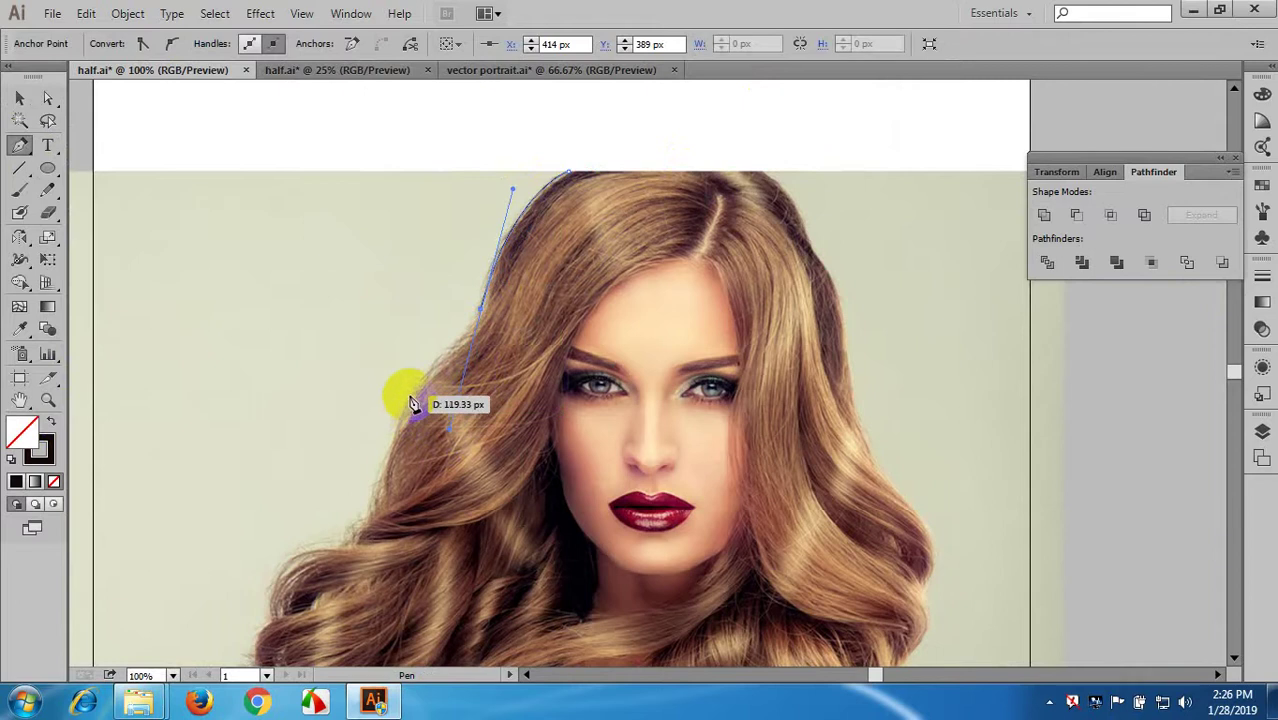
pyautogui.moveTo(387, 447); pyautogui.dragTo(383, 477)
pyautogui.moveTo(372, 534); pyautogui.dragTo(373, 534)
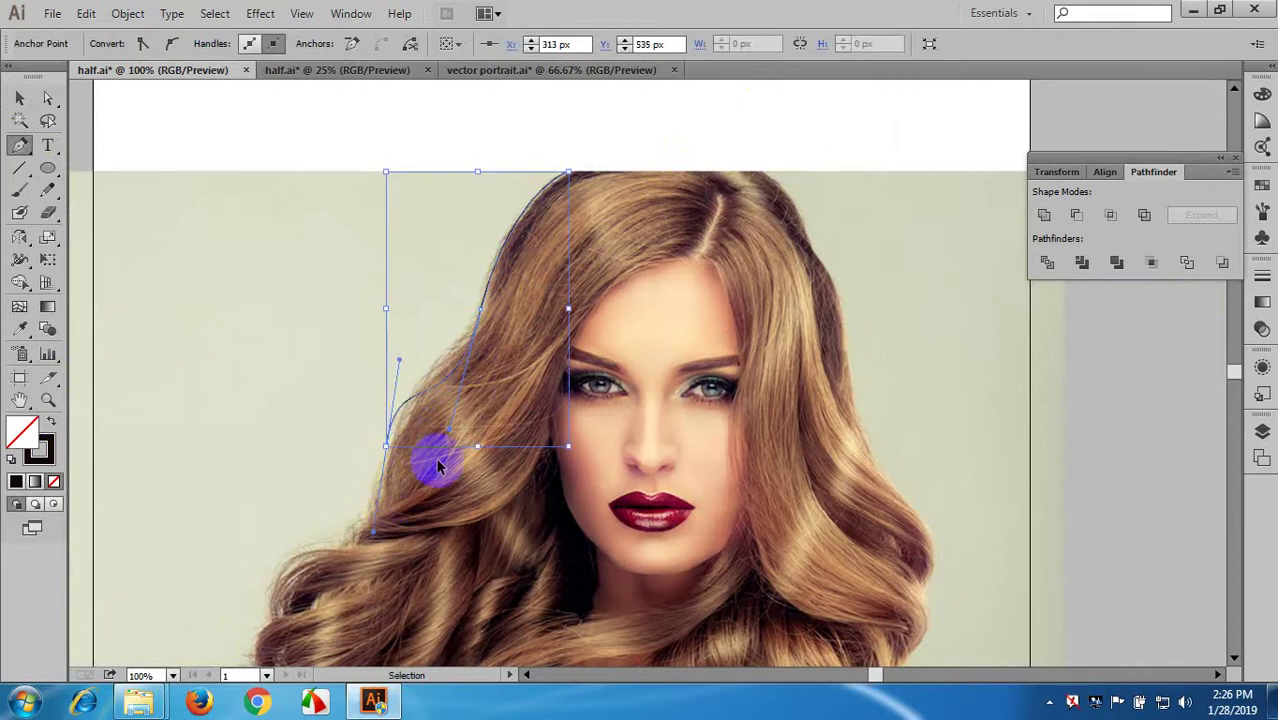
pyautogui.hotkey('ctrl', 'z')
pyautogui.hotkey('ctrl', 'z')
# - Trace the outer hair edge from beside the forehead down to lip level with the Pen tool
pyautogui.moveTo(510, 205); pyautogui.dragTo(491, 271)
pyautogui.moveTo(477, 341); pyautogui.dragTo(381, 432)
pyautogui.click(424, 388)
pyautogui.scroll(-3, 424, 380)
pyautogui.scroll(1, 397, 434)
pyautogui.moveTo(520, 342); pyautogui.dragTo(685, 265)
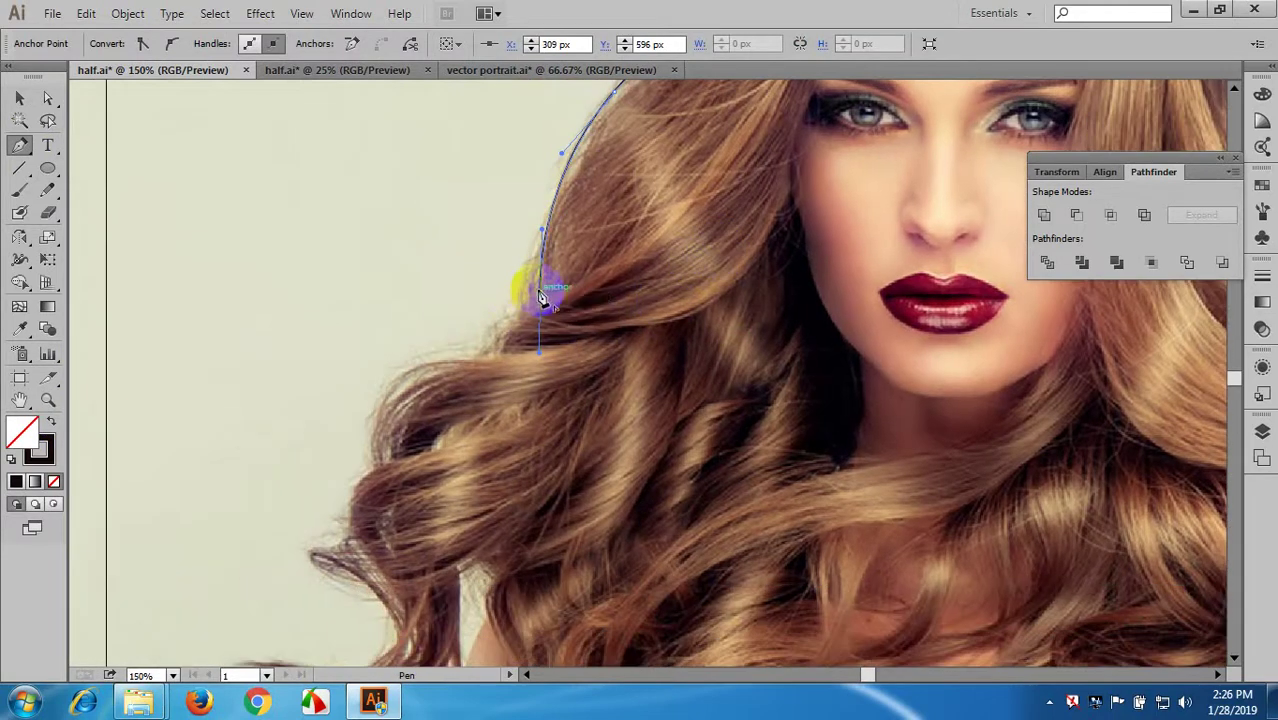
# - Continue the hair path around the outer bulge of the upper curls below the cheek
pyautogui.moveTo(543, 300); pyautogui.dragTo(543, 300)
pyautogui.moveTo(485, 348); pyautogui.dragTo(487, 380)
pyautogui.click(487, 349)
pyautogui.moveTo(514, 329); pyautogui.dragTo(561, 220)
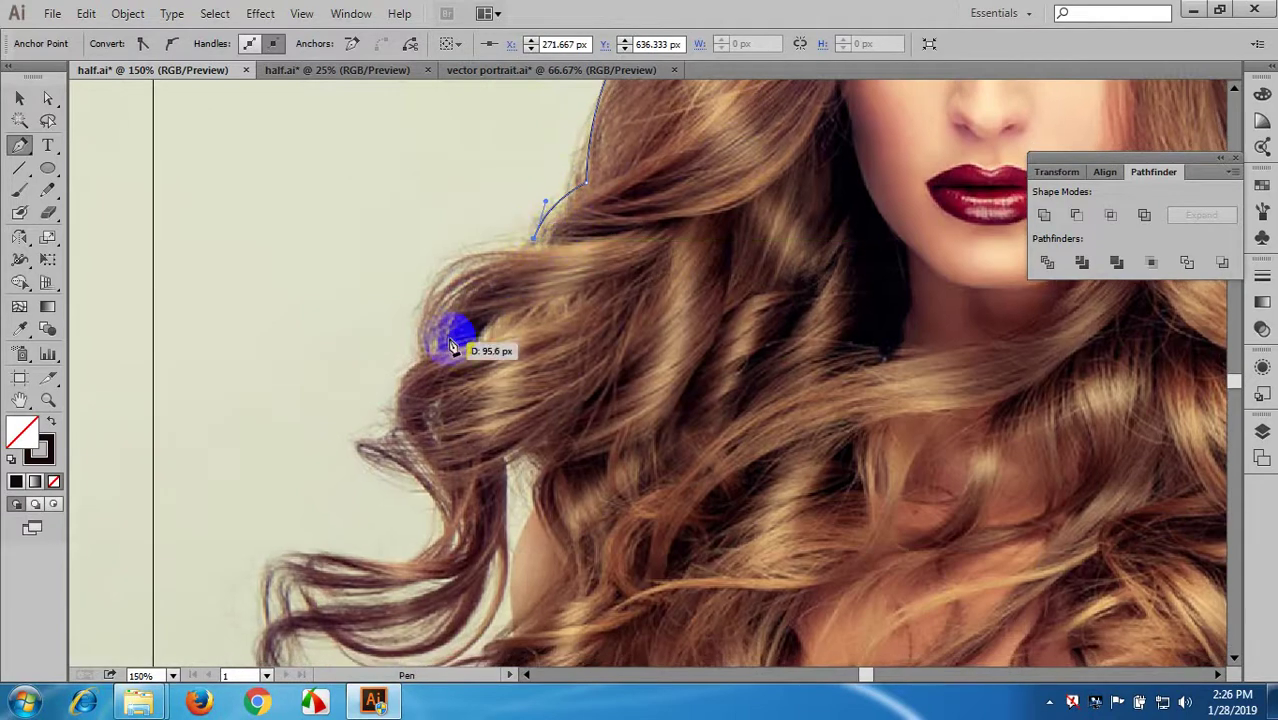
pyautogui.moveTo(420, 357); pyautogui.dragTo(468, 270)
pyautogui.press('space')
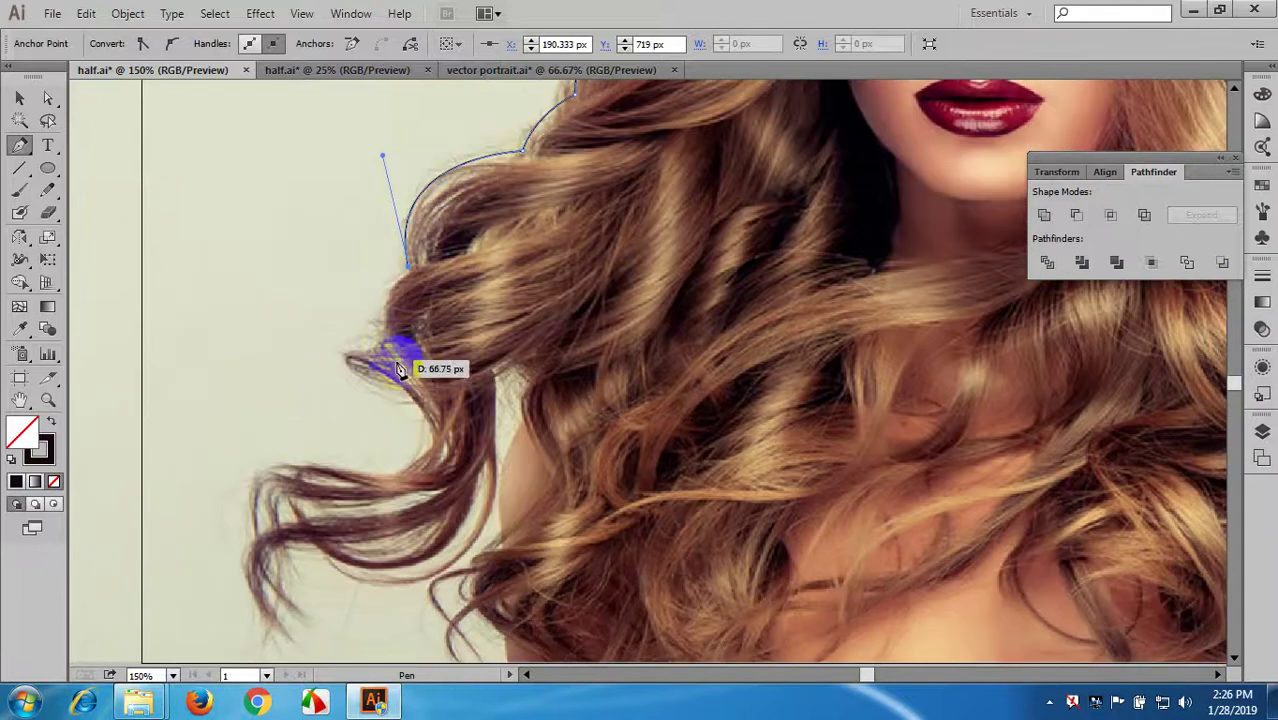
# - Trace the outer curl down to the loose flyaway lock, around its tip and back along its upper strand
pyautogui.moveTo(405, 373); pyautogui.dragTo(407, 375)
pyautogui.click(435, 402)
pyautogui.moveTo(446, 424); pyautogui.dragTo(450, 377)
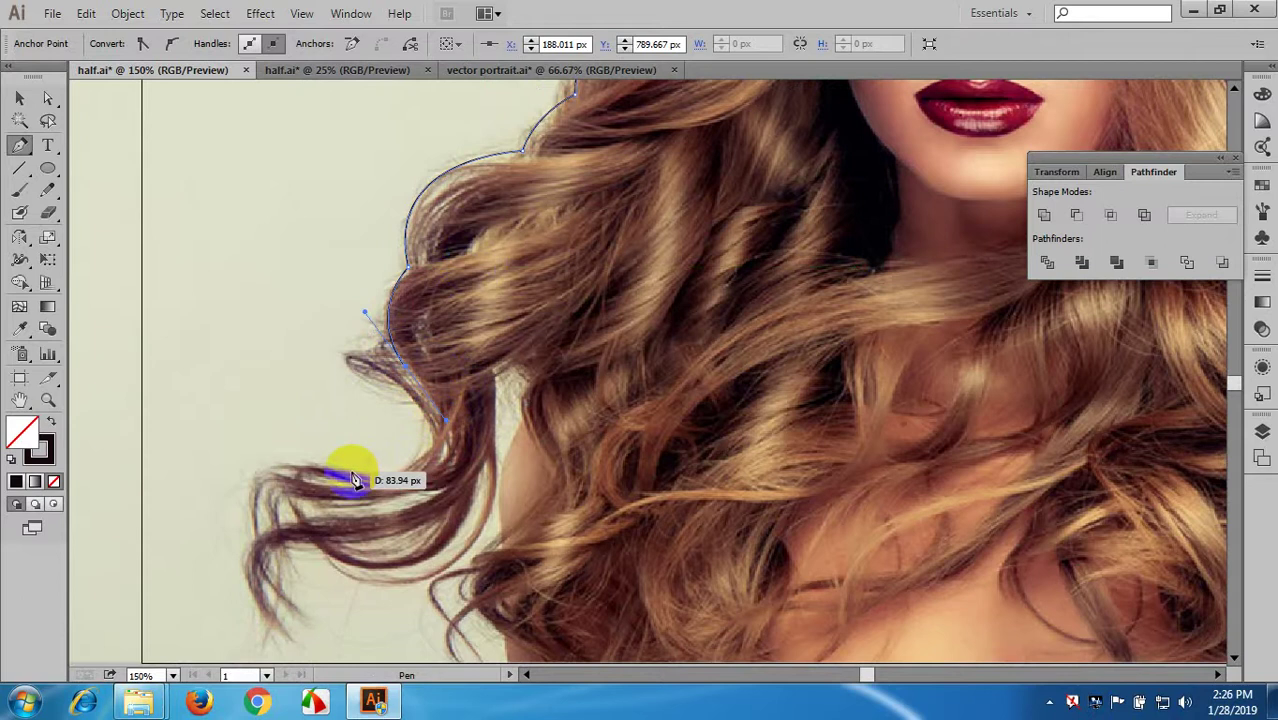
pyautogui.moveTo(352, 480); pyautogui.dragTo(352, 476)
pyautogui.moveTo(352, 471); pyautogui.dragTo(476, 449)
pyautogui.moveTo(546, 416); pyautogui.dragTo(546, 416)
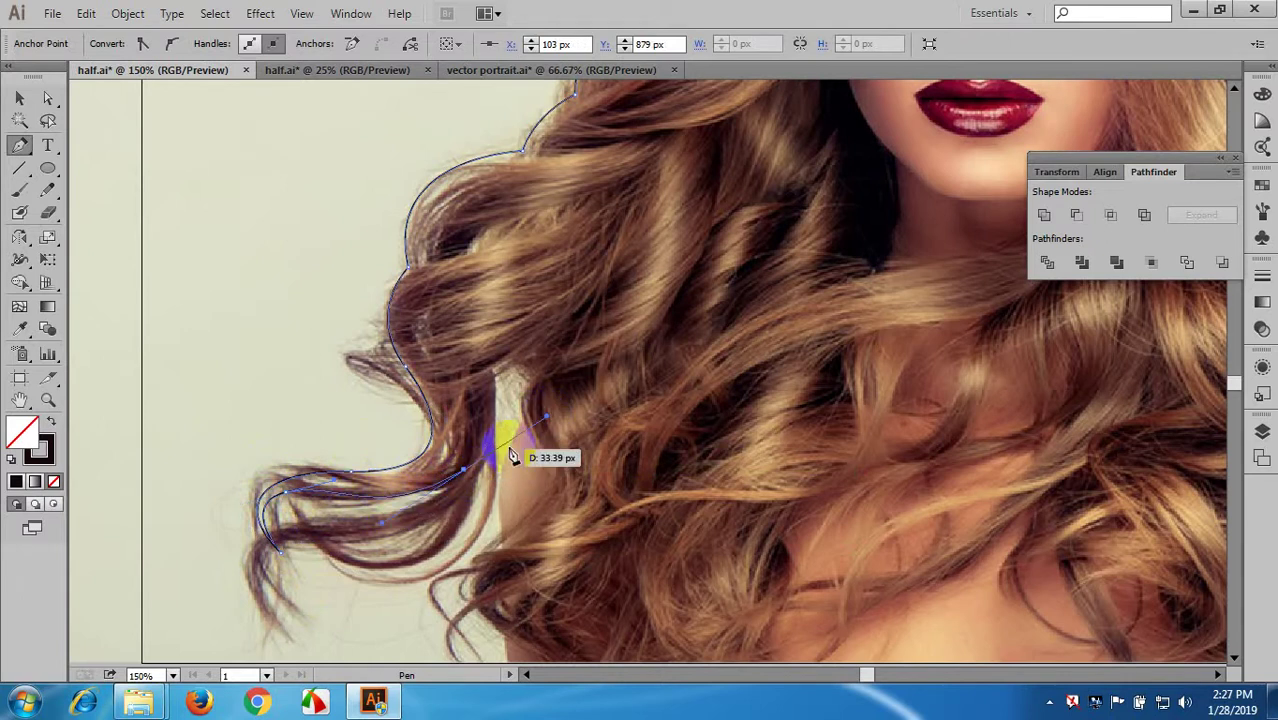
# - Outline the inner strands of the flyaway lock with curved path segments running back and forth
pyautogui.moveTo(466, 480); pyautogui.dragTo(203, 491)
pyautogui.moveTo(322, 527); pyautogui.dragTo(521, 449)
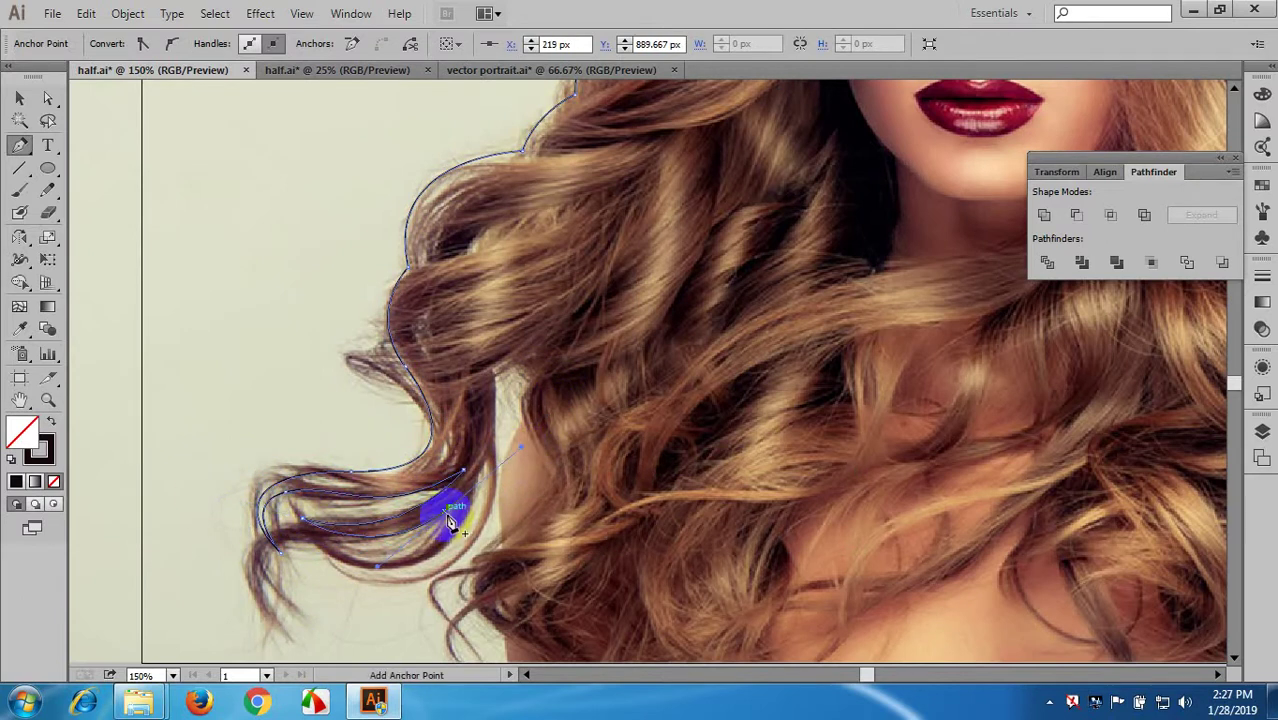
pyautogui.click(449, 508)
pyautogui.moveTo(306, 550); pyautogui.dragTo(290, 522)
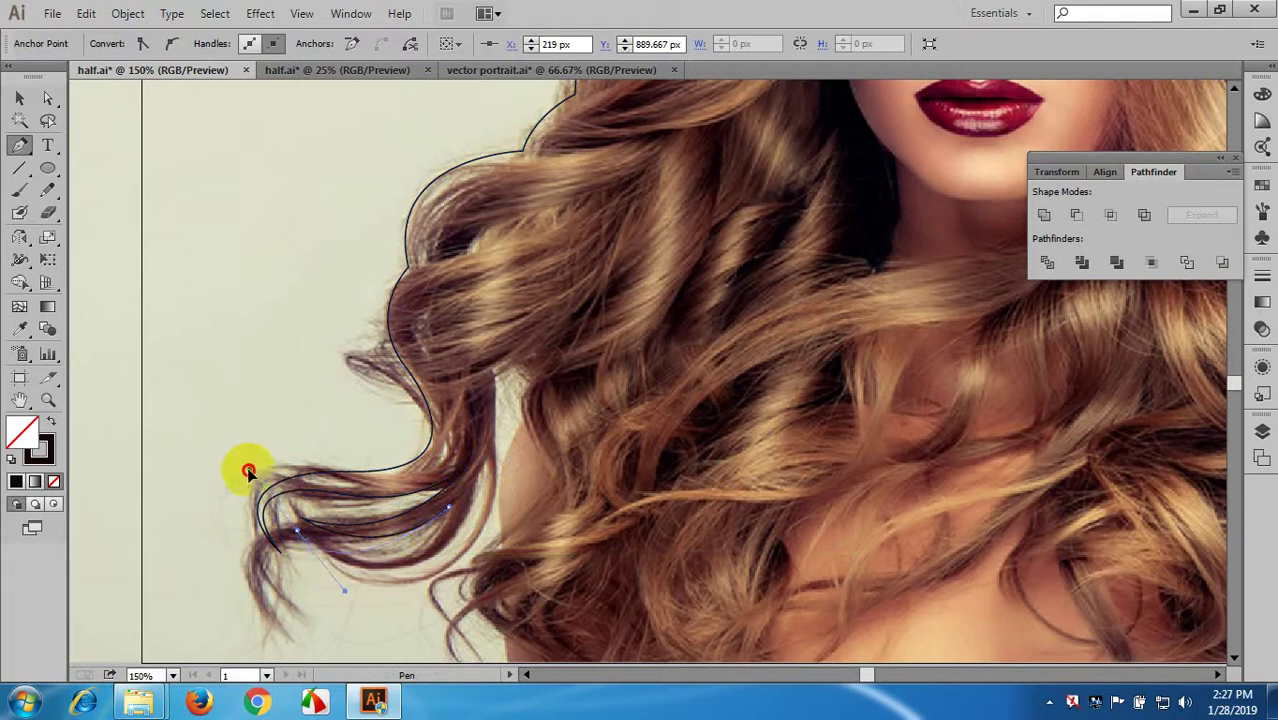
pyautogui.click(226, 476)
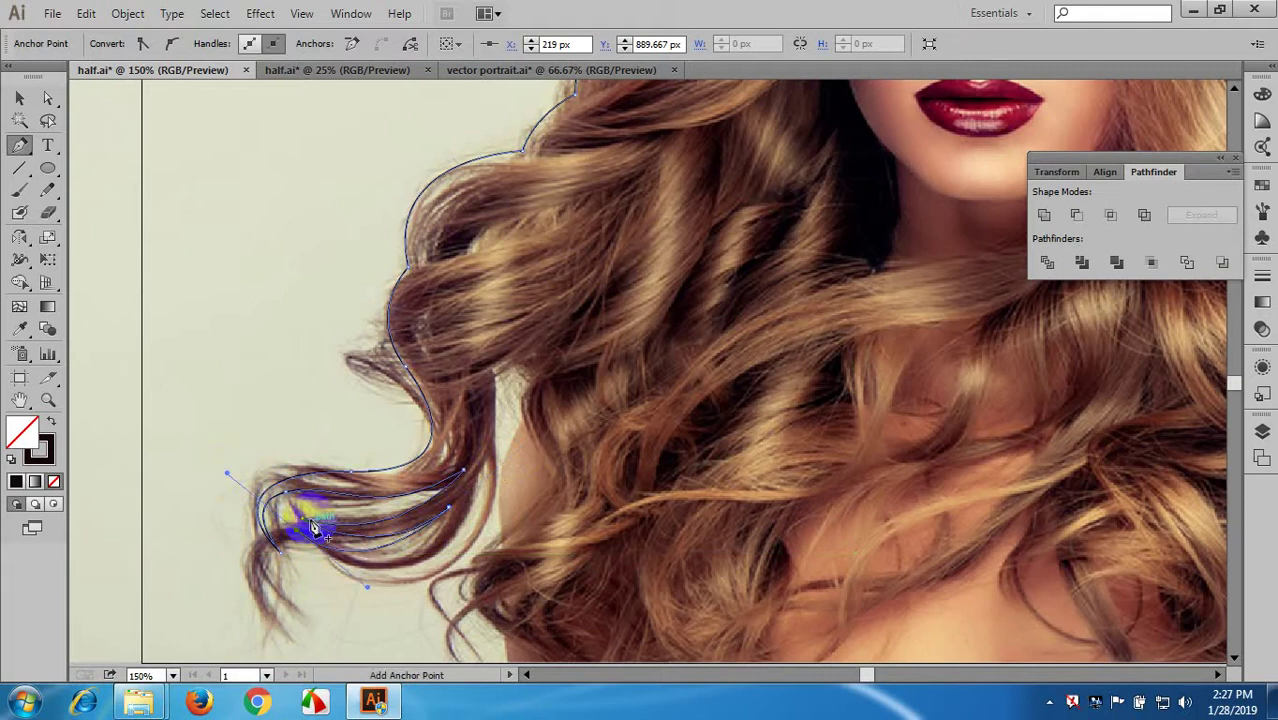
# - Trace the underside of the flyaway lock and over the top of the gap between the hair and the arm
pyautogui.moveTo(297, 533); pyautogui.dragTo(587, 289)
pyautogui.moveTo(500, 490); pyautogui.dragTo(486, 329)
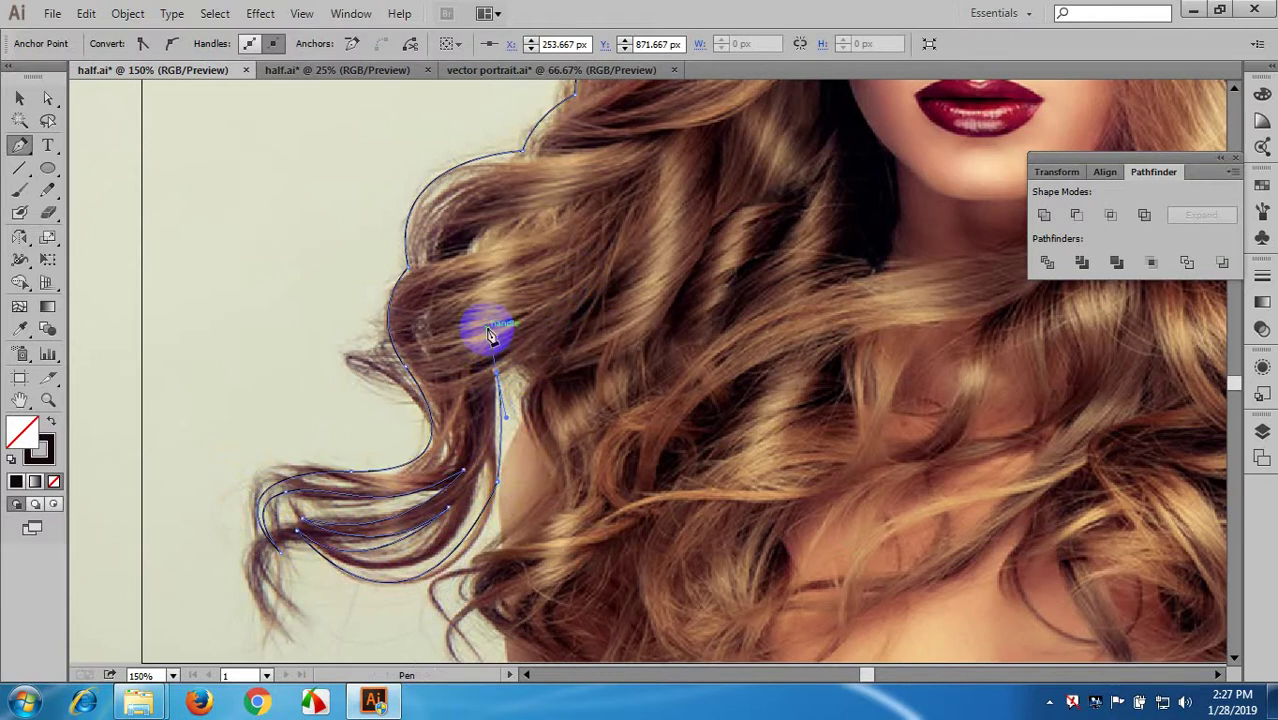
pyautogui.click(498, 372)
pyautogui.moveTo(525, 378); pyautogui.dragTo(547, 505)
pyautogui.click(529, 428)
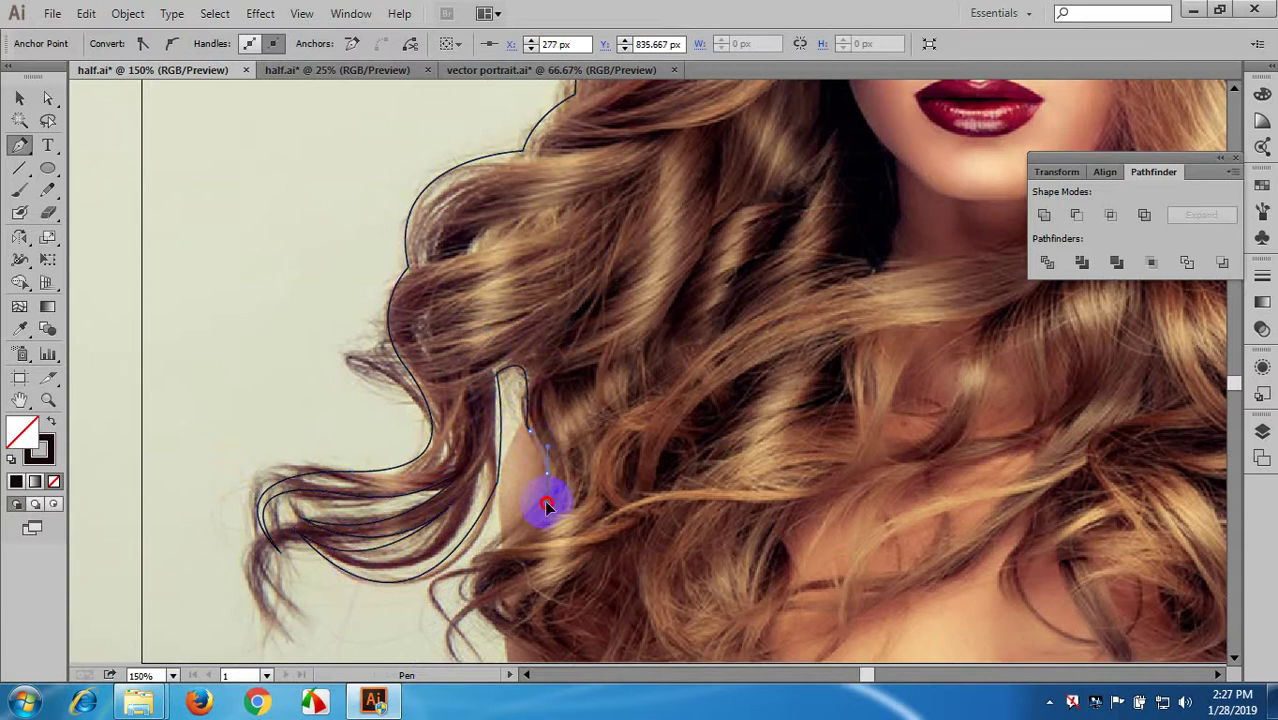
# - Carry the path down the hair edge over the arm and along the photo's bottom edge to the chest
pyautogui.scroll(-1, 530, 518)
pyautogui.moveTo(484, 533); pyautogui.dragTo(463, 569)
pyautogui.scroll(-5, 465, 568)
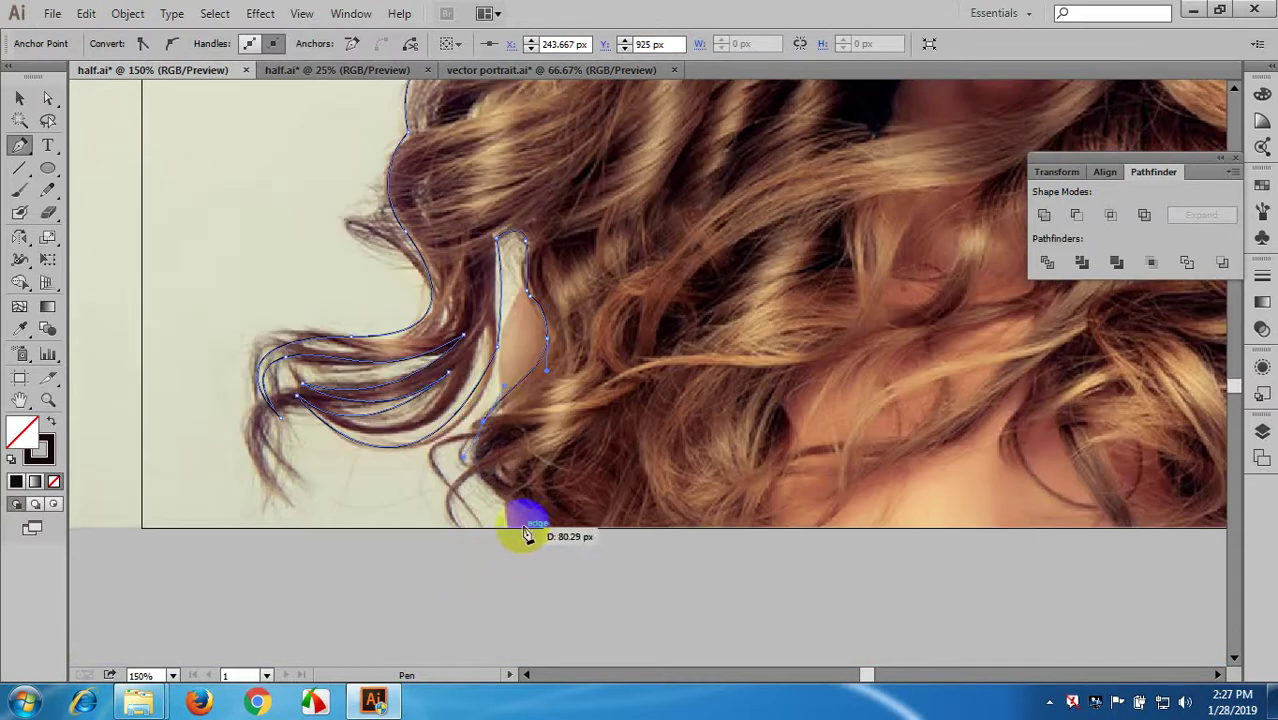
pyautogui.moveTo(531, 515); pyautogui.dragTo(588, 545)
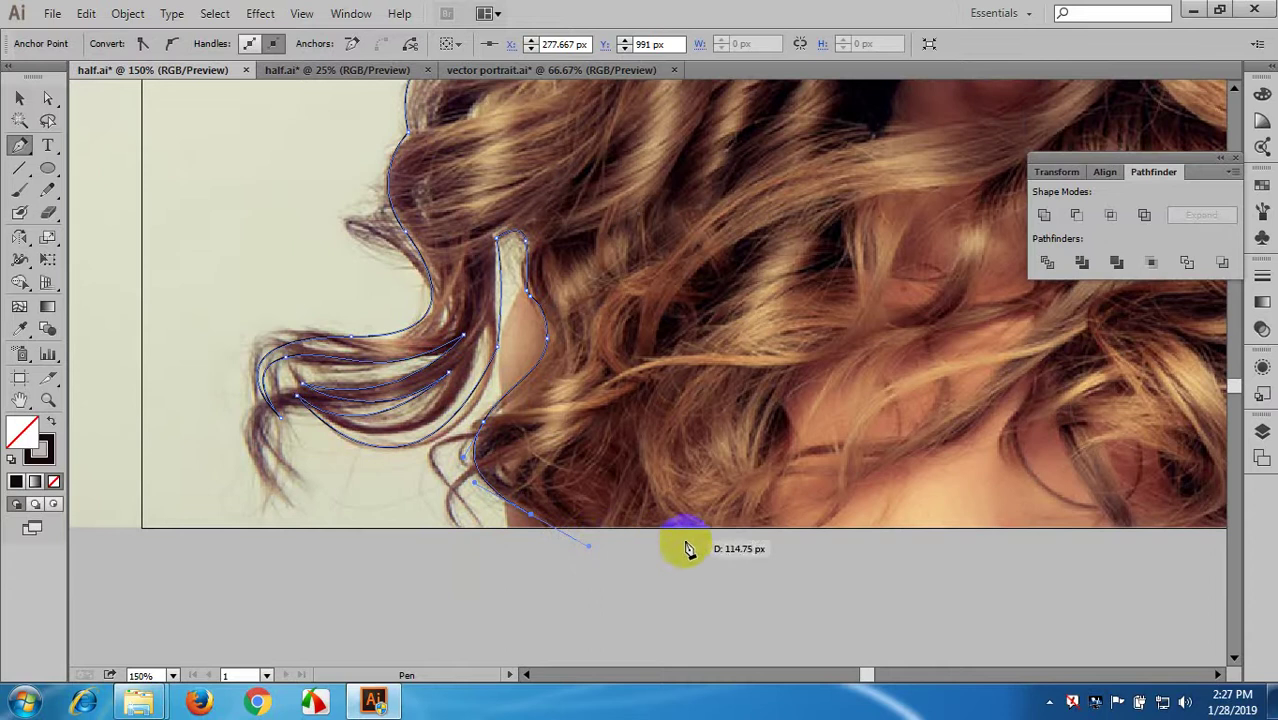
pyautogui.moveTo(770, 538); pyautogui.dragTo(585, 557)
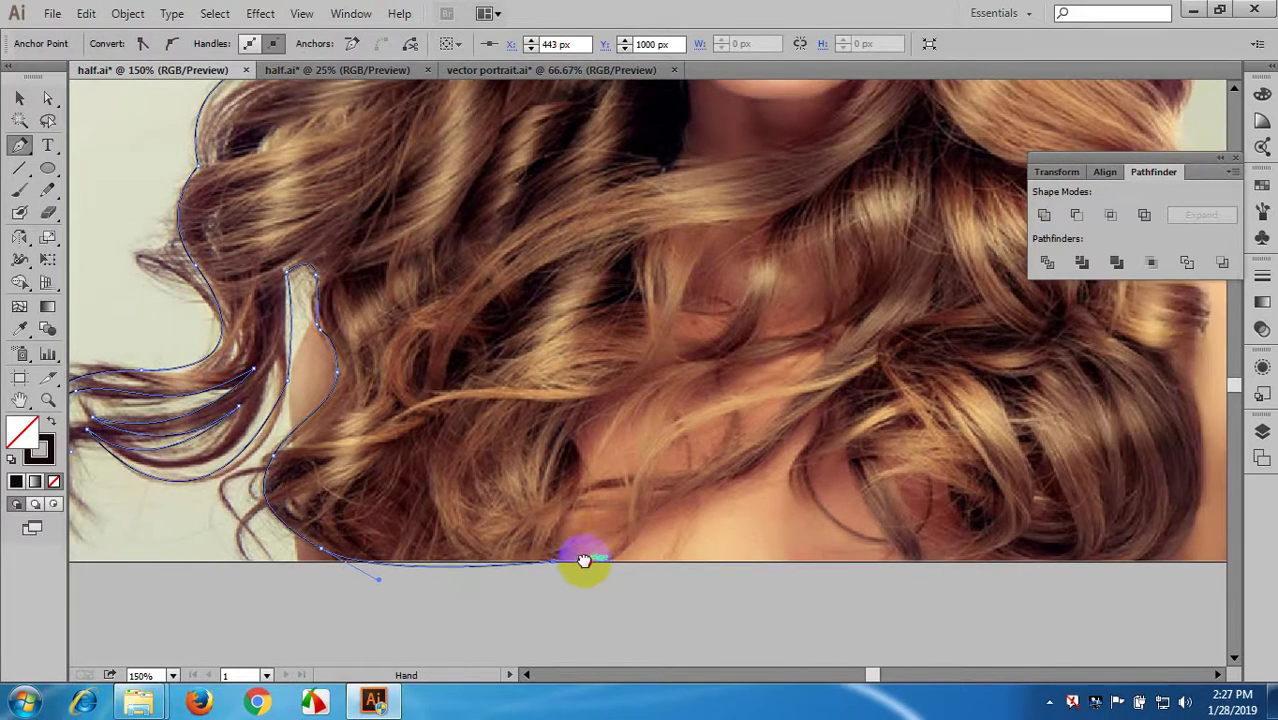
# - Trace the inner hair edge up the chest to the strand crossing below the neck
pyautogui.moveTo(579, 414); pyautogui.dragTo(645, 381)
pyautogui.scroll(9, 690, 434)
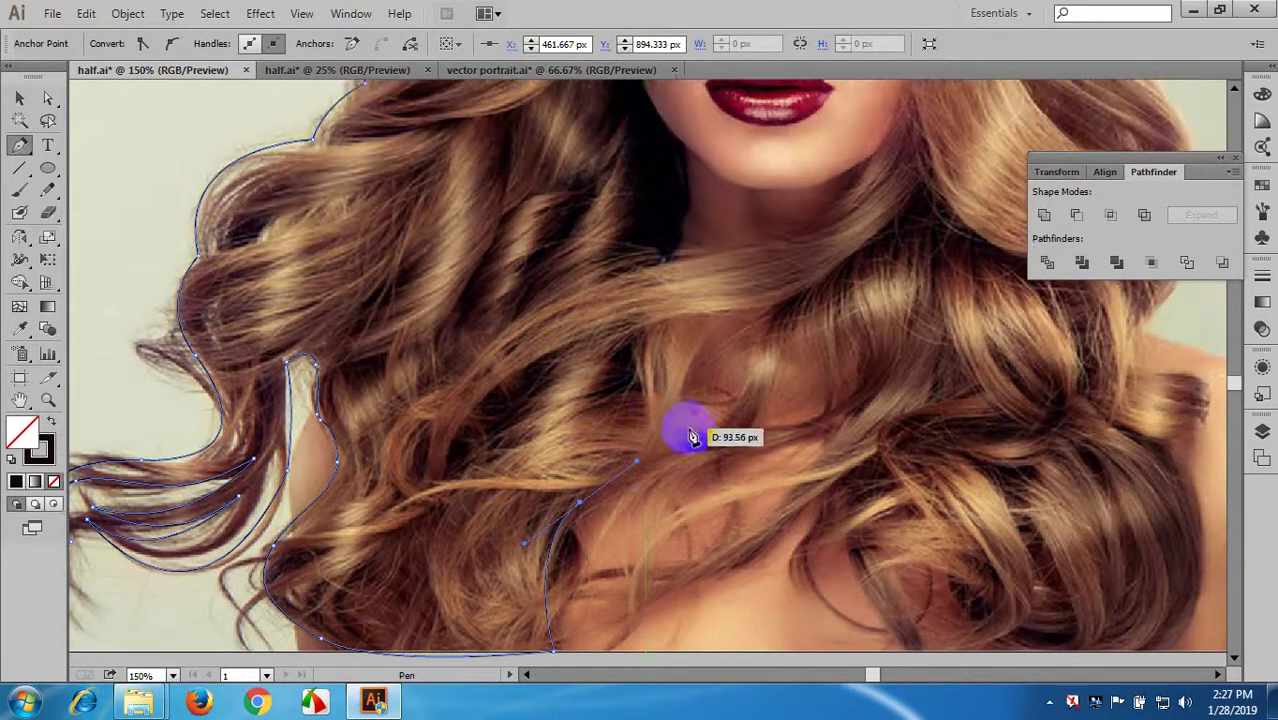
pyautogui.scroll(-1, 731, 486)
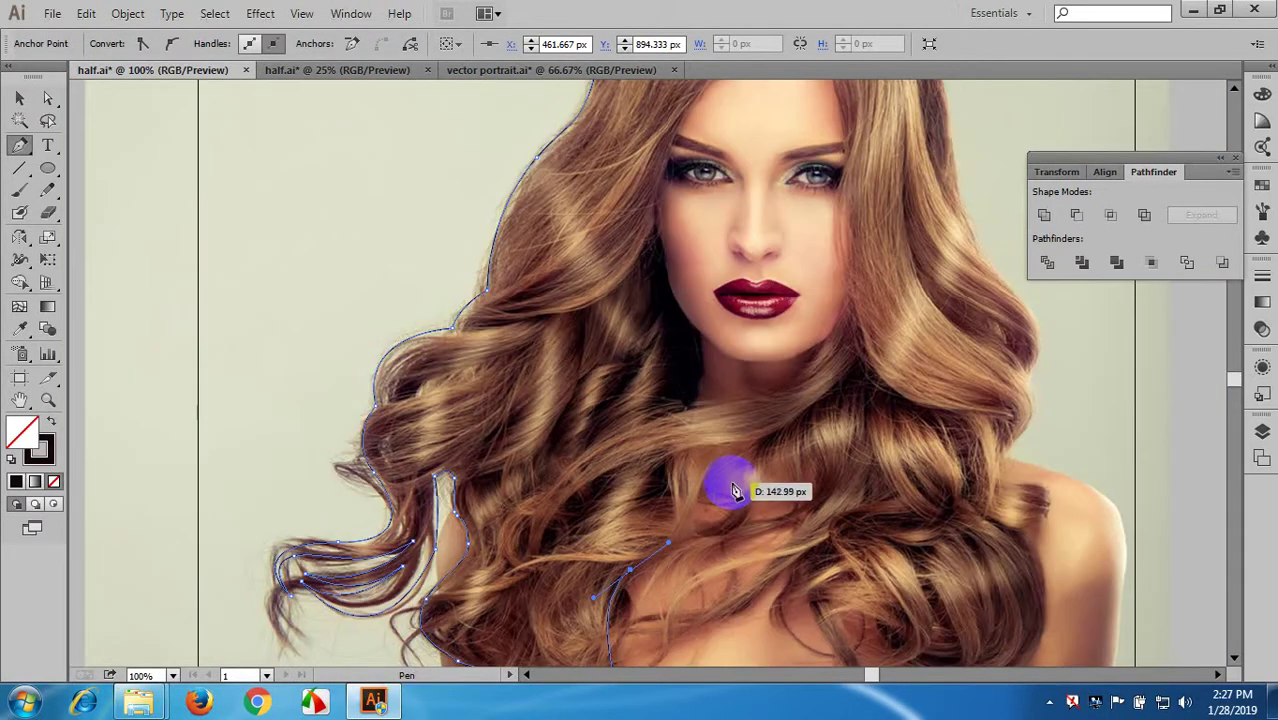
pyautogui.moveTo(735, 490); pyautogui.dragTo(773, 423)
pyautogui.hotkey('ctrl', '+')
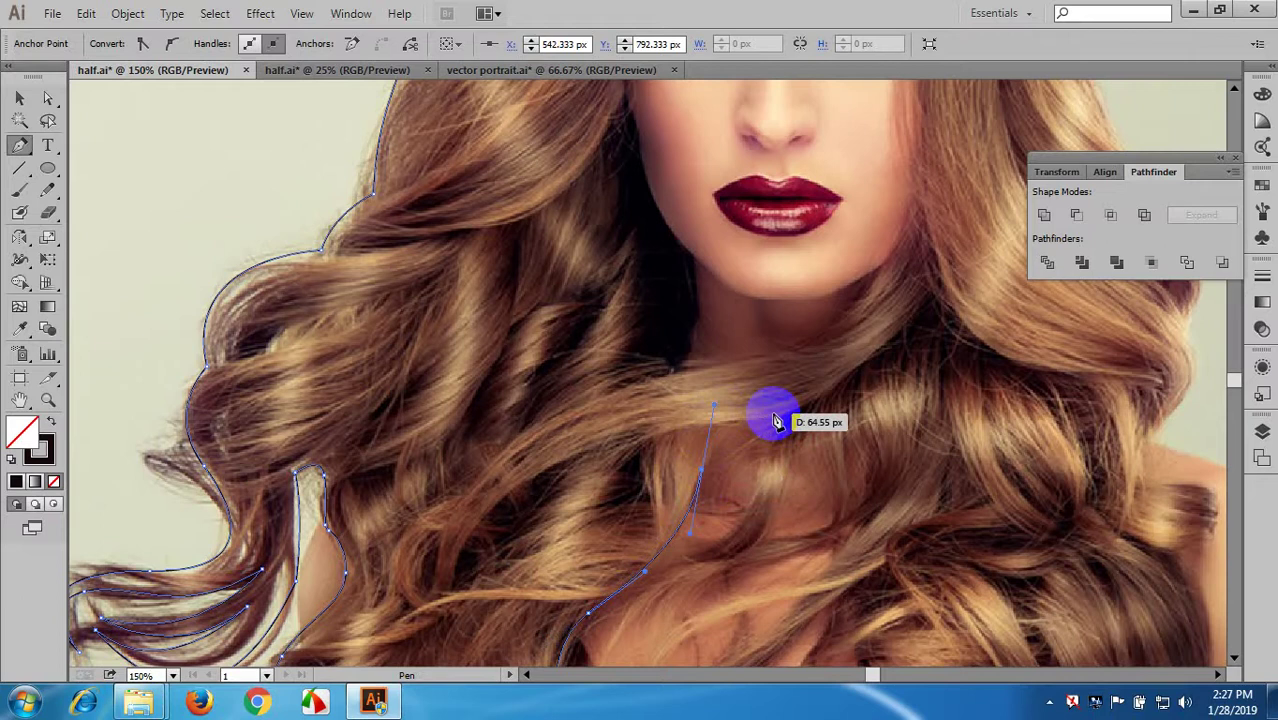
pyautogui.moveTo(777, 421); pyautogui.dragTo(678, 305)
pyautogui.hotkey('ctrl', 'z')
pyautogui.scroll(-2, 677, 407)
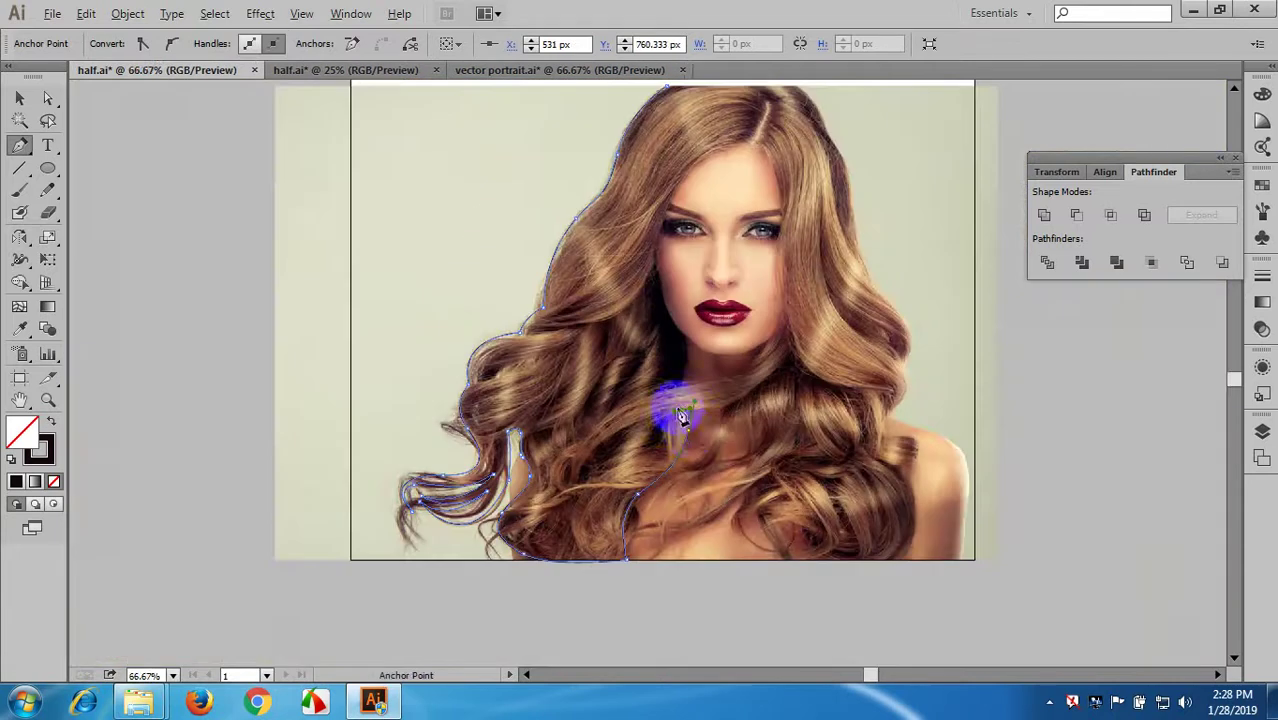
pyautogui.scroll(4, 684, 432)
pyautogui.scroll(1, 658, 320)
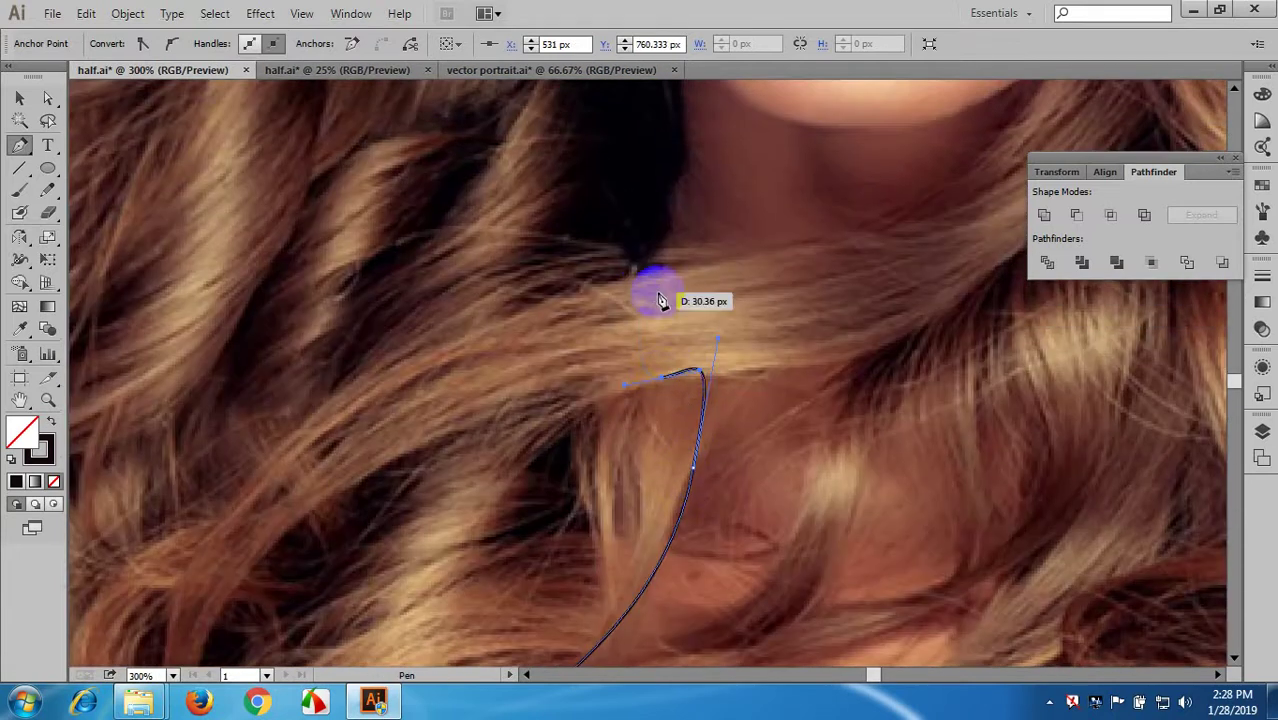
# - Extend the path across the strand and up the dark hair edge along the neck to the jaw
pyautogui.moveTo(645, 258); pyautogui.dragTo(684, 241)
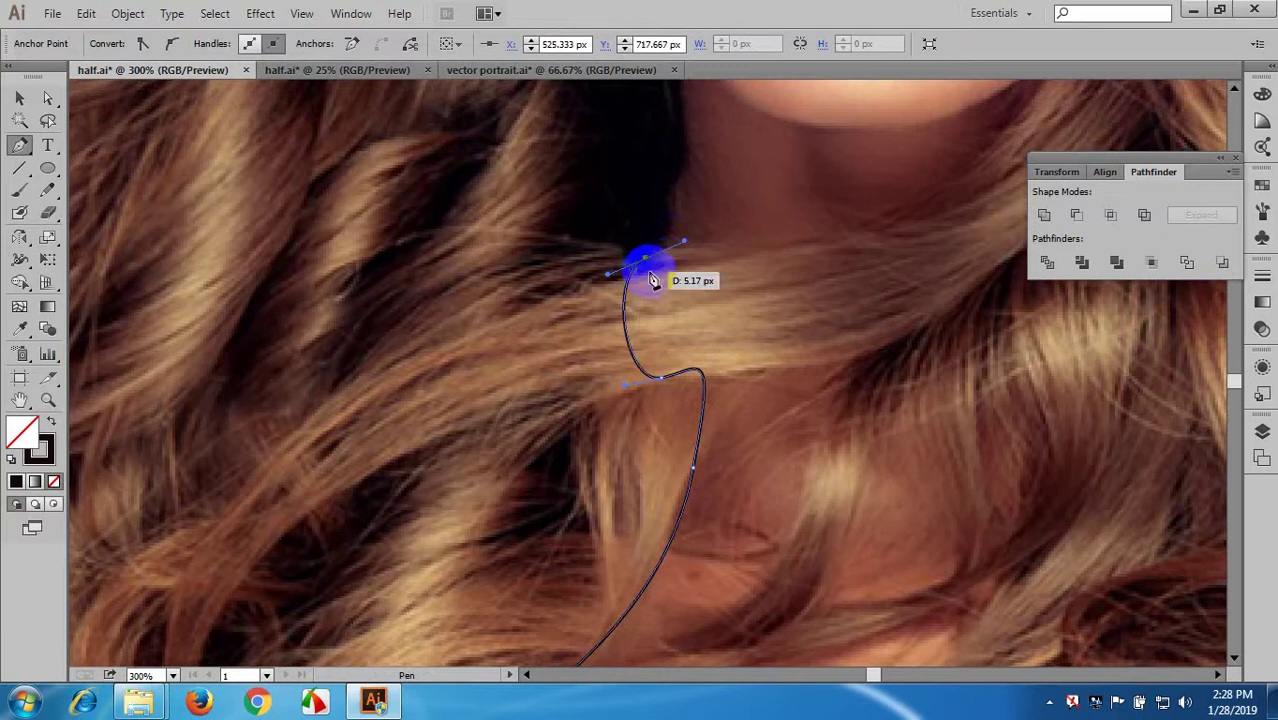
pyautogui.scroll(3, 650, 274)
pyautogui.moveTo(684, 300); pyautogui.dragTo(680, 272)
pyautogui.scroll(2, 683, 277)
pyautogui.click(679, 267)
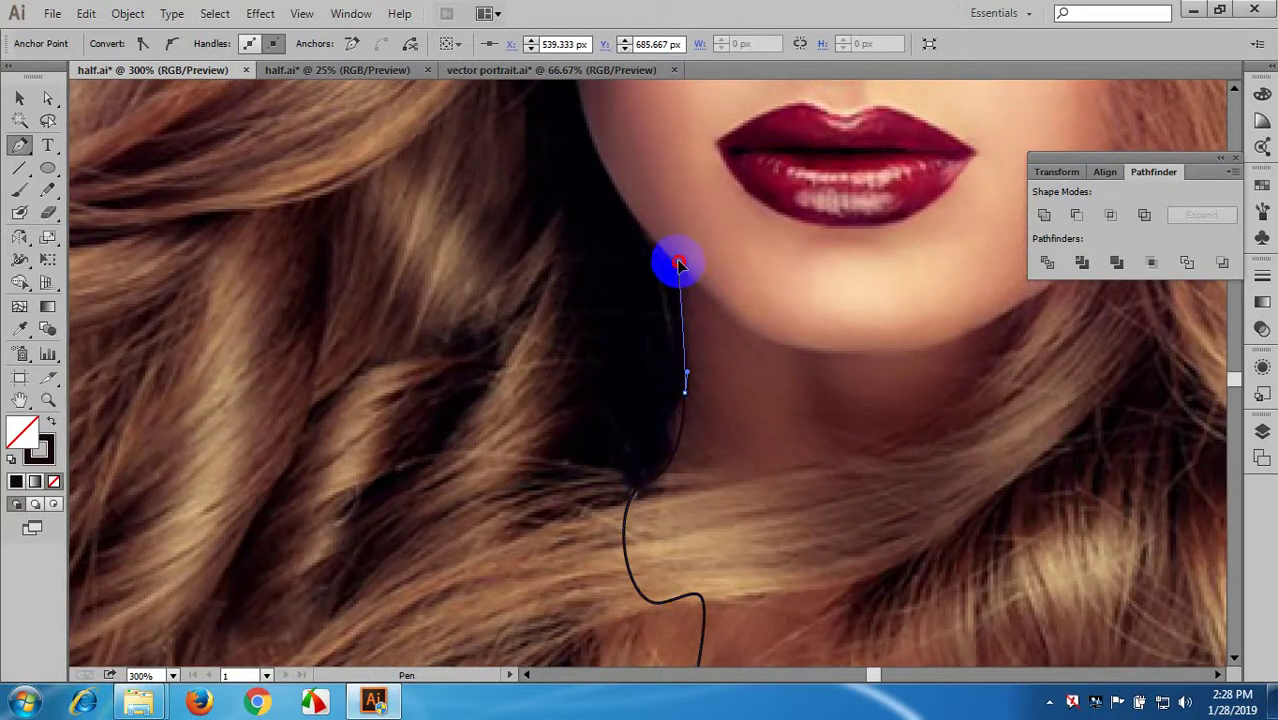
# - Trace the hair boundary along the jaw and cheek up to the outer corner of the eye
pyautogui.scroll(3, 670, 266)
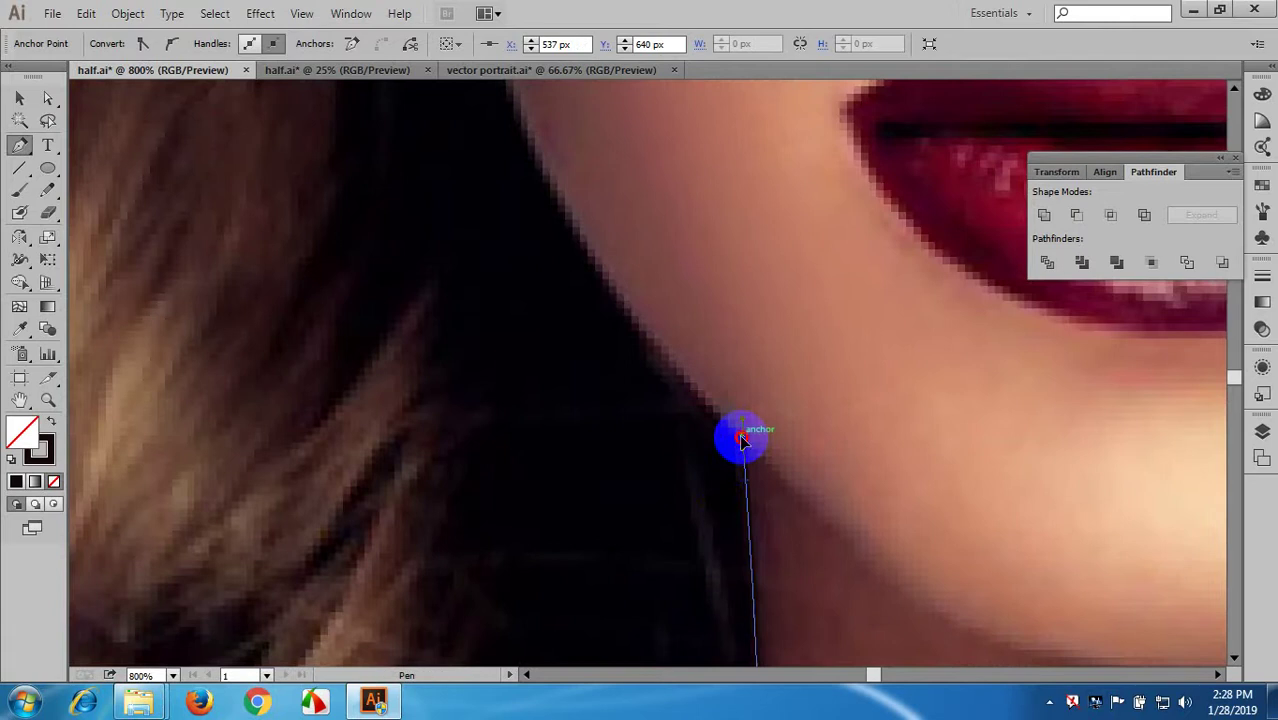
pyautogui.scroll(-4, 742, 440)
pyautogui.moveTo(670, 311); pyautogui.dragTo(656, 232)
pyautogui.scroll(2, 662, 314)
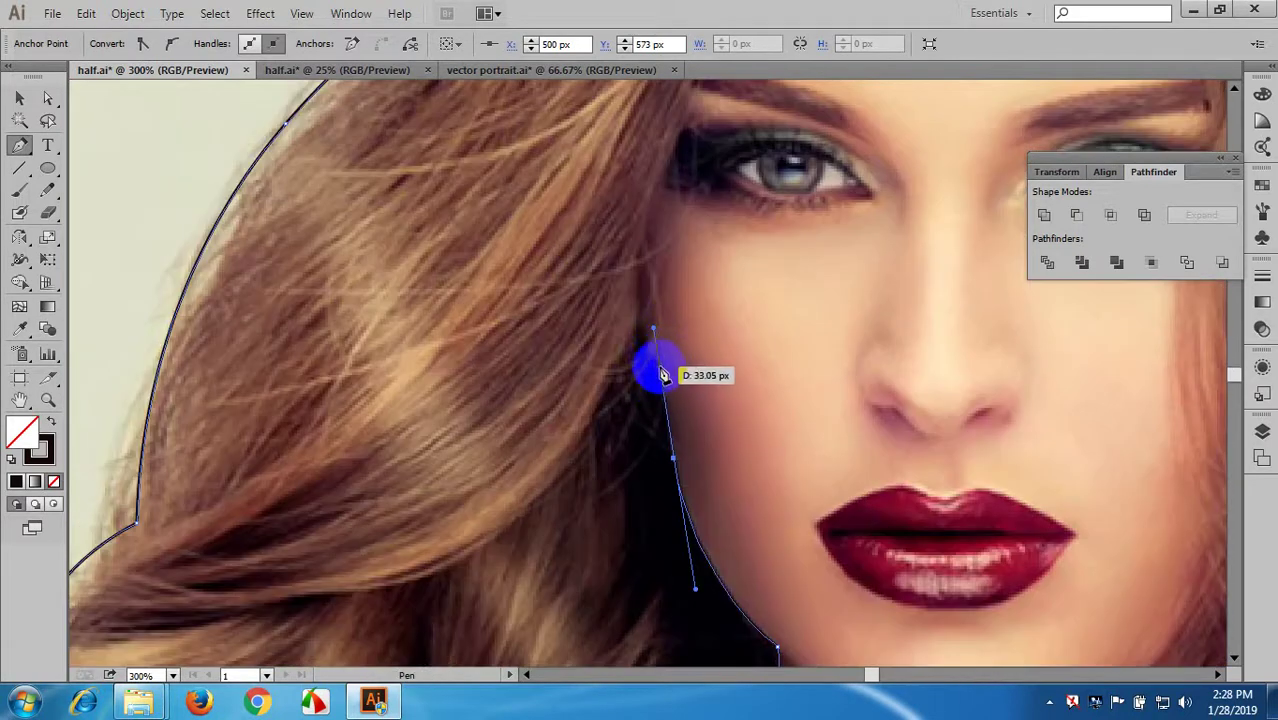
pyautogui.click(655, 356)
pyautogui.scroll(1, 668, 387)
pyautogui.click(643, 267)
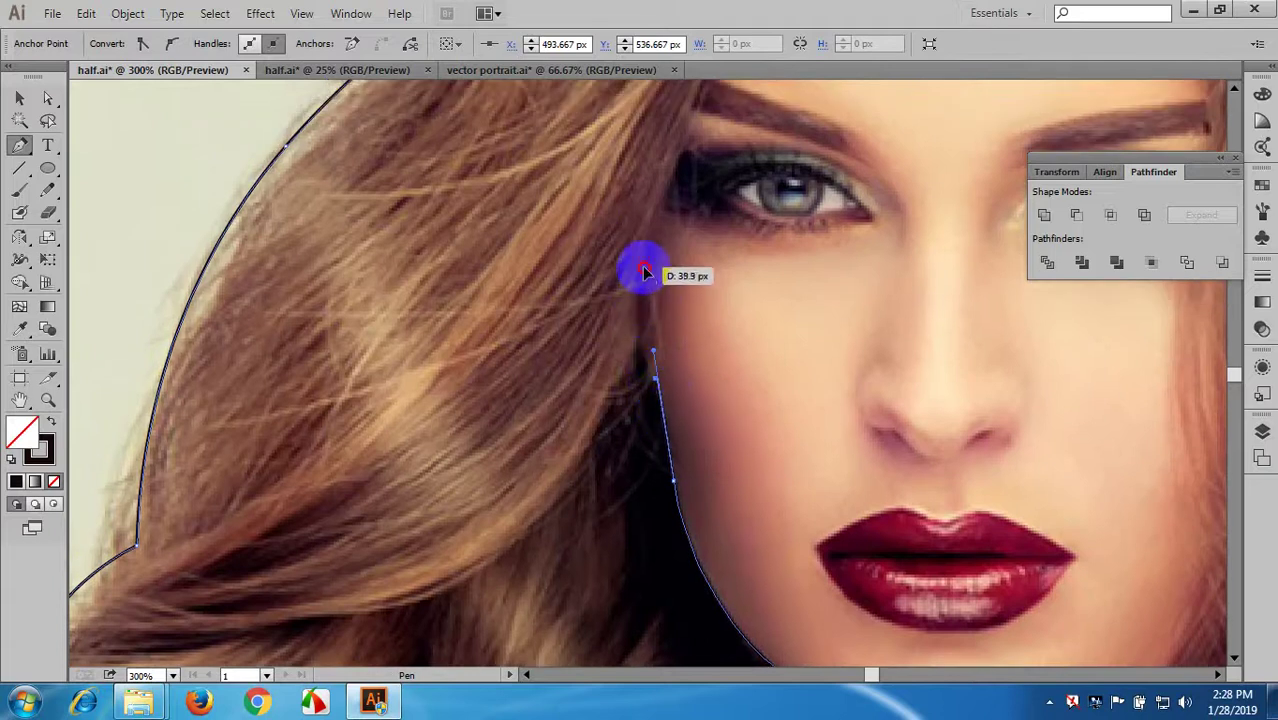
pyautogui.moveTo(643, 267); pyautogui.dragTo(650, 203)
pyautogui.scroll(3, 652, 285)
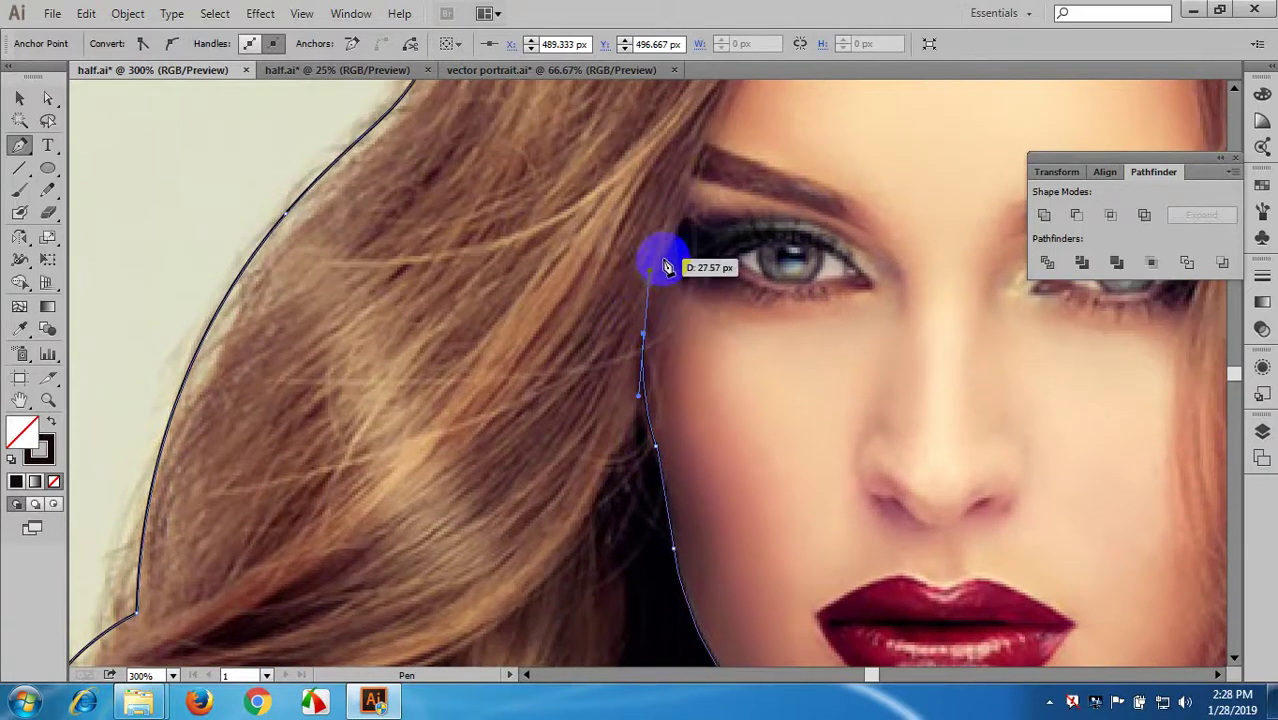
# - Continue the path past the eyebrow and curve it along the forehead hairline
pyautogui.moveTo(663, 258); pyautogui.dragTo(352, 366)
pyautogui.scroll(8, 686, 292)
pyautogui.press('space')
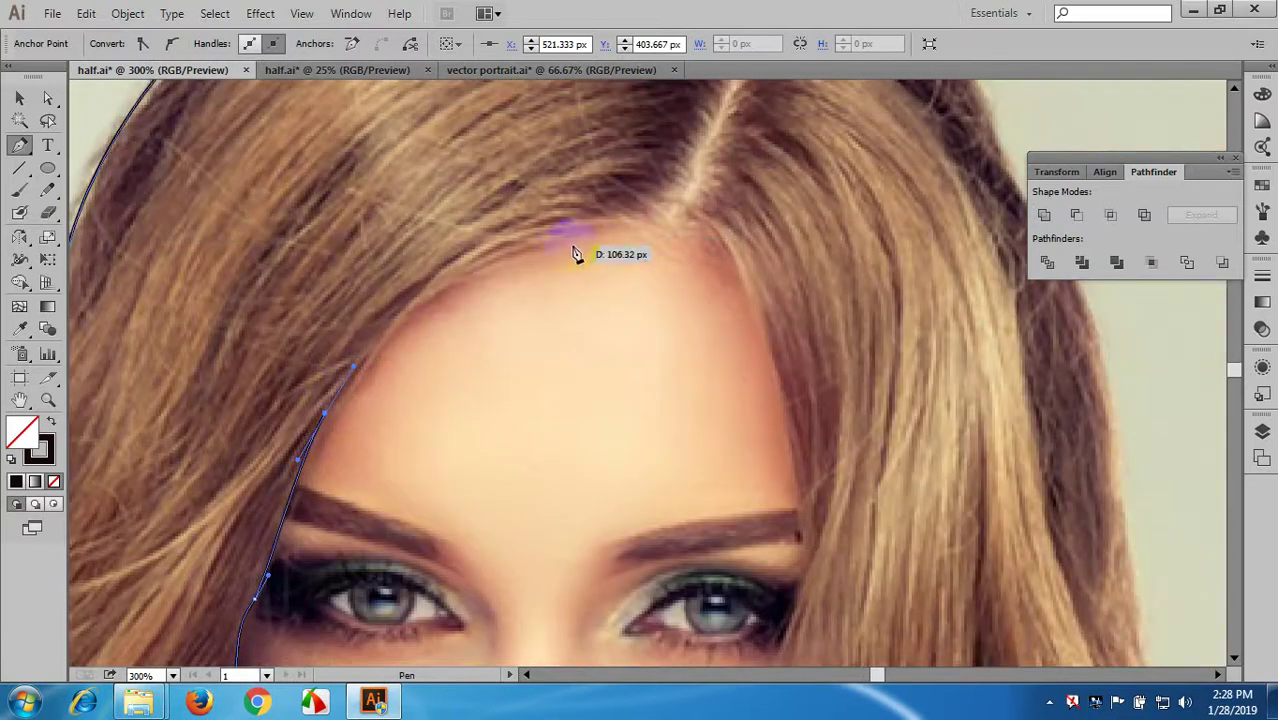
pyautogui.moveTo(575, 253); pyautogui.dragTo(709, 239)
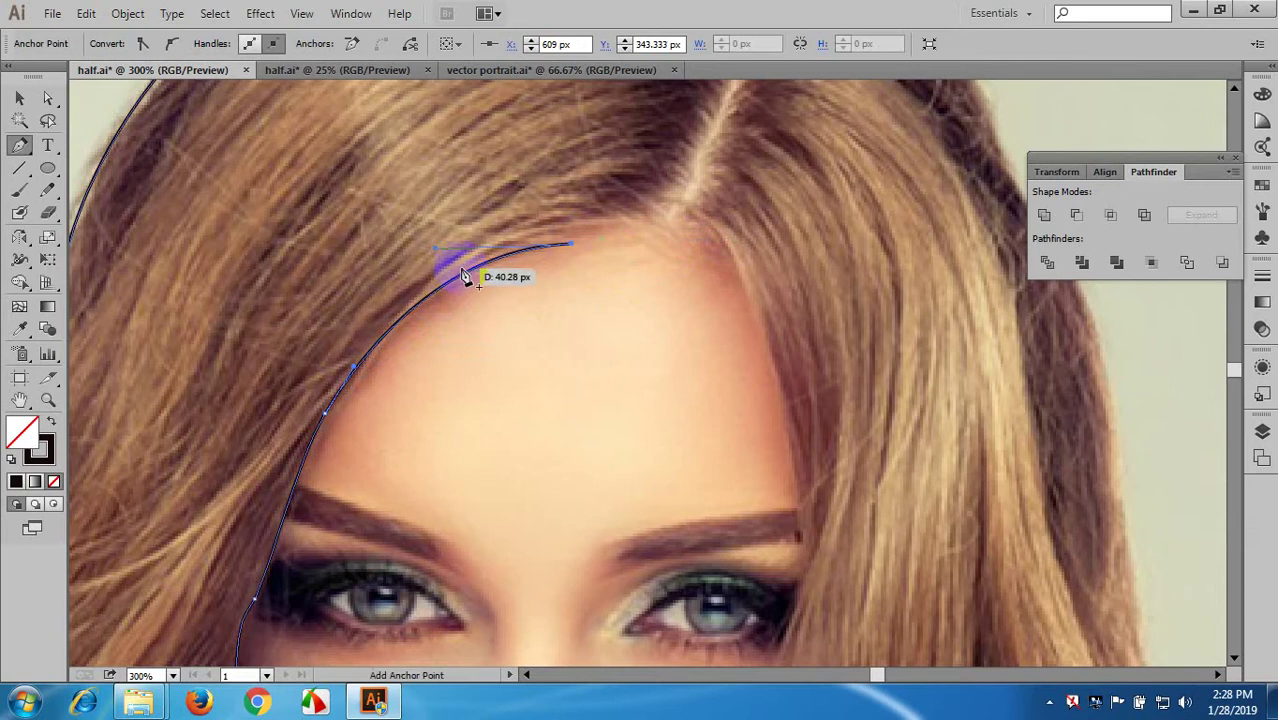
# - Fold the path back at the forehead hairline to shape the first pointed hair strand
pyautogui.hotkey('ctrl', 'z')
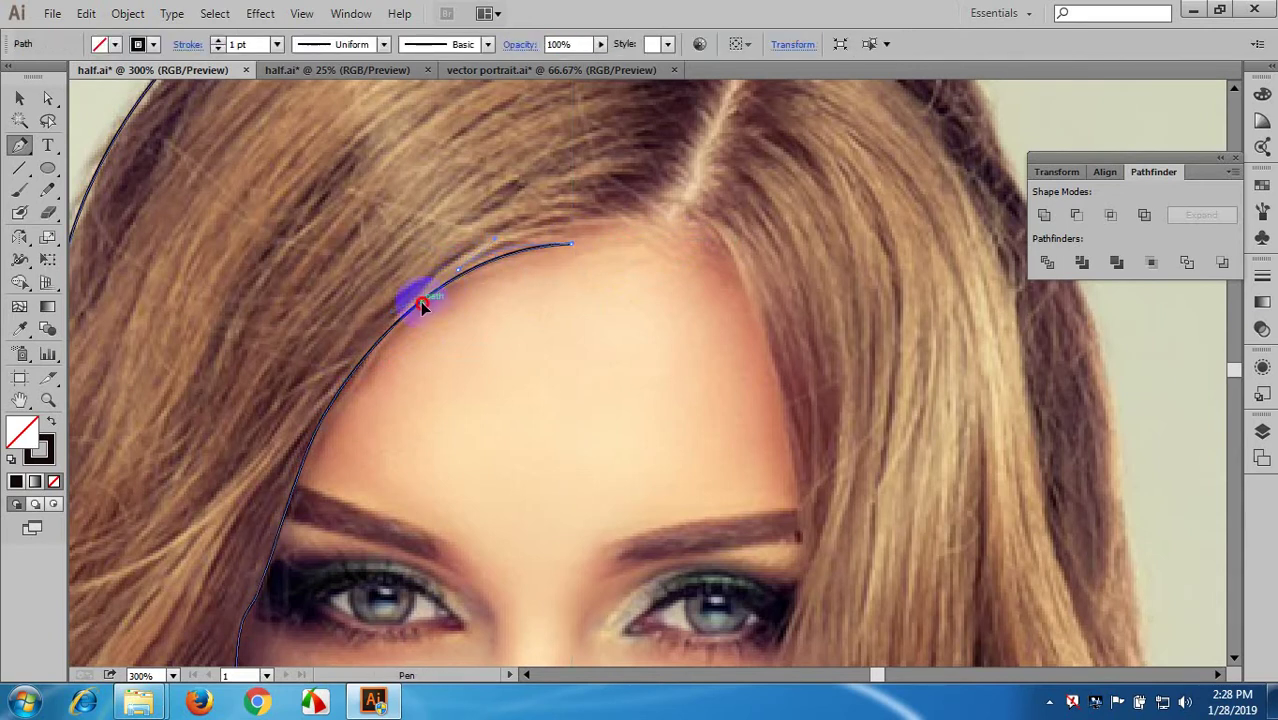
pyautogui.click(469, 280)
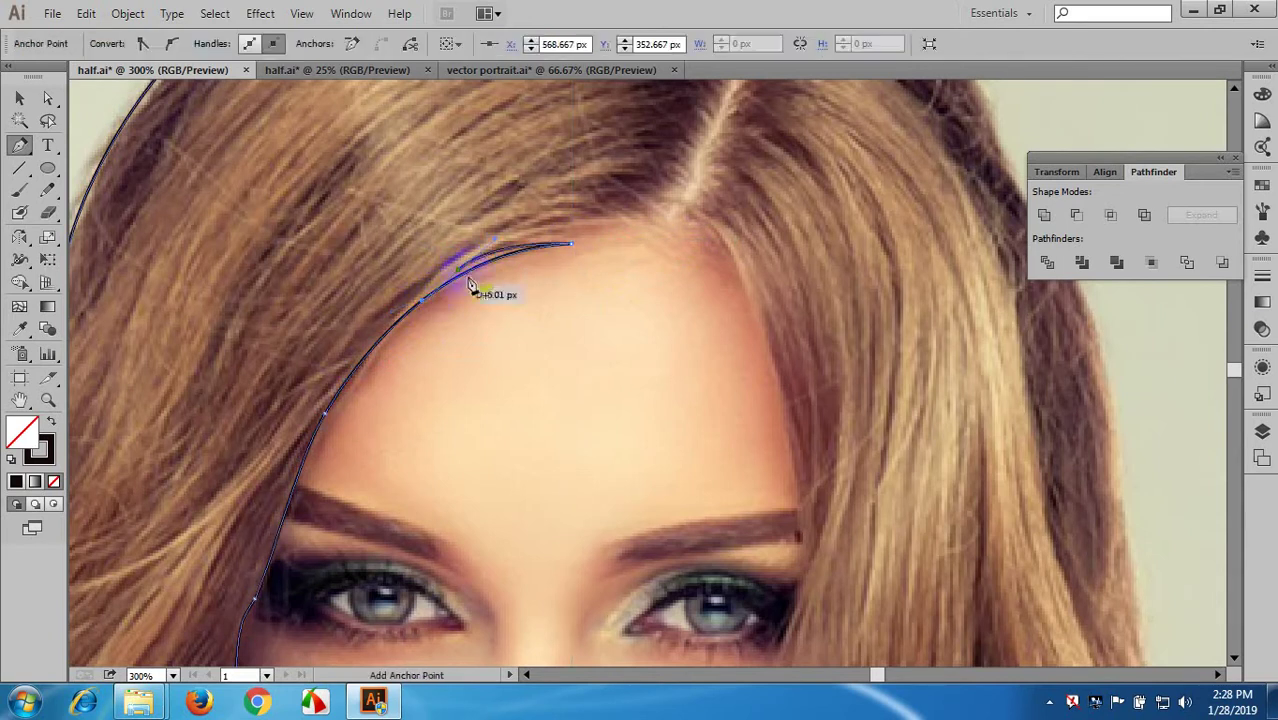
pyautogui.keyDown('ctrl'); pyautogui.click(597, 238); pyautogui.keyUp('ctrl')
pyautogui.click(576, 245)
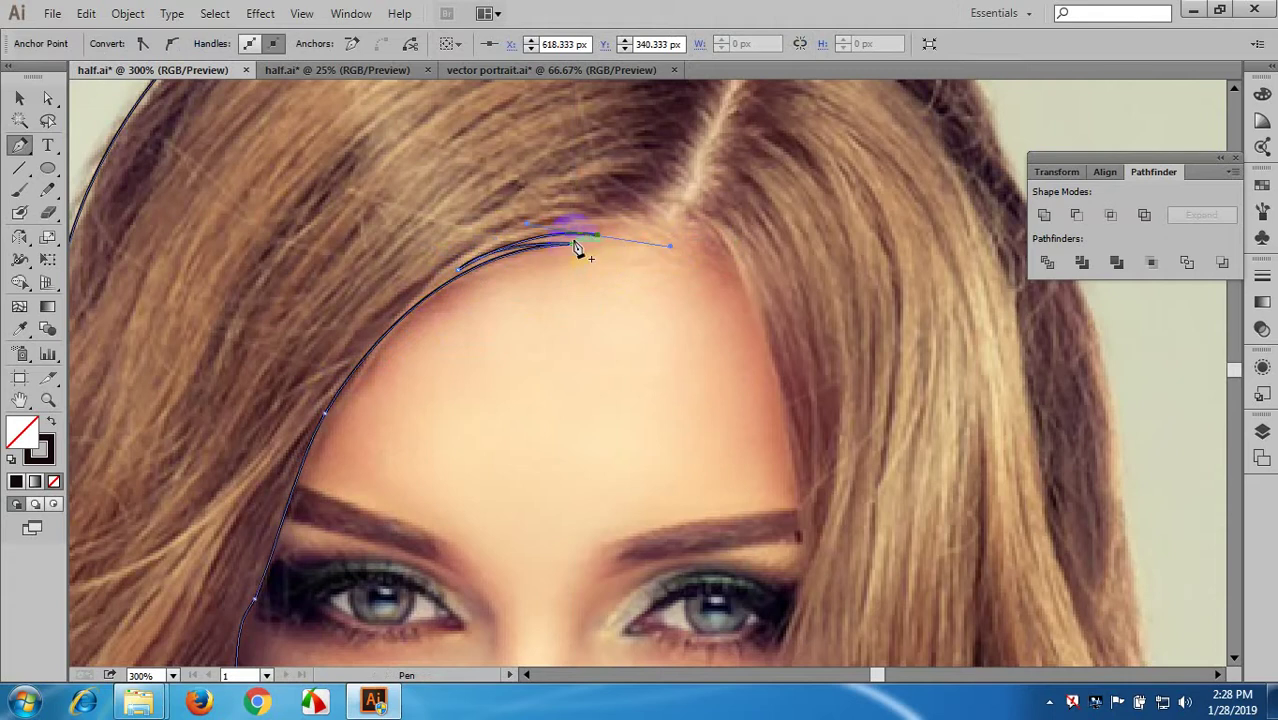
# - Add further pointed strands along the hairline up to the hair parting
pyautogui.scroll(1, 602, 240)
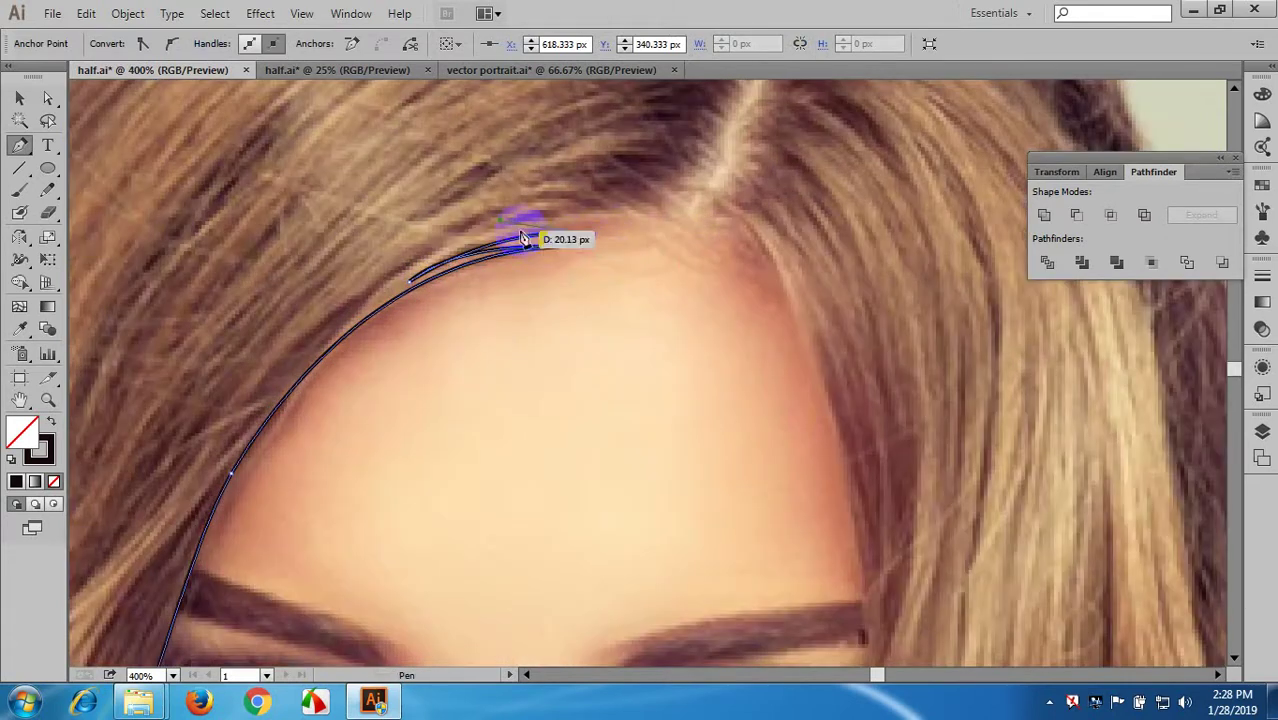
pyautogui.moveTo(520, 231); pyautogui.dragTo(708, 234)
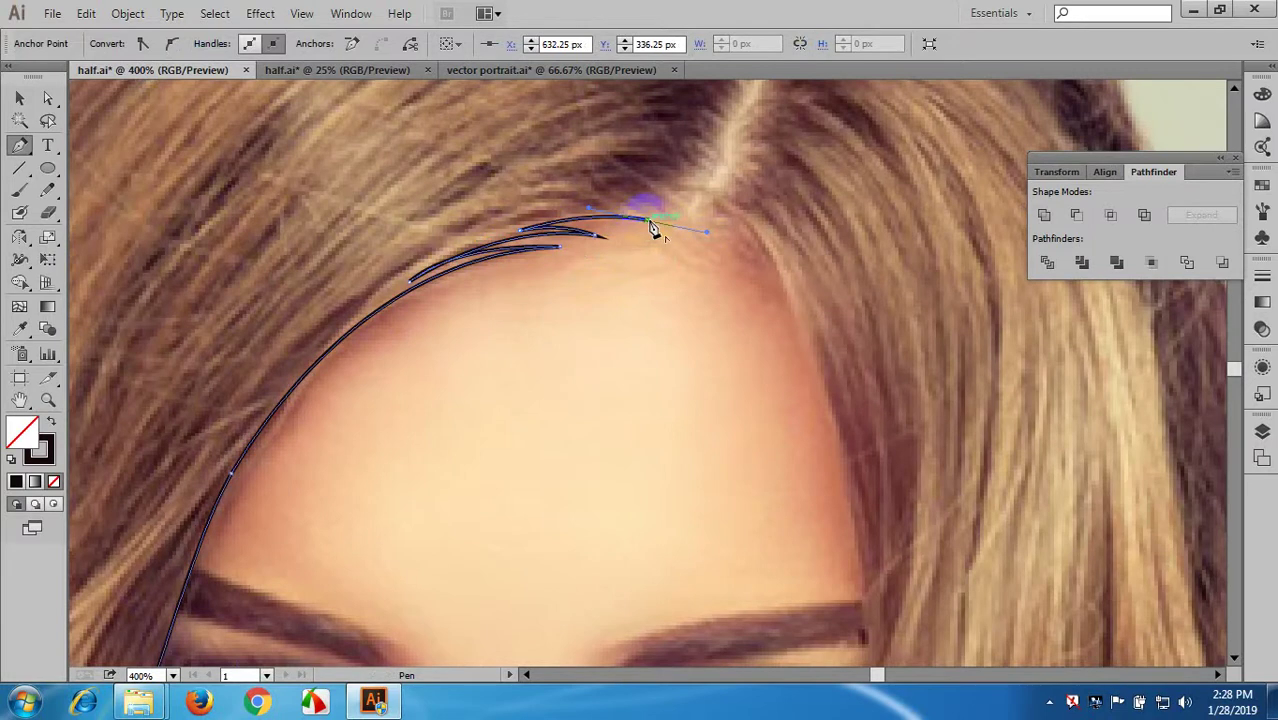
pyautogui.click(649, 222)
pyautogui.moveTo(614, 209); pyautogui.dragTo(597, 206)
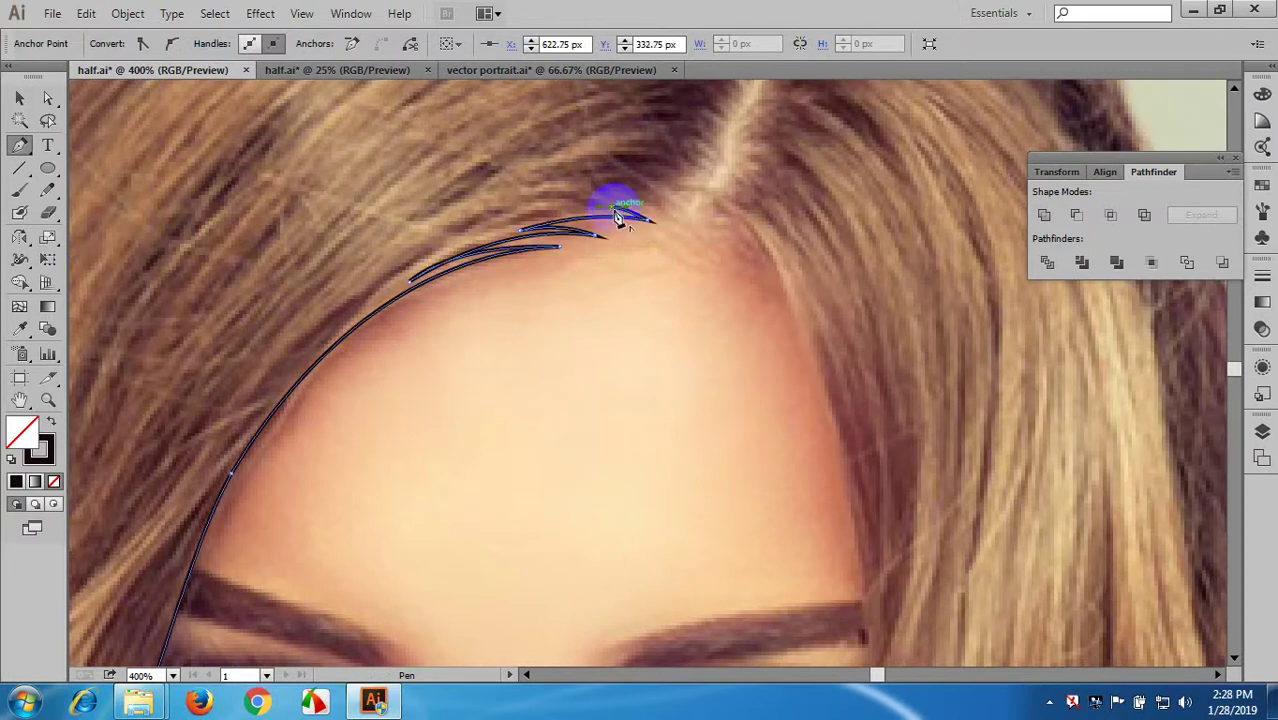
pyautogui.moveTo(683, 214); pyautogui.dragTo(697, 228)
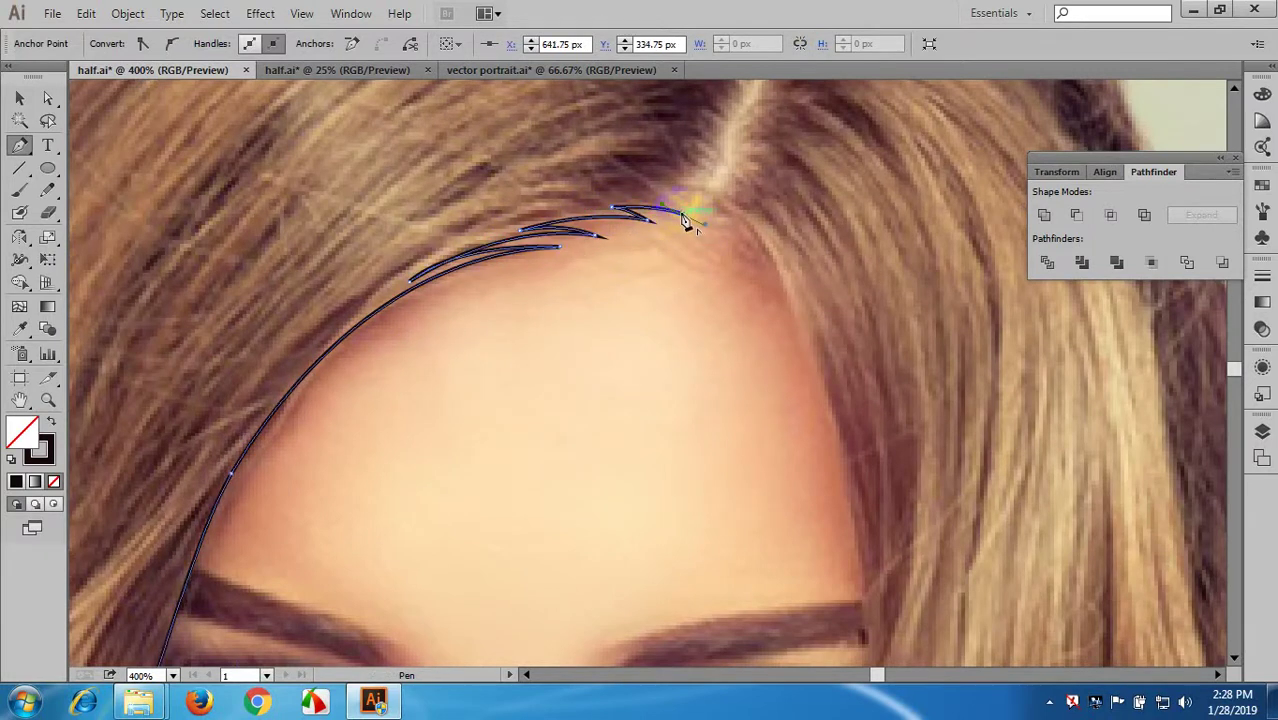
# - Trace the hair boundary from the parting down the forehead, past the eyebrow and along the cheek to the jaw
pyautogui.scroll(-2, 706, 276)
pyautogui.moveTo(739, 331); pyautogui.dragTo(641, 266)
pyautogui.click(626, 219)
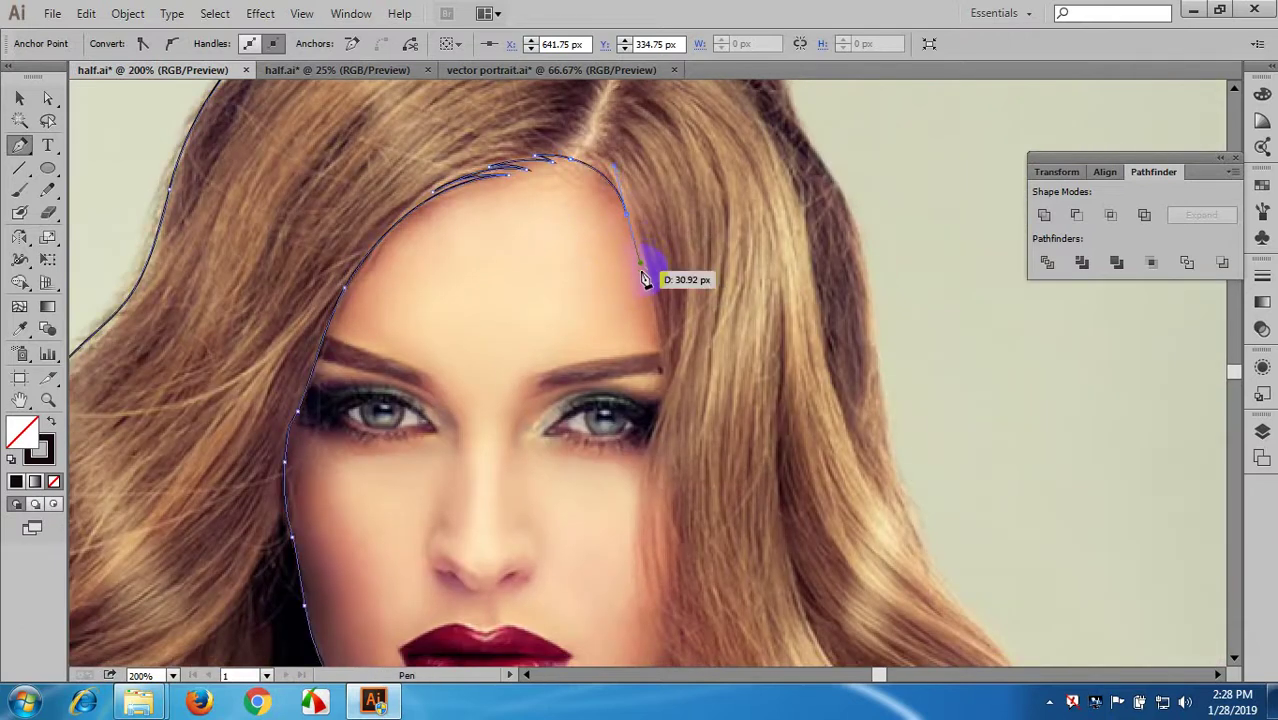
pyautogui.moveTo(661, 358); pyautogui.dragTo(598, 334)
pyautogui.scroll(-3, 673, 387)
pyautogui.scroll(-3, 661, 506)
pyautogui.press('space')
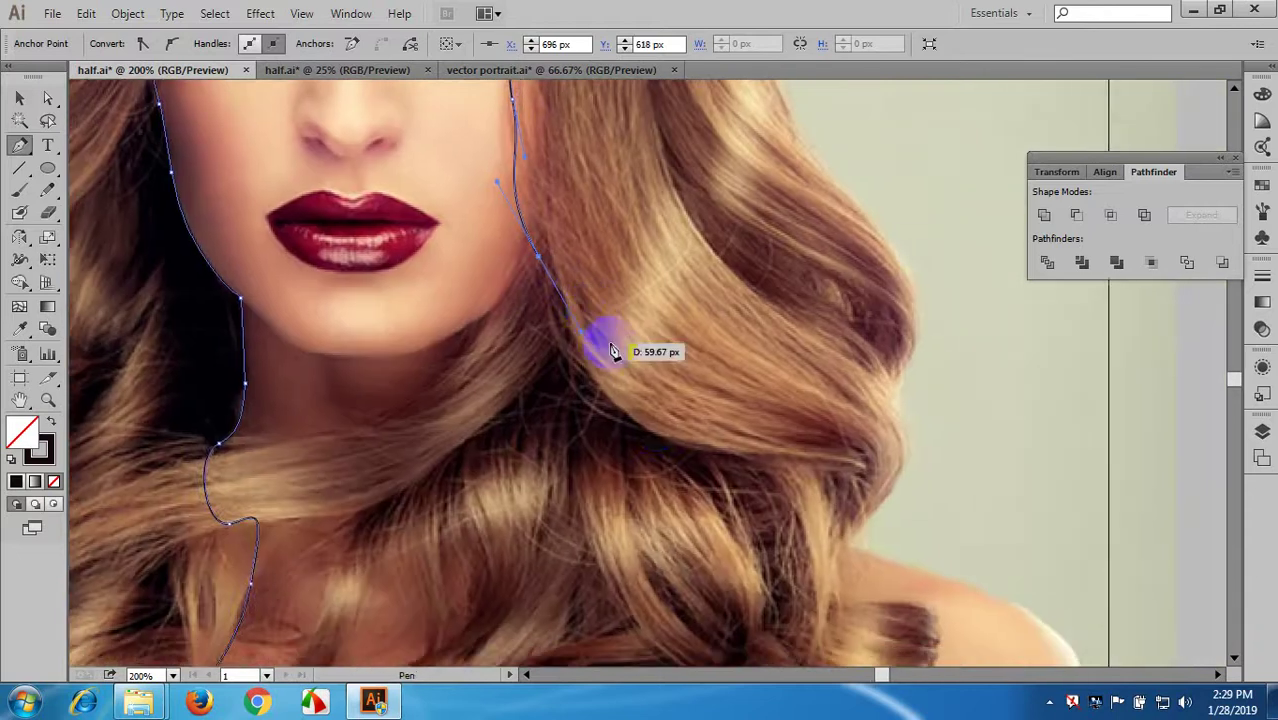
# - Continue the path along the underside of the large curl beside the neck and around to its lower tip
pyautogui.moveTo(645, 421); pyautogui.dragTo(747, 465)
pyautogui.scroll(-3, 747, 465)
pyautogui.hscroll(3, 747, 465)
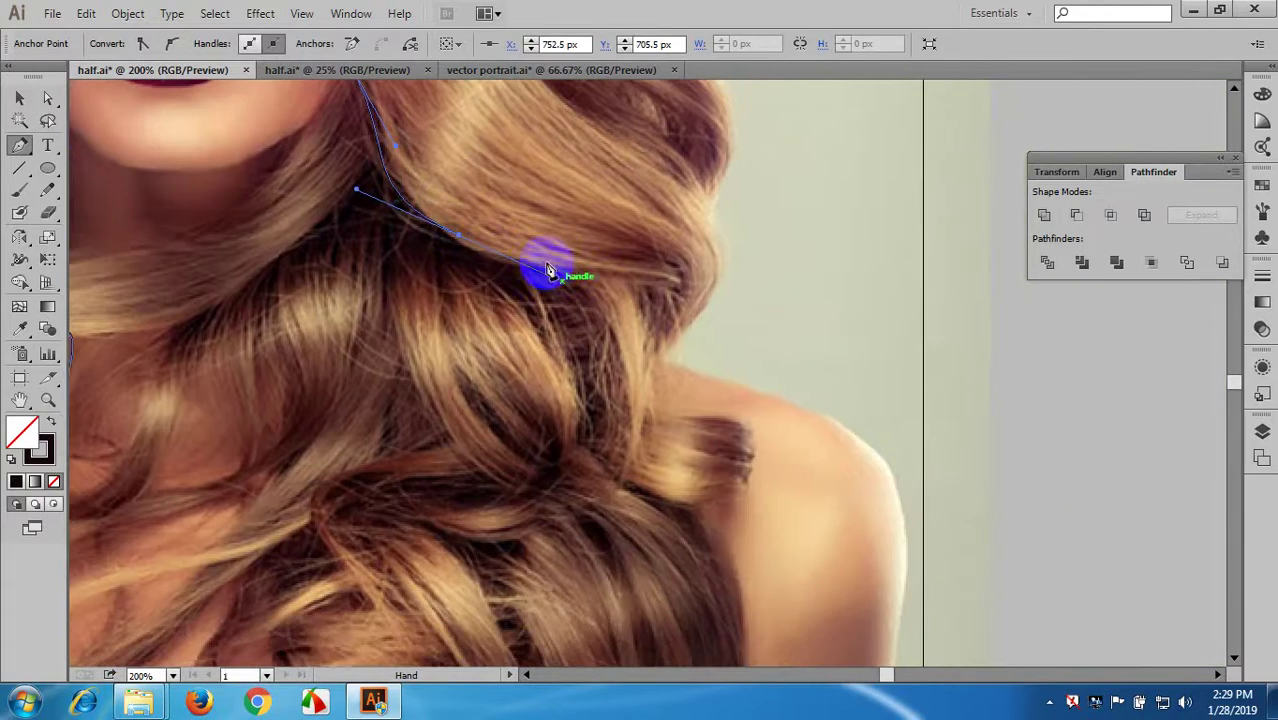
pyautogui.moveTo(651, 282); pyautogui.dragTo(711, 303)
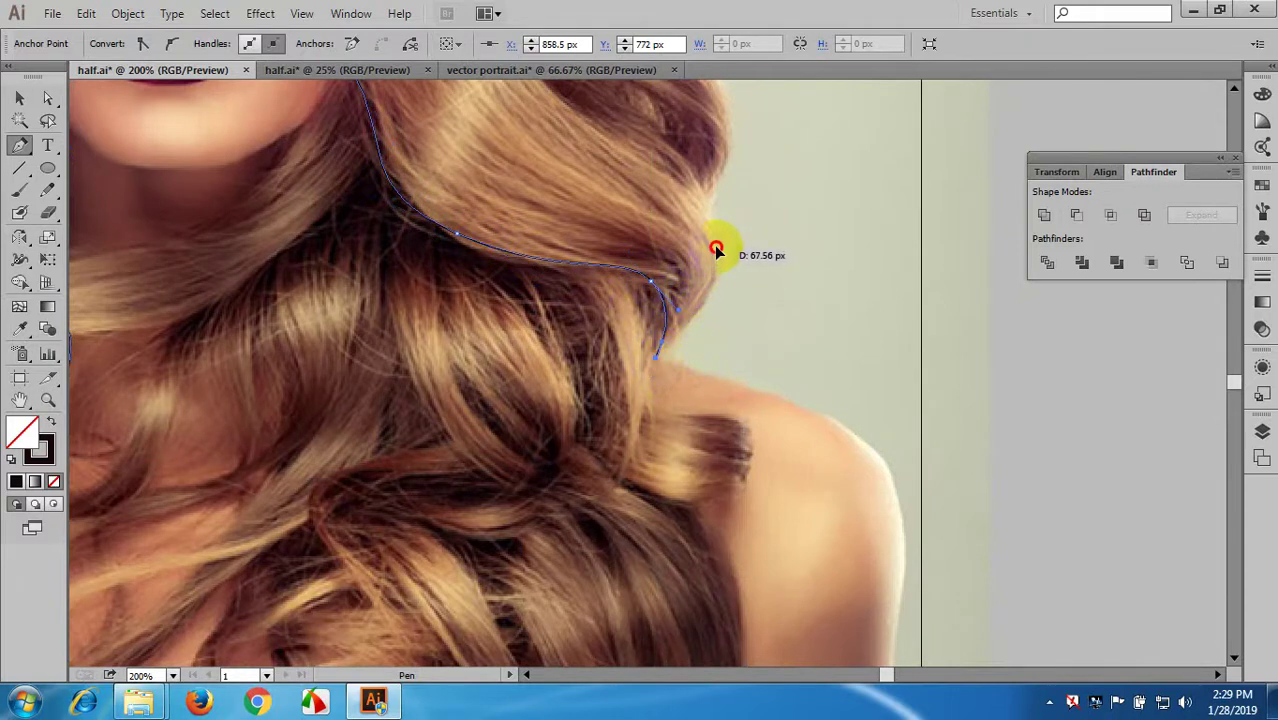
# - Fold the path at the curl's tip and trace its bulging outer edge upward from the shoulder
pyautogui.moveTo(716, 247); pyautogui.dragTo(703, 192)
pyautogui.scroll(1, 702, 204)
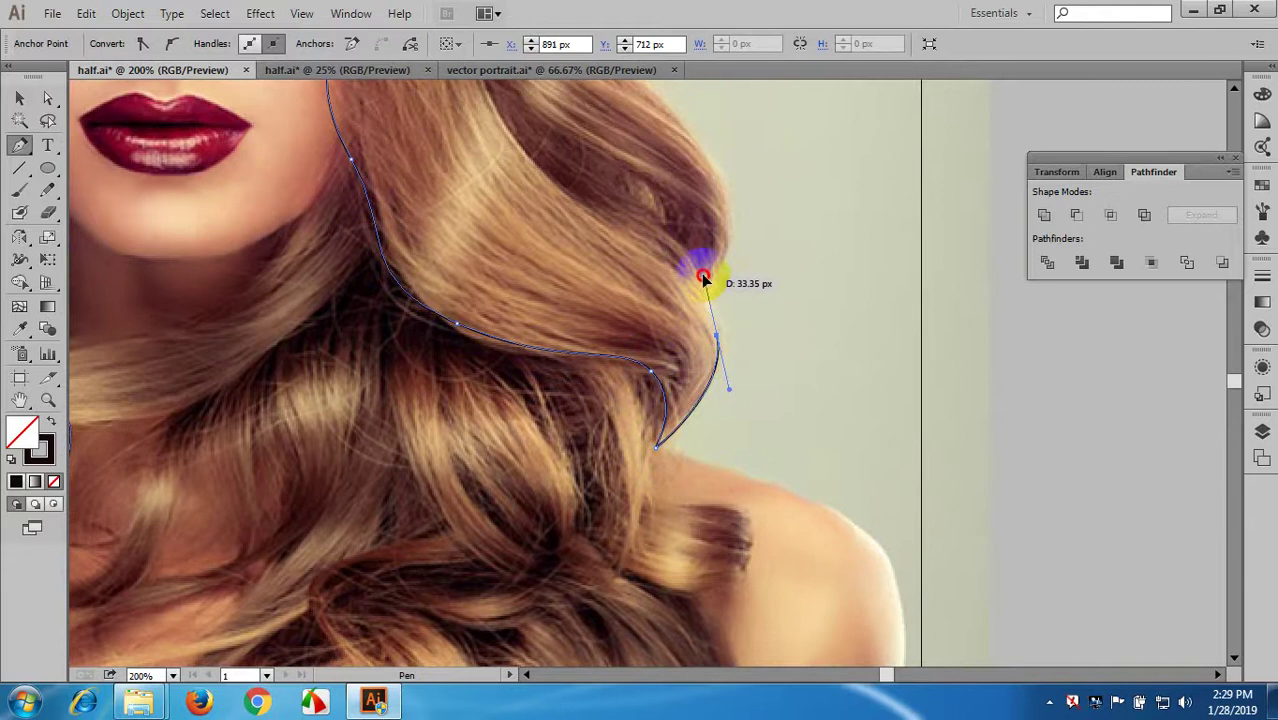
pyautogui.scroll(1, 708, 283)
pyautogui.moveTo(704, 280); pyautogui.dragTo(703, 193)
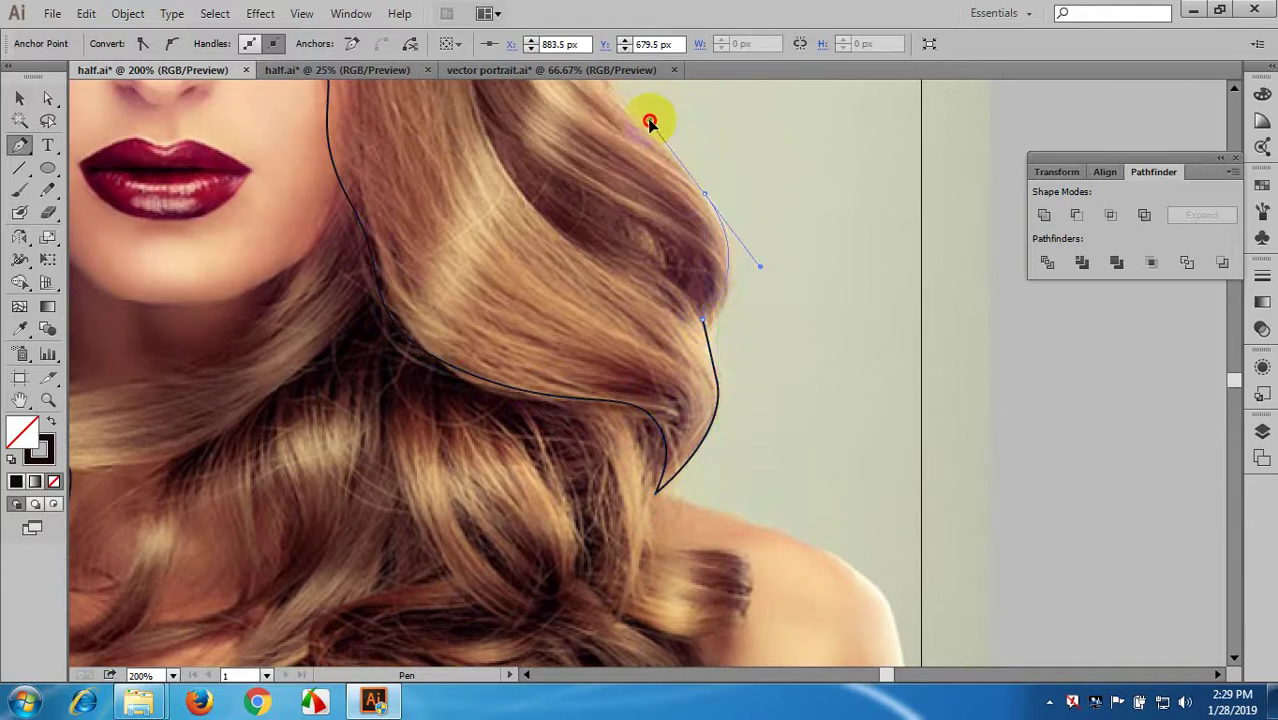
pyautogui.moveTo(650, 121); pyautogui.dragTo(642, 103)
pyautogui.moveTo(651, 212); pyautogui.dragTo(693, 425)
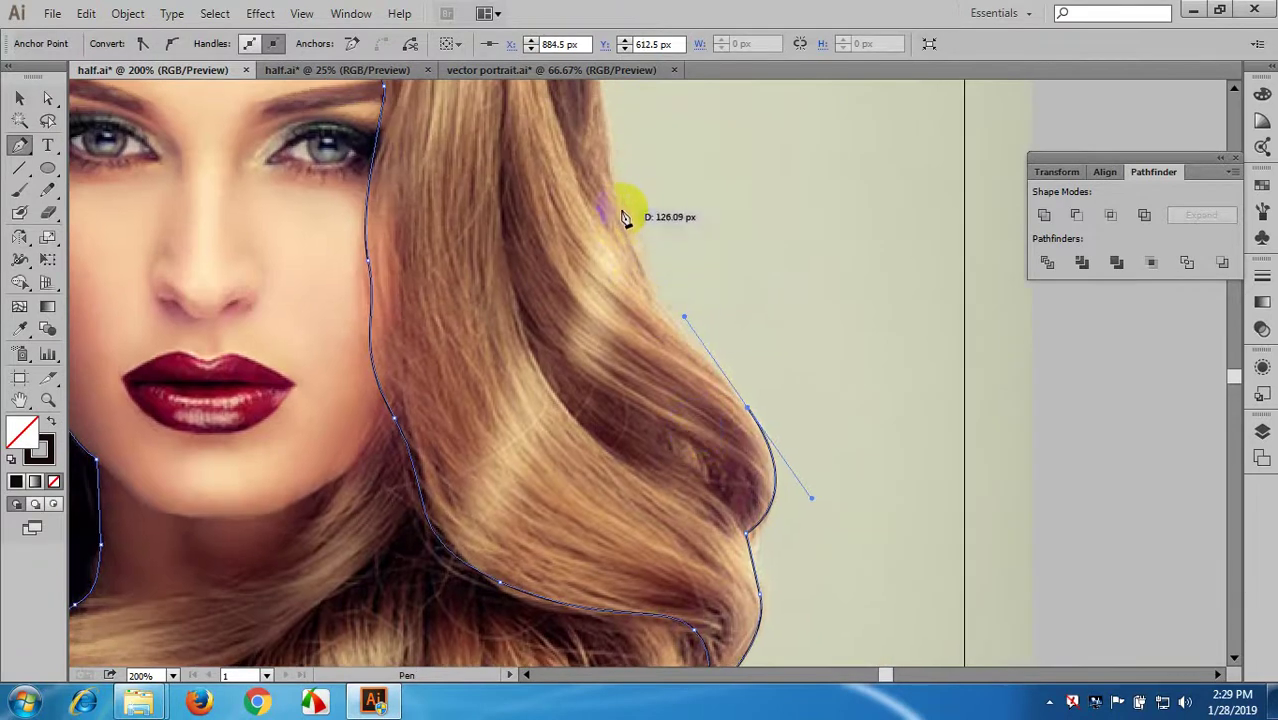
# - Extend the outer hair edge upward to the side of the crown, undoing the misplaced straight segment on the way
pyautogui.moveTo(624, 218); pyautogui.dragTo(610, 173)
pyautogui.moveTo(593, 105); pyautogui.dragTo(593, 94)
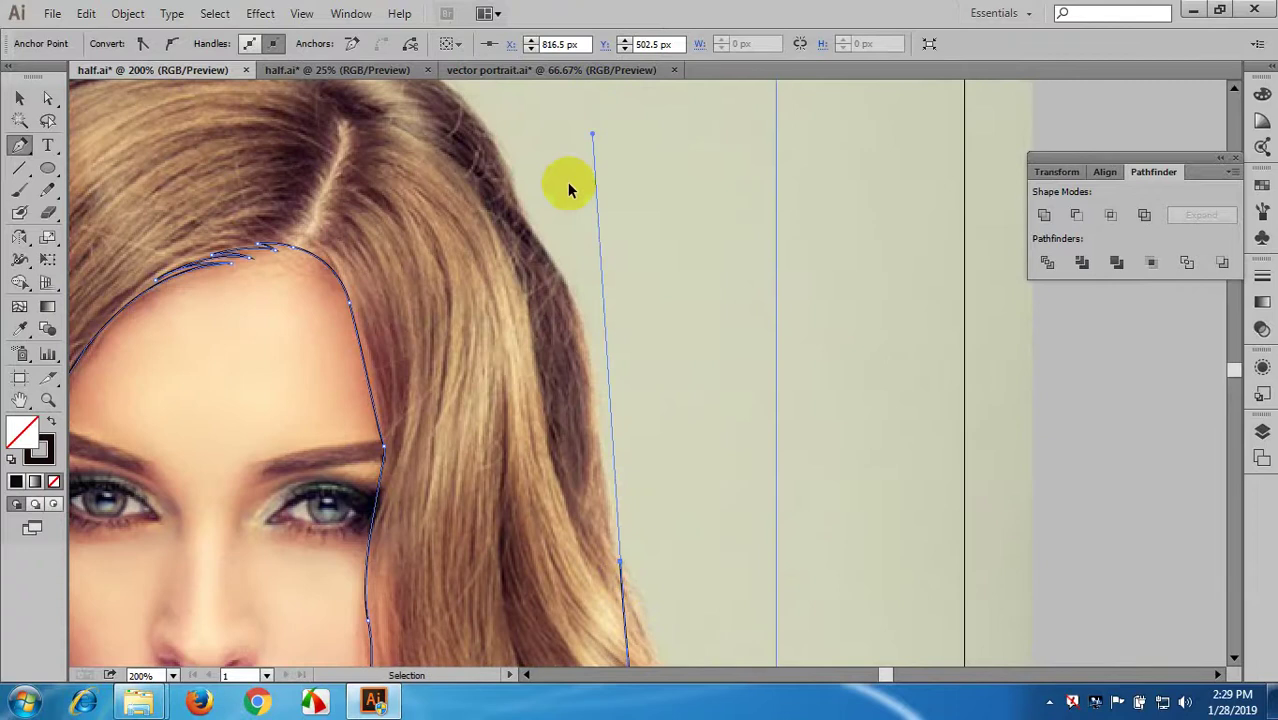
pyautogui.hotkey('ctrl', 'z')
pyautogui.scroll(-2, 593, 470)
pyautogui.scroll(-1, 610, 462)
pyautogui.moveTo(618, 473); pyautogui.dragTo(701, 405)
pyautogui.press('space')
pyautogui.moveTo(644, 280); pyautogui.dragTo(619, 253)
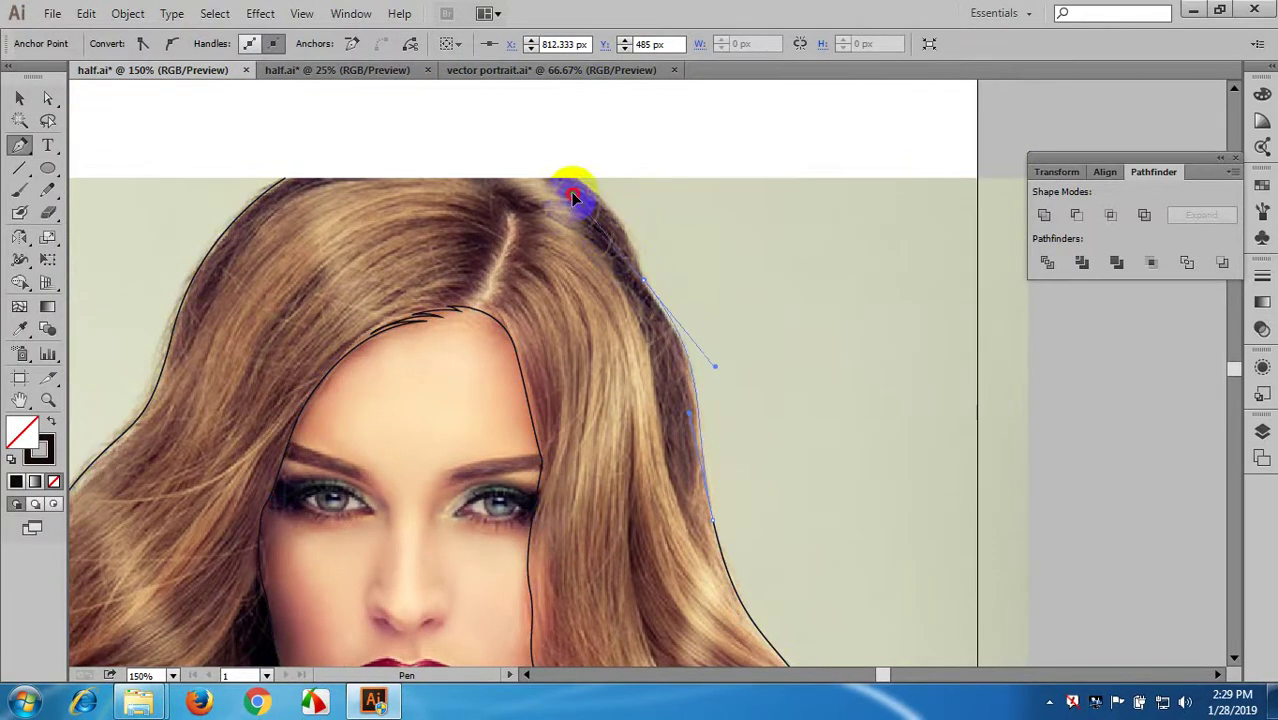
# - Arc the path over the crown above the photo's upper edge and close it at its starting anchor
pyautogui.moveTo(572, 195); pyautogui.dragTo(574, 193)
pyautogui.scroll(3, 648, 312)
pyautogui.click(644, 348)
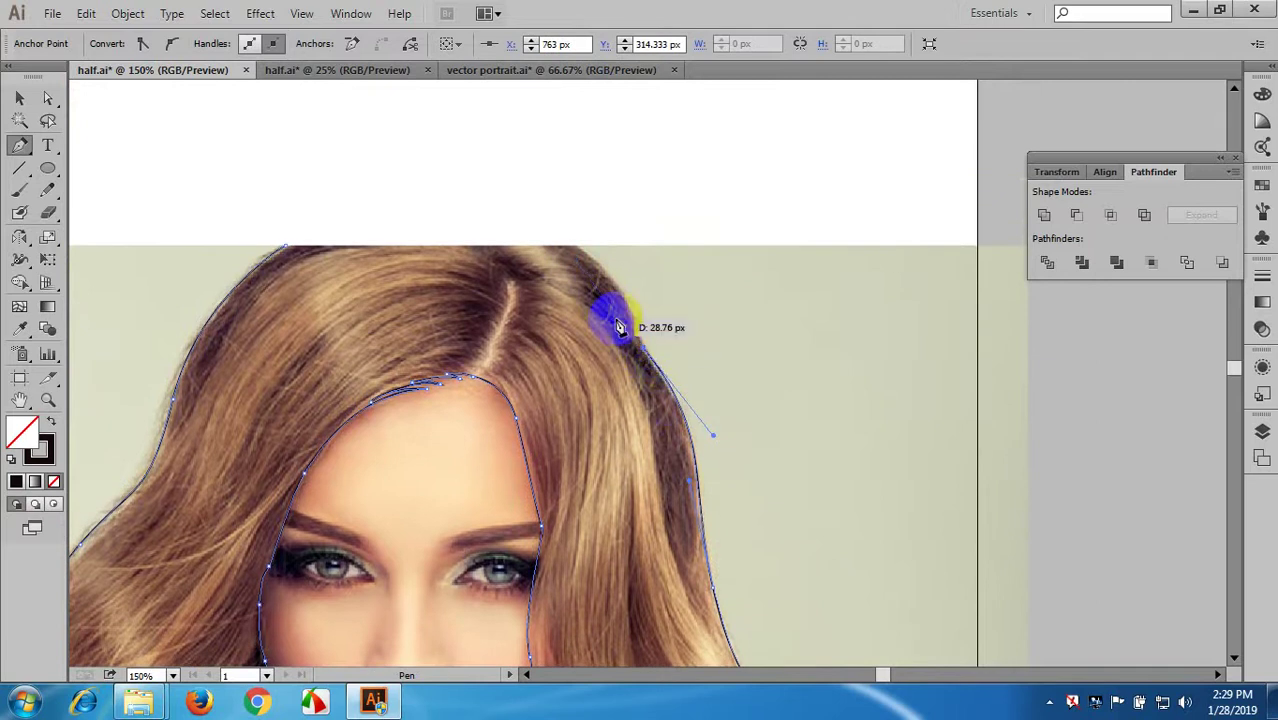
pyautogui.moveTo(619, 325); pyautogui.dragTo(396, 217)
pyautogui.click(509, 219)
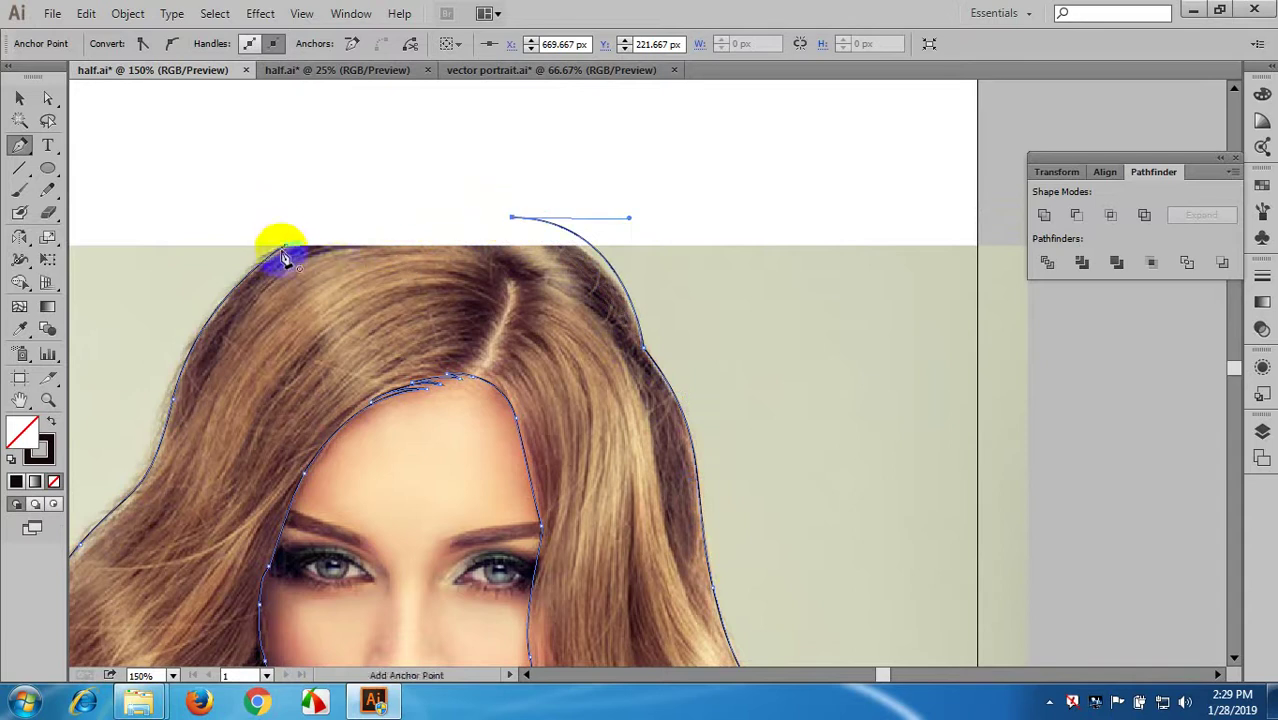
pyautogui.moveTo(284, 254); pyautogui.dragTo(199, 303)
pyautogui.scroll(-2, 689, 245)
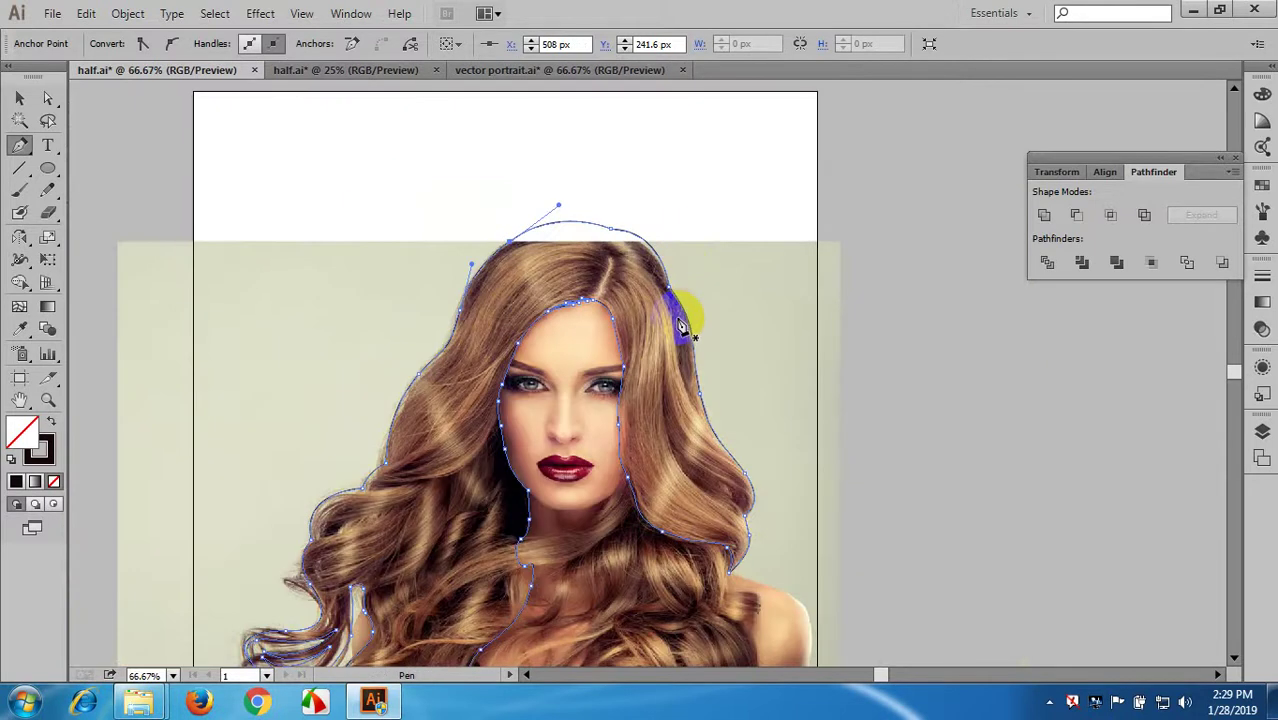
# - Start a new path at the jaw and trace the upper edge of the lock crossing the neck down to the photo's lower edge
pyautogui.scroll(2, 560, 257)
pyautogui.moveTo(603, 328); pyautogui.dragTo(544, 180)
pyautogui.scroll(-2, 551, 215)
pyautogui.scroll(-1, 607, 393)
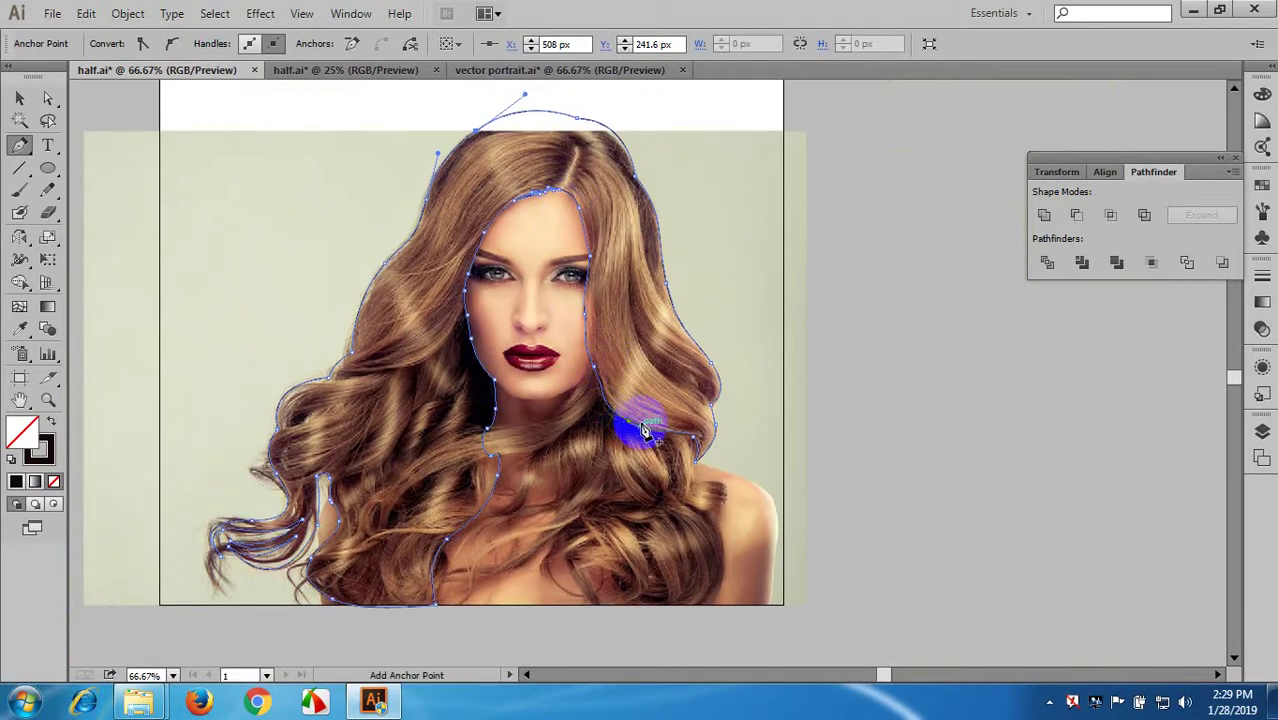
pyautogui.scroll(2, 557, 384)
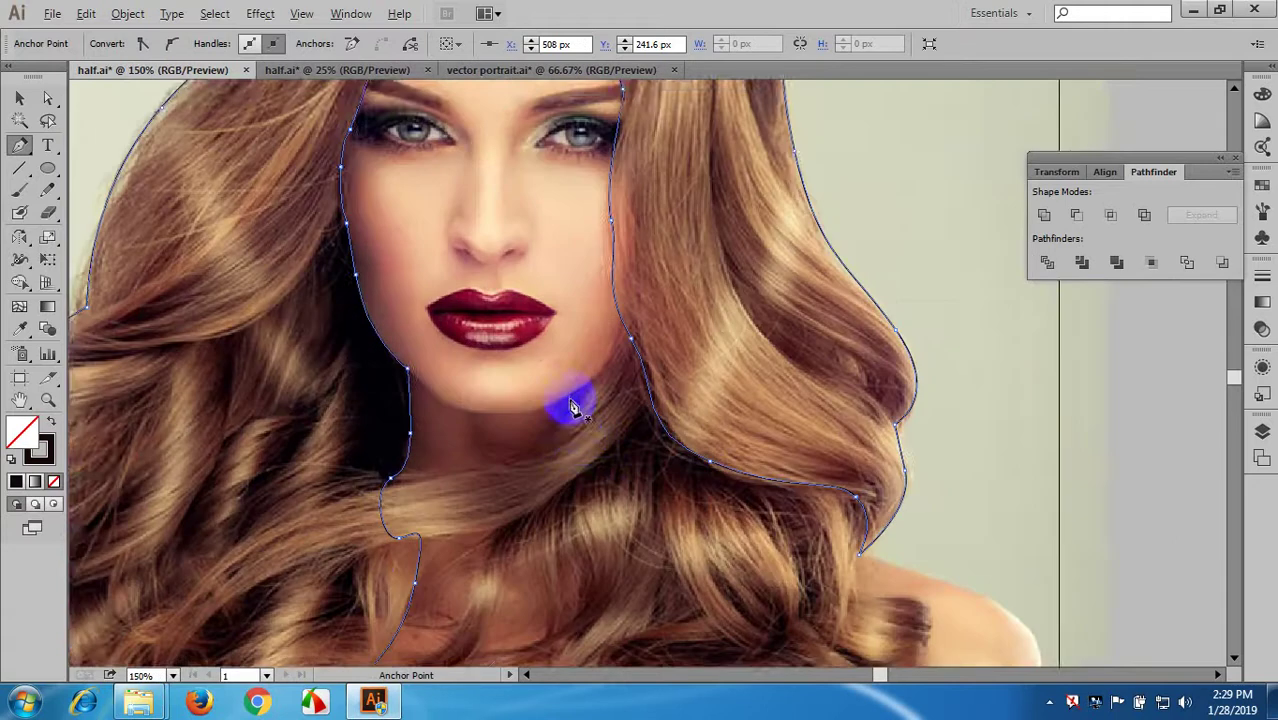
pyautogui.moveTo(576, 441); pyautogui.dragTo(713, 425)
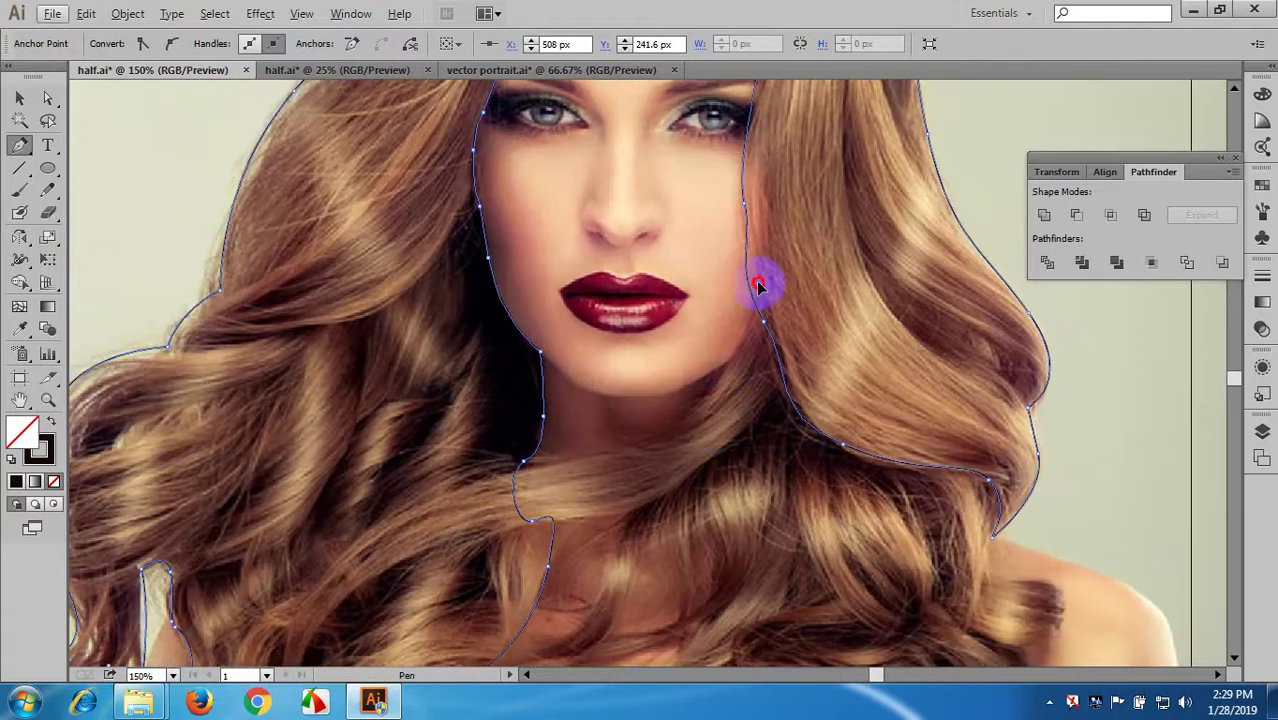
pyautogui.click(759, 287)
pyautogui.moveTo(704, 405); pyautogui.dragTo(677, 431)
pyautogui.moveTo(573, 459); pyautogui.dragTo(518, 466)
pyautogui.moveTo(605, 481); pyautogui.dragTo(725, 355)
pyautogui.moveTo(397, 562); pyautogui.dragTo(238, 535)
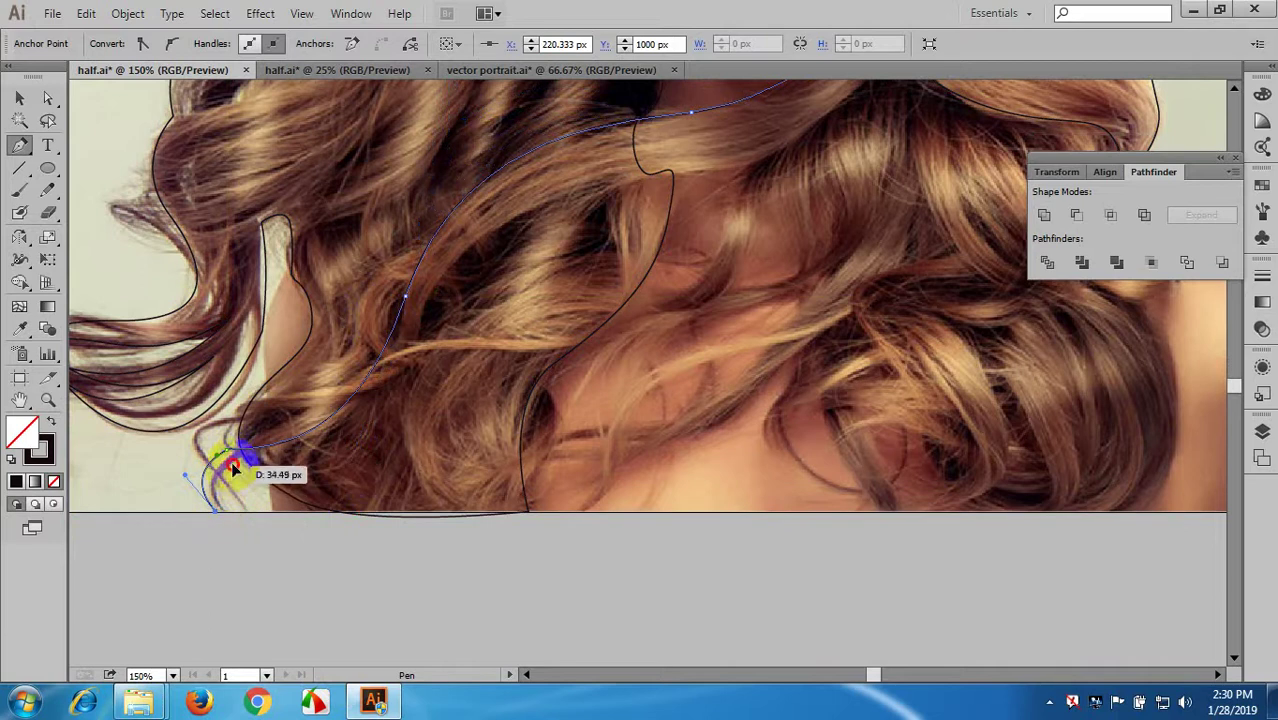
# - Trace the lock's lower edge back up across the neck and close the path at the jaw
pyautogui.moveTo(233, 470); pyautogui.dragTo(263, 451)
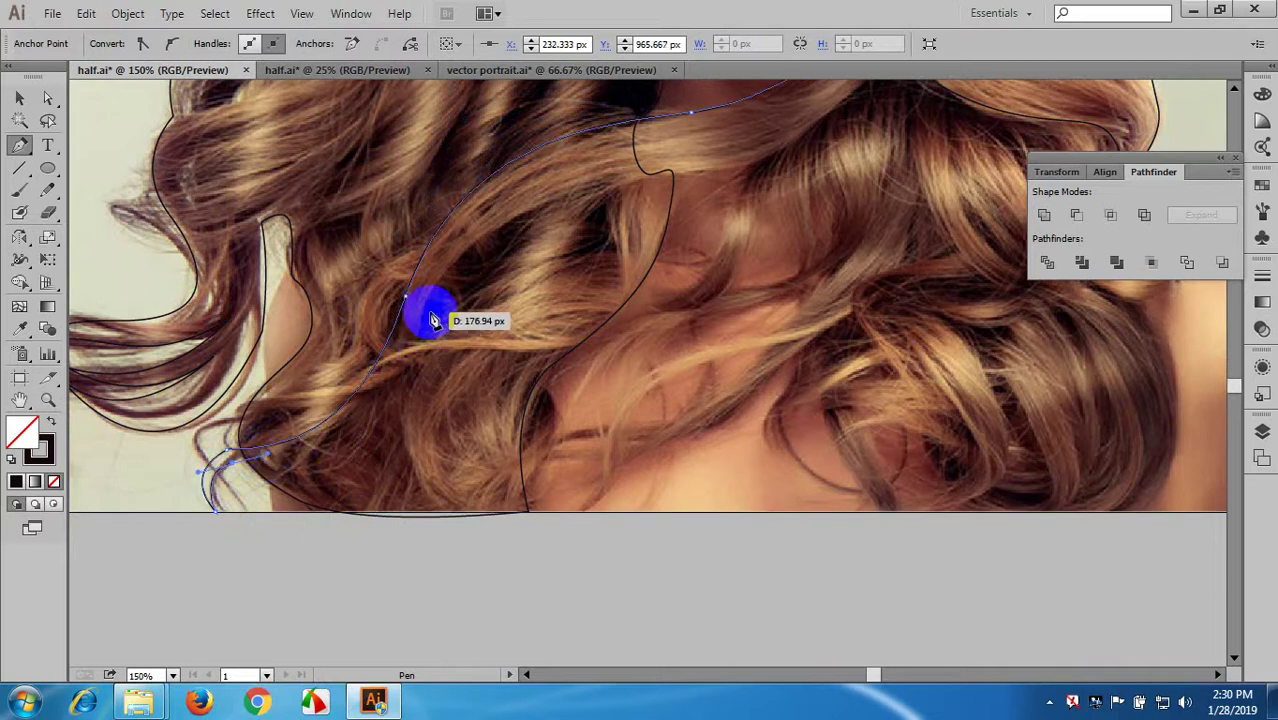
pyautogui.moveTo(430, 312); pyautogui.dragTo(484, 168)
pyautogui.moveTo(732, 167); pyautogui.dragTo(419, 420)
pyautogui.press('space')
pyautogui.moveTo(544, 259); pyautogui.dragTo(571, 199)
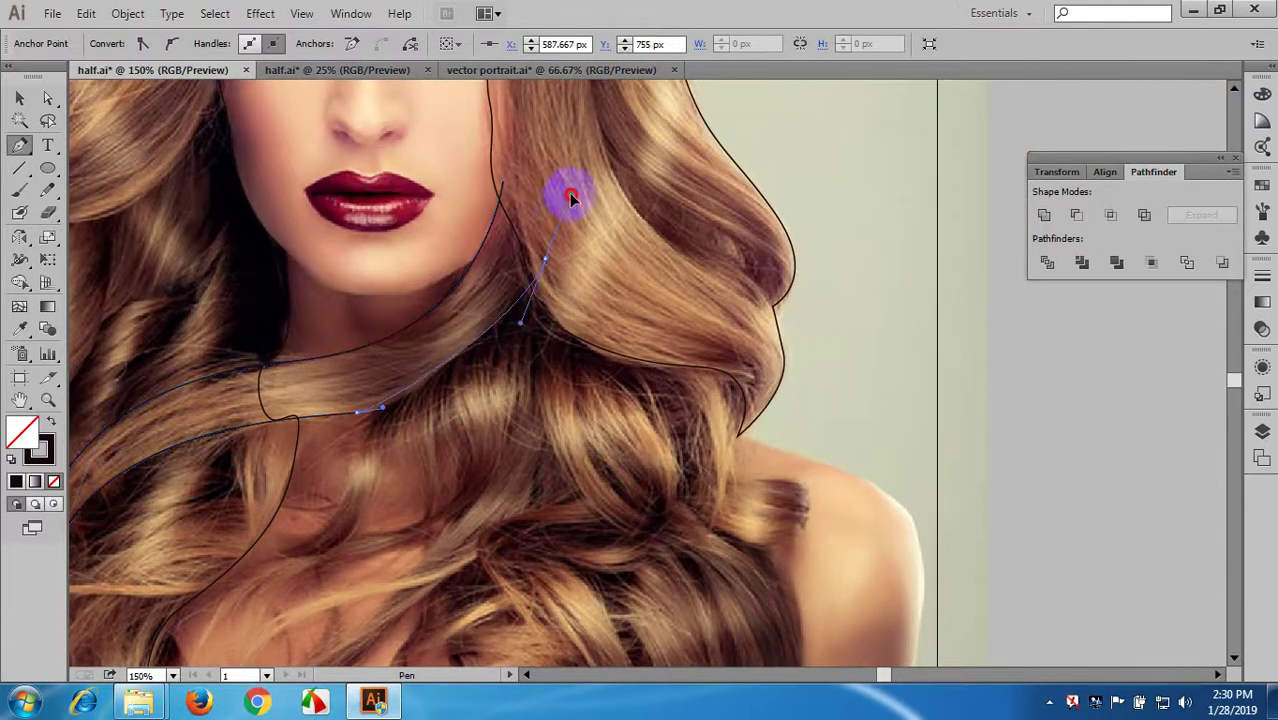
pyautogui.click(503, 181)
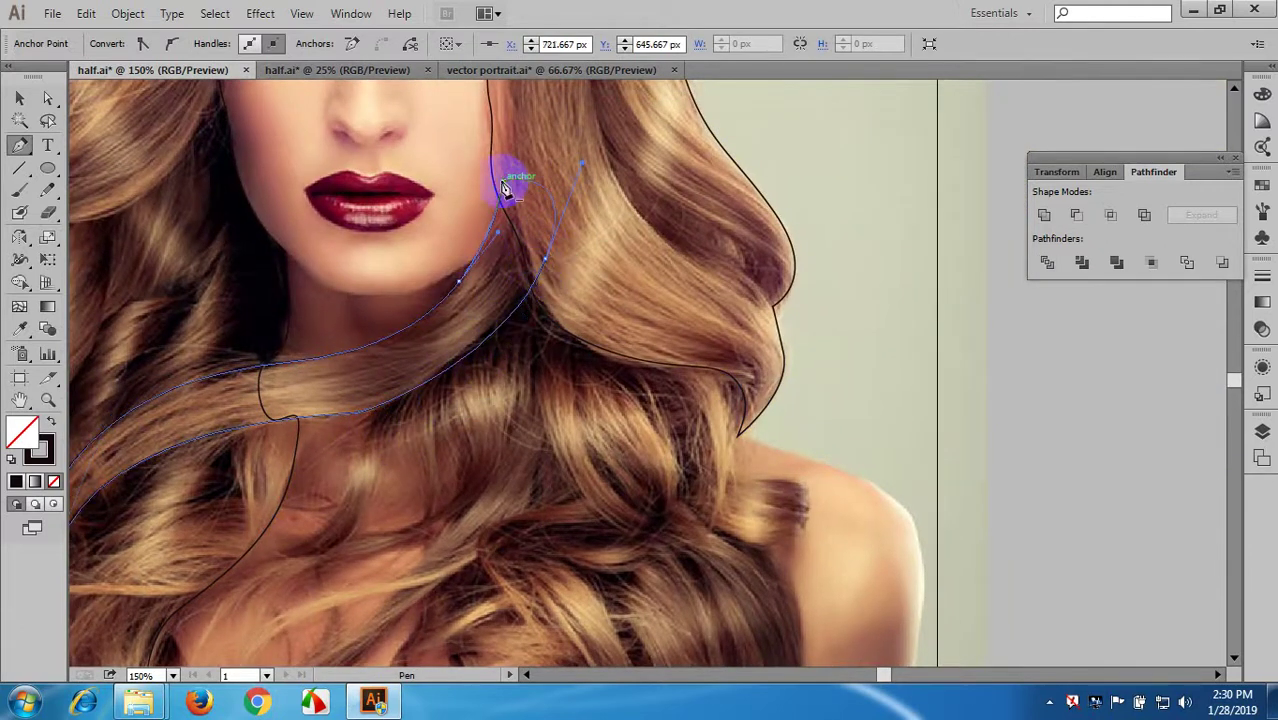
# - Start a second strand path below the neck lock, curve it across the upper chest, and fold it at a pointed tip
pyautogui.press('space')
pyautogui.moveTo(606, 387); pyautogui.dragTo(650, 143)
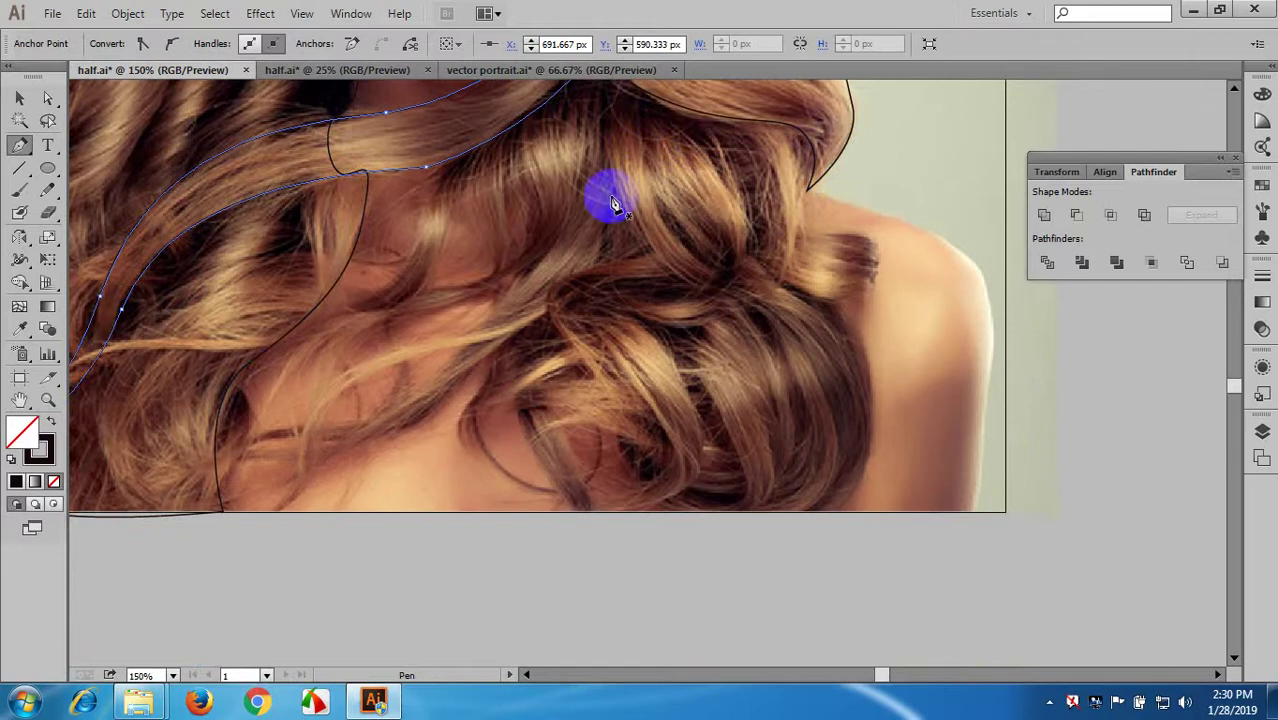
pyautogui.moveTo(435, 152); pyautogui.dragTo(421, 233)
pyautogui.moveTo(349, 295); pyautogui.dragTo(300, 298)
pyautogui.moveTo(422, 304); pyautogui.dragTo(632, 212)
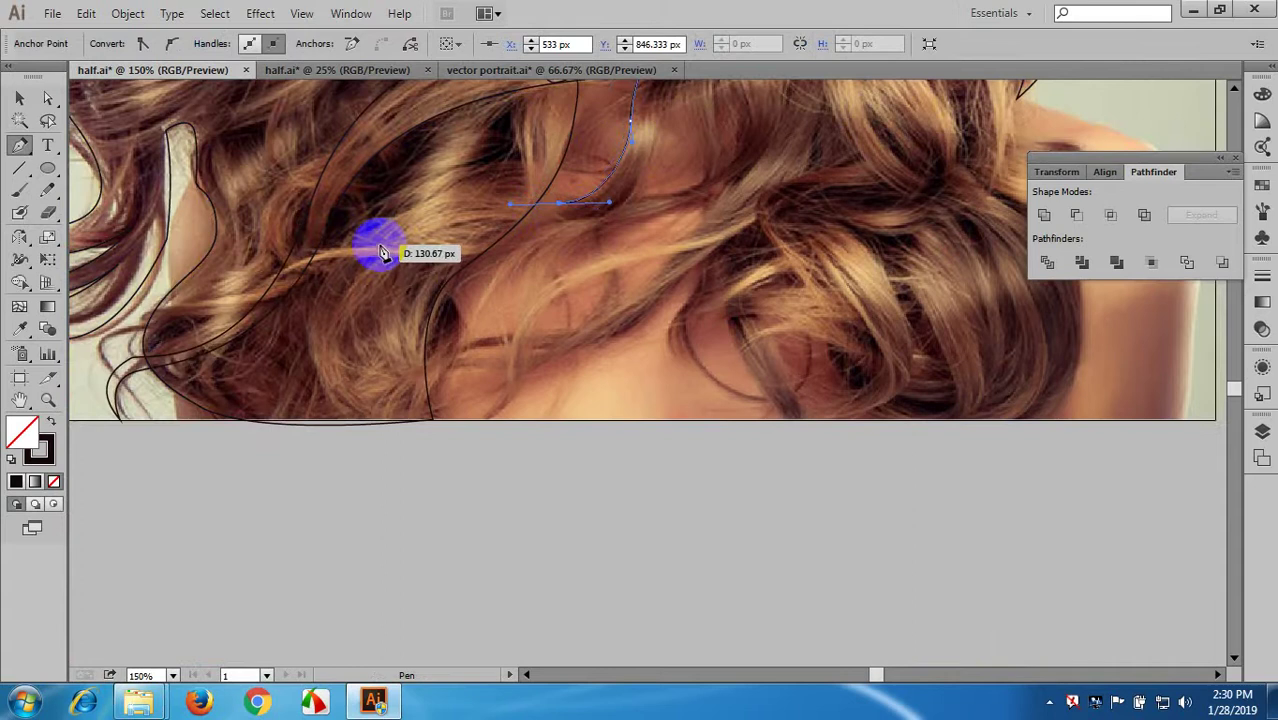
pyautogui.moveTo(307, 316); pyautogui.dragTo(383, 248)
pyautogui.scroll(4, 475, 261)
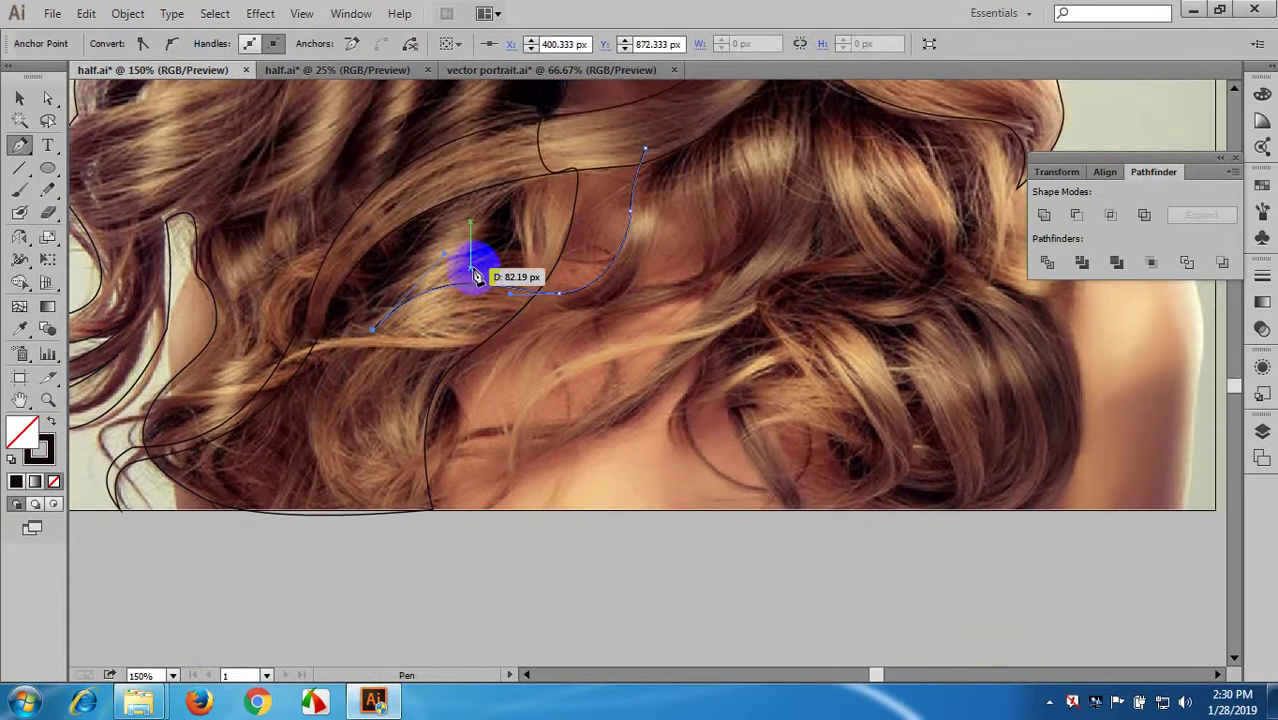
pyautogui.moveTo(342, 408); pyautogui.dragTo(479, 305)
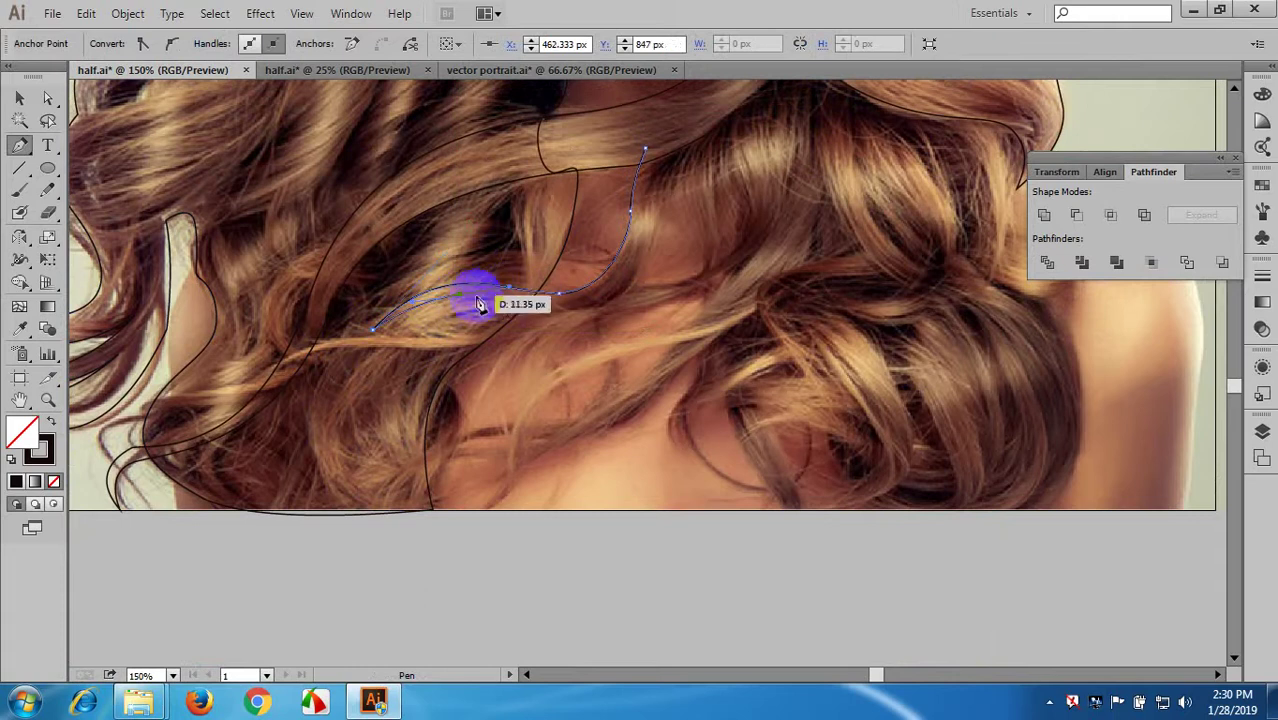
# - Shape a long pointed wisp reaching the photo's lower edge and curve it back up, undoing the stray segment toward the neck
pyautogui.moveTo(345, 492); pyautogui.dragTo(413, 600)
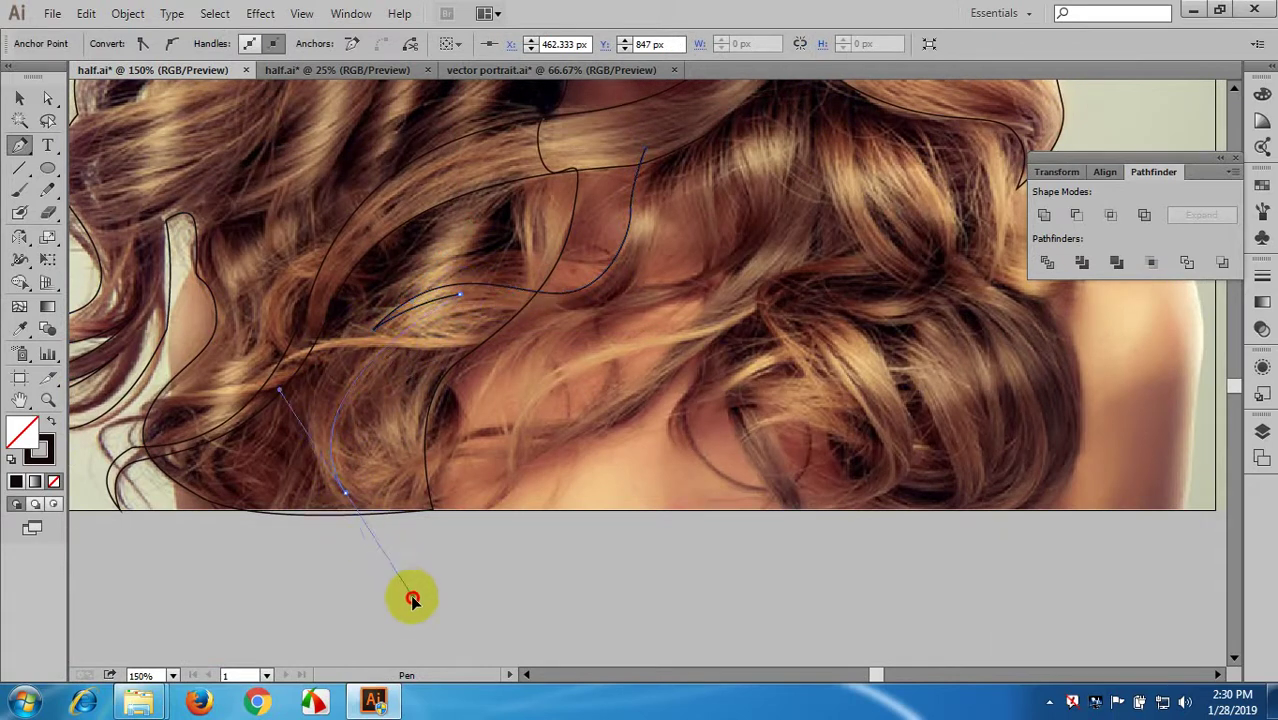
pyautogui.moveTo(407, 652); pyautogui.dragTo(400, 642)
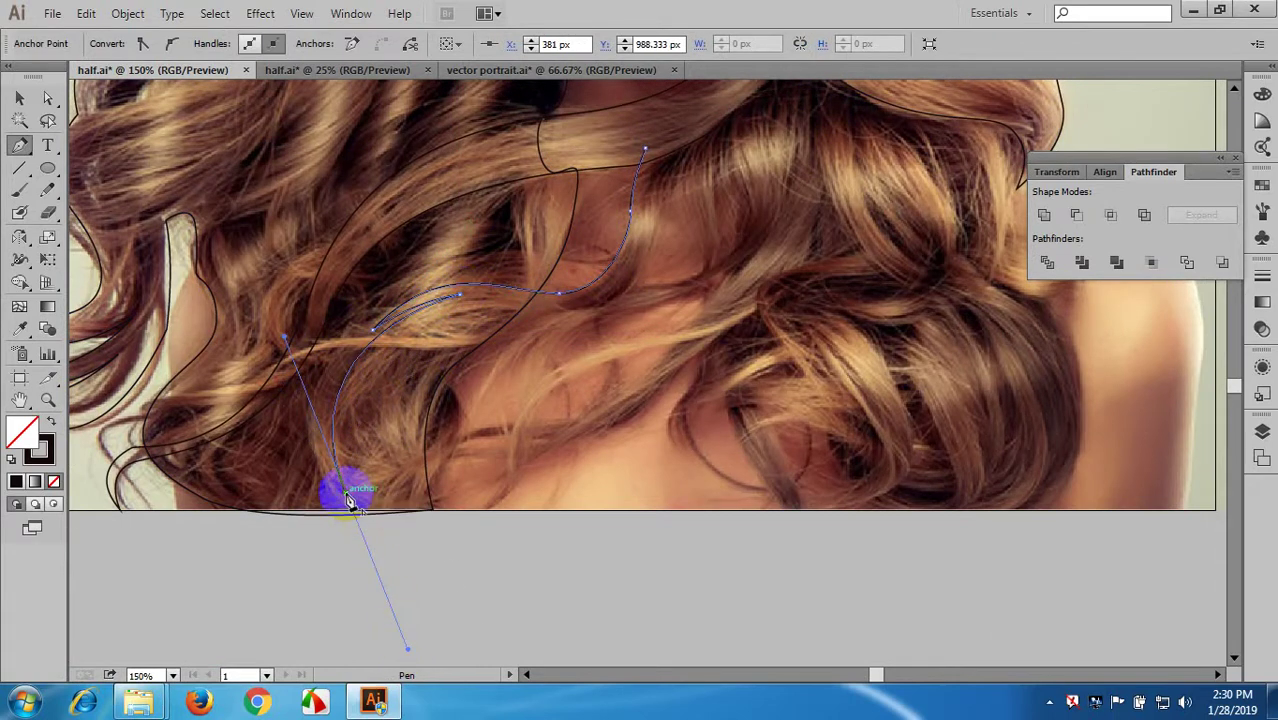
pyautogui.moveTo(345, 492); pyautogui.dragTo(569, 271)
pyautogui.moveTo(655, 232); pyautogui.dragTo(714, 131)
pyautogui.hotkey('ctrl', 'z')
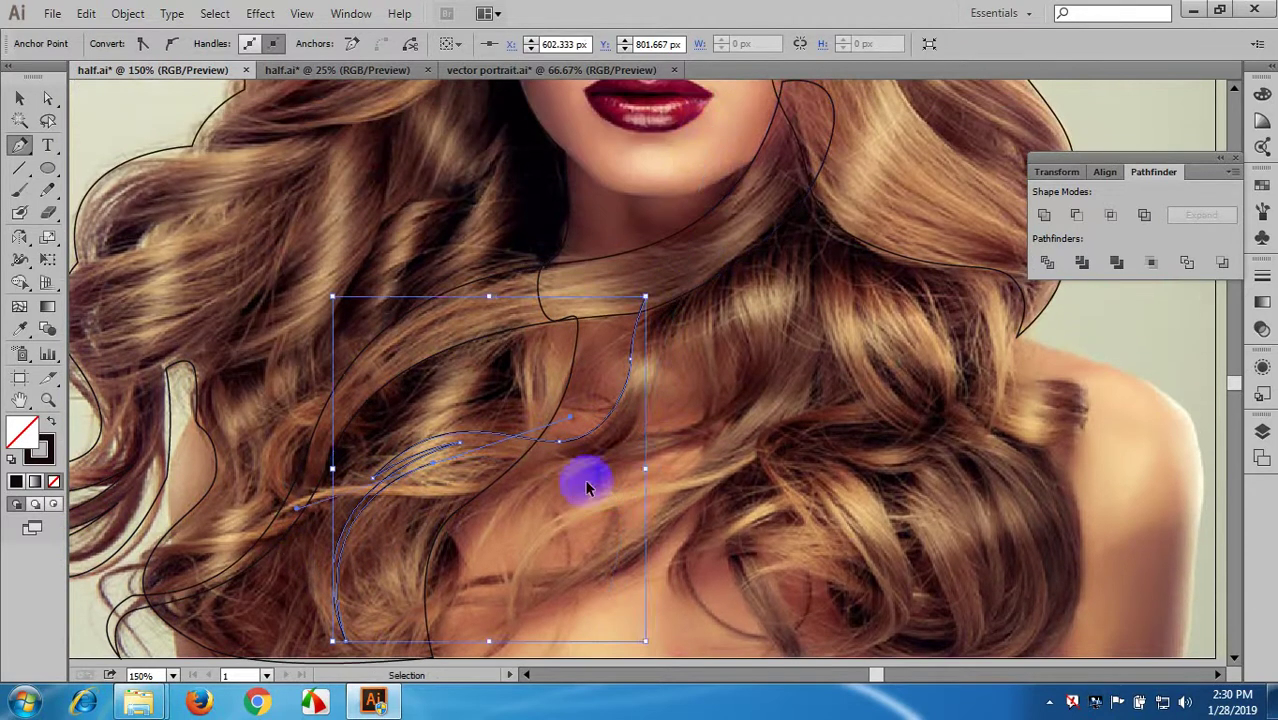
# - Add a shorter pointed wisp inside the long one and bring the path back toward the chest
pyautogui.click(434, 464)
pyautogui.moveTo(434, 466); pyautogui.dragTo(359, 500)
pyautogui.click(359, 502)
pyautogui.moveTo(357, 562); pyautogui.dragTo(537, 376)
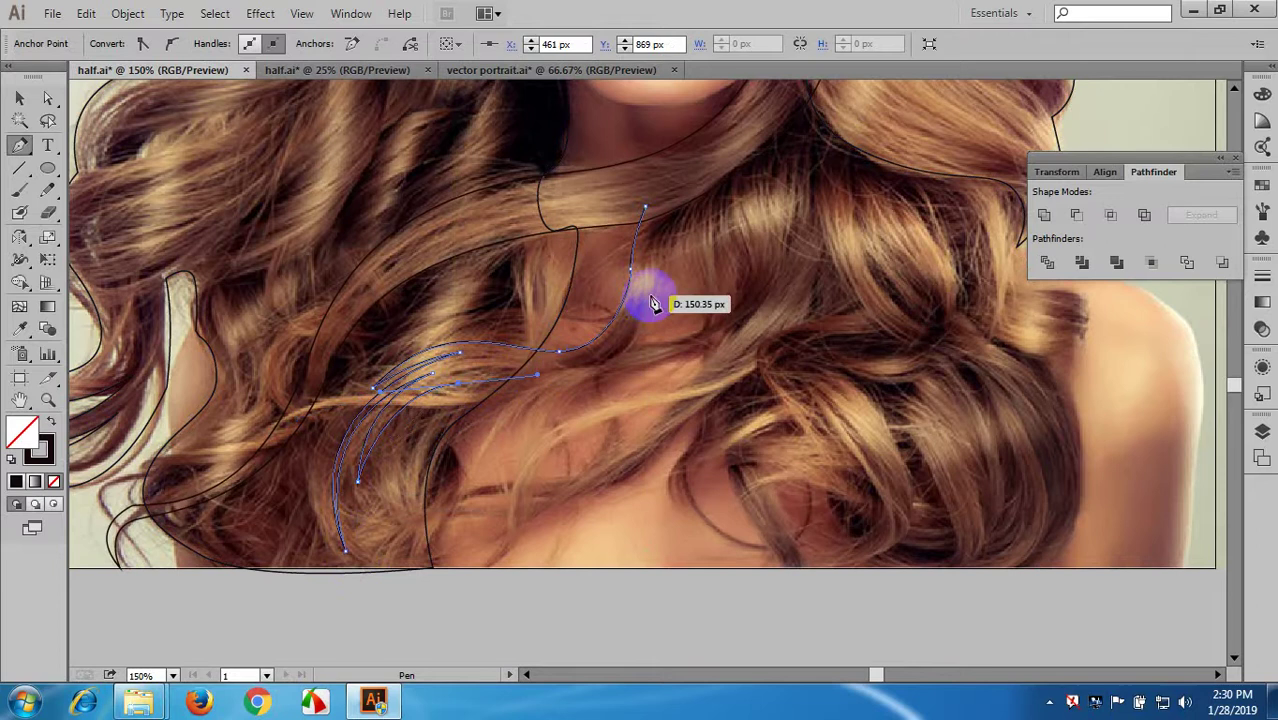
# - Trace the second strand's remaining edge up to the neck lock and close the path at its start
pyautogui.moveTo(655, 290); pyautogui.dragTo(696, 187)
pyautogui.scroll(2, 720, 264)
pyautogui.click(731, 225)
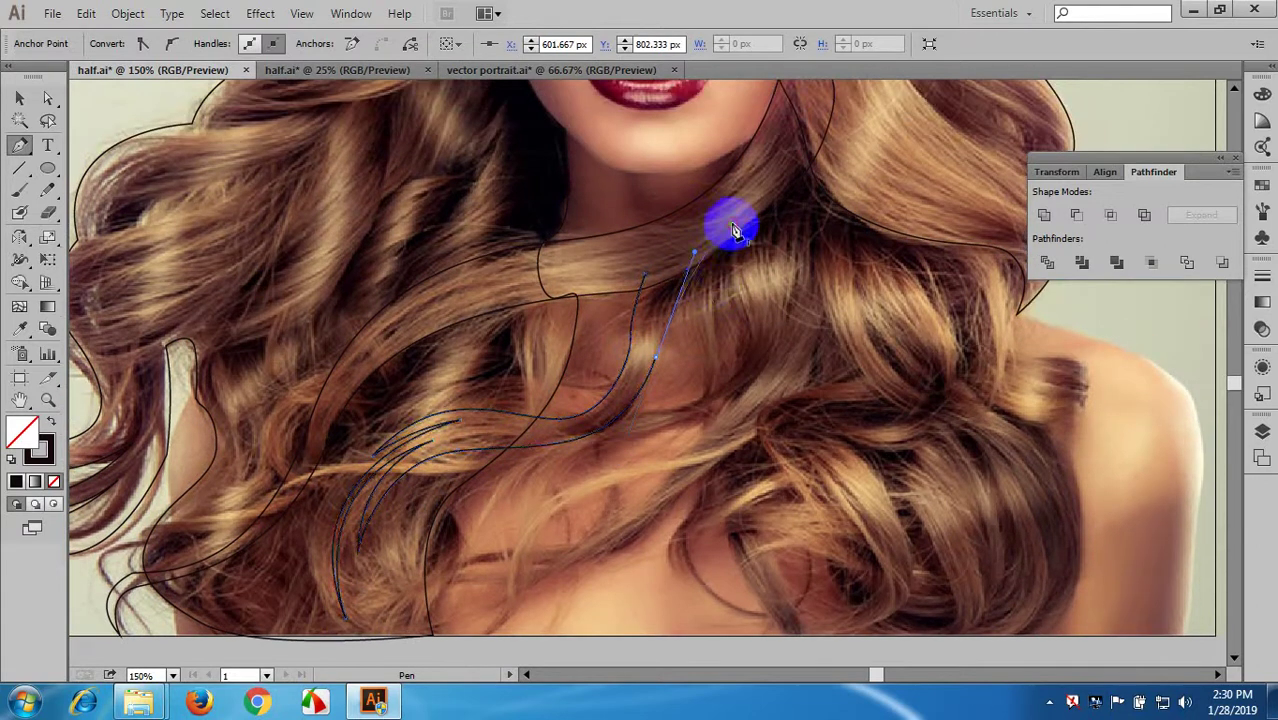
pyautogui.click(649, 274)
# - Start a third strand path under the large curl and trace it across the chest to a pointed lower tip
pyautogui.press('space')
pyautogui.moveTo(738, 312); pyautogui.dragTo(661, 240)
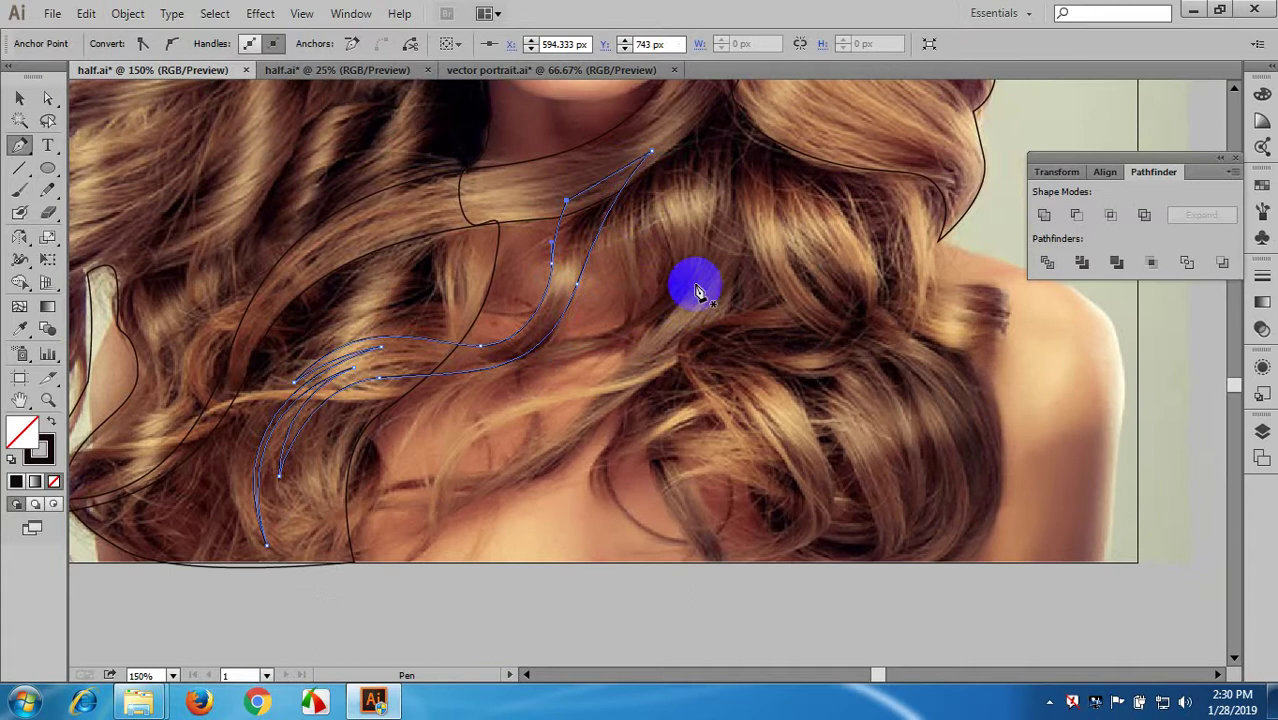
pyautogui.click(755, 107)
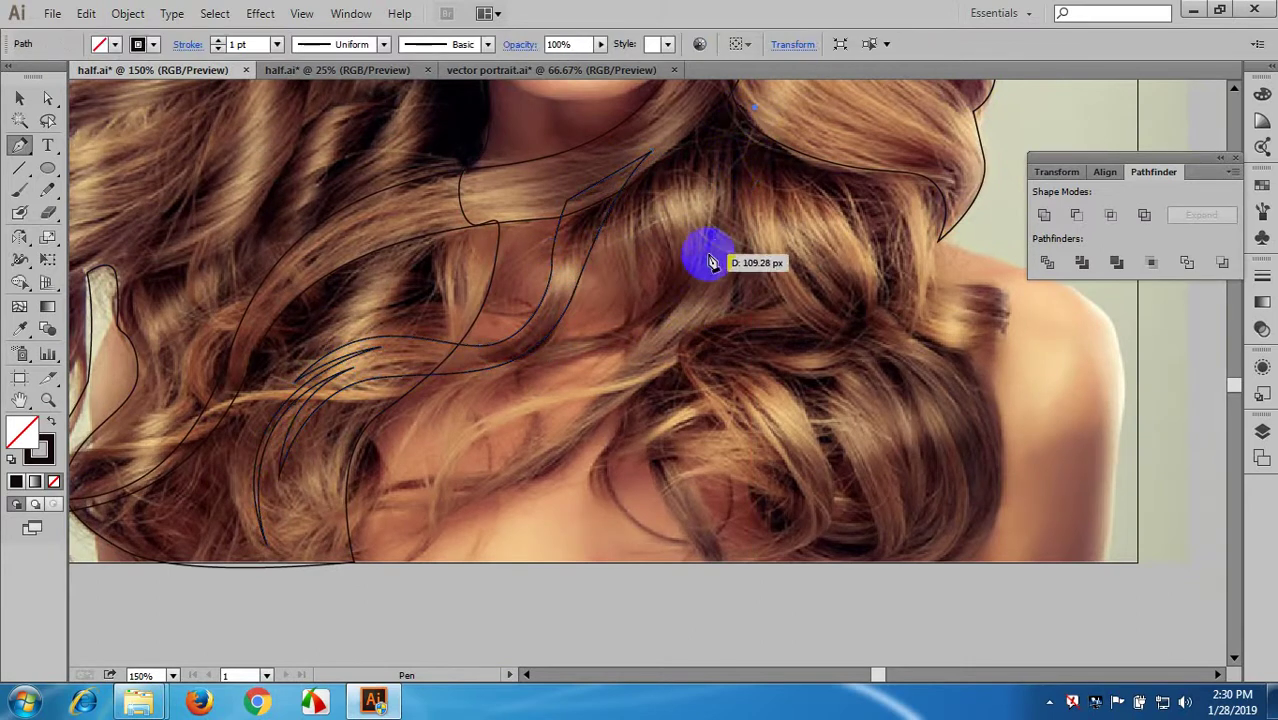
pyautogui.moveTo(706, 257); pyautogui.dragTo(652, 340)
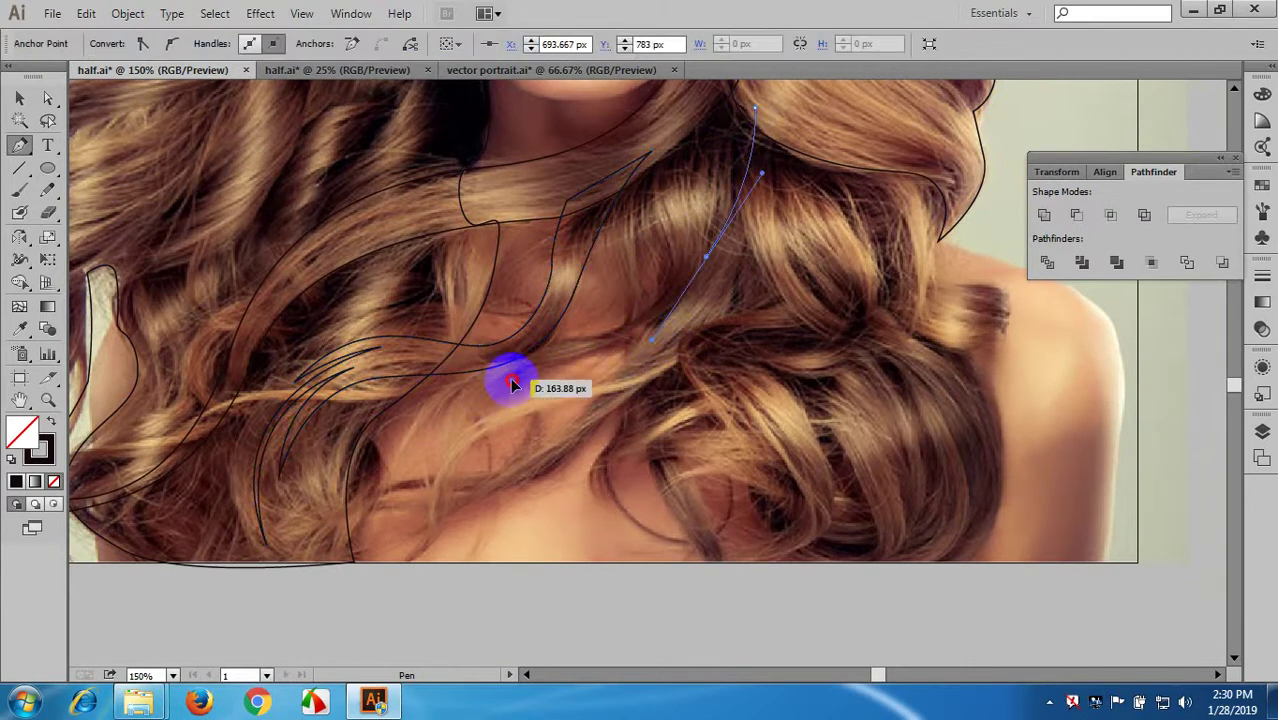
pyautogui.moveTo(508, 380); pyautogui.dragTo(375, 553)
pyautogui.click(391, 504)
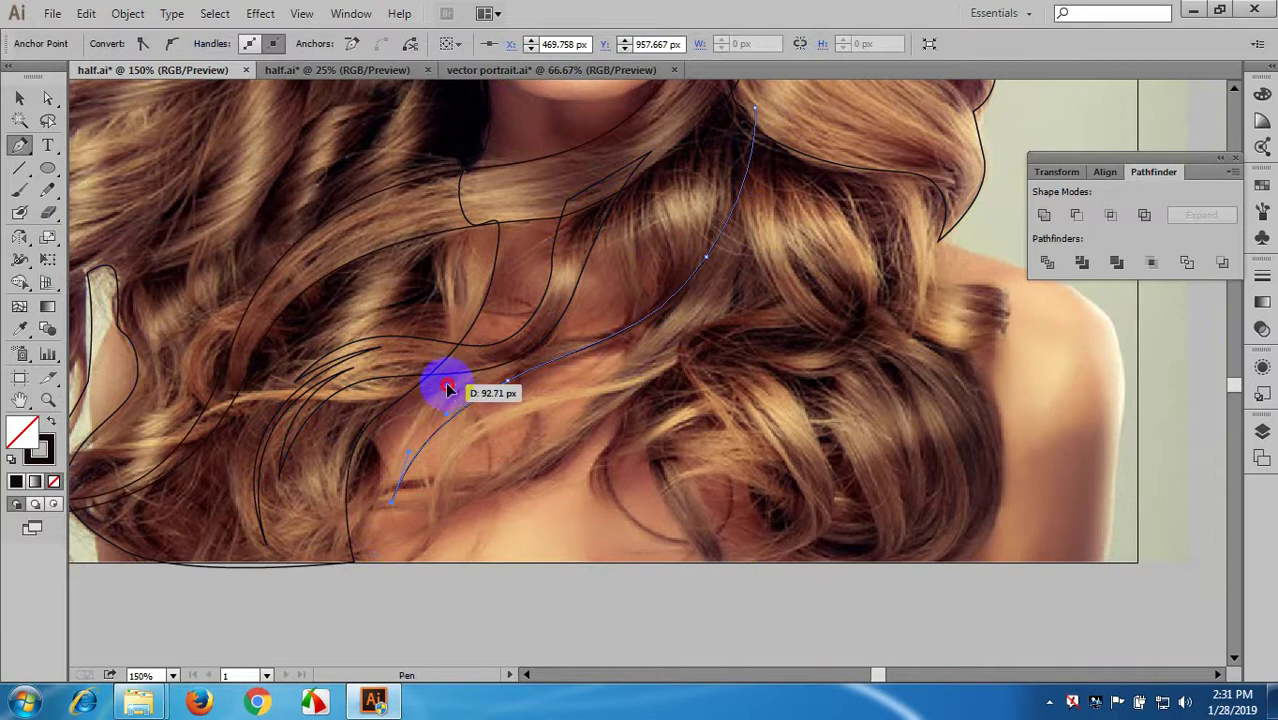
# - Trace the third strand's other edge back up from the tip and close the path beneath the large curl
pyautogui.moveTo(446, 384); pyautogui.dragTo(492, 367)
pyautogui.scroll(1, 538, 373)
pyautogui.moveTo(598, 346); pyautogui.dragTo(630, 298)
pyautogui.moveTo(645, 184); pyautogui.dragTo(797, 222)
# - Start a fourth strand path beside the third one and trace it down across the chest to a pointed tip
pyautogui.press('space')
pyautogui.moveTo(782, 334); pyautogui.dragTo(641, 240)
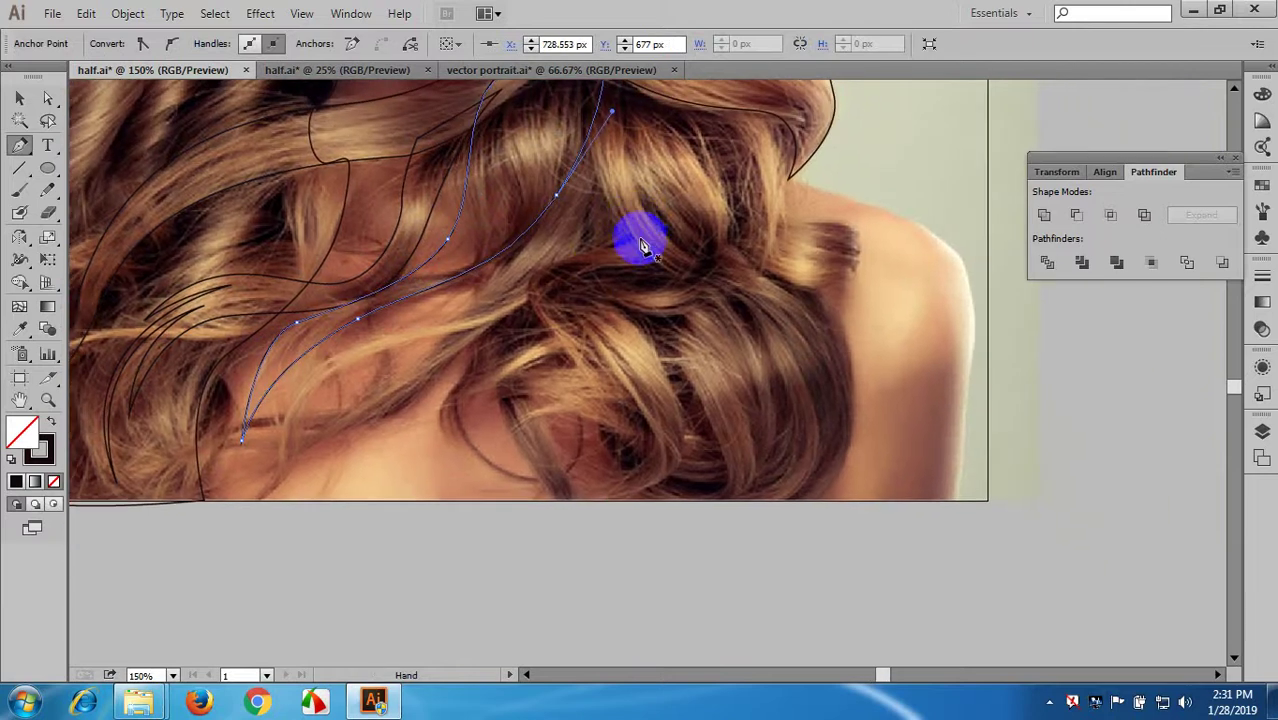
pyautogui.scroll(1, 580, 330)
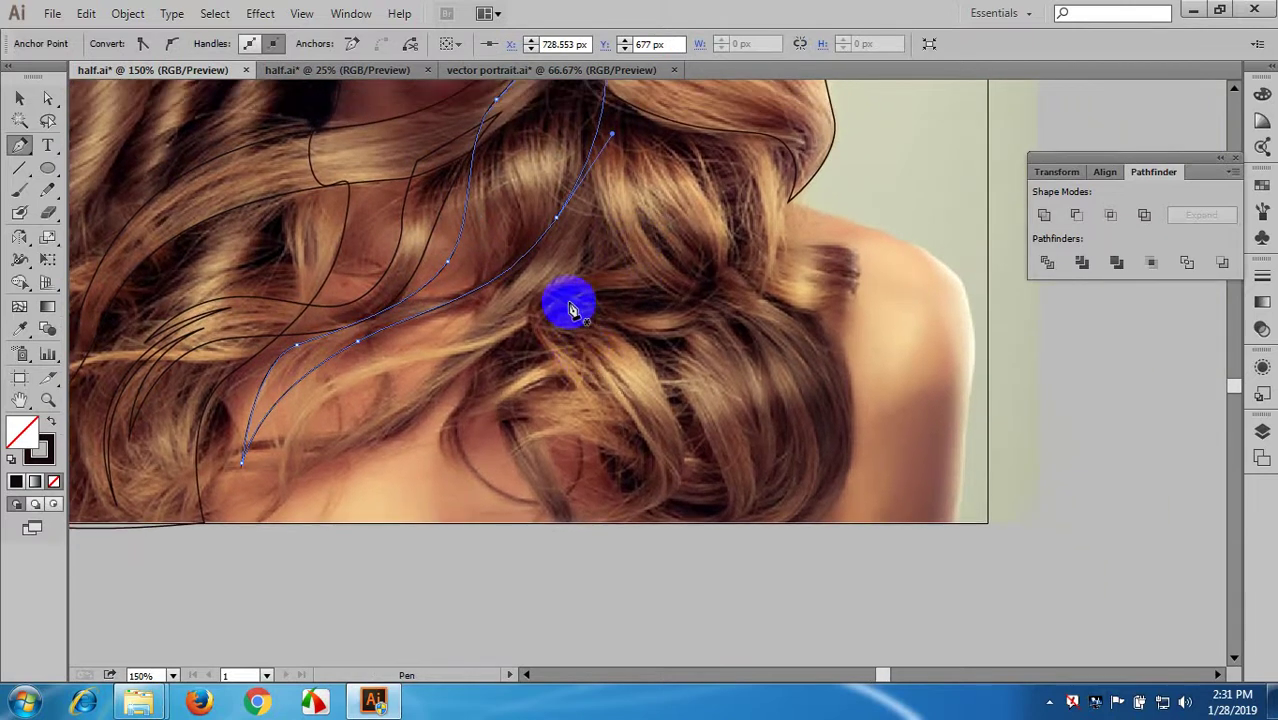
pyautogui.click(564, 182)
pyautogui.moveTo(489, 301); pyautogui.dragTo(435, 345)
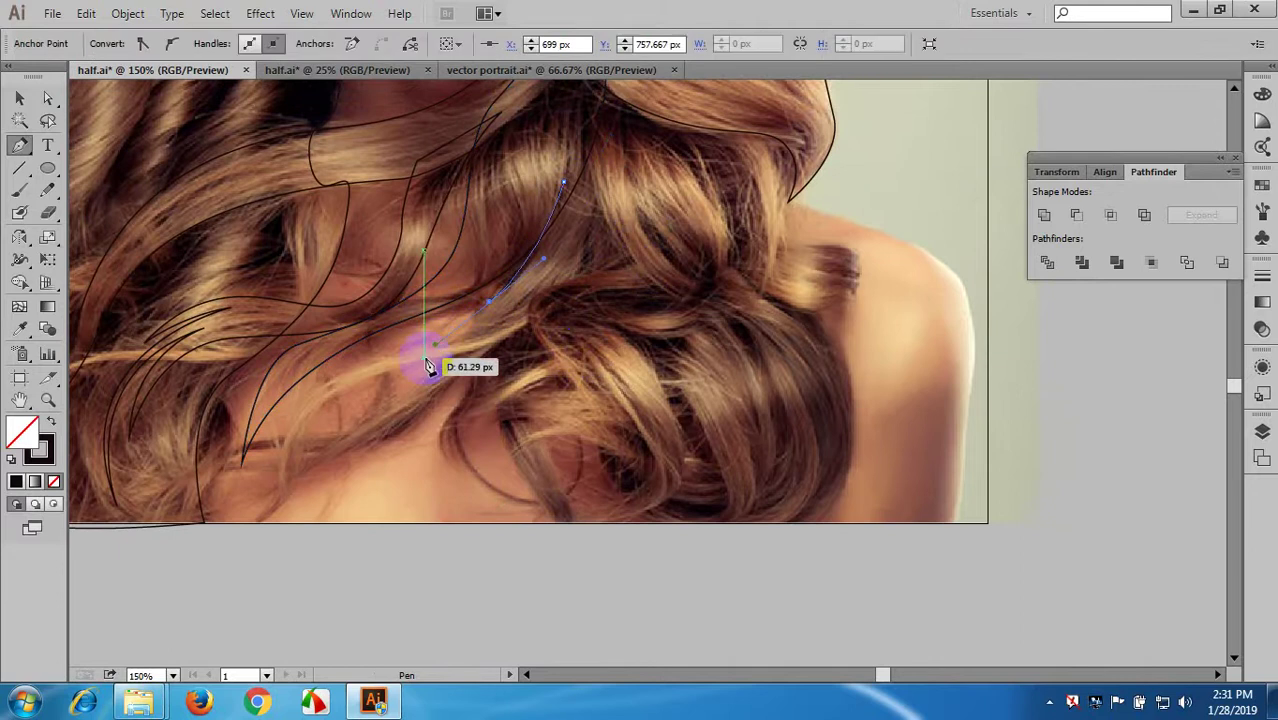
pyautogui.moveTo(272, 470); pyautogui.dragTo(275, 578)
pyautogui.click(274, 472)
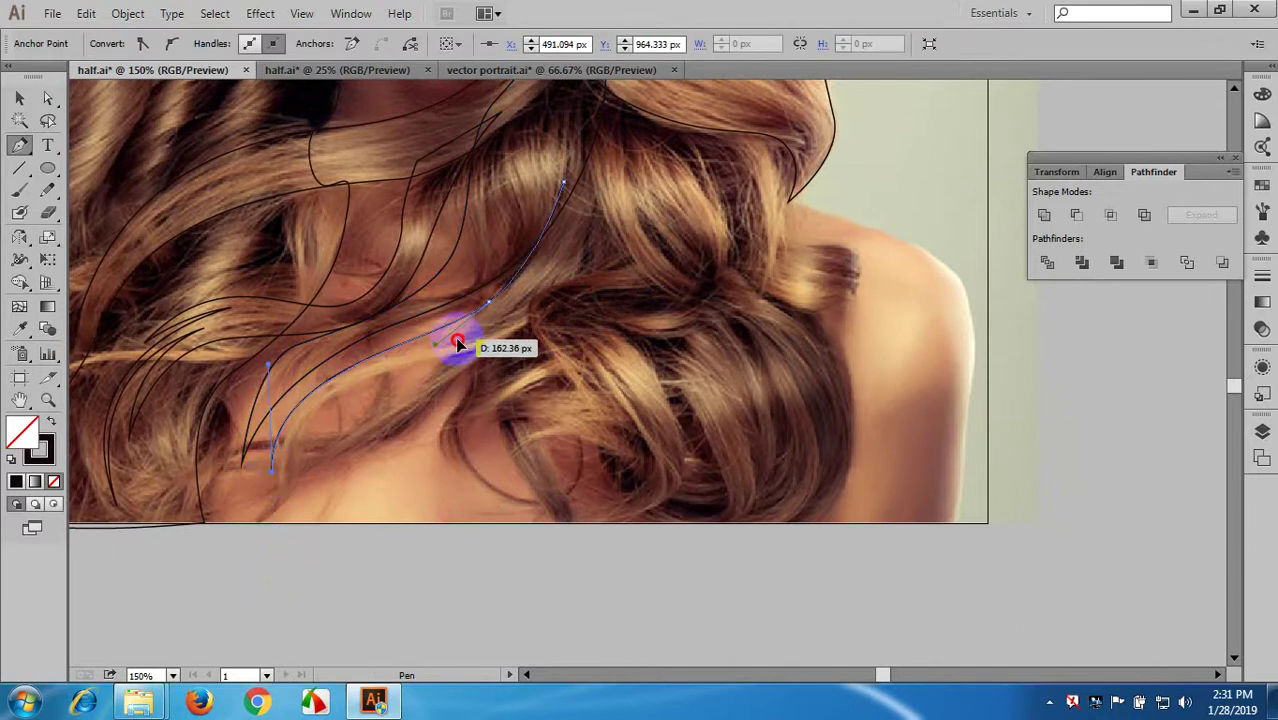
# - Trace the fourth strand's other edge up from the tip, then continue under the shoulder curls down to the photo's lower edge
pyautogui.moveTo(457, 338); pyautogui.dragTo(585, 325)
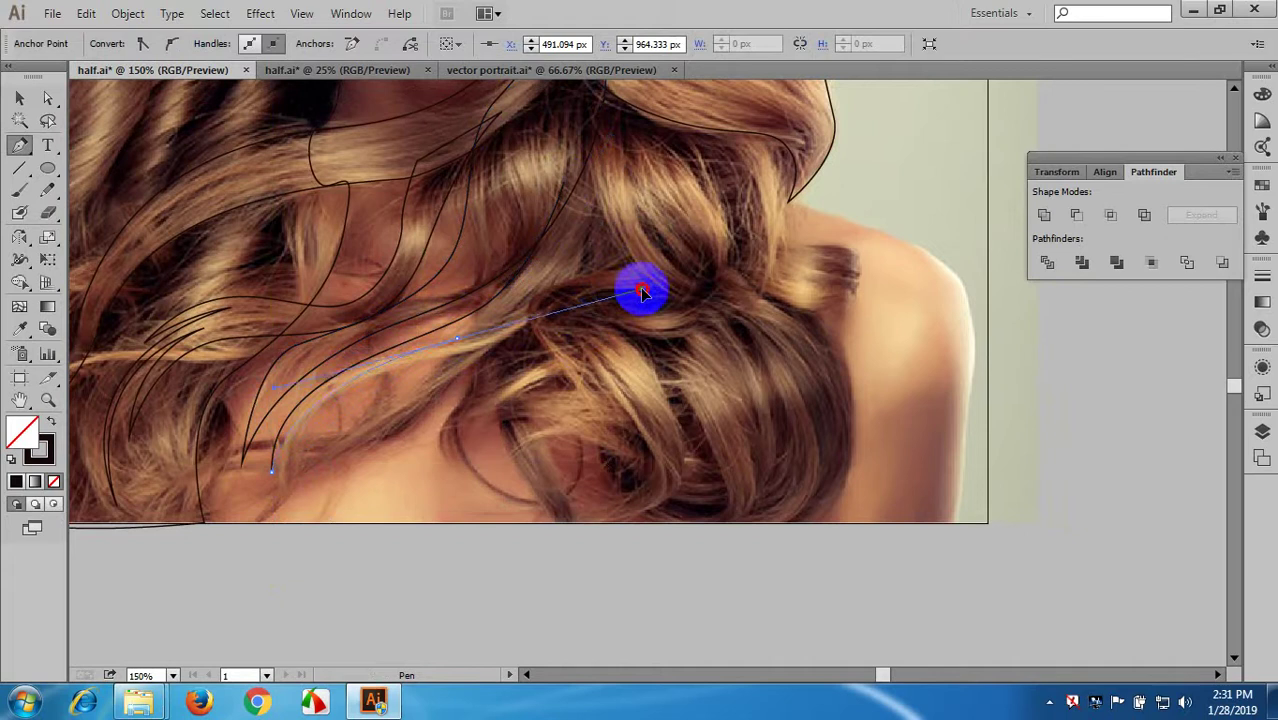
pyautogui.moveTo(652, 288); pyautogui.dragTo(658, 289)
pyautogui.click(606, 200)
pyautogui.moveTo(691, 297); pyautogui.dragTo(764, 307)
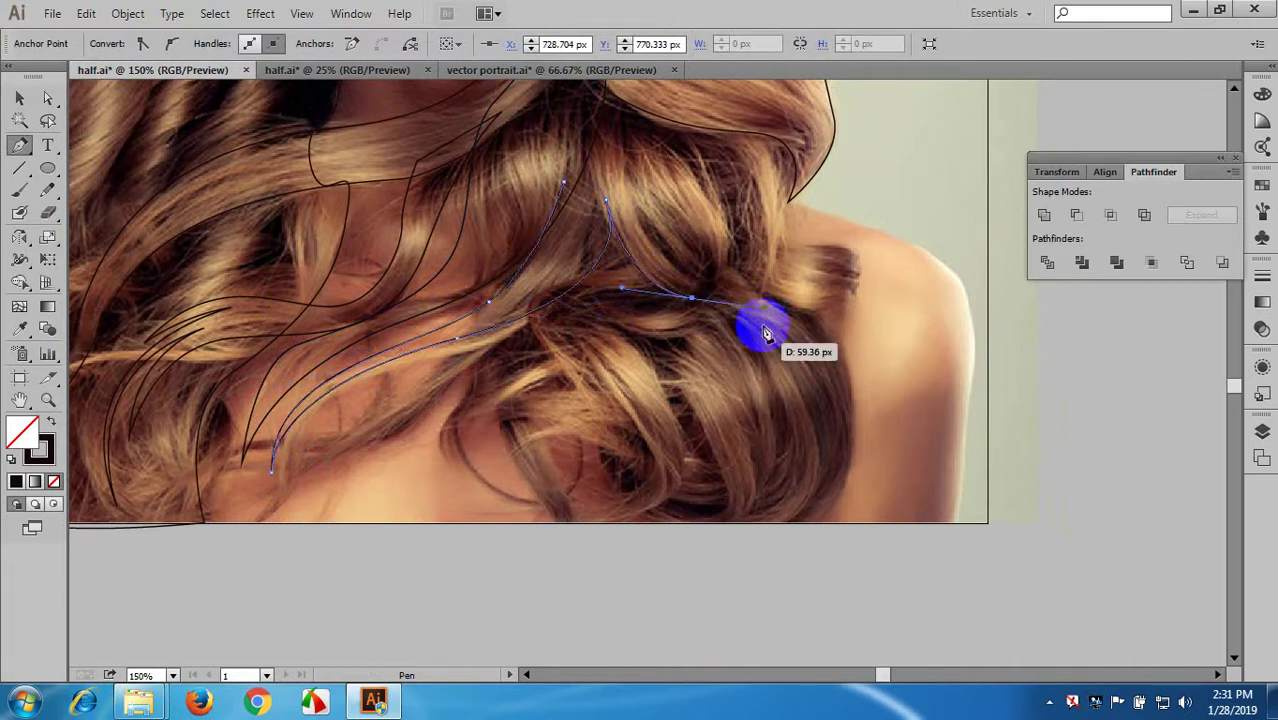
pyautogui.moveTo(764, 508); pyautogui.dragTo(692, 585)
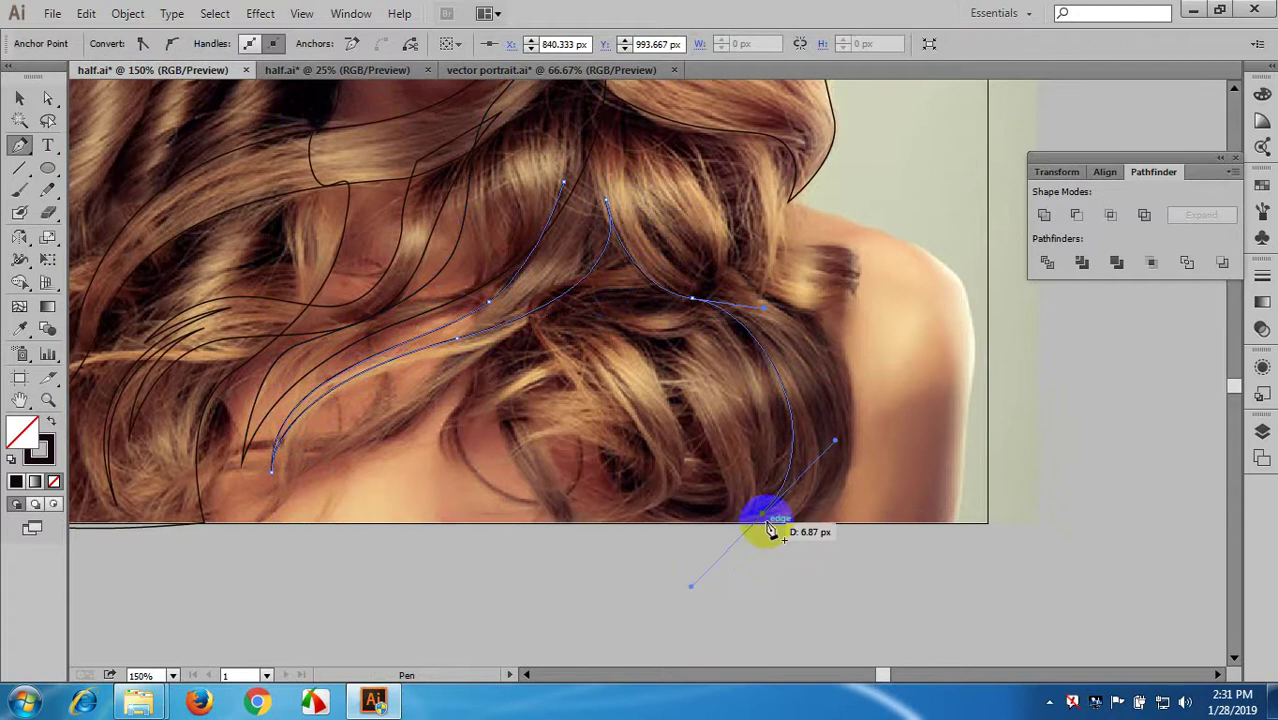
# - Add a thin pointed wisp at the lower end and trace the outer hair edge up around the small shoulder curl
pyautogui.moveTo(763, 517); pyautogui.dragTo(805, 401)
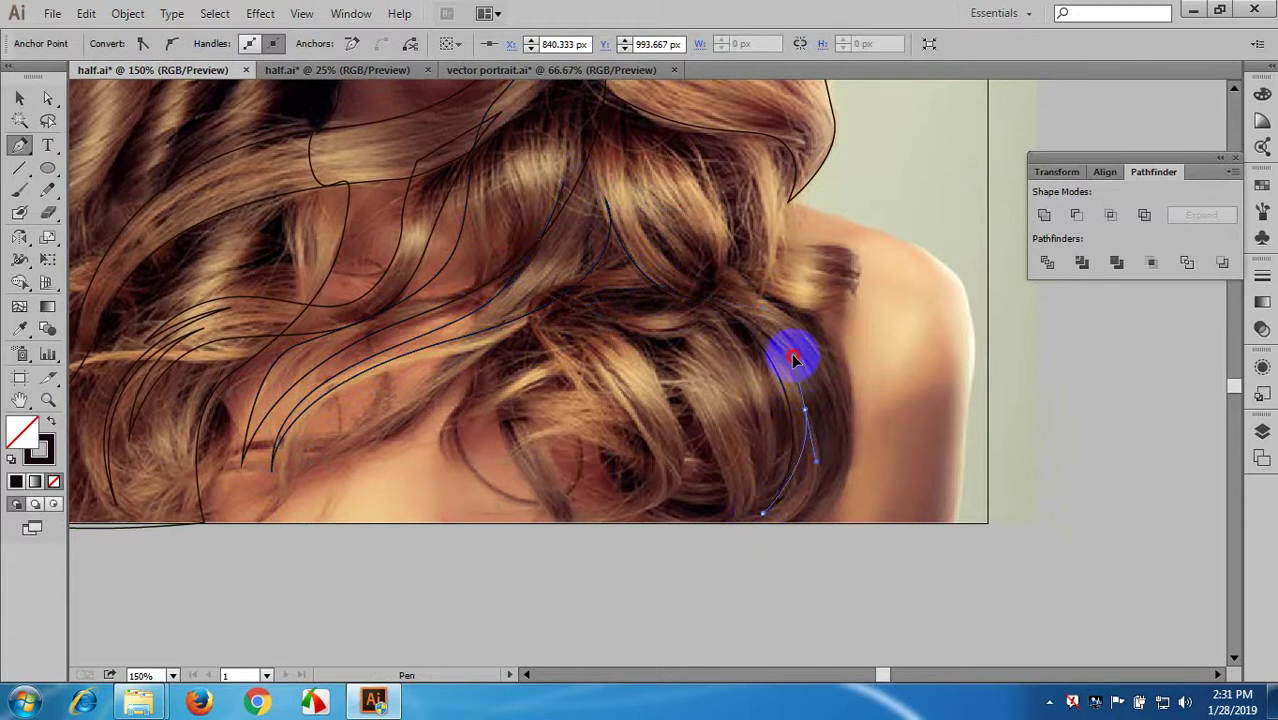
pyautogui.click(805, 409)
pyautogui.moveTo(770, 522); pyautogui.dragTo(716, 556)
pyautogui.moveTo(772, 522); pyautogui.dragTo(740, 102)
pyautogui.scroll(1, 846, 328)
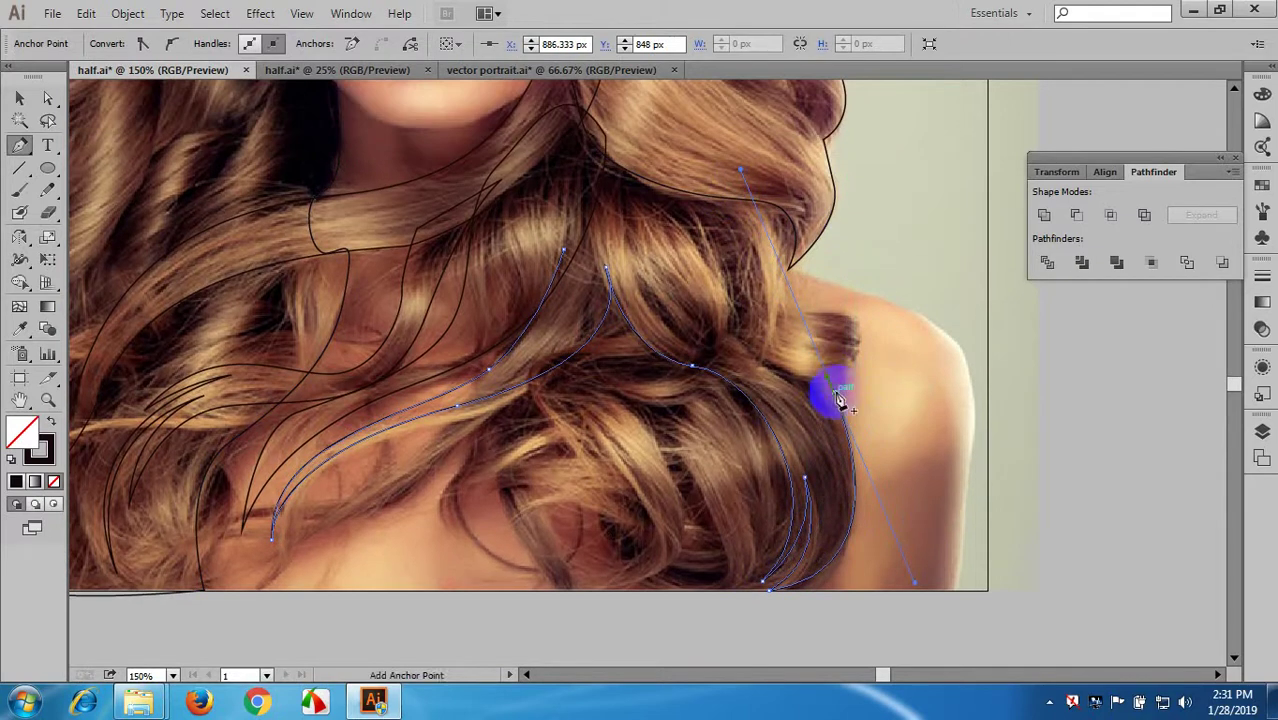
pyautogui.moveTo(827, 377); pyautogui.dragTo(723, 302)
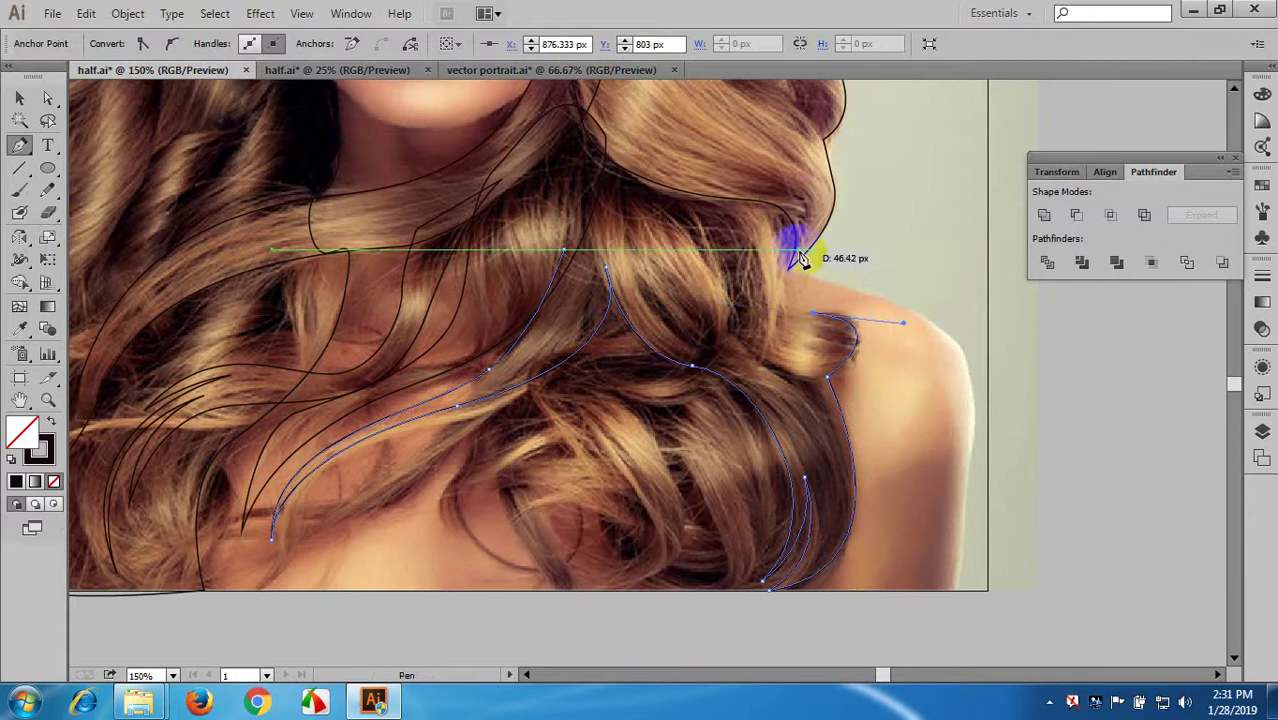
# - Trace the path's upper edge across the large curl, bring it down to its start and close it
pyautogui.moveTo(795, 249); pyautogui.dragTo(735, 178)
pyautogui.scroll(2, 820, 195)
pyautogui.moveTo(682, 157); pyautogui.dragTo(615, 168)
pyautogui.moveTo(580, 188); pyautogui.dragTo(660, 337)
pyautogui.hotkey('ctrl', '-')
pyautogui.hotkey('ctrl', '-')
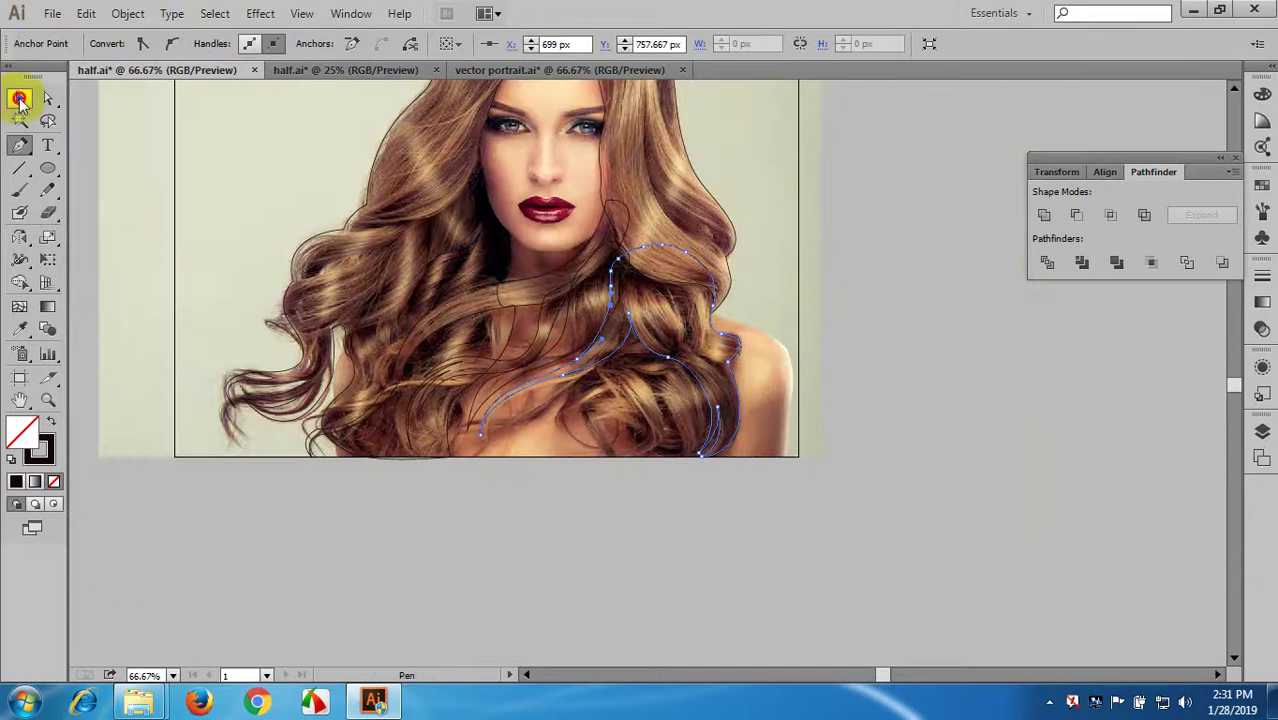
pyautogui.click(20, 100)
# - Select all the hair paths and set their stroke colour to yellow, FFF600
pyautogui.hotkey('ctrl', '+')
pyautogui.hotkey('ctrl', '+')
pyautogui.scroll(1, 740, 528)
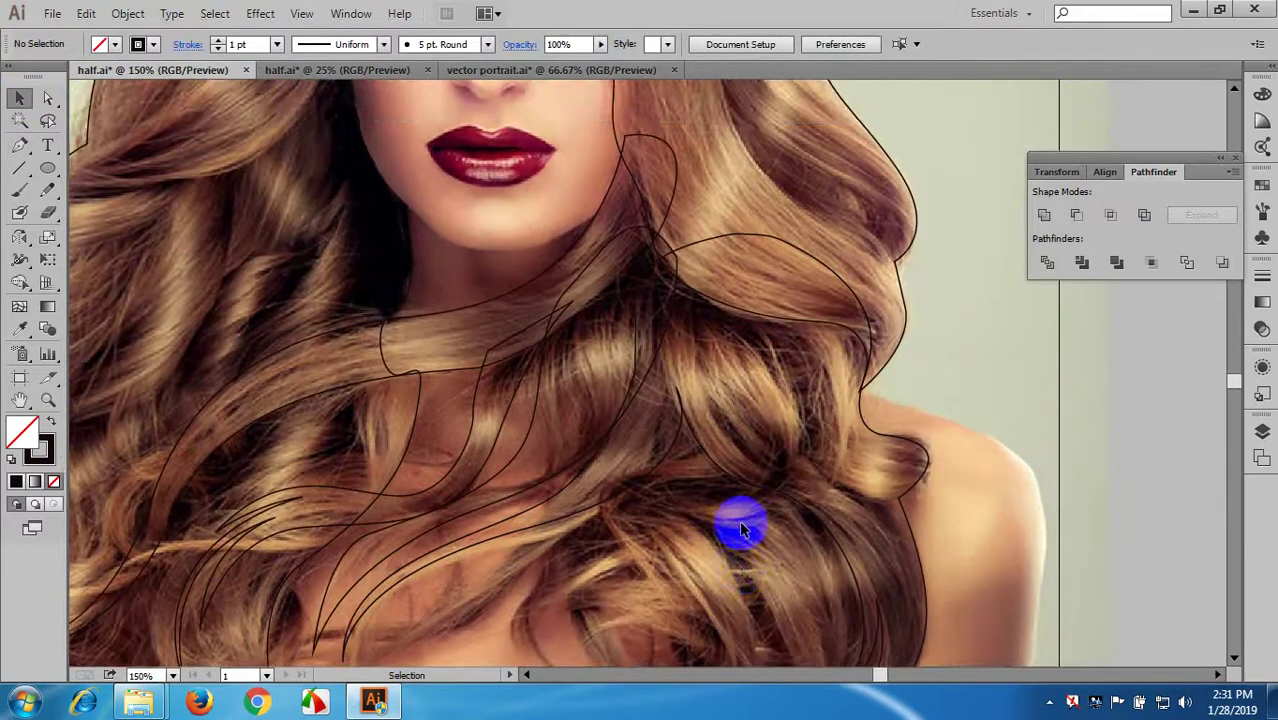
pyautogui.scroll(-1, 740, 528)
pyautogui.hotkey('ctrl', '-')
pyautogui.hotkey('ctrl', '-')
pyautogui.hotkey('ctrl', '-')
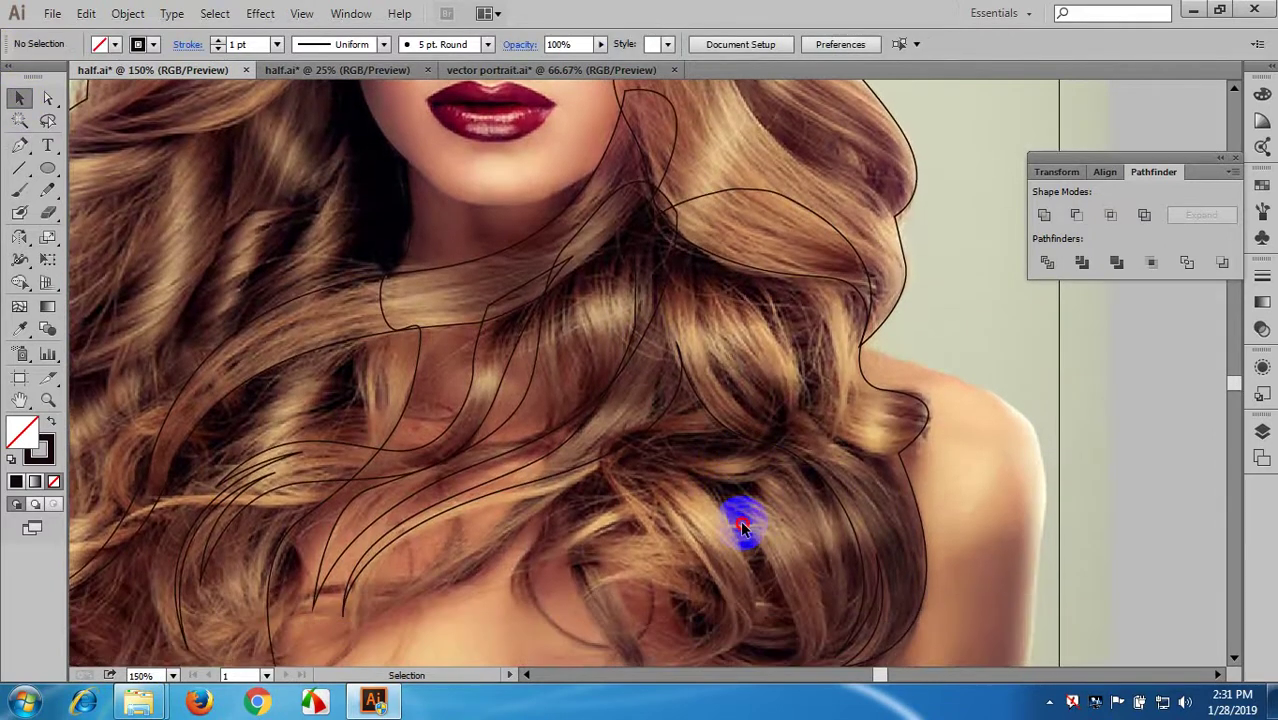
pyautogui.hotkey('ctrl', 'a')
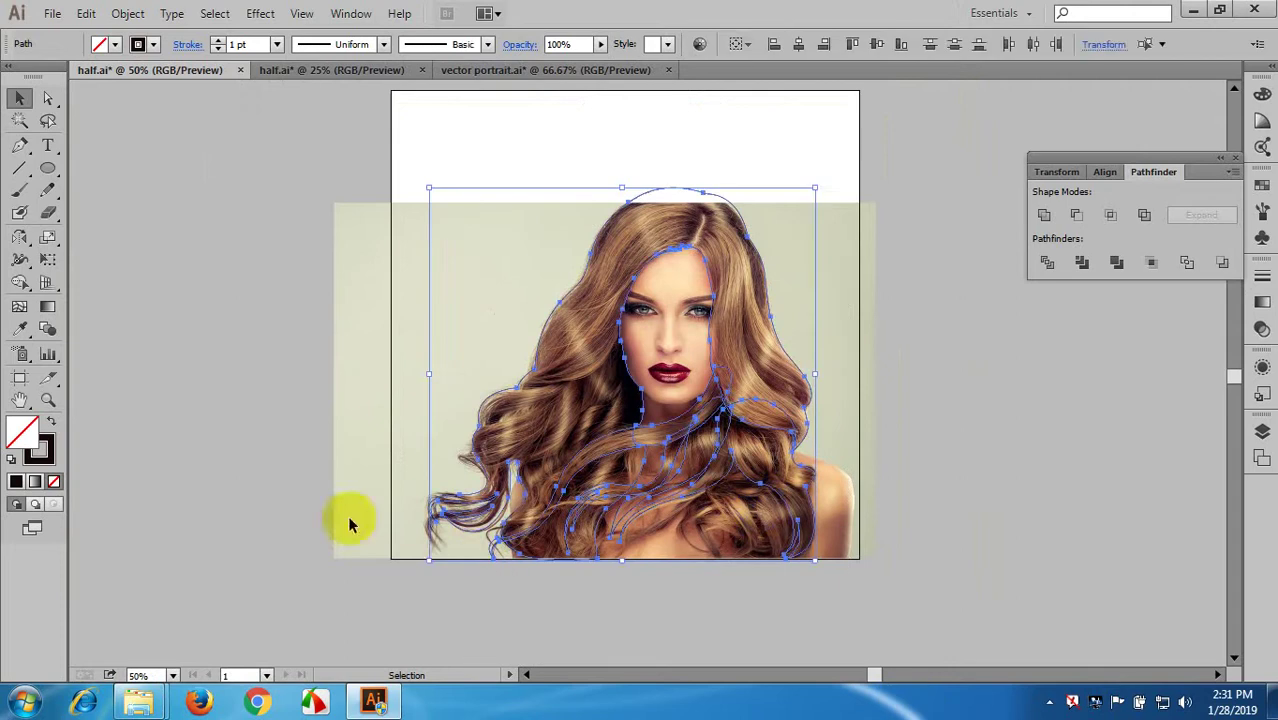
pyautogui.click(40, 450)
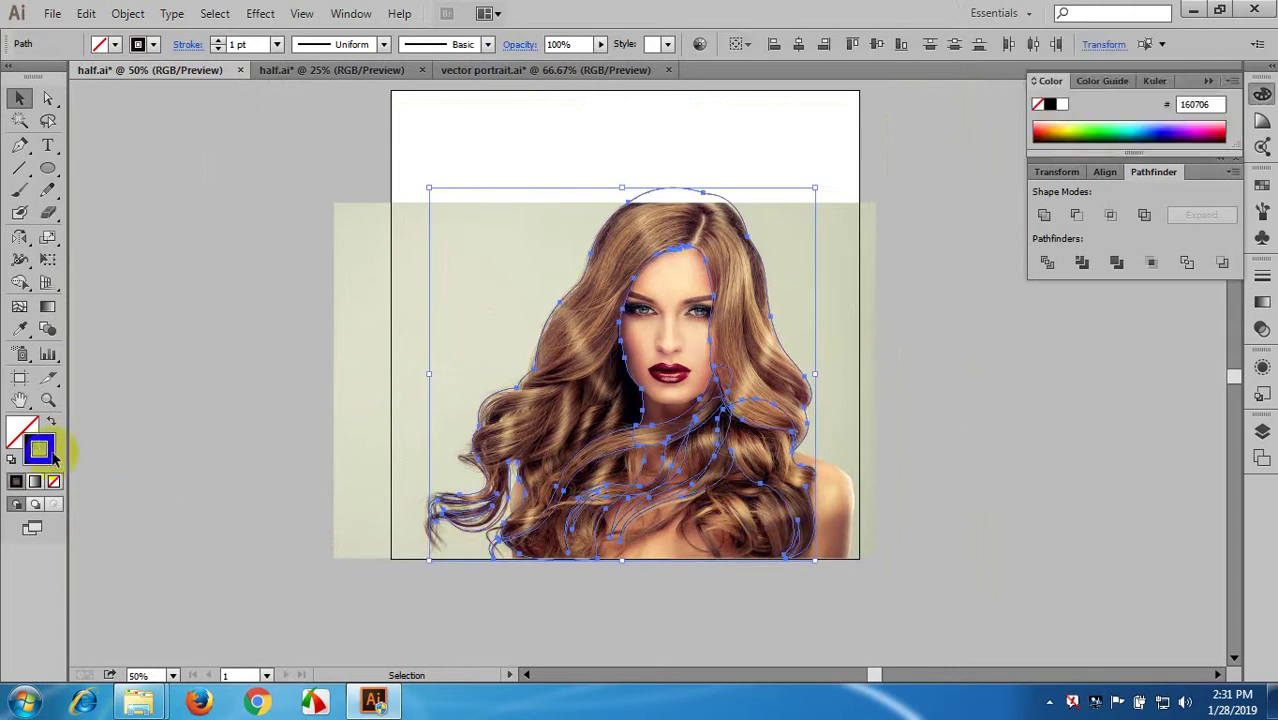
pyautogui.click(1063, 127)
pyautogui.click(893, 297)
# - Select all the hair paths and merge the overlapping strands, neck lock and main hair mass with Shape Builder
pyautogui.keyDown('alt'); pyautogui.scroll(2, 941, 436); pyautogui.keyUp('alt')
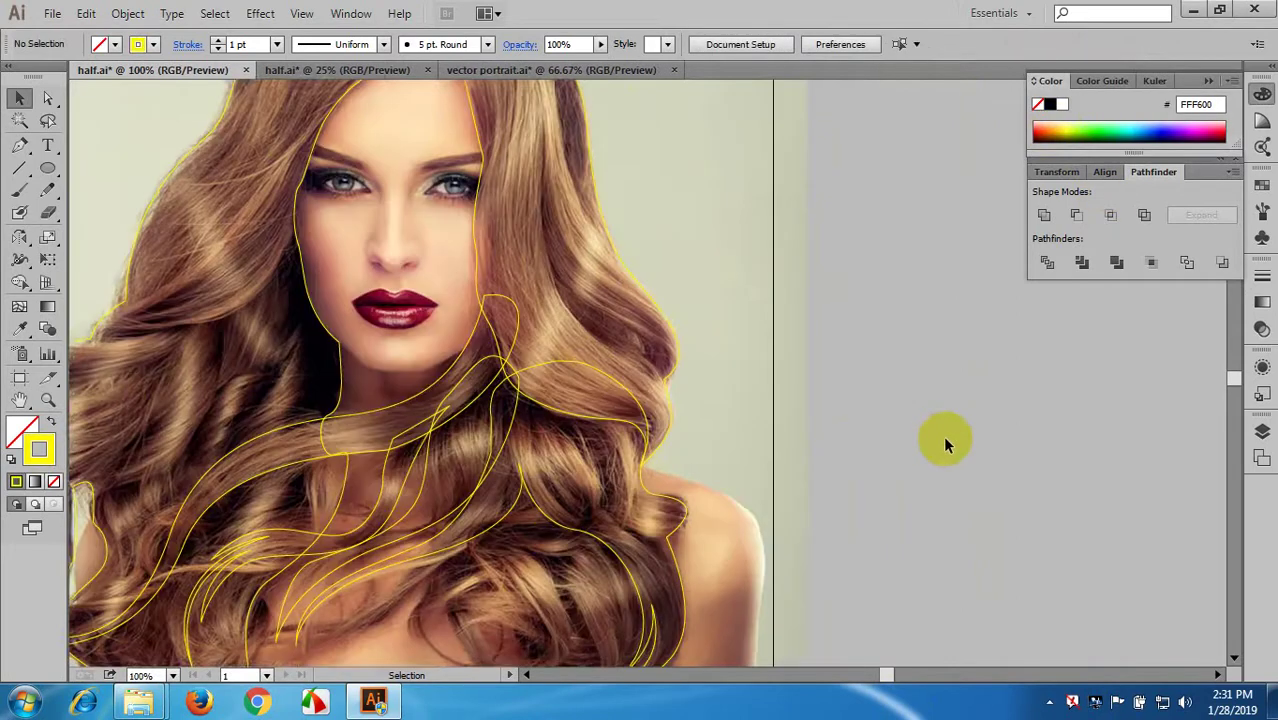
pyautogui.moveTo(836, 408); pyautogui.dragTo(890, 414)
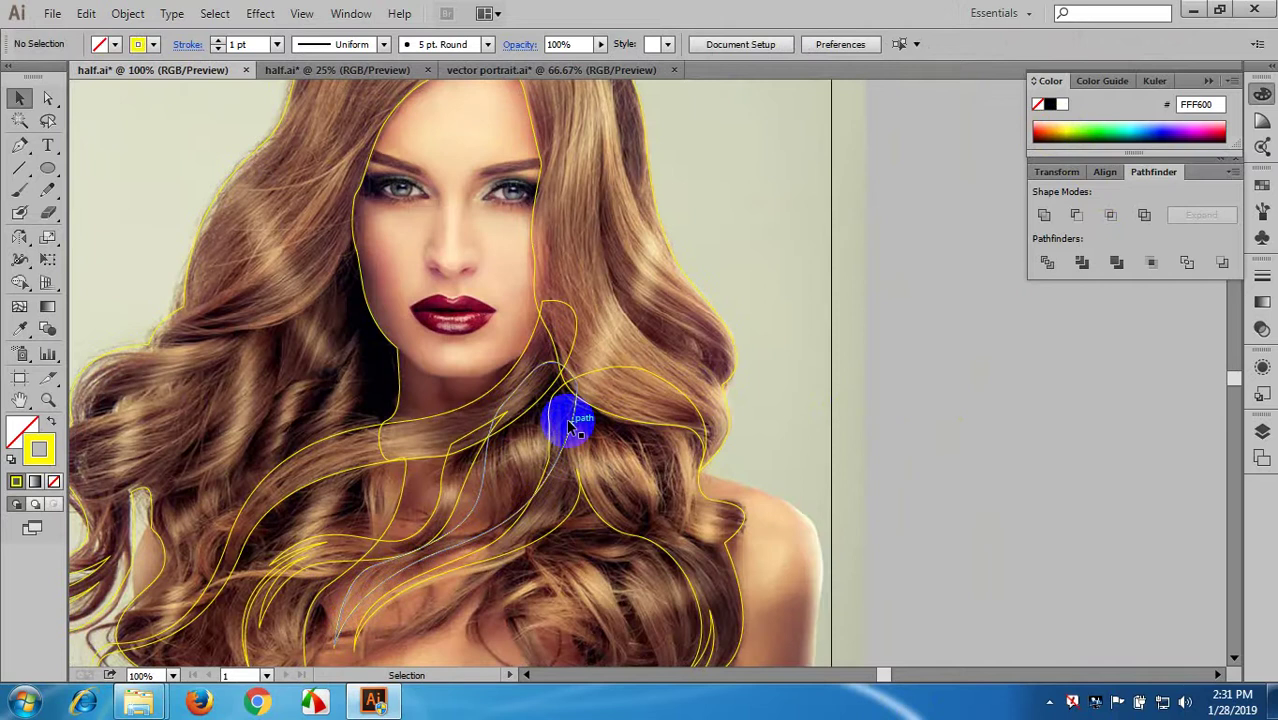
pyautogui.keyDown('alt'); pyautogui.scroll(-2, 570, 425); pyautogui.keyUp('alt')
pyautogui.moveTo(228, 180); pyautogui.dragTo(819, 618)
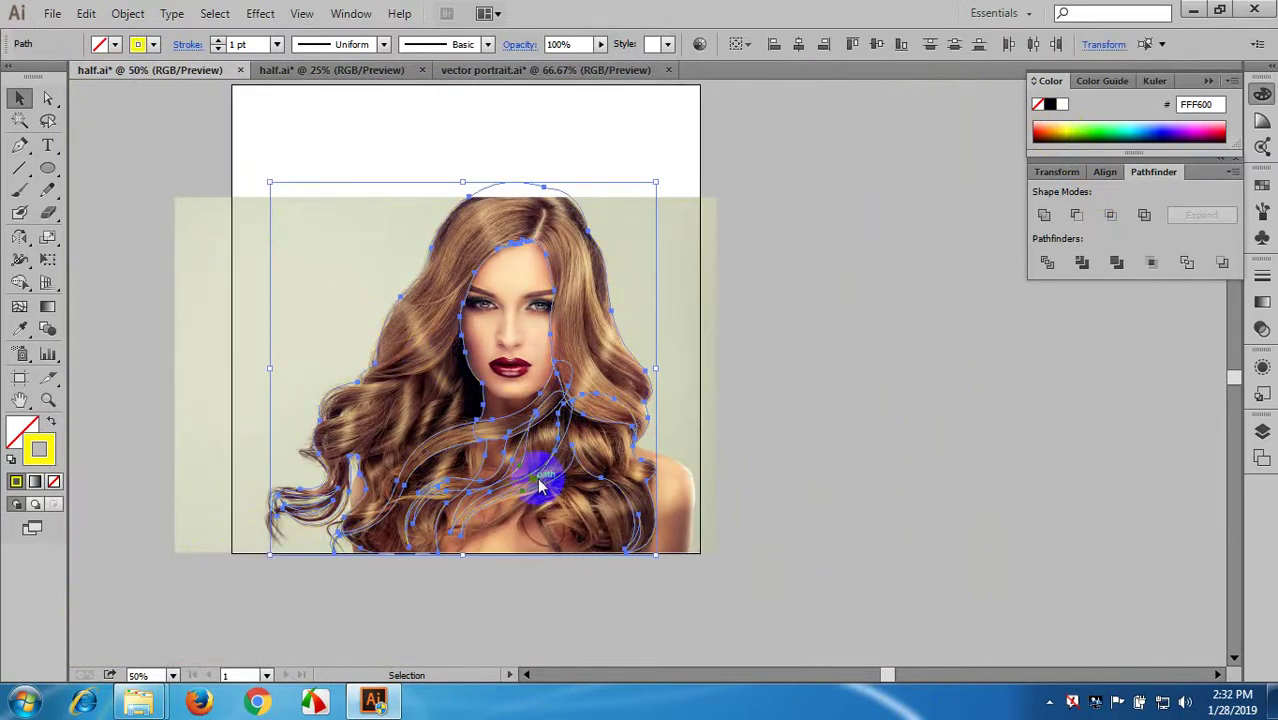
pyautogui.click(20, 283)
pyautogui.keyDown('alt'); pyautogui.scroll(2, 470, 415); pyautogui.keyUp('alt')
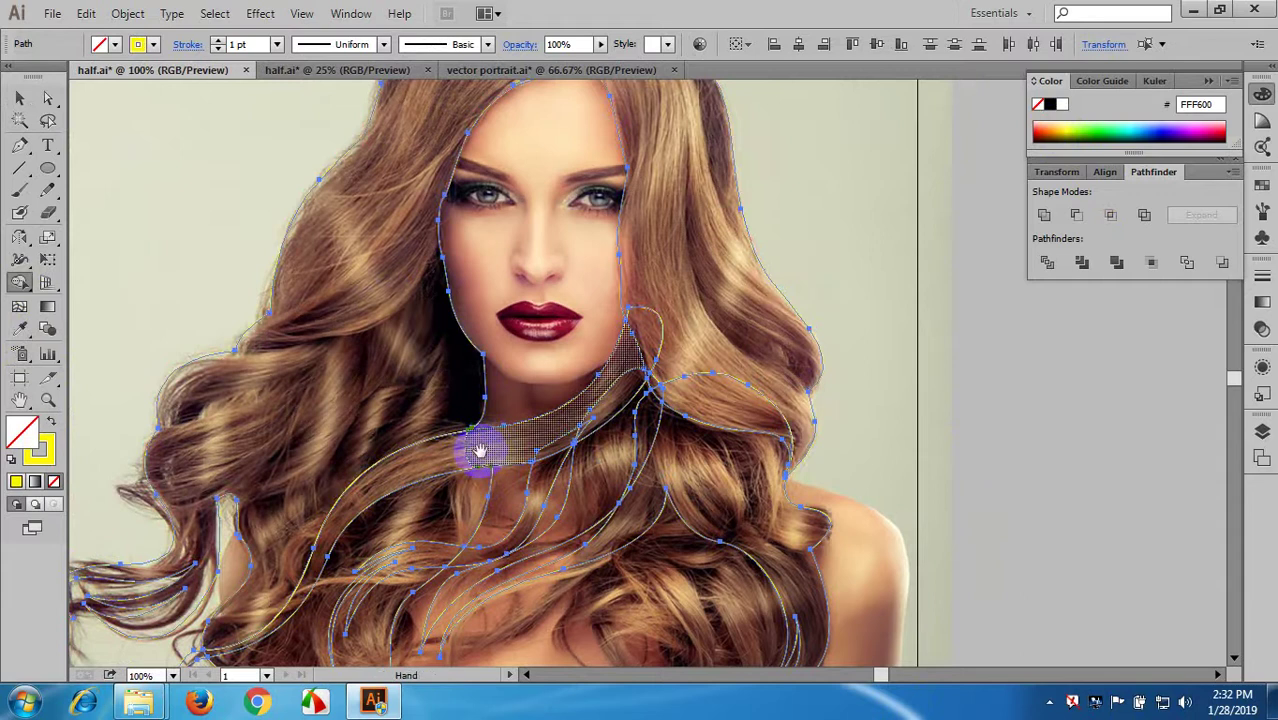
pyautogui.moveTo(480, 450); pyautogui.dragTo(491, 456)
pyautogui.moveTo(651, 320)
pyautogui.mouseDown()
pyautogui.moveTo(615, 395)
pyautogui.moveTo(699, 371)
pyautogui.moveTo(703, 428)
pyautogui.moveTo(693, 400)
pyautogui.moveTo(622, 378)
pyautogui.moveTo(645, 369)
pyautogui.moveTo(673, 422)
pyautogui.moveTo(585, 456)
pyautogui.moveTo(560, 481)
pyautogui.mouseUp()
pyautogui.scroll(-3, 705, 428)
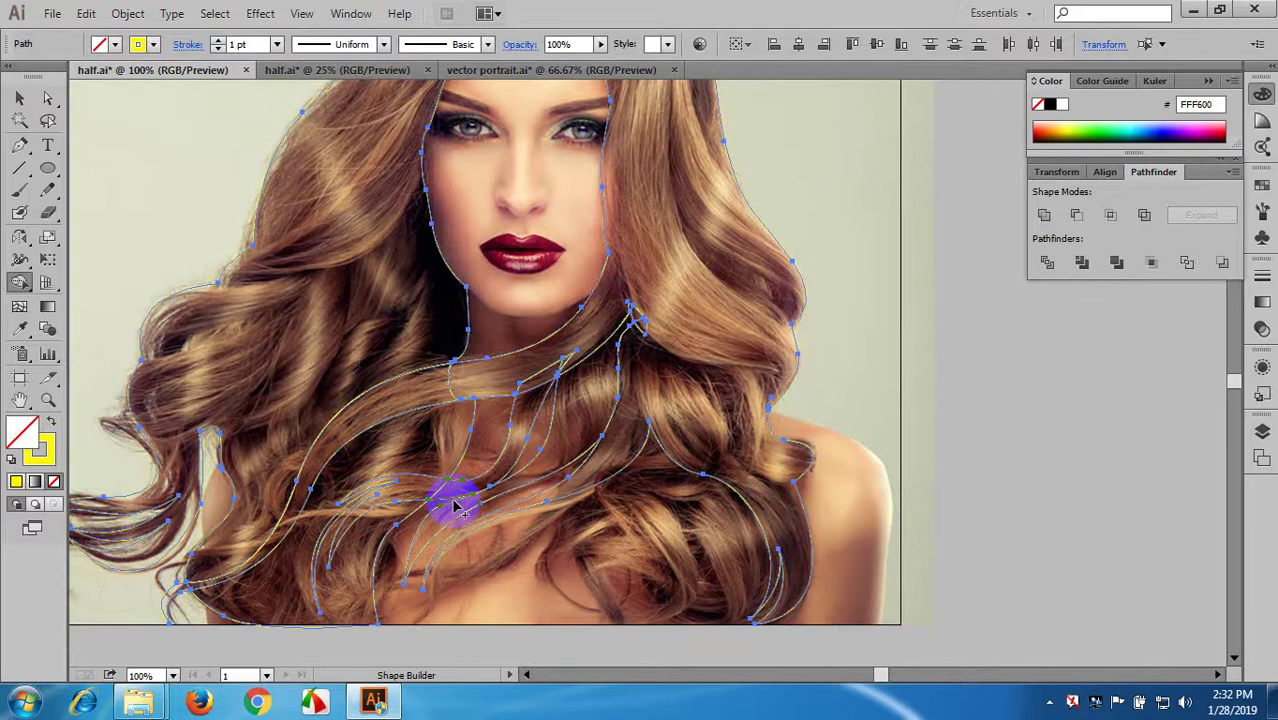
pyautogui.moveTo(540, 430)
pyautogui.mouseDown()
pyautogui.moveTo(579, 345)
pyautogui.moveTo(552, 398)
pyautogui.moveTo(533, 366)
pyautogui.moveTo(500, 430)
pyautogui.moveTo(645, 297)
pyautogui.moveTo(722, 318)
pyautogui.moveTo(685, 257)
pyautogui.moveTo(719, 251)
pyautogui.mouseUp()
pyautogui.click(716, 245)
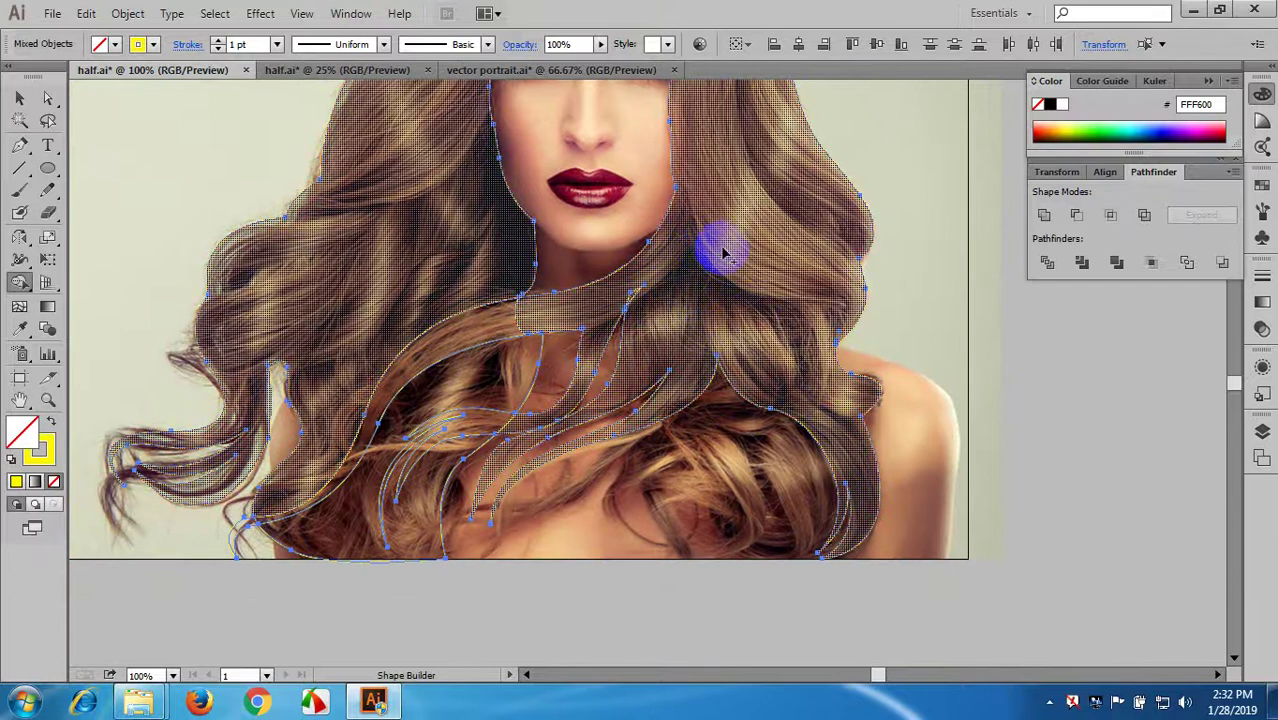
# - Remove the leftover dividing edge across the neck lock with Shape Builder so it joins the main hair mass
pyautogui.moveTo(747, 408); pyautogui.dragTo(810, 395)
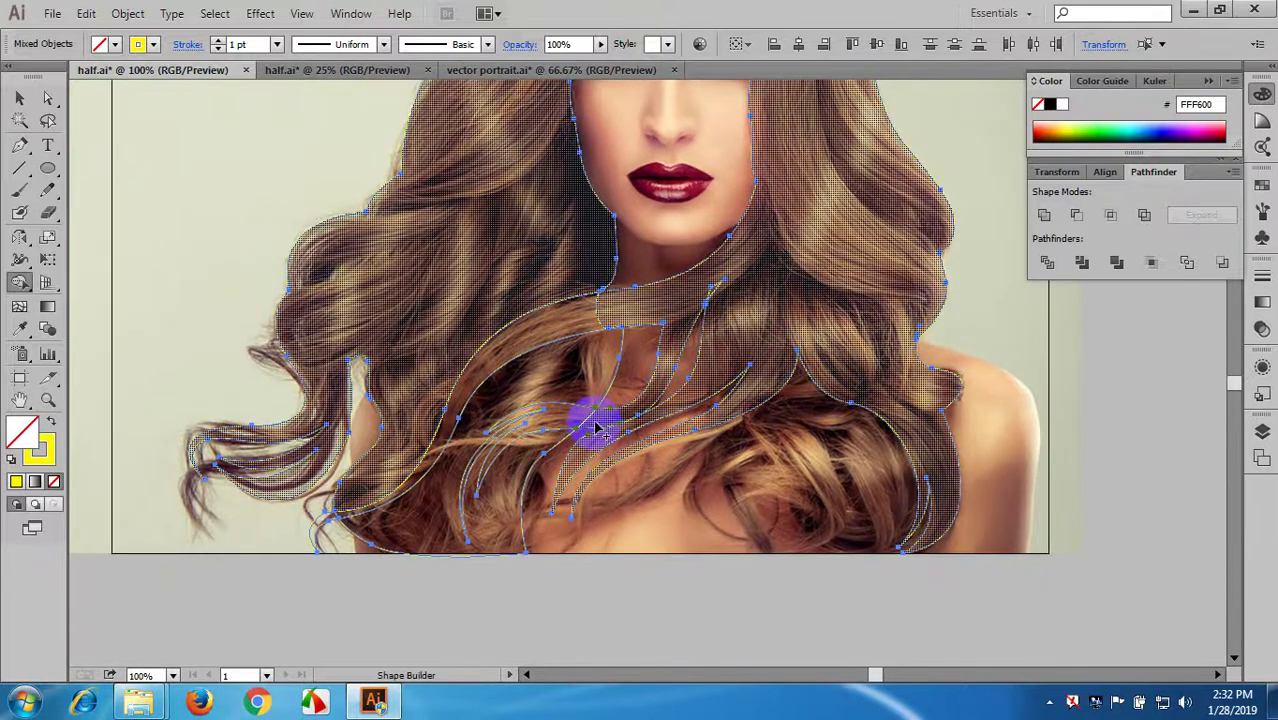
pyautogui.scroll(1, 595, 421)
pyautogui.moveTo(604, 420); pyautogui.dragTo(573, 418)
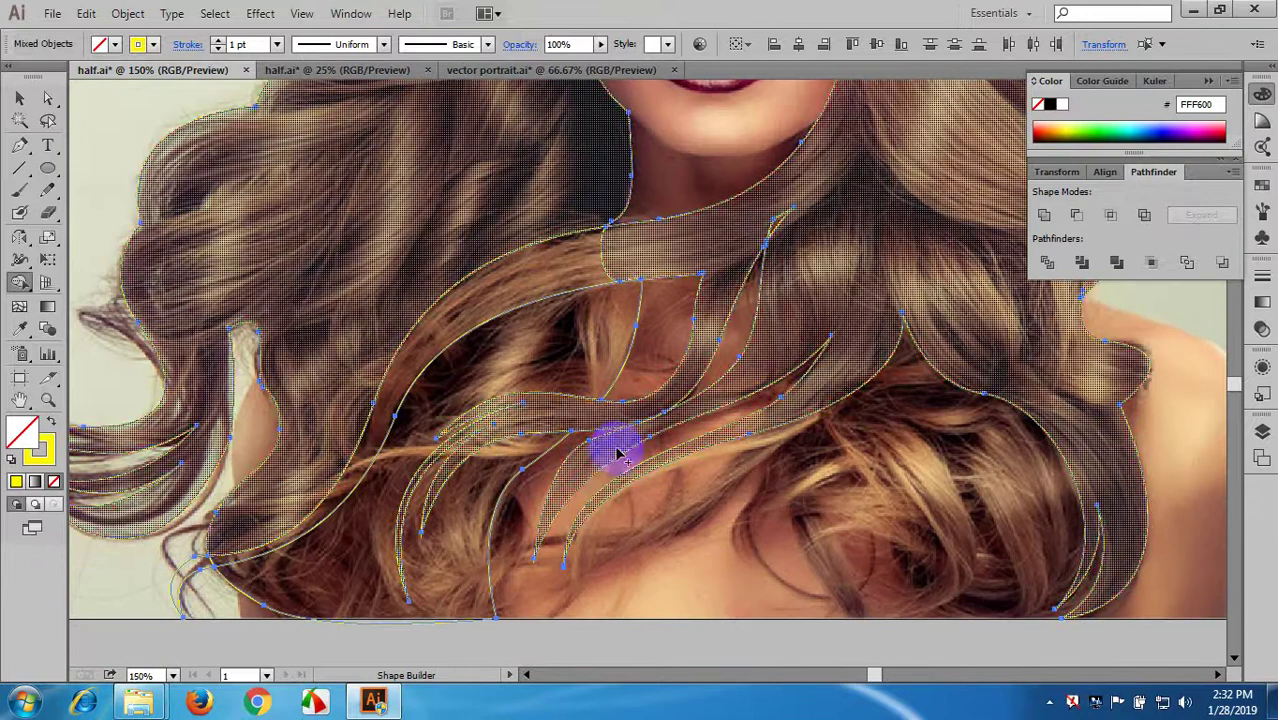
pyautogui.scroll(1, 674, 472)
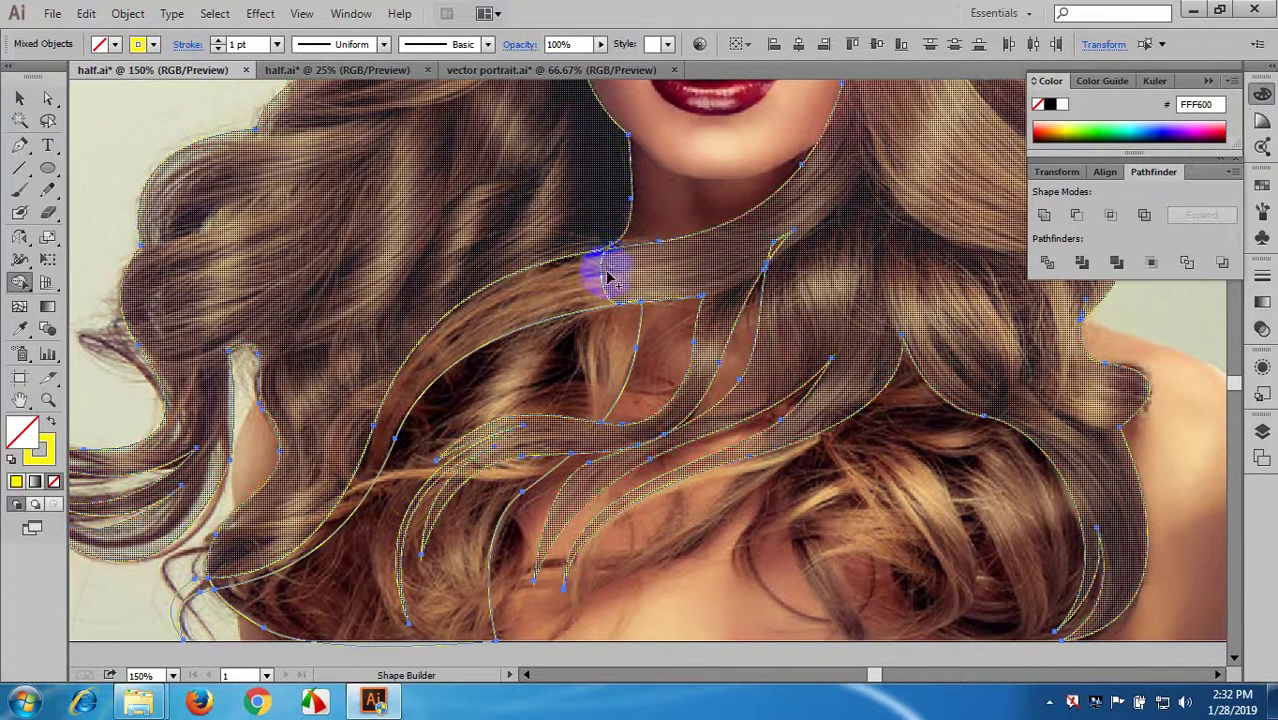
pyautogui.scroll(-1, 621, 386)
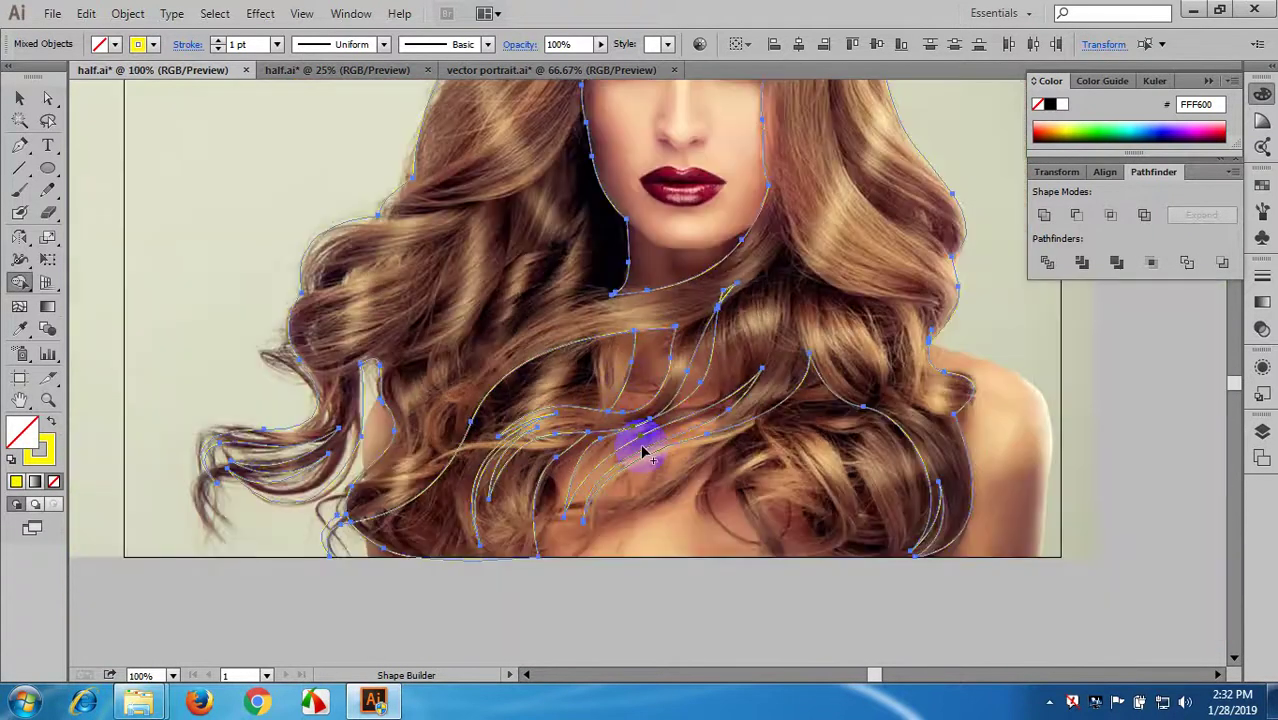
pyautogui.moveTo(660, 478); pyautogui.dragTo(644, 426)
pyautogui.keyDown('alt'); pyautogui.click(488, 416); pyautogui.keyUp('alt')
pyautogui.scroll(1, 490, 420)
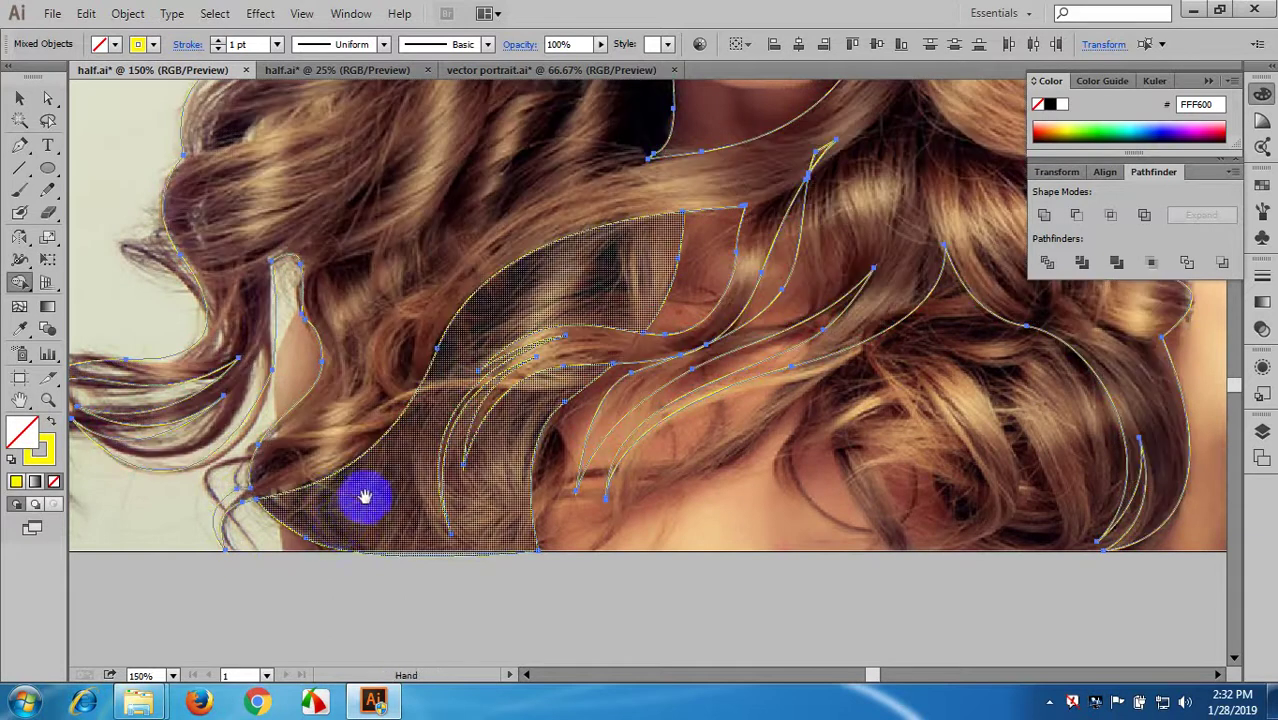
pyautogui.moveTo(365, 497); pyautogui.dragTo(417, 551)
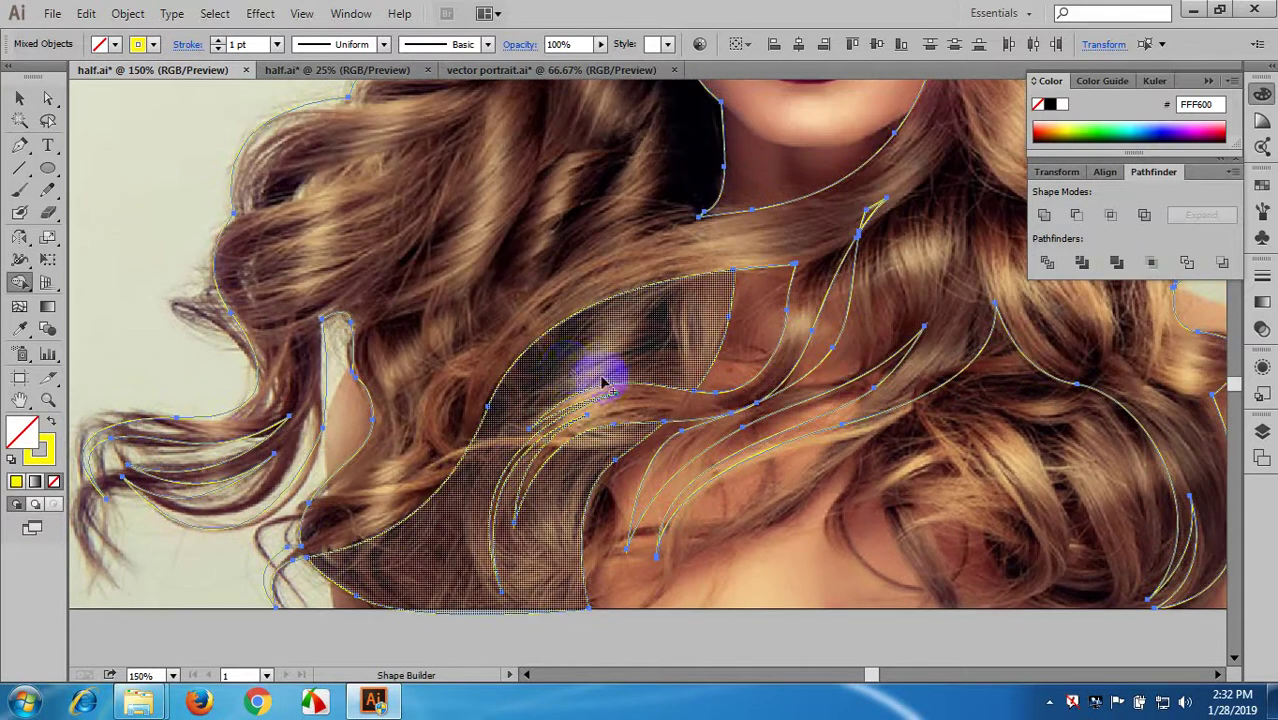
pyautogui.keyDown('alt'); pyautogui.scroll(-2, 508, 312); pyautogui.keyUp('alt')
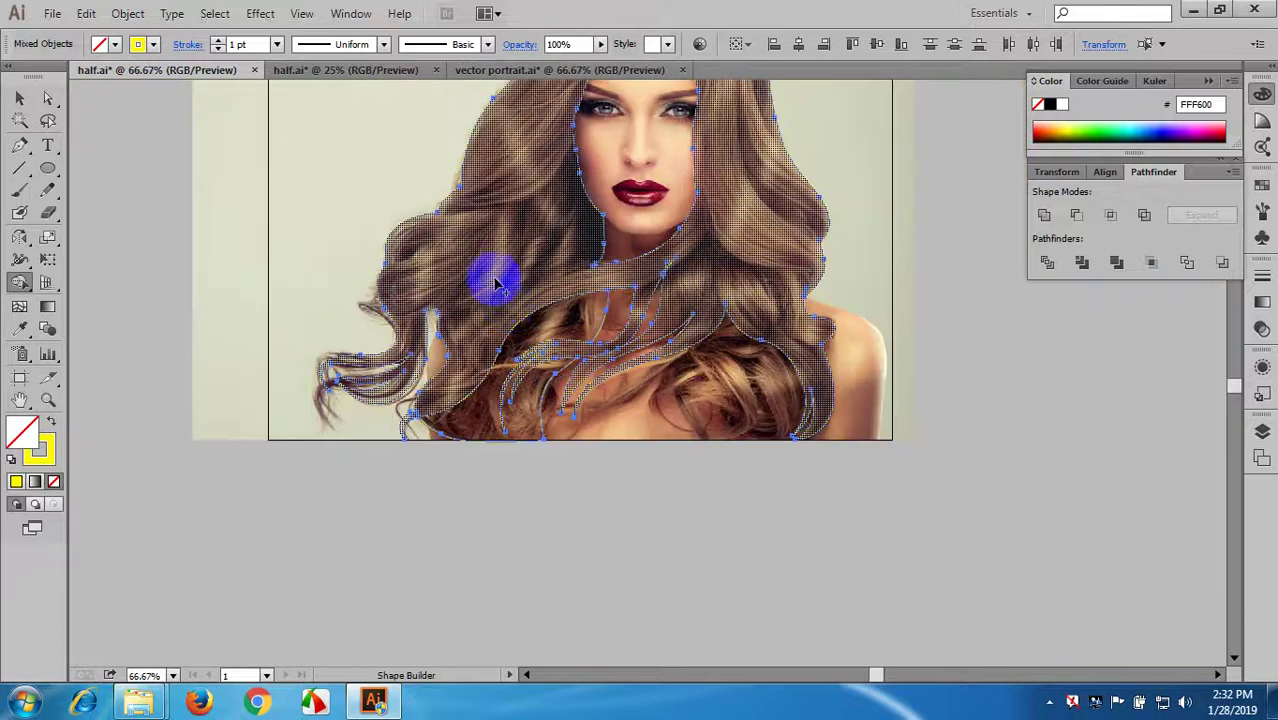
pyautogui.keyDown('alt'); pyautogui.scroll(-1, 494, 276); pyautogui.keyUp('alt')
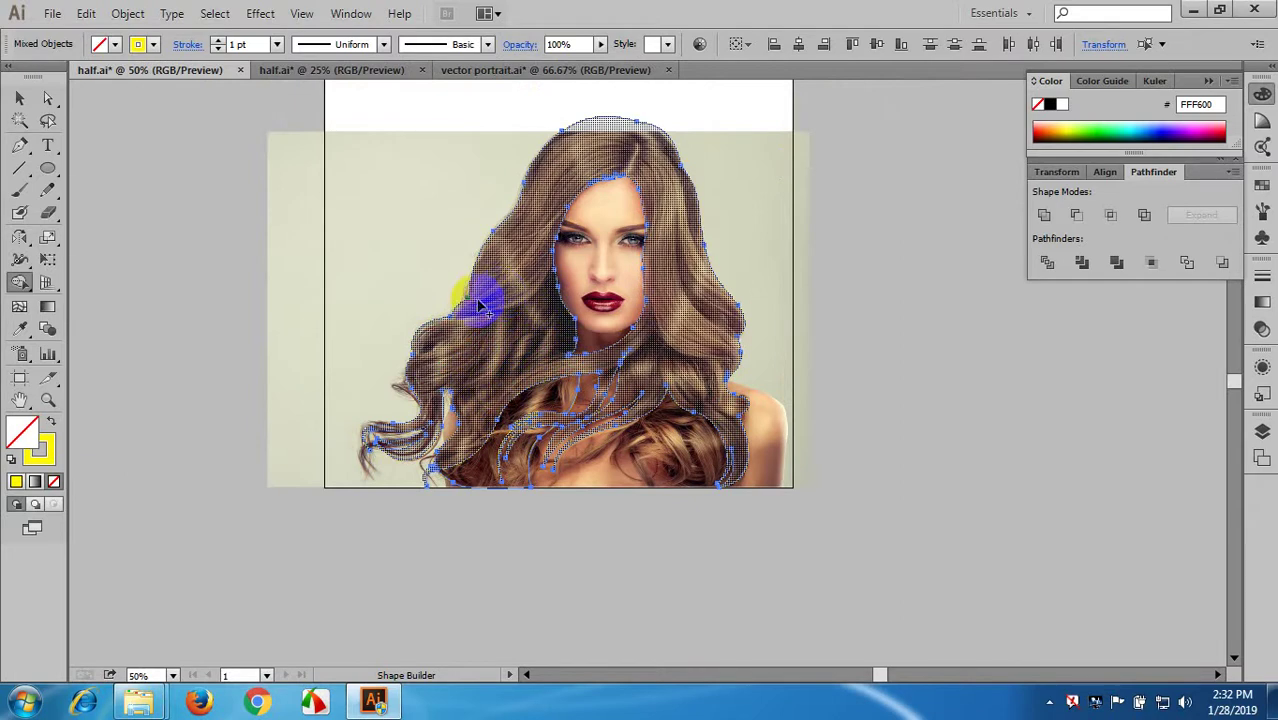
# - Split off the small stray triangle at the tip of the lock below the neck with Shape Builder
pyautogui.click(20, 98)
pyautogui.scroll(2, 752, 349)
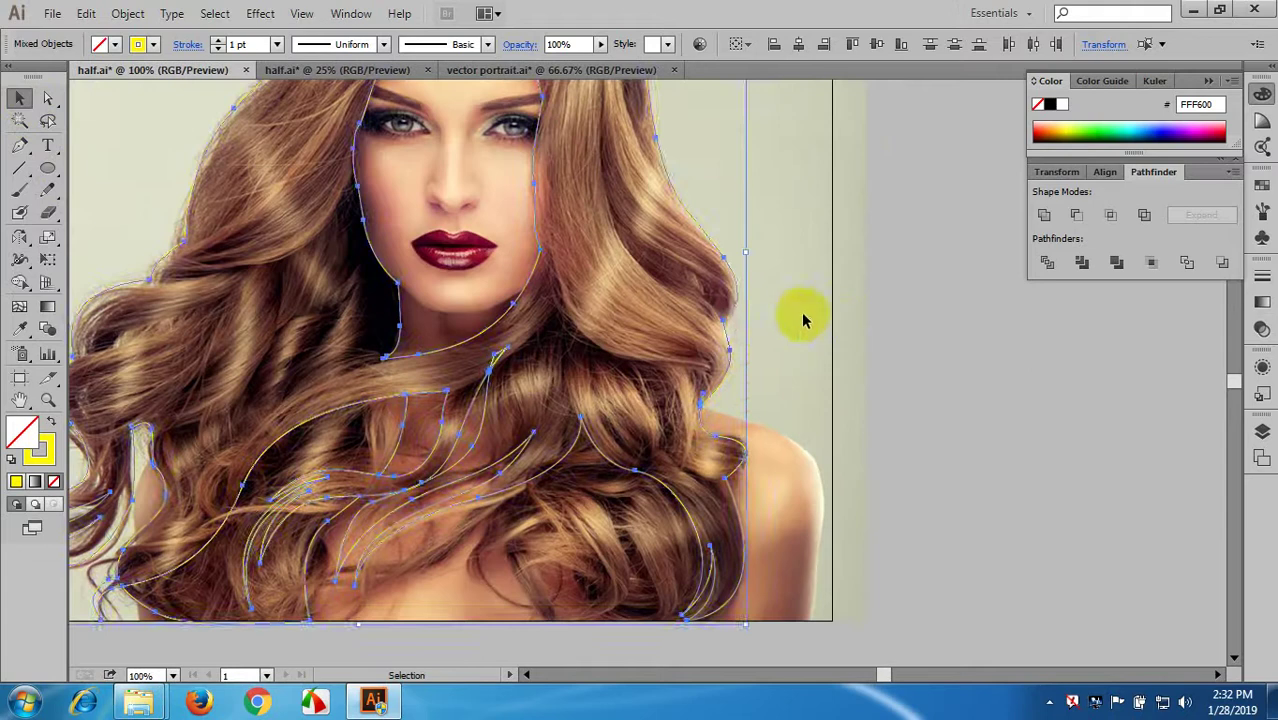
pyautogui.click(817, 315)
pyautogui.moveTo(843, 318); pyautogui.dragTo(867, 266)
pyautogui.moveTo(190, 184); pyautogui.dragTo(311, 274)
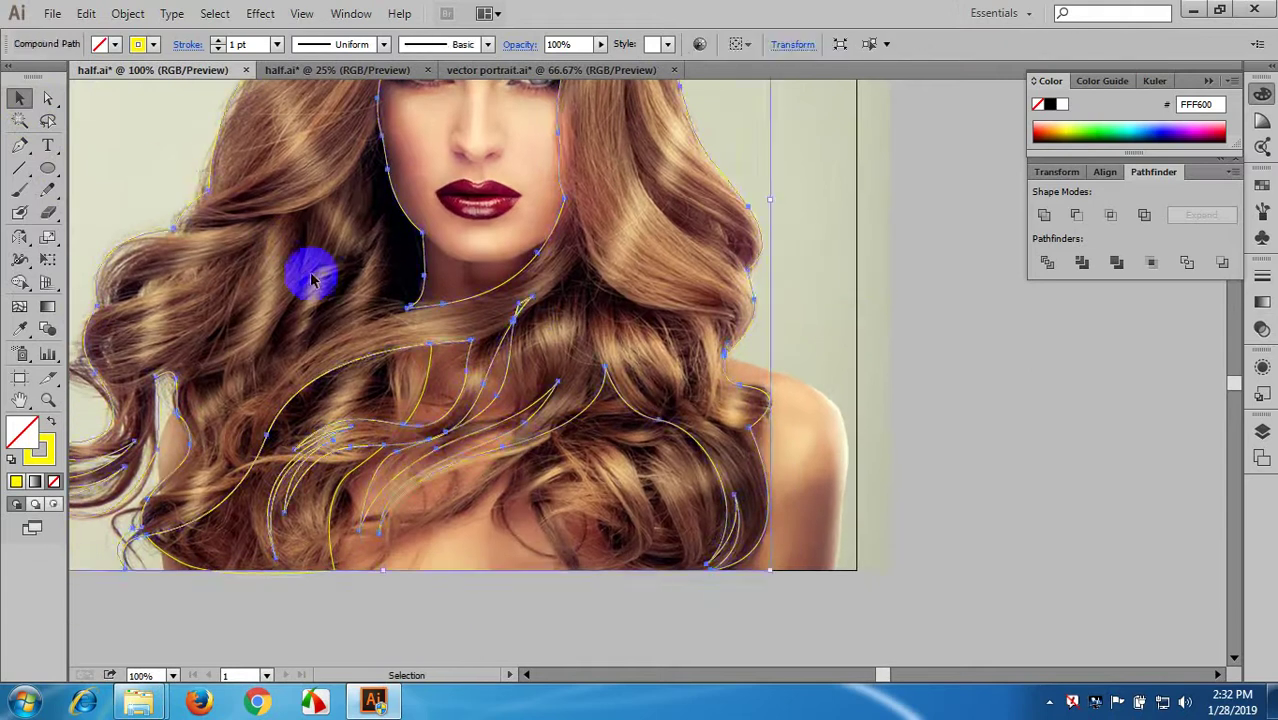
pyautogui.scroll(5, 556, 300)
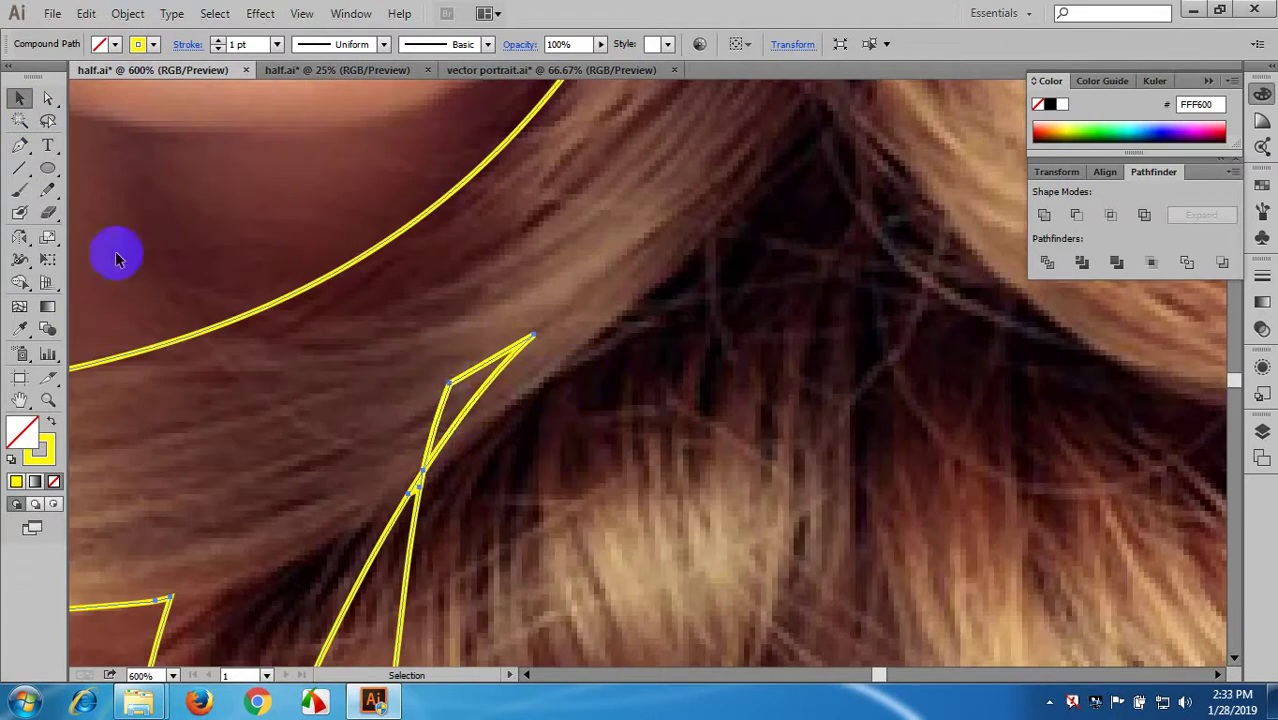
pyautogui.click(19, 282)
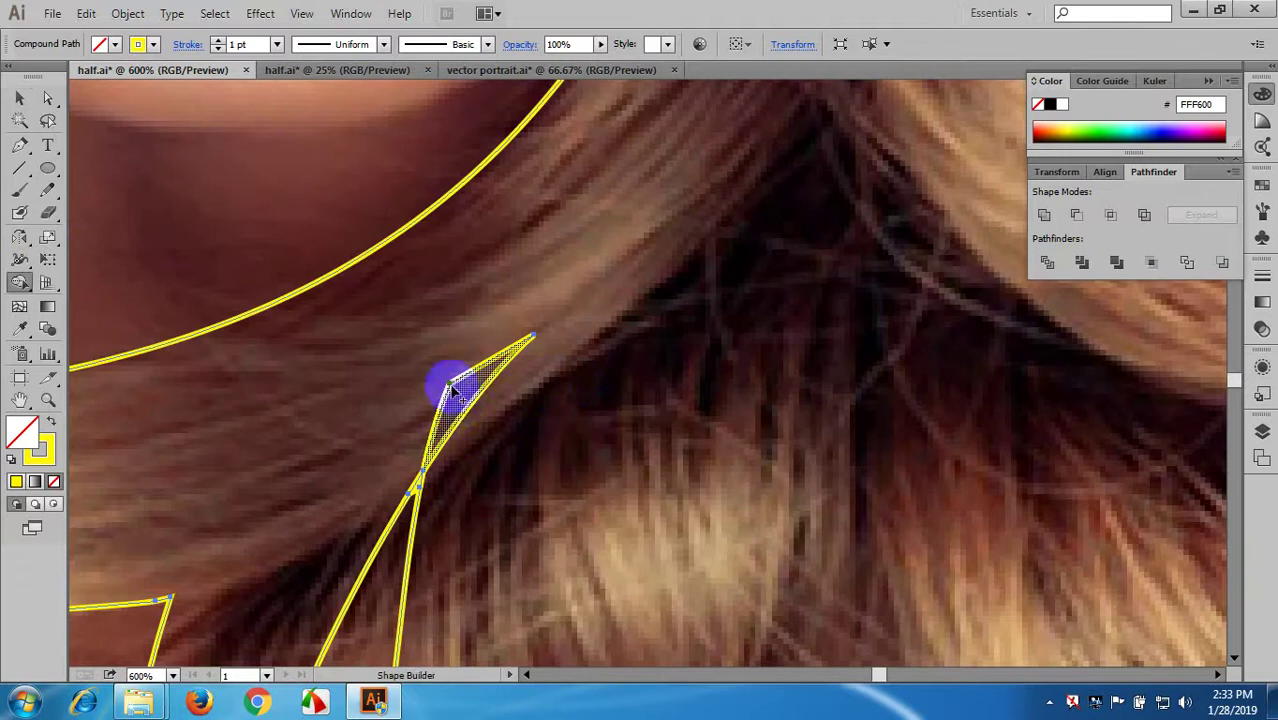
pyautogui.moveTo(455, 395)
pyautogui.mouseDown()
pyautogui.moveTo(427, 370)
pyautogui.moveTo(390, 371)
pyautogui.moveTo(455, 405)
pyautogui.mouseUp()
# - Delete the stray triangular sliver at the tip of the lock below the neck
pyautogui.click(18, 99)
pyautogui.click(522, 345)
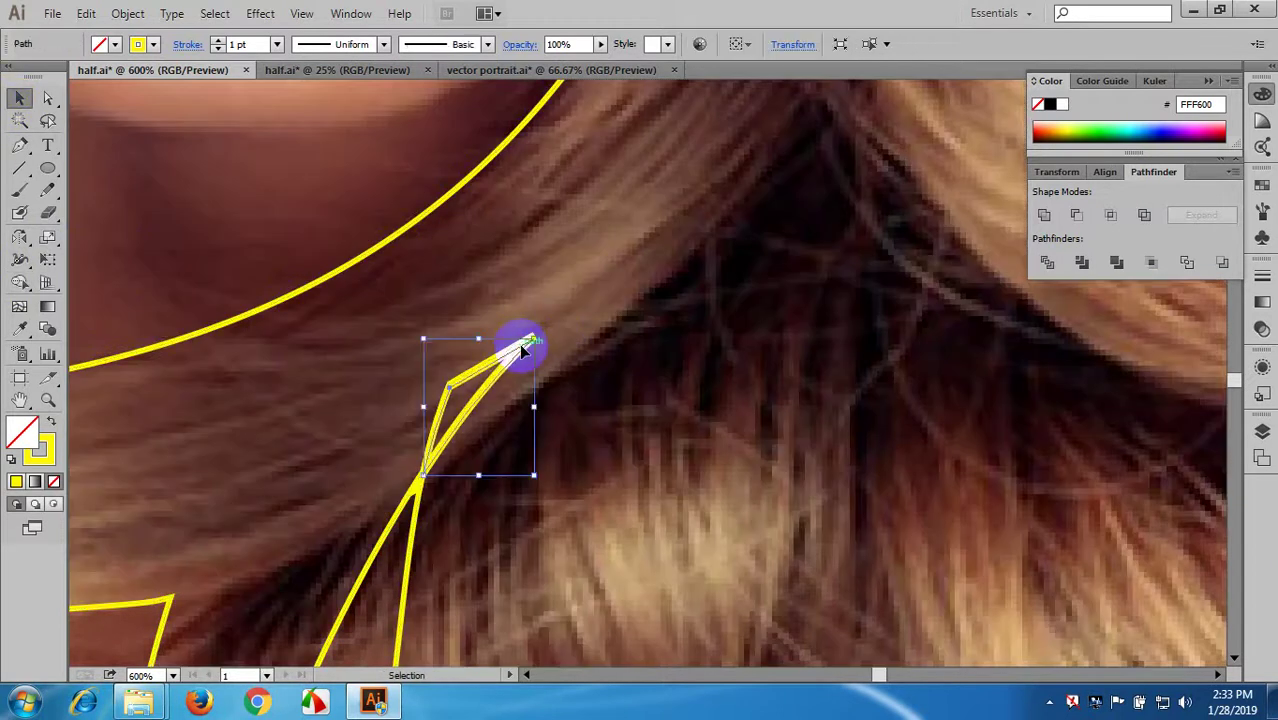
pyautogui.click(522, 347)
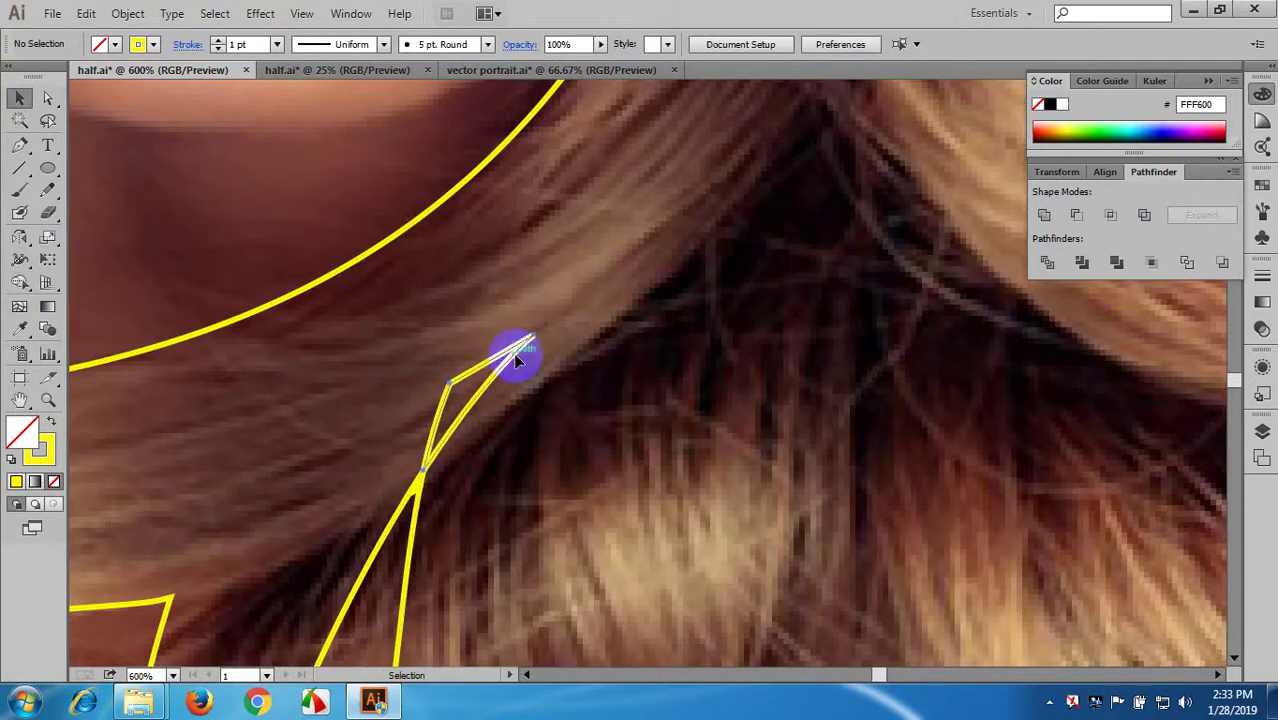
pyautogui.click(516, 356)
pyautogui.click(514, 352)
pyautogui.moveTo(490, 331); pyautogui.dragTo(544, 384)
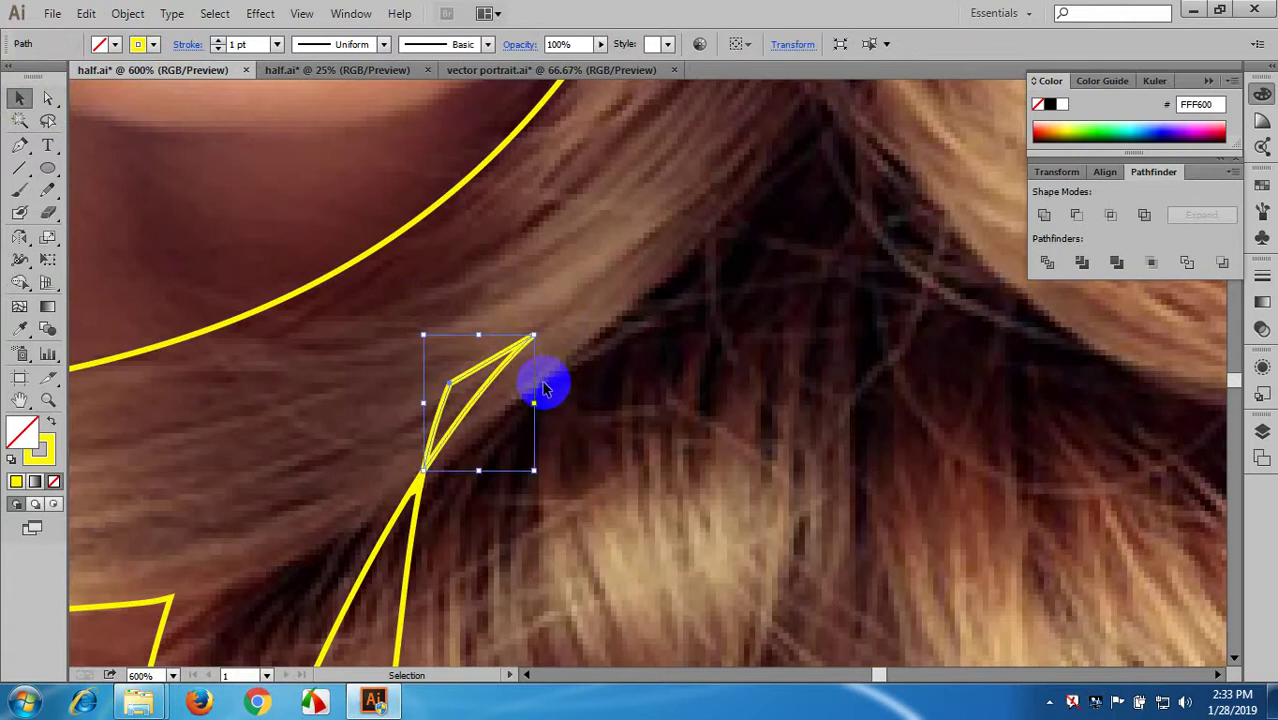
pyautogui.press('Delete')
pyautogui.scroll(-8, 546, 388)
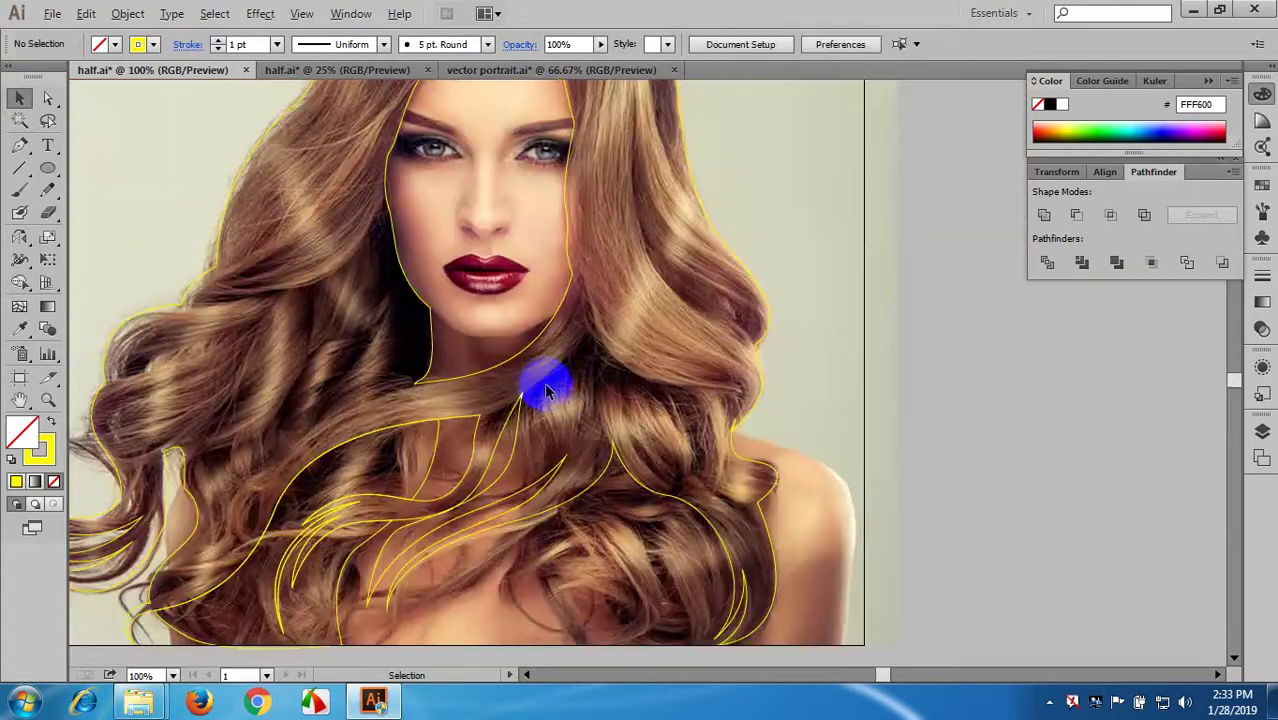
# - Examine the merged hair outline across the chest and along the shoulder for areas still untraced
pyautogui.scroll(3, 557, 432)
pyautogui.click(565, 420)
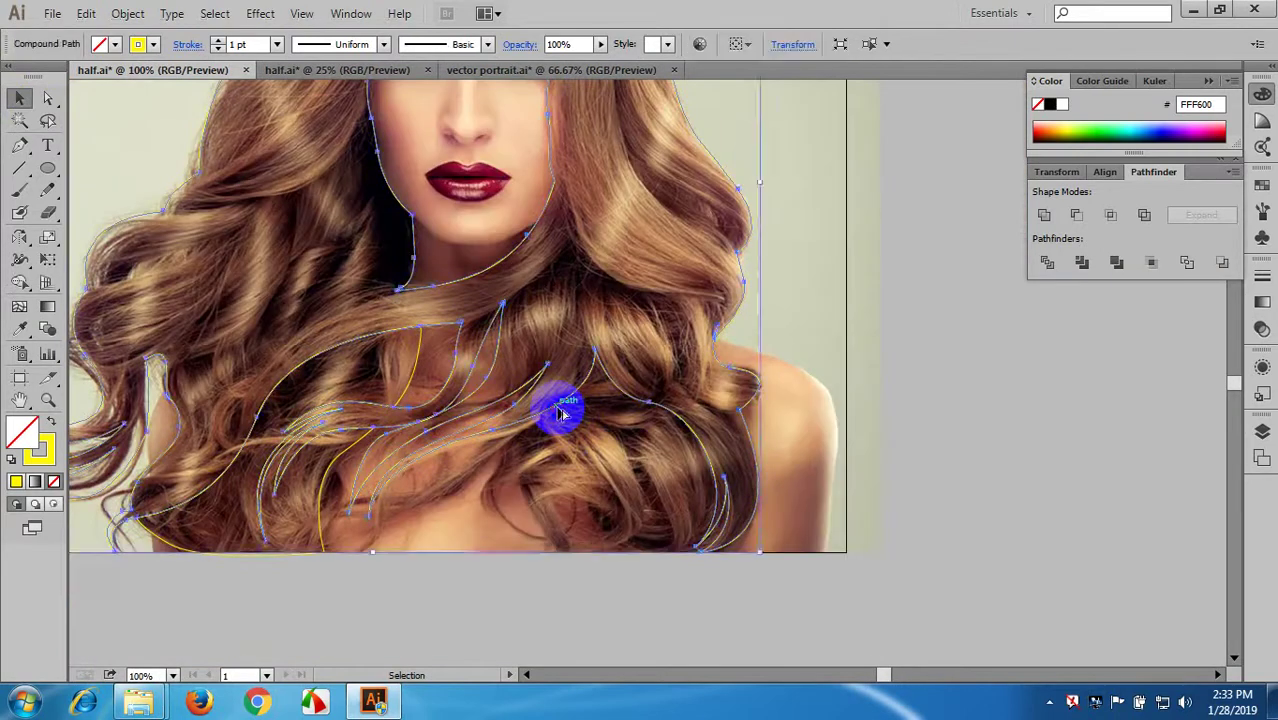
pyautogui.scroll(-2, 692, 398)
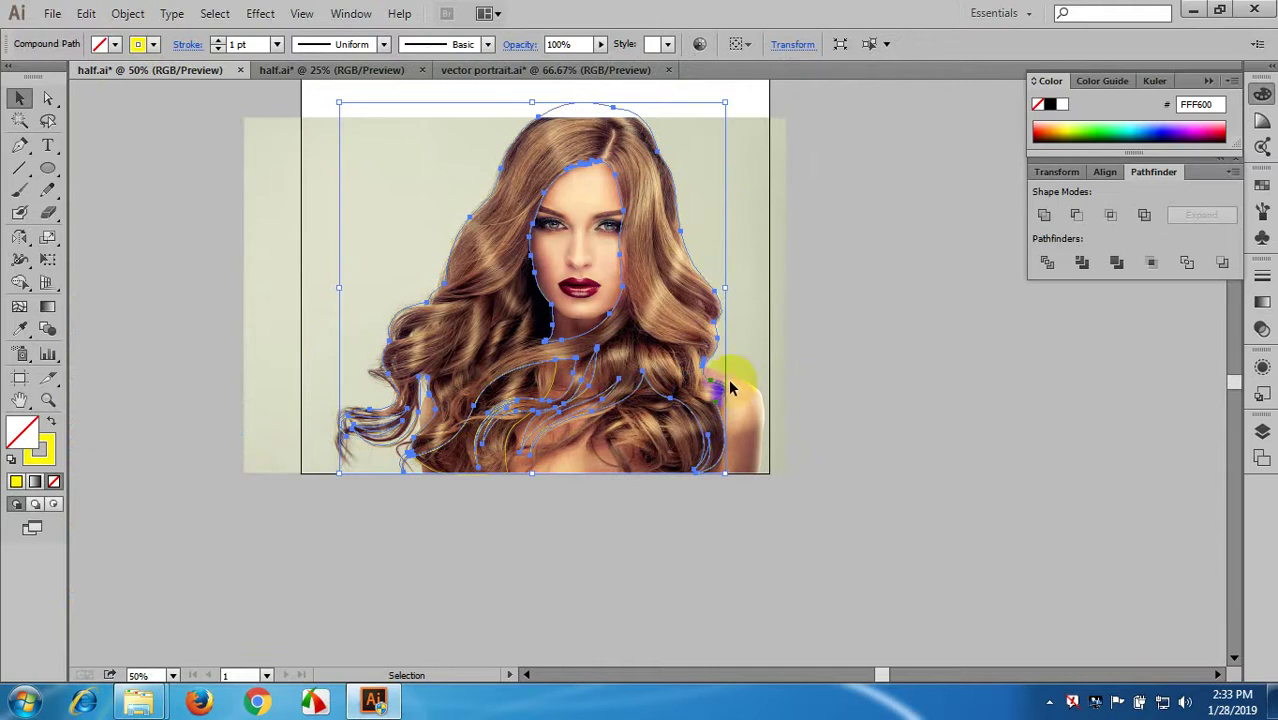
pyautogui.scroll(2, 613, 371)
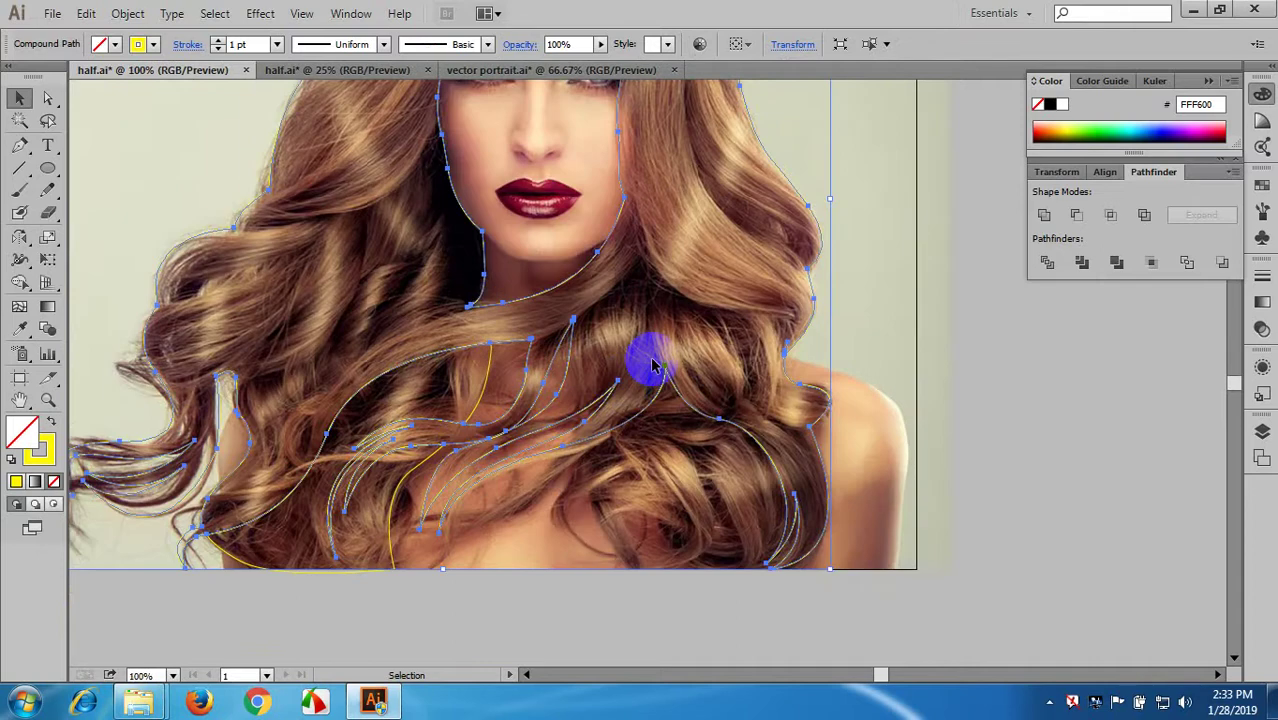
pyautogui.scroll(-2, 660, 300)
pyautogui.moveTo(578, 260); pyautogui.dragTo(512, 276)
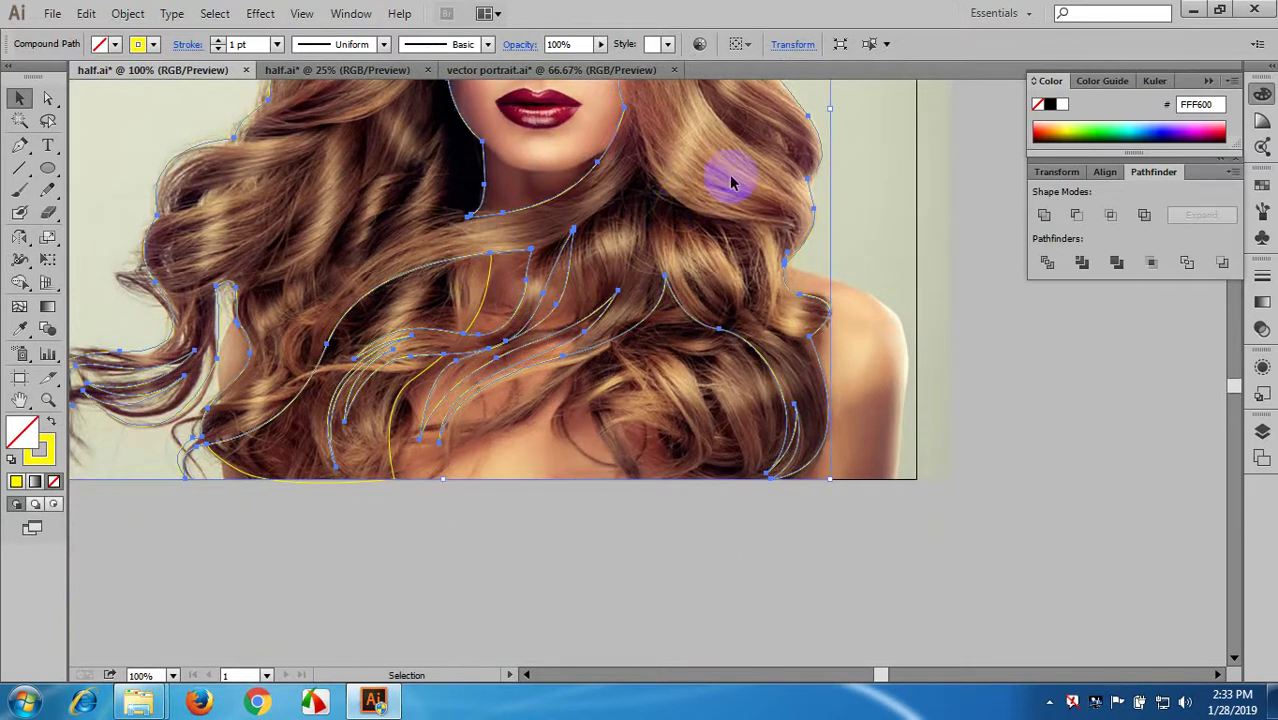
pyautogui.moveTo(743, 167); pyautogui.dragTo(720, 120)
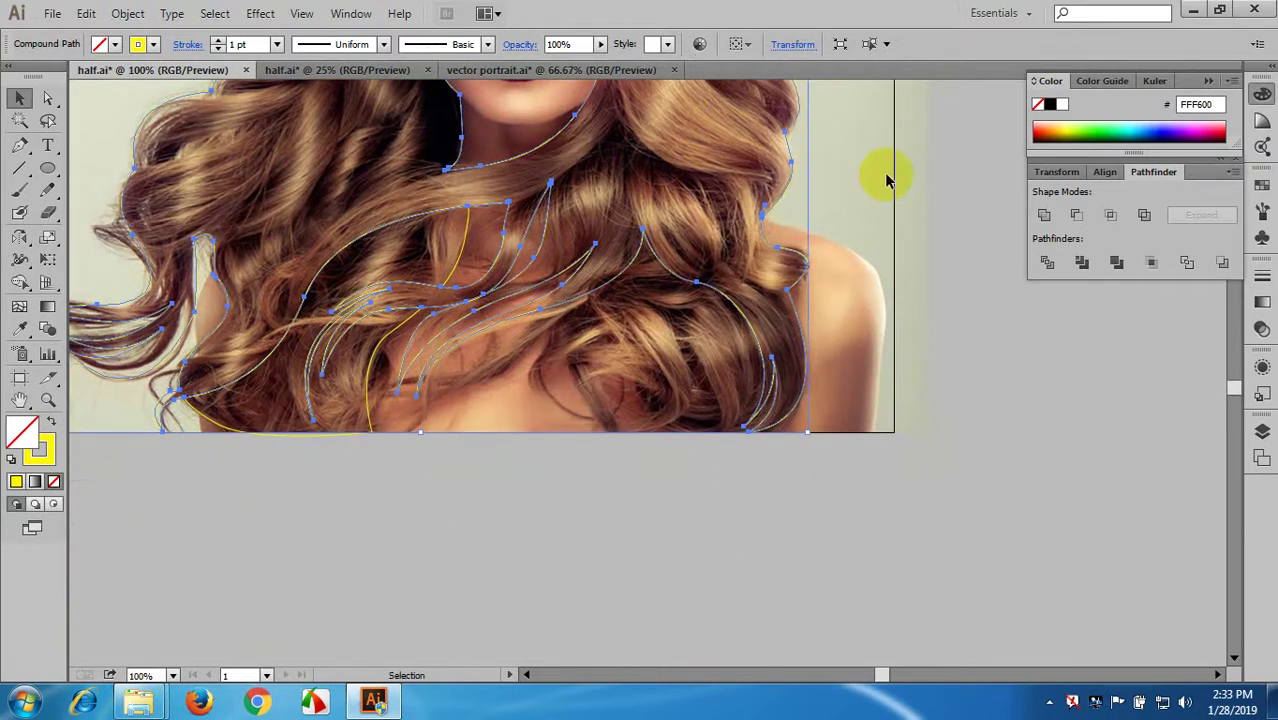
pyautogui.click(872, 188)
# - Start a Pen path at the lower edge of the chest strands and trace the thin hooked lock on the large curl's outer side
pyautogui.scroll(1, 682, 376)
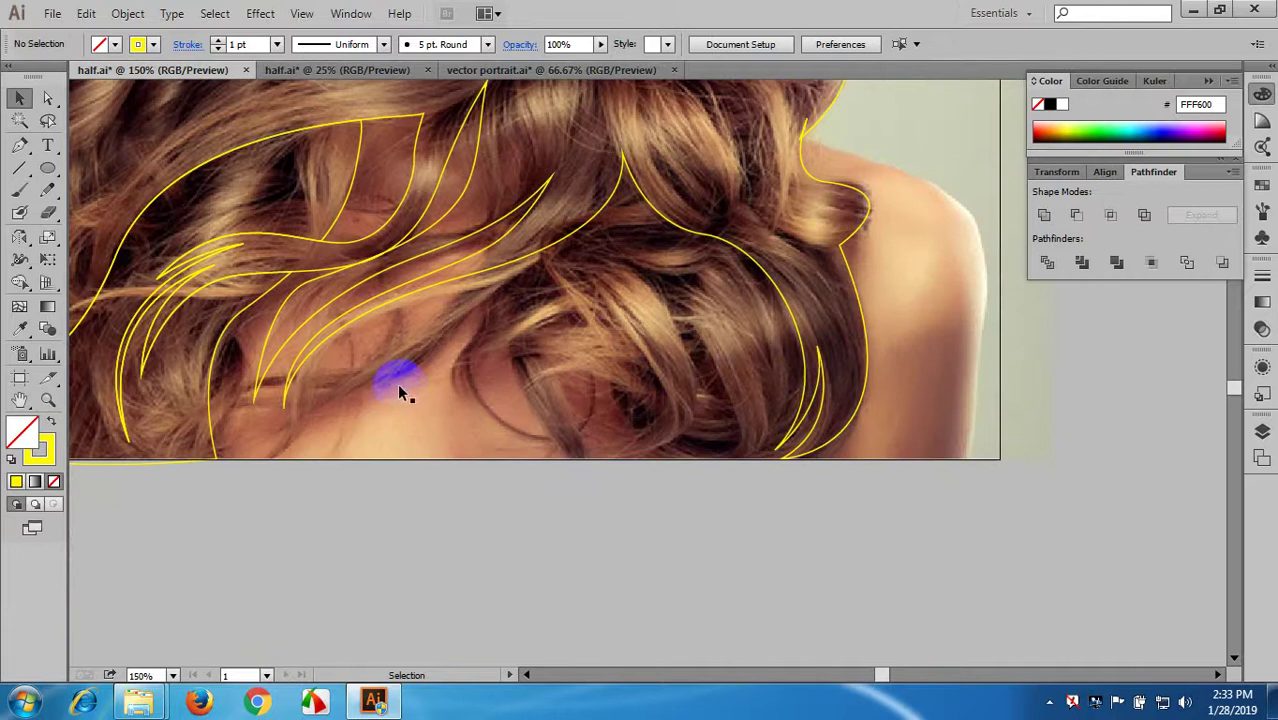
pyautogui.click(20, 150)
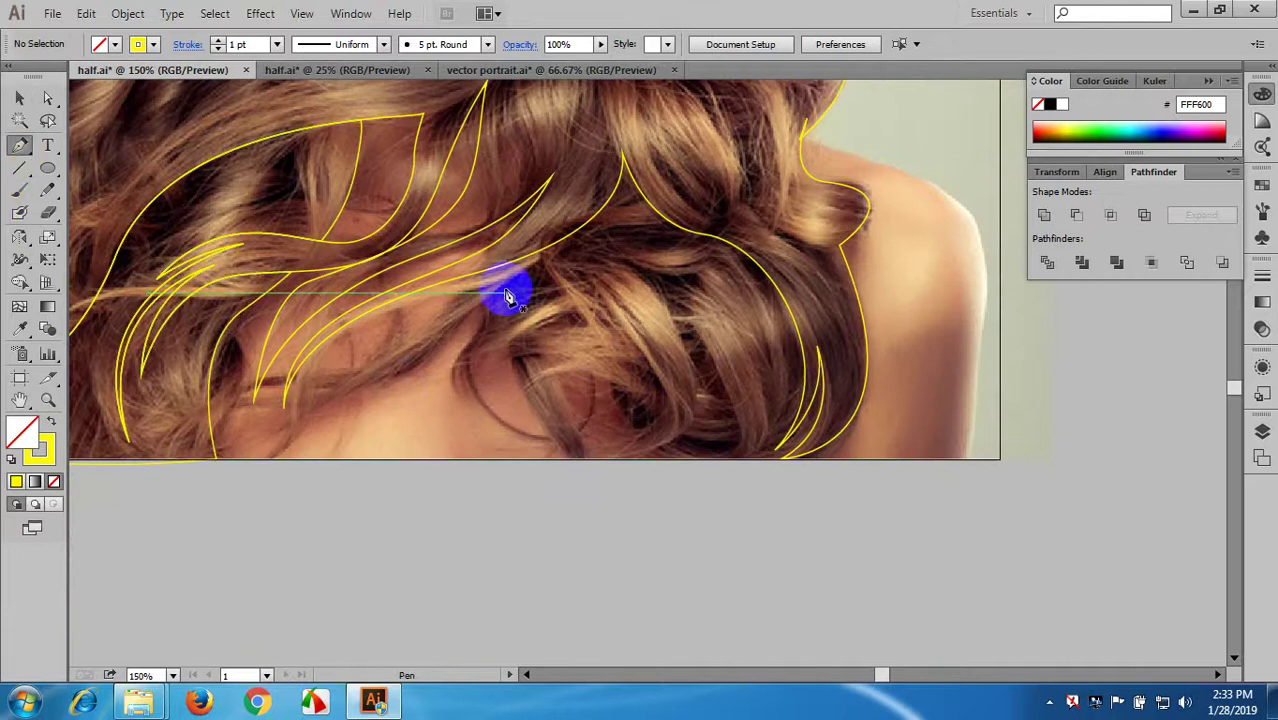
pyautogui.moveTo(548, 258); pyautogui.dragTo(565, 497)
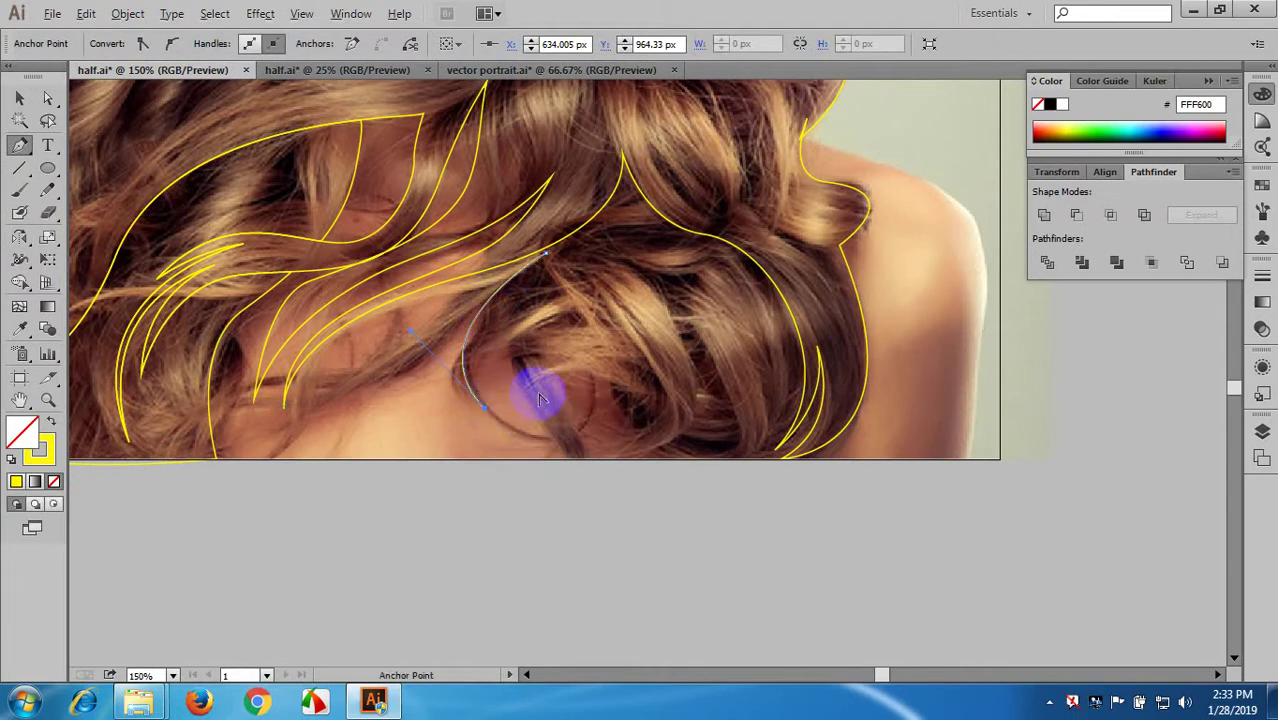
pyautogui.scroll(-1, 537, 393)
pyautogui.scroll(1, 545, 425)
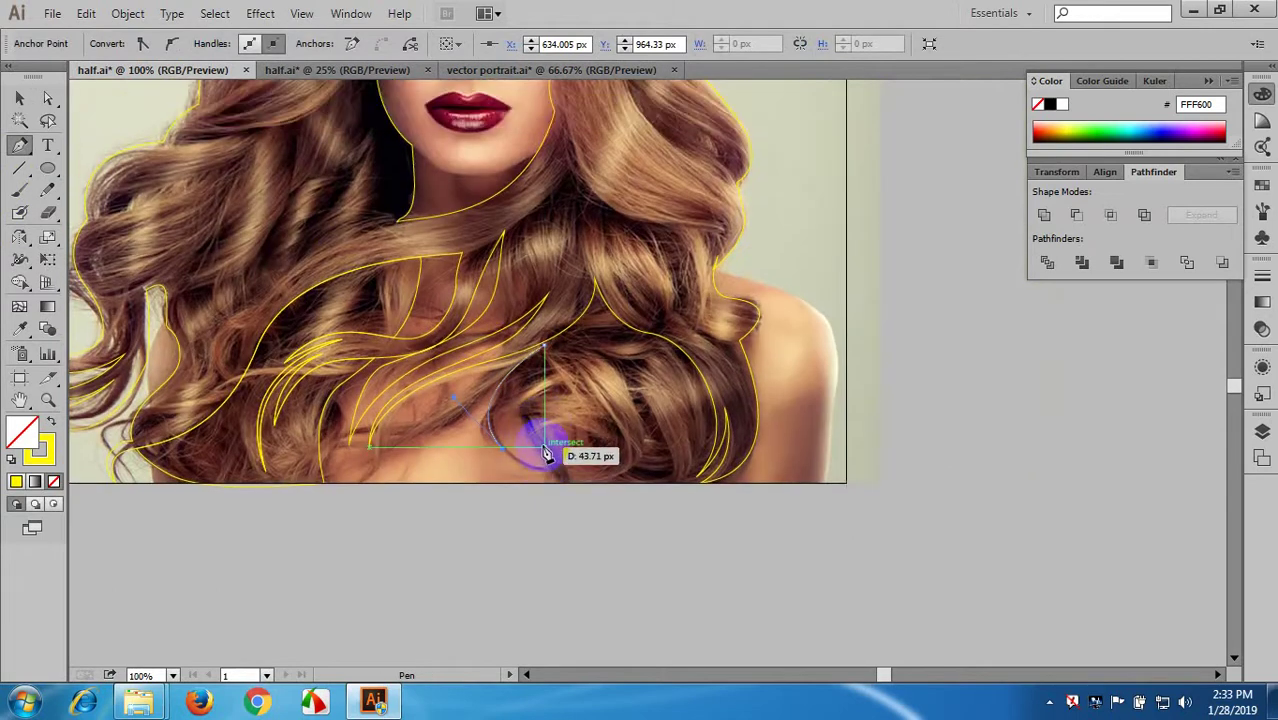
pyautogui.moveTo(553, 459); pyautogui.dragTo(618, 303)
pyautogui.moveTo(529, 361); pyautogui.dragTo(520, 391)
# - Continue the path from the artboard's lower edge around the curl's round inner opening and up to the pointed strand beside it
pyautogui.click(554, 439)
pyautogui.moveTo(617, 439); pyautogui.dragTo(652, 497)
pyautogui.moveTo(613, 514); pyautogui.dragTo(621, 530)
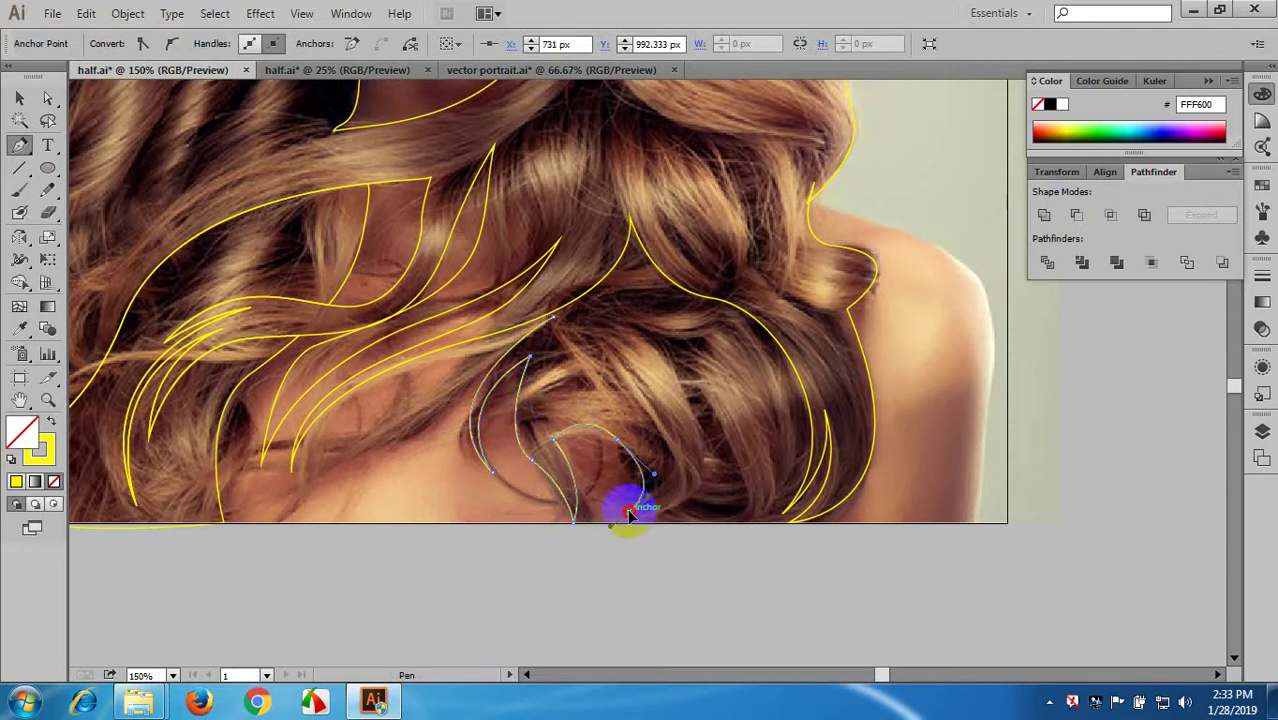
pyautogui.click(629, 512)
pyautogui.moveTo(653, 432); pyautogui.dragTo(630, 392)
# - Trace the curl's next pointed strands between their upper tips and the artboard's lower edge with curved segments
pyautogui.moveTo(644, 433); pyautogui.dragTo(583, 543)
pyautogui.moveTo(682, 381)
pyautogui.mouseDown()
pyautogui.moveTo(685, 471)
pyautogui.moveTo(665, 357)
pyautogui.moveTo(612, 268)
pyautogui.mouseUp()
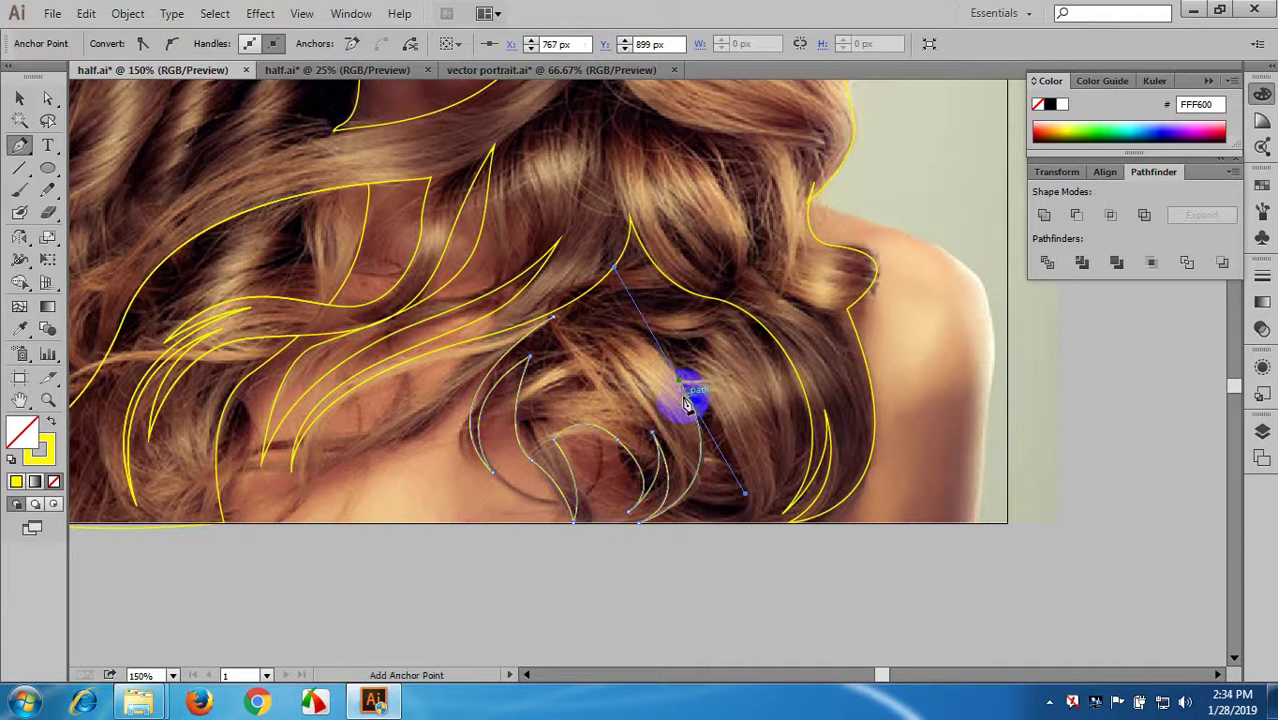
pyautogui.click(682, 390)
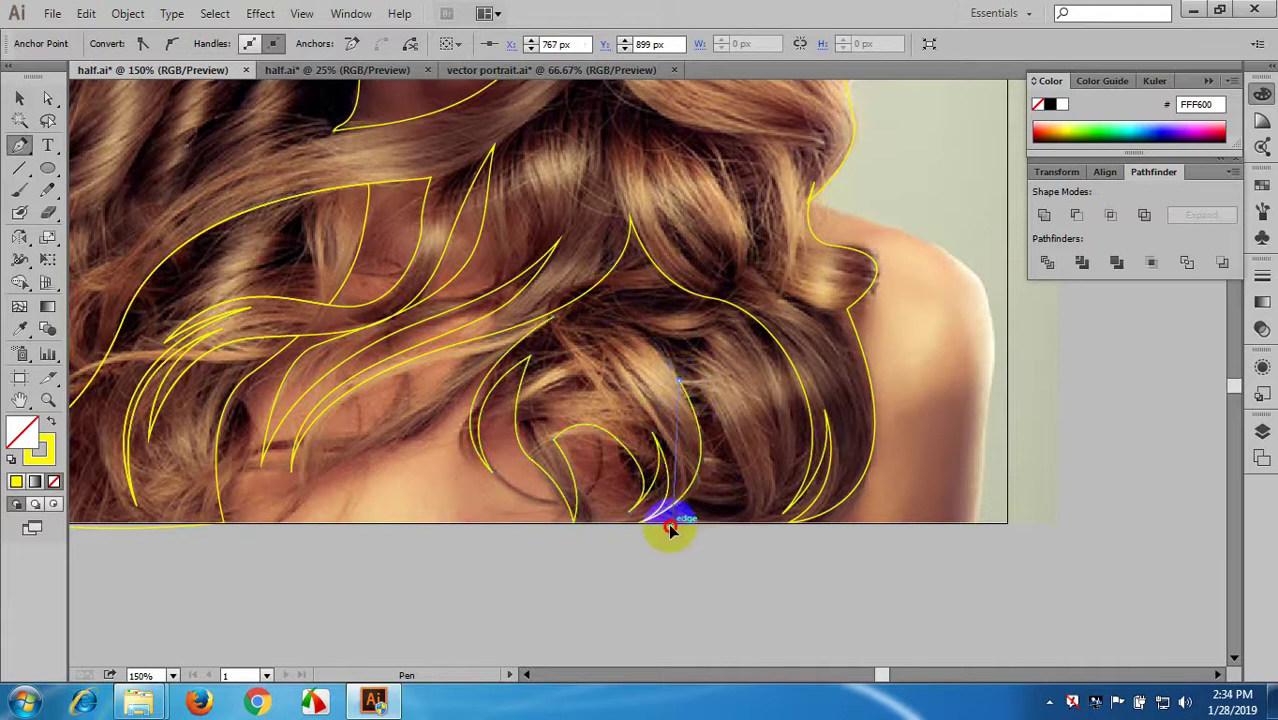
pyautogui.moveTo(672, 522); pyautogui.dragTo(589, 580)
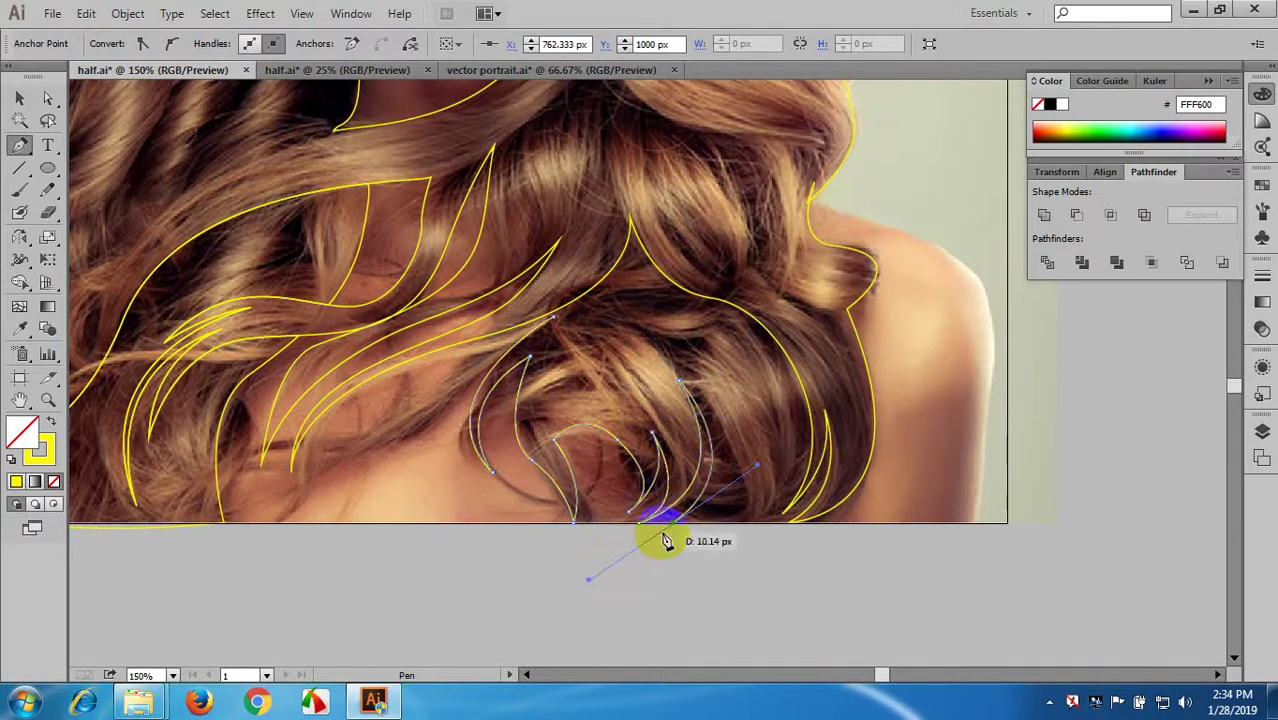
pyautogui.click(673, 523)
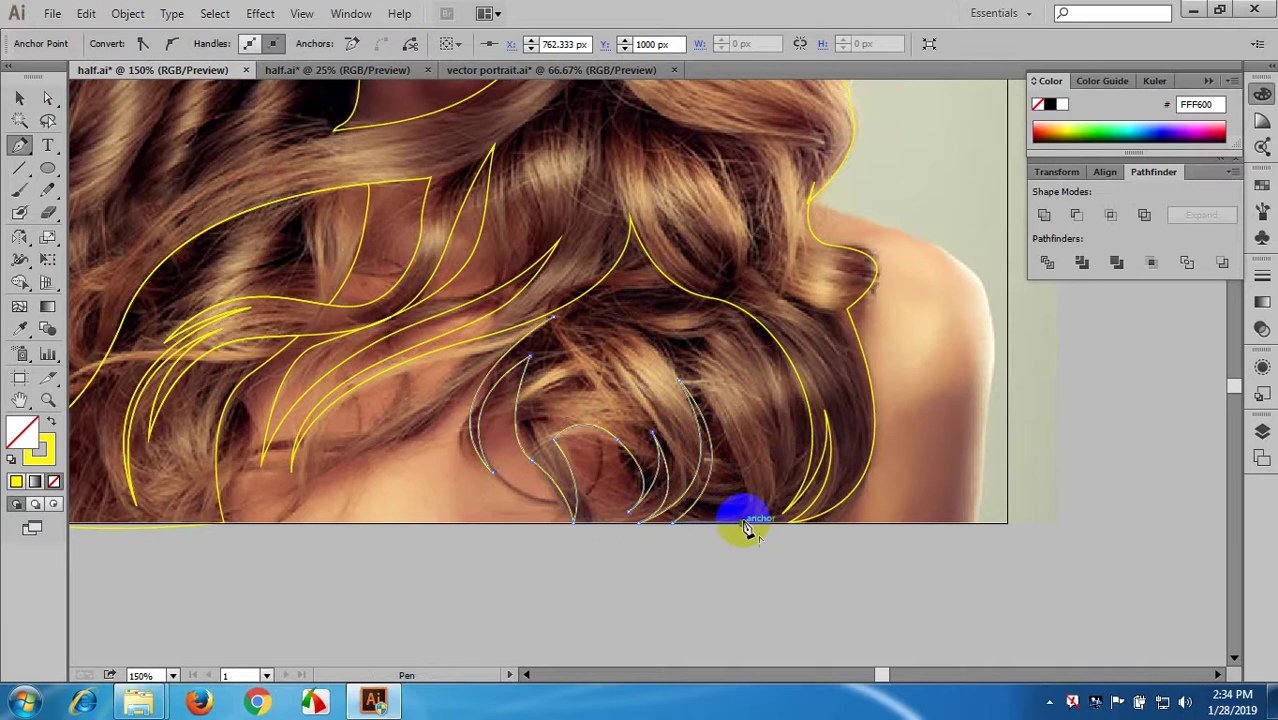
pyautogui.click(743, 522)
pyautogui.moveTo(702, 387); pyautogui.dragTo(649, 313)
pyautogui.click(702, 387)
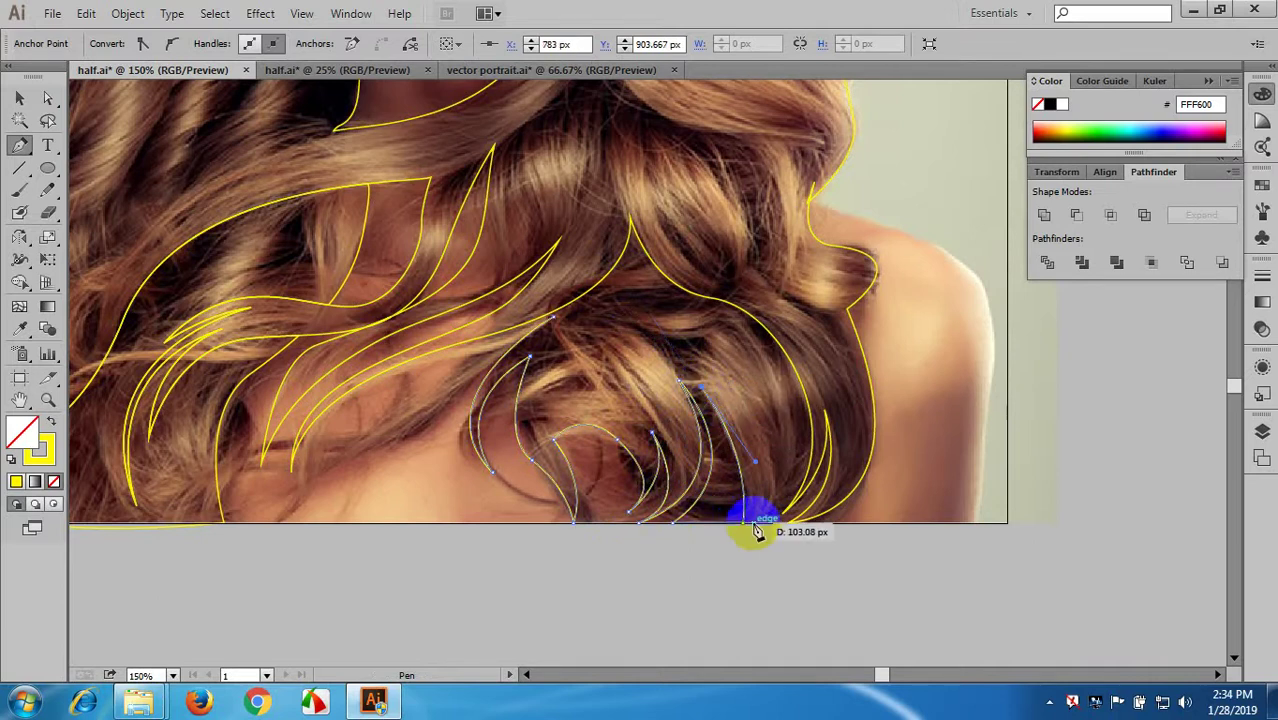
pyautogui.moveTo(754, 523); pyautogui.dragTo(741, 589)
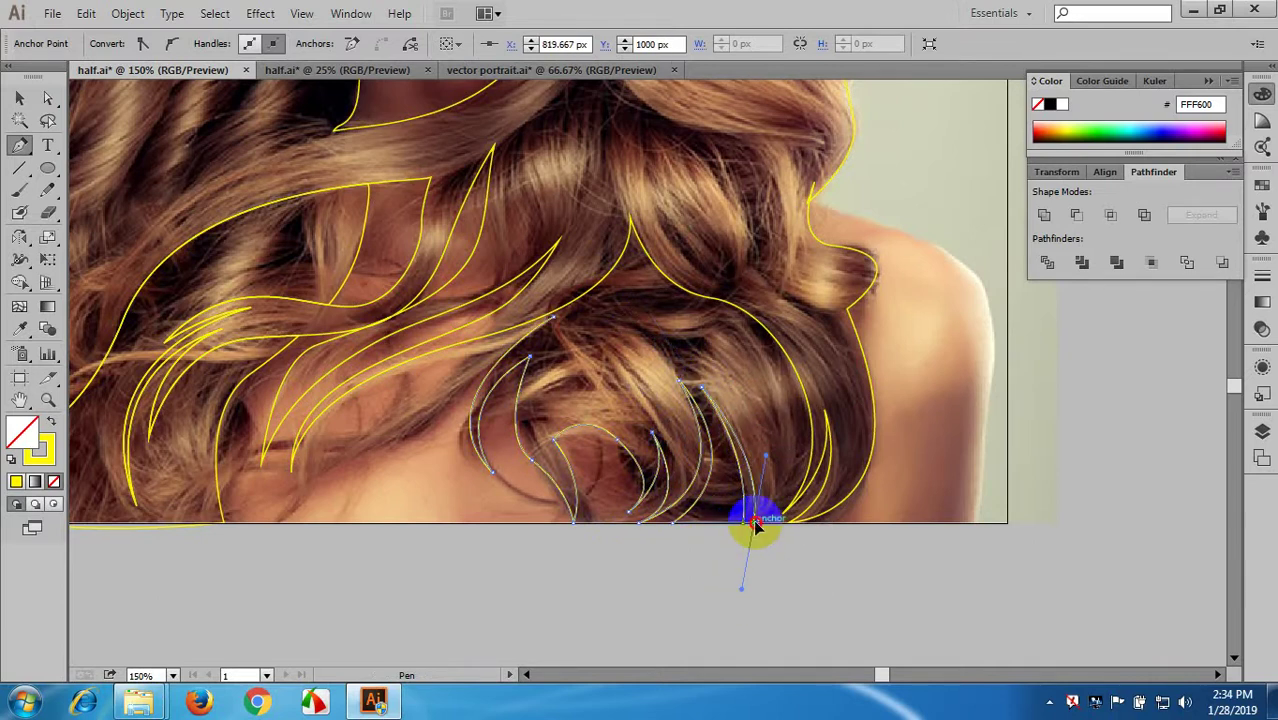
# - Carry the path up through the hair beside the shoulder, over the top of the curl, and back to its starting point
pyautogui.moveTo(756, 525); pyautogui.dragTo(755, 266)
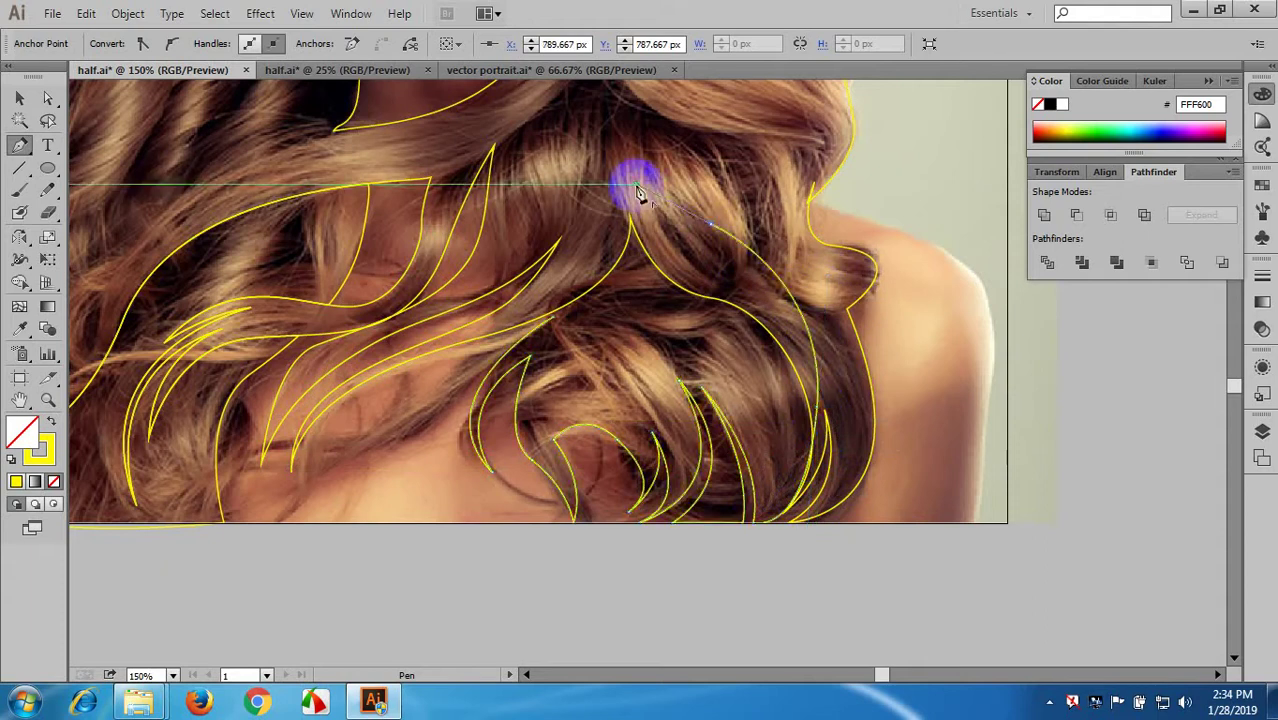
pyautogui.moveTo(634, 187); pyautogui.dragTo(603, 212)
pyautogui.moveTo(574, 272); pyautogui.dragTo(558, 325)
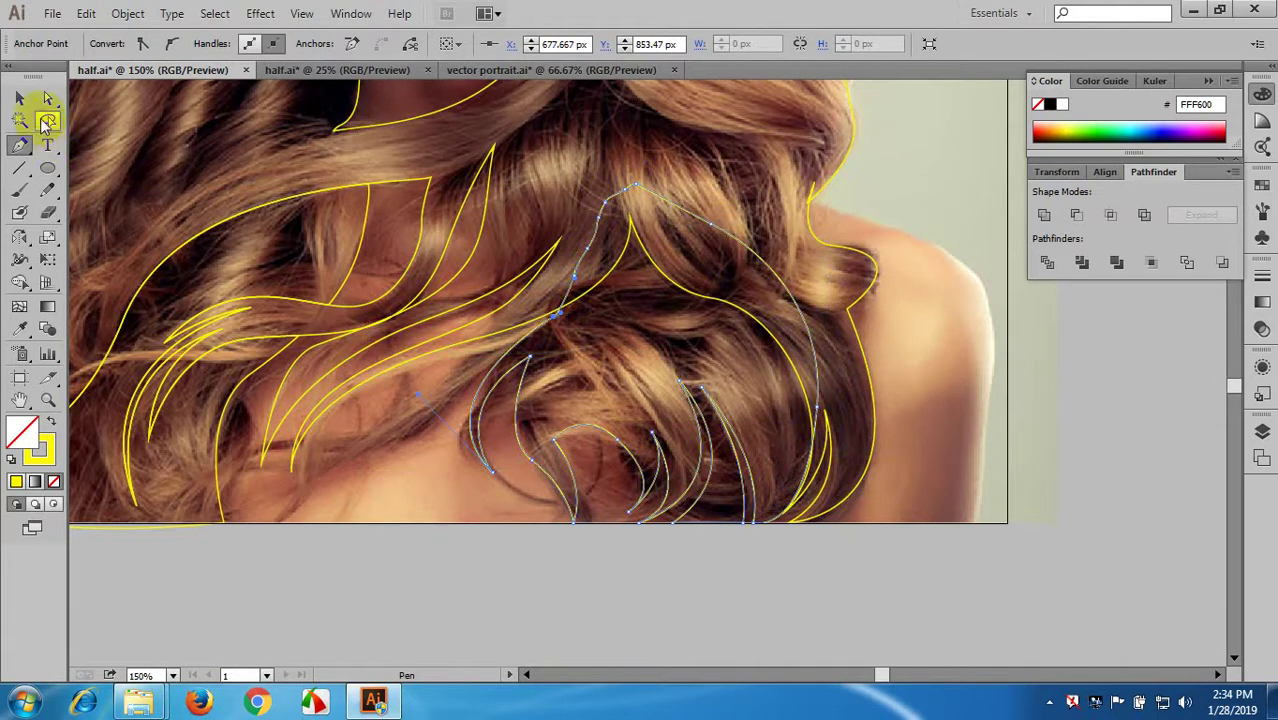
# - Try to merge the new curl outline with the main hair shape using Shape Builder
pyautogui.click(19, 97)
pyautogui.moveTo(657, 412); pyautogui.dragTo(693, 365)
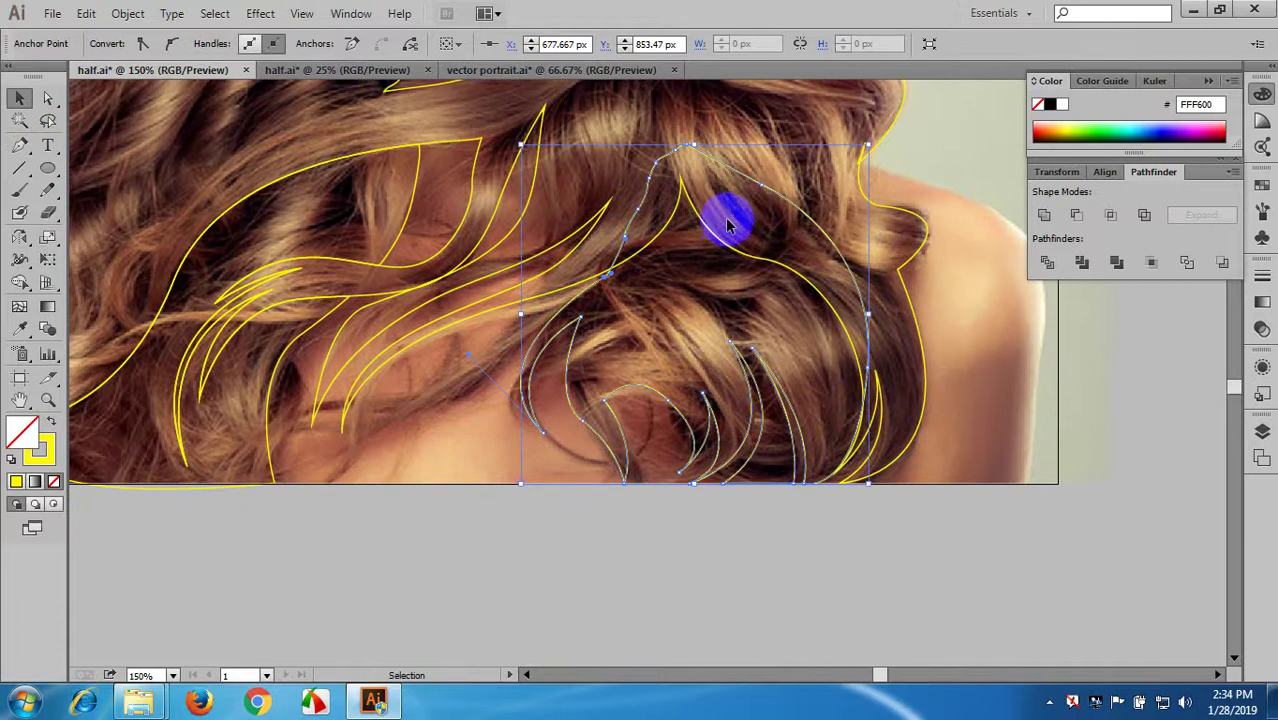
pyautogui.click(707, 287)
pyautogui.click(19, 282)
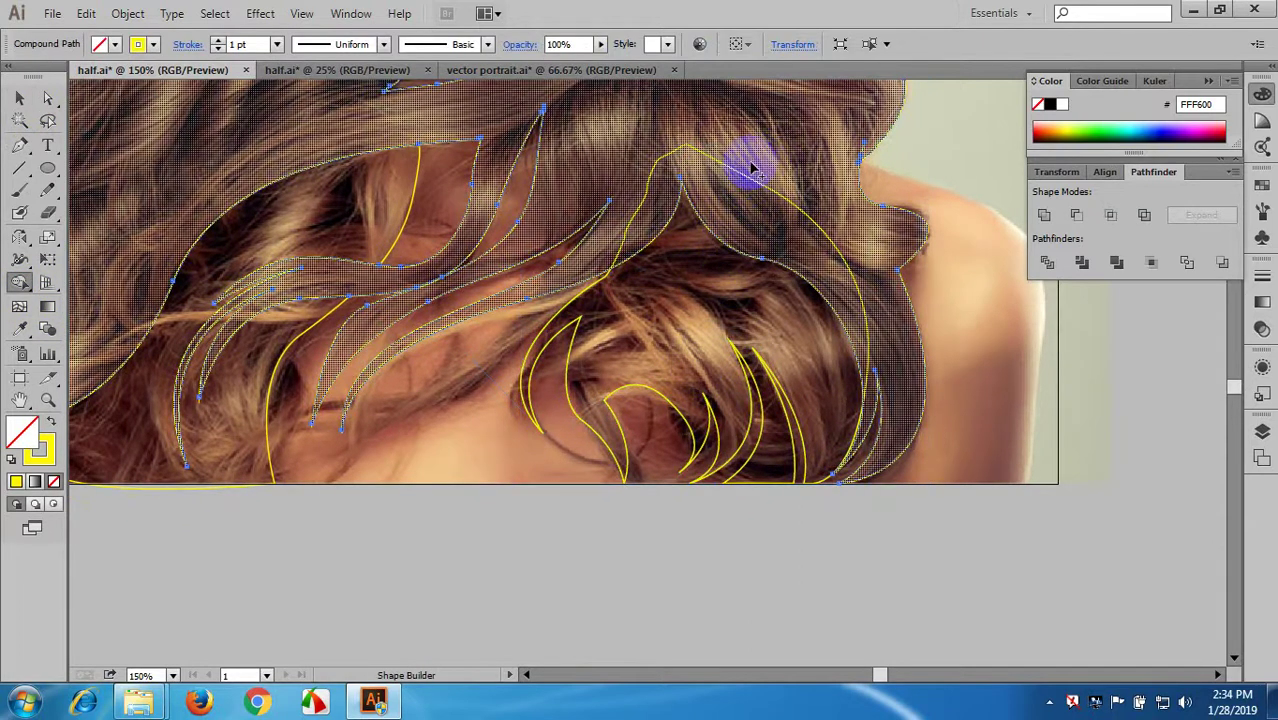
pyautogui.moveTo(757, 160); pyautogui.dragTo(707, 294)
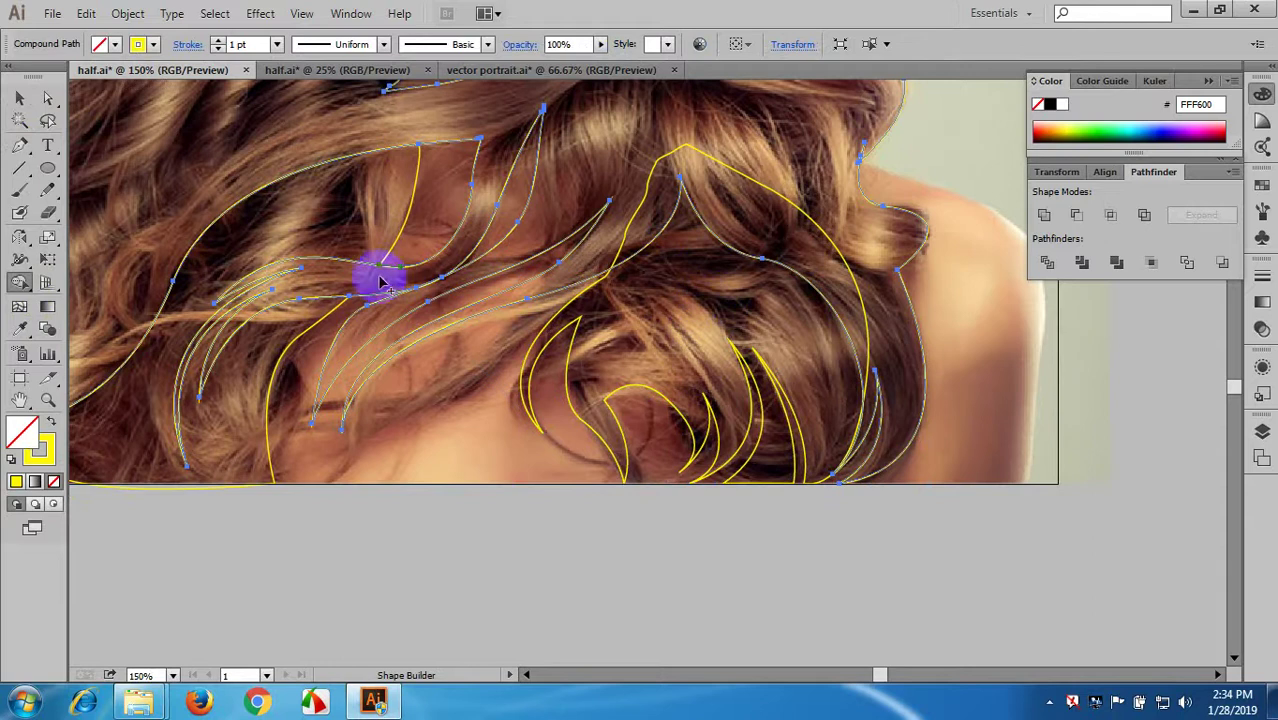
pyautogui.hotkey('ctrl', 'z')
# - Try to select the main hair, the new curl and the remaining chest strand outline together
pyautogui.click(19, 97)
pyautogui.click(608, 400)
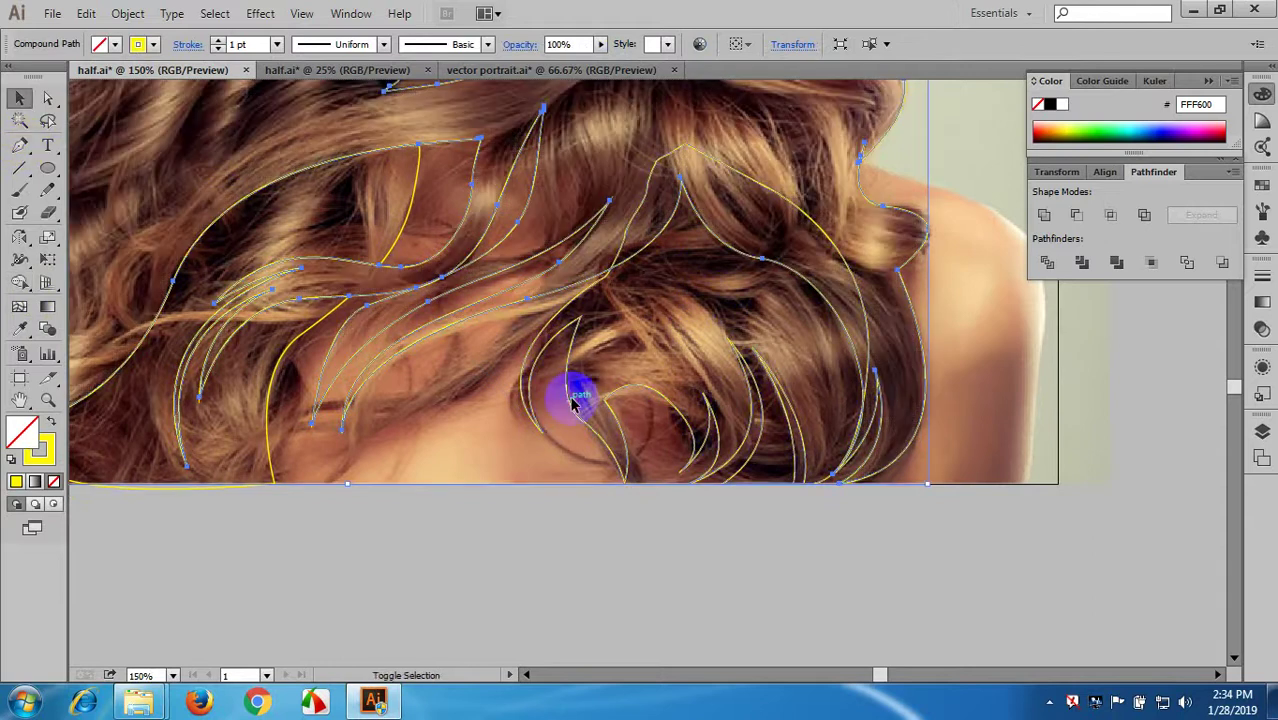
pyautogui.keyDown('shift'); pyautogui.click(575, 400); pyautogui.keyUp('shift')
pyautogui.keyDown('shift'); pyautogui.click(310, 315); pyautogui.keyUp('shift')
pyautogui.click(407, 221)
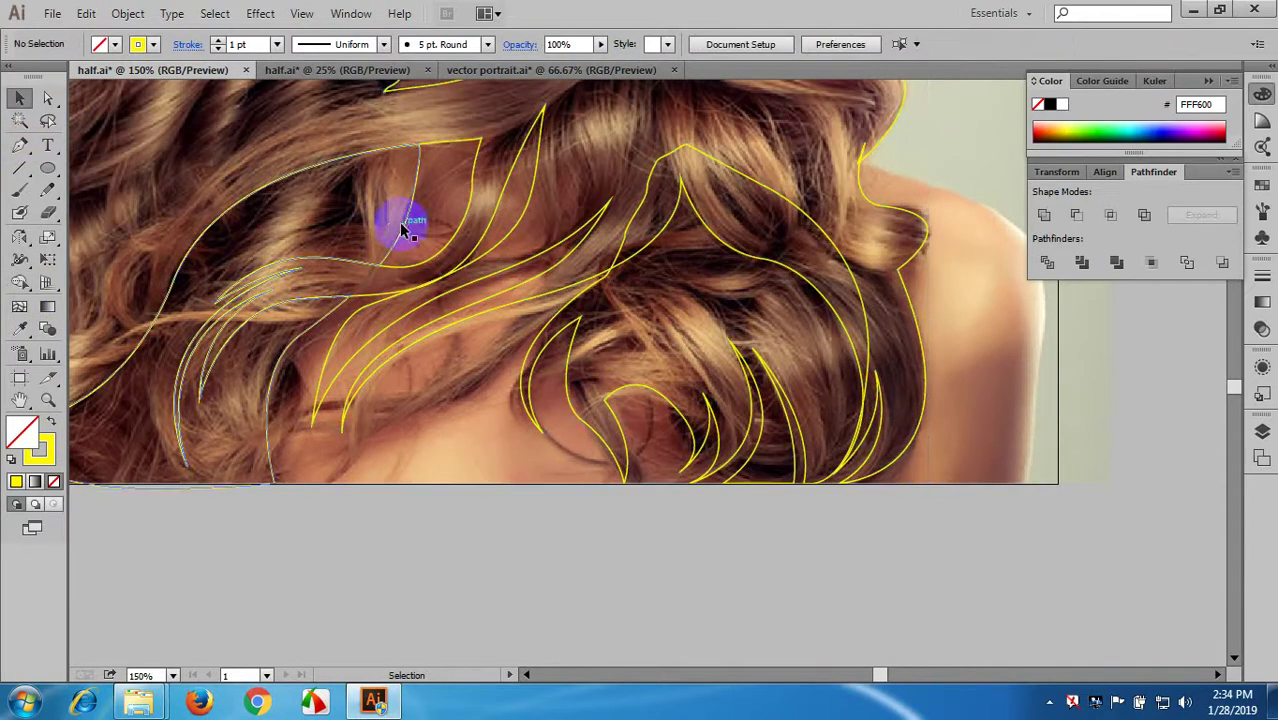
pyautogui.click(405, 228)
pyautogui.click(476, 413)
# - Check which hair outlines are still separate by selecting the main hair and the large chest strand individually
pyautogui.scroll(-2, 487, 415)
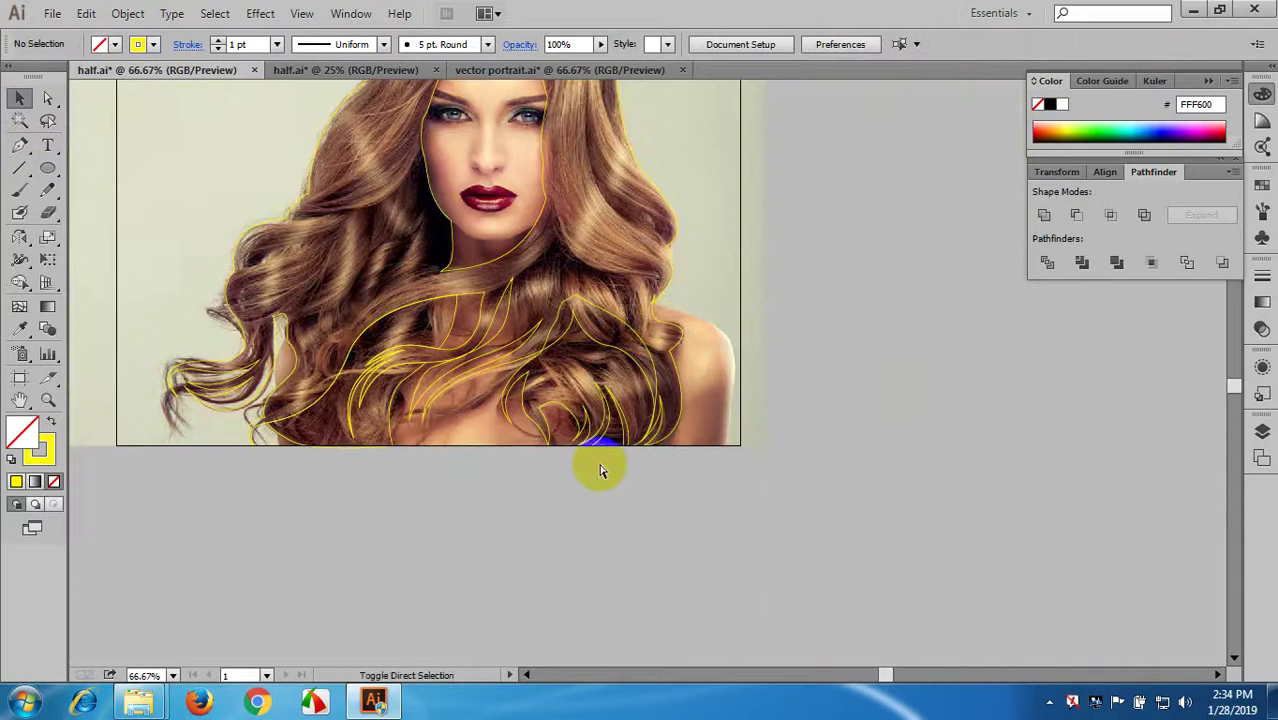
pyautogui.scroll(1, 490, 365)
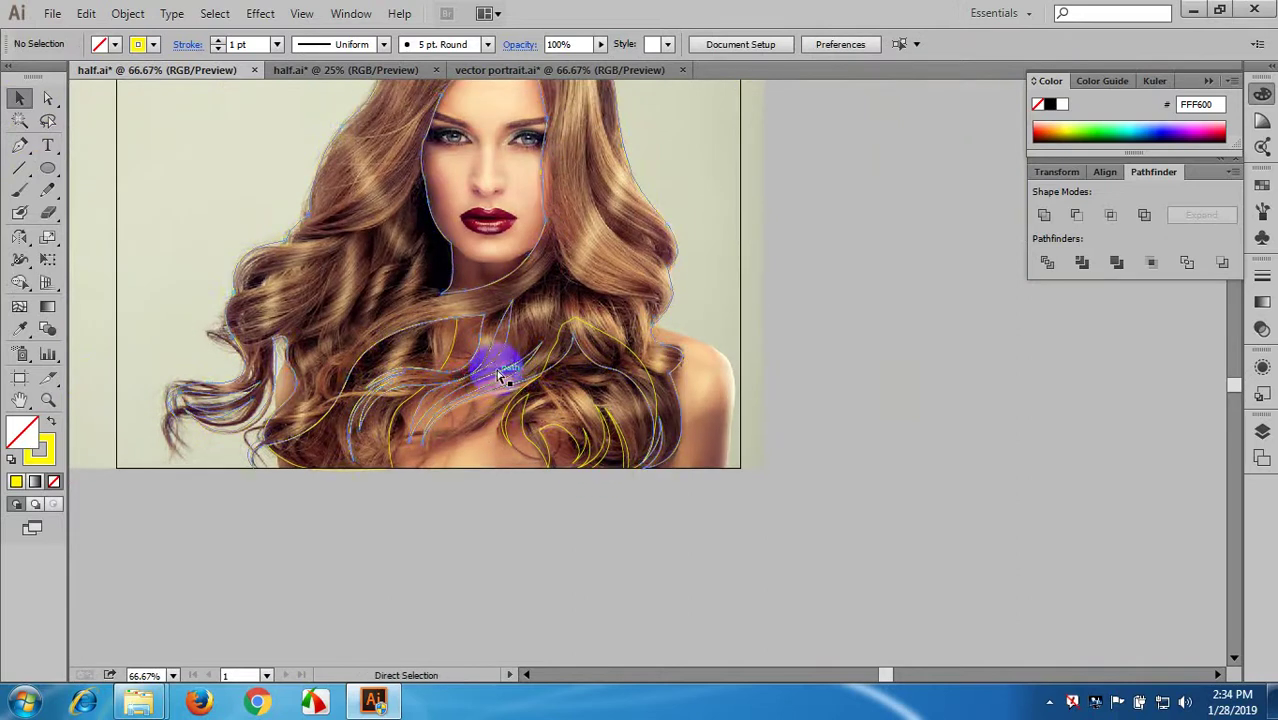
pyautogui.click(485, 375)
pyautogui.scroll(1, 482, 392)
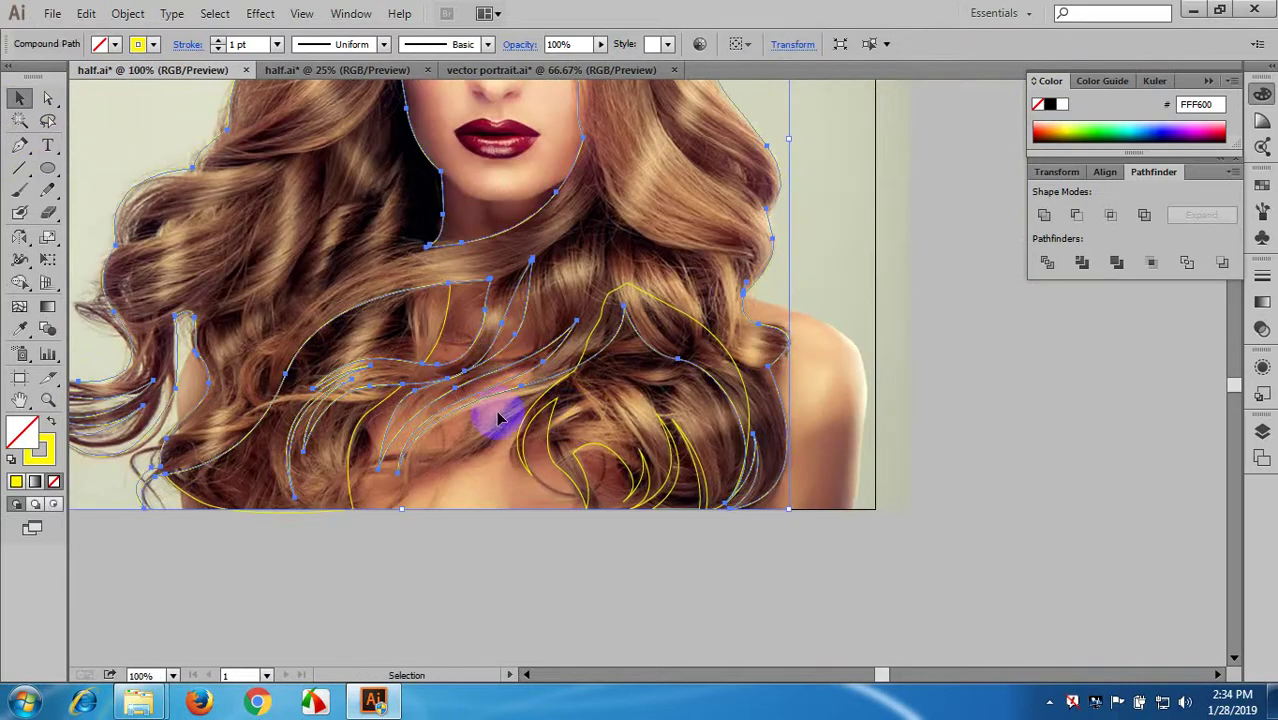
pyautogui.click(435, 343)
pyautogui.click(513, 508)
pyautogui.click(352, 445)
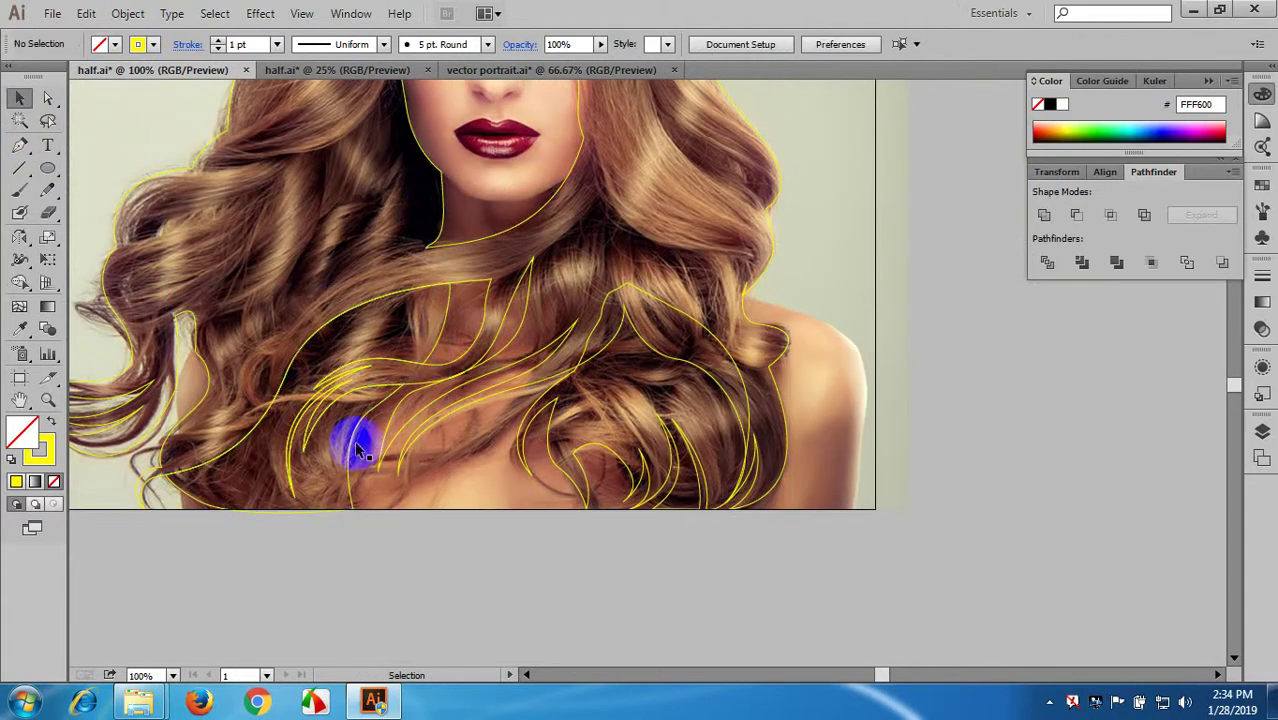
pyautogui.scroll(1, 246, 443)
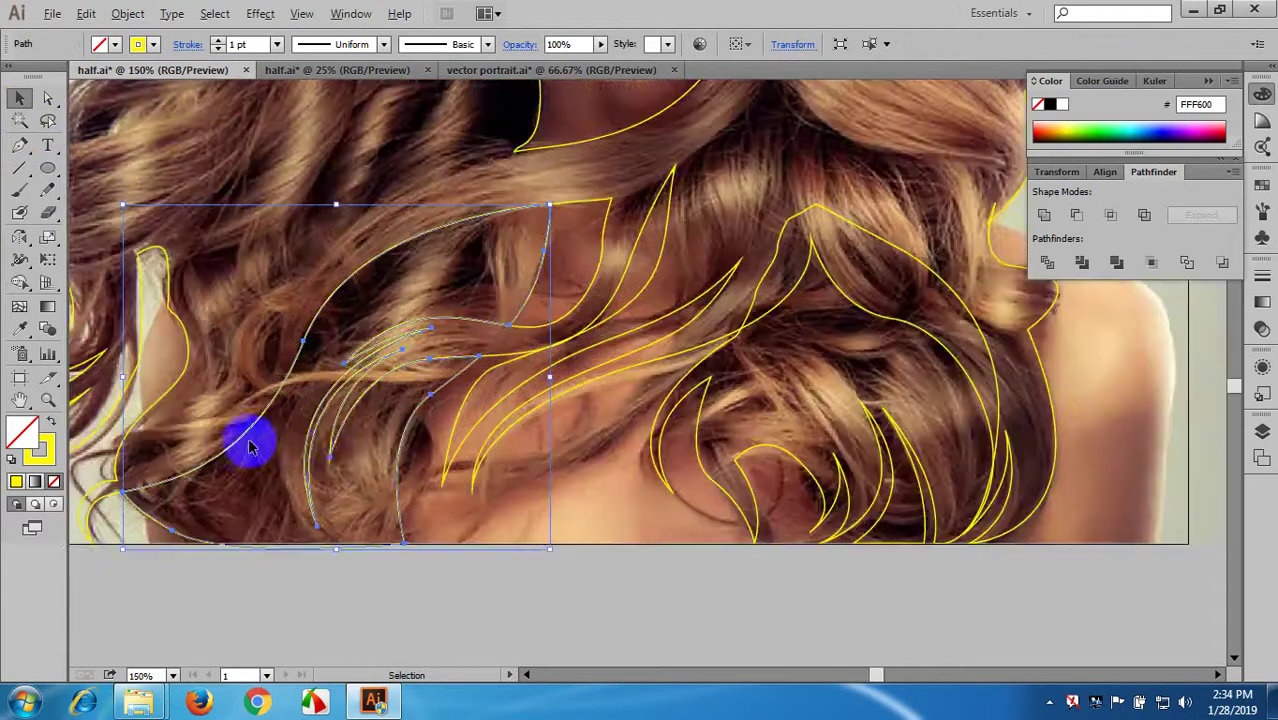
# - Select all the hair outlines together and try to merge the large separate chest strand into the main hair with Shape Builder
pyautogui.scroll(-2, 363, 459)
pyautogui.moveTo(456, 493); pyautogui.dragTo(489, 513)
pyautogui.moveTo(189, 247); pyautogui.dragTo(838, 630)
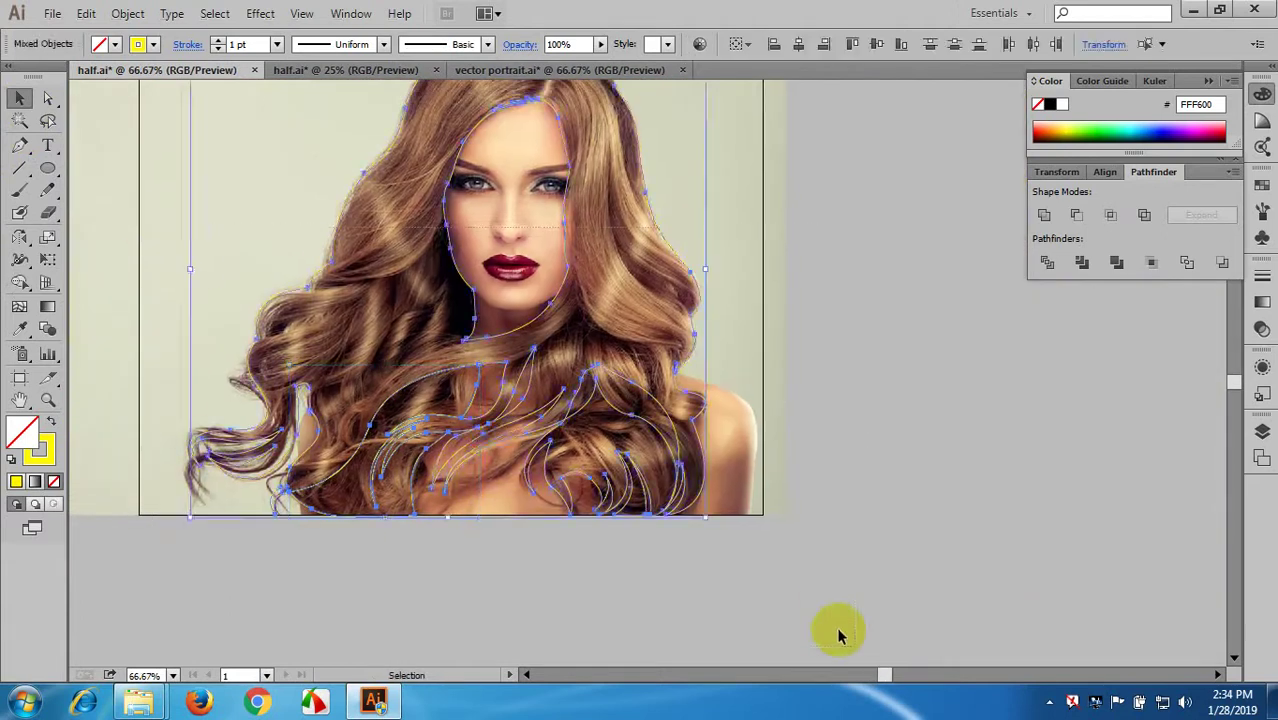
pyautogui.scroll(1, 472, 472)
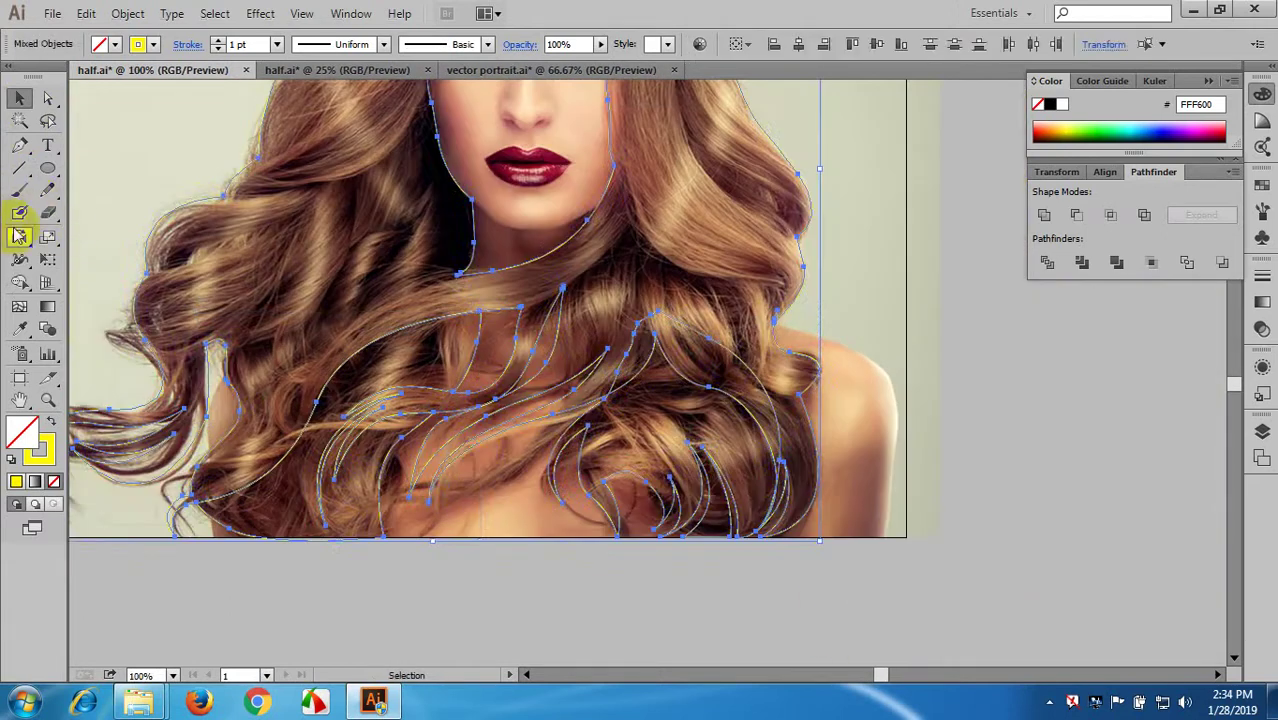
pyautogui.click(22, 282)
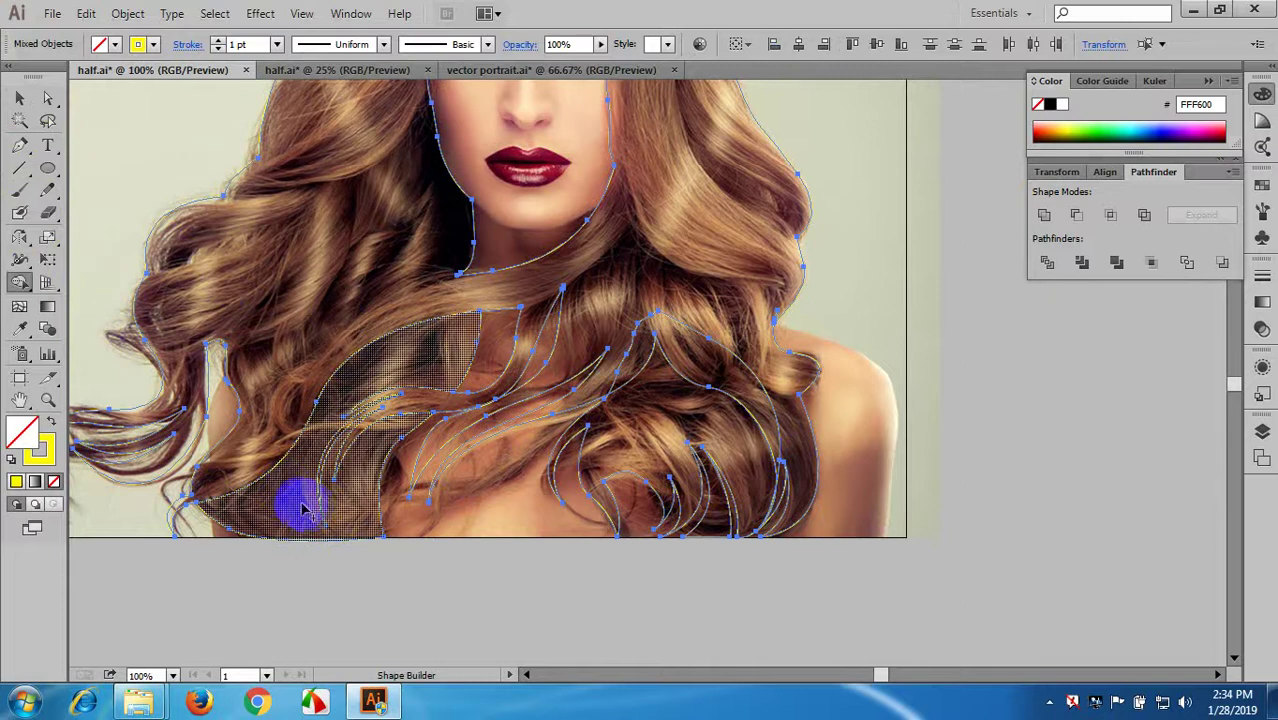
pyautogui.moveTo(305, 510)
pyautogui.mouseDown()
pyautogui.moveTo(281, 420)
pyautogui.moveTo(265, 448)
pyautogui.moveTo(277, 491)
pyautogui.mouseUp()
pyautogui.hotkey('ctrl', 'z')
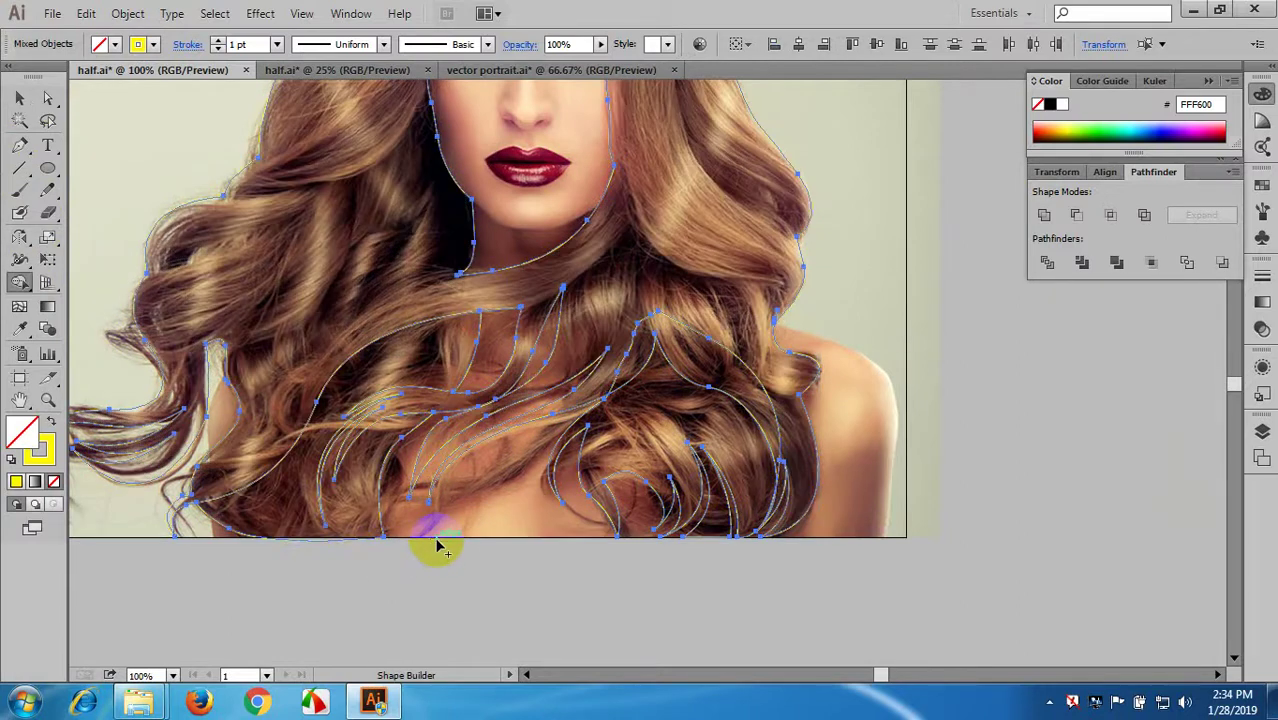
pyautogui.scroll(2, 362, 456)
pyautogui.moveTo(362, 456); pyautogui.dragTo(510, 459)
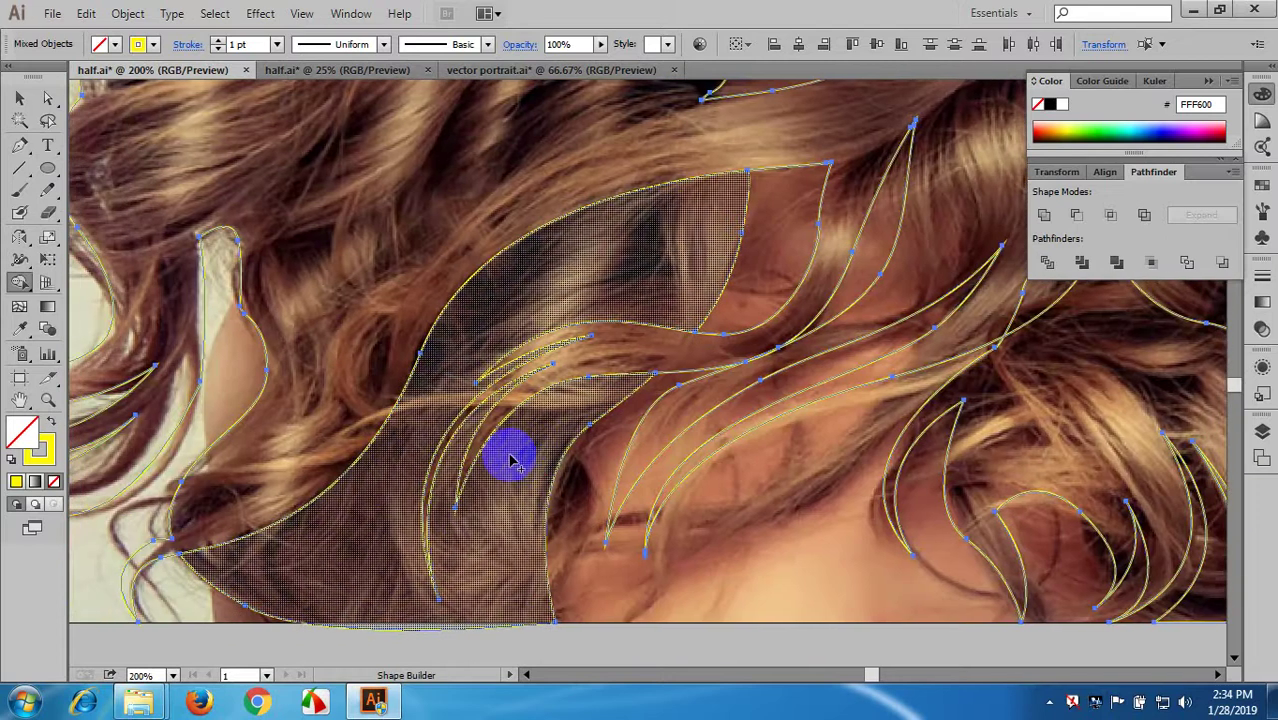
# - Merge the large chest curl beside the shoulder into the main hair shape with Shape Builder
pyautogui.scroll(-1, 510, 462)
pyautogui.scroll(-1, 510, 460)
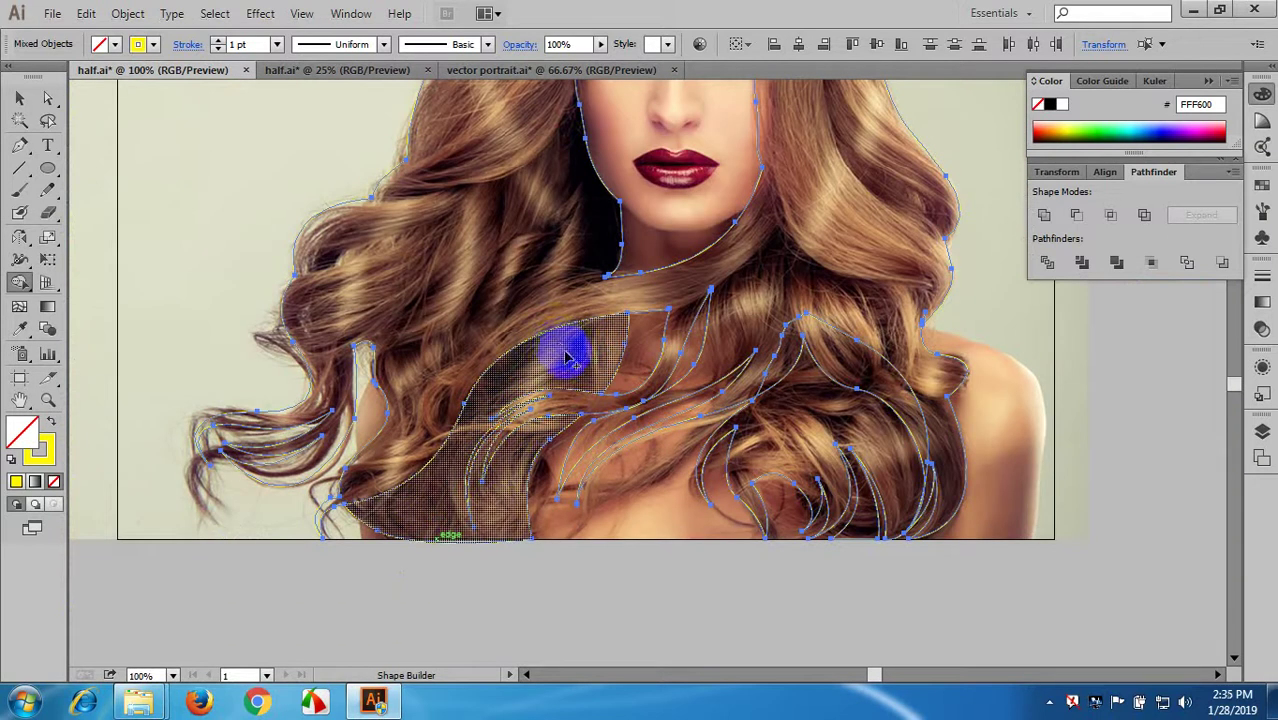
pyautogui.moveTo(678, 407); pyautogui.dragTo(533, 354)
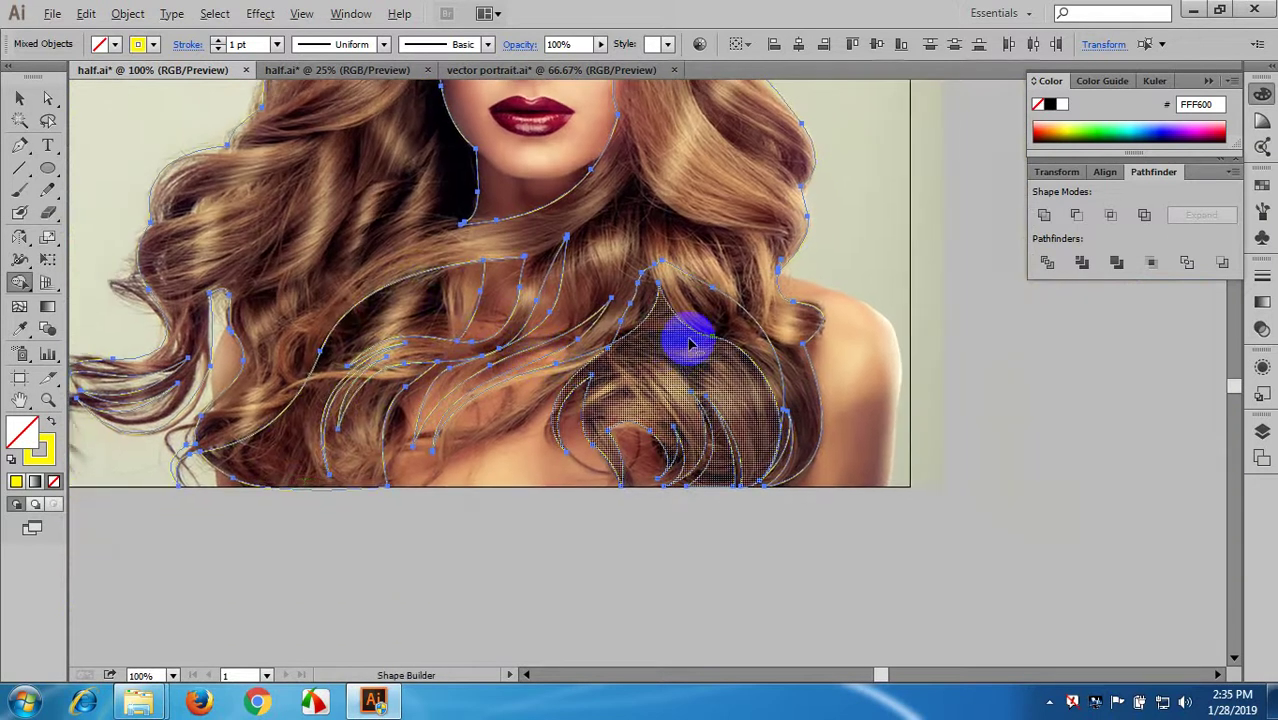
pyautogui.scroll(1, 690, 334)
pyautogui.moveTo(702, 252); pyautogui.dragTo(673, 357)
pyautogui.hotkey('ctrl', '0')
# - Move the separate chest strand outline out of the portrait to check it, and undo the move
pyautogui.click(18, 100)
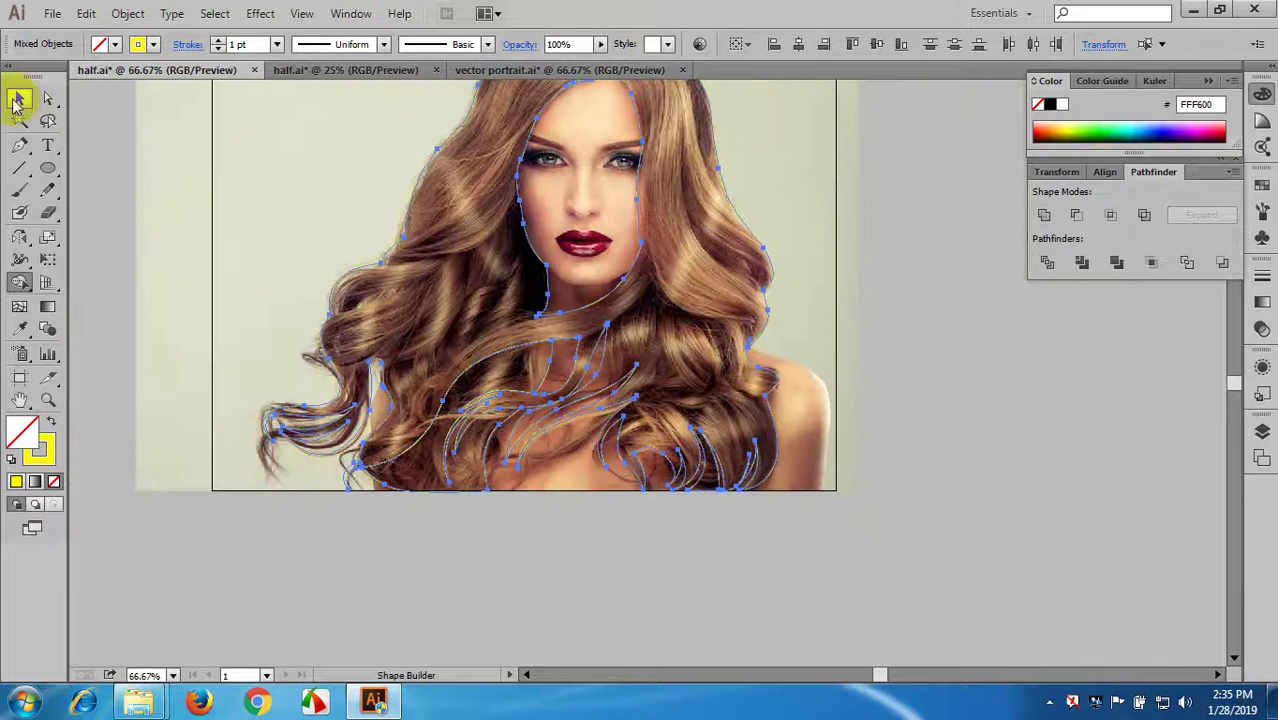
pyautogui.click(294, 208)
pyautogui.click(442, 398)
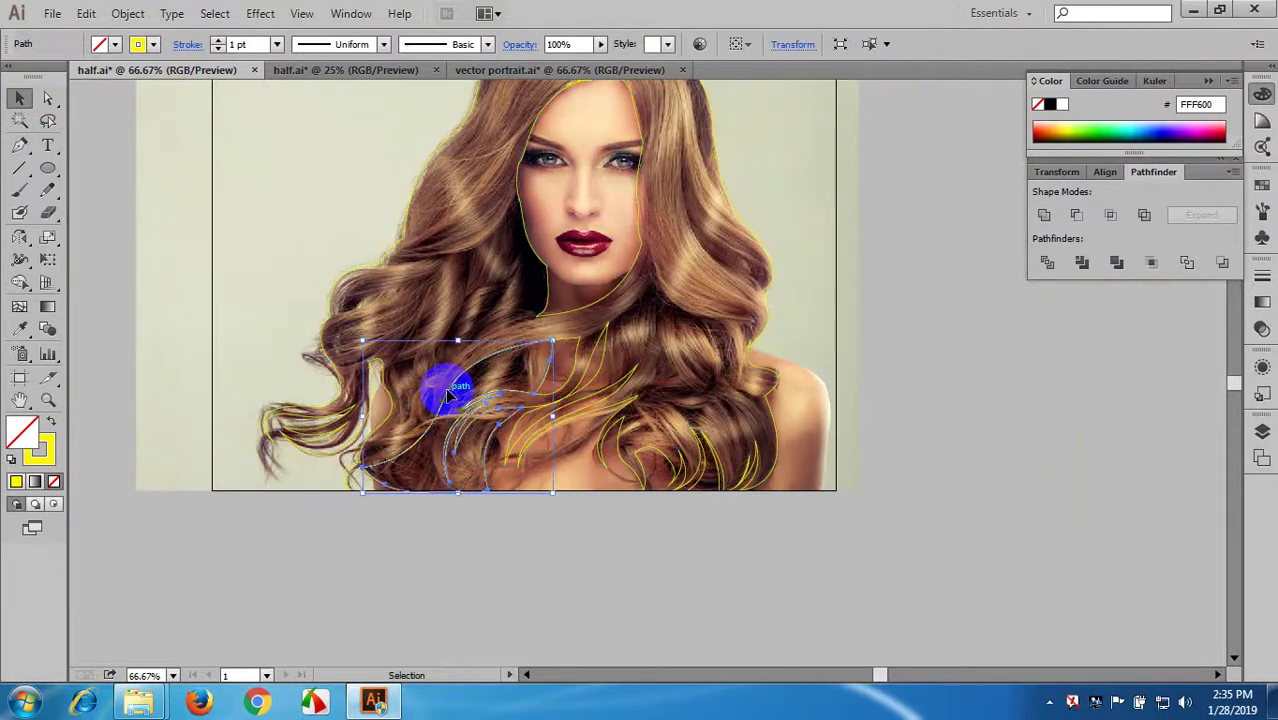
pyautogui.moveTo(455, 395); pyautogui.dragTo(812, 372)
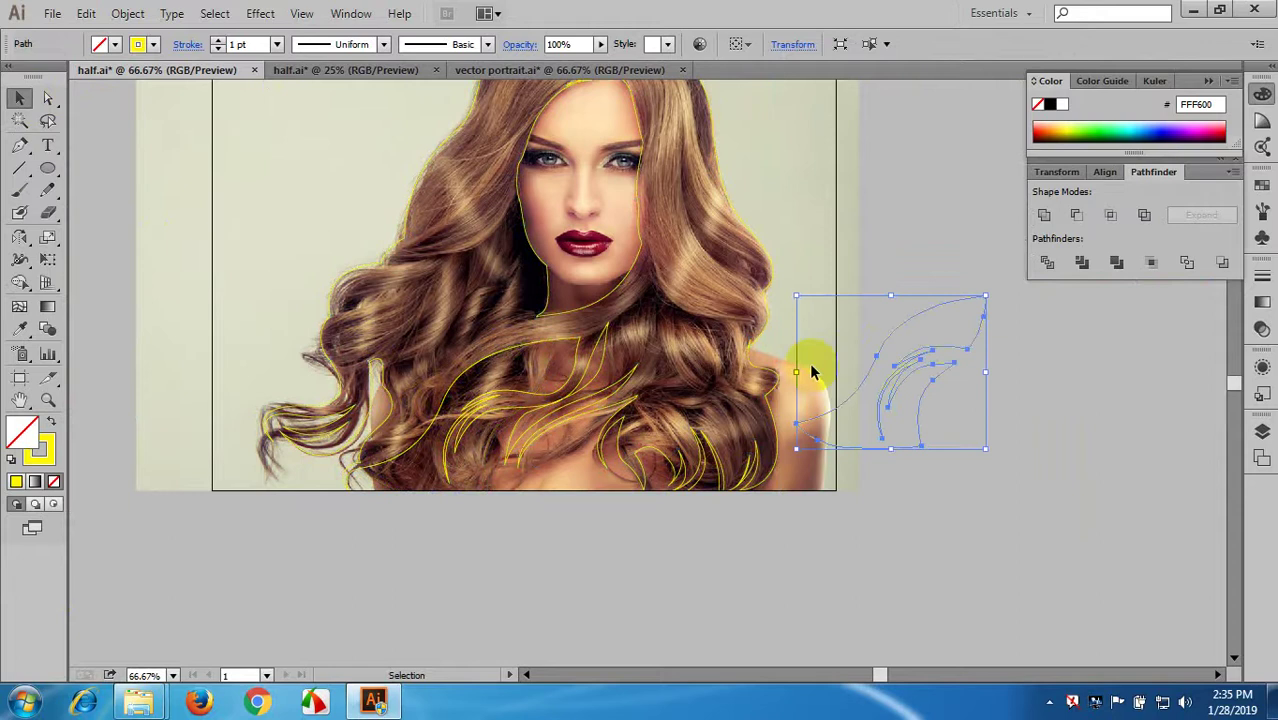
pyautogui.hotkey('ctrl', 'z')
# - Examine the merged main hair outline around the chest curl, the remaining chest strand and the face
pyautogui.click(690, 391)
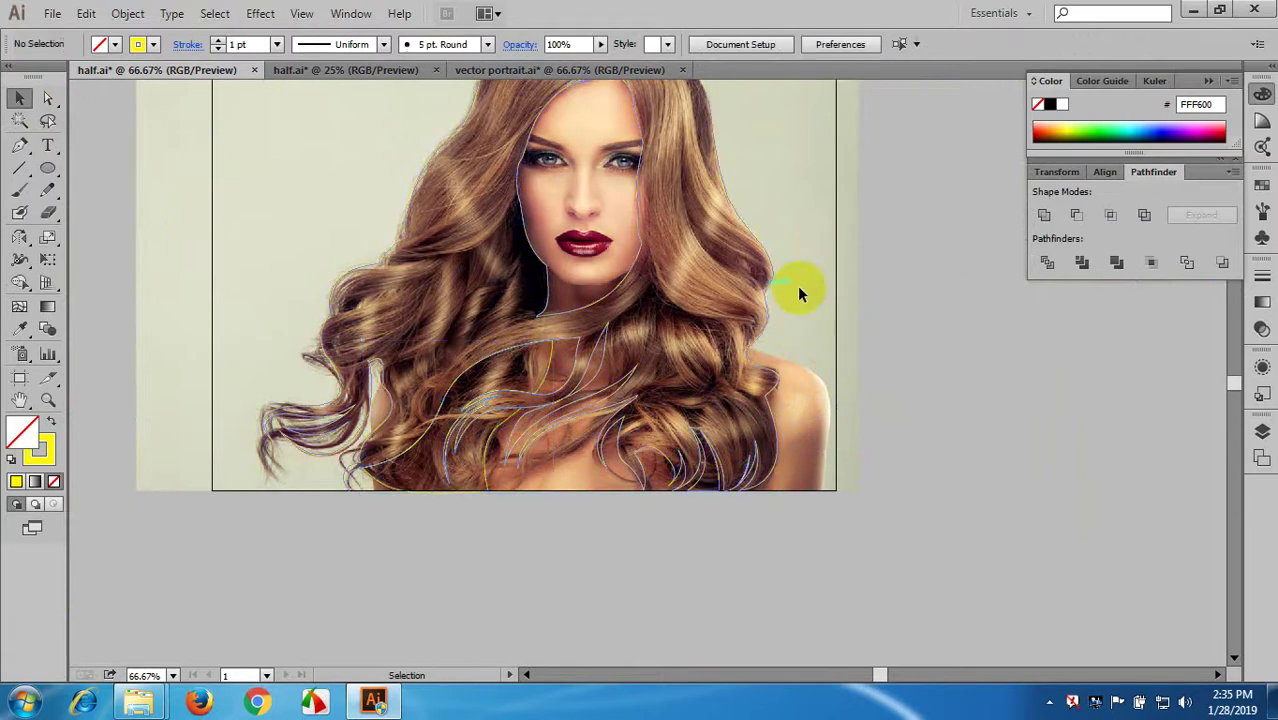
pyautogui.scroll(1, 505, 362)
pyautogui.keyDown('ctrl'); pyautogui.click(508, 368); pyautogui.keyUp('ctrl')
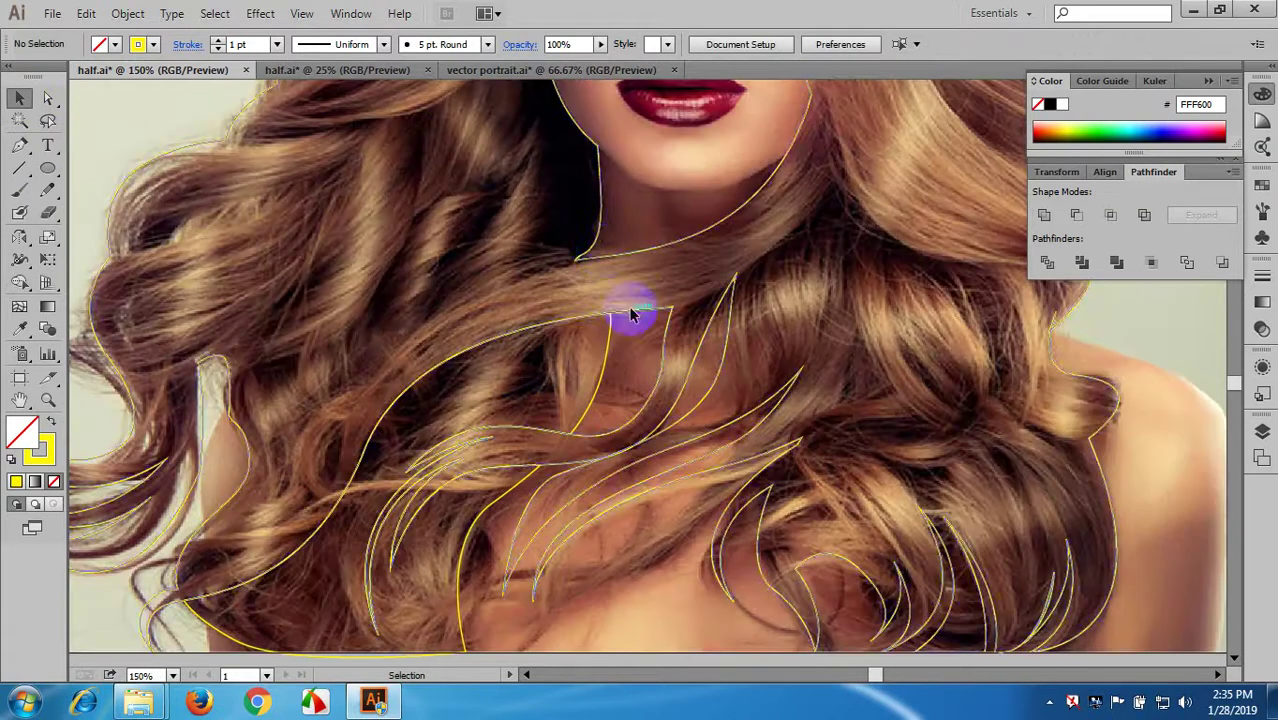
pyautogui.click(603, 257)
pyautogui.keyDown('ctrl'); pyautogui.keyDown('alt'); pyautogui.click(600, 256); pyautogui.keyUp('alt'); pyautogui.keyUp('ctrl')
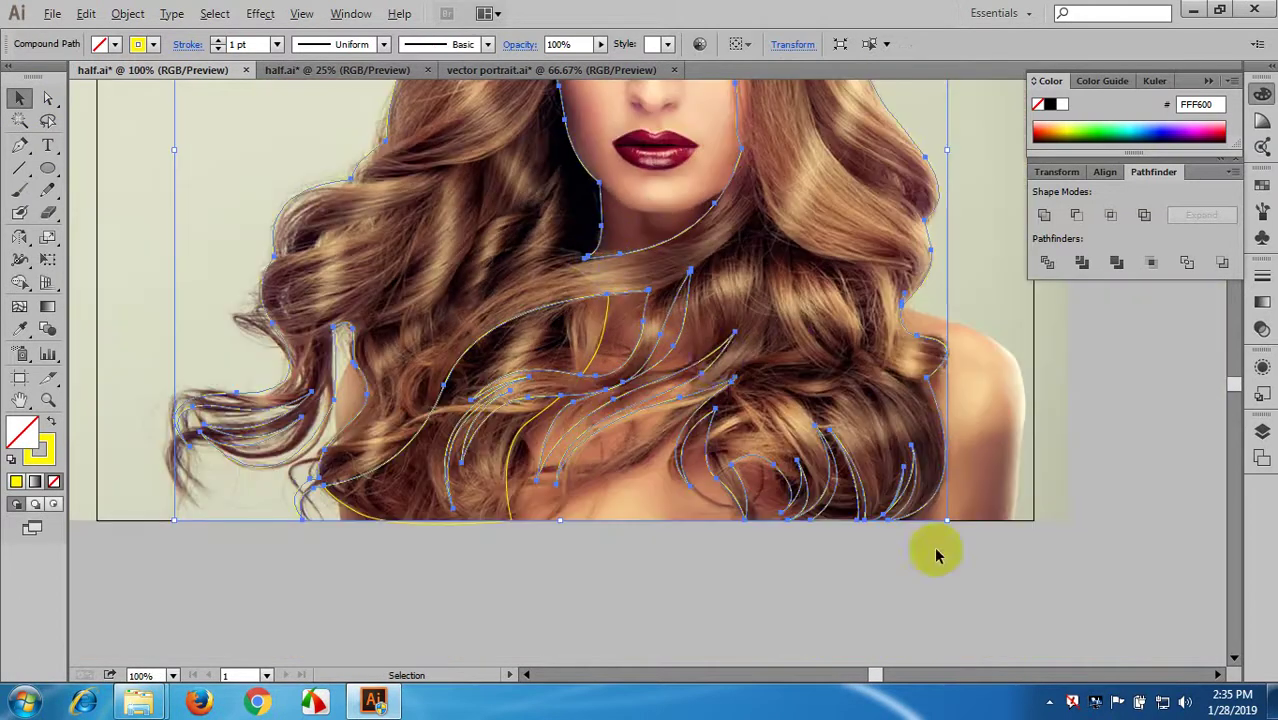
pyautogui.click(810, 588)
pyautogui.moveTo(799, 579); pyautogui.dragTo(769, 610)
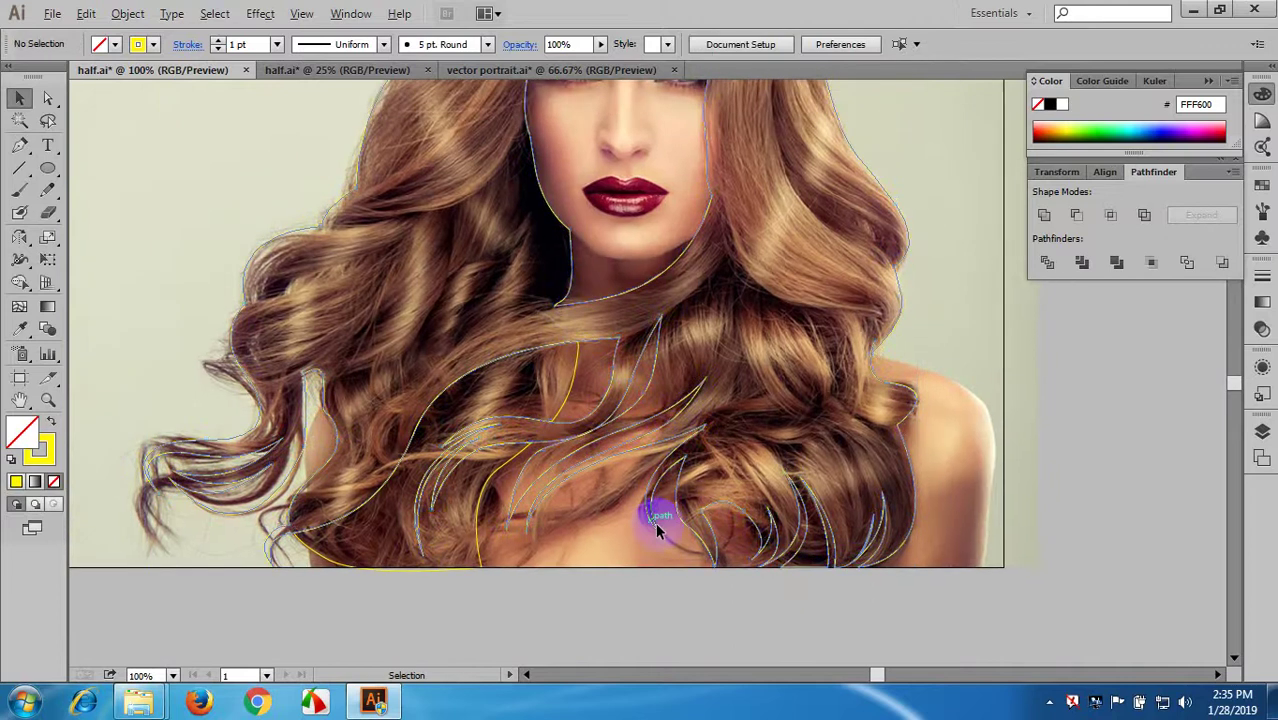
pyautogui.scroll(2, 546, 495)
pyautogui.moveTo(608, 482); pyautogui.dragTo(678, 418)
pyautogui.scroll(-2, 596, 524)
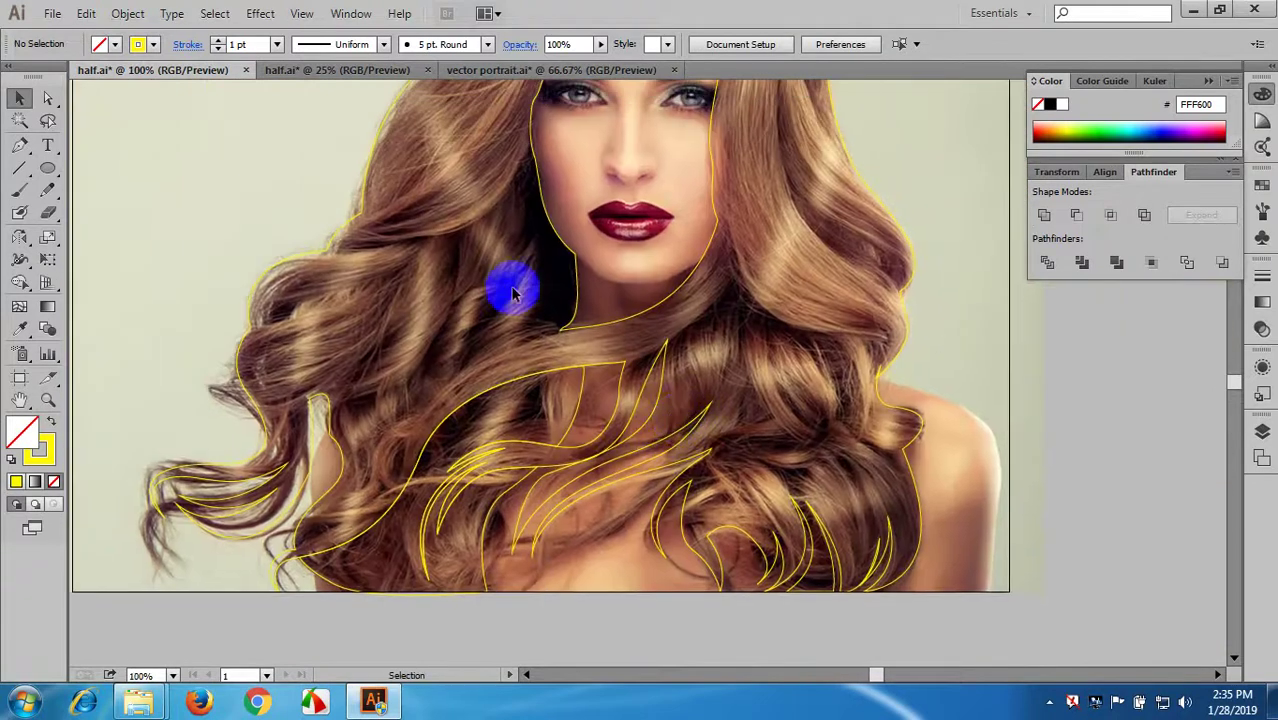
pyautogui.scroll(3, 515, 291)
pyautogui.moveTo(730, 233); pyautogui.dragTo(614, 290)
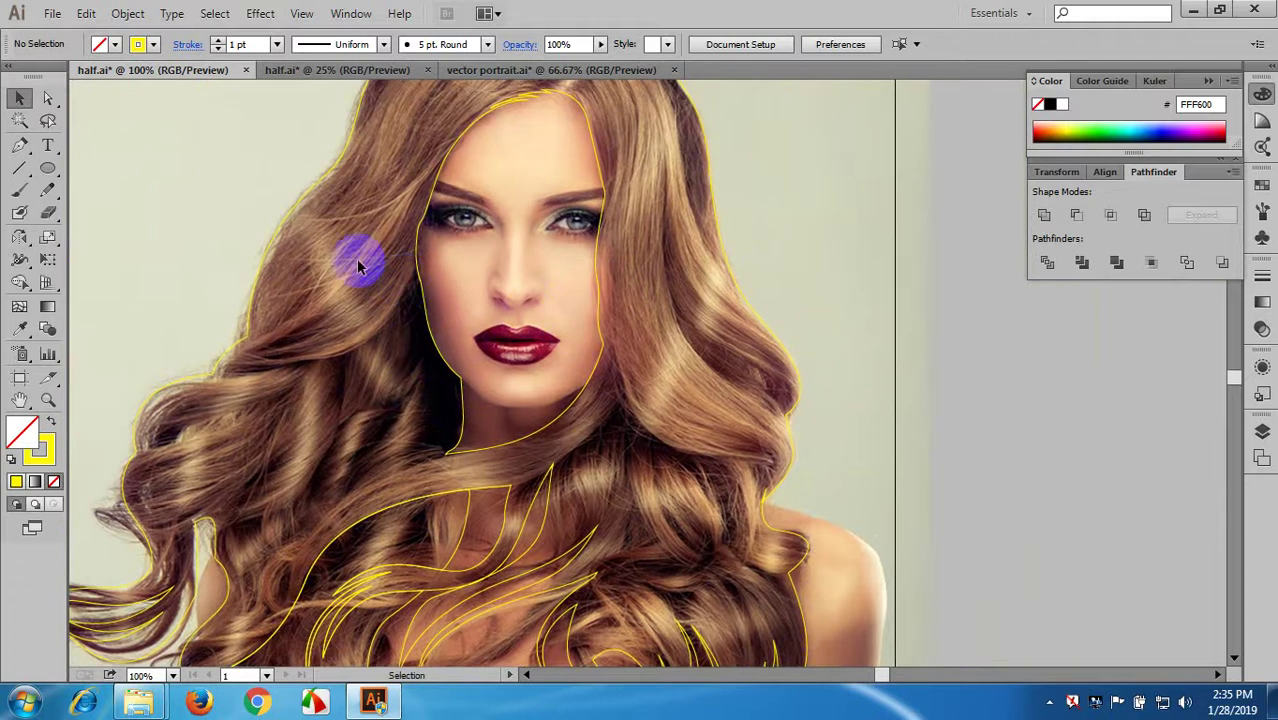
# - Start a new Pen path at the hair parting, curving down to the outer eyebrow and back up to a point beside the hairline
pyautogui.scroll(2, 540, 170)
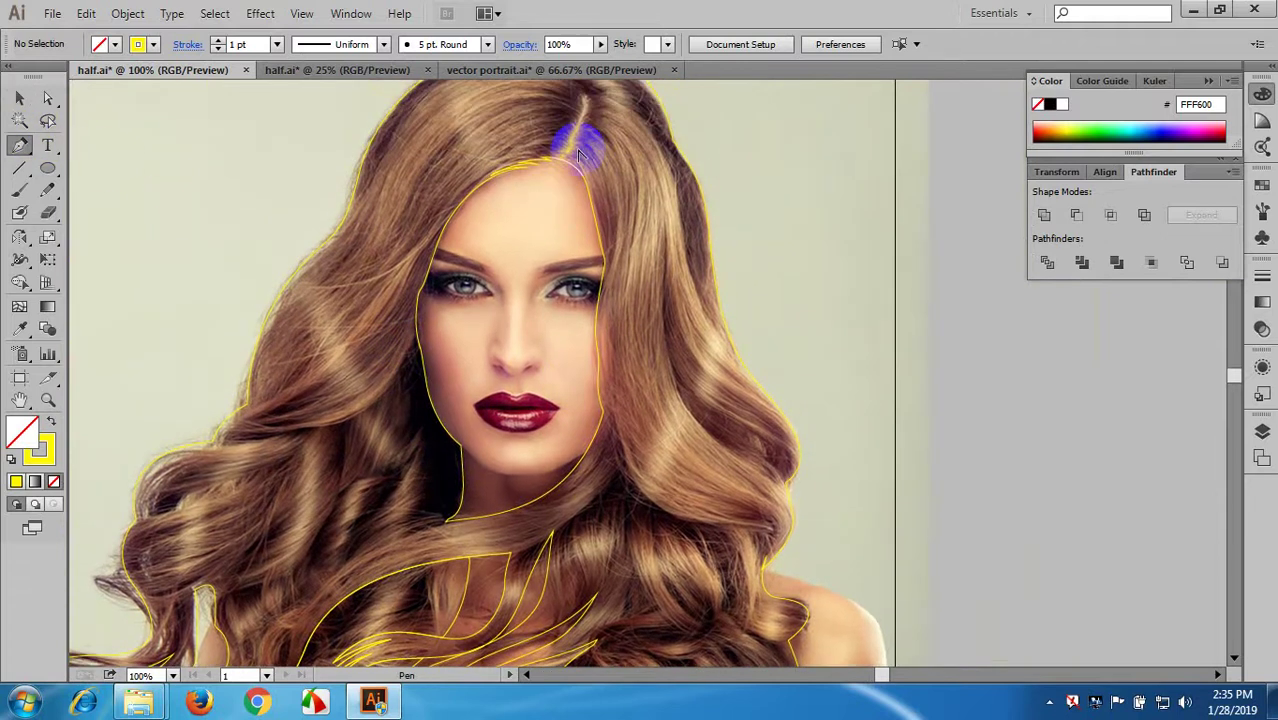
pyautogui.scroll(2, 577, 152)
pyautogui.click(554, 152)
pyautogui.moveTo(630, 308); pyautogui.dragTo(632, 348)
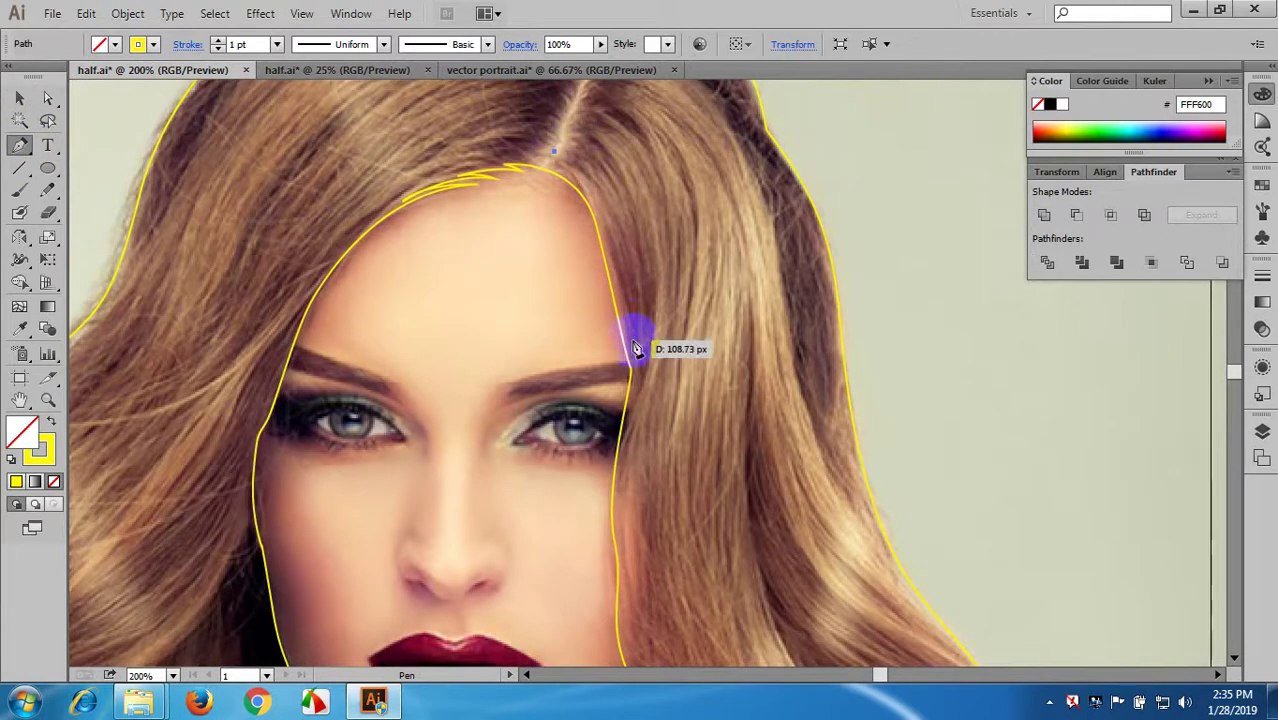
pyautogui.moveTo(624, 500); pyautogui.dragTo(624, 496)
pyautogui.click(632, 352)
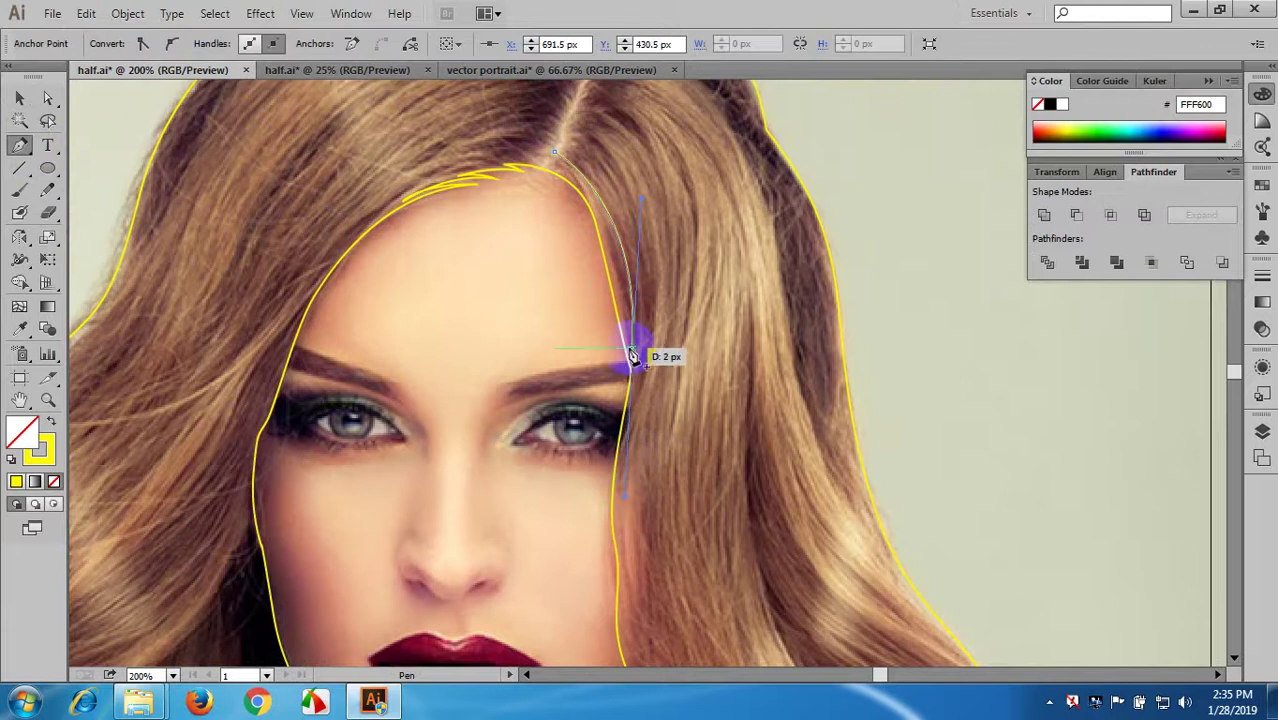
pyautogui.moveTo(636, 356); pyautogui.dragTo(623, 236)
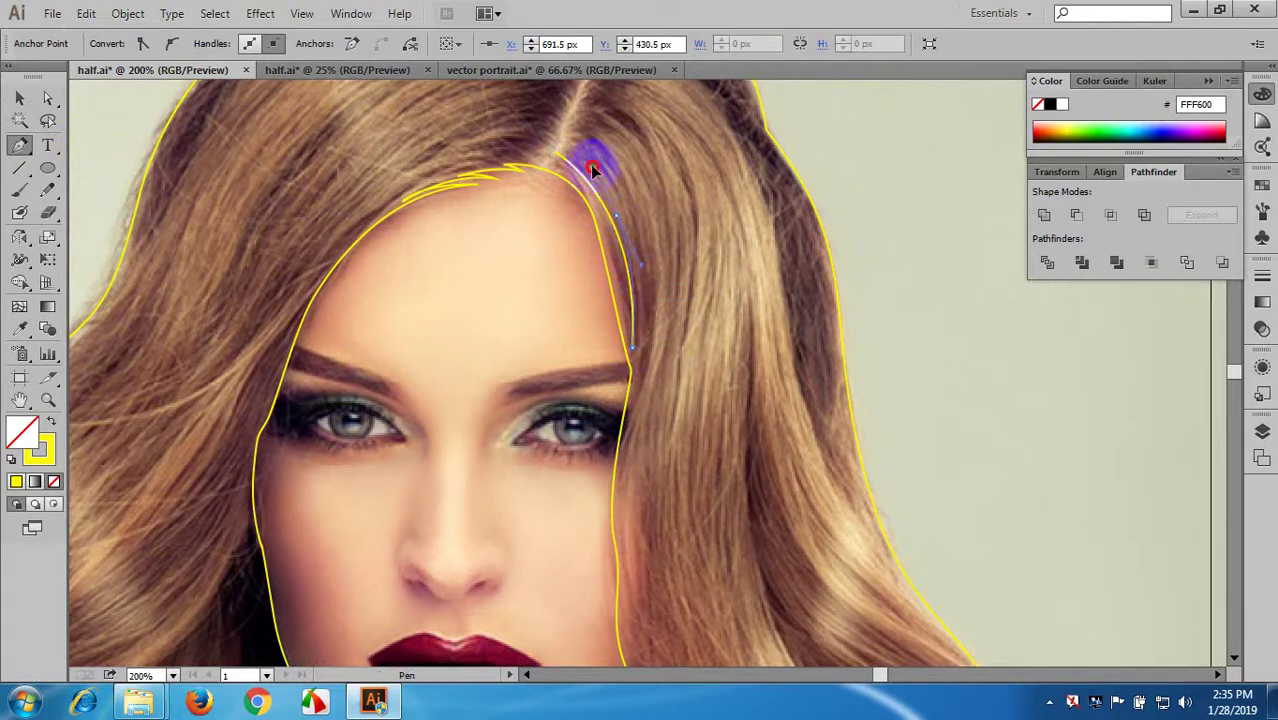
pyautogui.moveTo(591, 156); pyautogui.dragTo(592, 155)
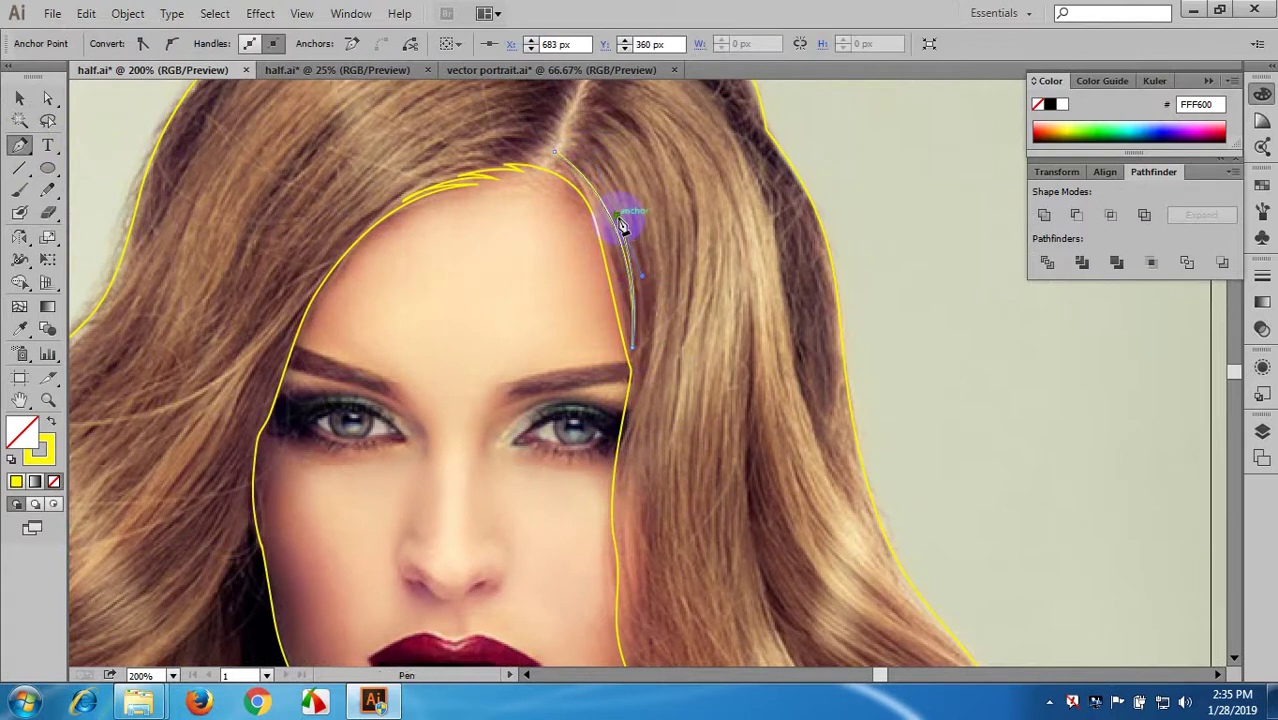
# - Carry the path down to the temple beside the eye, and back up in a long curve to the hair parting
pyautogui.moveTo(620, 224); pyautogui.dragTo(634, 405)
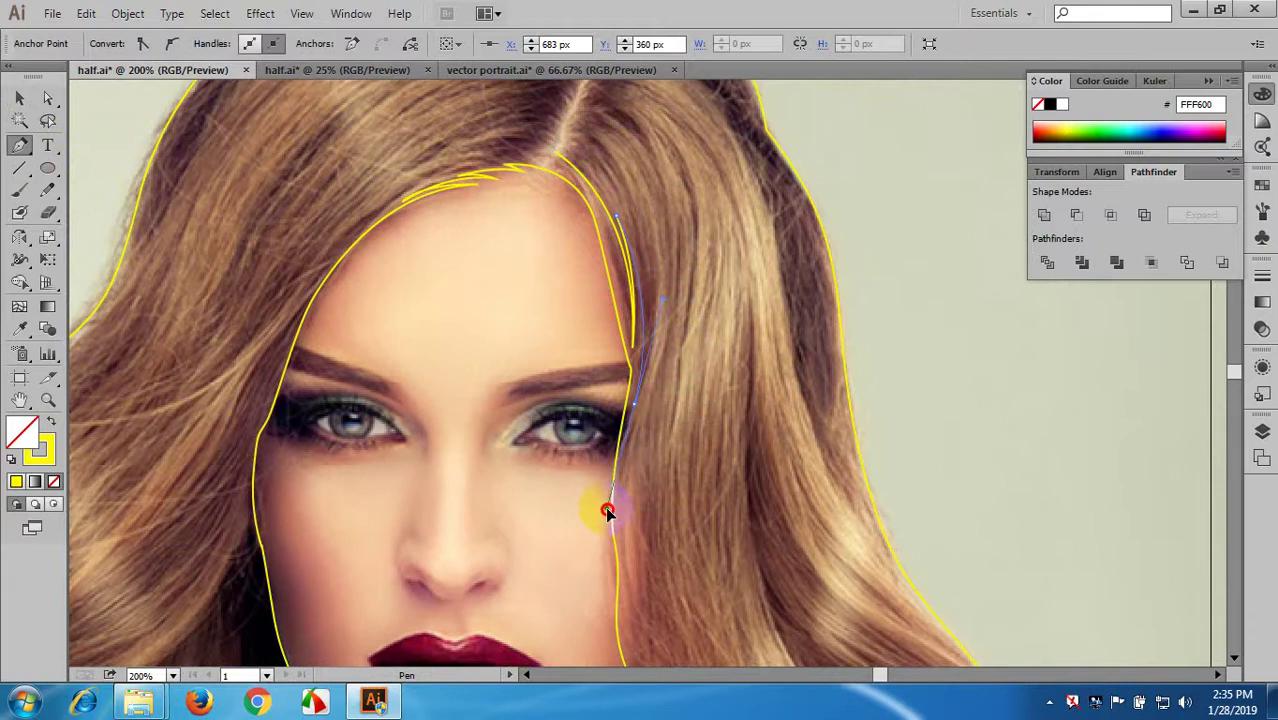
pyautogui.moveTo(607, 510); pyautogui.dragTo(608, 511)
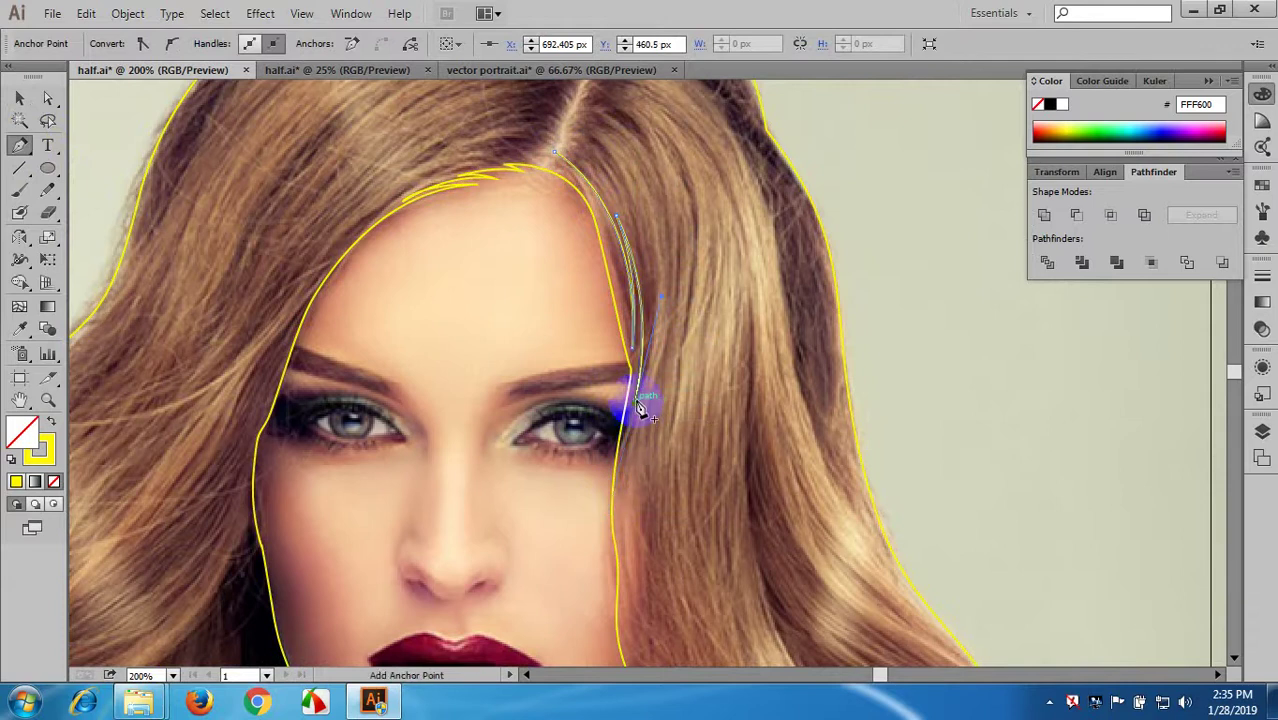
pyautogui.moveTo(641, 408); pyautogui.dragTo(540, 131)
pyautogui.hotkey('ctrl', 'z')
pyautogui.scroll(-8, 638, 410)
pyautogui.press('space')
pyautogui.moveTo(673, 387); pyautogui.dragTo(688, 146)
pyautogui.scroll(-1, 642, 319)
pyautogui.press('space')
pyautogui.moveTo(645, 303); pyautogui.dragTo(647, 147)
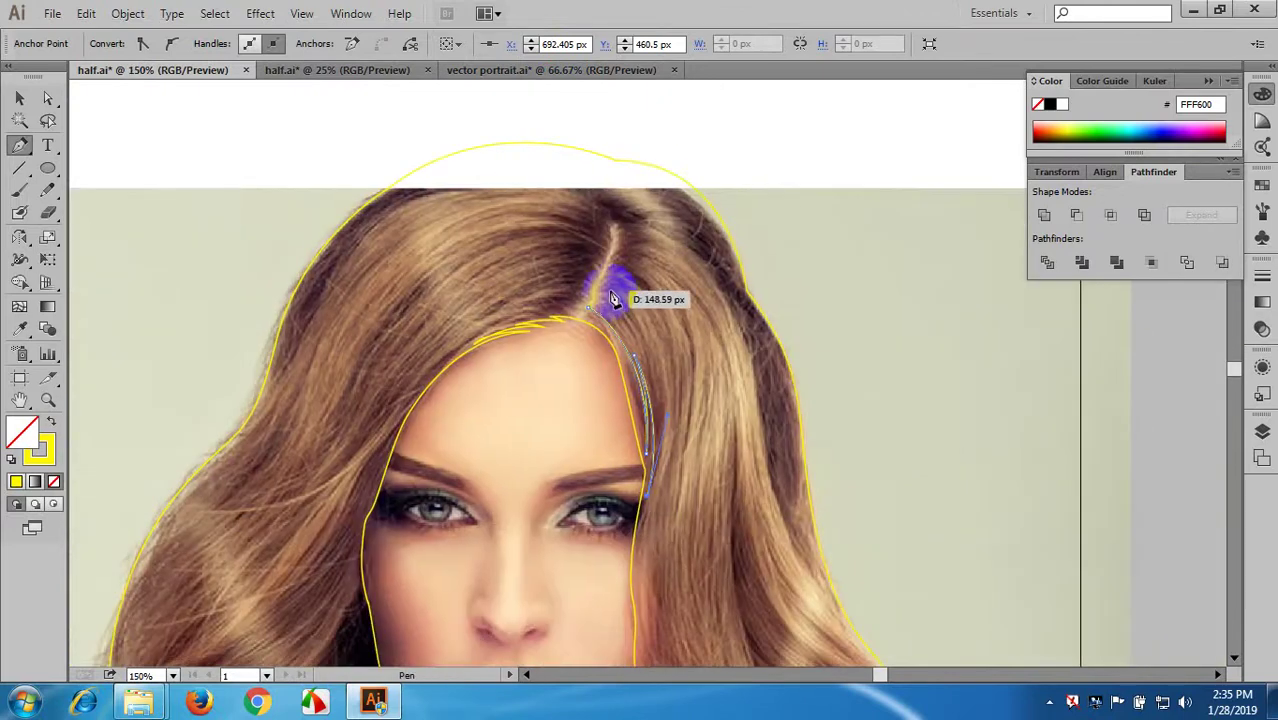
pyautogui.moveTo(607, 289); pyautogui.dragTo(607, 289)
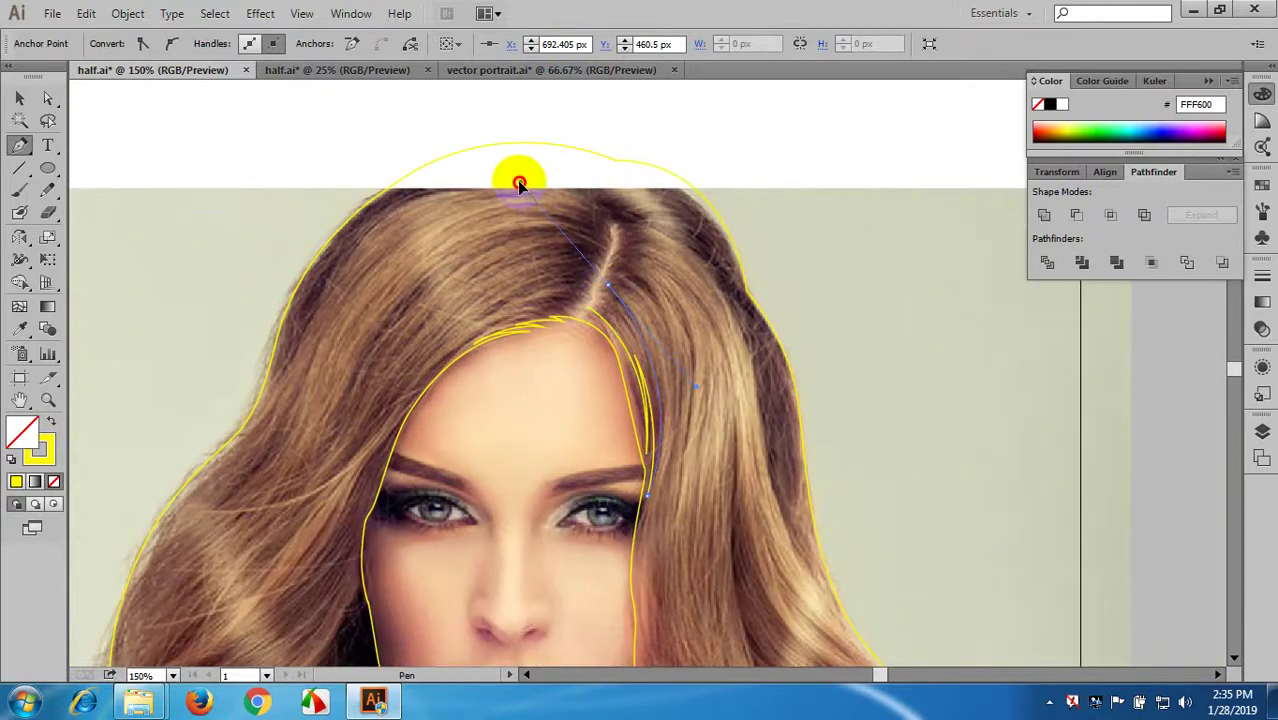
# - Trace narrow pointed strands down from the parting, up to its edge again, and back down toward the hairline
pyautogui.scroll(3, 605, 330)
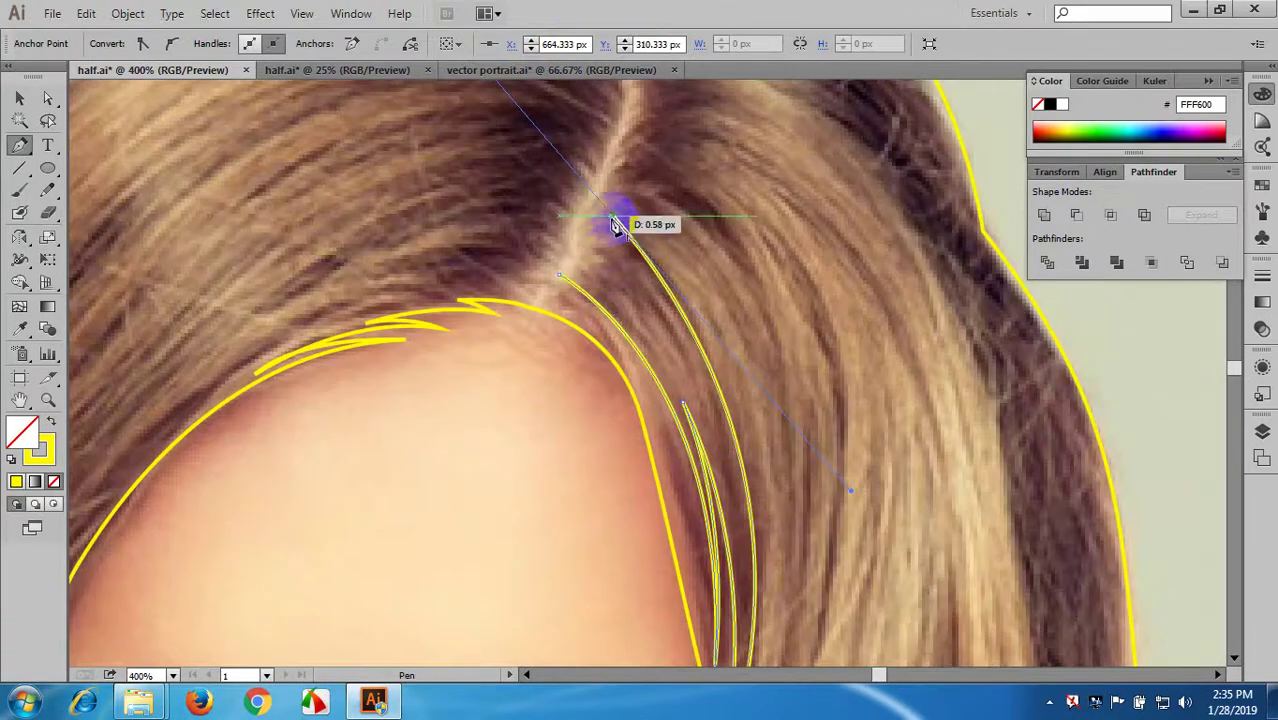
pyautogui.moveTo(728, 480)
pyautogui.mouseDown()
pyautogui.moveTo(738, 596)
pyautogui.moveTo(730, 485)
pyautogui.moveTo(614, 260)
pyautogui.moveTo(562, 188)
pyautogui.moveTo(509, 146)
pyautogui.mouseUp()
pyautogui.moveTo(591, 222); pyautogui.dragTo(666, 364)
pyautogui.click(683, 420)
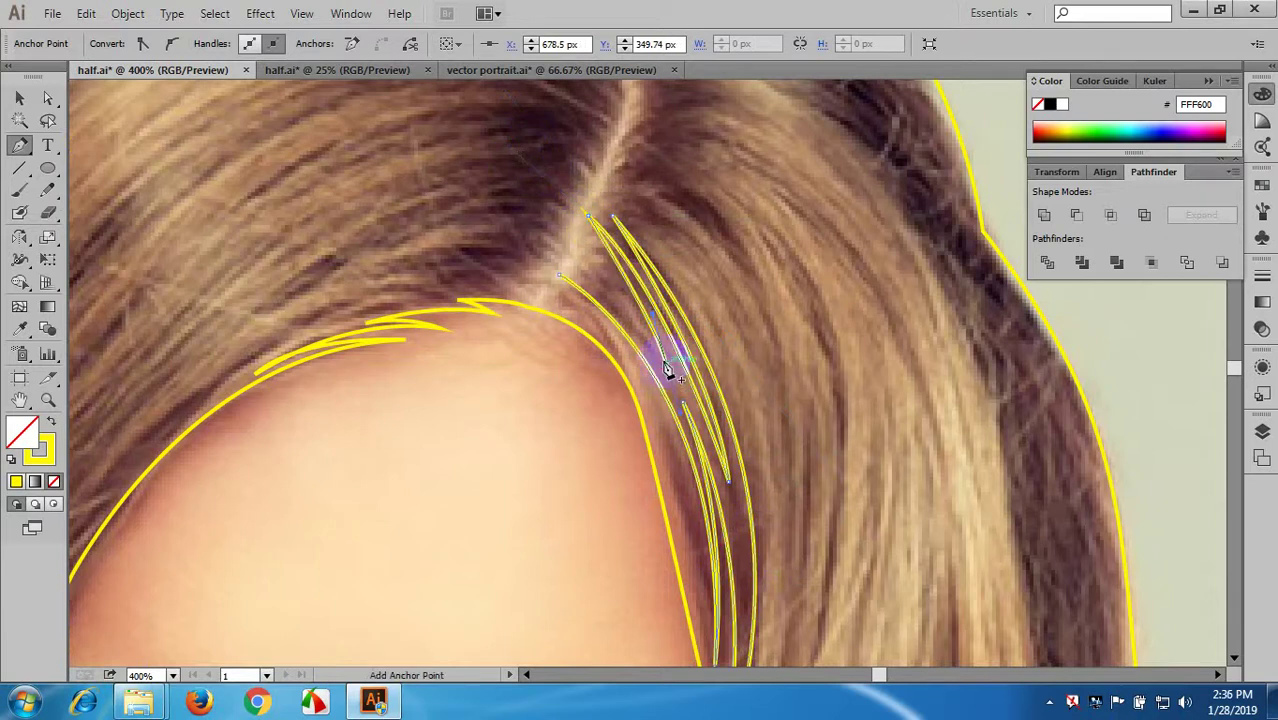
# - Close the strand path with a curved segment back to its starting point at the lower end of the parting
pyautogui.moveTo(563, 285); pyautogui.dragTo(546, 271)
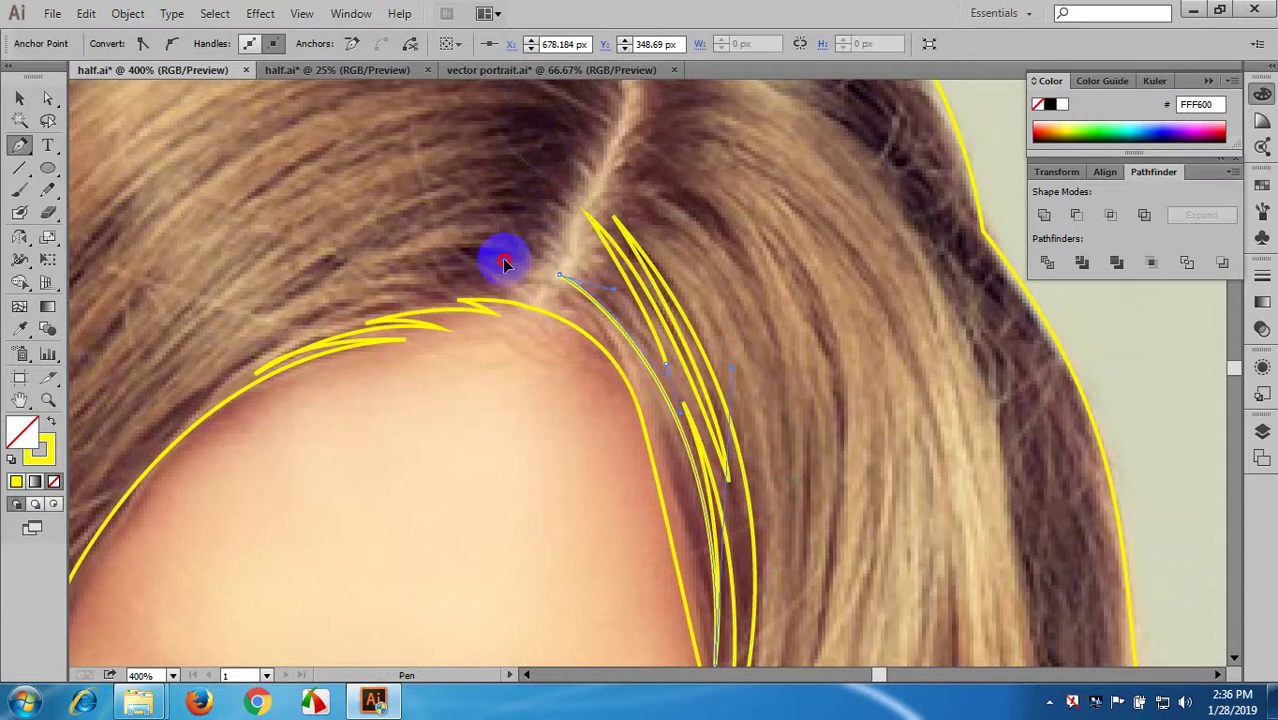
pyautogui.moveTo(679, 374); pyautogui.dragTo(523, 268)
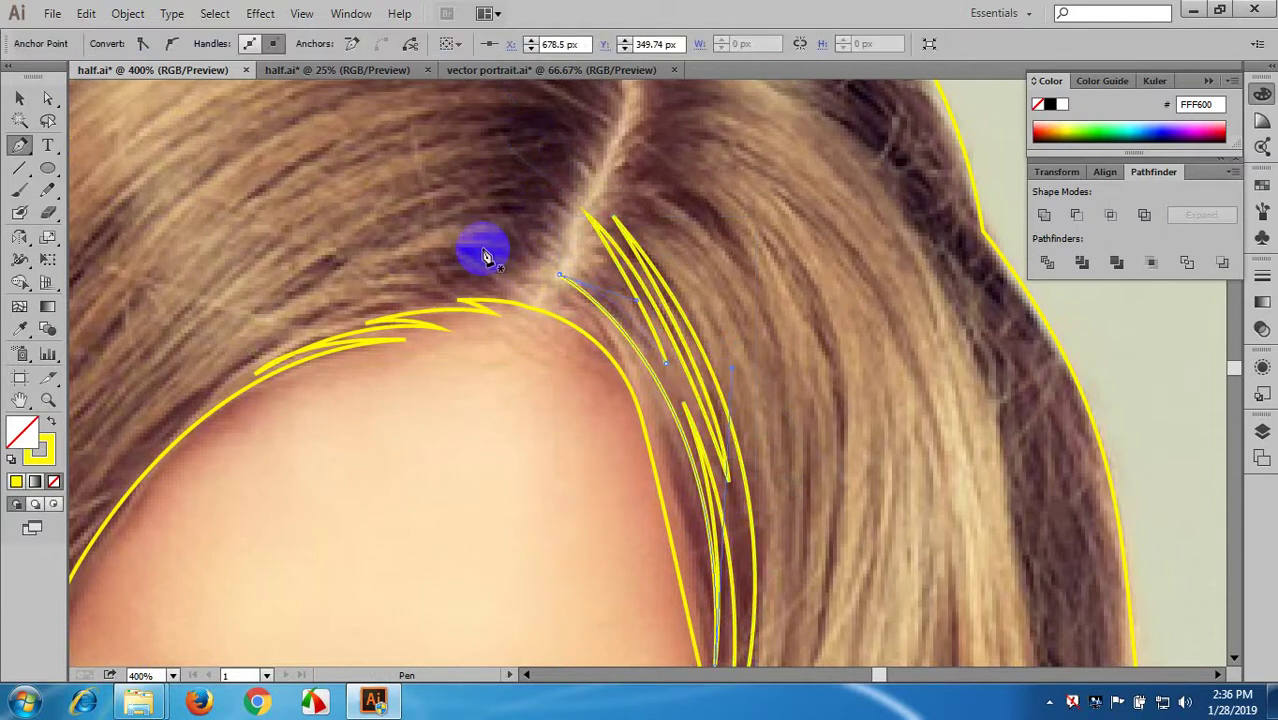
pyautogui.scroll(-3, 699, 286)
pyautogui.scroll(1, 740, 245)
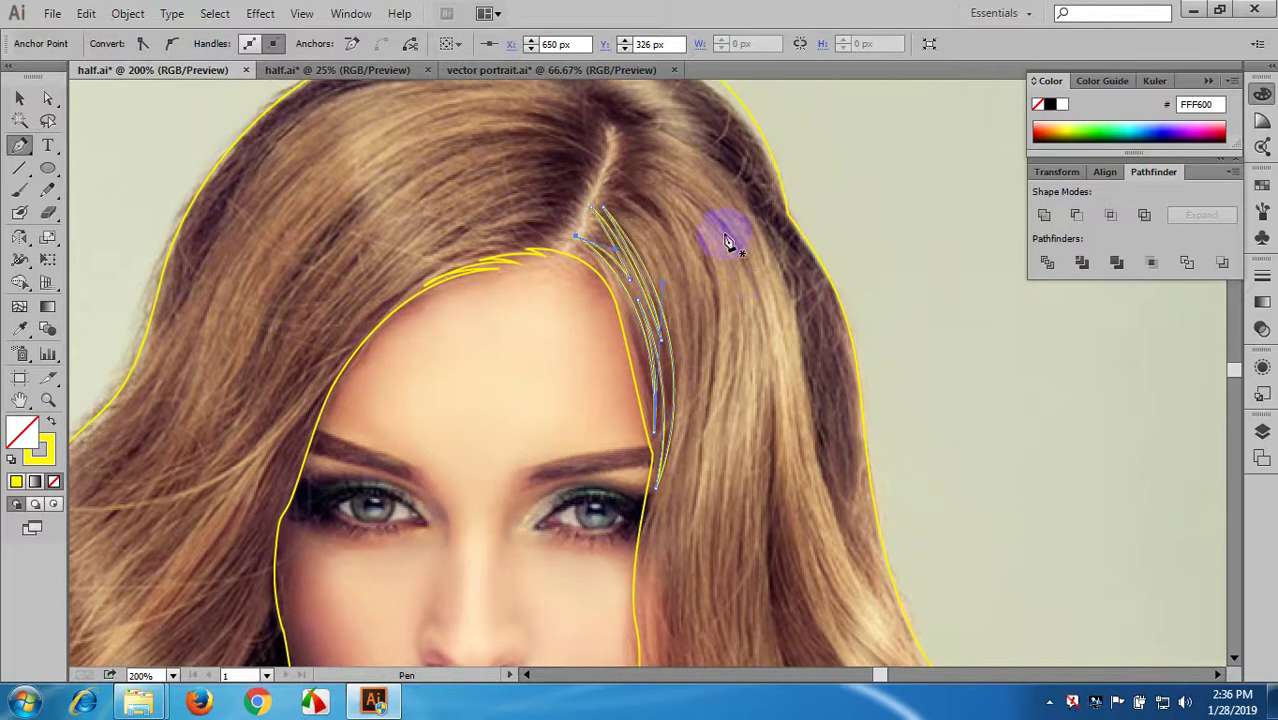
# - Examine the traced hair outlines and strands around the neck, chest and lower curls
pyautogui.scroll(-3, 764, 342)
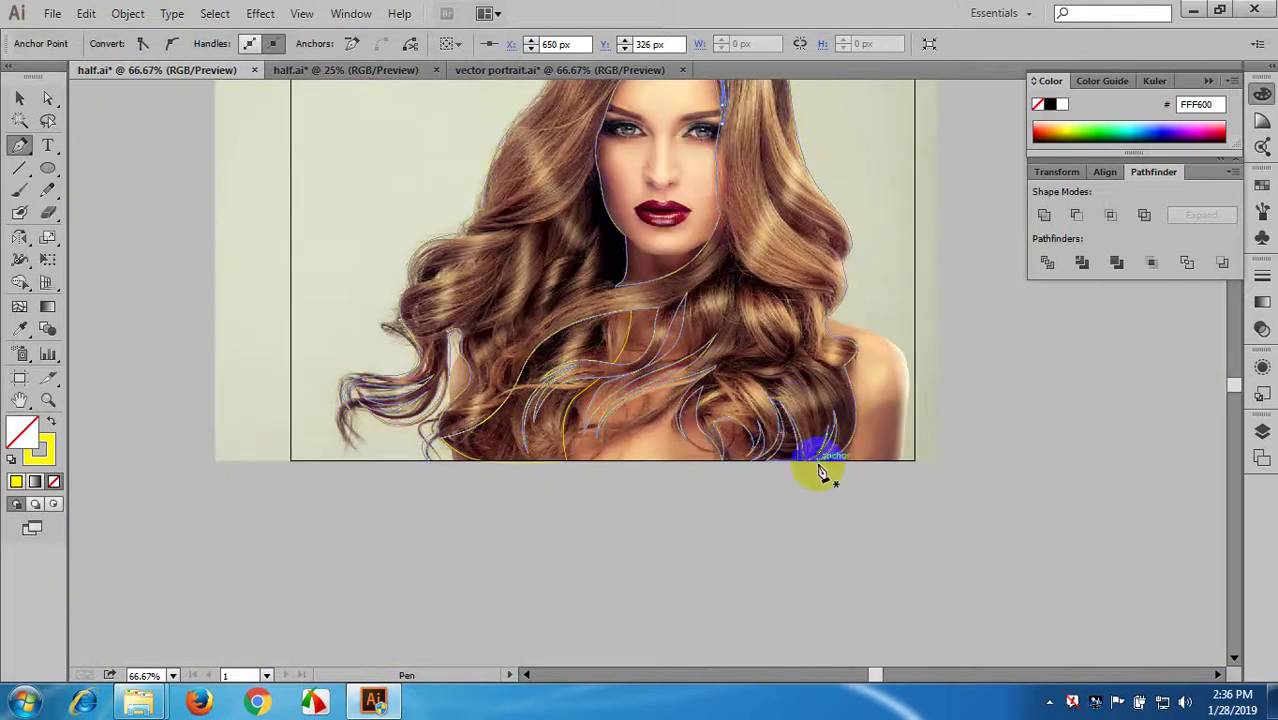
pyautogui.scroll(1, 678, 458)
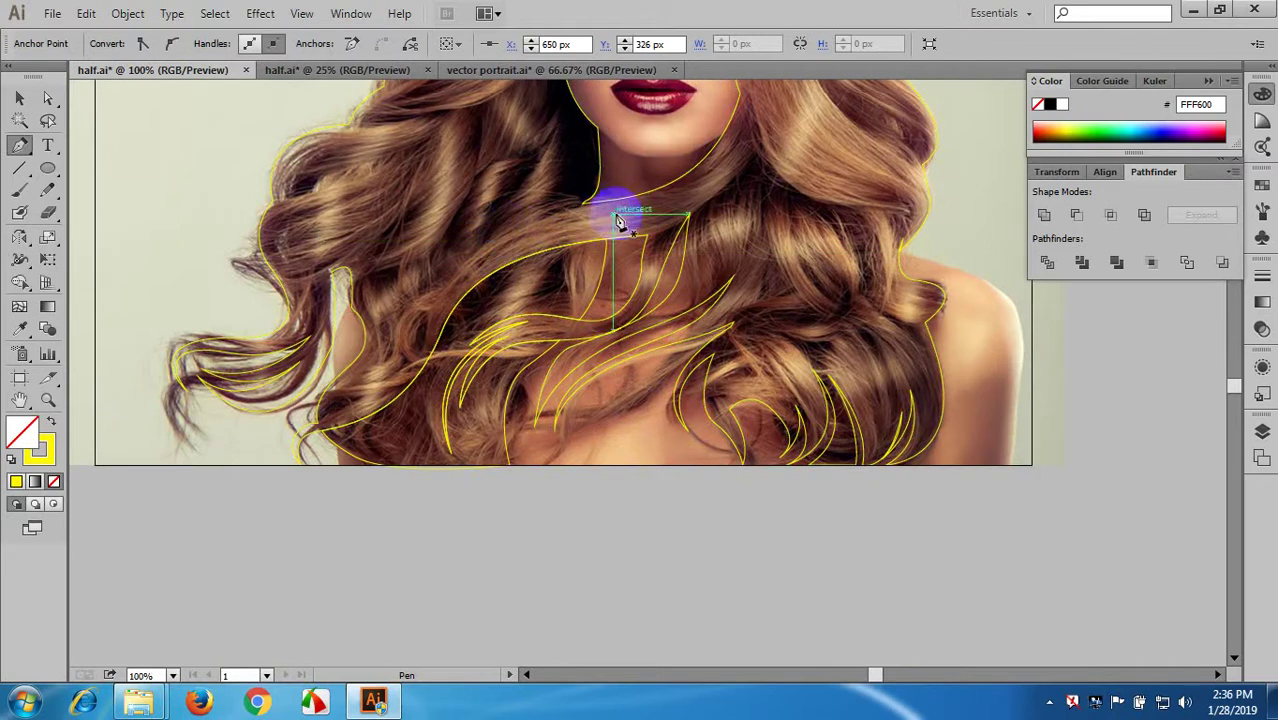
pyautogui.scroll(1, 699, 201)
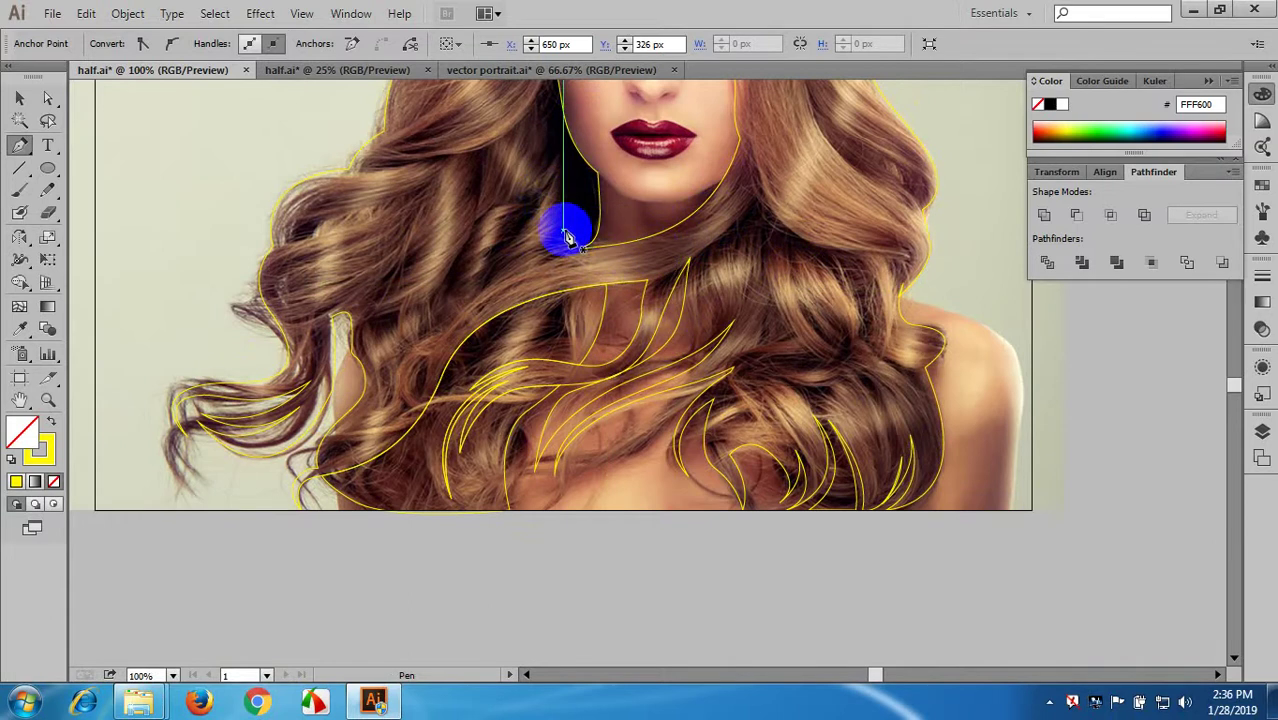
pyautogui.click(463, 322)
pyautogui.click(463, 322)
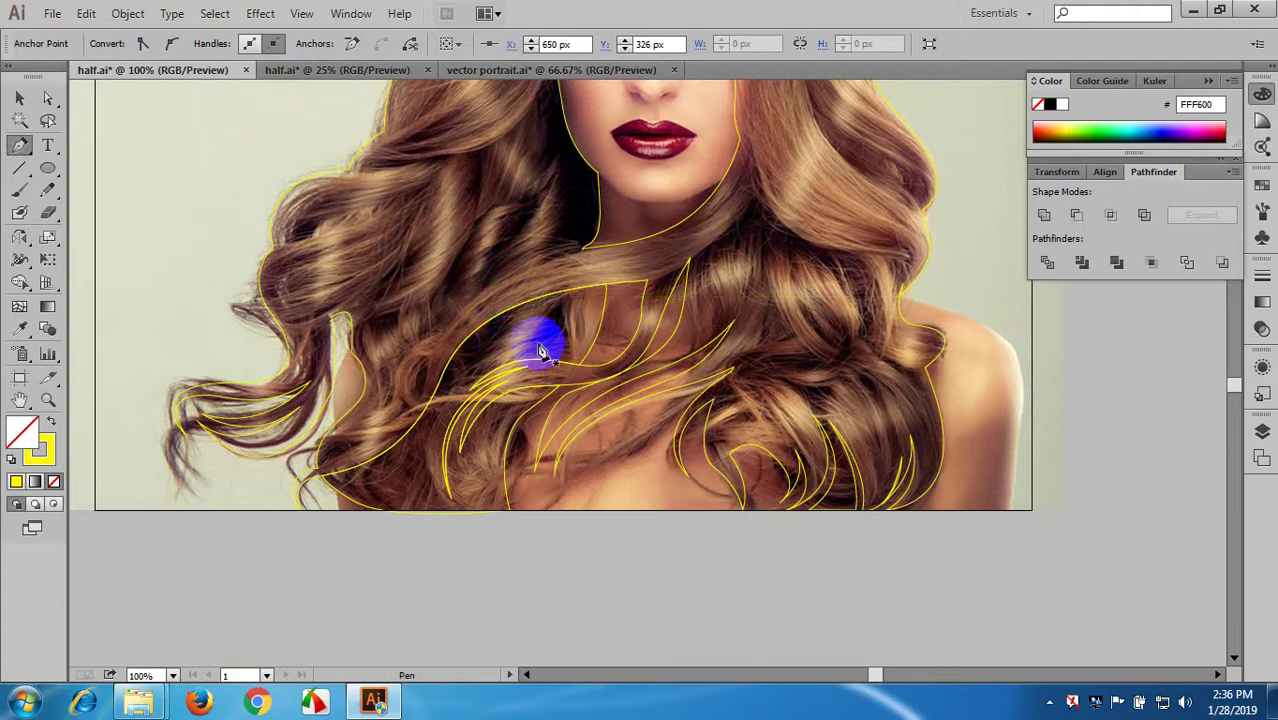
pyautogui.click(676, 266)
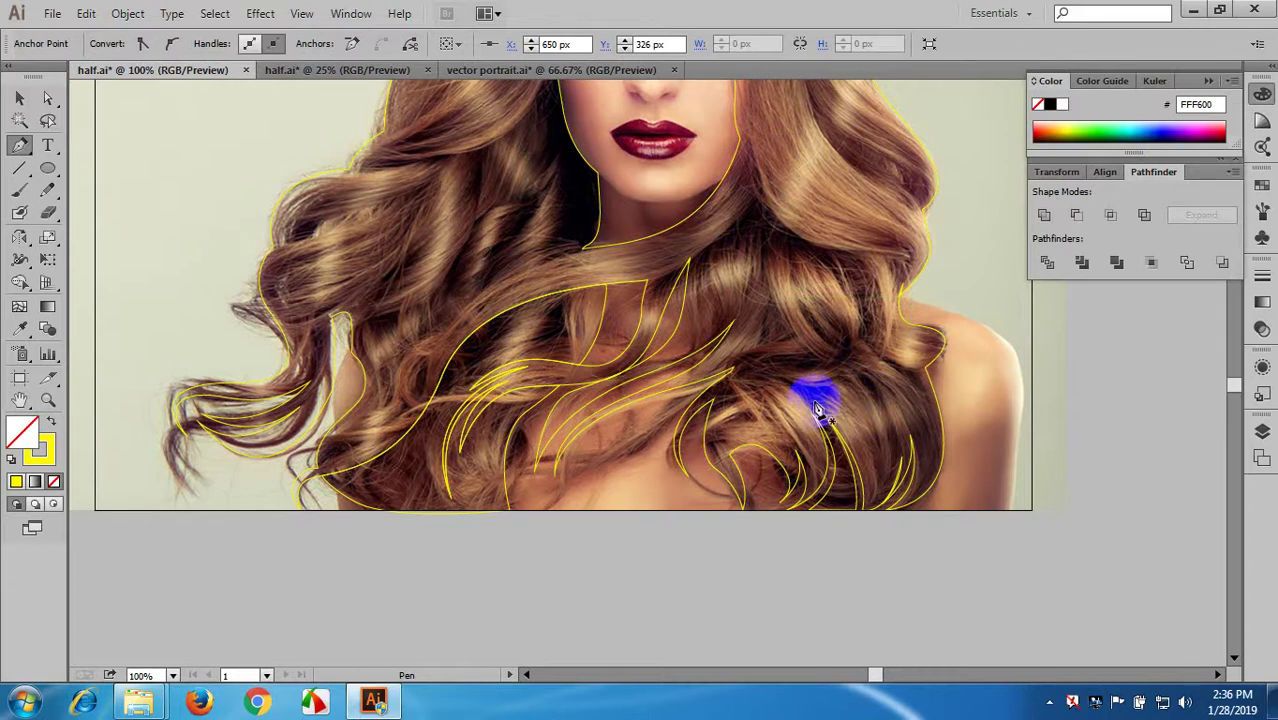
pyautogui.scroll(1, 700, 305)
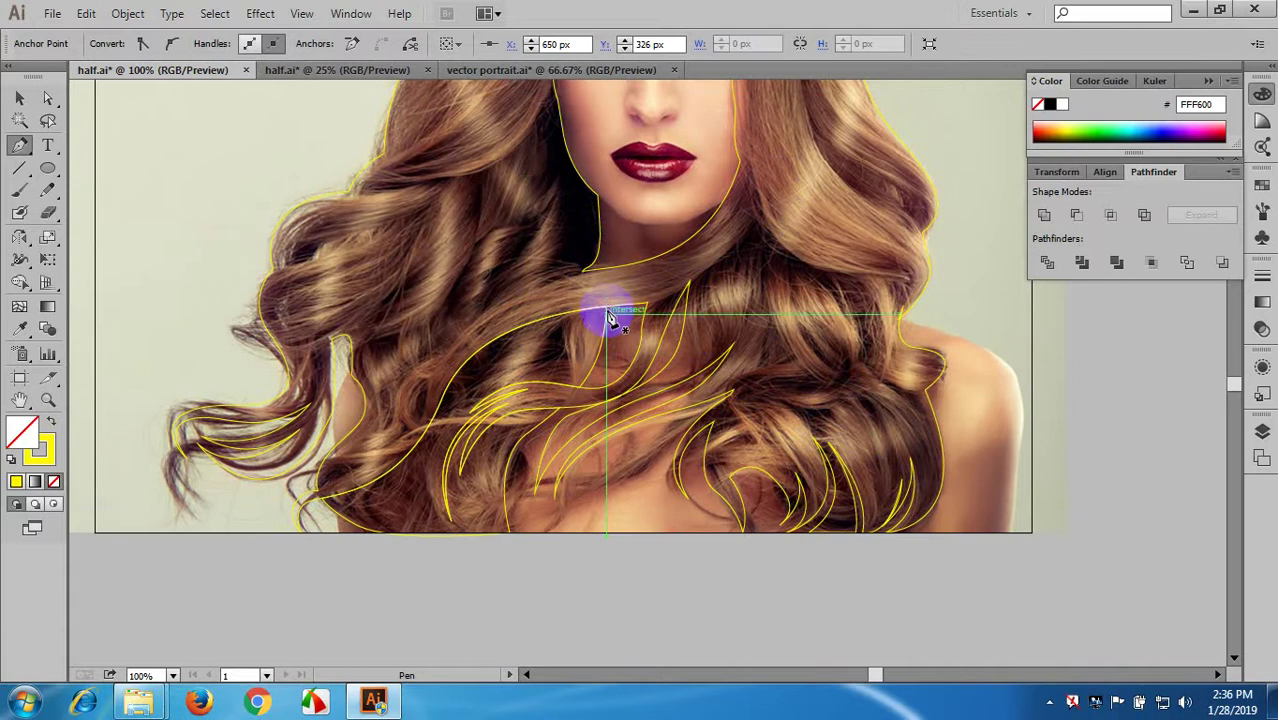
pyautogui.scroll(1, 650, 335)
pyautogui.click(689, 313)
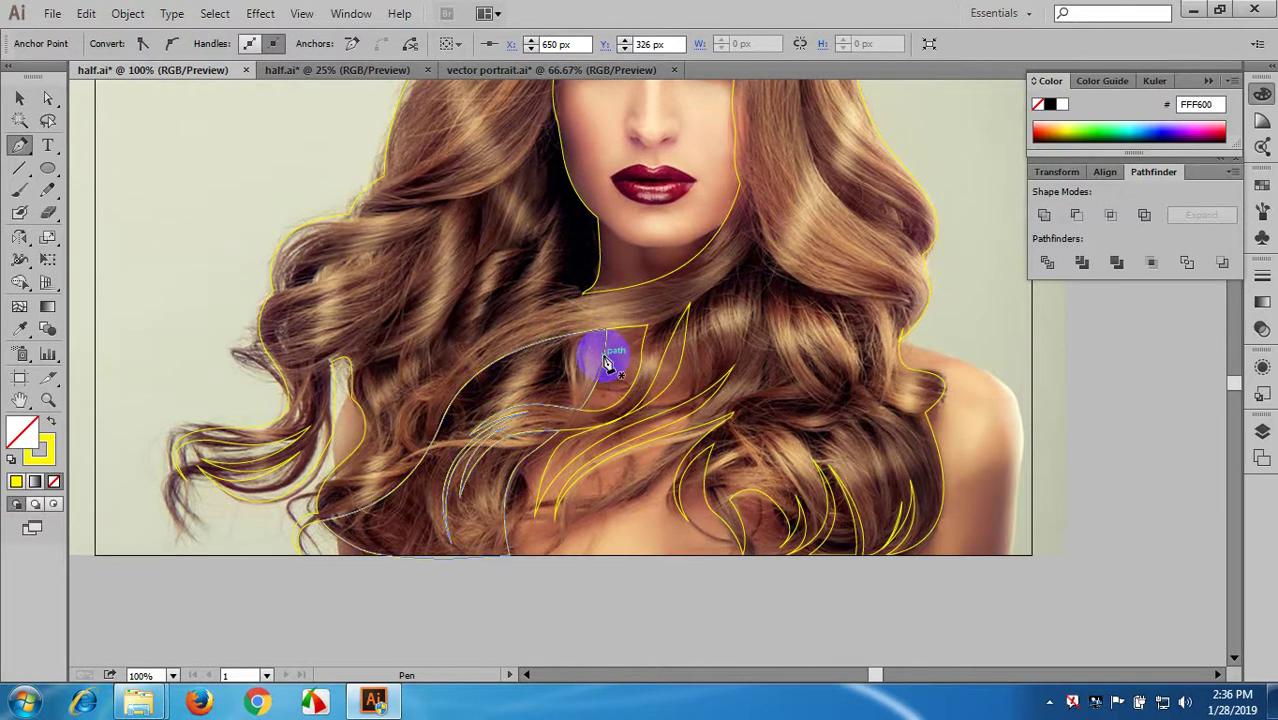
pyautogui.moveTo(605, 362); pyautogui.dragTo(610, 336)
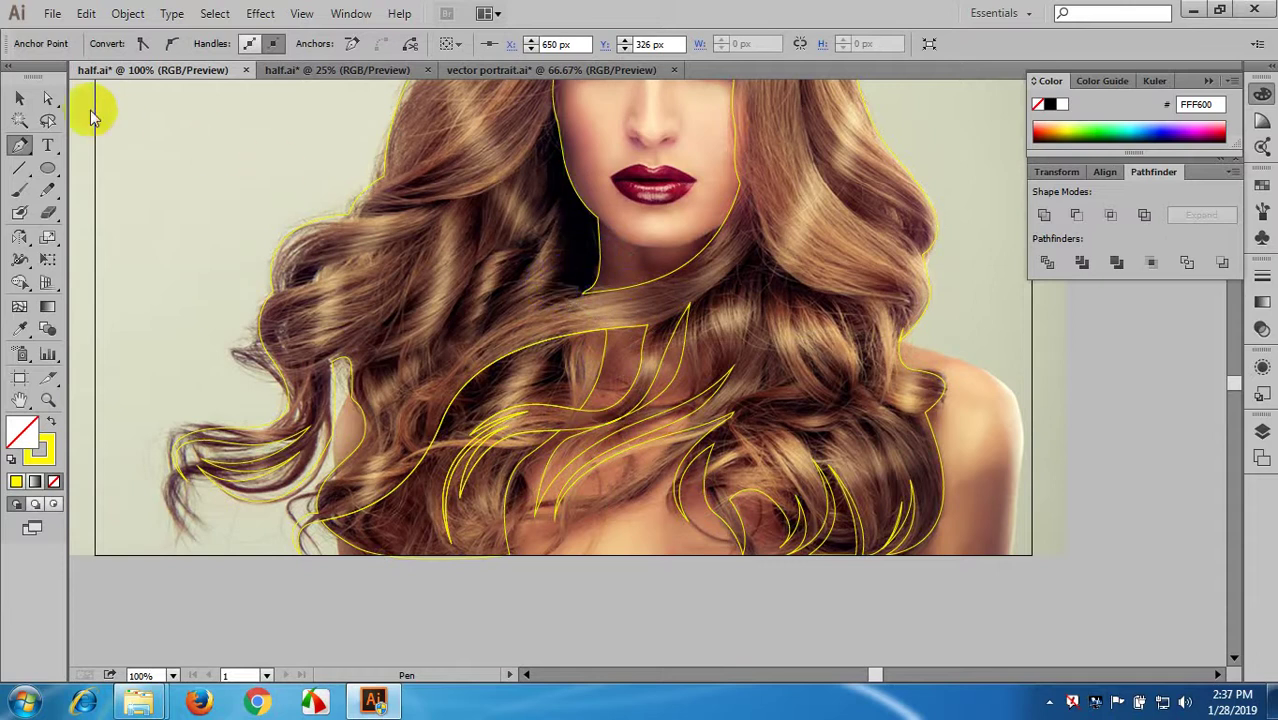
pyautogui.click(20, 97)
pyautogui.click(352, 160)
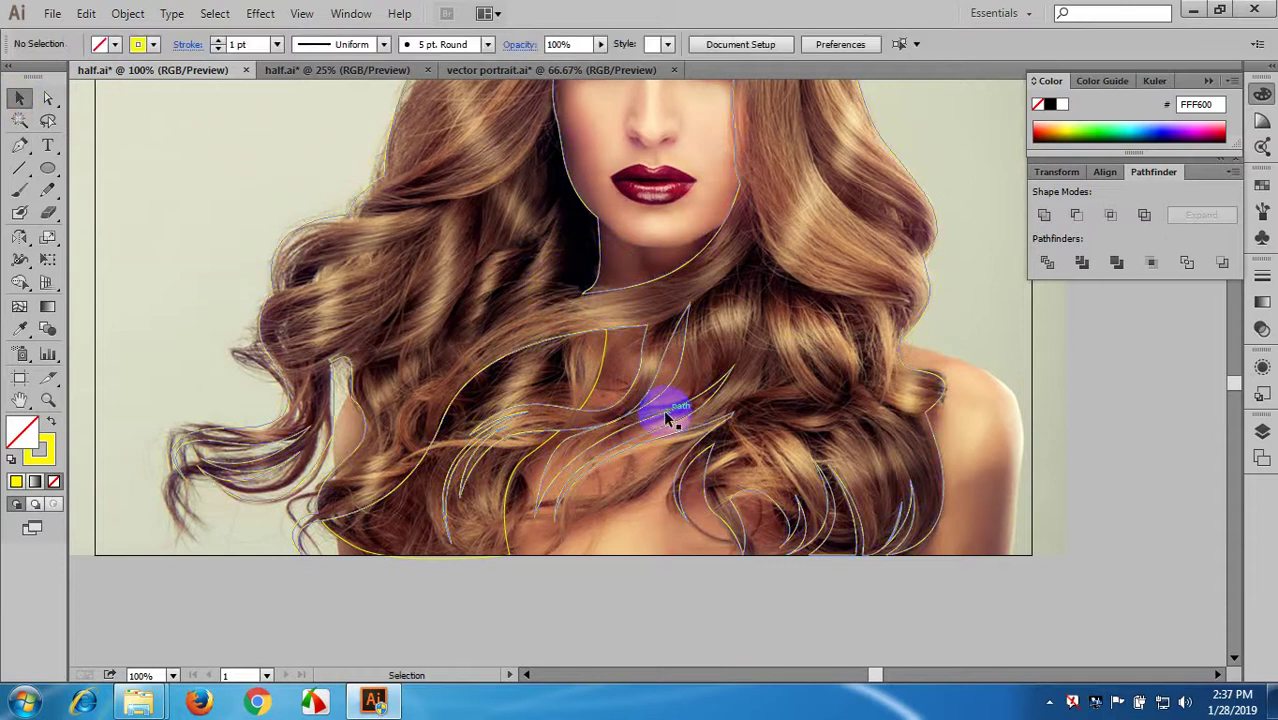
pyautogui.moveTo(747, 357); pyautogui.dragTo(777, 445)
pyautogui.scroll(4, 596, 443)
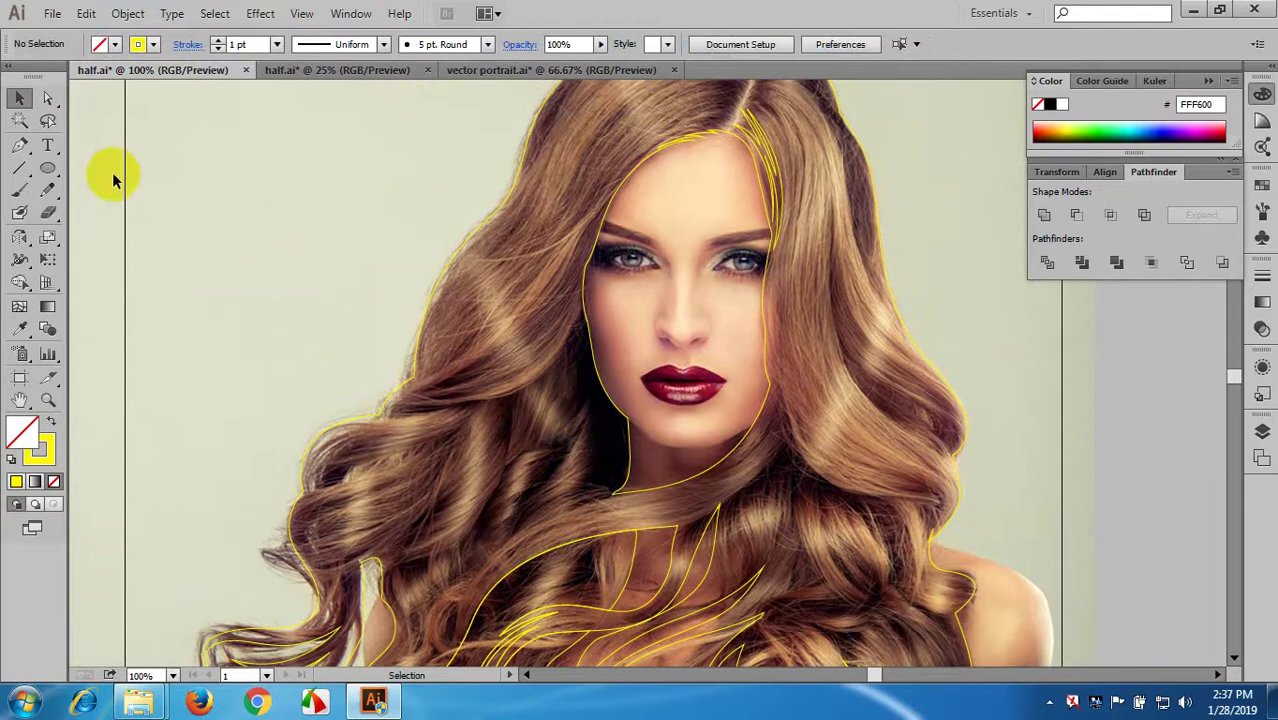
# - Start a new Pen path at the hair parting and curve it down beside the face to the lock's tip above the shoulder
pyautogui.click(21, 145)
pyautogui.scroll(1, 588, 179)
pyautogui.moveTo(596, 258); pyautogui.dragTo(283, 373)
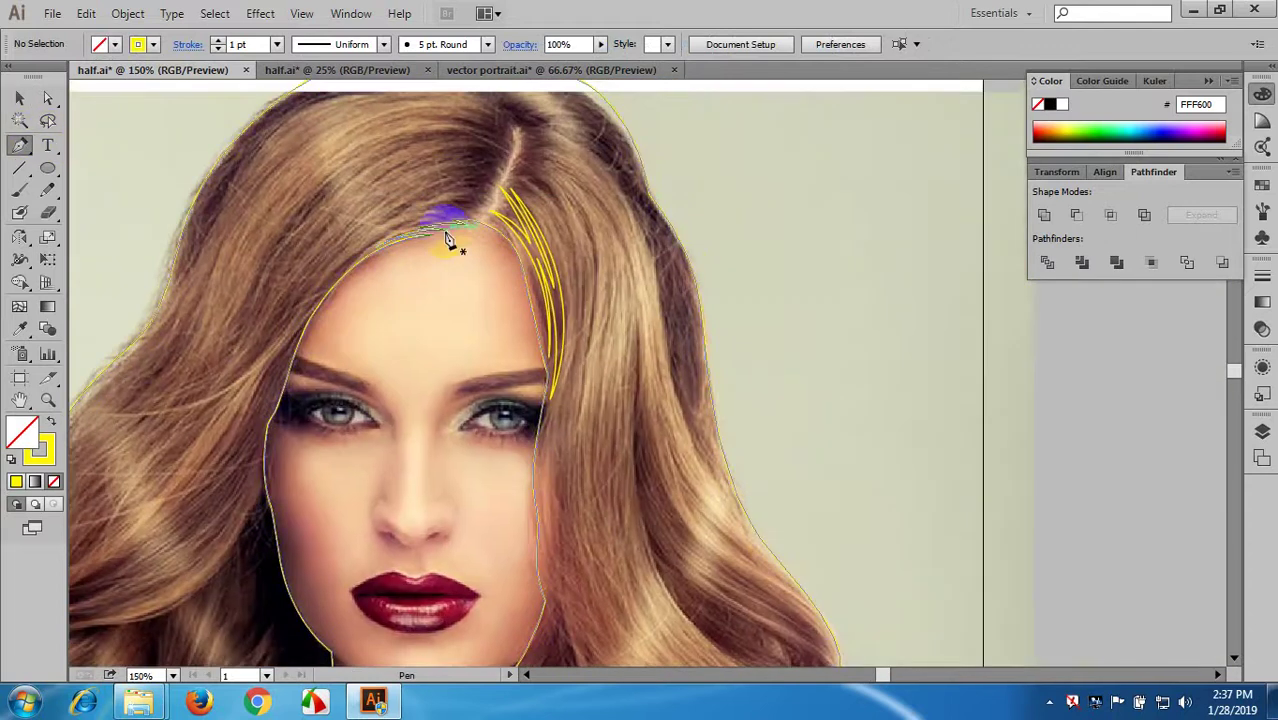
pyautogui.click(514, 174)
pyautogui.moveTo(553, 412); pyautogui.dragTo(525, 517)
pyautogui.moveTo(502, 582); pyautogui.dragTo(500, 585)
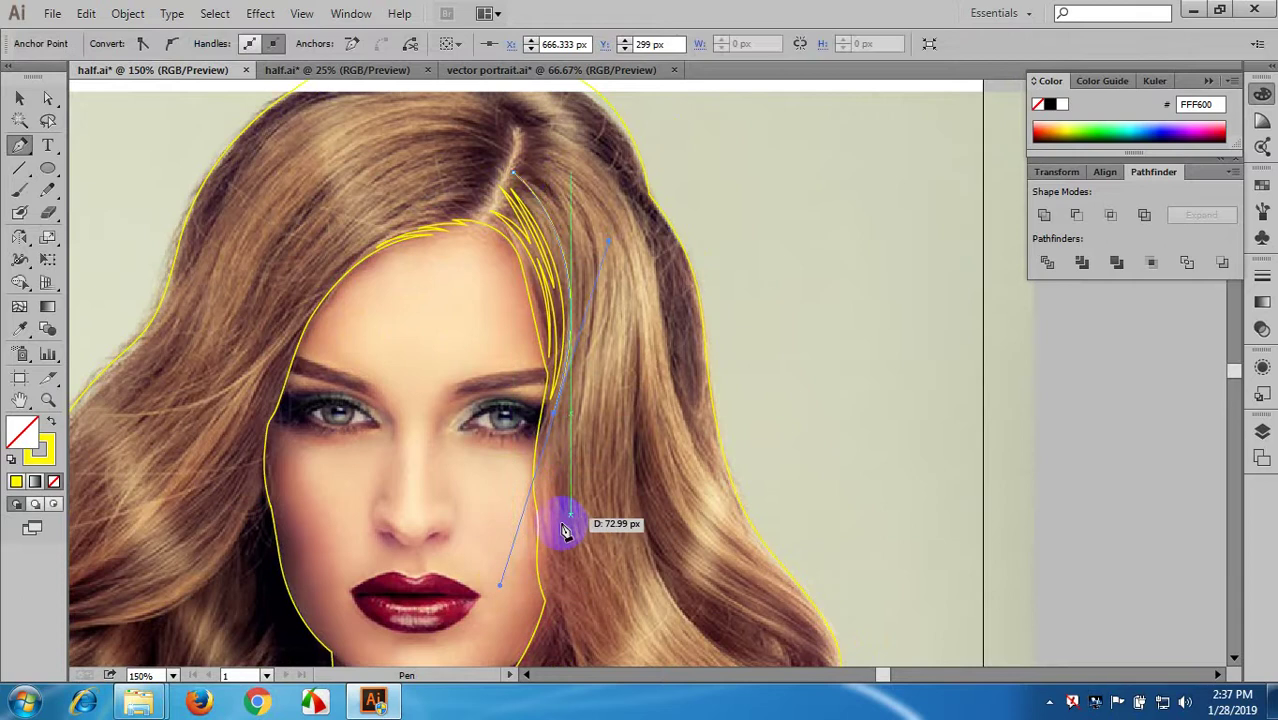
pyautogui.scroll(-3, 567, 531)
pyautogui.moveTo(626, 614); pyautogui.dragTo(647, 629)
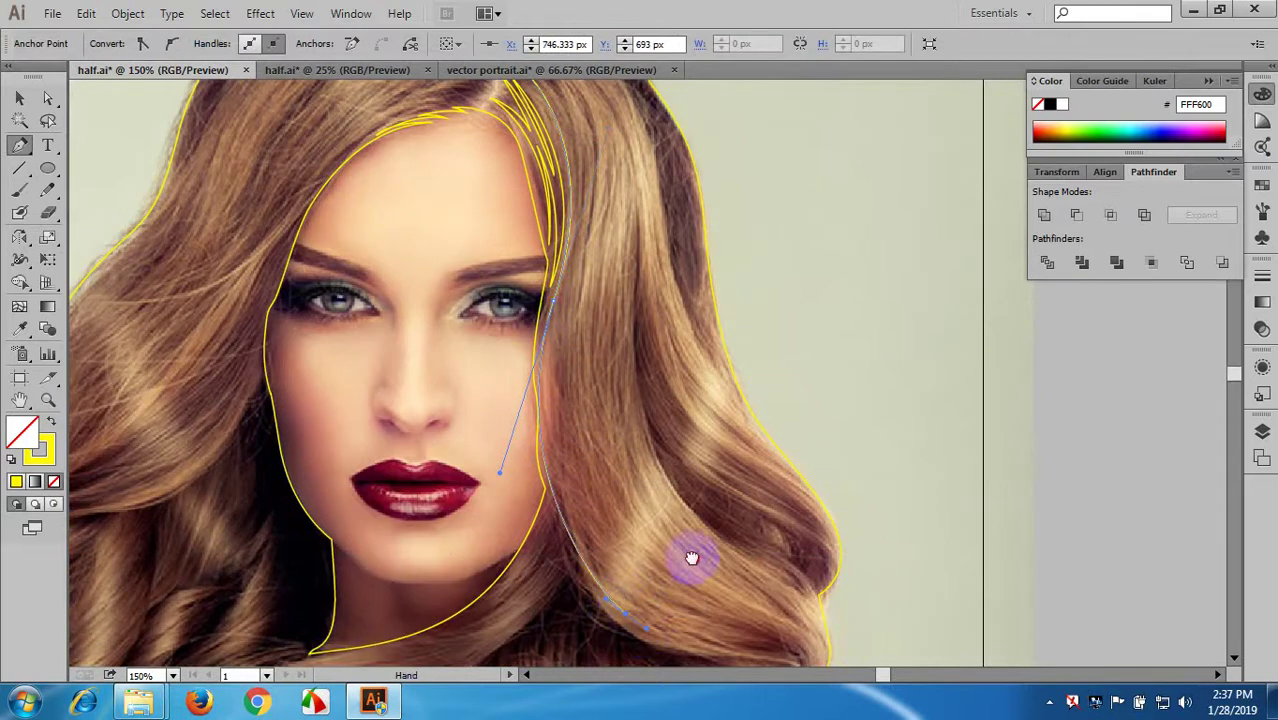
pyautogui.moveTo(690, 558); pyautogui.dragTo(583, 316)
pyautogui.moveTo(690, 465)
pyautogui.mouseDown()
pyautogui.moveTo(676, 490)
pyautogui.moveTo(693, 467)
pyautogui.mouseUp()
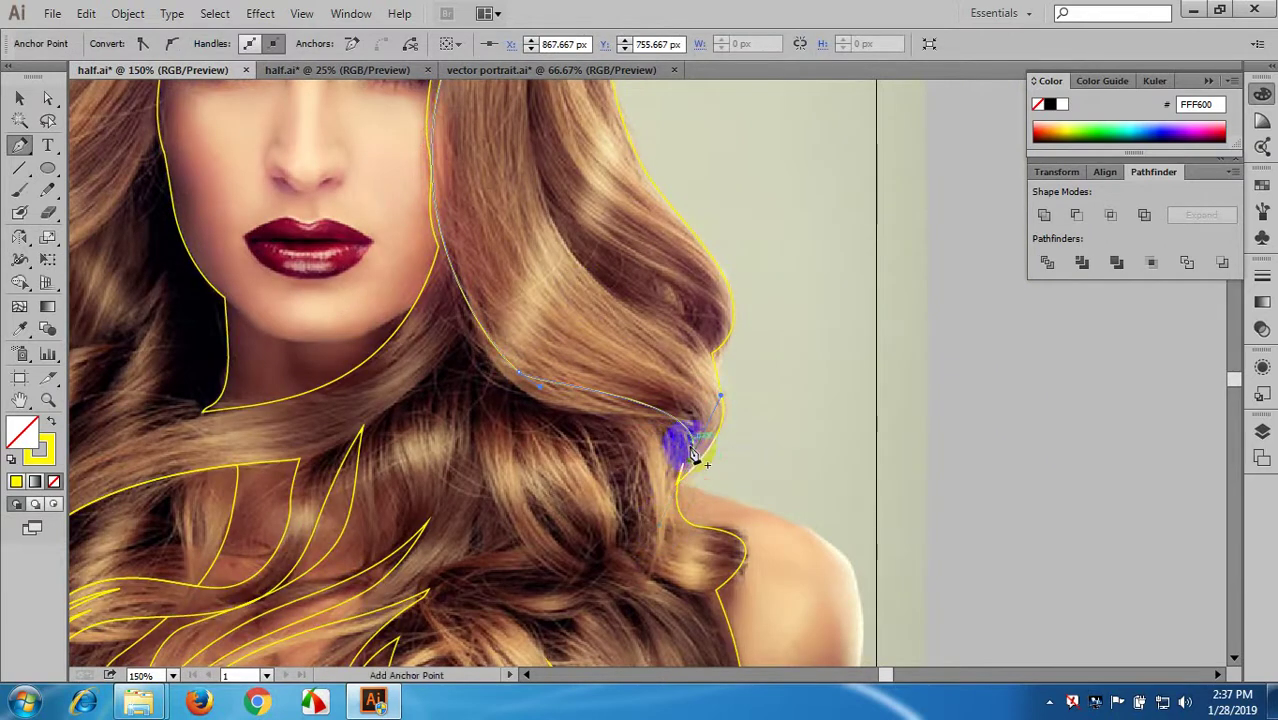
# - Trace a short pointed strand at the lock's tip, and carry the path back up in a long curve to the parting
pyautogui.moveTo(643, 390); pyautogui.dragTo(569, 363)
pyautogui.click(644, 392)
pyautogui.moveTo(704, 445); pyautogui.dragTo(571, 279)
pyautogui.scroll(3, 555, 270)
pyautogui.moveTo(530, 212); pyautogui.dragTo(292, 190)
pyautogui.scroll(3, 528, 160)
pyautogui.scroll(2, 528, 170)
pyautogui.scroll(2, 514, 193)
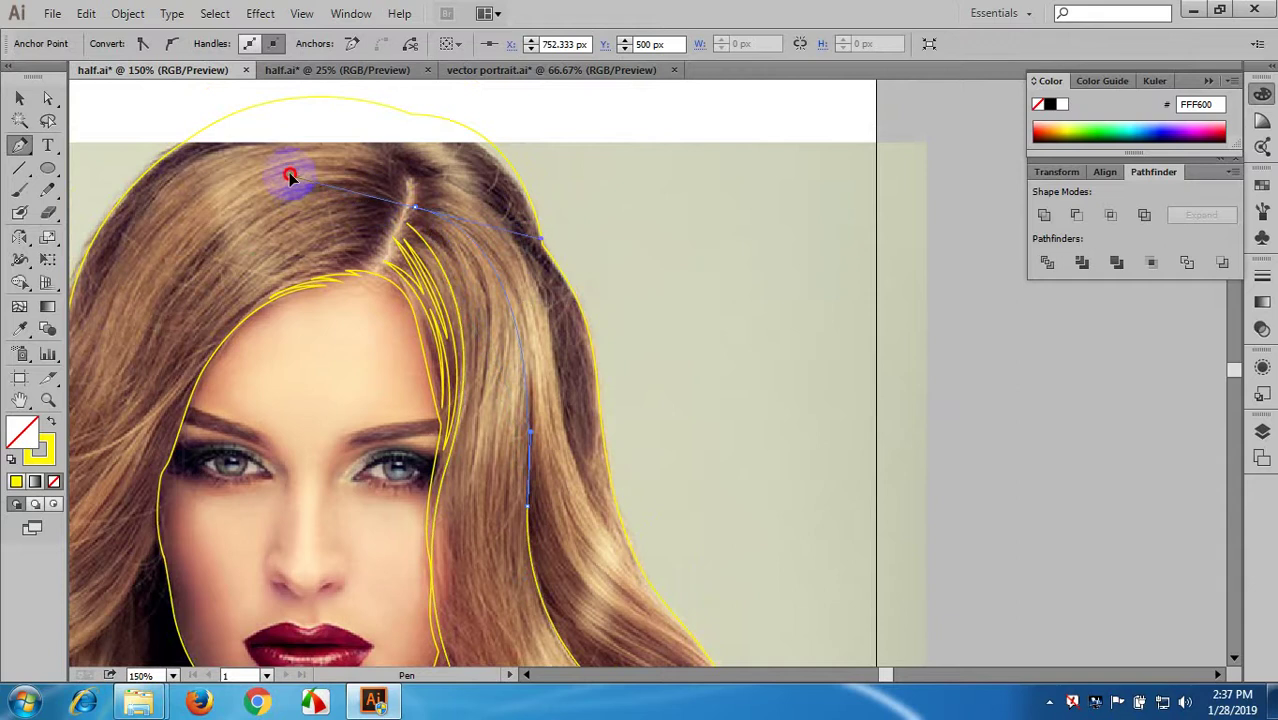
pyautogui.moveTo(413, 209); pyautogui.dragTo(658, 569)
# - Carry the path down from the parting to the lower wave and back up through the hair, forming a narrow pointed strand
pyautogui.scroll(-1, 528, 422)
pyautogui.scroll(-2, 534, 476)
pyautogui.click(648, 563)
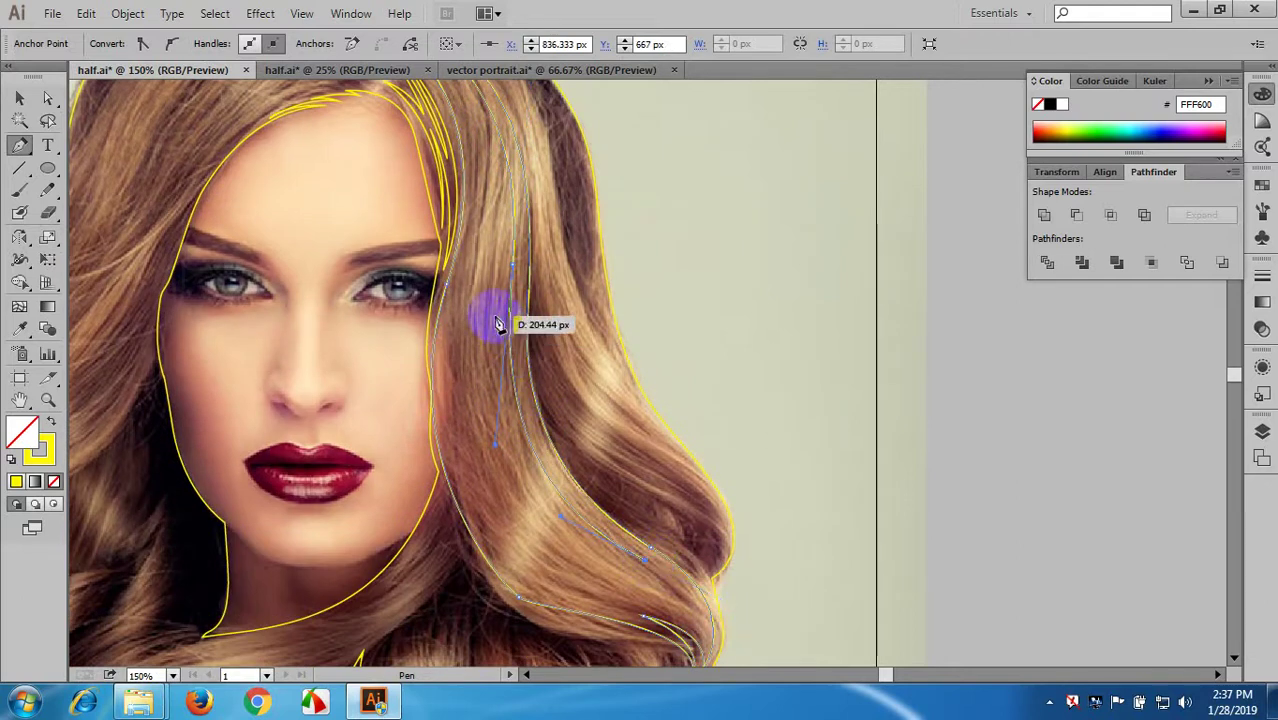
pyautogui.press('space')
pyautogui.moveTo(576, 410); pyautogui.dragTo(750, 483)
pyautogui.keyDown('ctrl'); pyautogui.click(670, 360); pyautogui.keyUp('ctrl')
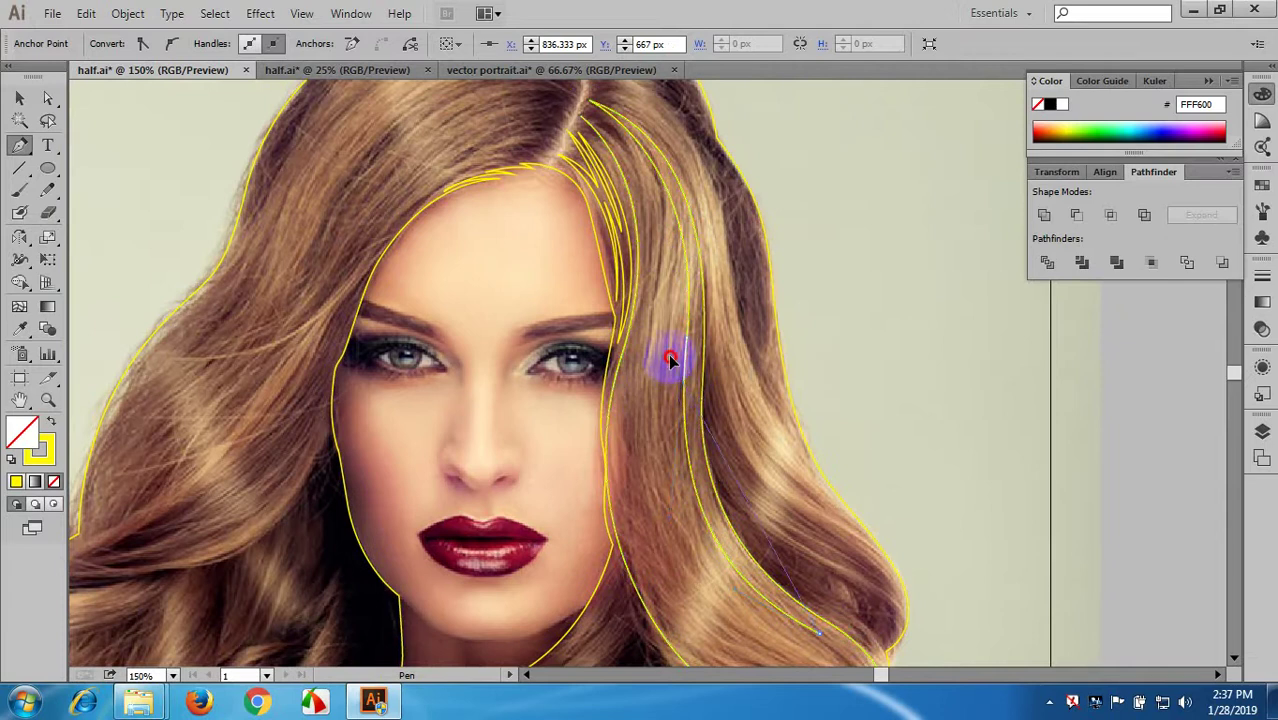
pyautogui.moveTo(676, 196); pyautogui.dragTo(698, 128)
pyautogui.keyDown('ctrl'); pyautogui.click(672, 370); pyautogui.keyUp('ctrl')
pyautogui.moveTo(670, 368); pyautogui.dragTo(570, 228)
# - Trace another pointed strand down into the lower wave, and return from the lock's tip with a curve along the wave
pyautogui.click(656, 490)
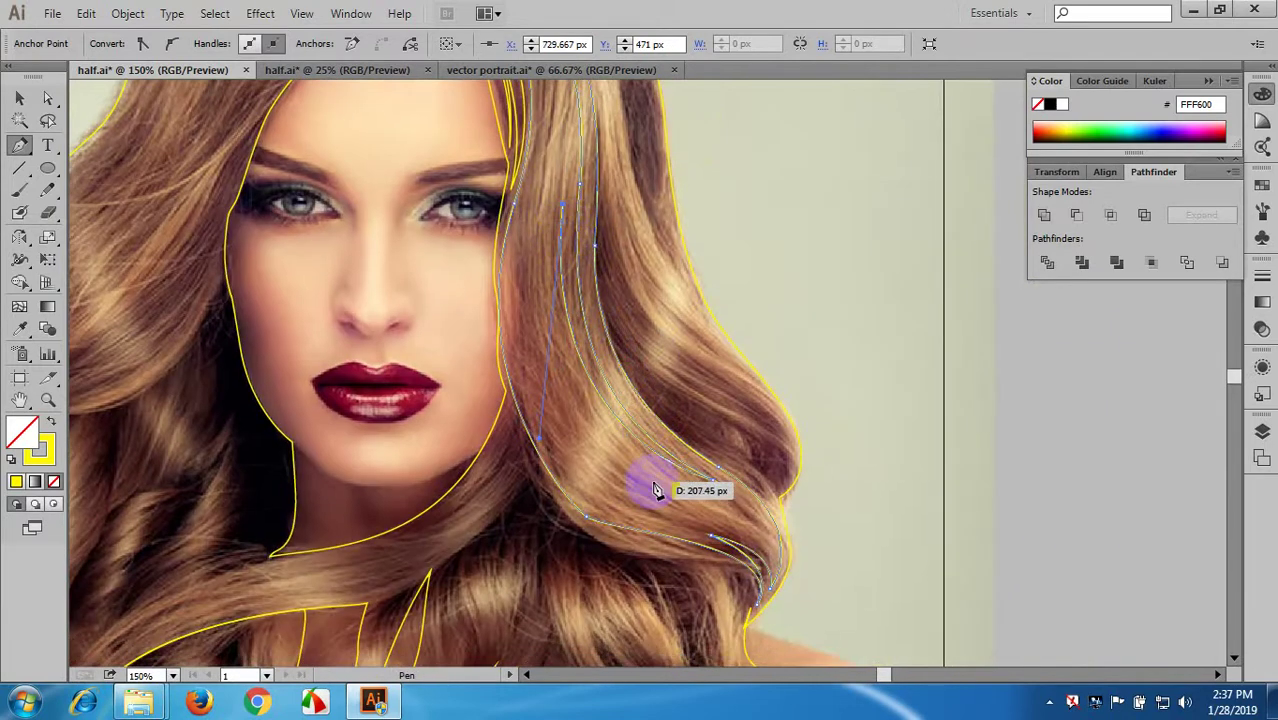
pyautogui.moveTo(665, 483); pyautogui.dragTo(849, 552)
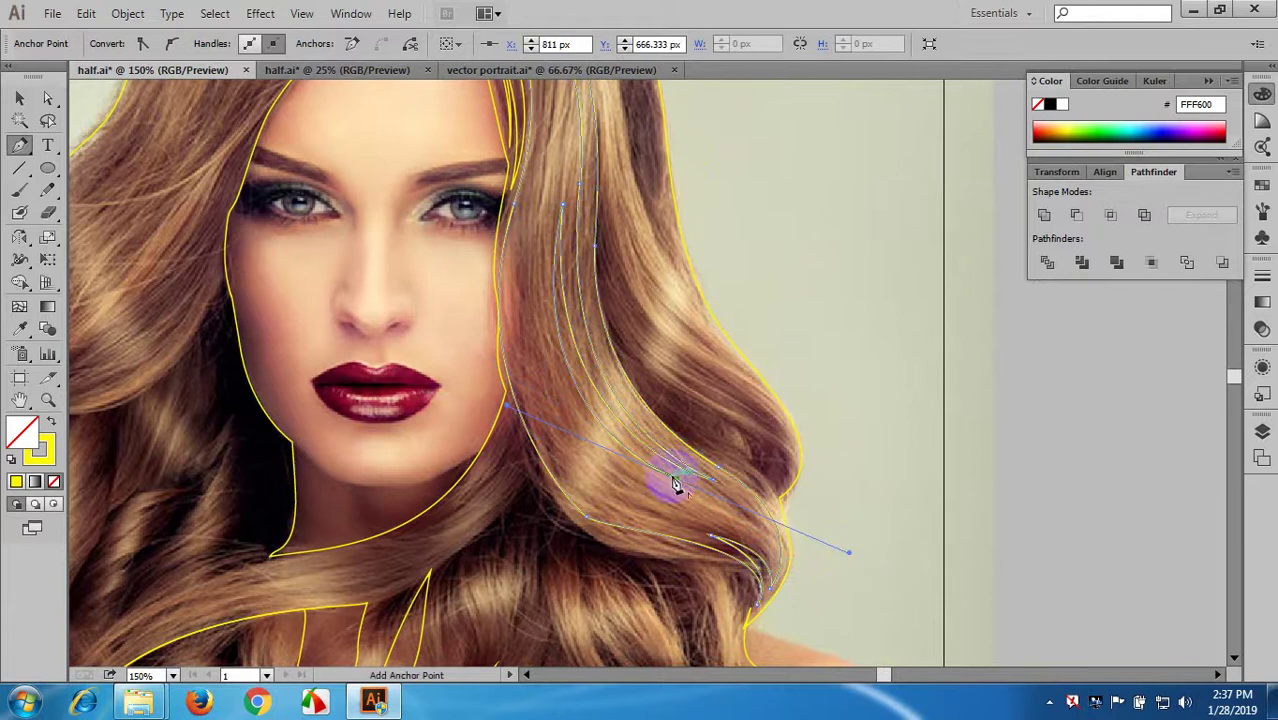
pyautogui.moveTo(679, 488)
pyautogui.mouseDown()
pyautogui.moveTo(773, 570)
pyautogui.moveTo(637, 478)
pyautogui.mouseUp()
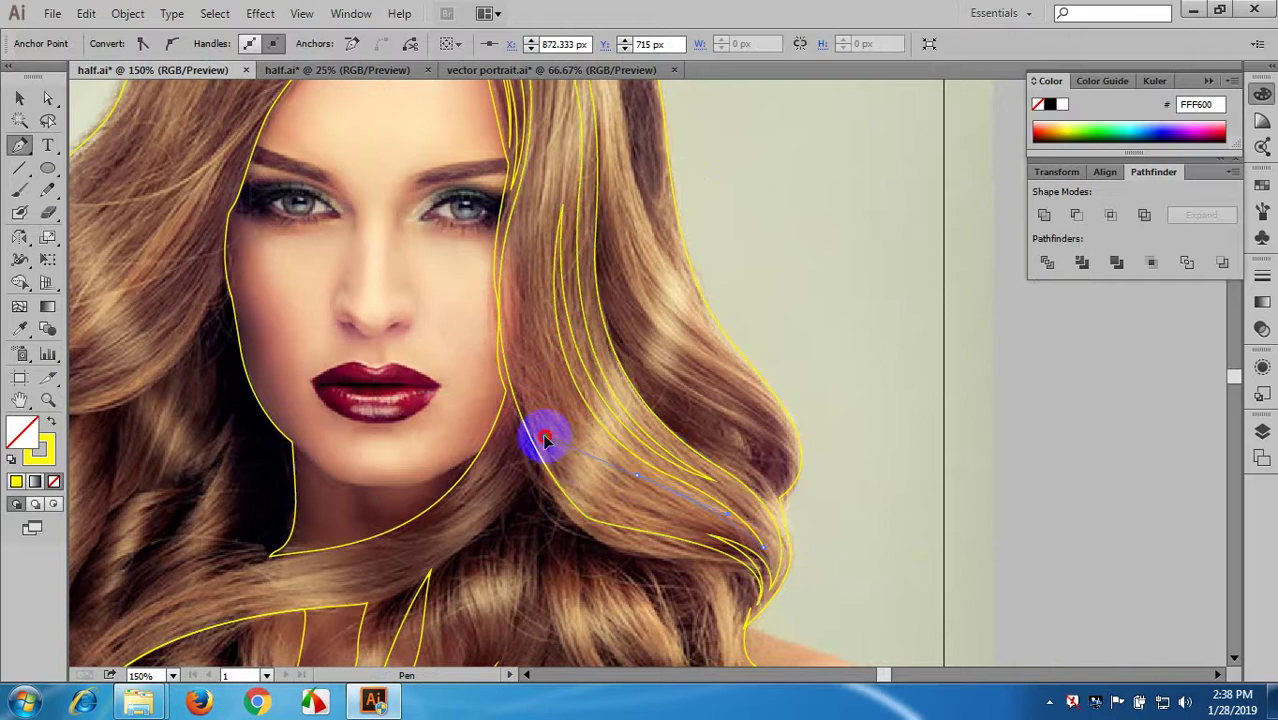
pyautogui.moveTo(543, 449); pyautogui.dragTo(543, 448)
# - Carry the path up beside the temple and close it with a curved segment at its starting point on the parting
pyautogui.scroll(3, 656, 434)
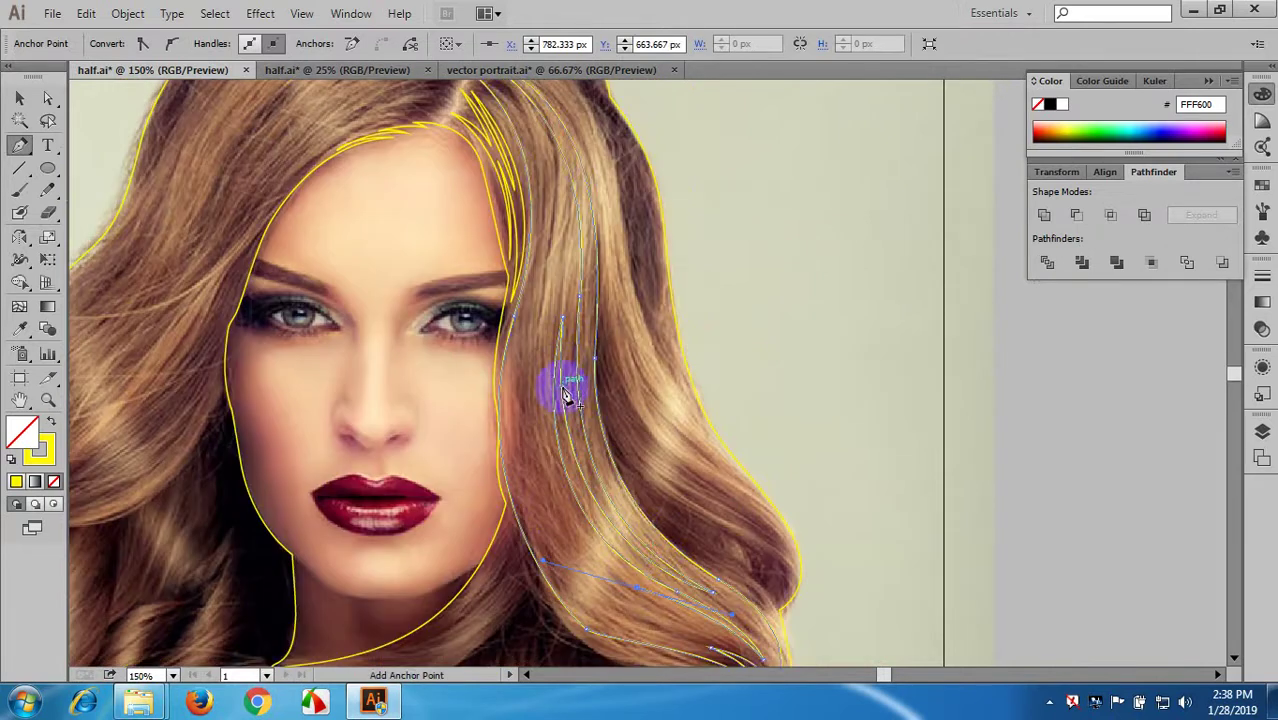
pyautogui.moveTo(547, 313); pyautogui.dragTo(578, 207)
pyautogui.scroll(4, 581, 250)
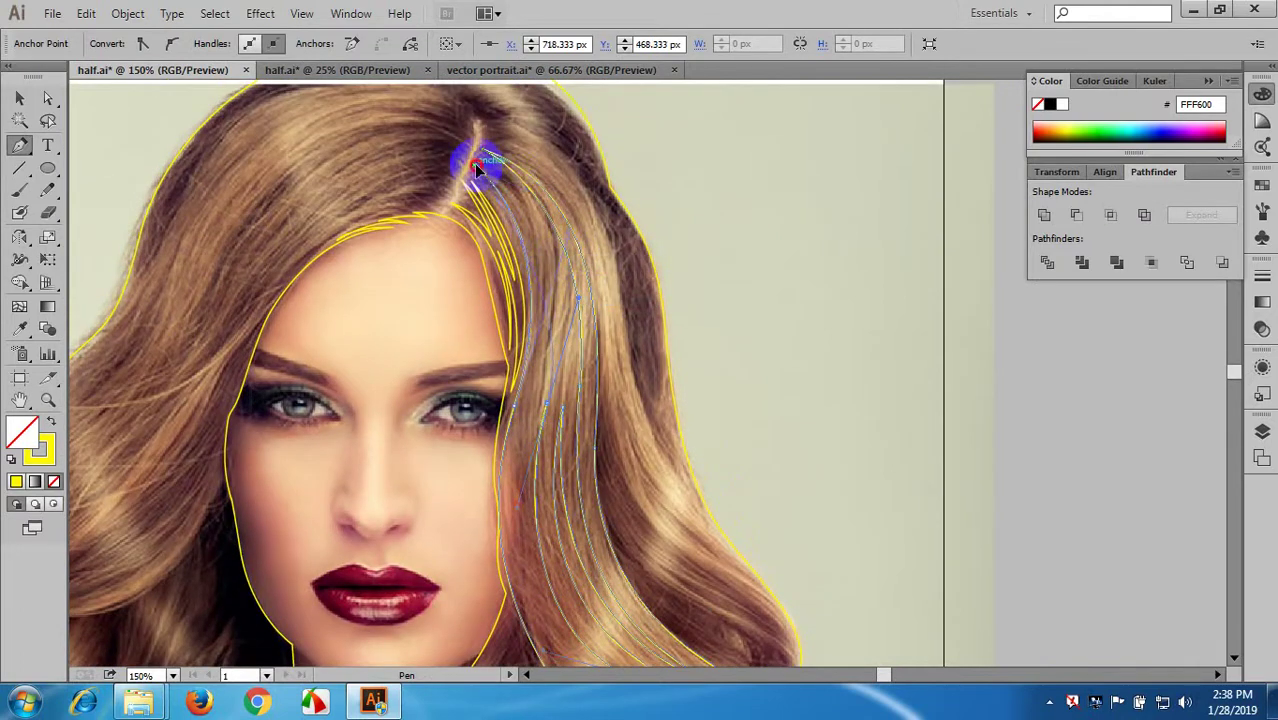
pyautogui.moveTo(478, 170); pyautogui.dragTo(463, 163)
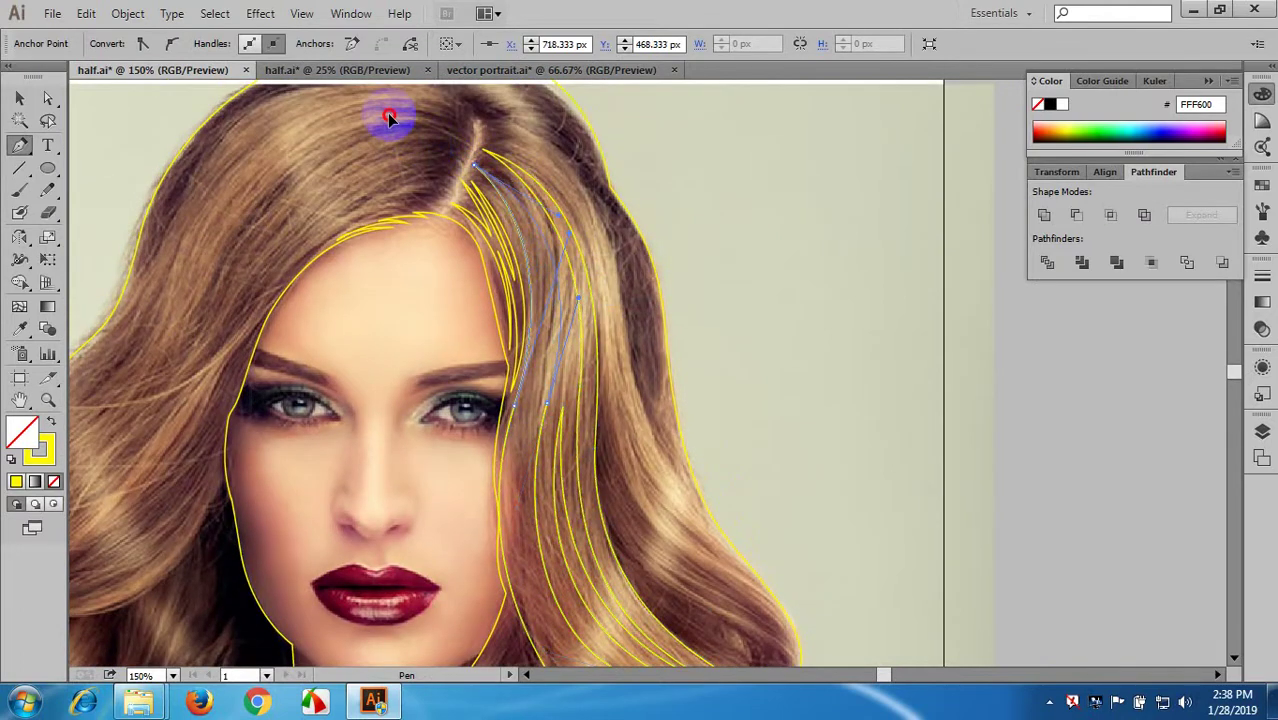
pyautogui.moveTo(406, 117); pyautogui.dragTo(406, 117)
# - Start a new Pen path in the outer hair near eye level and curve it down to the notch in the outline above the shoulder
pyautogui.moveTo(624, 256); pyautogui.dragTo(605, 340)
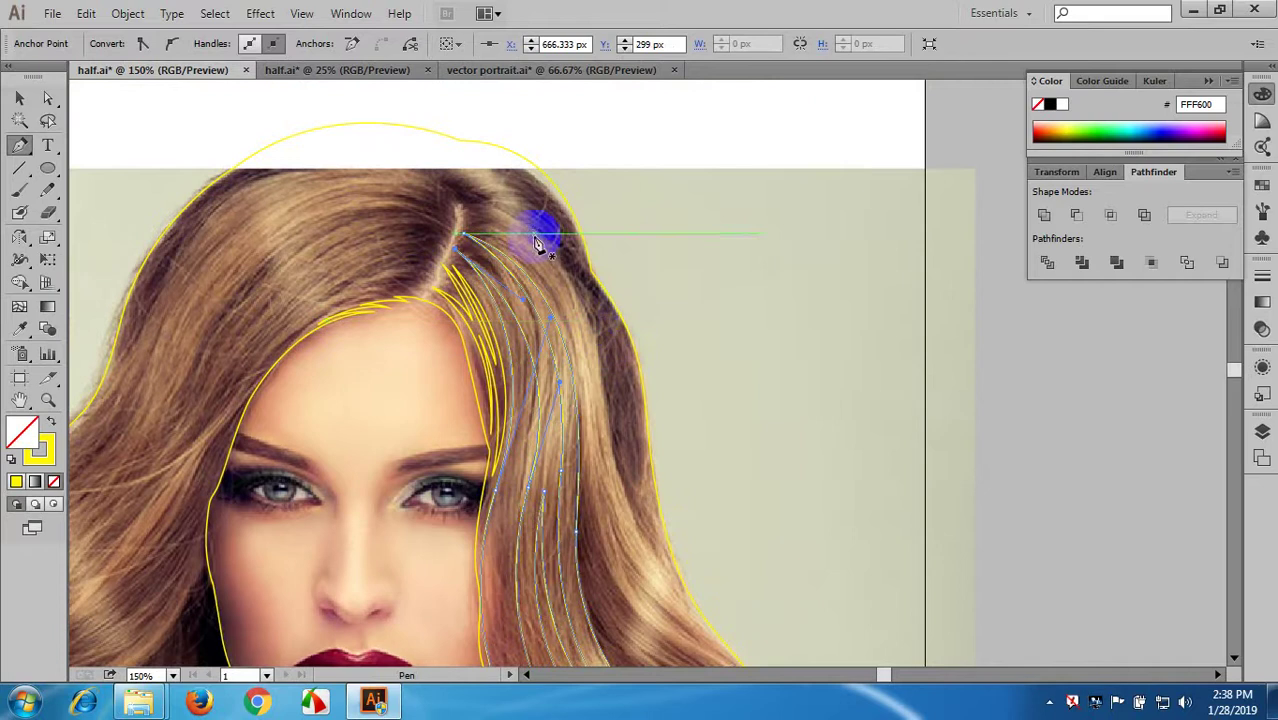
pyautogui.scroll(-3, 623, 330)
pyautogui.scroll(1, 531, 285)
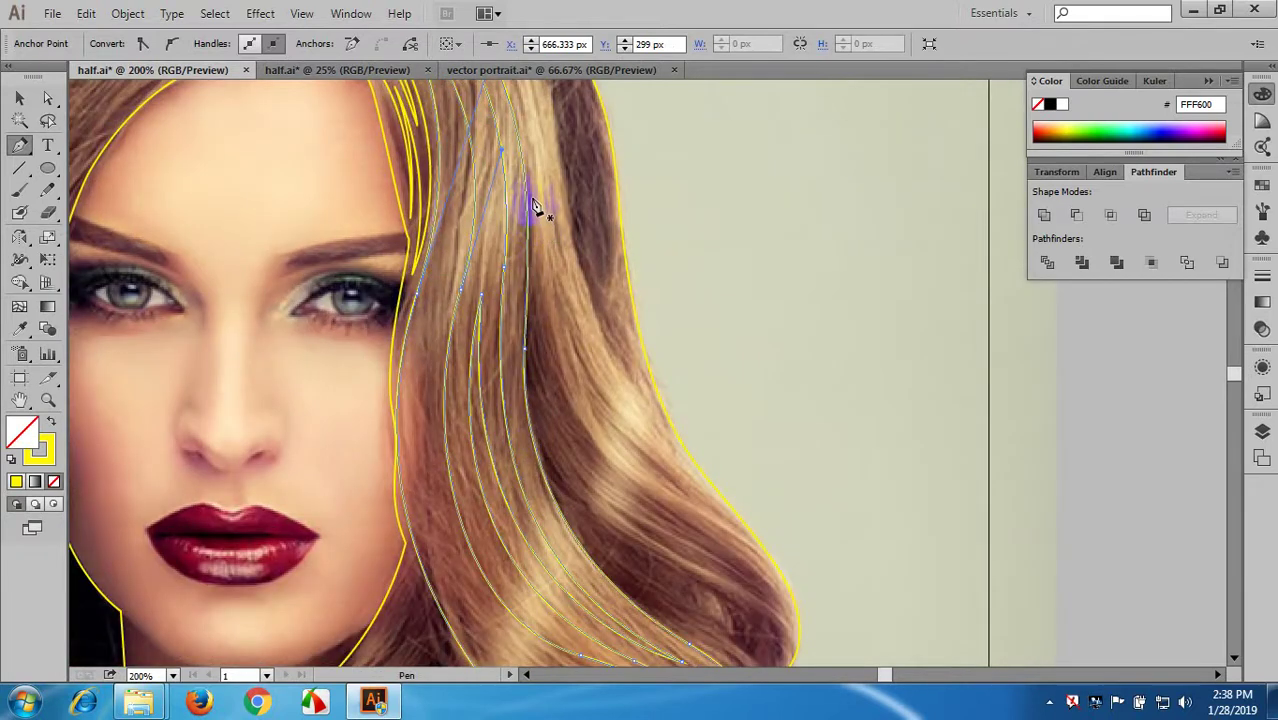
pyautogui.moveTo(589, 498); pyautogui.dragTo(673, 576)
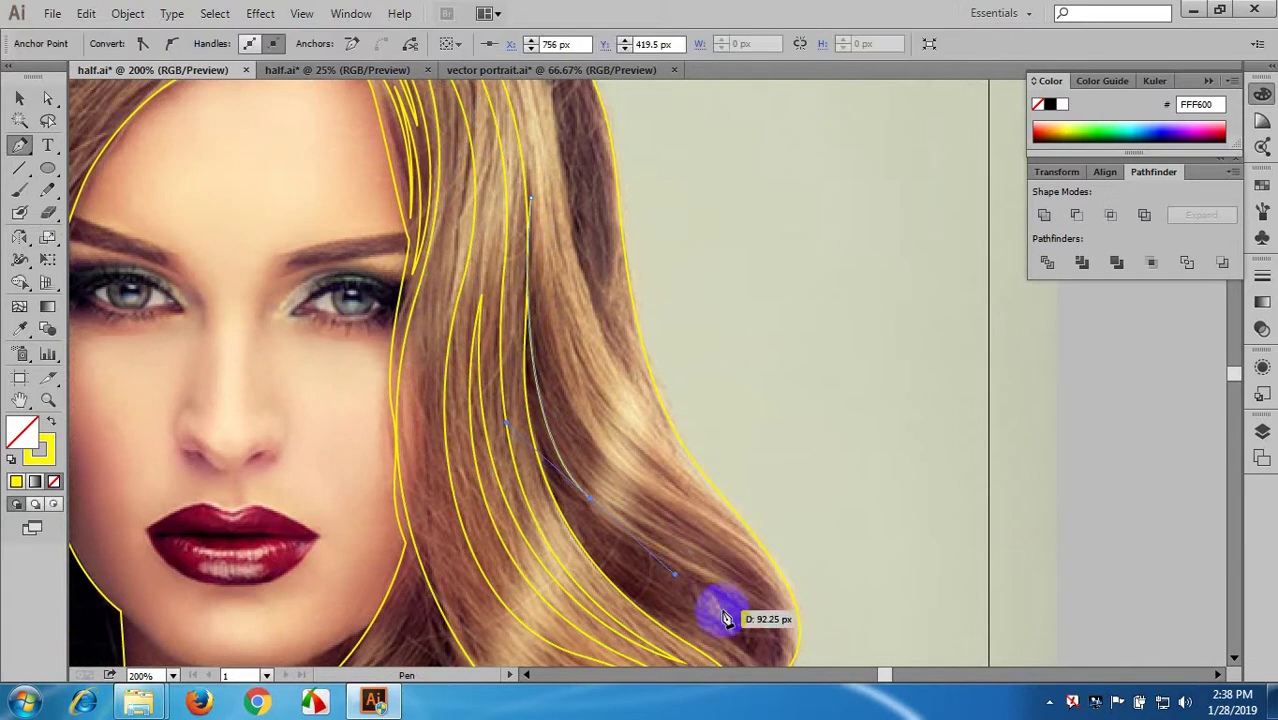
pyautogui.scroll(-1, 787, 607)
pyautogui.moveTo(773, 590); pyautogui.dragTo(740, 655)
pyautogui.click(773, 586)
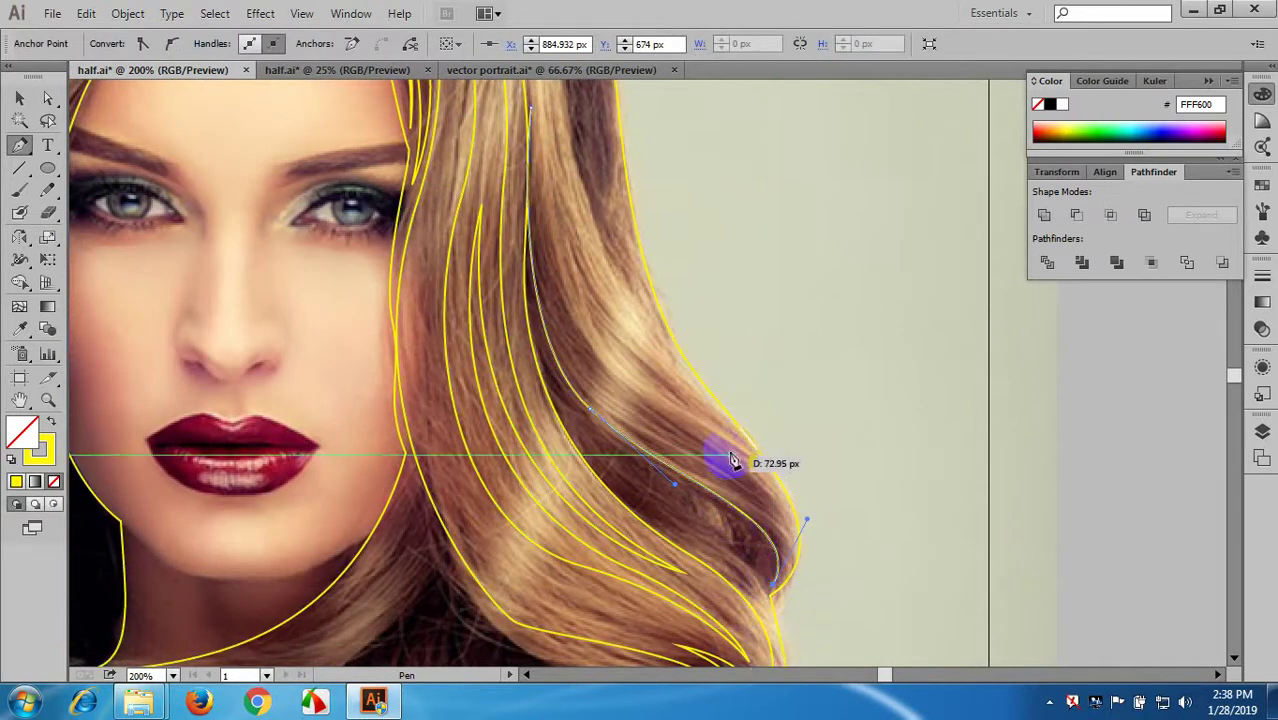
# - Bring the outer lock's path back up inside the hair edge and close it with a curve at its starting point
pyautogui.moveTo(721, 429); pyautogui.dragTo(546, 255)
pyautogui.hotkey('ctrl', '-')
pyautogui.hotkey('ctrl', '-')
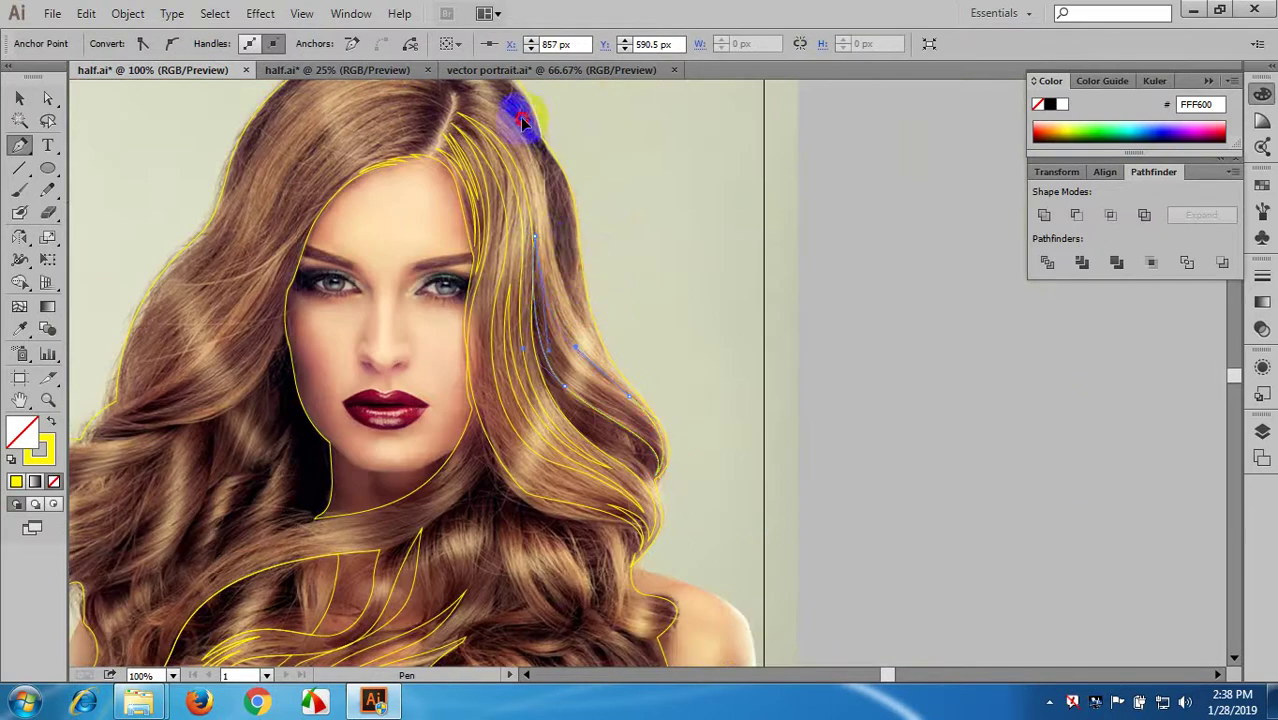
pyautogui.moveTo(521, 117); pyautogui.dragTo(520, 115)
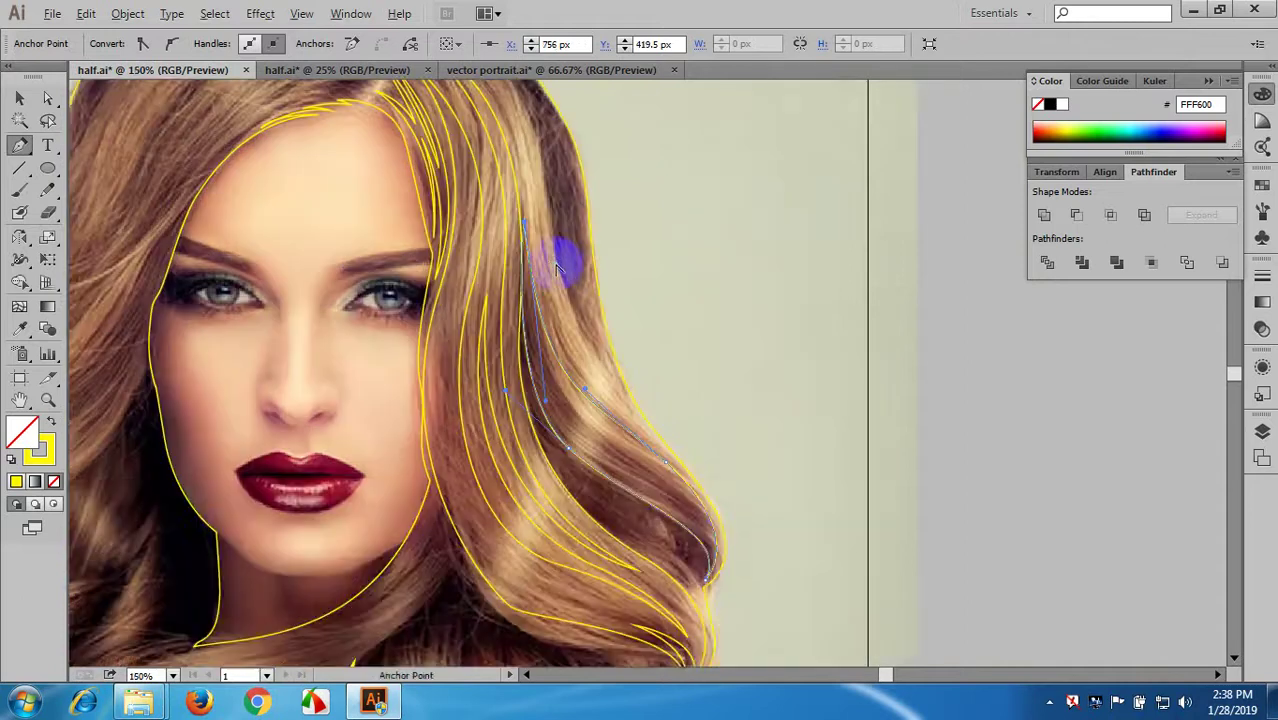
# - Start another Pen path at the top of the parting and curve it down the outer hair to its edge near mouth level
pyautogui.hotkey('ctrl', '+')
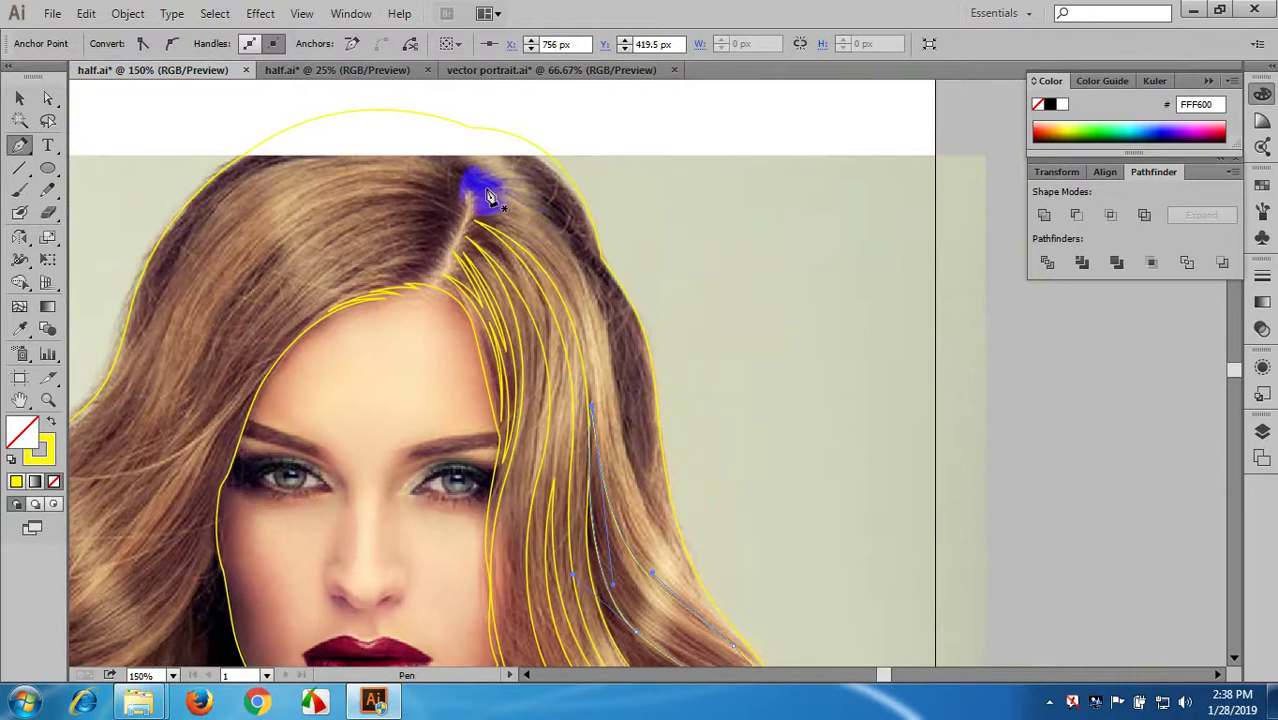
pyautogui.moveTo(486, 188); pyautogui.dragTo(637, 503)
pyautogui.hotkey('ctrl', 'z')
pyautogui.click(474, 180)
pyautogui.scroll(-2, 660, 519)
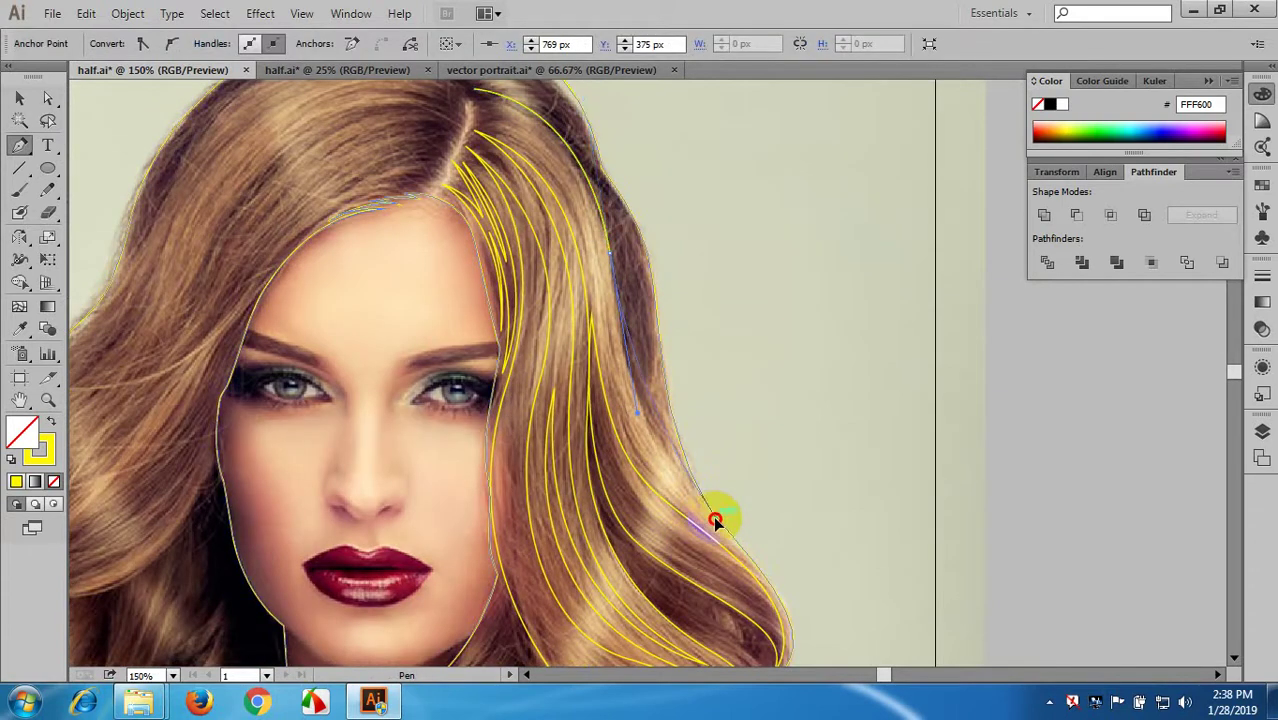
pyautogui.moveTo(716, 521); pyautogui.dragTo(785, 591)
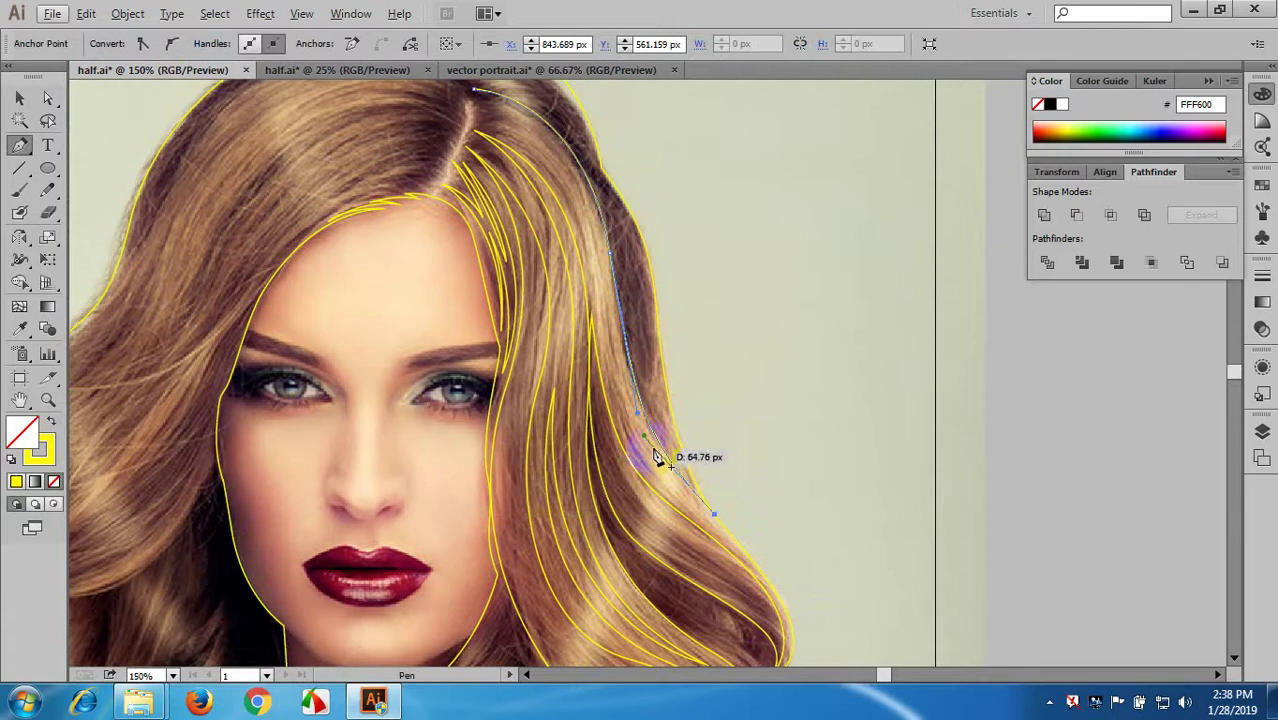
# - Trace a short pointed strand up and down along the outer hair edge, and carry the path back up to the parting
pyautogui.scroll(1, 655, 456)
pyautogui.moveTo(655, 456); pyautogui.dragTo(622, 404)
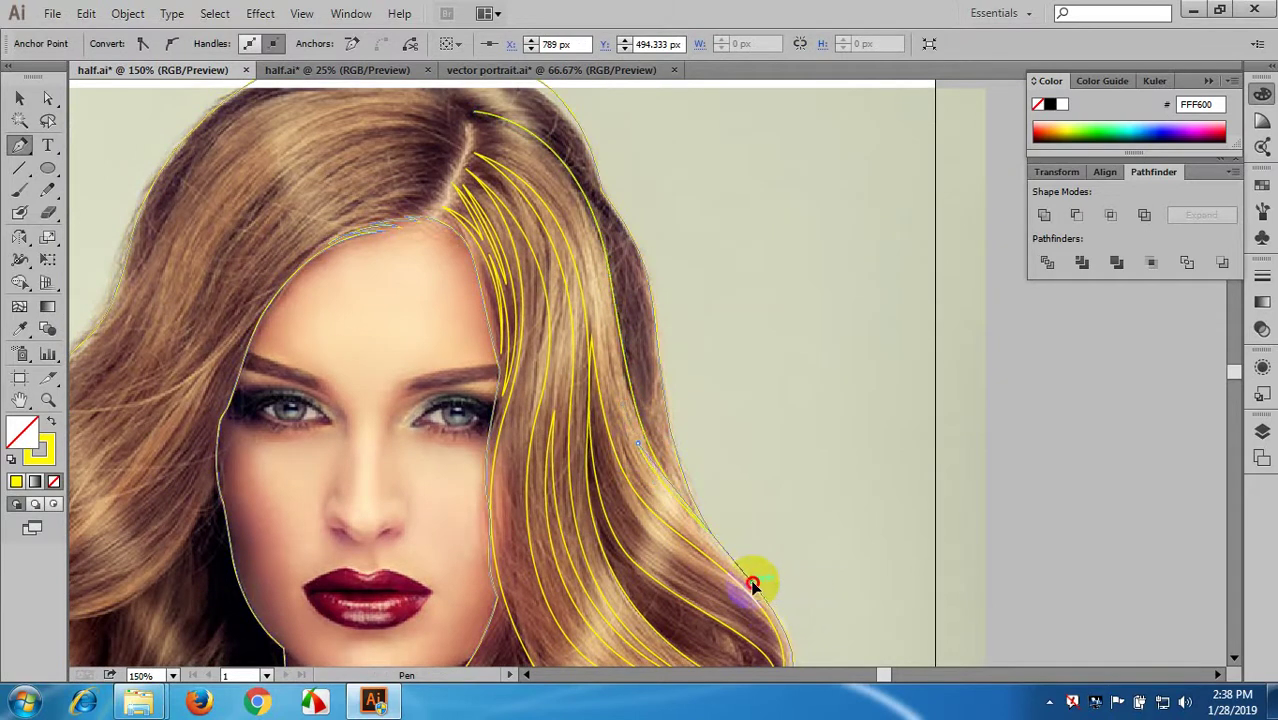
pyautogui.moveTo(752, 585)
pyautogui.mouseDown()
pyautogui.moveTo(828, 637)
pyautogui.moveTo(755, 587)
pyautogui.mouseUp()
pyautogui.scroll(1, 672, 513)
pyautogui.moveTo(612, 440); pyautogui.dragTo(601, 350)
pyautogui.scroll(3, 605, 352)
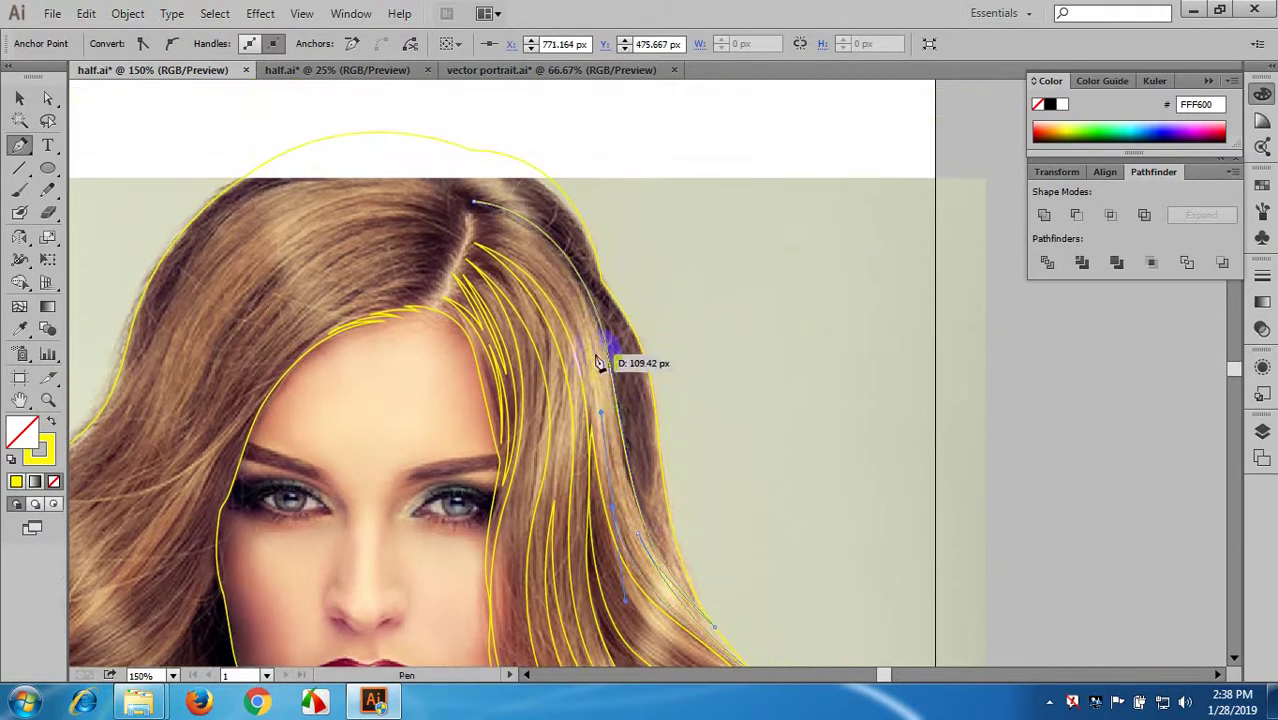
pyautogui.click(476, 234)
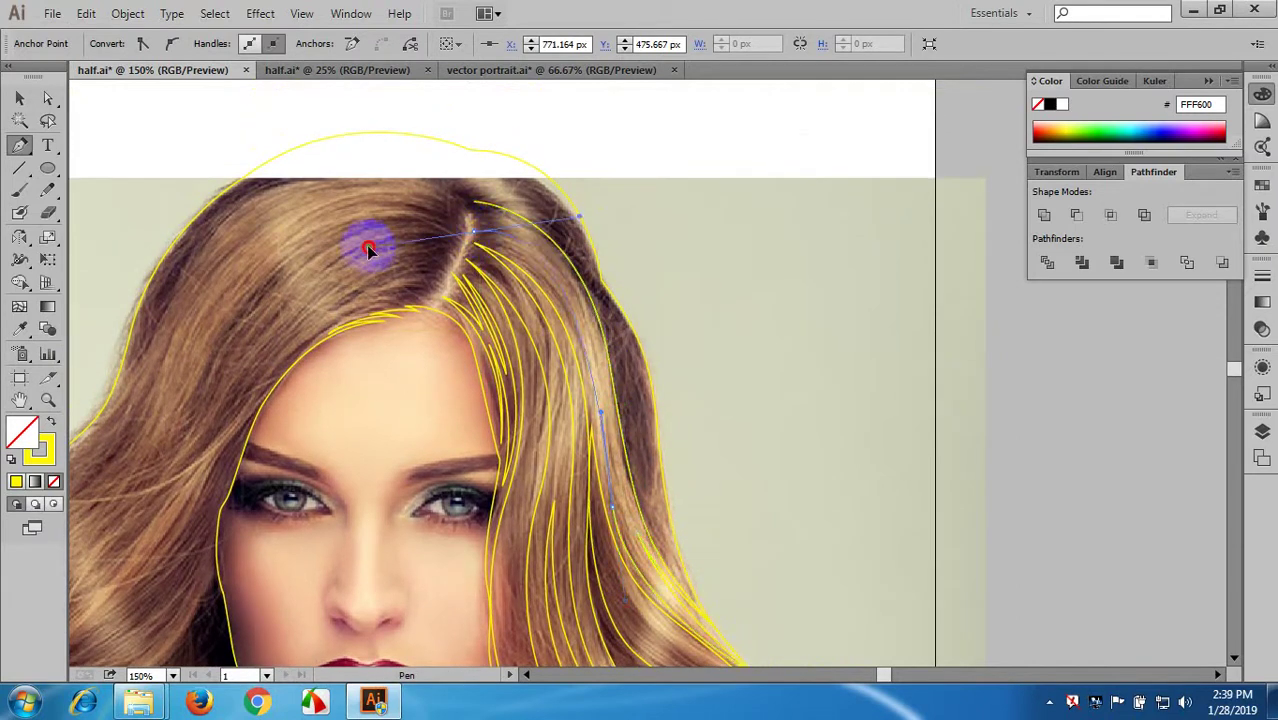
# - Carry the outer strand's path up to the parting, run a second curve back down it, and close the shape at its start atop the parting
pyautogui.moveTo(368, 250); pyautogui.dragTo(370, 203)
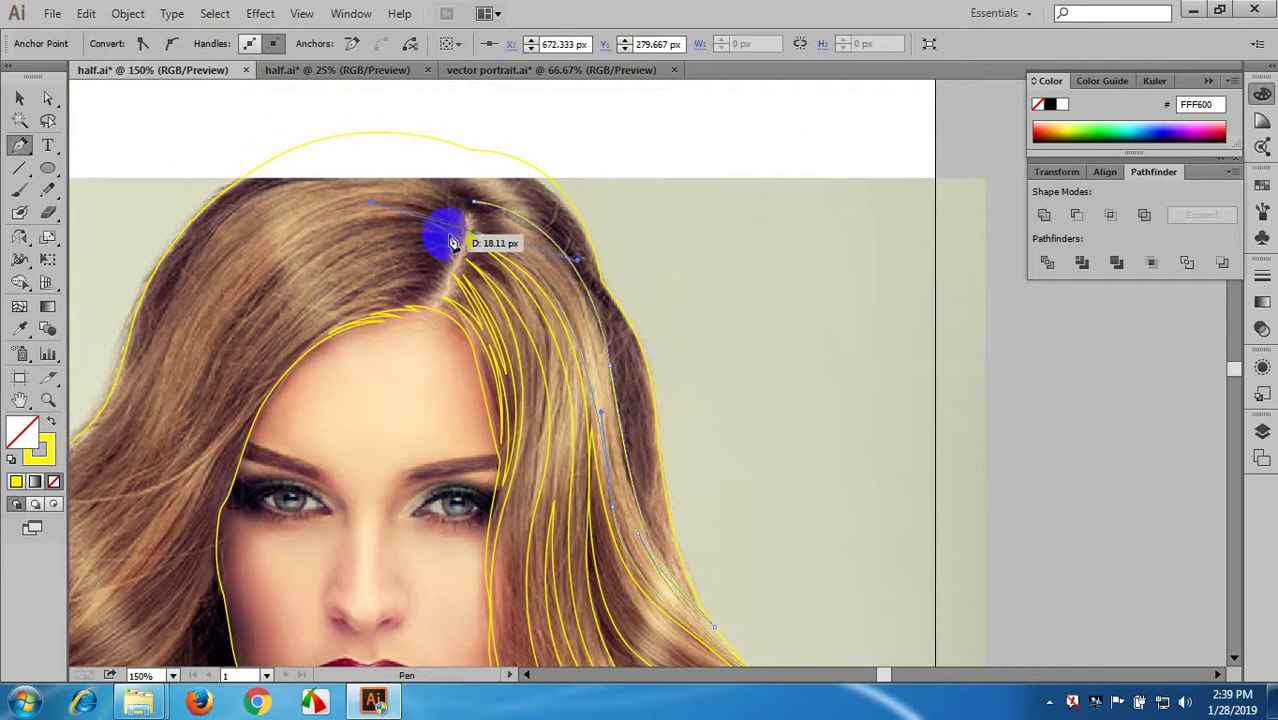
pyautogui.click(474, 233)
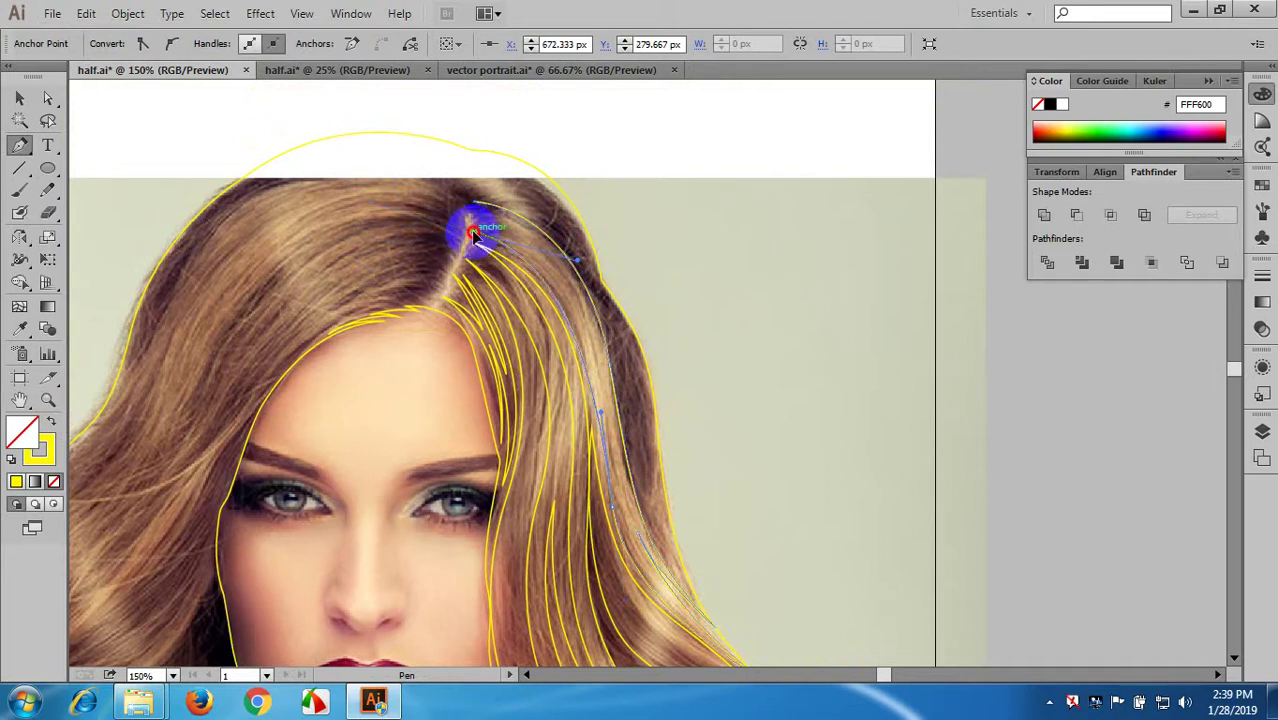
pyautogui.moveTo(602, 395); pyautogui.dragTo(613, 476)
pyautogui.moveTo(634, 553); pyautogui.dragTo(640, 538)
pyautogui.click(610, 400)
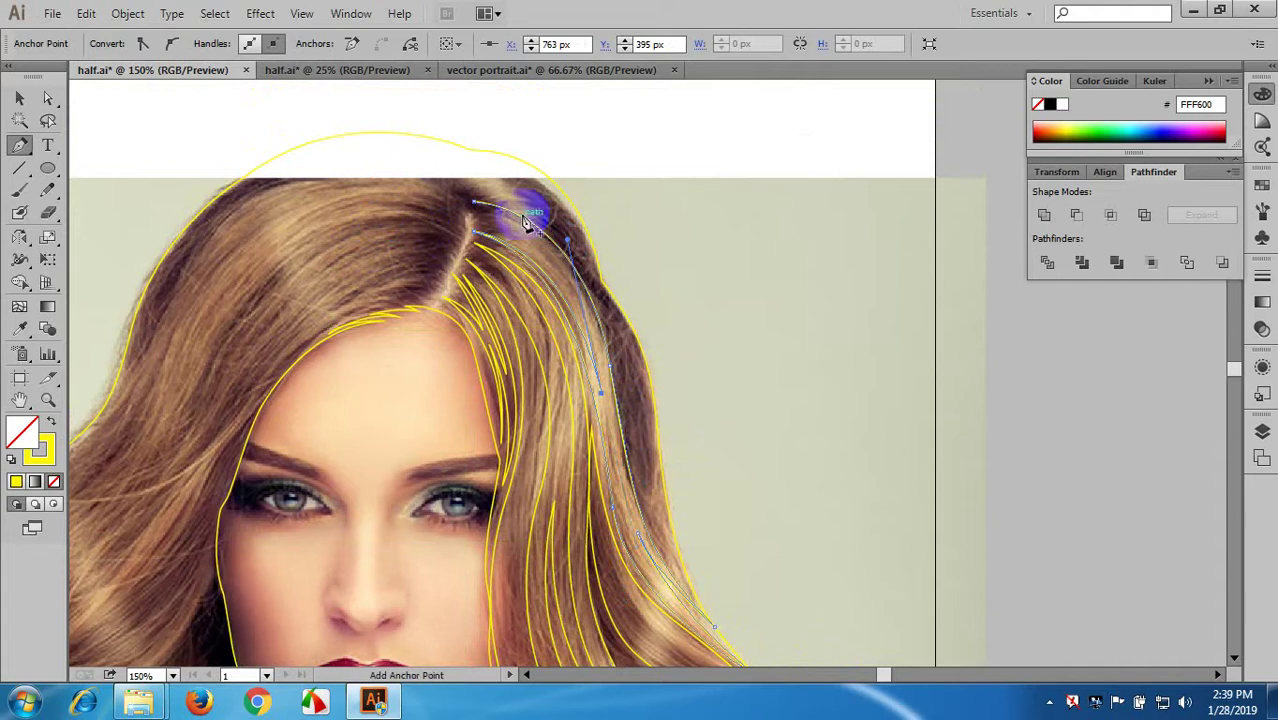
pyautogui.moveTo(474, 202); pyautogui.dragTo(355, 159)
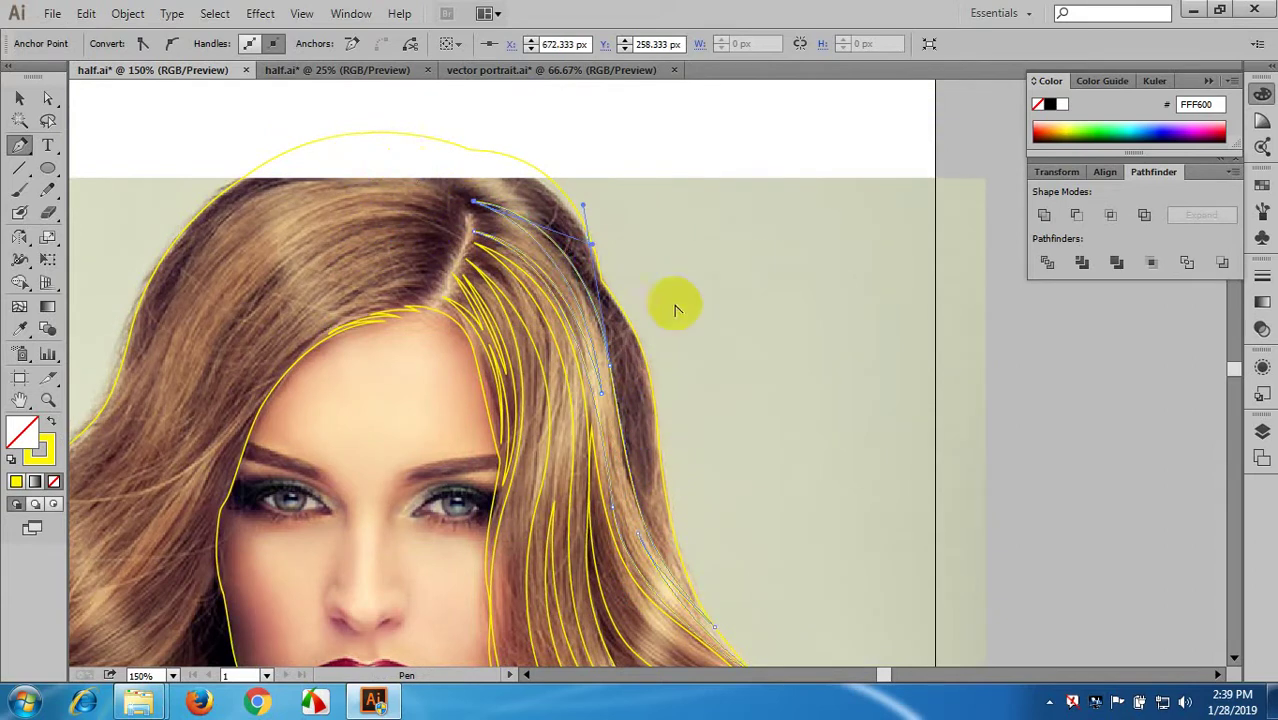
# - Start a new Pen path in the dark part of the side lock near mouth level and curve it down to the hair edge above the shoulder
pyautogui.scroll(-2, 674, 306)
pyautogui.moveTo(699, 342); pyautogui.dragTo(682, 233)
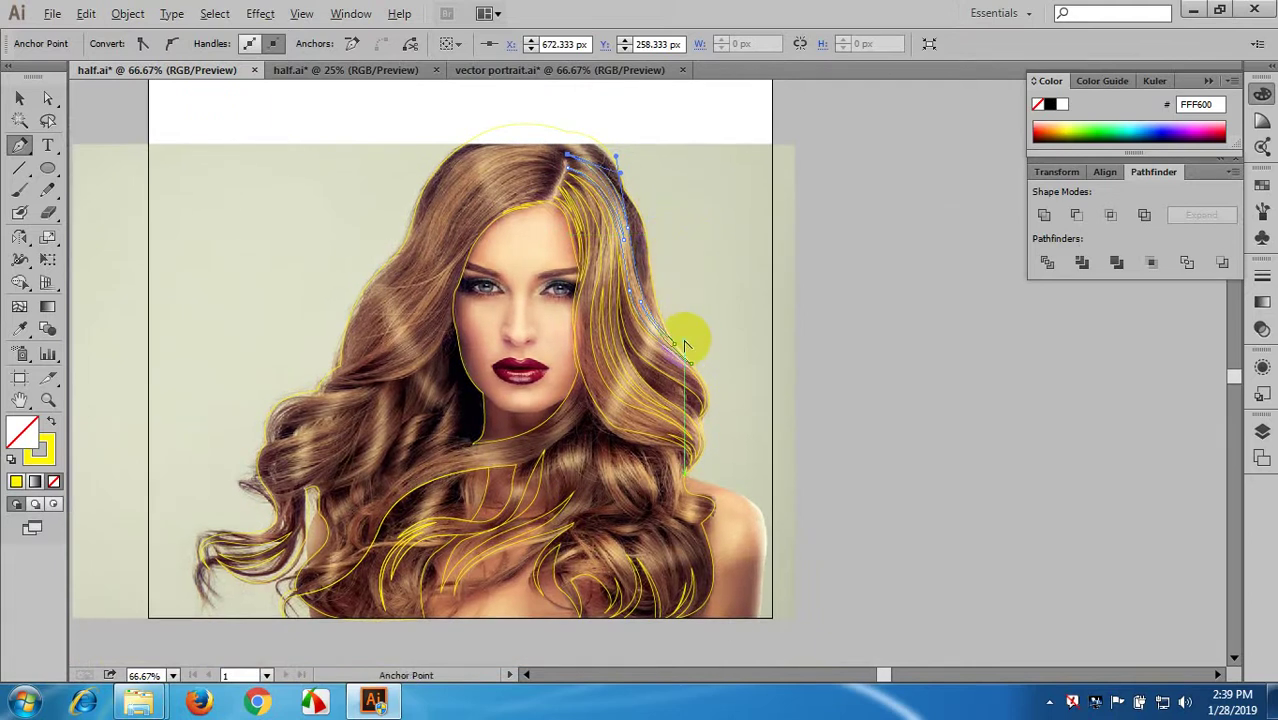
pyautogui.scroll(3, 685, 345)
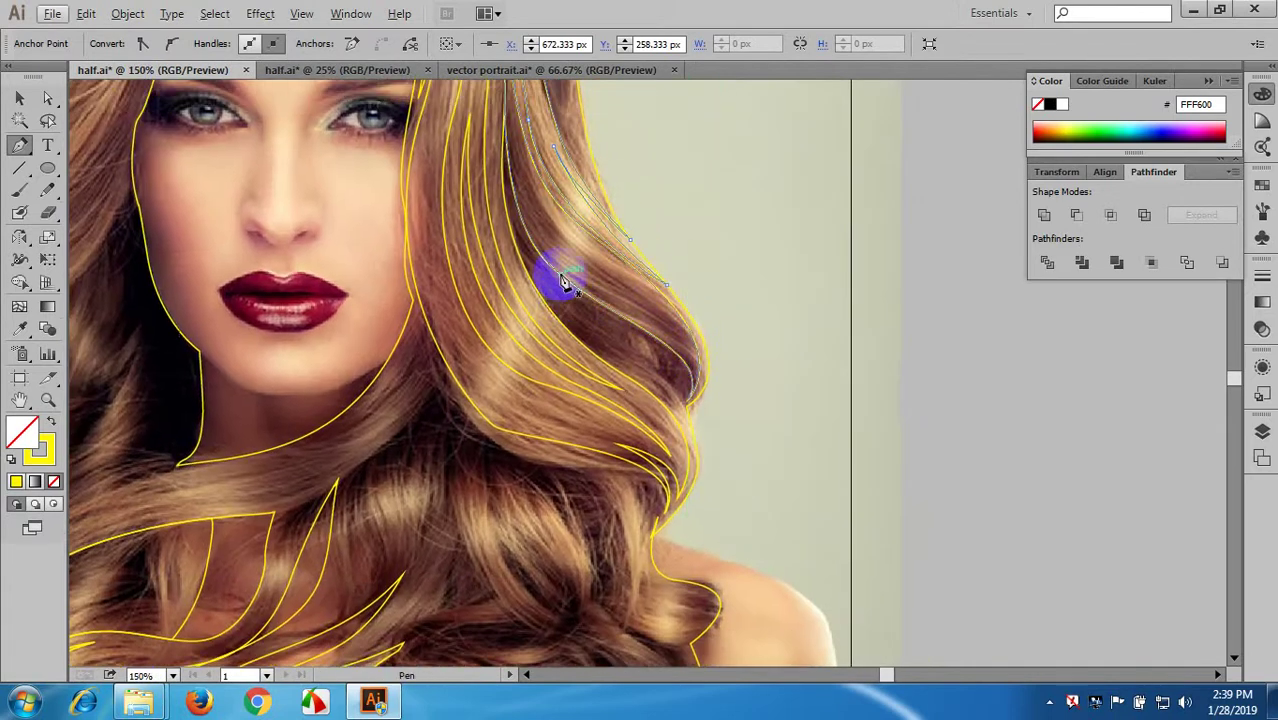
pyautogui.scroll(1, 563, 282)
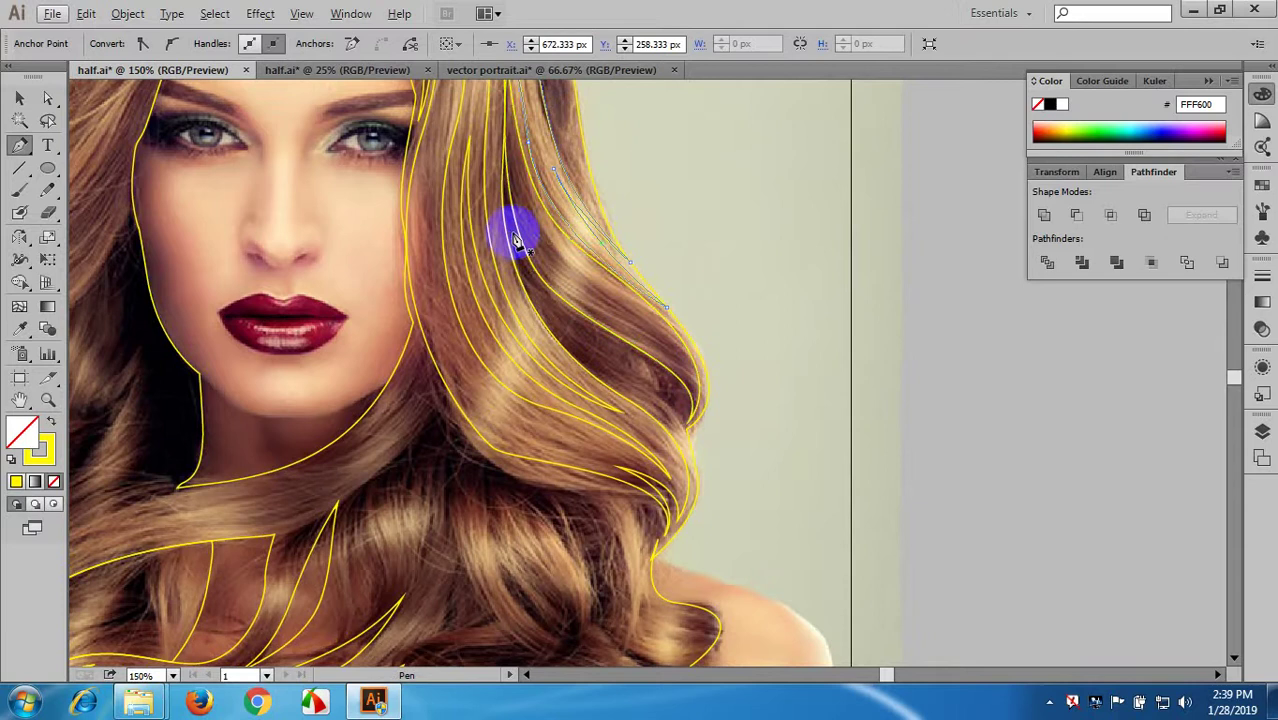
pyautogui.click(513, 231)
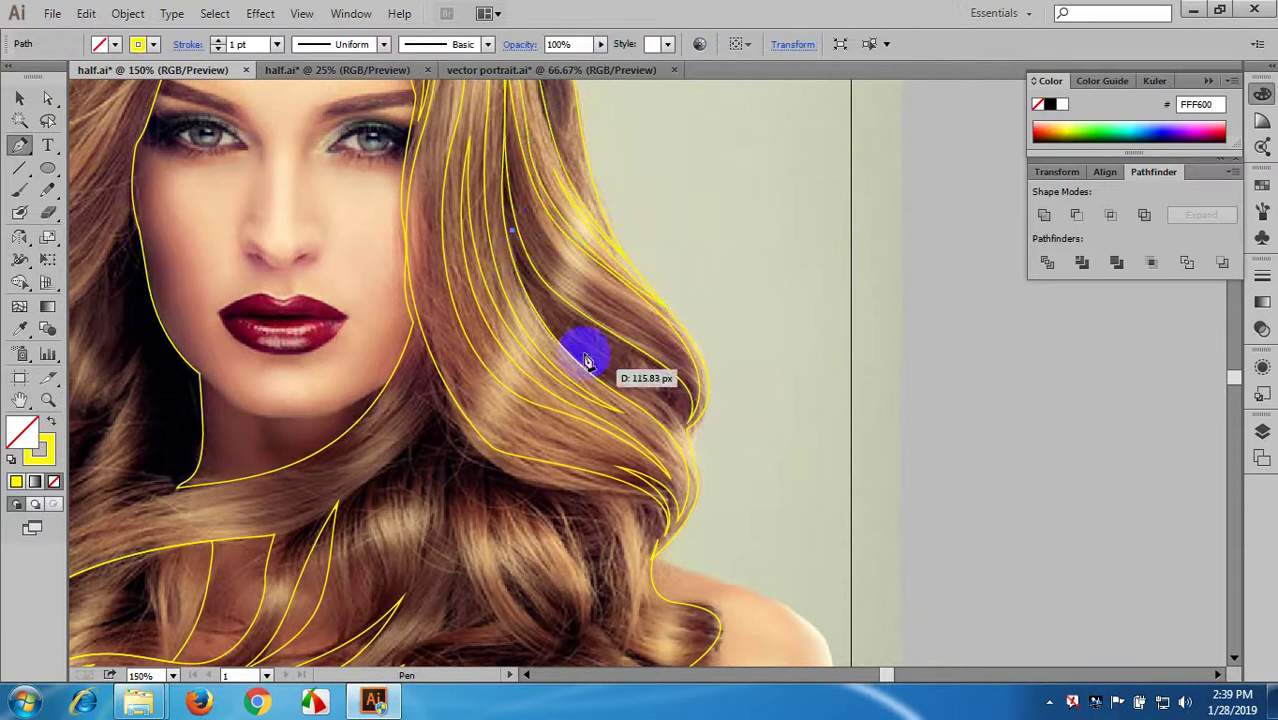
pyautogui.moveTo(628, 389); pyautogui.dragTo(751, 490)
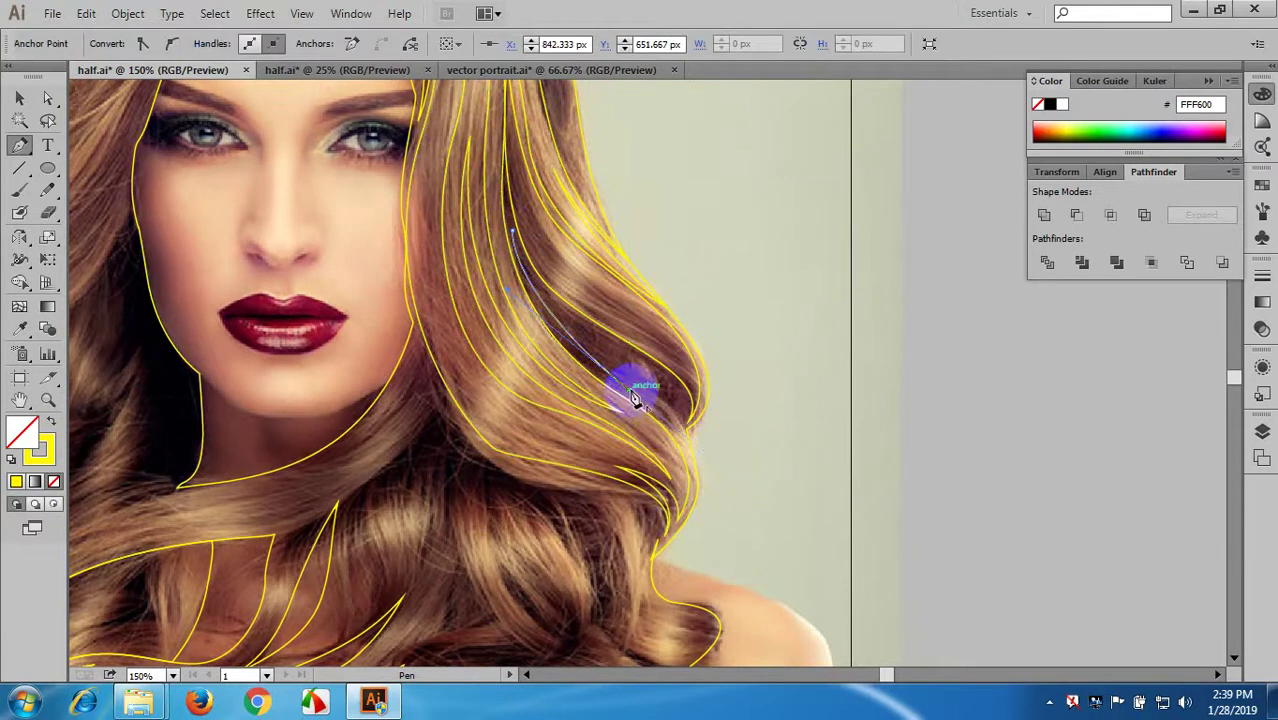
pyautogui.moveTo(688, 456); pyautogui.dragTo(700, 501)
pyautogui.click(688, 456)
pyautogui.scroll(1, 671, 430)
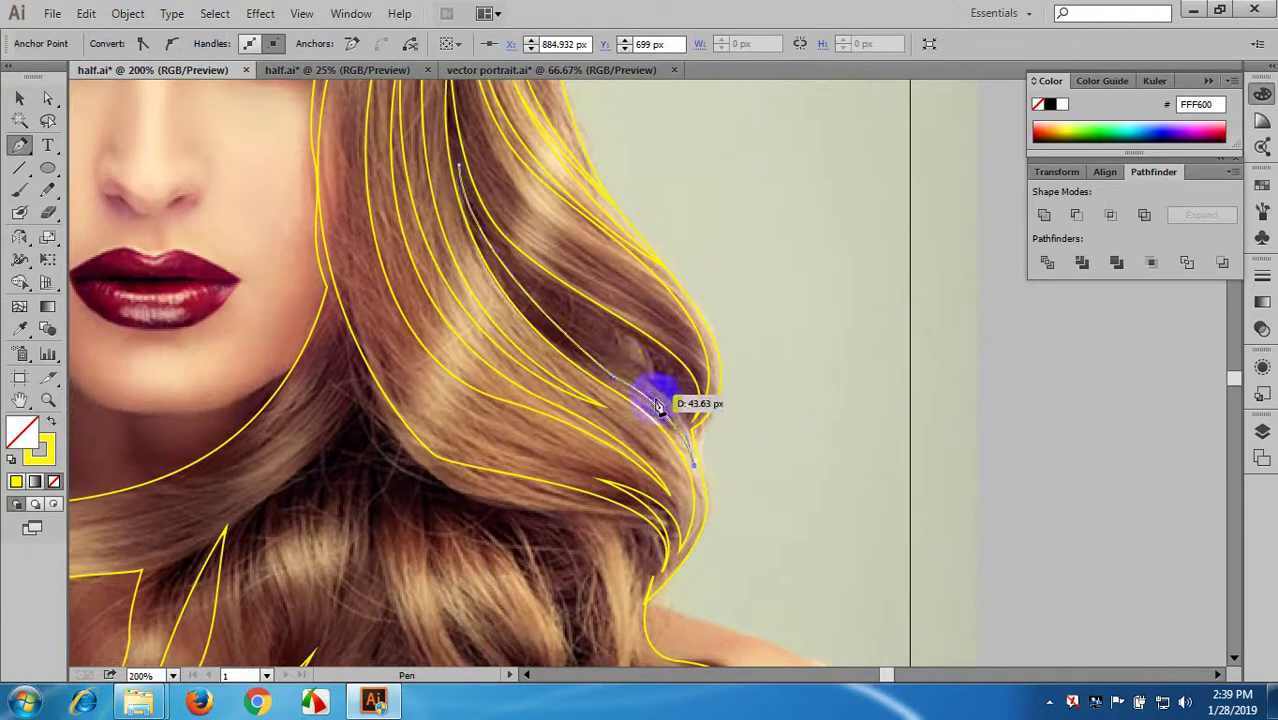
# - Add a short pointed strand near the hair edge, then curve the side lock's path back up and close it at its starting point
pyautogui.moveTo(658, 405); pyautogui.dragTo(531, 284)
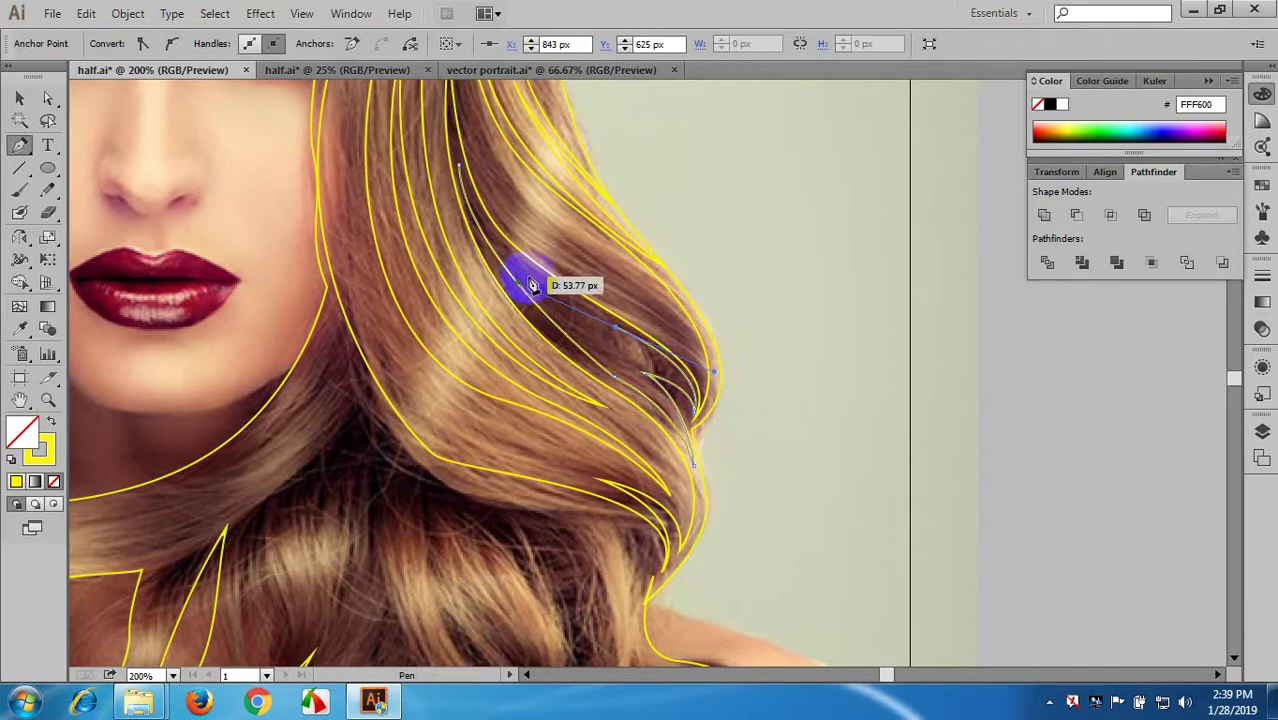
pyautogui.scroll(2, 529, 281)
pyautogui.moveTo(460, 232); pyautogui.dragTo(457, 208)
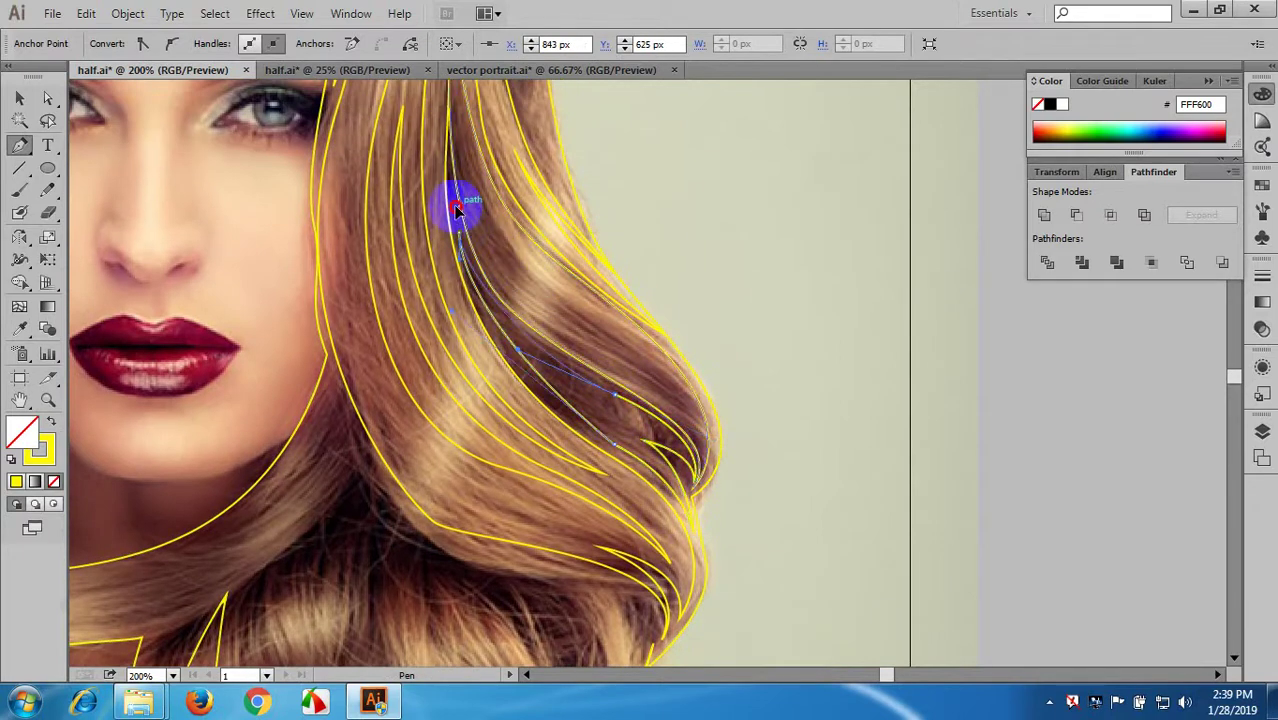
# - Start a Pen path beside the jaw and curve it along the lock crossing the neck, down to its lower tip on the opposite side
pyautogui.press('space')
pyautogui.moveTo(528, 345); pyautogui.dragTo(716, 195)
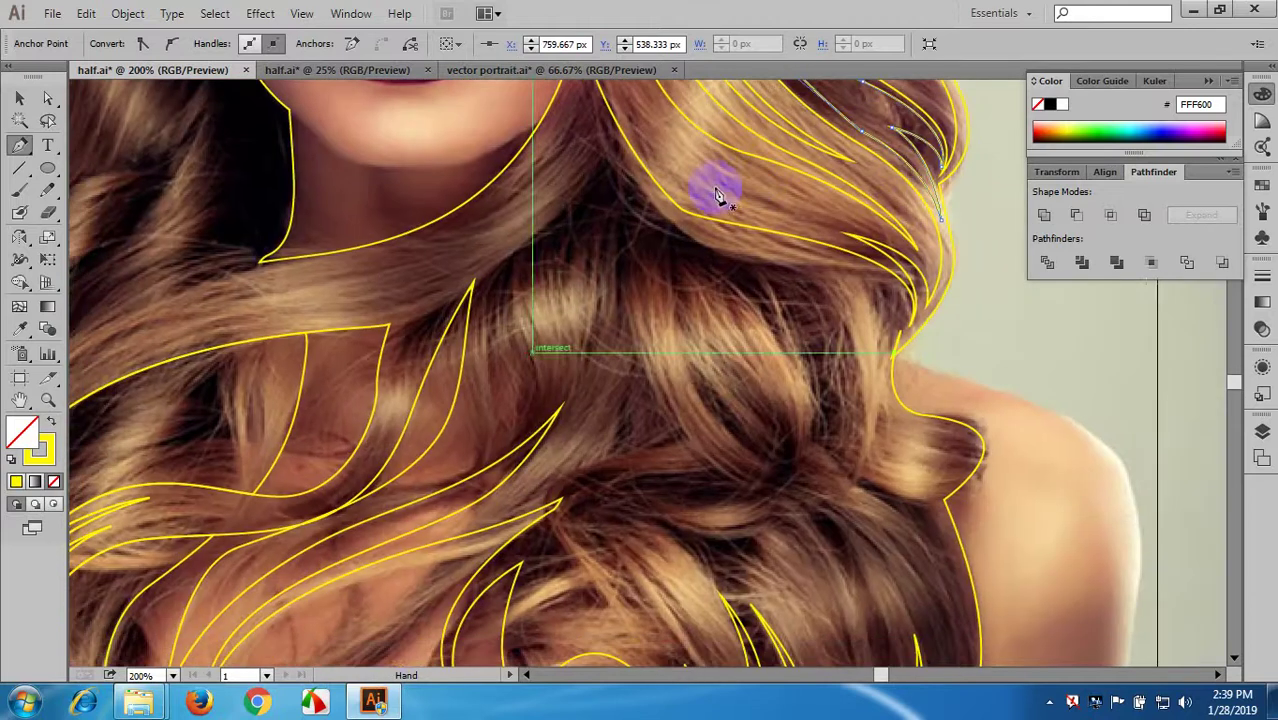
pyautogui.scroll(-1, 540, 270)
pyautogui.press('space')
pyautogui.moveTo(542, 260); pyautogui.dragTo(735, 334)
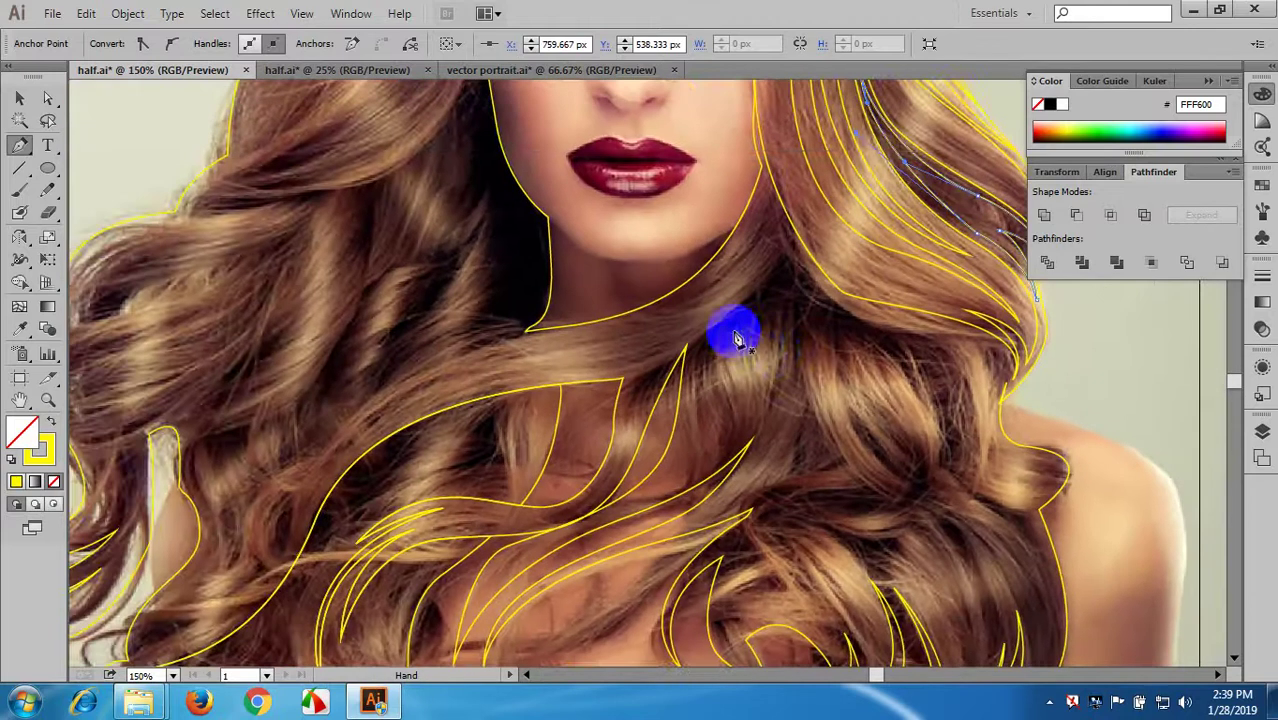
pyautogui.click(767, 179)
pyautogui.moveTo(628, 318); pyautogui.dragTo(511, 356)
pyautogui.press('space')
pyautogui.moveTo(560, 401); pyautogui.dragTo(679, 313)
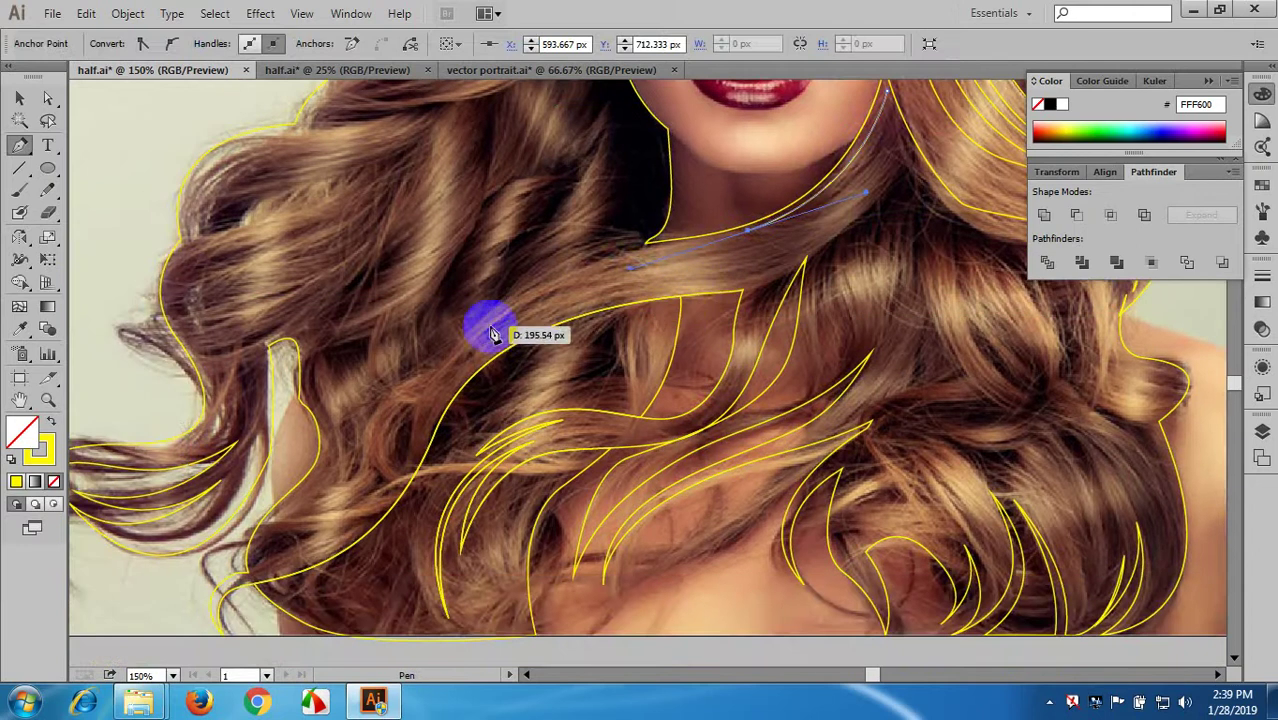
pyautogui.moveTo(491, 323); pyautogui.dragTo(426, 499)
pyautogui.scroll(-1, 345, 440)
# - Form a pointed notch at the neck lock's lower tip, then trace back along its underside and close the path beside the jaw
pyautogui.moveTo(423, 492); pyautogui.dragTo(422, 327)
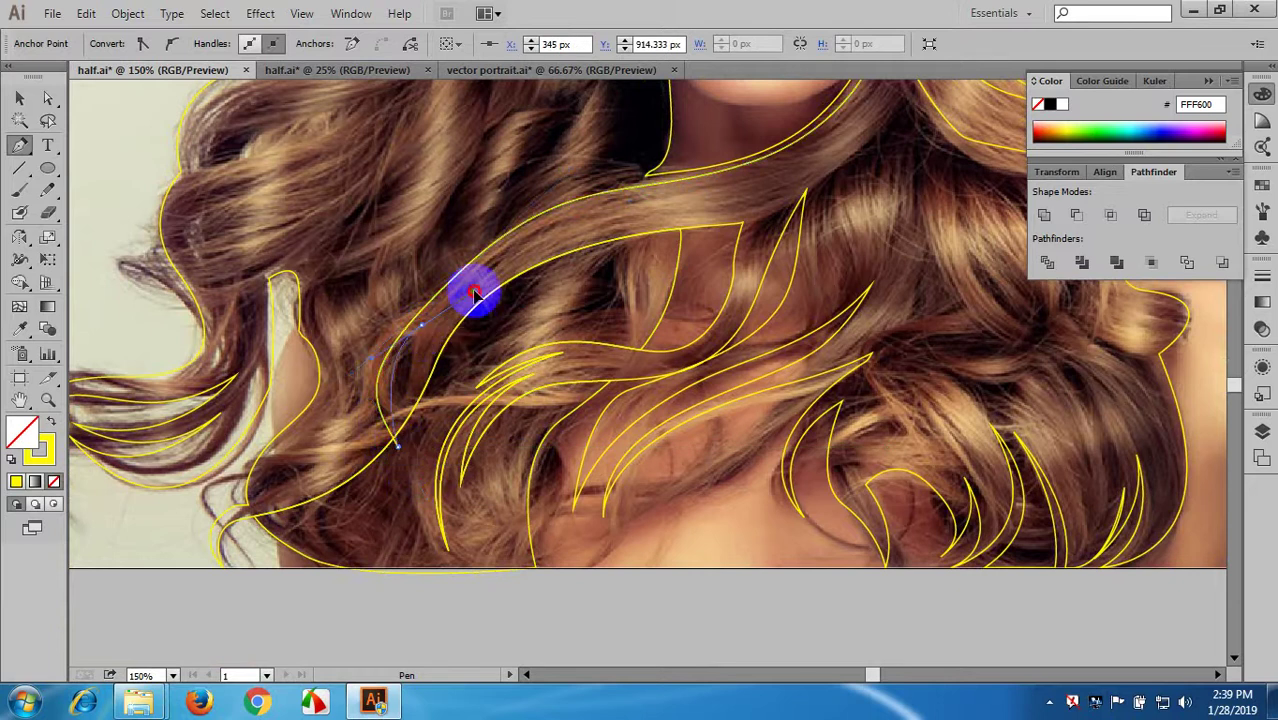
pyautogui.moveTo(493, 279); pyautogui.dragTo(629, 226)
pyautogui.moveTo(771, 189); pyautogui.dragTo(556, 296)
pyautogui.moveTo(634, 258)
pyautogui.mouseDown()
pyautogui.moveTo(685, 194)
pyautogui.moveTo(676, 228)
pyautogui.moveTo(693, 245)
pyautogui.moveTo(677, 200)
pyautogui.mouseUp()
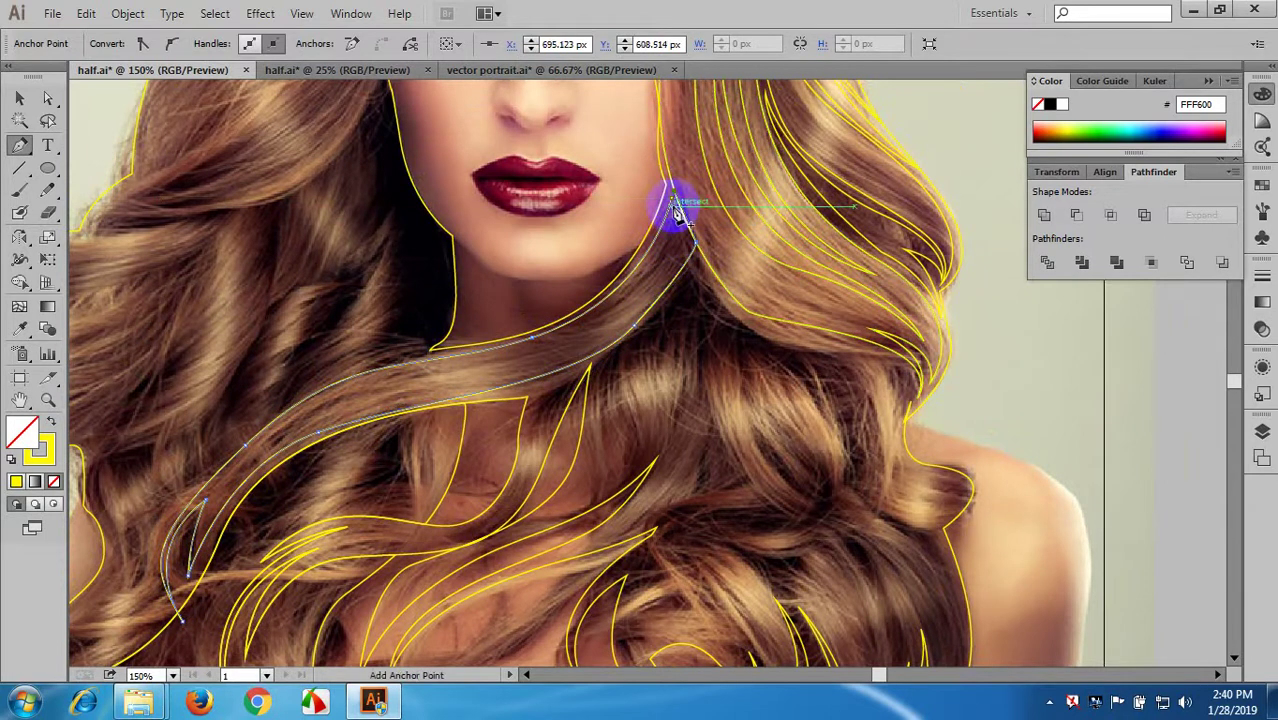
pyautogui.moveTo(693, 277); pyautogui.dragTo(634, 171)
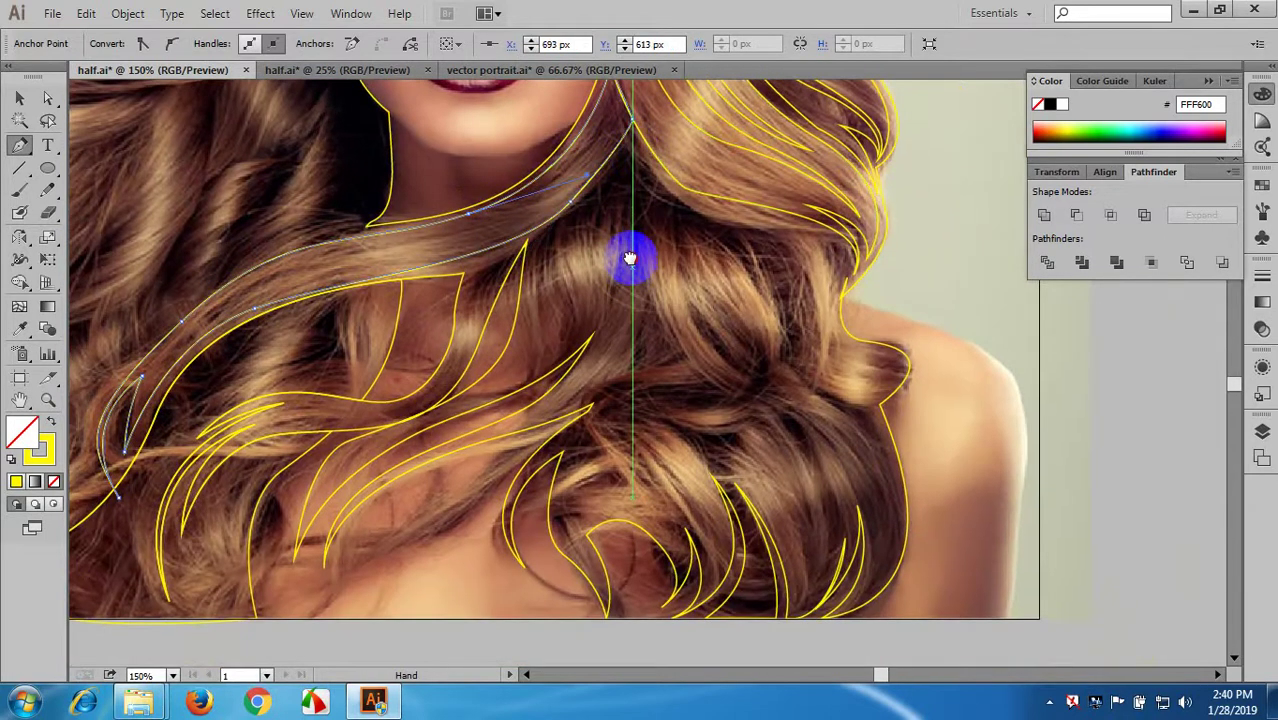
# - Start a Pen path for the curl below the jaw, curving down its inner side to the tip and tracing a narrow pointed strand there
pyautogui.moveTo(634, 260)
pyautogui.mouseDown()
pyautogui.moveTo(651, 217)
pyautogui.moveTo(567, 301)
pyautogui.mouseUp()
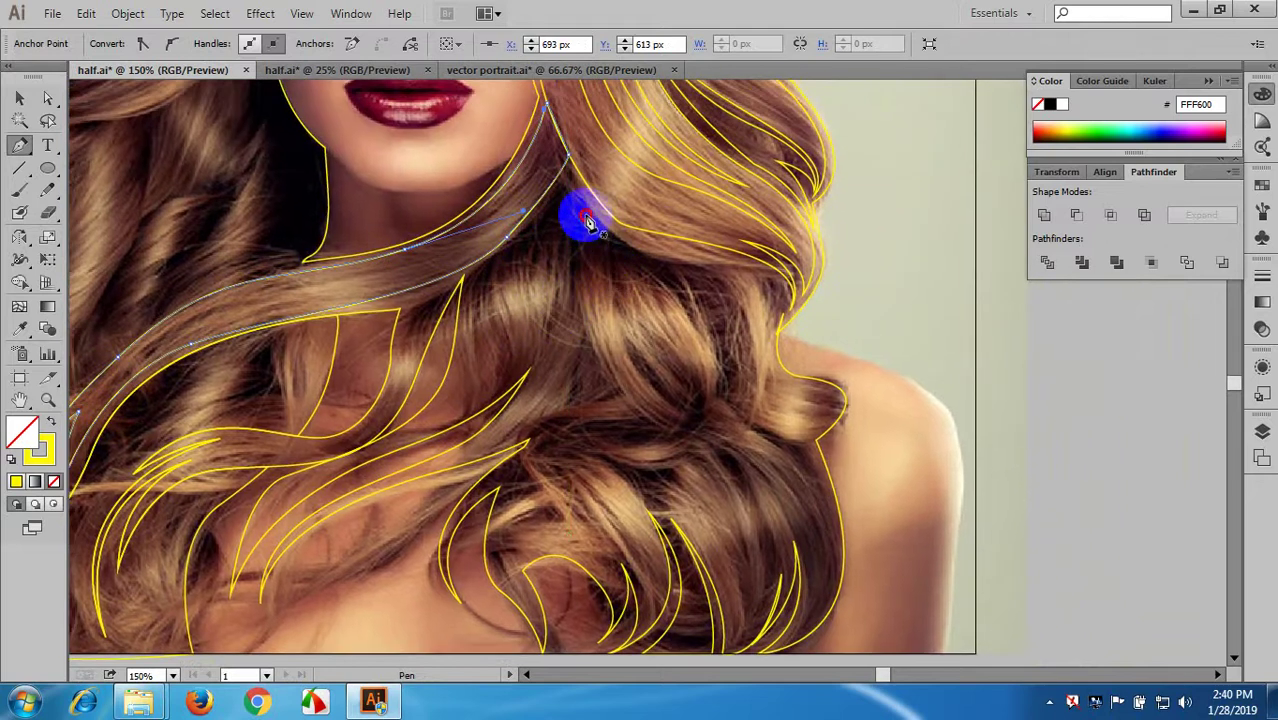
pyautogui.moveTo(586, 216); pyautogui.dragTo(693, 445)
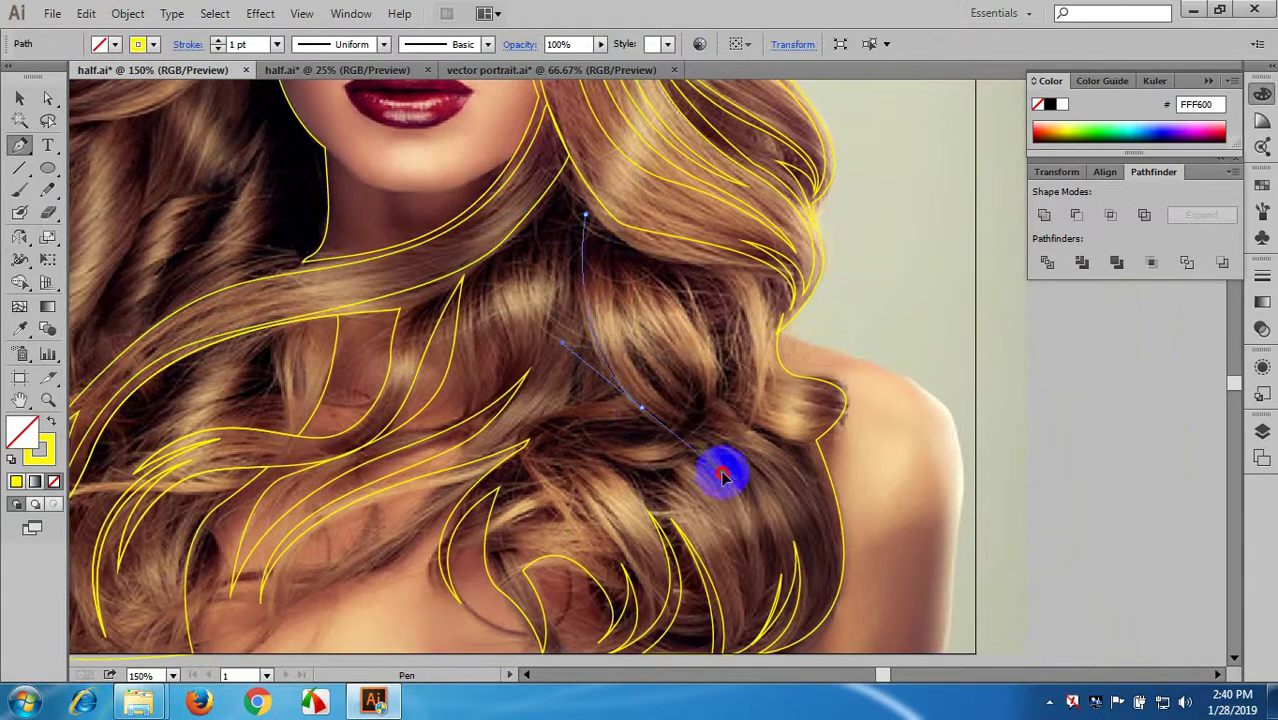
pyautogui.moveTo(740, 487); pyautogui.dragTo(843, 472)
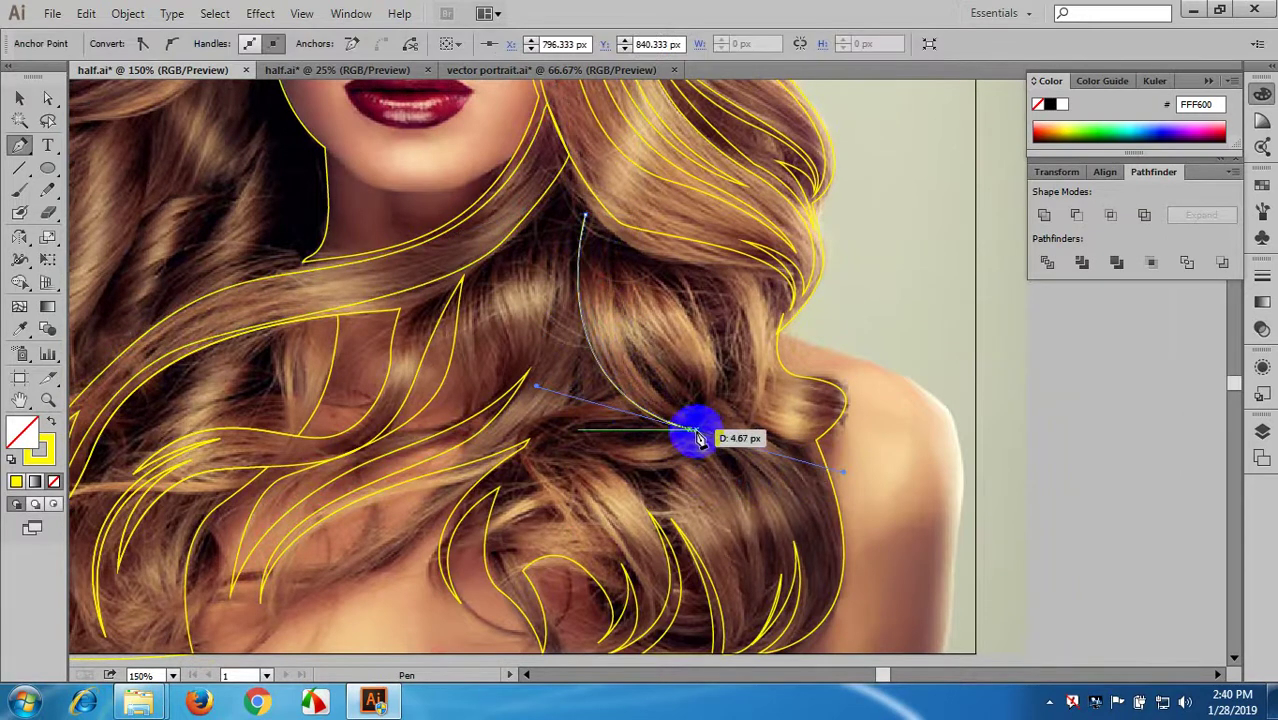
pyautogui.moveTo(695, 438); pyautogui.dragTo(610, 362)
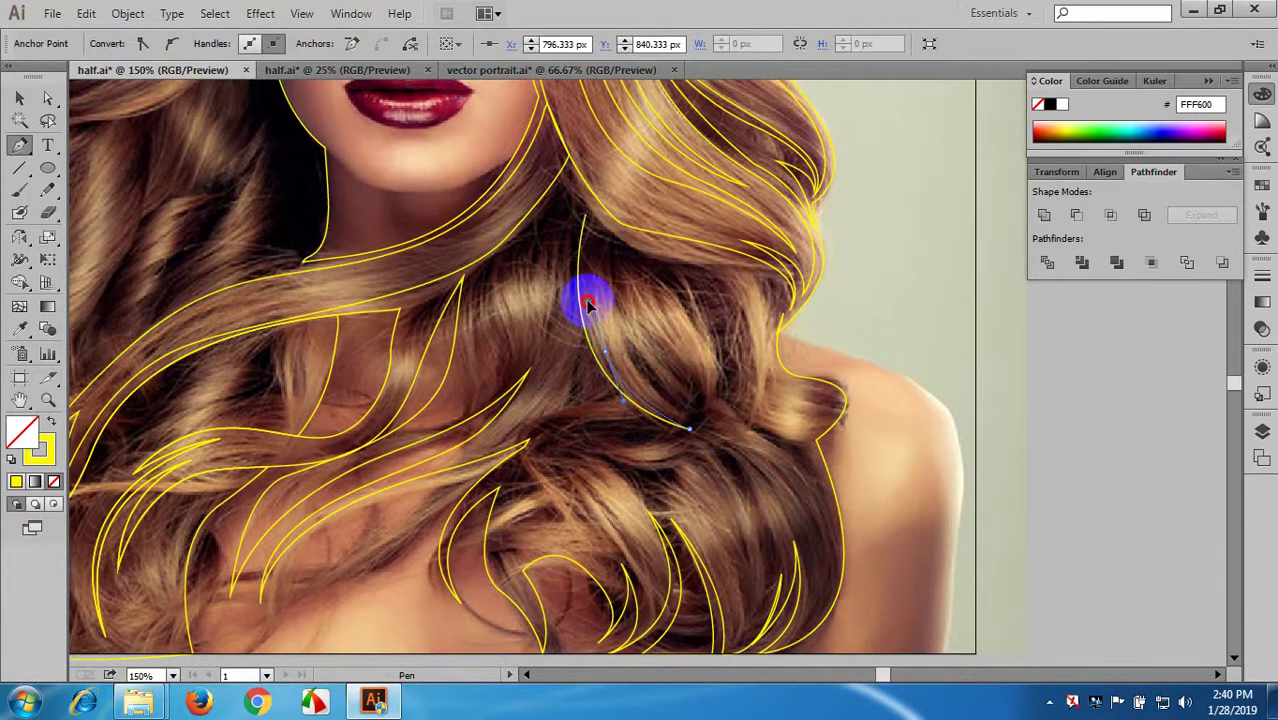
pyautogui.moveTo(590, 318); pyautogui.dragTo(700, 405)
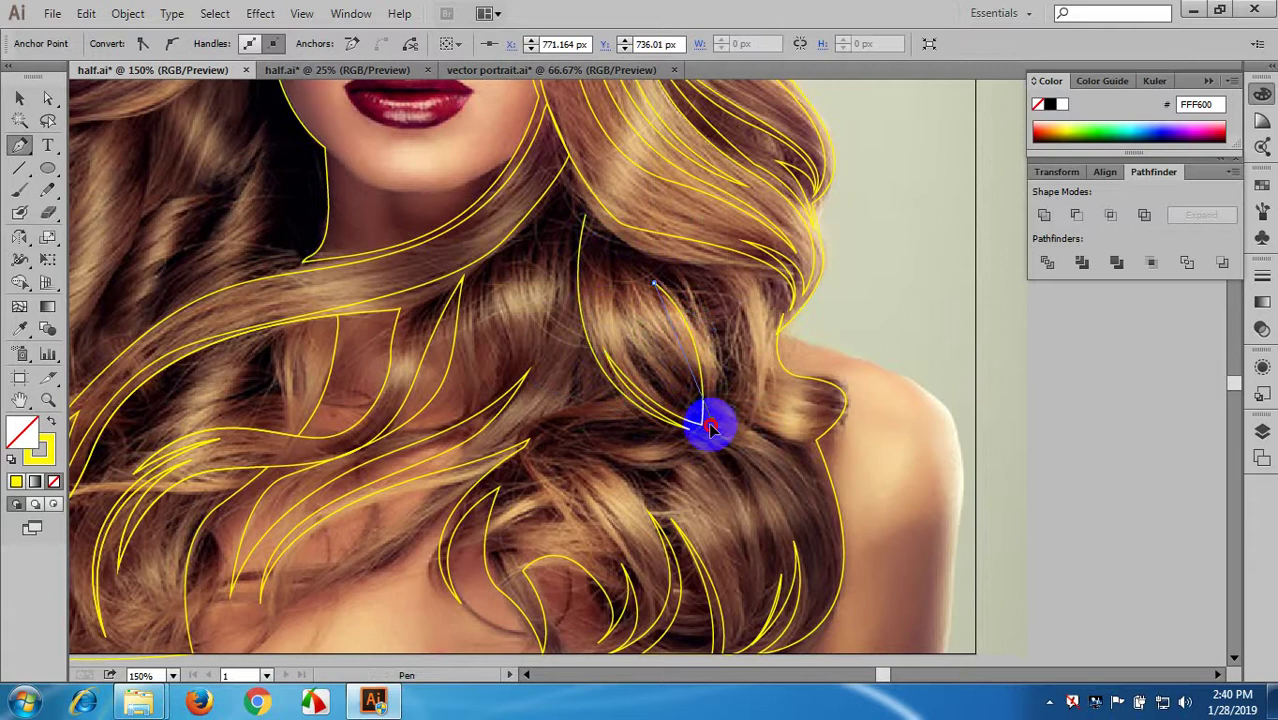
# - Trace a matching pointed strand on the curl's outer side and carry the path back up toward its starting point
pyautogui.moveTo(711, 432); pyautogui.dragTo(716, 438)
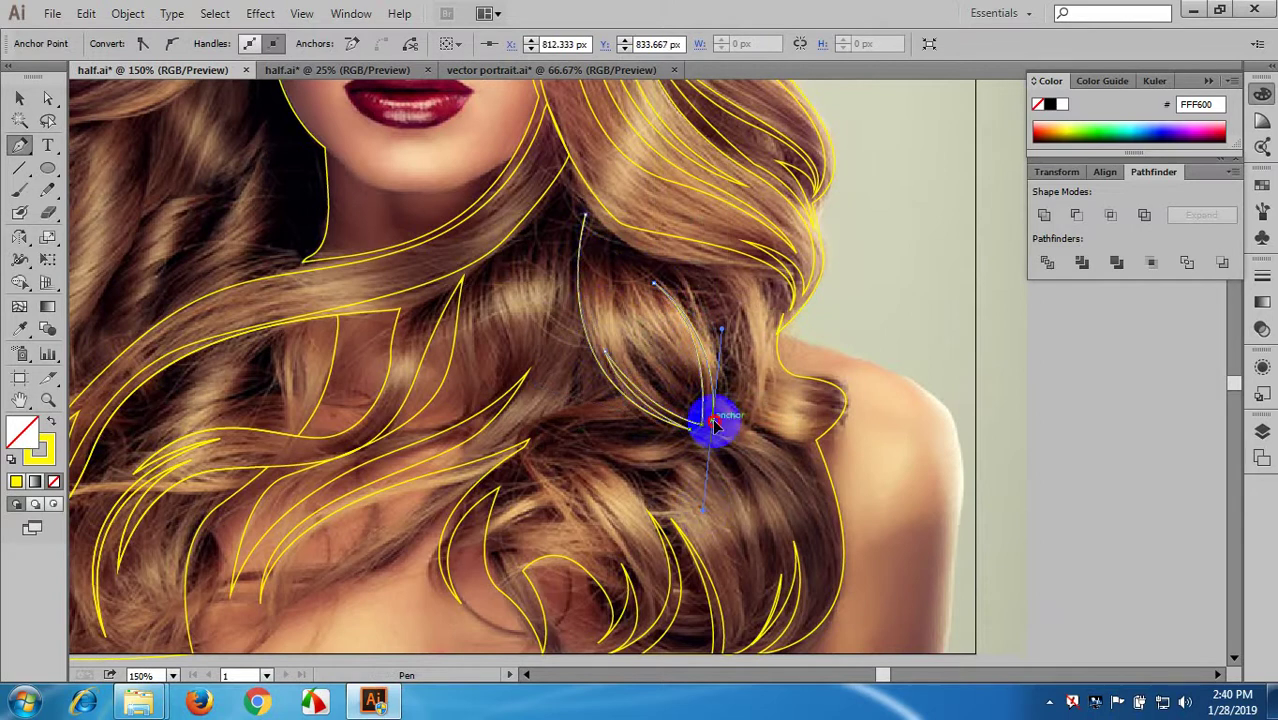
pyautogui.click(713, 421)
pyautogui.moveTo(645, 253); pyautogui.dragTo(543, 194)
pyautogui.scroll(2, 621, 264)
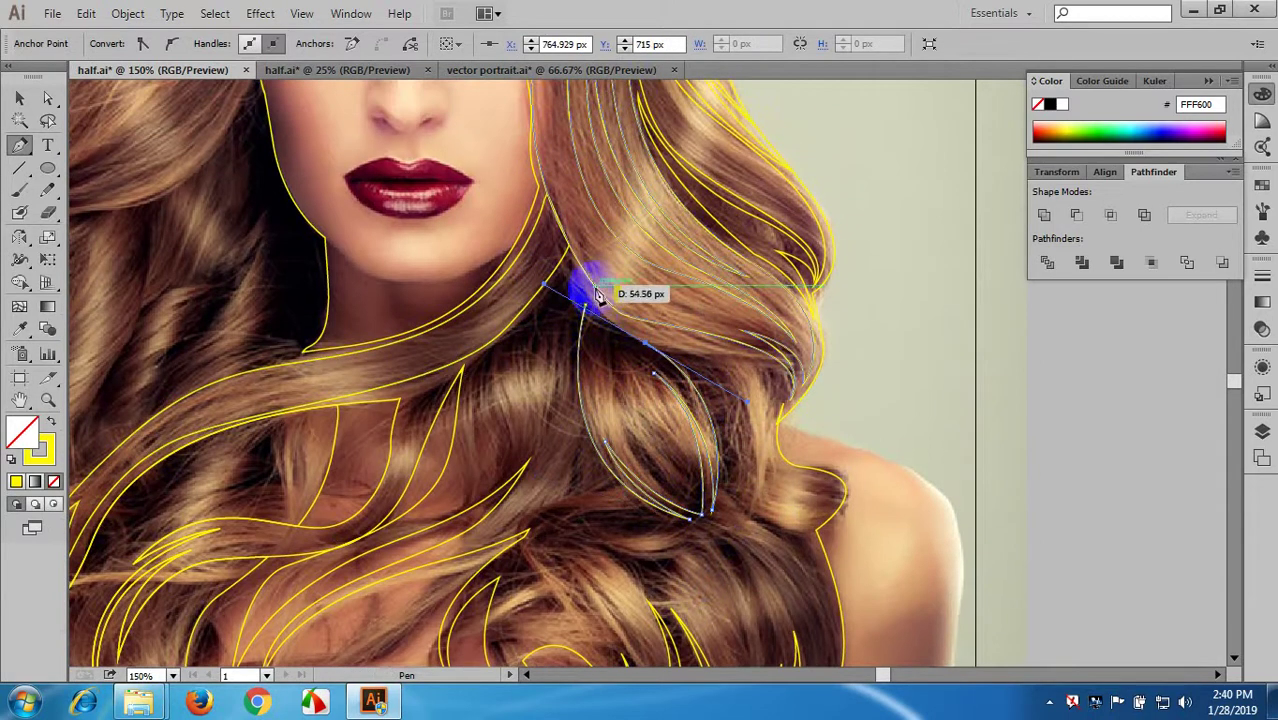
pyautogui.scroll(1, 597, 295)
pyautogui.moveTo(597, 295); pyautogui.dragTo(595, 327)
pyautogui.click(583, 308)
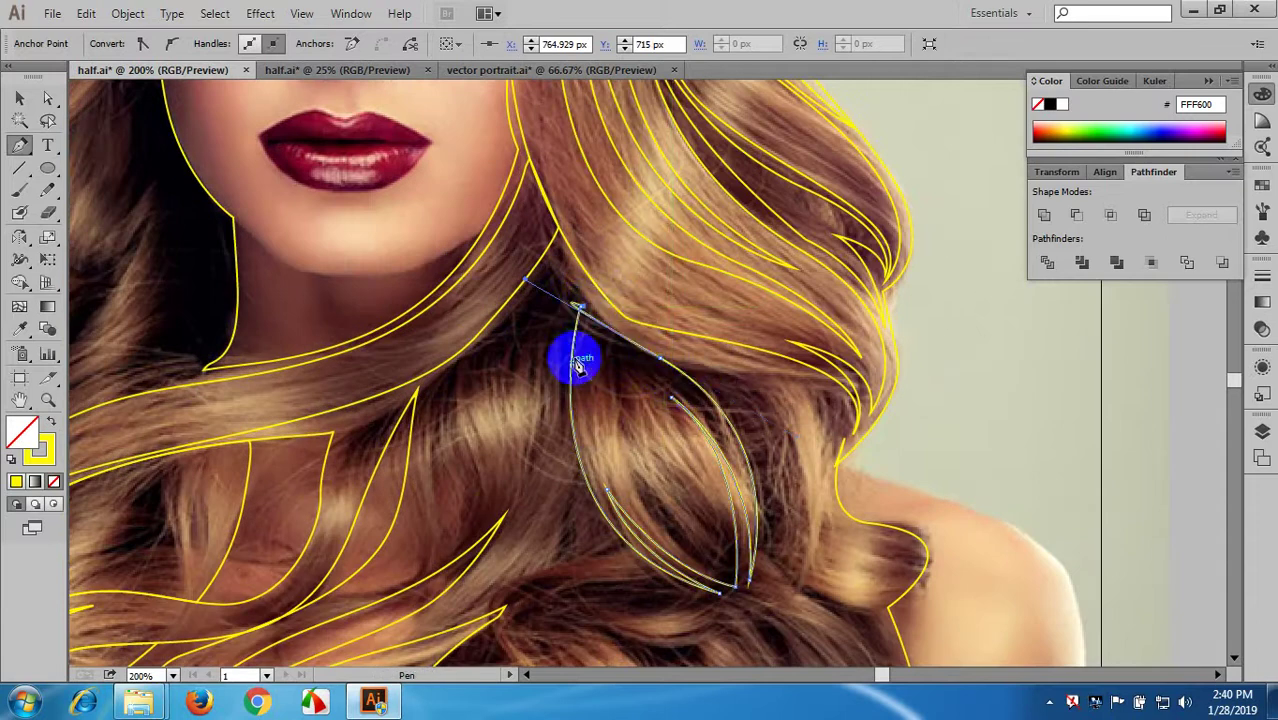
pyautogui.hotkey('ctrl', 'z')
# - Close the curl's leaf-shaped outline with a smooth curve at its starting point
pyautogui.moveTo(665, 363); pyautogui.dragTo(551, 285)
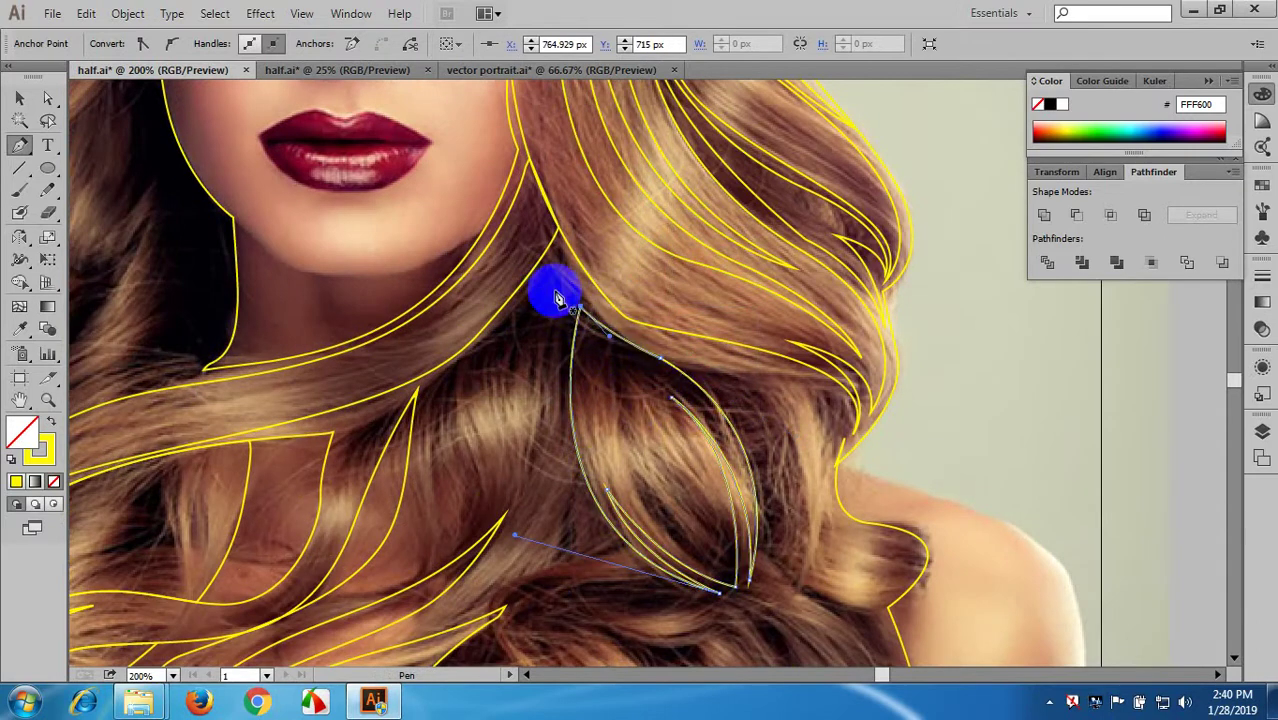
pyautogui.press('space')
pyautogui.moveTo(662, 415); pyautogui.dragTo(664, 350)
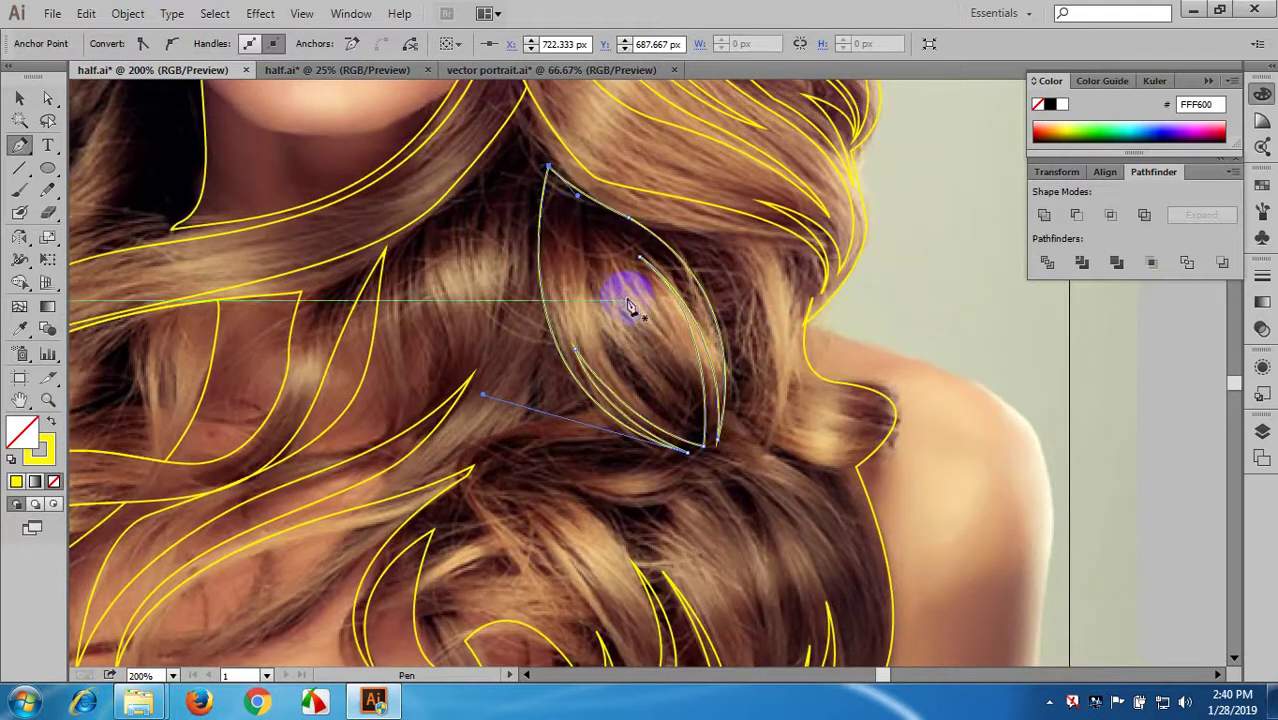
# - Draw a closed narrow strand inside the curl along its inner side, about 62 px wide and 108 px tall
pyautogui.click(561, 221)
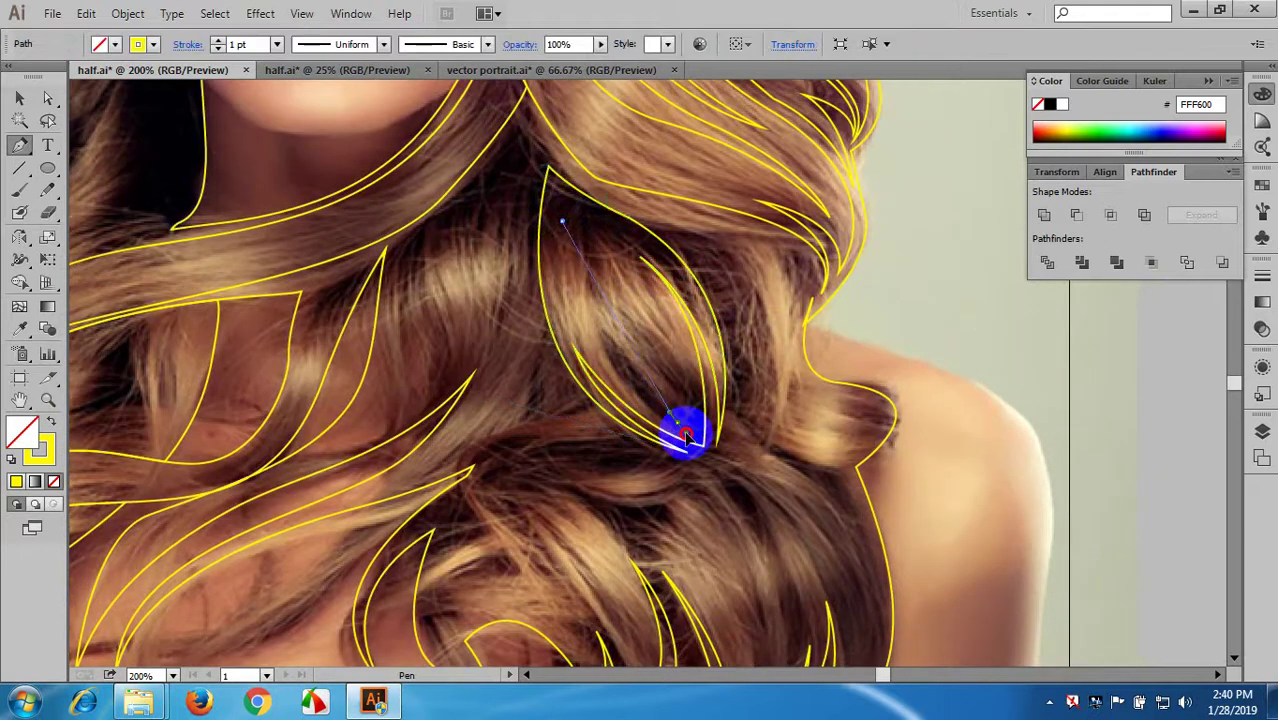
pyautogui.moveTo(685, 435); pyautogui.dragTo(568, 240)
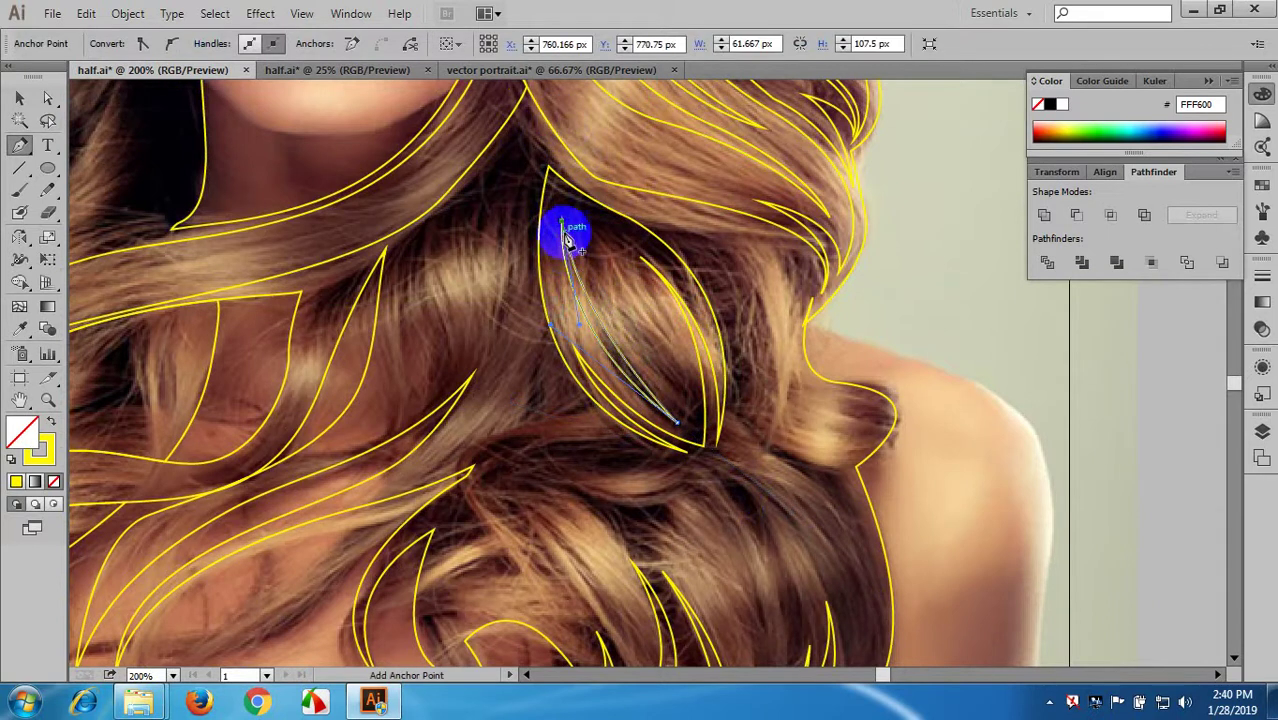
# - Draw a second closed strand down the middle of the curl, about 63 px wide and 119 px tall
pyautogui.click(569, 212)
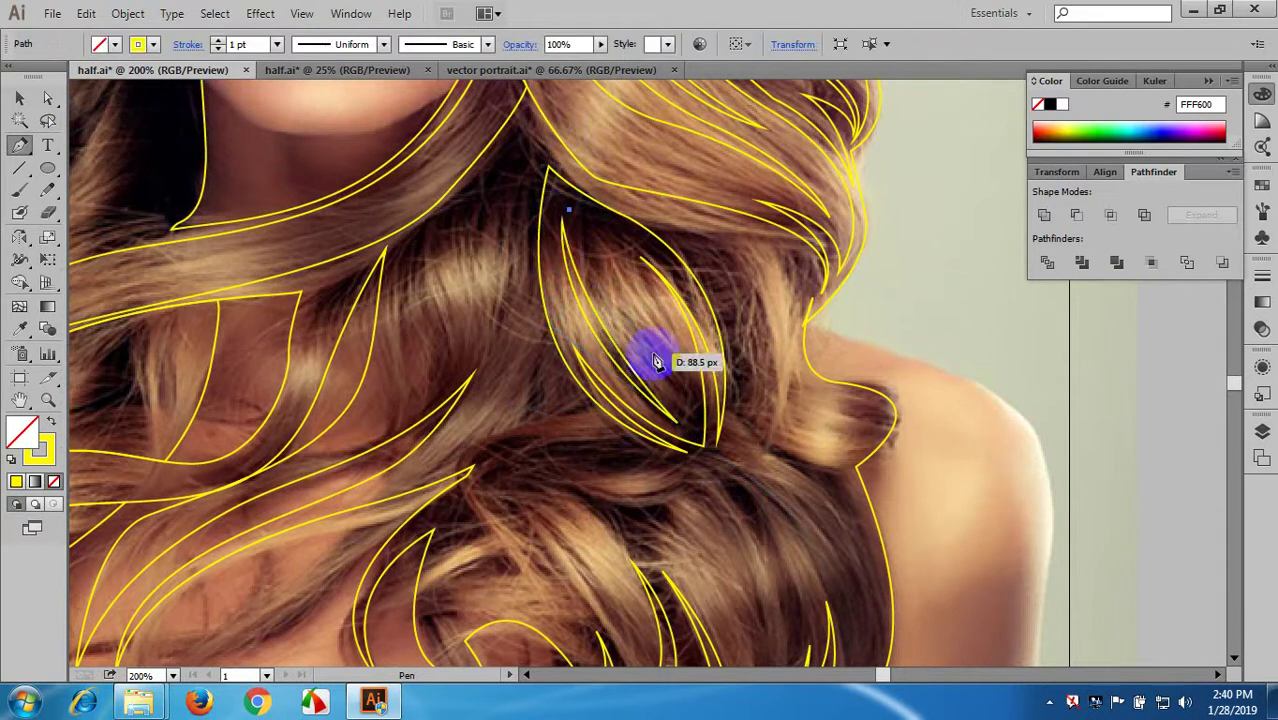
pyautogui.moveTo(688, 432); pyautogui.dragTo(696, 515)
pyautogui.click(688, 433)
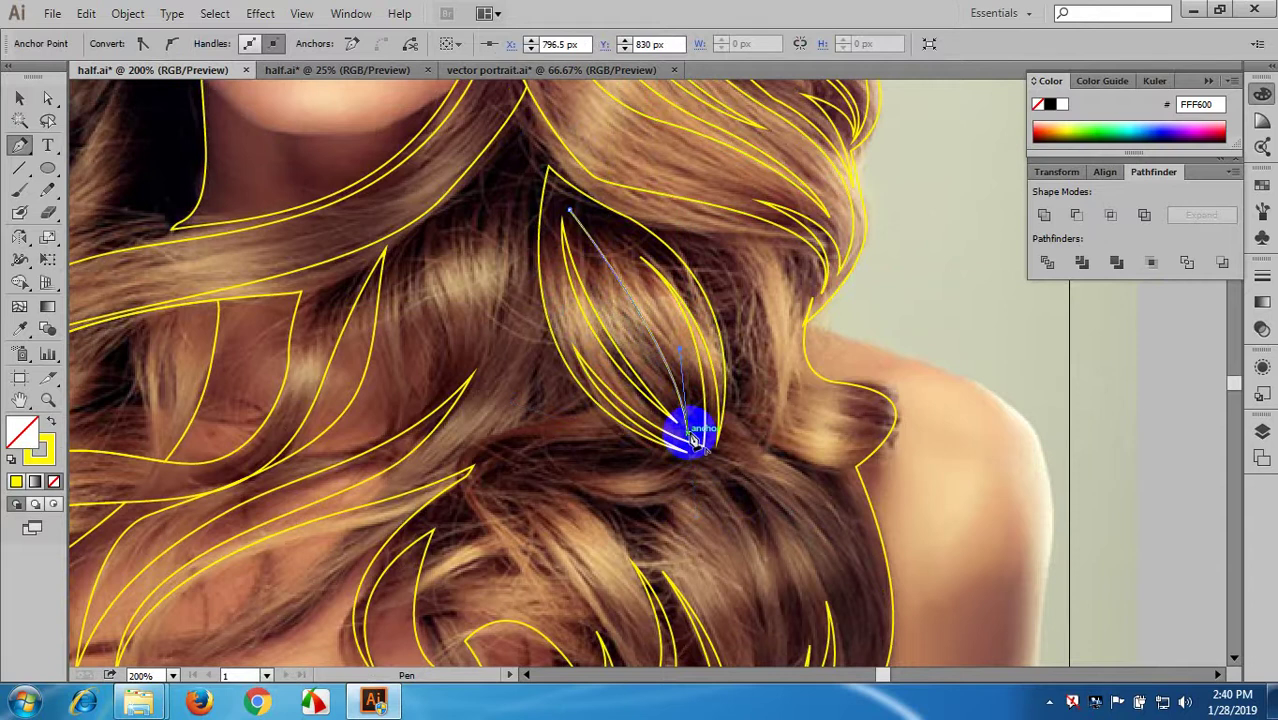
pyautogui.moveTo(575, 218); pyautogui.dragTo(470, 137)
# - Draw a closed strand from the leaf-shaped curl's upper edge down toward the shoulder, with a narrow split in its lower end
pyautogui.moveTo(665, 318); pyautogui.dragTo(674, 221)
pyautogui.moveTo(729, 177); pyautogui.dragTo(730, 268)
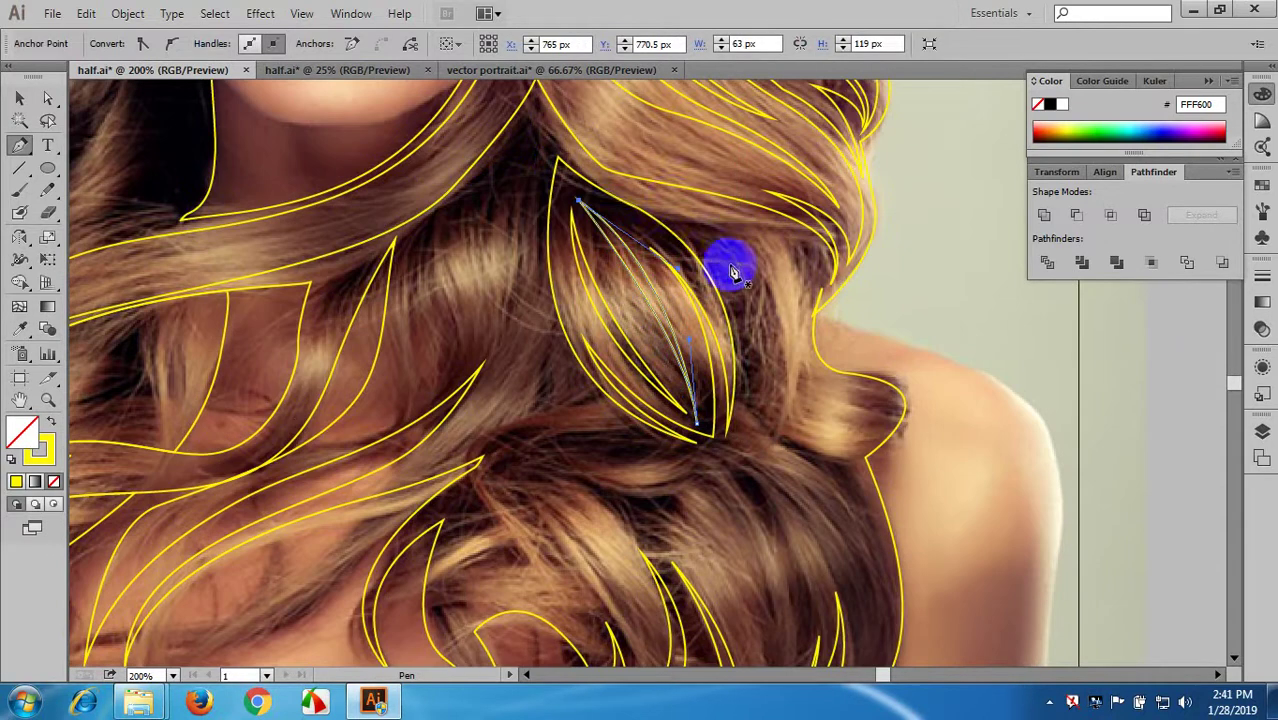
pyautogui.moveTo(670, 208); pyautogui.dragTo(668, 207)
pyautogui.moveTo(657, 200); pyautogui.dragTo(757, 233)
pyautogui.moveTo(782, 400); pyautogui.dragTo(761, 490)
pyautogui.moveTo(778, 405)
pyautogui.mouseDown()
pyautogui.moveTo(805, 287)
pyautogui.moveTo(754, 228)
pyautogui.moveTo(742, 263)
pyautogui.moveTo(788, 278)
pyautogui.moveTo(803, 346)
pyautogui.moveTo(795, 418)
pyautogui.mouseUp()
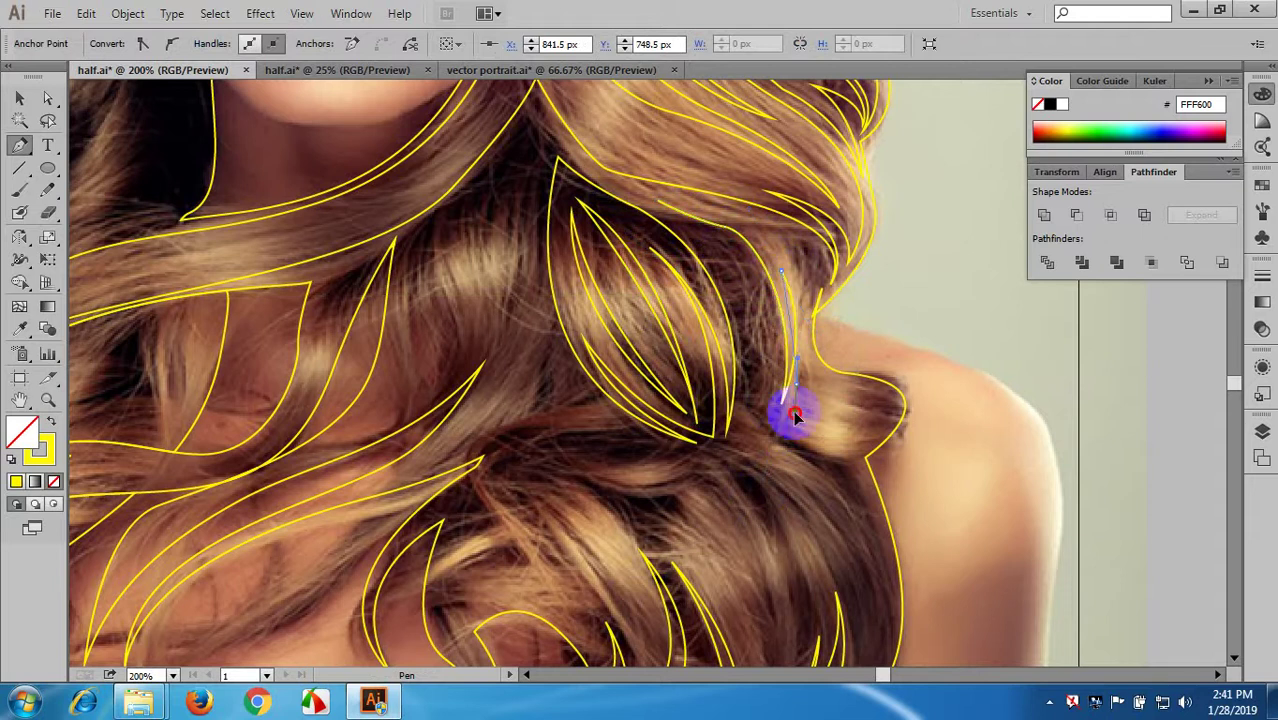
pyautogui.moveTo(777, 467); pyautogui.dragTo(654, 171)
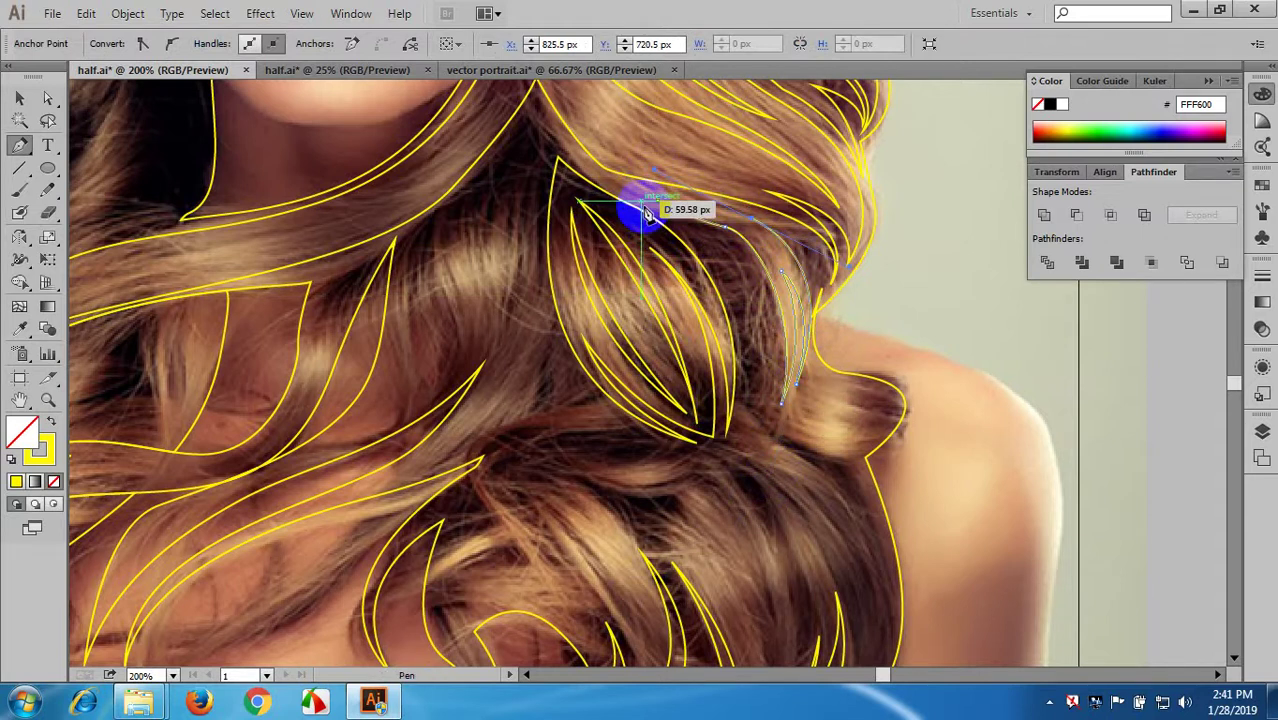
pyautogui.scroll(2, 645, 214)
pyautogui.moveTo(550, 210); pyautogui.dragTo(667, 298)
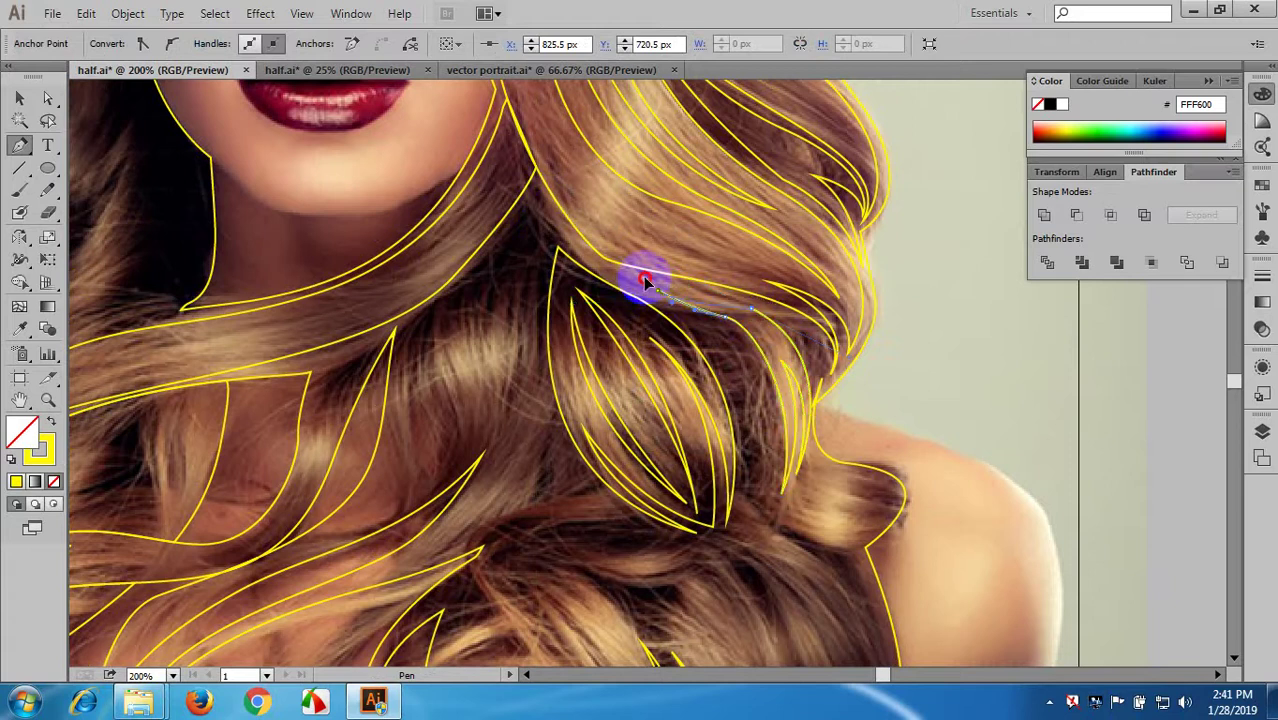
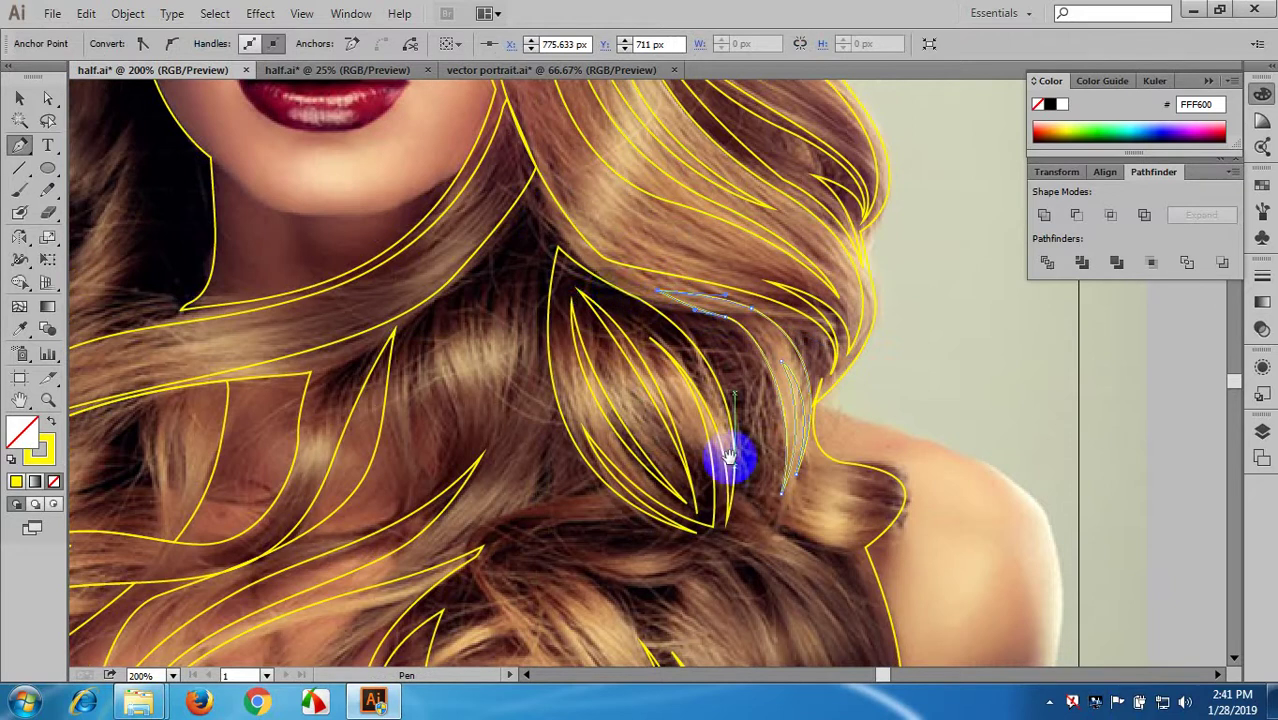
# - Start the lower shoulder curl's outline below the leaf-shaped curl, tracing its outer edge and the first sharp notch
pyautogui.moveTo(727, 451); pyautogui.dragTo(717, 291)
pyautogui.moveTo(720, 386); pyautogui.dragTo(757, 340)
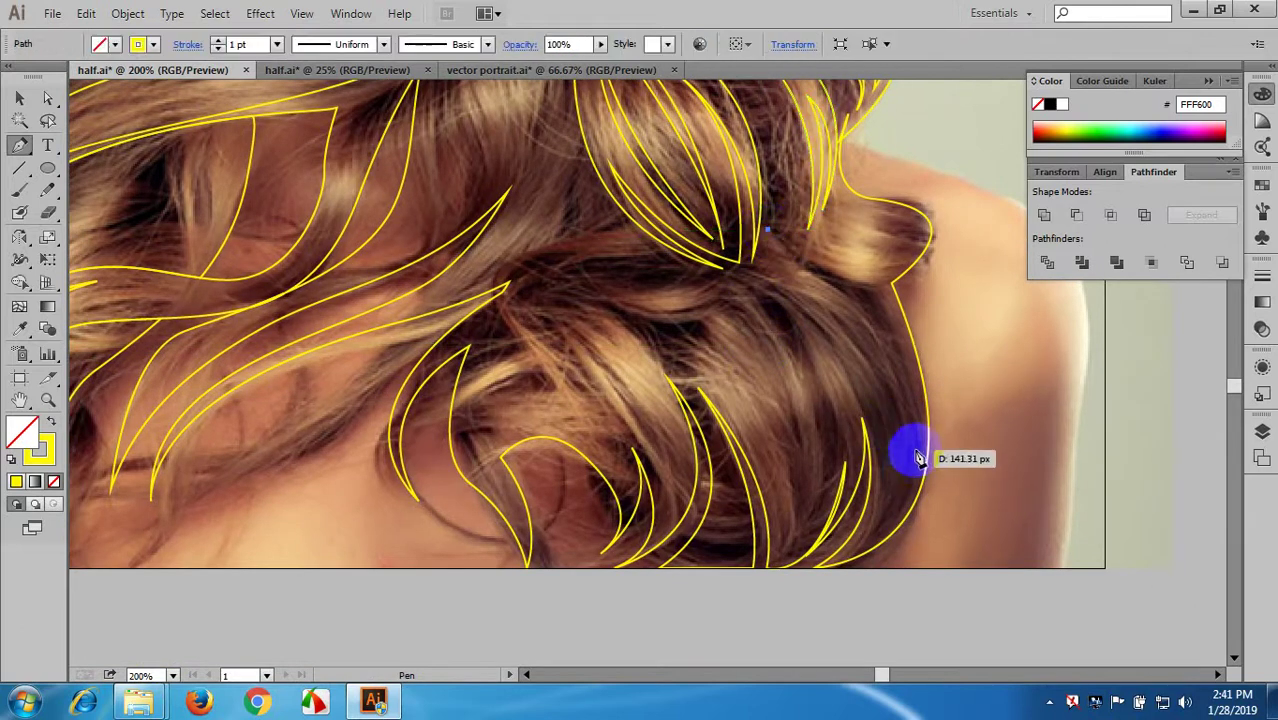
pyautogui.moveTo(914, 449)
pyautogui.mouseDown()
pyautogui.moveTo(887, 539)
pyautogui.moveTo(895, 592)
pyautogui.moveTo(913, 448)
pyautogui.moveTo(866, 345)
pyautogui.mouseUp()
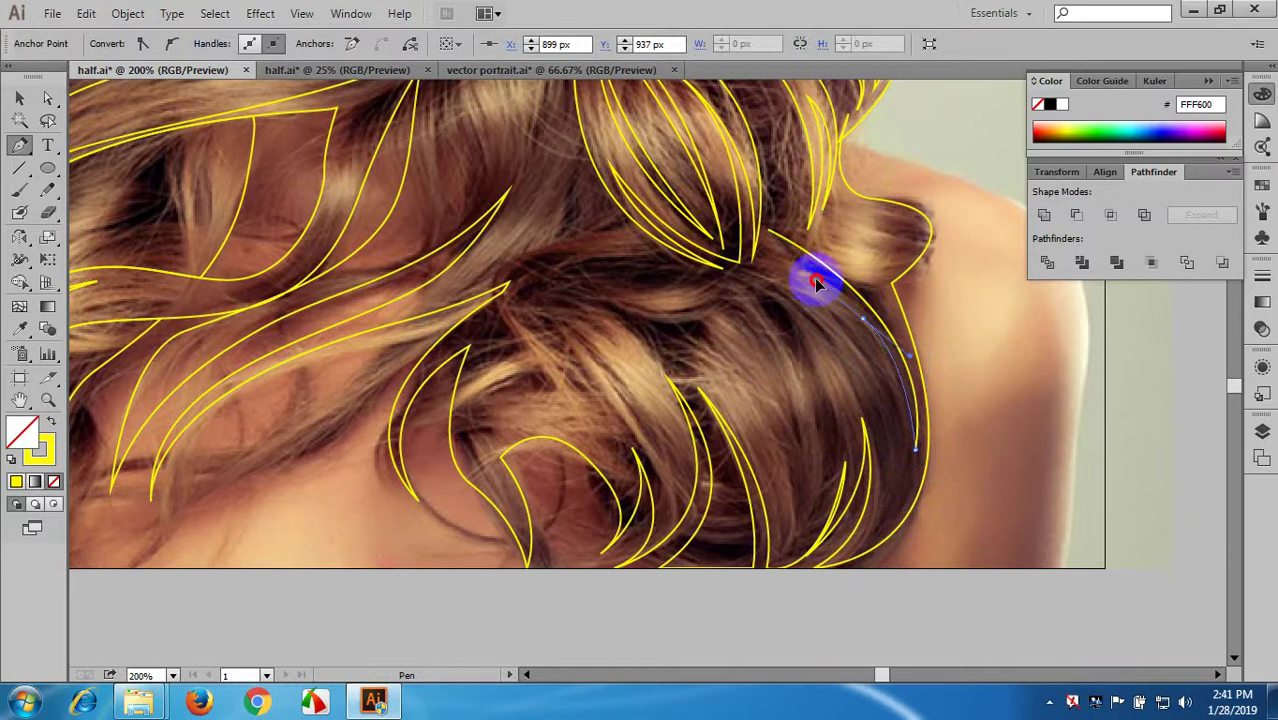
pyautogui.moveTo(817, 284); pyautogui.dragTo(866, 333)
pyautogui.click(864, 320)
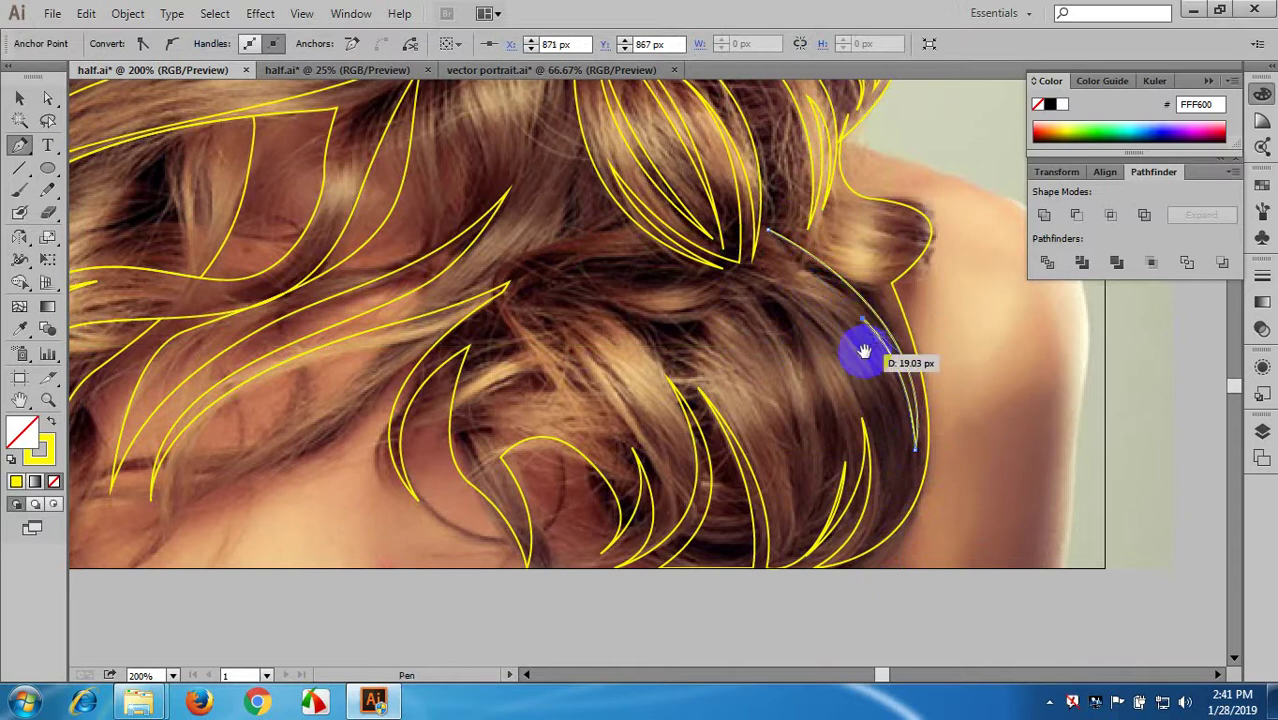
pyautogui.press('space')
pyautogui.moveTo(868, 380); pyautogui.dragTo(907, 277)
# - Continue the lower curl's outline through a long pointed strand at its base and a shorter one beside it
pyautogui.moveTo(906, 446); pyautogui.dragTo(806, 529)
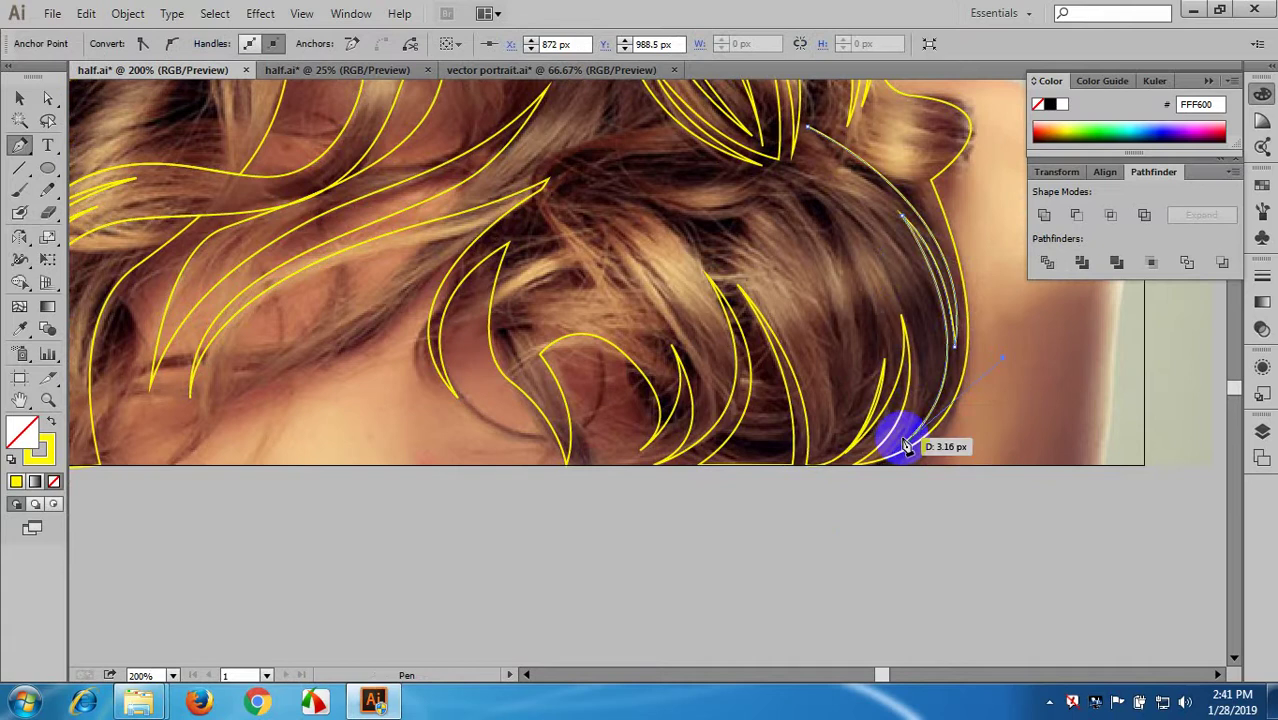
pyautogui.moveTo(903, 444); pyautogui.dragTo(844, 182)
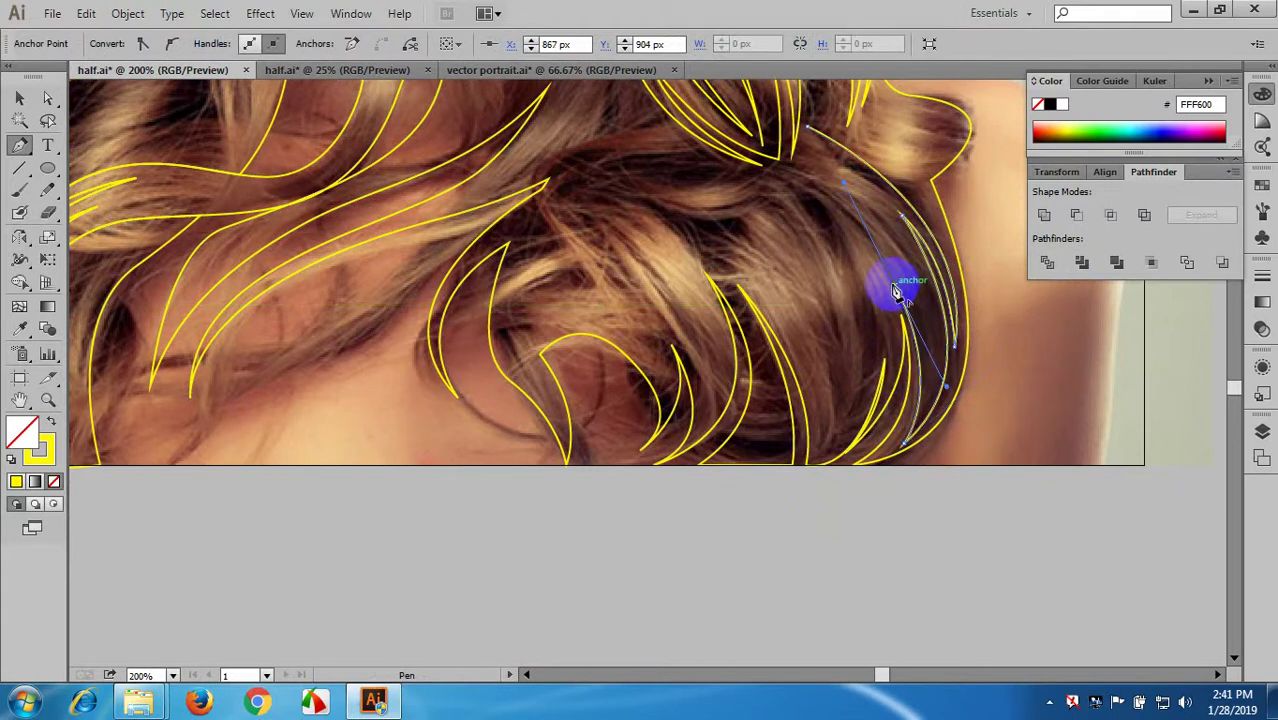
pyautogui.click(895, 287)
pyautogui.moveTo(895, 367); pyautogui.dragTo(888, 386)
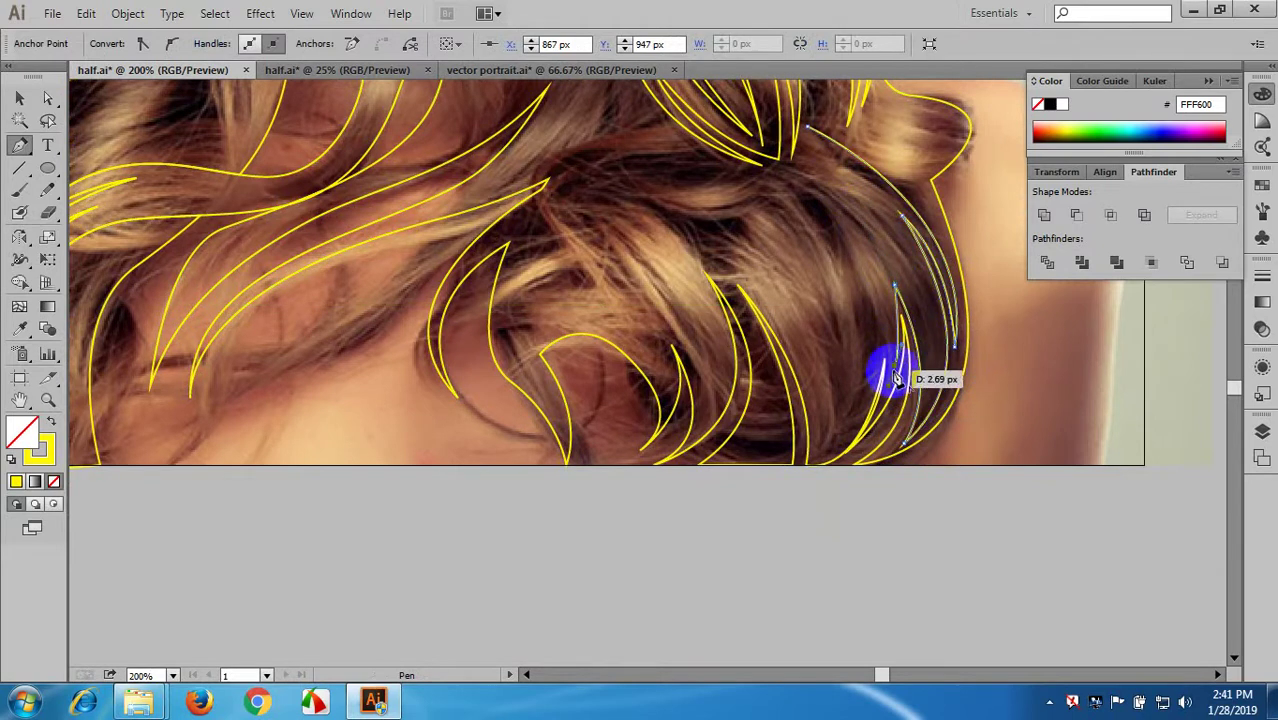
pyautogui.click(895, 366)
# - Add the innermost pointed strand of the lower curl and close the outline with a curve up to its starting point
pyautogui.moveTo(876, 290); pyautogui.dragTo(853, 257)
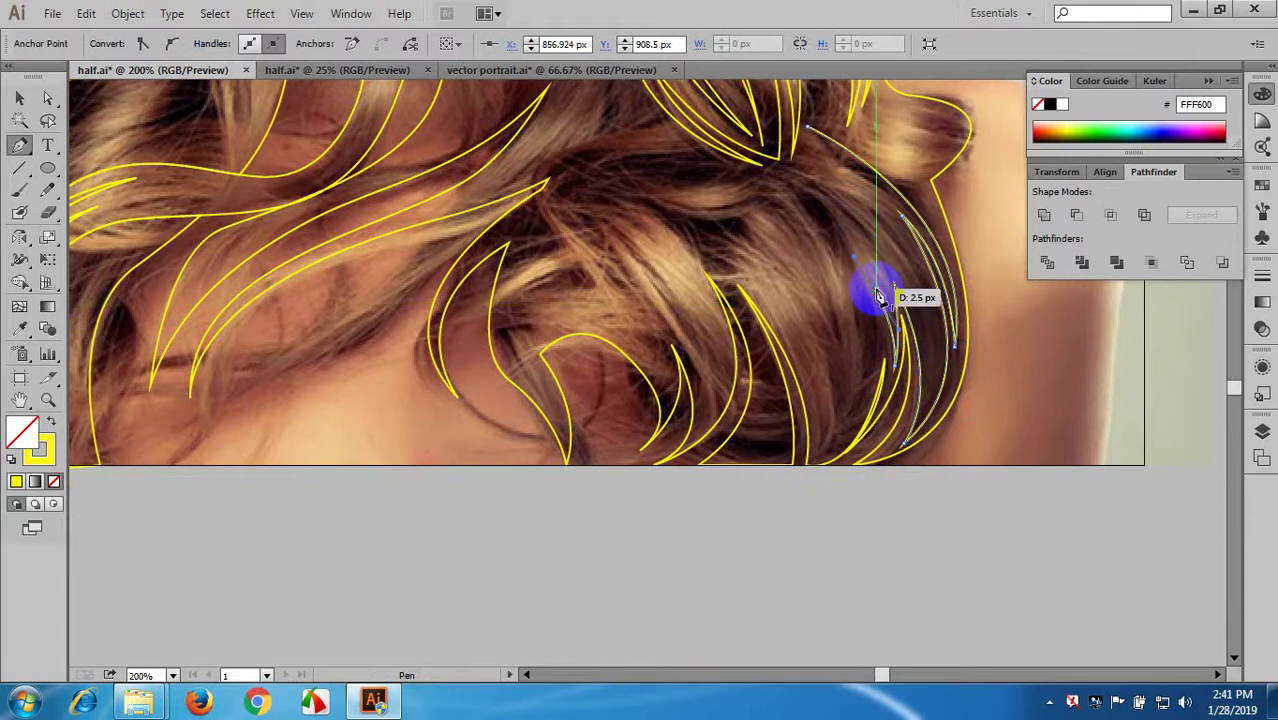
pyautogui.moveTo(880, 298); pyautogui.dragTo(781, 107)
pyautogui.click(771, 509)
pyautogui.scroll(4, 781, 110)
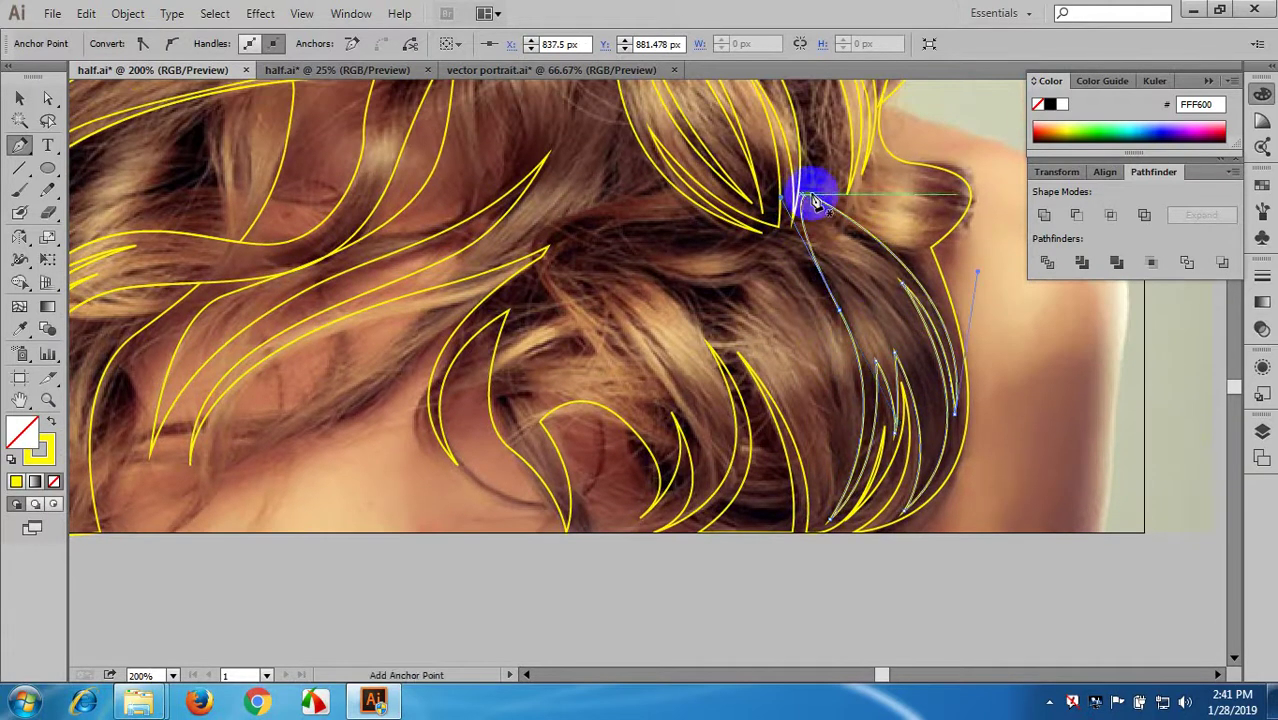
pyautogui.moveTo(861, 279); pyautogui.dragTo(882, 220)
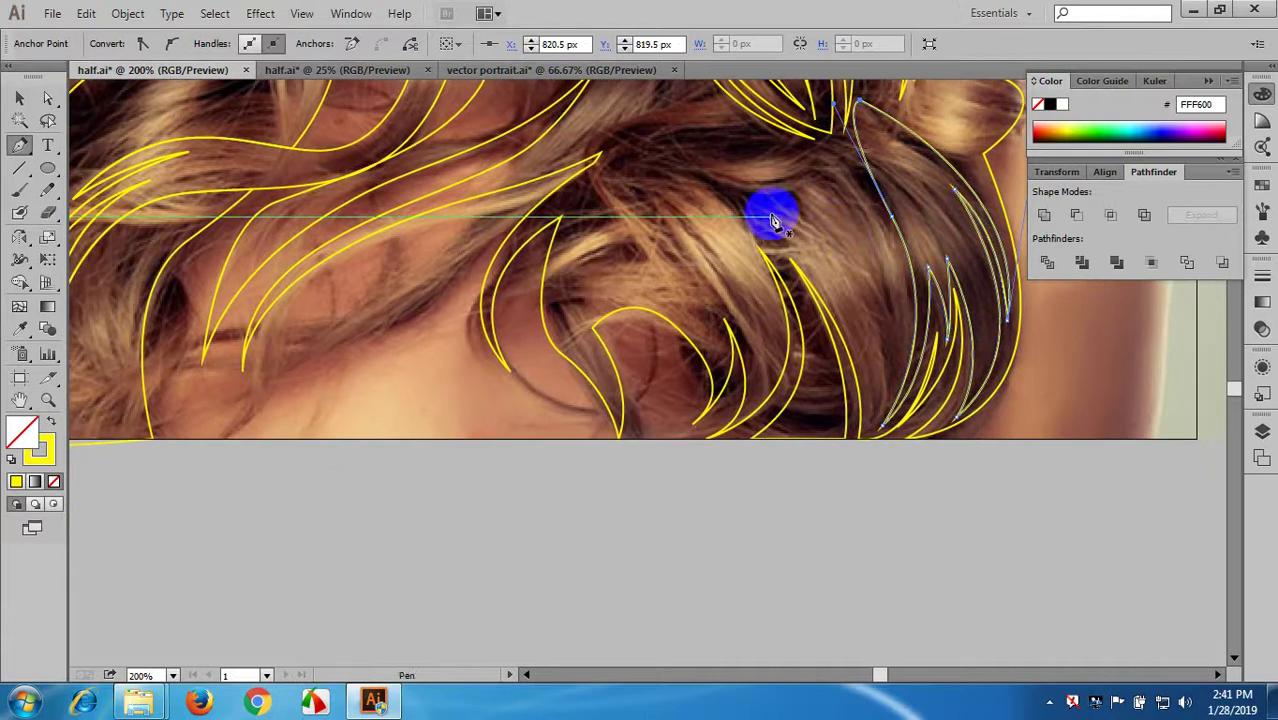
# - Start another outline beneath the leaf-shaped curl, sweeping around the inner bend to a pointed tip and a sharp notch
pyautogui.scroll(4, 772, 220)
pyautogui.hscroll(-2, 795, 234)
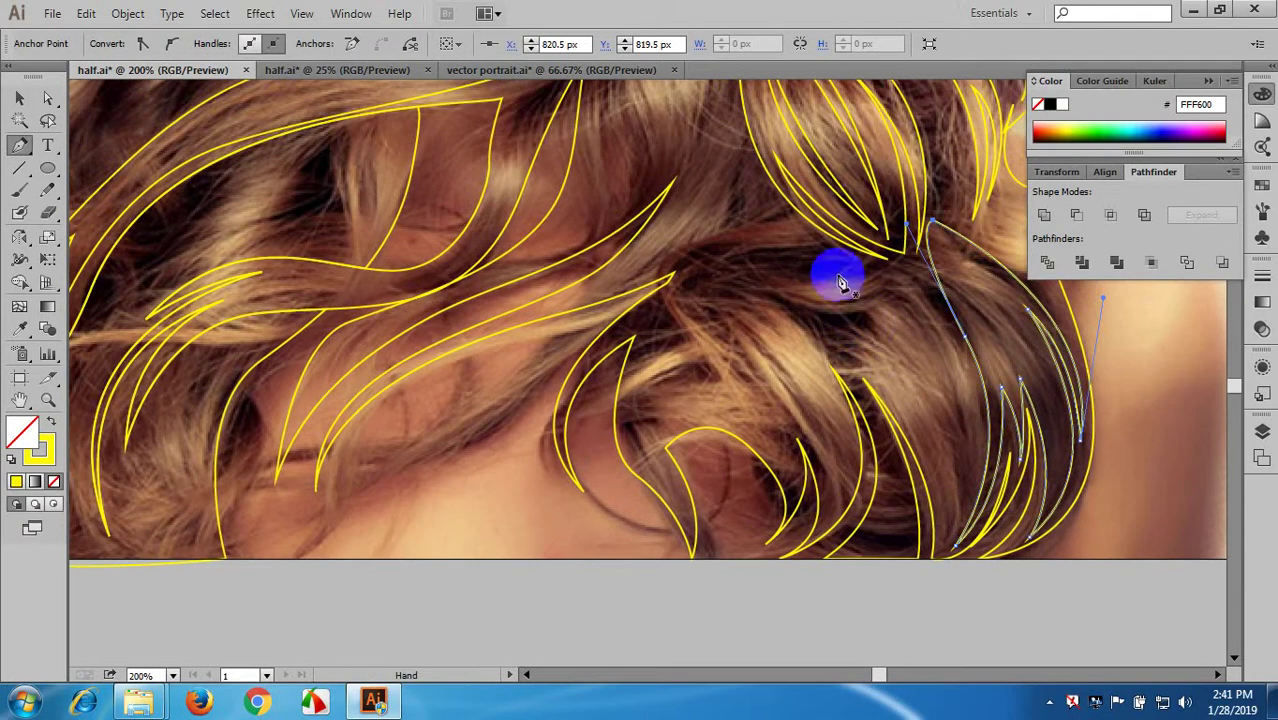
pyautogui.click(800, 222)
pyautogui.moveTo(662, 290); pyautogui.dragTo(720, 380)
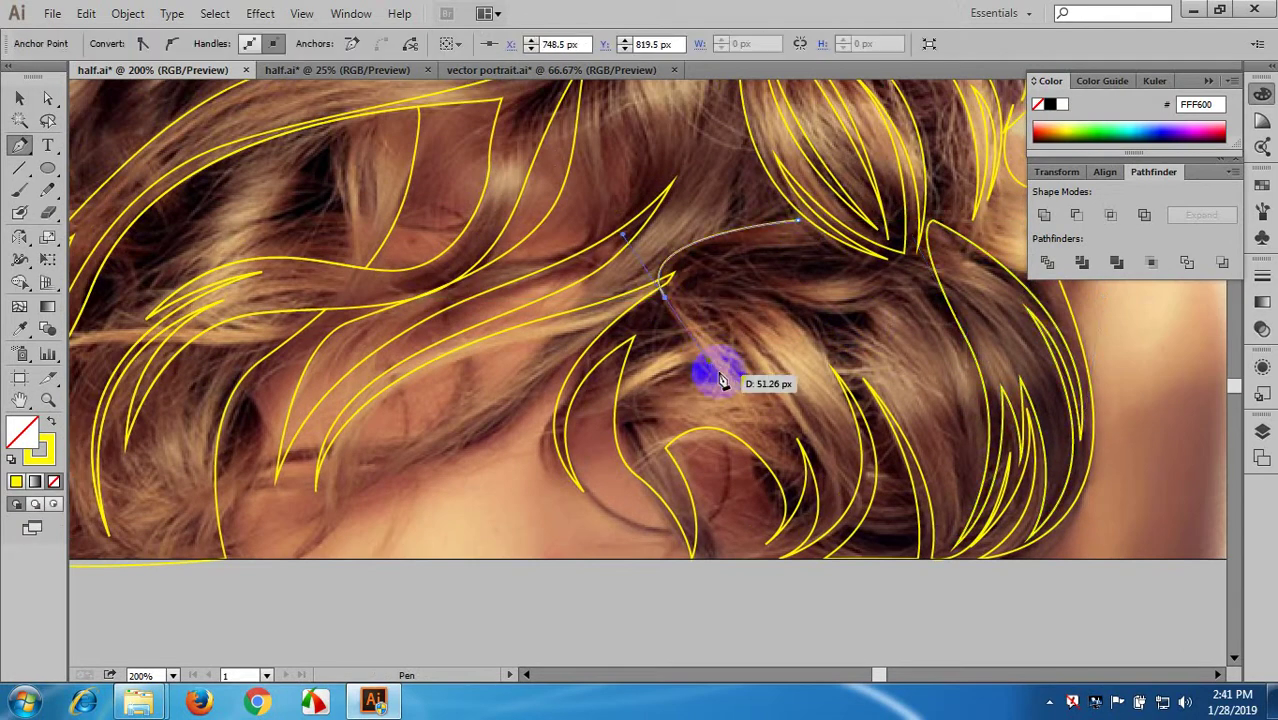
pyautogui.moveTo(750, 427); pyautogui.dragTo(707, 350)
pyautogui.click(708, 338)
# - Add a second pointed tip to the inner bend's outline and curve the path back to close it
pyautogui.moveTo(763, 445); pyautogui.dragTo(768, 511)
pyautogui.moveTo(764, 450); pyautogui.dragTo(623, 212)
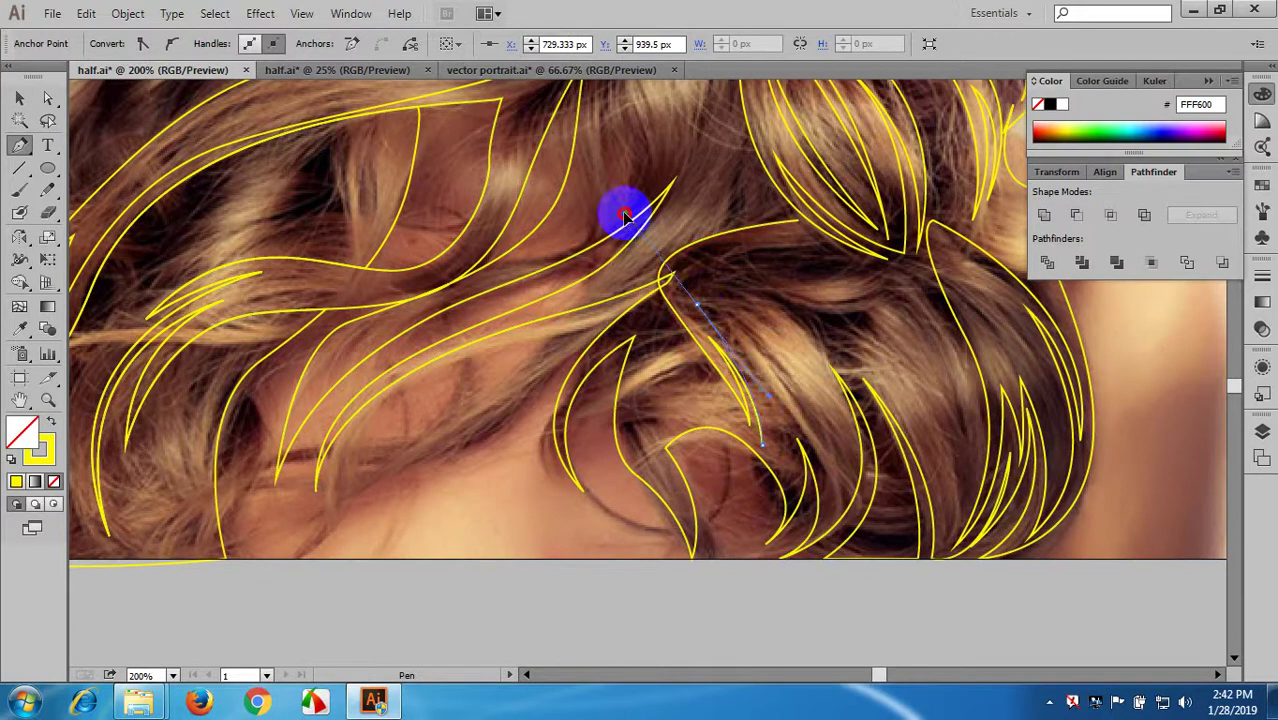
pyautogui.click(697, 305)
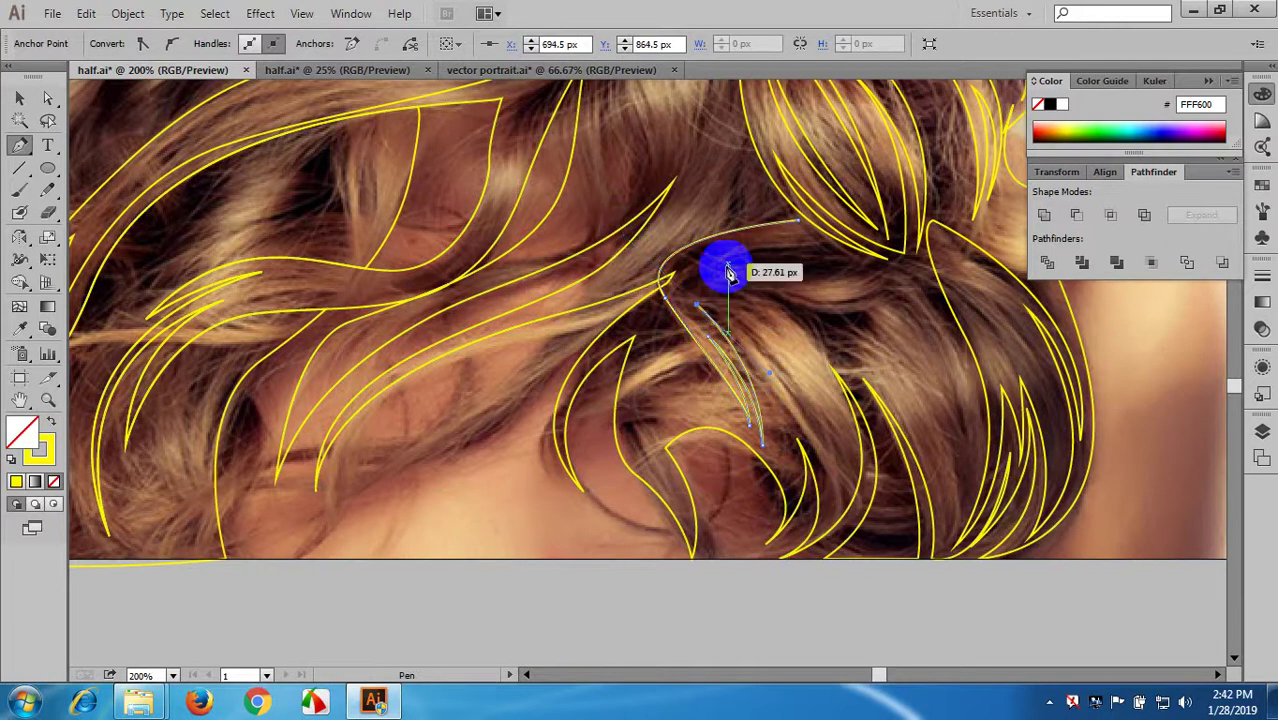
pyautogui.moveTo(740, 255); pyautogui.dragTo(812, 230)
pyautogui.click(799, 221)
# - Start a strand outline along the highlight inside the lower curl, with two pointed lower tips and an edge rising again
pyautogui.moveTo(842, 308); pyautogui.dragTo(788, 230)
pyautogui.click(667, 233)
pyautogui.moveTo(773, 408); pyautogui.dragTo(760, 328)
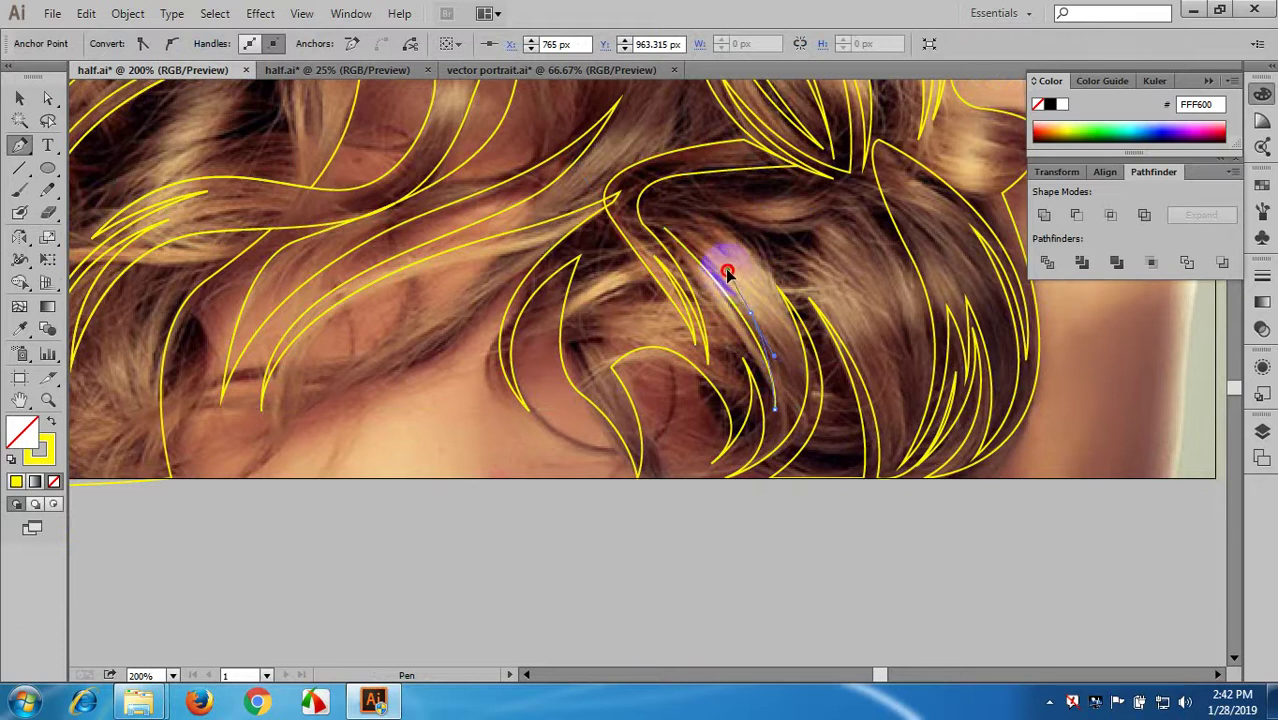
pyautogui.click(752, 316)
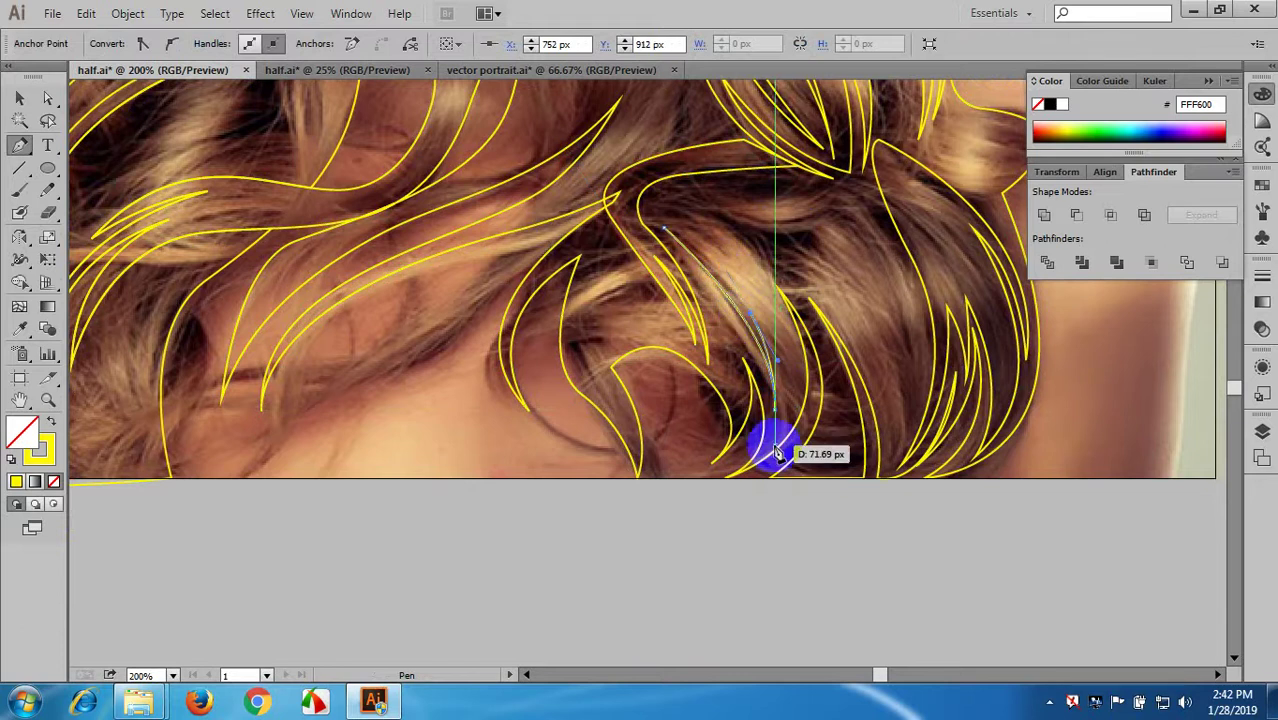
pyautogui.moveTo(766, 444); pyautogui.dragTo(794, 368)
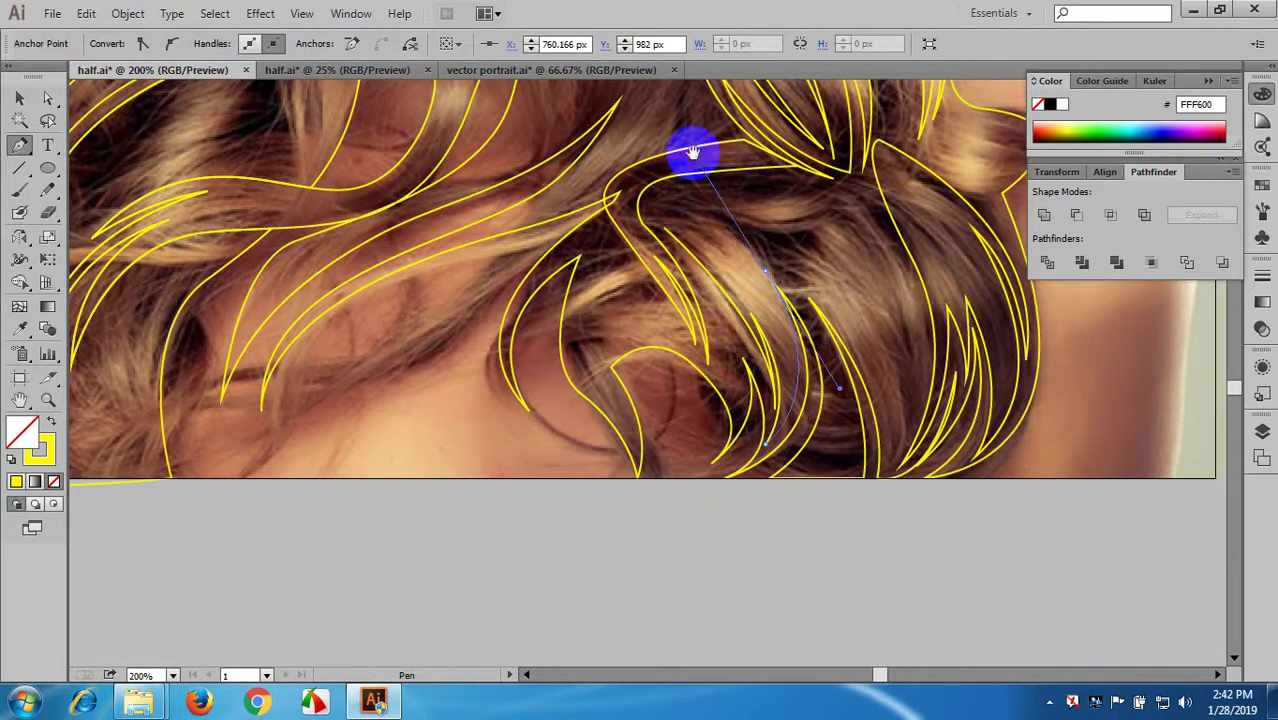
pyautogui.moveTo(765, 324); pyautogui.dragTo(807, 428)
pyautogui.scroll(1, 770, 354)
pyautogui.click(740, 284)
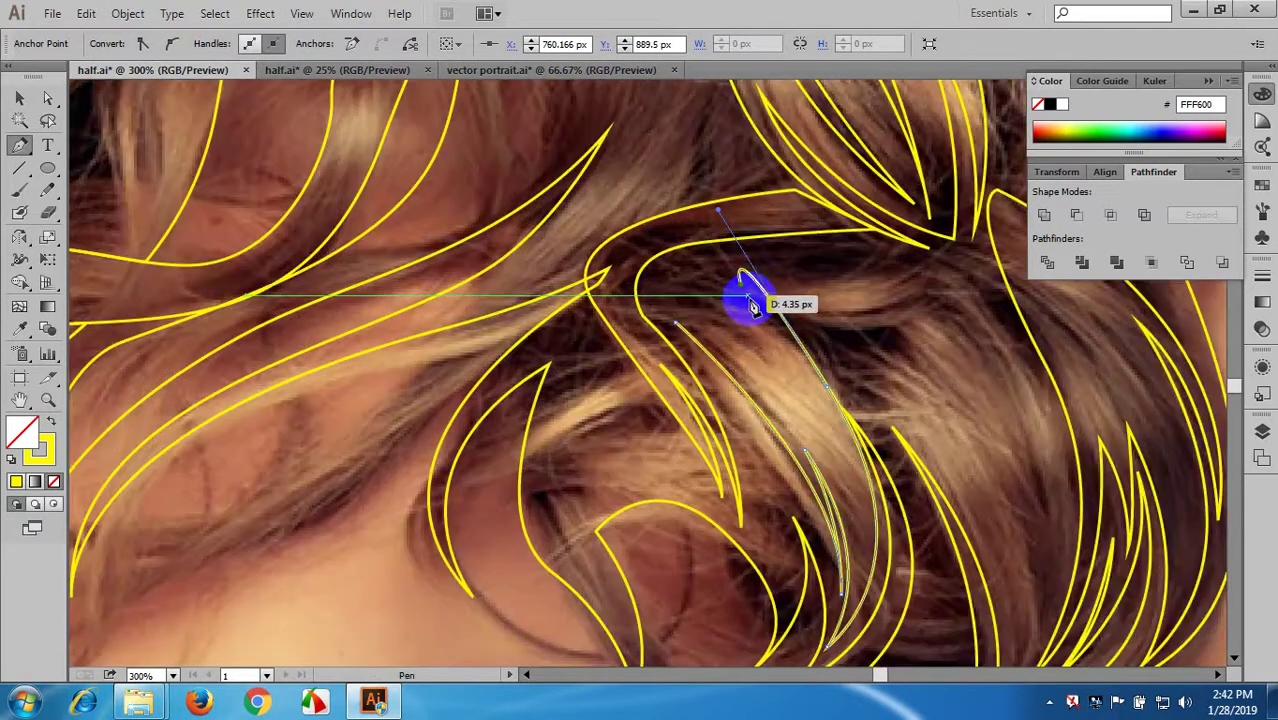
pyautogui.hotkey('ctrl', 'z')
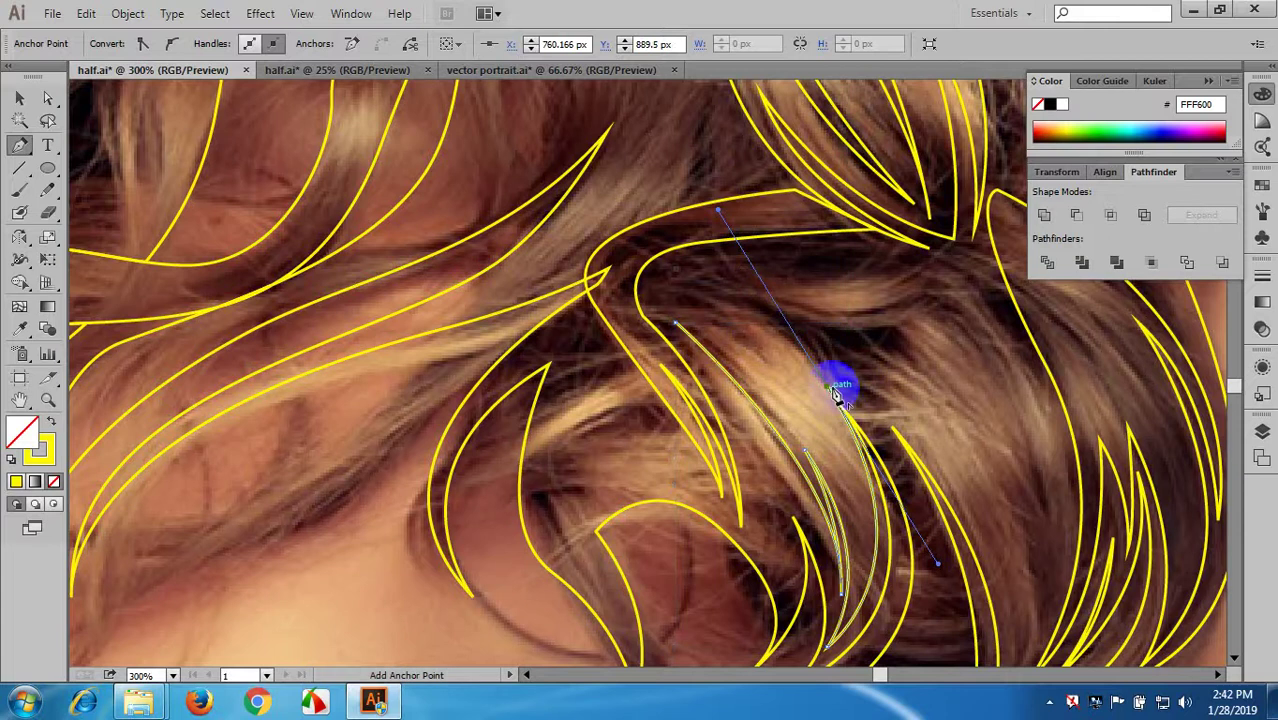
# - Add two thin pointed strands reaching toward the curl's outer side and close the highlight's outline around the inner bend
pyautogui.moveTo(756, 305); pyautogui.dragTo(870, 329)
pyautogui.moveTo(930, 298)
pyautogui.mouseDown()
pyautogui.moveTo(1004, 240)
pyautogui.moveTo(943, 303)
pyautogui.moveTo(930, 300)
pyautogui.mouseUp()
pyautogui.moveTo(772, 297)
pyautogui.mouseDown()
pyautogui.moveTo(742, 265)
pyautogui.moveTo(770, 303)
pyautogui.mouseUp()
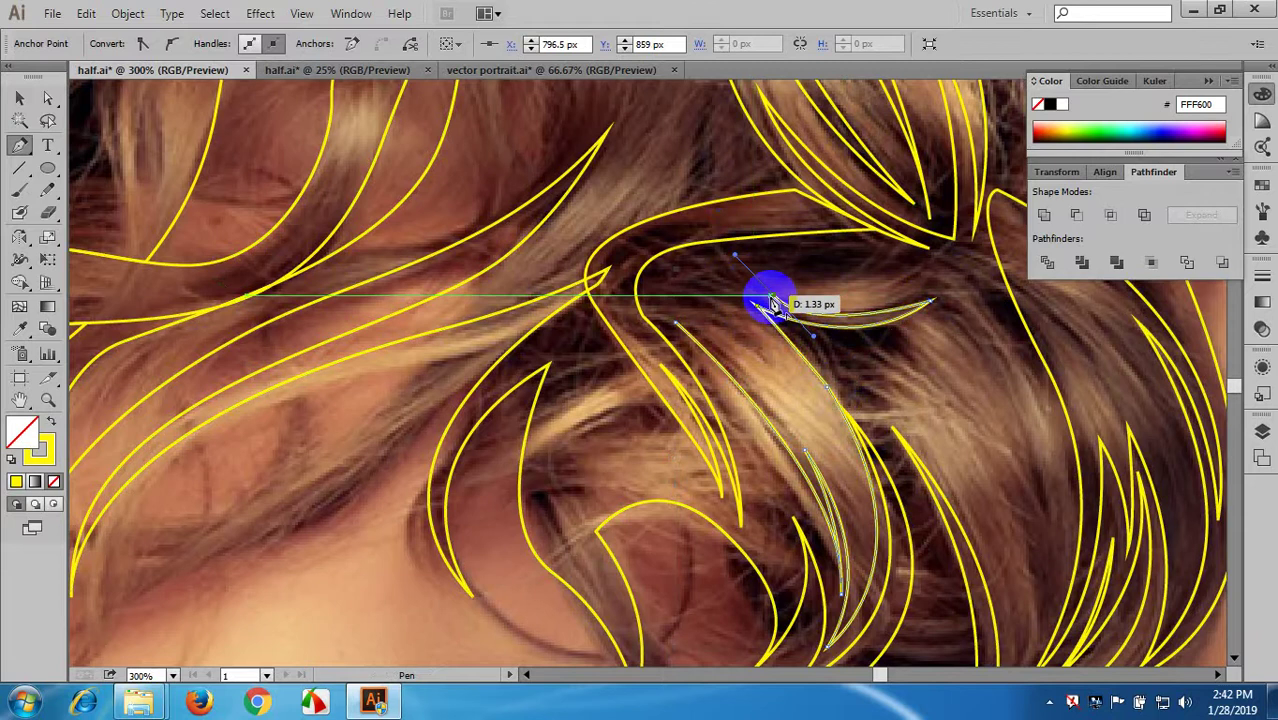
pyautogui.click(773, 296)
pyautogui.moveTo(925, 265); pyautogui.dragTo(980, 212)
pyautogui.moveTo(927, 268); pyautogui.dragTo(692, 220)
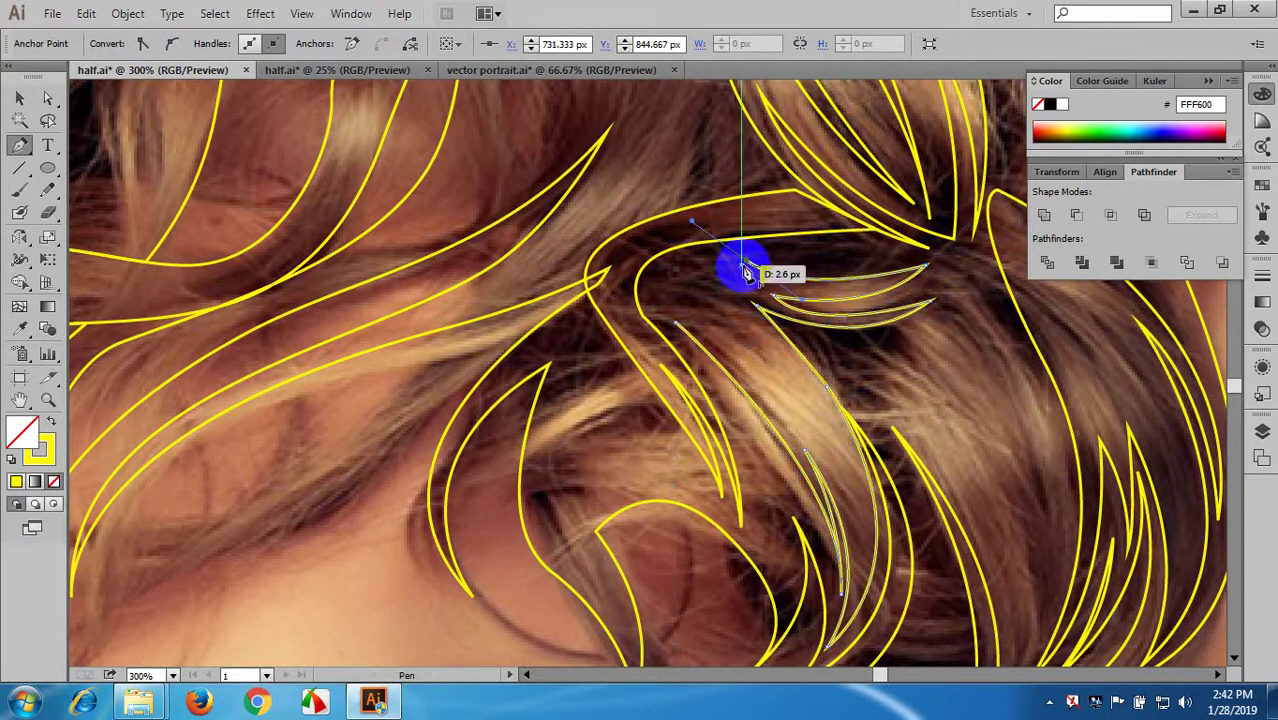
pyautogui.moveTo(724, 371); pyautogui.dragTo(738, 413)
# - Start outlining the hair section below the neck lock, tracing its inner edge and two pointed lower tips
pyautogui.scroll(-4, 841, 422)
pyautogui.moveTo(836, 427); pyautogui.dragTo(888, 479)
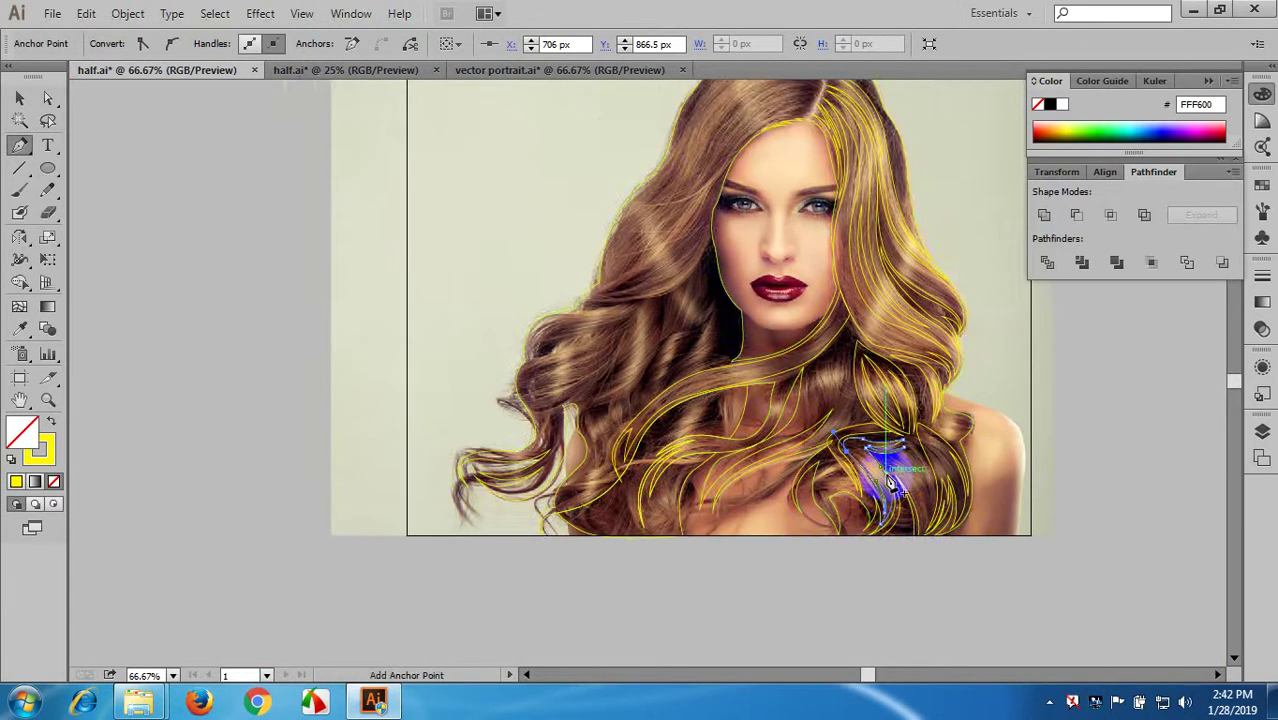
pyautogui.scroll(3, 851, 413)
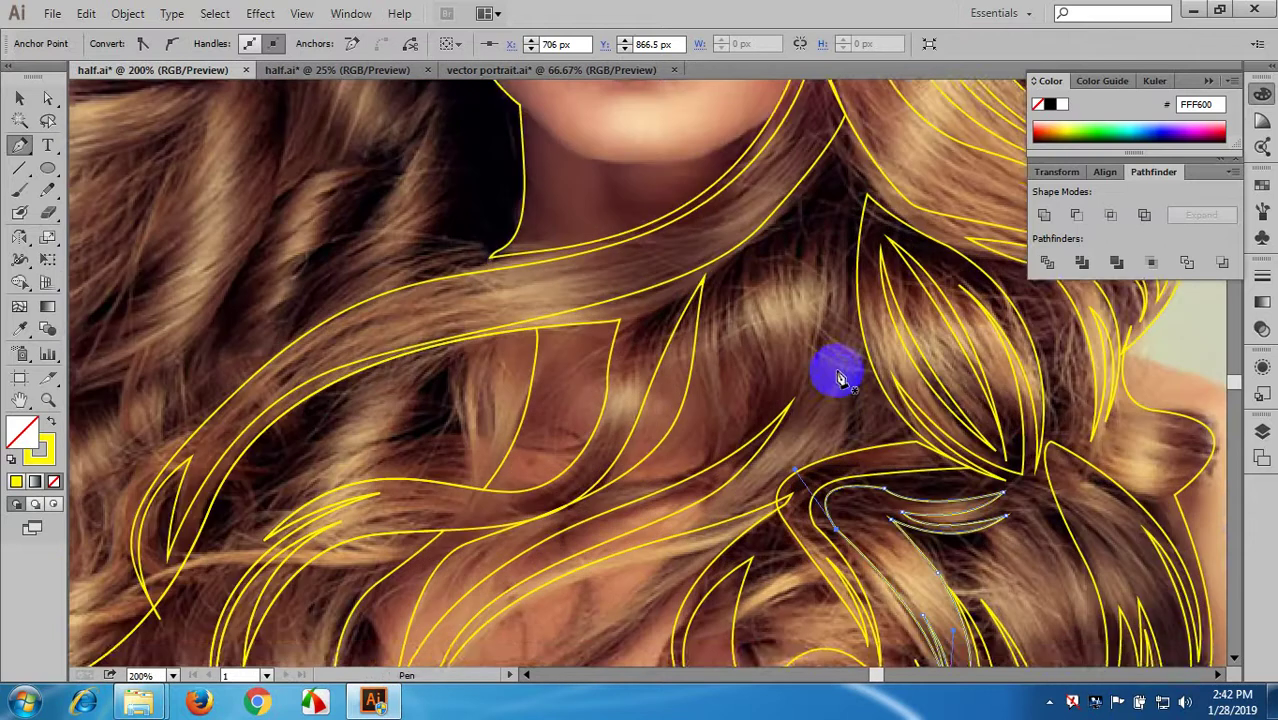
pyautogui.moveTo(837, 370); pyautogui.dragTo(842, 411)
pyautogui.click(768, 278)
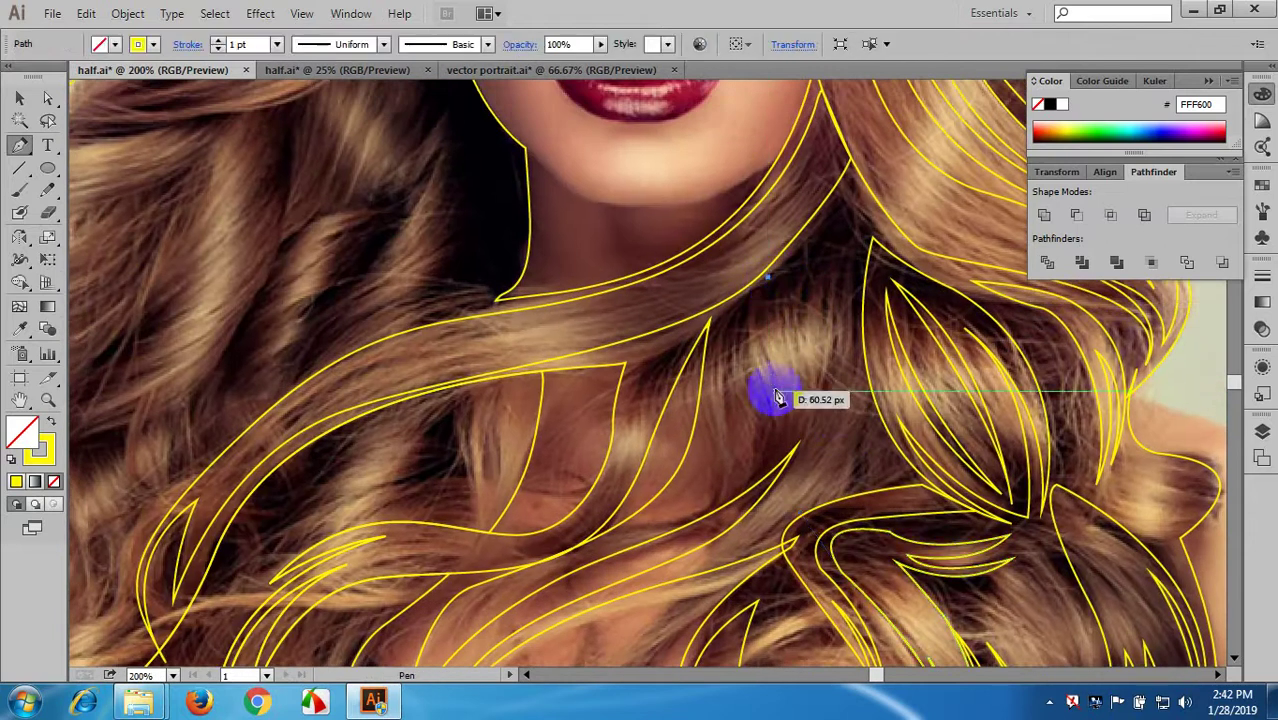
pyautogui.moveTo(777, 443); pyautogui.dragTo(774, 436)
pyautogui.moveTo(716, 502); pyautogui.dragTo(666, 532)
pyautogui.click(716, 503)
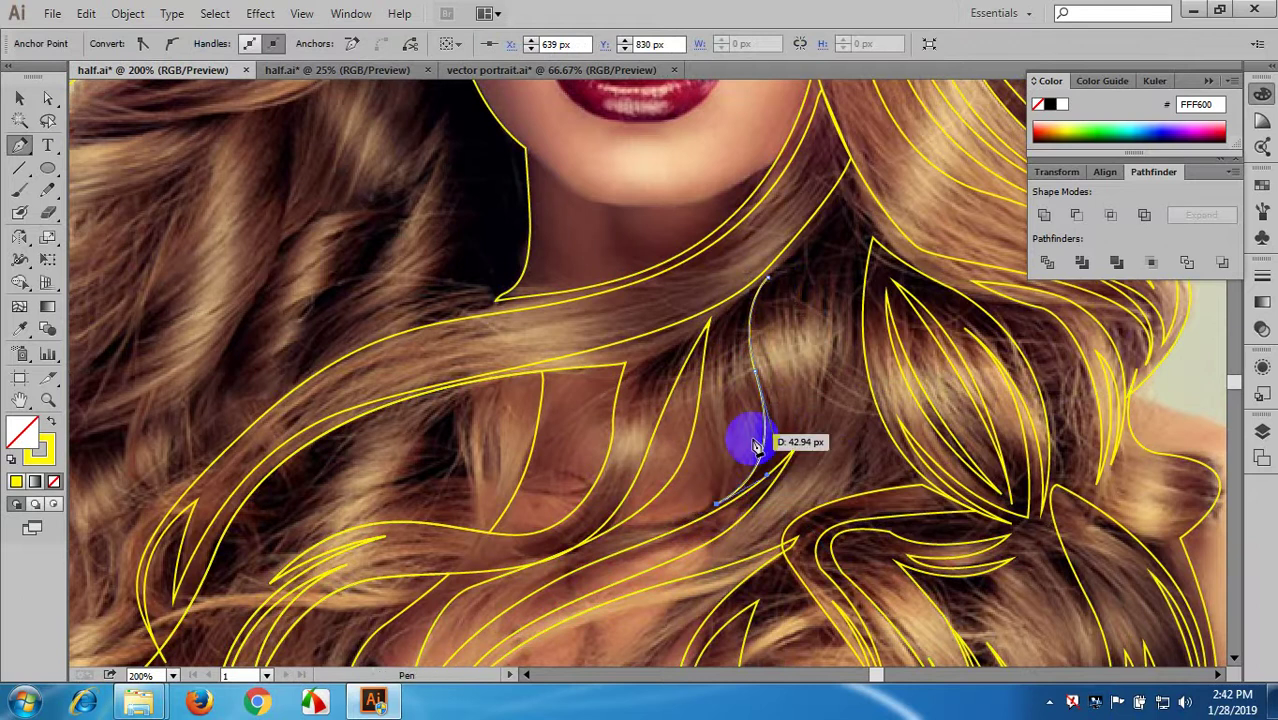
pyautogui.moveTo(772, 408)
pyautogui.mouseDown()
pyautogui.moveTo(768, 342)
pyautogui.moveTo(775, 408)
pyautogui.mouseUp()
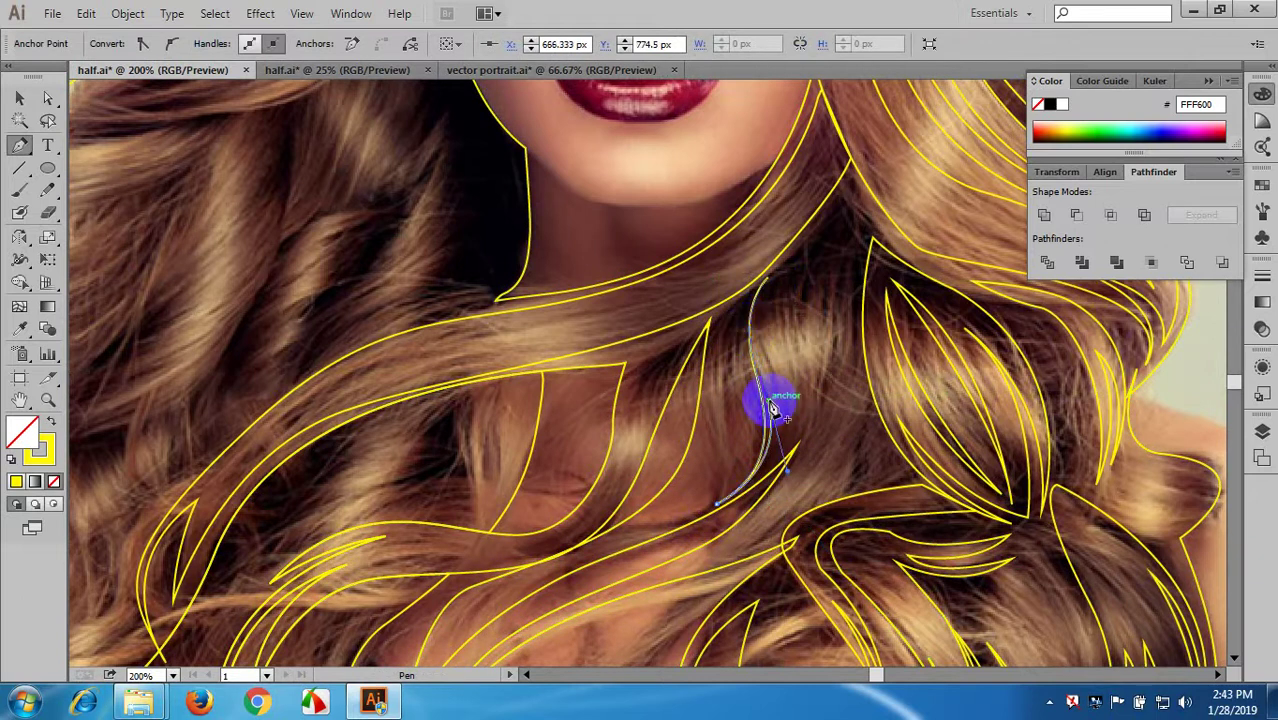
pyautogui.click(768, 400)
pyautogui.moveTo(768, 464)
pyautogui.mouseDown()
pyautogui.moveTo(748, 491)
pyautogui.moveTo(765, 465)
pyautogui.mouseUp()
# - Trace the section's outer edge up to two narrow tips near the neck lock and close the outline along that lock
pyautogui.moveTo(845, 320); pyautogui.dragTo(865, 172)
pyautogui.scroll(1, 856, 300)
pyautogui.scroll(2, 858, 306)
pyautogui.click(849, 201)
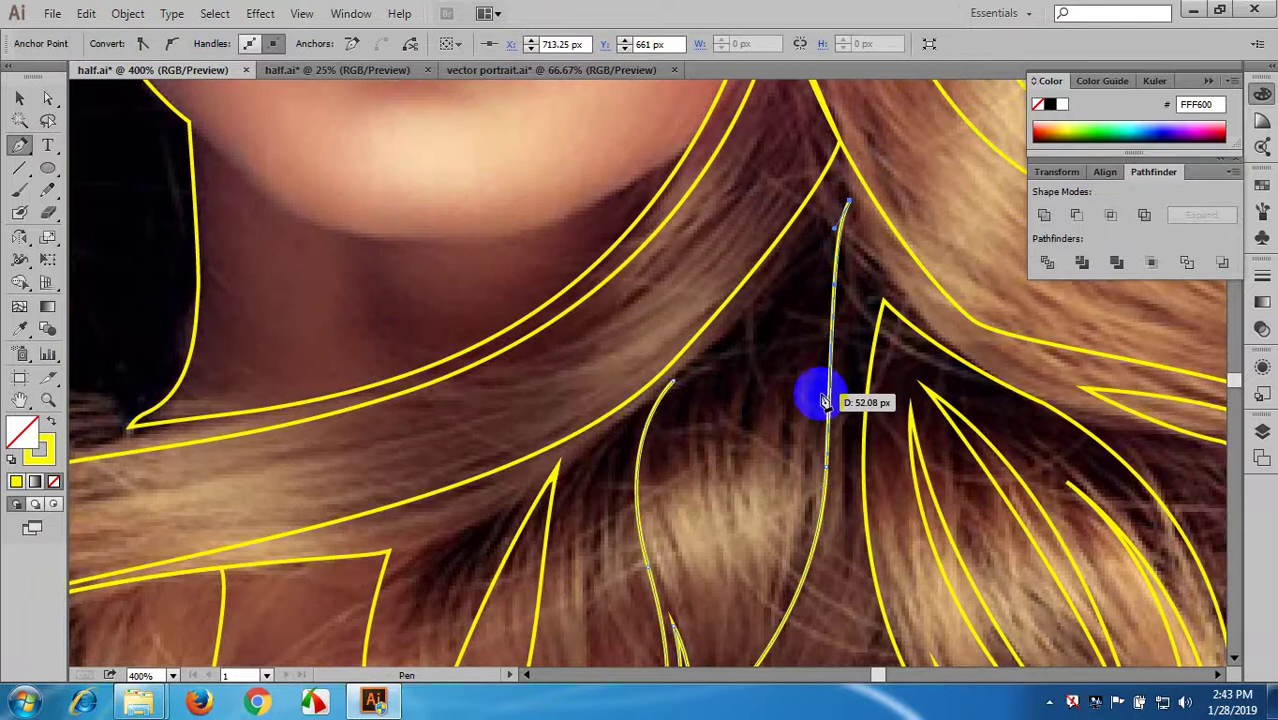
pyautogui.moveTo(820, 410); pyautogui.dragTo(819, 405)
pyautogui.moveTo(832, 524); pyautogui.dragTo(831, 532)
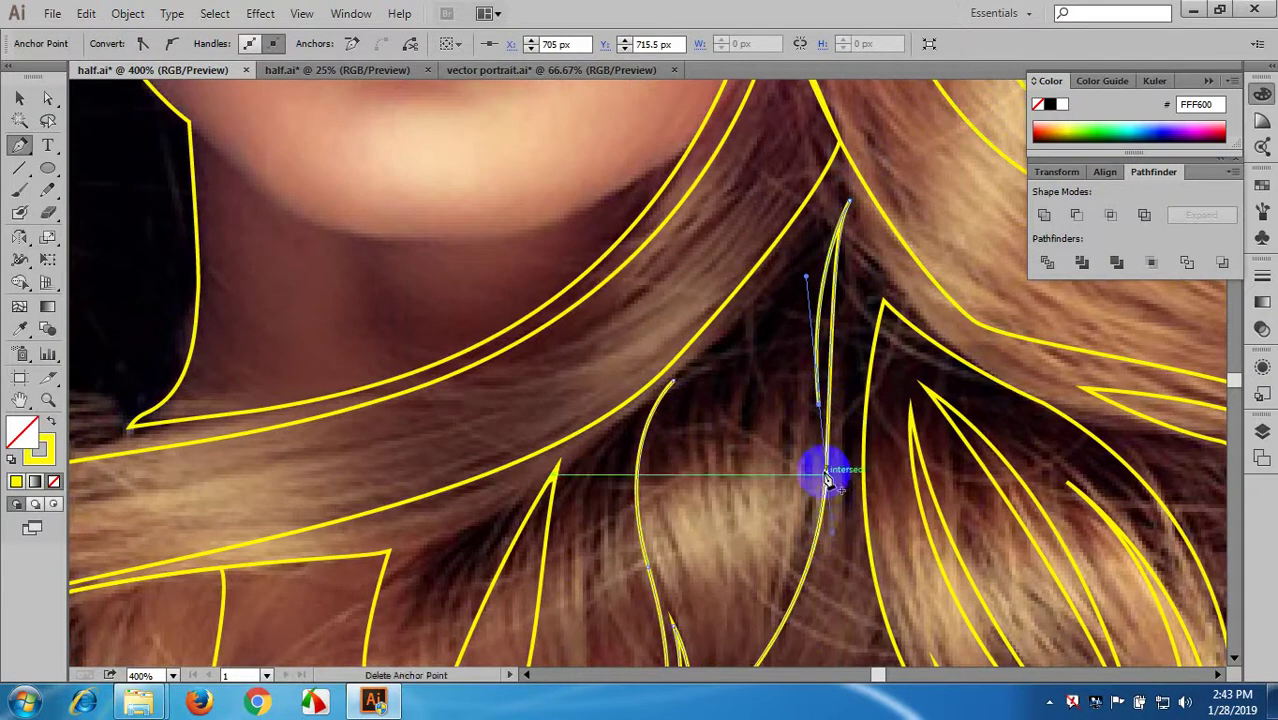
pyautogui.click(819, 405)
pyautogui.moveTo(839, 183); pyautogui.dragTo(880, 119)
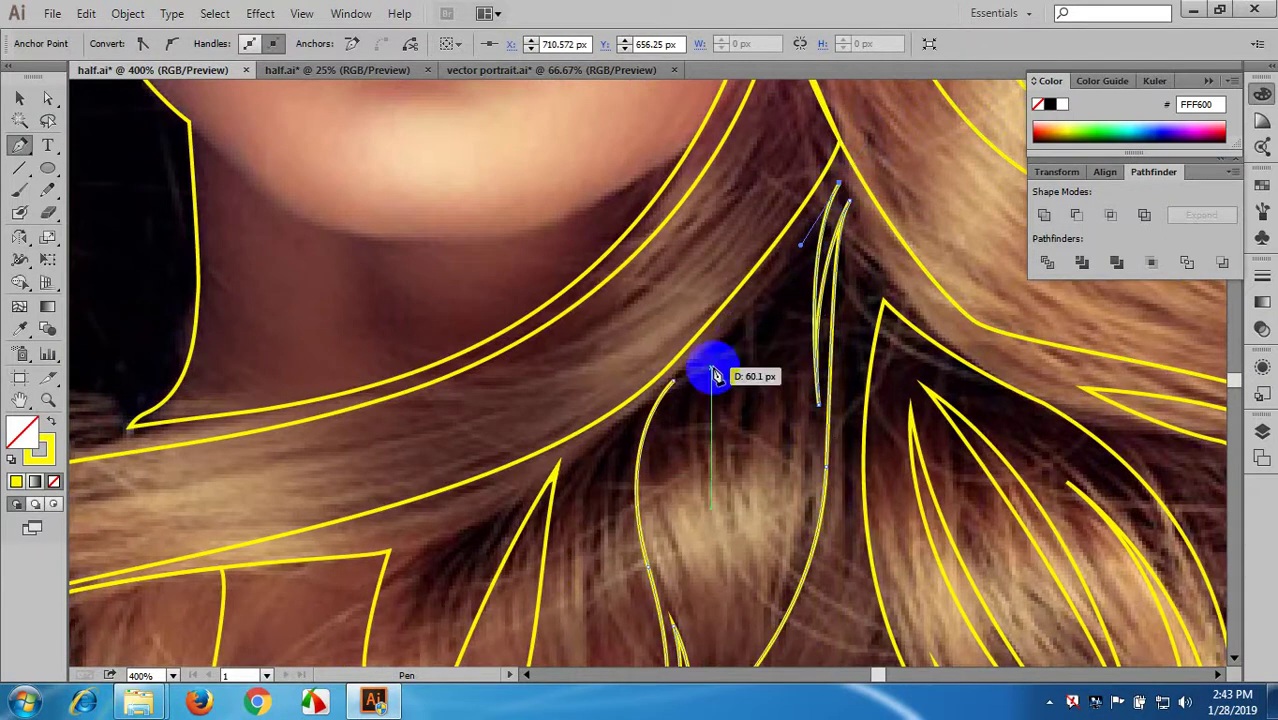
pyautogui.moveTo(676, 380); pyautogui.dragTo(637, 418)
# - Finish the outline of the section below the neck lock and draw one curved strand line just inside its outer edge
pyautogui.moveTo(745, 453); pyautogui.dragTo(776, 273)
pyautogui.scroll(-1, 795, 401)
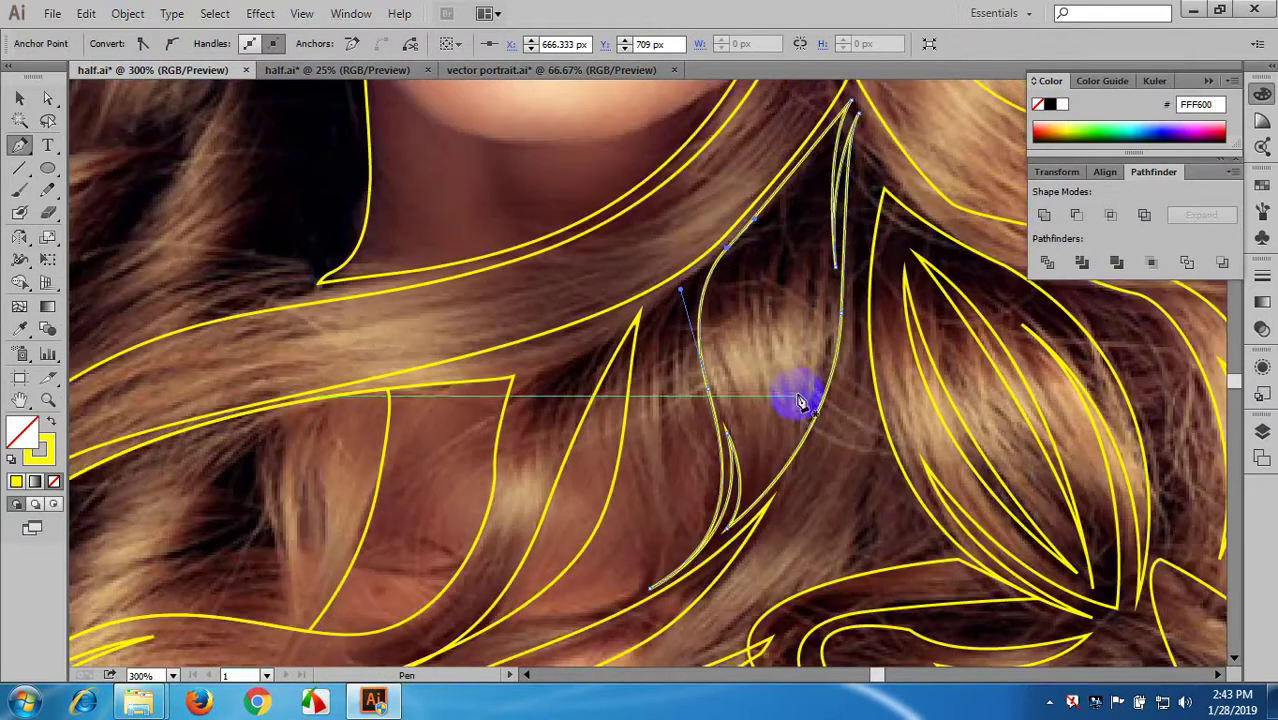
pyautogui.moveTo(820, 169); pyautogui.dragTo(815, 287)
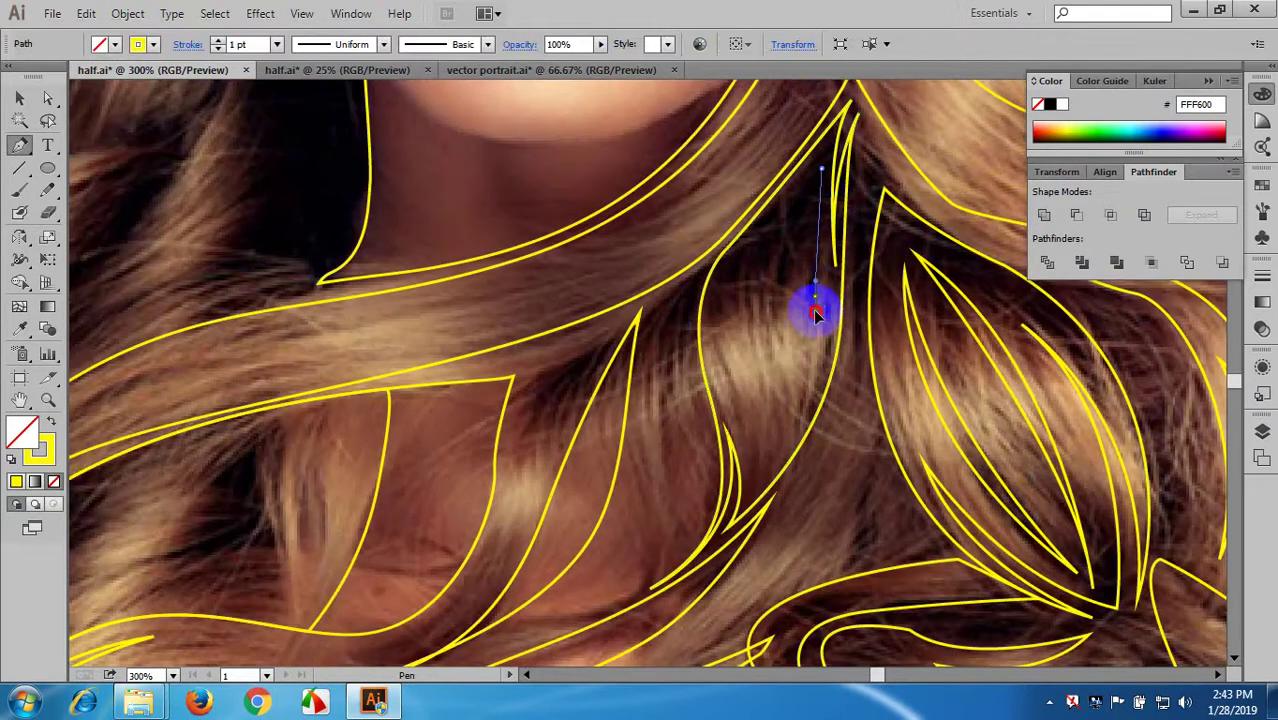
pyautogui.moveTo(818, 375); pyautogui.dragTo(785, 419)
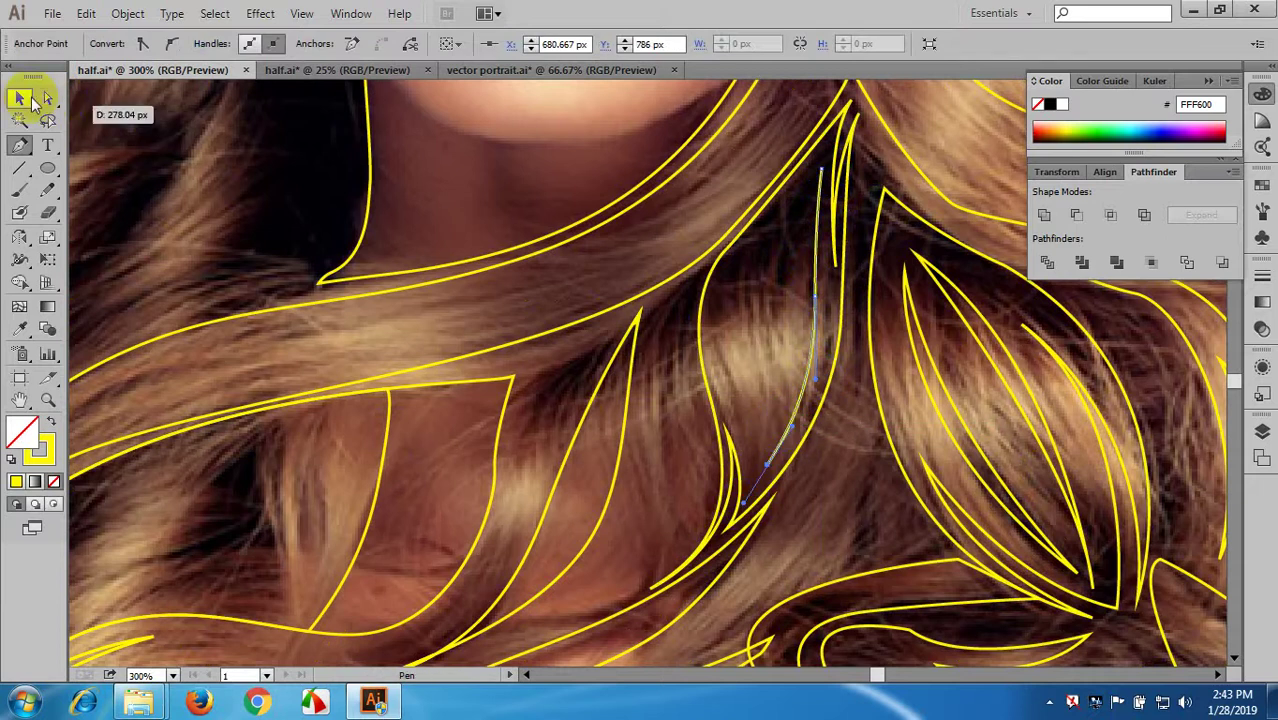
pyautogui.click(19, 97)
pyautogui.click(443, 205)
# - Draw a long flowing strand from beneath the neck section down along the pointed locks that sweep across the chest
pyautogui.moveTo(850, 387)
pyautogui.mouseDown()
pyautogui.moveTo(812, 408)
pyautogui.moveTo(824, 270)
pyautogui.mouseUp()
pyautogui.scroll(-1, 814, 440)
pyautogui.scroll(-1, 818, 284)
pyautogui.click(19, 145)
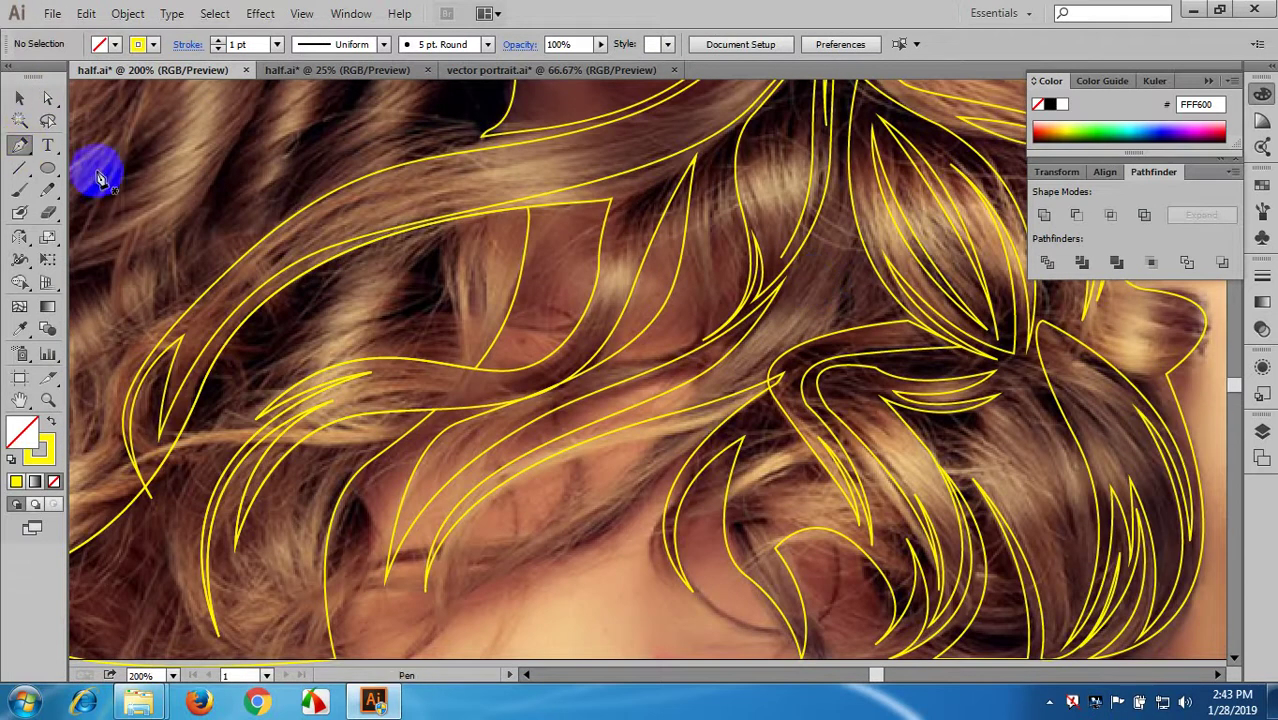
pyautogui.click(842, 165)
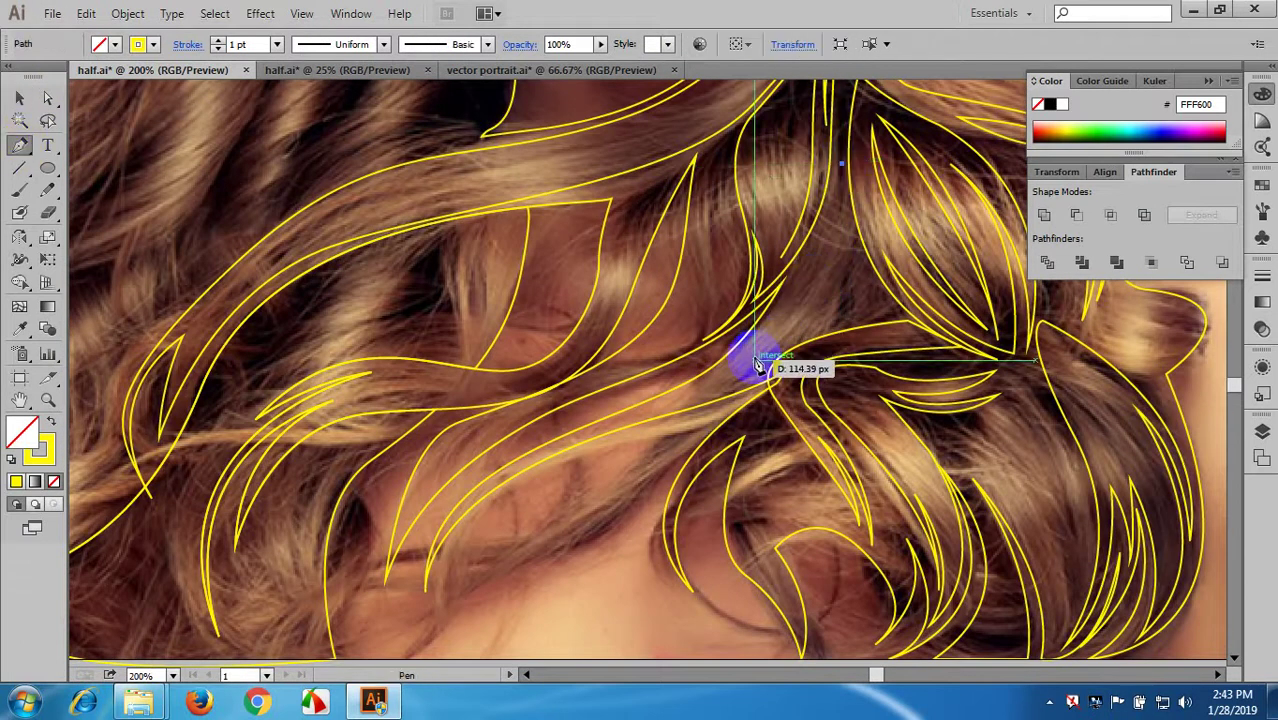
pyautogui.moveTo(662, 412); pyautogui.dragTo(614, 430)
pyautogui.scroll(-1, 514, 434)
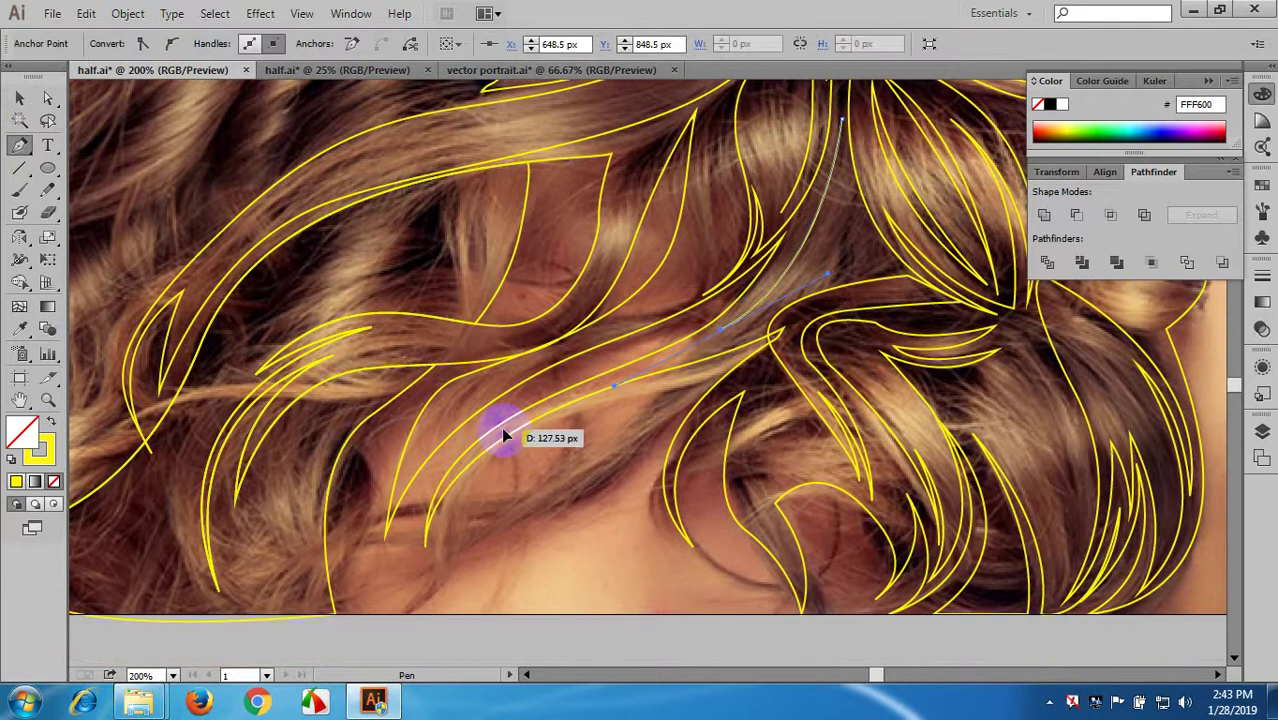
pyautogui.moveTo(499, 425); pyautogui.dragTo(405, 490)
pyautogui.hotkey('ctrl', 'z')
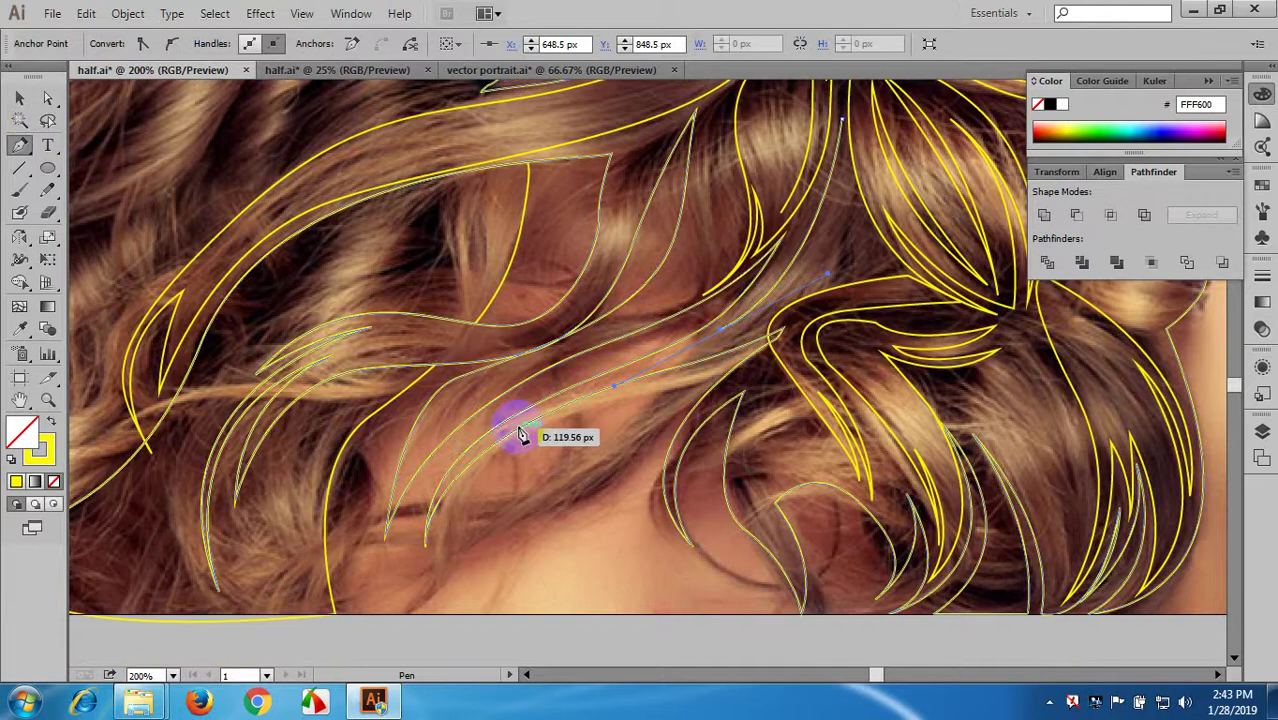
pyautogui.moveTo(504, 441); pyautogui.dragTo(470, 473)
# - Review the traced strands in the side lock, the neck section and the shoulder curls against the photo
pyautogui.moveTo(711, 350); pyautogui.dragTo(588, 440)
pyautogui.moveTo(713, 311); pyautogui.dragTo(867, 360)
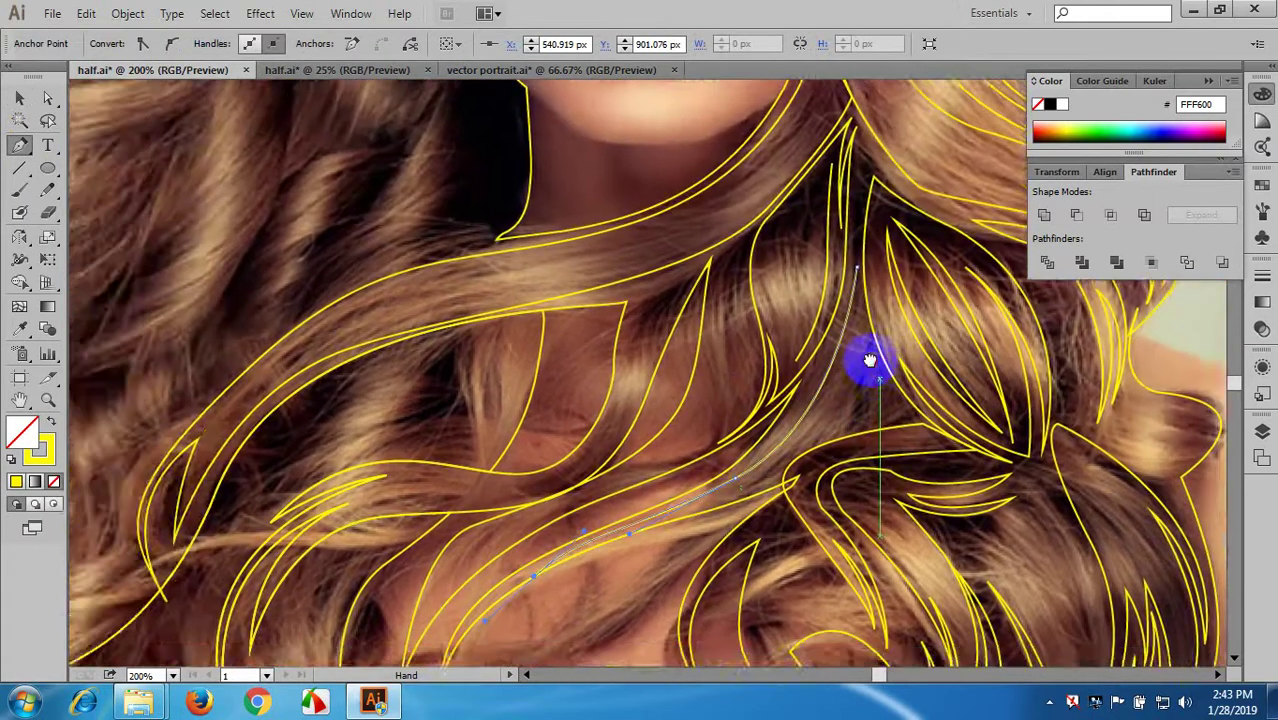
pyautogui.moveTo(1003, 274); pyautogui.dragTo(840, 394)
pyautogui.moveTo(573, 454); pyautogui.dragTo(701, 376)
pyautogui.scroll(-1, 830, 415)
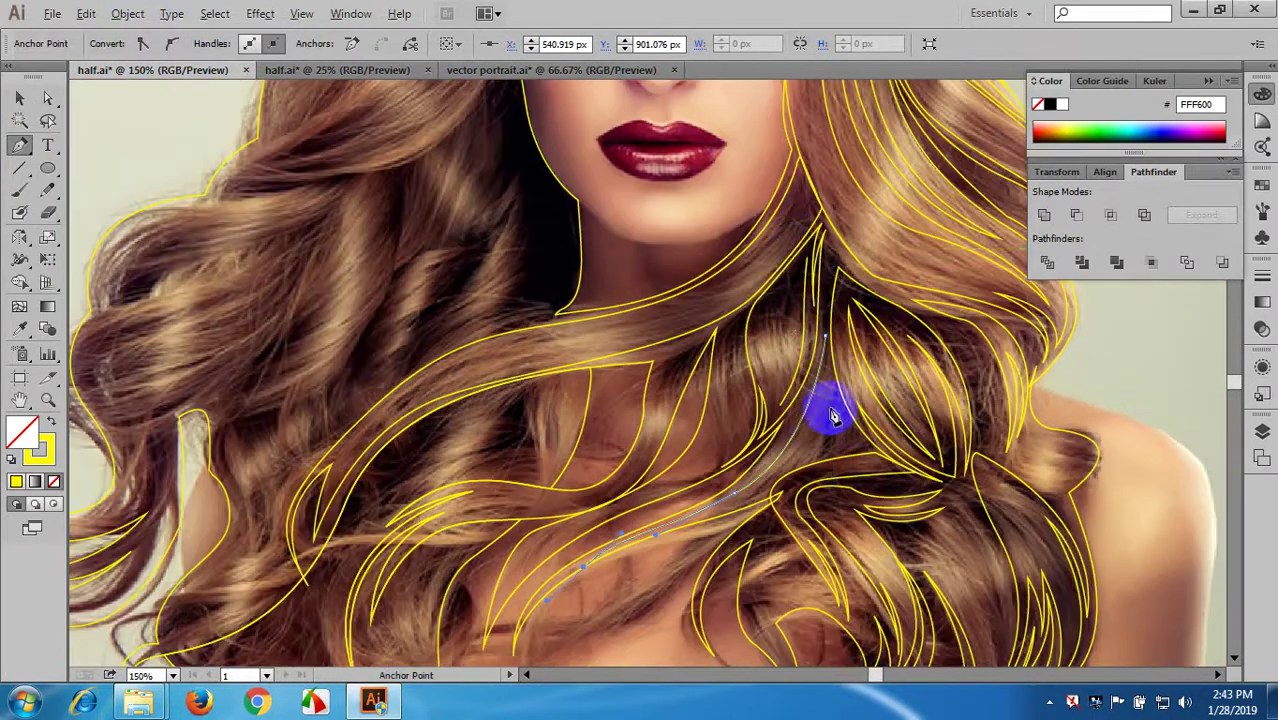
pyautogui.scroll(1, 805, 290)
pyautogui.moveTo(813, 256); pyautogui.dragTo(711, 422)
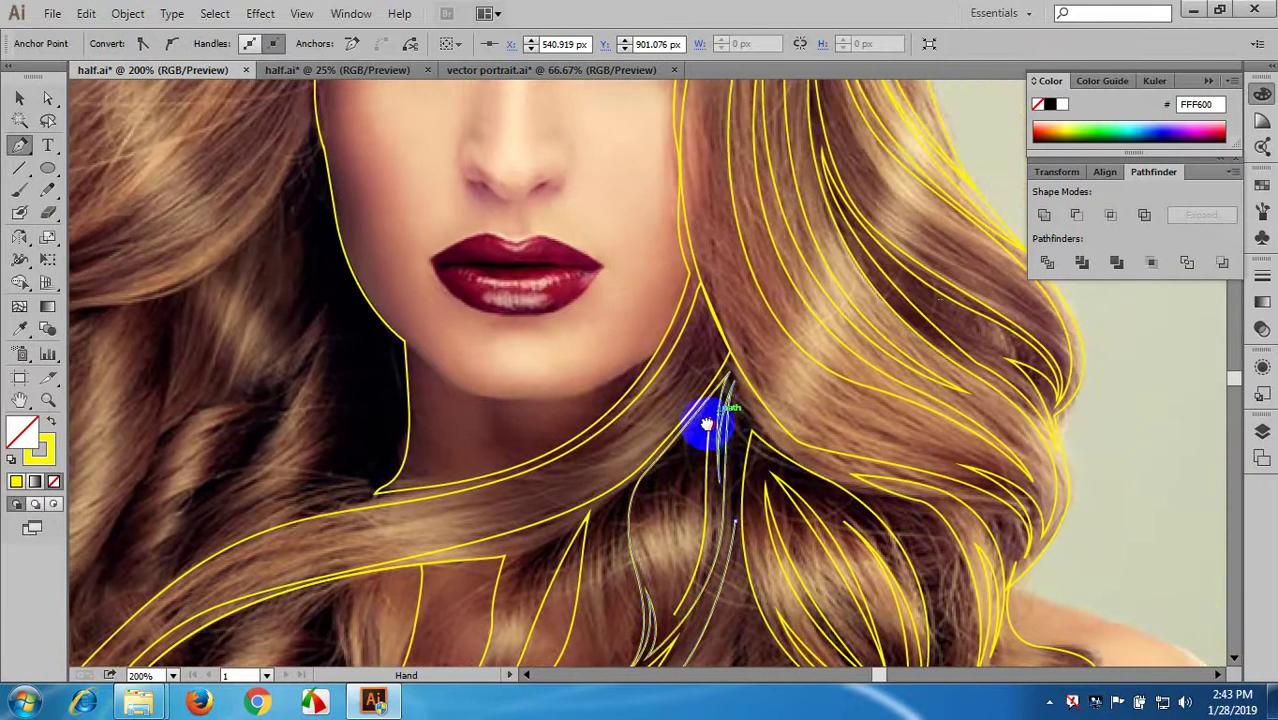
pyautogui.moveTo(786, 280); pyautogui.dragTo(683, 397)
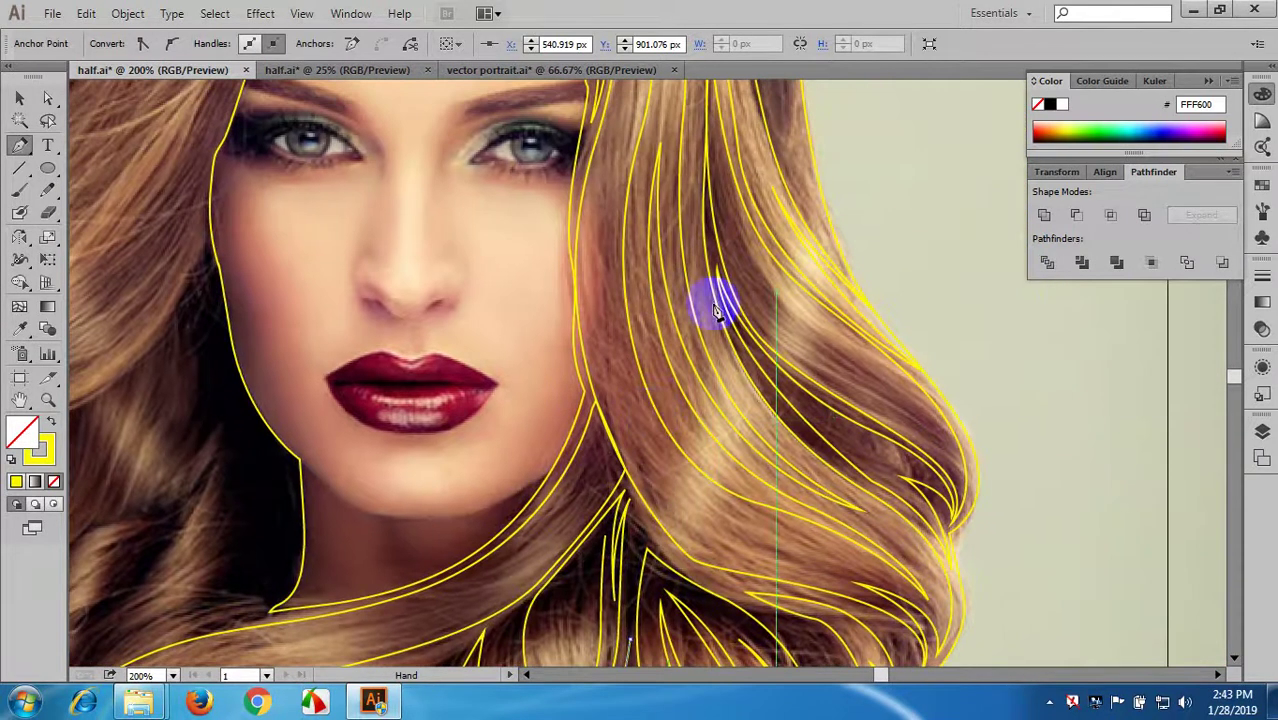
pyautogui.scroll(-2, 722, 166)
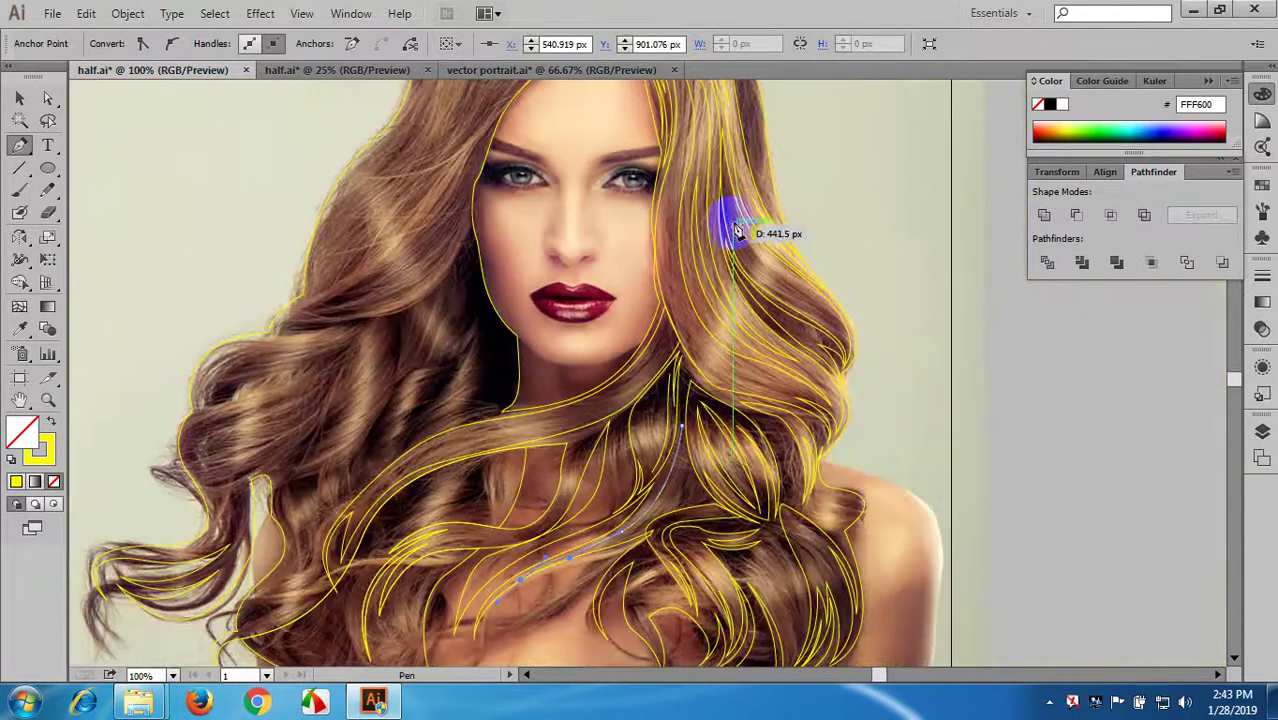
pyautogui.moveTo(739, 237); pyautogui.dragTo(831, 141)
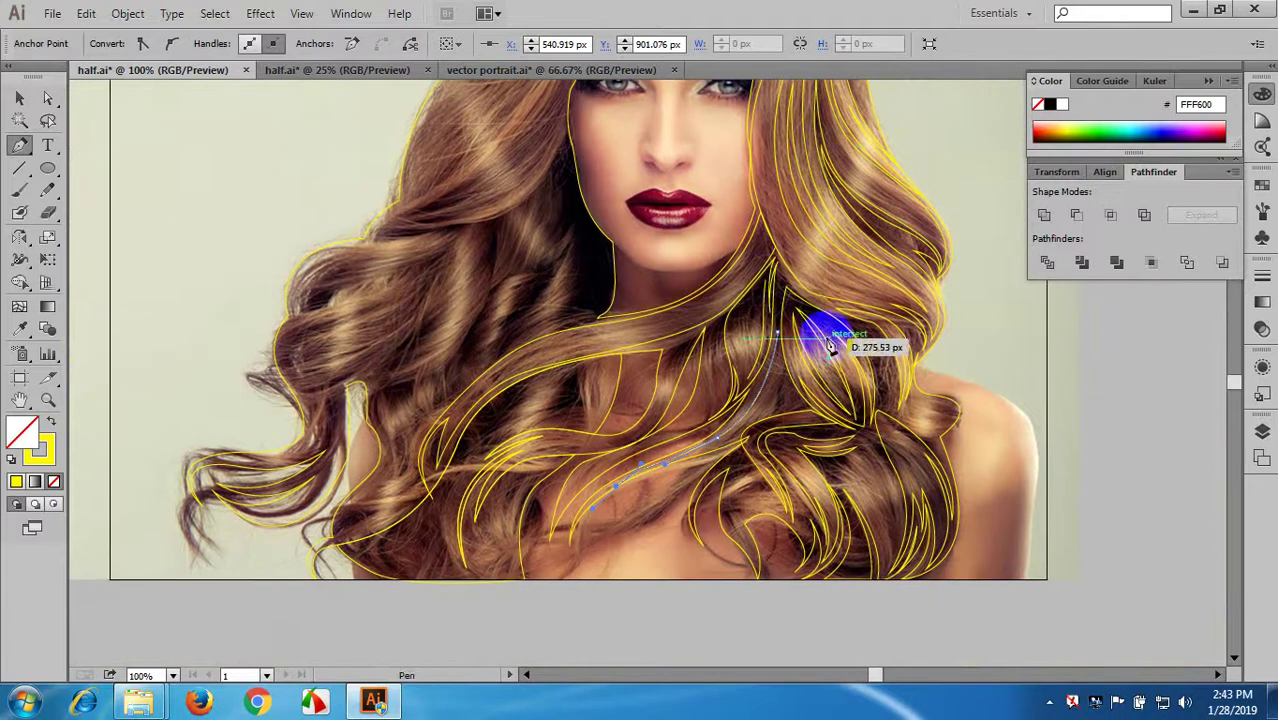
pyautogui.scroll(2, 870, 465)
pyautogui.moveTo(851, 444); pyautogui.dragTo(763, 252)
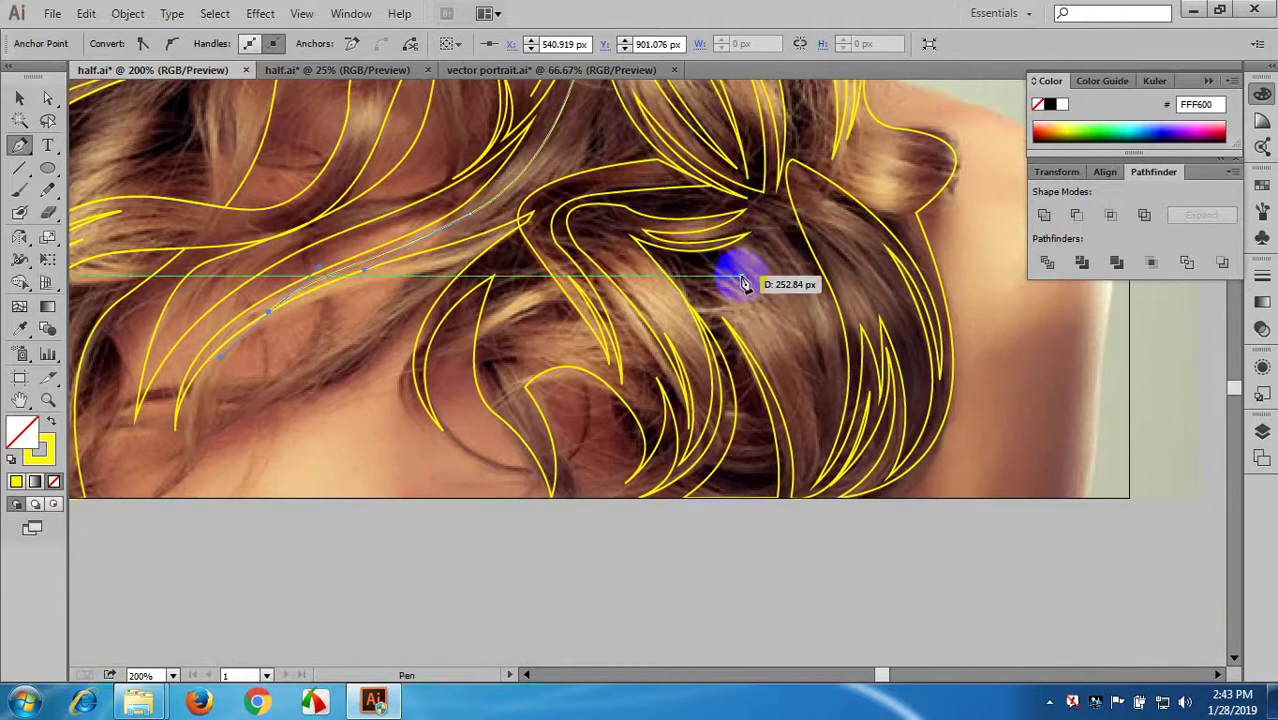
pyautogui.moveTo(695, 273); pyautogui.dragTo(750, 324)
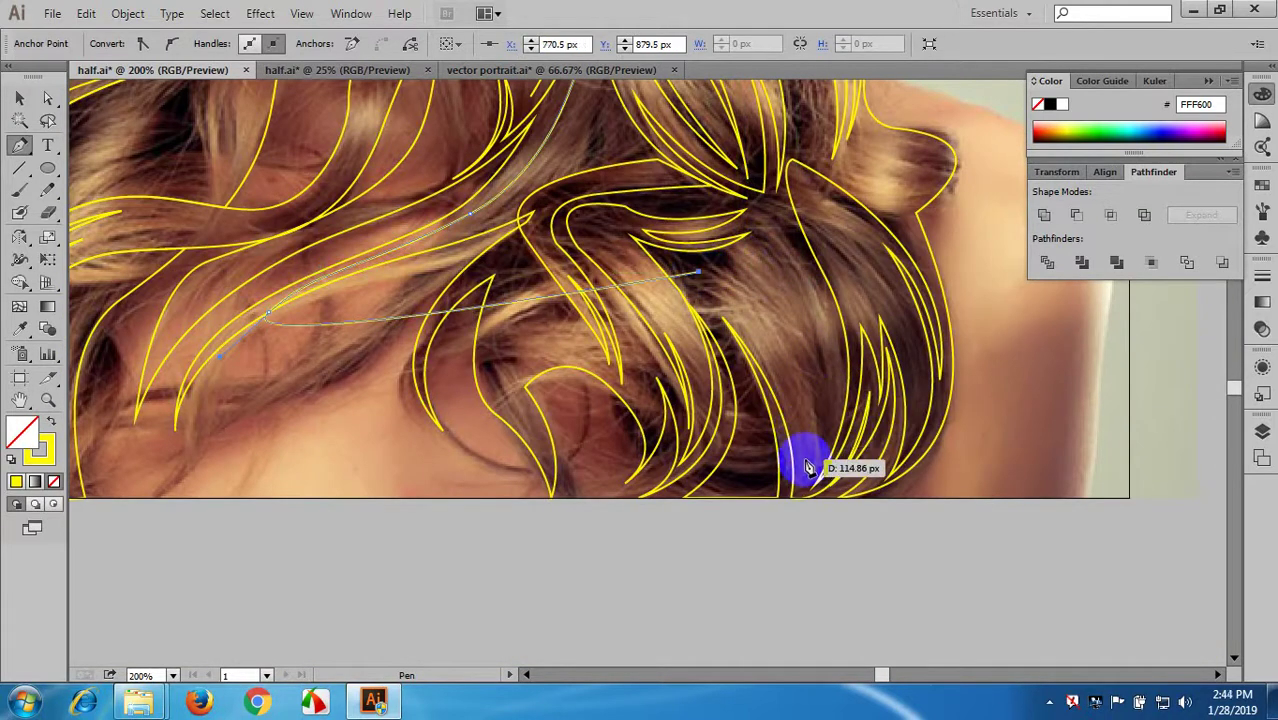
pyautogui.moveTo(805, 464); pyautogui.dragTo(802, 572)
pyautogui.hotkey('ctrl', 'z')
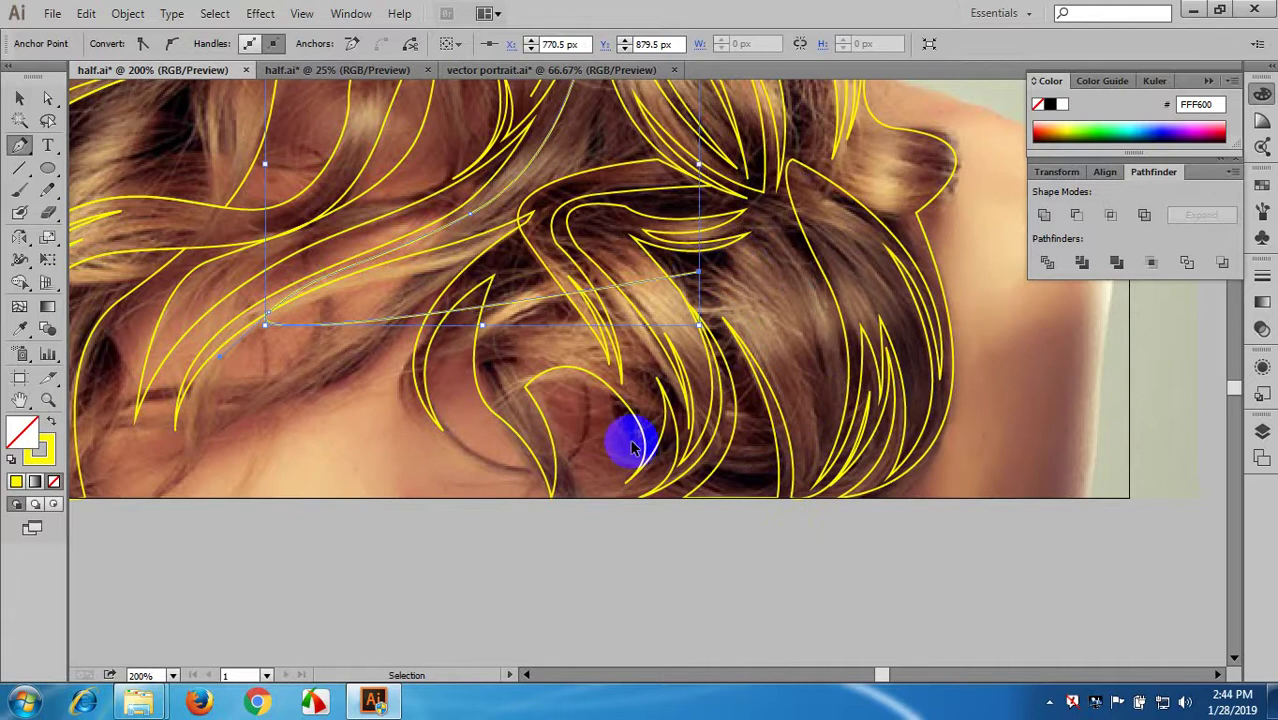
pyautogui.hotkey('ctrl', 'z')
# - Deselect the chest strand and start a new outline inside the lower shoulder curl, with two pointed lower tips separated by a notch
pyautogui.scroll(1, 343, 290)
pyautogui.click(19, 98)
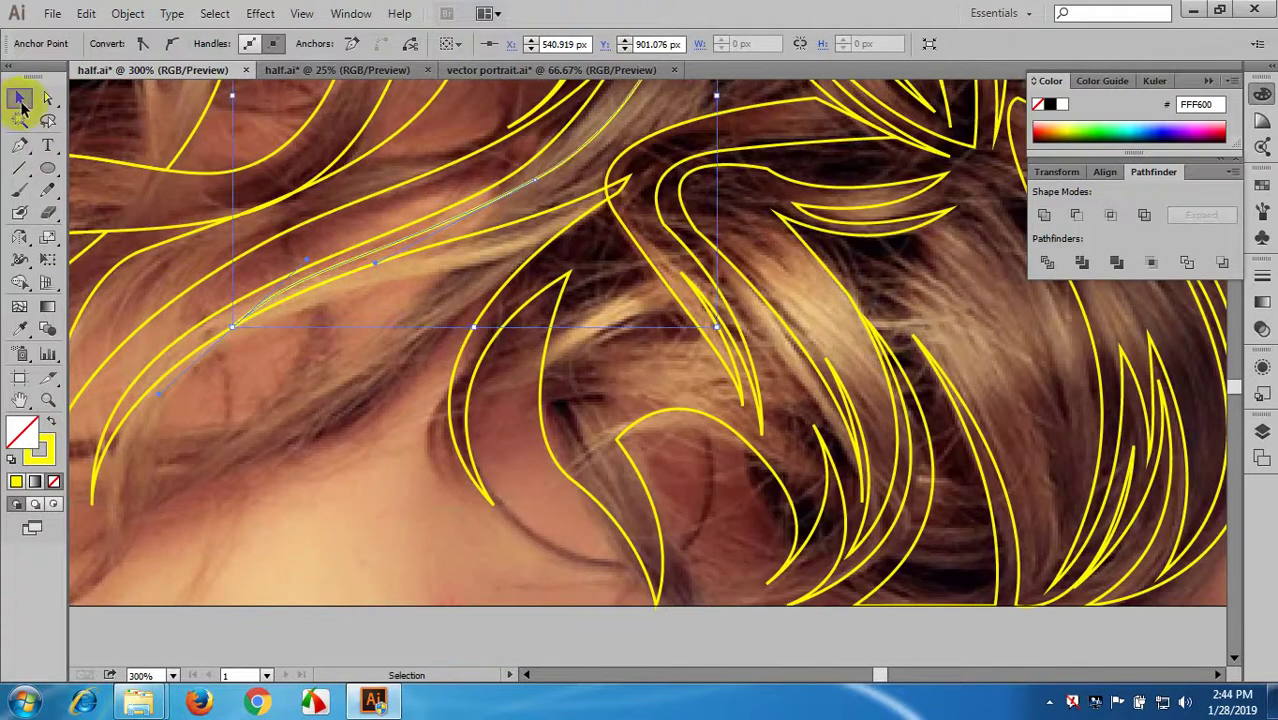
pyautogui.click(166, 280)
pyautogui.scroll(-1, 320, 254)
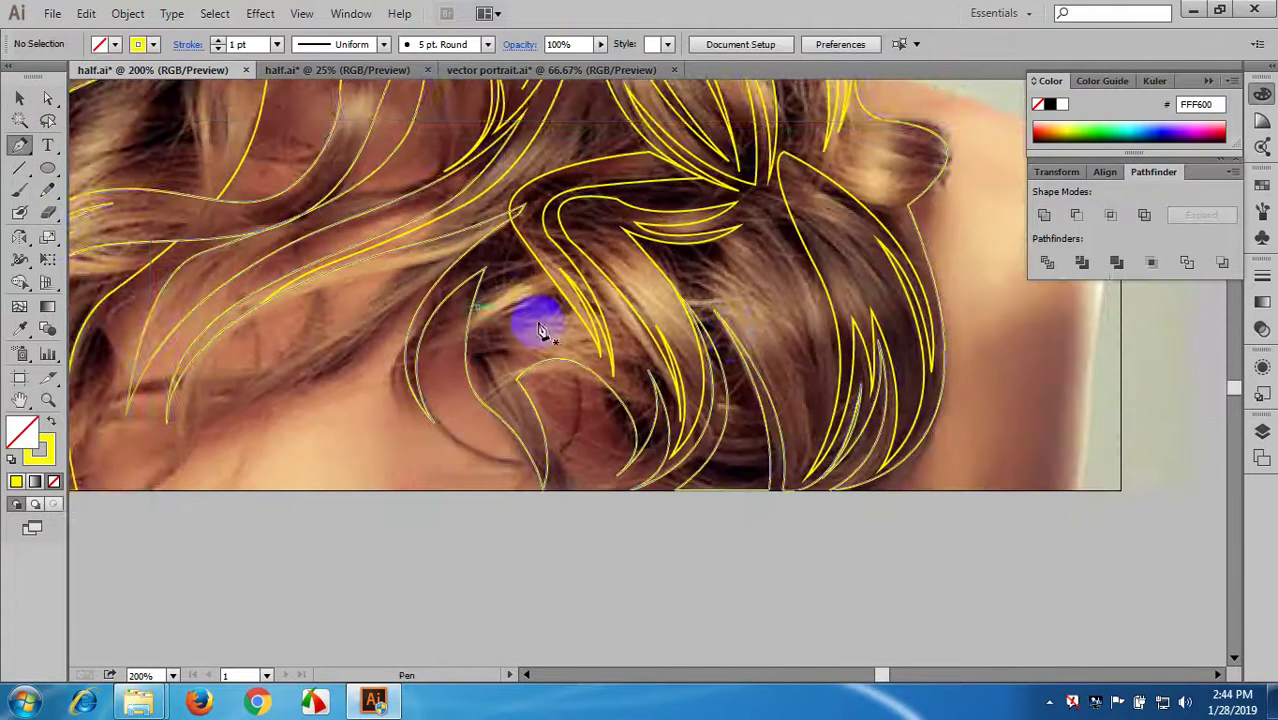
pyautogui.moveTo(730, 352); pyautogui.dragTo(648, 311)
pyautogui.click(615, 228)
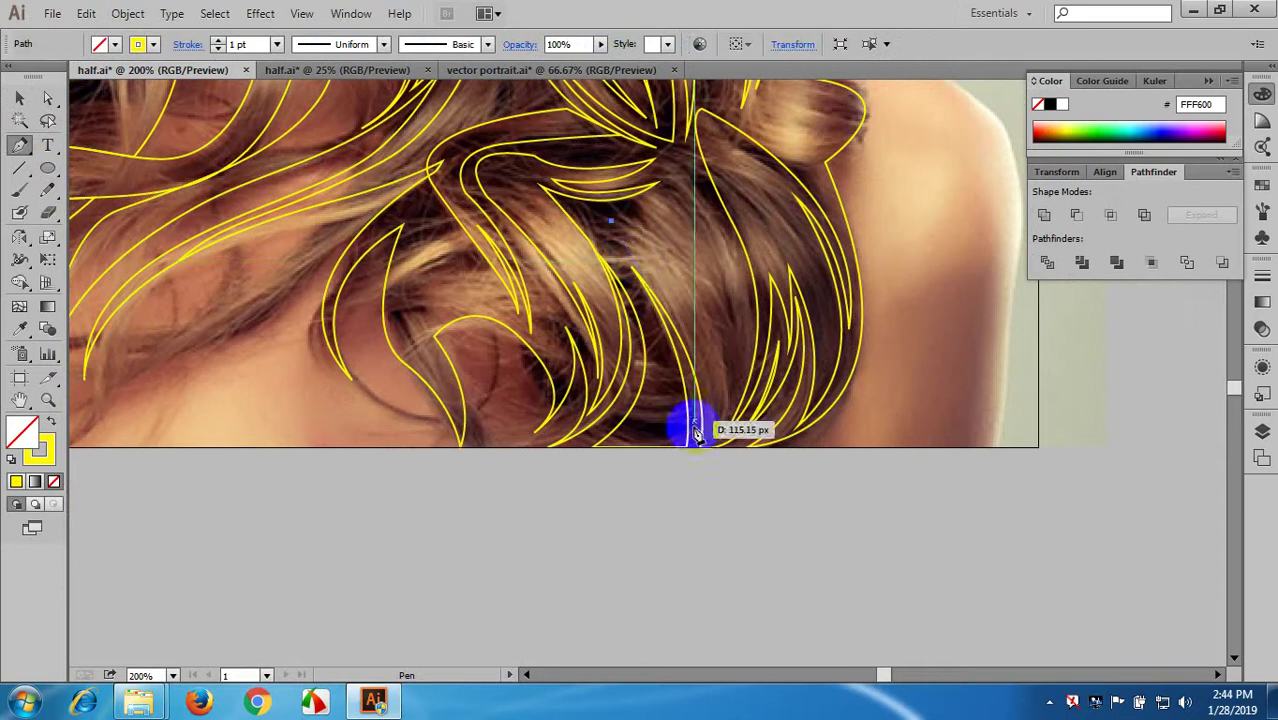
pyautogui.moveTo(707, 431); pyautogui.dragTo(687, 510)
pyautogui.click(707, 433)
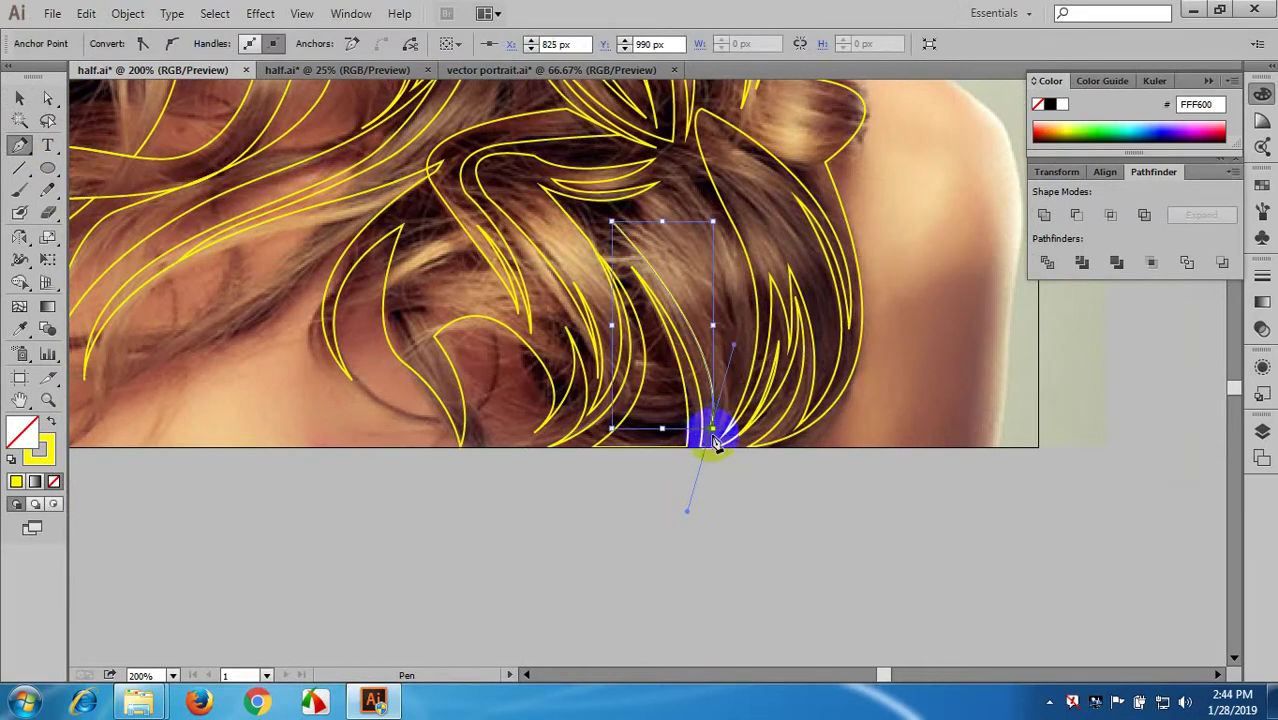
pyautogui.click(712, 432)
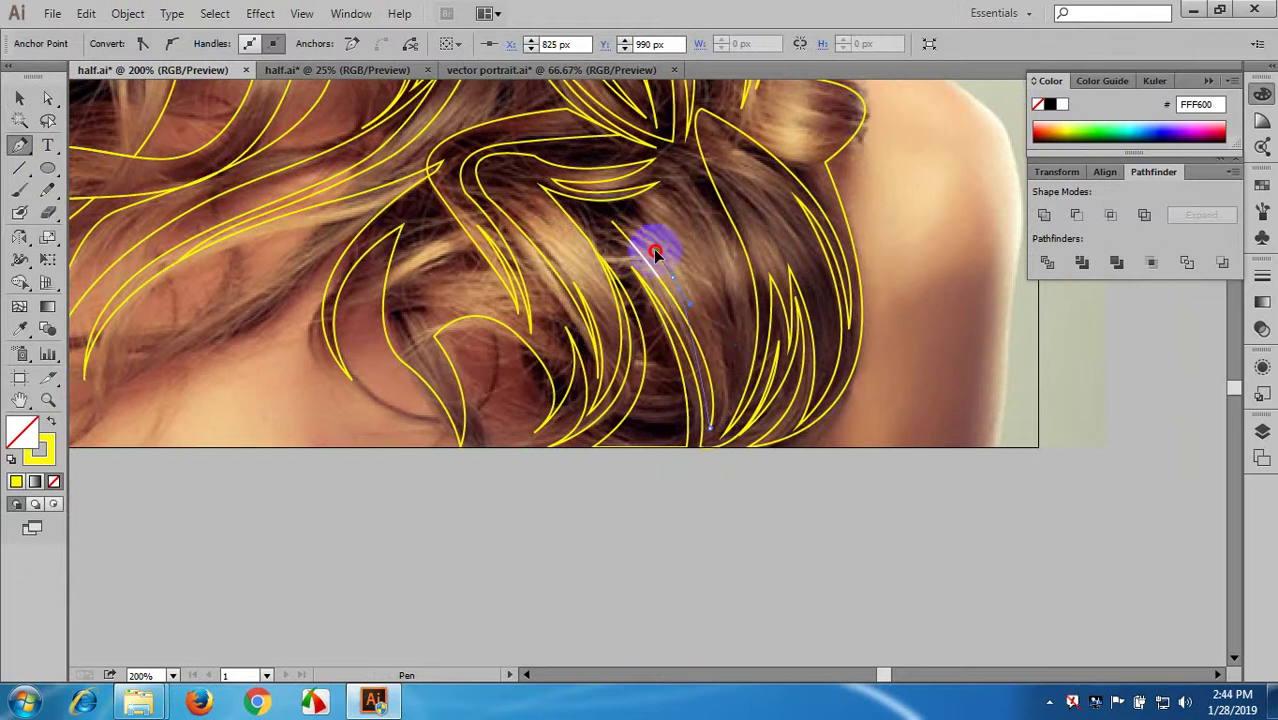
pyautogui.moveTo(612, 203); pyautogui.dragTo(668, 282)
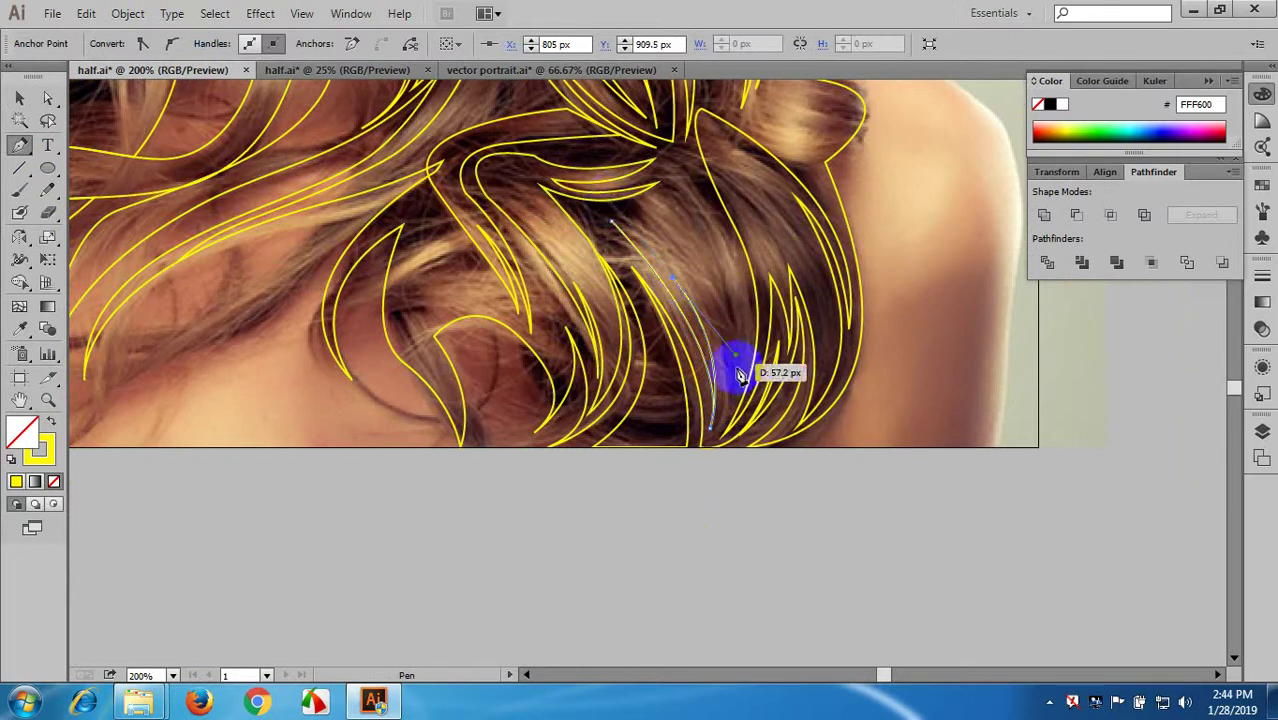
pyautogui.moveTo(738, 375); pyautogui.dragTo(703, 503)
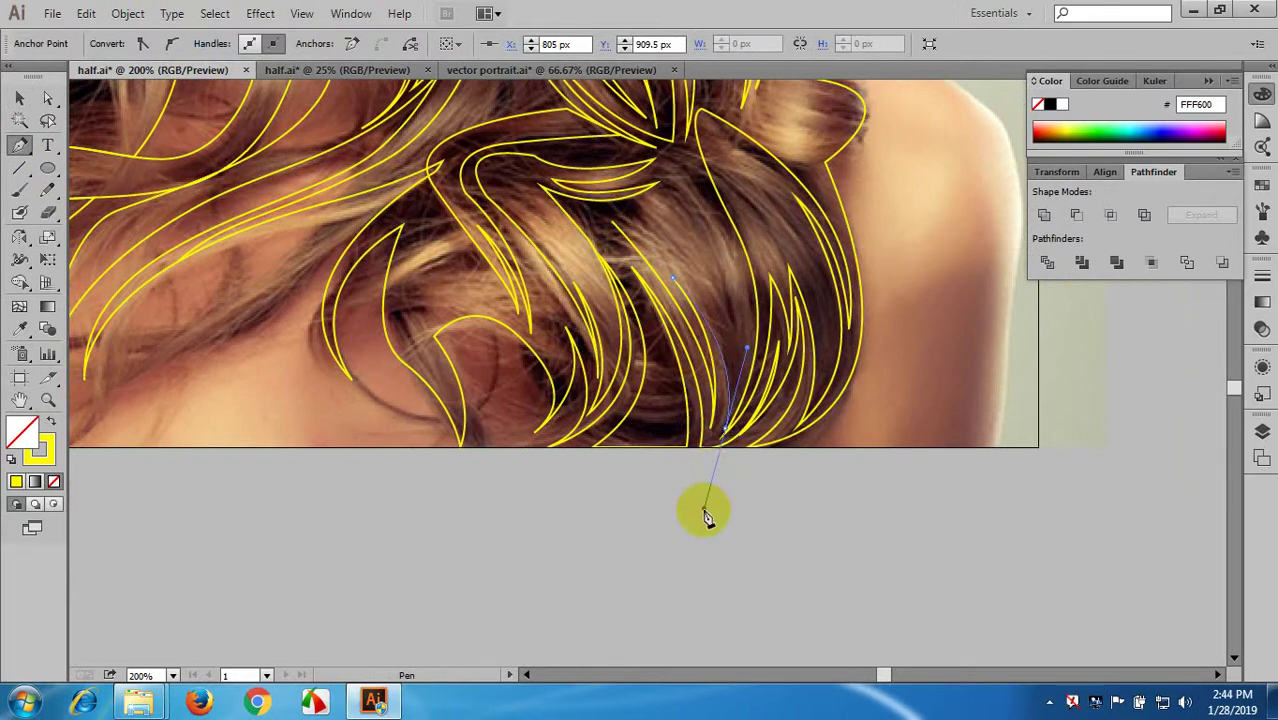
pyautogui.click(730, 431)
pyautogui.click(693, 203)
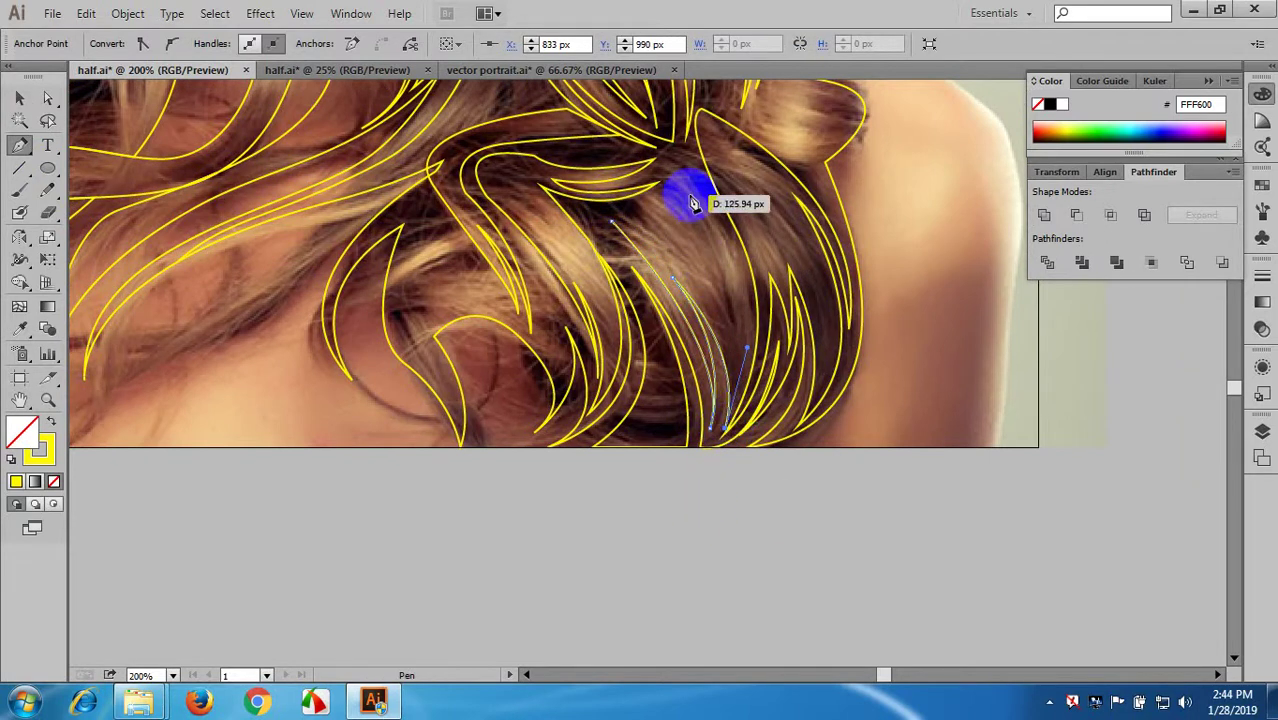
pyautogui.moveTo(688, 203); pyautogui.dragTo(568, 159)
pyautogui.hotkey('ctrl', 'z')
# - Carry the outline's outer edge from the second lower tip up to a pointed tip near the curl's top
pyautogui.moveTo(730, 472); pyautogui.dragTo(796, 112)
pyautogui.scroll(-1, 761, 254)
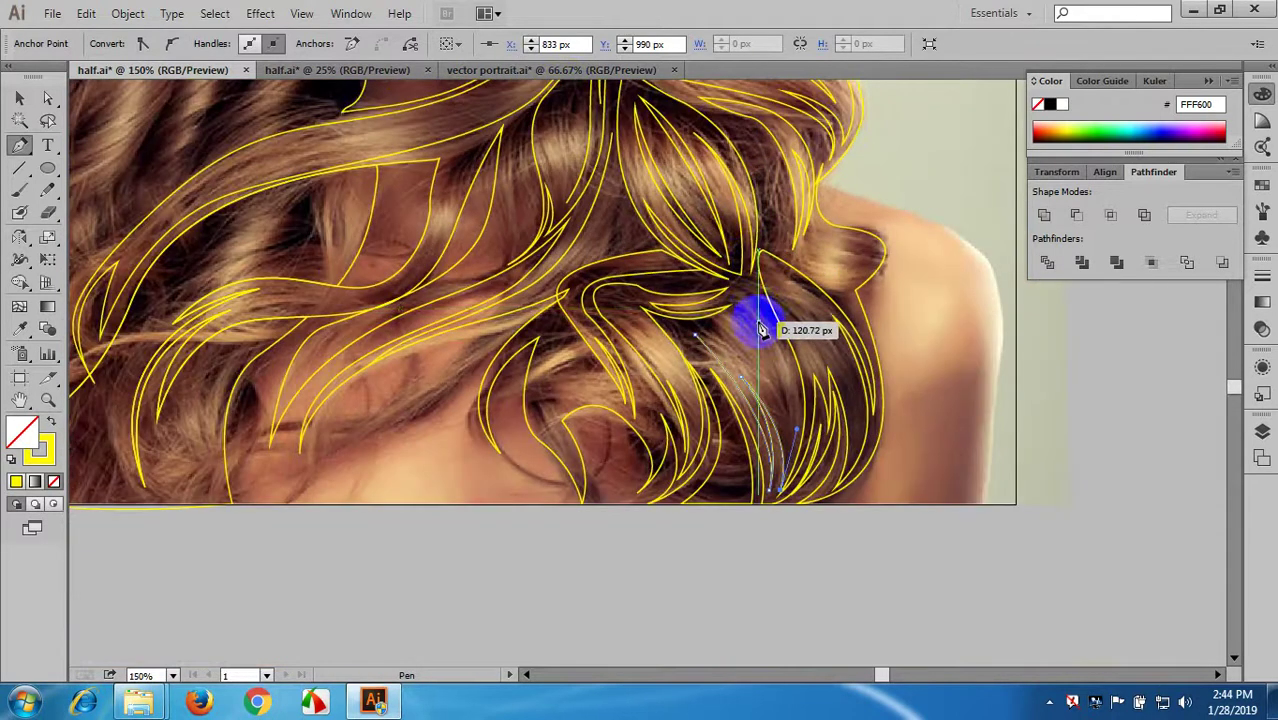
pyautogui.moveTo(757, 316); pyautogui.dragTo(670, 220)
pyautogui.click(757, 316)
pyautogui.scroll(1, 783, 369)
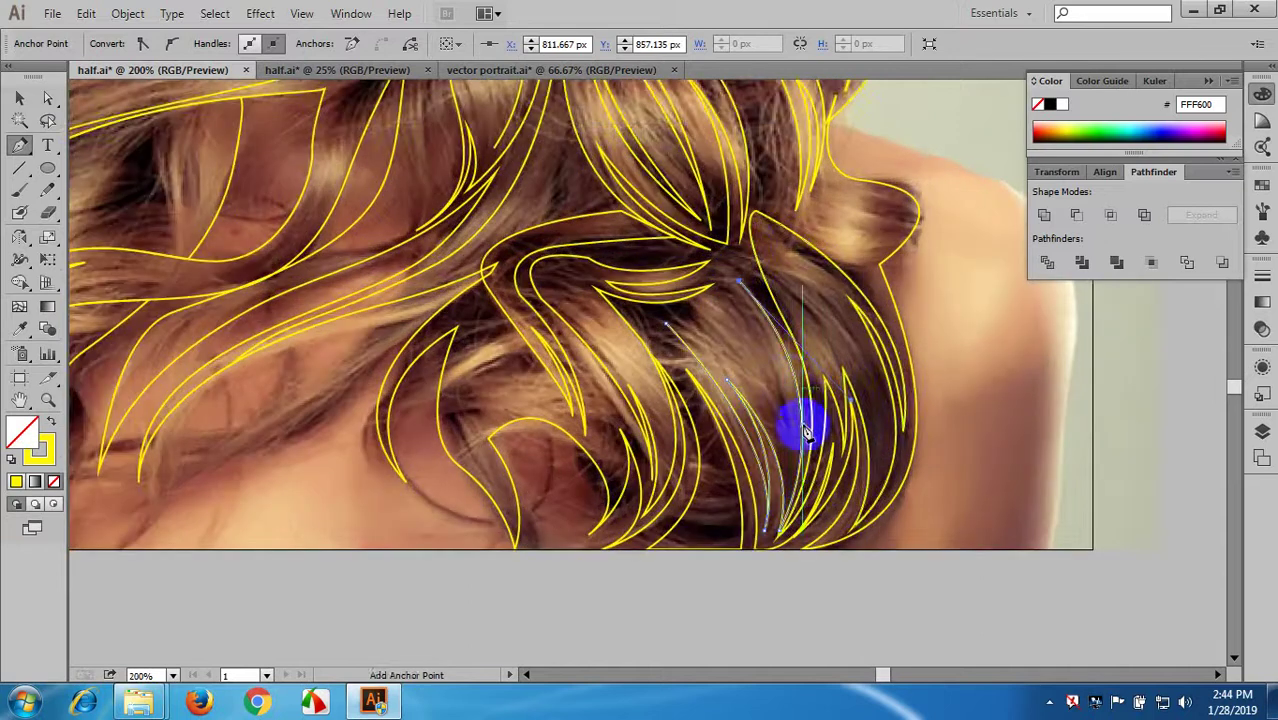
pyautogui.scroll(-2, 804, 420)
# - Add a thin pointed strand along the outline's upper part, shape the inner notch and close the outline at its starting tip
pyautogui.moveTo(817, 379)
pyautogui.mouseDown()
pyautogui.moveTo(837, 367)
pyautogui.moveTo(841, 385)
pyautogui.mouseUp()
pyautogui.click(822, 424)
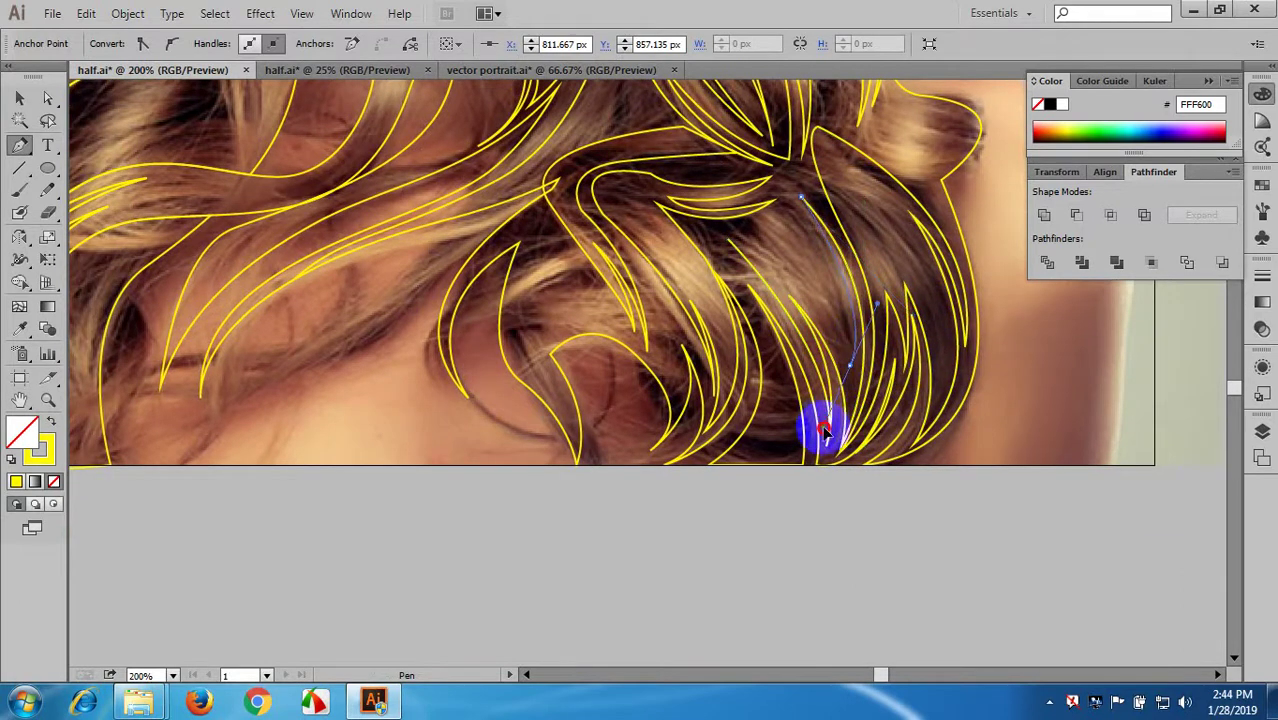
pyautogui.moveTo(824, 430); pyautogui.dragTo(836, 455)
pyautogui.moveTo(850, 381); pyautogui.dragTo(796, 276)
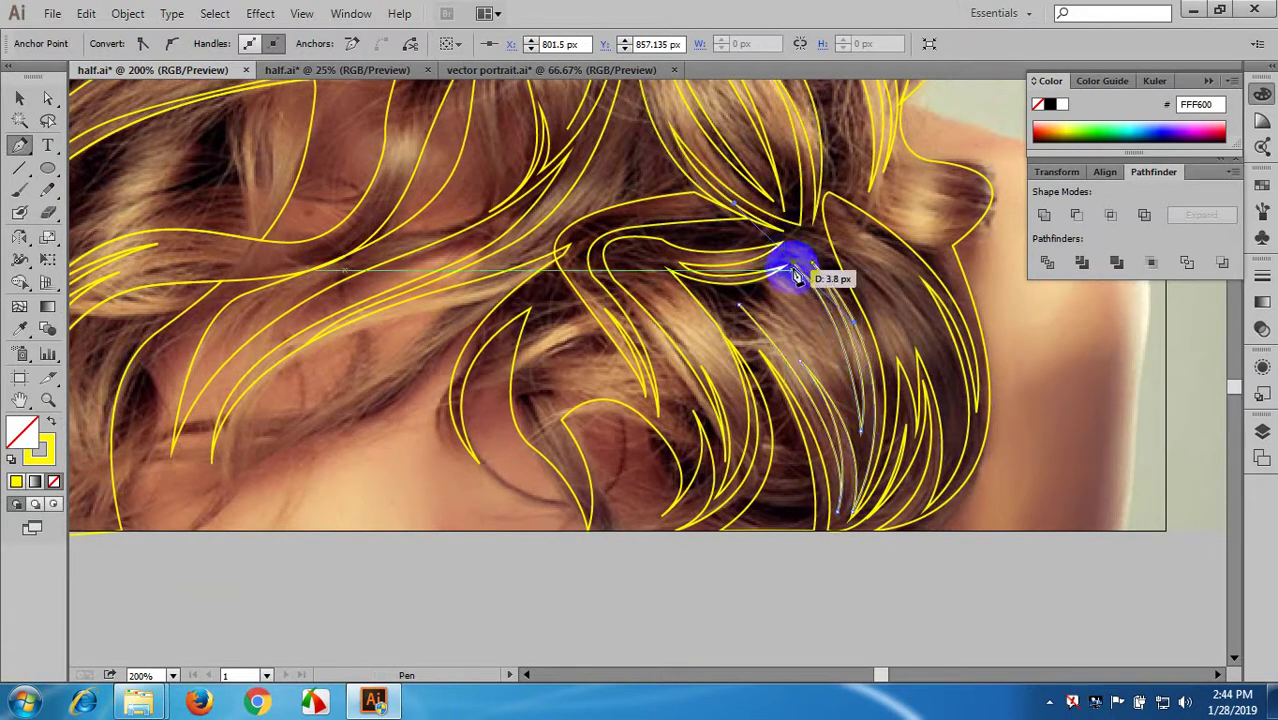
pyautogui.moveTo(843, 389); pyautogui.dragTo(851, 408)
pyautogui.moveTo(740, 305); pyautogui.dragTo(686, 301)
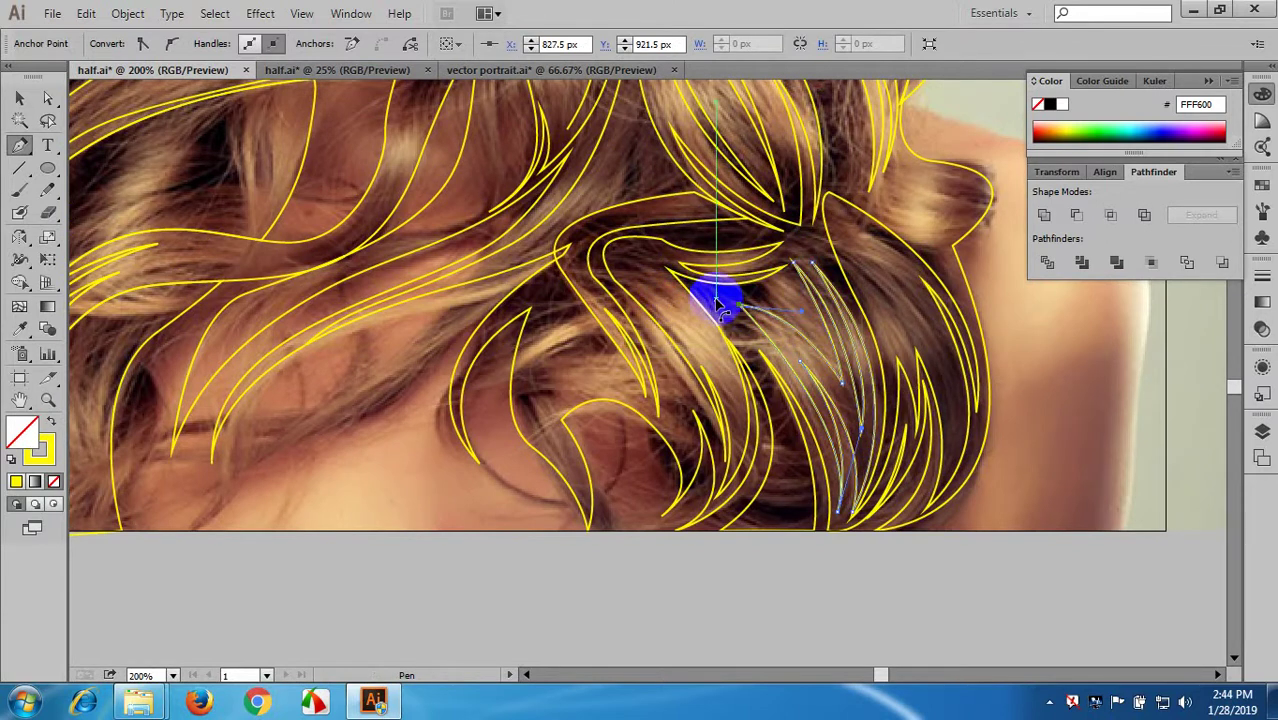
# - Start a new outline at the hair parting on the untraced side and curve it along the hairline to the temple
pyautogui.scroll(-3, 837, 312)
pyautogui.press('space')
pyautogui.moveTo(785, 303); pyautogui.dragTo(1010, 478)
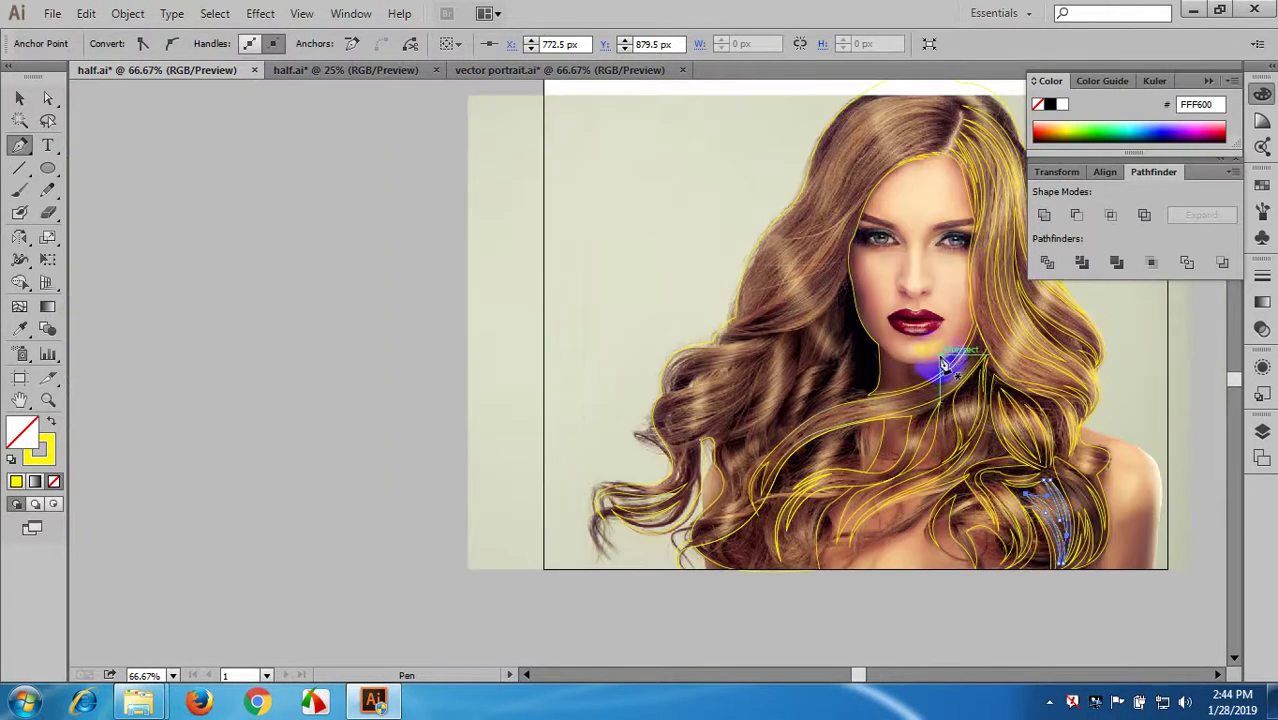
pyautogui.press('space')
pyautogui.moveTo(898, 326); pyautogui.dragTo(845, 367)
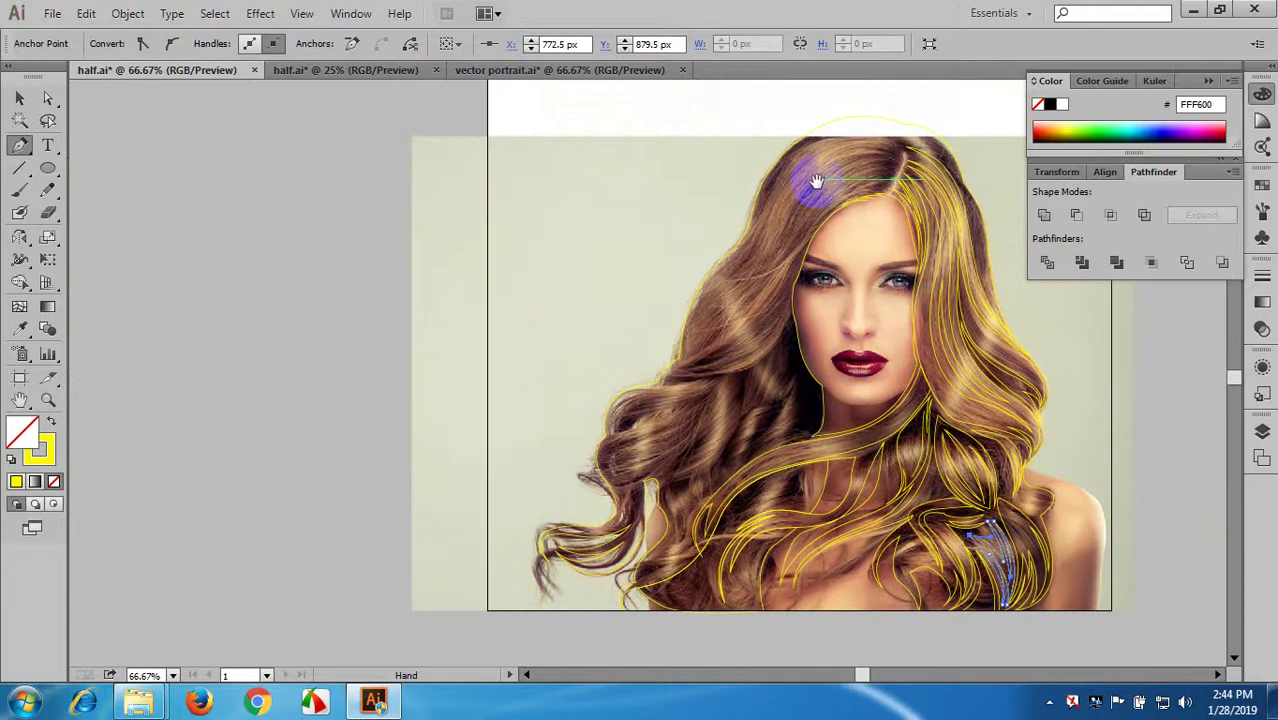
pyautogui.moveTo(822, 311); pyautogui.dragTo(847, 228)
pyautogui.moveTo(756, 377); pyautogui.dragTo(802, 314)
pyautogui.moveTo(886, 180); pyautogui.dragTo(888, 202)
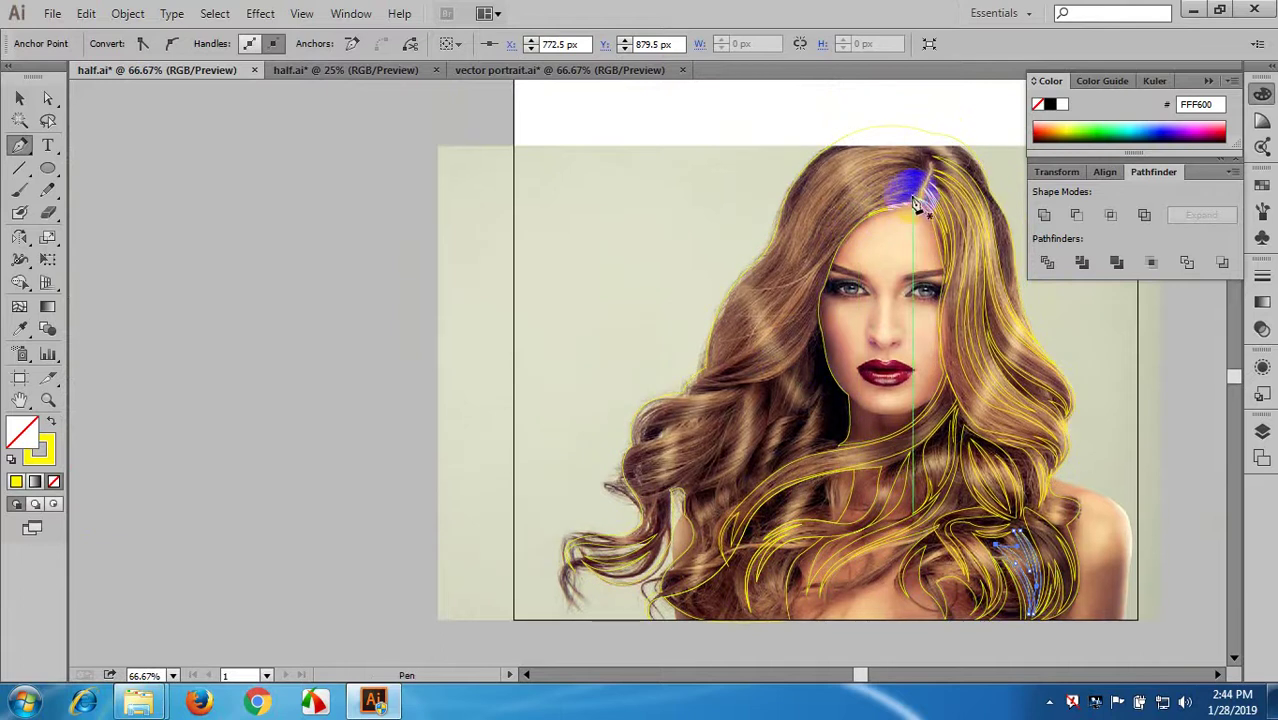
pyautogui.click(918, 195)
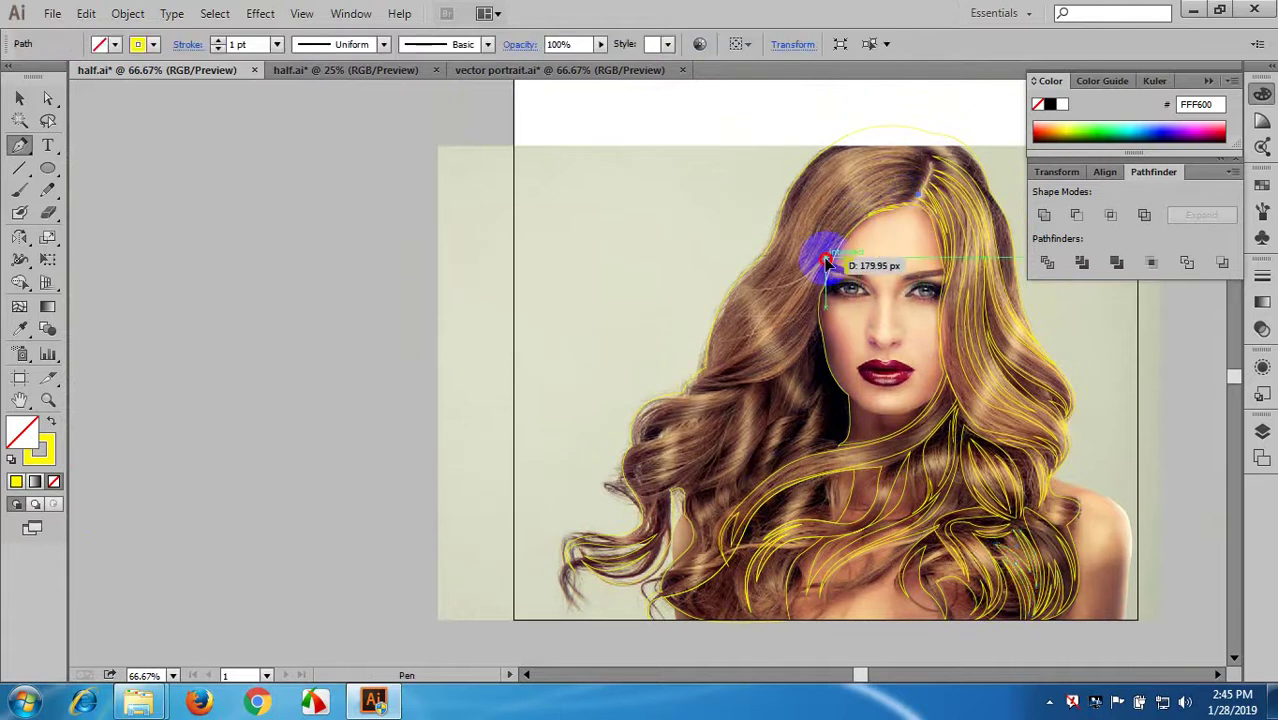
pyautogui.moveTo(802, 337); pyautogui.dragTo(815, 285)
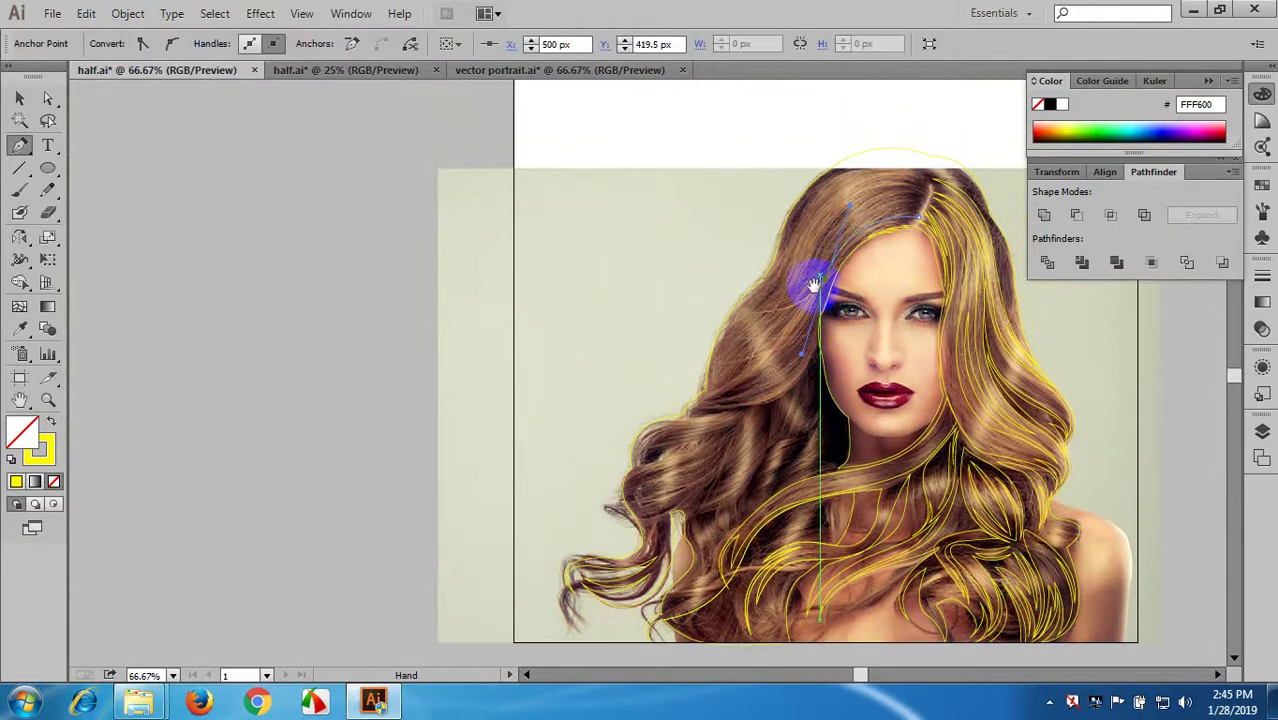
# - Carry the outline down to two pointed lower tips near the outer hair edge, separated by a narrow pointed notch
pyautogui.scroll(1, 827, 292)
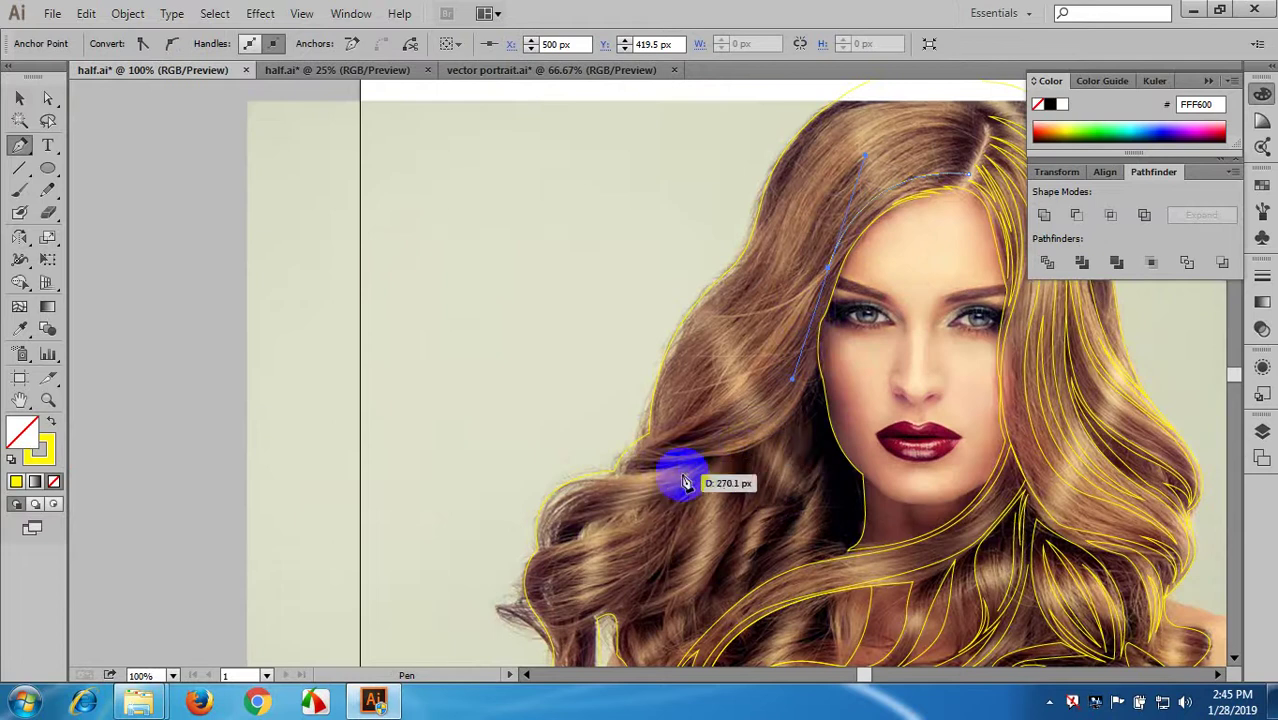
pyautogui.moveTo(650, 465); pyautogui.dragTo(476, 488)
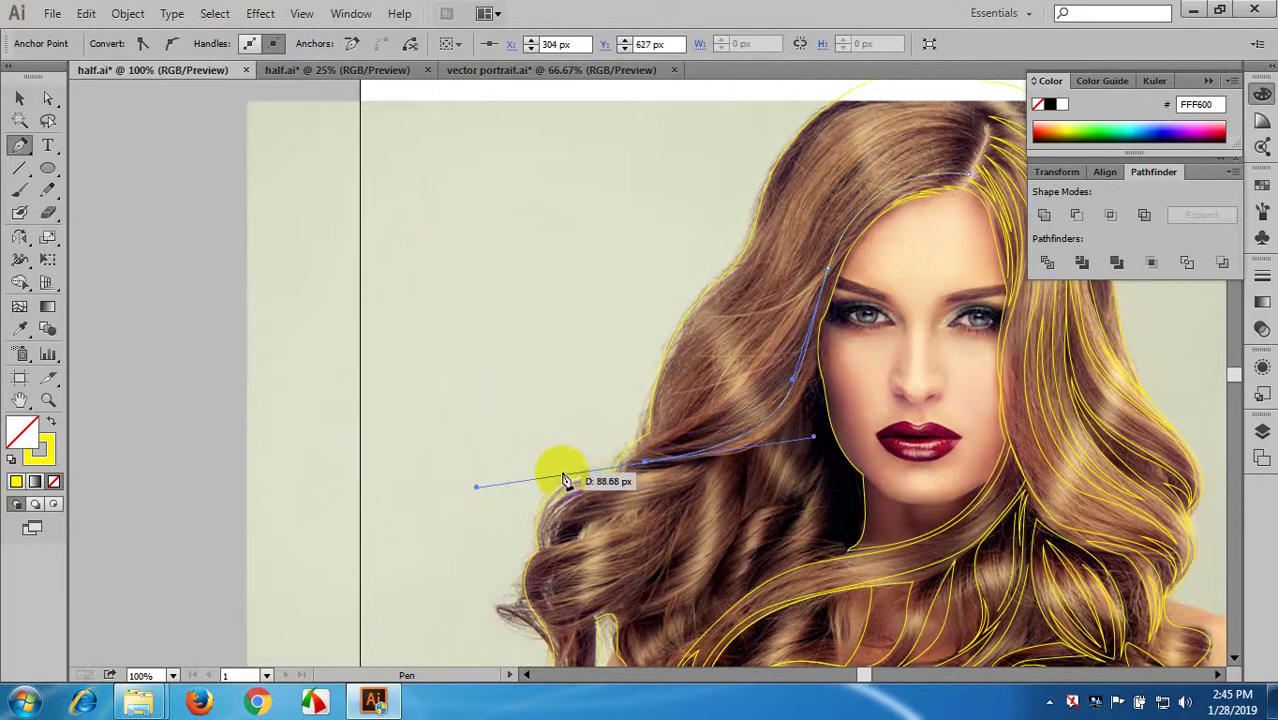
pyautogui.click(645, 468)
pyautogui.click(645, 462)
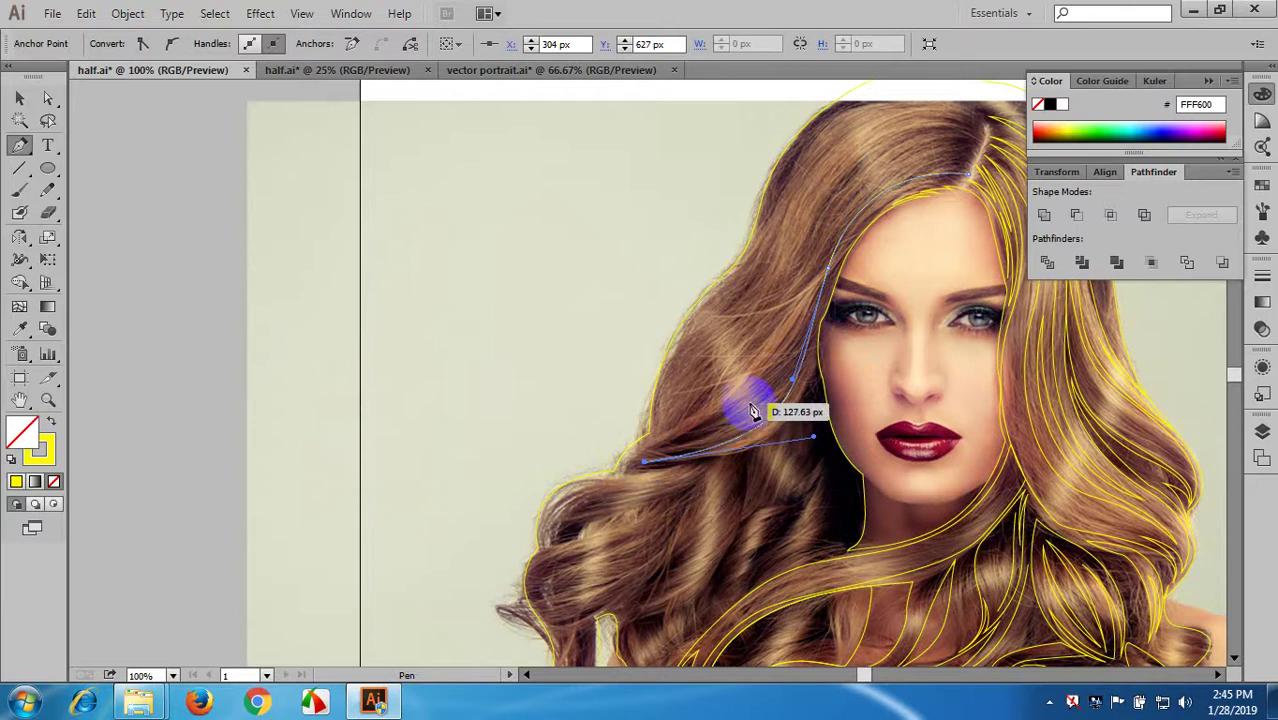
pyautogui.moveTo(747, 413); pyautogui.dragTo(785, 377)
pyautogui.moveTo(748, 418); pyautogui.dragTo(619, 468)
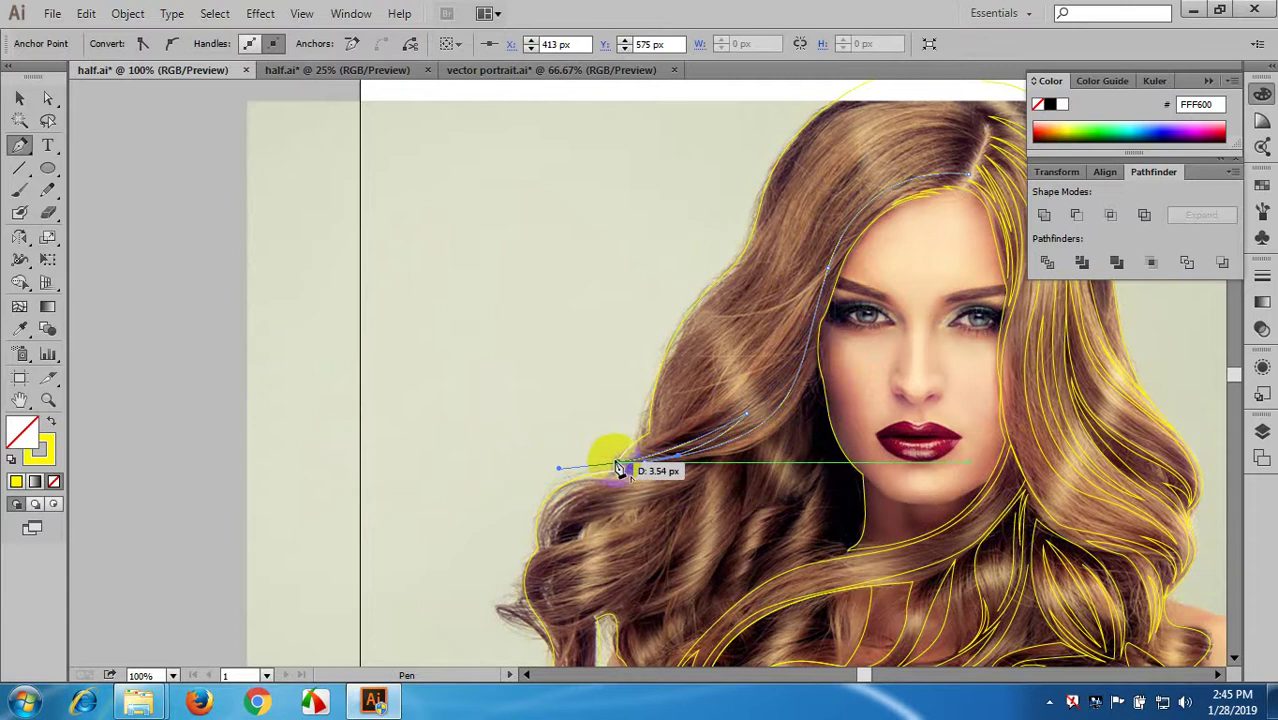
pyautogui.click(615, 461)
# - Redo the outline's second lower tip at the outer hair contour and carry its upper edge back up along the lock
pyautogui.moveTo(729, 397); pyautogui.dragTo(768, 355)
pyautogui.click(729, 397)
pyautogui.scroll(4, 634, 478)
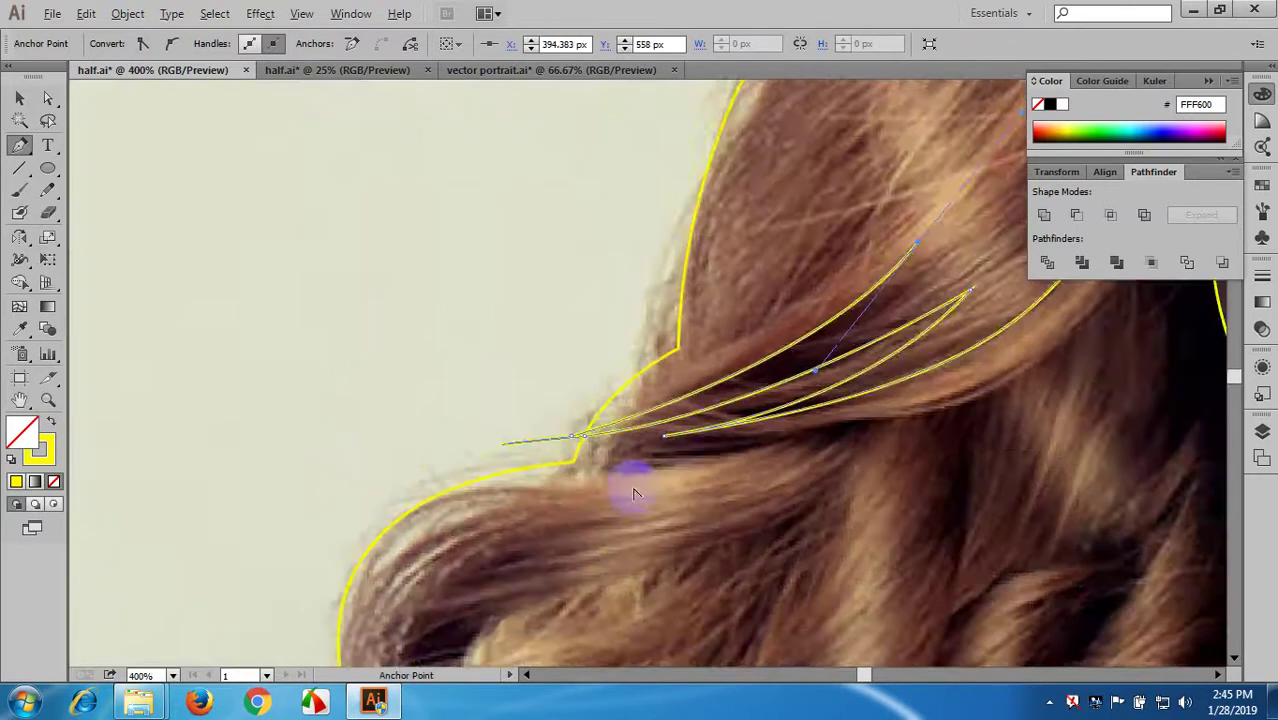
pyautogui.hotkey('ctrl', 'z')
pyautogui.hotkey('ctrl', 'z')
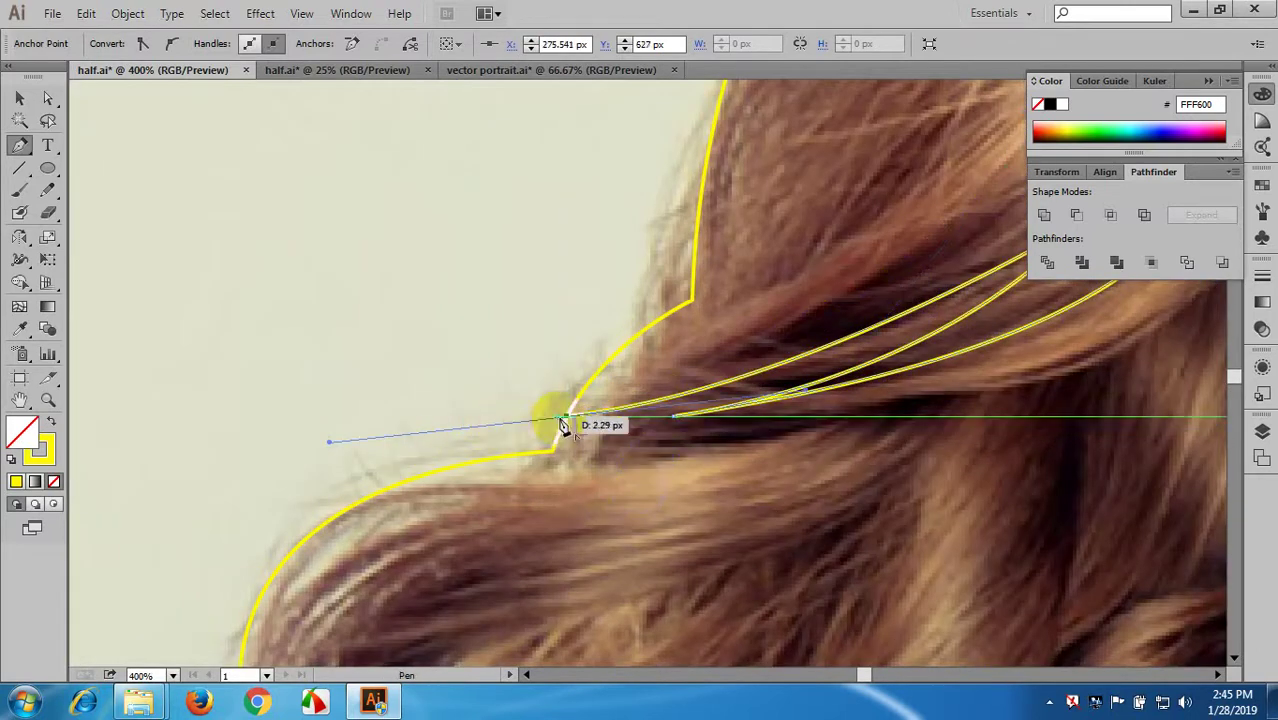
pyautogui.scroll(-3, 570, 419)
pyautogui.moveTo(720, 344); pyautogui.dragTo(760, 294)
pyautogui.moveTo(806, 291); pyautogui.dragTo(633, 454)
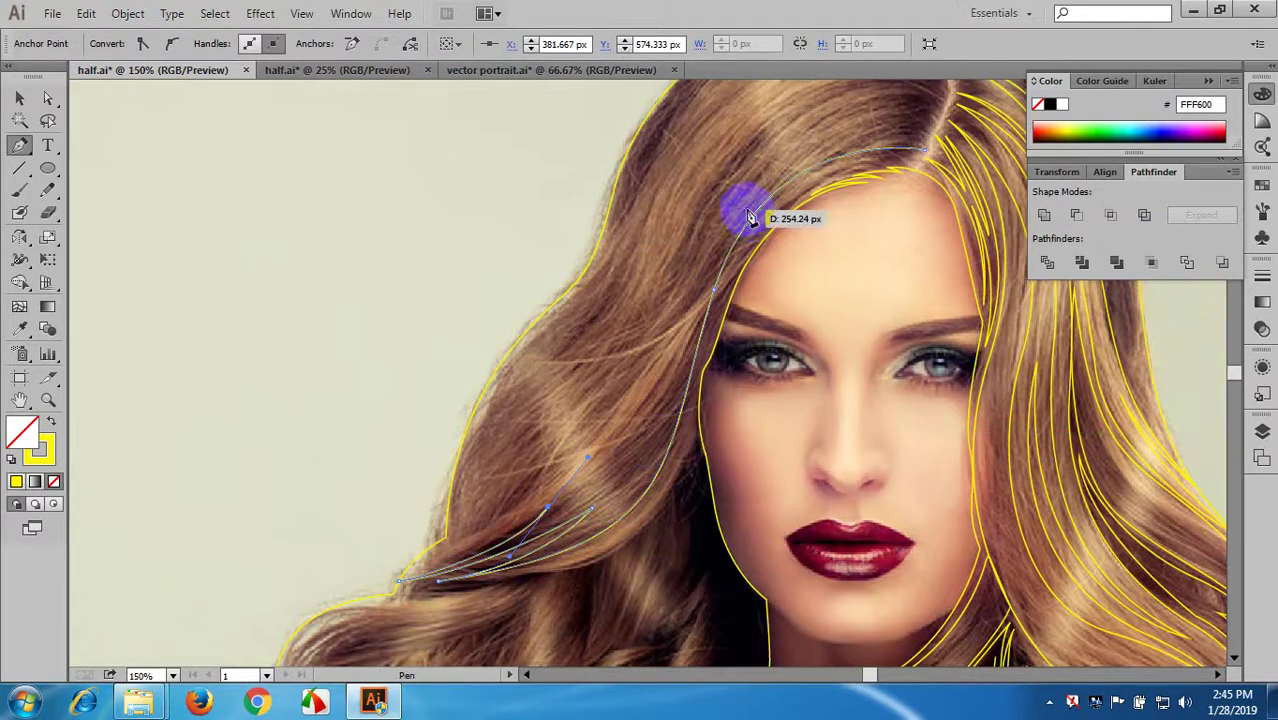
# - Curve the outline's upper edge past the temple and close it at its starting point on the parting
pyautogui.moveTo(782, 188)
pyautogui.mouseDown()
pyautogui.moveTo(748, 210)
pyautogui.moveTo(910, 133)
pyautogui.moveTo(864, 165)
pyautogui.moveTo(762, 198)
pyautogui.moveTo(737, 243)
pyautogui.moveTo(728, 236)
pyautogui.mouseUp()
pyautogui.click(787, 173)
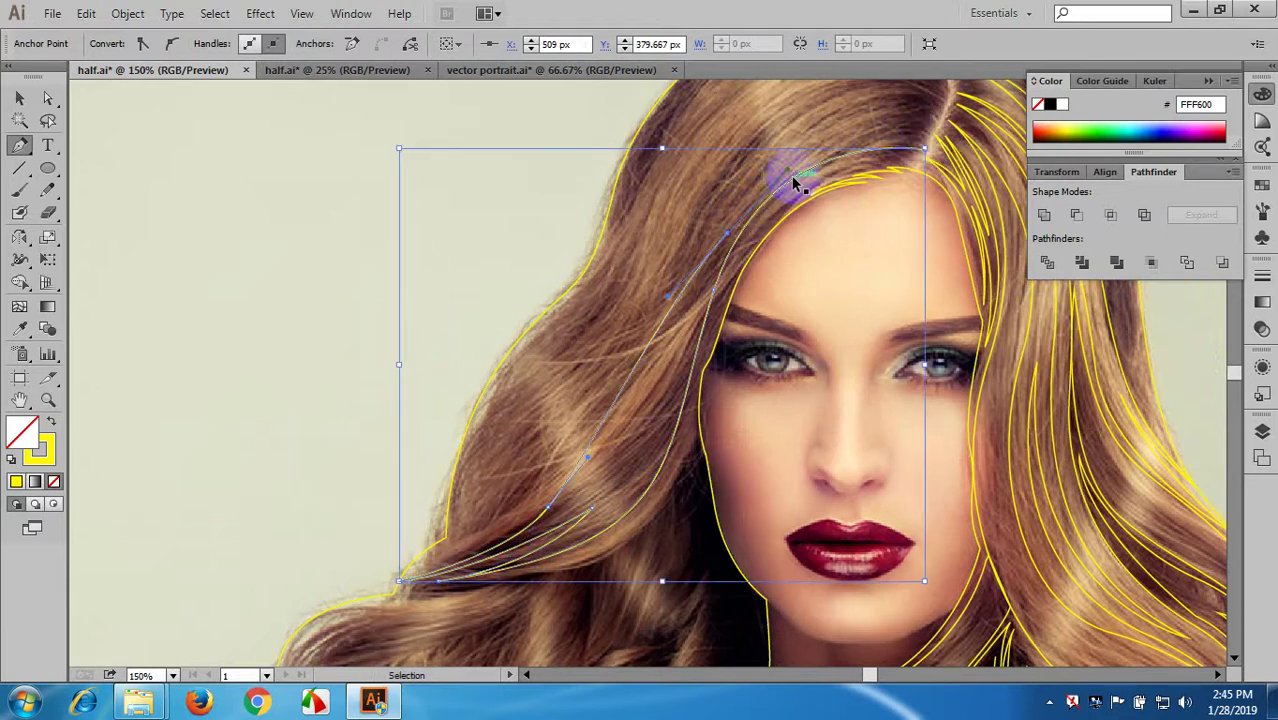
pyautogui.moveTo(792, 183); pyautogui.dragTo(781, 190)
pyautogui.moveTo(693, 306)
pyautogui.mouseDown()
pyautogui.moveTo(673, 360)
pyautogui.moveTo(724, 201)
pyautogui.mouseUp()
pyautogui.moveTo(924, 150); pyautogui.dragTo(1062, 195)
pyautogui.press('space')
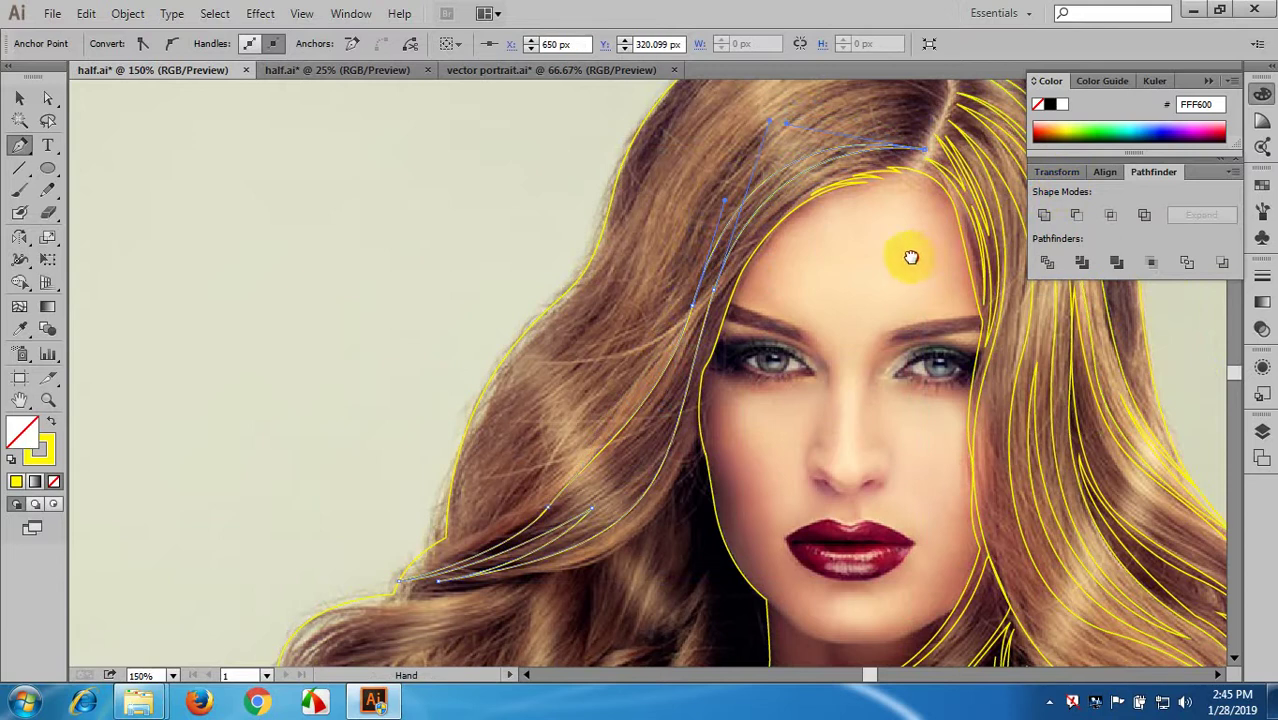
pyautogui.moveTo(903, 258); pyautogui.dragTo(993, 164)
pyautogui.moveTo(790, 366); pyautogui.dragTo(843, 288)
pyautogui.scroll(1, 756, 290)
pyautogui.click(845, 215)
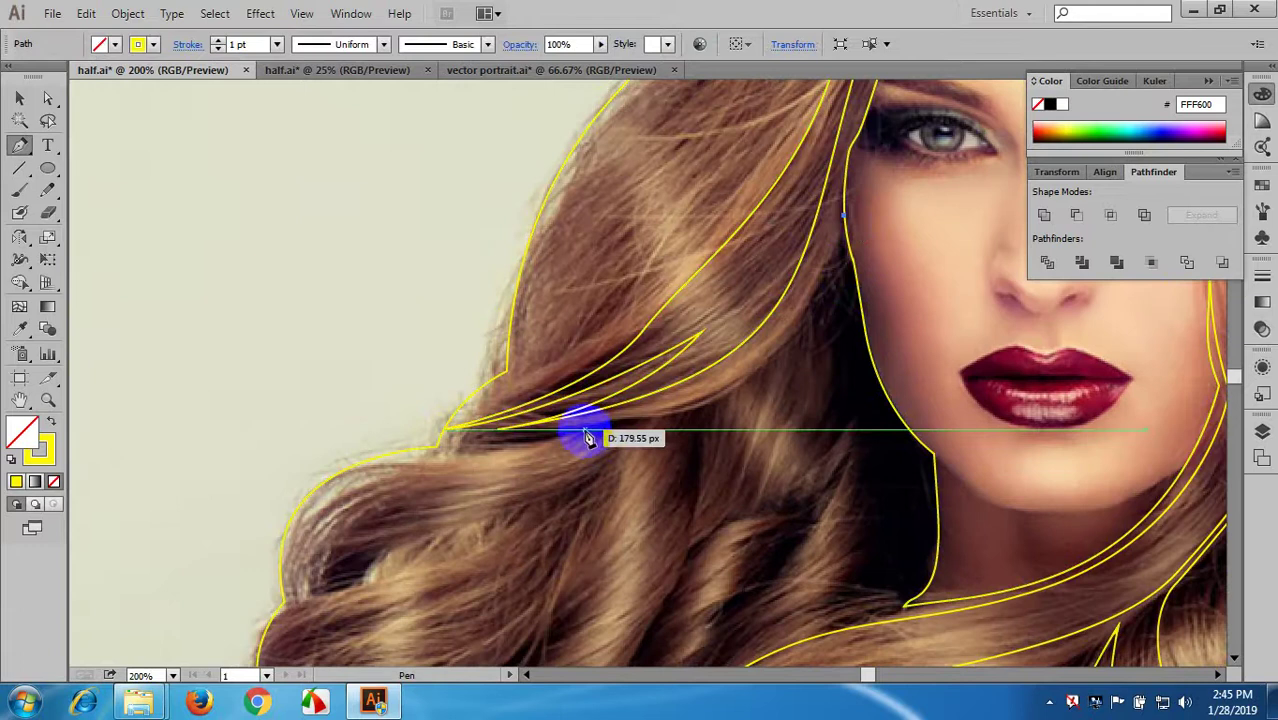
pyautogui.moveTo(580, 431); pyautogui.dragTo(327, 455)
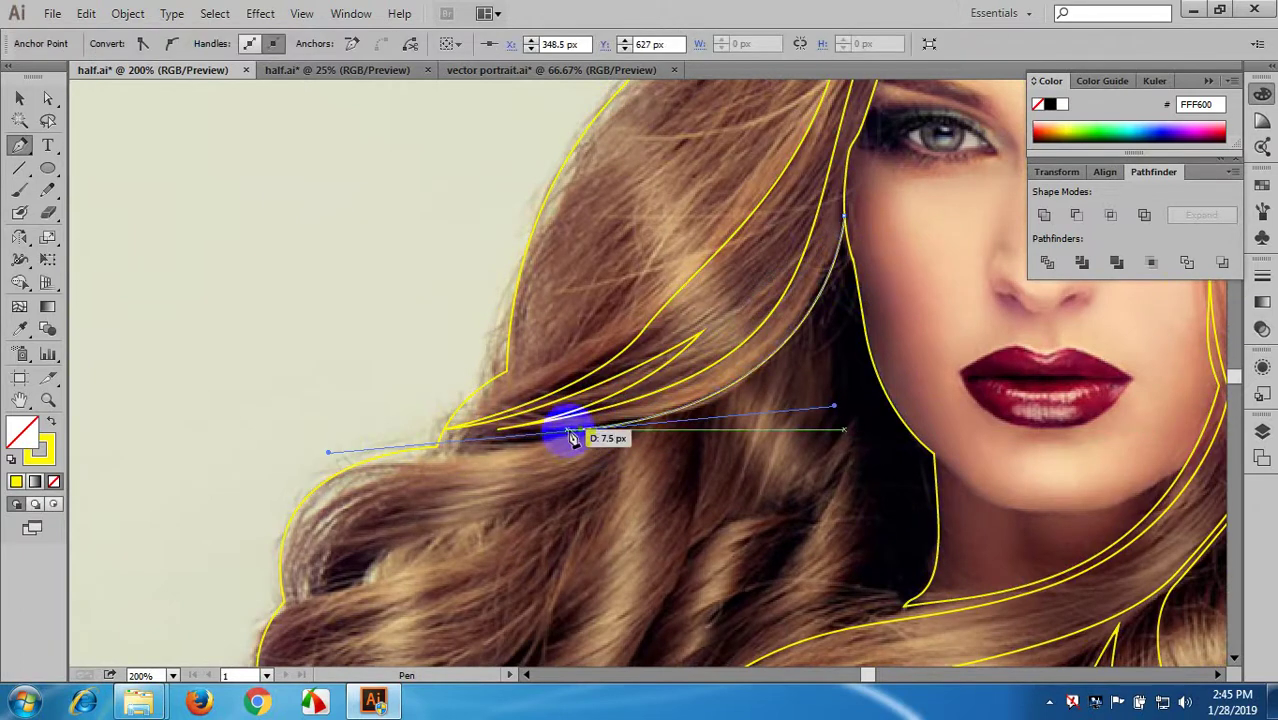
pyautogui.moveTo(581, 430); pyautogui.dragTo(800, 332)
pyautogui.hotkey('ctrl', 'z')
pyautogui.hotkey('ctrl', 'z')
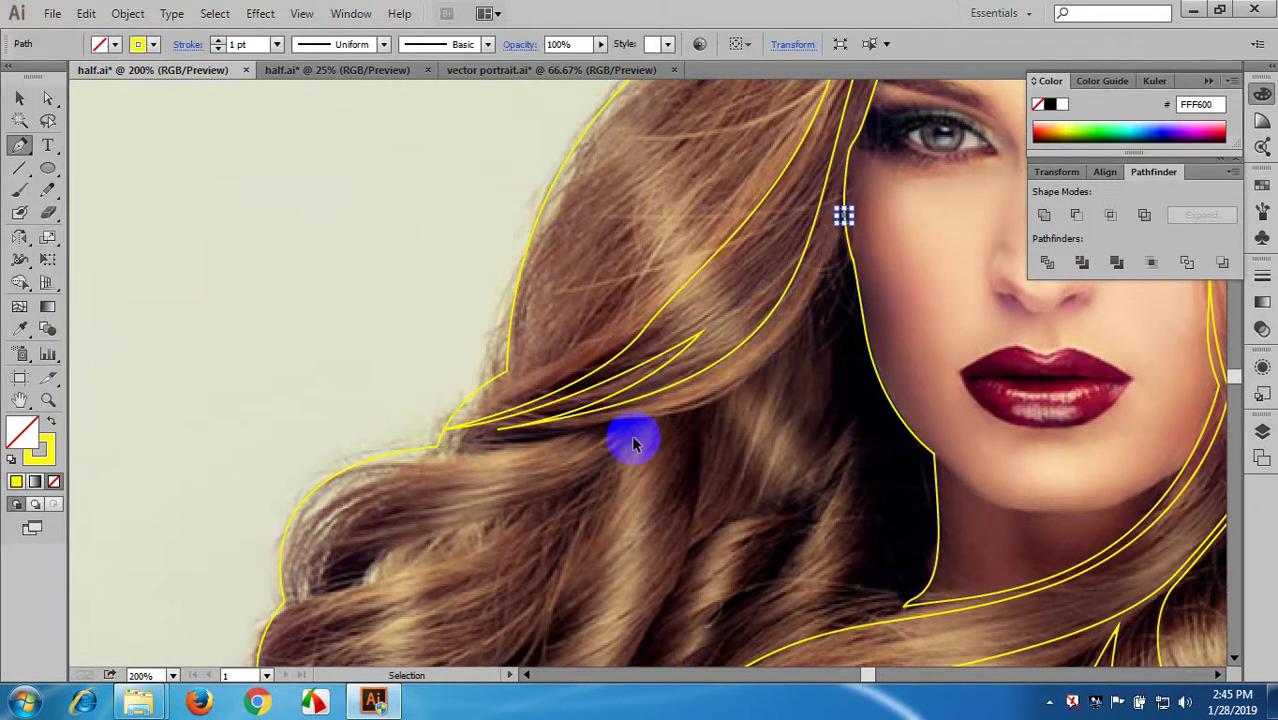
pyautogui.keyDown('ctrl'); pyautogui.click(568, 465); pyautogui.keyUp('ctrl')
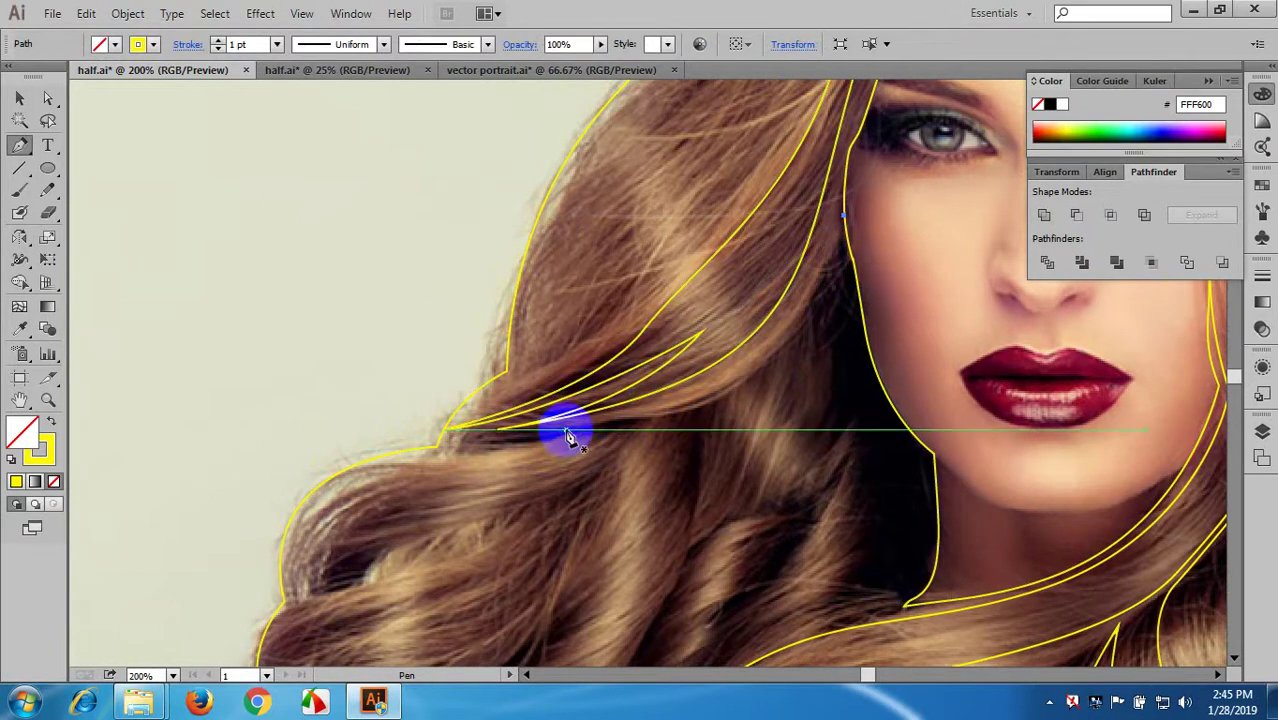
pyautogui.moveTo(437, 428); pyautogui.dragTo(419, 424)
pyautogui.hotkey('ctrl', 'z')
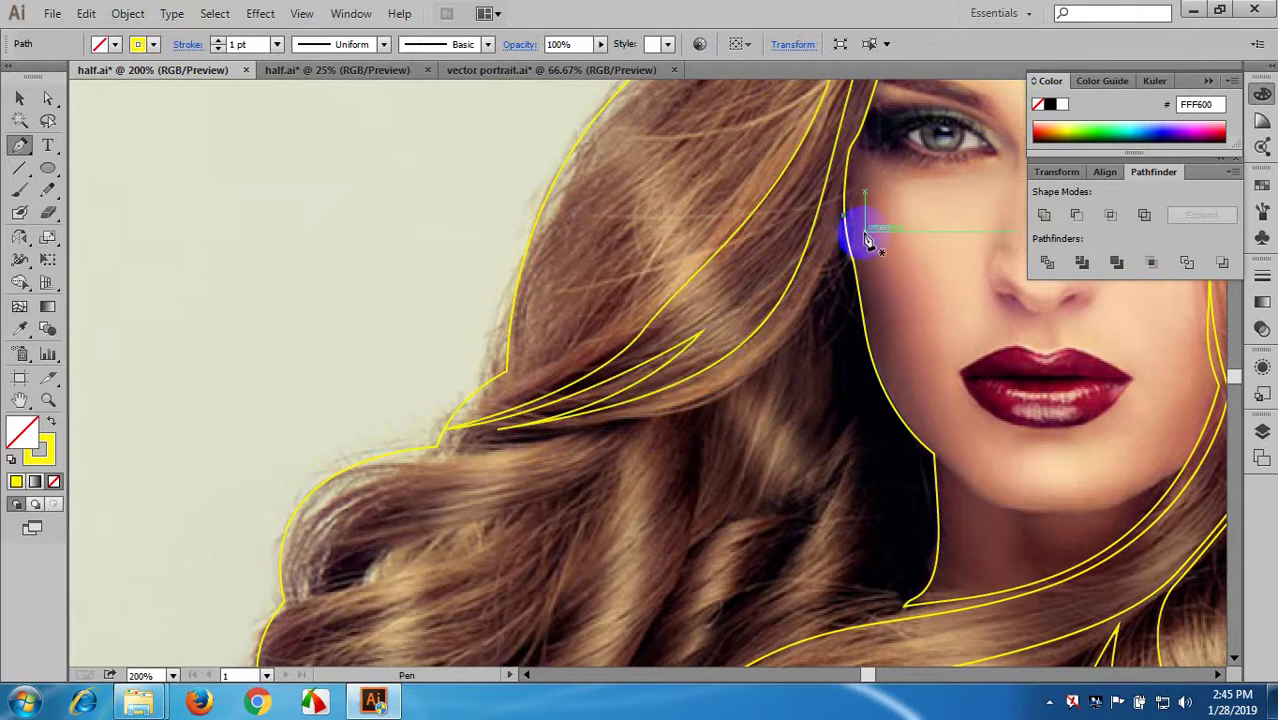
pyautogui.keyDown('ctrl'); pyautogui.click(845, 225); pyautogui.keyUp('ctrl')
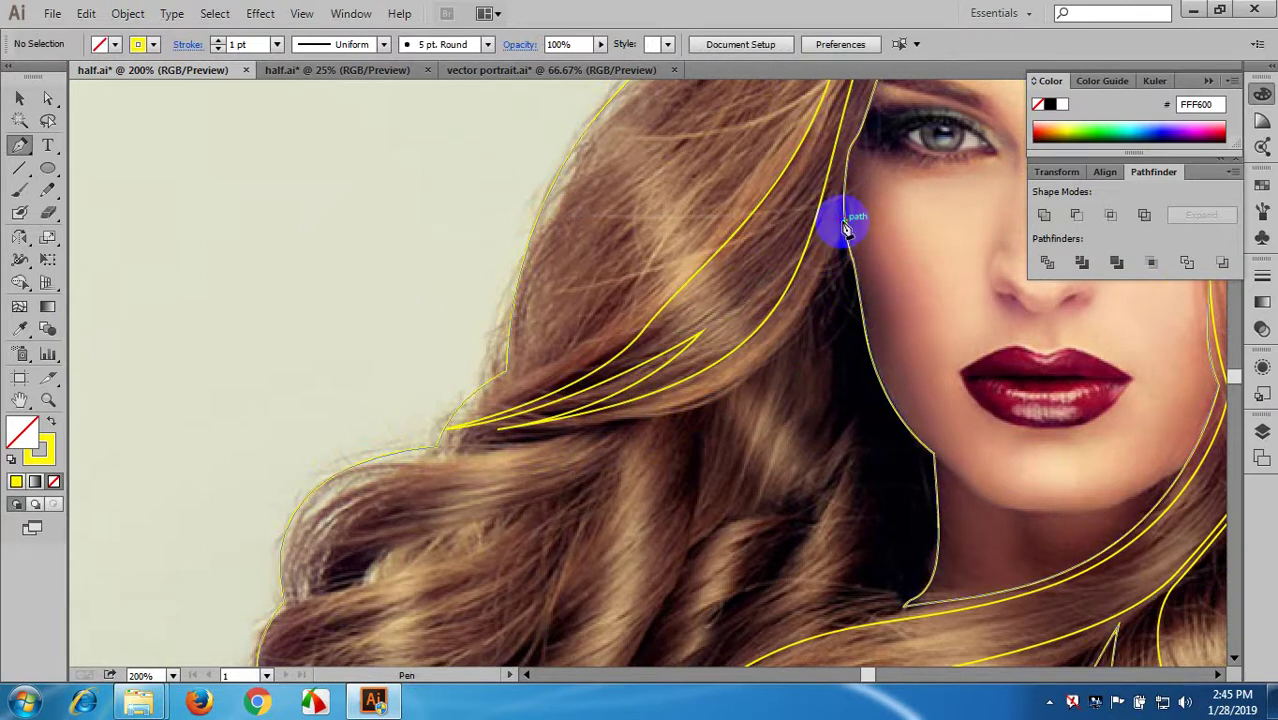
# - Start a strand outline at the face edge beside the cheek, with a pointed lower tip under the lock and an inner edge curving back up
pyautogui.click(845, 222)
pyautogui.moveTo(595, 425); pyautogui.dragTo(816, 268)
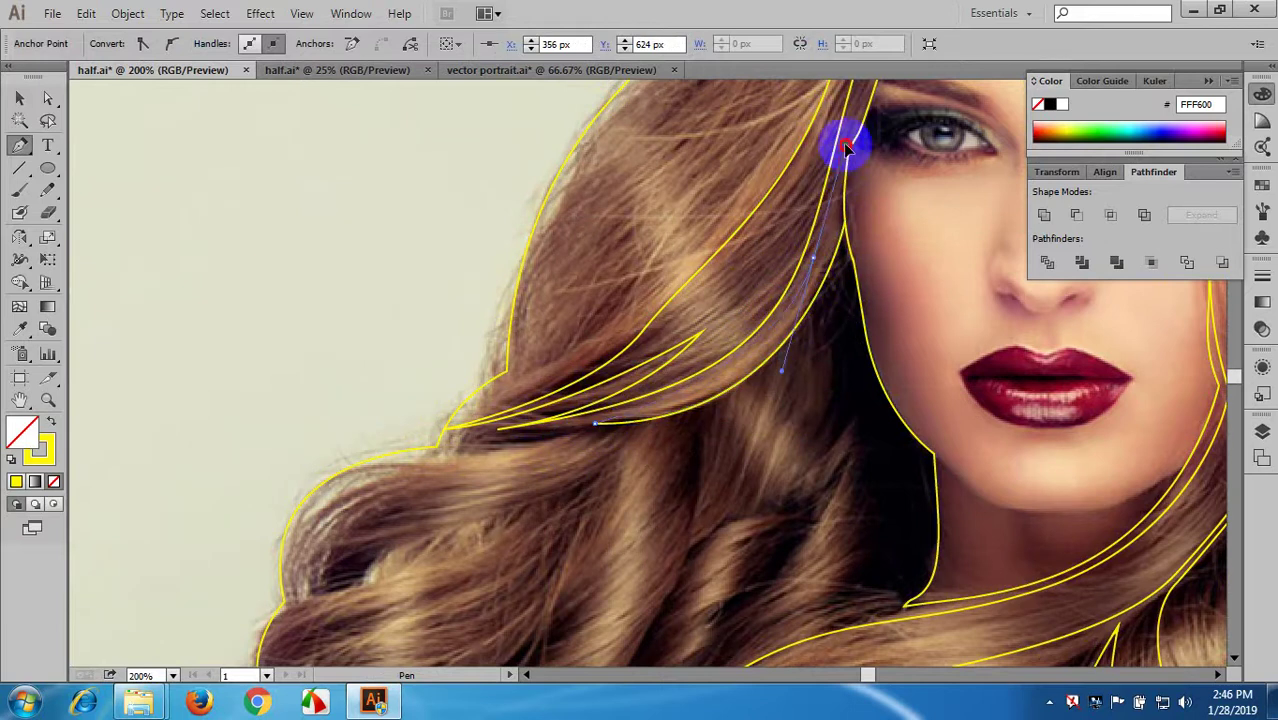
pyautogui.moveTo(849, 118); pyautogui.dragTo(849, 117)
pyautogui.scroll(3, 852, 171)
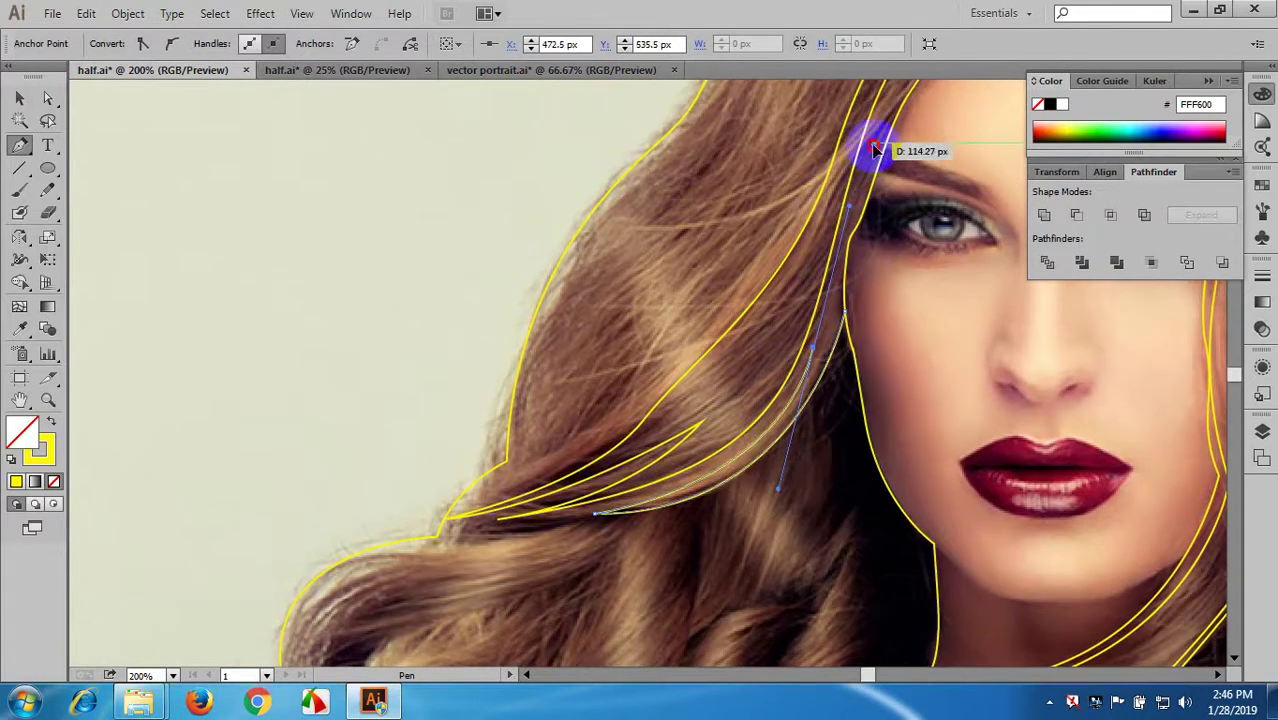
pyautogui.hotkey('ctrl', 'z')
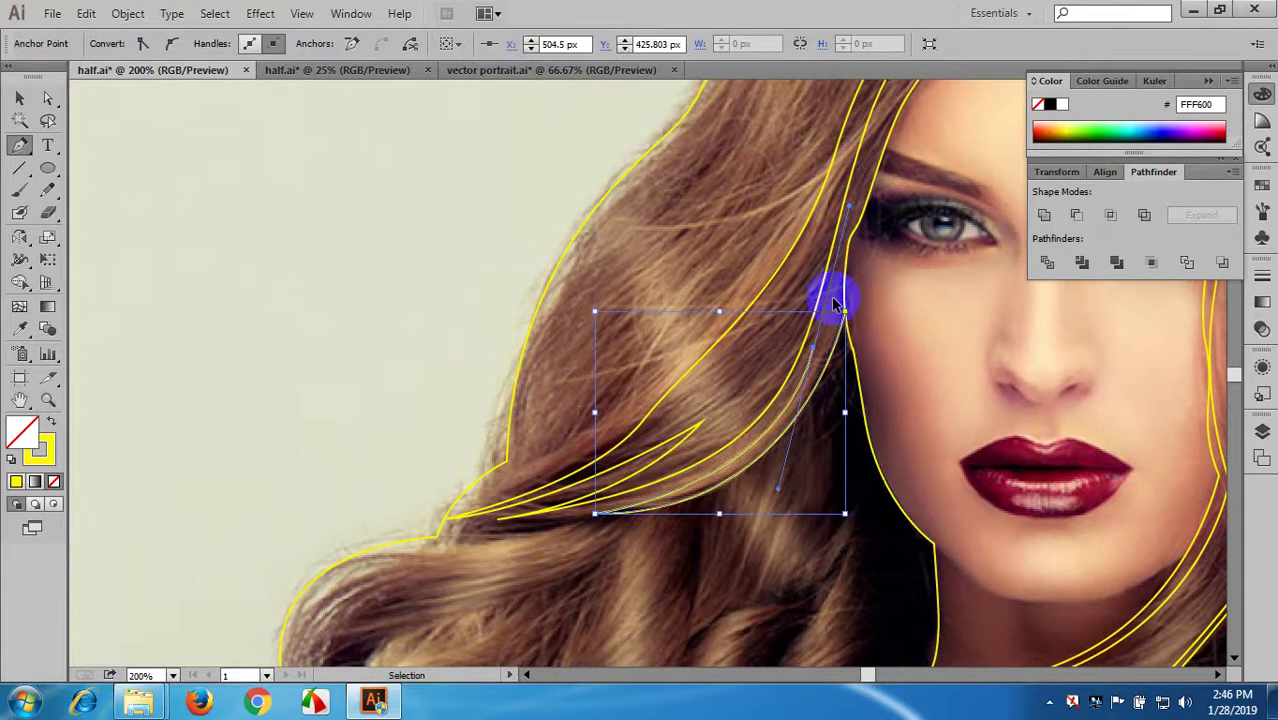
# - Add a pointed upper tip beside the eye and an inner notch to the strand, then close it at its starting point
pyautogui.scroll(1, 842, 322)
pyautogui.moveTo(845, 325); pyautogui.dragTo(835, 284)
pyautogui.moveTo(840, 211); pyautogui.dragTo(850, 164)
pyautogui.moveTo(842, 246); pyautogui.dragTo(792, 426)
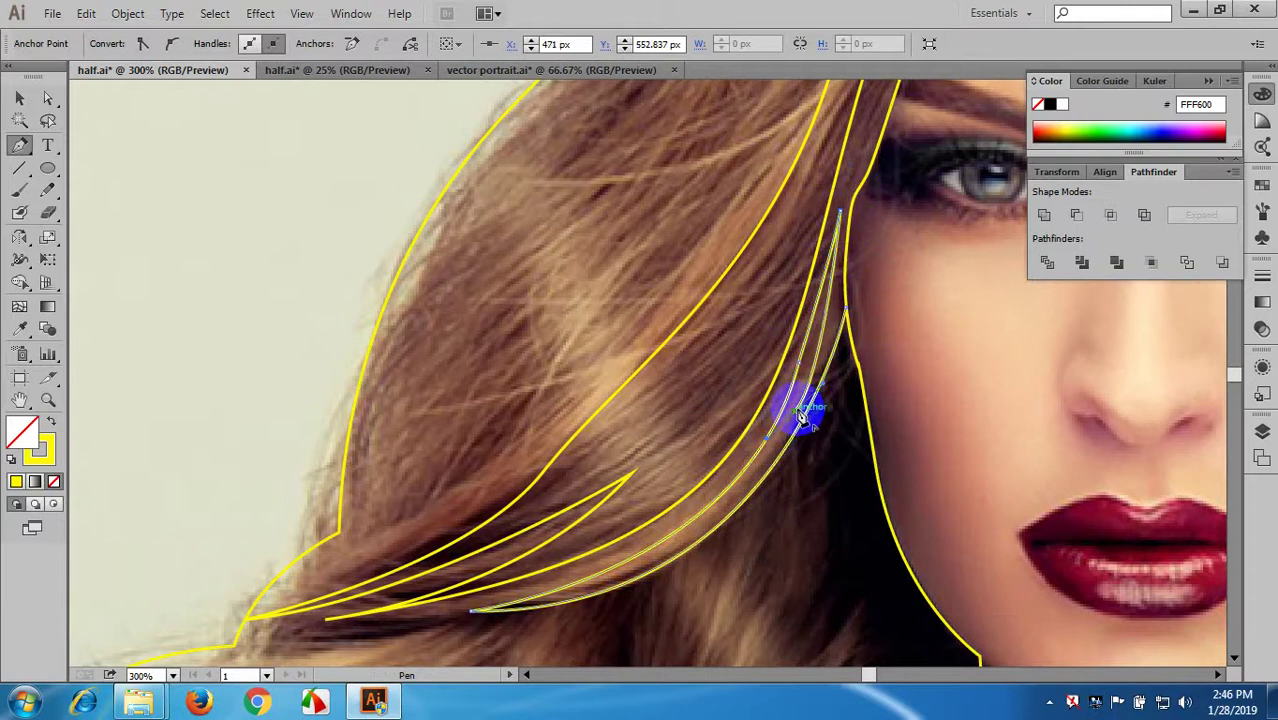
pyautogui.click(797, 411)
pyautogui.moveTo(846, 308); pyautogui.dragTo(856, 287)
# - Start an outline for the outer curl below the lock, with a curved lower edge and two pointed tips separated by a notch
pyautogui.scroll(-2, 850, 334)
pyautogui.moveTo(799, 431); pyautogui.dragTo(812, 173)
pyautogui.scroll(1, 653, 222)
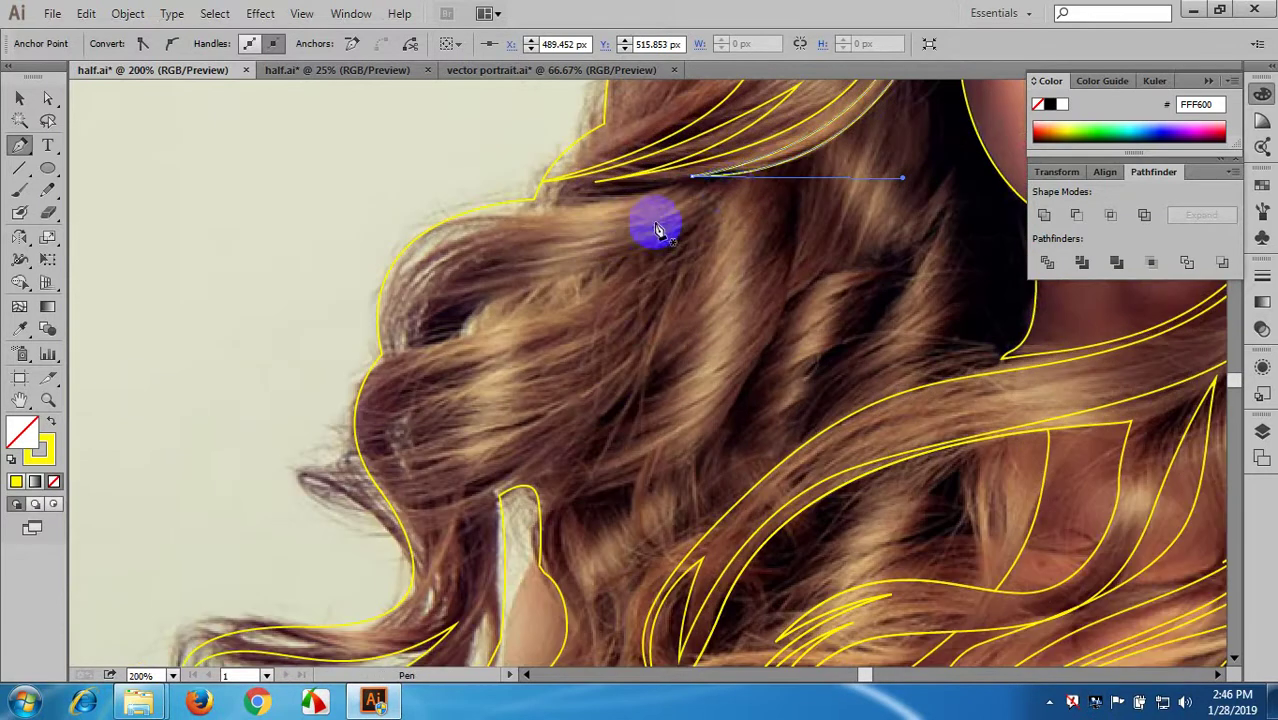
pyautogui.click(731, 183)
pyautogui.moveTo(487, 274); pyautogui.dragTo(460, 283)
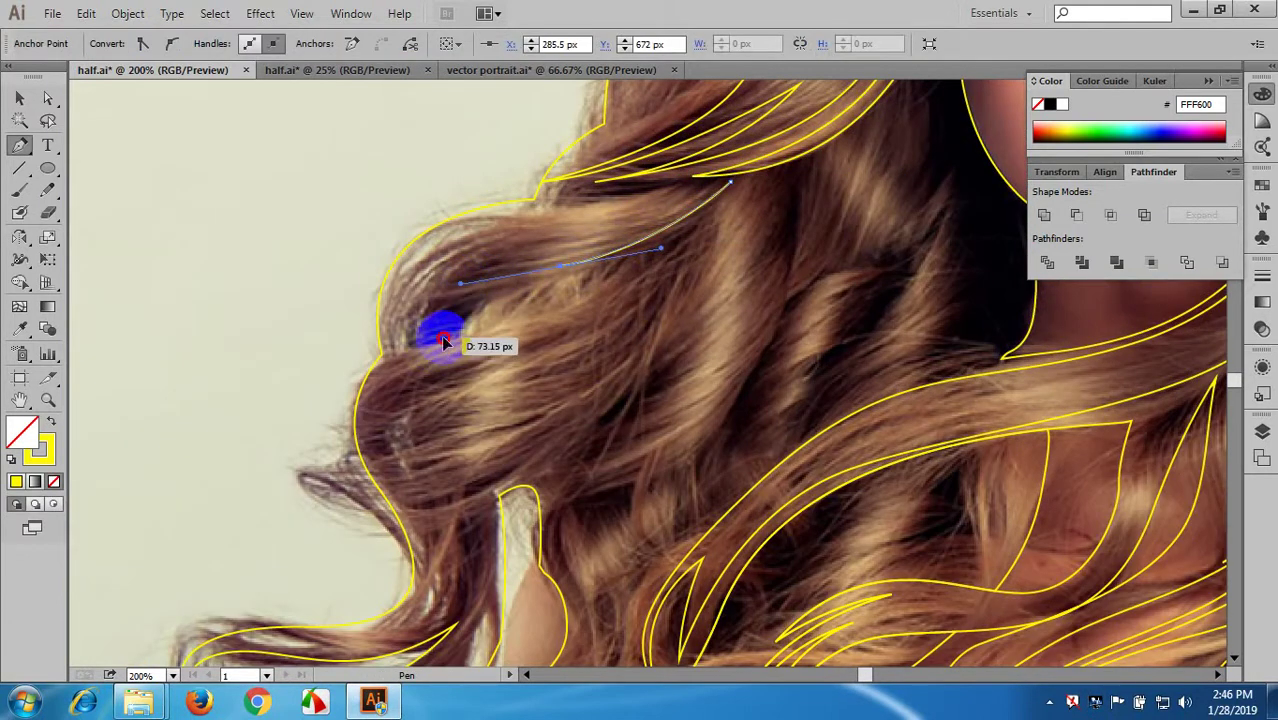
pyautogui.moveTo(439, 369); pyautogui.dragTo(440, 366)
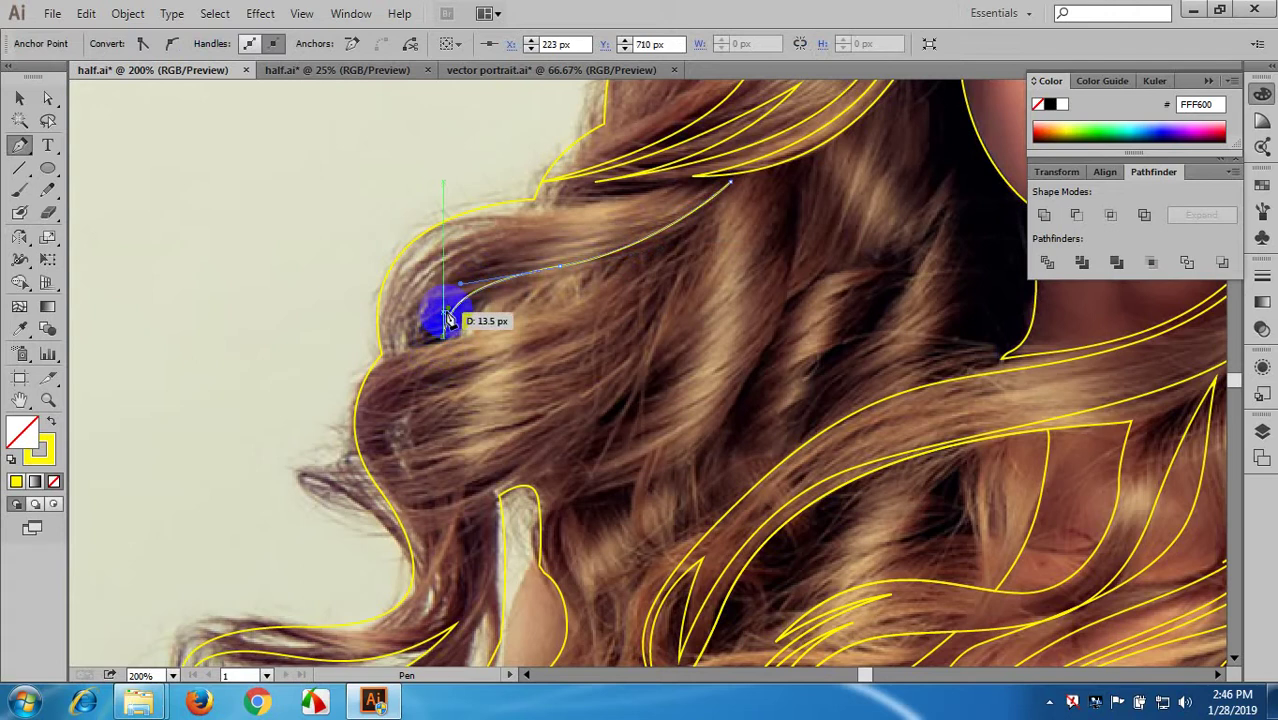
pyautogui.moveTo(447, 319); pyautogui.dragTo(467, 272)
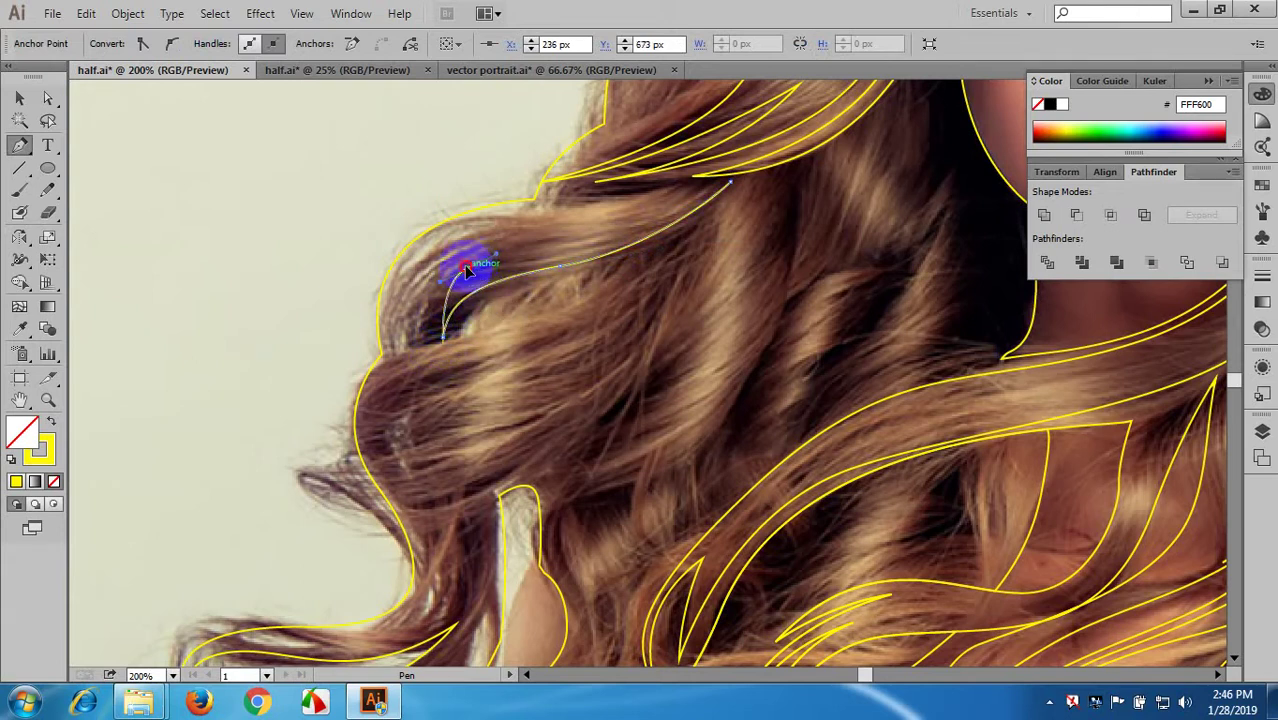
pyautogui.moveTo(423, 335); pyautogui.dragTo(419, 360)
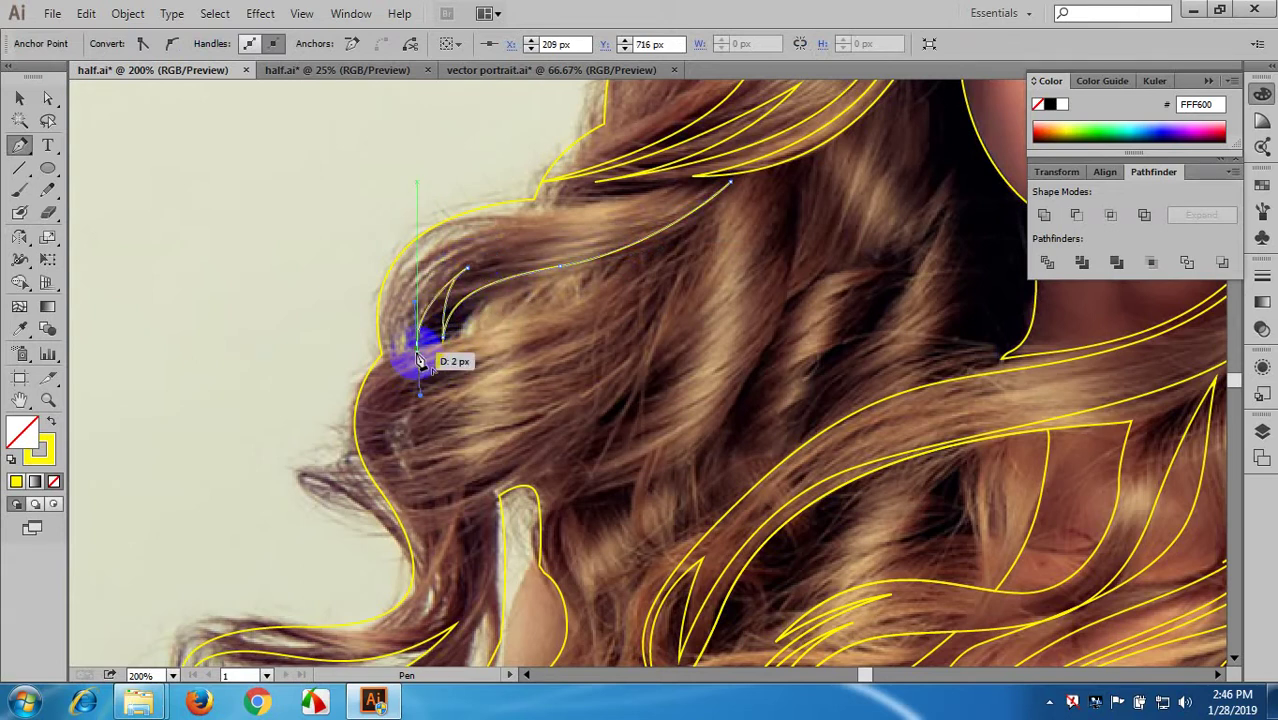
# - Carry the curl outline's outer edge around and along its top, then close it at the starting point
pyautogui.moveTo(400, 285); pyautogui.dragTo(416, 258)
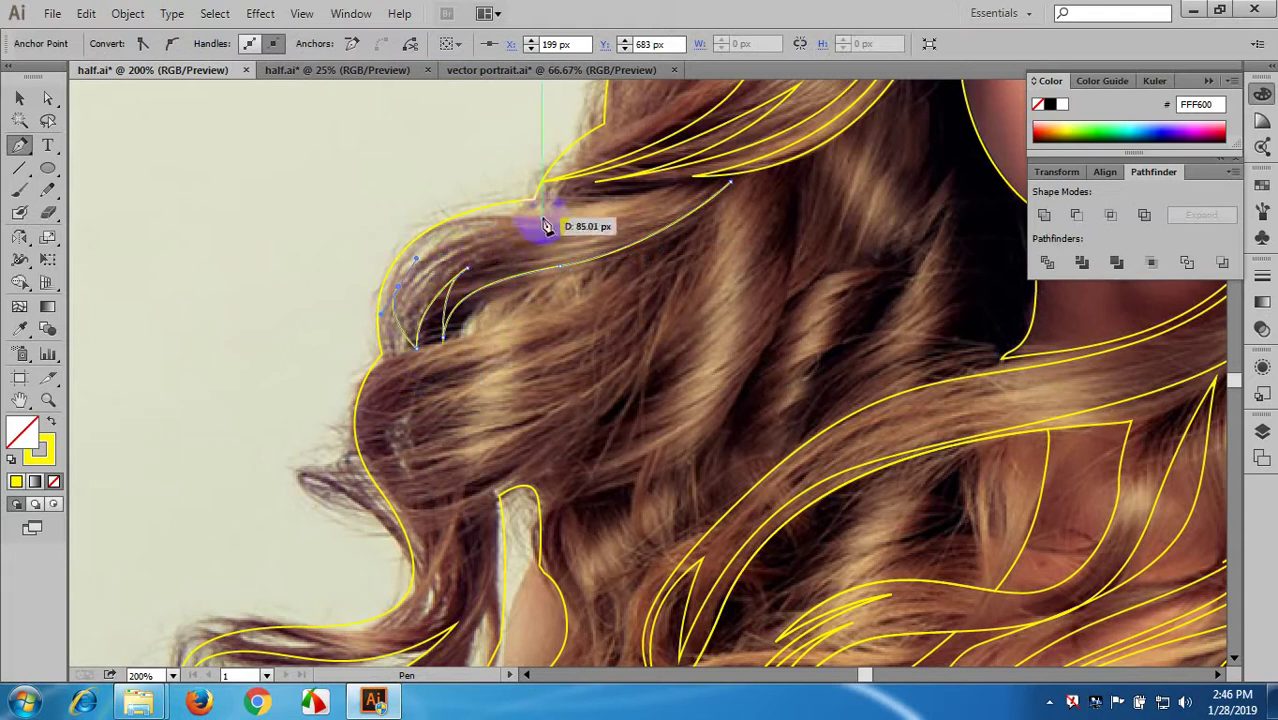
pyautogui.moveTo(553, 214); pyautogui.dragTo(576, 215)
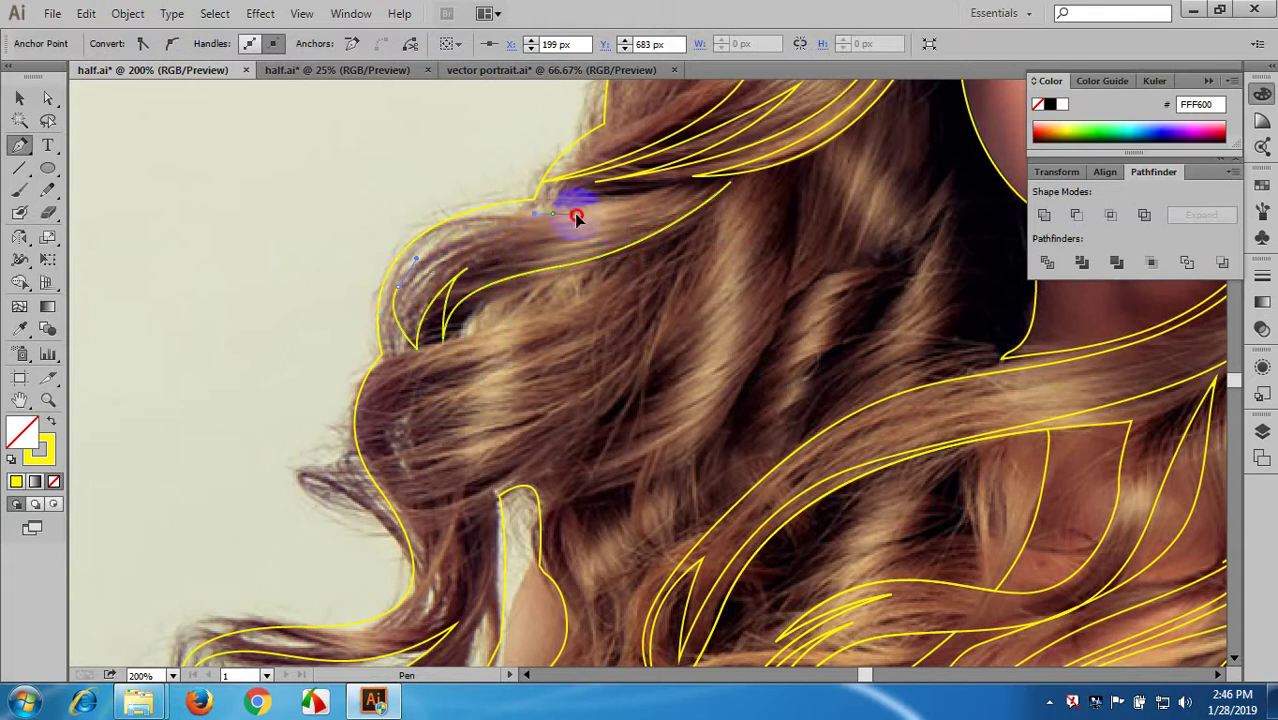
pyautogui.moveTo(681, 182); pyautogui.dragTo(734, 194)
pyautogui.click(733, 184)
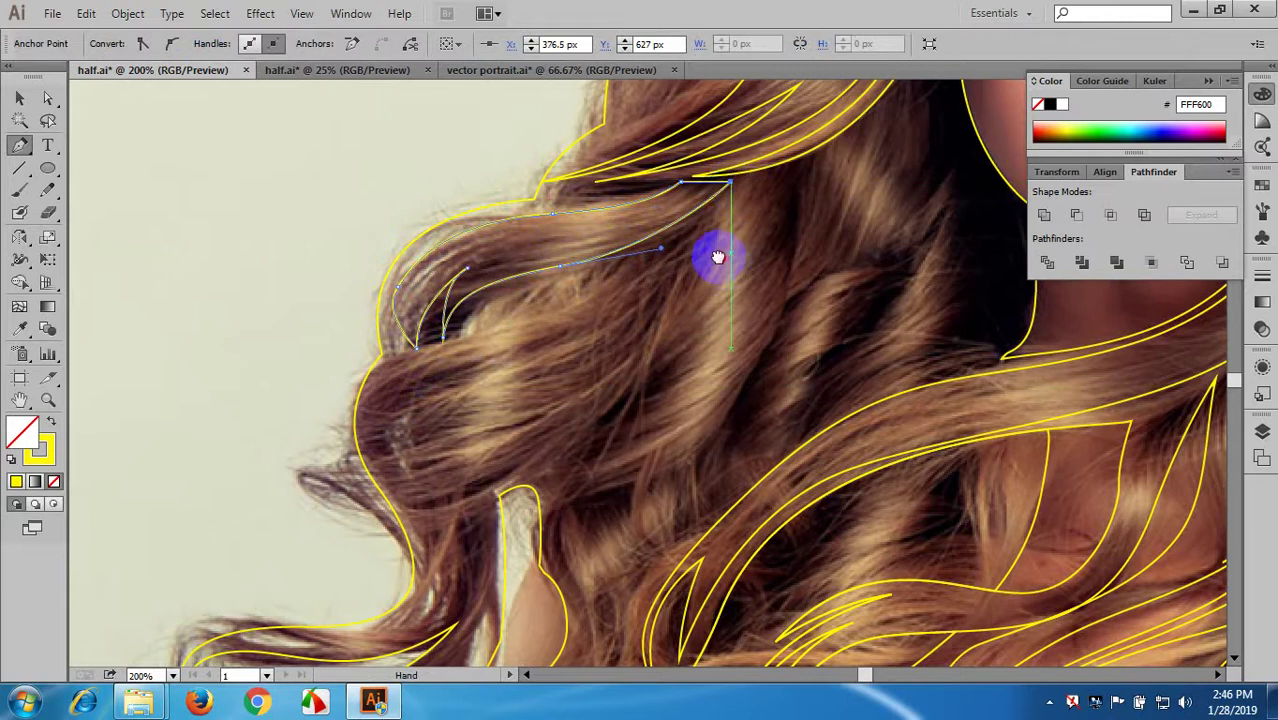
# - Start an outline for the large curl below the traced lock, from an upper inner tip along its top and around its outer side
pyautogui.moveTo(643, 376); pyautogui.dragTo(653, 257)
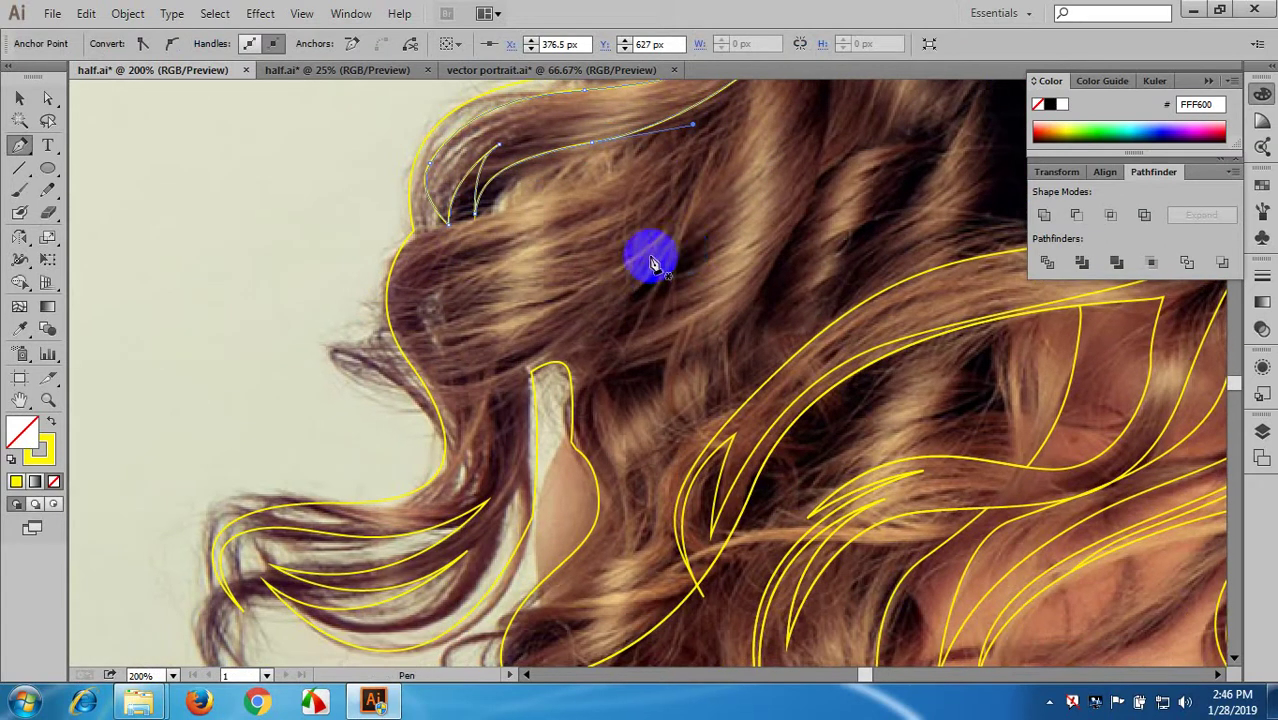
pyautogui.click(719, 107)
pyautogui.moveTo(556, 194); pyautogui.dragTo(477, 205)
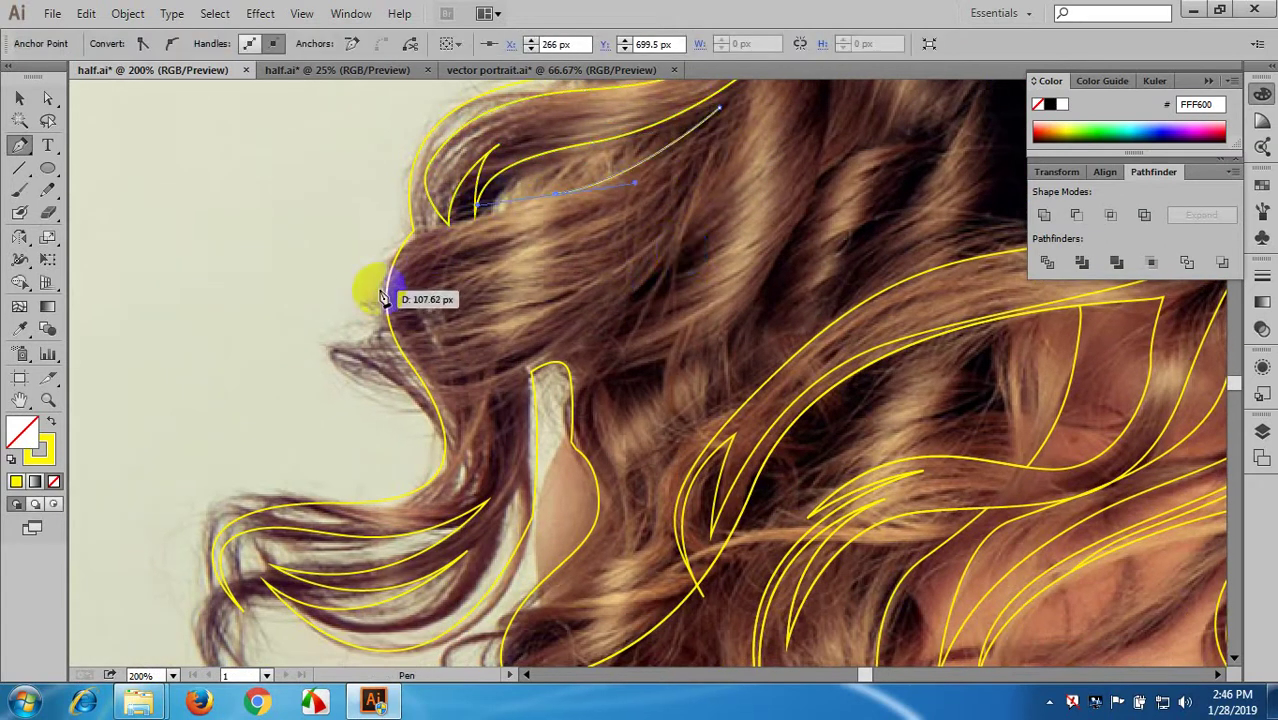
pyautogui.moveTo(383, 297); pyautogui.dragTo(385, 308)
pyautogui.click(381, 336)
pyautogui.moveTo(386, 376); pyautogui.dragTo(388, 389)
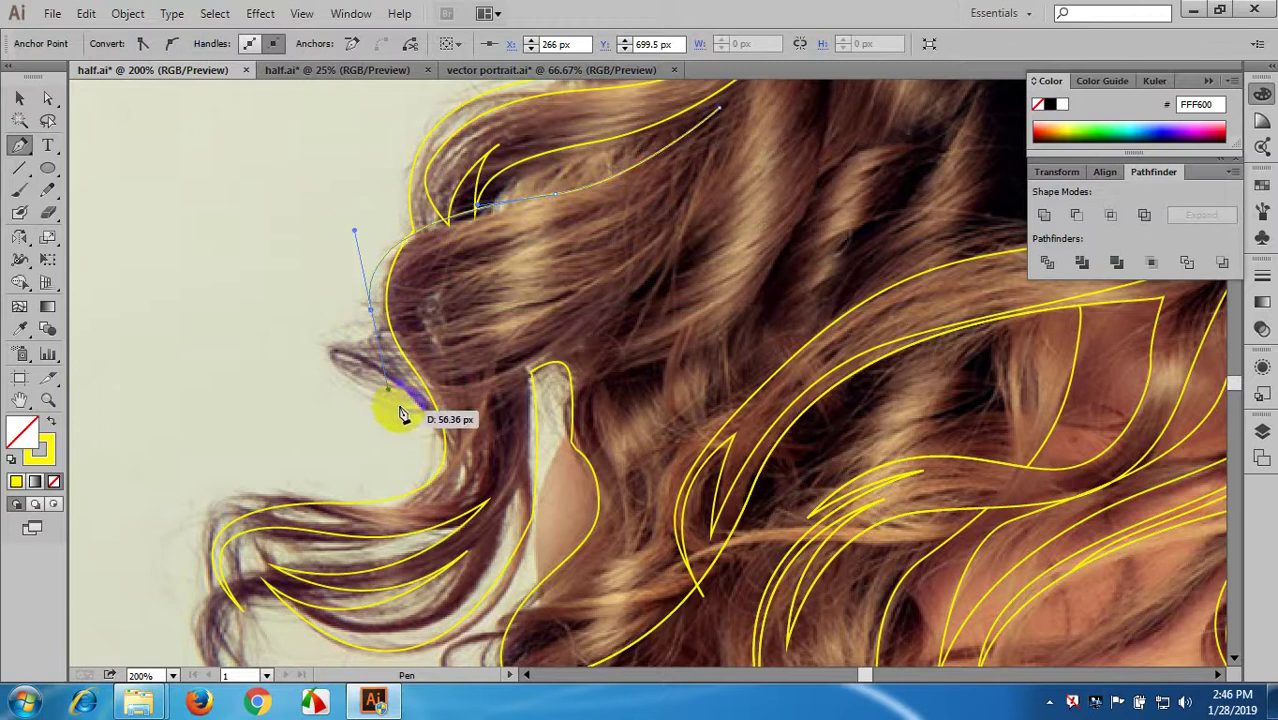
pyautogui.moveTo(422, 465); pyautogui.dragTo(375, 524)
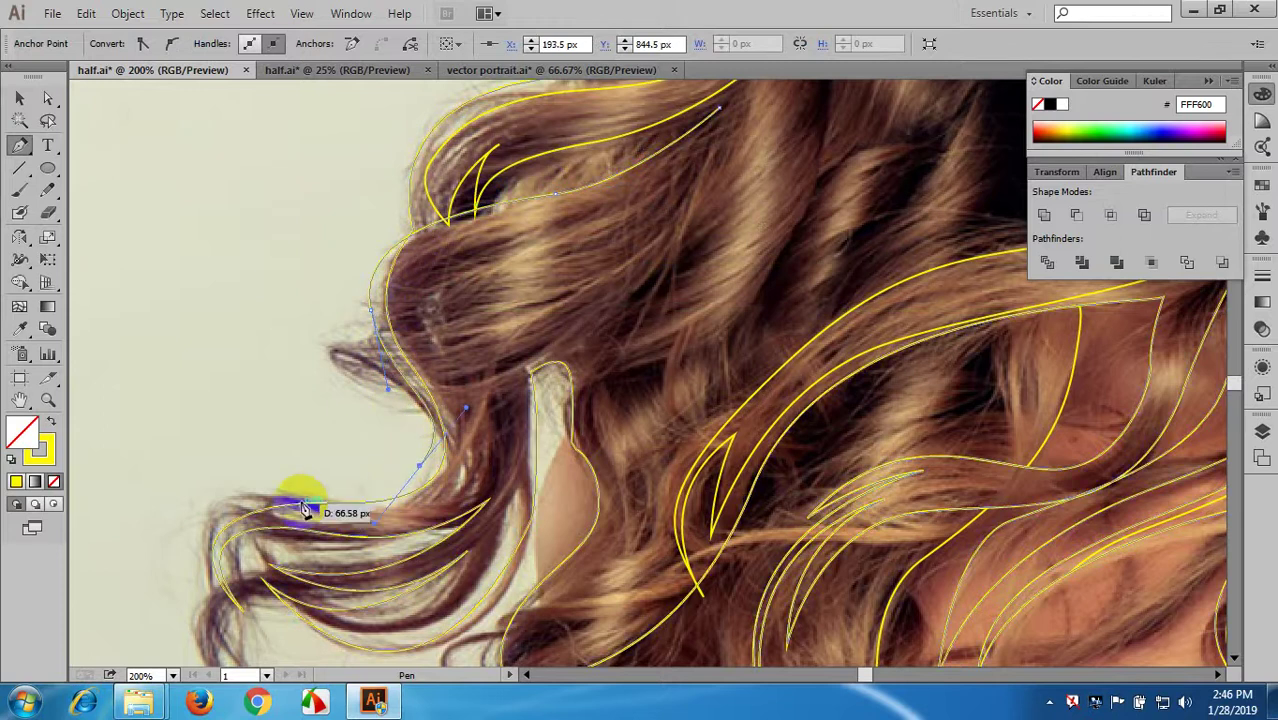
pyautogui.press('space')
pyautogui.moveTo(328, 448); pyautogui.dragTo(430, 284)
pyautogui.scroll(2, 450, 385)
pyautogui.scroll(1, 453, 403)
pyautogui.hotkey('ctrl', 'z')
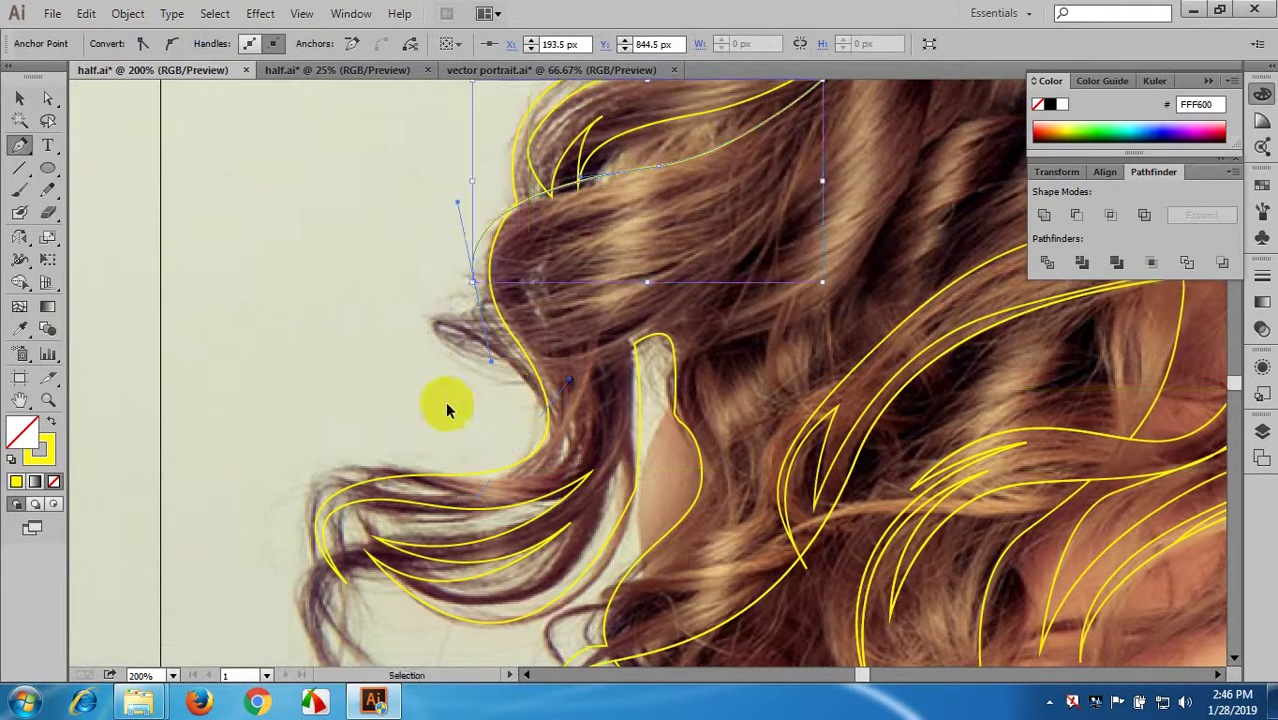
# - Carry the curl outline along its lower edge and up its inner side, then close it at the starting tip
pyautogui.moveTo(622, 351); pyautogui.dragTo(694, 299)
pyautogui.moveTo(761, 234); pyautogui.dragTo(782, 190)
pyautogui.press('space')
pyautogui.moveTo(712, 252); pyautogui.dragTo(566, 374)
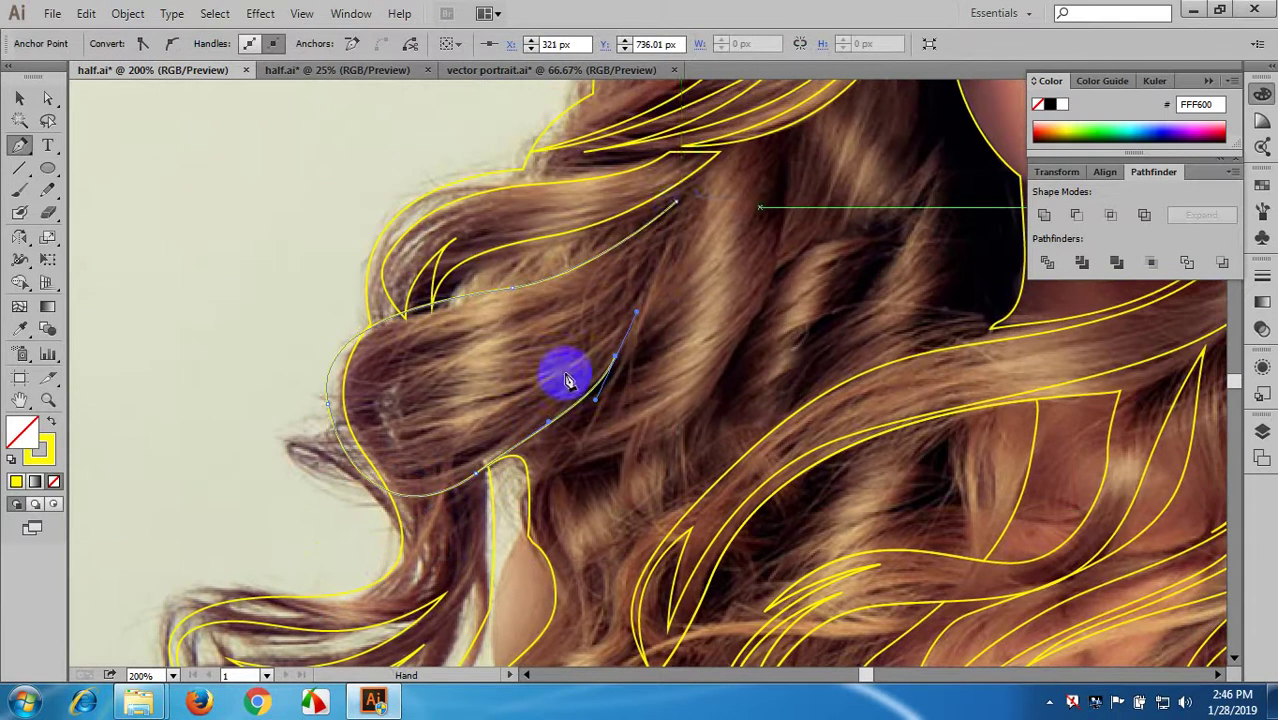
pyautogui.moveTo(677, 203); pyautogui.dragTo(686, 179)
pyautogui.press('space')
pyautogui.moveTo(612, 278); pyautogui.dragTo(464, 321)
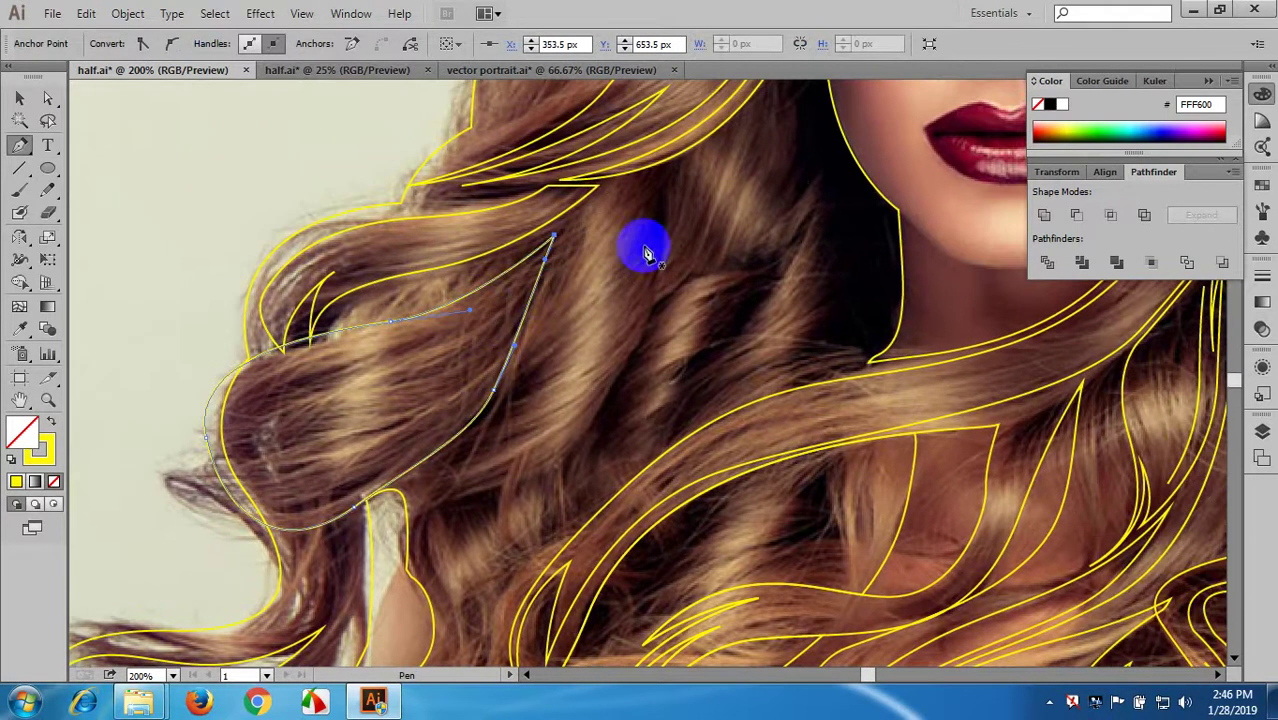
pyautogui.click(648, 175)
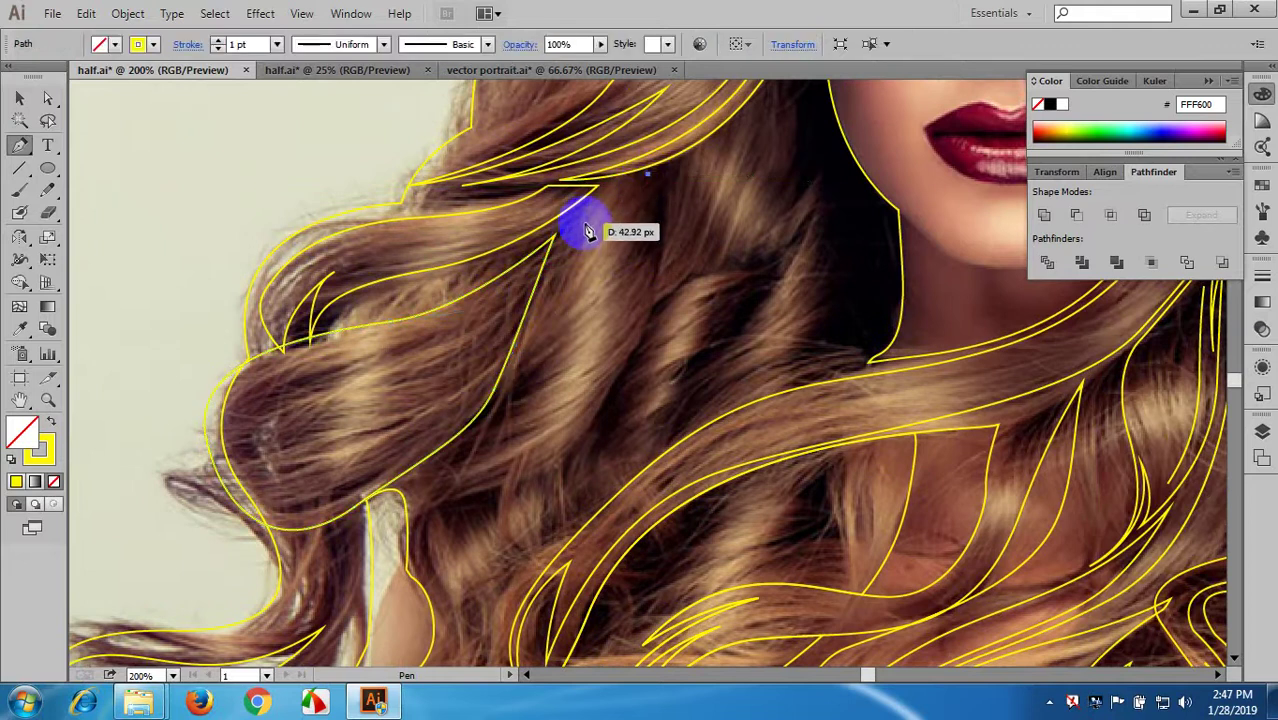
pyautogui.moveTo(587, 219); pyautogui.dragTo(648, 190)
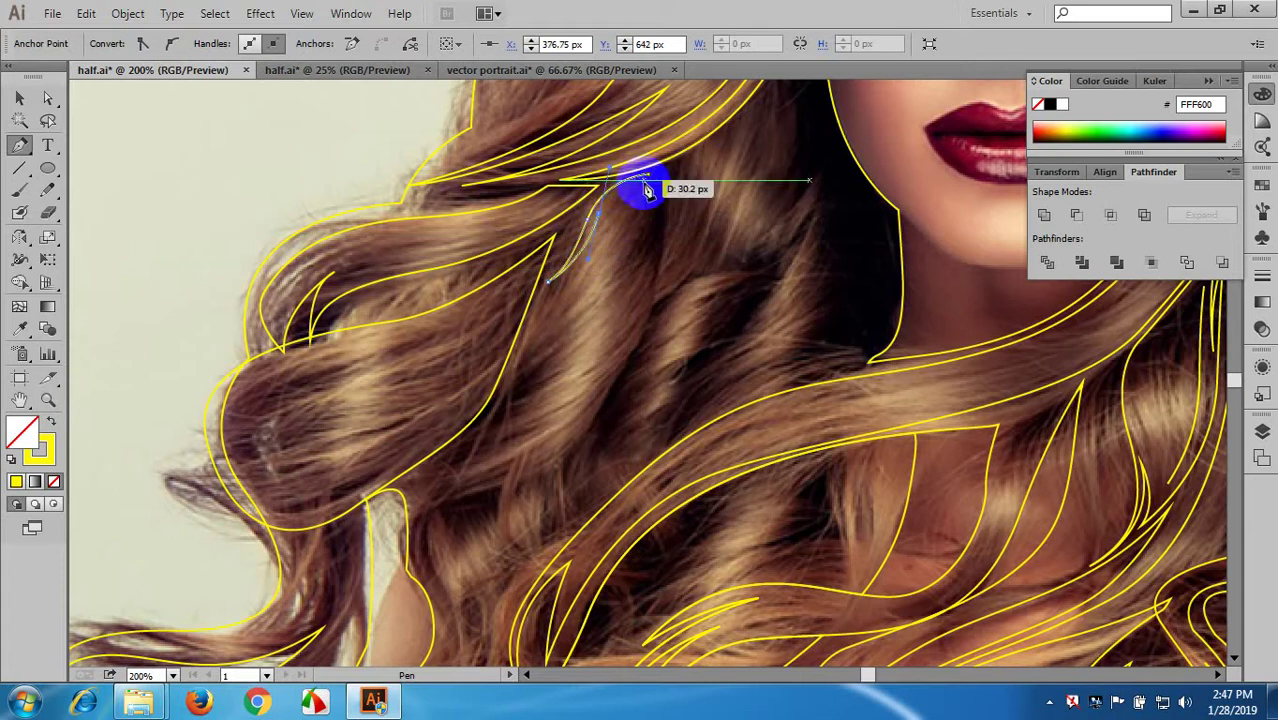
pyautogui.click(655, 188)
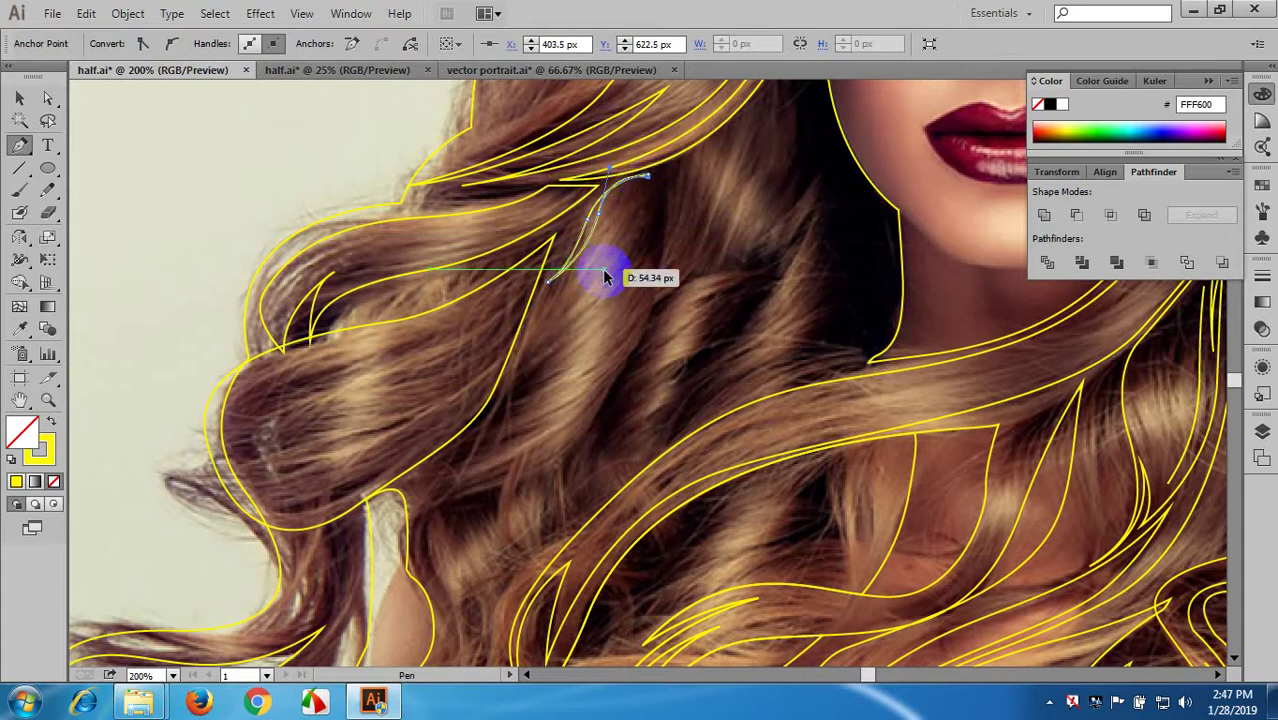
pyautogui.hotkey('ctrl', 'z')
pyautogui.hotkey('ctrl', 'z')
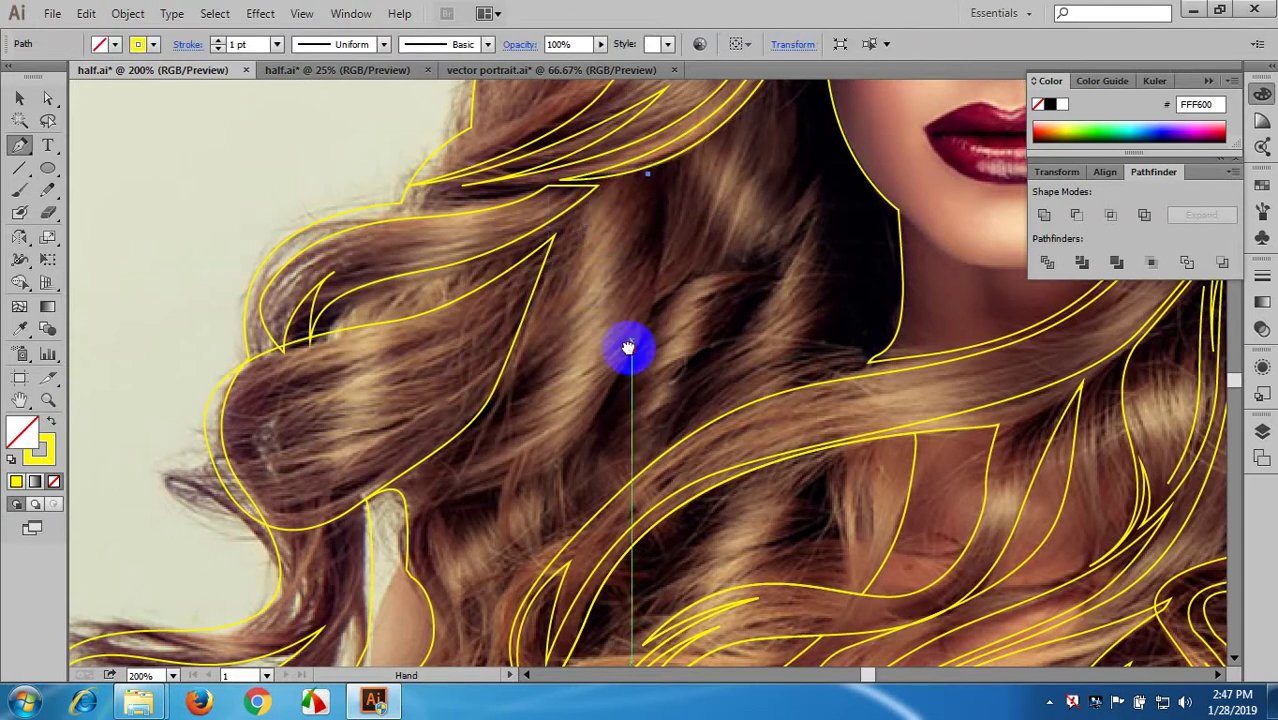
pyautogui.moveTo(628, 348); pyautogui.dragTo(675, 227)
pyautogui.moveTo(558, 357); pyautogui.dragTo(516, 533)
pyautogui.hotkey('ctrl', 'z')
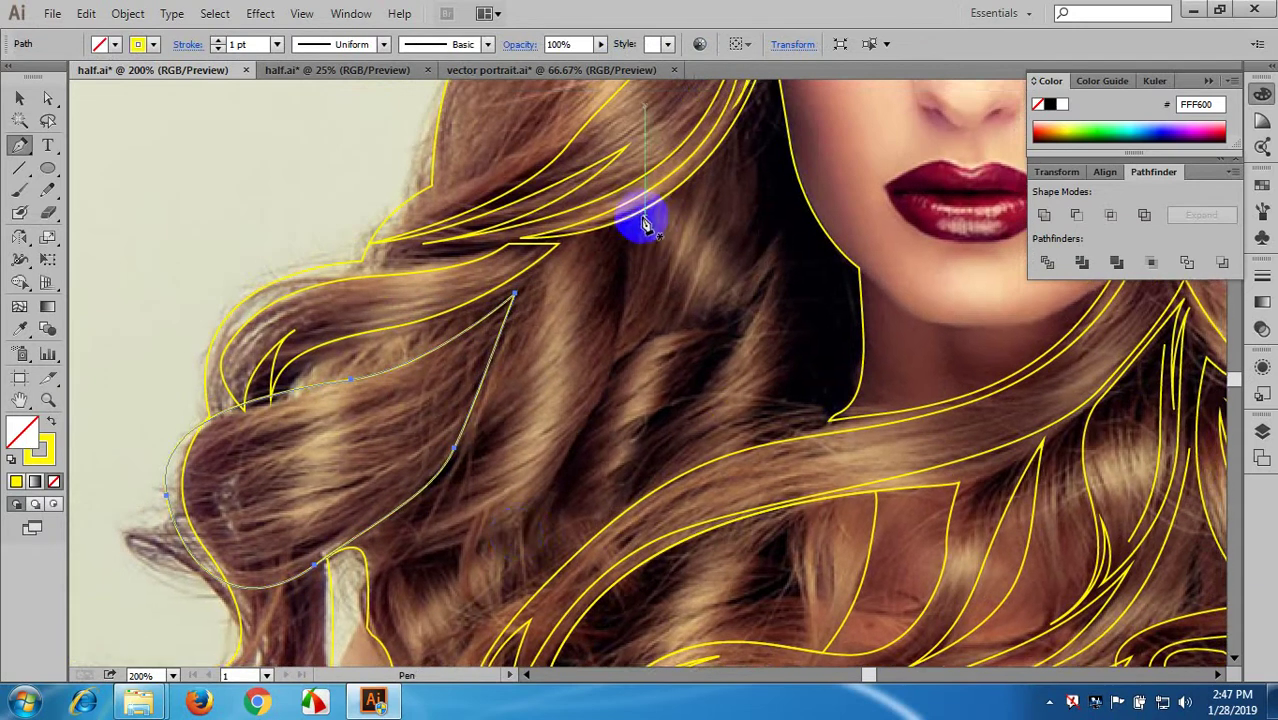
pyautogui.click(644, 217)
pyautogui.moveTo(619, 318); pyautogui.dragTo(617, 390)
pyautogui.moveTo(627, 319); pyautogui.dragTo(713, 287)
pyautogui.press('ctrl')
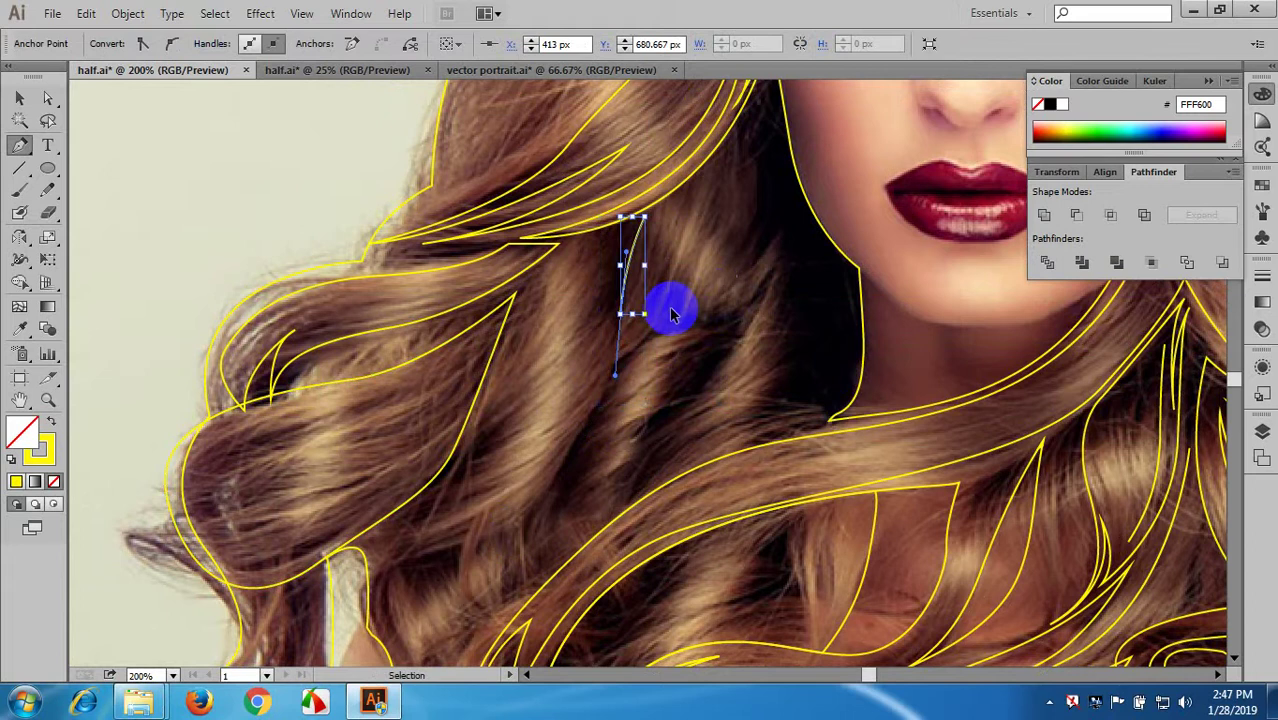
pyautogui.hotkey('ctrl', 'z')
pyautogui.hotkey('ctrl', 'z')
# - Examine the lower curls and the hair between the large curl and the chest for areas still untraced
pyautogui.scroll(-2, 666, 309)
pyautogui.moveTo(638, 386); pyautogui.dragTo(665, 252)
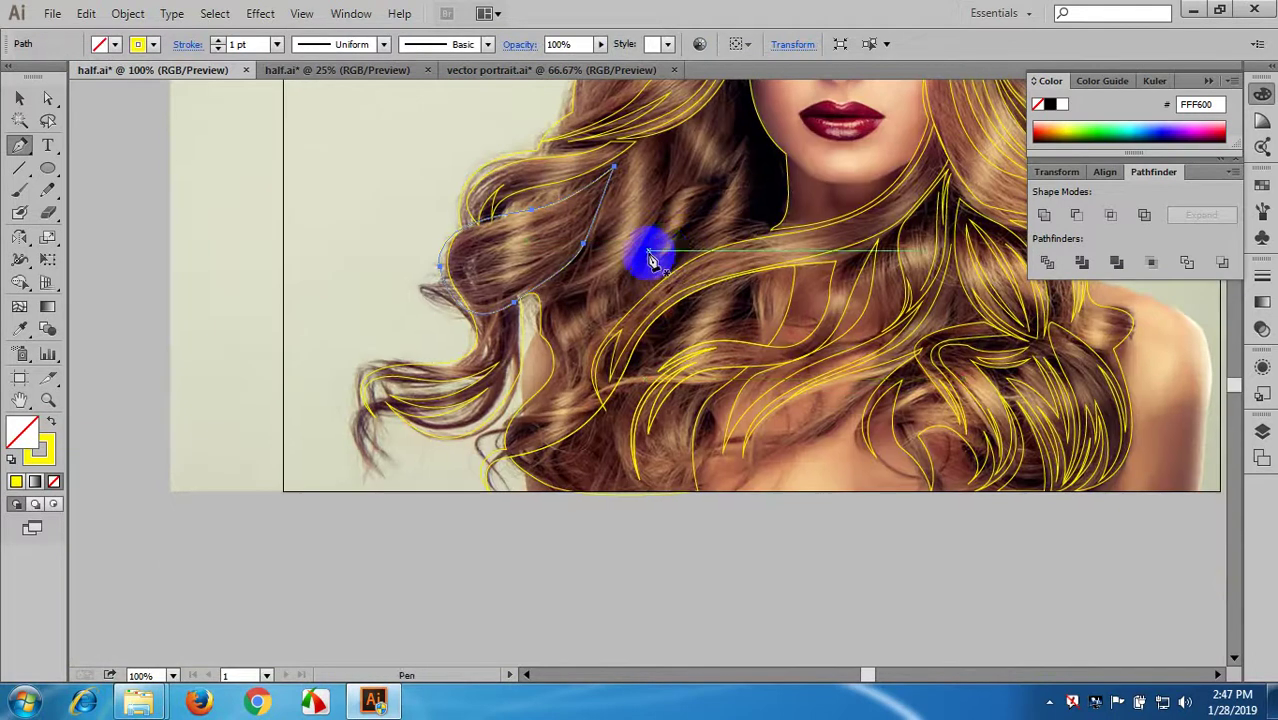
pyautogui.scroll(2, 650, 260)
pyautogui.moveTo(558, 363); pyautogui.dragTo(742, 355)
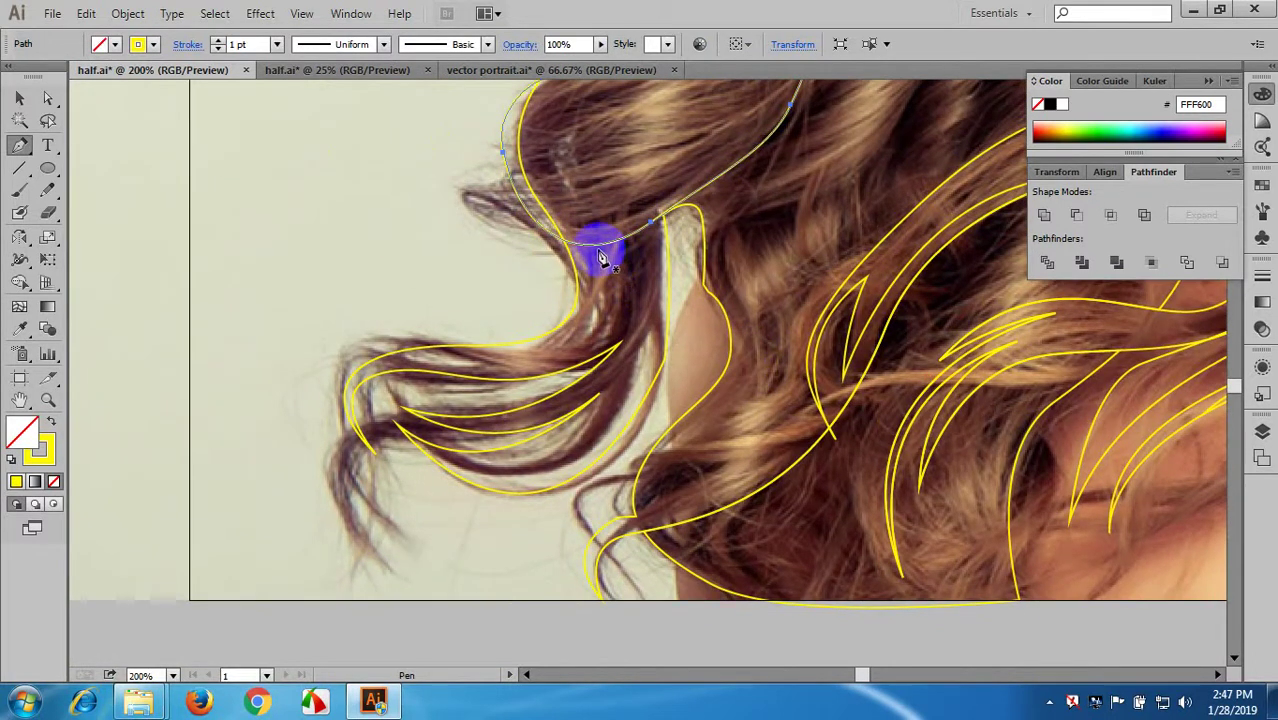
pyautogui.scroll(-2, 745, 300)
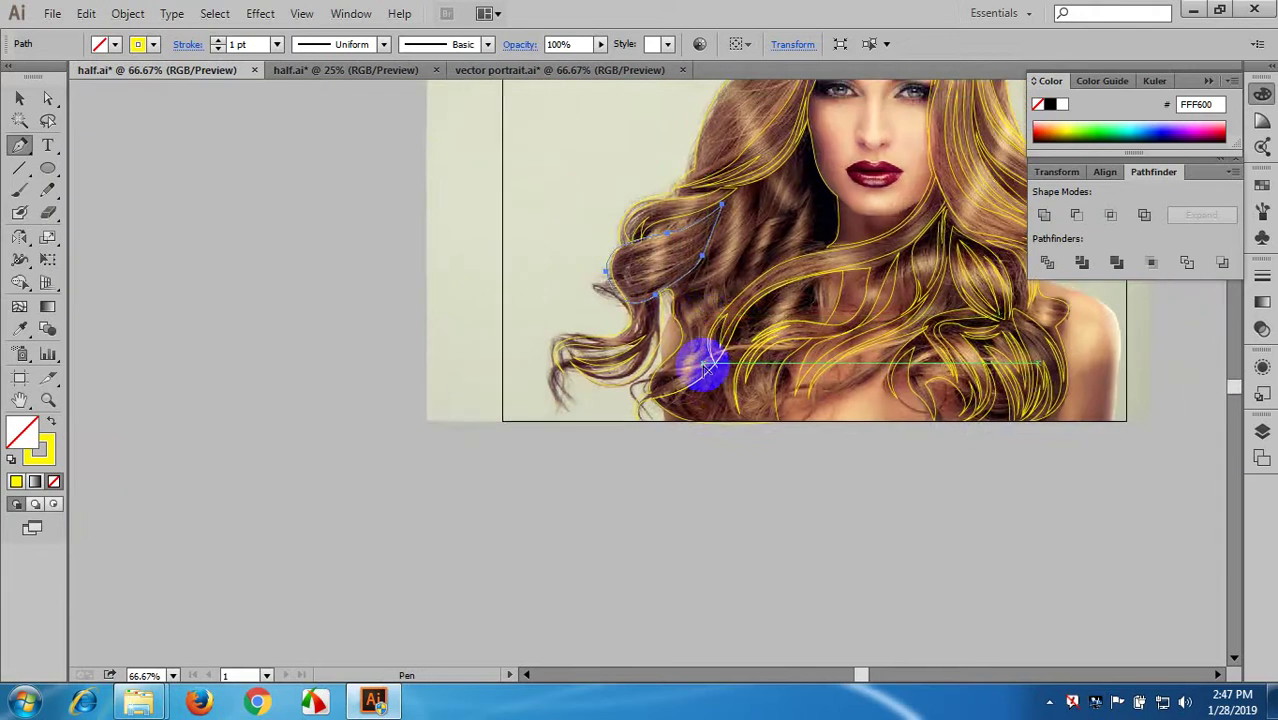
pyautogui.scroll(2, 699, 365)
pyautogui.scroll(-2, 752, 350)
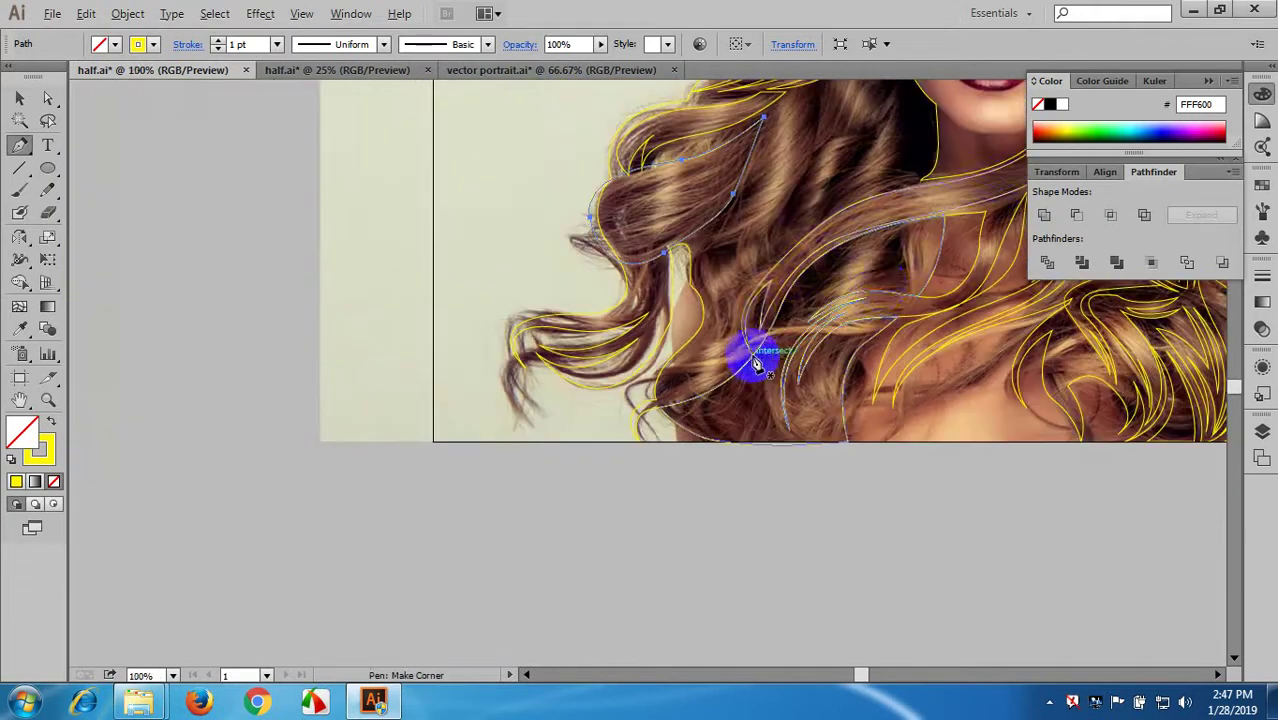
pyautogui.scroll(2, 884, 277)
pyautogui.moveTo(848, 302); pyautogui.dragTo(723, 371)
pyautogui.scroll(-2, 723, 371)
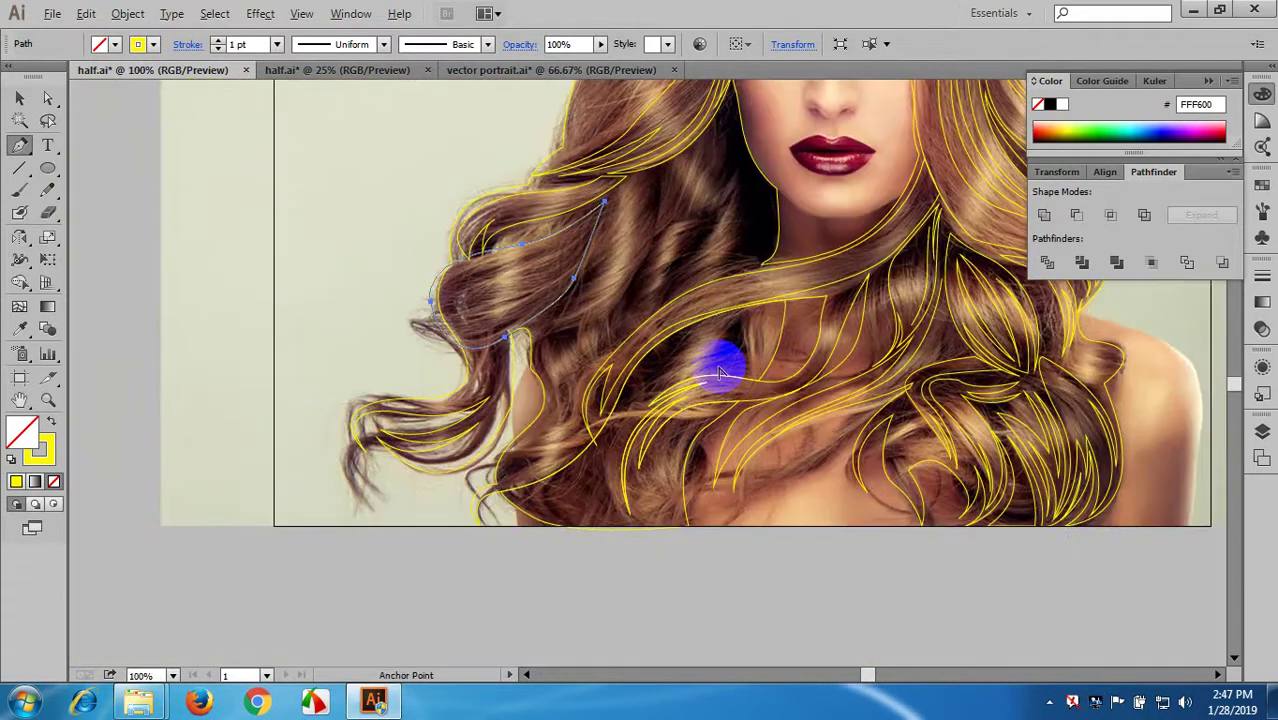
pyautogui.scroll(2, 690, 292)
# - Start an outline at the photo's upper edge near the hair parting and carry its outer edge over the crown and down the head
pyautogui.scroll(4, 650, 298)
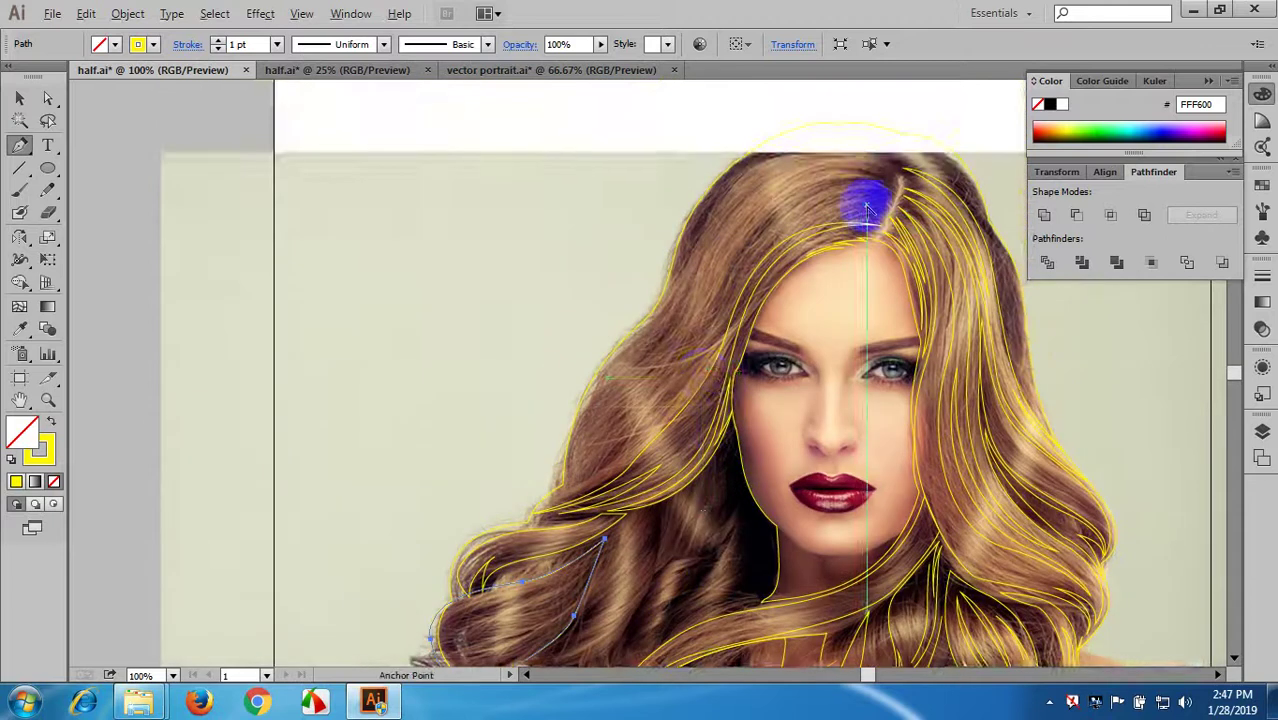
pyautogui.scroll(2, 873, 205)
pyautogui.moveTo(874, 207); pyautogui.dragTo(875, 243)
pyautogui.scroll(2, 875, 243)
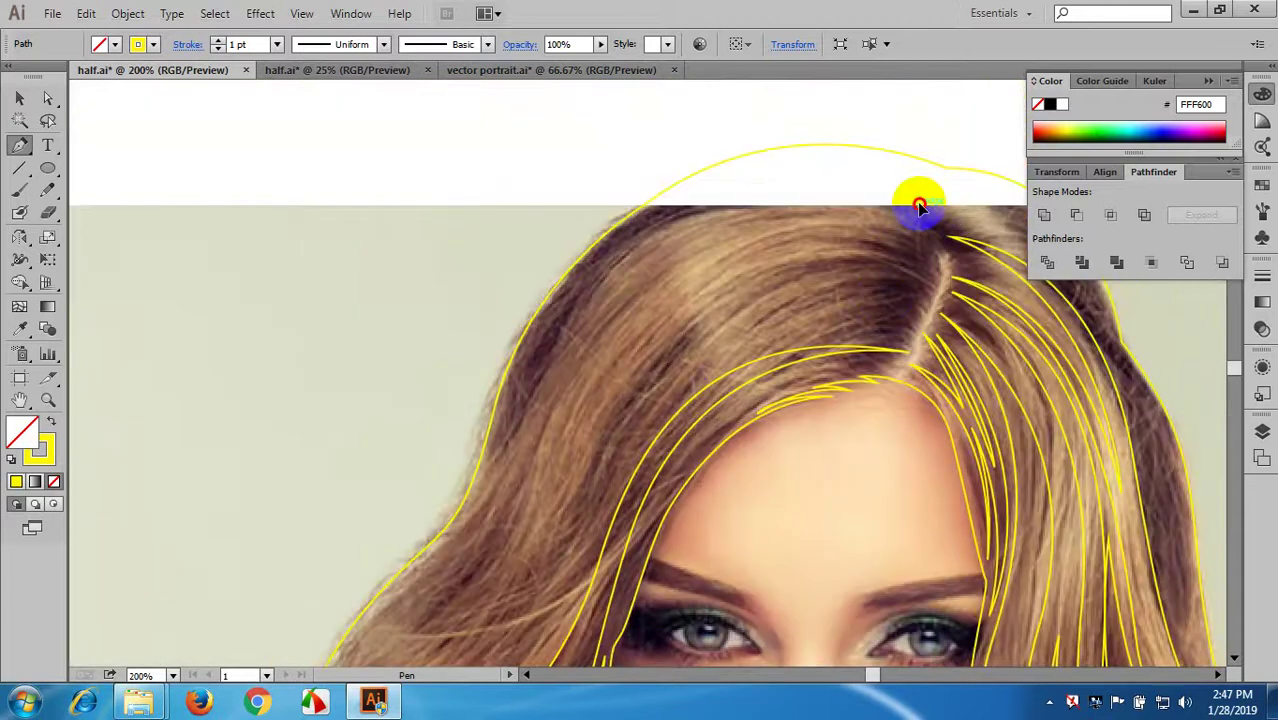
pyautogui.click(919, 206)
pyautogui.moveTo(658, 222); pyautogui.dragTo(579, 277)
pyautogui.scroll(-3, 565, 277)
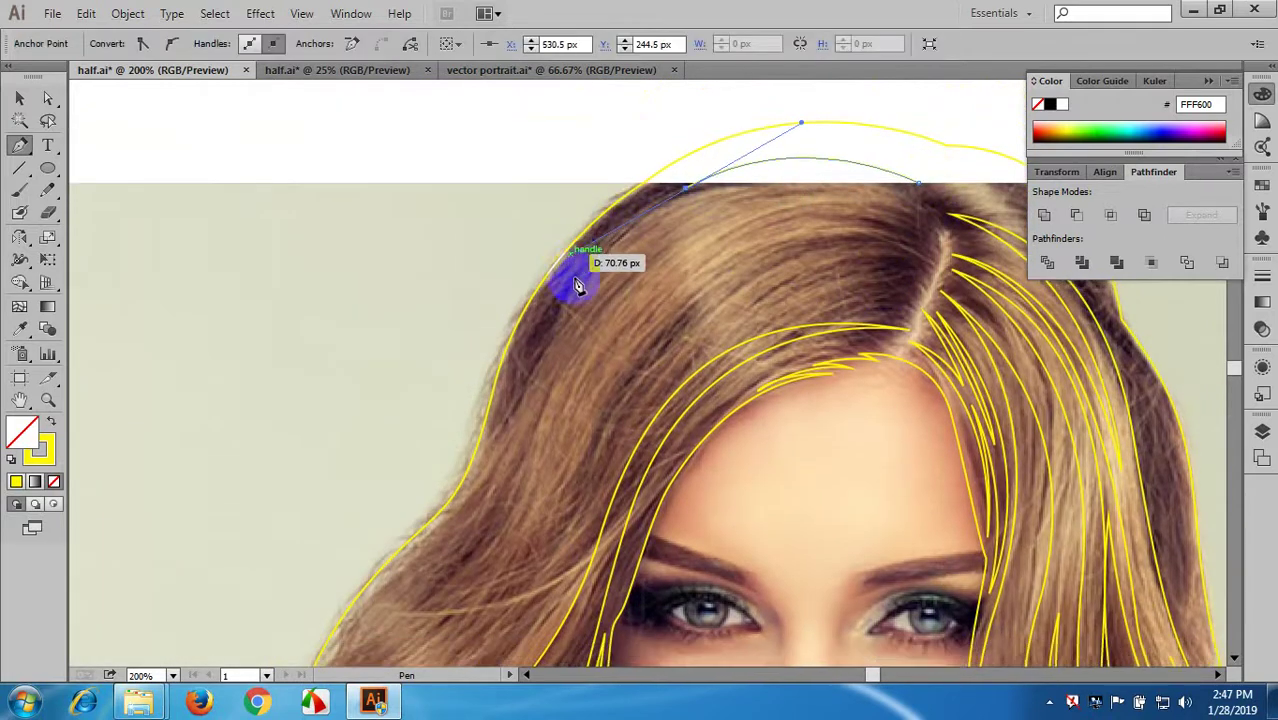
pyautogui.scroll(-3, 465, 399)
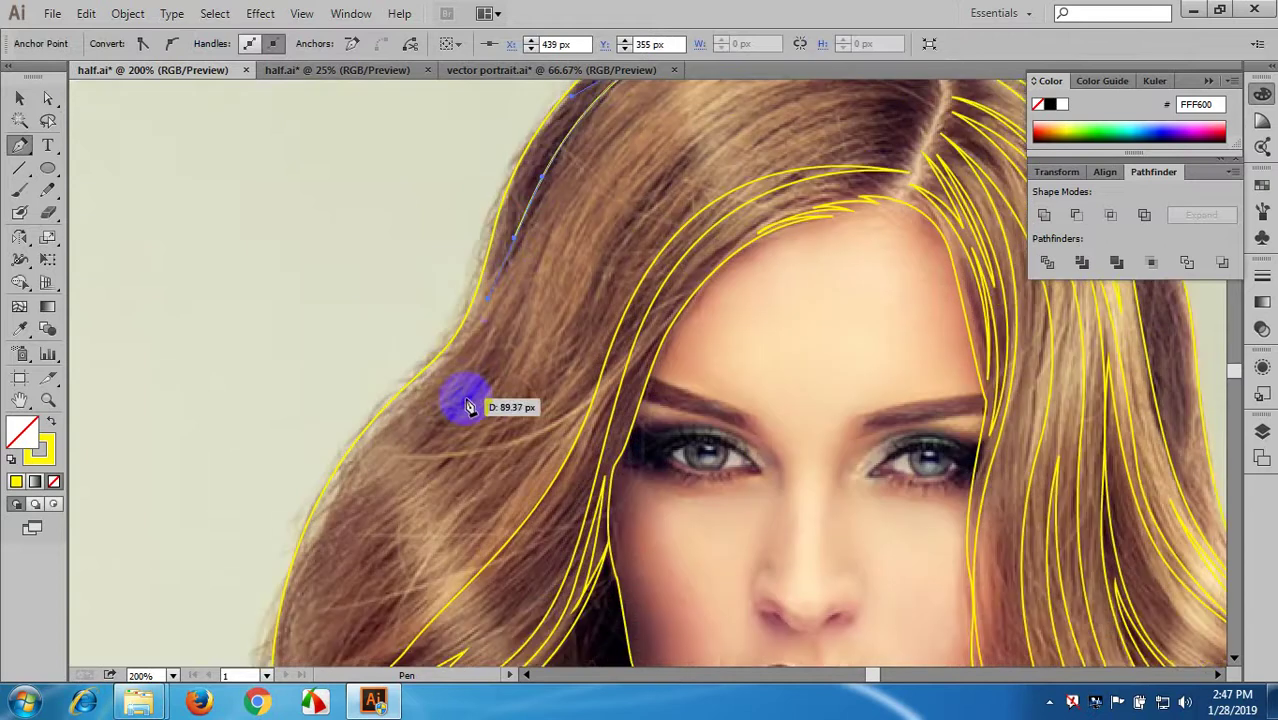
# - Extend the outline's outer edge to a pointed lower tip above the traced locks, then add a pointed notch back up the strand
pyautogui.moveTo(397, 372); pyautogui.dragTo(316, 436)
pyautogui.scroll(-3, 342, 419)
pyautogui.moveTo(280, 485); pyautogui.dragTo(288, 552)
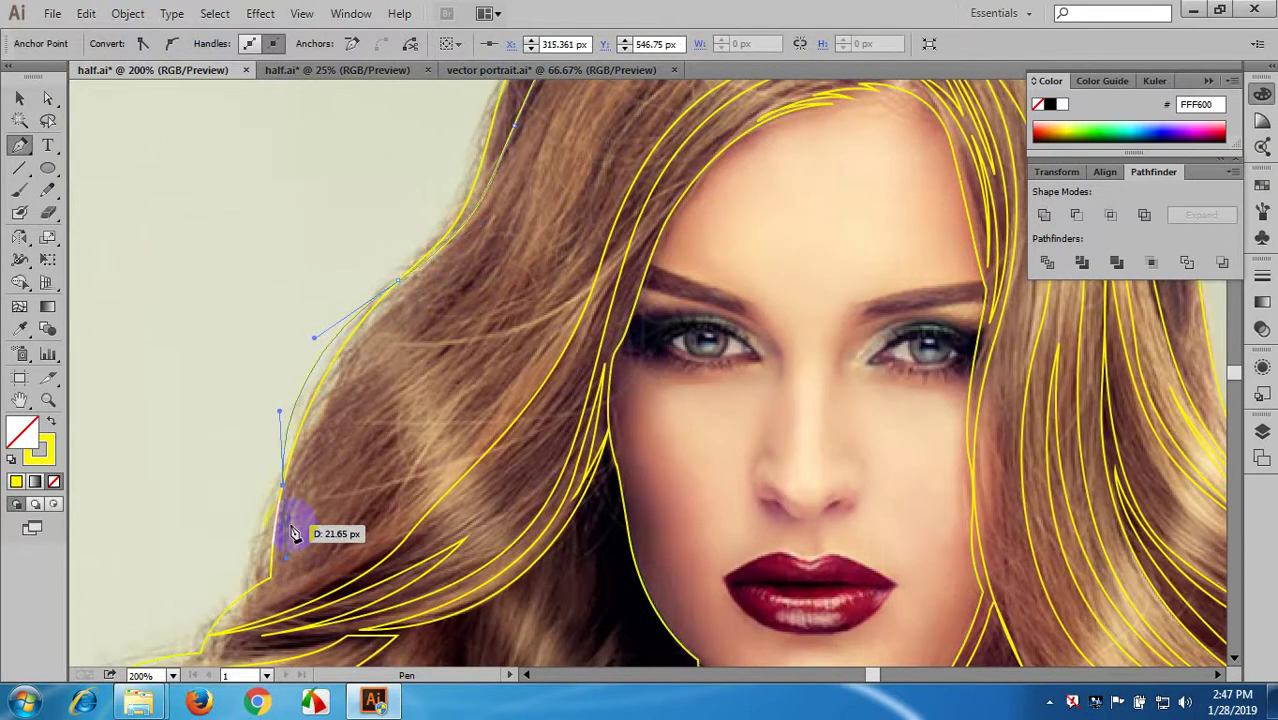
pyautogui.click(282, 486)
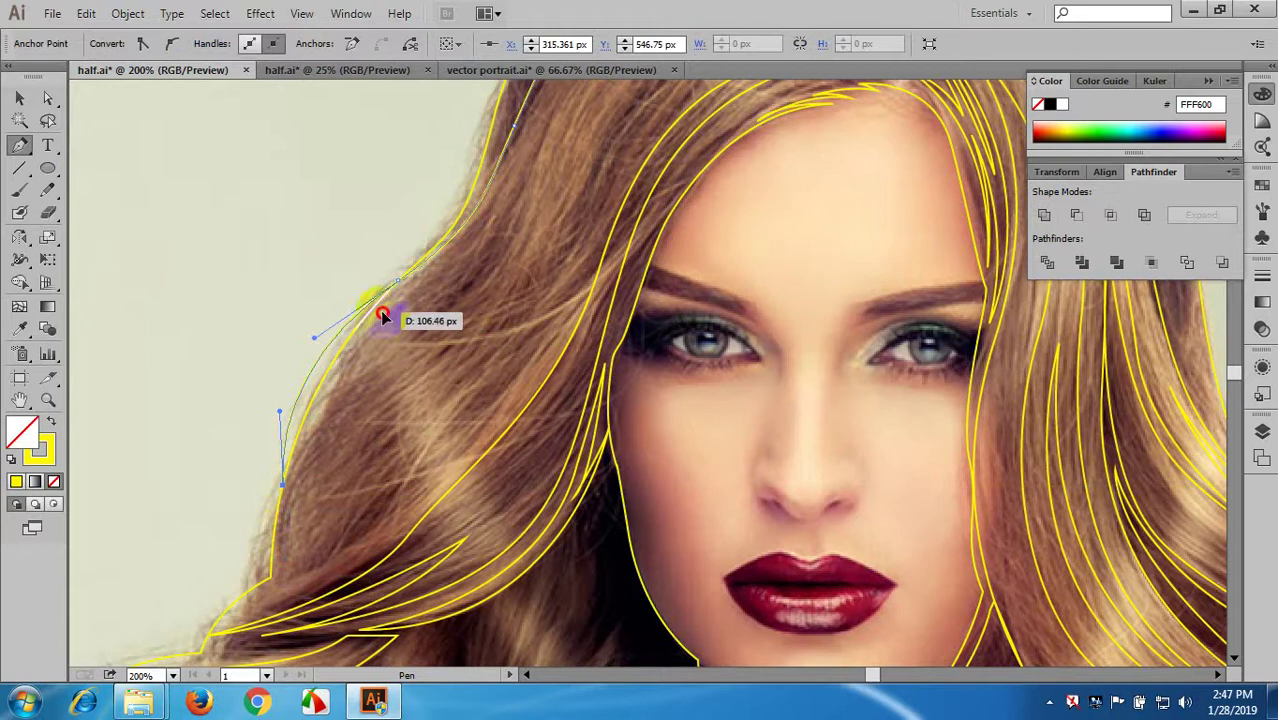
pyautogui.moveTo(383, 316); pyautogui.dragTo(382, 312)
pyautogui.moveTo(471, 276); pyautogui.dragTo(405, 318)
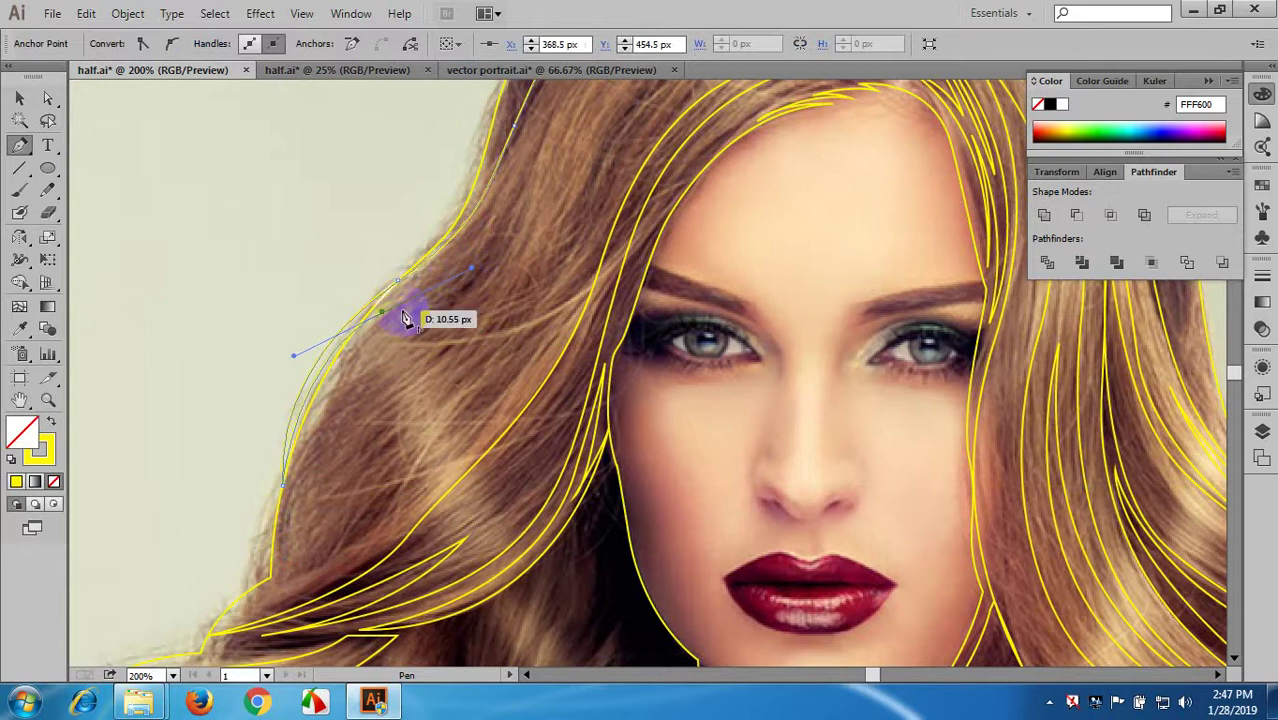
# - Add a second pointed lower tip to the outline and start its inner edge curving back up through the hair
pyautogui.scroll(-3, 381, 320)
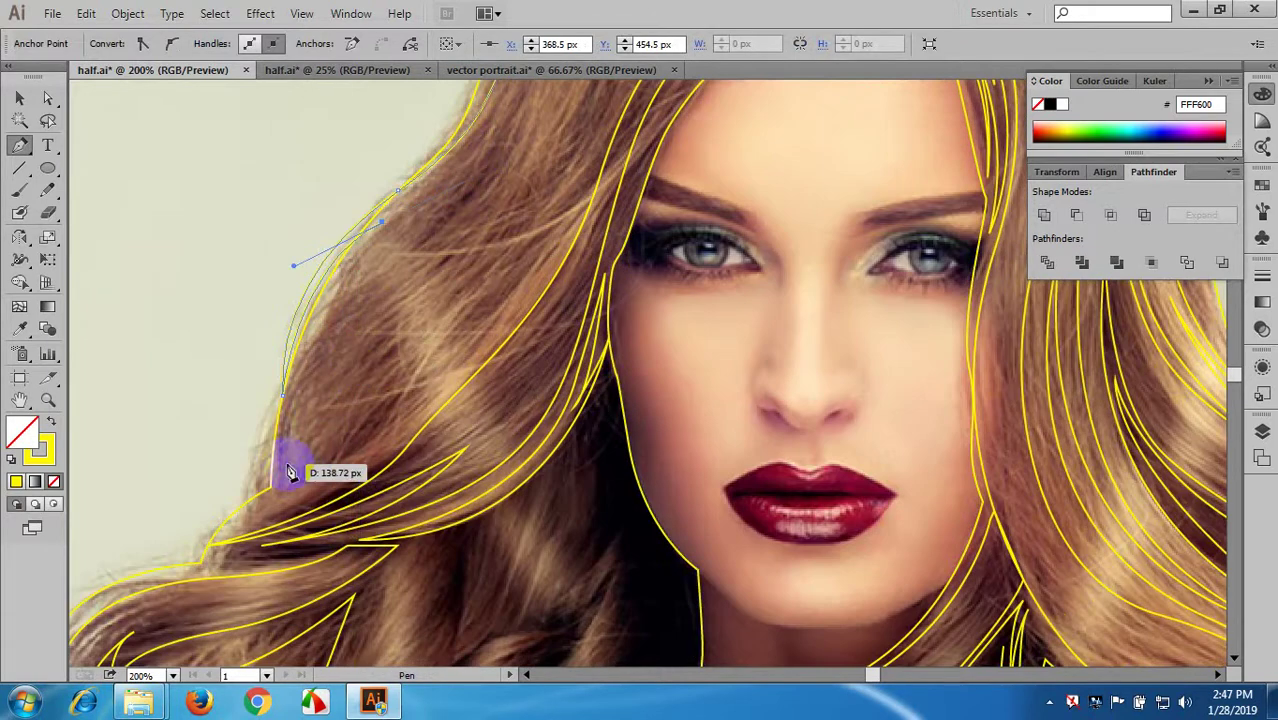
pyautogui.moveTo(282, 463); pyautogui.dragTo(279, 615)
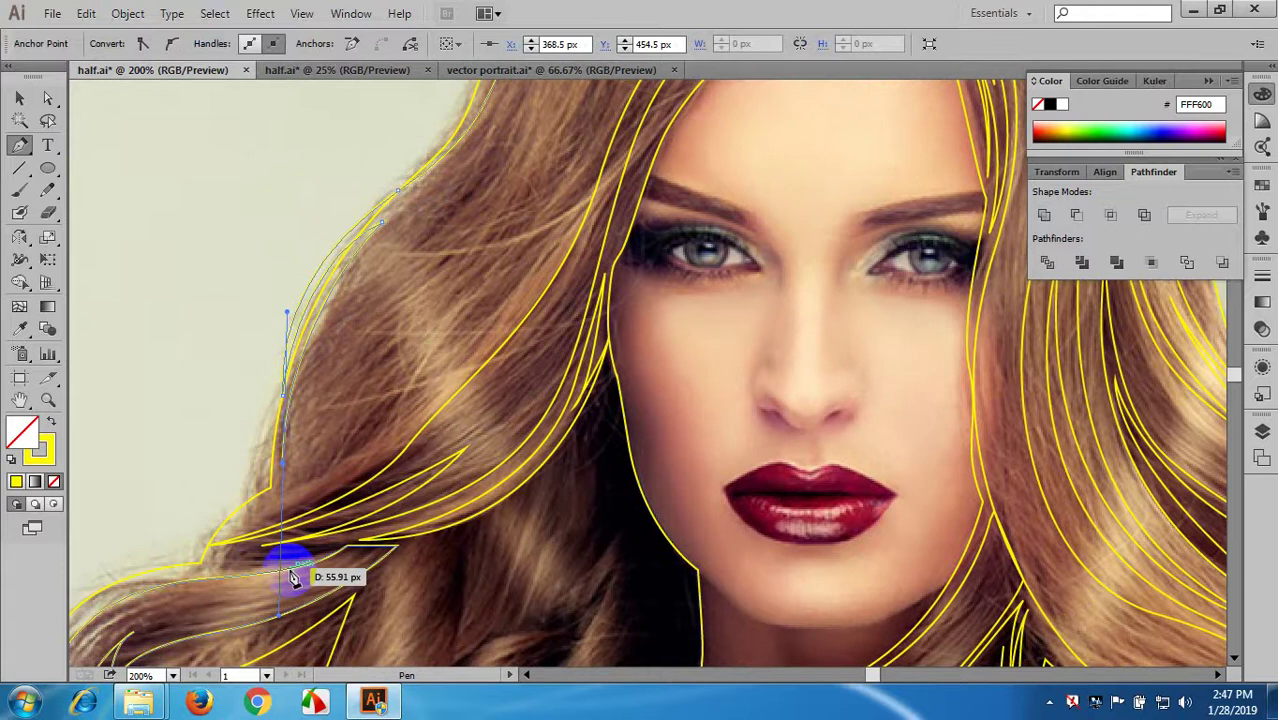
pyautogui.click(283, 463)
pyautogui.scroll(2, 285, 455)
pyautogui.moveTo(389, 316); pyautogui.dragTo(421, 291)
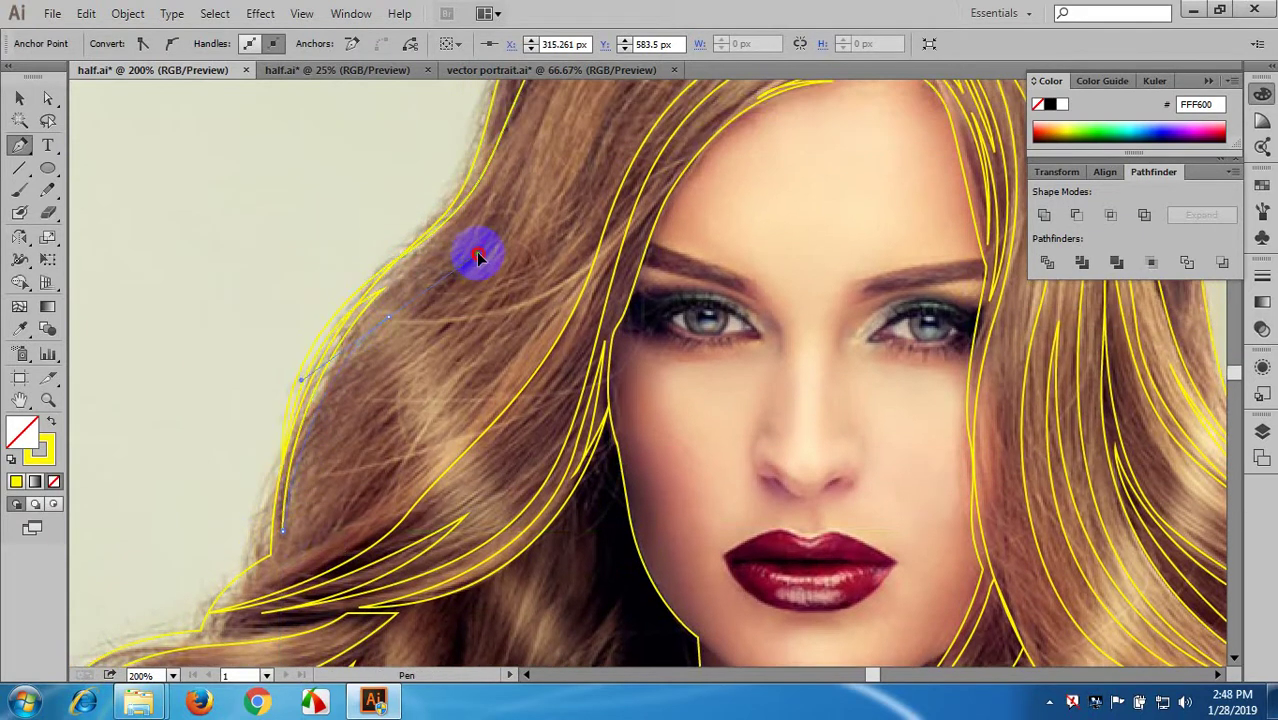
pyautogui.moveTo(478, 253); pyautogui.dragTo(479, 252)
# - Carry the outline's inner edge up over the crown to a pointed tip beside the hair parting
pyautogui.scroll(3, 483, 276)
pyautogui.moveTo(559, 158); pyautogui.dragTo(588, 88)
pyautogui.hotkey('ctrl', 'z')
pyautogui.scroll(-4, 596, 410)
pyautogui.moveTo(628, 541); pyautogui.dragTo(559, 333)
pyautogui.scroll(1, 532, 293)
pyautogui.moveTo(531, 279); pyautogui.dragTo(860, 488)
pyautogui.scroll(4, 646, 256)
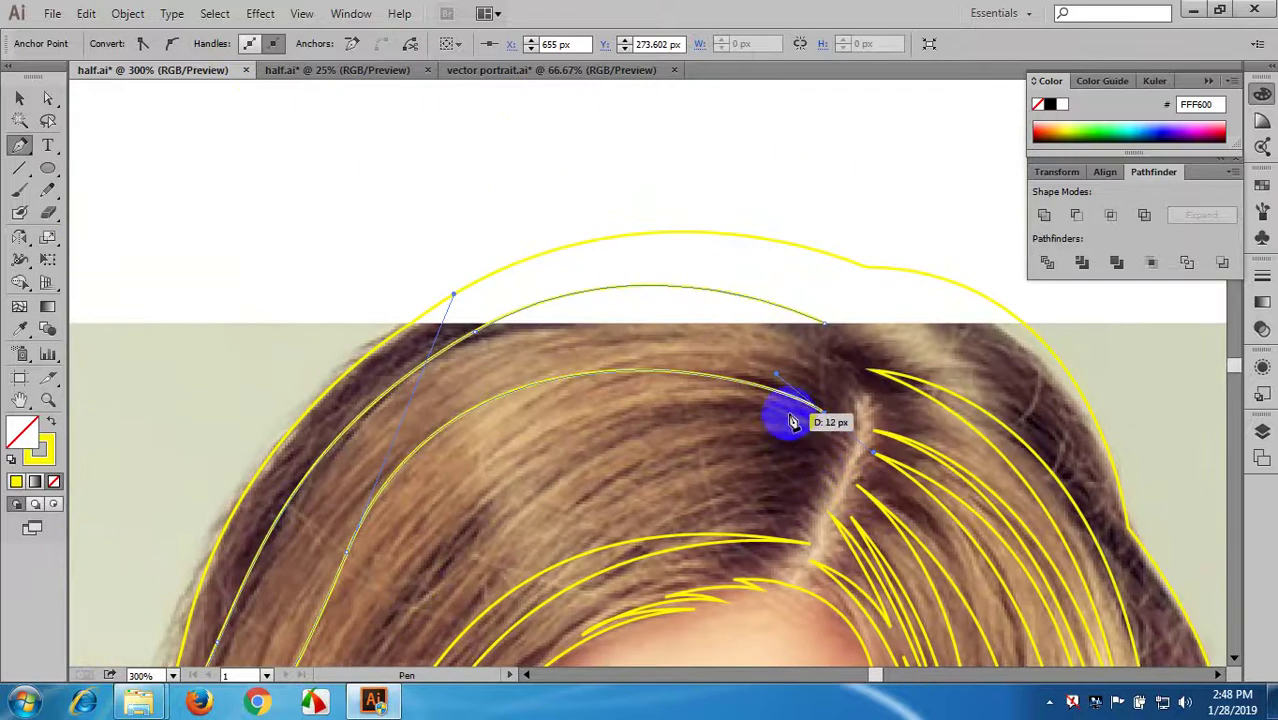
pyautogui.click(825, 412)
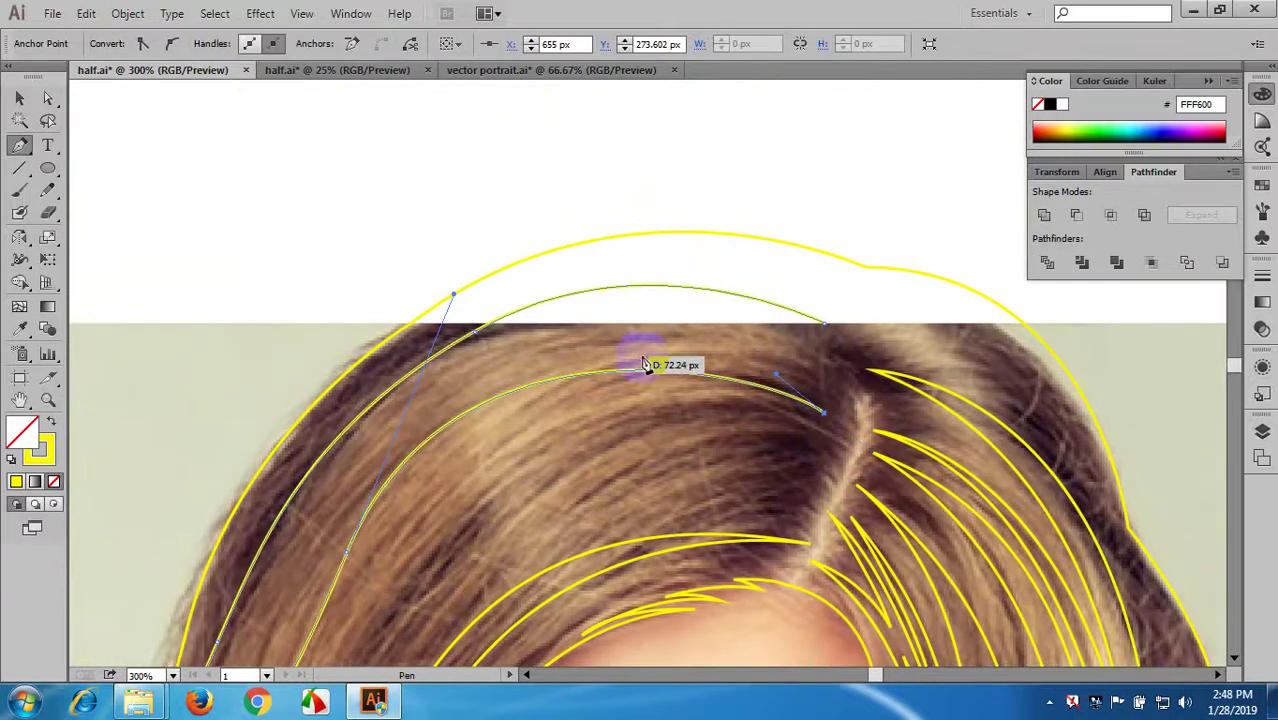
# - Add two pointed notches along the crown, separated by a sharp tip at the parting, to the outline's upper end
pyautogui.moveTo(601, 351); pyautogui.dragTo(582, 355)
pyautogui.moveTo(459, 375); pyautogui.dragTo(461, 373)
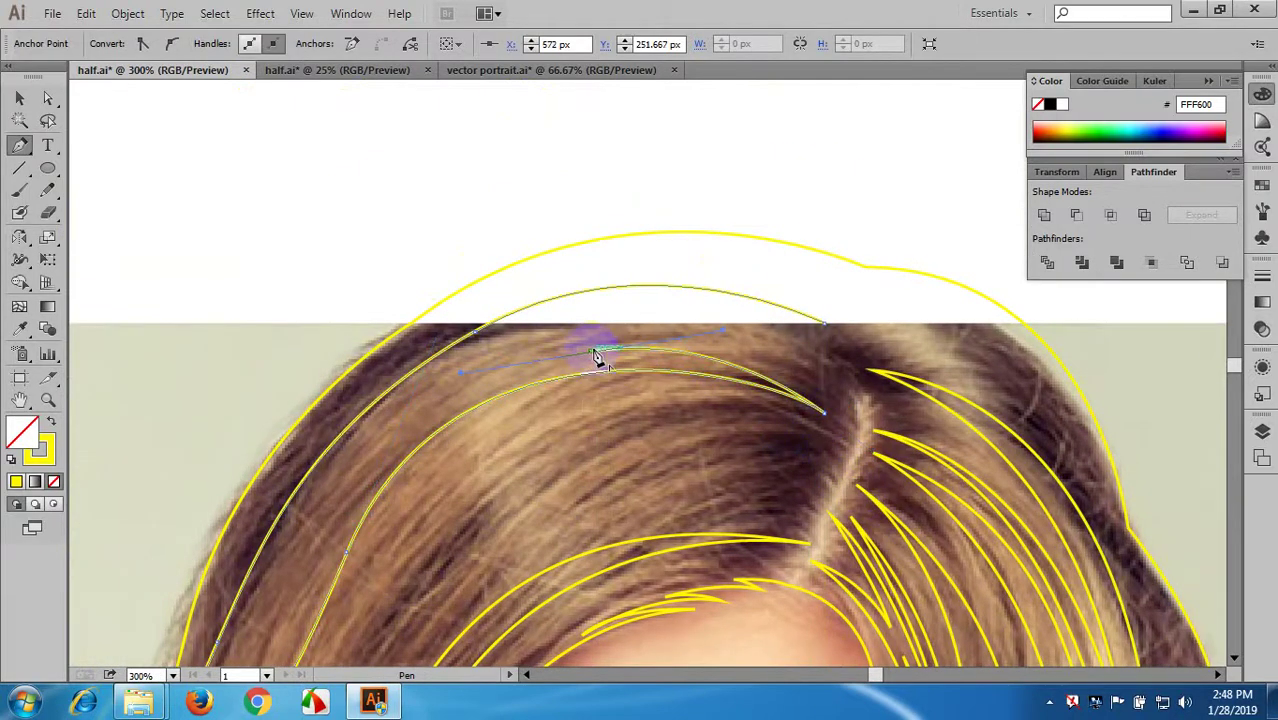
pyautogui.moveTo(594, 360); pyautogui.dragTo(920, 542)
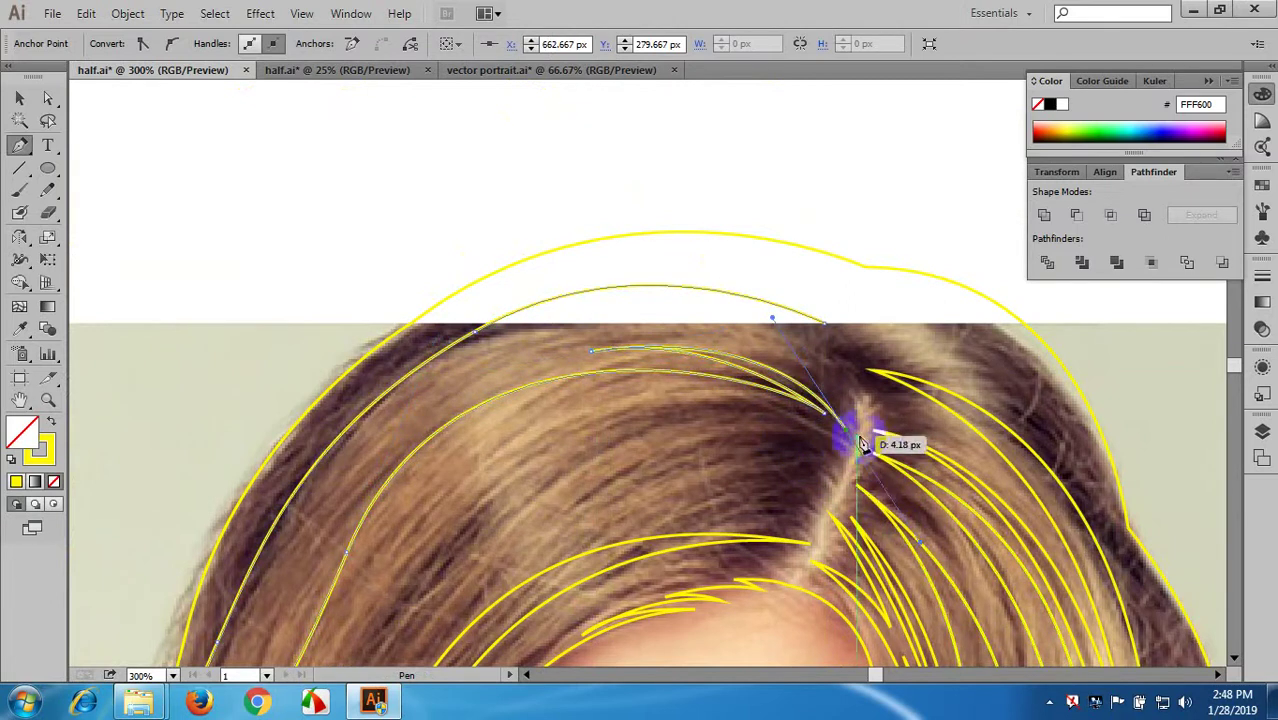
pyautogui.moveTo(689, 334); pyautogui.dragTo(587, 323)
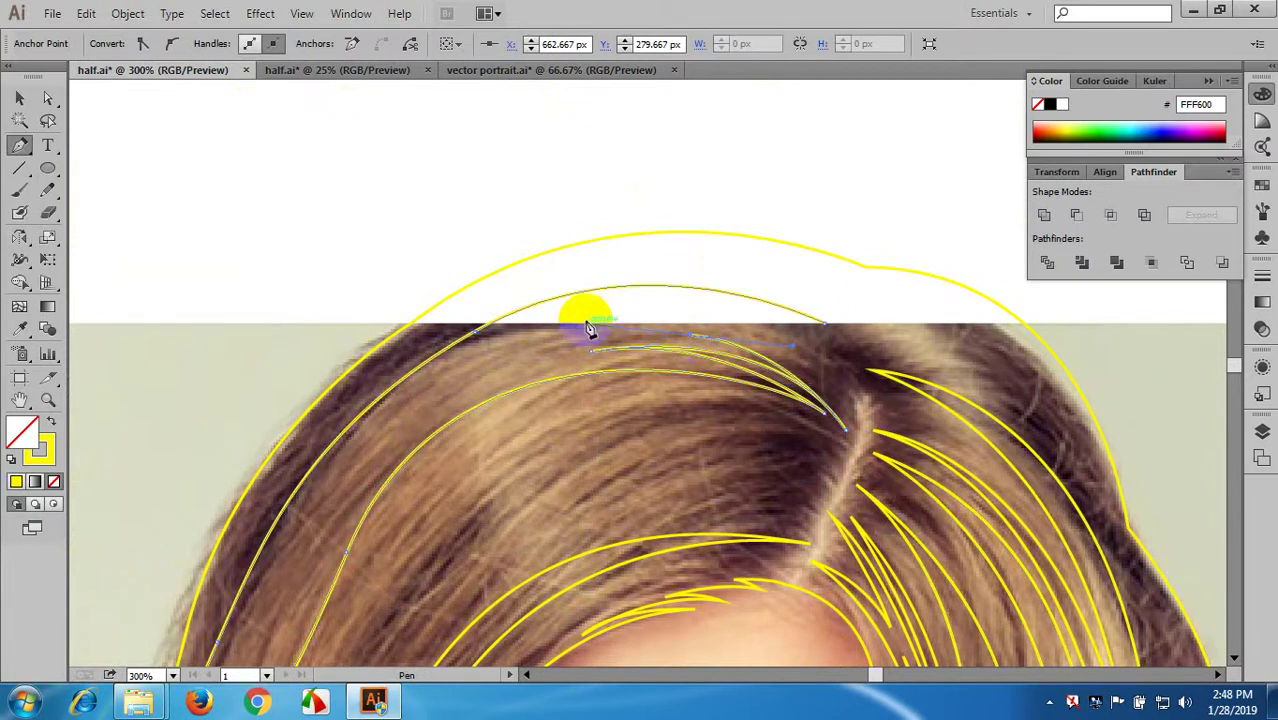
pyautogui.click(689, 335)
# - Add a sharp tip at the hair parting and a pointed notch back along the crown to the outline's upper end
pyautogui.moveTo(846, 415); pyautogui.dragTo(869, 460)
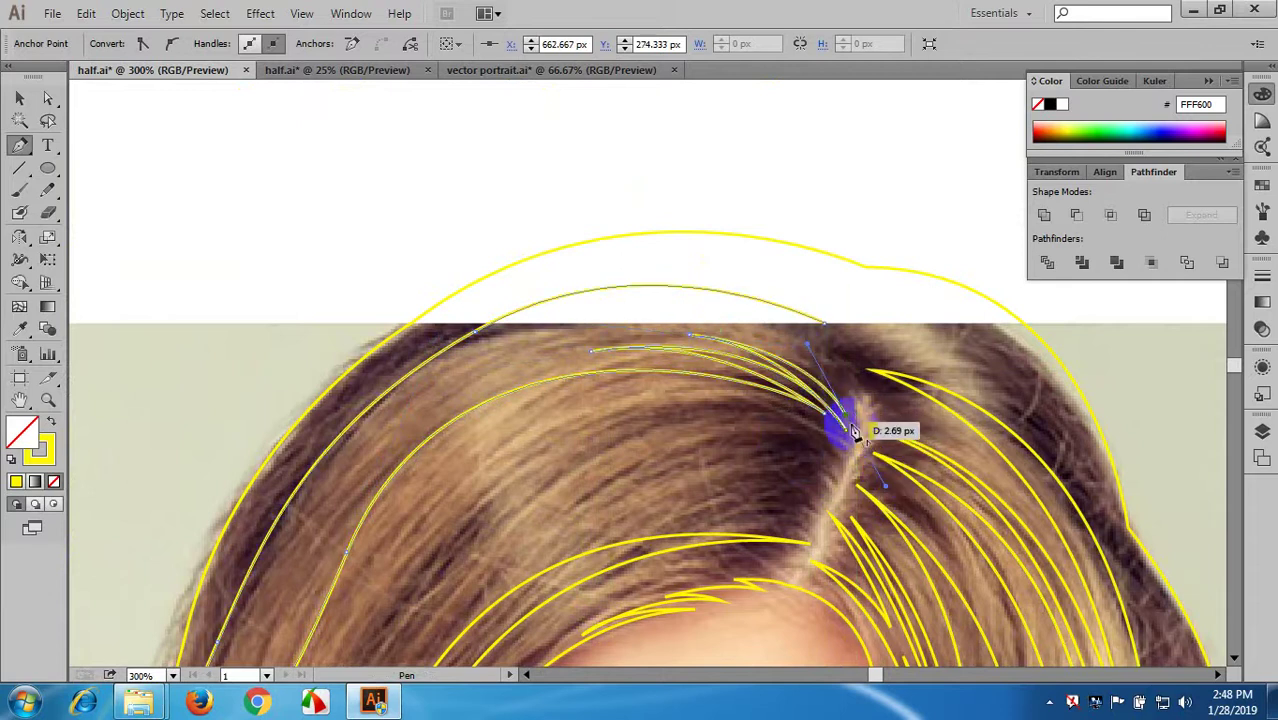
pyautogui.click(846, 416)
pyautogui.moveTo(770, 338); pyautogui.dragTo(717, 329)
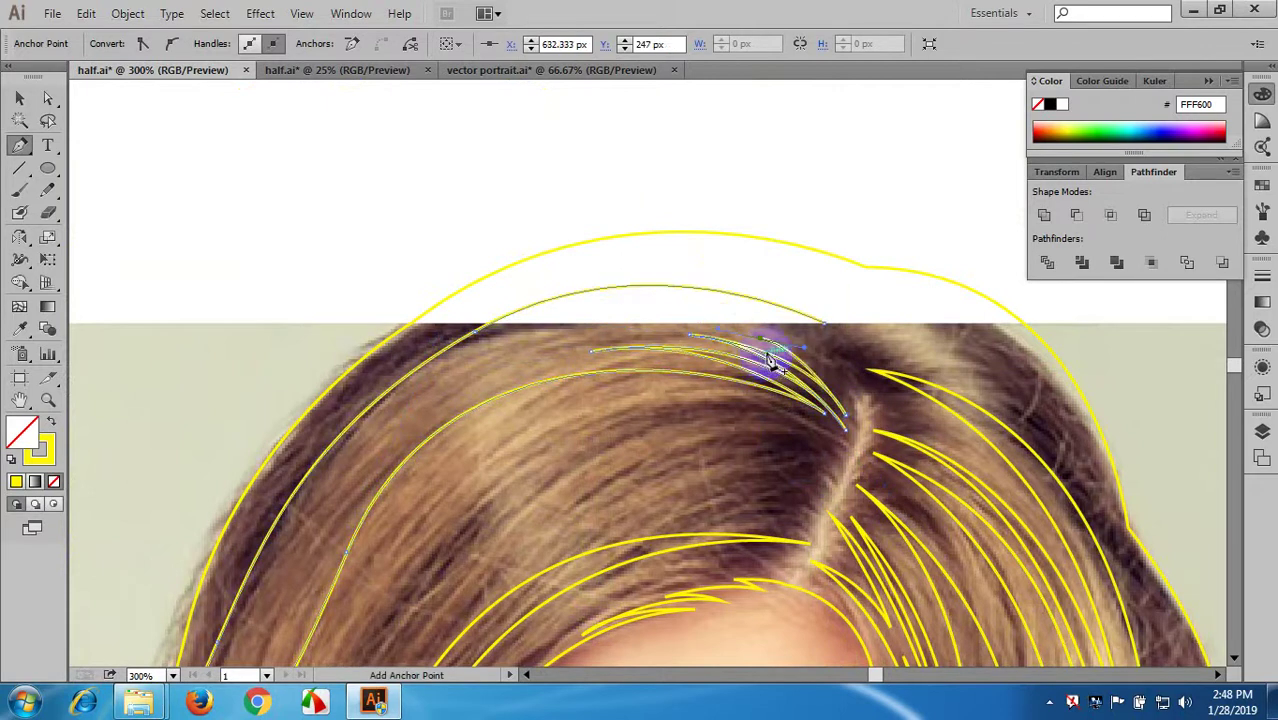
pyautogui.click(761, 340)
# - Add one more sharp tip at the parting and a shorter notch above it, then close the crown outline at its starting point
pyautogui.moveTo(846, 393); pyautogui.dragTo(867, 435)
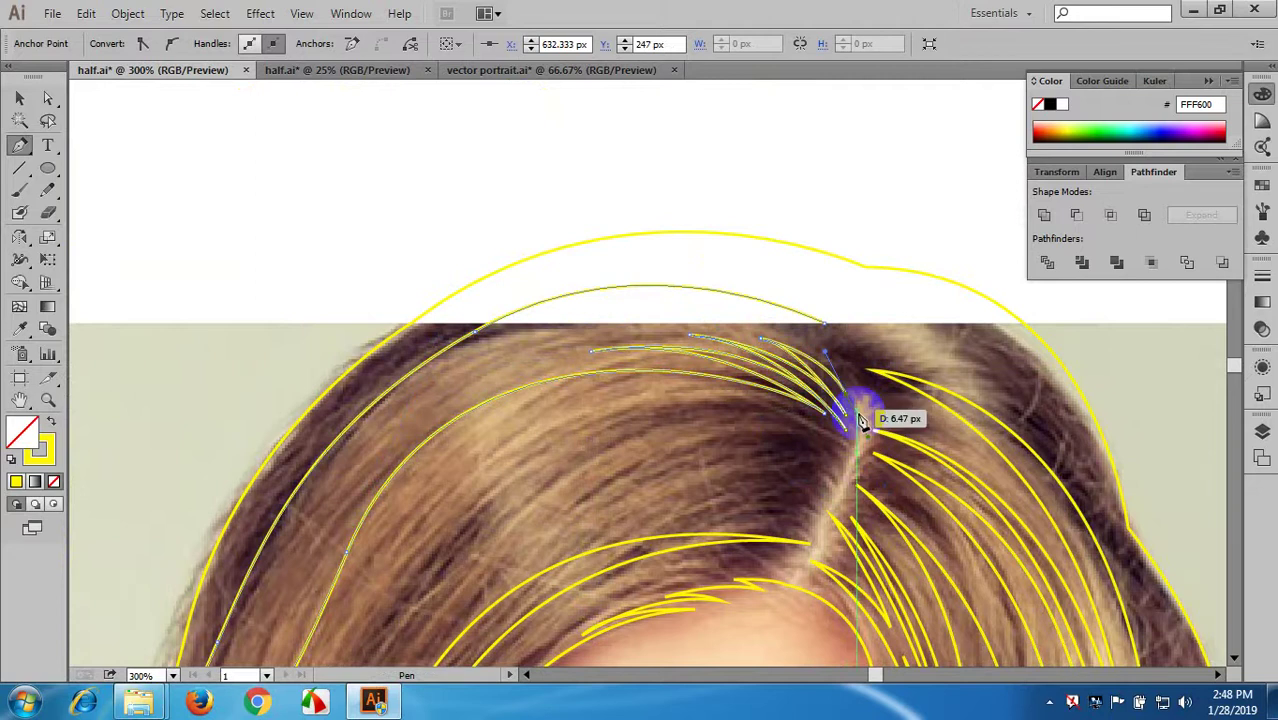
pyautogui.click(847, 394)
pyautogui.moveTo(772, 323); pyautogui.dragTo(723, 307)
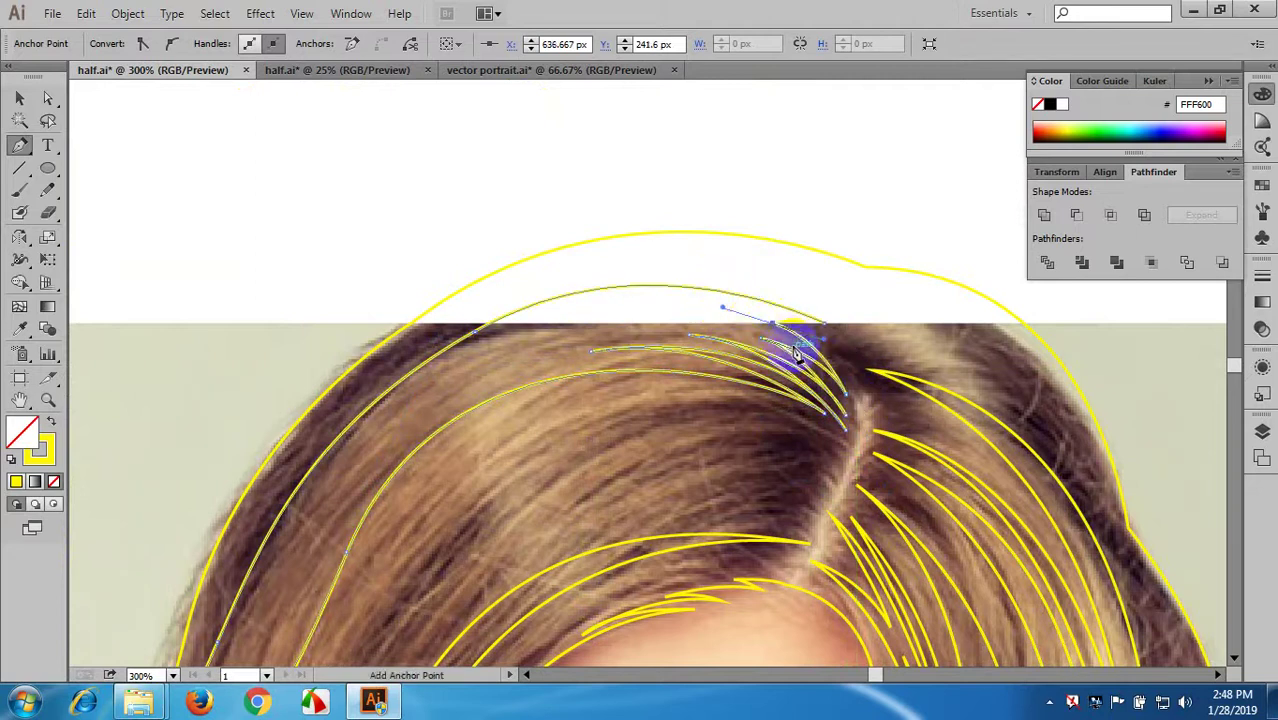
pyautogui.click(772, 325)
pyautogui.hotkey('ctrl', 'z')
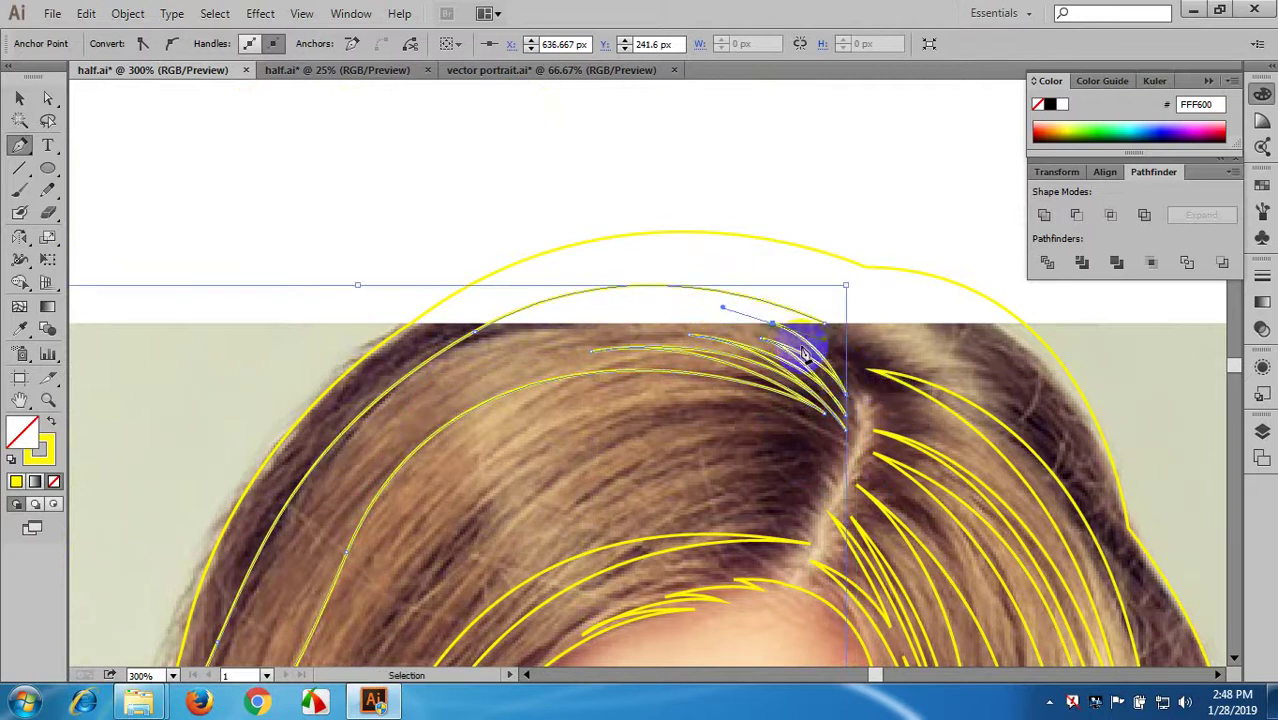
pyautogui.moveTo(852, 380); pyautogui.dragTo(818, 317)
# - Start a new hair strand outline just below the finished crown shape, near the parting
pyautogui.scroll(-2, 862, 397)
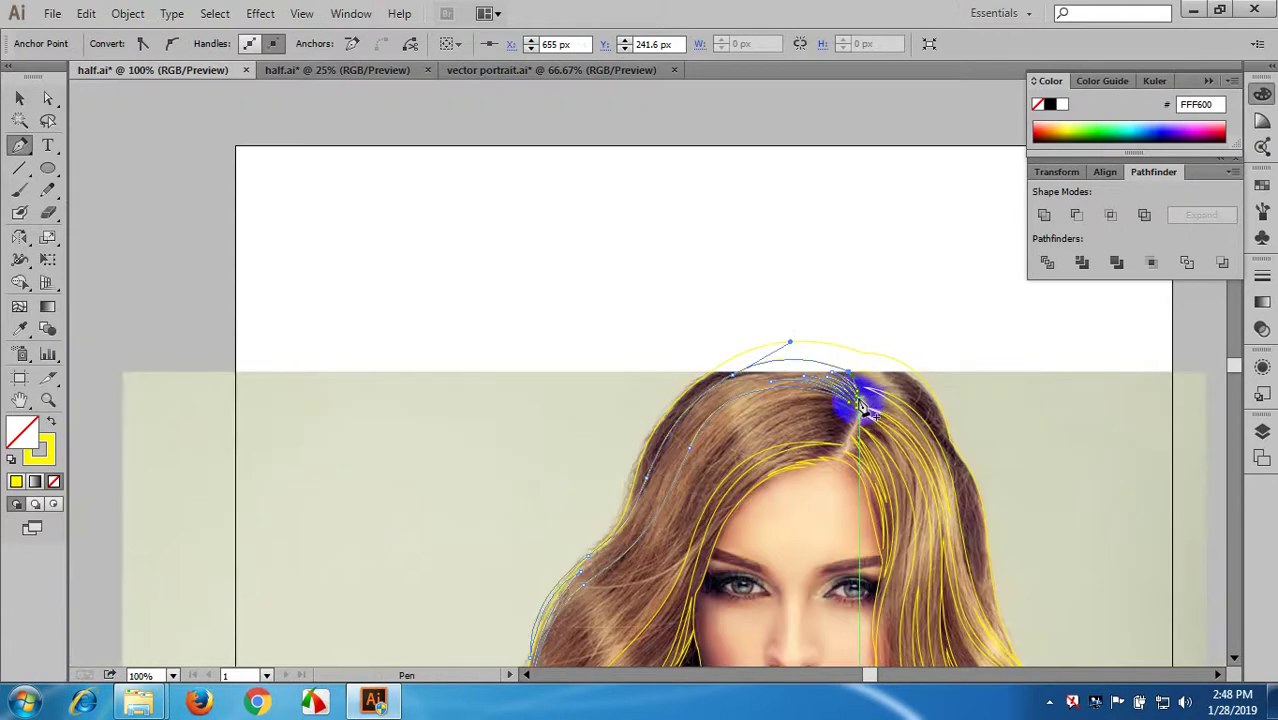
pyautogui.scroll(-4, 858, 405)
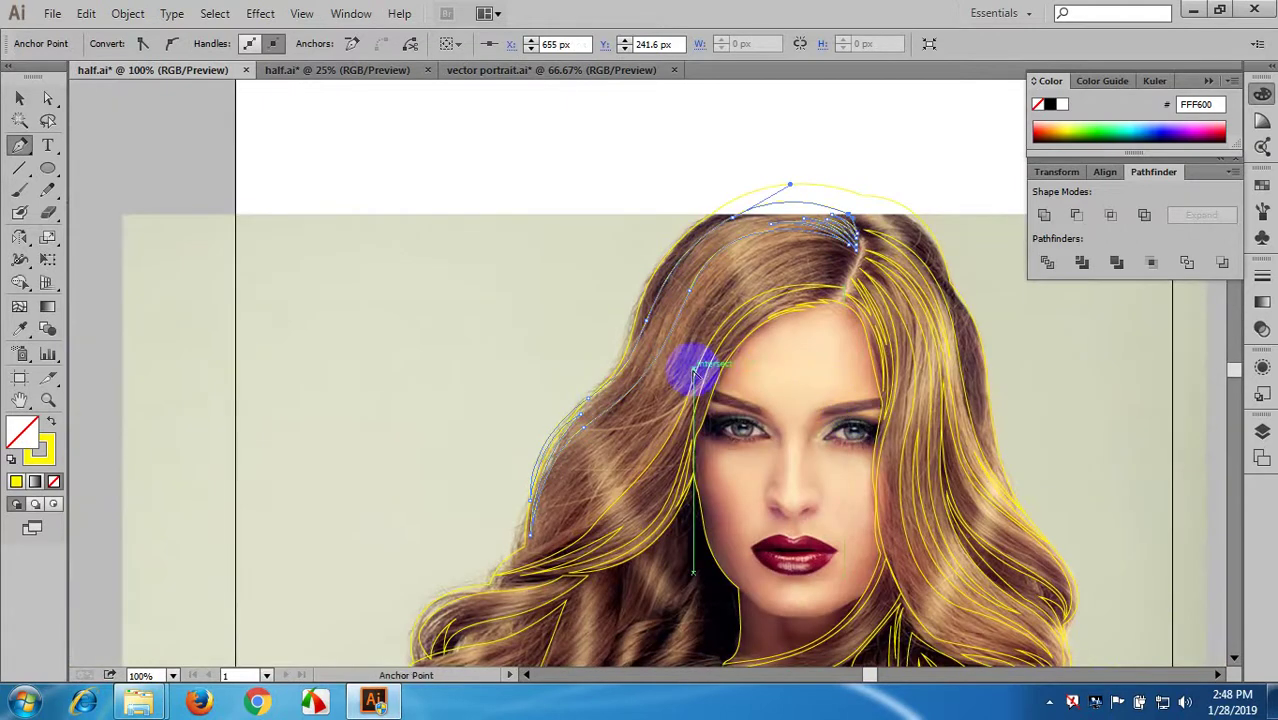
pyautogui.scroll(1, 693, 362)
pyautogui.moveTo(728, 320); pyautogui.dragTo(708, 397)
pyautogui.scroll(1, 816, 304)
pyautogui.moveTo(832, 276); pyautogui.dragTo(862, 270)
pyautogui.scroll(-1, 862, 270)
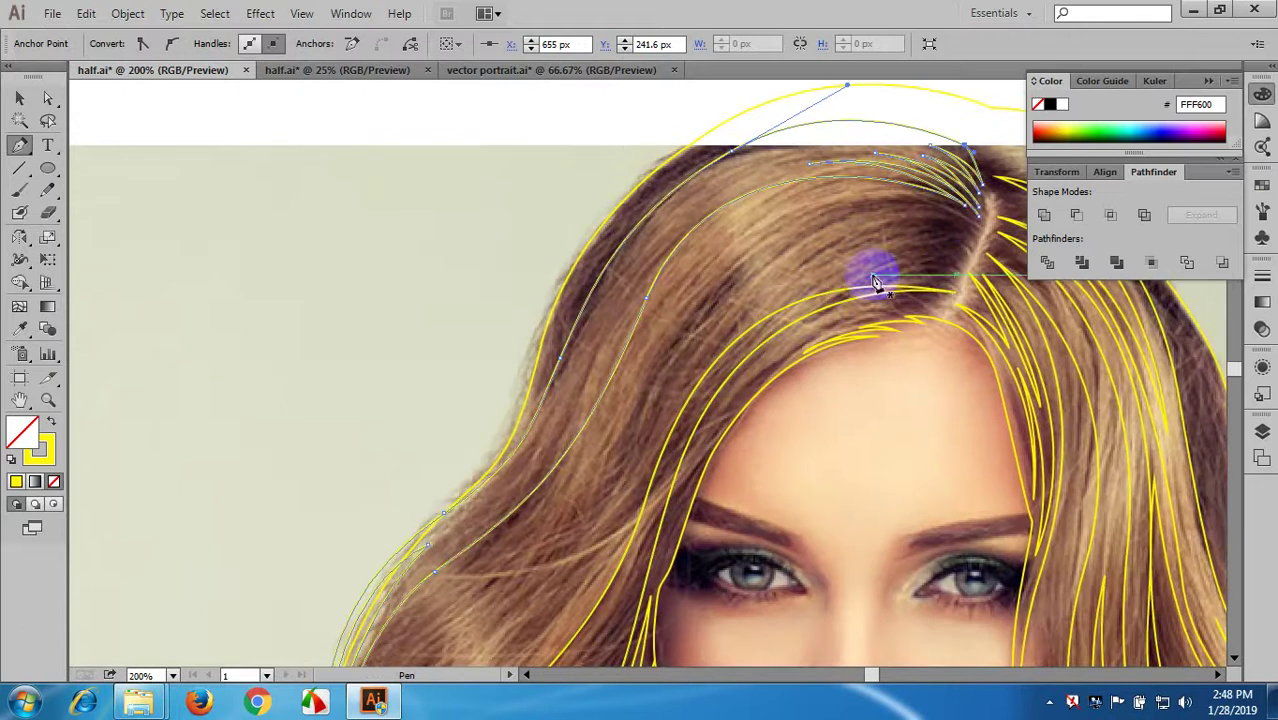
pyautogui.click(896, 188)
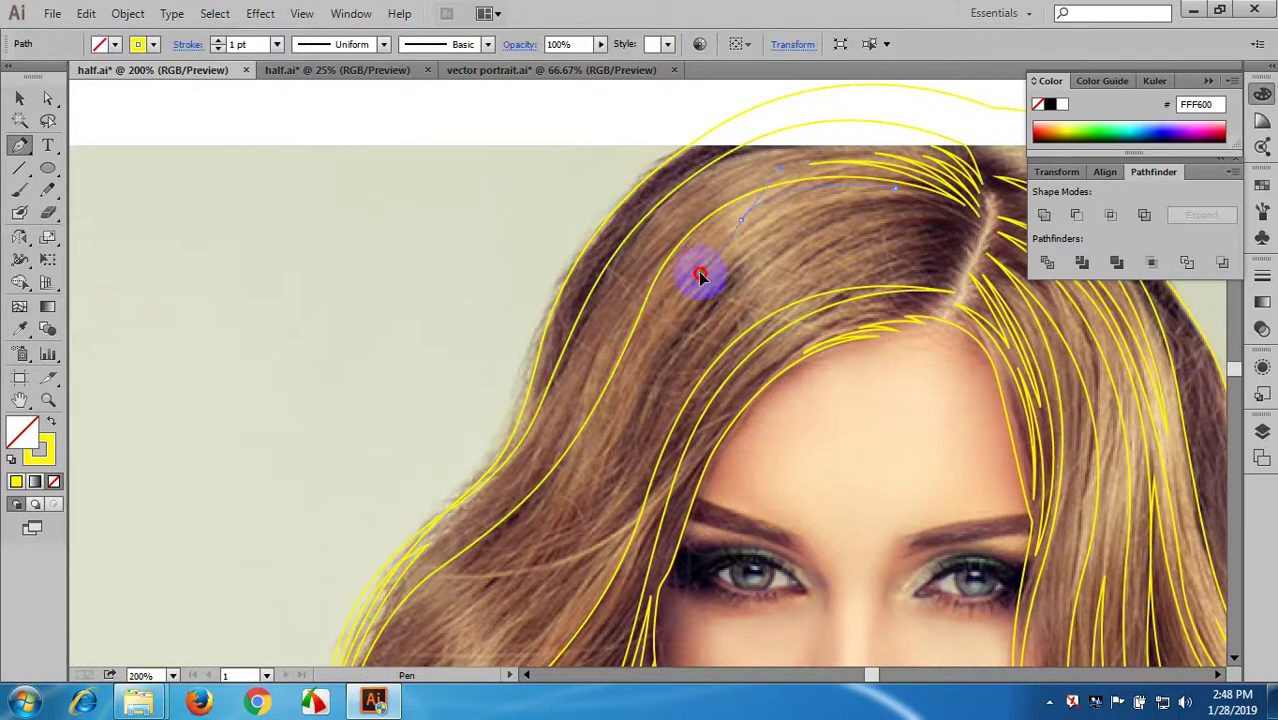
pyautogui.scroll(-1, 700, 274)
pyautogui.moveTo(631, 323); pyautogui.dragTo(631, 373)
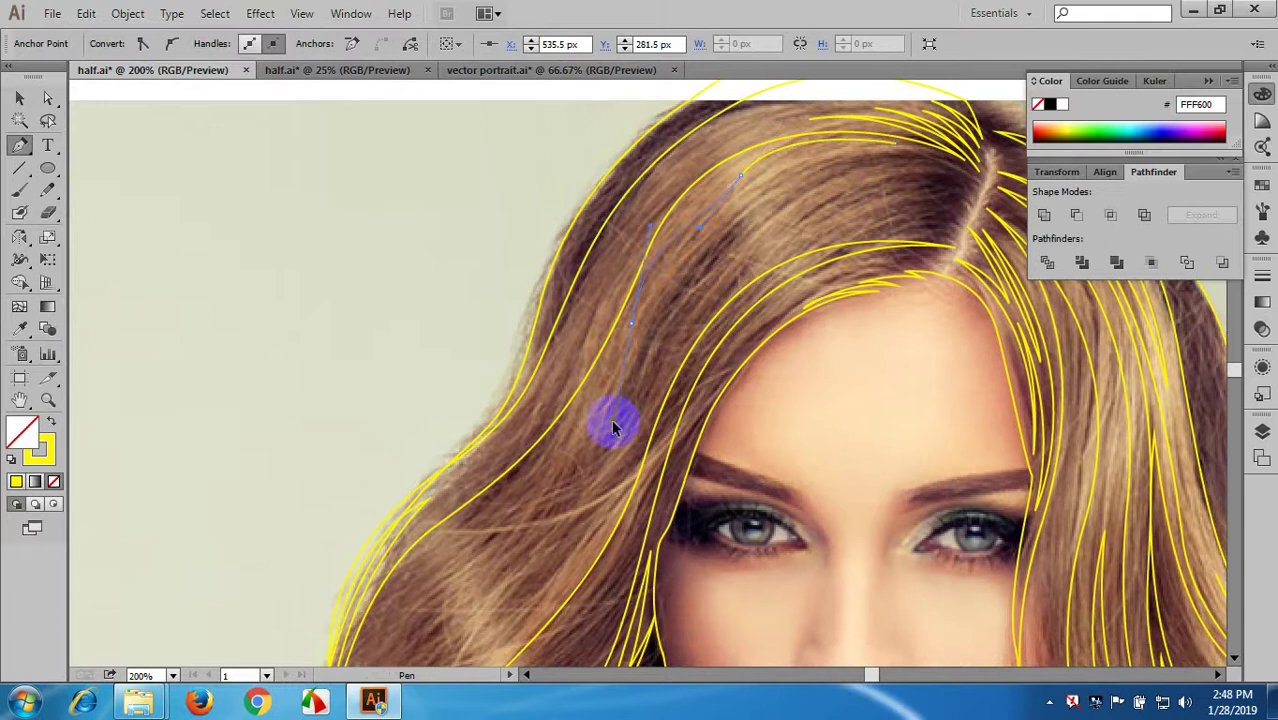
pyautogui.moveTo(613, 422); pyautogui.dragTo(613, 423)
pyautogui.hotkey('ctrl', 'z')
pyautogui.hotkey('ctrl', 'z')
# - Trace the new strand's outer edge down to a pointed tip beside the outer hair, then add a sharp notch back up the strand
pyautogui.scroll(-1, 872, 204)
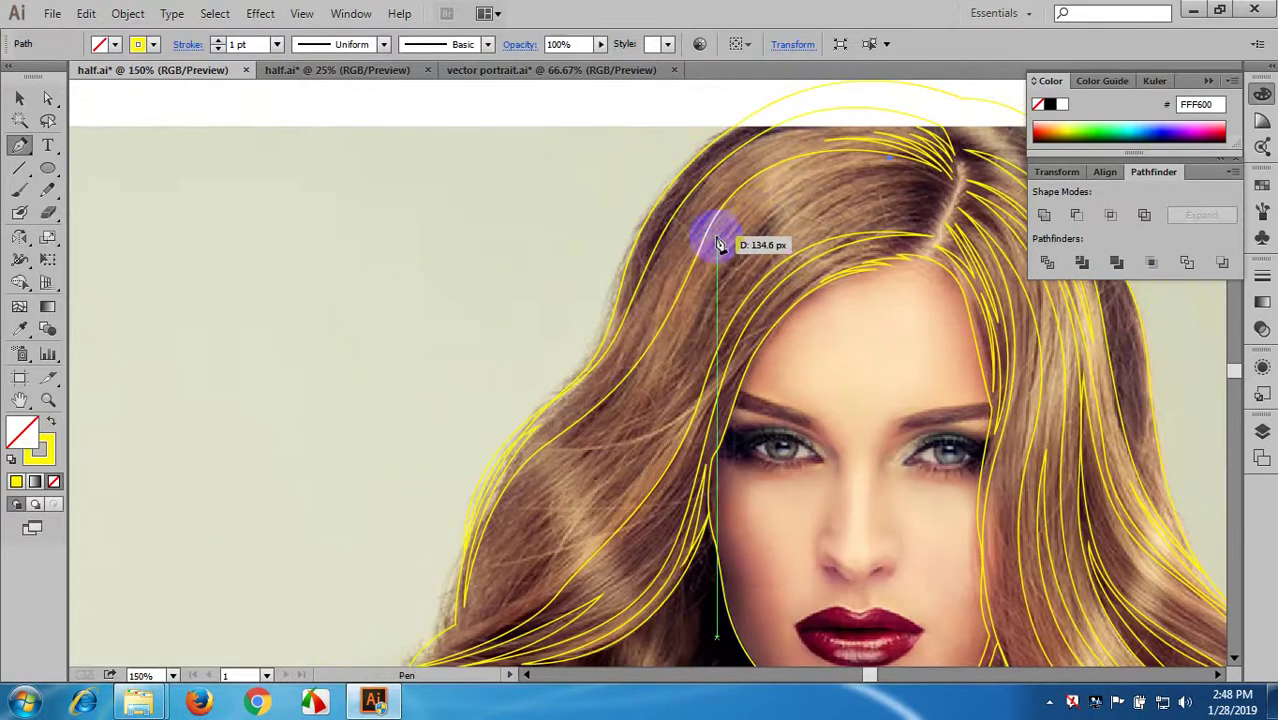
pyautogui.moveTo(717, 240); pyautogui.dragTo(674, 347)
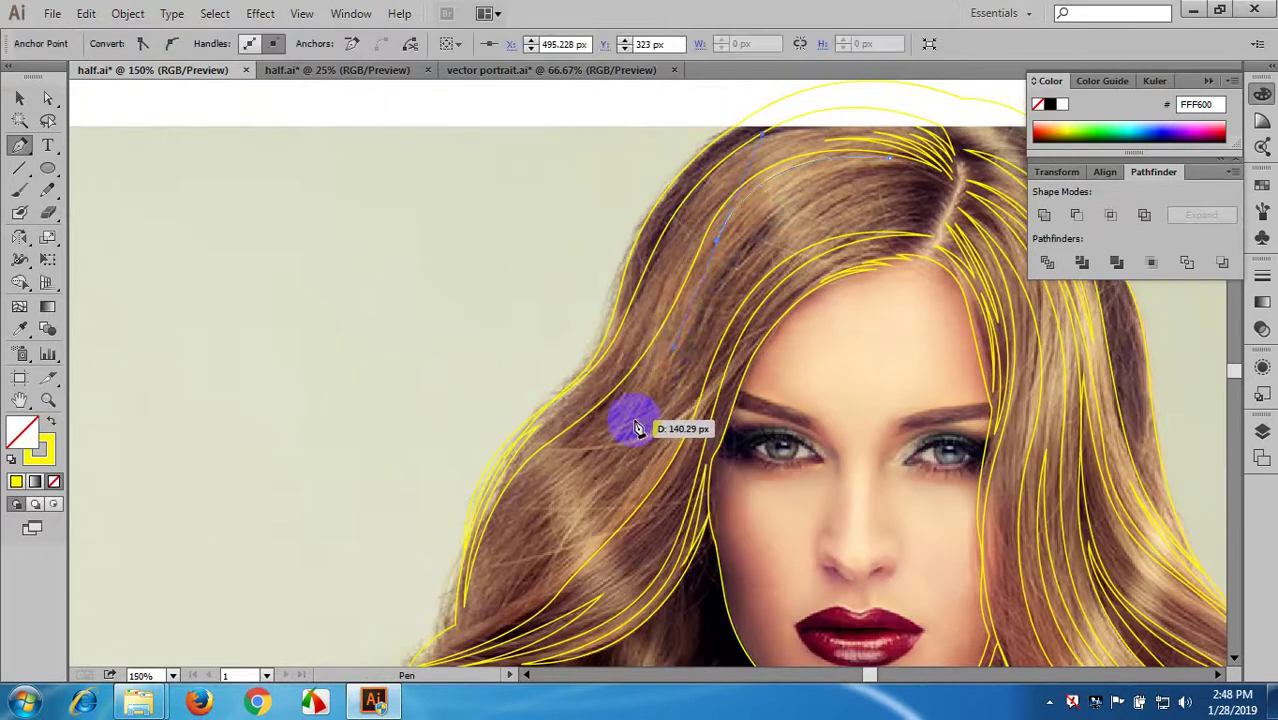
pyautogui.moveTo(637, 428); pyautogui.dragTo(613, 427)
pyautogui.moveTo(532, 479); pyautogui.dragTo(532, 478)
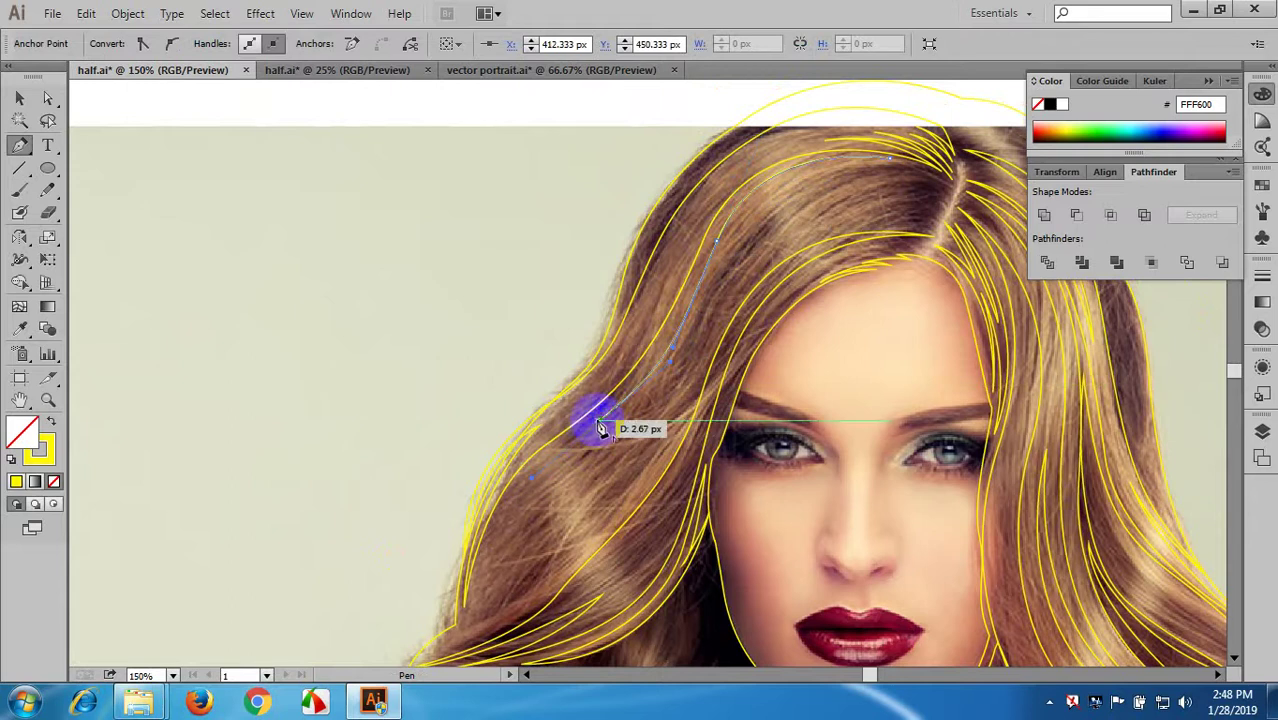
pyautogui.moveTo(601, 427); pyautogui.dragTo(686, 340)
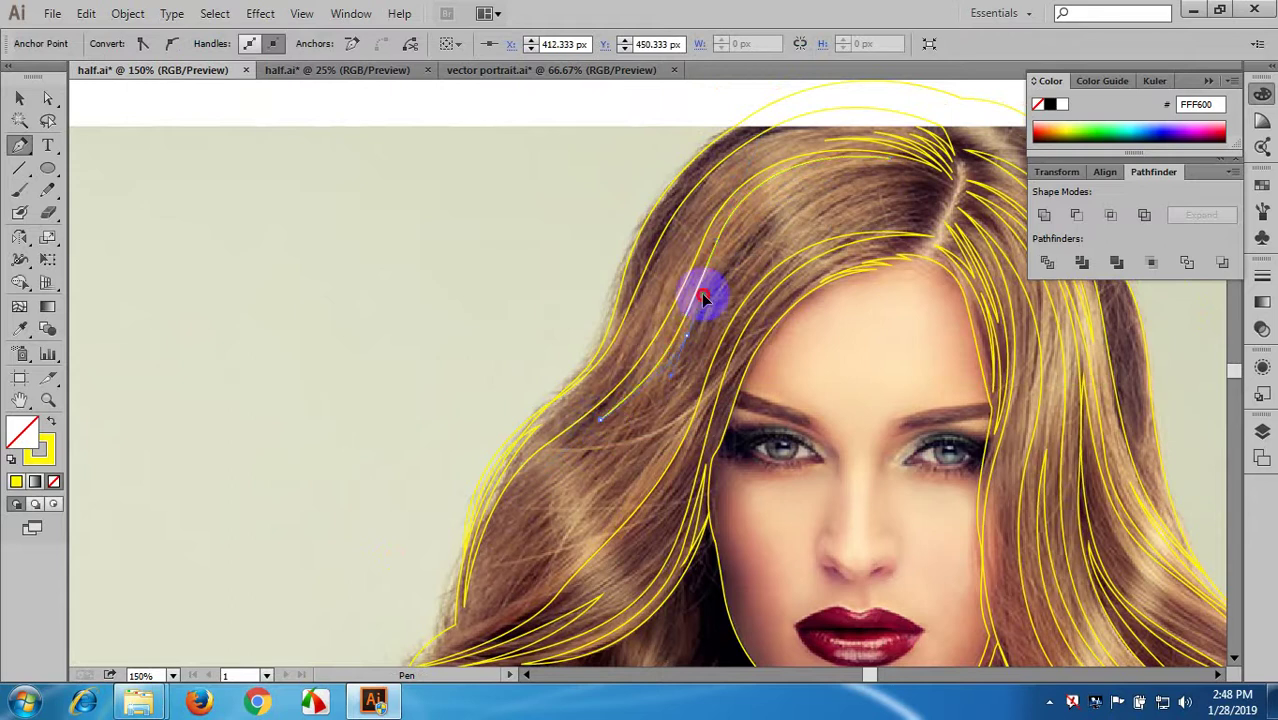
# - Extend the outline to a second, lower pointed tip above the bottom locks and start its inner edge curving back up
pyautogui.moveTo(704, 298); pyautogui.dragTo(475, 558)
pyautogui.scroll(-4, 551, 465)
pyautogui.click(484, 513)
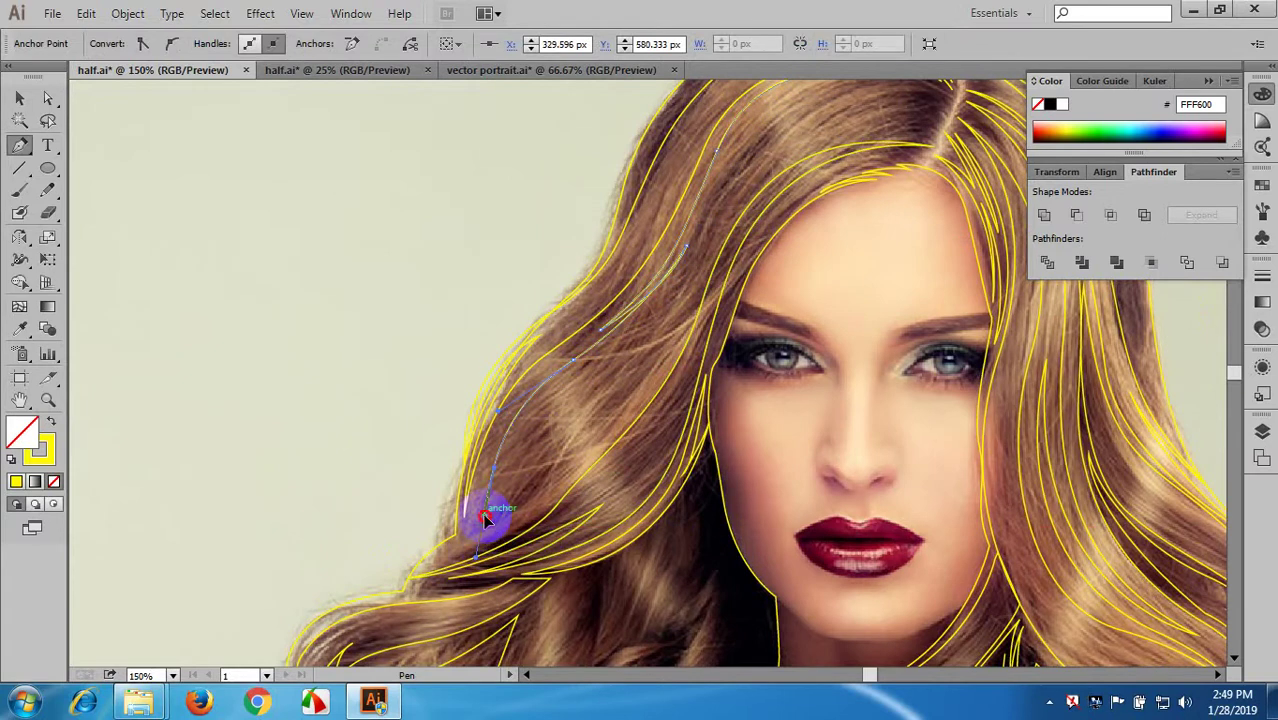
pyautogui.moveTo(538, 408); pyautogui.dragTo(547, 403)
pyautogui.scroll(3, 608, 387)
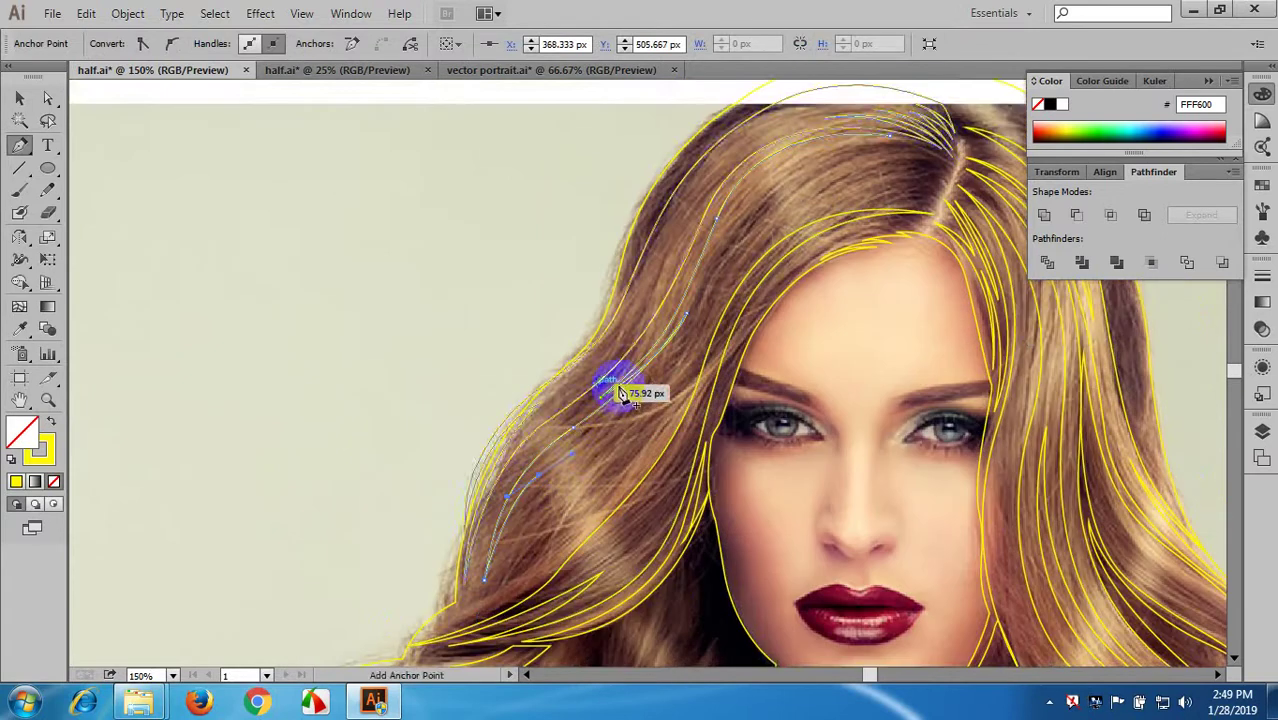
# - Carry the strand outline's inner edge up over the forehead hair to a pointed tip beside the parting
pyautogui.moveTo(700, 306); pyautogui.dragTo(730, 233)
pyautogui.scroll(3, 740, 238)
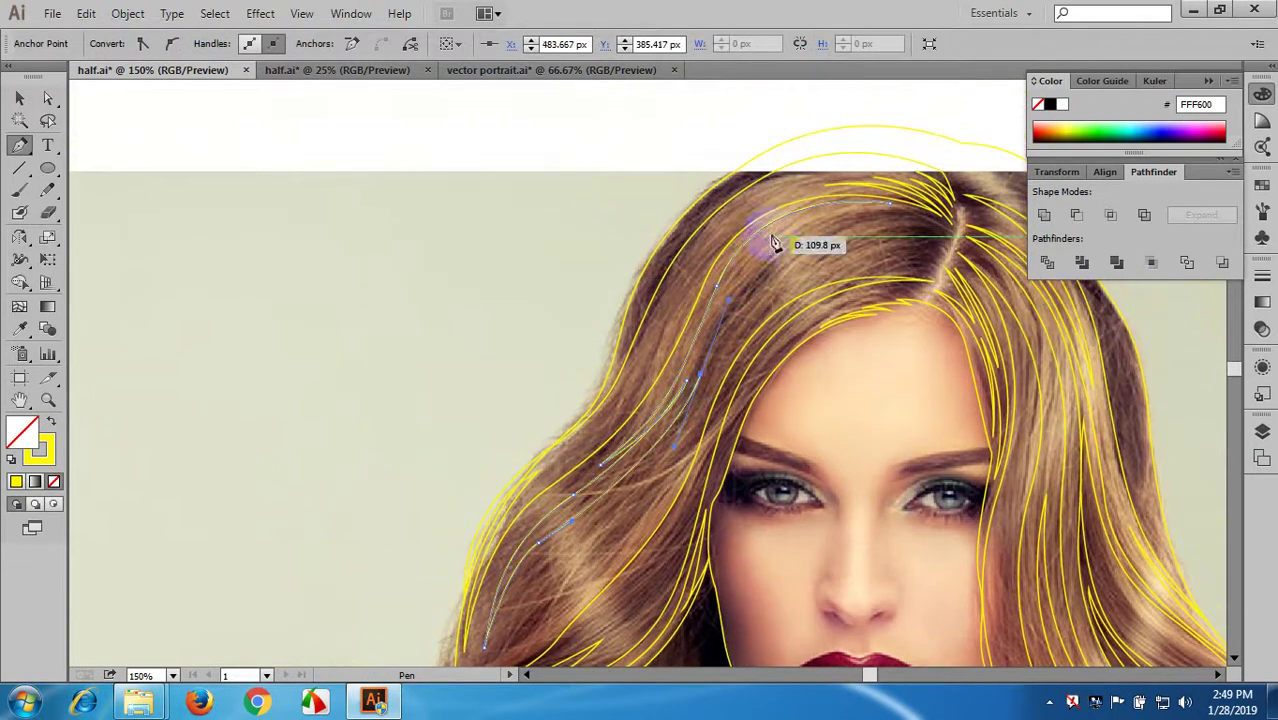
pyautogui.click(938, 255)
pyautogui.moveTo(937, 256)
pyautogui.mouseDown()
pyautogui.moveTo(1041, 320)
pyautogui.moveTo(938, 255)
pyautogui.mouseUp()
pyautogui.scroll(2, 938, 255)
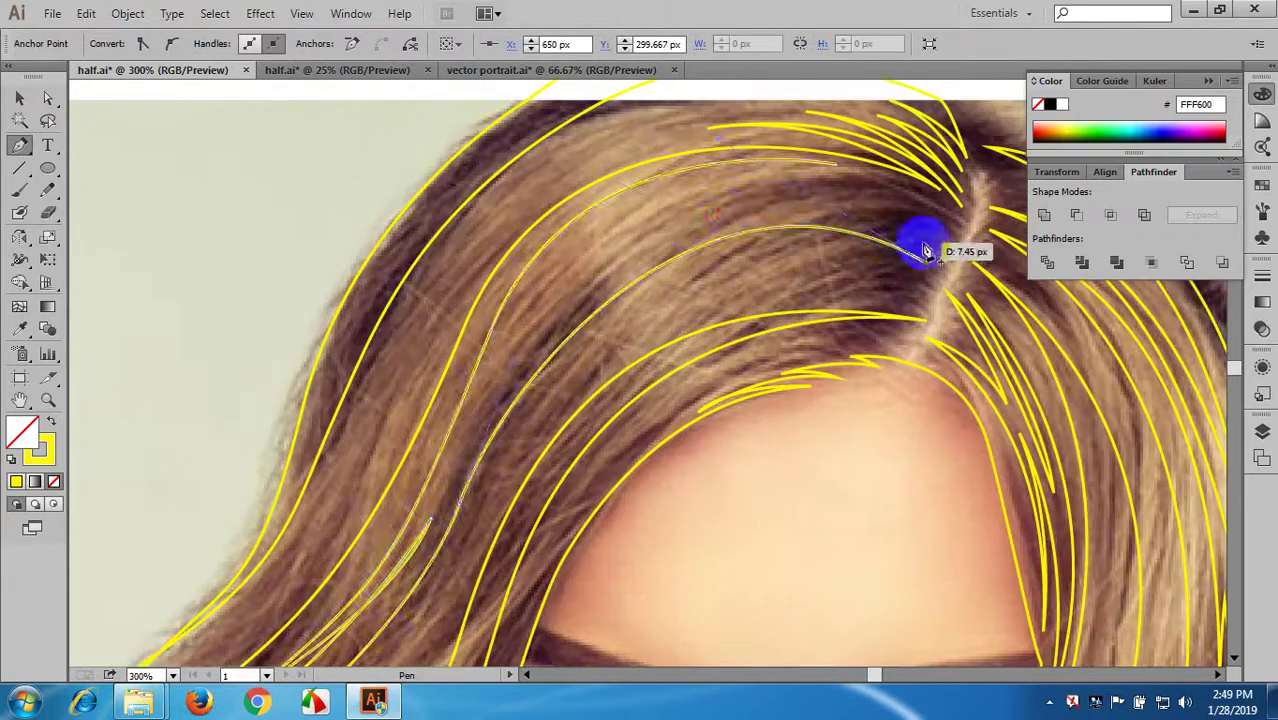
# - Add two pointed notches separated by sharp tips at the parting, then close the strand outline at its starting point
pyautogui.moveTo(750, 208)
pyautogui.mouseDown()
pyautogui.moveTo(649, 232)
pyautogui.moveTo(747, 205)
pyautogui.moveTo(847, 214)
pyautogui.moveTo(950, 273)
pyautogui.moveTo(1021, 350)
pyautogui.mouseUp()
pyautogui.click(946, 268)
pyautogui.moveTo(946, 270); pyautogui.dragTo(946, 270)
pyautogui.moveTo(800, 188); pyautogui.dragTo(704, 196)
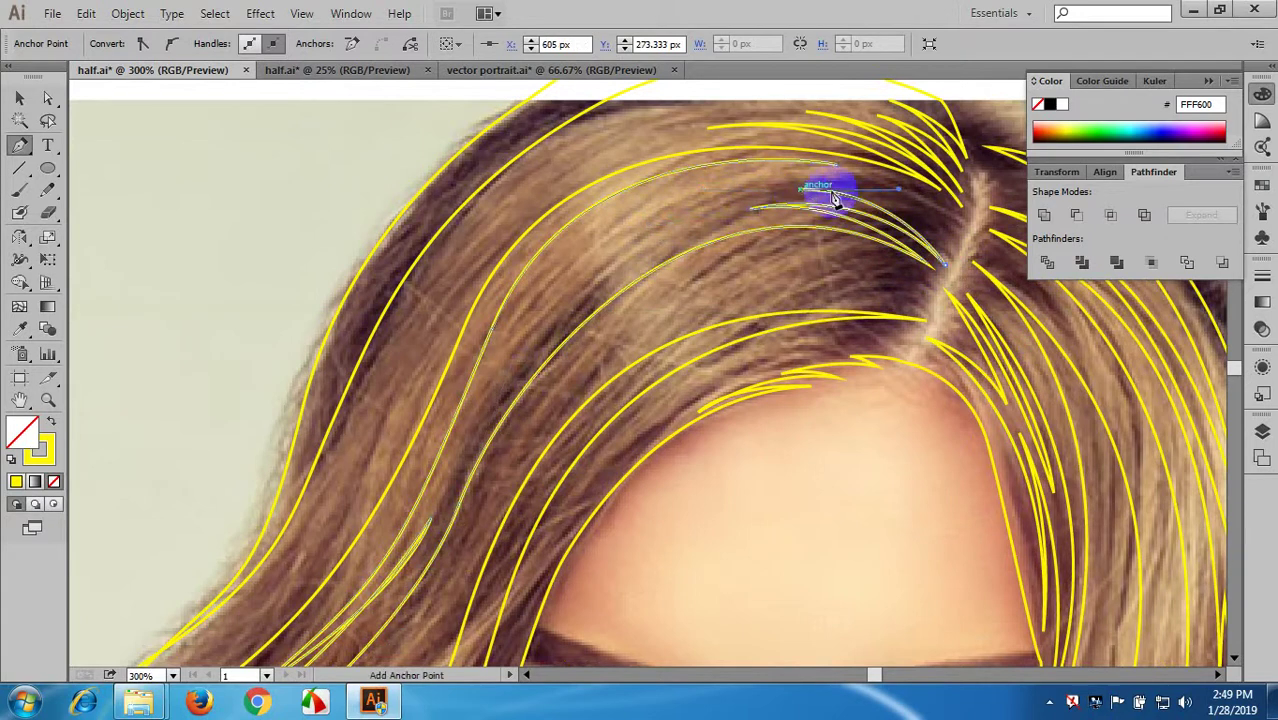
pyautogui.moveTo(835, 198); pyautogui.dragTo(970, 264)
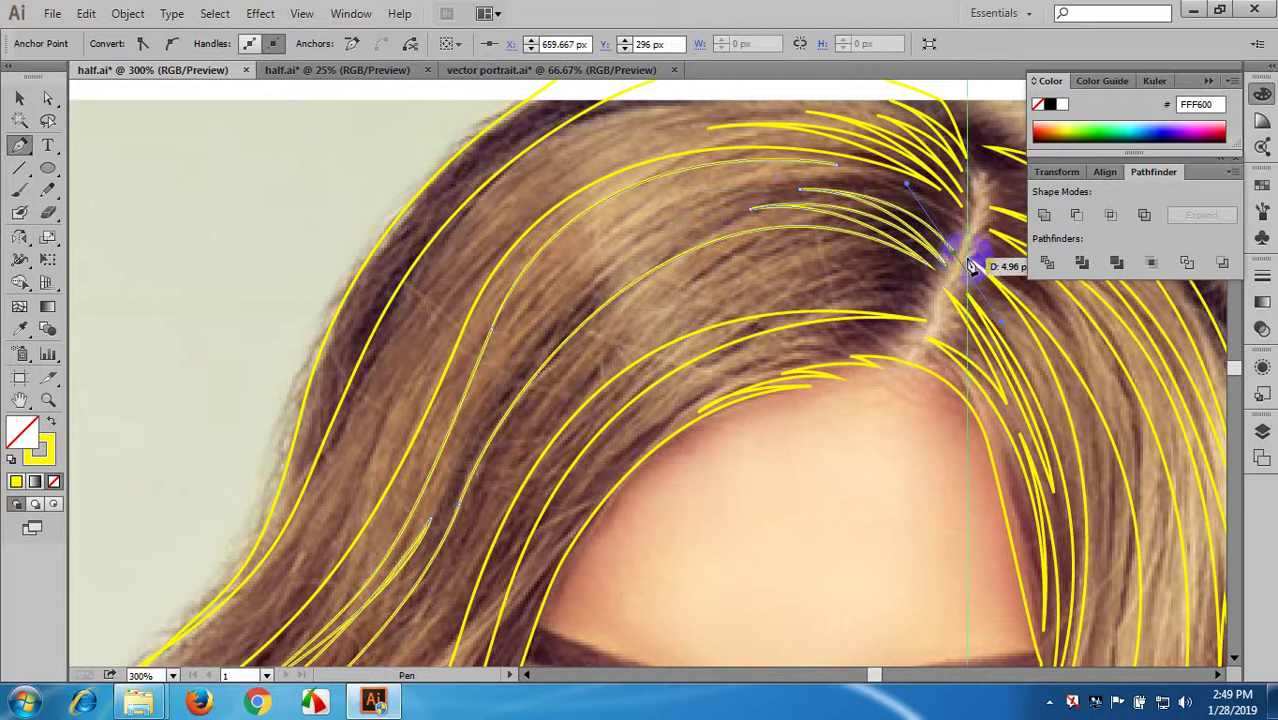
pyautogui.moveTo(835, 195); pyautogui.dragTo(756, 151)
# - Start another strand outline at the parting above the forehead locks and trace its outer edge down to a pointed lower tip
pyautogui.press('space')
pyautogui.moveTo(847, 246); pyautogui.dragTo(928, 184)
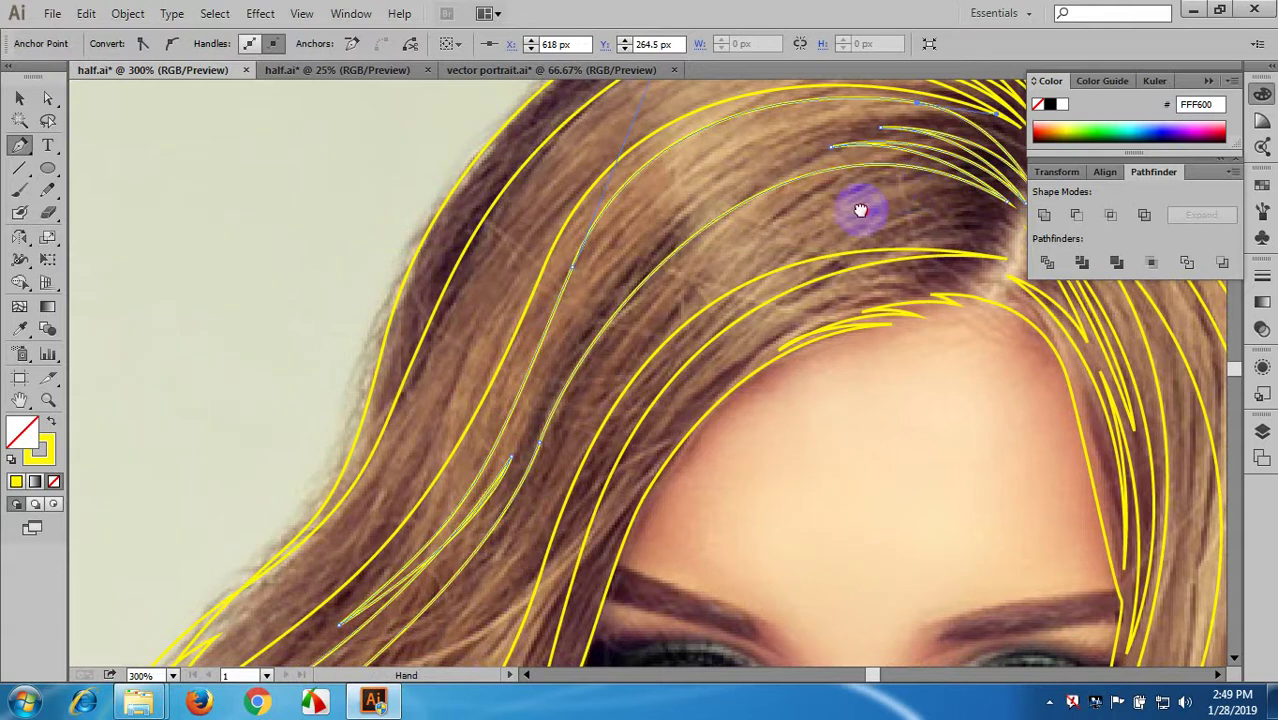
pyautogui.moveTo(861, 210); pyautogui.dragTo(727, 240)
pyautogui.moveTo(817, 250); pyautogui.dragTo(834, 224)
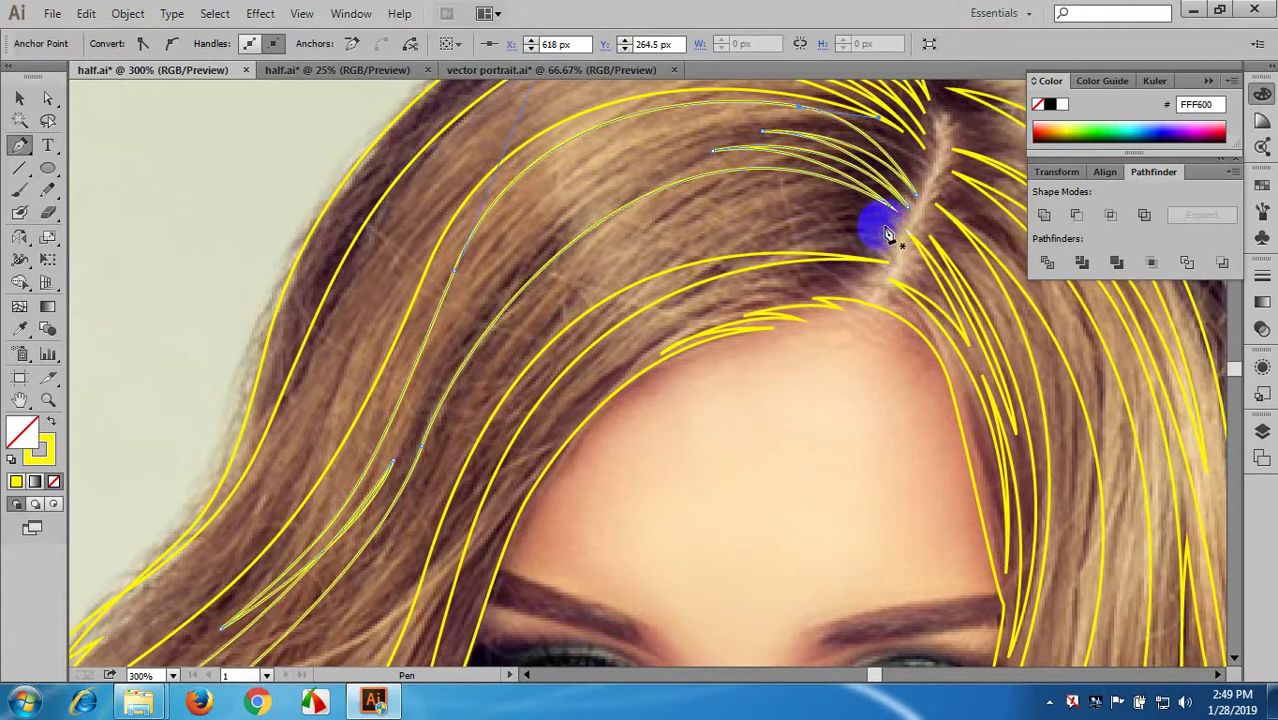
pyautogui.click(884, 224)
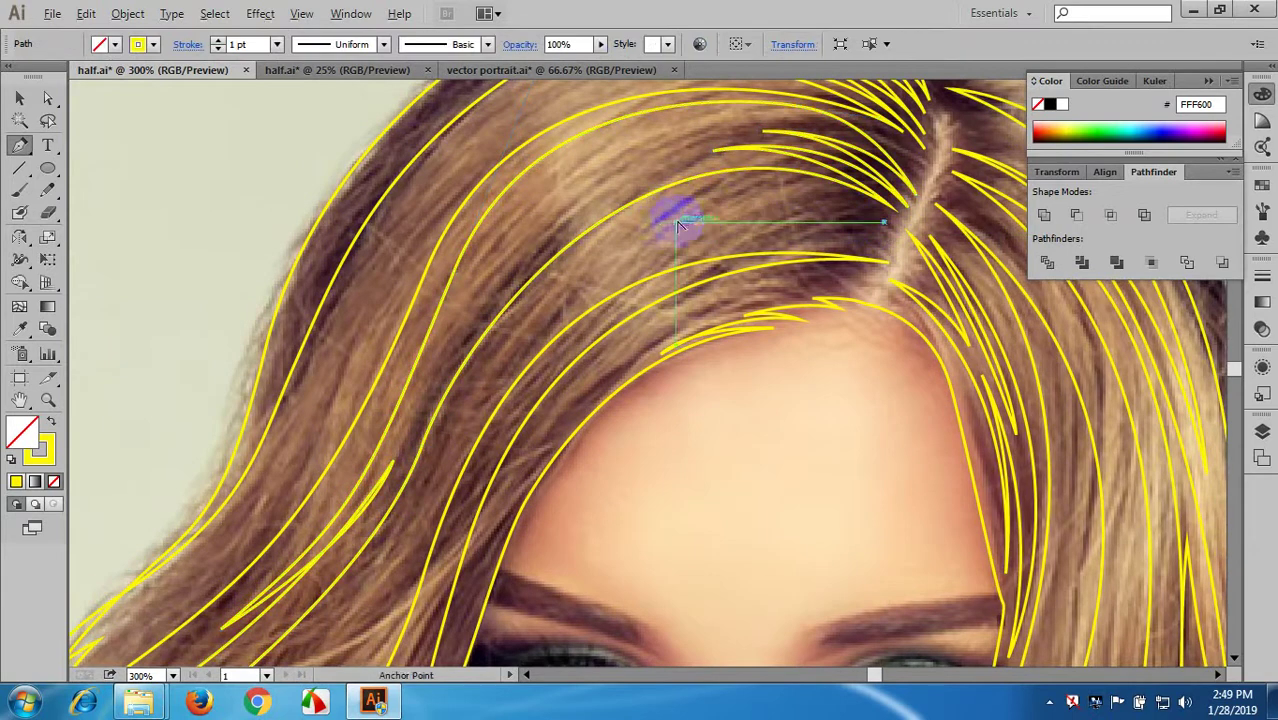
pyautogui.scroll(-1, 680, 219)
pyautogui.moveTo(695, 237); pyautogui.dragTo(597, 390)
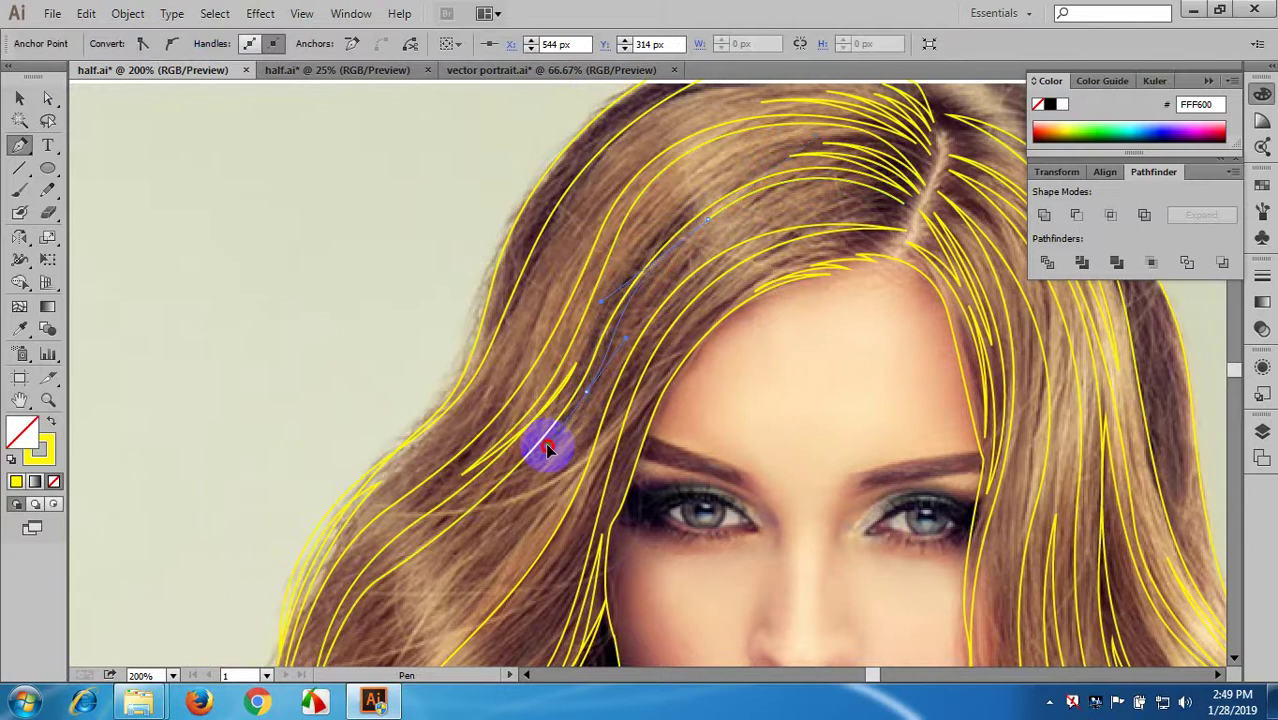
# - Start the outline's inner edge back up from the lower tip, try a curve to the parting, and undo that last curve
pyautogui.moveTo(547, 448); pyautogui.dragTo(1066, 273)
pyautogui.scroll(1, 915, 245)
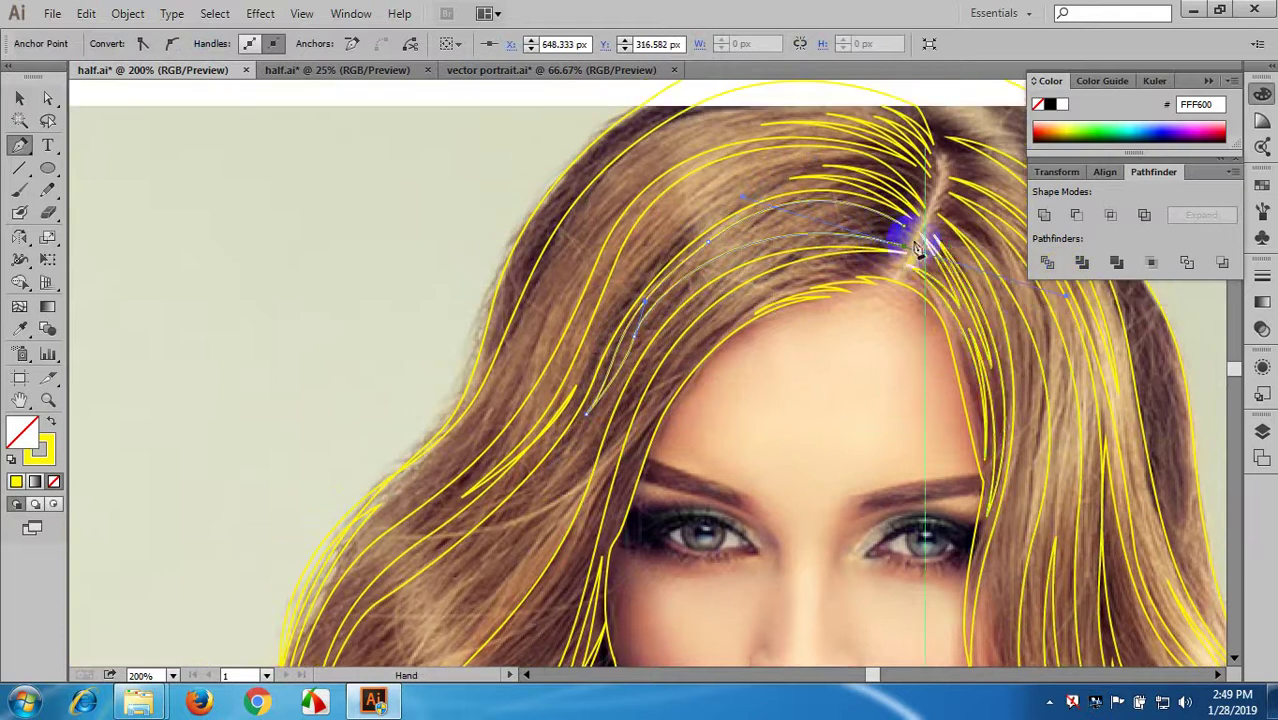
pyautogui.scroll(1, 907, 263)
pyautogui.hotkey('ctrl', 'z')
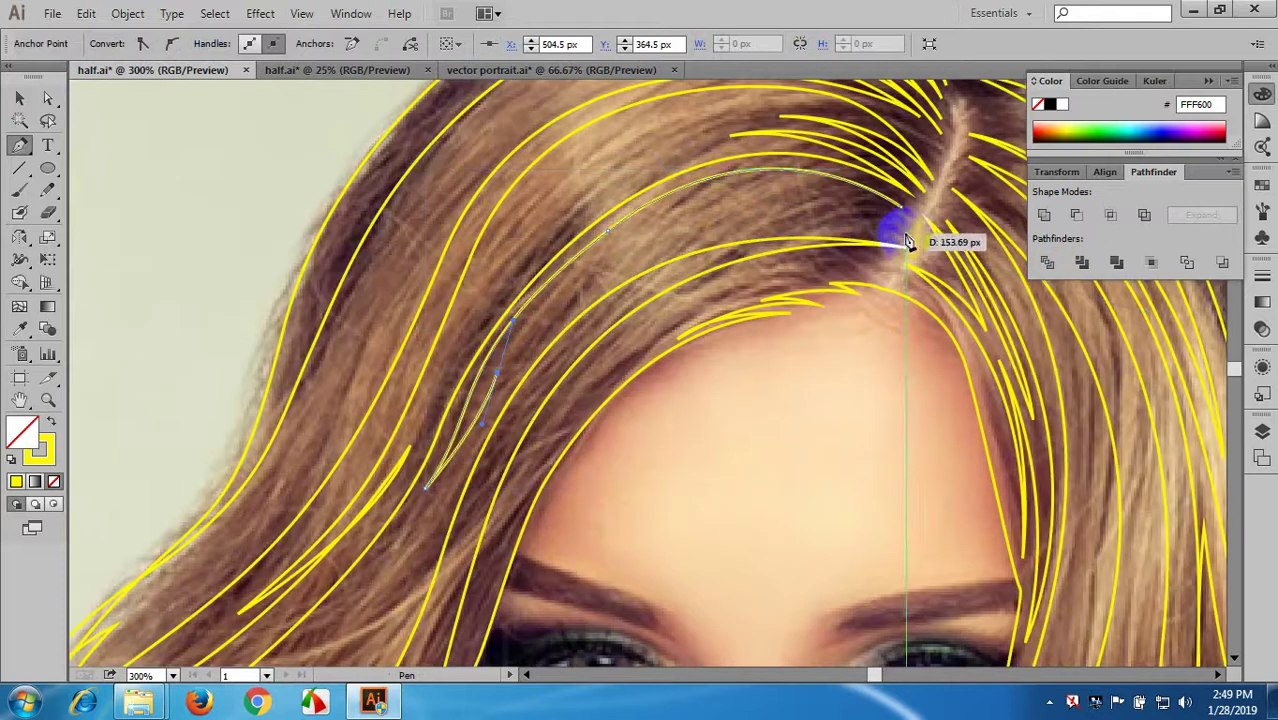
# - Complete and close the Pen outline of the long strand sweeping from the hair parting down above the forehead
pyautogui.moveTo(908, 242); pyautogui.dragTo(906, 240)
pyautogui.moveTo(1130, 349)
pyautogui.mouseDown()
pyautogui.moveTo(1154, 357)
pyautogui.moveTo(1165, 332)
pyautogui.mouseUp()
pyautogui.moveTo(973, 278); pyautogui.dragTo(527, 242)
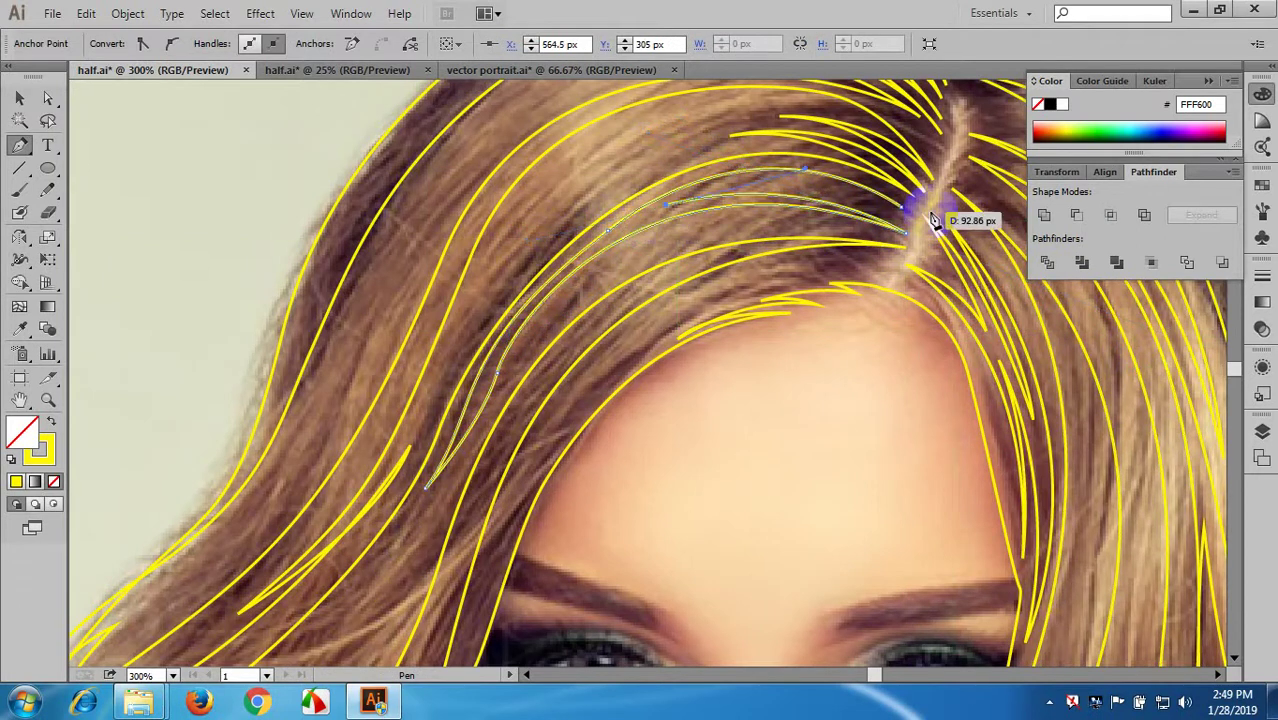
pyautogui.moveTo(905, 215); pyautogui.dragTo(906, 213)
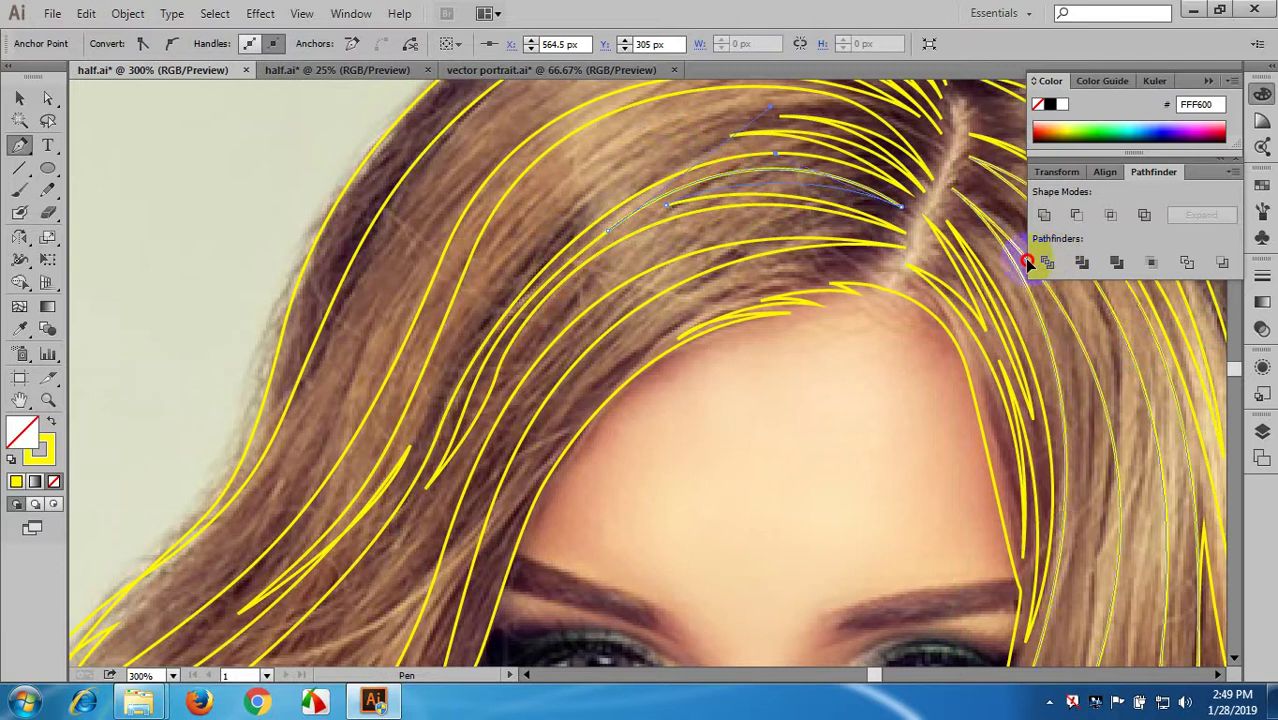
# - Start a new Pen outline under the wavy locks left of the chin, tracing the strand's right edge down to its tip beside the arm
pyautogui.scroll(-3, 813, 271)
pyautogui.scroll(-2, 699, 471)
pyautogui.scroll(2, 696, 462)
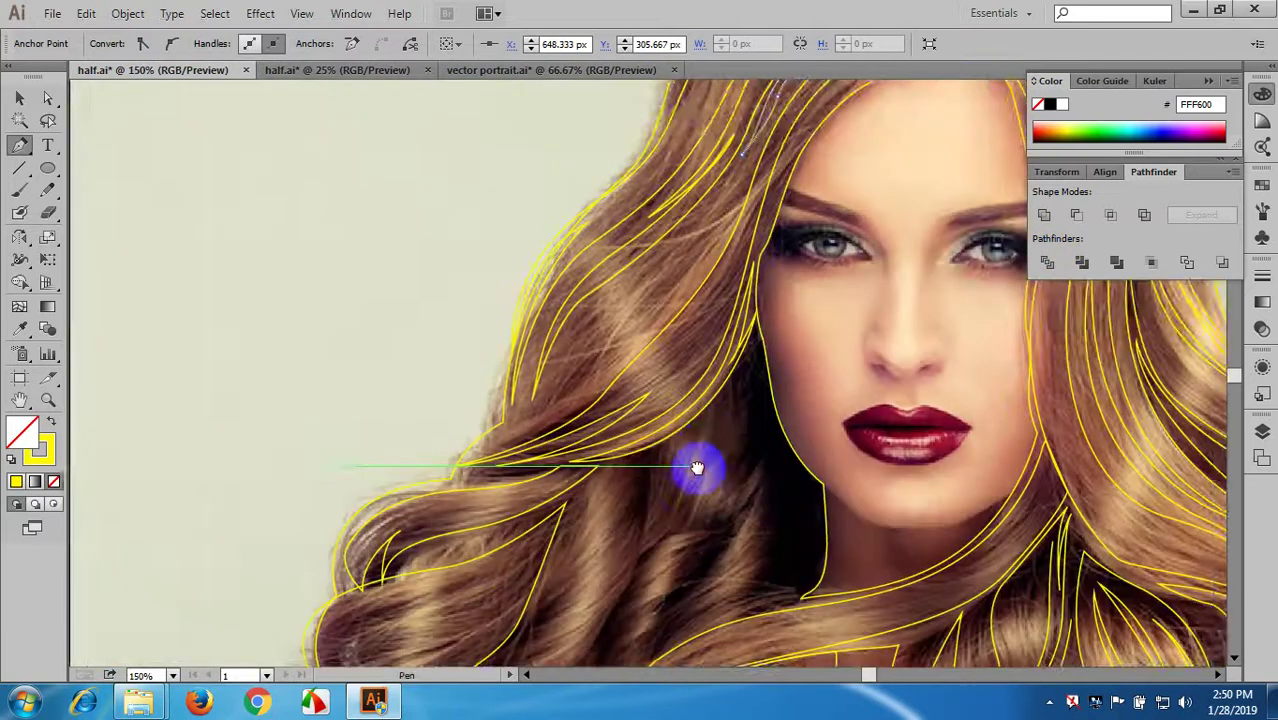
pyautogui.moveTo(696, 462); pyautogui.dragTo(748, 210)
pyautogui.scroll(1, 699, 248)
pyautogui.press('alt')
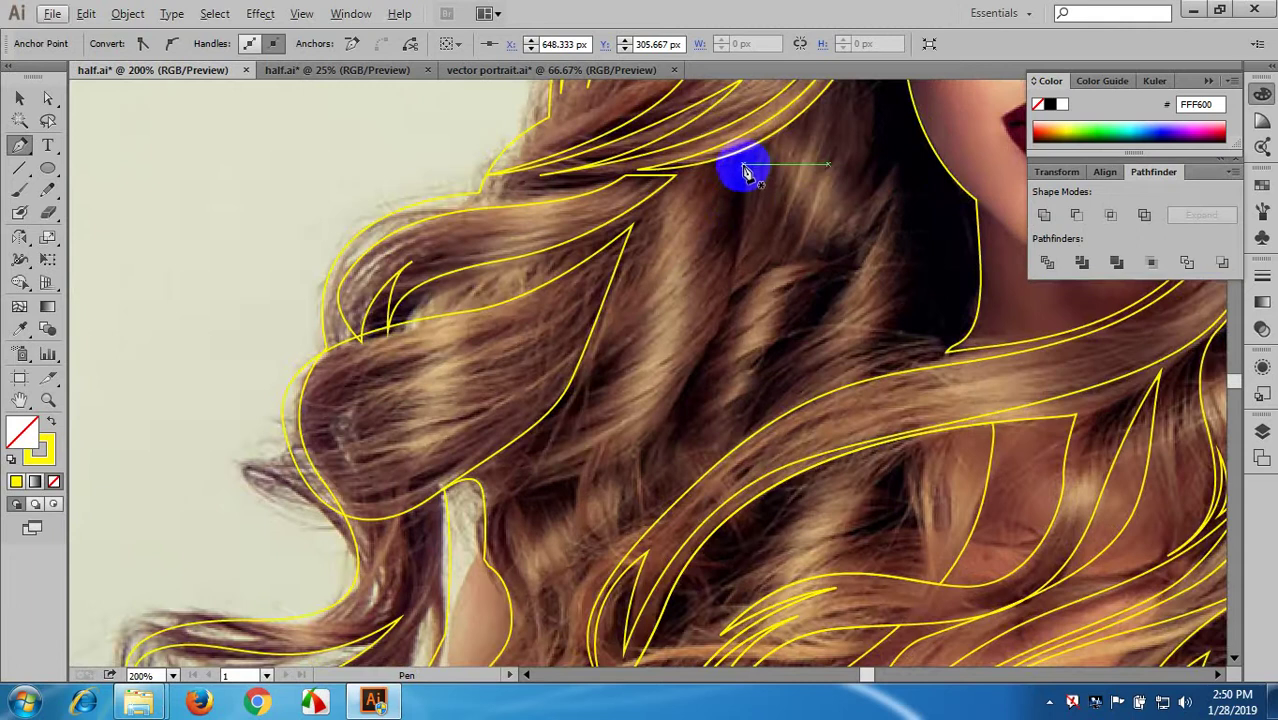
pyautogui.moveTo(750, 160); pyautogui.dragTo(657, 403)
pyautogui.scroll(-2, 548, 491)
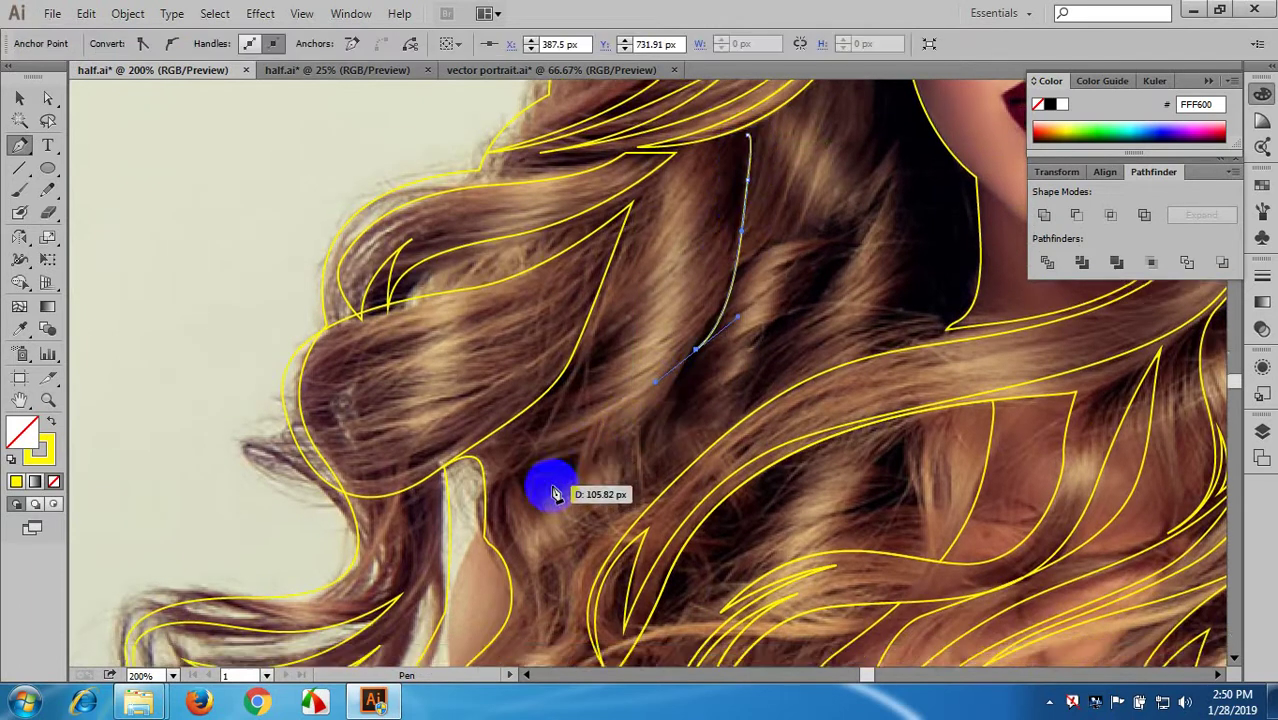
pyautogui.moveTo(570, 426); pyautogui.dragTo(548, 388)
pyautogui.click(518, 545)
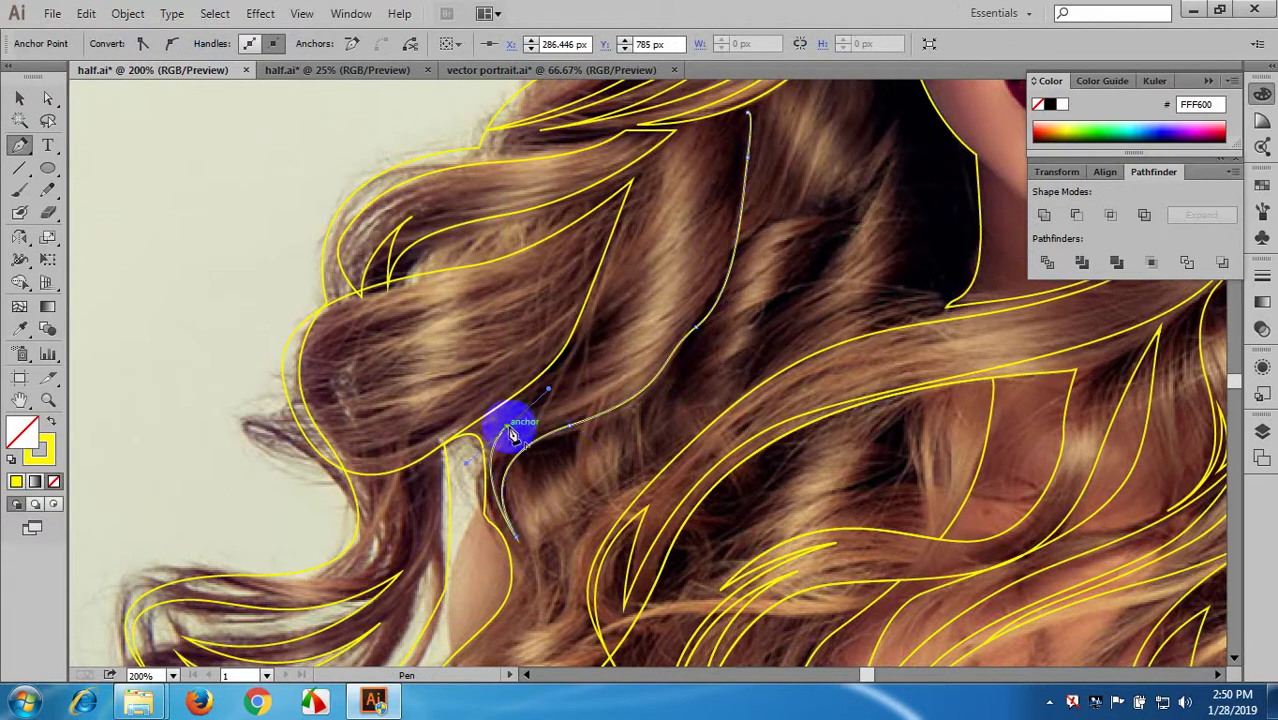
# - Trace the same strand's left edge back up to its top, with an inner line returning down to a sharp point
pyautogui.click(508, 427)
pyautogui.scroll(1, 580, 385)
pyautogui.moveTo(599, 340); pyautogui.dragTo(604, 317)
pyautogui.scroll(4, 590, 345)
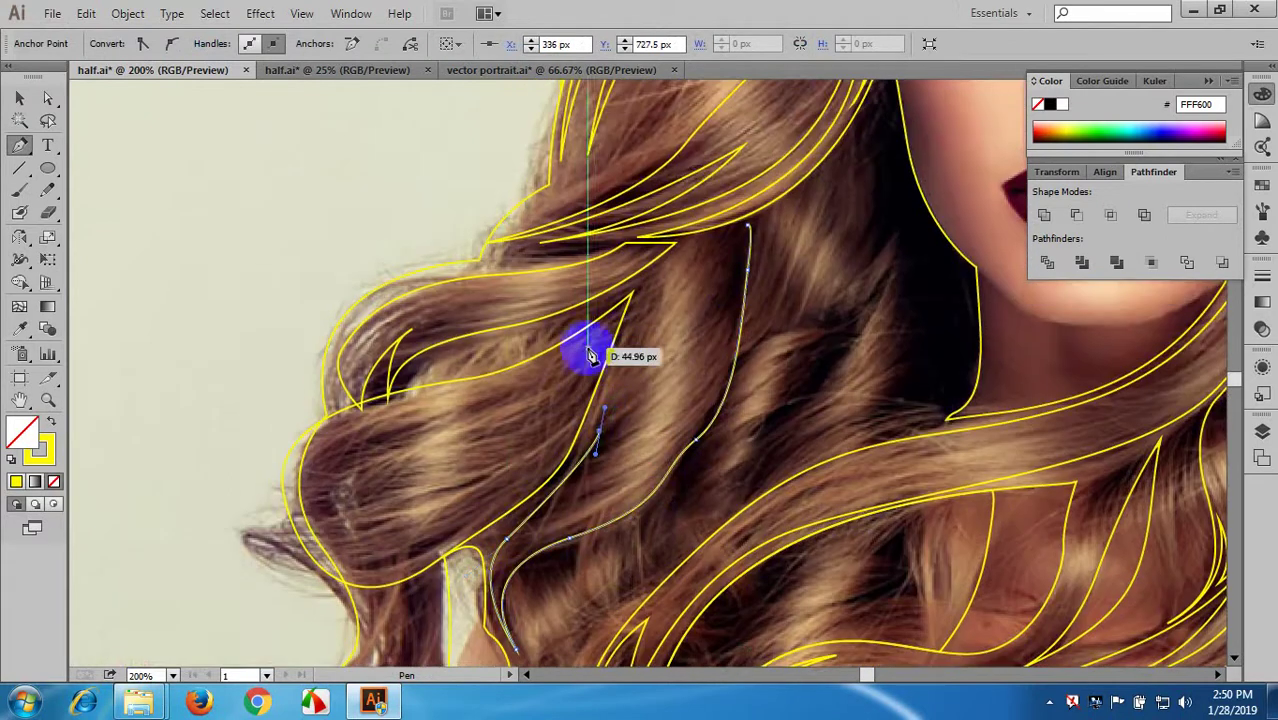
pyautogui.moveTo(688, 242)
pyautogui.mouseDown()
pyautogui.moveTo(729, 229)
pyautogui.moveTo(622, 363)
pyautogui.moveTo(607, 468)
pyautogui.mouseUp()
pyautogui.moveTo(548, 520); pyautogui.dragTo(528, 538)
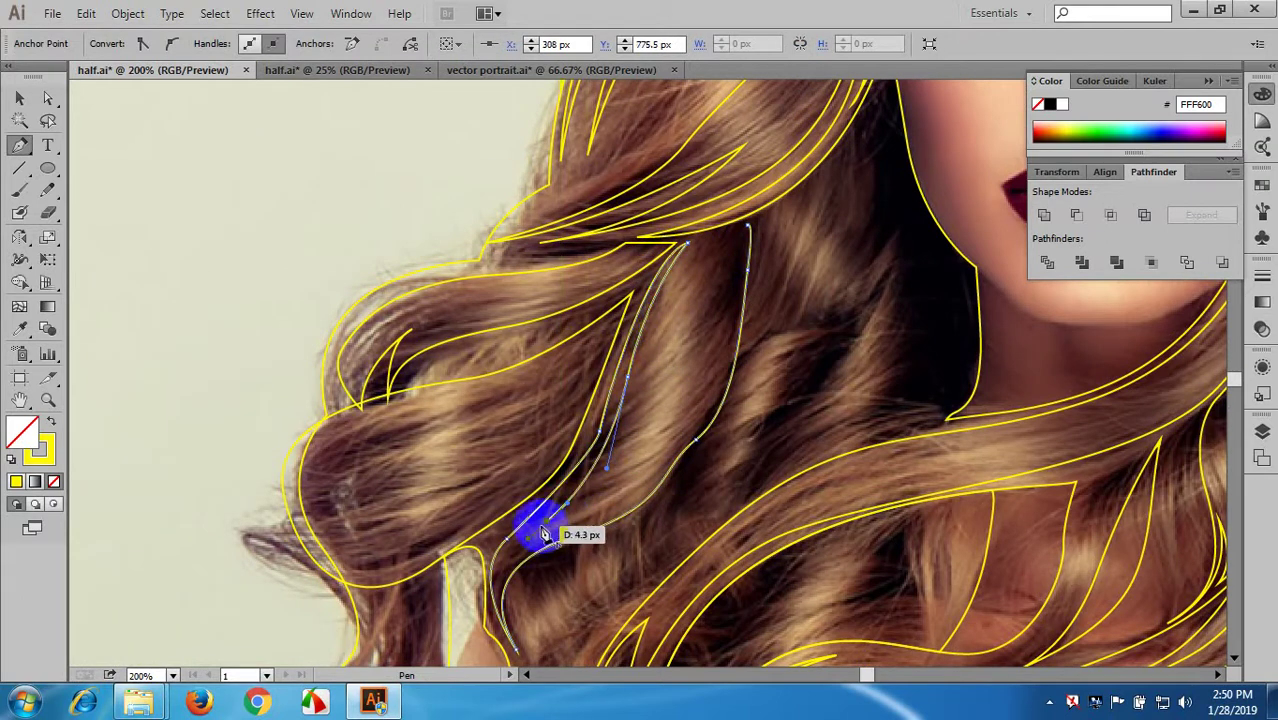
pyautogui.click(546, 521)
# - Curve the inner line from the sharp point back up to the strand's top, replacing a misplaced anchor and ending in a corner
pyautogui.moveTo(620, 484); pyautogui.dragTo(650, 454)
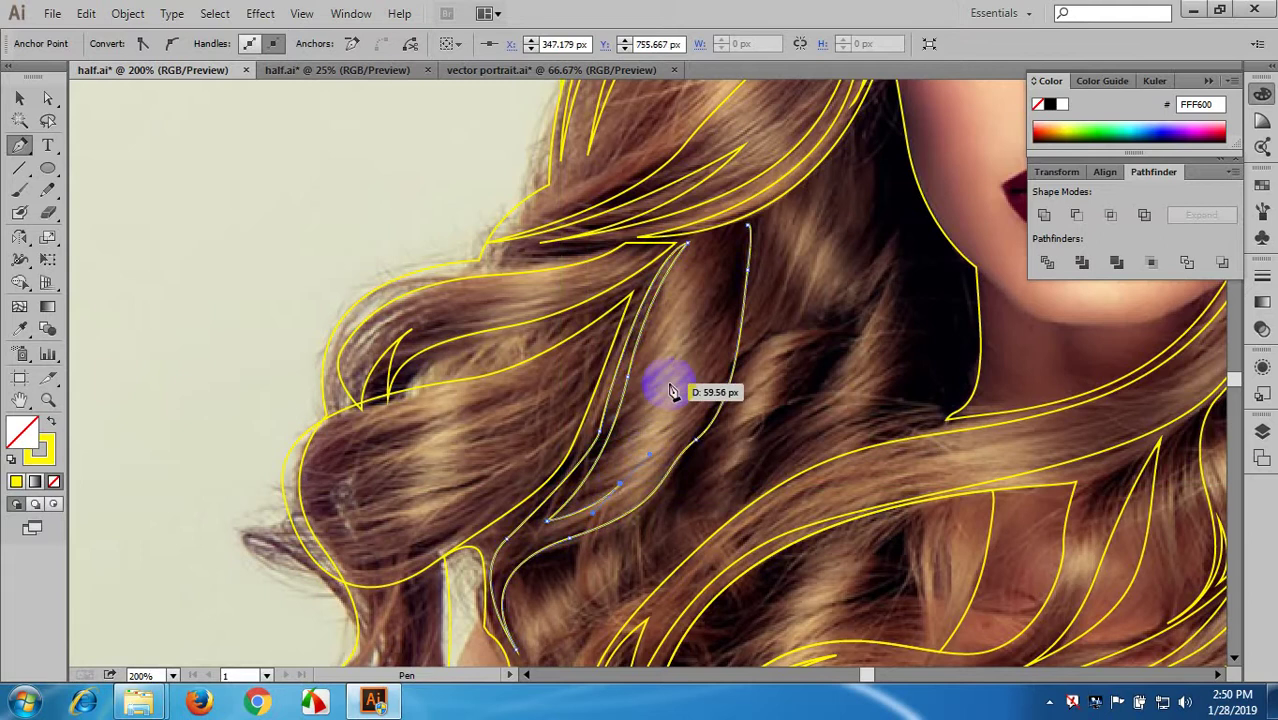
pyautogui.moveTo(660, 385); pyautogui.dragTo(715, 331)
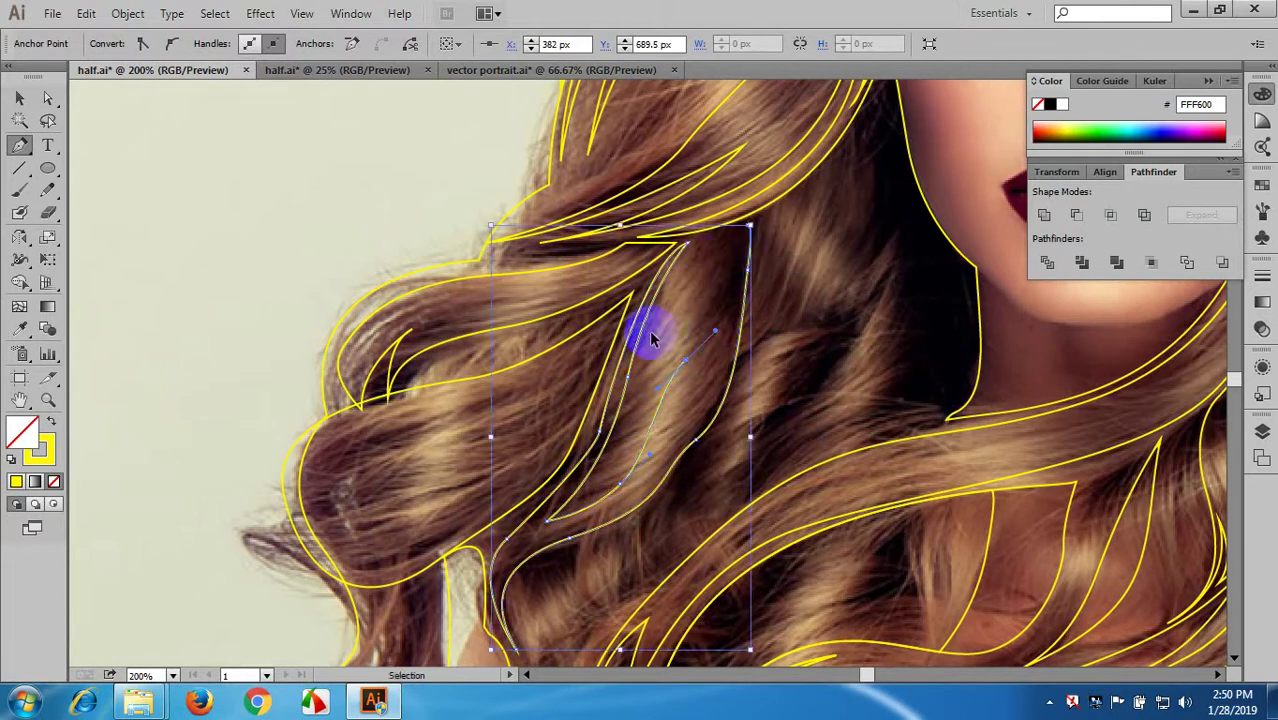
pyautogui.hotkey('ctrl', 'z')
pyautogui.moveTo(632, 429); pyautogui.dragTo(649, 383)
pyautogui.moveTo(707, 270); pyautogui.dragTo(740, 236)
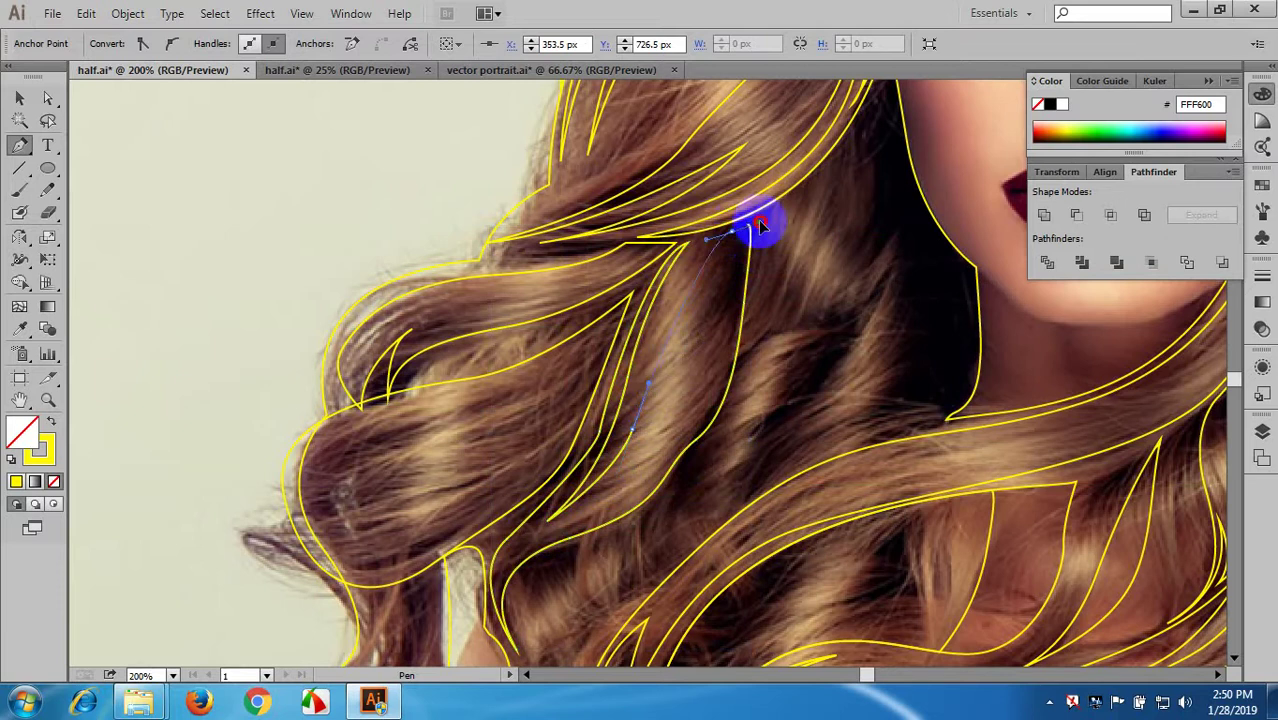
pyautogui.moveTo(805, 208); pyautogui.dragTo(811, 203)
pyautogui.click(732, 231)
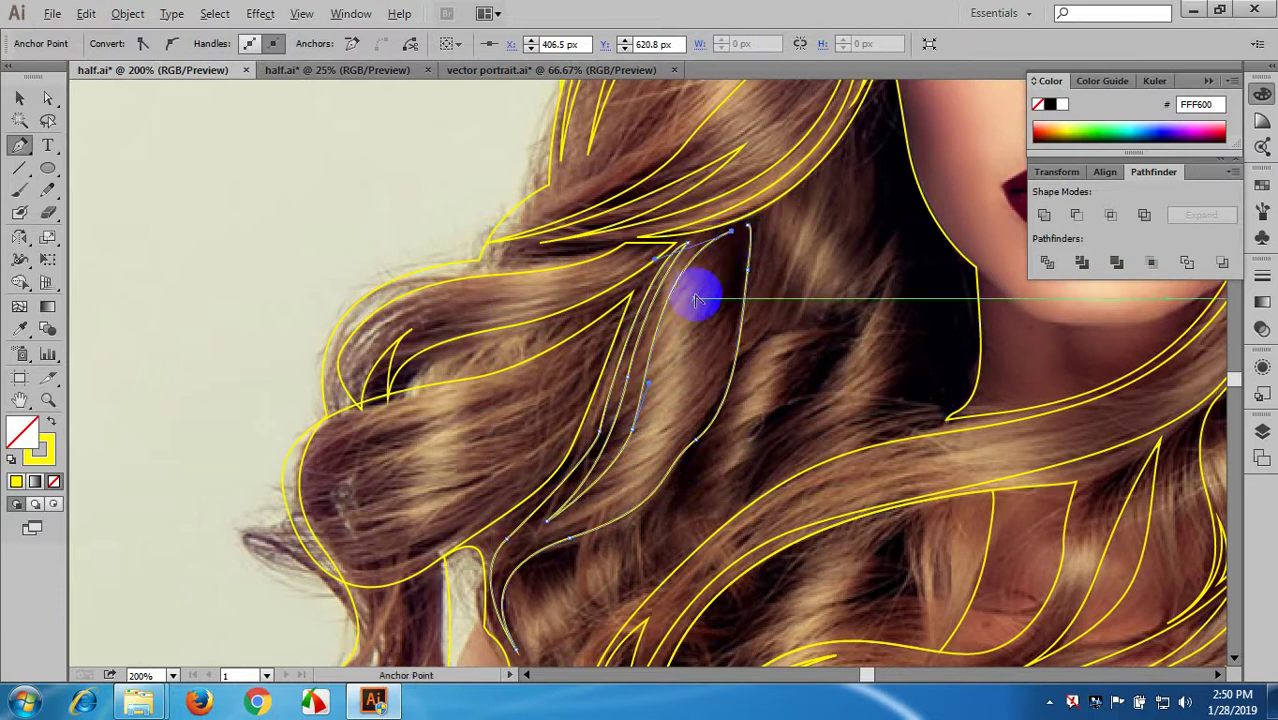
# - Add a short tapered spike running down from the strand's top, ending in a corner point
pyautogui.scroll(1, 696, 299)
pyautogui.moveTo(680, 338); pyautogui.dragTo(656, 340)
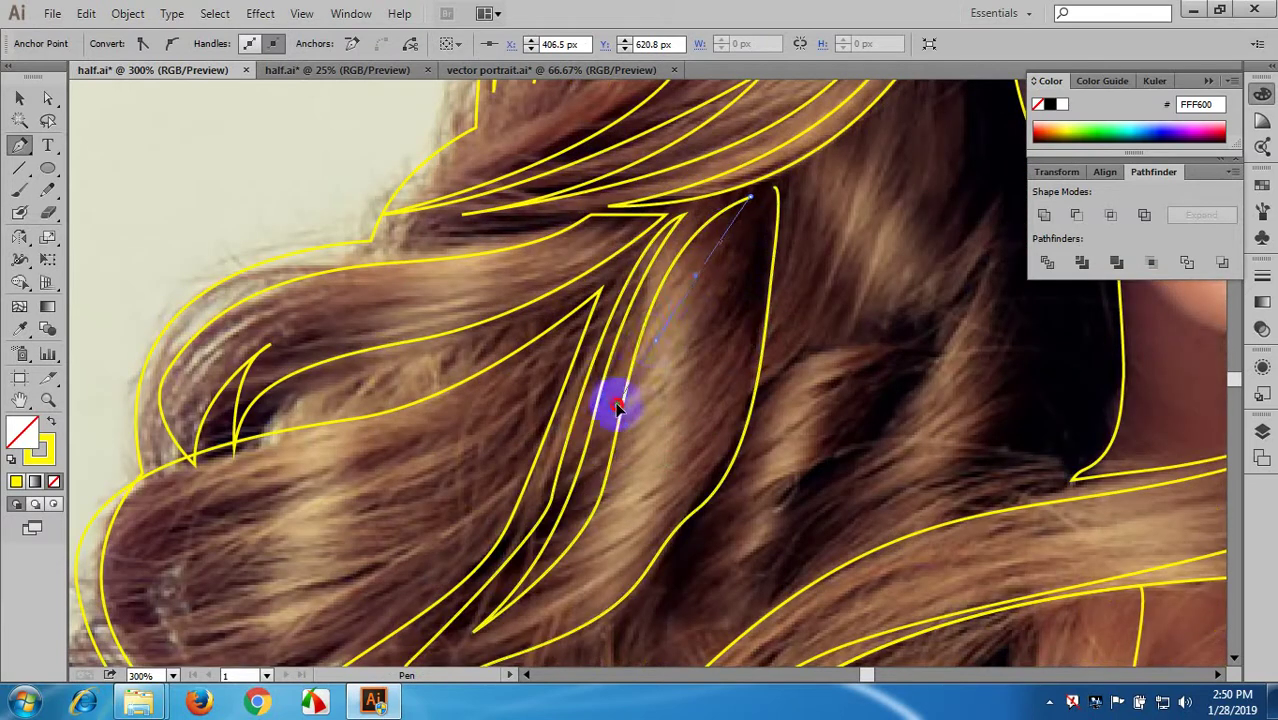
pyautogui.moveTo(613, 470); pyautogui.dragTo(661, 377)
pyautogui.click(656, 340)
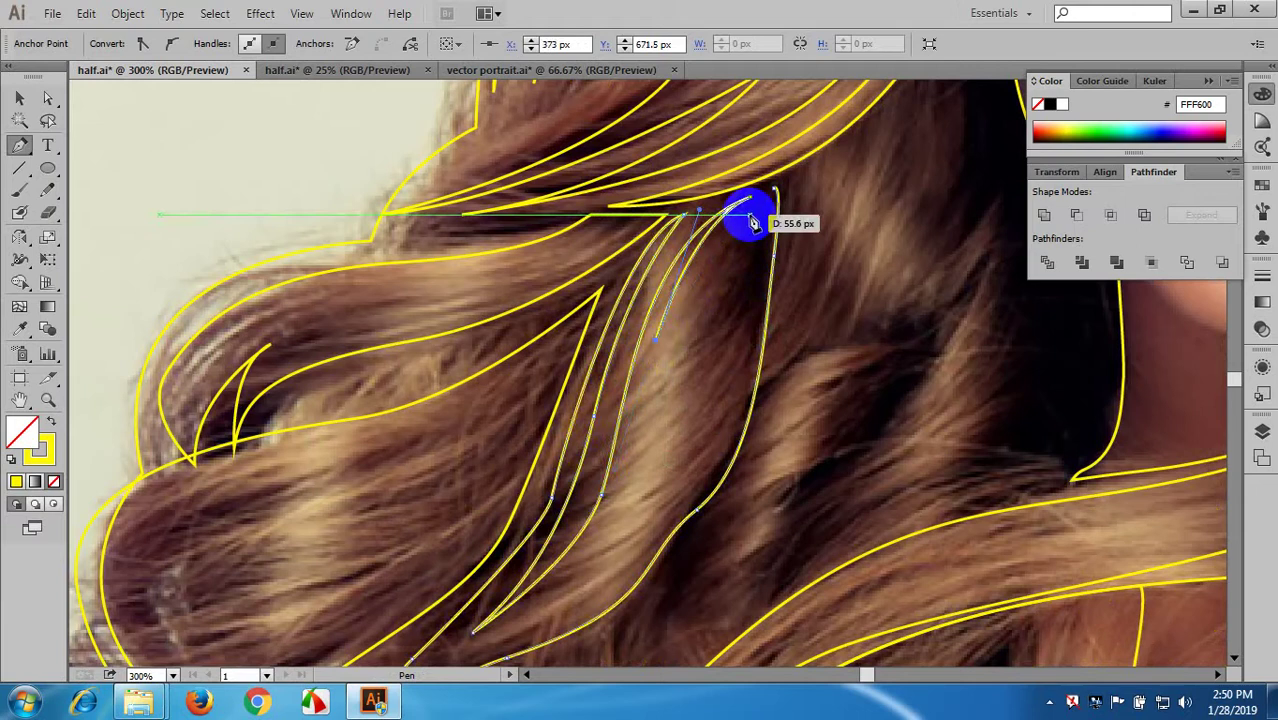
# - Trace the last inner highlight of the strand down to a point and back up, close the path and deselect it
pyautogui.moveTo(733, 220); pyautogui.dragTo(628, 500)
pyautogui.moveTo(584, 547); pyautogui.dragTo(544, 602)
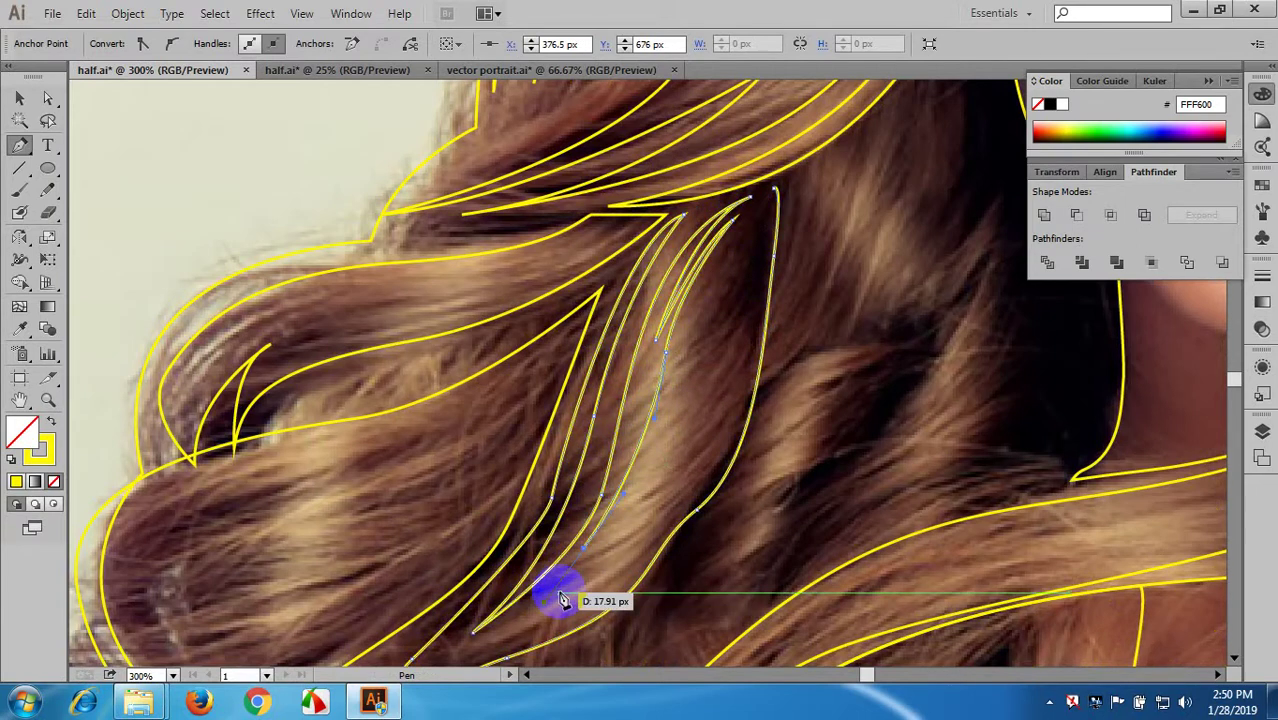
pyautogui.moveTo(586, 556); pyautogui.dragTo(785, 182)
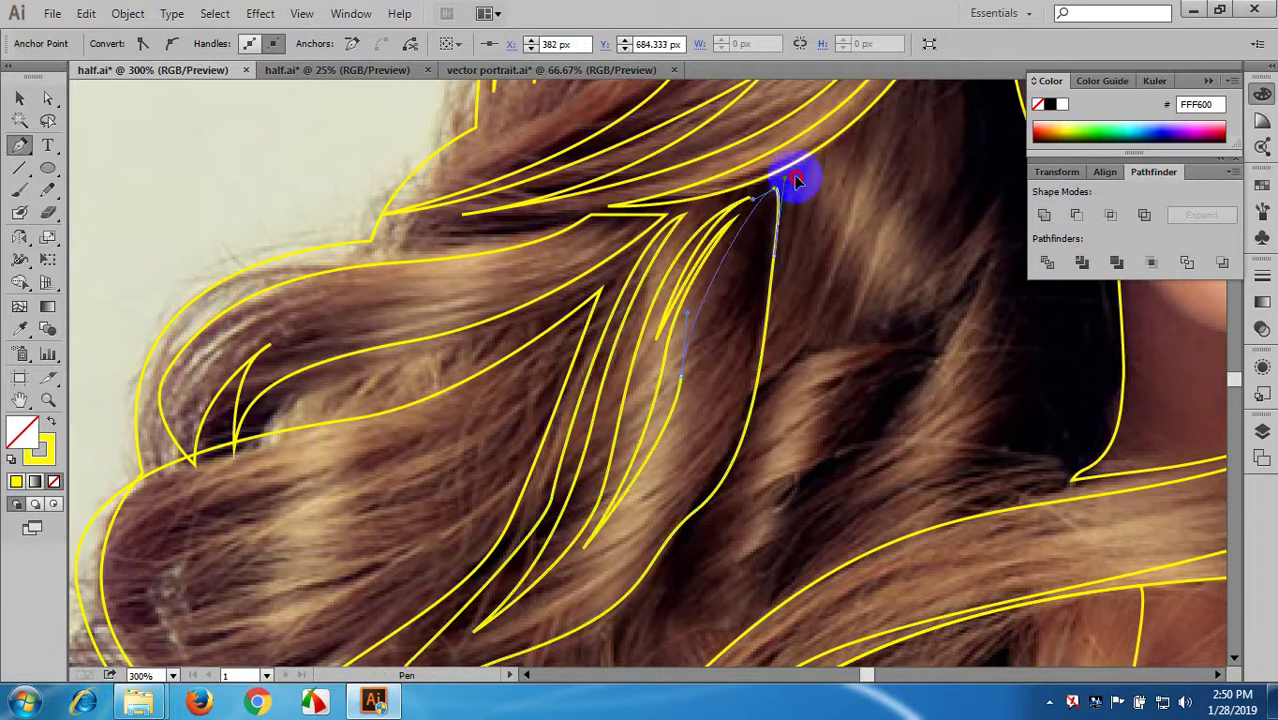
pyautogui.scroll(-2, 799, 194)
pyautogui.click(19, 97)
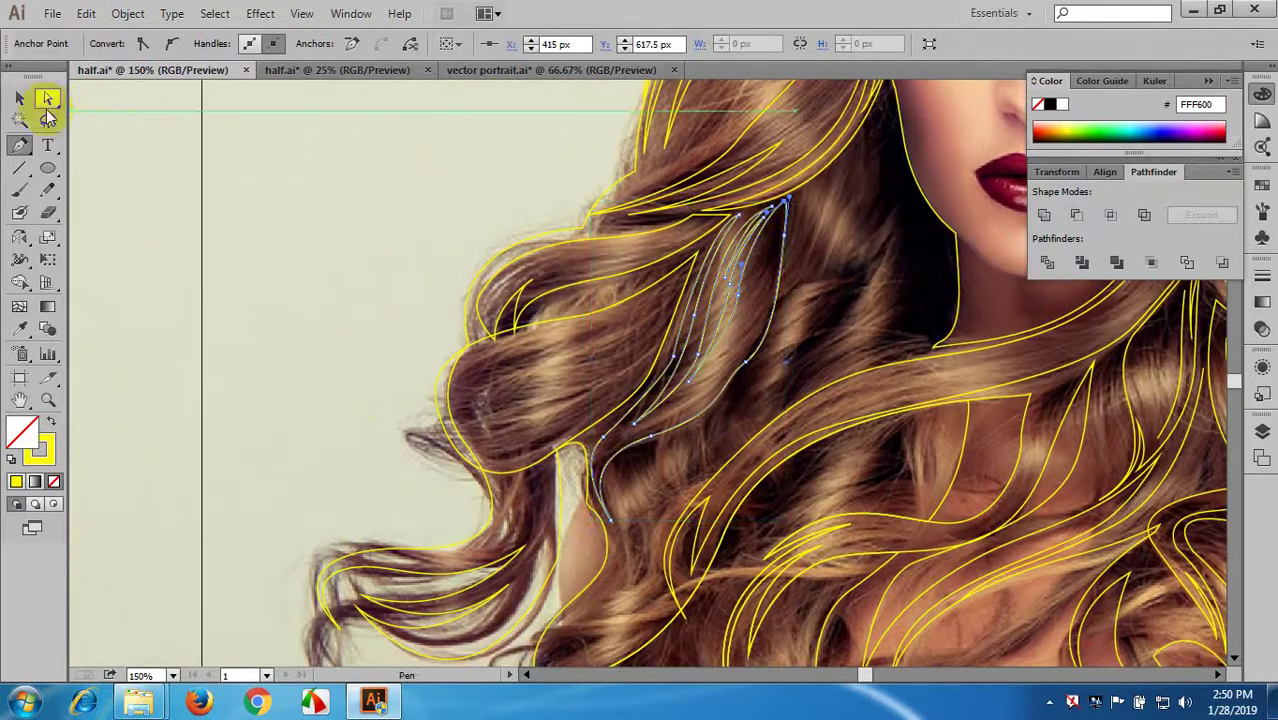
pyautogui.click(247, 117)
# - Examine the traced hair across the portrait, especially the crown and right side, for areas still missing strand outlines
pyautogui.scroll(-3, 600, 309)
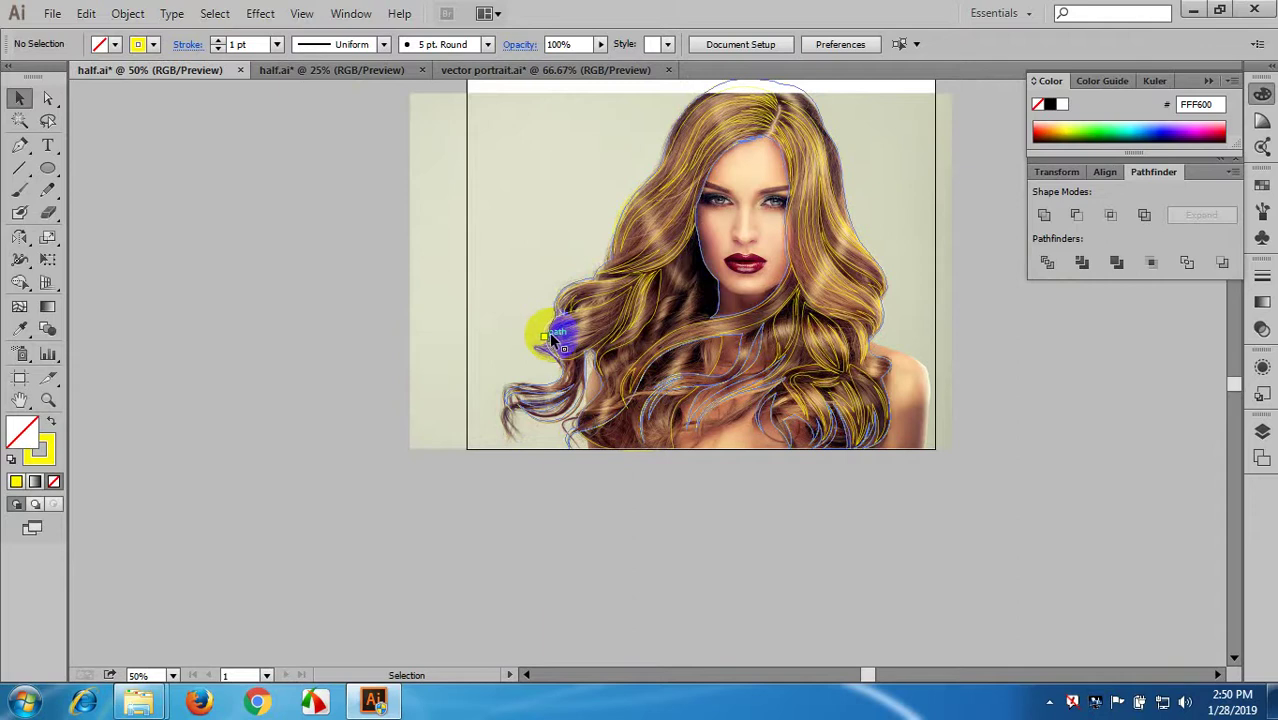
pyautogui.scroll(2, 872, 282)
pyautogui.moveTo(887, 311); pyautogui.dragTo(945, 497)
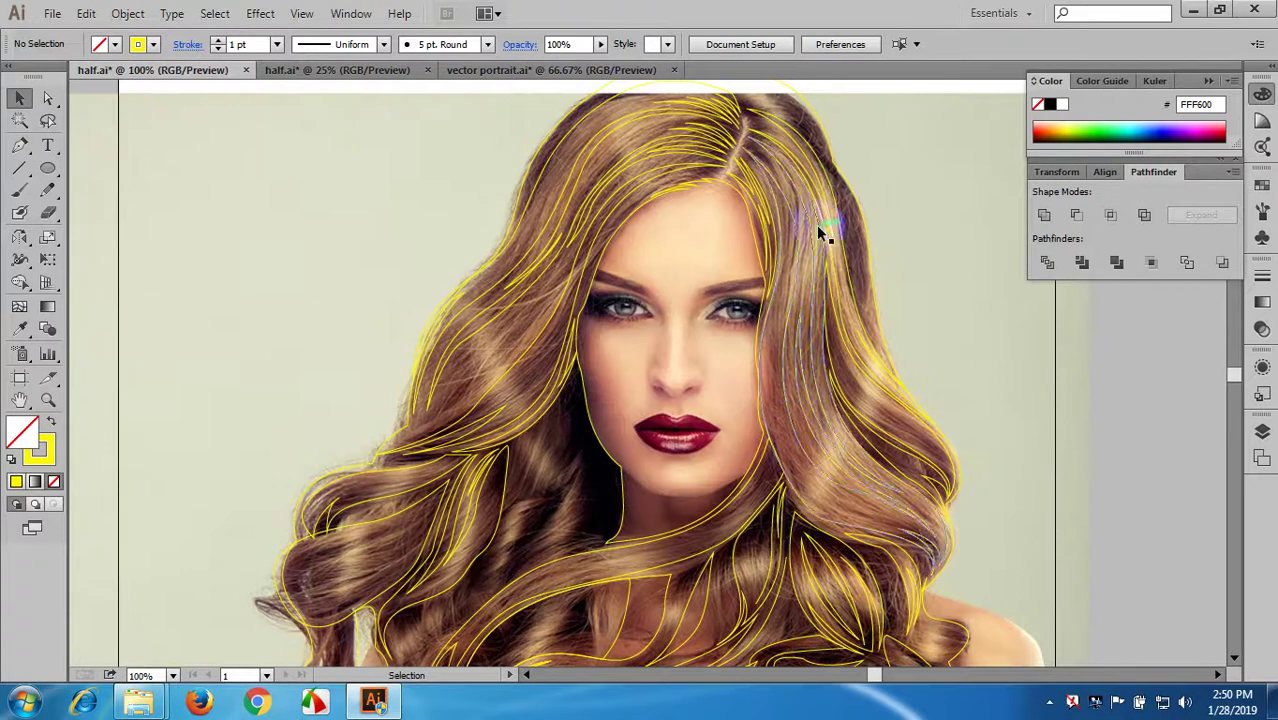
pyautogui.moveTo(816, 230); pyautogui.dragTo(818, 296)
pyautogui.scroll(1, 689, 184)
pyautogui.moveTo(716, 211); pyautogui.dragTo(718, 281)
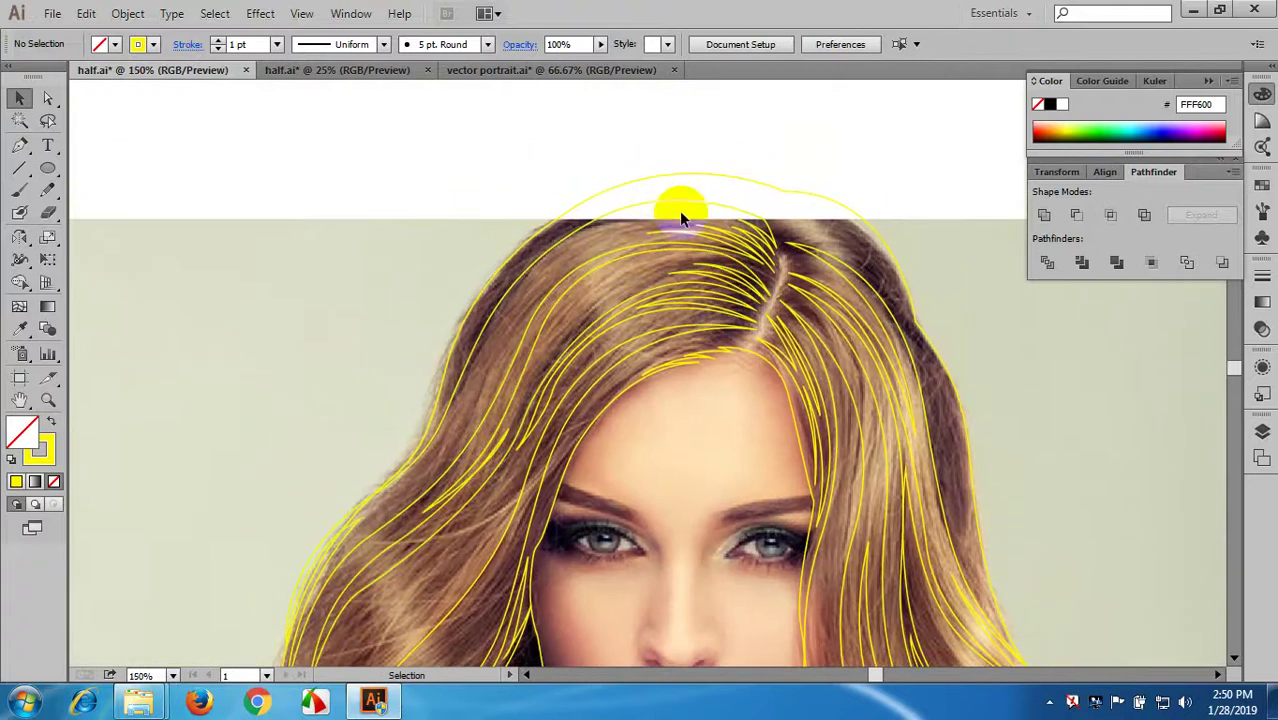
pyautogui.moveTo(902, 326); pyautogui.dragTo(848, 260)
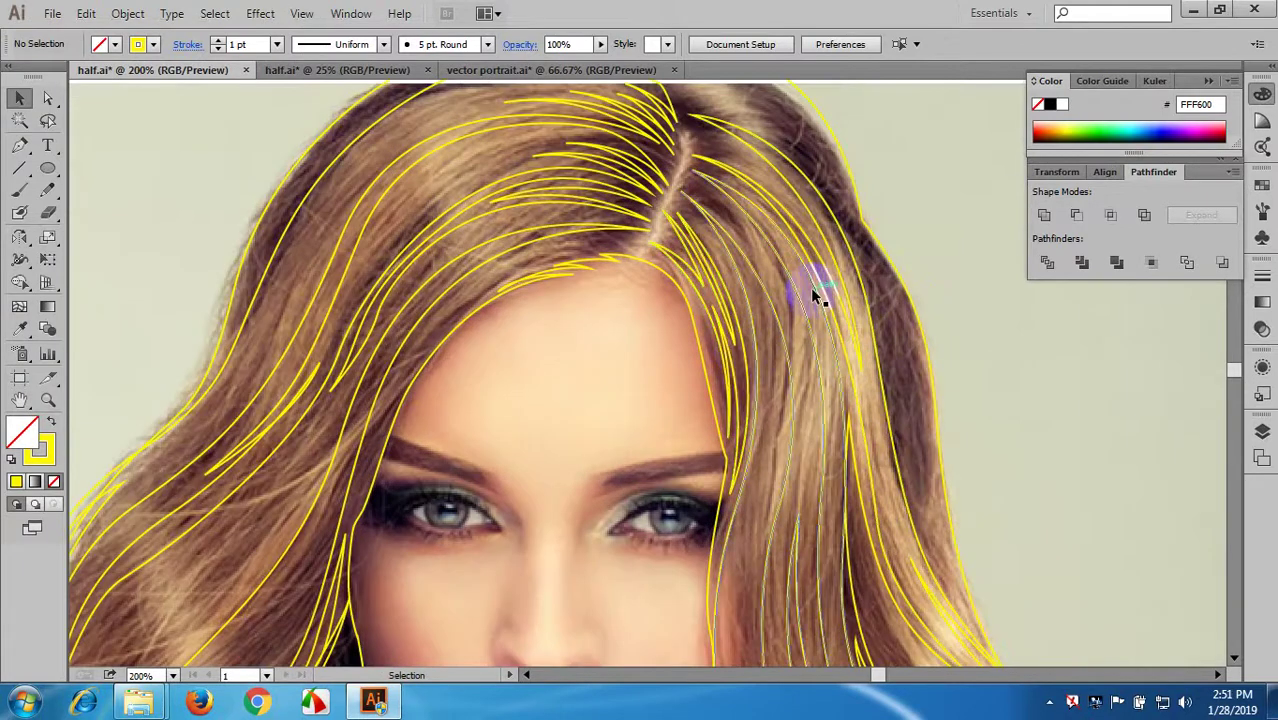
pyautogui.click(838, 225)
pyautogui.scroll(3, 830, 222)
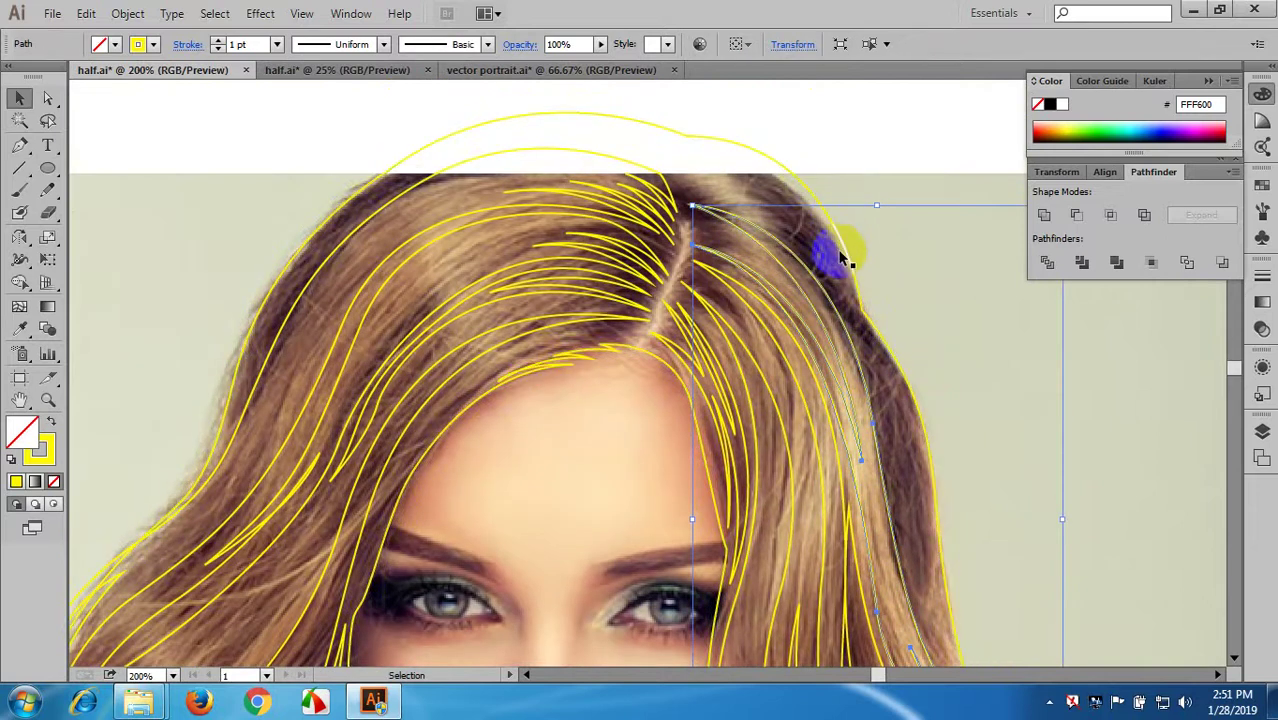
pyautogui.click(908, 268)
pyautogui.scroll(-4, 870, 260)
pyautogui.scroll(2, 698, 222)
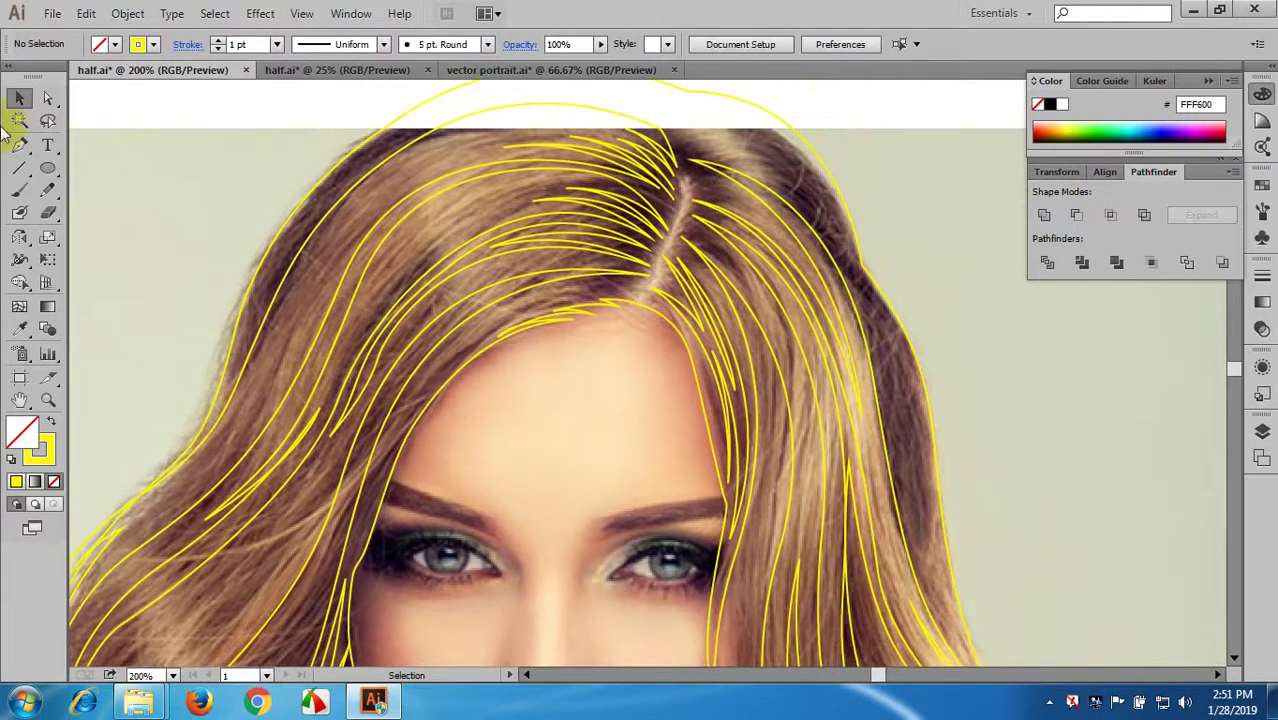
# - Start a Pen outline right of the parting at the crown, tracing down the hair's dark outer edge to a sharp tip
pyautogui.click(20, 146)
pyautogui.moveTo(686, 136); pyautogui.dragTo(889, 387)
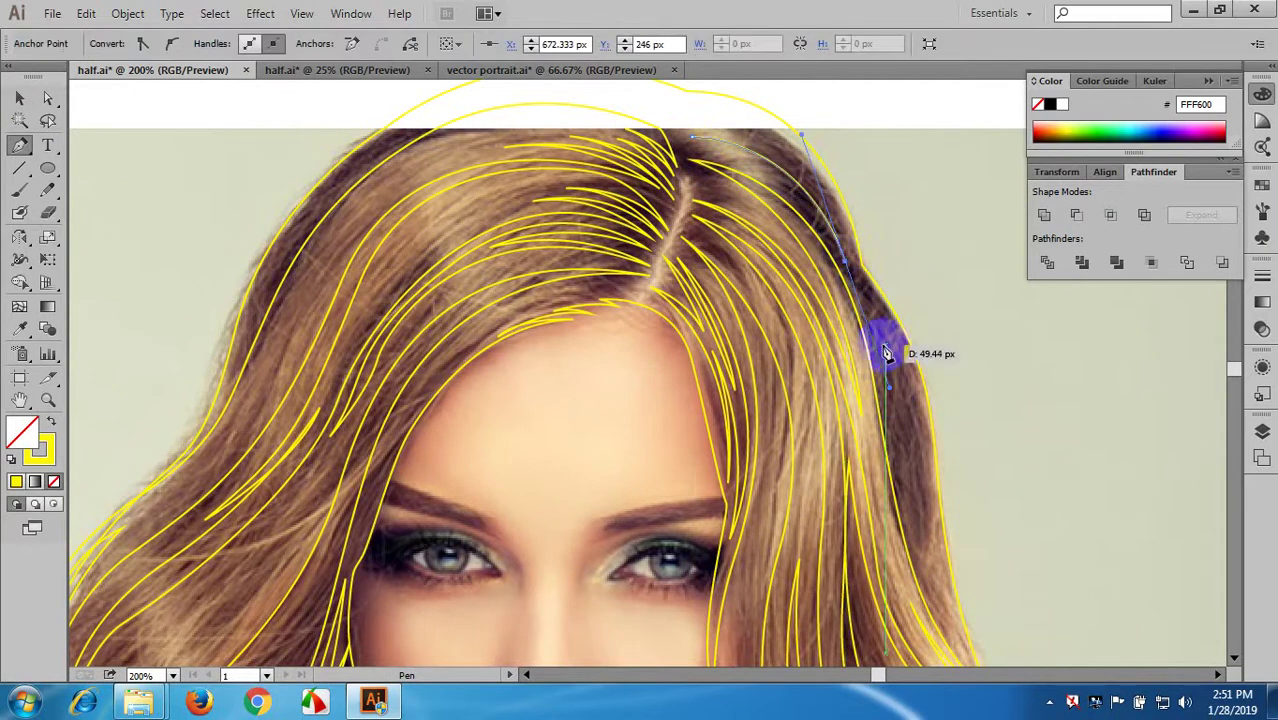
pyautogui.click(846, 263)
pyautogui.scroll(-3, 890, 320)
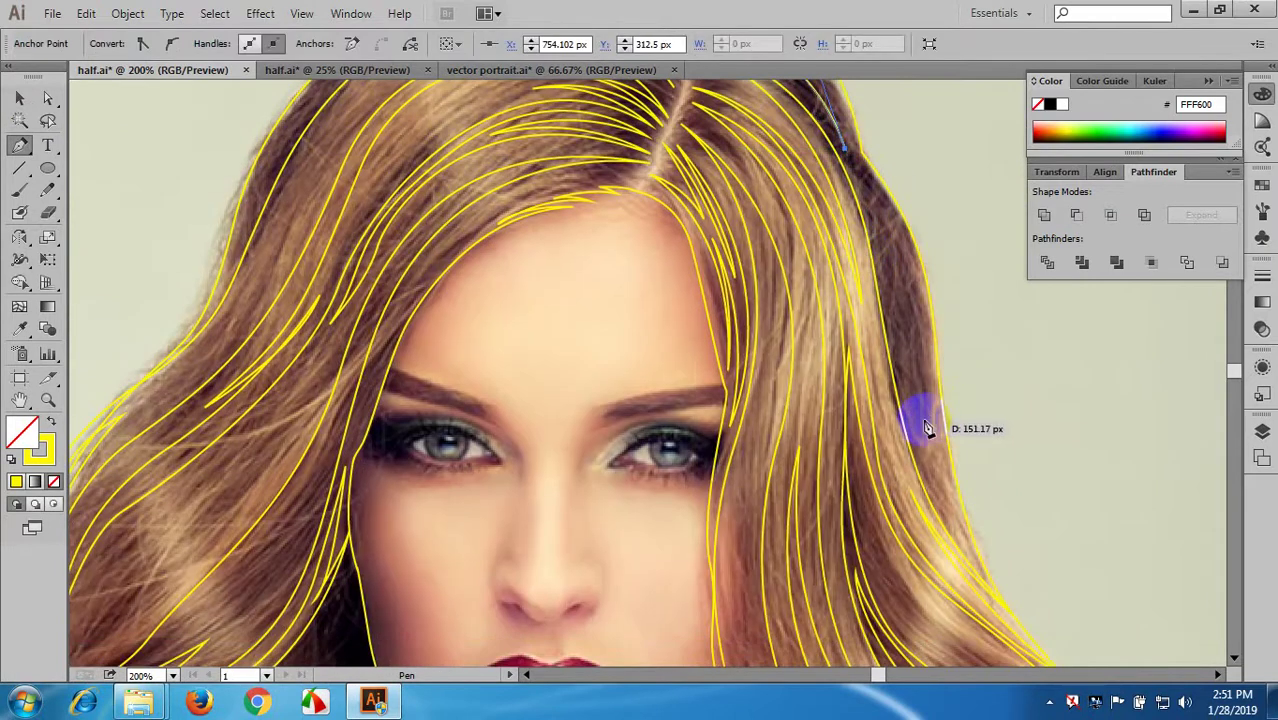
pyautogui.moveTo(927, 428); pyautogui.dragTo(908, 378)
pyautogui.click(920, 540)
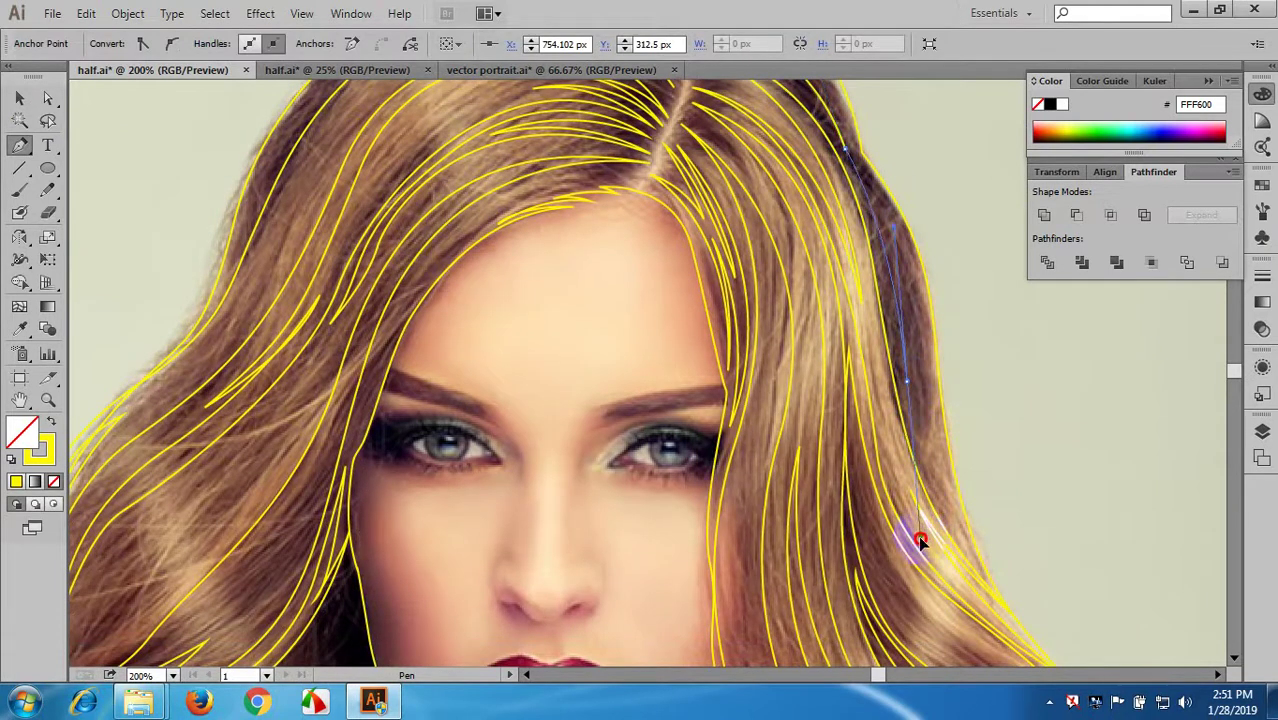
pyautogui.moveTo(920, 540); pyautogui.dragTo(924, 420)
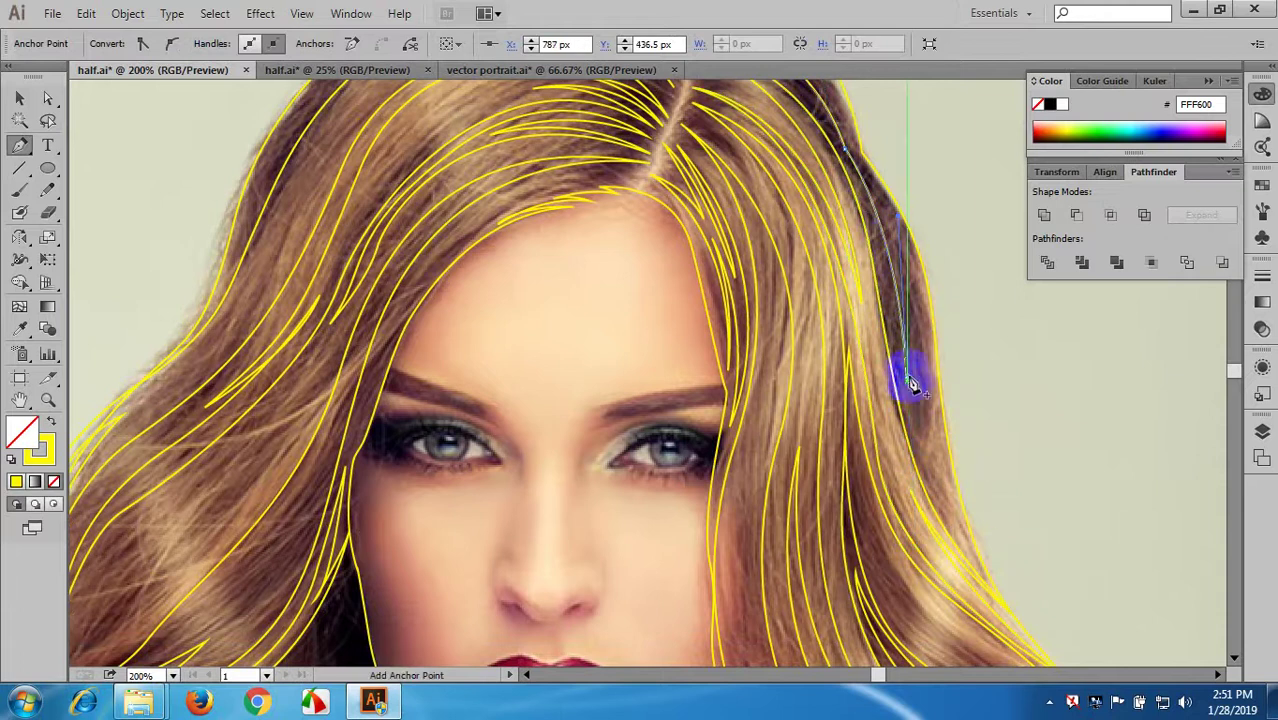
# - Trace the outer edge of the crown strand back up from its tip and close the path at its starting point
pyautogui.moveTo(867, 179); pyautogui.dragTo(827, 108)
pyautogui.scroll(2, 926, 300)
pyautogui.click(876, 281)
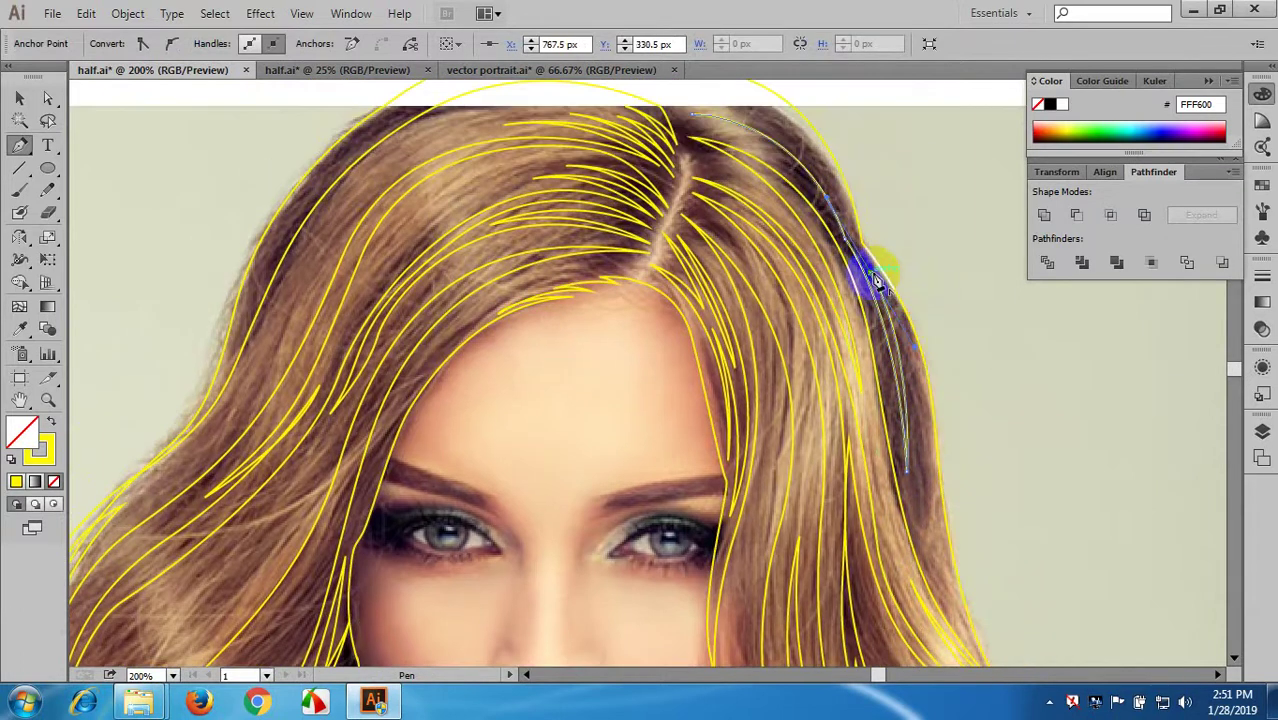
pyautogui.moveTo(876, 281); pyautogui.dragTo(605, 128)
# - Outline a thin closed strand along the hair's outer right edge beside the face, tapering at both ends, and deselect it
pyautogui.scroll(-3, 833, 348)
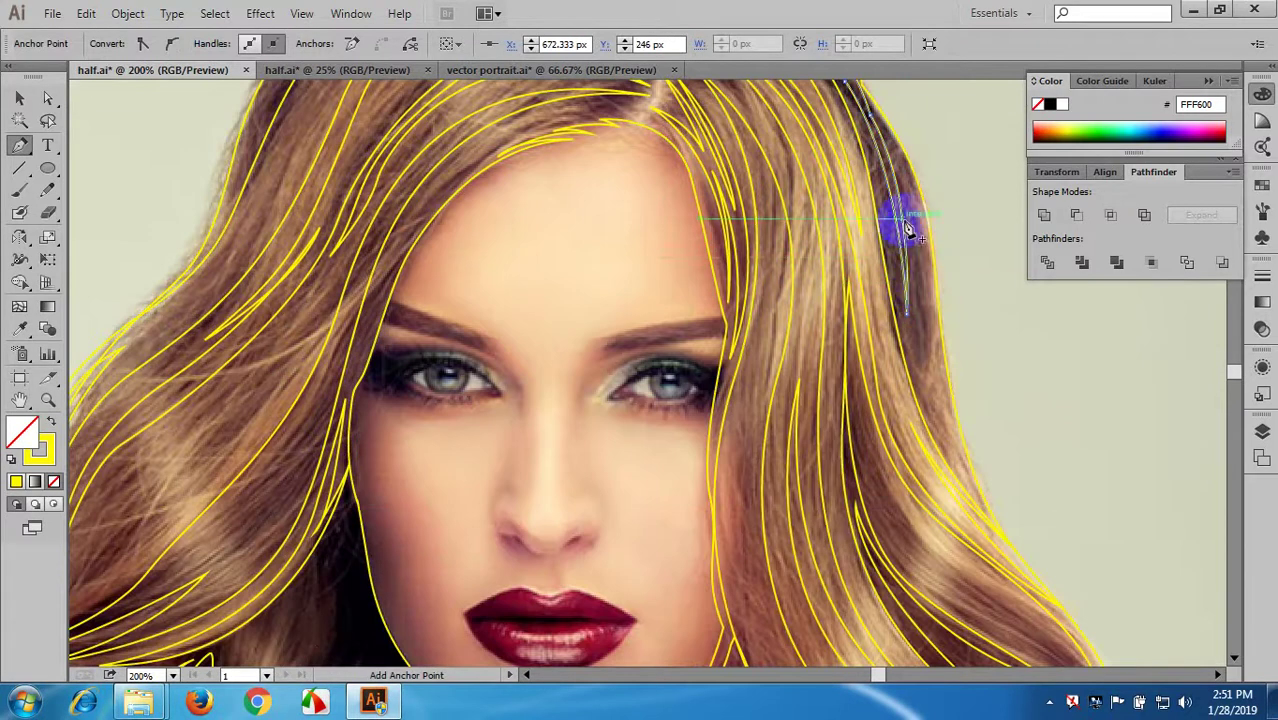
pyautogui.moveTo(903, 195); pyautogui.dragTo(921, 338)
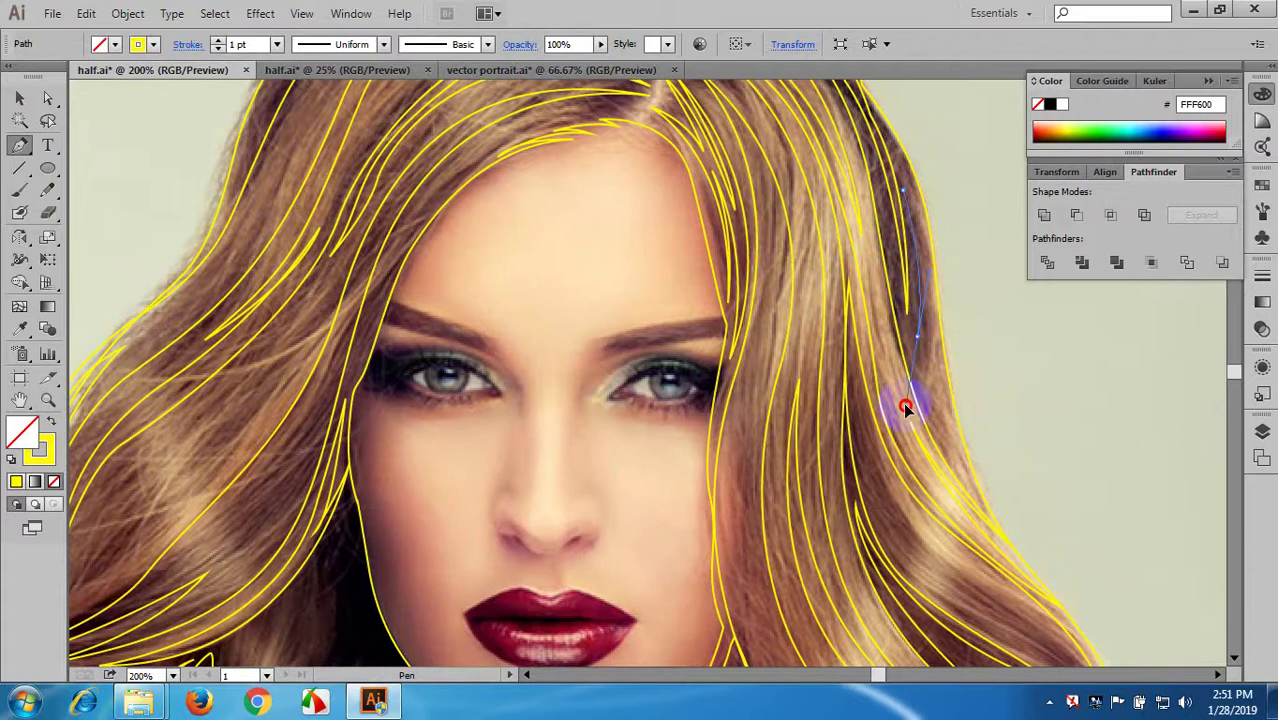
pyautogui.moveTo(907, 404); pyautogui.dragTo(966, 484)
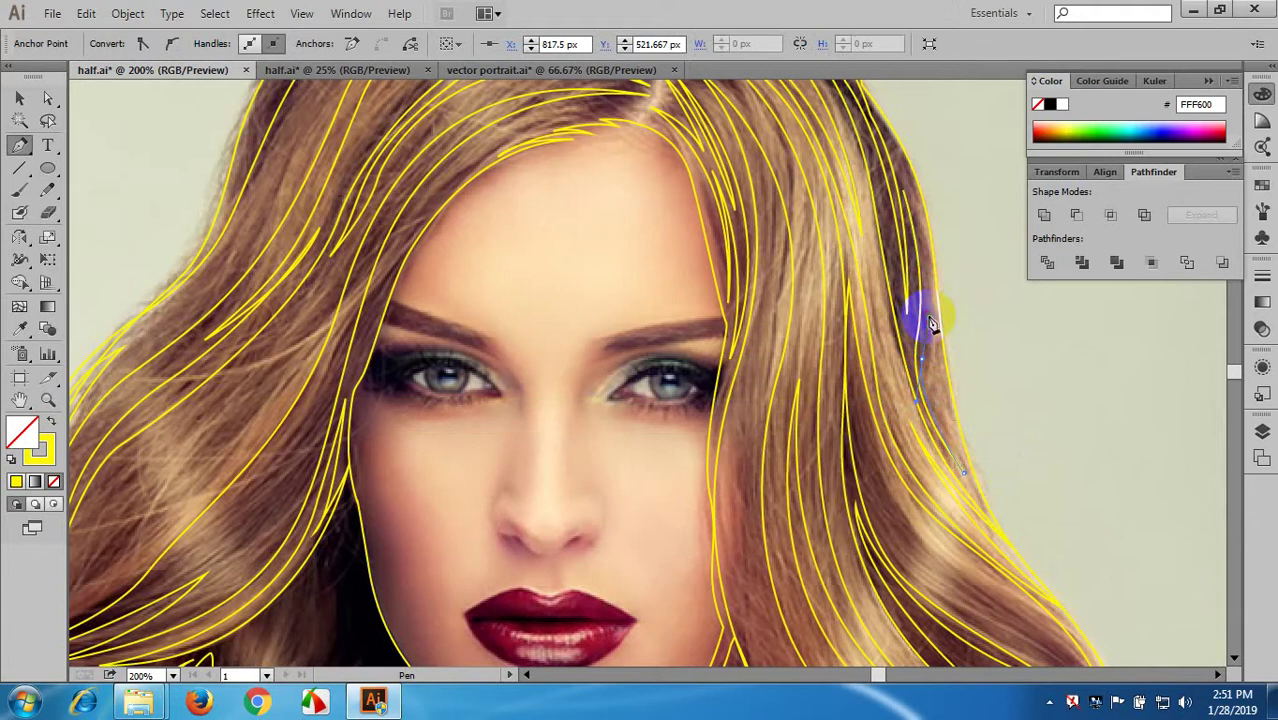
pyautogui.moveTo(930, 323); pyautogui.dragTo(870, 131)
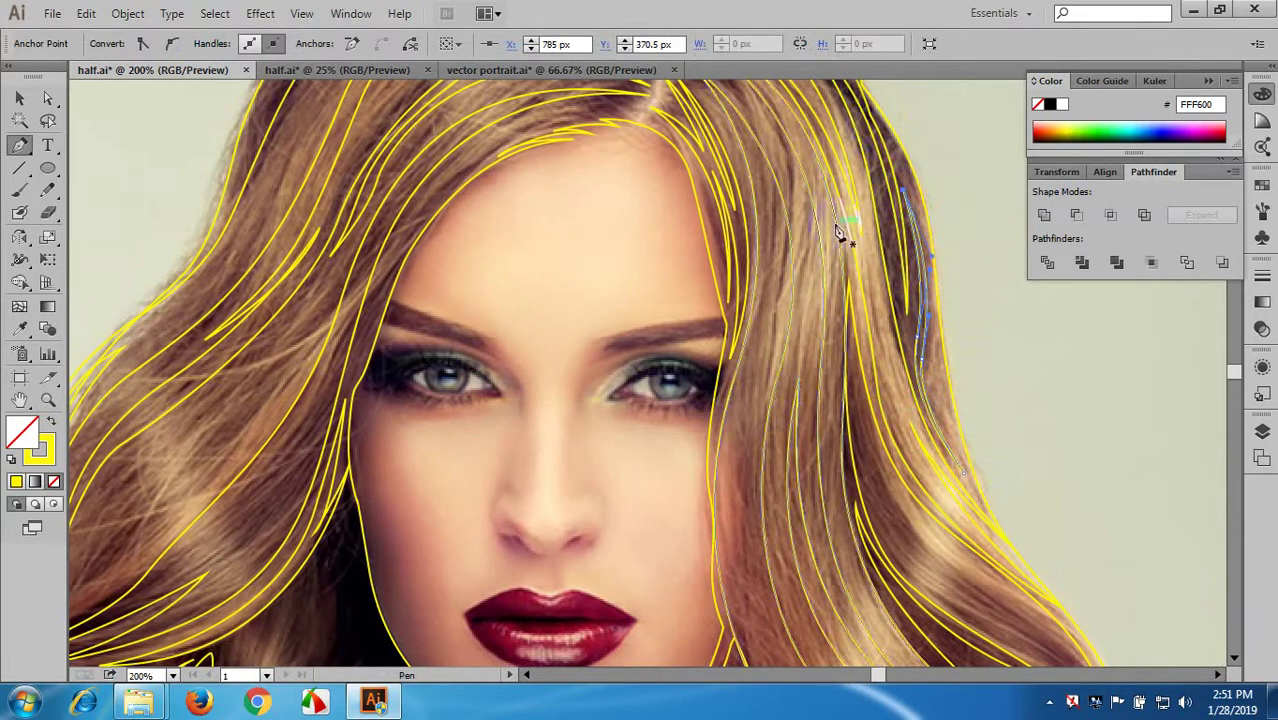
pyautogui.scroll(4, 841, 234)
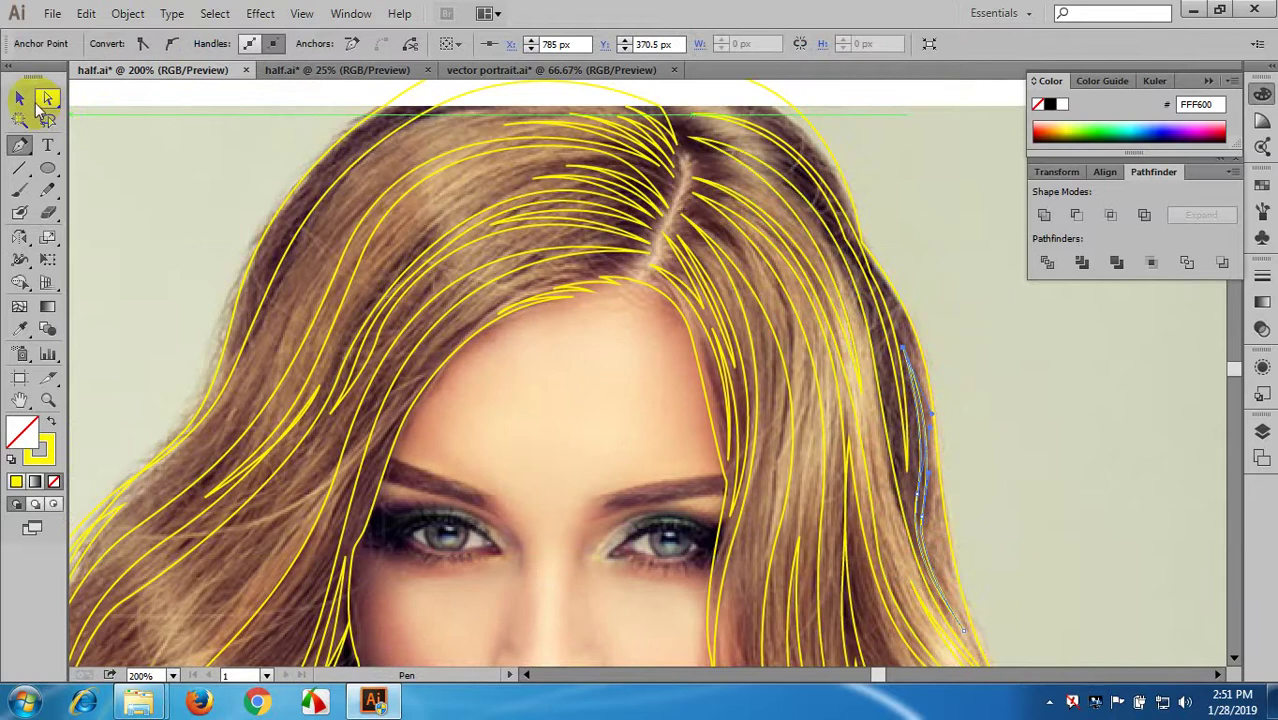
pyautogui.click(25, 99)
pyautogui.click(102, 111)
pyautogui.moveTo(477, 194); pyautogui.dragTo(400, 211)
pyautogui.scroll(1, 770, 230)
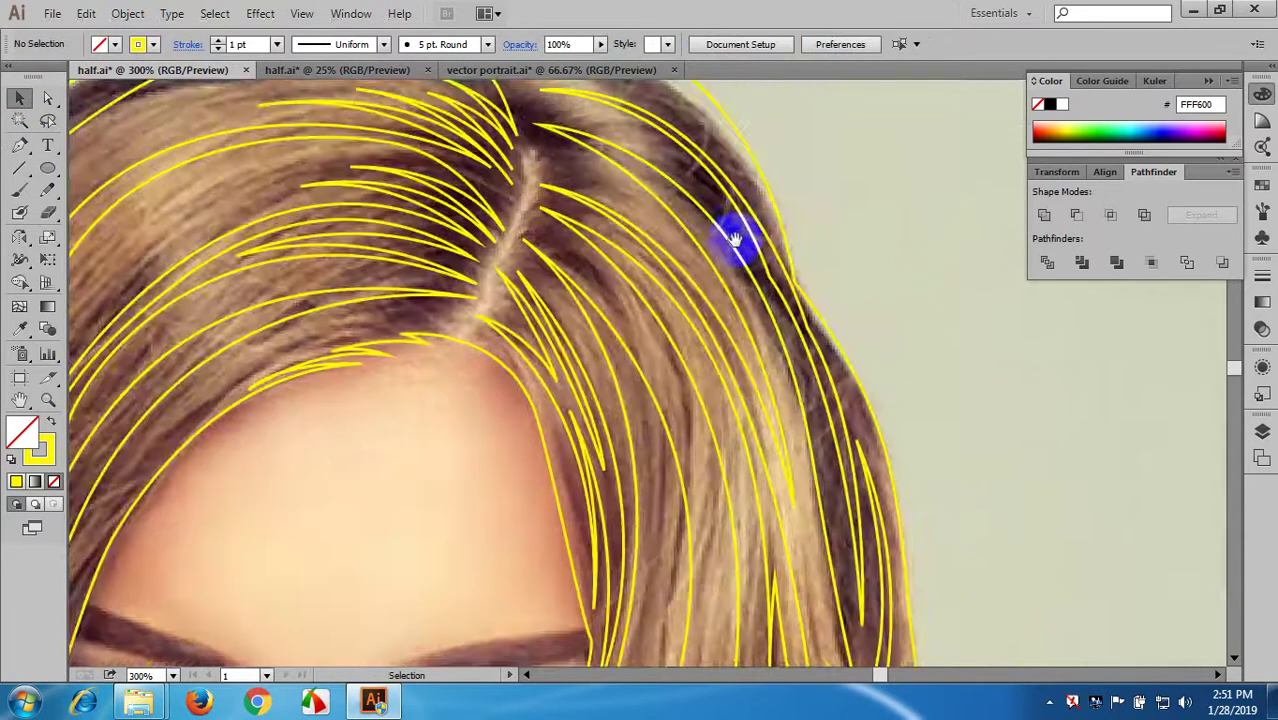
pyautogui.scroll(-1, 753, 265)
pyautogui.scroll(-2, 757, 271)
pyautogui.moveTo(856, 330); pyautogui.dragTo(867, 248)
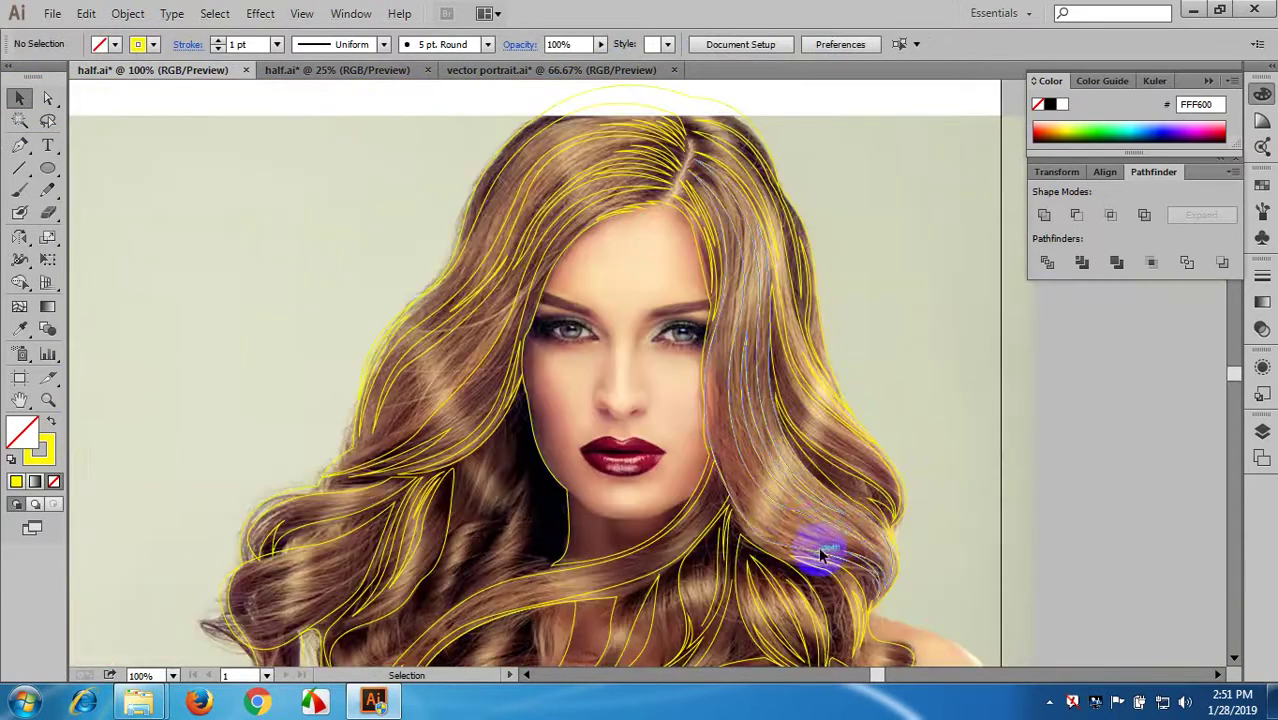
# - Fill the long strand beside the right side of the face with brown B88055 sampled from the photo, and deselect it
pyautogui.click(779, 506)
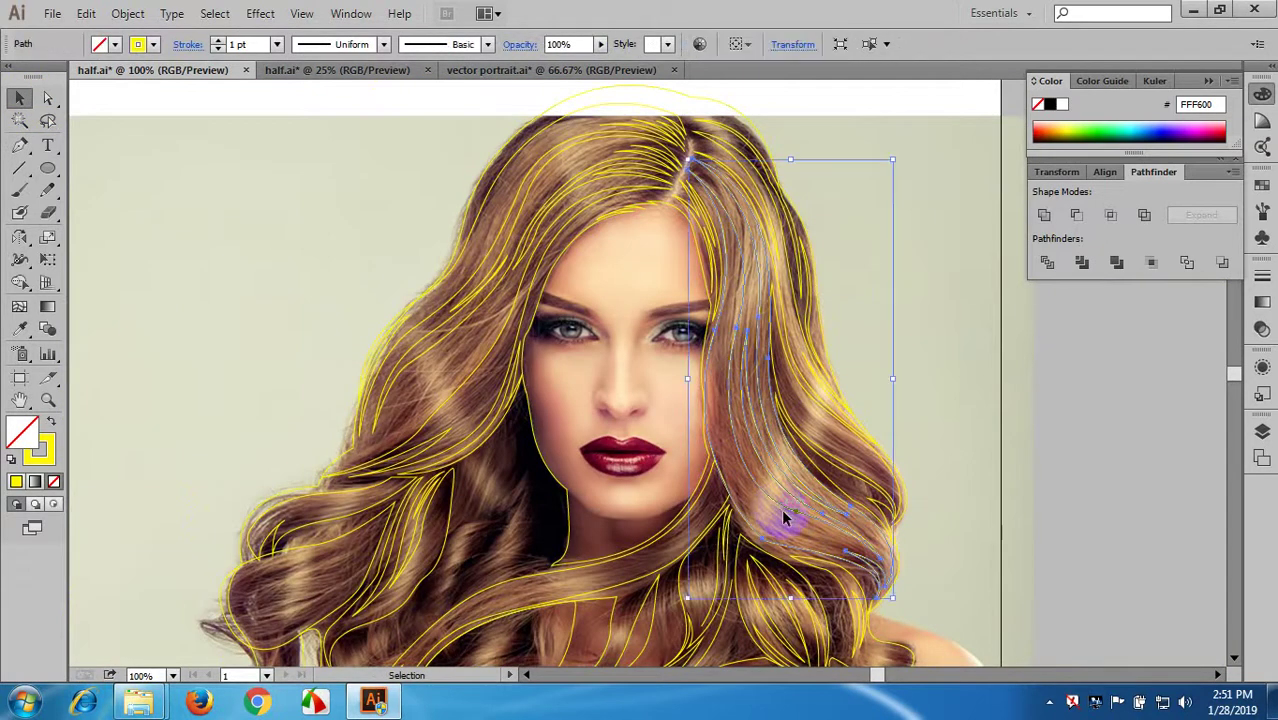
pyautogui.press('i')
pyautogui.click(797, 523)
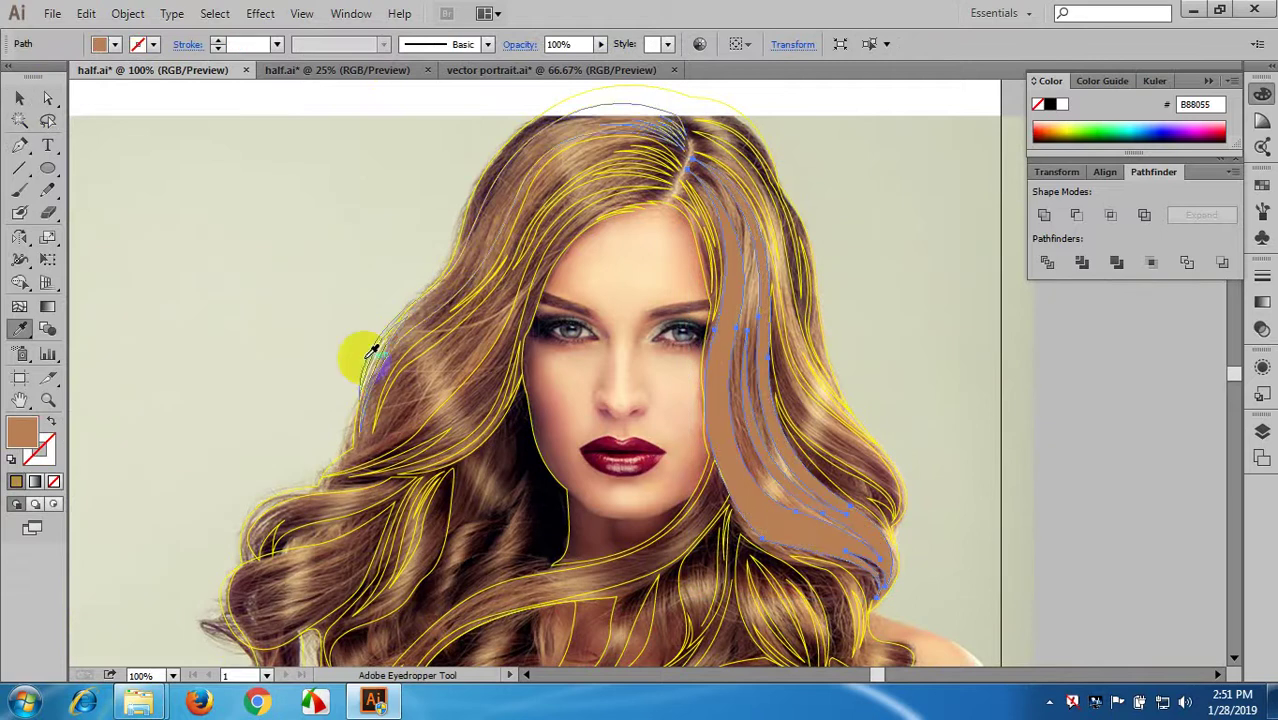
pyautogui.click(18, 100)
pyautogui.click(790, 280)
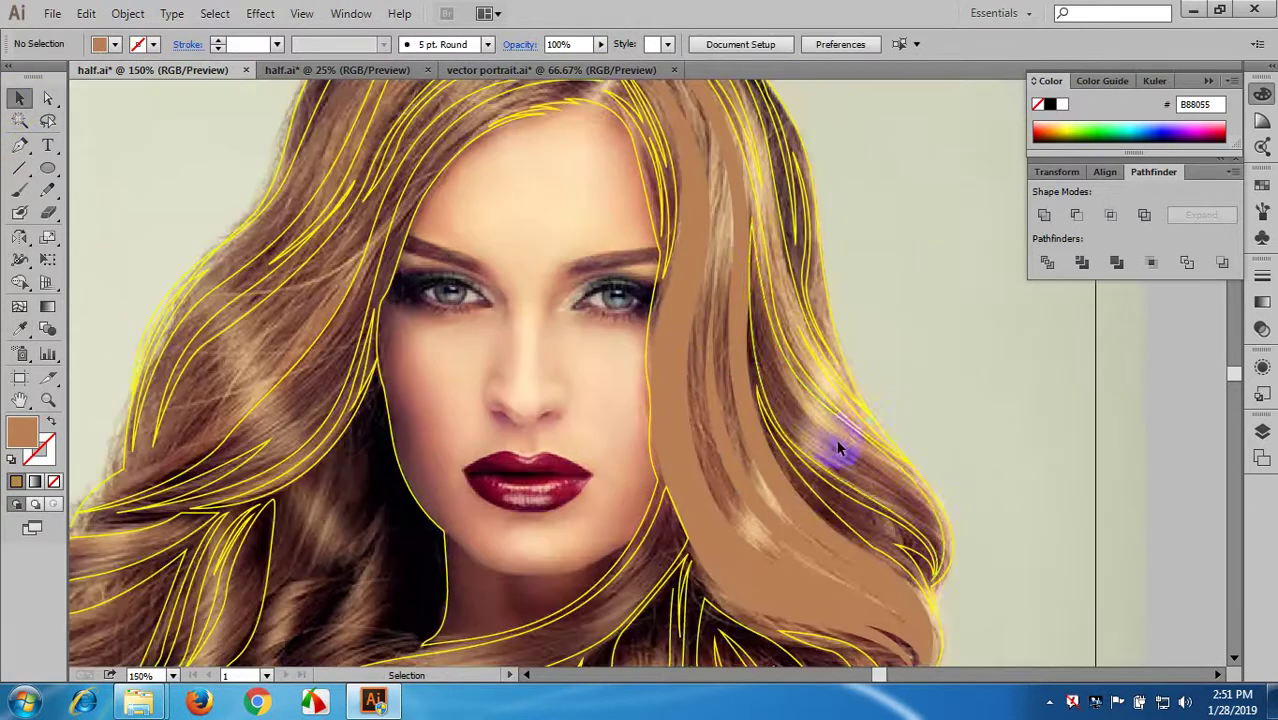
# - Try several photo colours on the wide wavy strand along the hair's right side and fill it with reddish brown 875346
pyautogui.scroll(1, 809, 403)
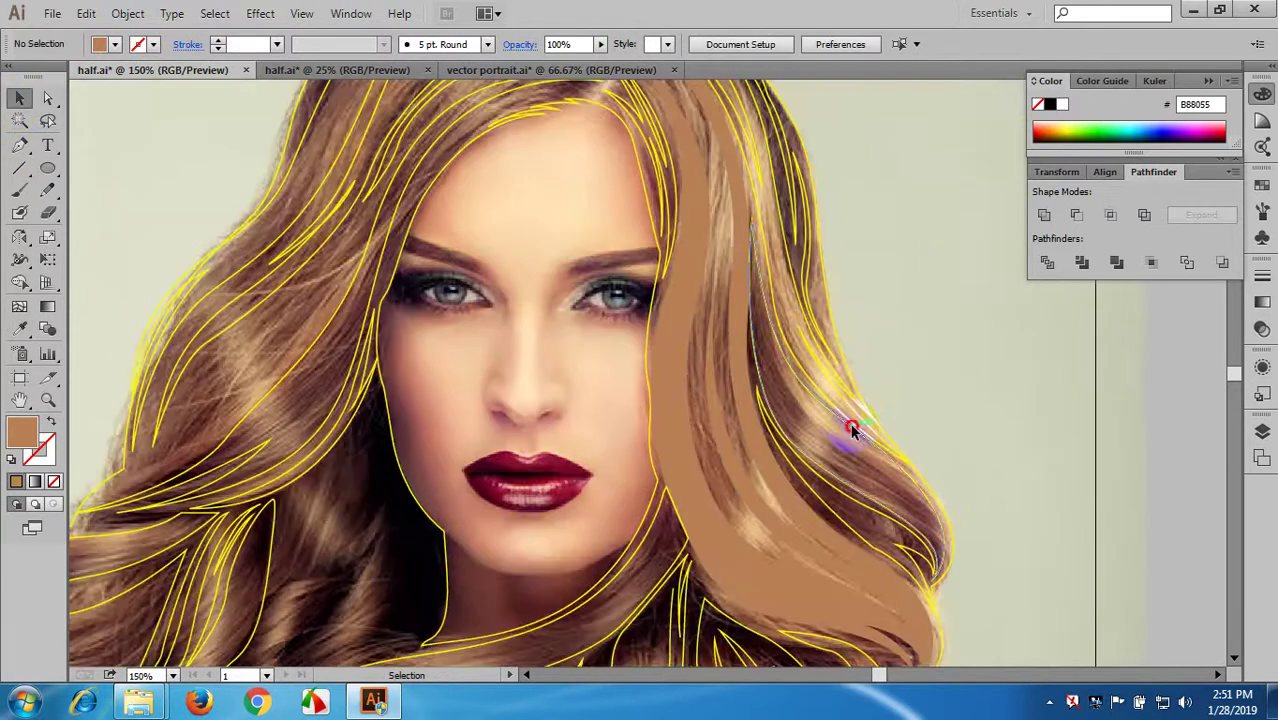
pyautogui.click(849, 422)
pyautogui.press('i')
pyautogui.click(858, 458)
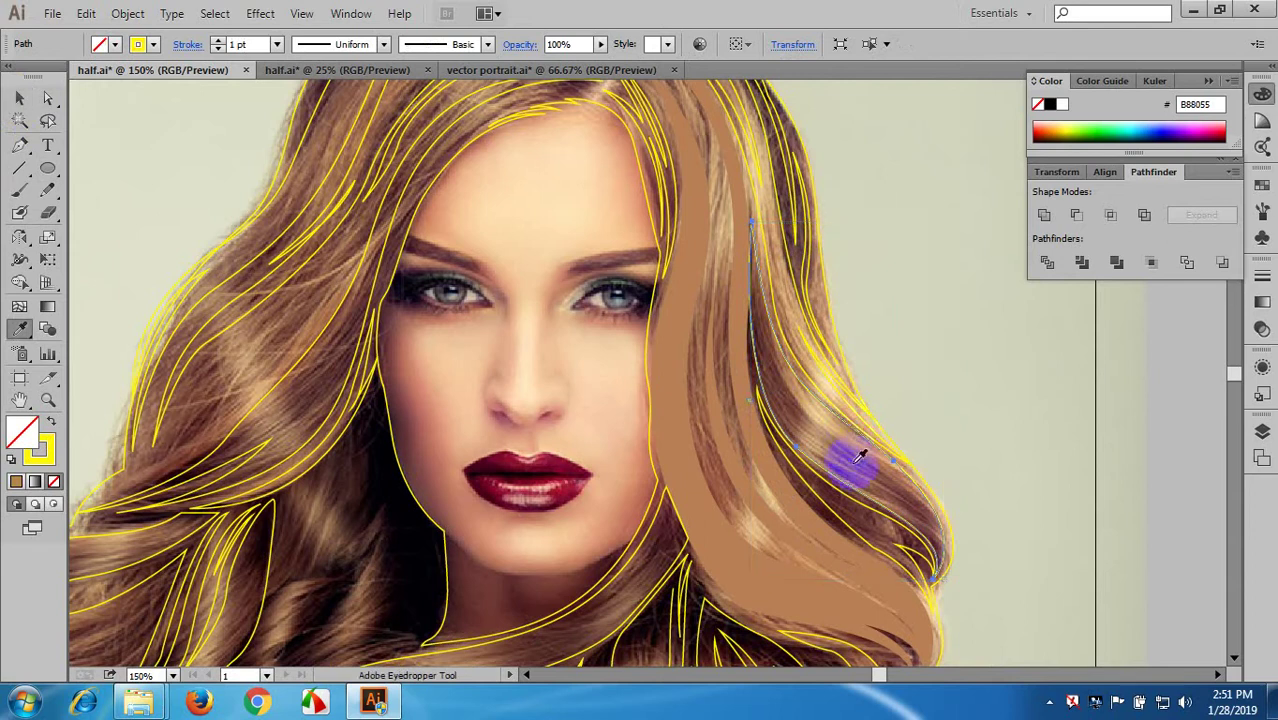
pyautogui.click(818, 436)
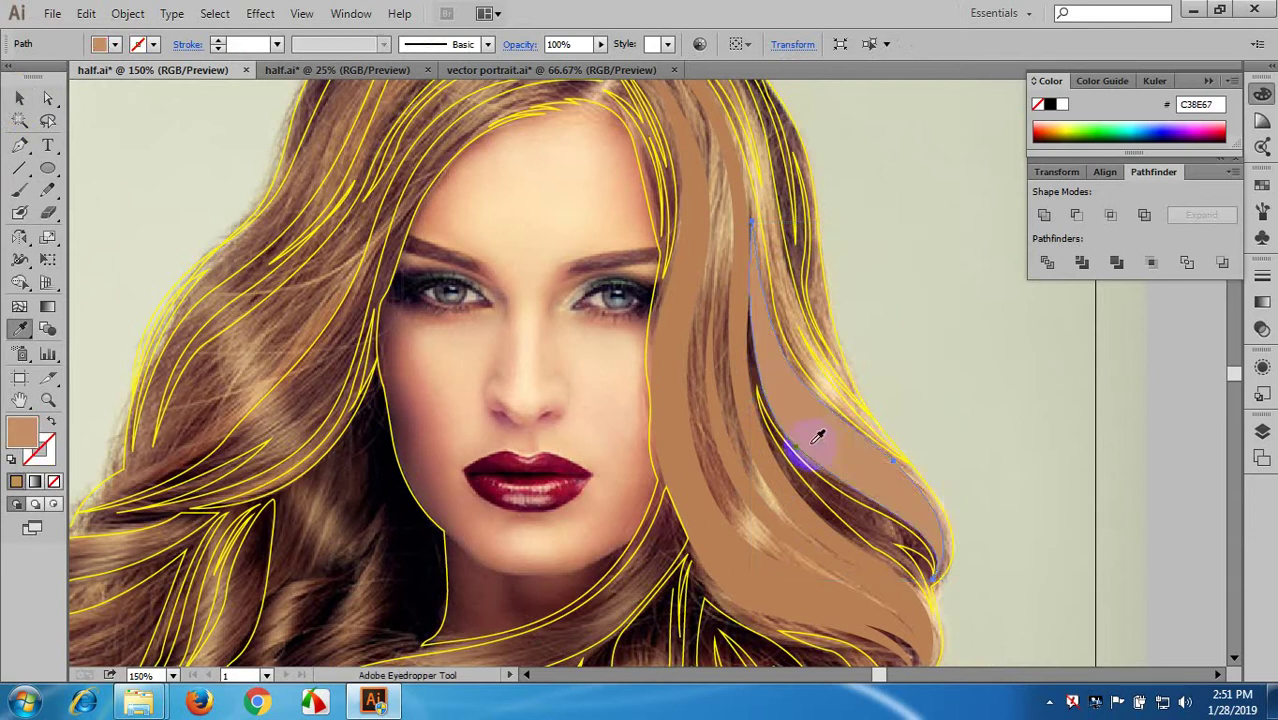
pyautogui.click(833, 503)
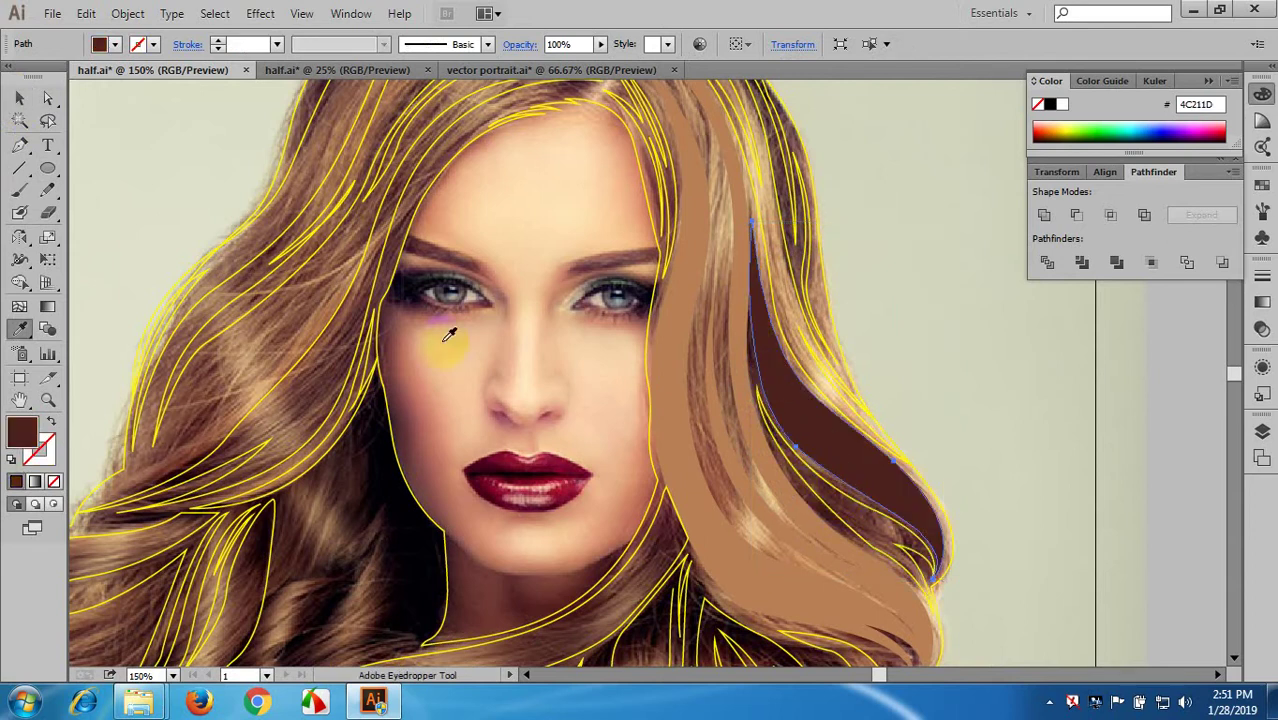
pyautogui.click(877, 483)
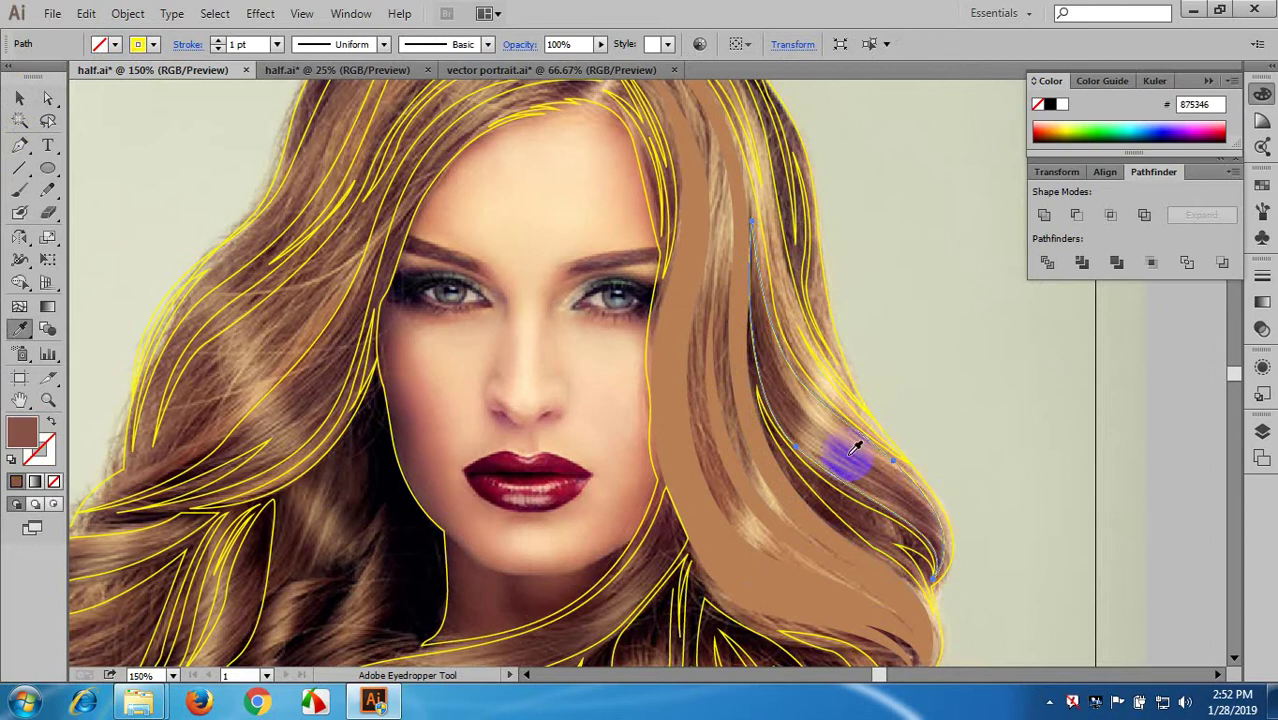
pyautogui.click(850, 455)
pyautogui.click(20, 97)
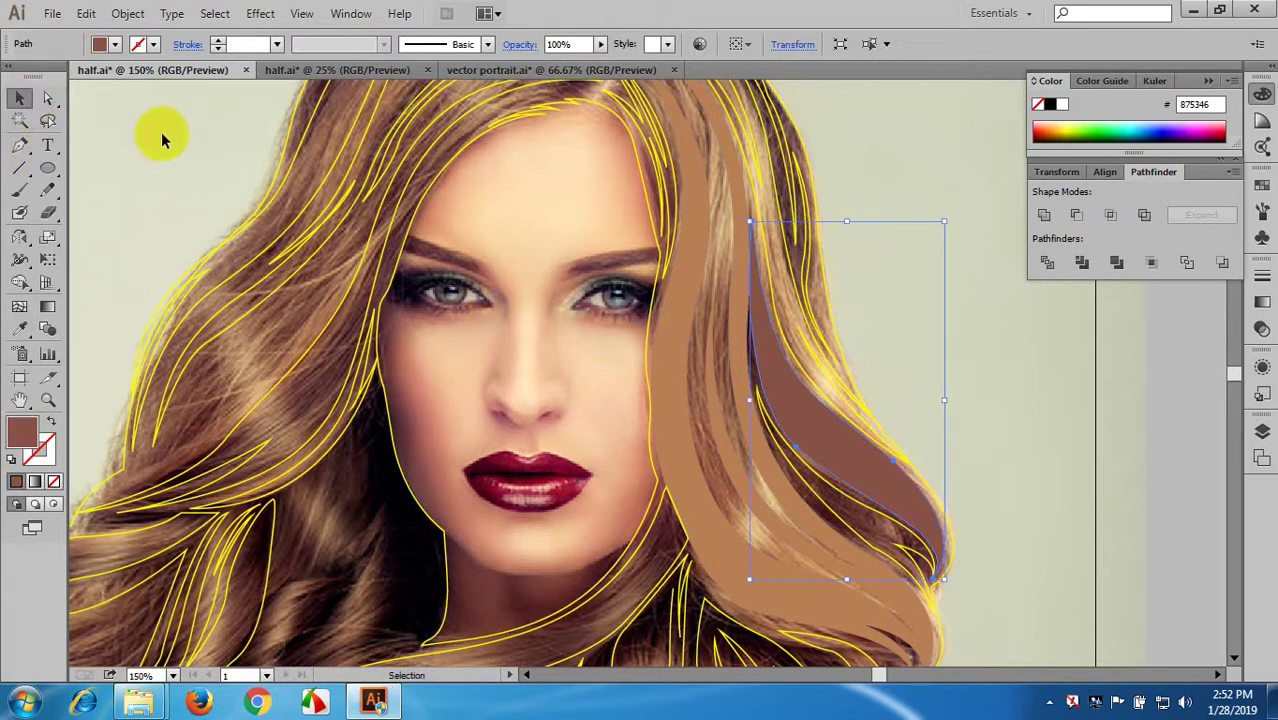
# - Fill the light strand running from the parting down the right side with tan C6A16B sampled from the photo
pyautogui.click(742, 234)
pyautogui.scroll(2, 765, 243)
pyautogui.click(765, 245)
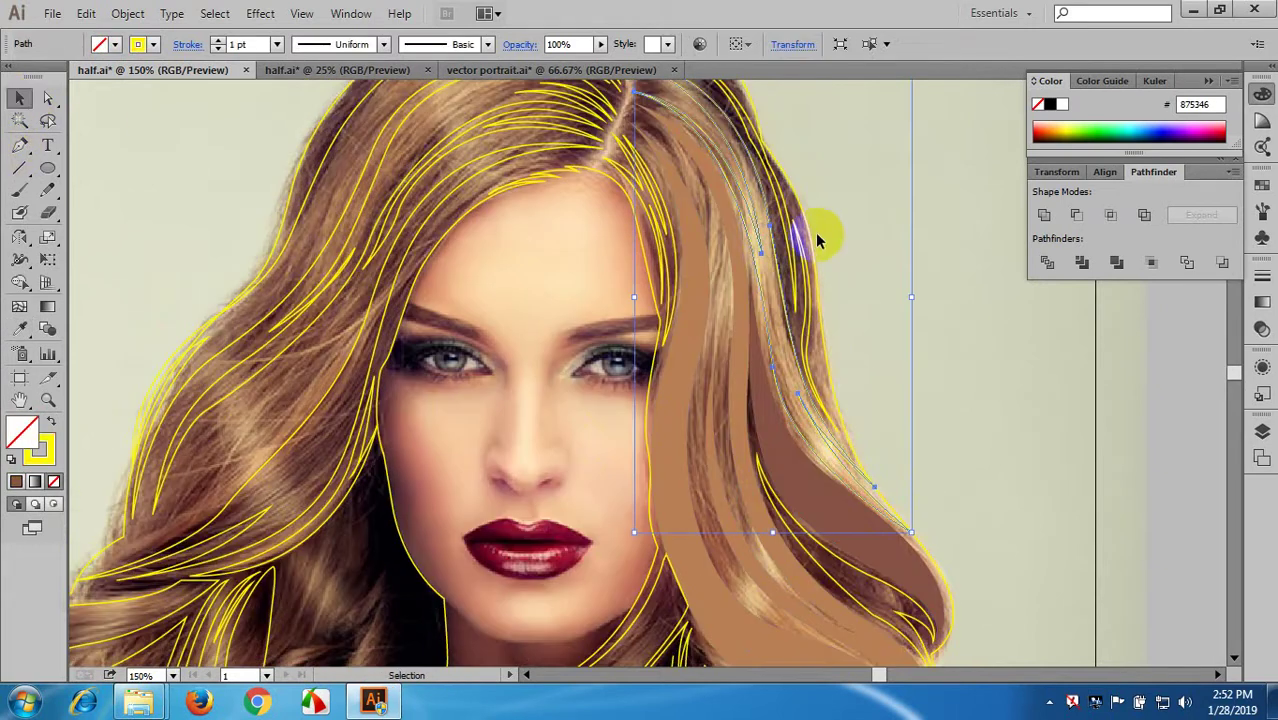
pyautogui.press('i')
pyautogui.click(780, 262)
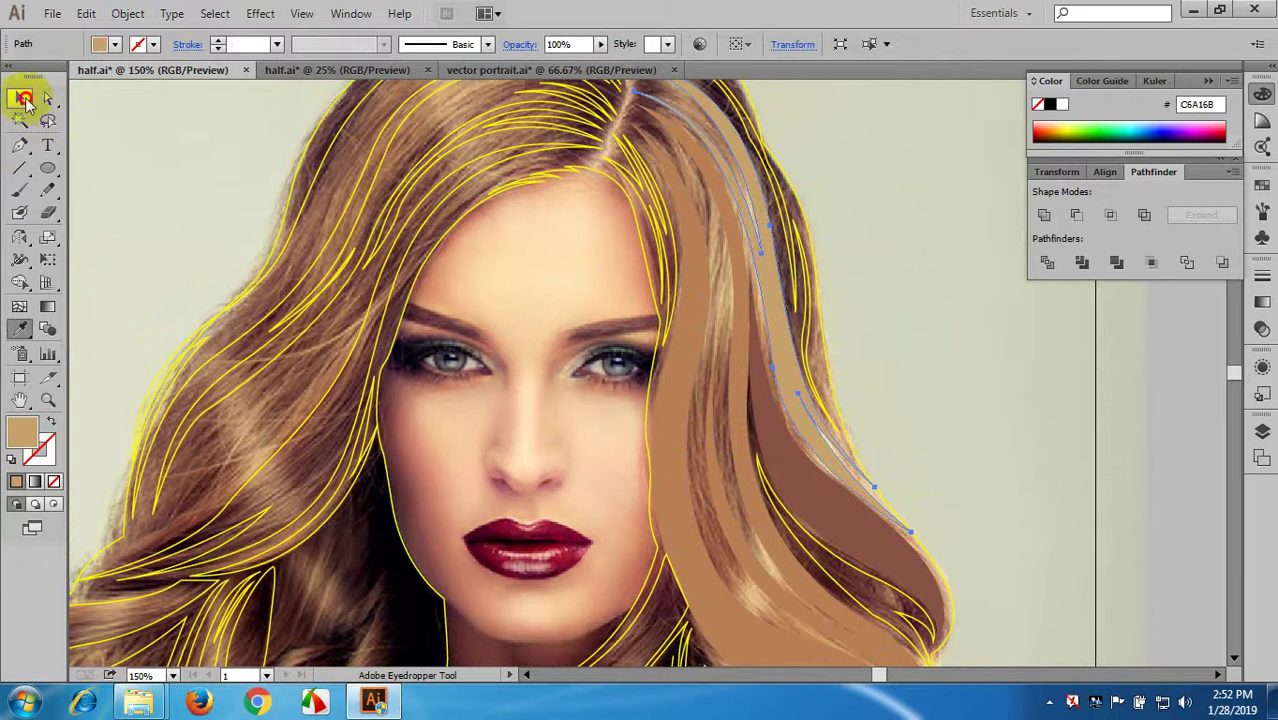
pyautogui.click(22, 97)
pyautogui.click(523, 146)
# - Fill the dark crown strand right of the parting with the sampled dark brown 382130, and deselect it
pyautogui.scroll(2, 736, 186)
pyautogui.click(722, 152)
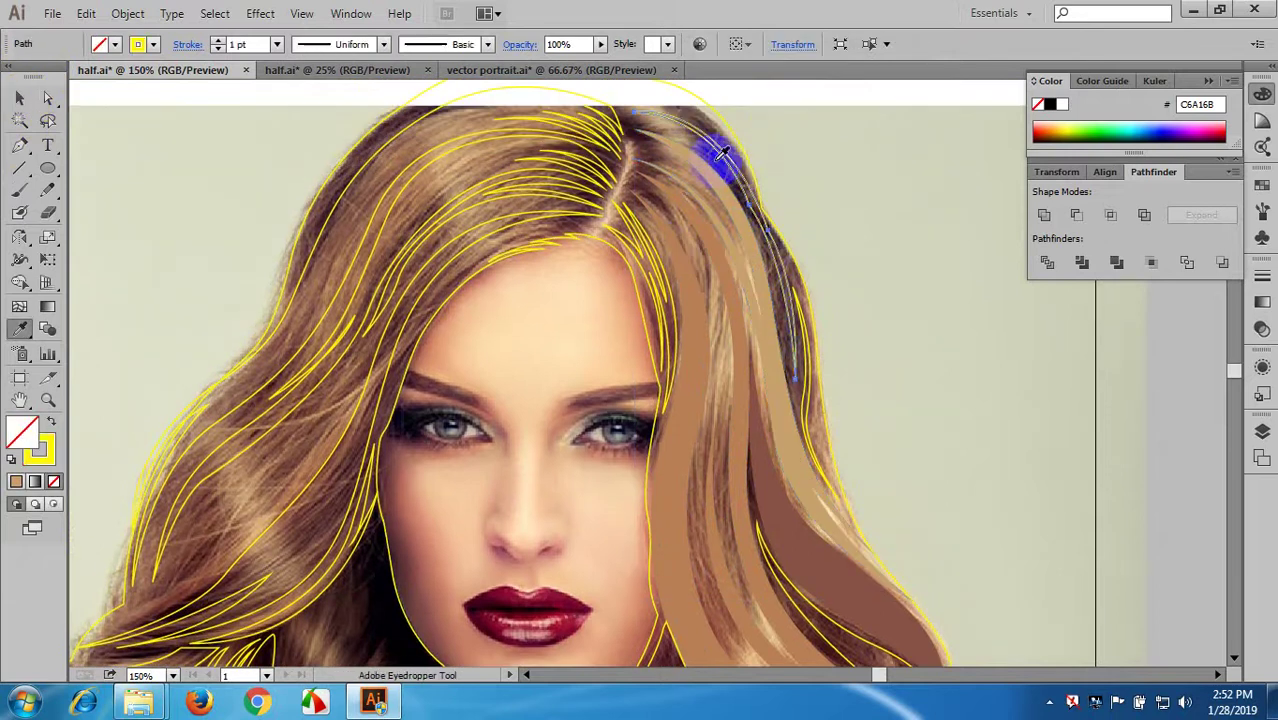
pyautogui.click(719, 156)
pyautogui.click(20, 97)
pyautogui.click(754, 356)
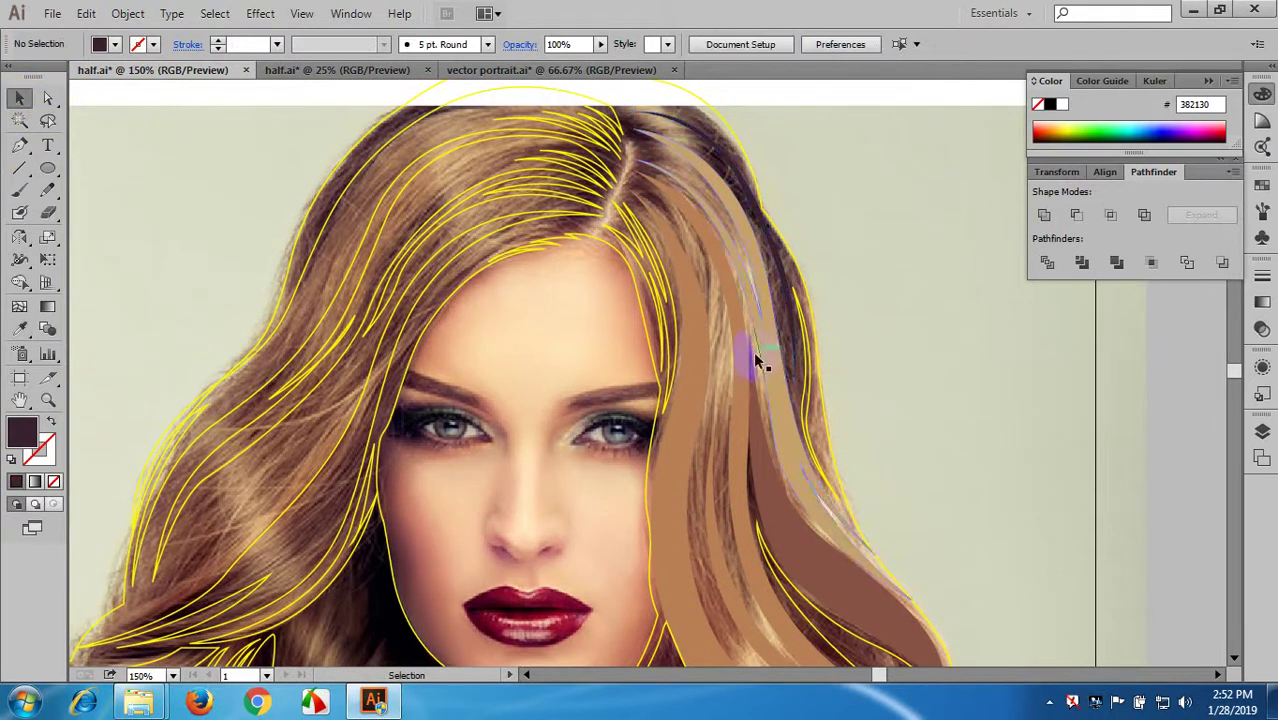
# - Fill the thin tapered strand along the hair's outer right edge with the same dark brown 382130
pyautogui.click(804, 387)
pyautogui.press('i')
pyautogui.click(776, 263)
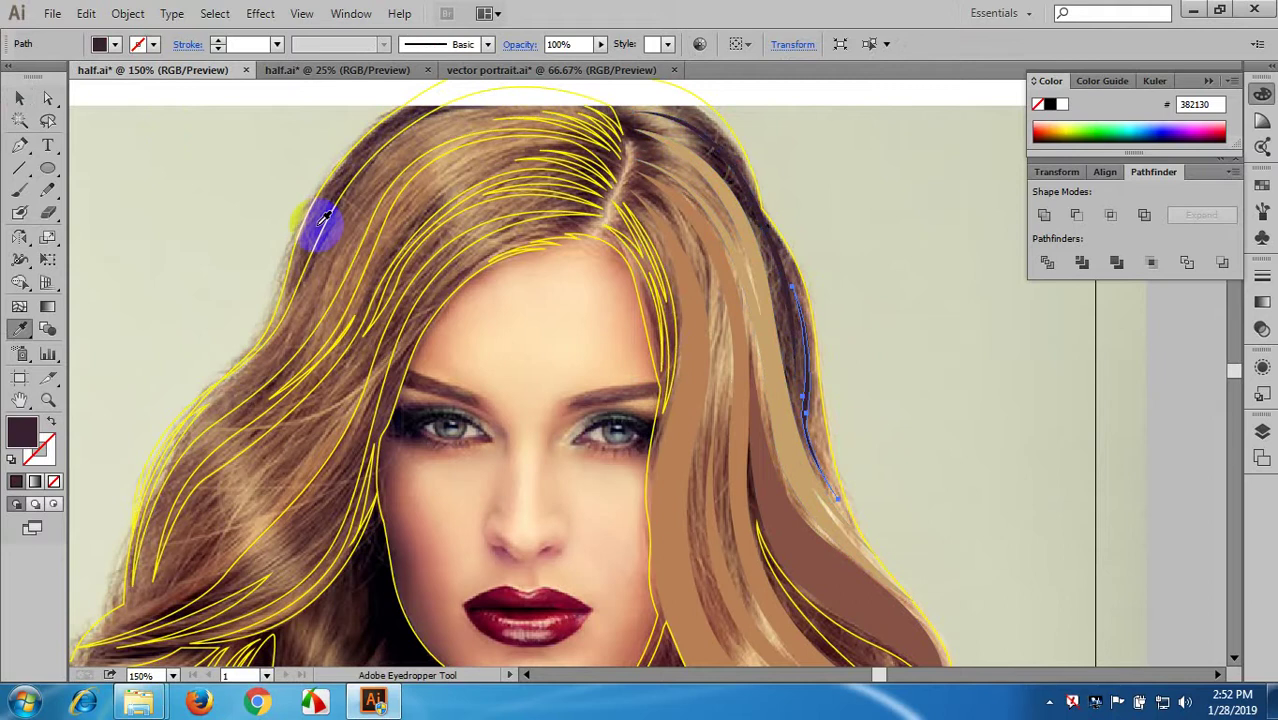
pyautogui.click(20, 100)
pyautogui.click(125, 125)
# - Fill the strand group framing the right side of the forehead with brown 6E3C35 sampled from the hair
pyautogui.click(662, 262)
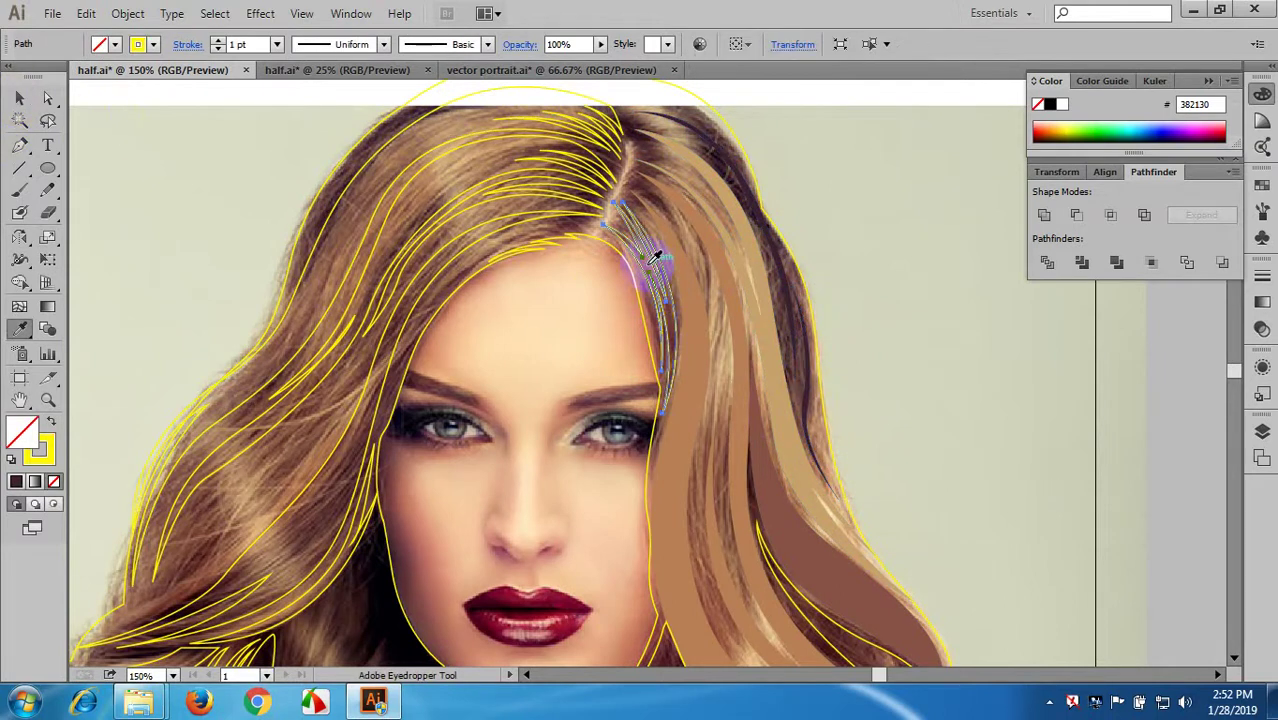
pyautogui.click(676, 316)
pyautogui.scroll(-2, 328, 185)
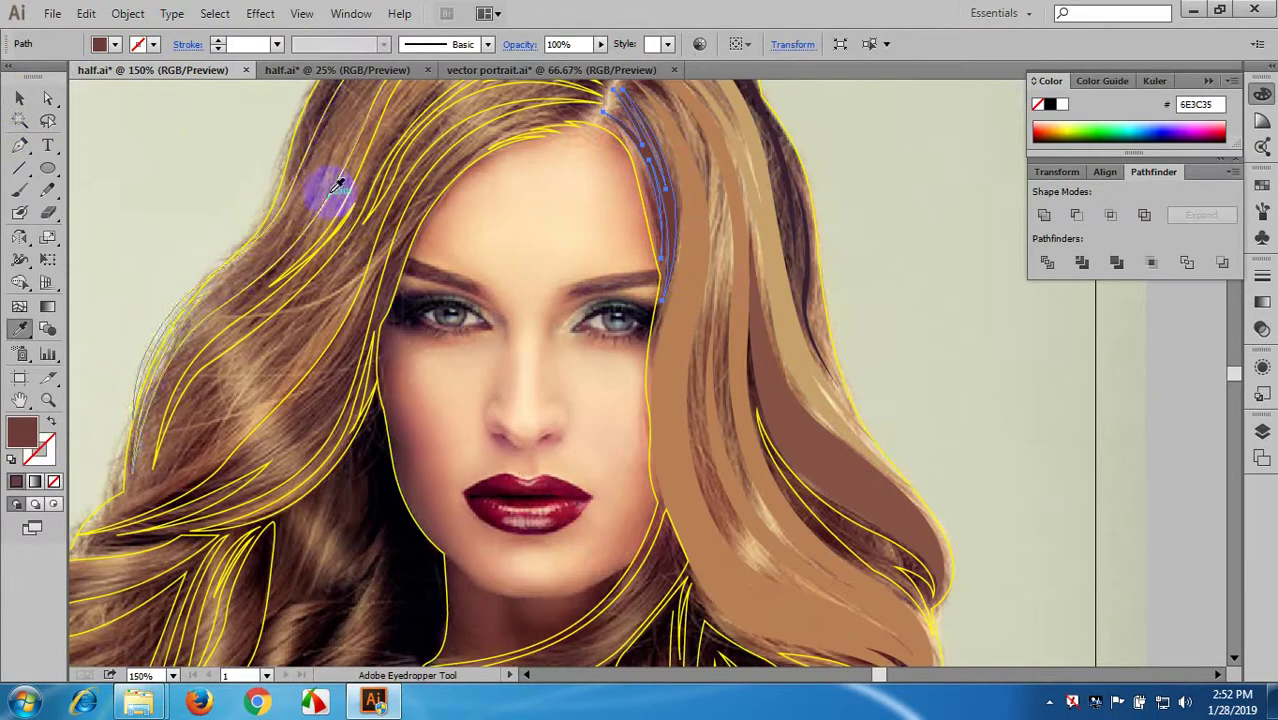
pyautogui.click(20, 98)
pyautogui.click(125, 125)
# - Fill the narrow shadow strand below the reddish-brown wave on the right with sampled dark brown 5F3331
pyautogui.scroll(-4, 560, 268)
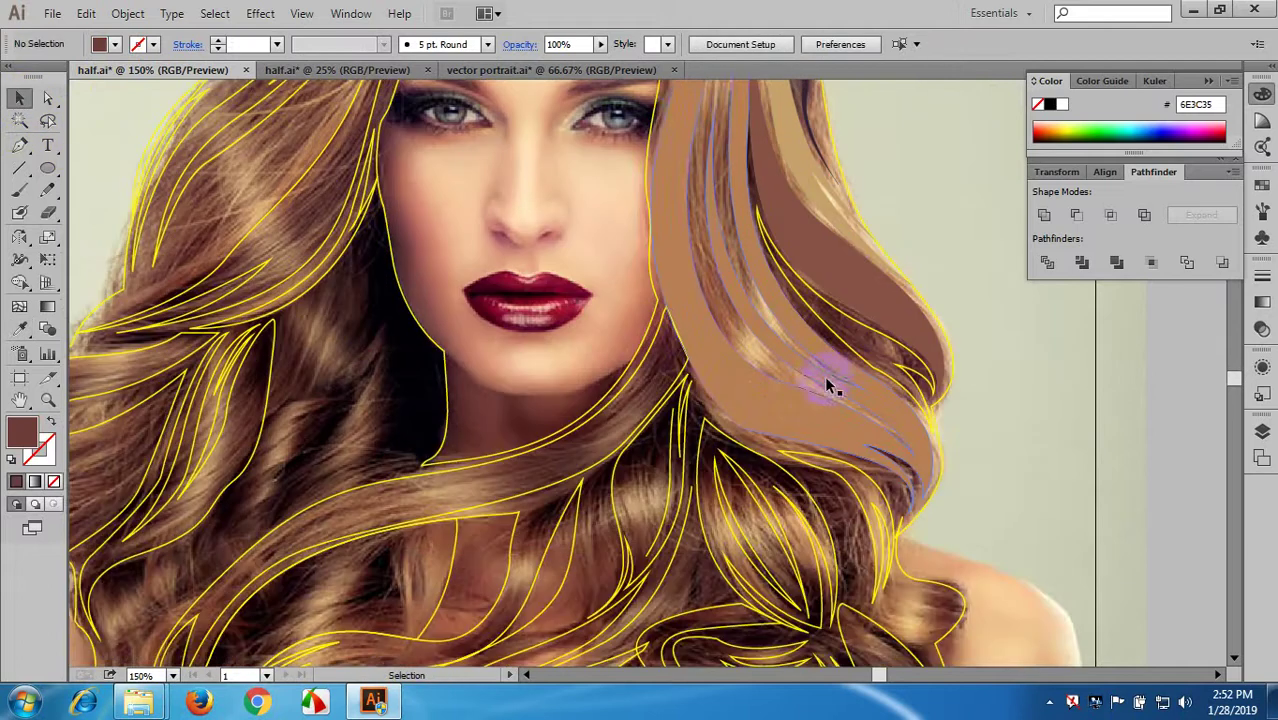
pyautogui.click(838, 322)
pyautogui.press('i')
pyautogui.click(845, 318)
pyautogui.scroll(-3, 430, 250)
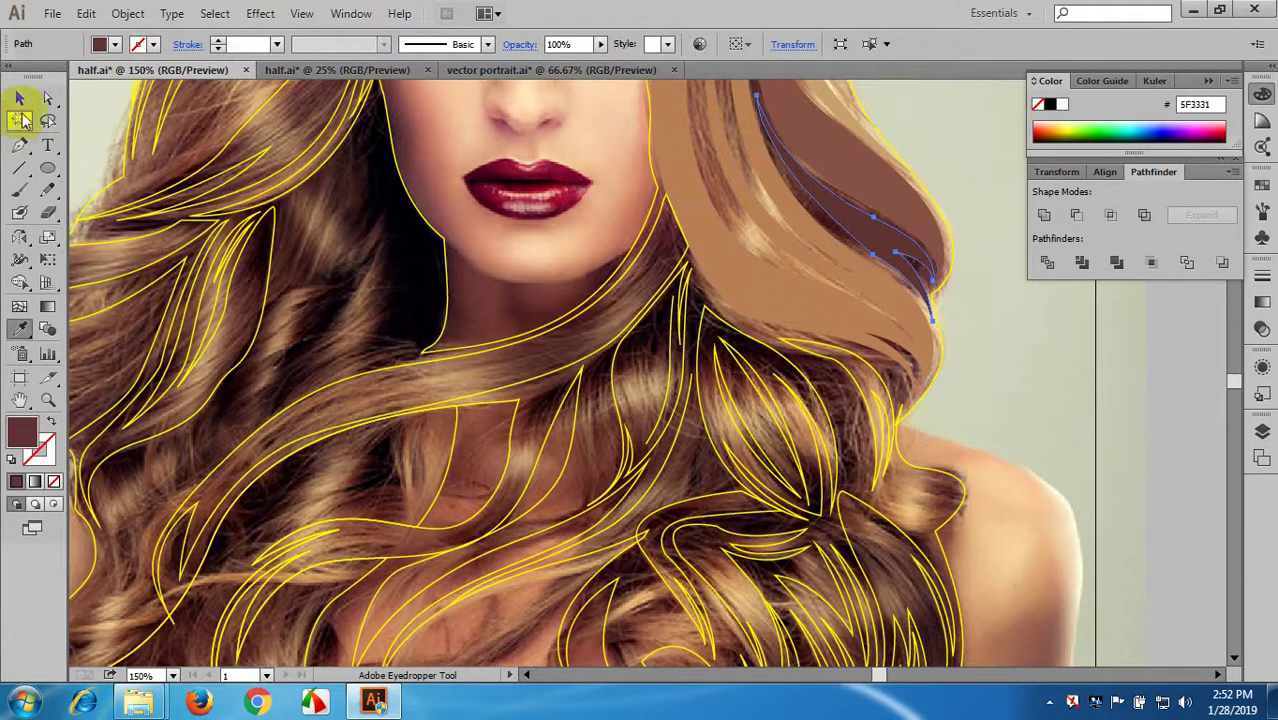
pyautogui.click(20, 98)
# - Fill the long strand sweeping across the neck below the chin with sampled brown 7A5442
pyautogui.scroll(-2, 384, 248)
pyautogui.click(543, 287)
pyautogui.press('i')
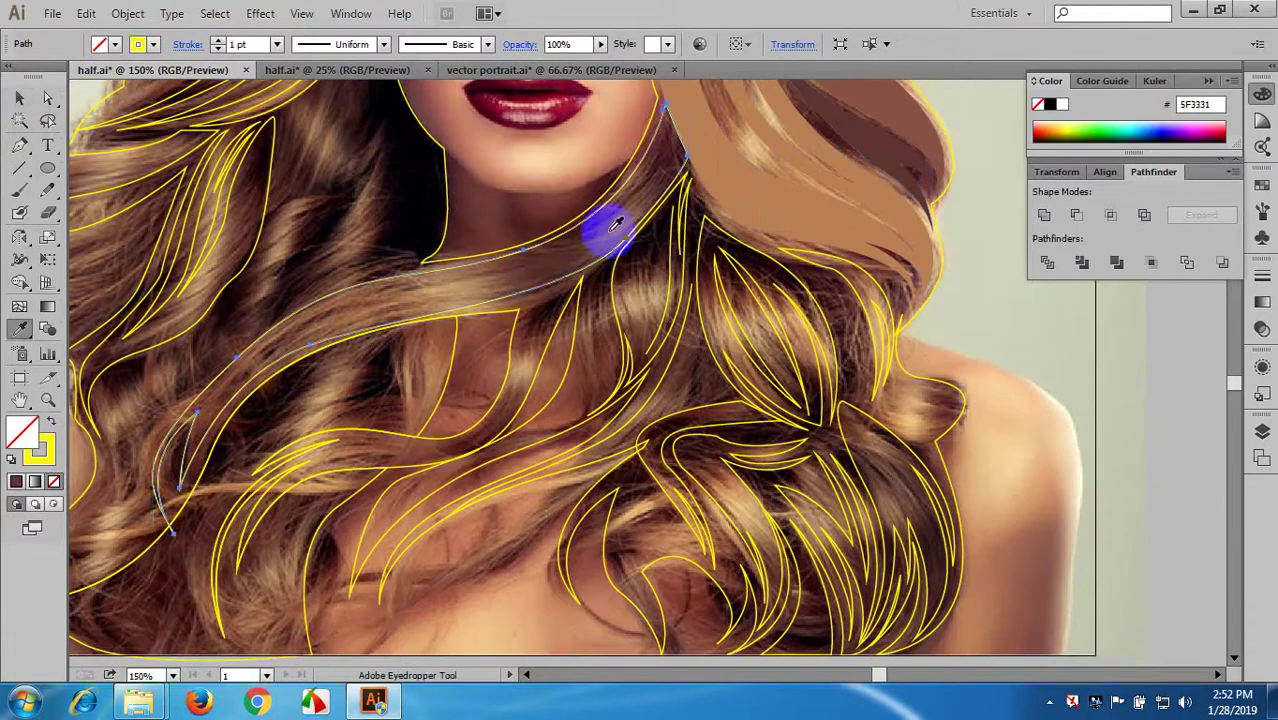
pyautogui.click(614, 226)
pyautogui.click(19, 98)
# - Fill the leaf-shaped strand hanging under the neck strand's right end with sampled brown 8F6450
pyautogui.scroll(2, 620, 300)
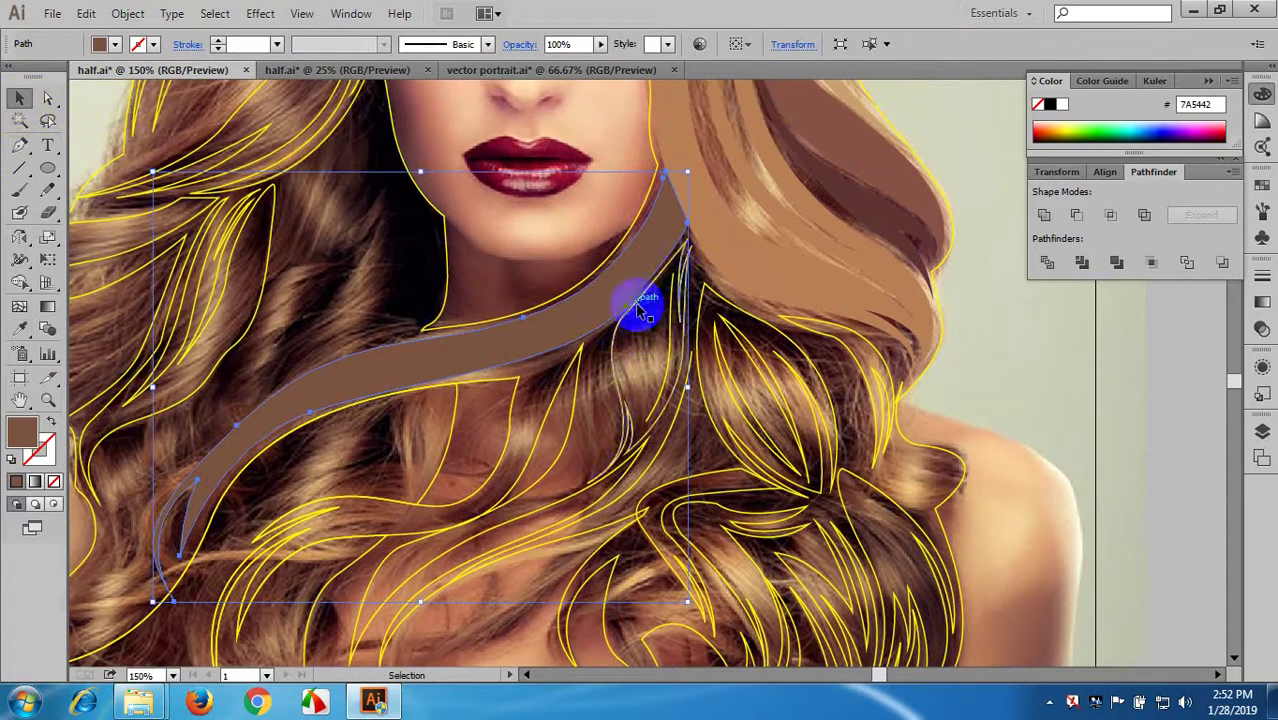
pyautogui.click(615, 351)
pyautogui.press('i')
pyautogui.click(642, 346)
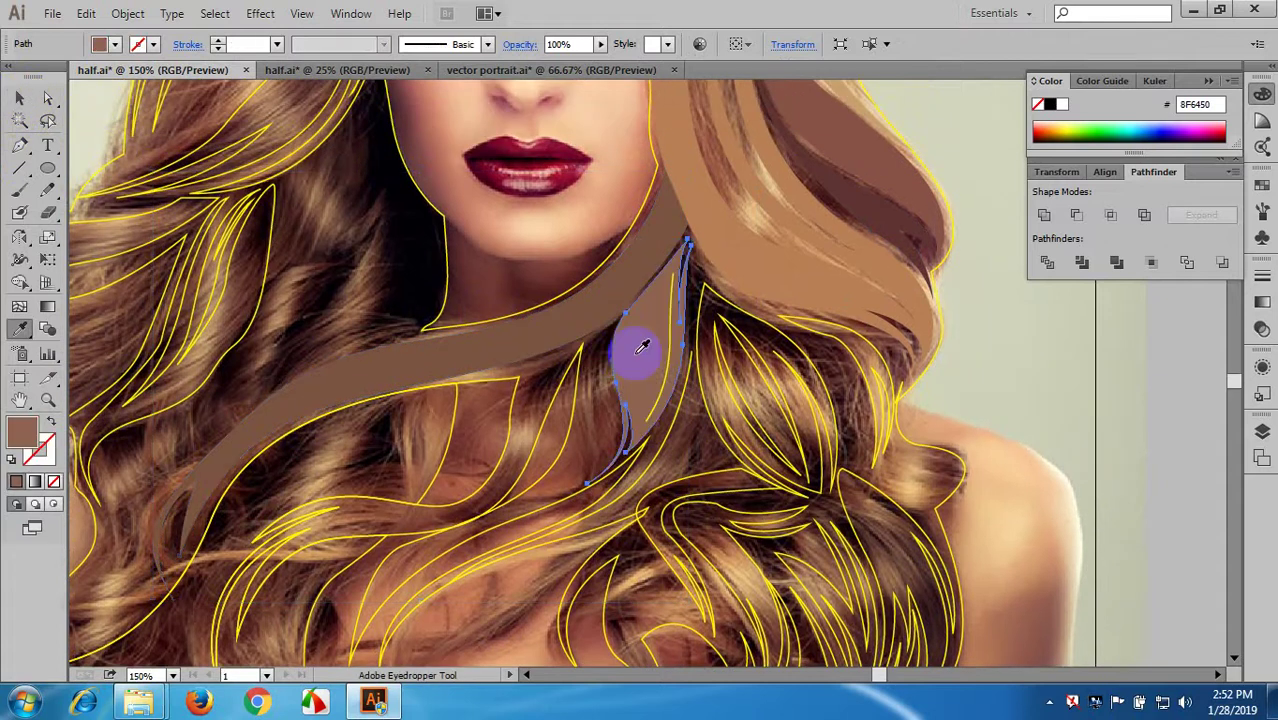
pyautogui.click(19, 101)
pyautogui.click(610, 397)
# - Fill the large leaf-shaped curl above the right shoulder with light brown B1865C sampled from the photo
pyautogui.scroll(-1, 650, 380)
pyautogui.click(712, 374)
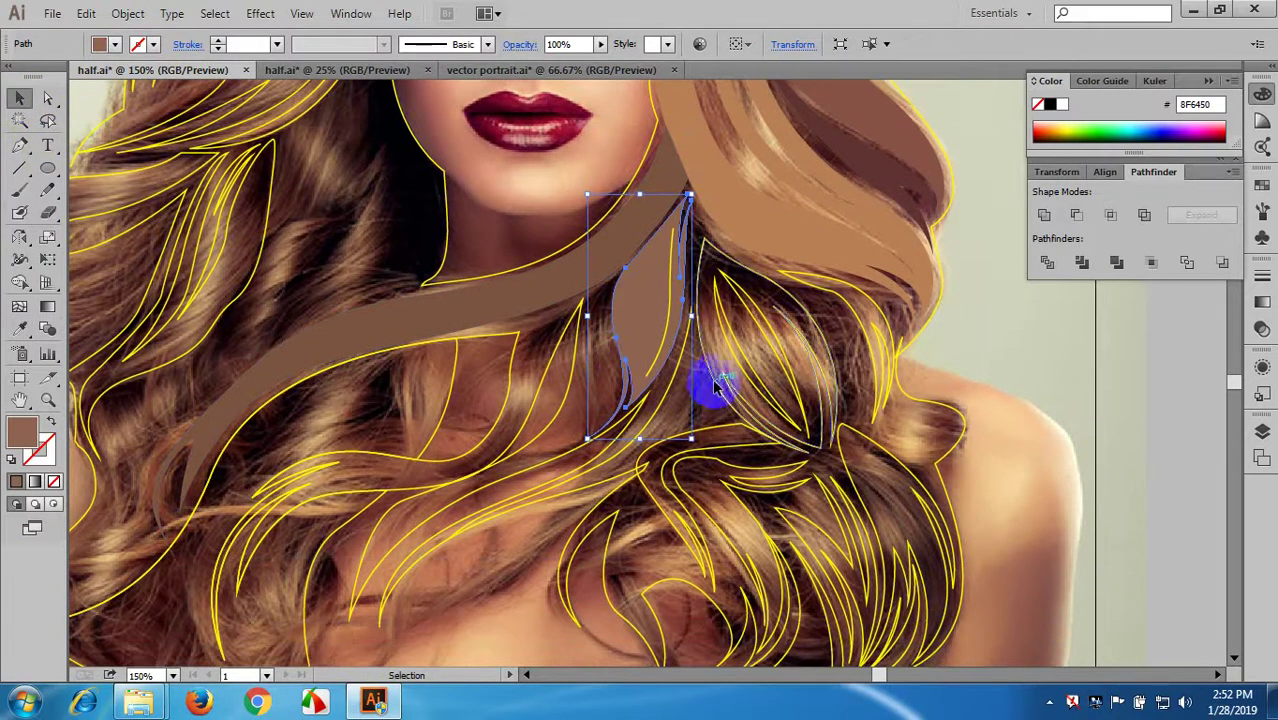
pyautogui.press('i')
pyautogui.click(731, 352)
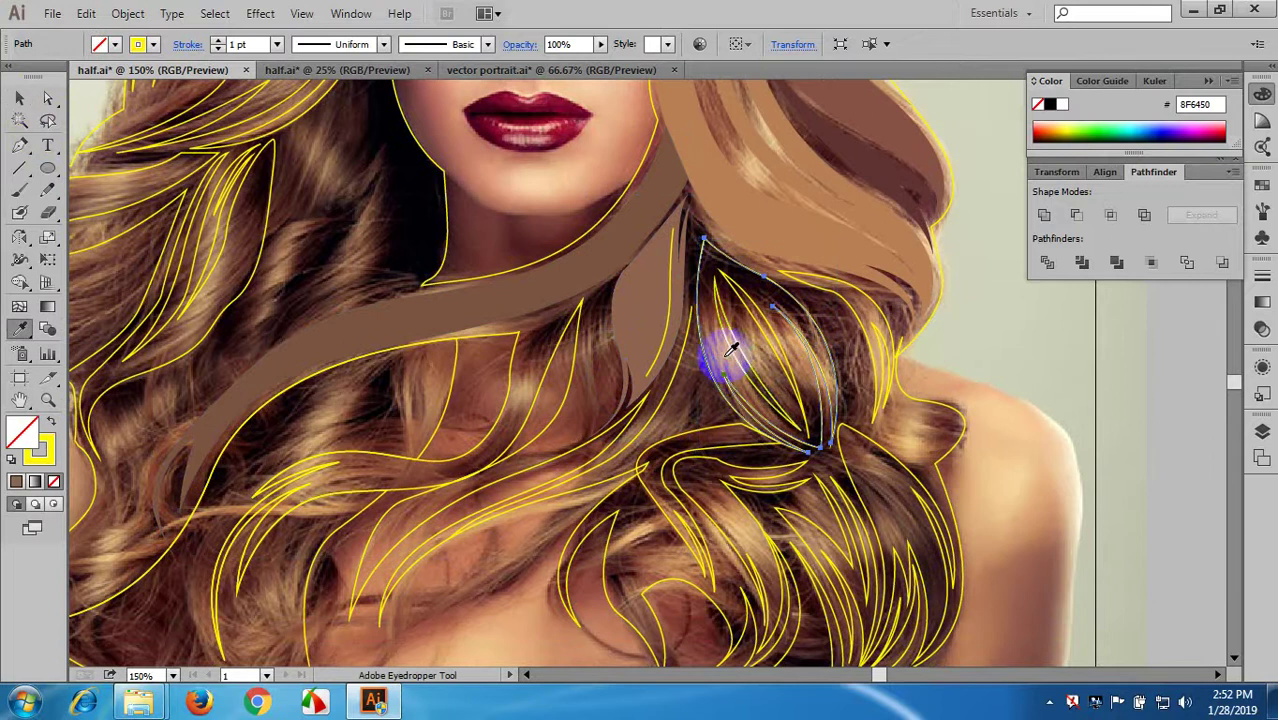
pyautogui.click(21, 100)
pyautogui.click(697, 302)
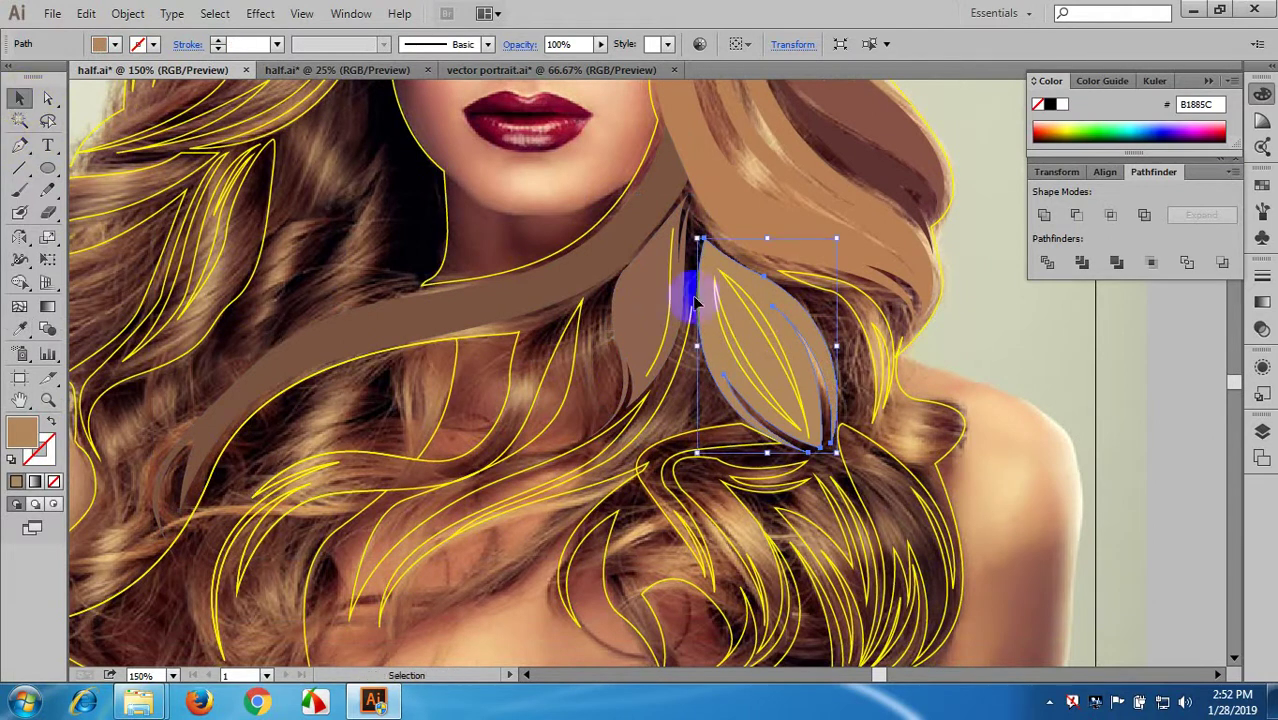
# - Fill the curved strand between the large leaf-shaped curl and the shoulder with sampled brown 915C35
pyautogui.click(858, 330)
pyautogui.press('i')
pyautogui.click(856, 302)
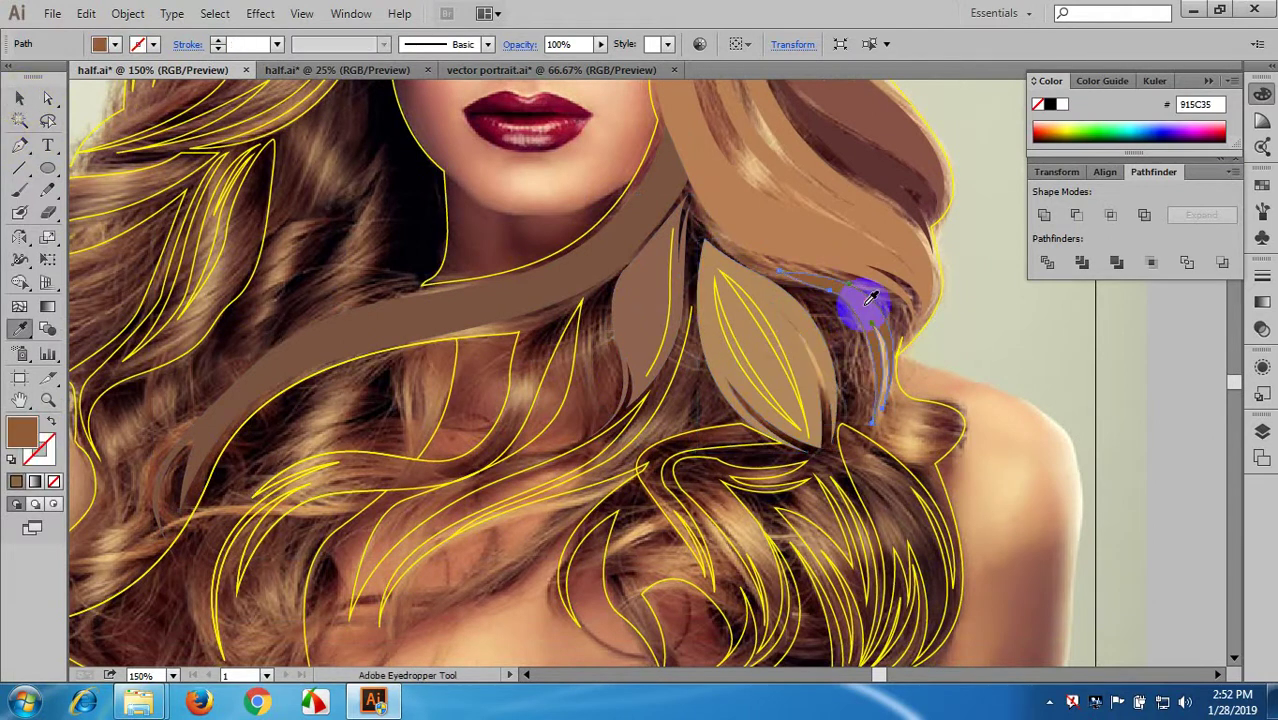
pyautogui.click(20, 98)
# - Fill the hooked strand below the leaf-shaped curl with dark brown 623022 sampled from the photo
pyautogui.scroll(-1, 528, 391)
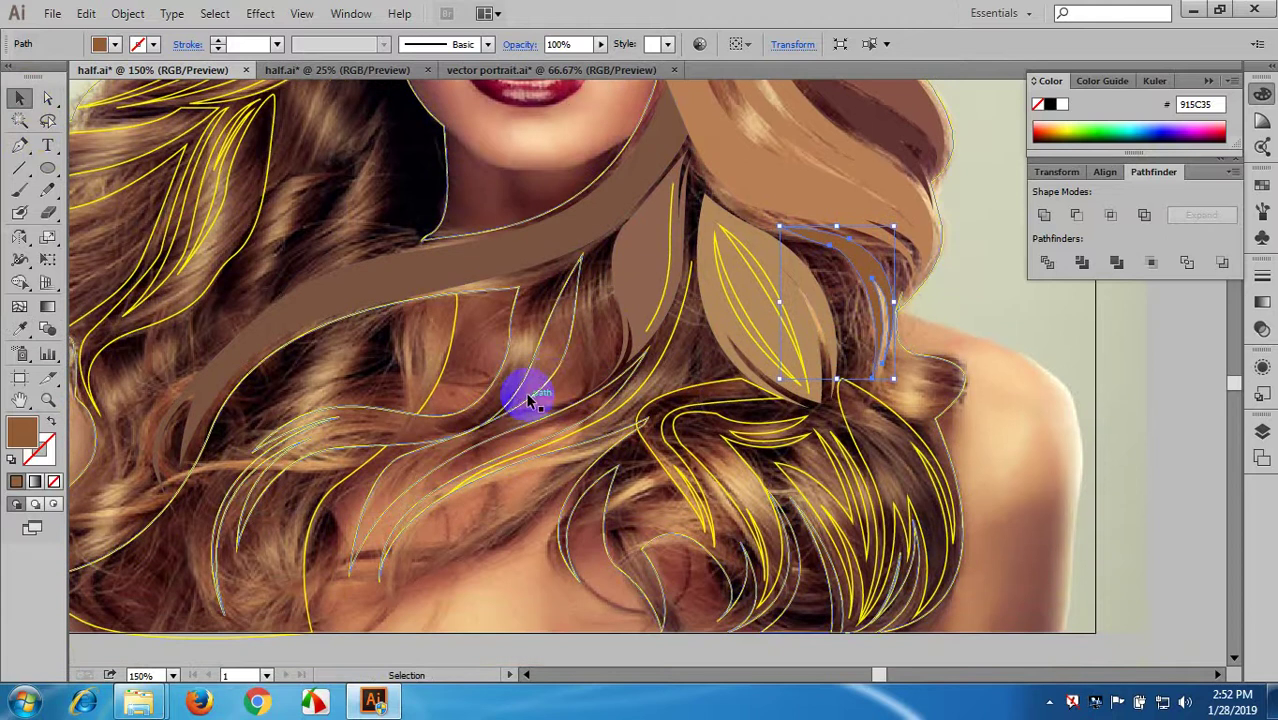
pyautogui.click(548, 388)
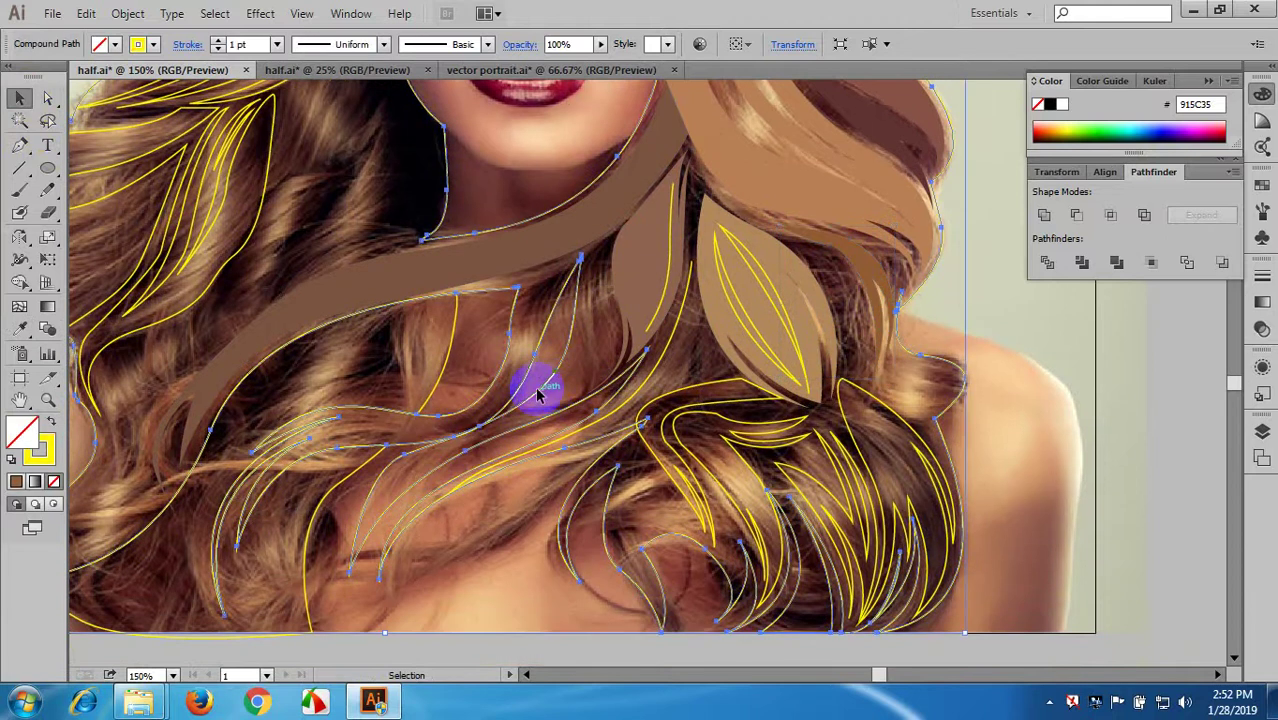
pyautogui.click(650, 428)
pyautogui.press('i')
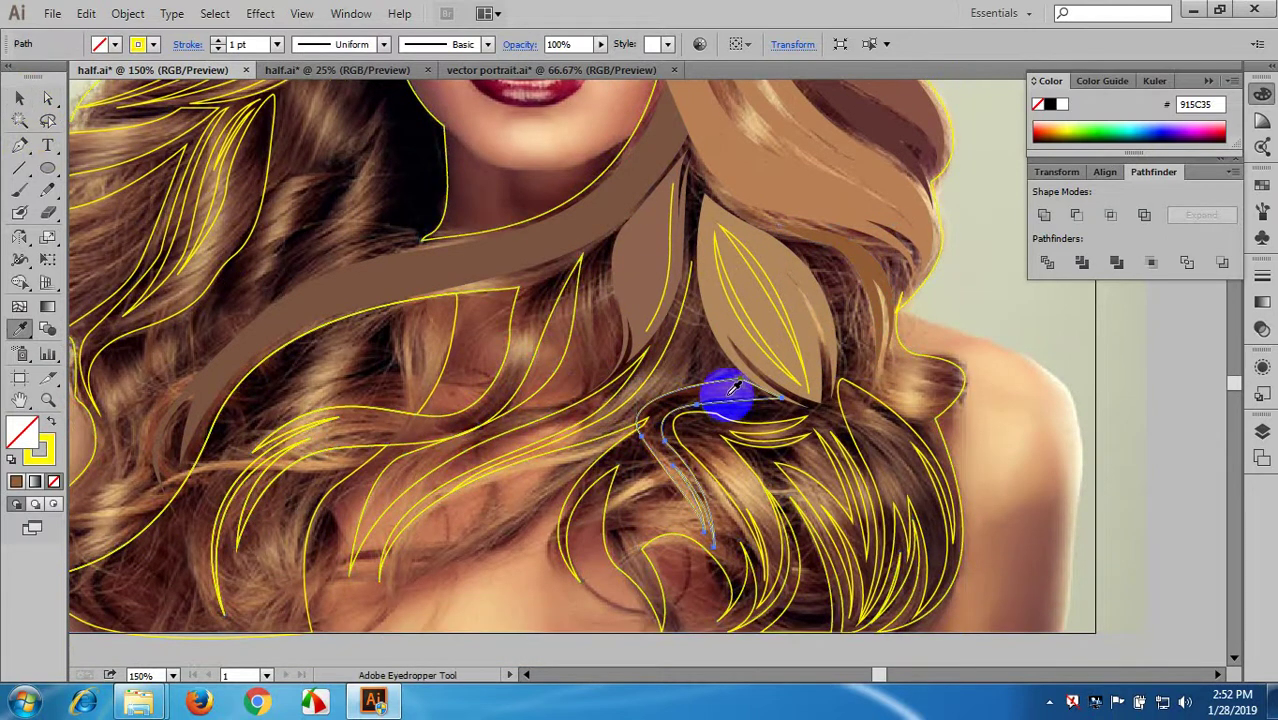
pyautogui.click(718, 383)
pyautogui.click(20, 146)
pyautogui.click(22, 104)
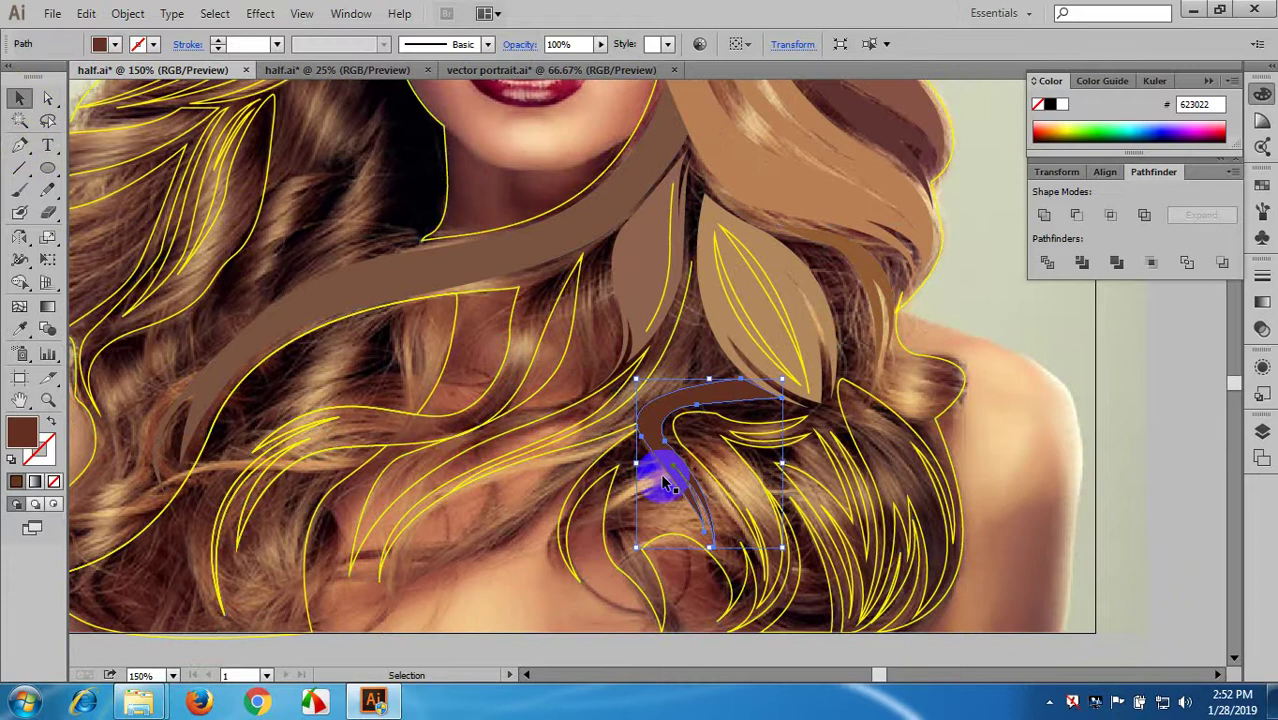
# - Fill the forked curl inside the dark hooked strand with sampled light brown B47A52
pyautogui.click(739, 508)
pyautogui.press('i')
pyautogui.click(732, 459)
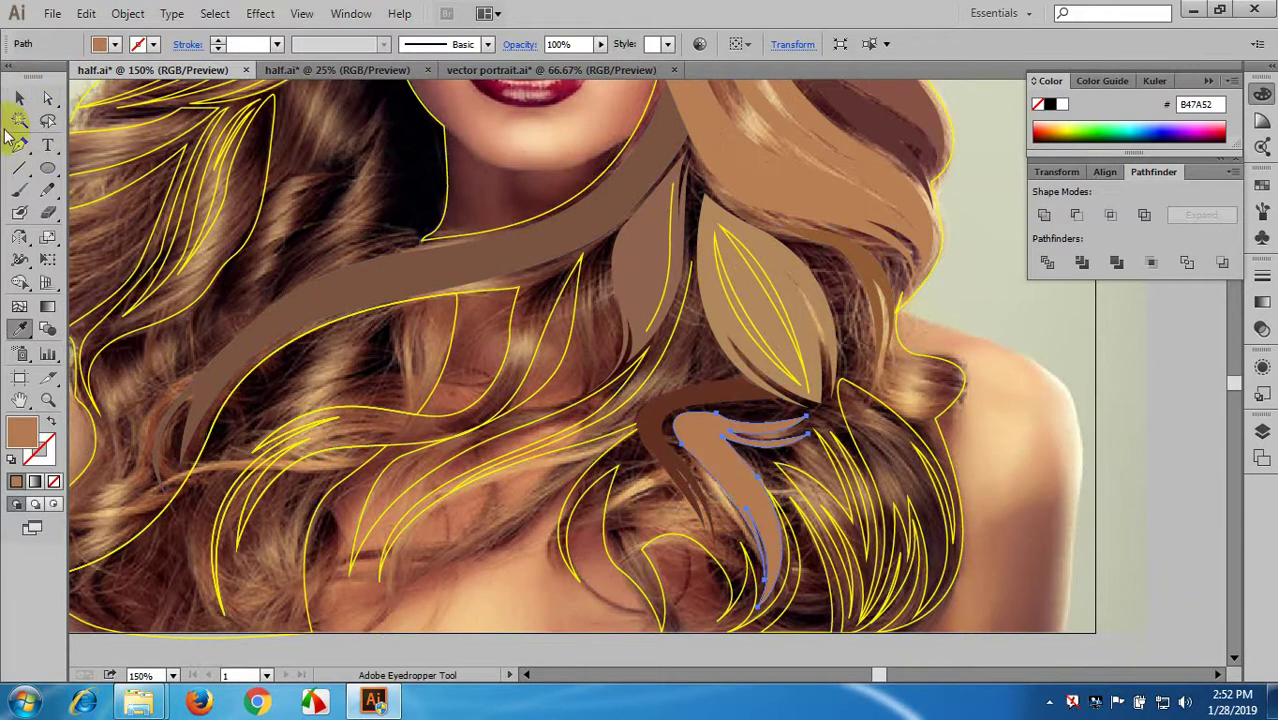
pyautogui.click(20, 99)
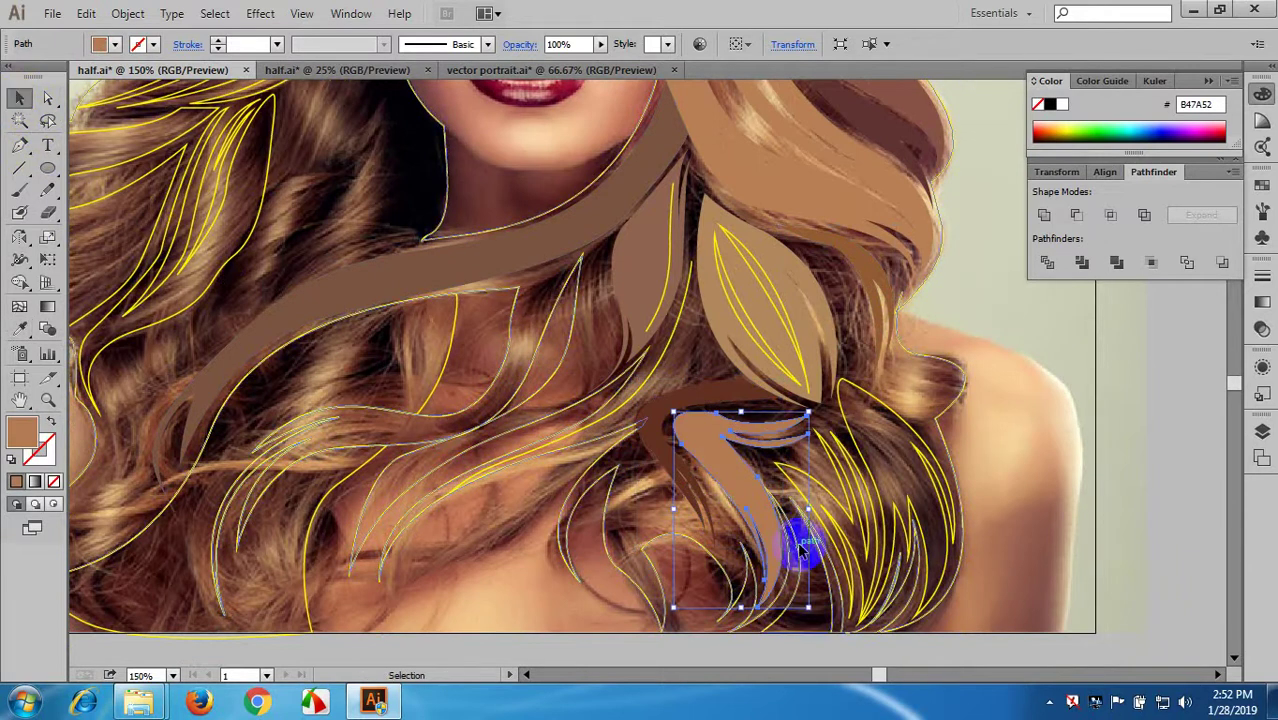
# - Fill the split strand just right of the forked curl with sampled tan AD8460
pyautogui.click(829, 532)
pyautogui.press('i')
pyautogui.click(813, 490)
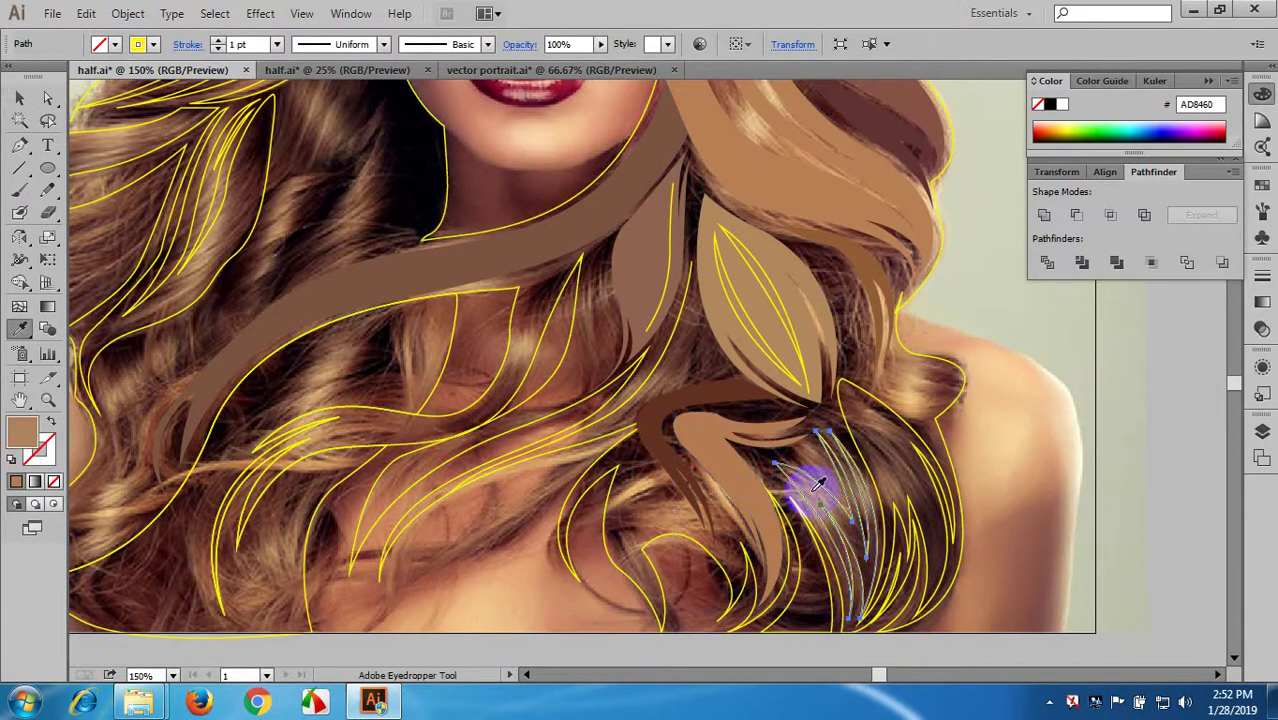
pyautogui.click(21, 100)
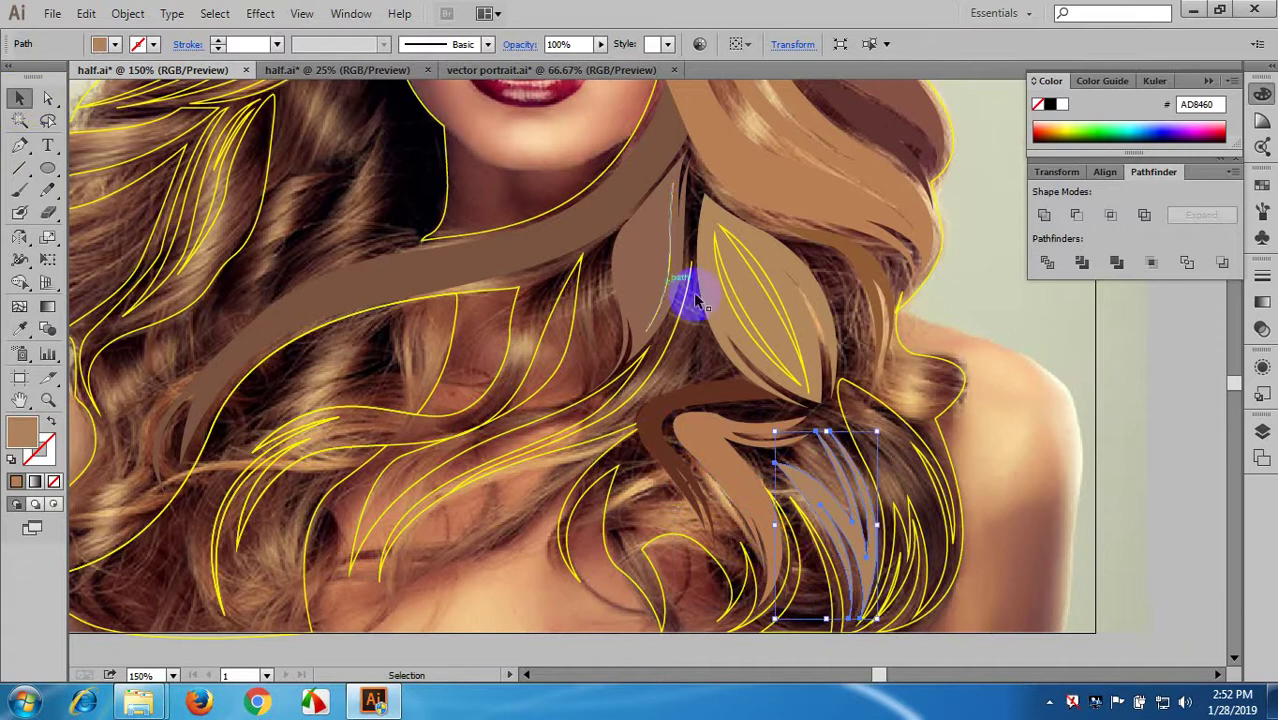
# - Fill the outermost lower curl beside the right shoulder with sampled brown 996C56
pyautogui.click(880, 403)
pyautogui.press('i')
pyautogui.click(882, 421)
pyautogui.click(880, 420)
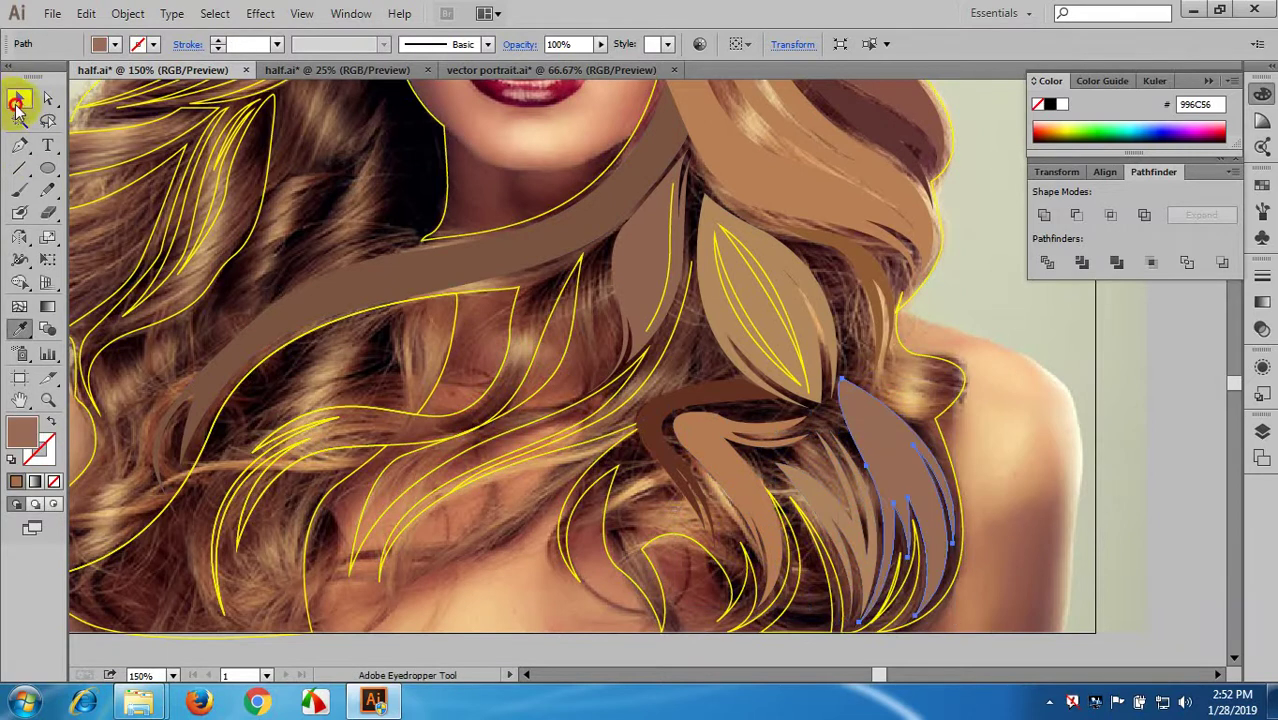
pyautogui.click(18, 99)
pyautogui.scroll(3, 850, 356)
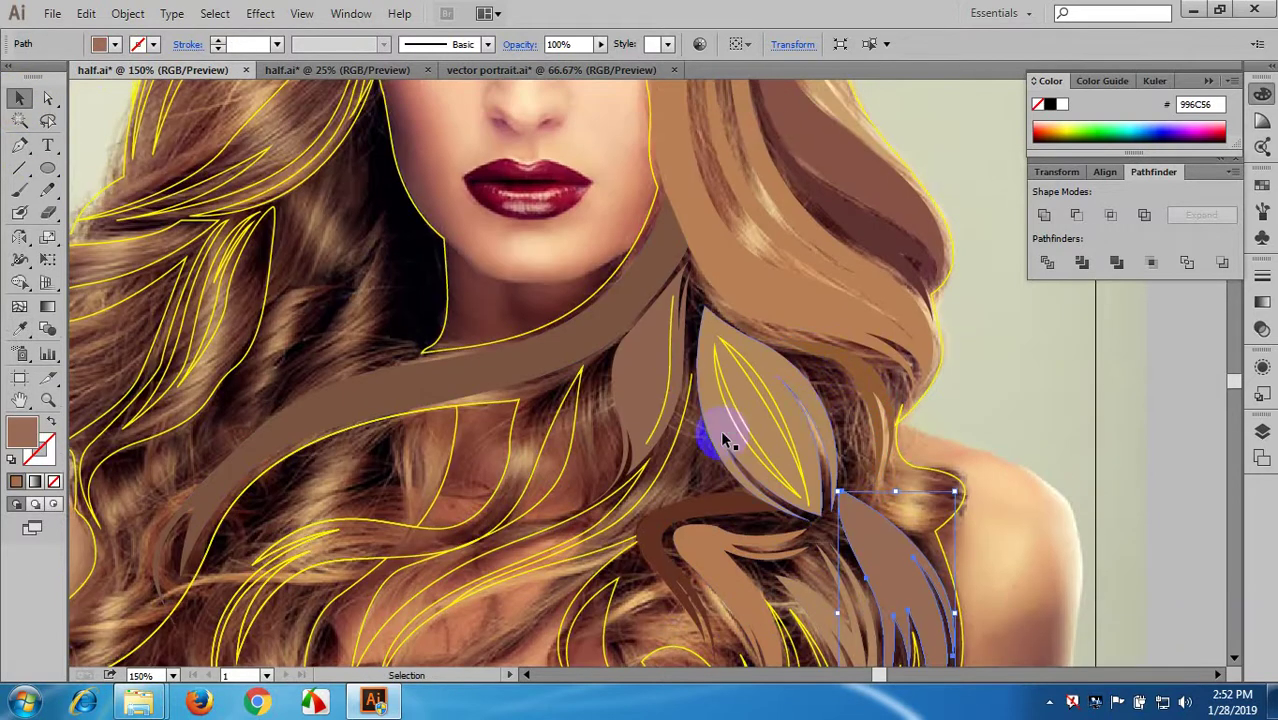
# - Fill the outermost crown strand above the forehead with light brown B38D6E sampled from the photo
pyautogui.keyDown('alt'); pyautogui.scroll(-3, 725, 445); pyautogui.keyUp('alt')
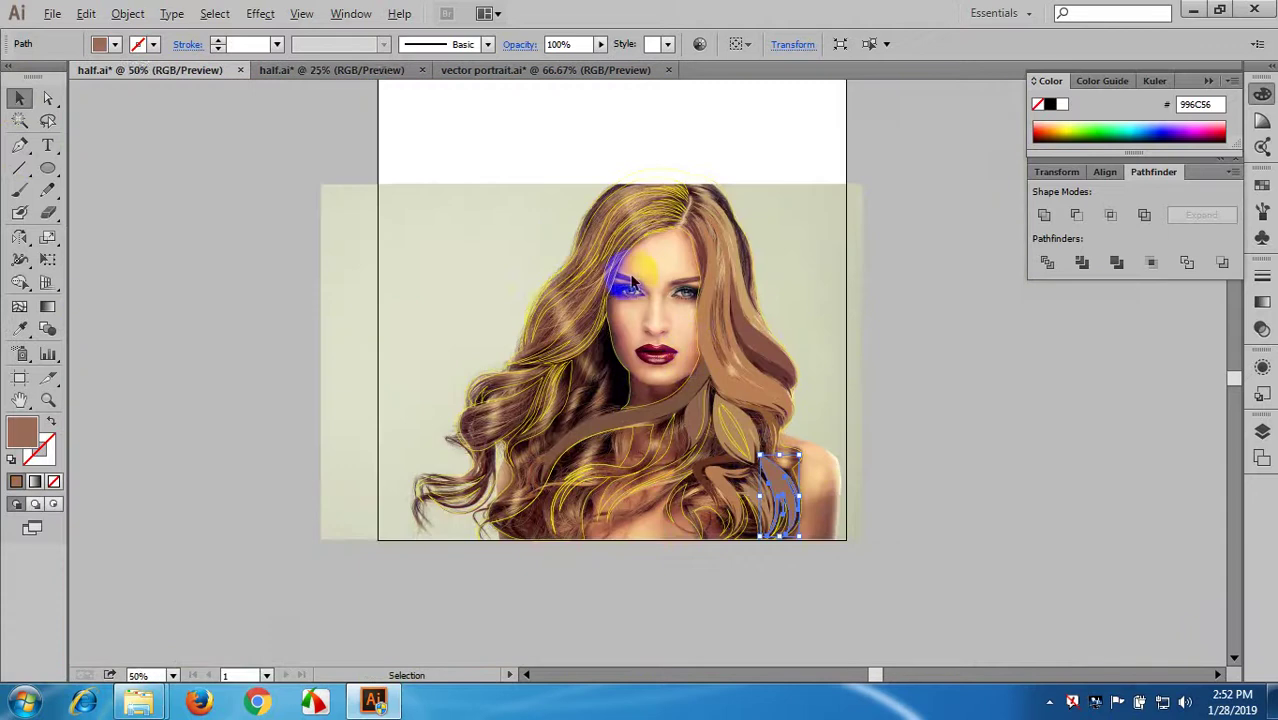
pyautogui.keyDown('alt'); pyautogui.scroll(3, 640, 280); pyautogui.keyUp('alt')
pyautogui.scroll(3, 820, 250)
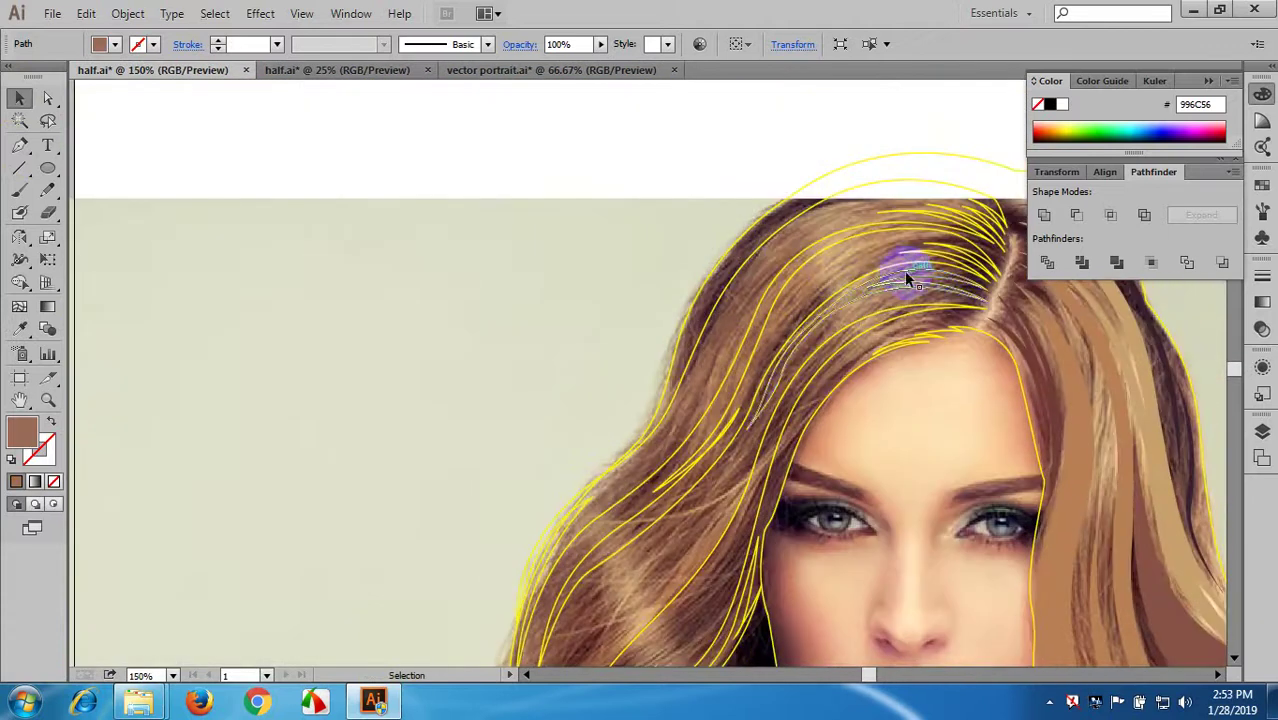
pyautogui.click(918, 214)
pyautogui.press('i')
pyautogui.click(827, 214)
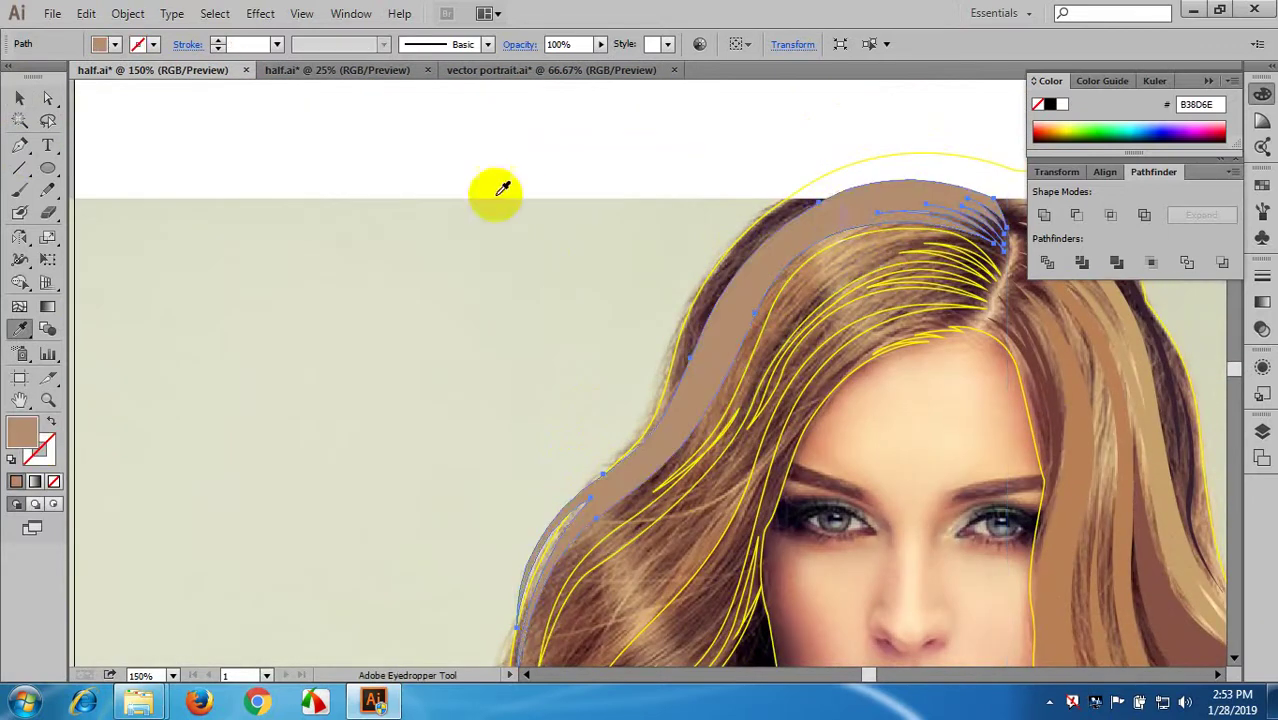
pyautogui.click(19, 97)
pyautogui.click(294, 163)
pyautogui.scroll(-3, 756, 257)
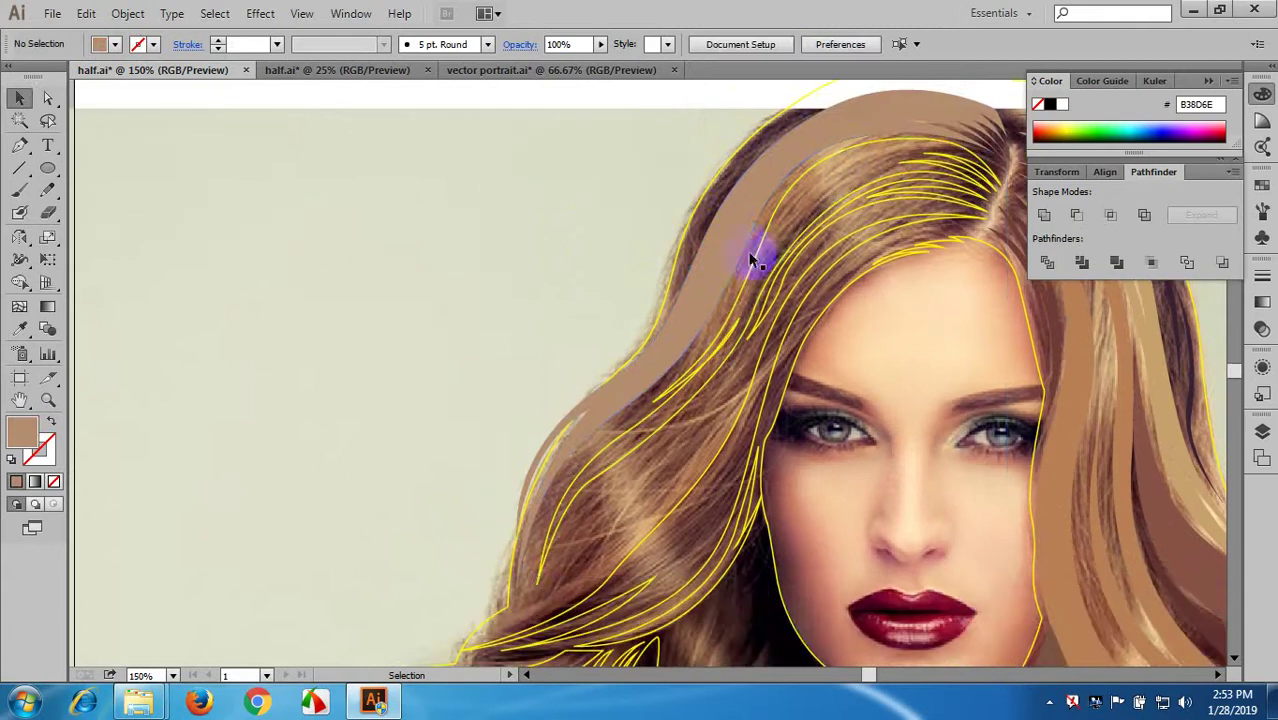
# - Fill the long strand just inside the outermost crown strand with light brown BE926F sampled from the photo
pyautogui.click(815, 226)
pyautogui.press('i')
pyautogui.click(830, 171)
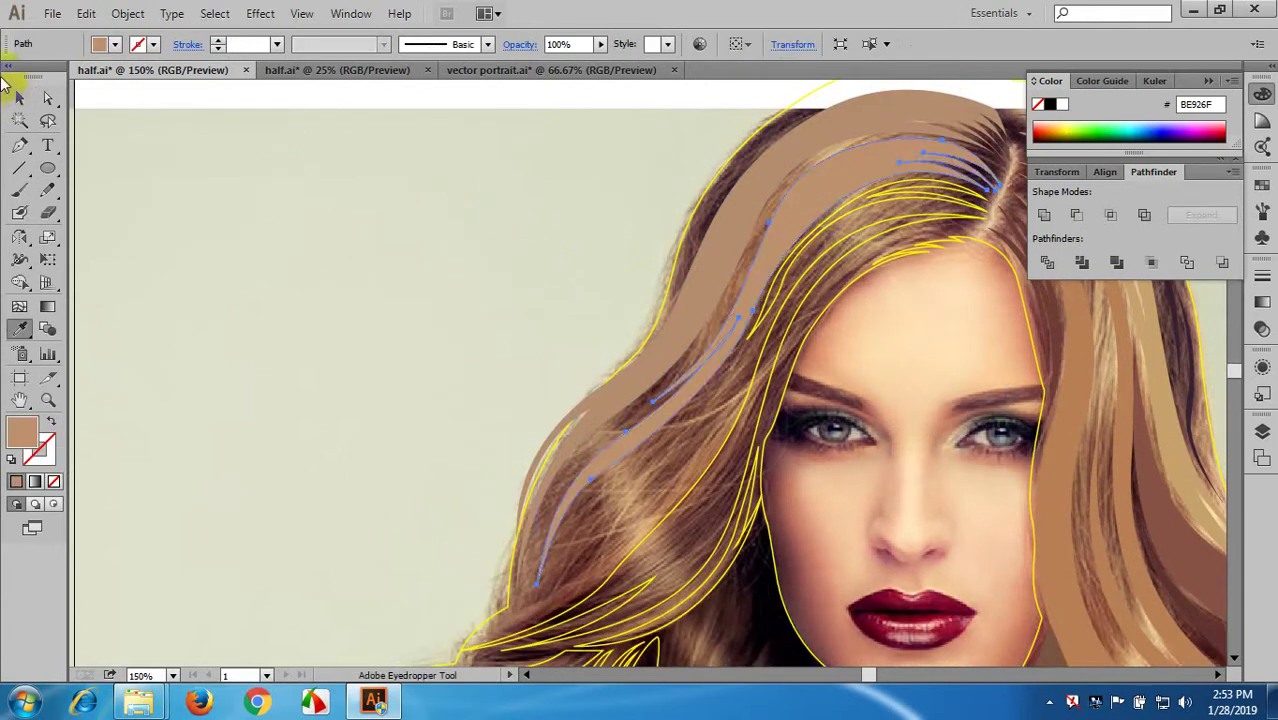
pyautogui.click(19, 97)
pyautogui.click(795, 268)
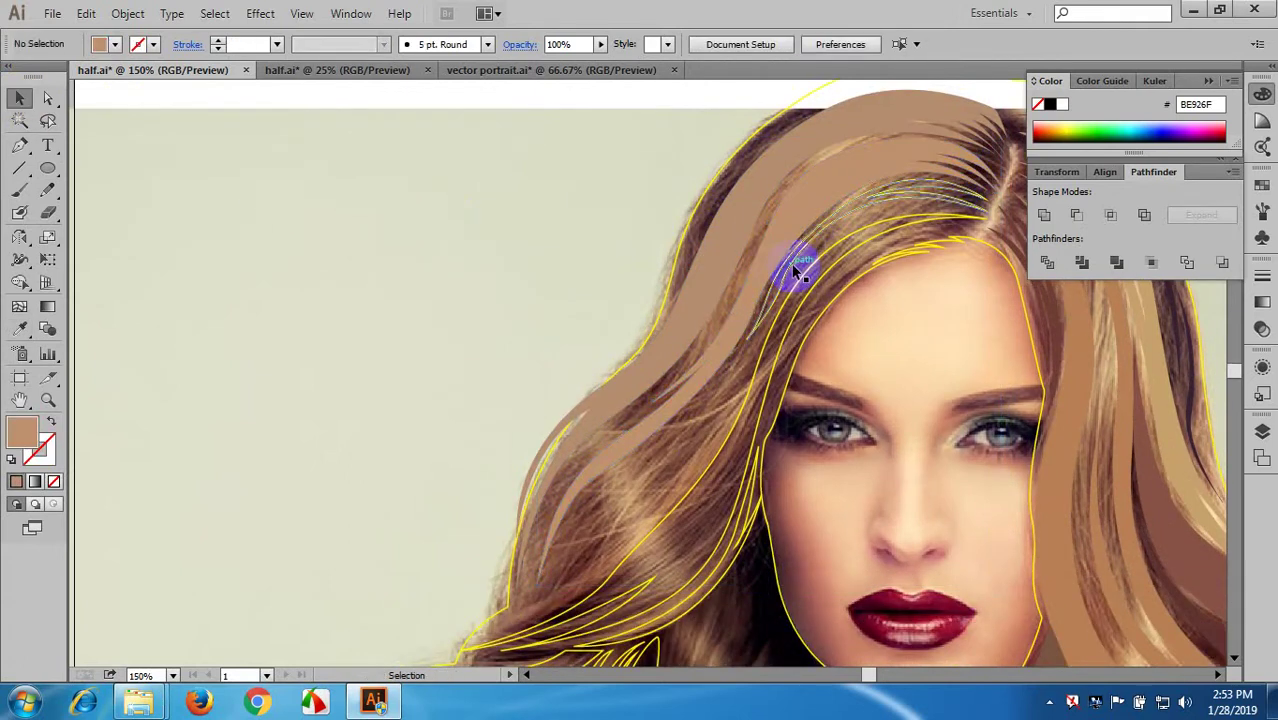
# - Fill the narrow split strand below the second crown strand with the same BE926F brown as its neighbour
pyautogui.click(901, 220)
pyautogui.press('i')
pyautogui.click(915, 196)
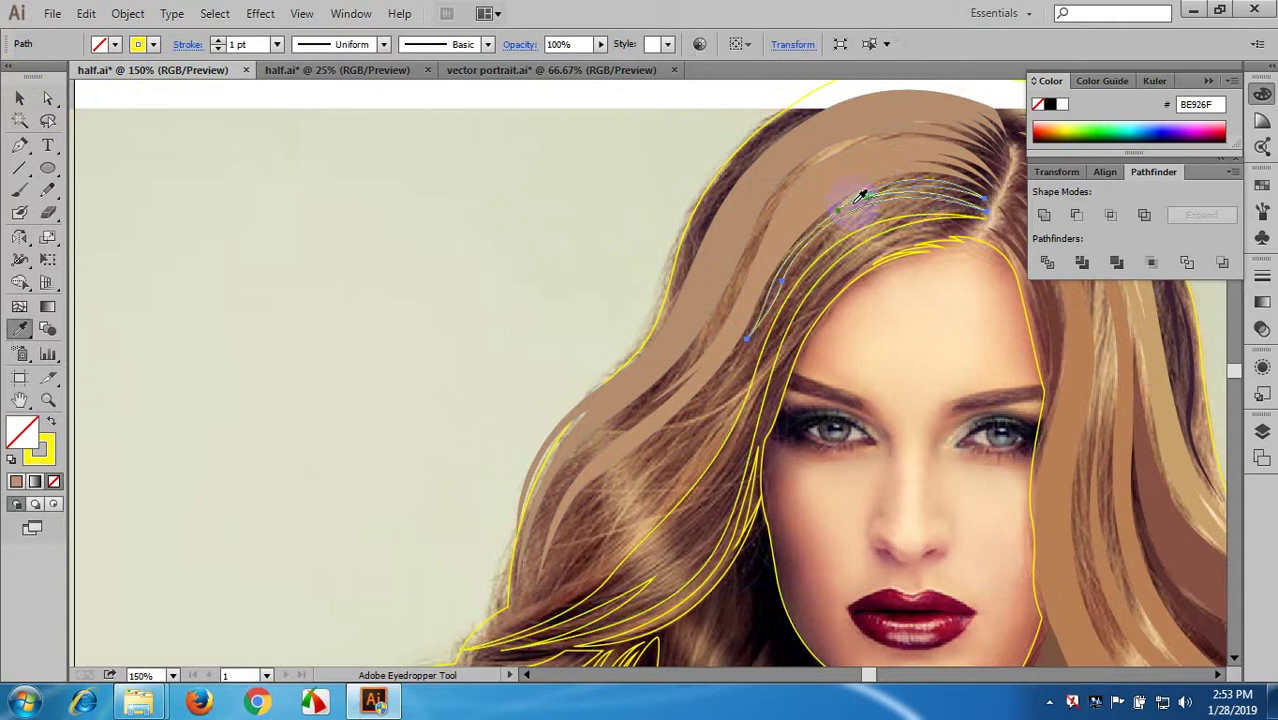
pyautogui.click(917, 175)
pyautogui.click(917, 175)
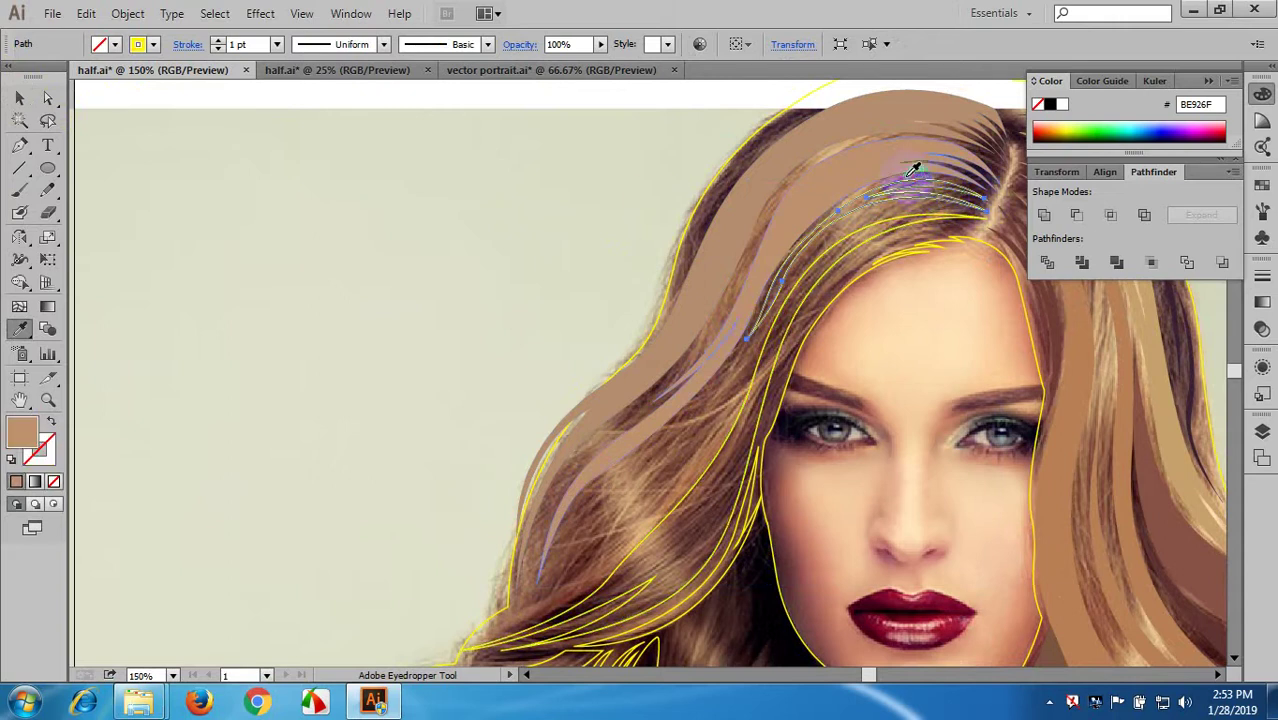
pyautogui.click(19, 97)
pyautogui.click(313, 190)
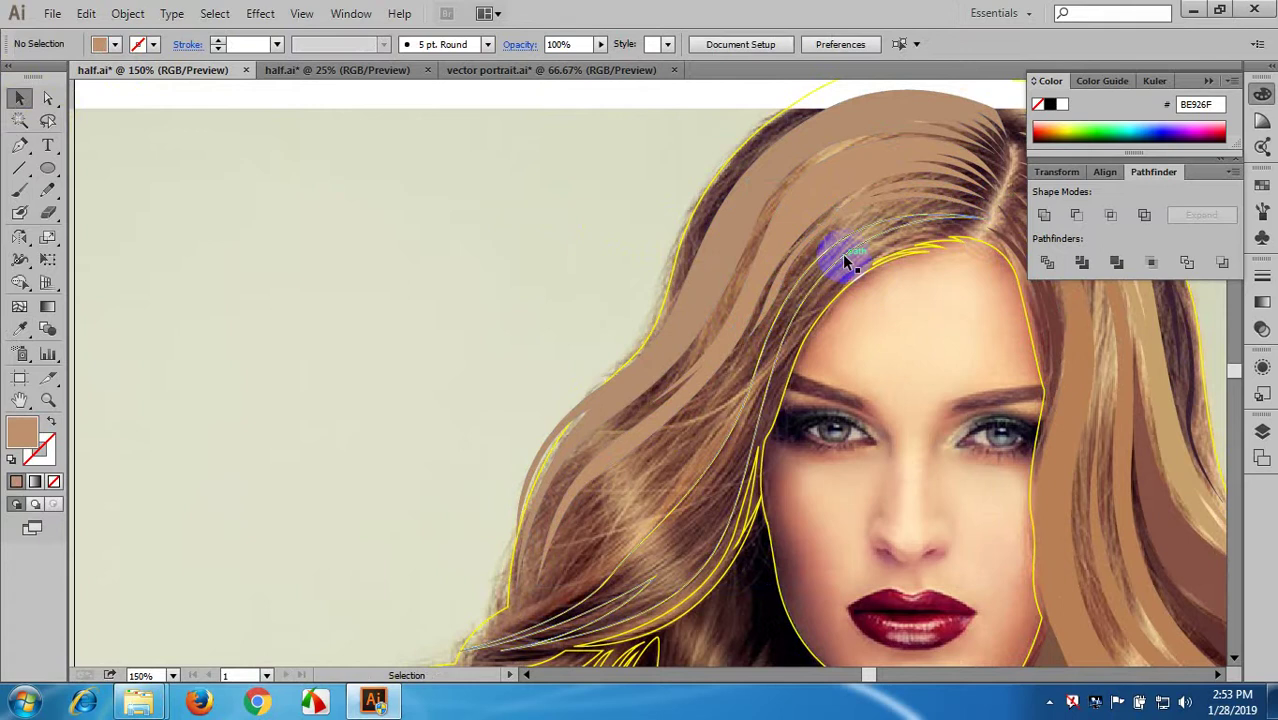
# - Fill the long strand sweeping from the parting past the temple with sampled brown 825B4C
pyautogui.click(842, 254)
pyautogui.press('i')
pyautogui.click(830, 282)
pyautogui.scroll(-2, 830, 282)
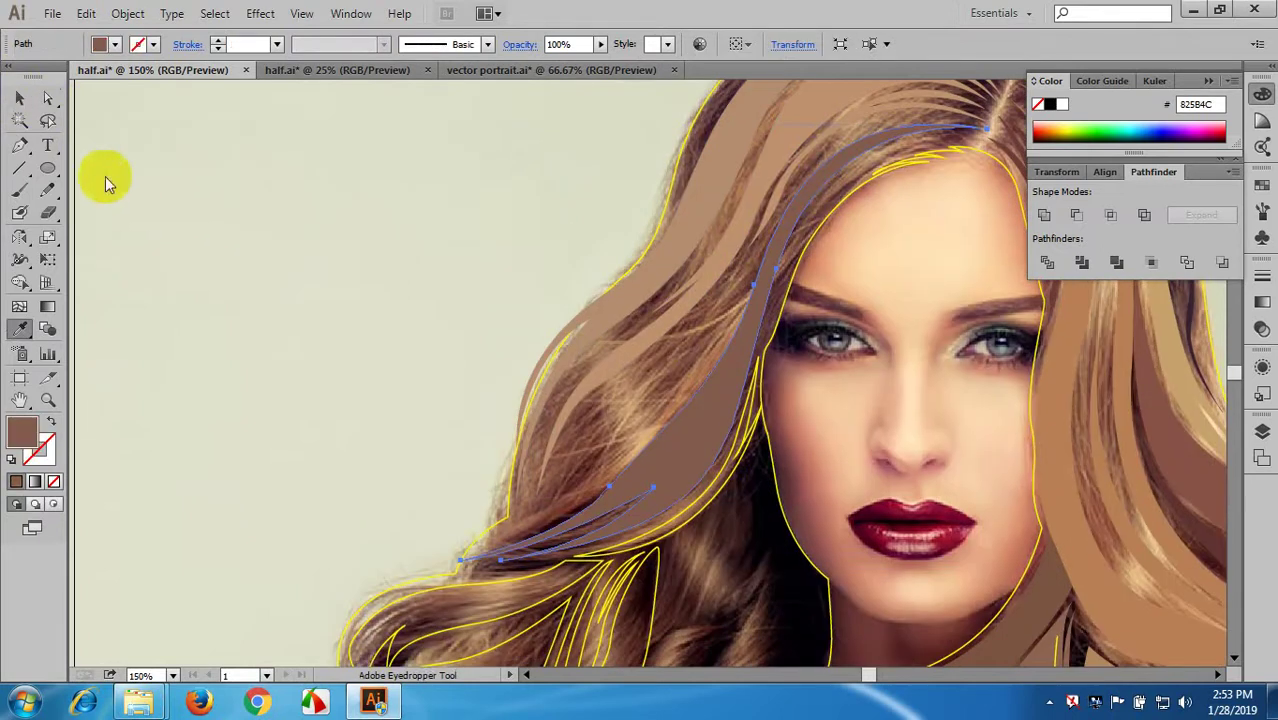
pyautogui.click(19, 97)
pyautogui.click(379, 186)
pyautogui.scroll(-5, 575, 355)
# - Fill the forked strand hanging below the temple strand with dark brown 5B342D sampled from the photo
pyautogui.click(575, 355)
pyautogui.click(622, 417)
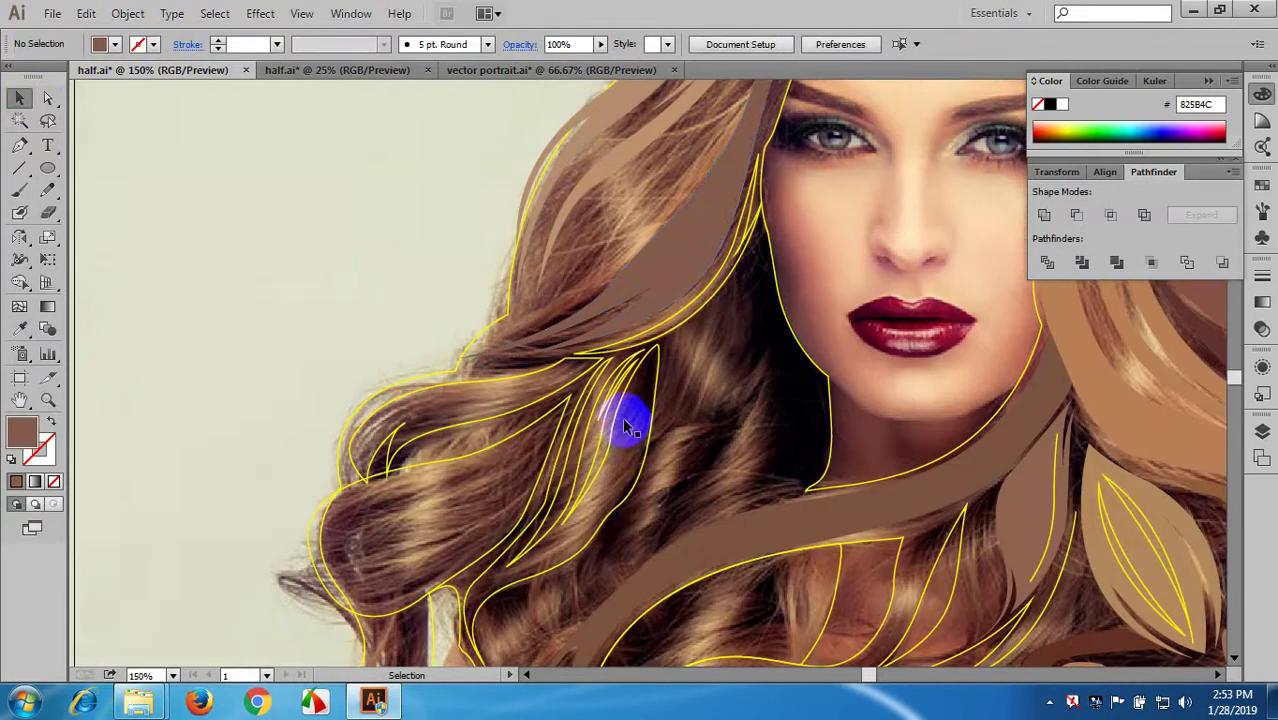
pyautogui.press('i')
pyautogui.click(630, 420)
pyautogui.click(19, 121)
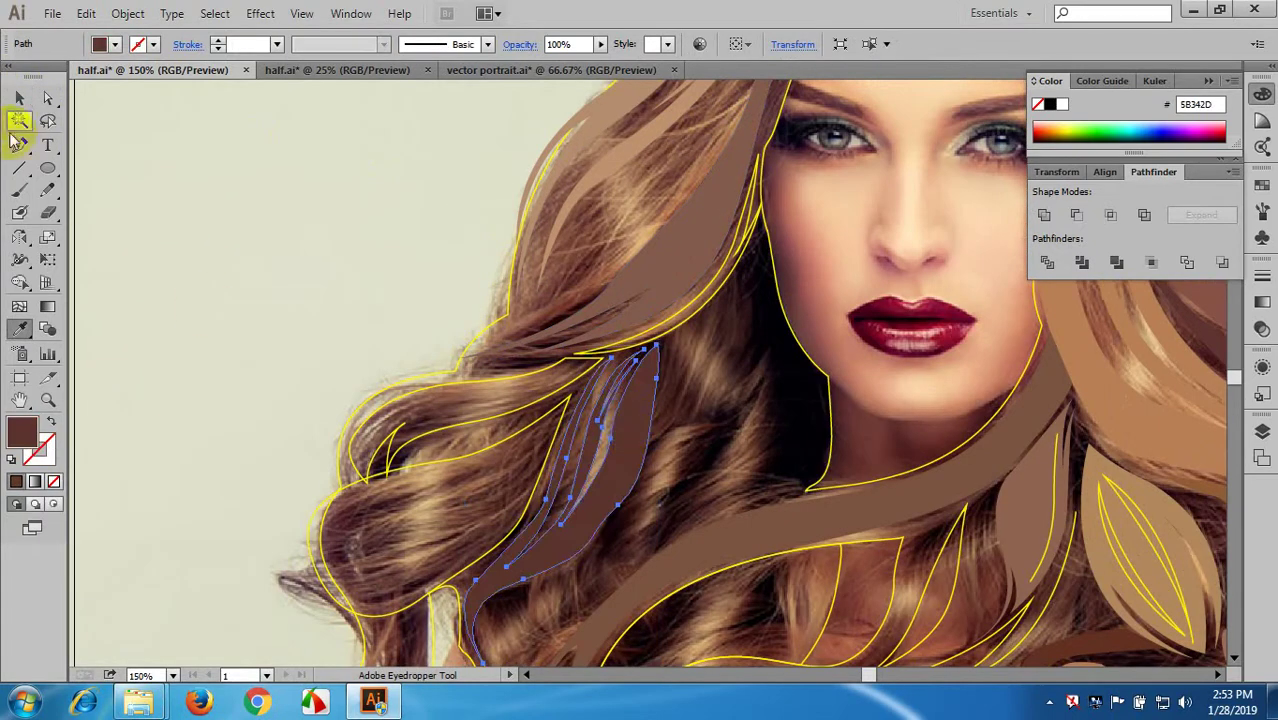
pyautogui.click(474, 410)
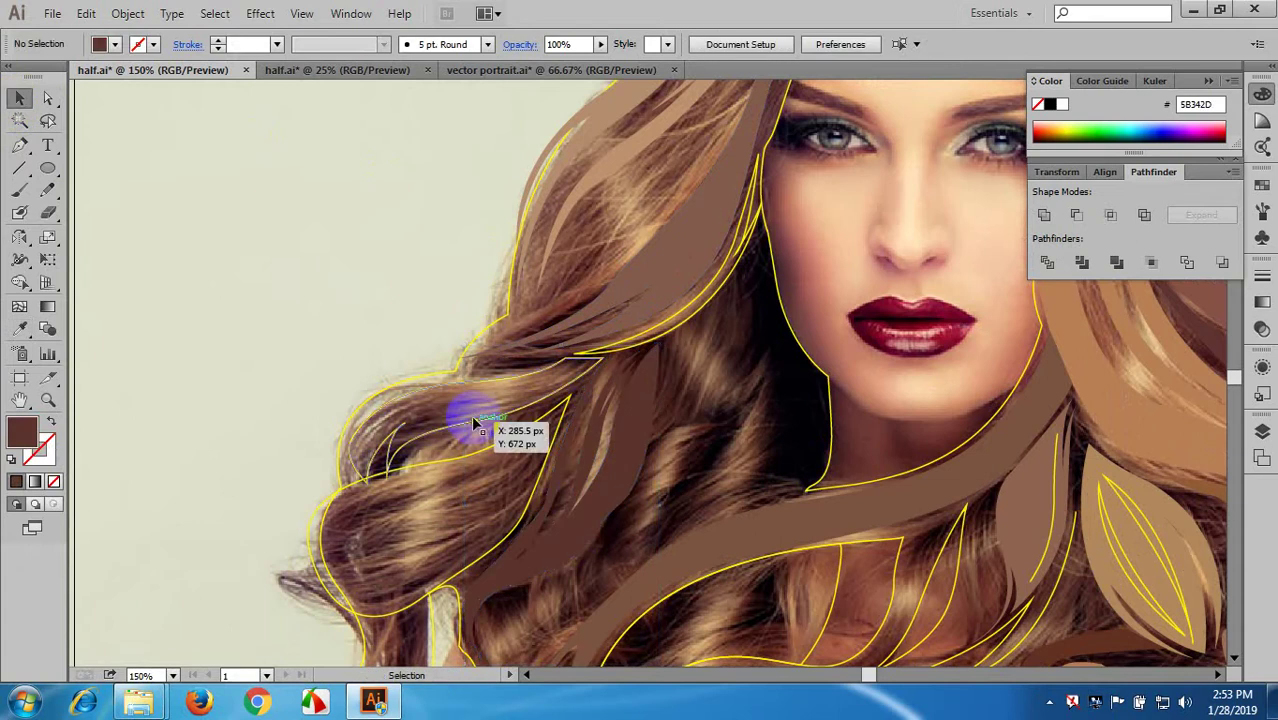
# - Fill the upper outer curl beside the dark forked strand with sampled light brown A27B5F
pyautogui.click(474, 420)
pyautogui.press('i')
pyautogui.click(466, 396)
pyautogui.click(22, 100)
pyautogui.click(149, 151)
pyautogui.scroll(-2, 388, 368)
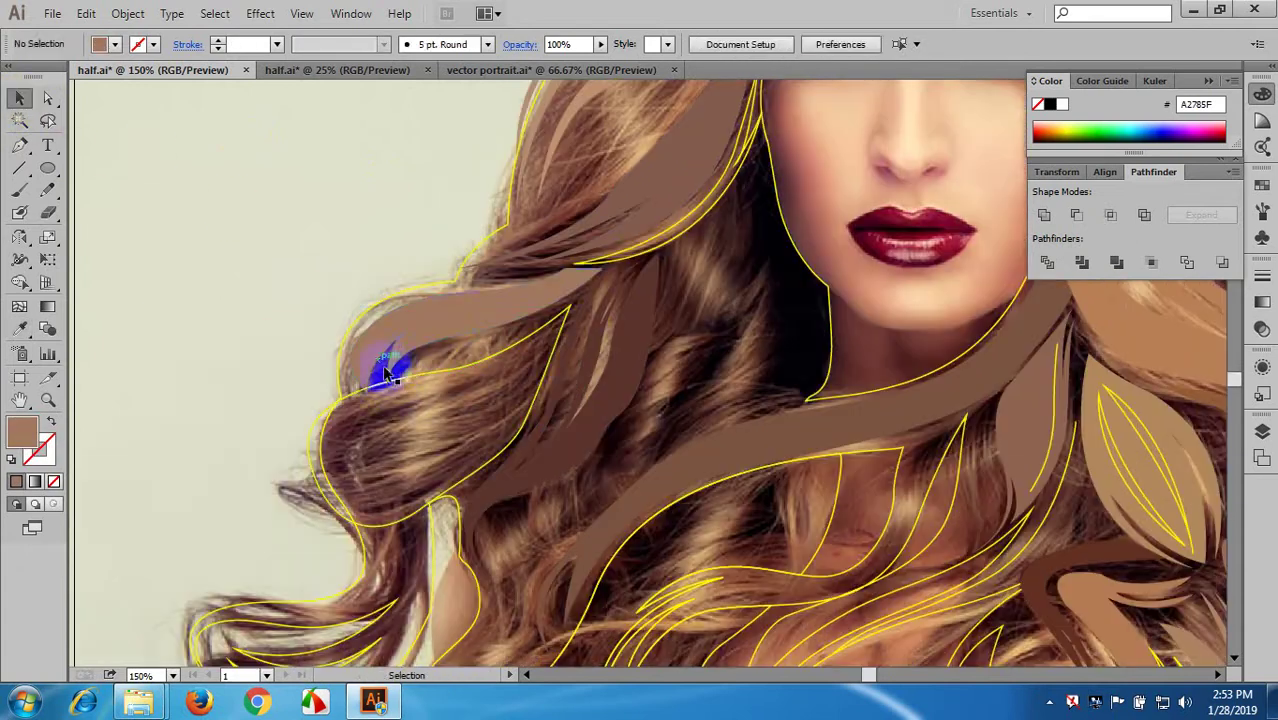
# - Fill the teardrop-shaped curl below the upper outer curl with pale pinkish tan C49F89 sampled from the photo
pyautogui.click(396, 380)
pyautogui.press('i')
pyautogui.click(421, 401)
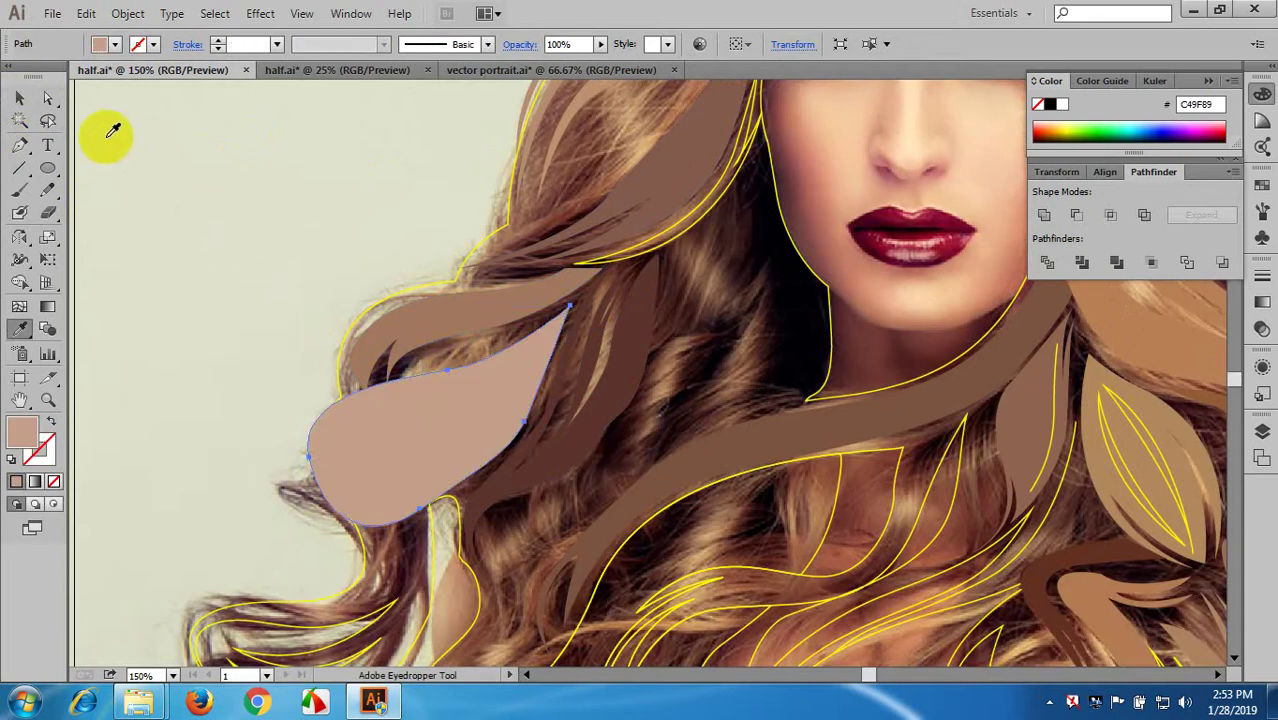
pyautogui.click(20, 100)
pyautogui.click(535, 465)
# - Try filling the large forked strand outline over the chest with sampled tan AB8458
pyautogui.scroll(-3, 535, 465)
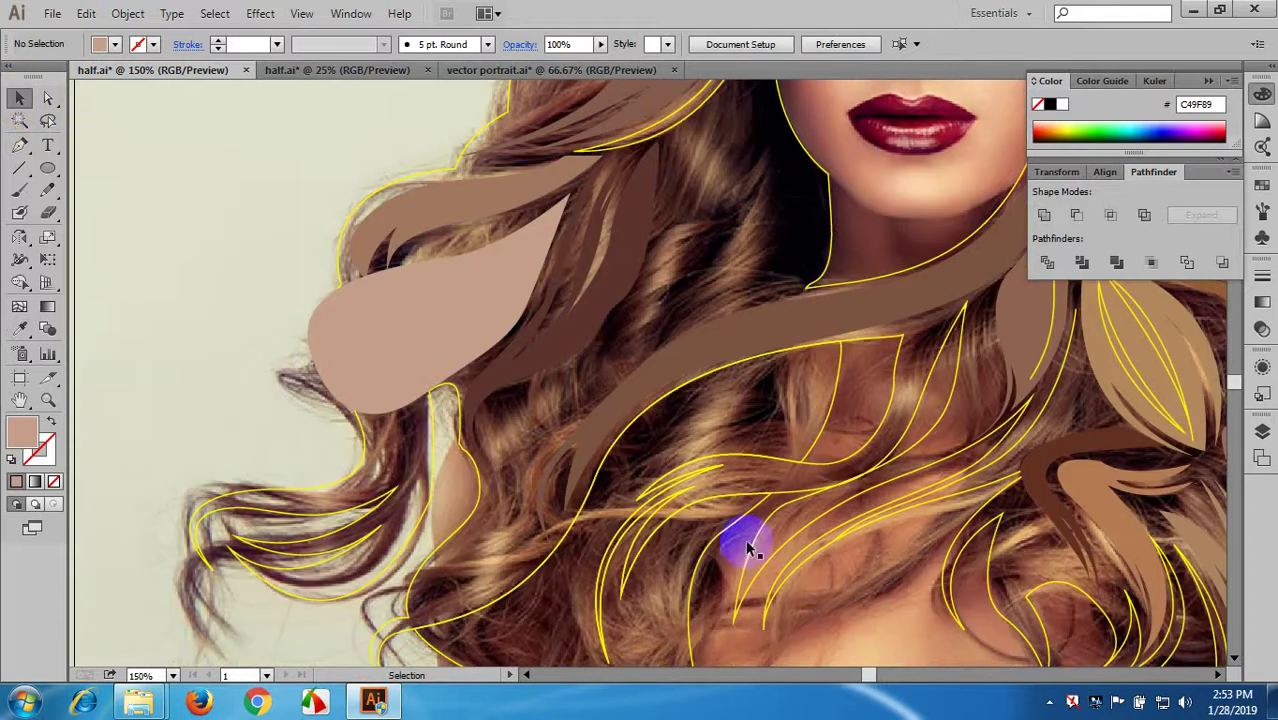
pyautogui.click(795, 458)
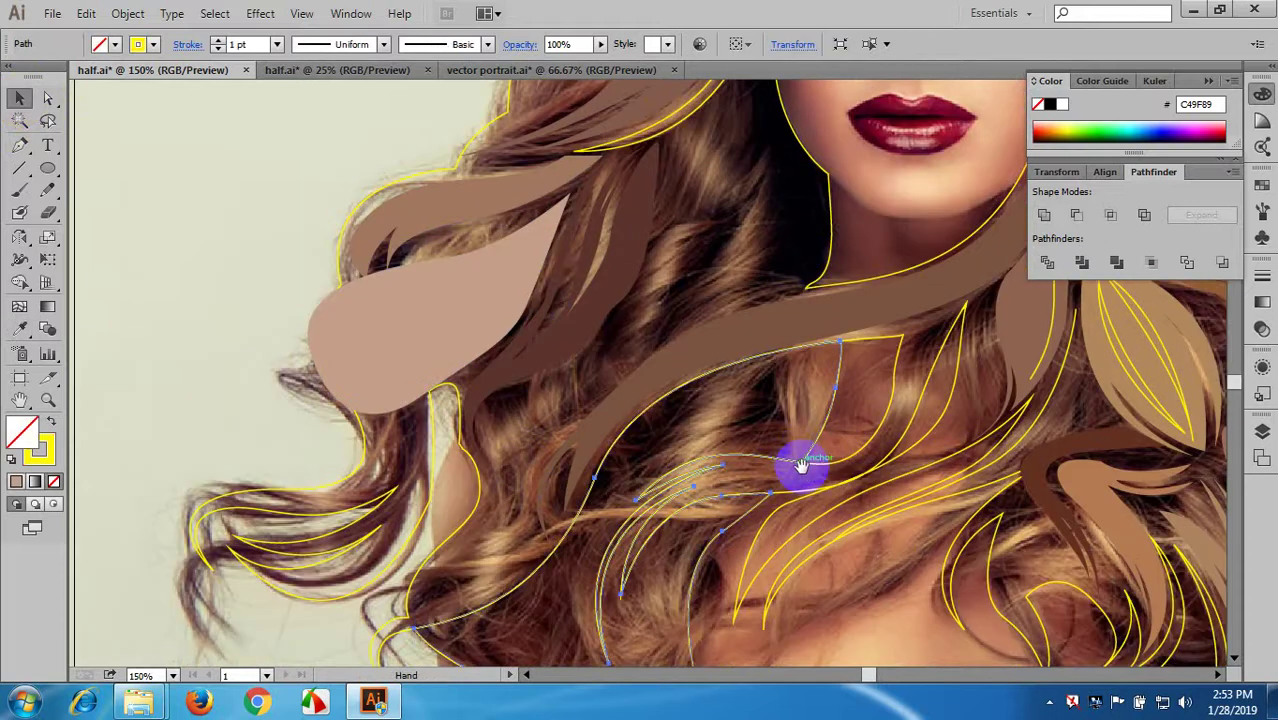
pyautogui.scroll(-1, 800, 465)
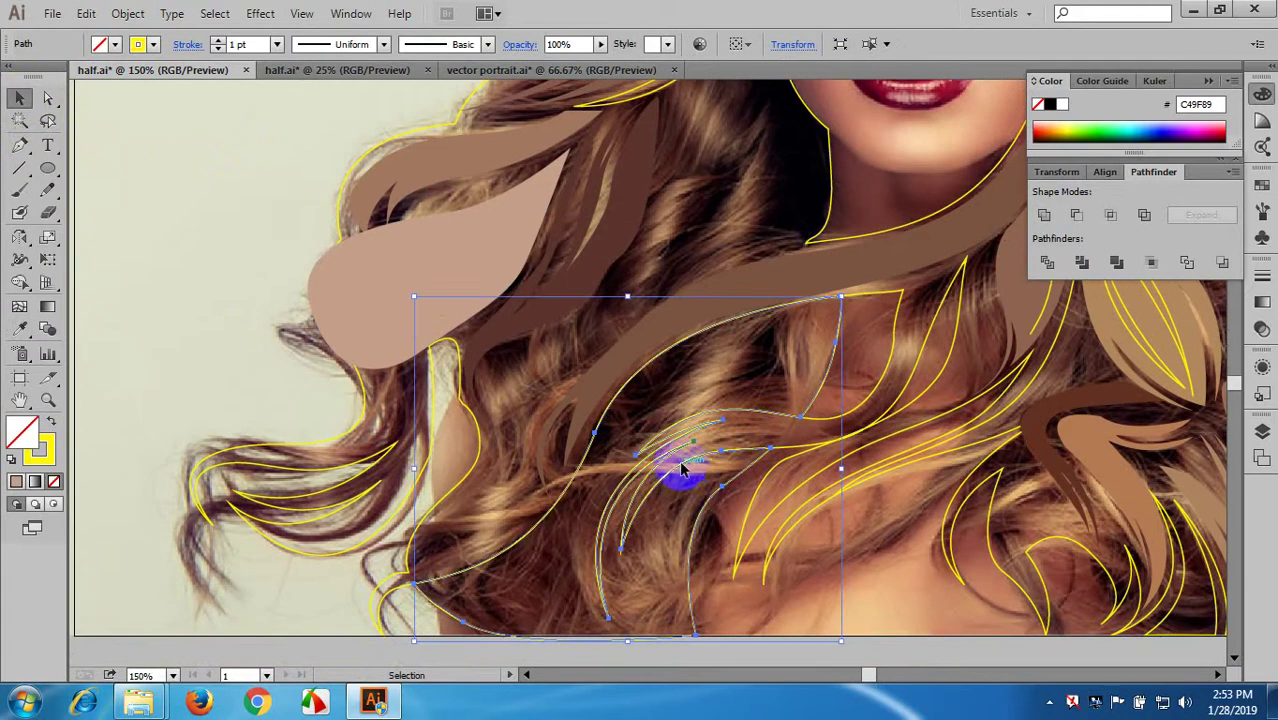
pyautogui.press('i')
pyautogui.click(718, 370)
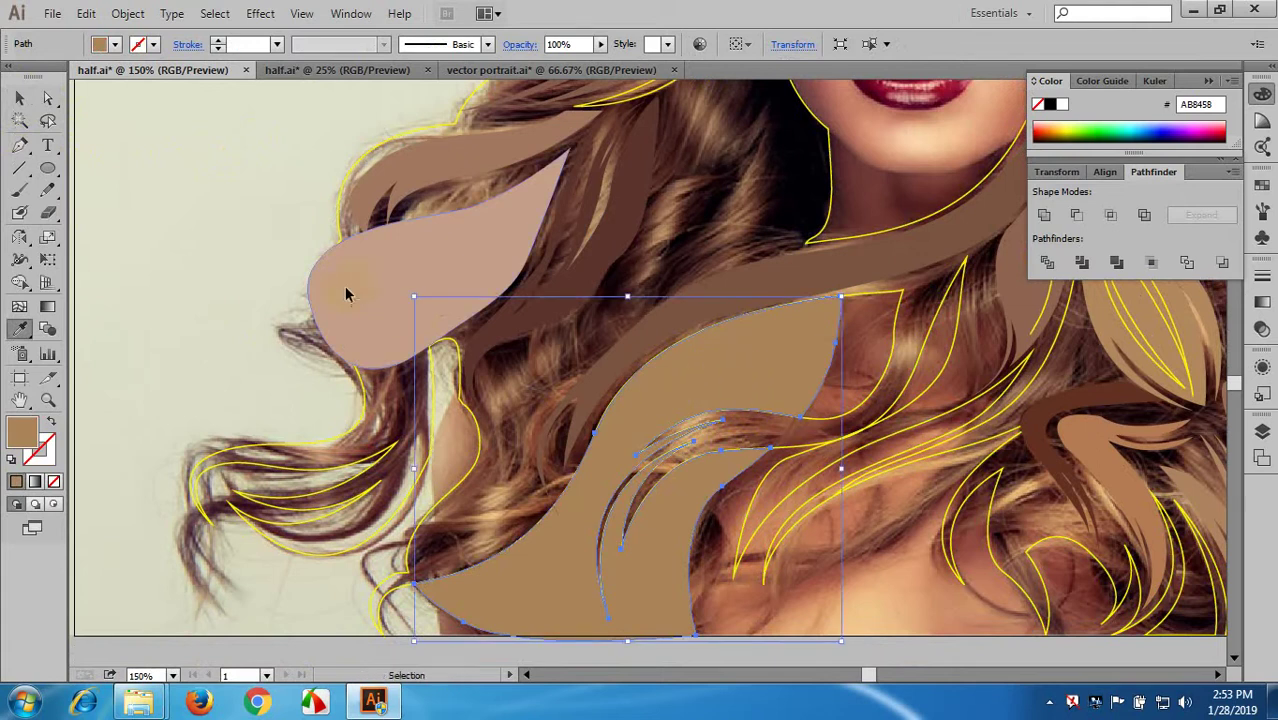
pyautogui.hotkey('ctrl', 'z')
pyautogui.click(19, 97)
pyautogui.click(140, 138)
# - Fill the two slender outlines inside the leaf-shaped curl with the leaf's own tan
pyautogui.scroll(-4, 769, 430)
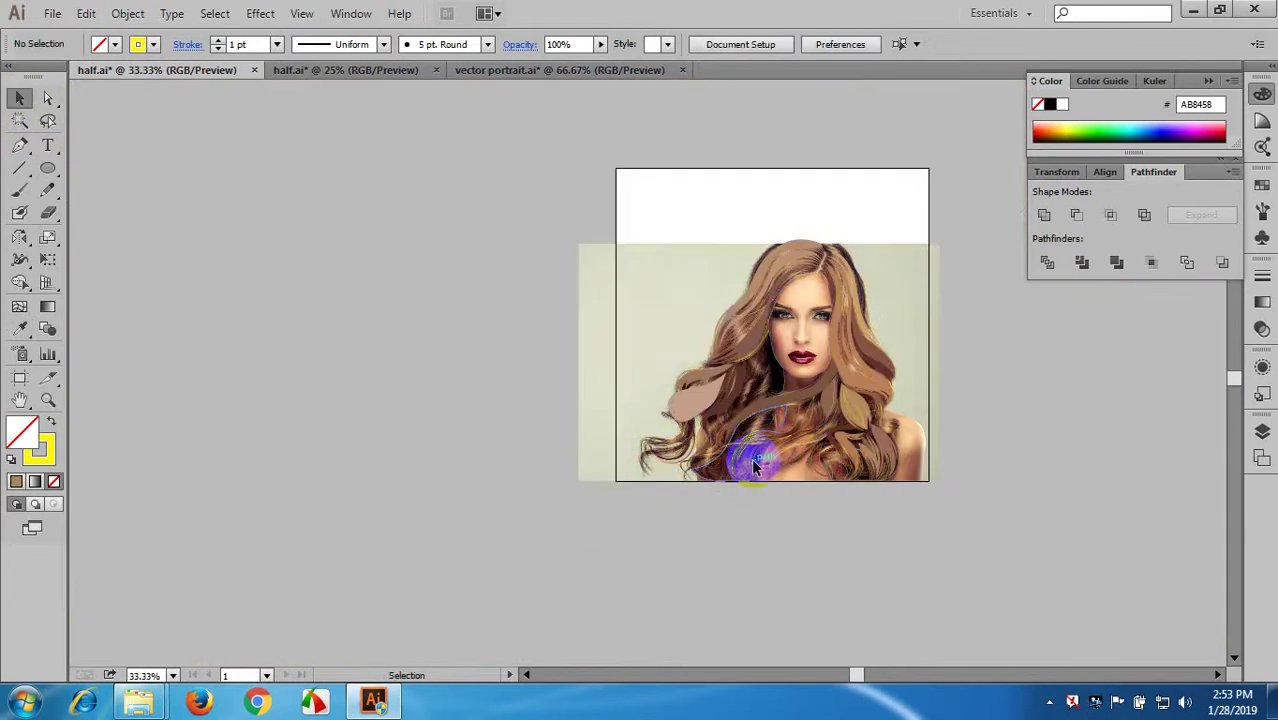
pyautogui.scroll(2, 851, 457)
pyautogui.moveTo(884, 430); pyautogui.dragTo(862, 190)
pyautogui.scroll(2, 884, 290)
pyautogui.scroll(2, 755, 500)
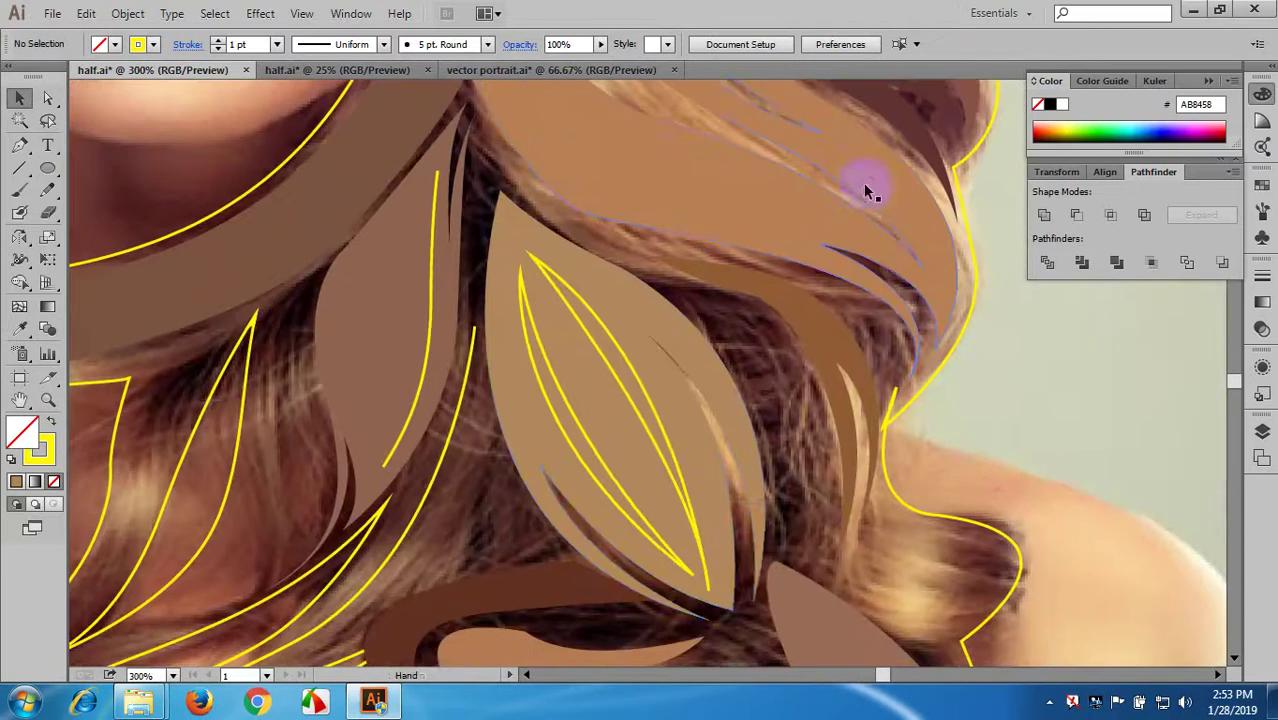
pyautogui.scroll(1, 575, 299)
pyautogui.moveTo(612, 281); pyautogui.dragTo(696, 241)
pyautogui.click(685, 310)
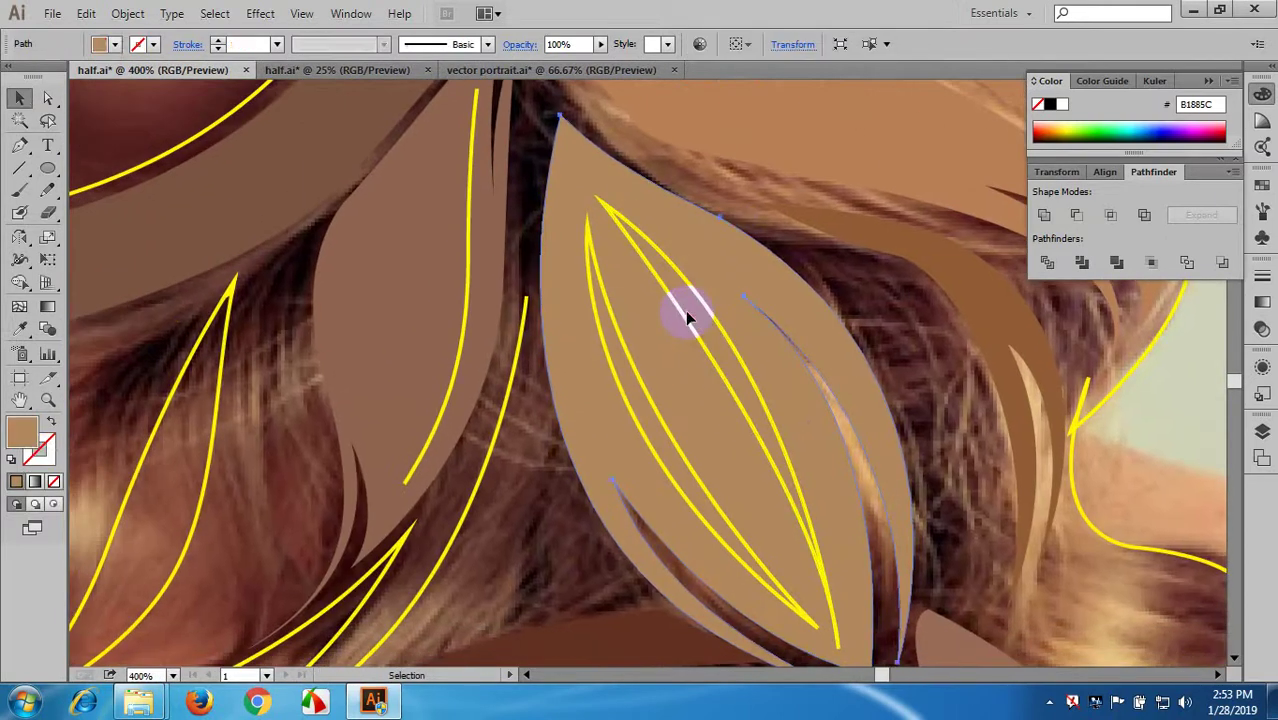
pyautogui.click(681, 315)
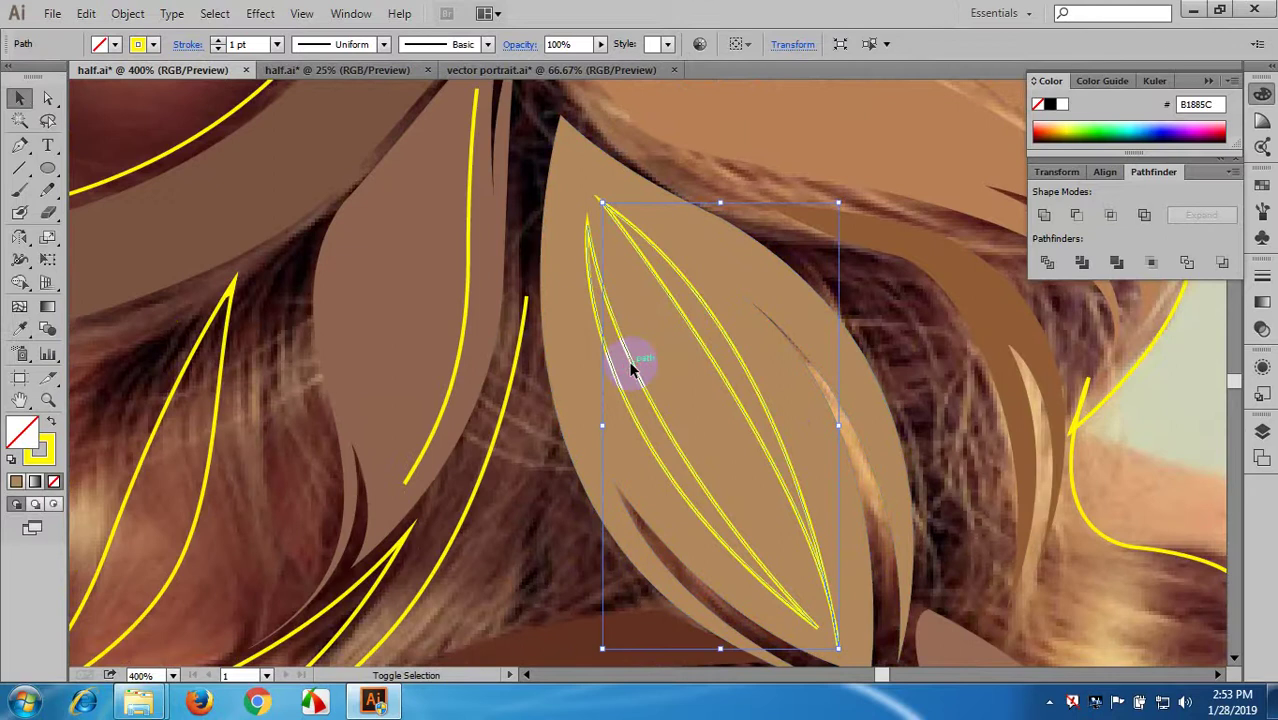
pyautogui.press('i')
pyautogui.click(690, 345)
# - Darken the fill of the two slender shapes inside the leaf-shaped curl to 916940
pyautogui.click(14, 441)
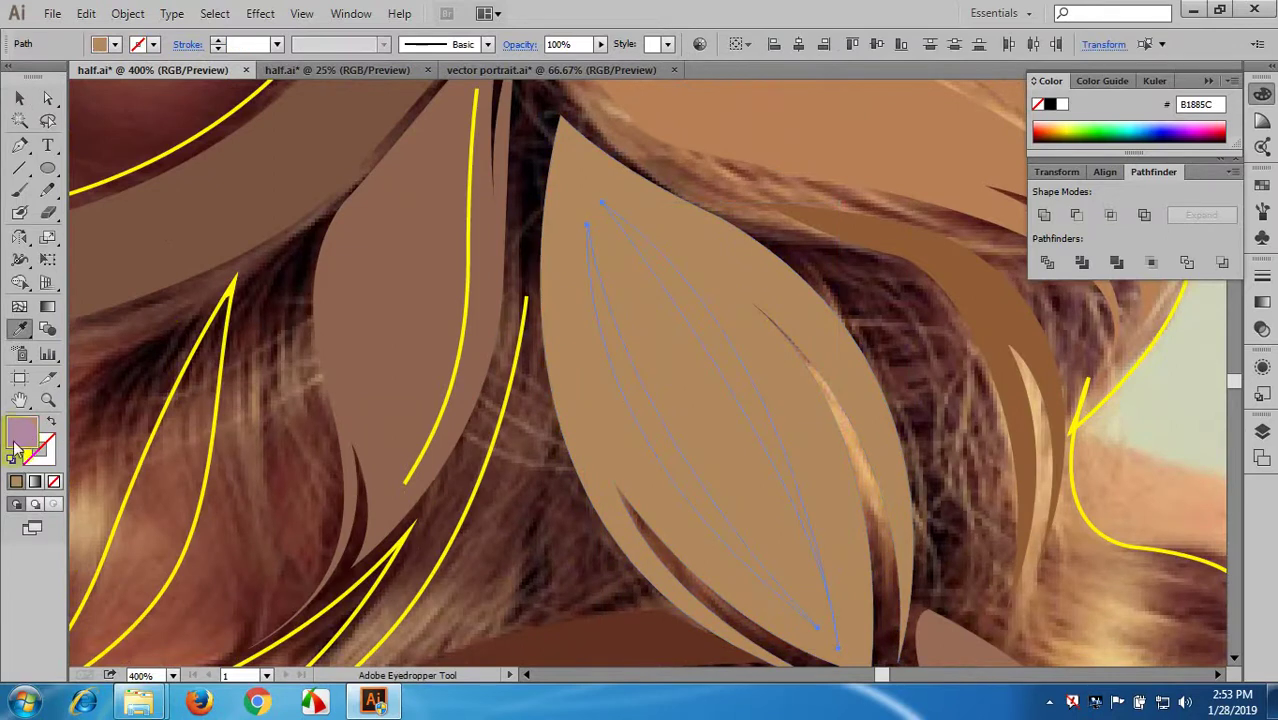
pyautogui.doubleClick(26, 436)
pyautogui.moveTo(489, 307); pyautogui.dragTo(522, 325)
pyautogui.click(837, 232)
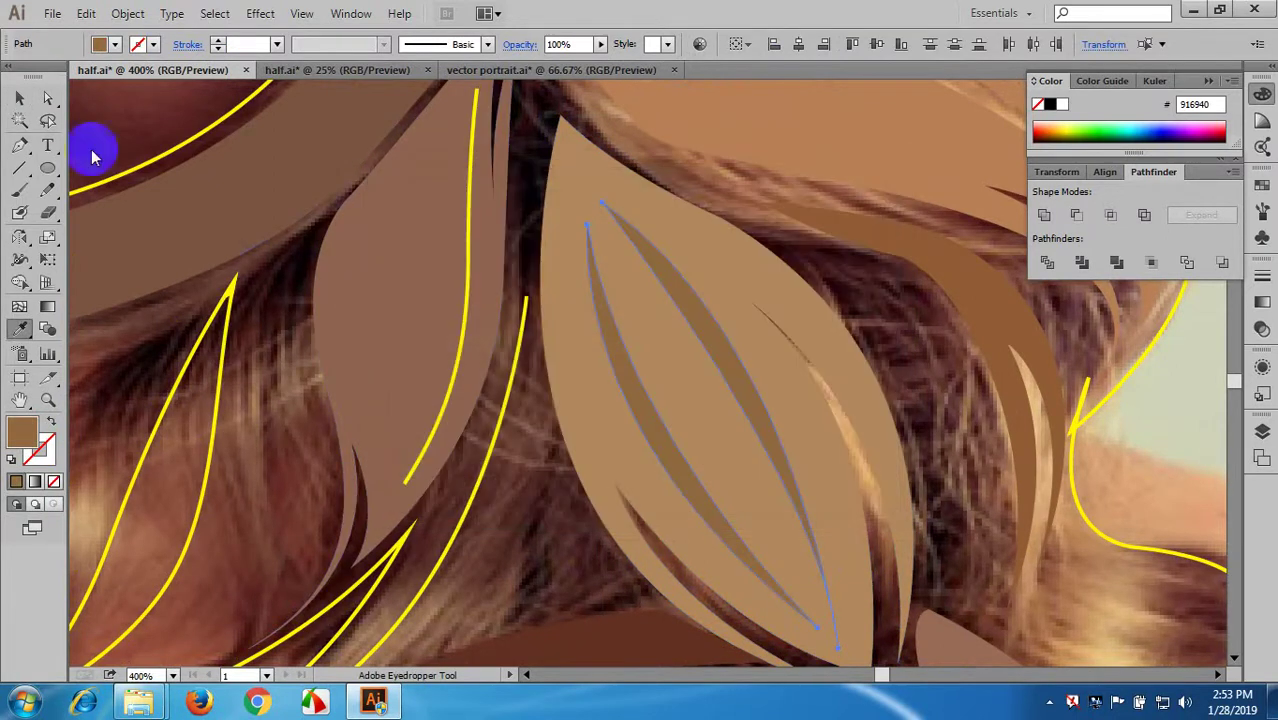
pyautogui.click(19, 97)
pyautogui.click(251, 314)
# - Fill the compound path outlining the whole hair with near-black 0C0304 sampled from the photo's shadows
pyautogui.scroll(-4, 638, 466)
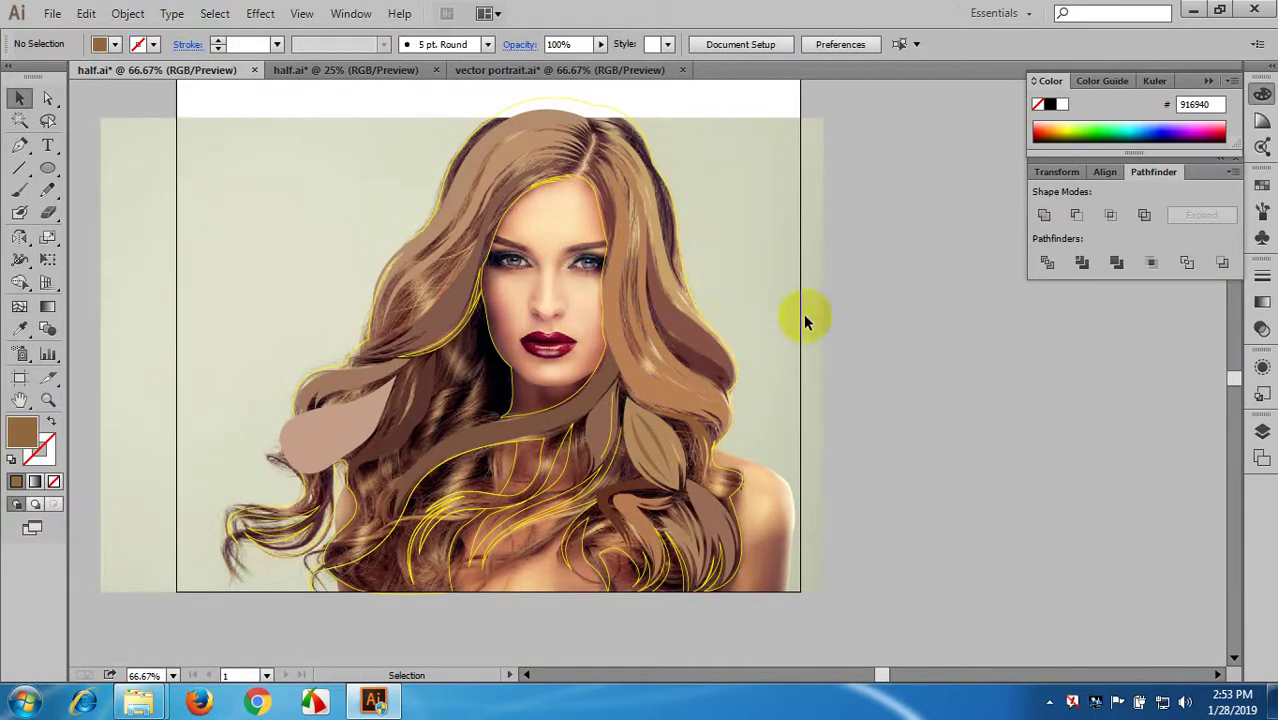
pyautogui.click(340, 365)
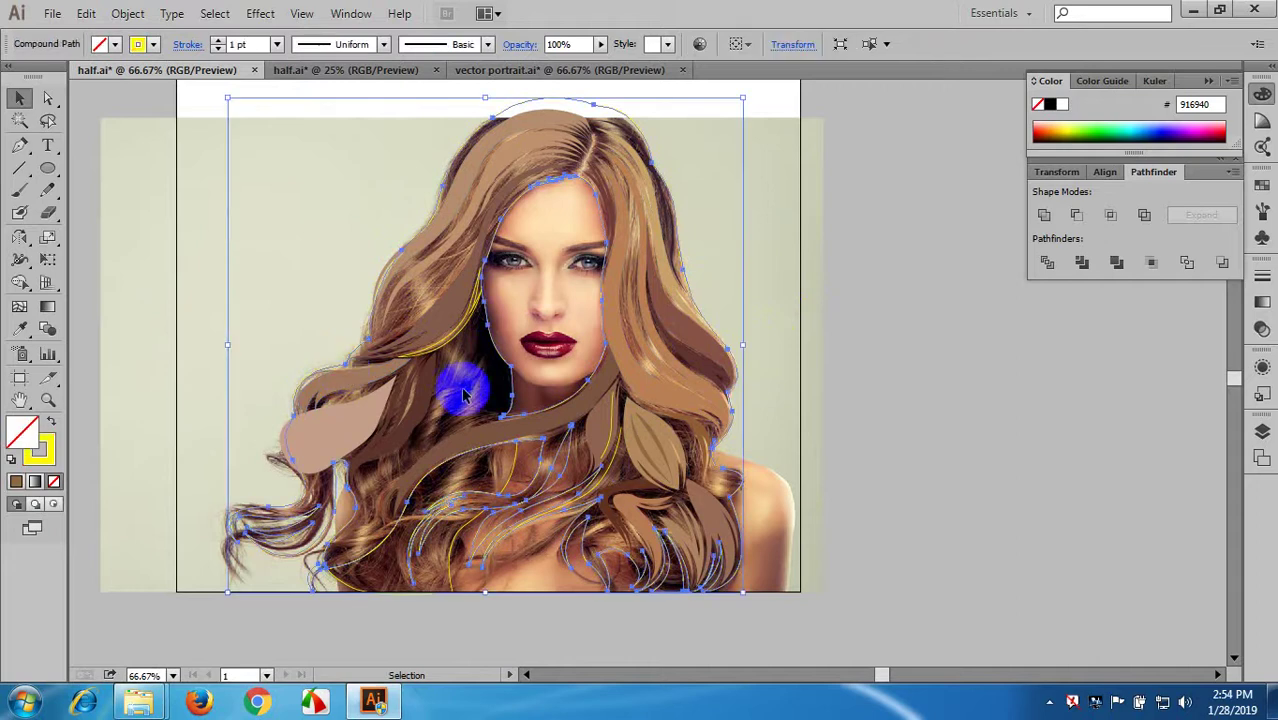
pyautogui.scroll(1, 468, 377)
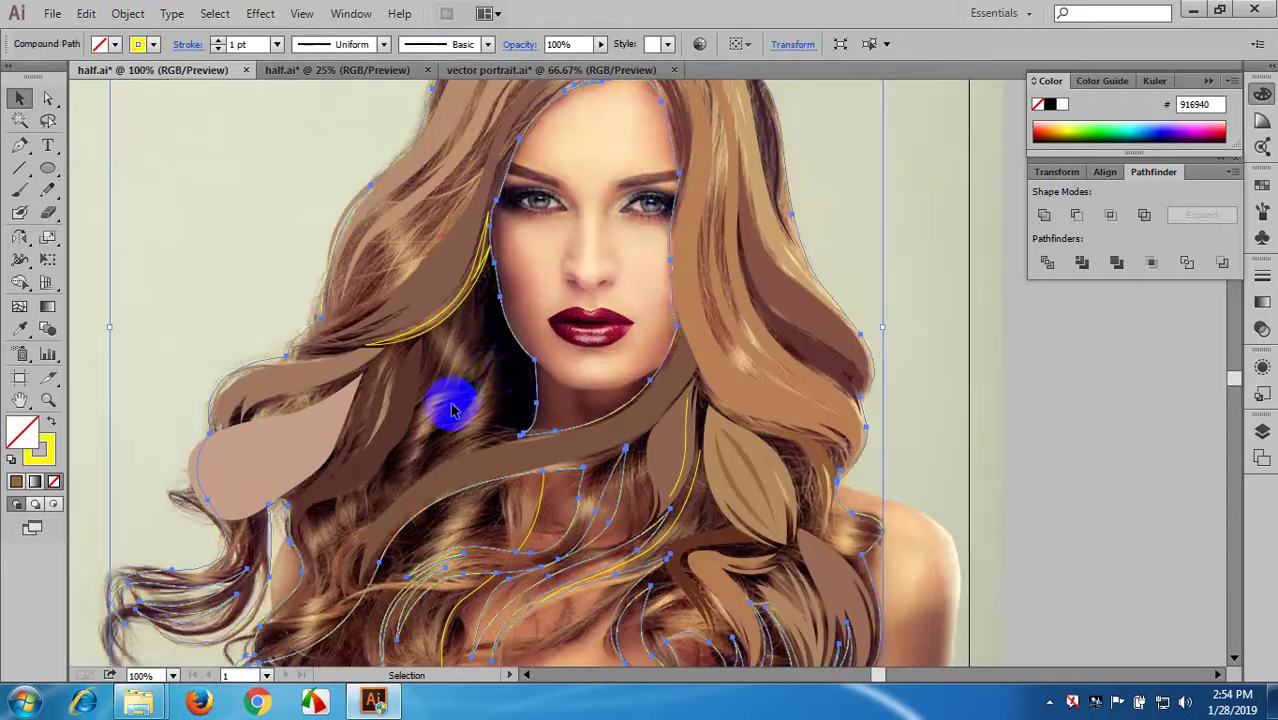
pyautogui.press('i')
pyautogui.click(479, 350)
pyautogui.scroll(2, 483, 375)
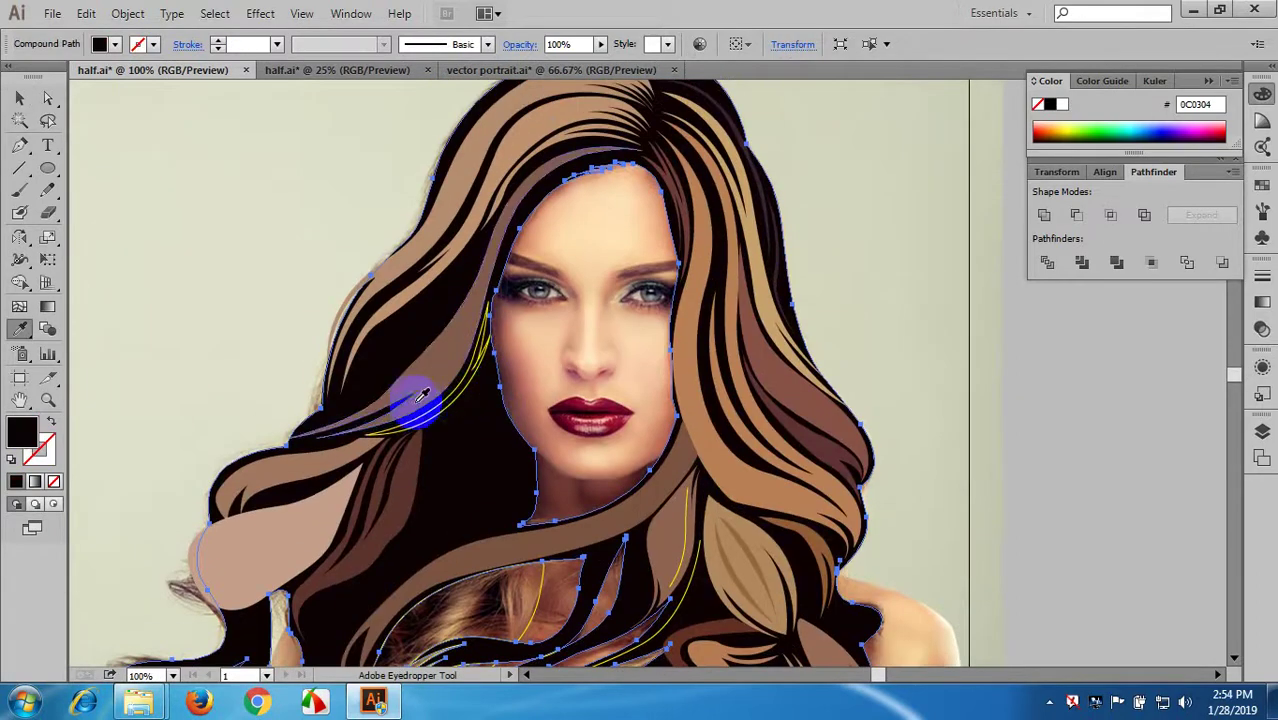
pyautogui.moveTo(378, 400); pyautogui.dragTo(601, 399)
pyautogui.scroll(-3, 601, 401)
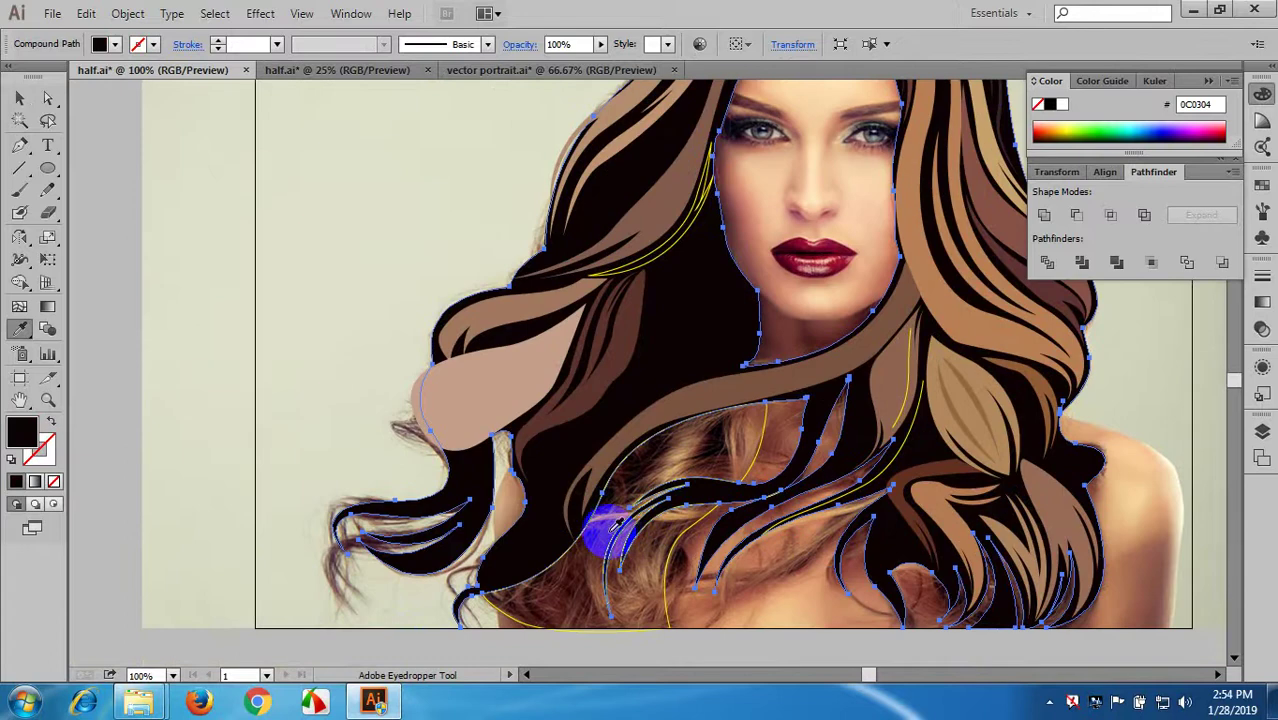
# - Try sampled brown 774F3B on the whole-hair compound path, settling on dark brown 462825
pyautogui.click(616, 512)
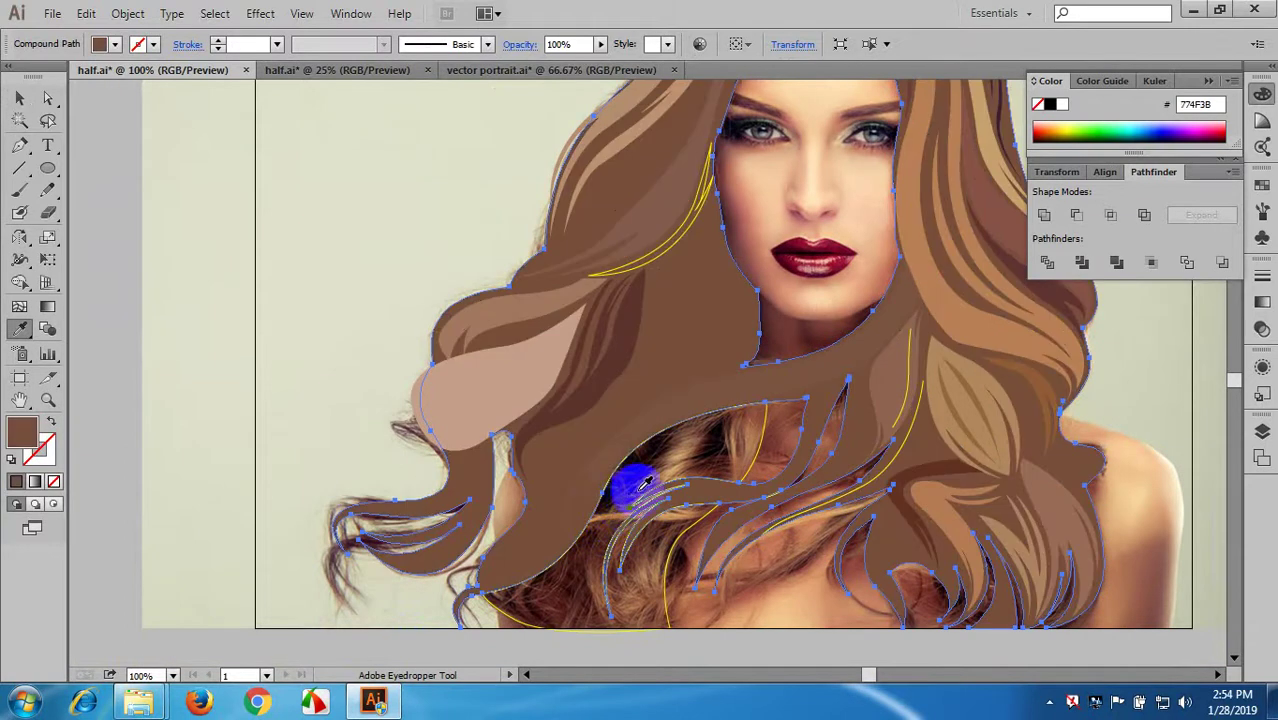
pyautogui.scroll(2, 630, 510)
pyautogui.click(669, 515)
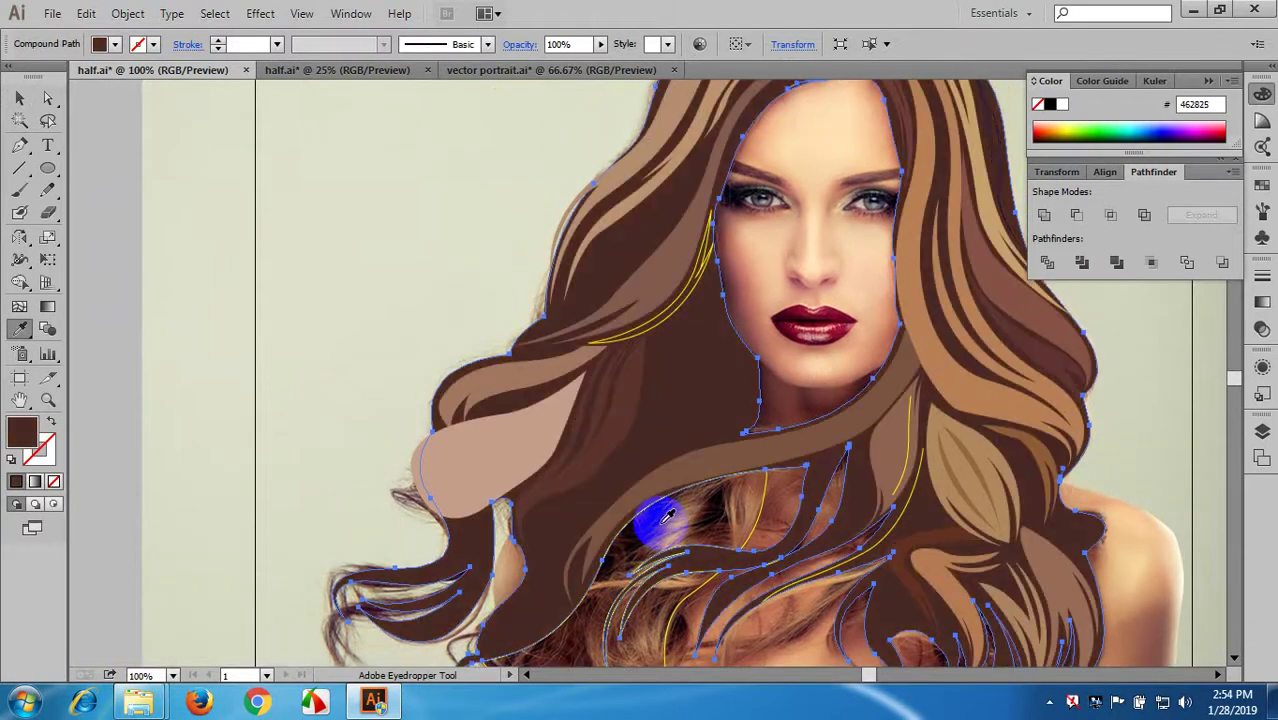
pyautogui.scroll(2, 650, 520)
pyautogui.hscroll(3, 400, 420)
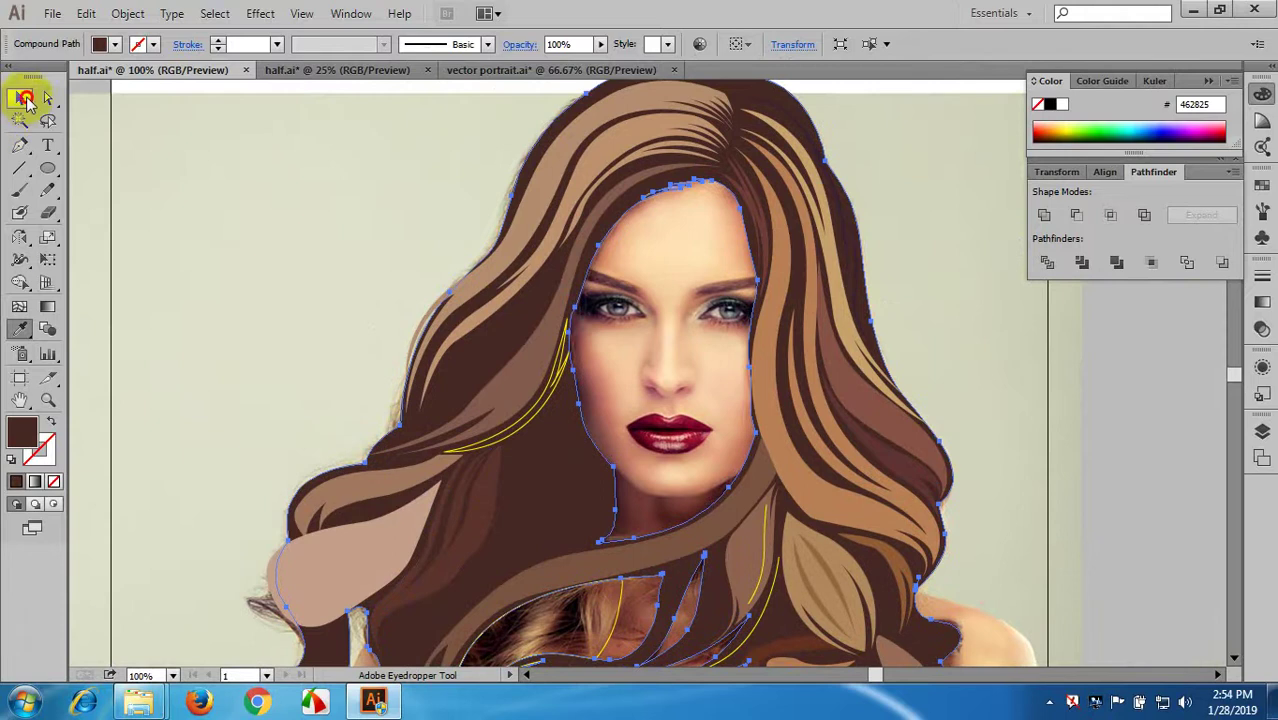
pyautogui.click(24, 98)
pyautogui.click(267, 170)
pyautogui.scroll(-3, 491, 316)
pyautogui.scroll(2, 634, 450)
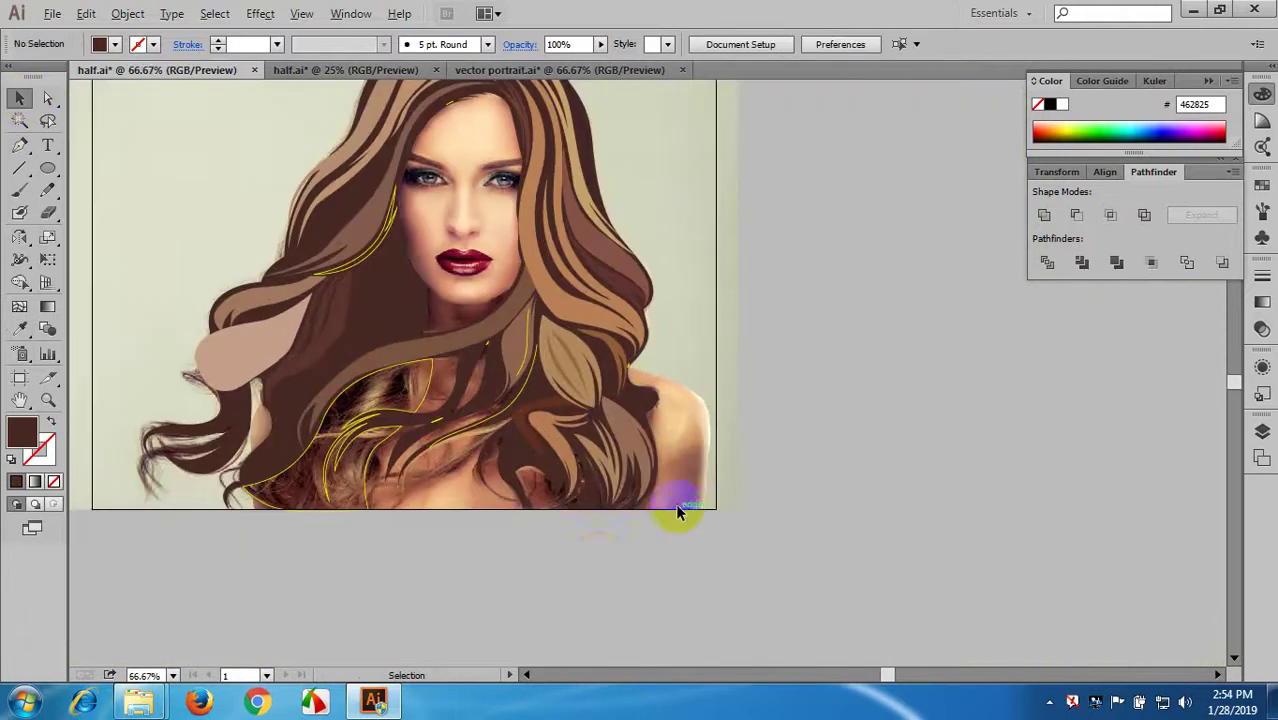
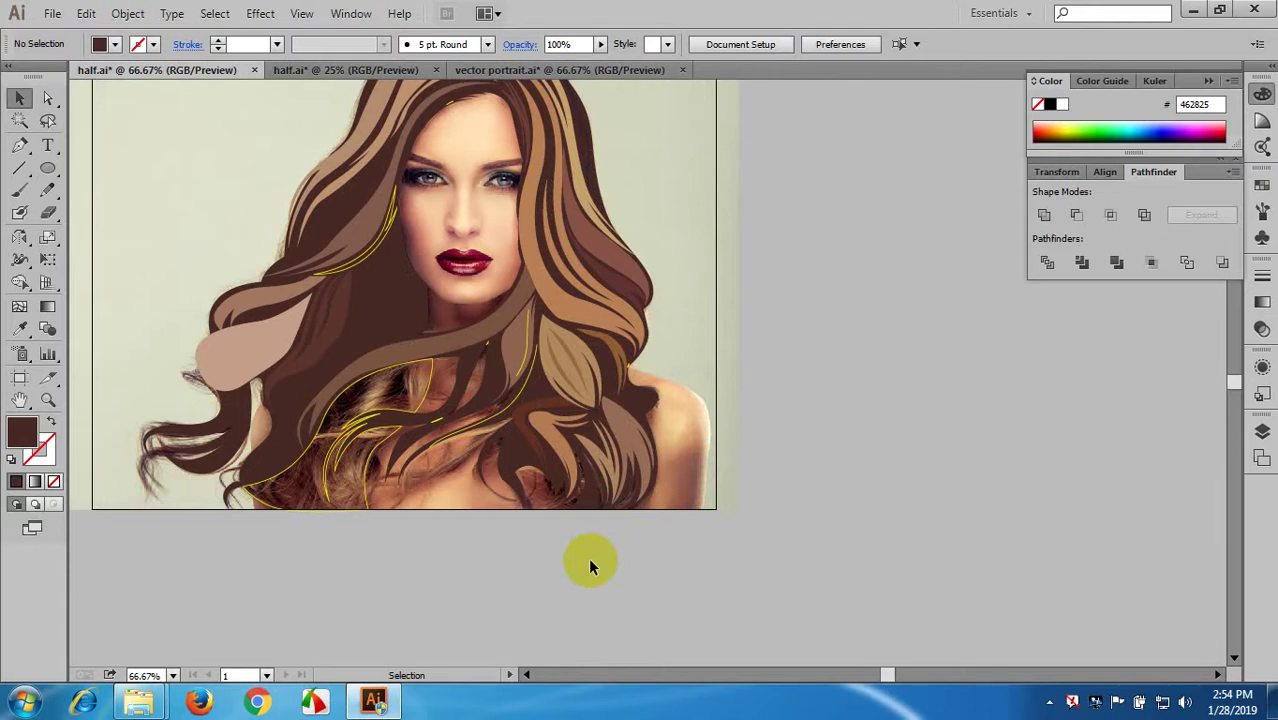
# - Fill the slender yellow outline curving beside the cheek with tan BE926F sampled from the neighbouring light strand
pyautogui.scroll(2, 393, 314)
pyautogui.moveTo(397, 305); pyautogui.dragTo(560, 496)
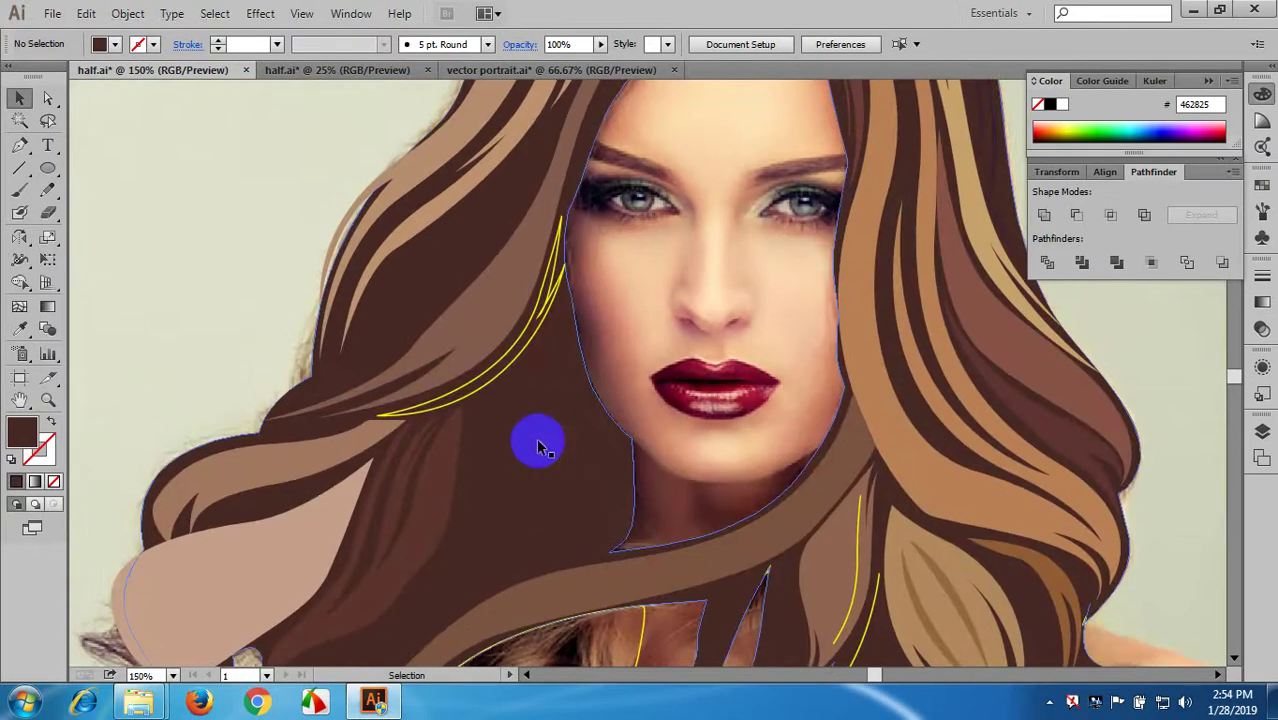
pyautogui.click(497, 387)
pyautogui.press('i')
pyautogui.click(470, 190)
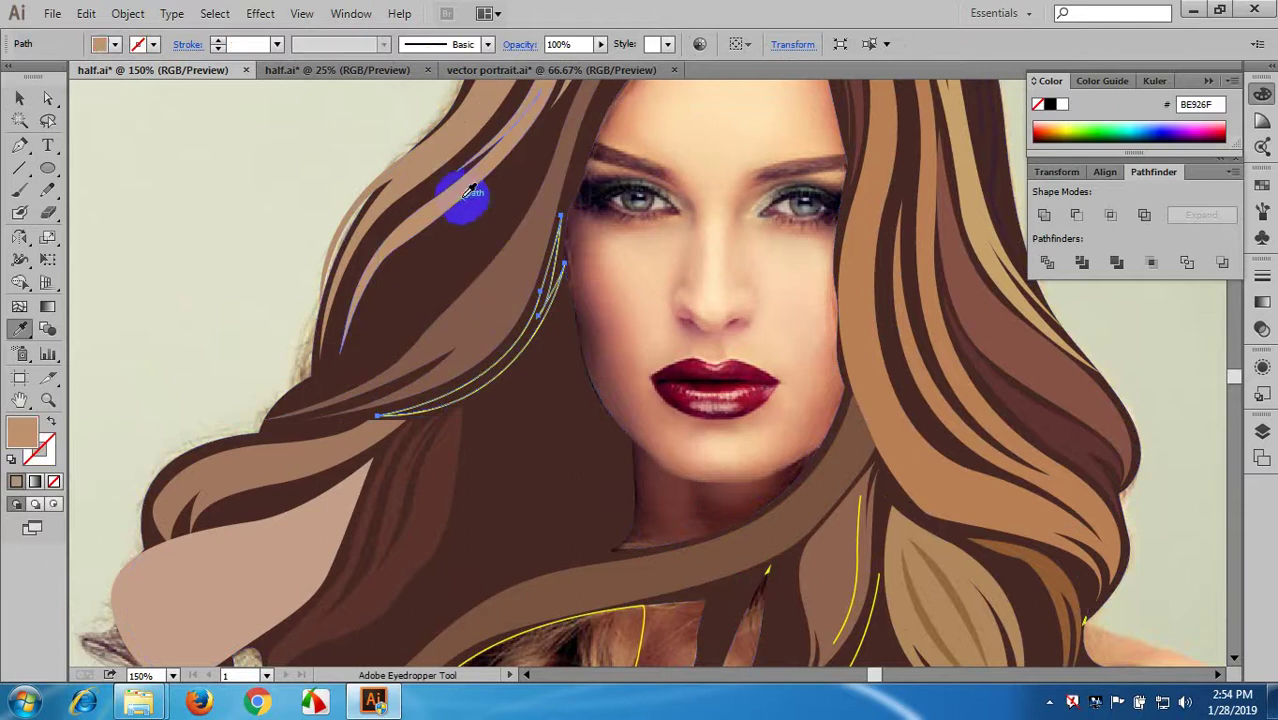
pyautogui.click(22, 97)
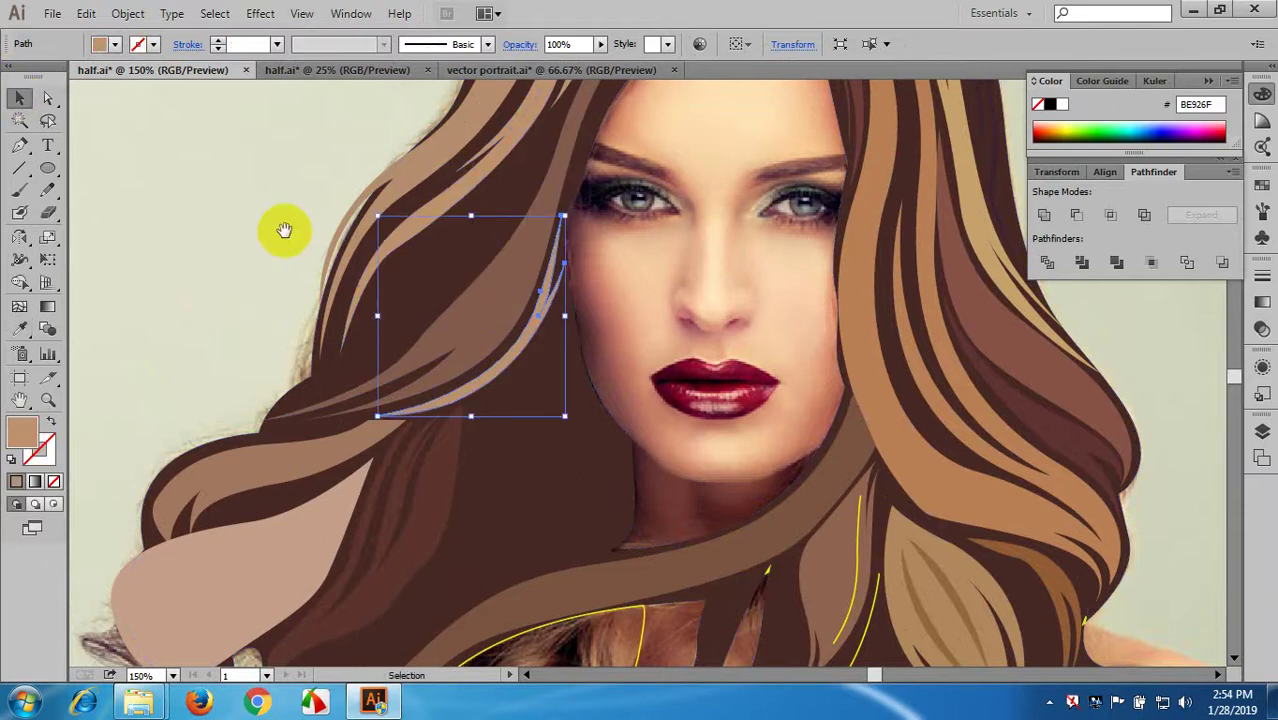
pyautogui.click(285, 231)
# - Try filling the large traced lock above the chest with dark brown 462825 sampled from the hair base
pyautogui.moveTo(396, 539); pyautogui.dragTo(355, 181)
pyautogui.click(587, 333)
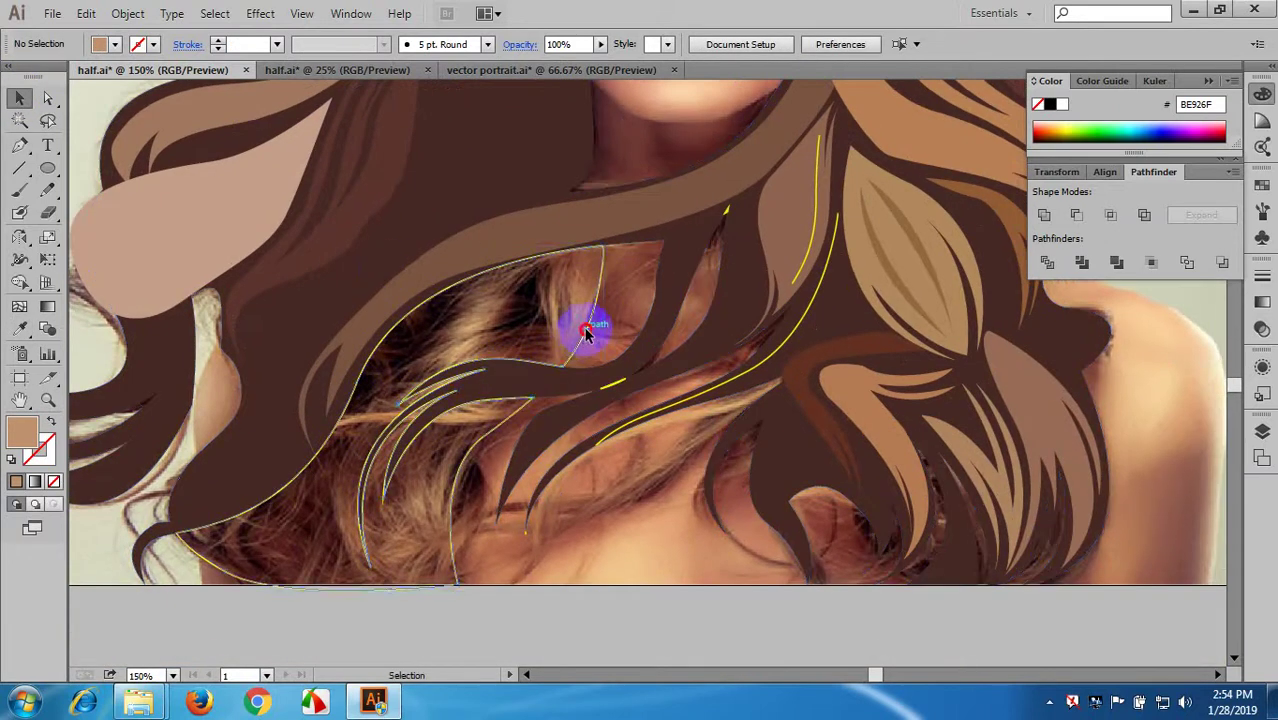
pyautogui.click(731, 212)
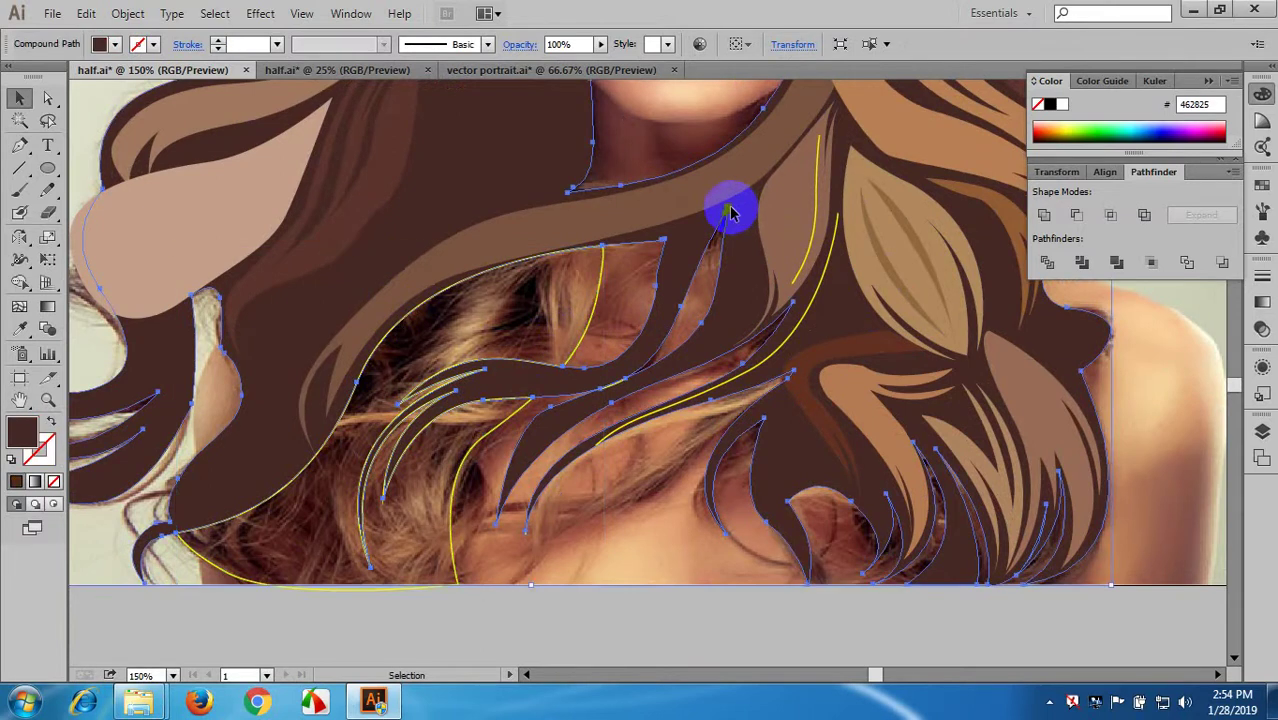
pyautogui.click(475, 450)
pyautogui.press('i')
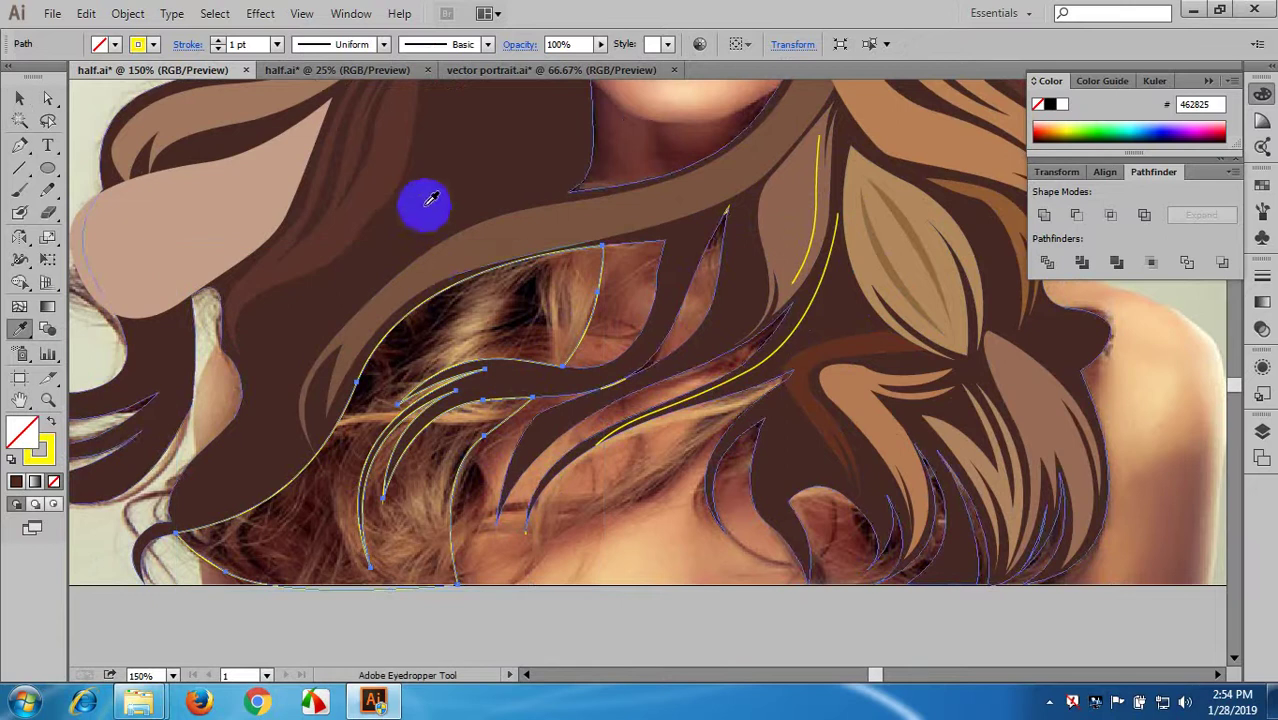
pyautogui.click(431, 198)
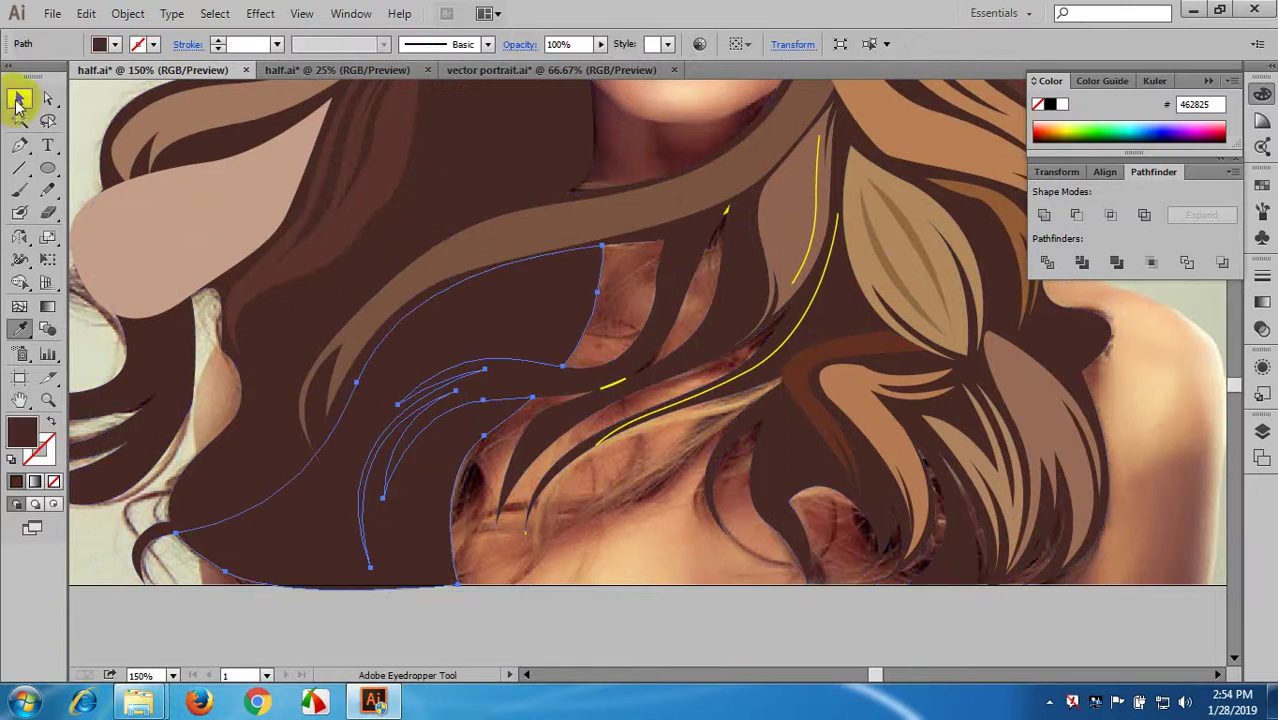
# - Try lighter browns 8F6450 and 7A5442 on the large lock above the chest, sampled from the sweeping strand
pyautogui.click(648, 222)
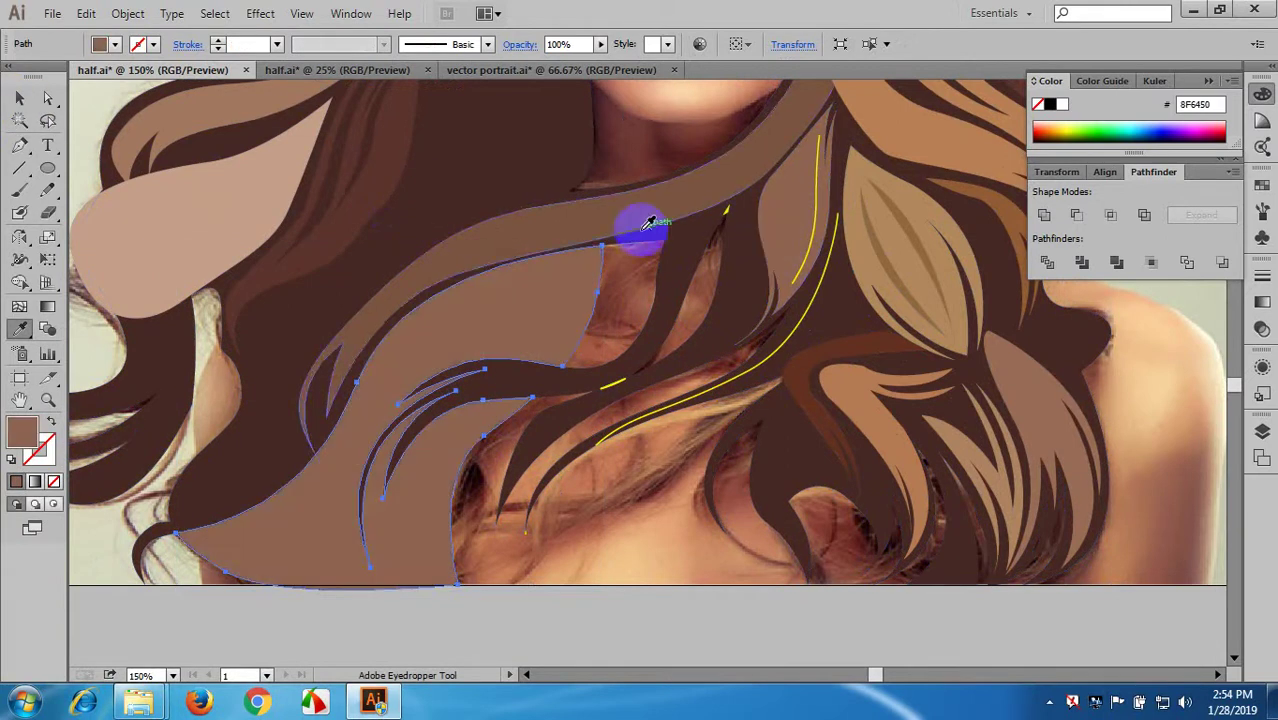
pyautogui.click(559, 217)
pyautogui.click(20, 100)
pyautogui.moveTo(640, 433); pyautogui.dragTo(640, 365)
pyautogui.scroll(-3, 615, 463)
pyautogui.moveTo(625, 507); pyautogui.dragTo(639, 543)
pyautogui.click(627, 570)
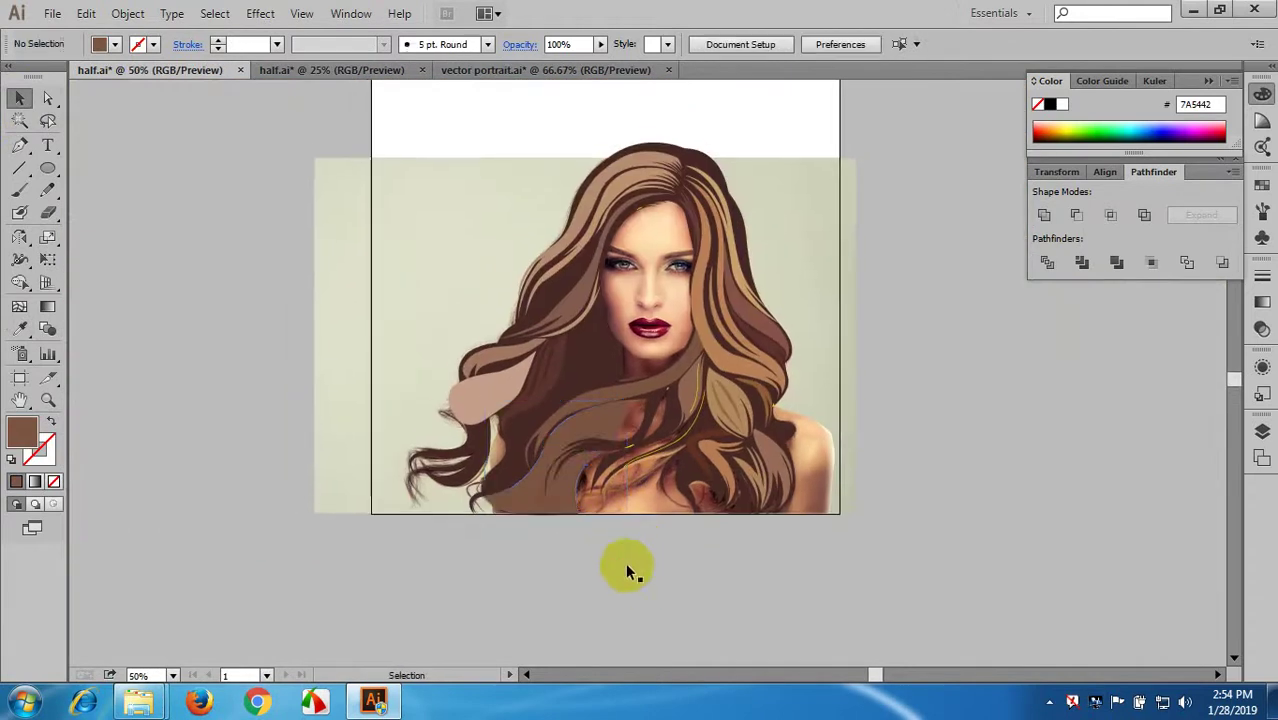
# - Undo the trial fills on the large lock above the chest, back to its unfilled yellow outline
pyautogui.scroll(2, 548, 452)
pyautogui.click(555, 452)
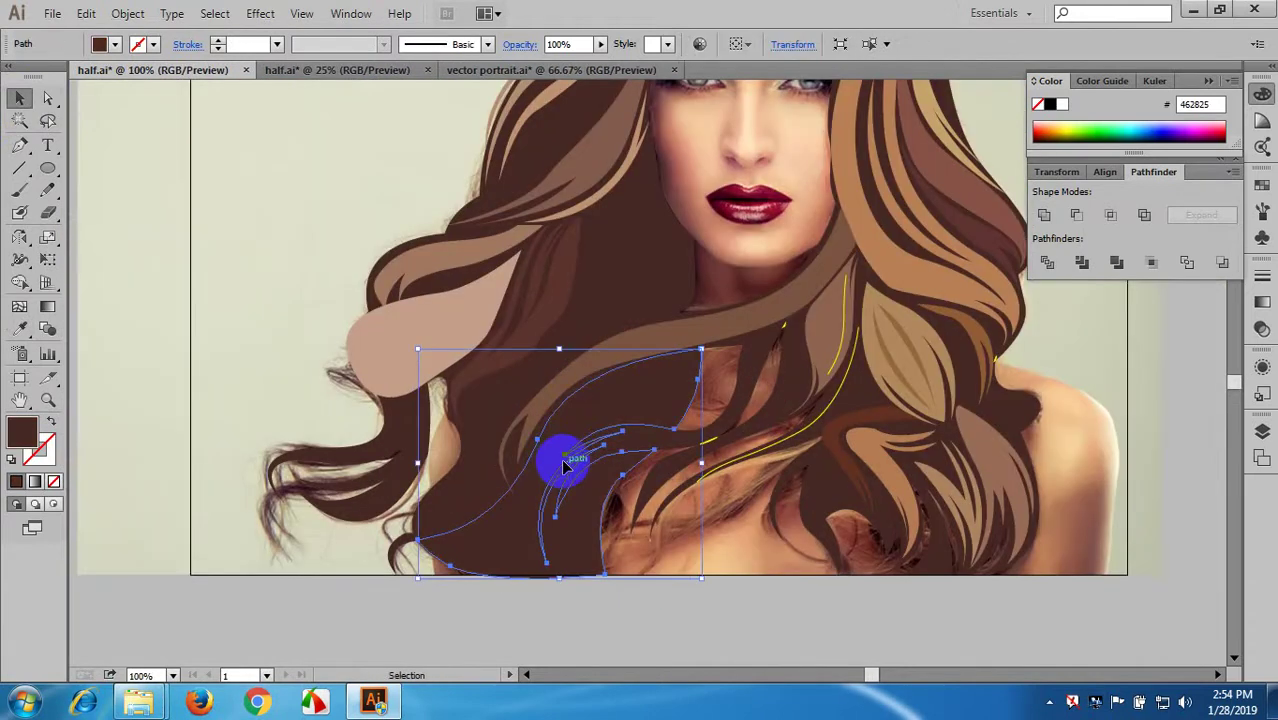
pyautogui.hotkey('ctrl', 'z')
pyautogui.scroll(1, 564, 460)
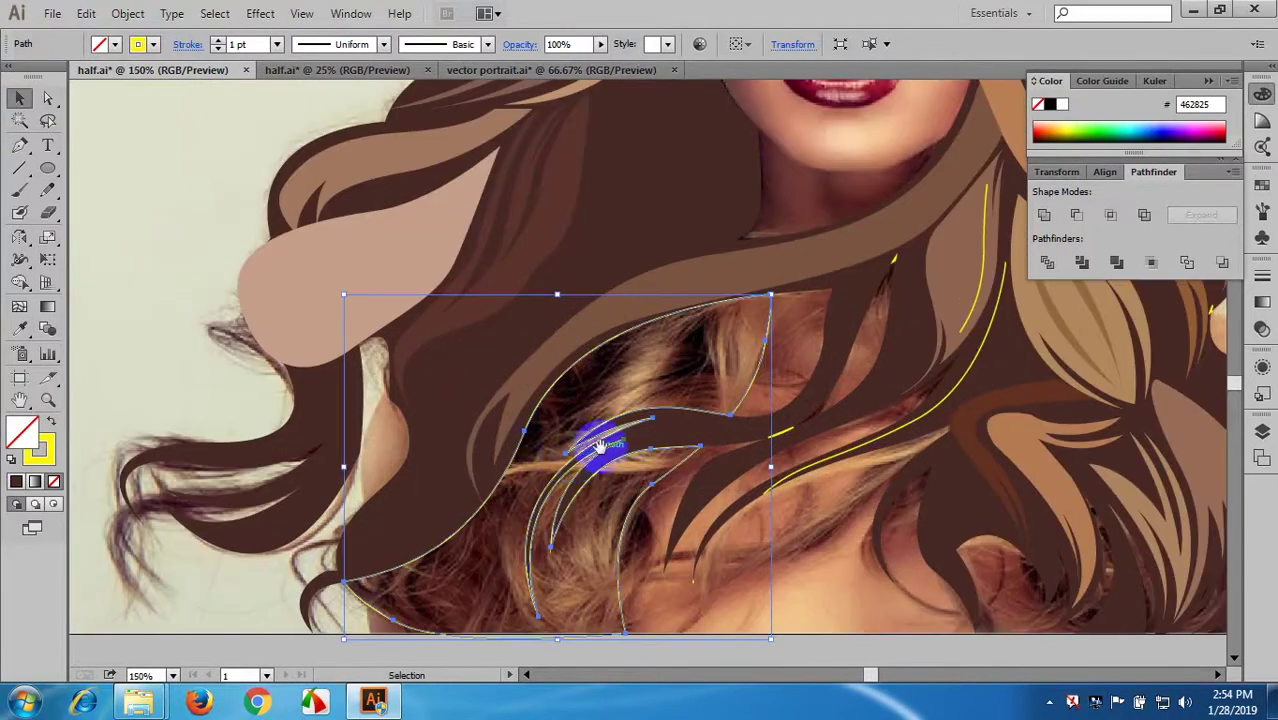
pyautogui.moveTo(601, 446); pyautogui.dragTo(638, 414)
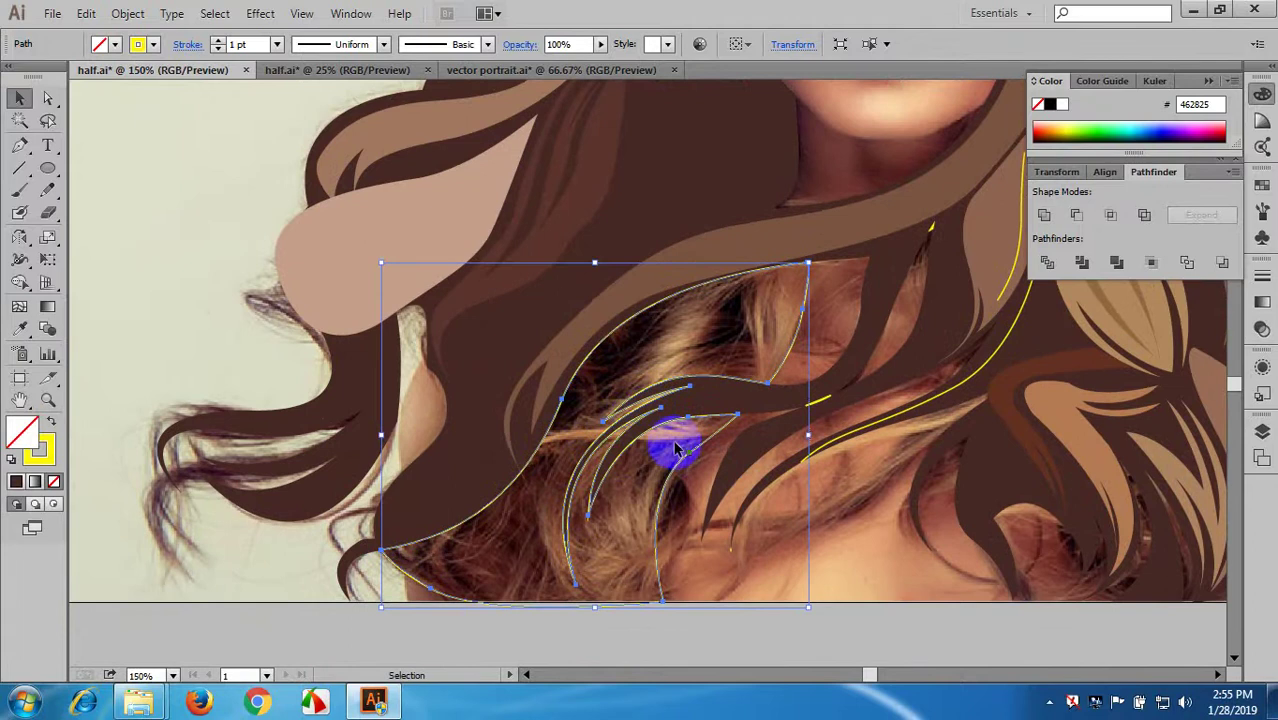
pyautogui.click(614, 538)
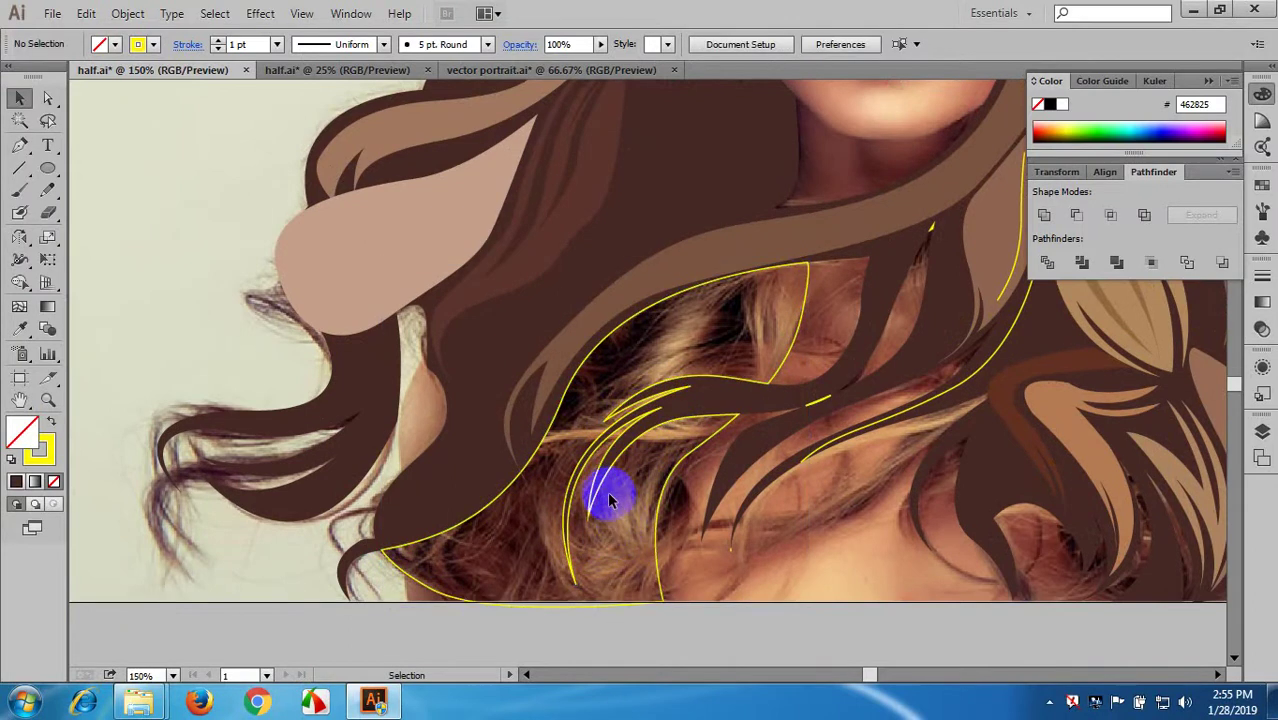
pyautogui.scroll(-2, 608, 496)
pyautogui.scroll(2, 608, 496)
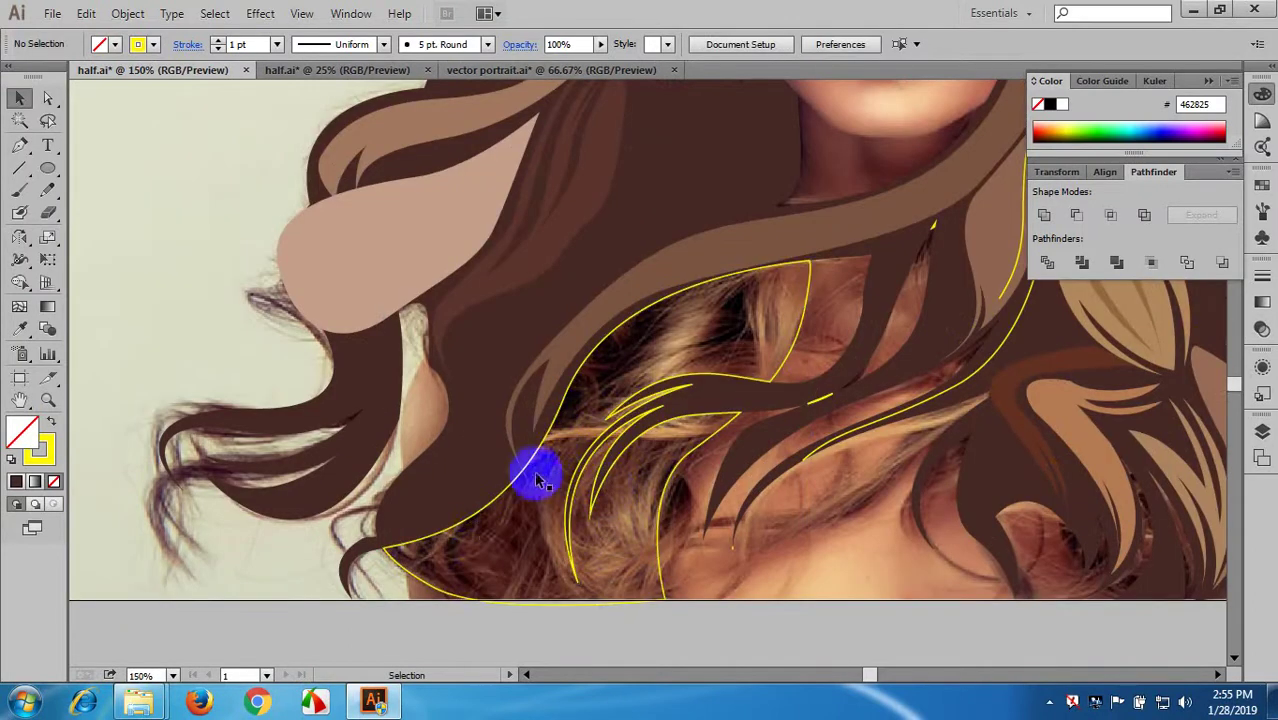
# - Fill the large lock above the chest with dark brown 462825 sampled from the hair base
pyautogui.click(440, 580)
pyautogui.press('i')
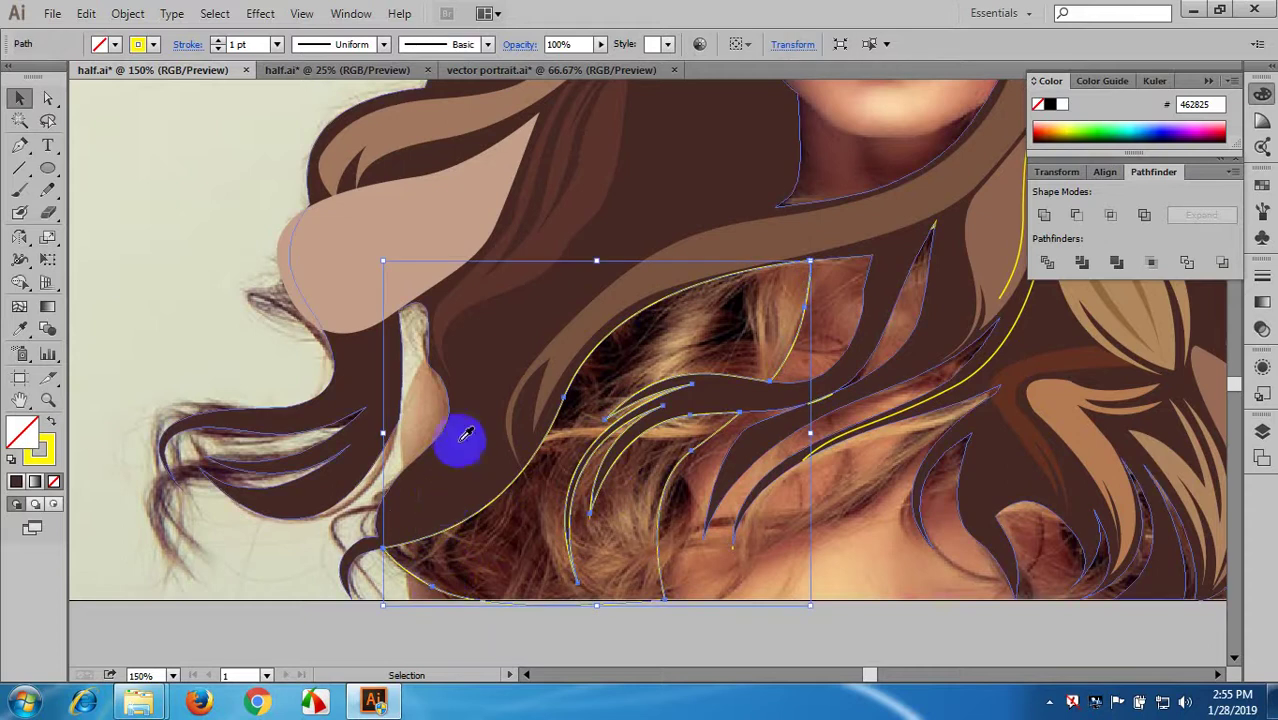
pyautogui.click(482, 396)
pyautogui.click(19, 97)
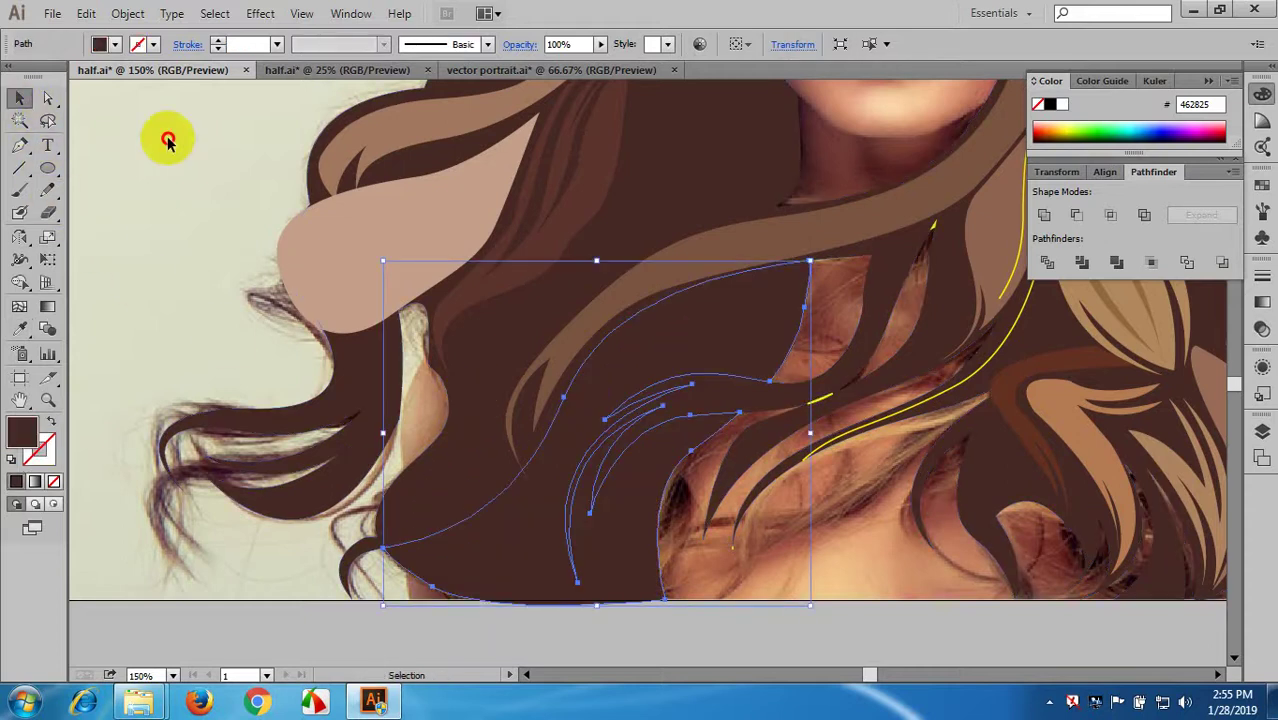
pyautogui.click(716, 425)
pyautogui.click(775, 399)
pyautogui.scroll(-1, 780, 440)
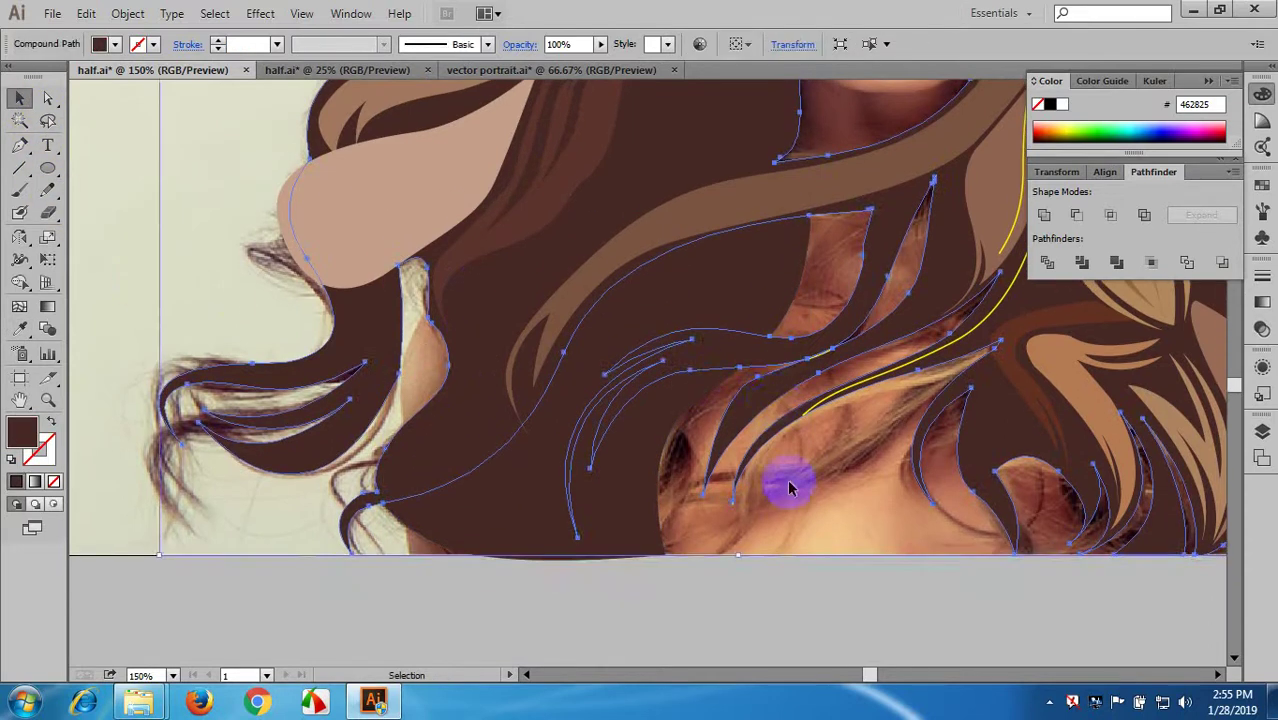
pyautogui.click(779, 541)
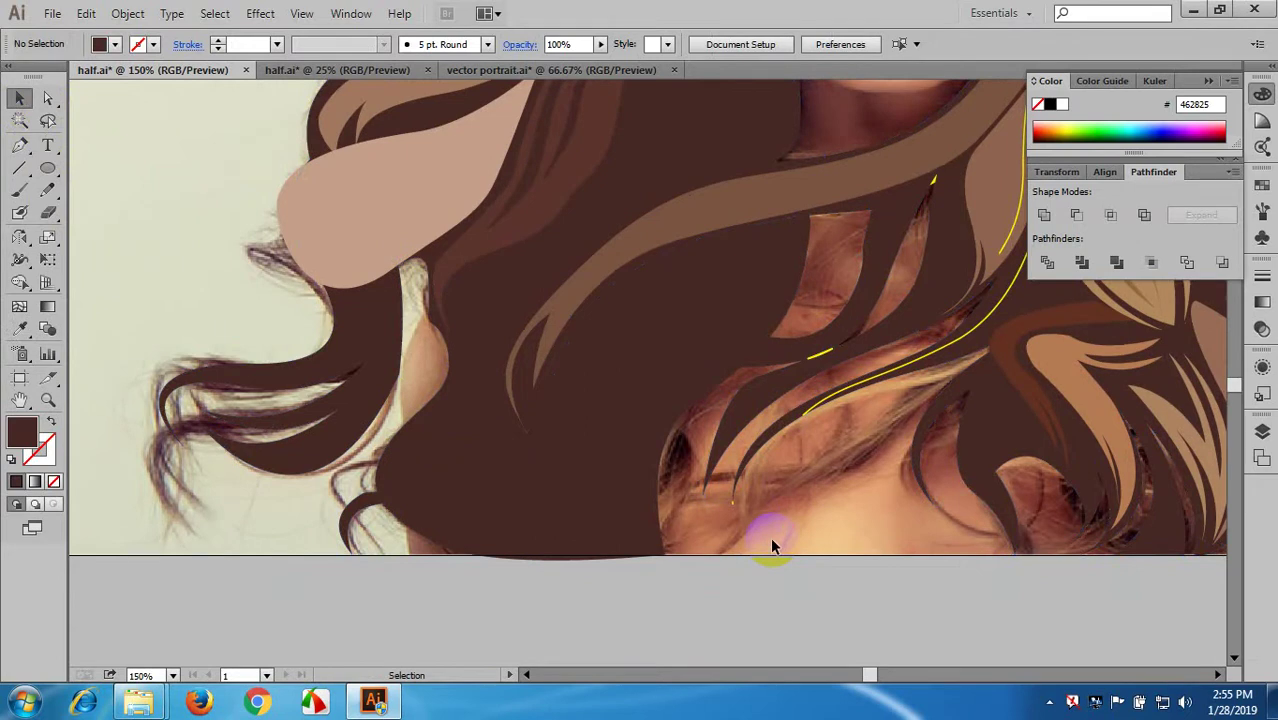
# - Examine how the dark hair base and coloured strands look around the face, curls and whole portrait
pyautogui.click(618, 198)
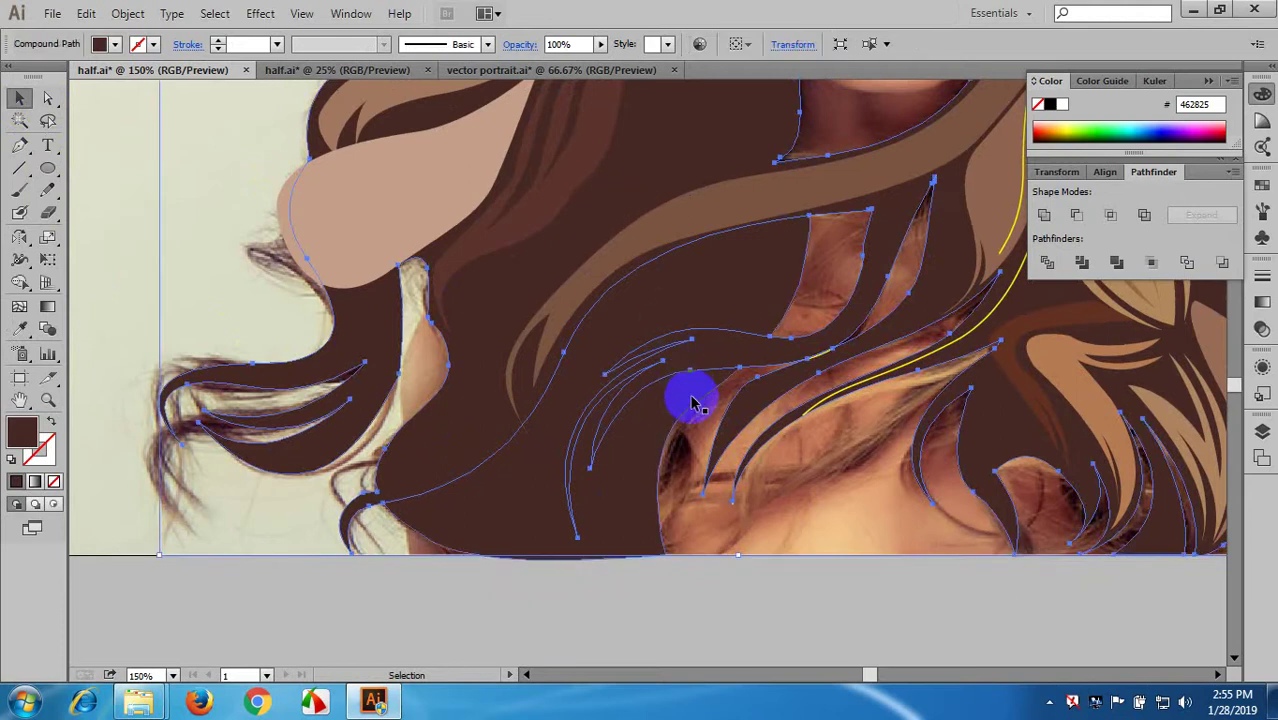
pyautogui.scroll(5, 860, 615)
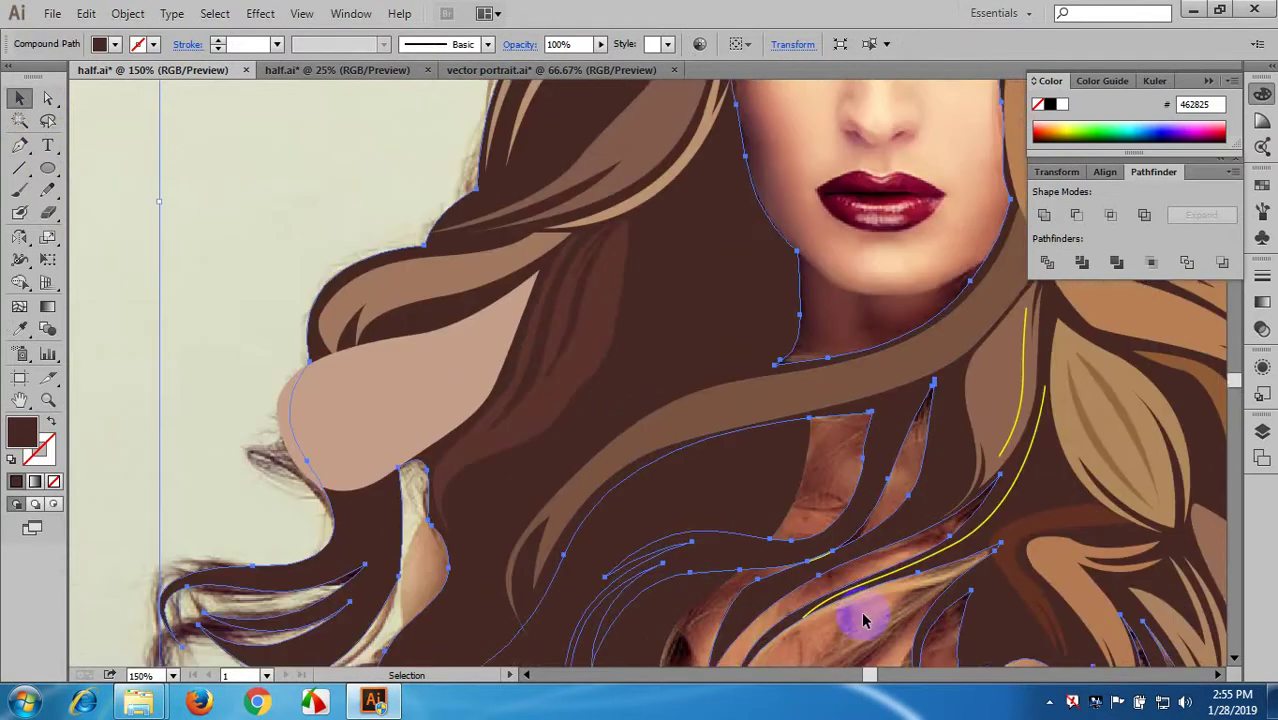
pyautogui.scroll(5, 479, 331)
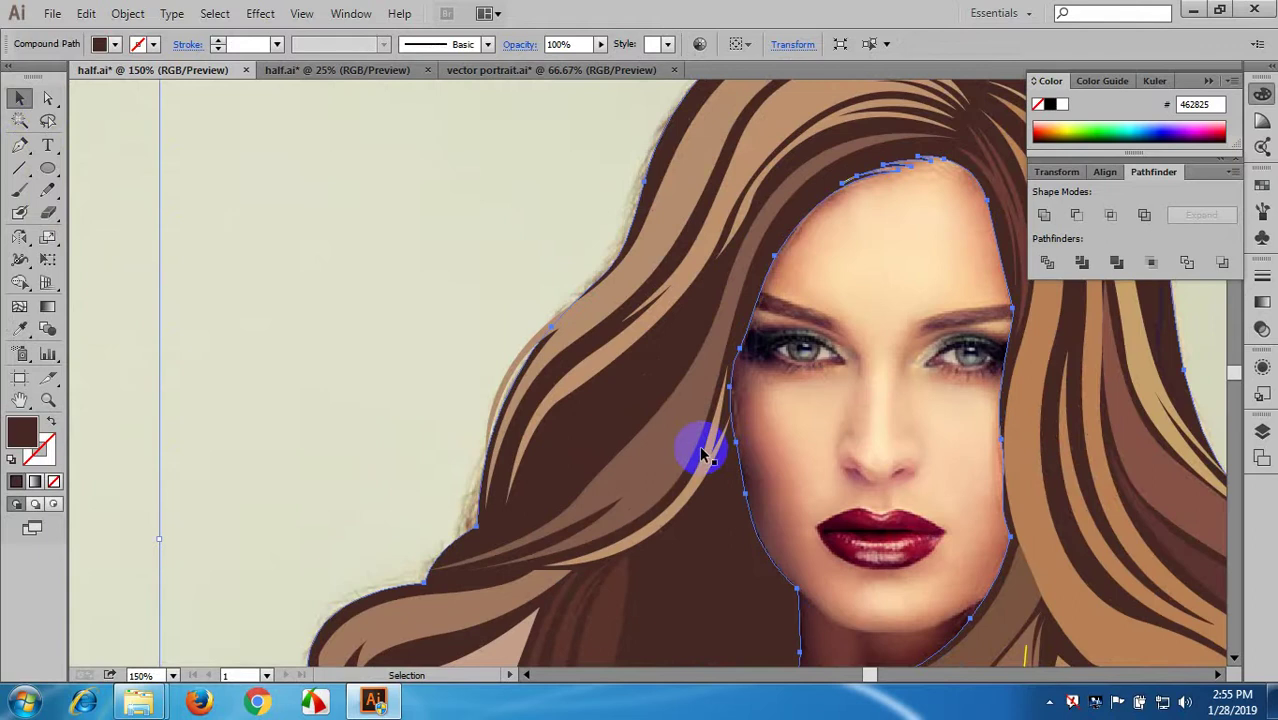
pyautogui.scroll(-2, 705, 444)
pyautogui.scroll(-1, 713, 444)
pyautogui.scroll(-2, 1157, 515)
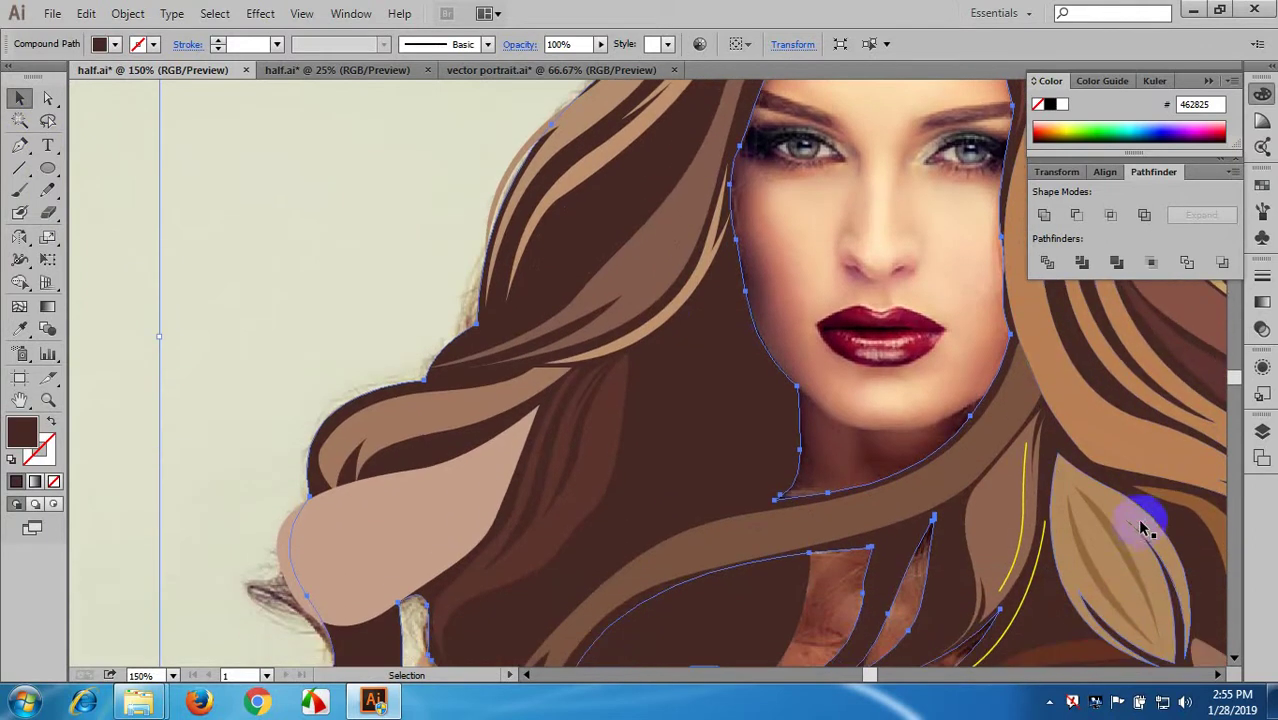
pyautogui.scroll(1, 1135, 527)
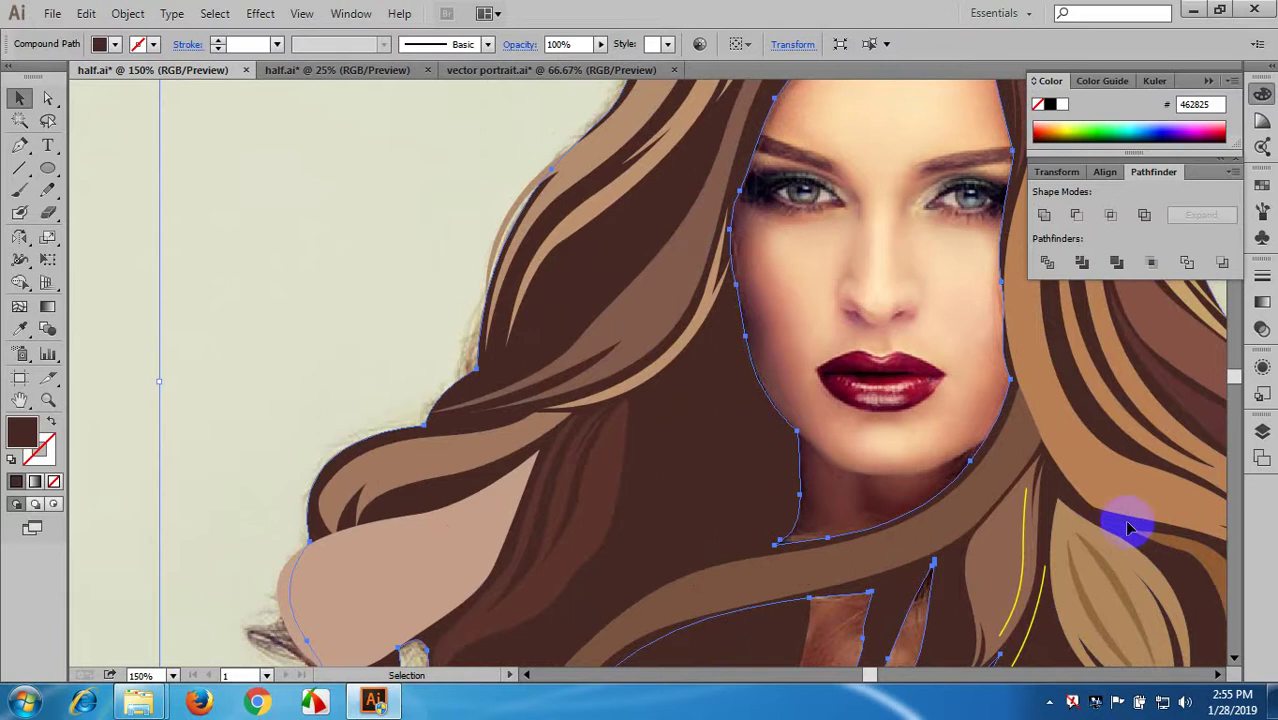
pyautogui.scroll(3, 519, 322)
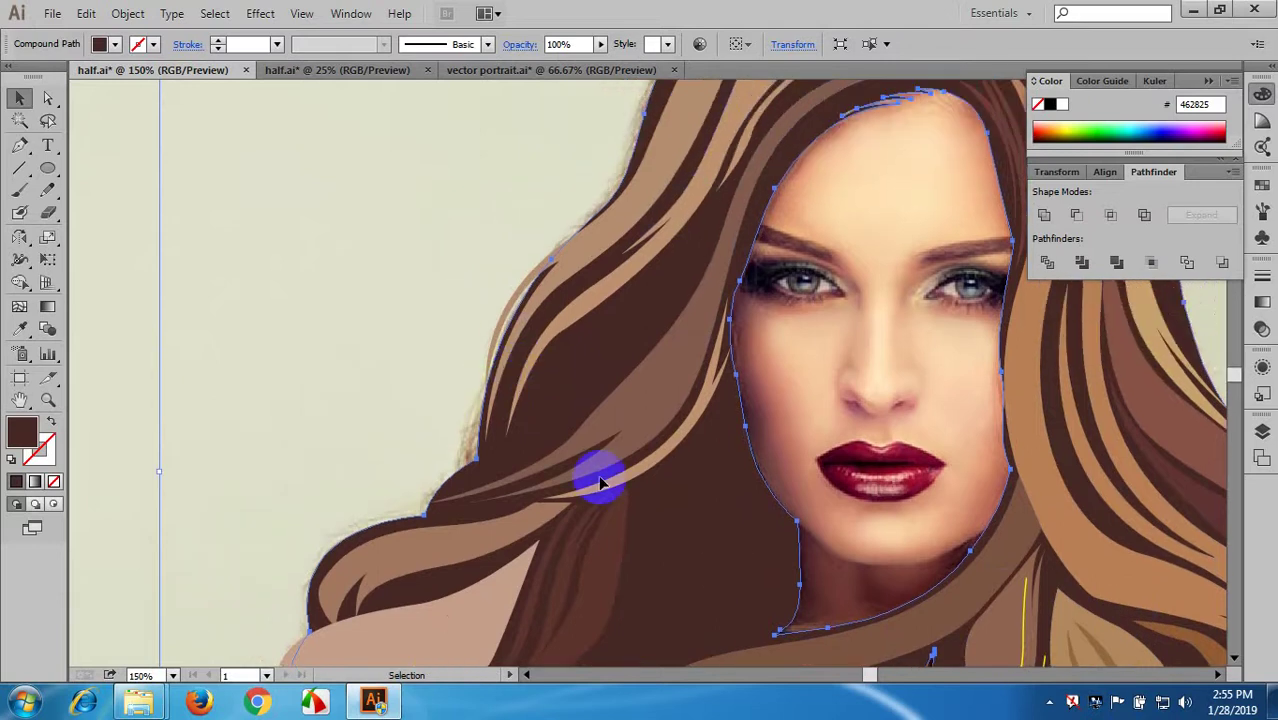
pyautogui.hotkey('ctrl', '0')
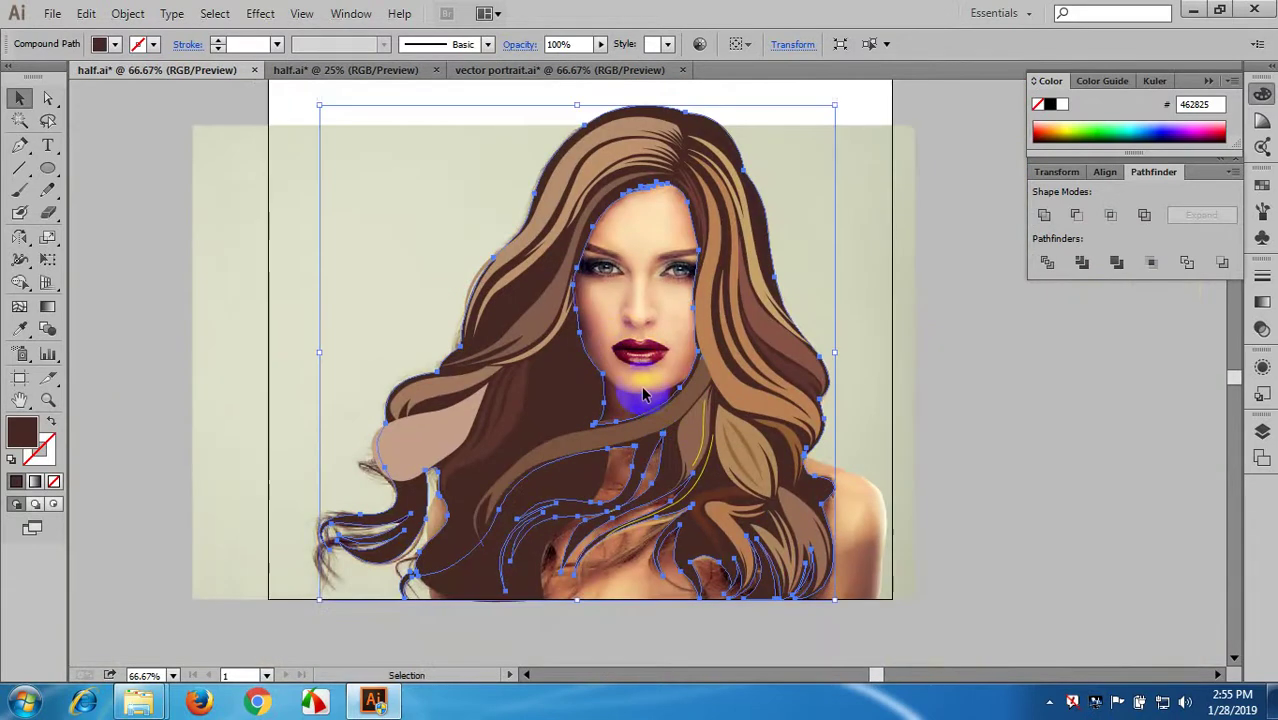
pyautogui.scroll(3, 644, 394)
pyautogui.scroll(-3, 547, 408)
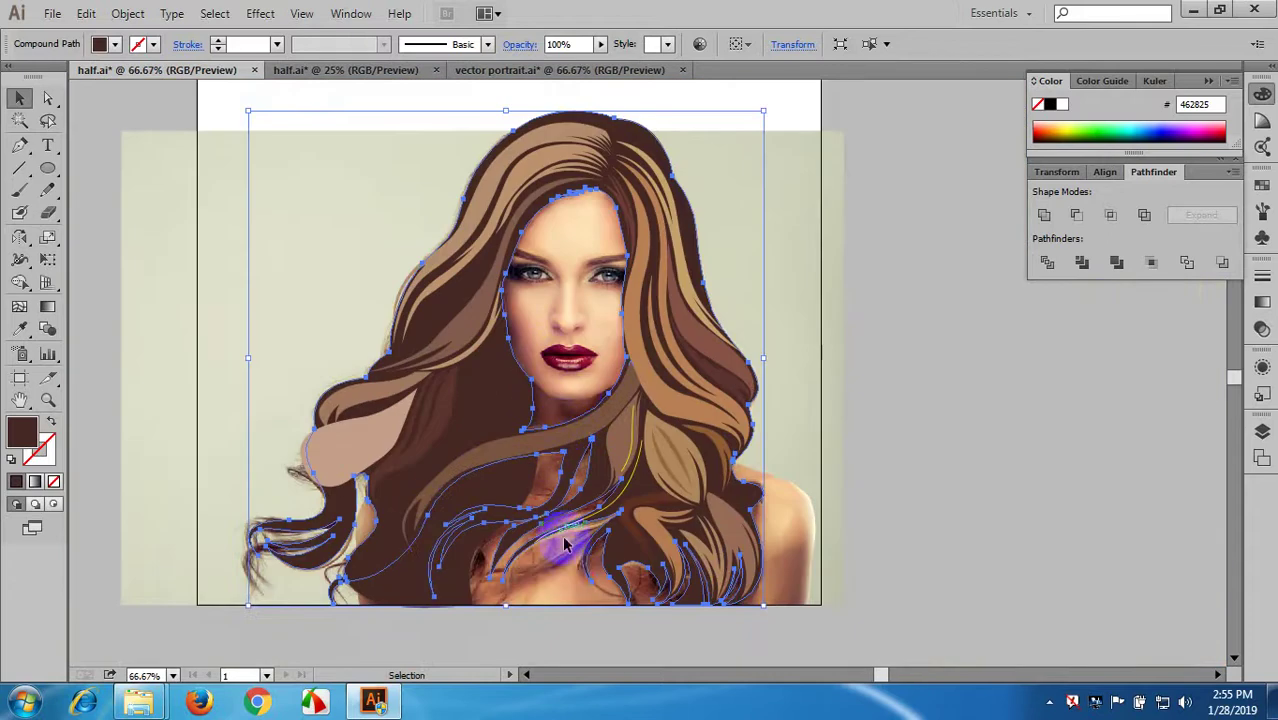
# - Swap the fill and stroke of the whole-hair compound path and inspect the photo's hair beneath it
pyautogui.click(567, 570)
pyautogui.click(471, 388)
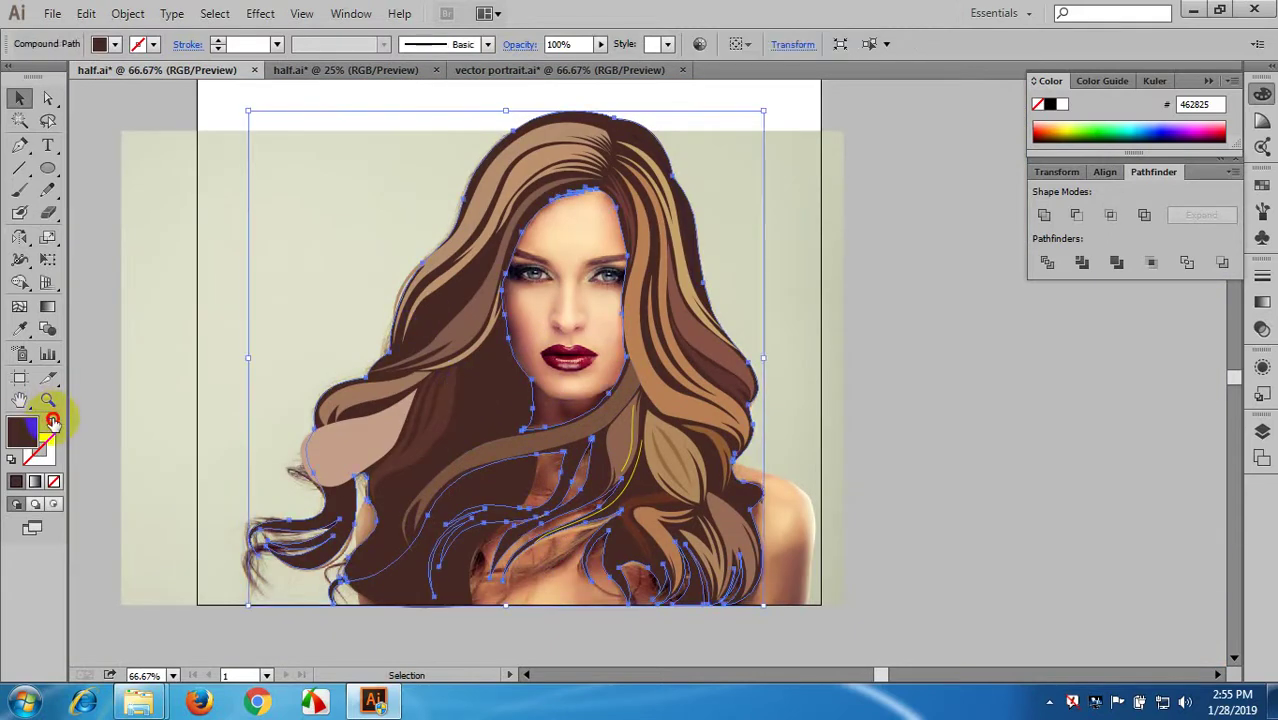
pyautogui.click(52, 422)
pyautogui.click(242, 228)
pyautogui.scroll(3, 400, 240)
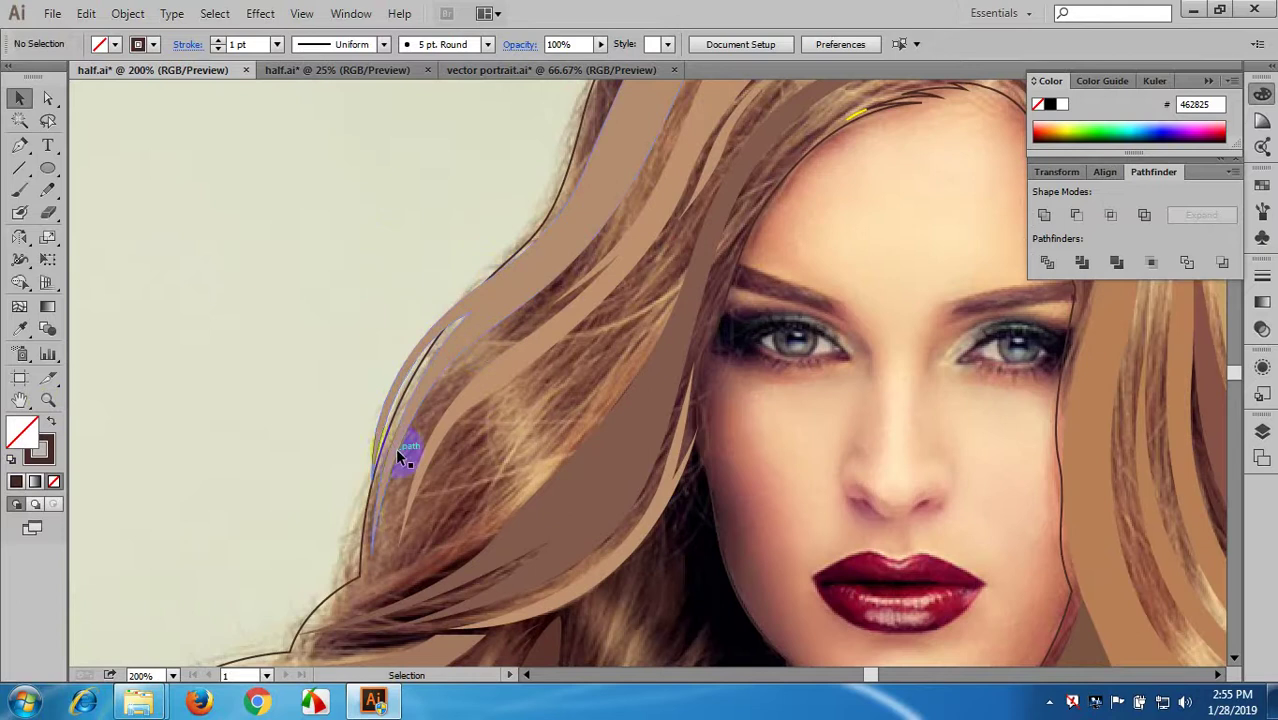
pyautogui.scroll(-4, 489, 330)
pyautogui.scroll(5, 383, 508)
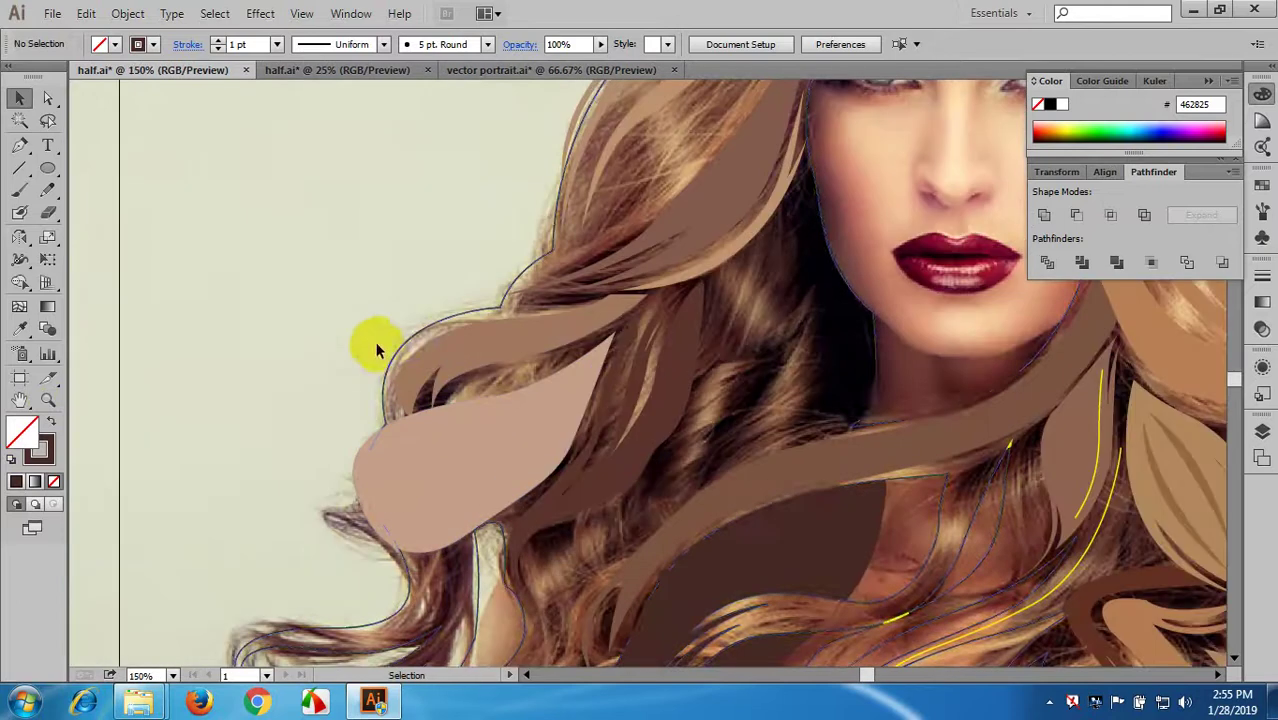
# - Swap the whole-hair compound path's stroke and fill back, restoring its solid 462825 fill
pyautogui.click(411, 332)
pyautogui.scroll(-4, 411, 332)
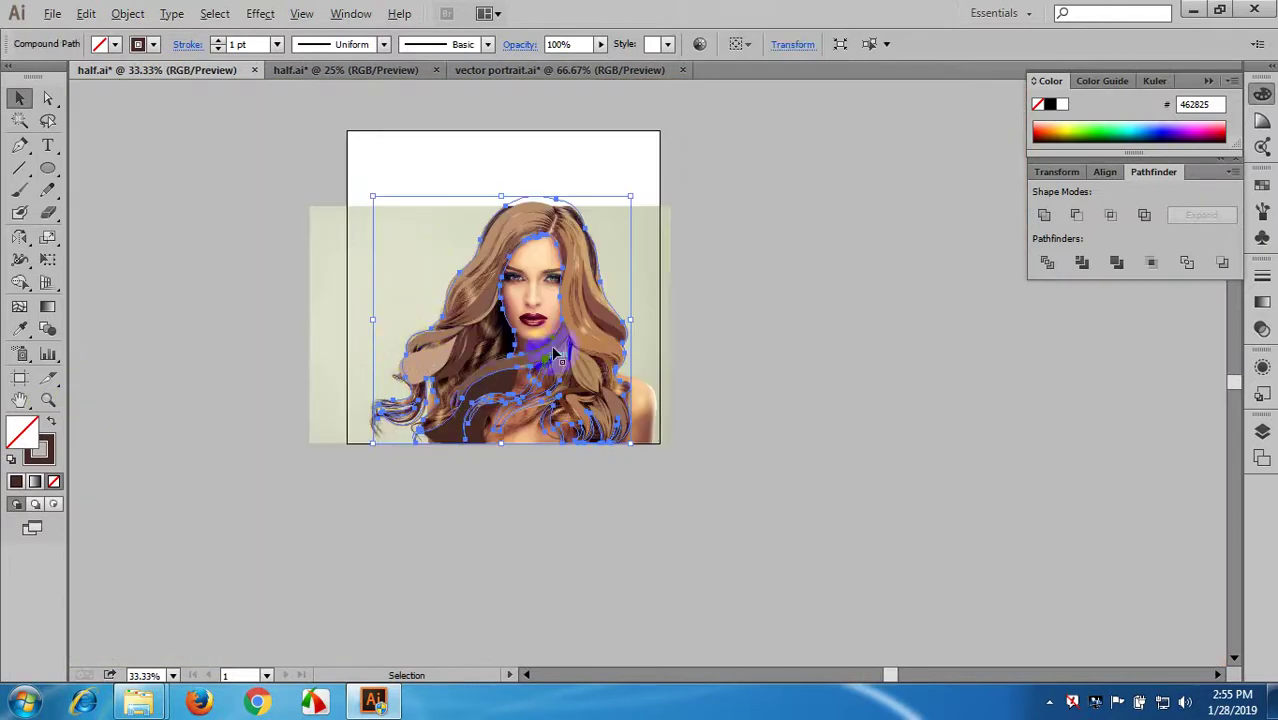
pyautogui.click(52, 422)
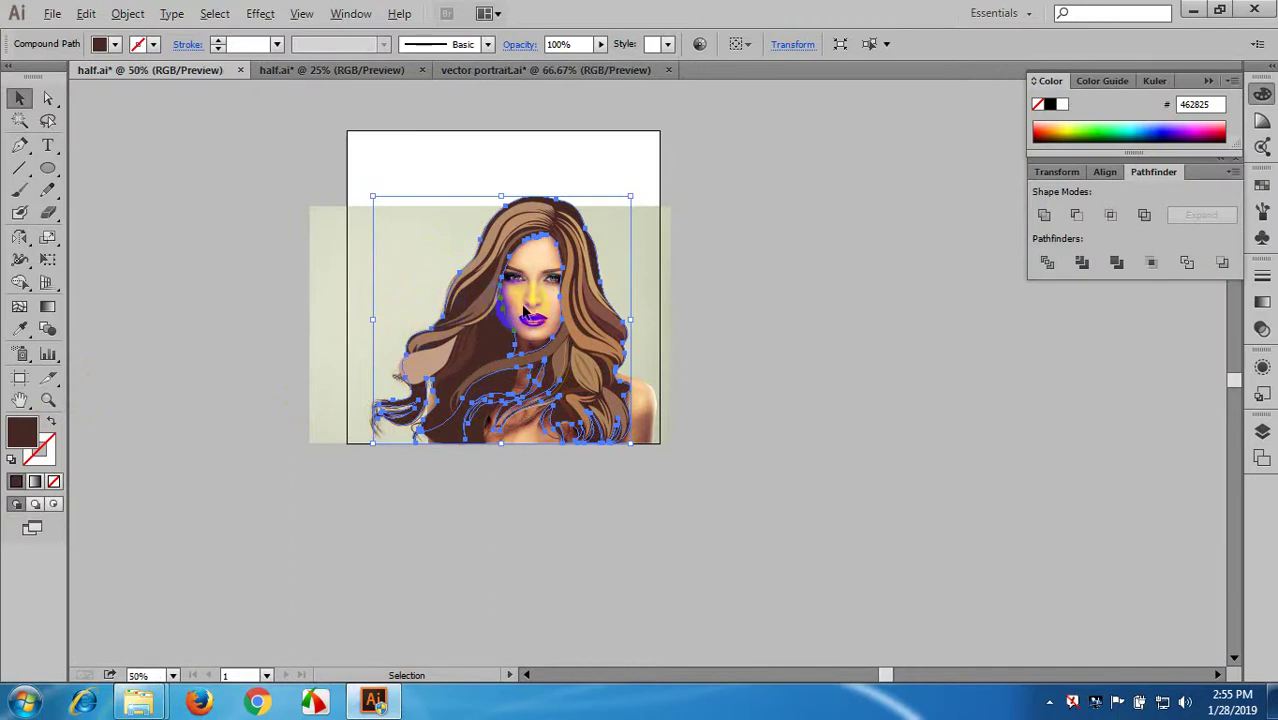
pyautogui.scroll(3, 522, 298)
pyautogui.moveTo(519, 286); pyautogui.dragTo(570, 488)
pyautogui.click(337, 242)
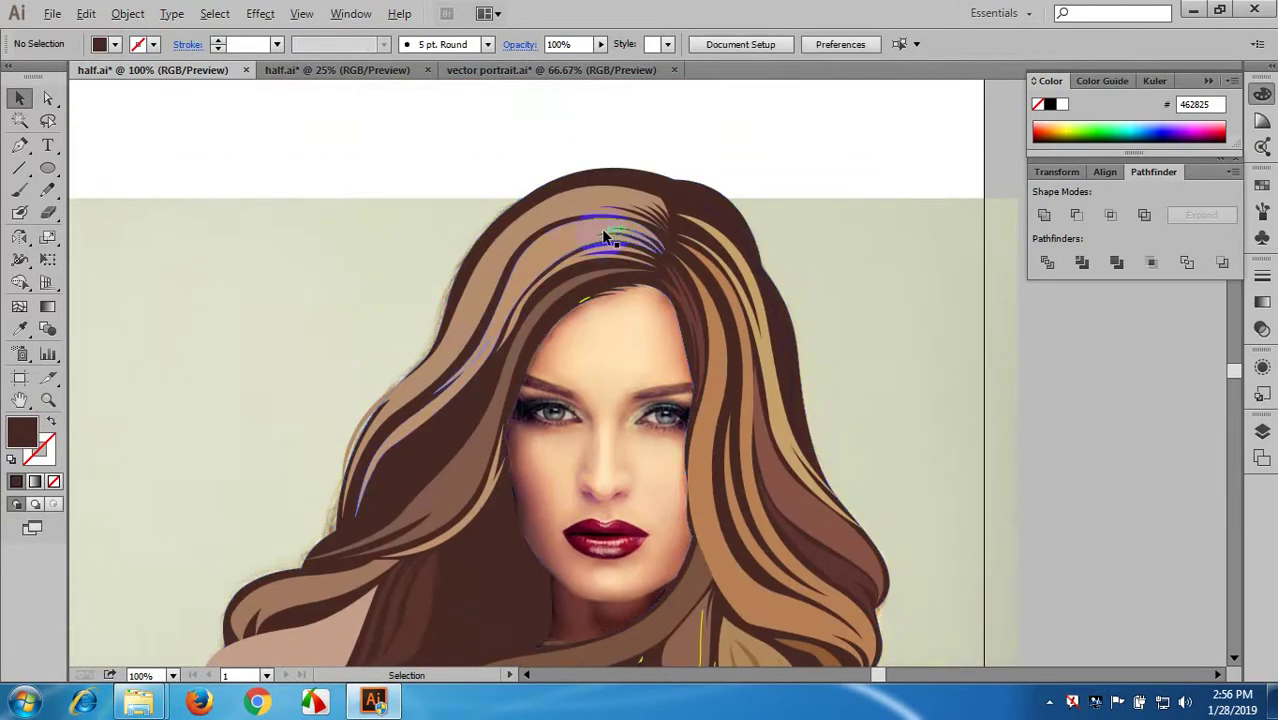
# - Draw a curved path with the Pen tool along the upper light-brown lock at the crown, as a 1 pt 462825 stroke without fill
pyautogui.scroll(2, 601, 228)
pyautogui.click(24, 166)
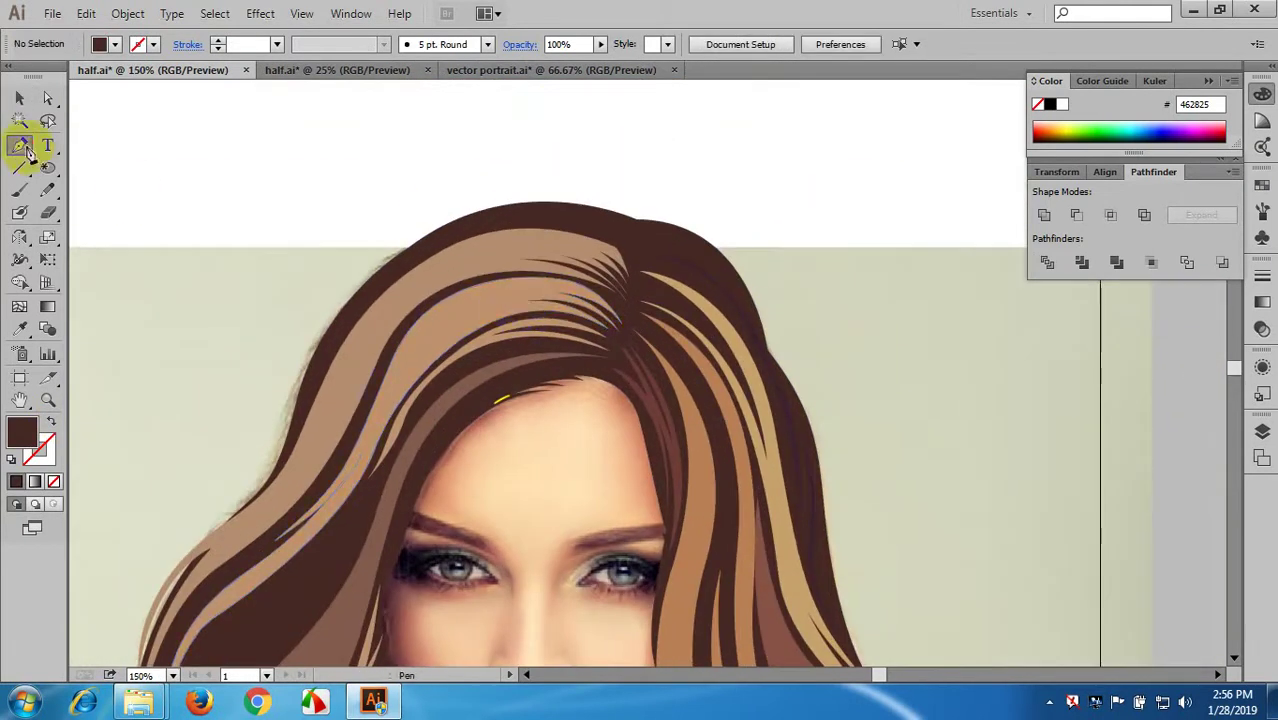
pyautogui.scroll(1, 476, 234)
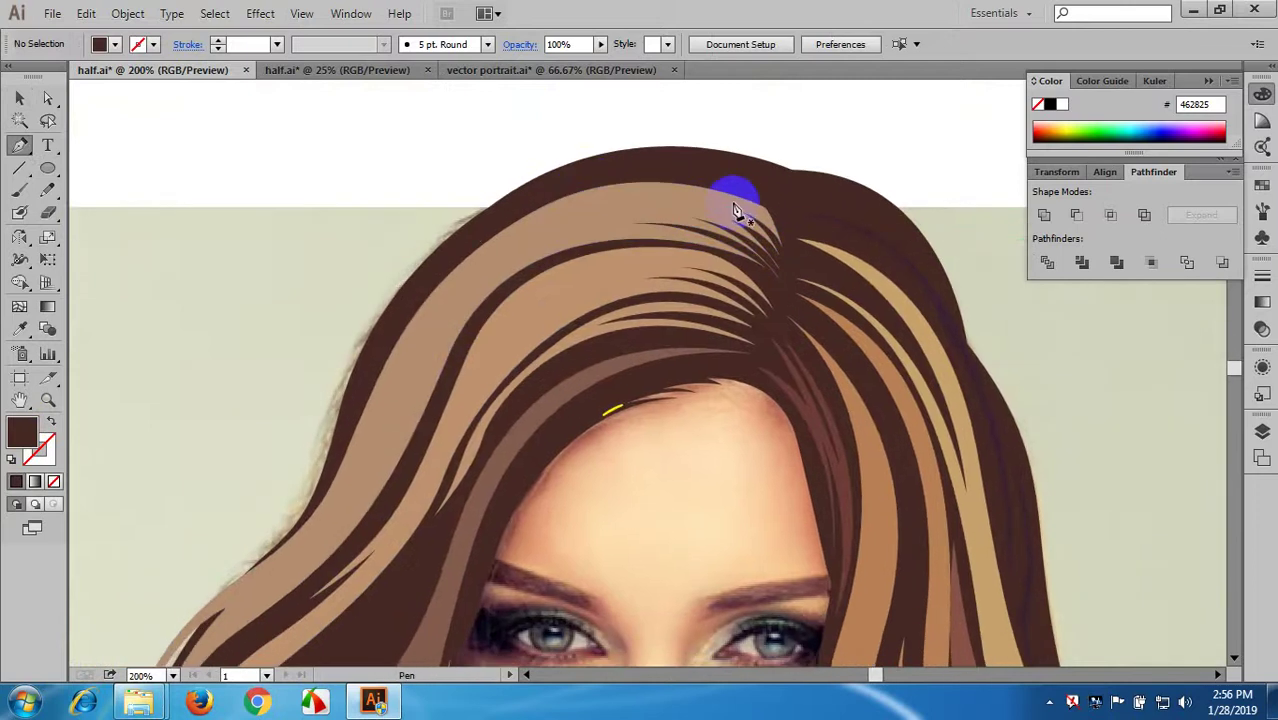
pyautogui.click(734, 203)
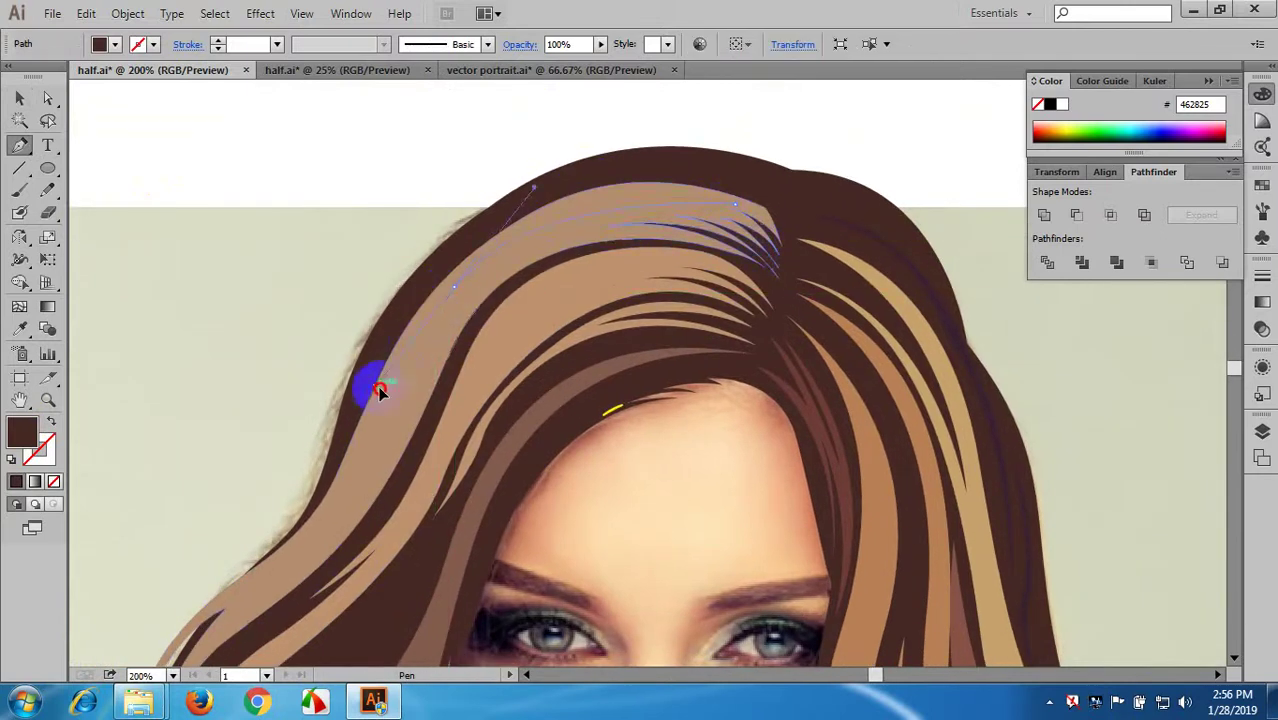
pyautogui.moveTo(379, 390); pyautogui.dragTo(340, 412)
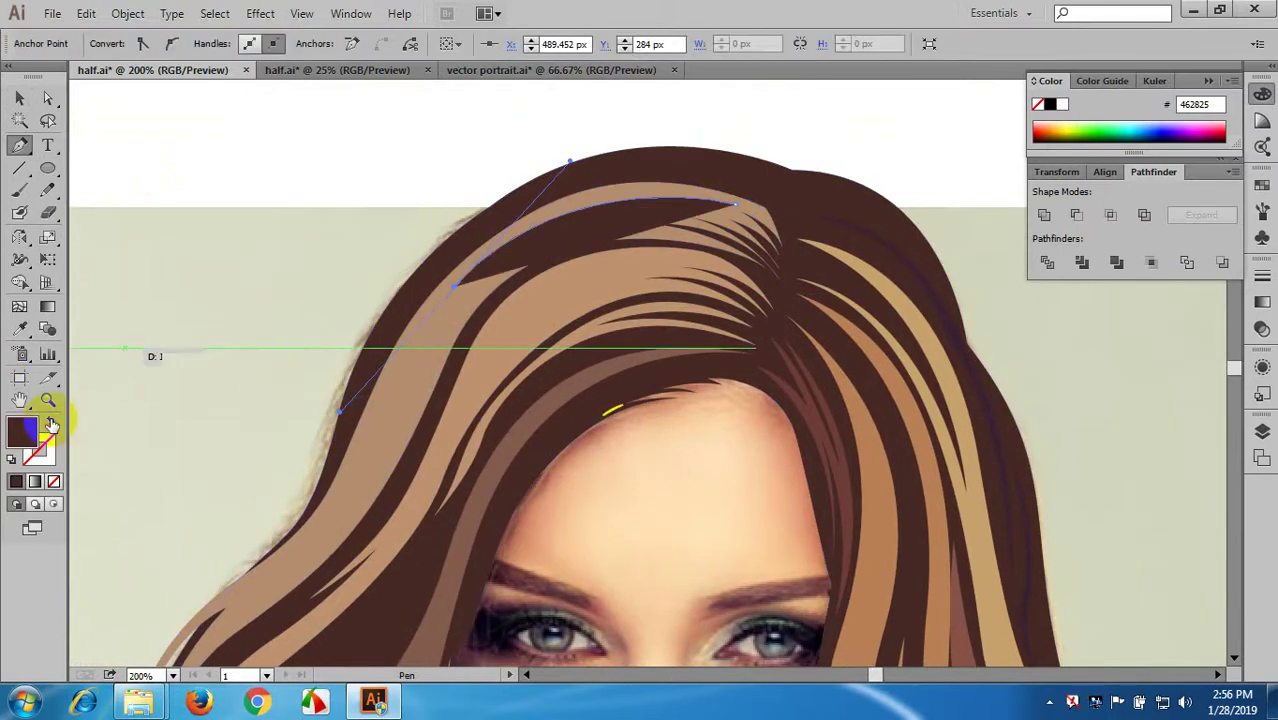
pyautogui.click(19, 97)
pyautogui.click(487, 242)
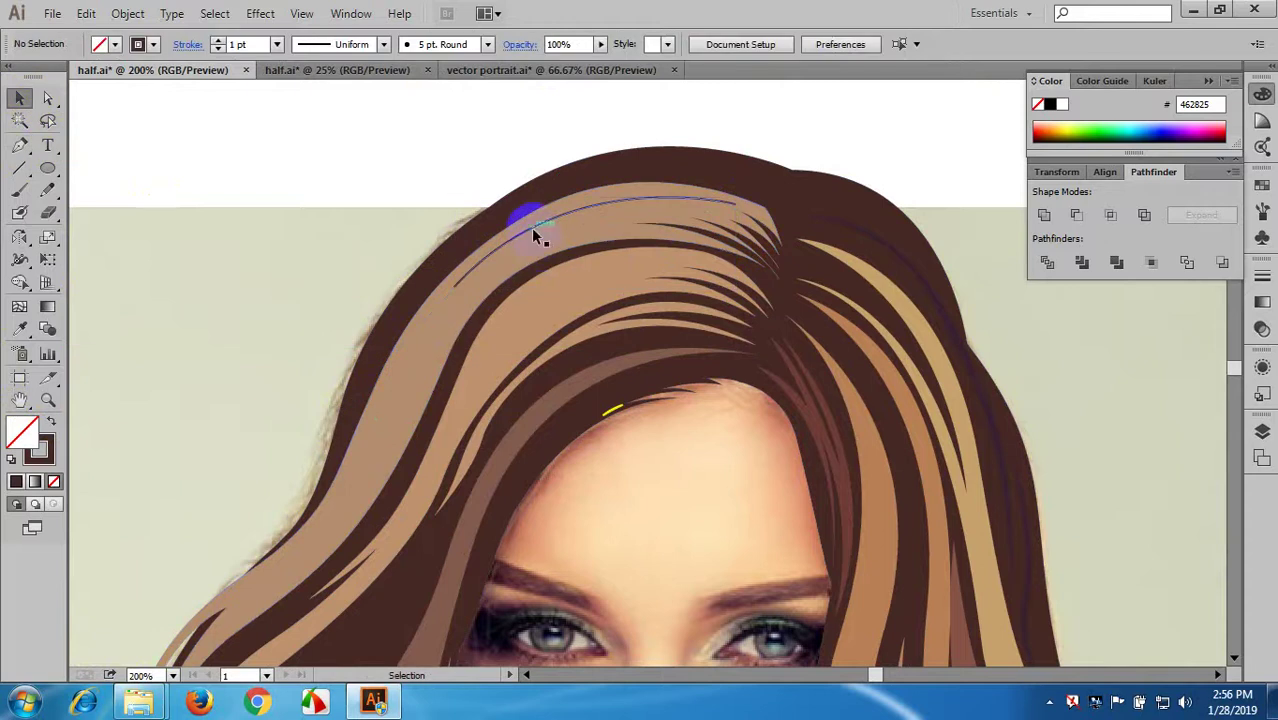
# - Give the crown strand a width profile tapered at both ends and a 4 pt stroke weight
pyautogui.click(533, 232)
pyautogui.click(348, 44)
pyautogui.click(330, 98)
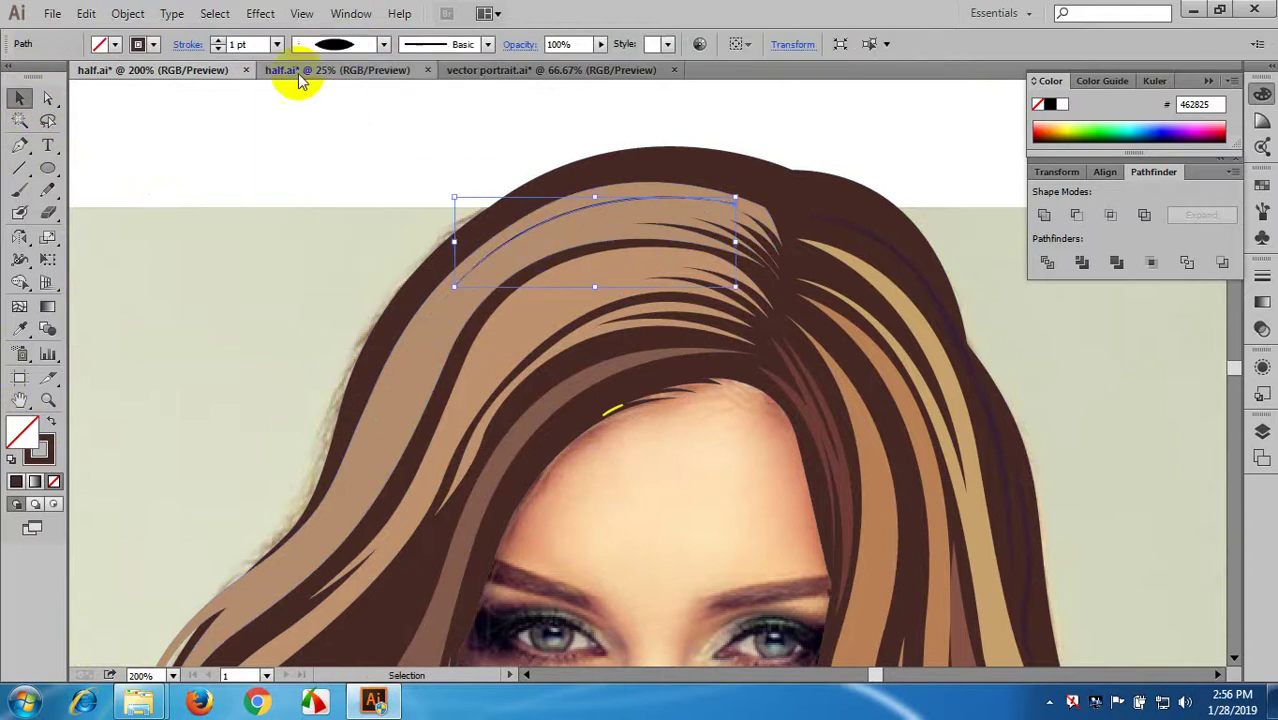
pyautogui.click(277, 44)
pyautogui.click(300, 183)
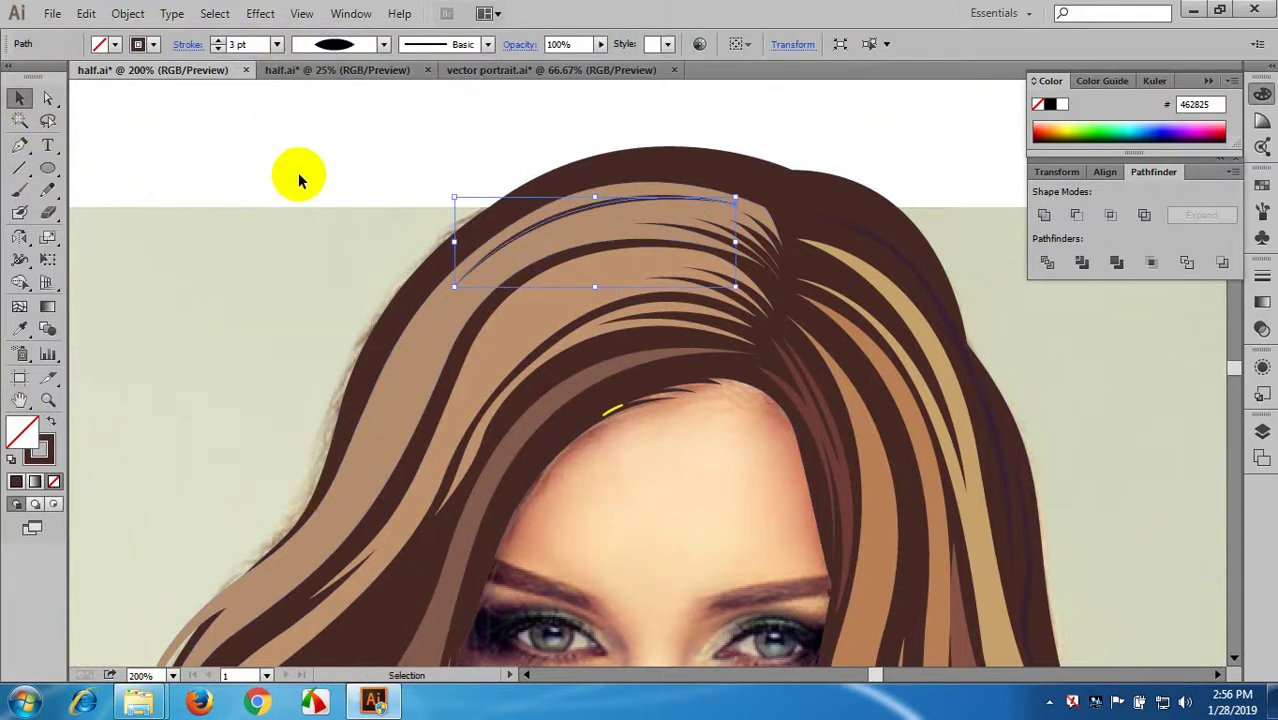
pyautogui.click(277, 44)
pyautogui.click(300, 188)
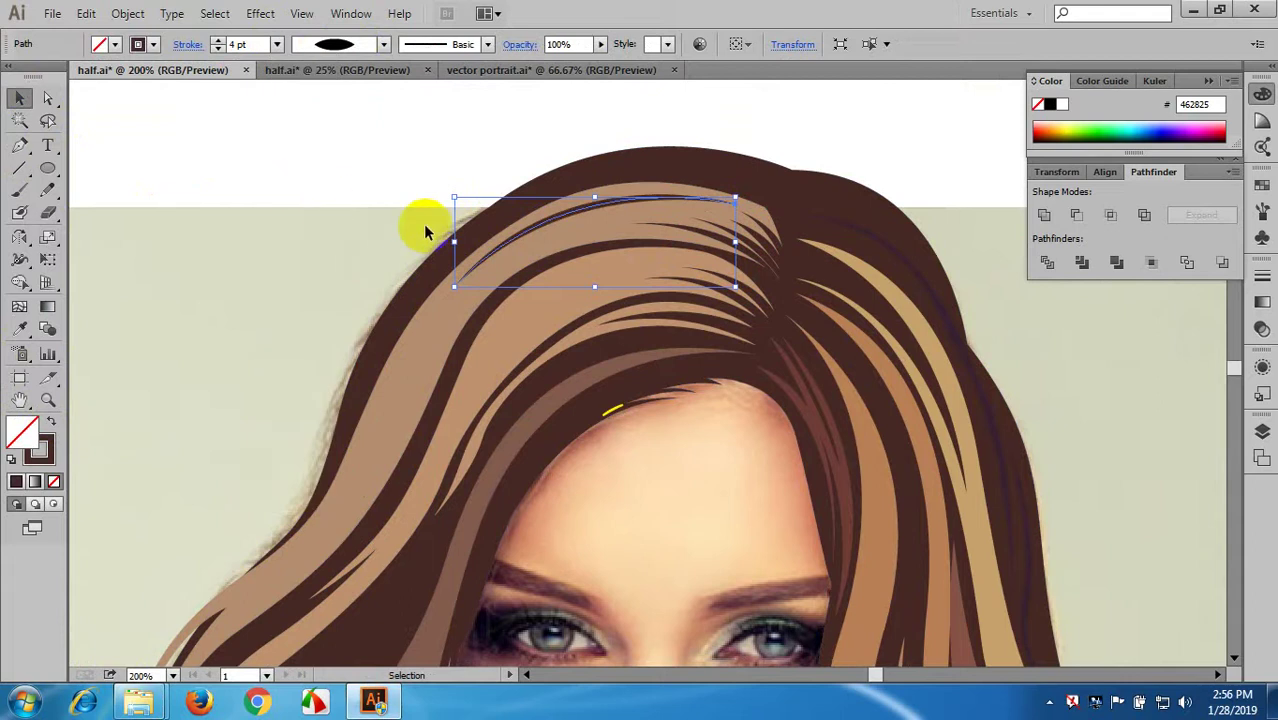
# - Expand the crown strand's appearance and fill it with golden C6A16B sampled from the blonde lock across the parting
pyautogui.click(127, 13)
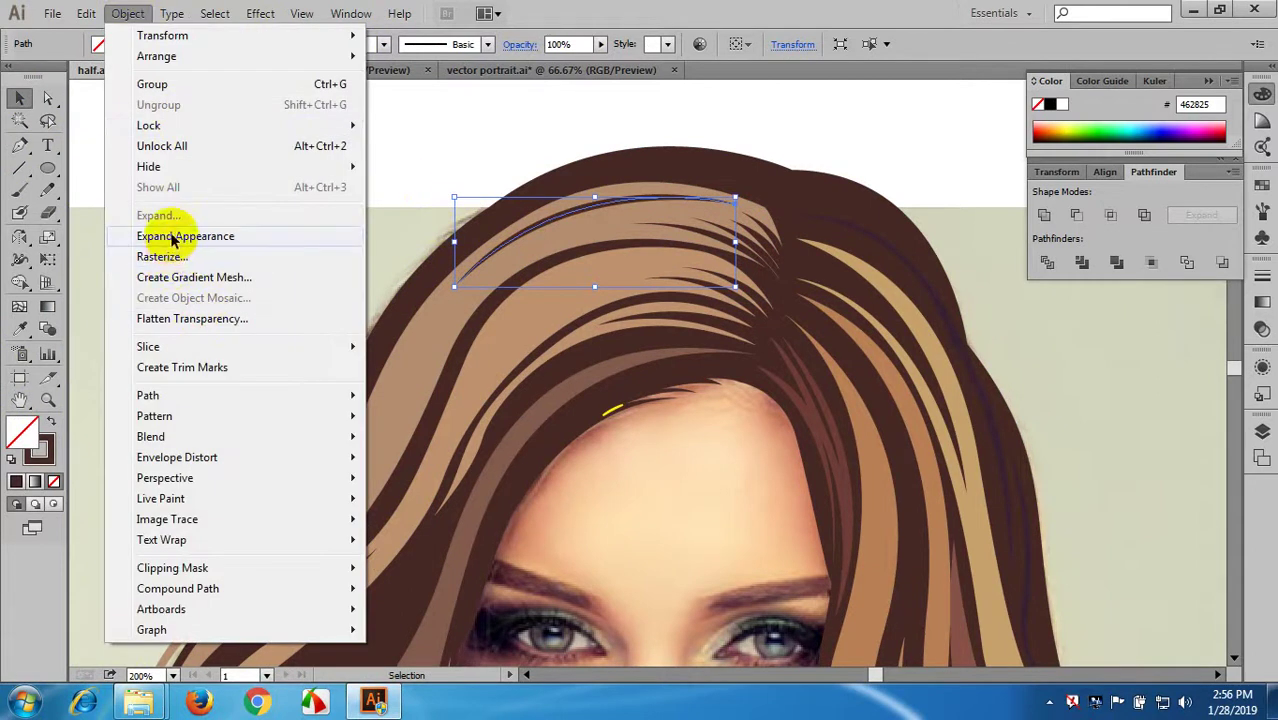
pyautogui.click(168, 234)
pyautogui.scroll(-1, 710, 380)
pyautogui.press('i')
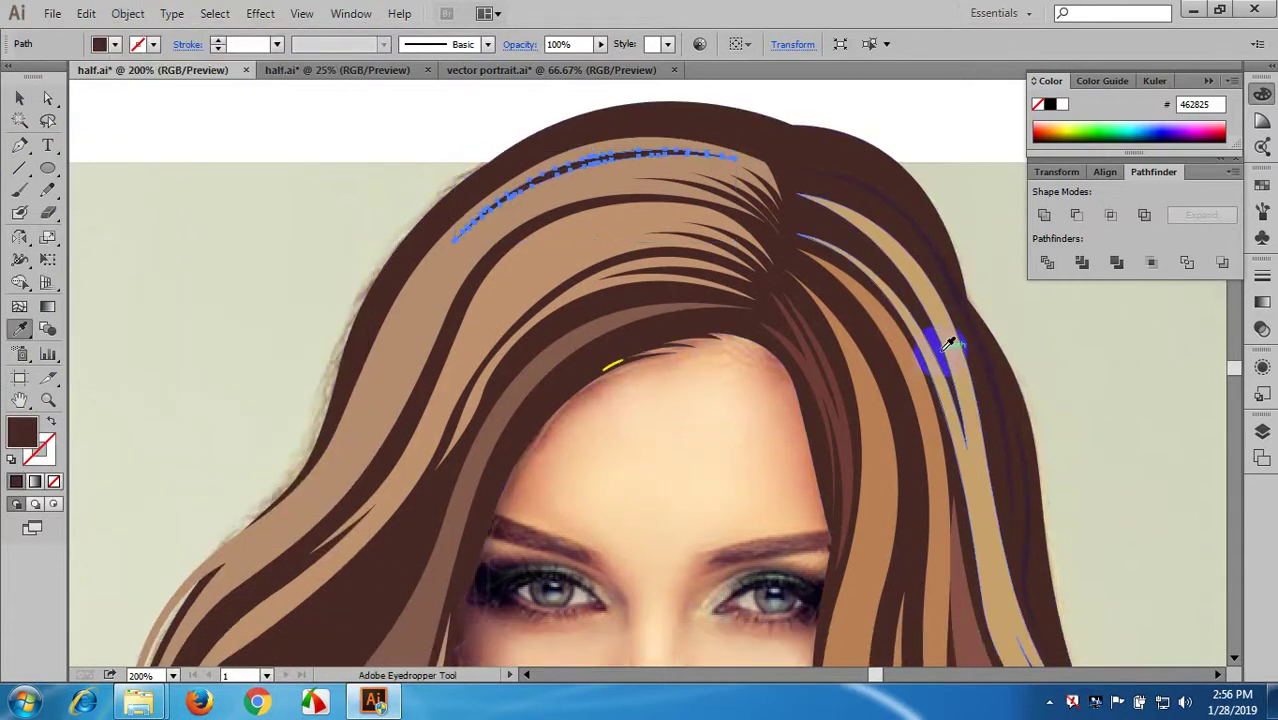
pyautogui.click(943, 310)
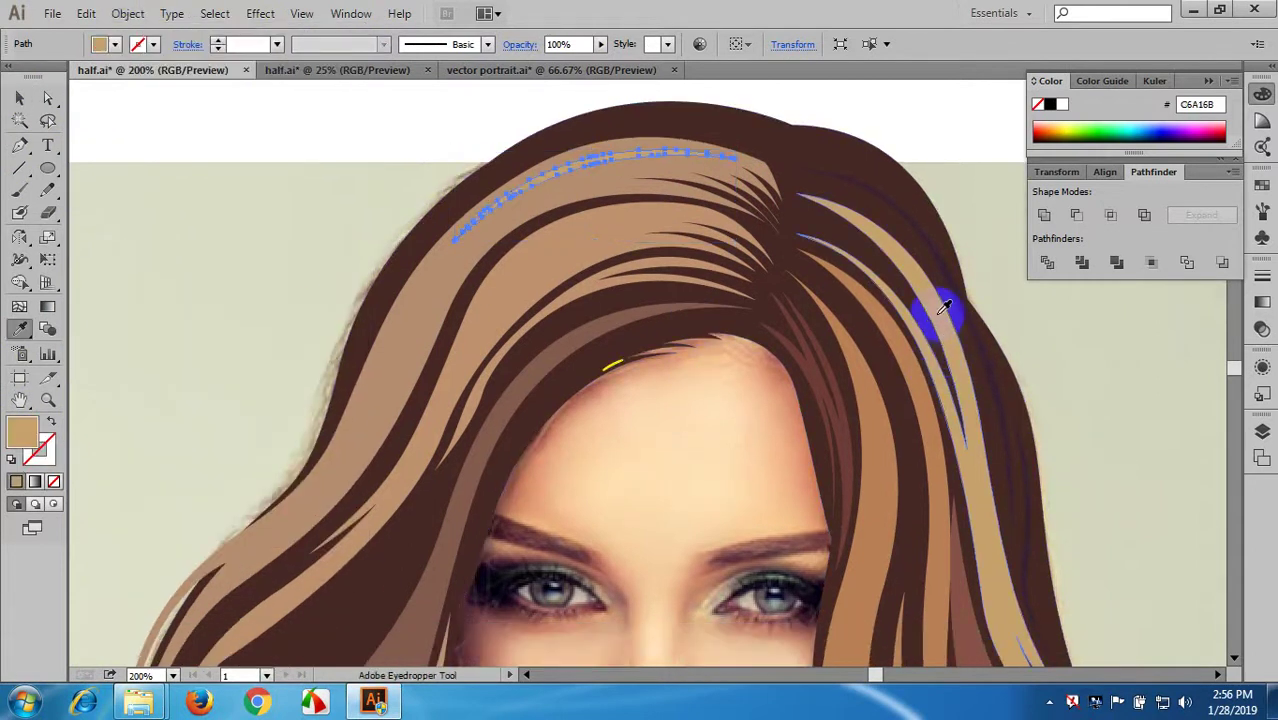
pyautogui.click(930, 411)
pyautogui.click(964, 408)
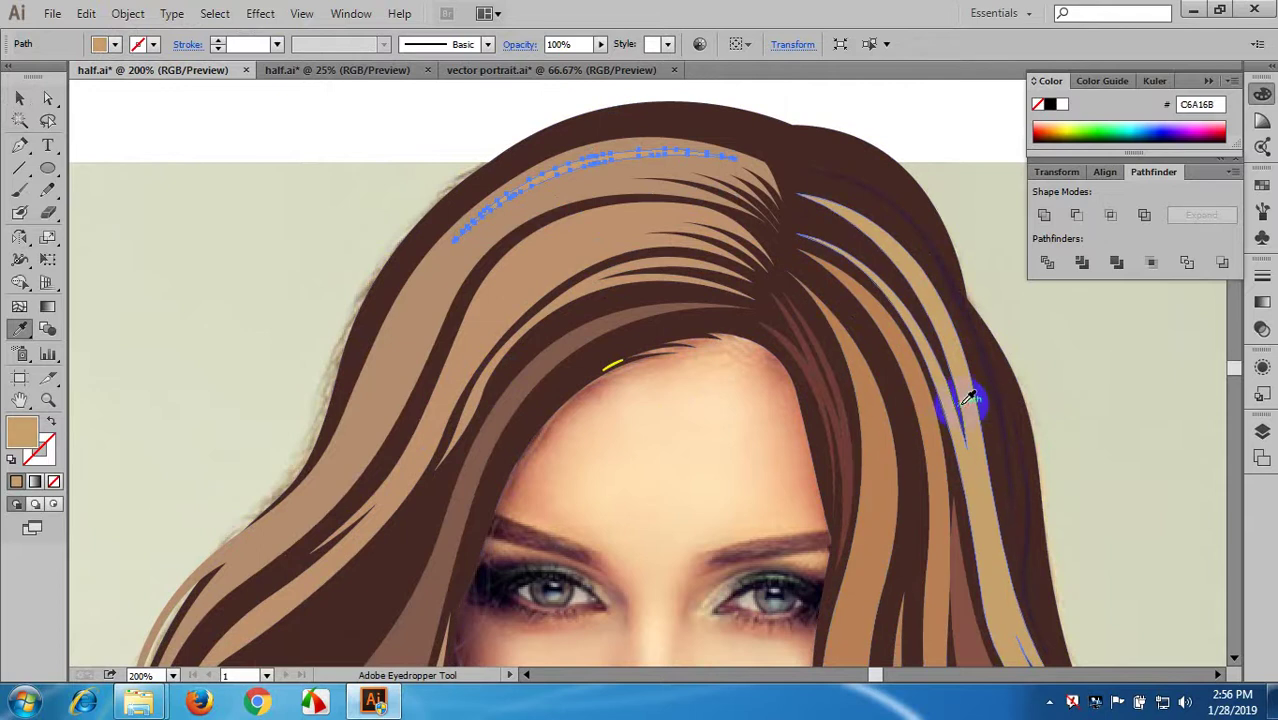
# - Duplicate the golden crown strand just beneath the original on the same lock
pyautogui.click(20, 97)
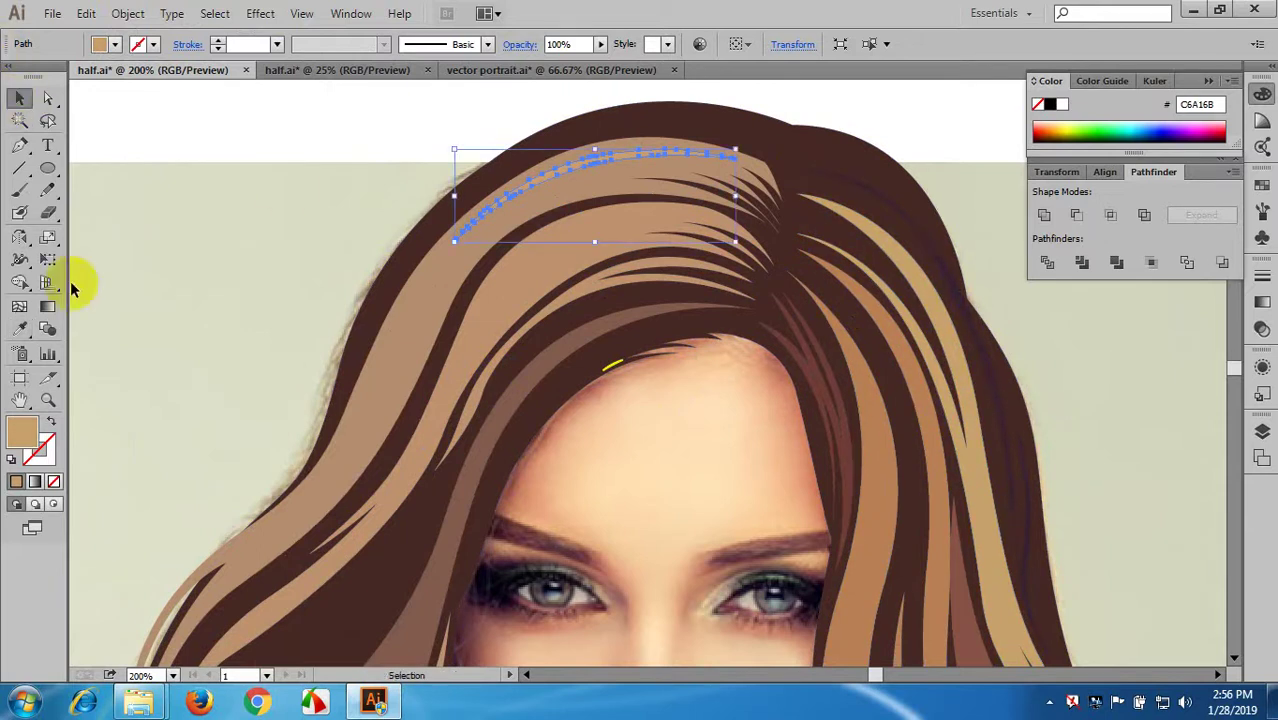
pyautogui.click(252, 285)
pyautogui.moveTo(595, 165); pyautogui.dragTo(588, 198)
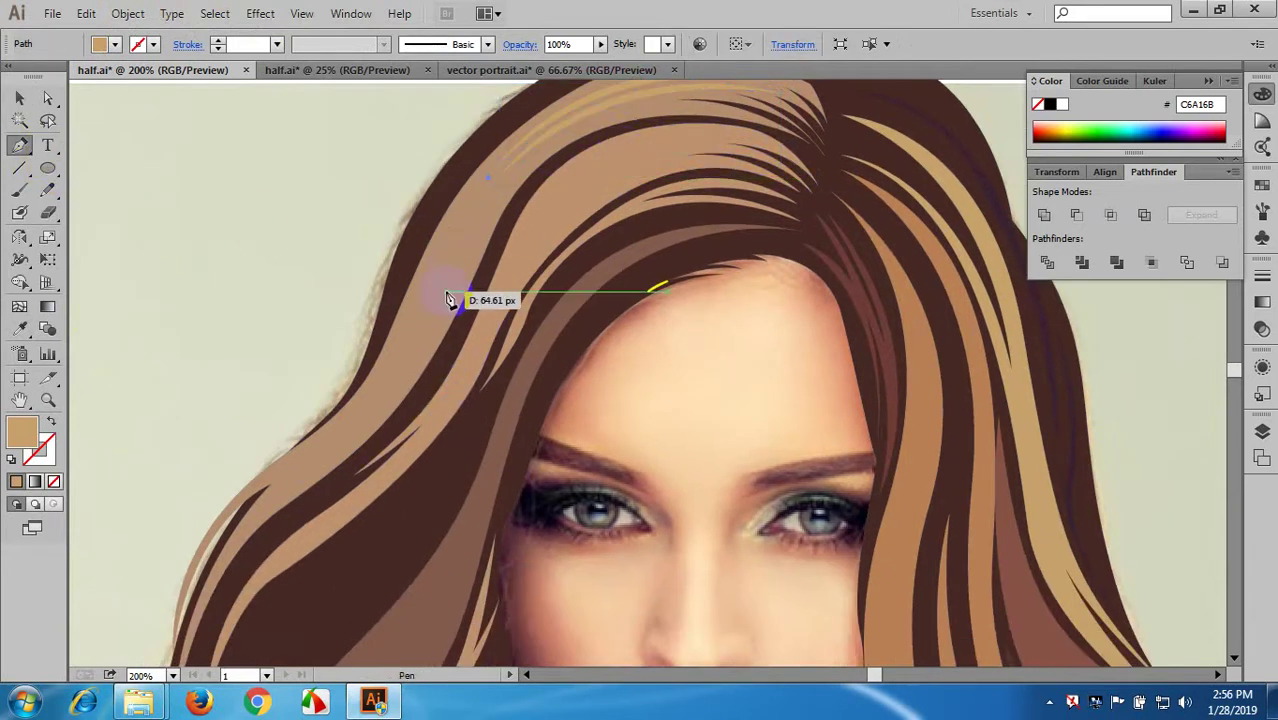
pyautogui.moveTo(377, 386); pyautogui.dragTo(371, 388)
pyautogui.scroll(-4, 372, 398)
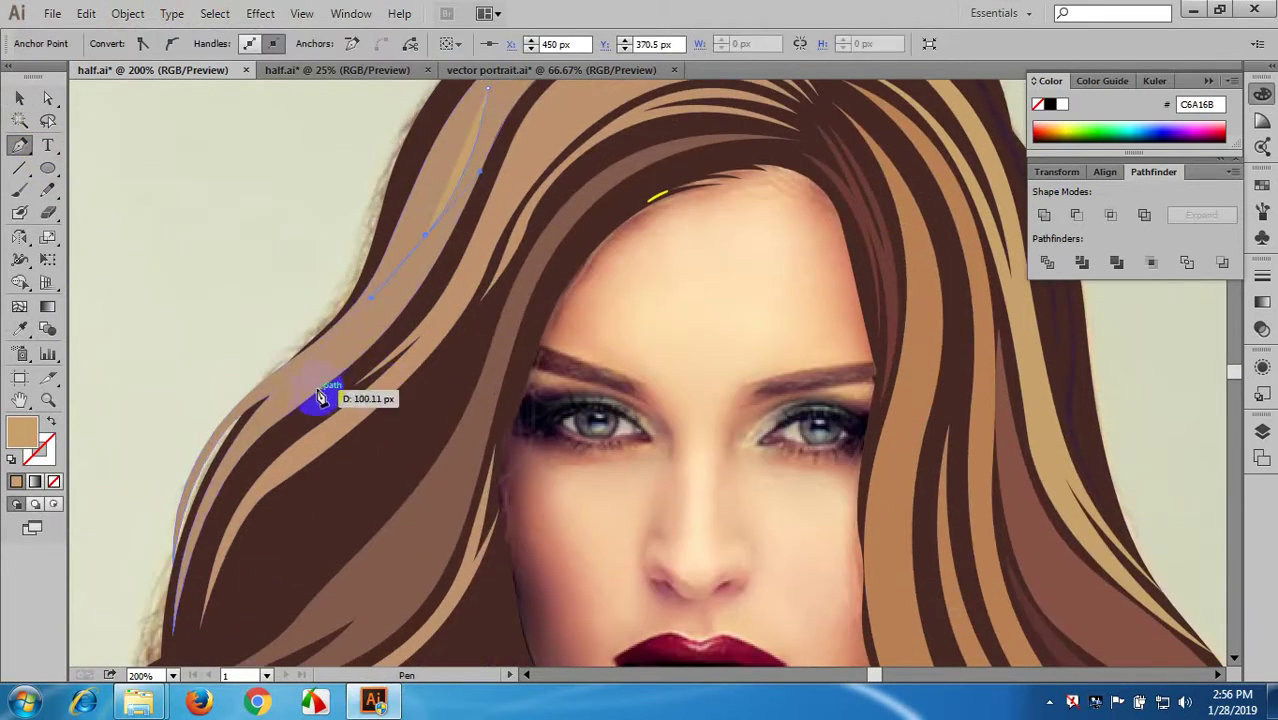
pyautogui.moveTo(232, 452); pyautogui.dragTo(230, 449)
pyautogui.scroll(4, 288, 434)
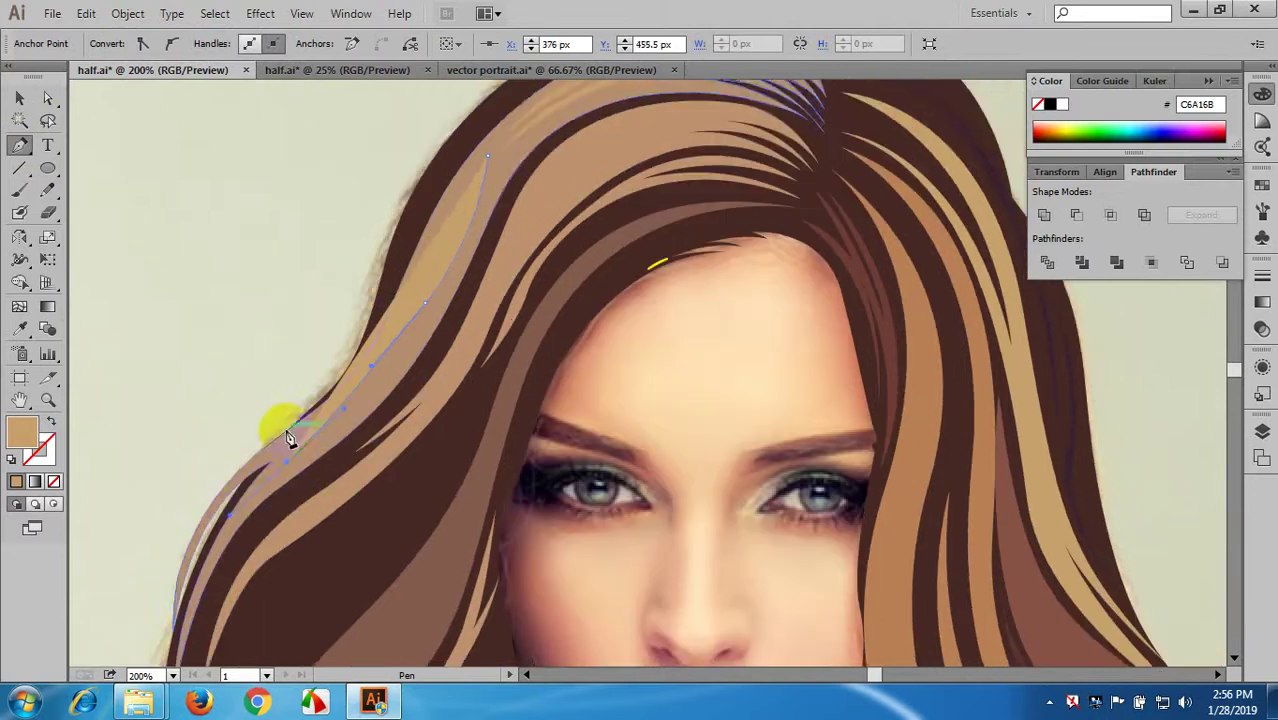
pyautogui.hotkey('ctrl', 'z')
pyautogui.hotkey('ctrl', 'z')
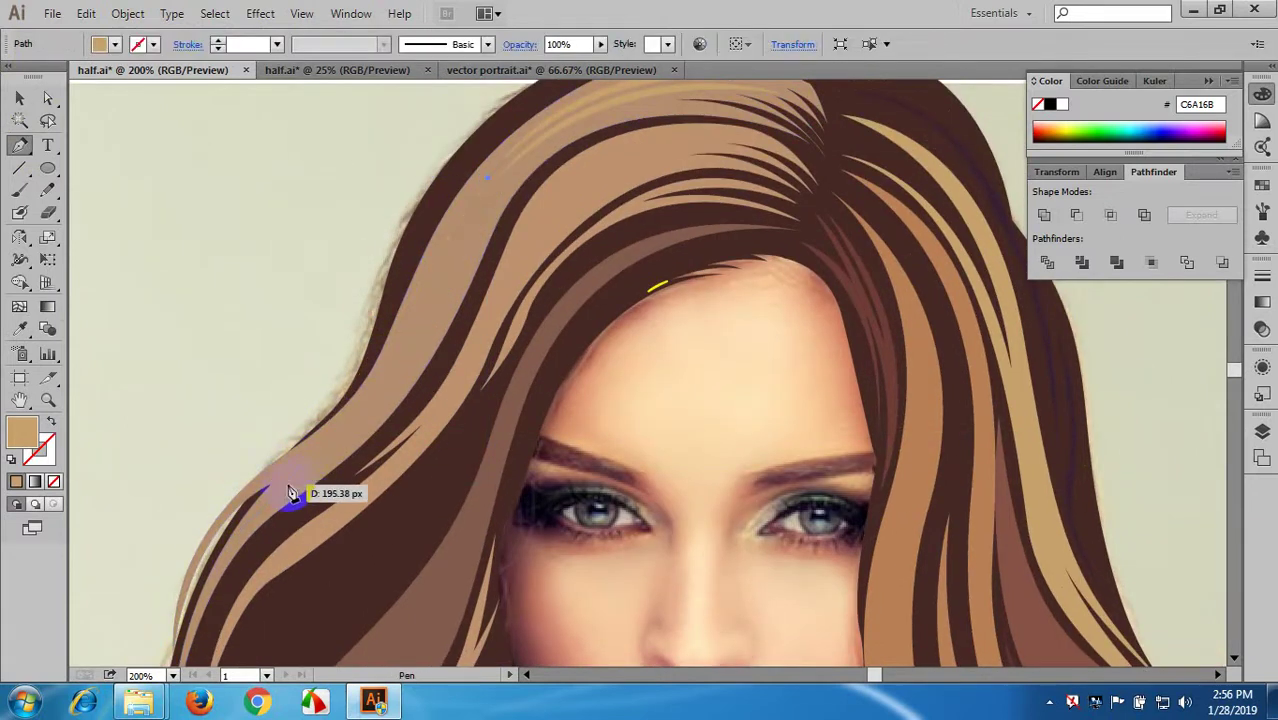
pyautogui.moveTo(283, 486); pyautogui.dragTo(305, 485)
pyautogui.hotkey('ctrl', 'z')
pyautogui.hotkey('ctrl', 'z')
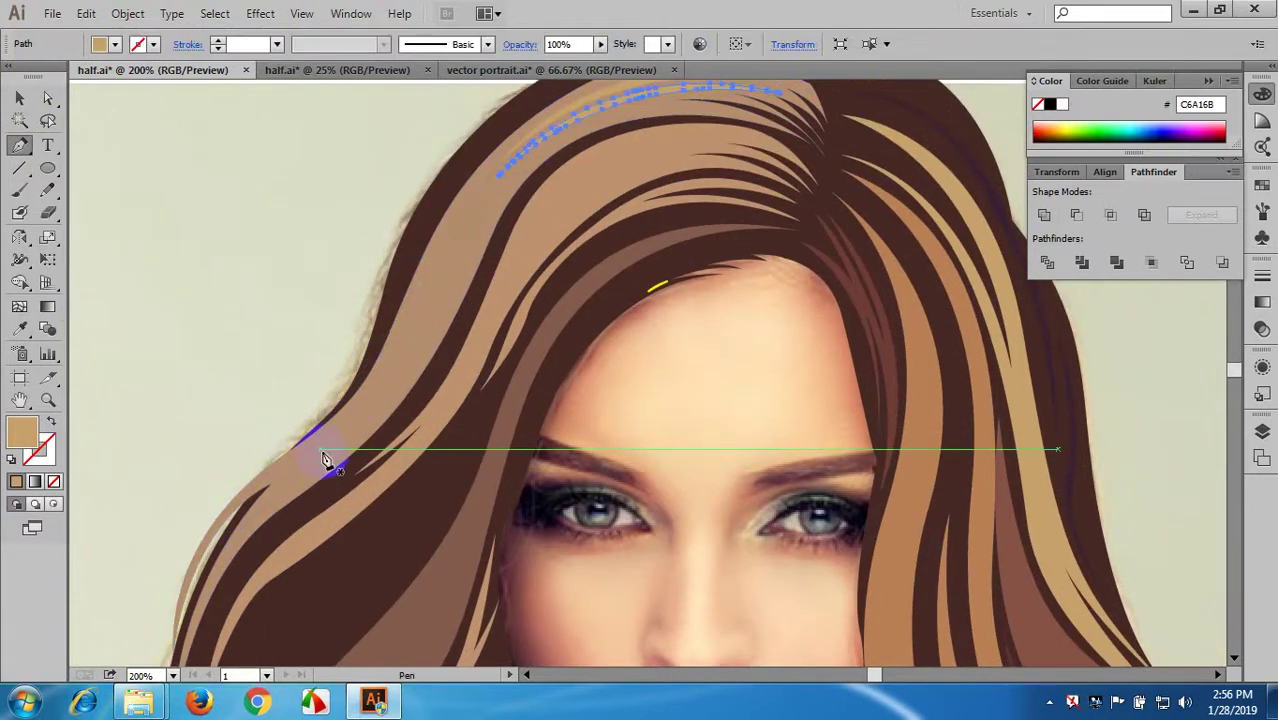
# - Draw a long wavy path with the Pen tool through the outer light-brown lock beside the face, stroked in C6A16B without fill
pyautogui.moveTo(266, 512); pyautogui.dragTo(396, 389)
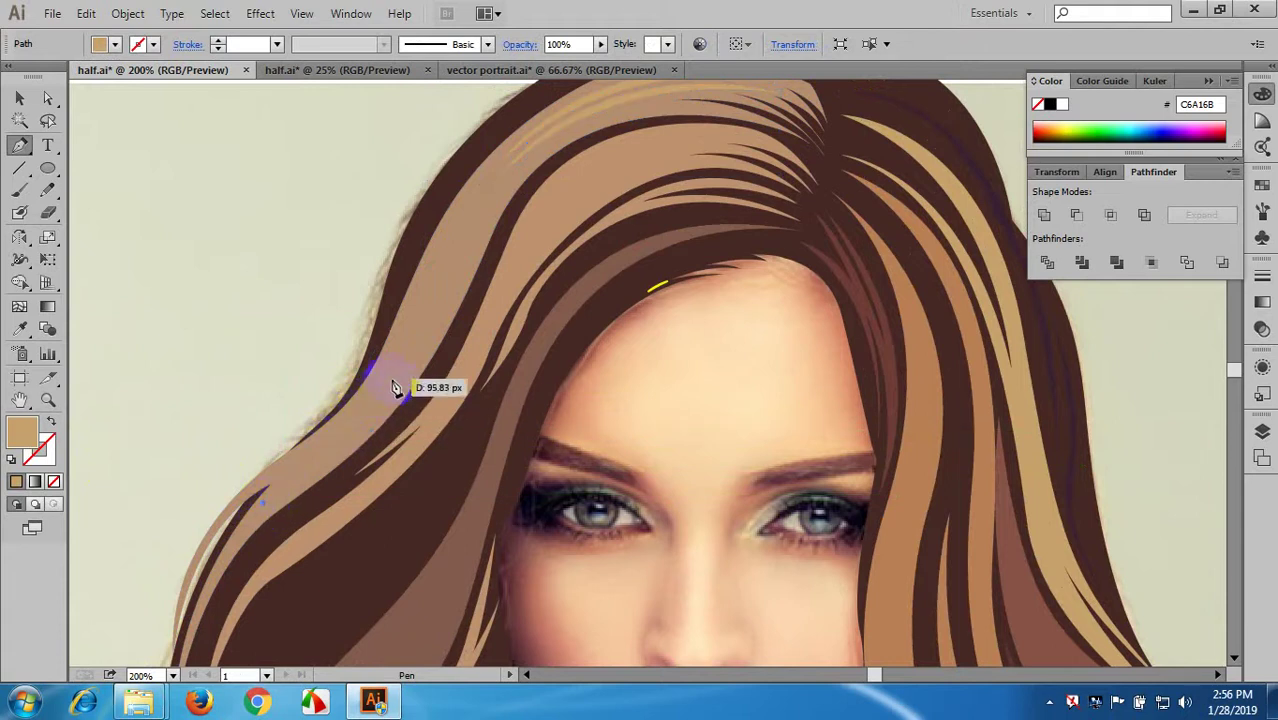
pyautogui.moveTo(443, 292); pyautogui.dragTo(443, 293)
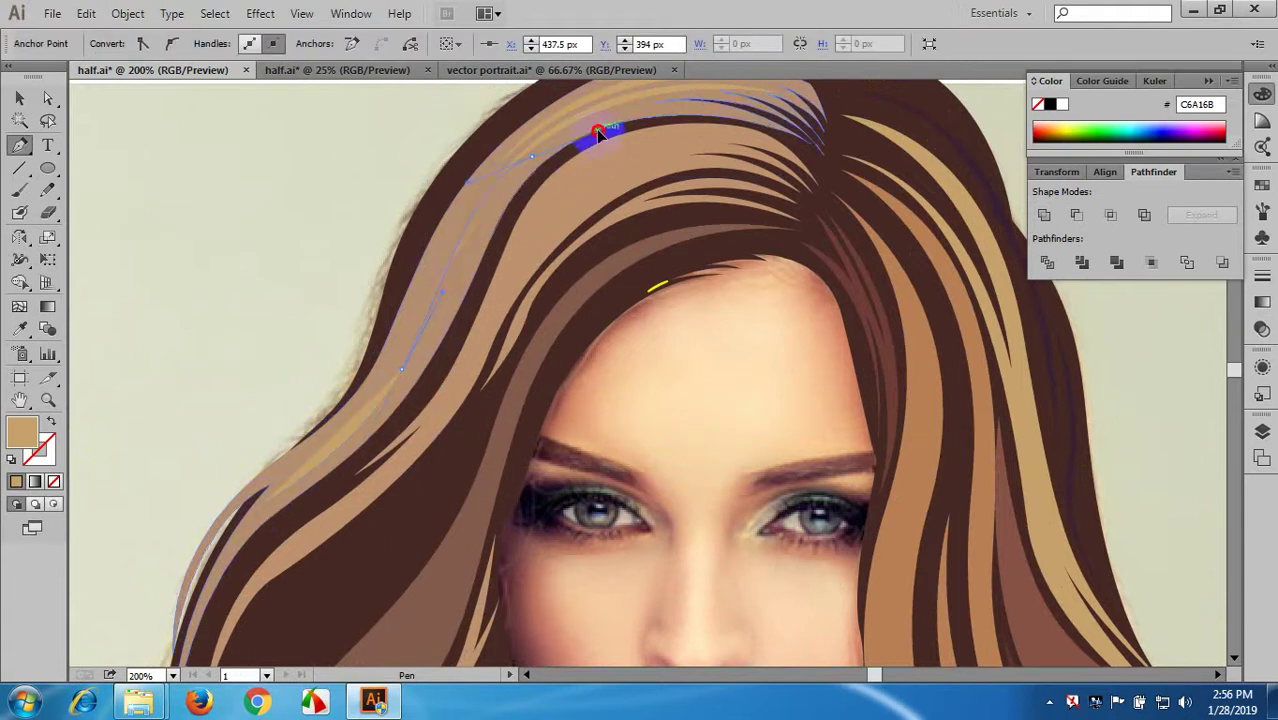
pyautogui.moveTo(598, 131); pyautogui.dragTo(598, 130)
pyautogui.click(54, 425)
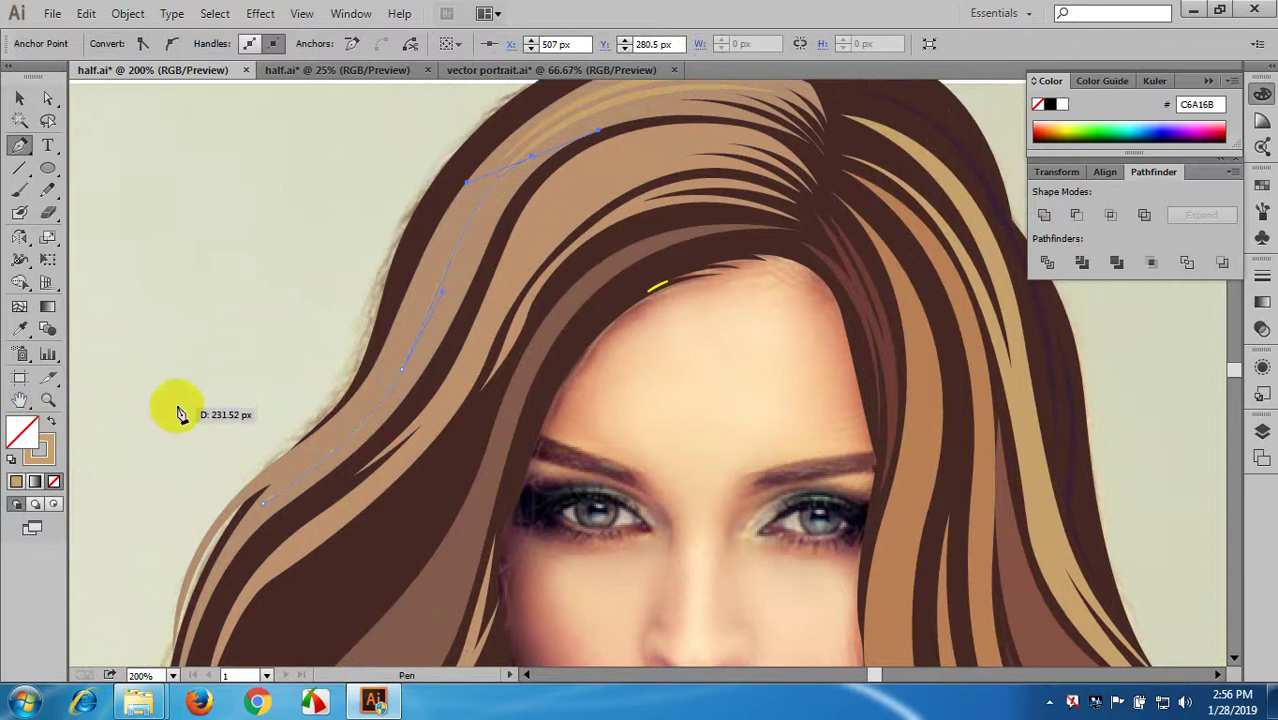
pyautogui.click(19, 98)
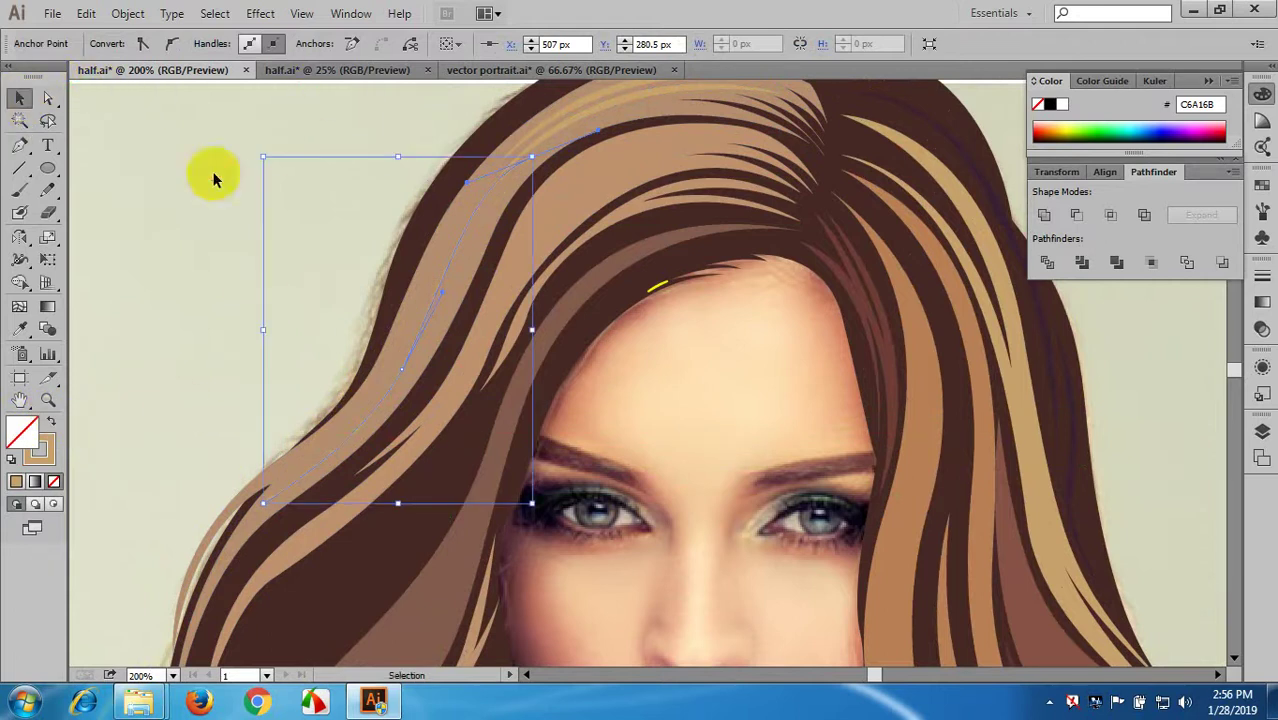
pyautogui.click(213, 177)
pyautogui.click(424, 334)
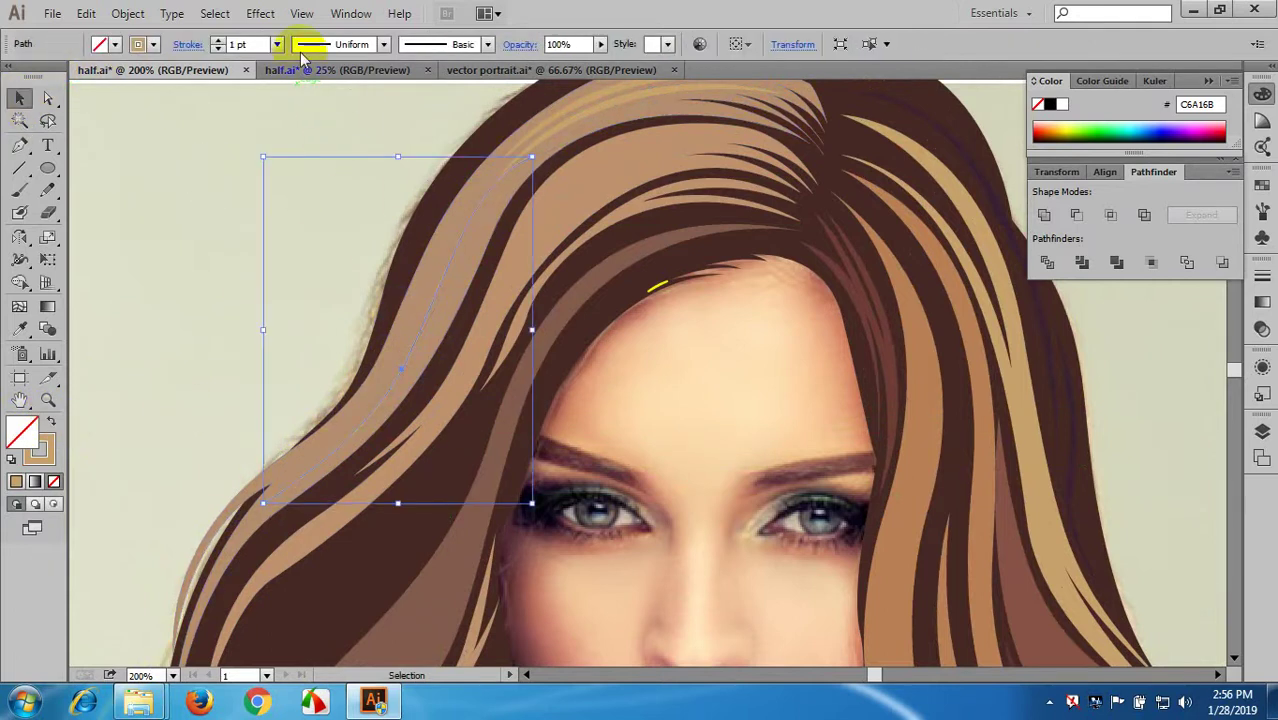
# - Apply the width profile tapered at both ends to the long wavy strand and thicken its stroke
pyautogui.click(277, 44)
pyautogui.click(302, 150)
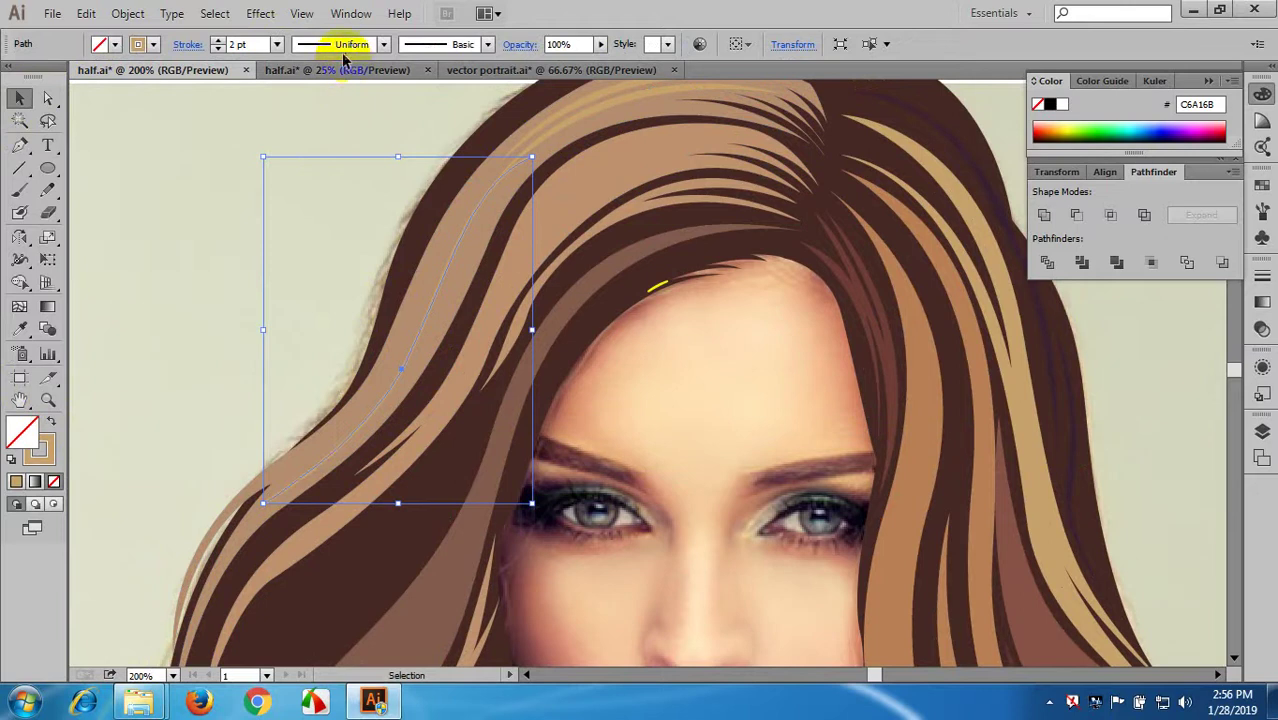
pyautogui.click(352, 44)
pyautogui.click(330, 108)
pyautogui.click(127, 12)
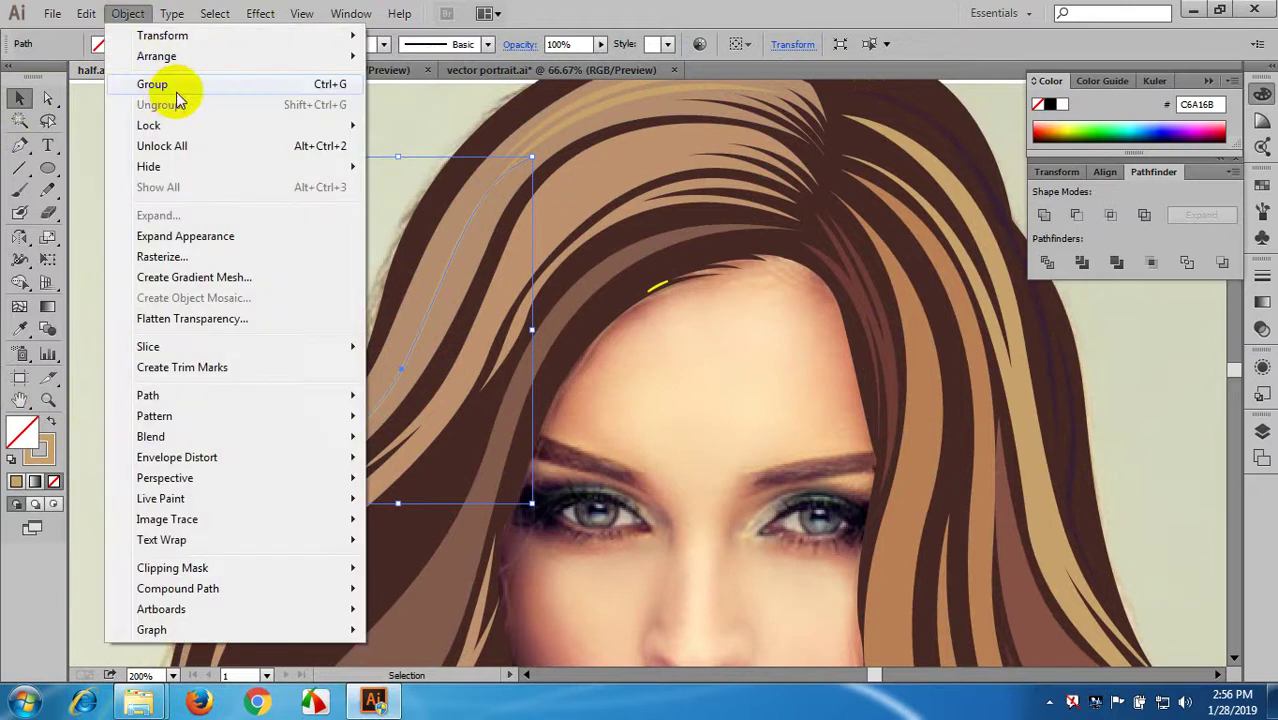
pyautogui.click(399, 86)
pyautogui.click(445, 281)
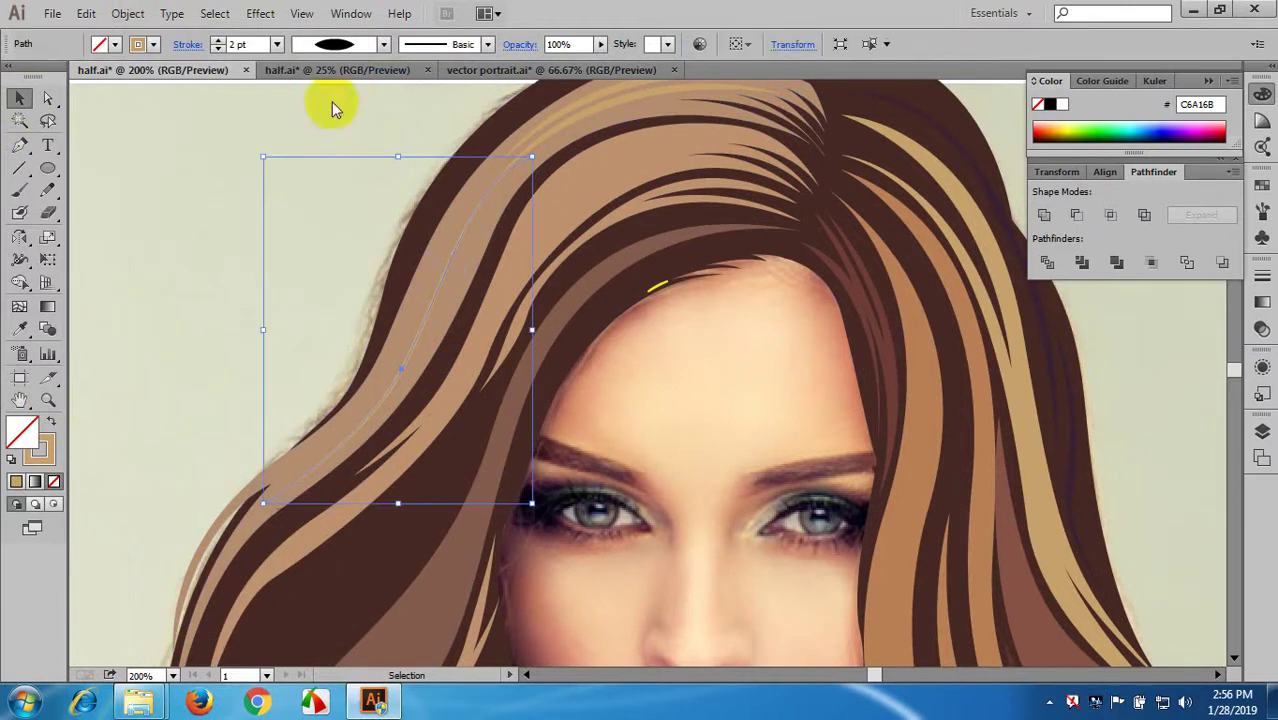
pyautogui.click(277, 44)
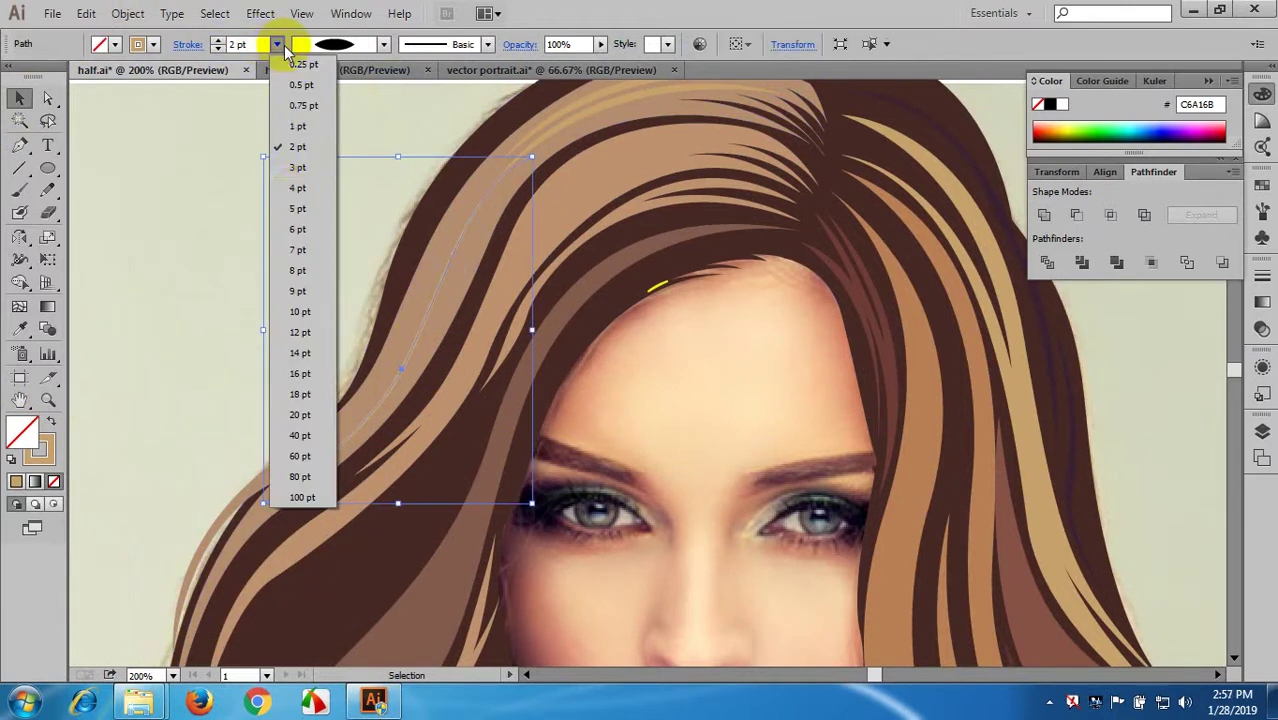
pyautogui.click(297, 196)
# - Expand the long wavy strand's appearance and fill it with reddish brown 6E3C35 sampled from the strands beside the forehead
pyautogui.click(127, 12)
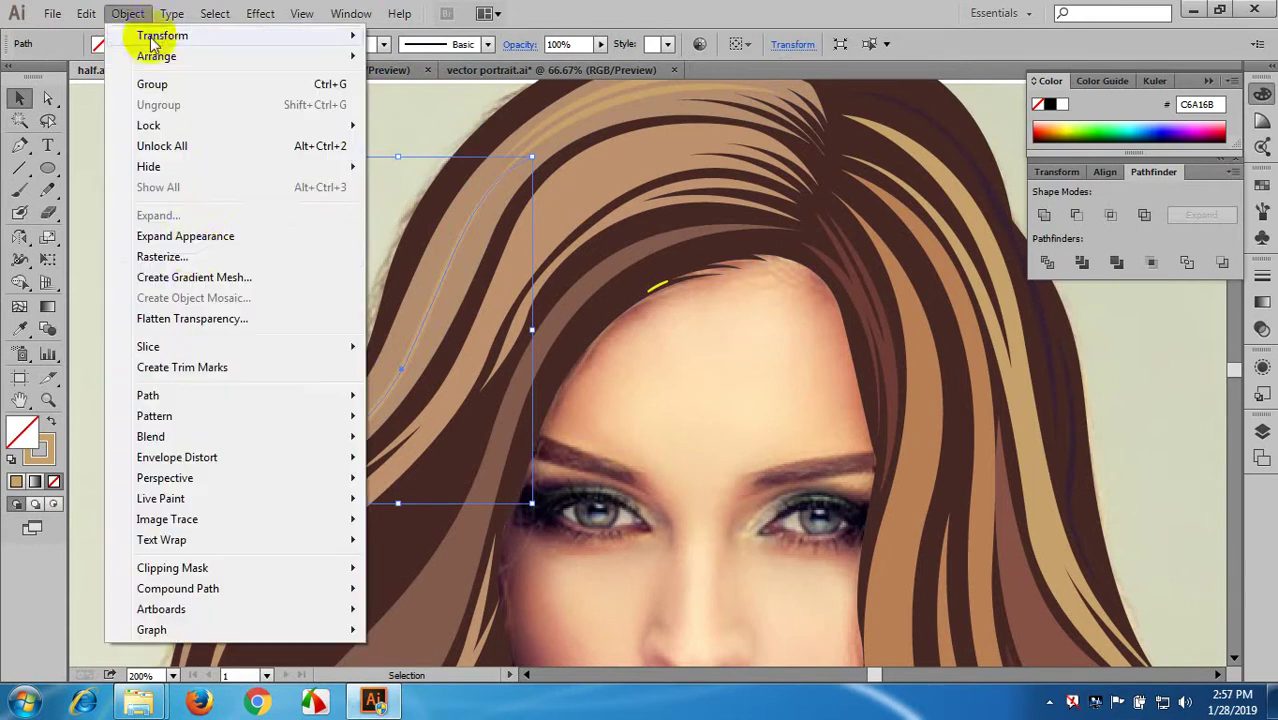
pyautogui.click(183, 238)
pyautogui.scroll(3, 700, 340)
pyautogui.press('i')
pyautogui.click(858, 390)
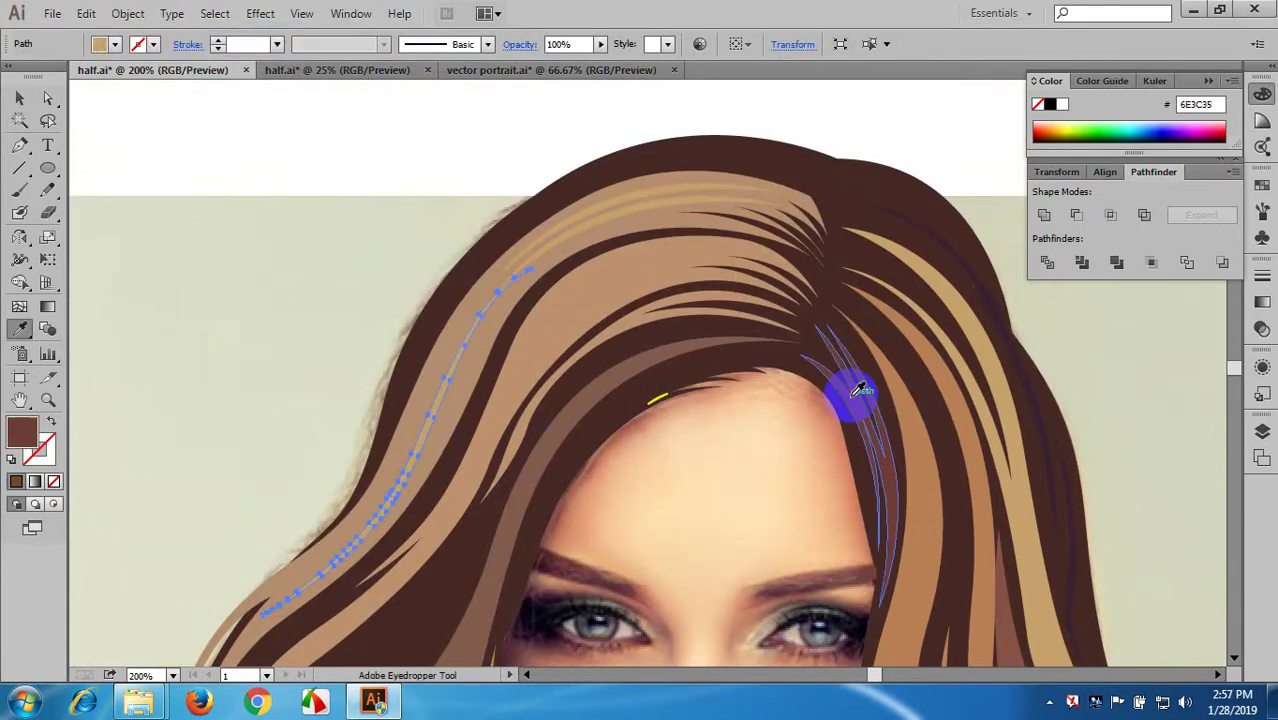
pyautogui.click(19, 97)
pyautogui.click(322, 291)
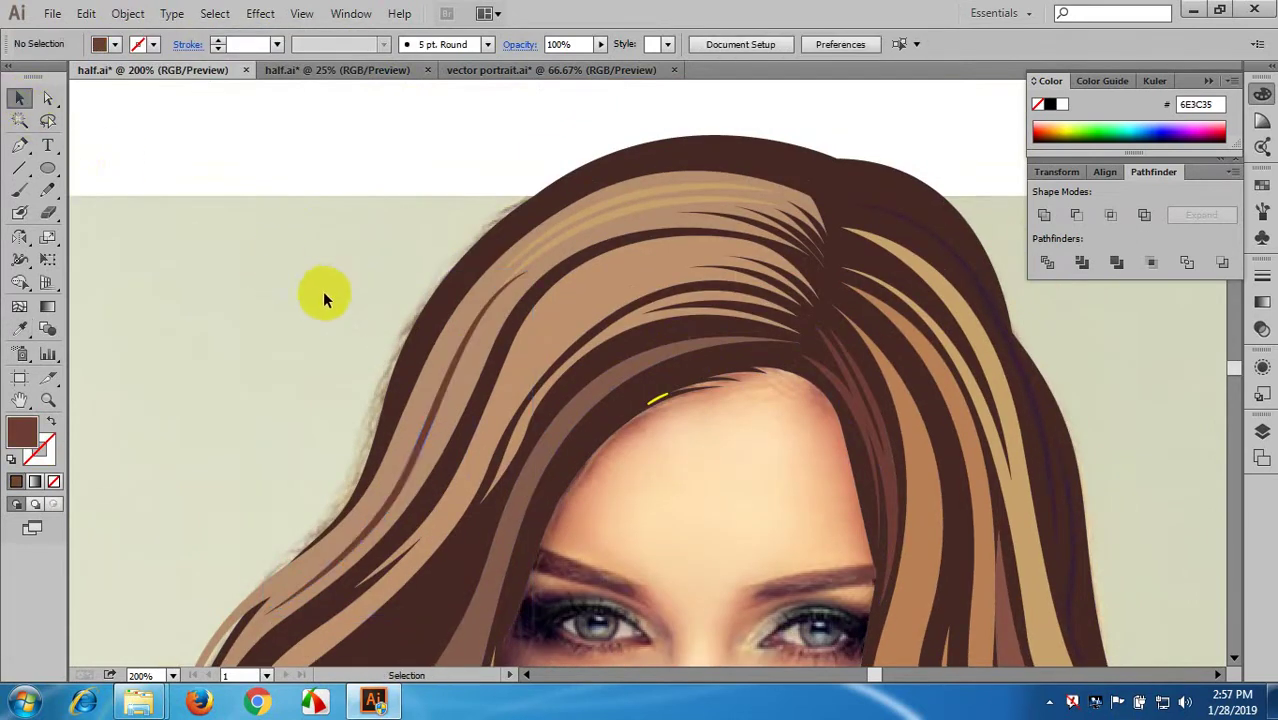
# - Draw a curved path with the Pen tool along the second light-brown lock above the forehead, stroked in 6E3C35 without fill
pyautogui.scroll(-3, 322, 291)
pyautogui.scroll(1, 594, 203)
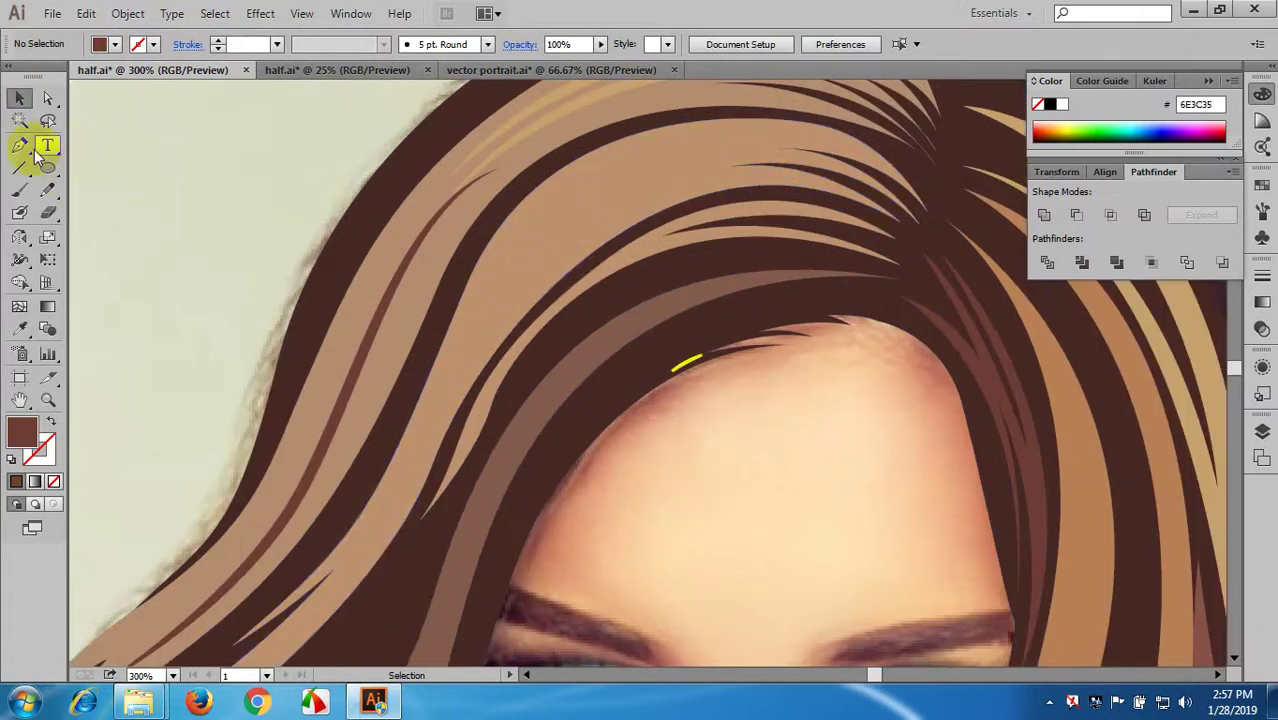
pyautogui.click(33, 148)
pyautogui.click(841, 142)
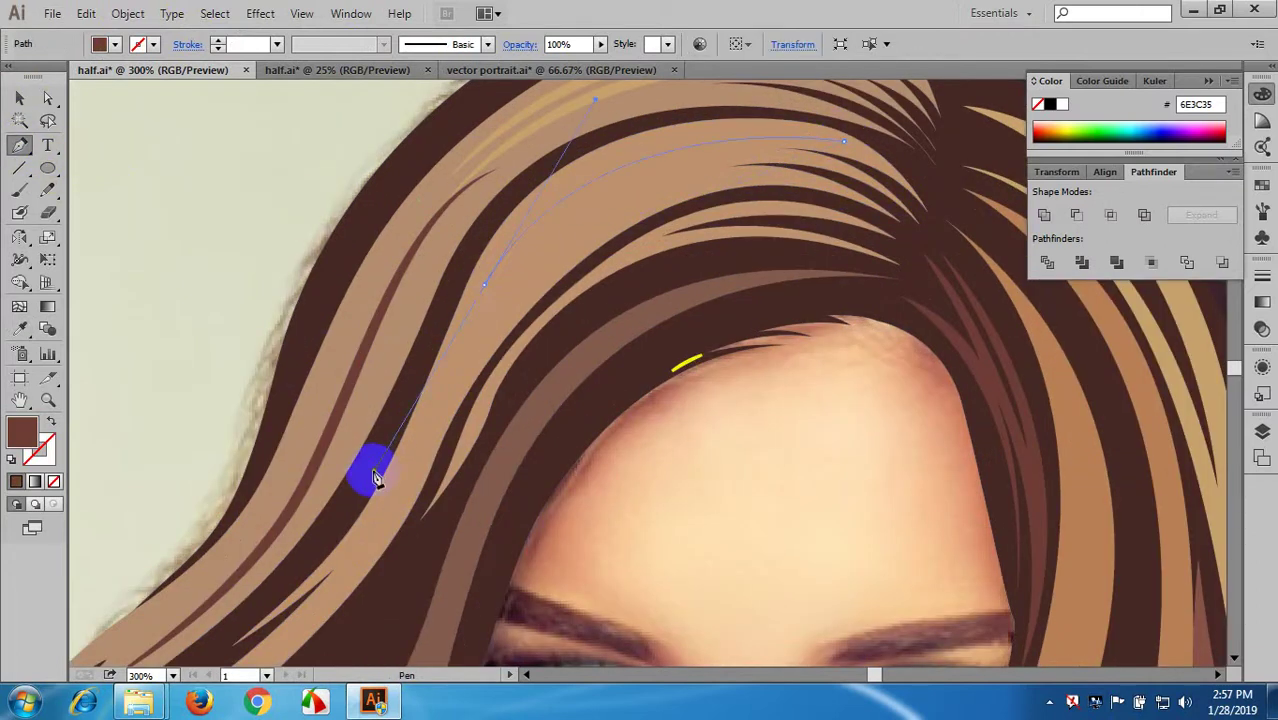
pyautogui.click(373, 470)
pyautogui.click(51, 421)
pyautogui.click(19, 97)
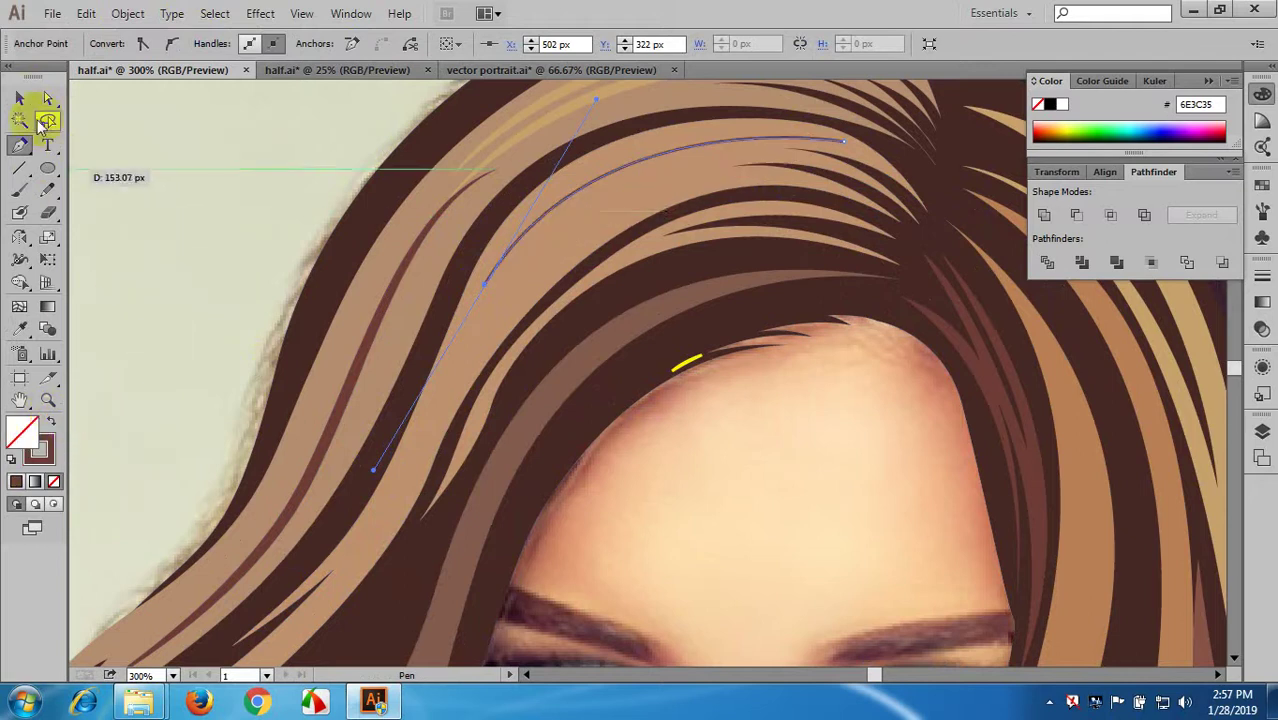
pyautogui.click(520, 228)
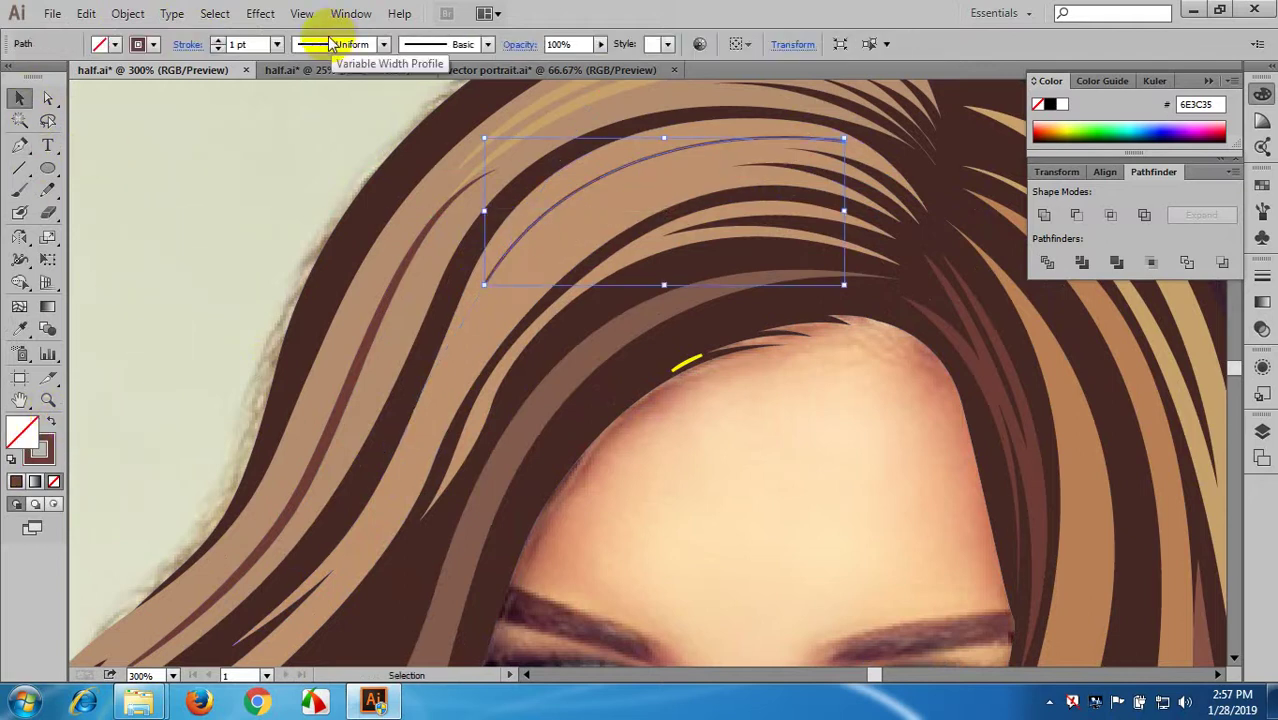
# - Set the curved strand's stroke to 4 pt, taper it at both ends with a width profile, and expand its appearance
pyautogui.click(277, 44)
pyautogui.click(314, 183)
pyautogui.click(352, 44)
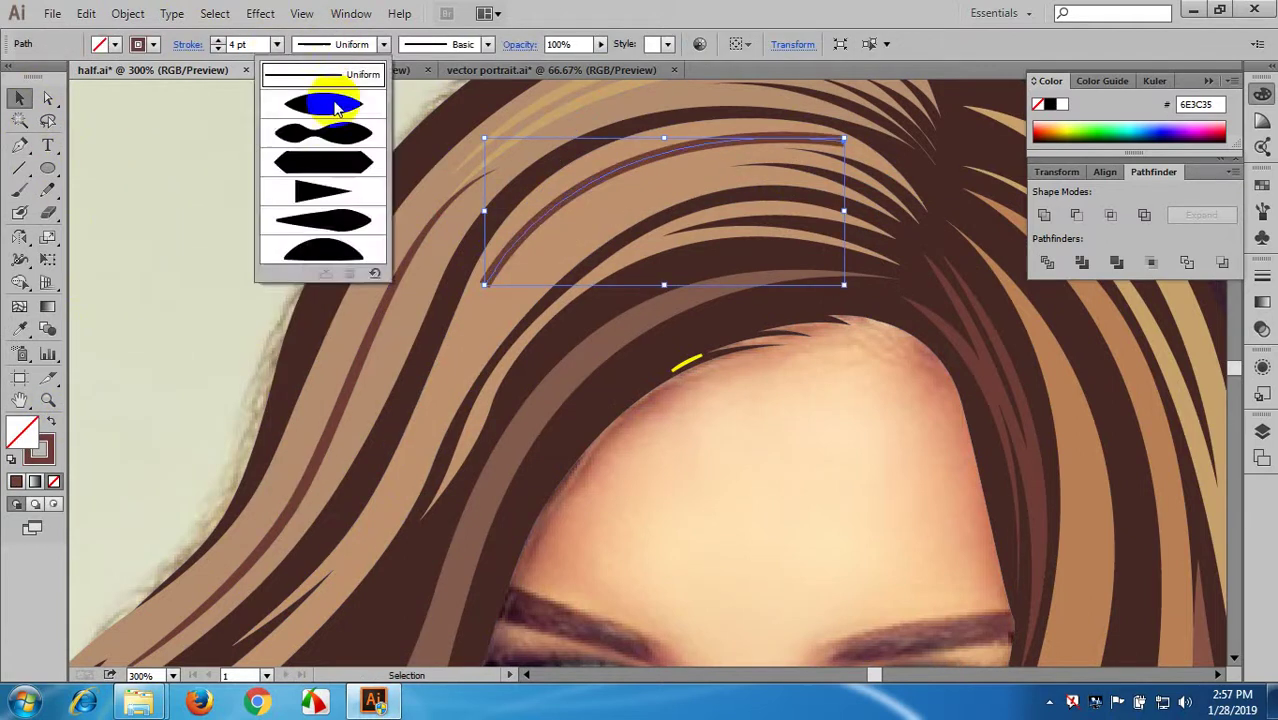
pyautogui.click(352, 107)
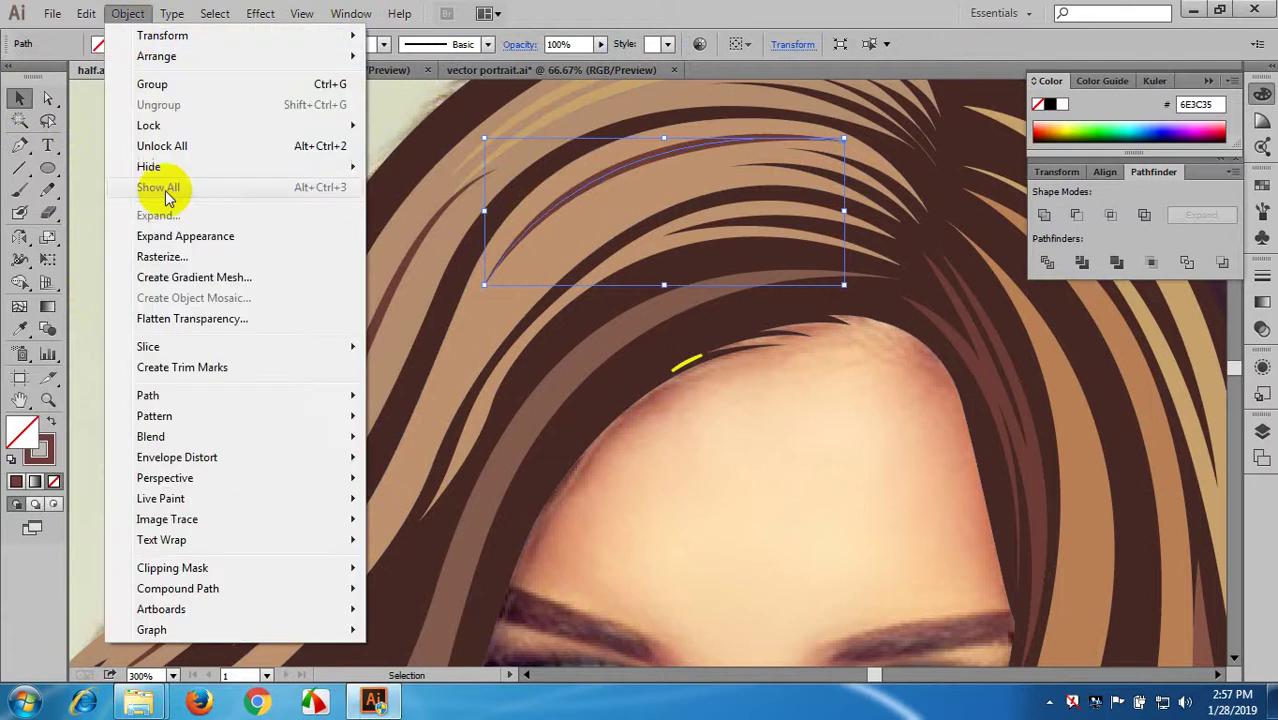
pyautogui.click(163, 234)
pyautogui.moveTo(633, 434); pyautogui.dragTo(661, 365)
pyautogui.click(713, 451)
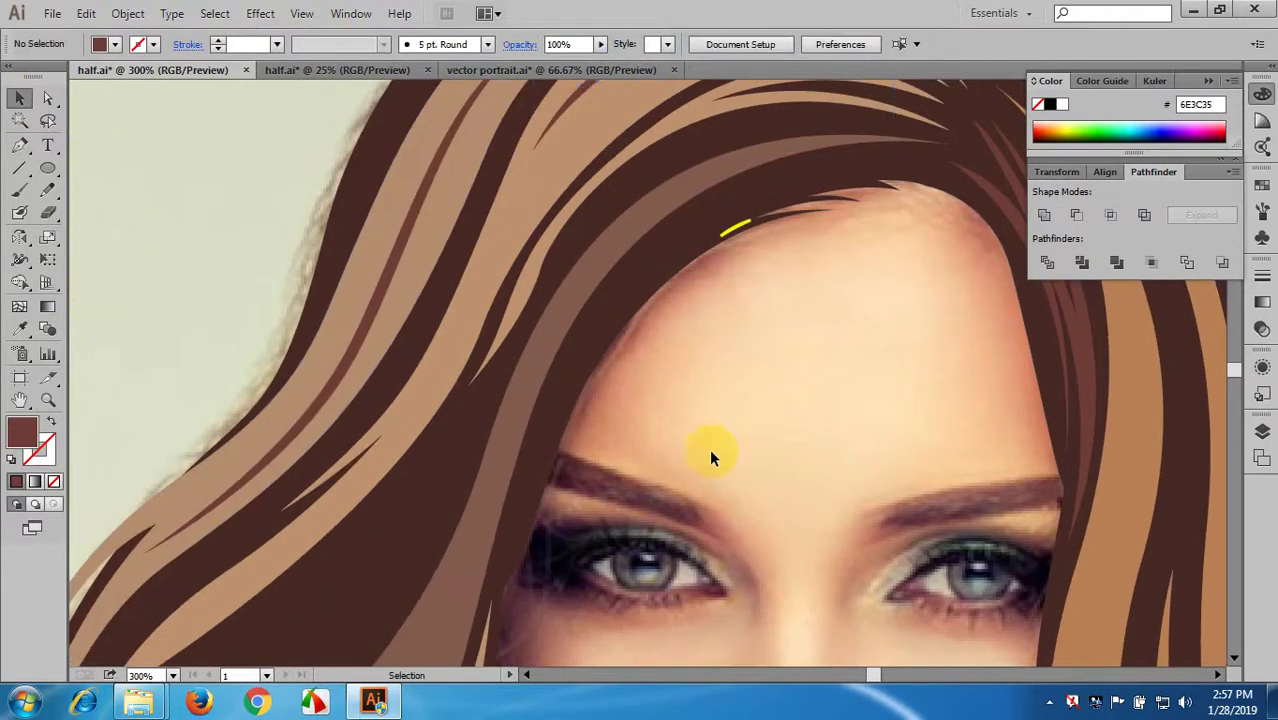
# - Draw a wavy path with the Pen tool down the second light-brown lock below the reddish strand, stroked in 6E3C35 without fill
pyautogui.scroll(3, 600, 430)
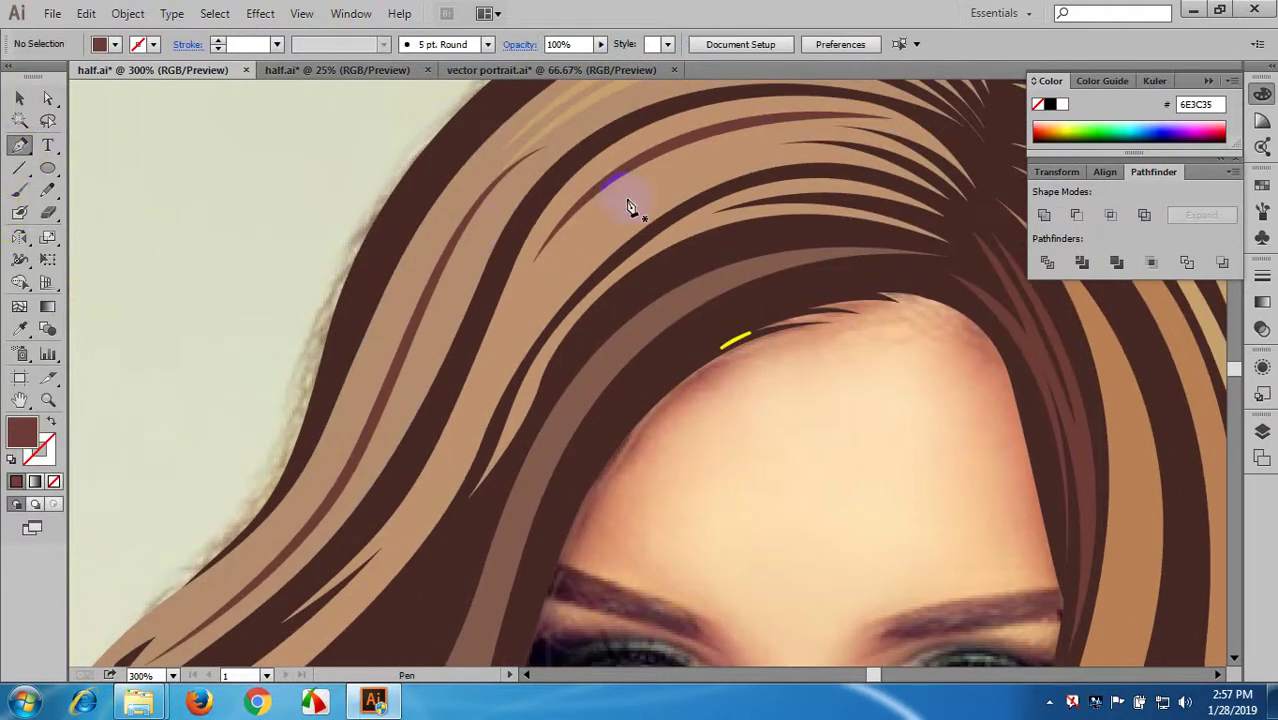
pyautogui.click(657, 187)
pyautogui.moveTo(512, 322); pyautogui.dragTo(498, 400)
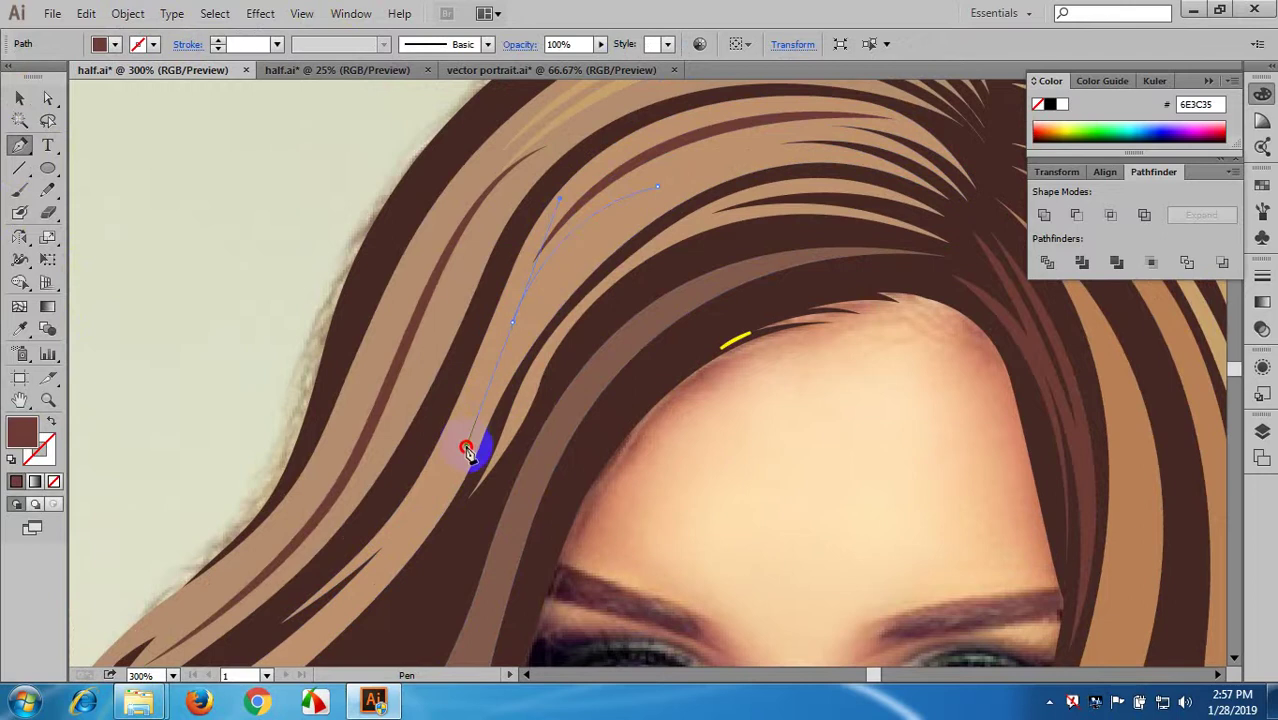
pyautogui.moveTo(466, 447); pyautogui.dragTo(466, 446)
pyautogui.moveTo(576, 412); pyautogui.dragTo(692, 284)
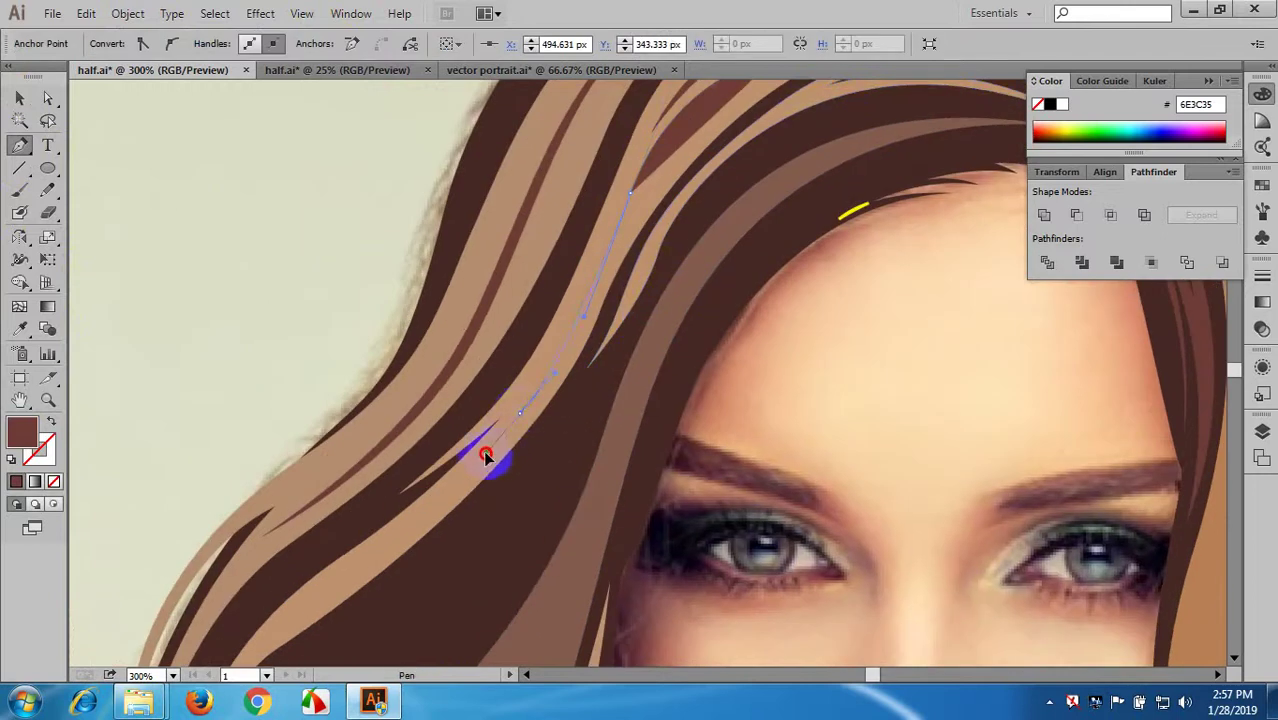
pyautogui.moveTo(485, 456); pyautogui.dragTo(55, 455)
pyautogui.click(52, 425)
pyautogui.moveTo(291, 286); pyautogui.dragTo(192, 406)
pyautogui.click(20, 98)
pyautogui.click(210, 180)
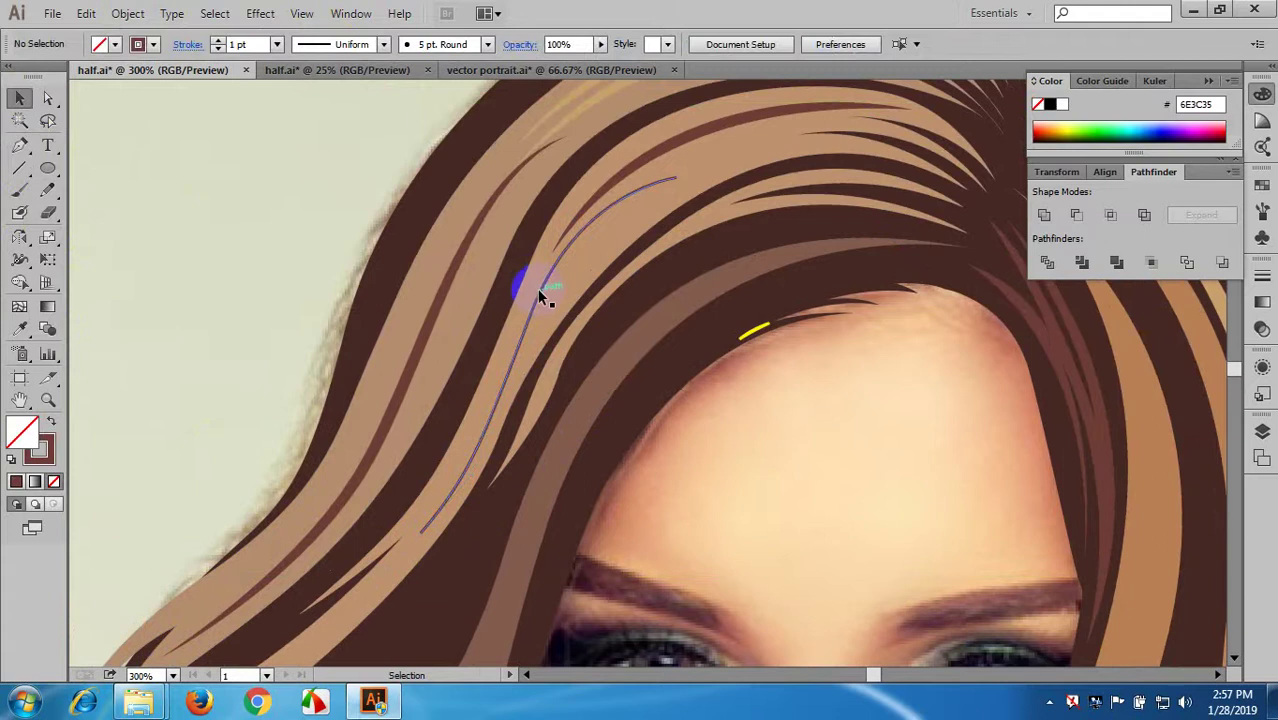
# - Apply the width profile tapered at both ends to the wavy path, thicken its stroke and expand its appearance
pyautogui.click(537, 288)
pyautogui.click(322, 46)
pyautogui.click(337, 105)
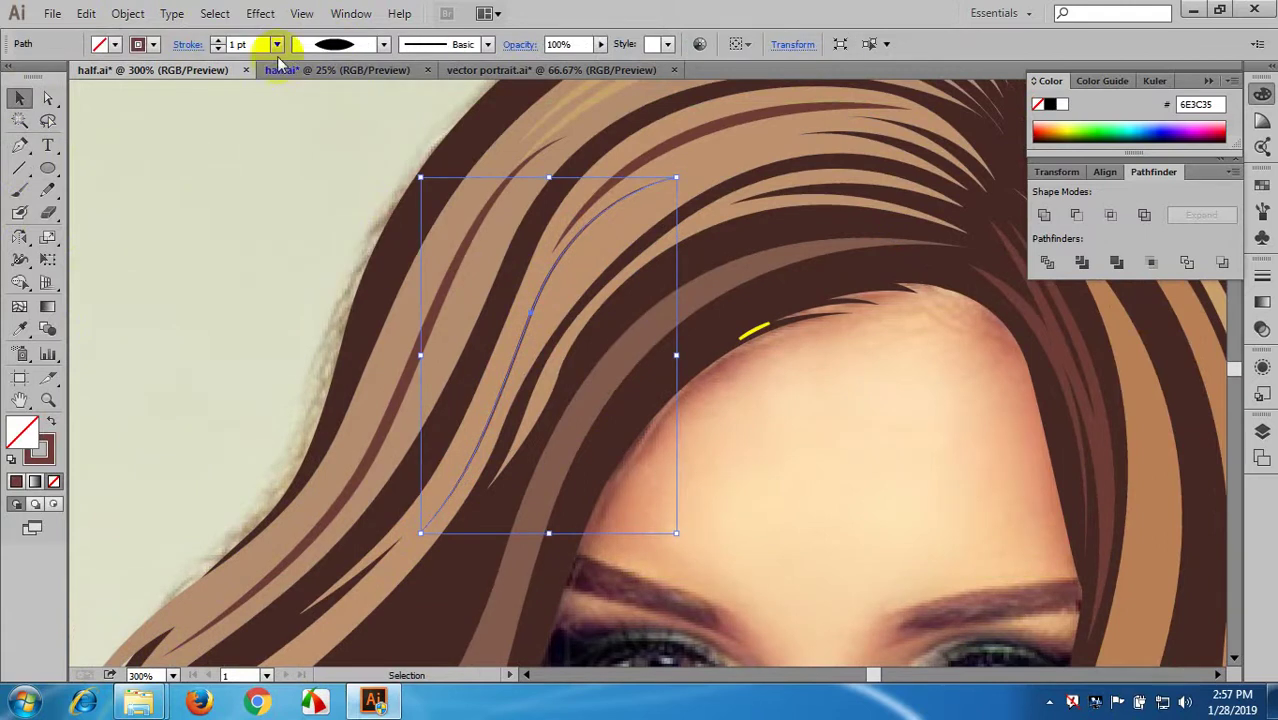
pyautogui.click(277, 45)
pyautogui.click(271, 193)
pyautogui.click(119, 14)
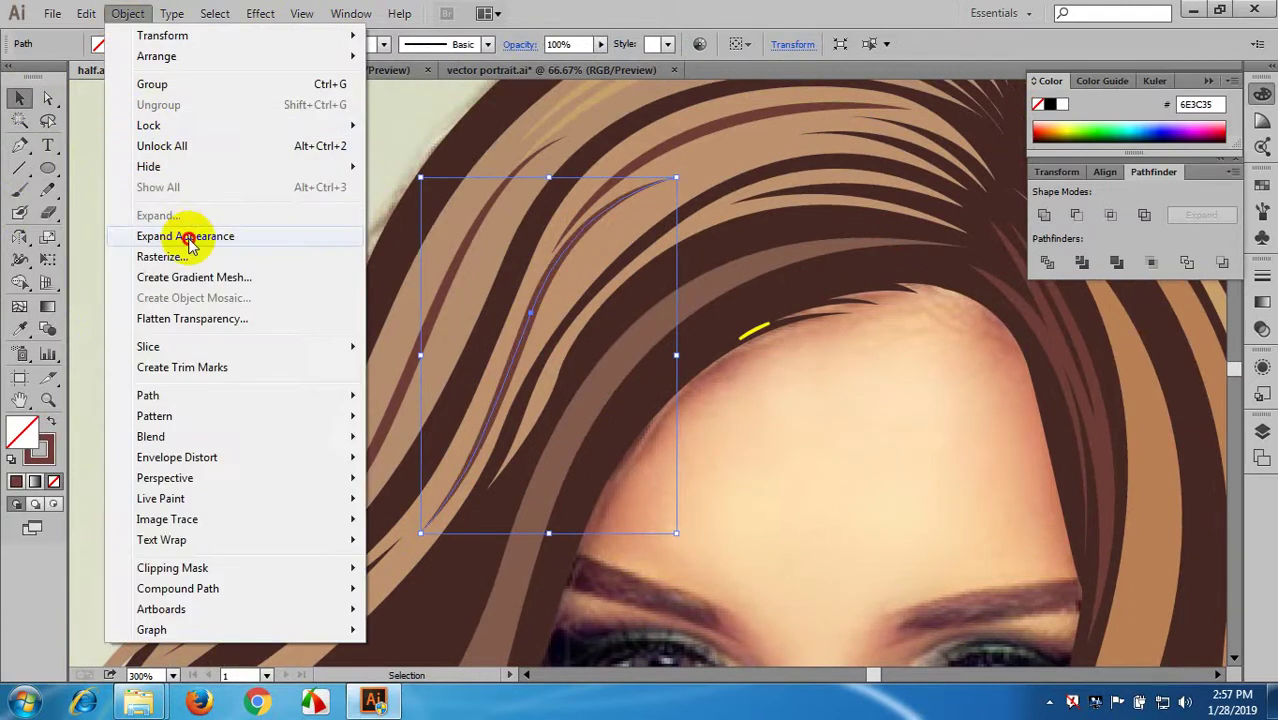
pyautogui.click(185, 234)
# - Fill the expanded wavy strand with golden C6A16B sampled from the locks on the other side of the parting
pyautogui.scroll(3, 542, 337)
pyautogui.press('i')
pyautogui.click(1161, 503)
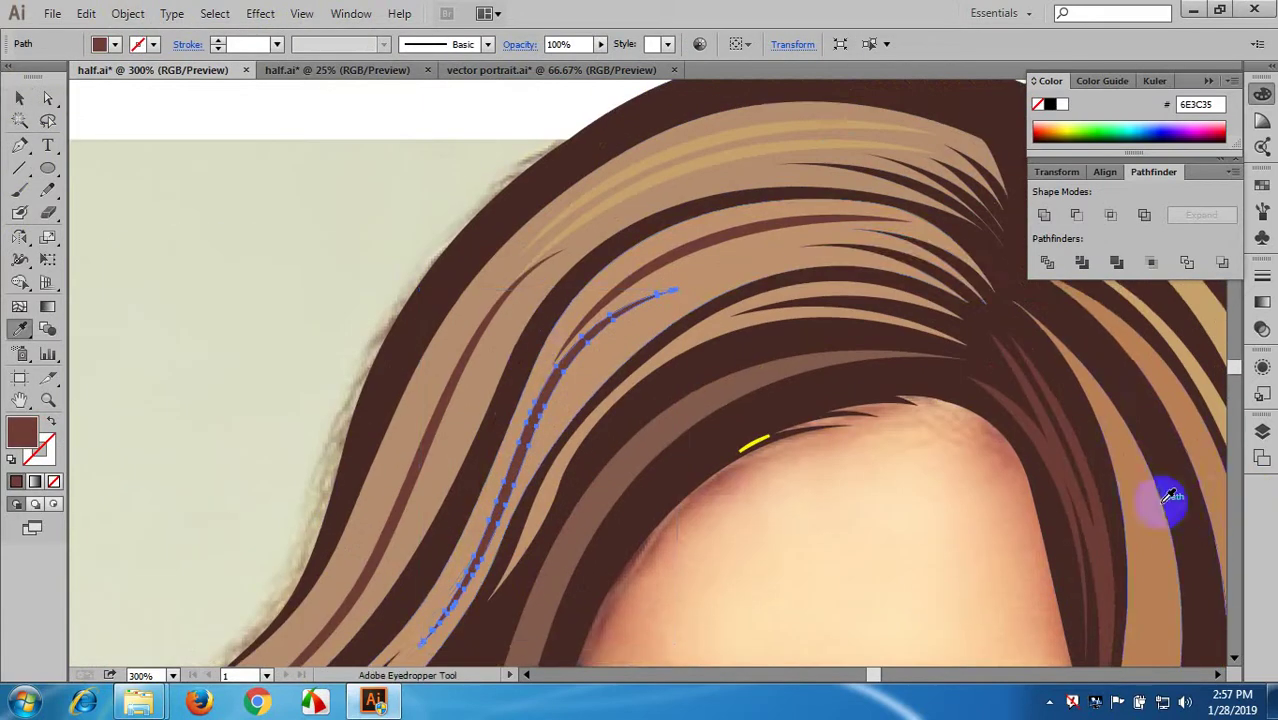
pyautogui.click(1128, 381)
pyautogui.click(1186, 338)
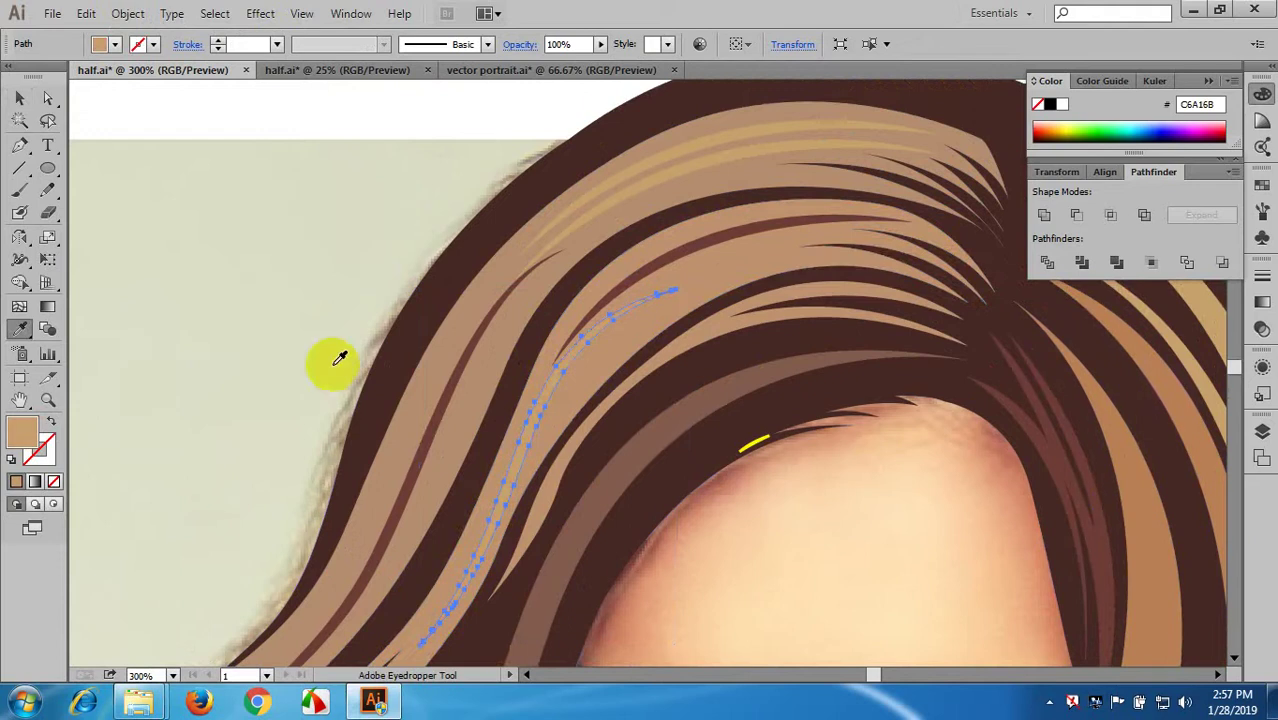
# - Select the two golden crown strands together with the wavy strand and change their fill to the brighter DDB176
pyautogui.click(19, 97)
pyautogui.keyDown('shift'); pyautogui.click(603, 213); pyautogui.keyUp('shift')
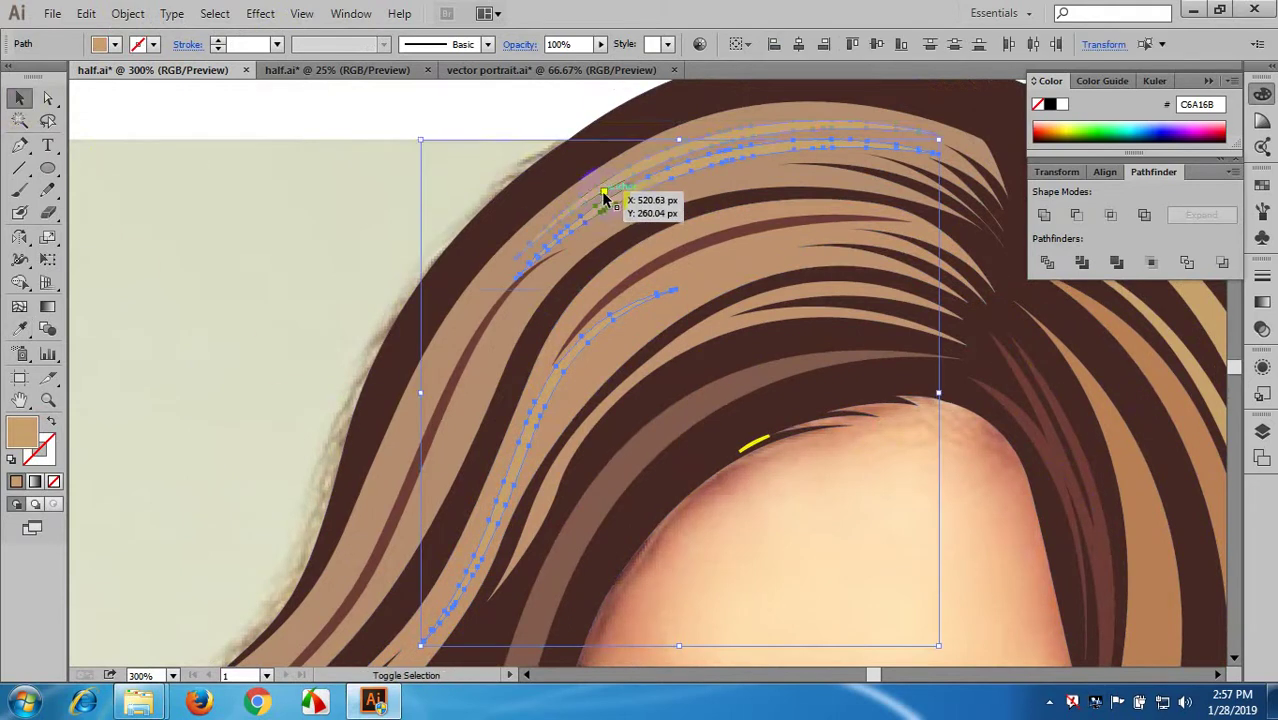
pyautogui.doubleClick(20, 436)
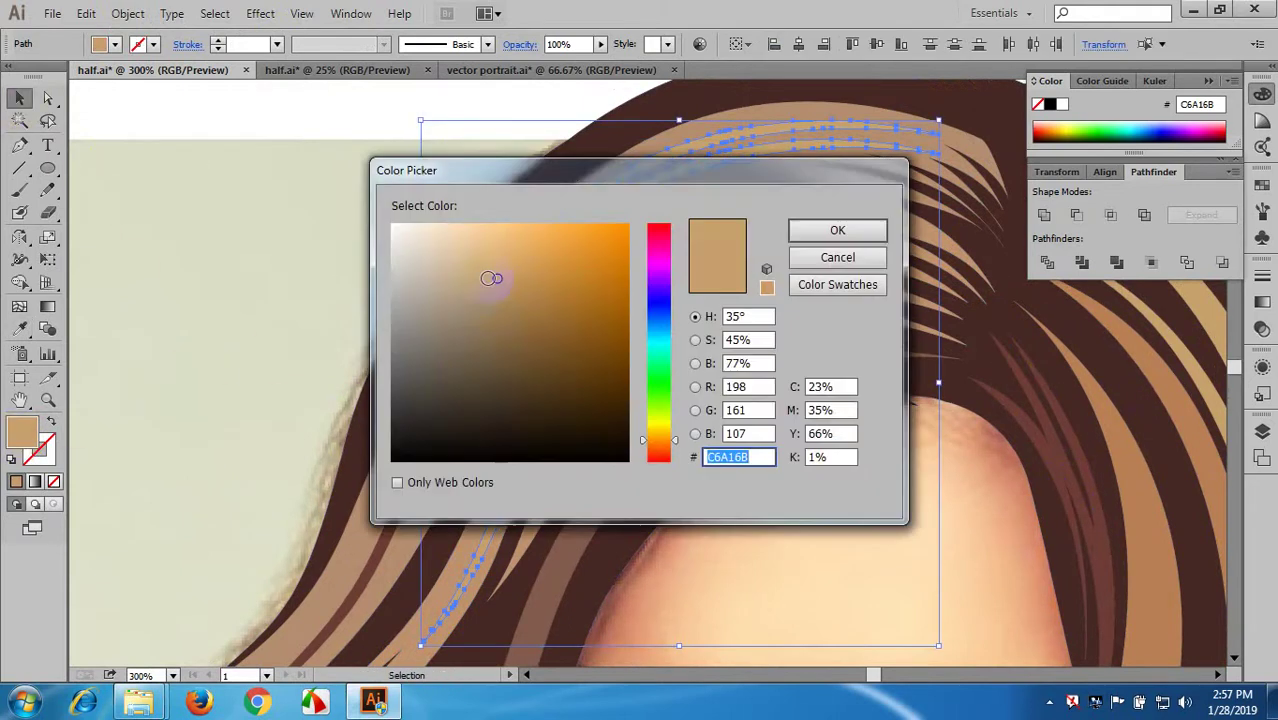
pyautogui.click(813, 236)
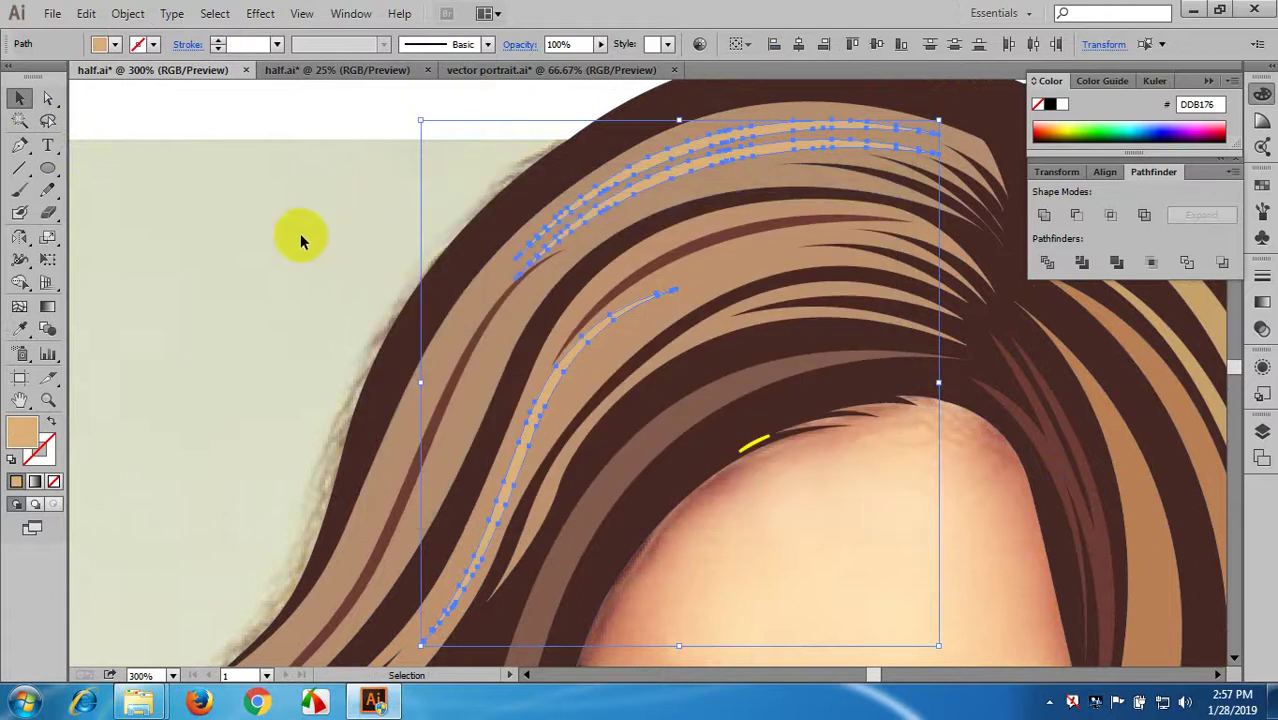
pyautogui.click(268, 232)
# - Start a Pen tool path in the dark hair above the forehead, near the parting
pyautogui.scroll(-2, 451, 348)
pyautogui.press('space')
pyautogui.moveTo(625, 424); pyautogui.dragTo(619, 273)
pyautogui.scroll(-2, 601, 298)
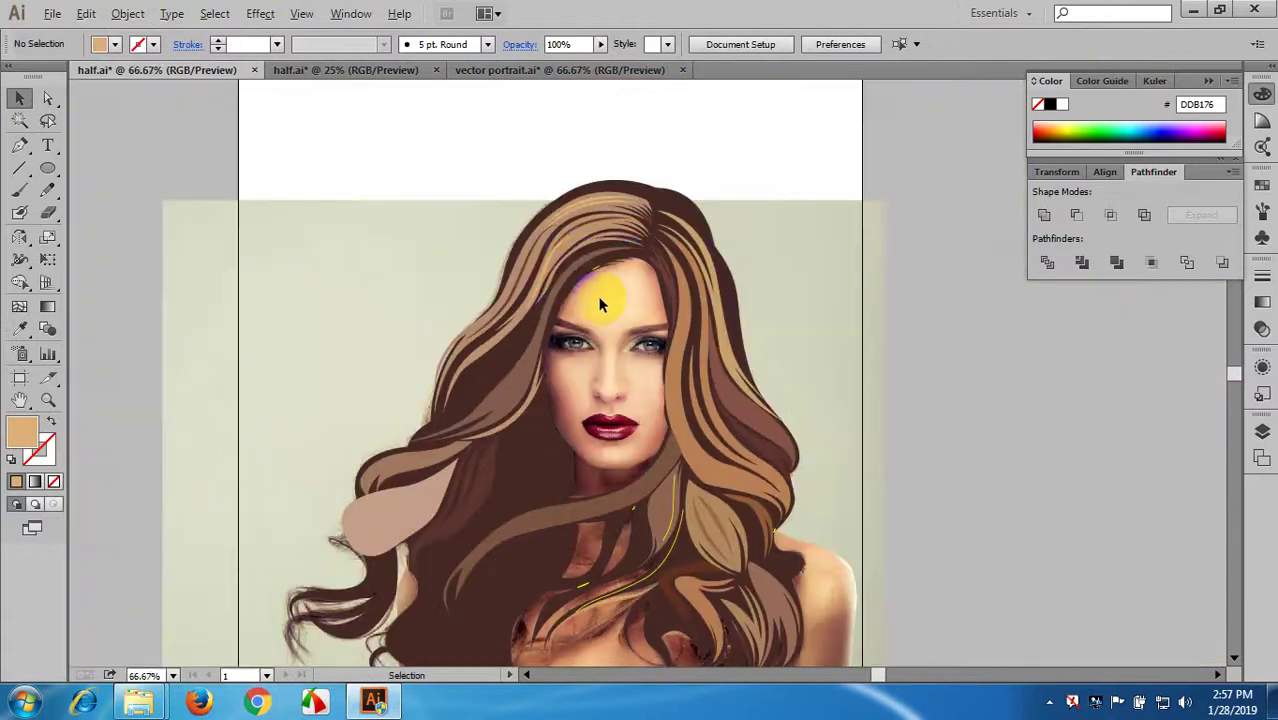
pyautogui.scroll(2, 568, 250)
pyautogui.press('space')
pyautogui.moveTo(608, 340); pyautogui.dragTo(641, 295)
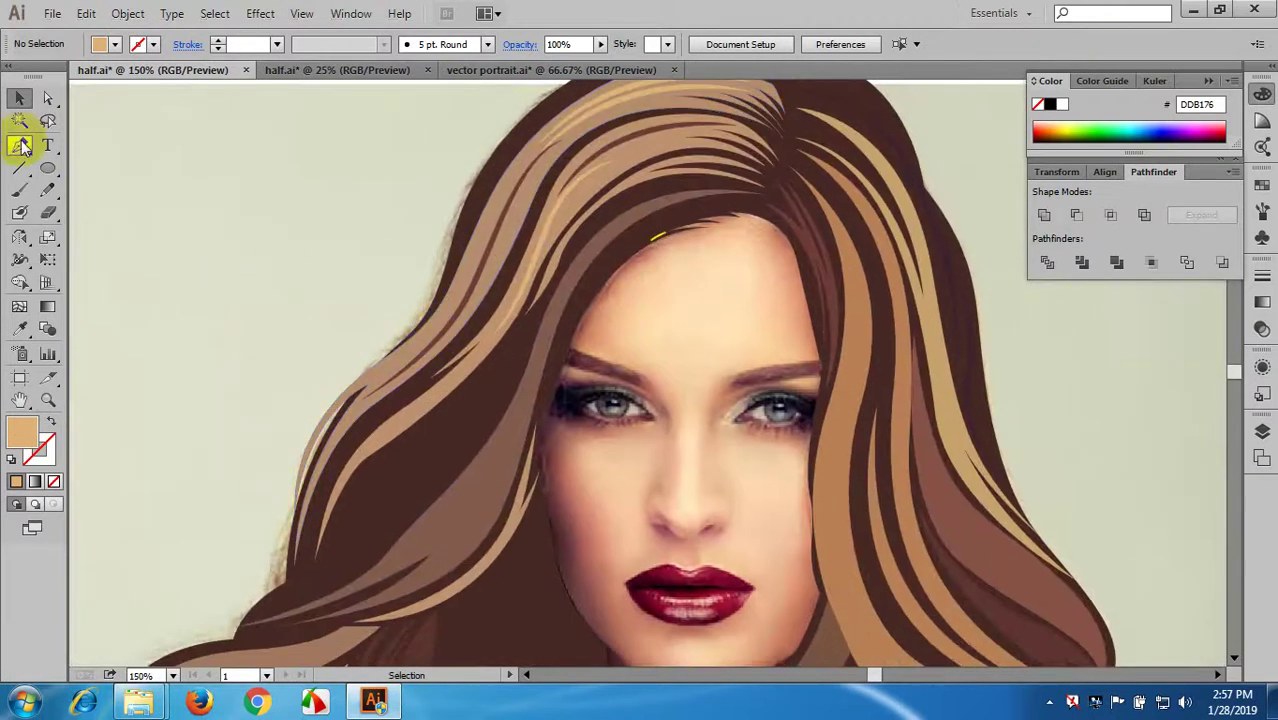
pyautogui.click(21, 147)
pyautogui.scroll(2, 569, 155)
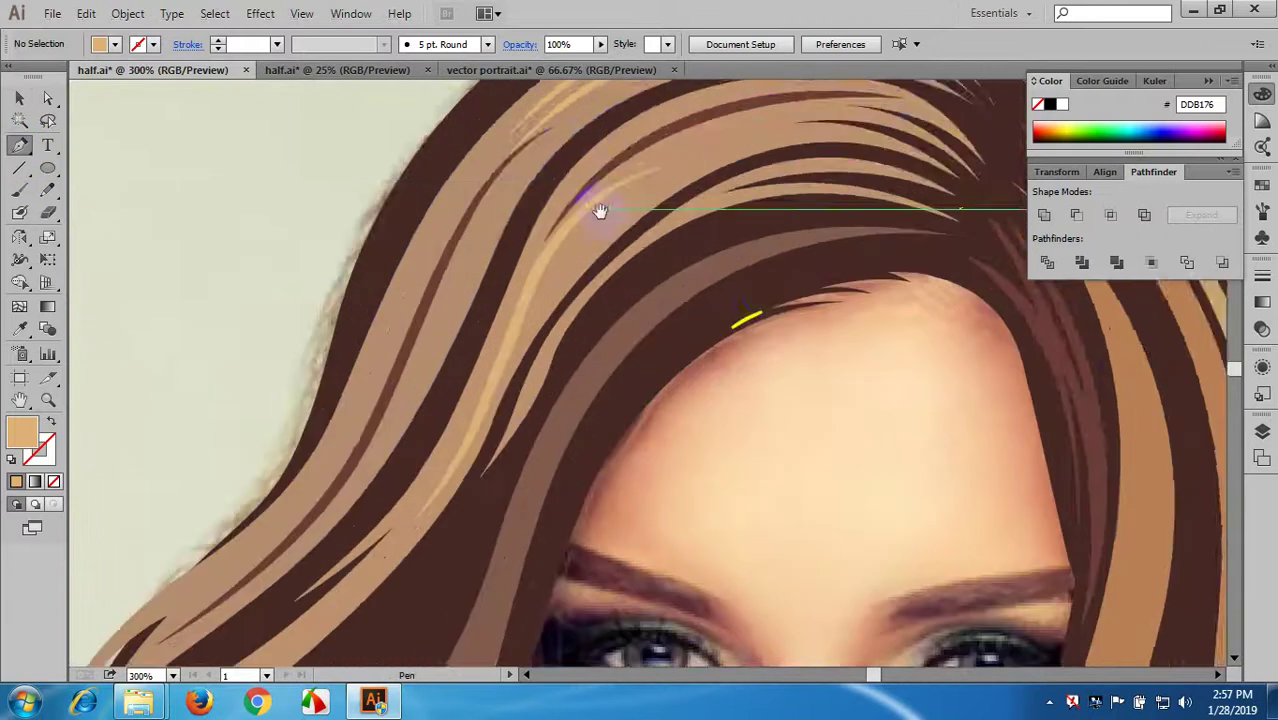
pyautogui.press('space')
pyautogui.moveTo(704, 296); pyautogui.dragTo(711, 188)
pyautogui.moveTo(797, 177); pyautogui.dragTo(632, 242)
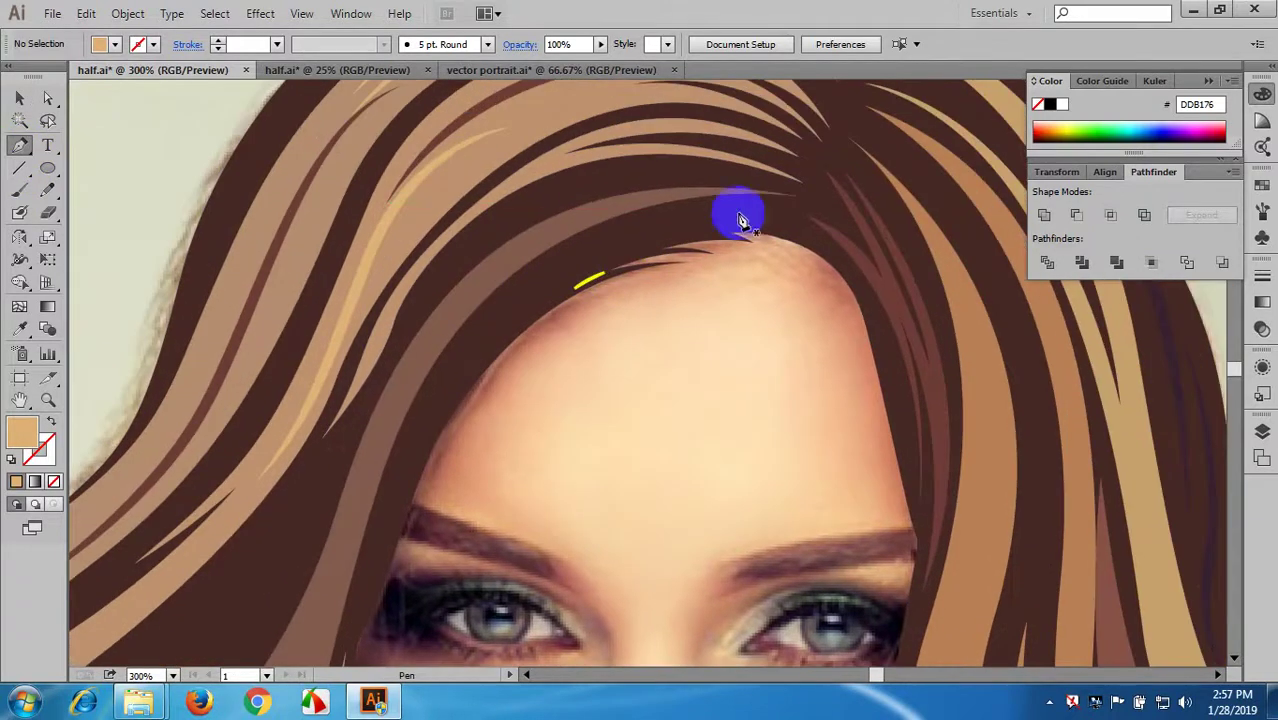
pyautogui.click(802, 213)
pyautogui.moveTo(481, 337); pyautogui.dragTo(383, 475)
pyautogui.press('space')
pyautogui.moveTo(527, 396); pyautogui.dragTo(644, 154)
pyautogui.moveTo(513, 283); pyautogui.dragTo(488, 349)
pyautogui.hotkey('ctrl', 'z')
pyautogui.hotkey('ctrl', 'z')
# - Curve the path along the dark hair bordering the forehead and stroke it in DDB176 without fill
pyautogui.scroll(8, 654, 355)
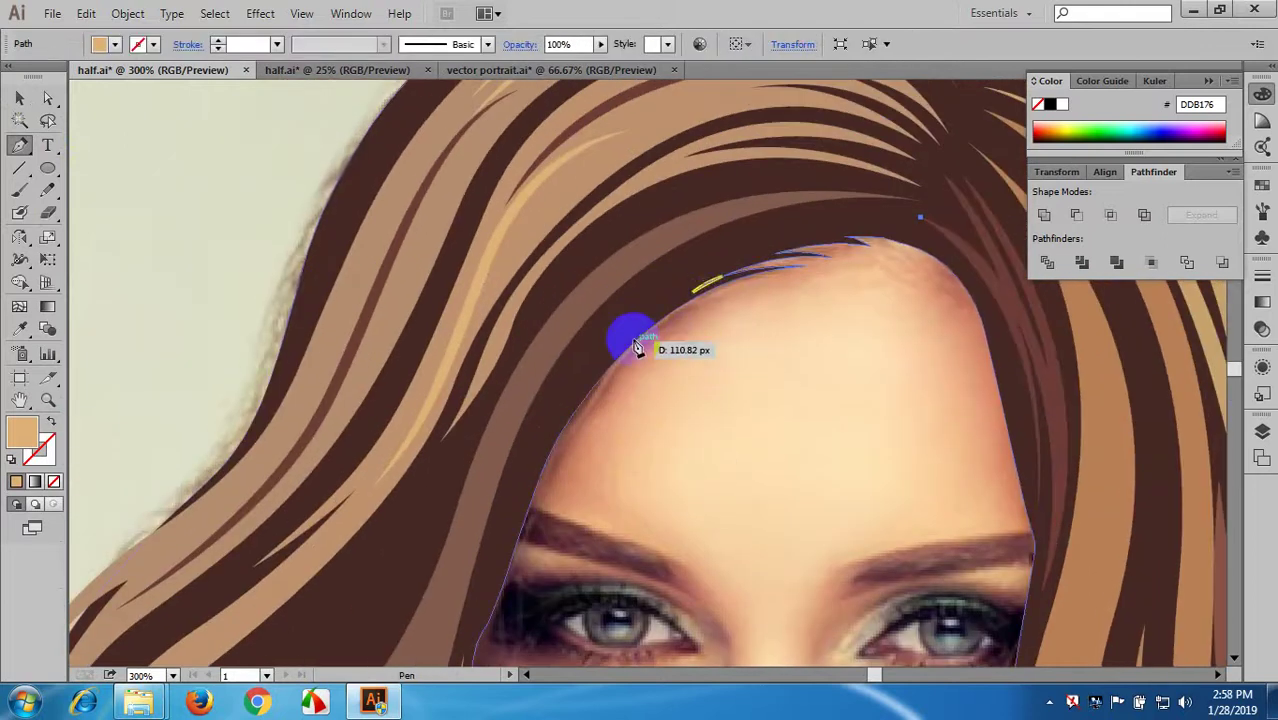
pyautogui.scroll(-2, 586, 389)
pyautogui.moveTo(588, 396); pyautogui.dragTo(532, 463)
pyautogui.click(500, 556)
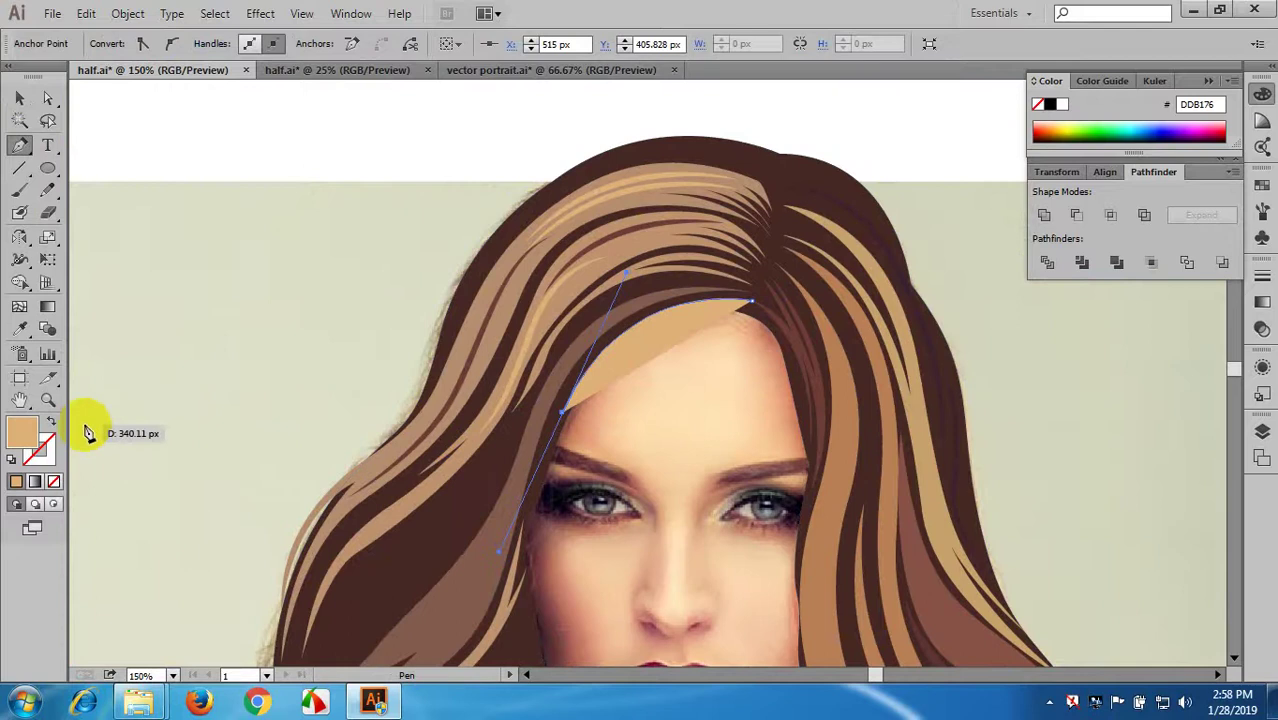
pyautogui.click(51, 423)
pyautogui.click(19, 97)
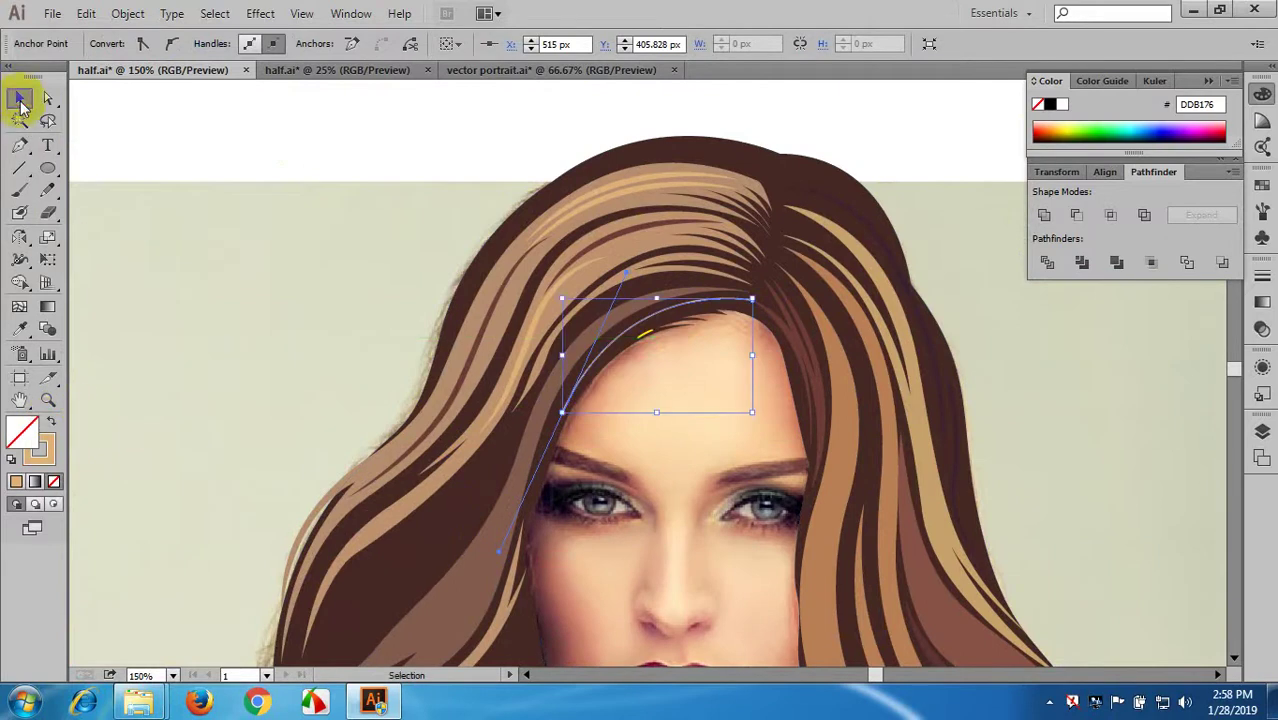
pyautogui.click(200, 182)
# - Taper the hairline path at both ends with a width profile, set its stroke to 4 pt, and expand its appearance
pyautogui.click(604, 362)
pyautogui.click(362, 44)
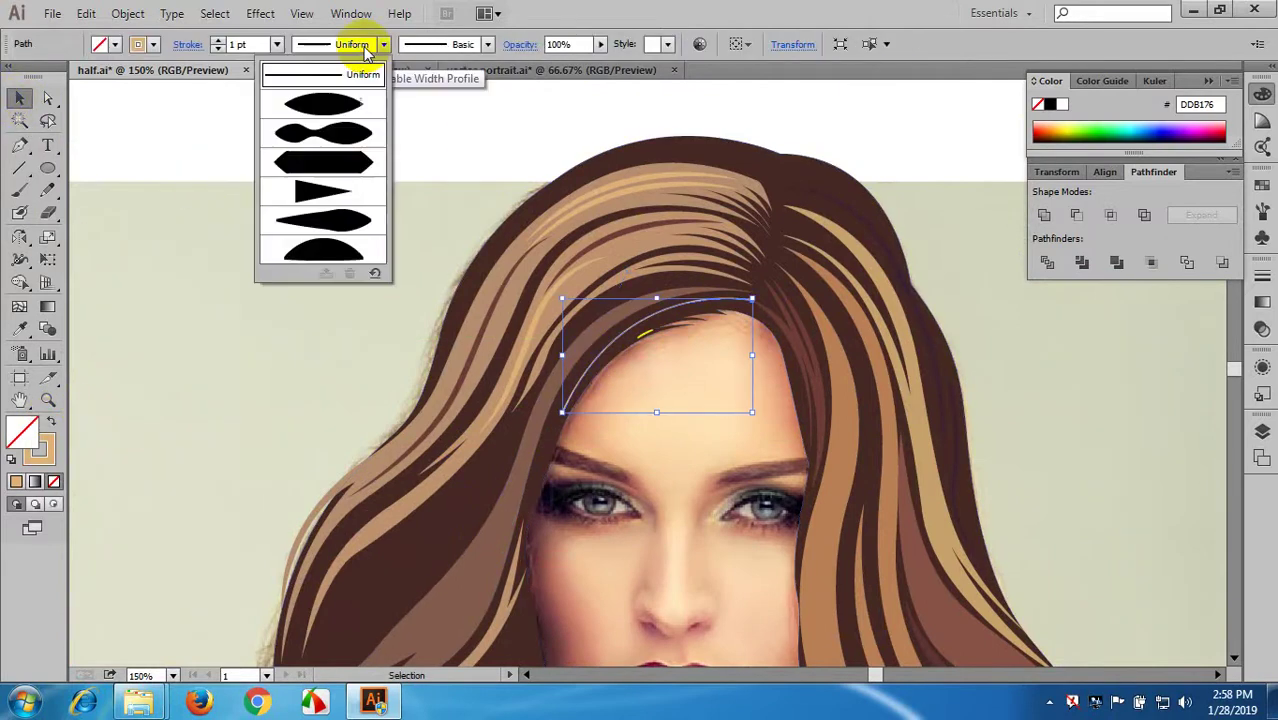
pyautogui.click(335, 95)
pyautogui.click(277, 44)
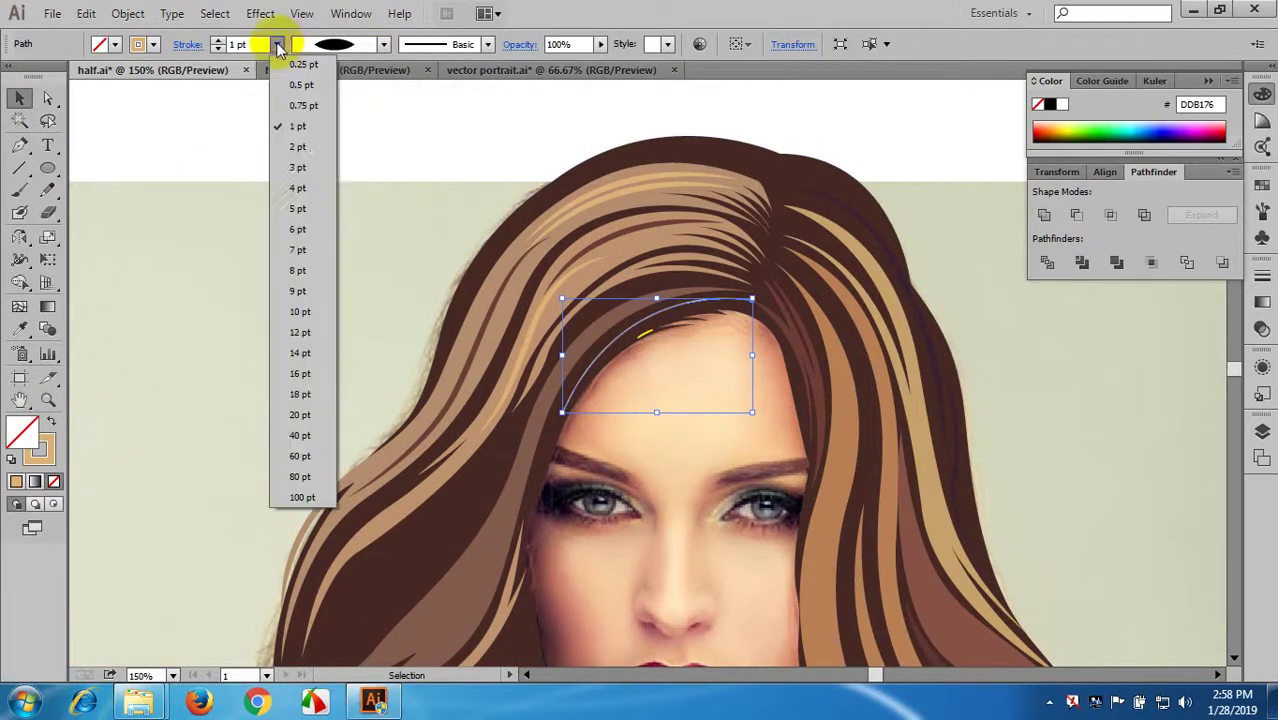
pyautogui.click(300, 183)
pyautogui.click(143, 14)
pyautogui.click(183, 237)
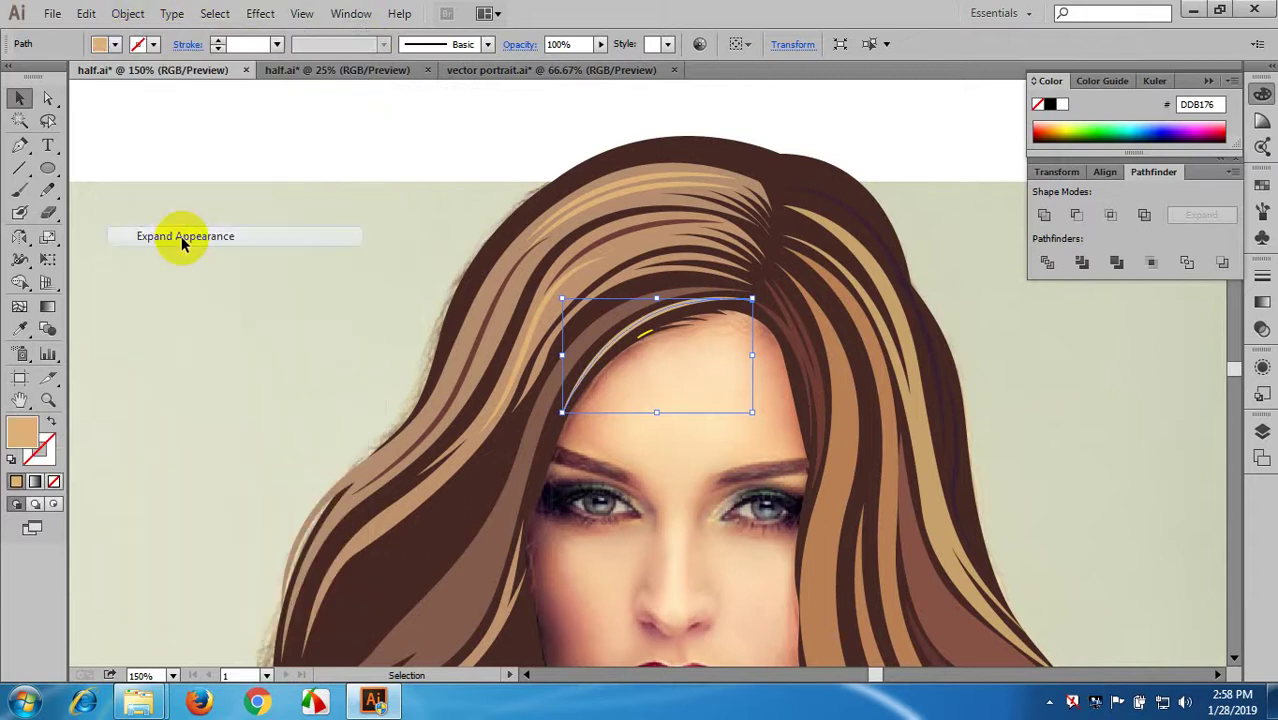
pyautogui.click(594, 413)
# - Start another Pen tool path at the parting end of the muted brown lock above the golden hairline strand
pyautogui.scroll(1, 634, 448)
pyautogui.moveTo(669, 431); pyautogui.dragTo(634, 501)
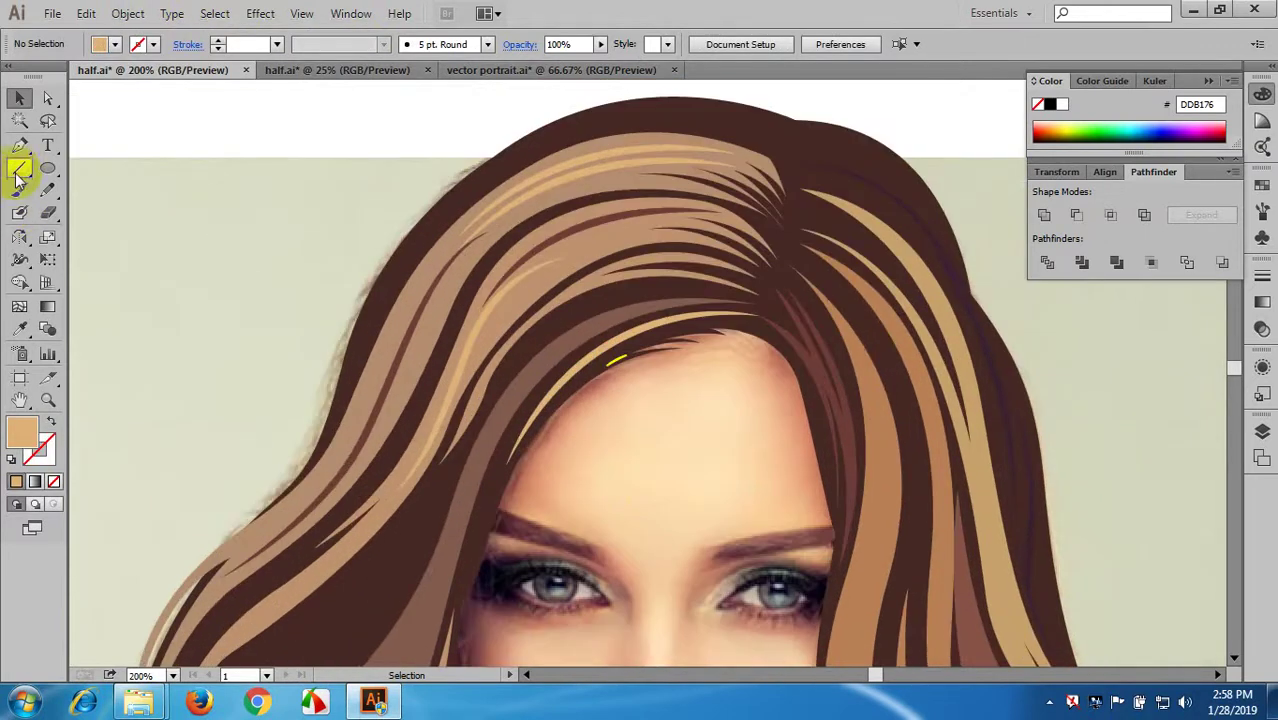
pyautogui.click(19, 145)
pyautogui.click(687, 310)
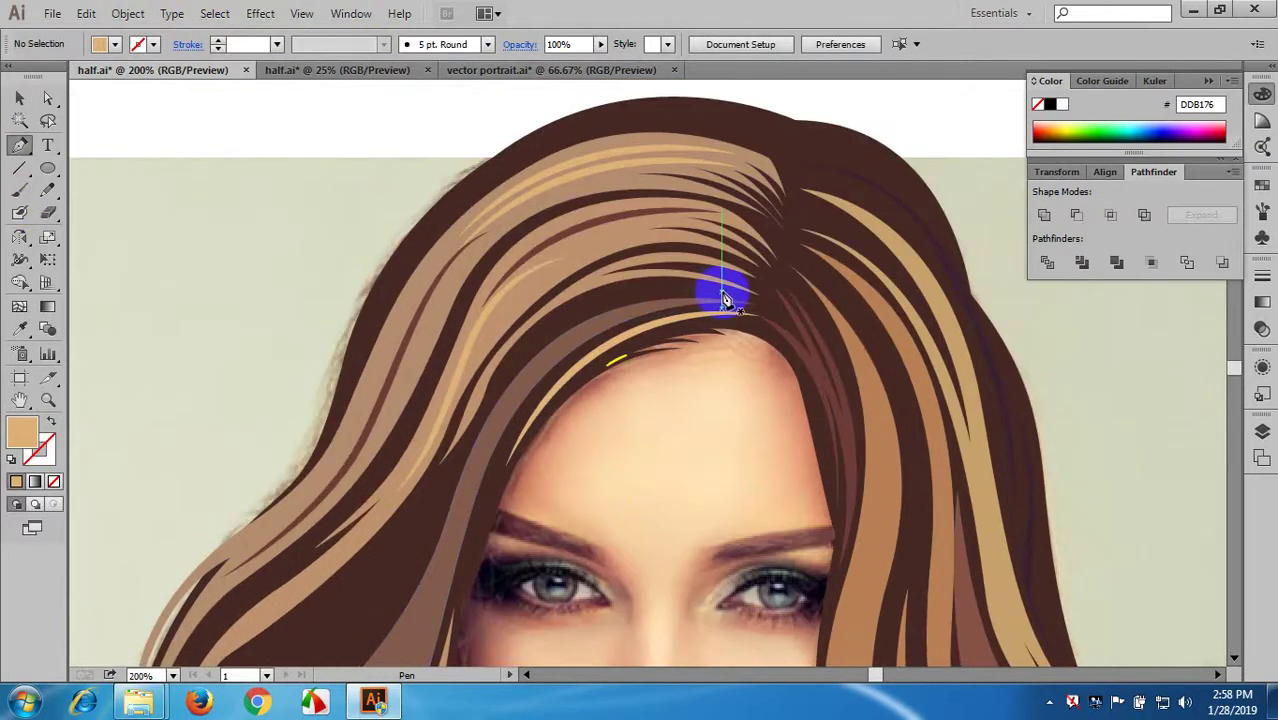
pyautogui.moveTo(741, 300); pyautogui.dragTo(405, 596)
pyautogui.moveTo(393, 652); pyautogui.dragTo(403, 369)
pyautogui.scroll(6, 410, 376)
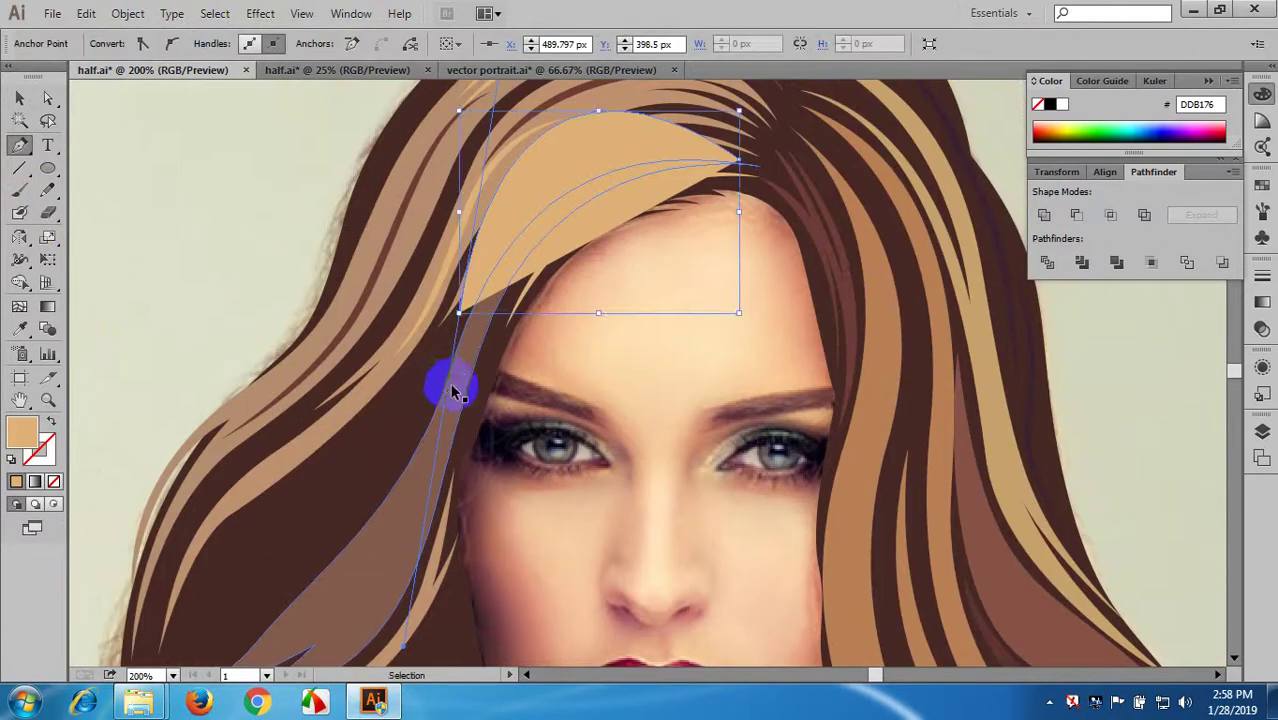
pyautogui.hotkey('ctrl', 'z')
# - Curve the path along the upper edge of the muted brown lock and stroke it in DDB176 without fill
pyautogui.scroll(-1, 467, 310)
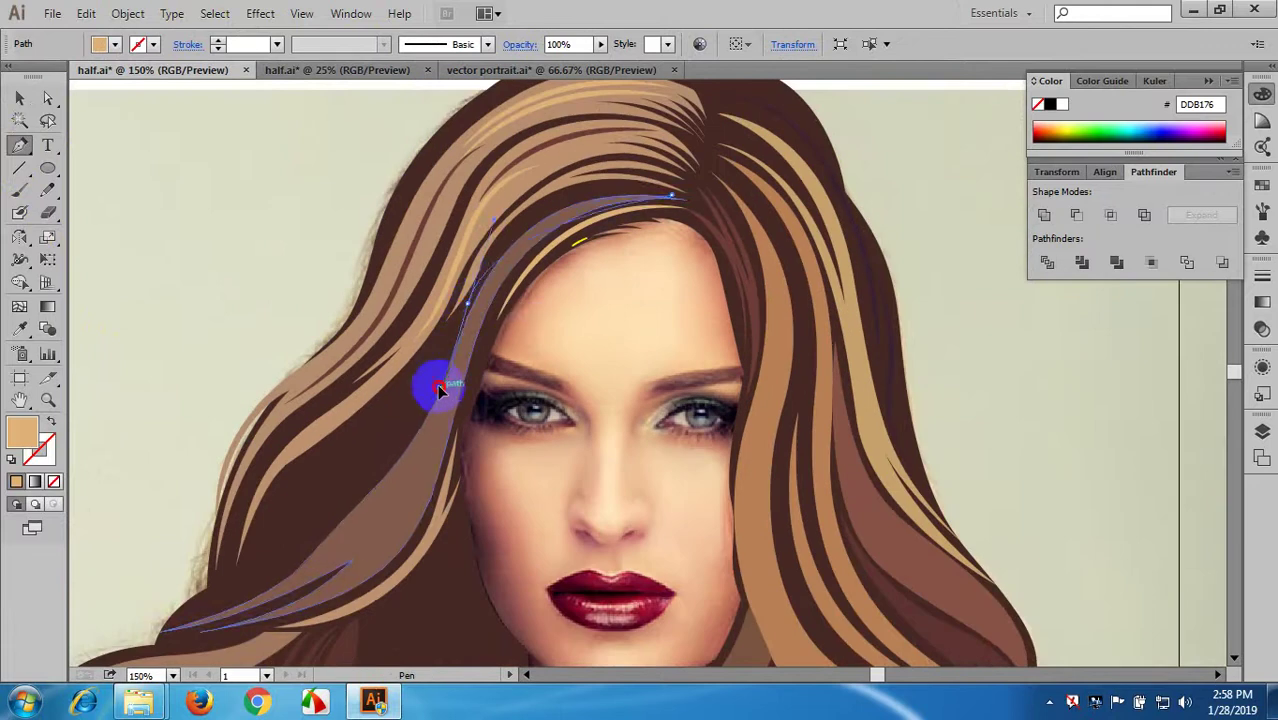
pyautogui.moveTo(437, 389); pyautogui.dragTo(398, 458)
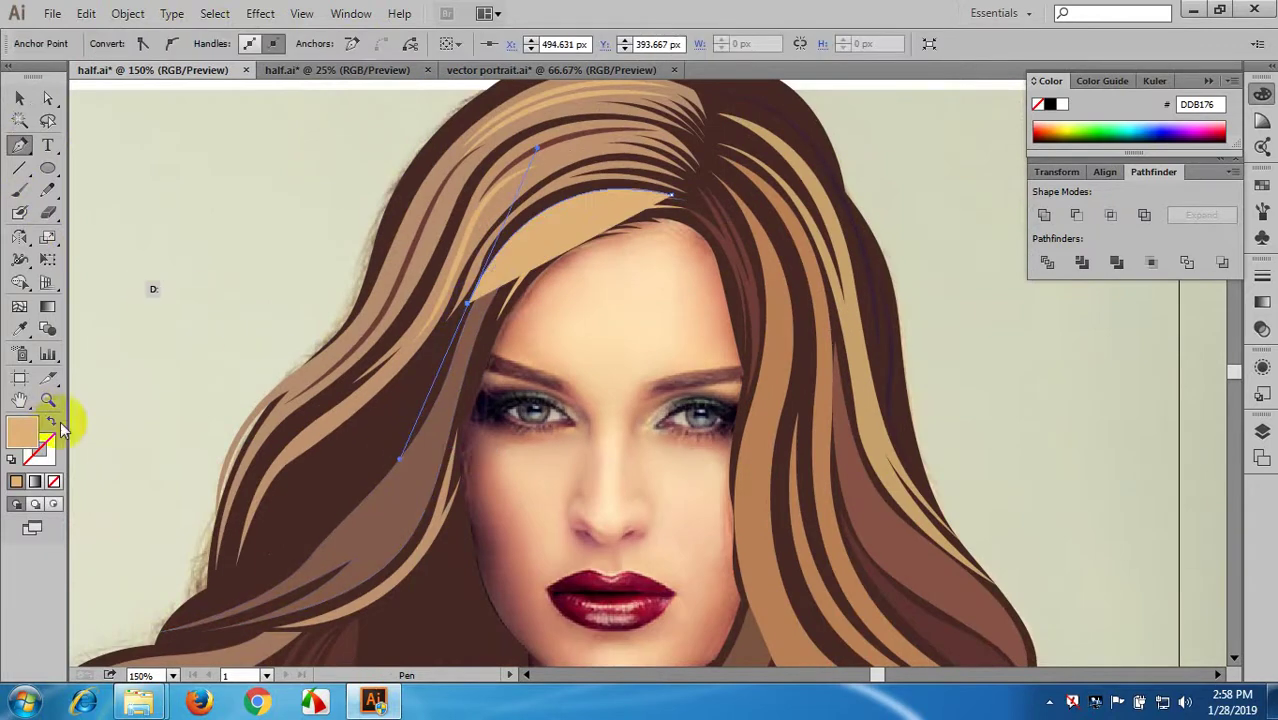
pyautogui.click(20, 100)
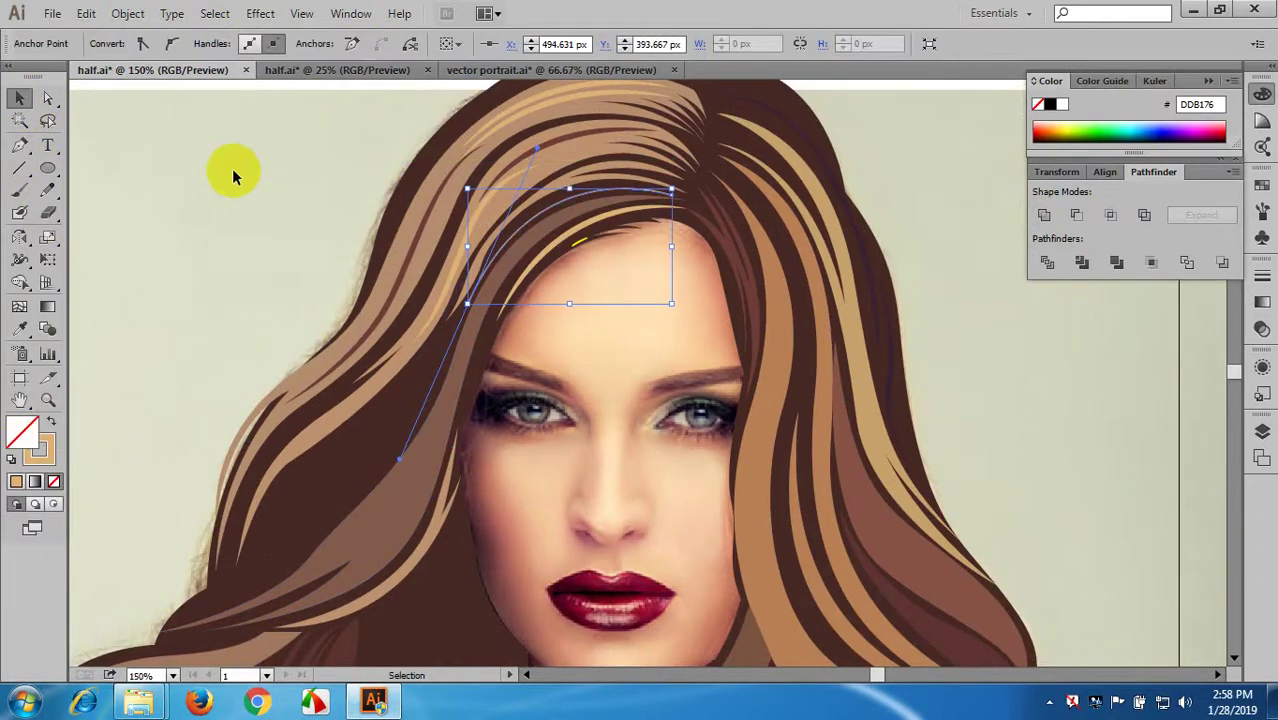
pyautogui.click(228, 171)
# - Set the muted brown lock's path to a 3 pt stroke, taper it at both ends, and expand its appearance
pyautogui.click(533, 213)
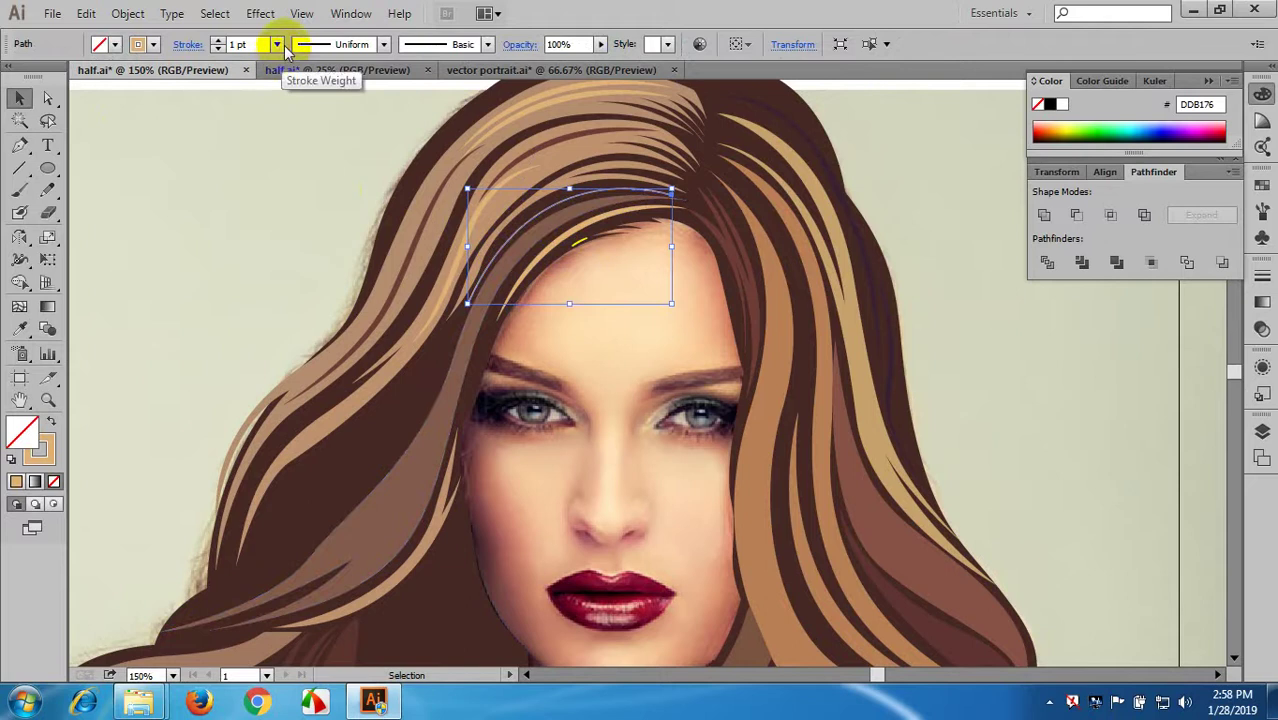
pyautogui.click(276, 44)
pyautogui.click(300, 166)
pyautogui.click(350, 44)
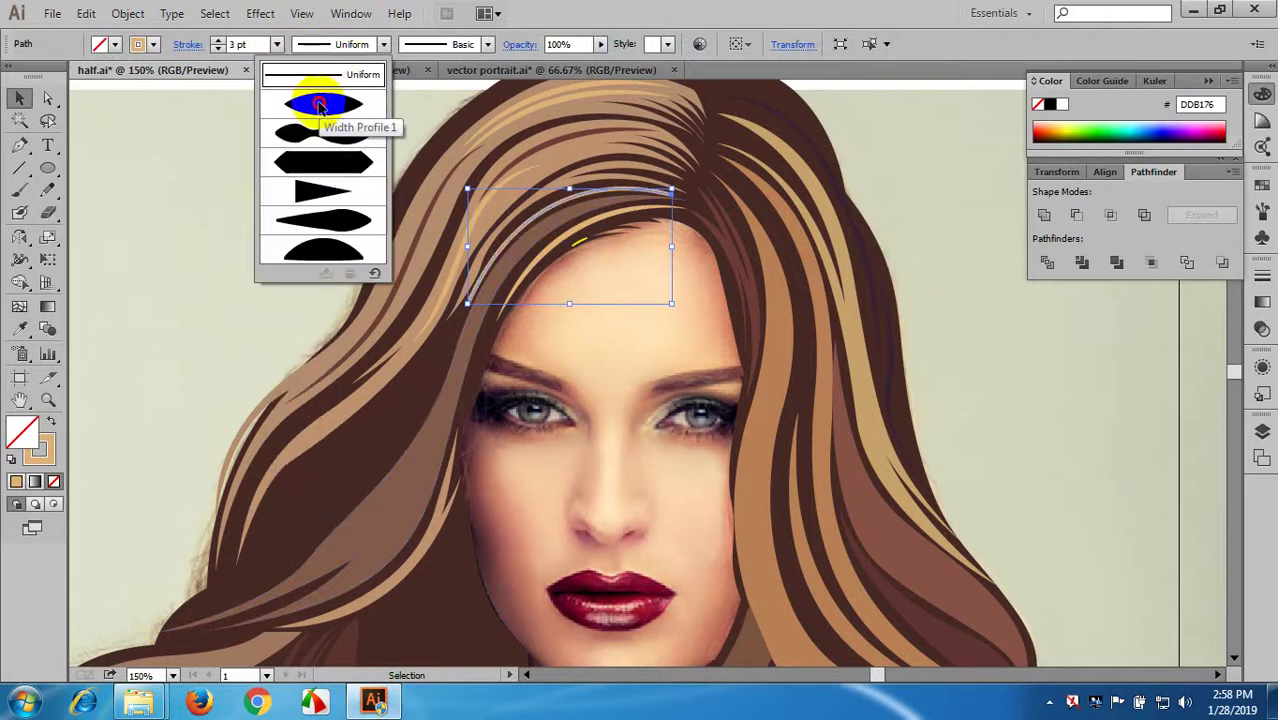
pyautogui.click(319, 105)
pyautogui.click(128, 13)
pyautogui.click(163, 234)
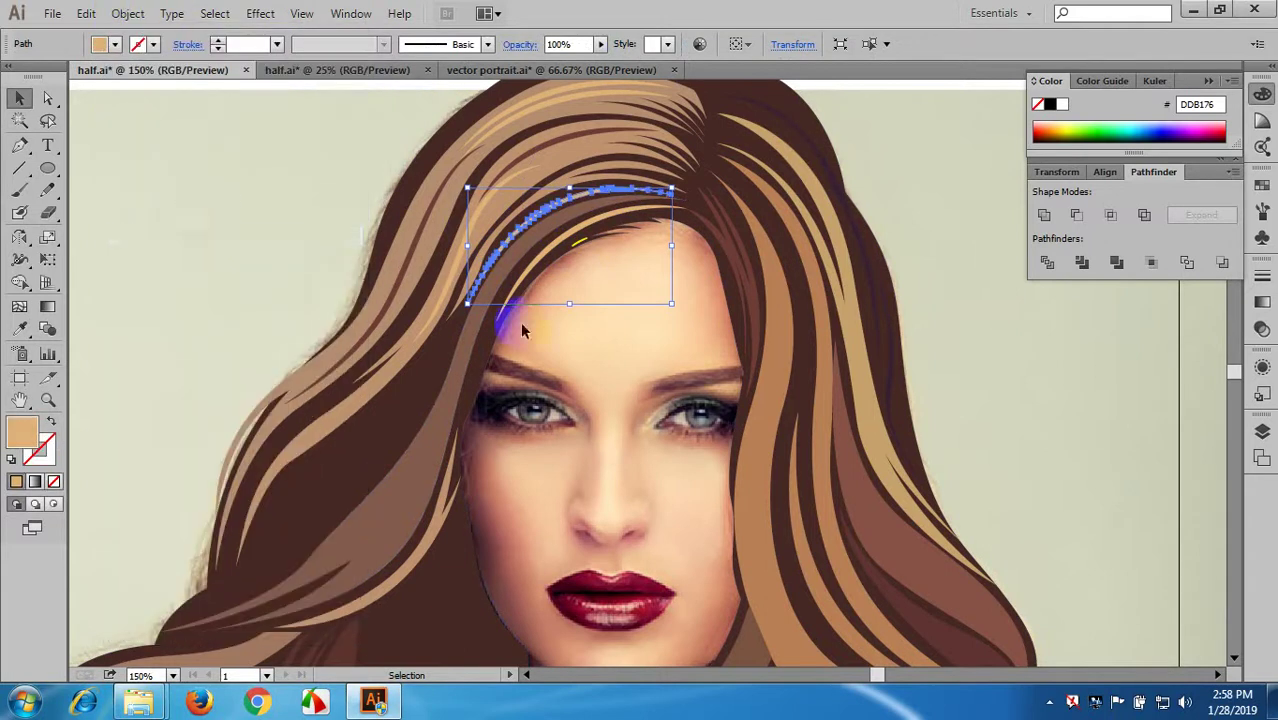
# - Fill the expanded strand along the muted brown lock with dark 382130 sampled from the dark strand across the parting
pyautogui.scroll(3, 521, 327)
pyautogui.press('i')
pyautogui.click(756, 210)
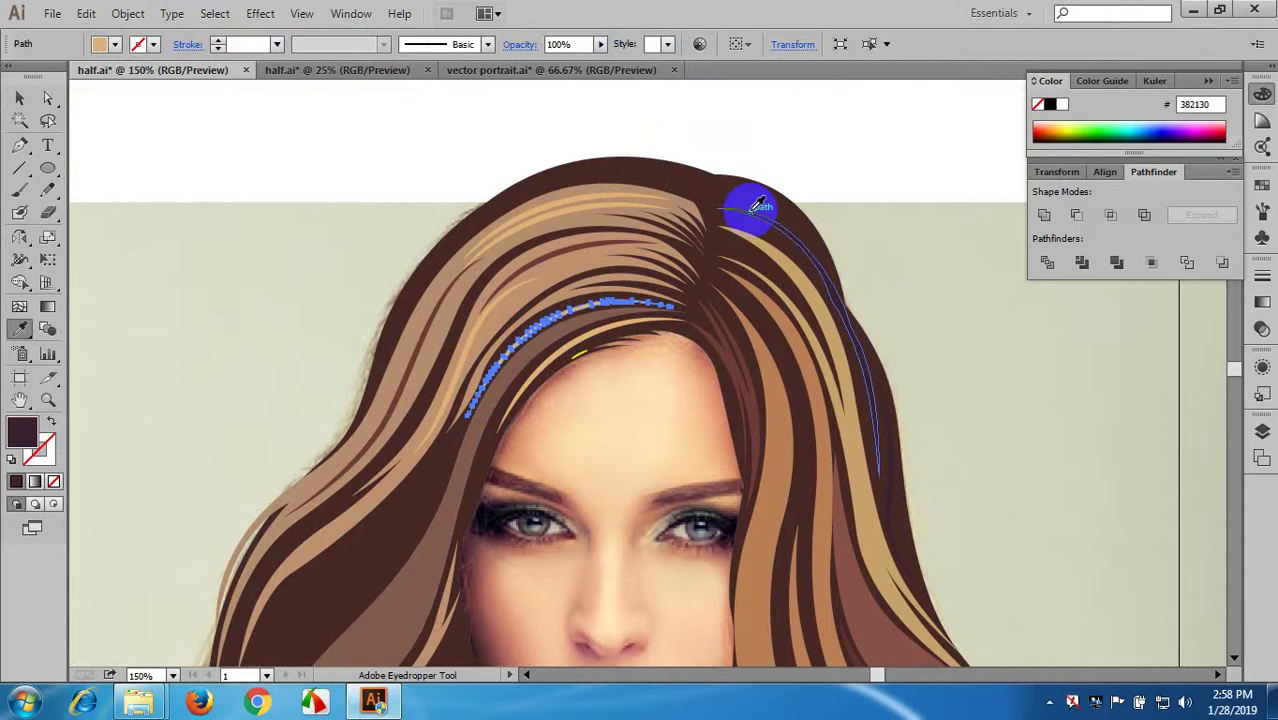
pyautogui.click(24, 100)
pyautogui.click(284, 230)
pyautogui.scroll(1, 579, 449)
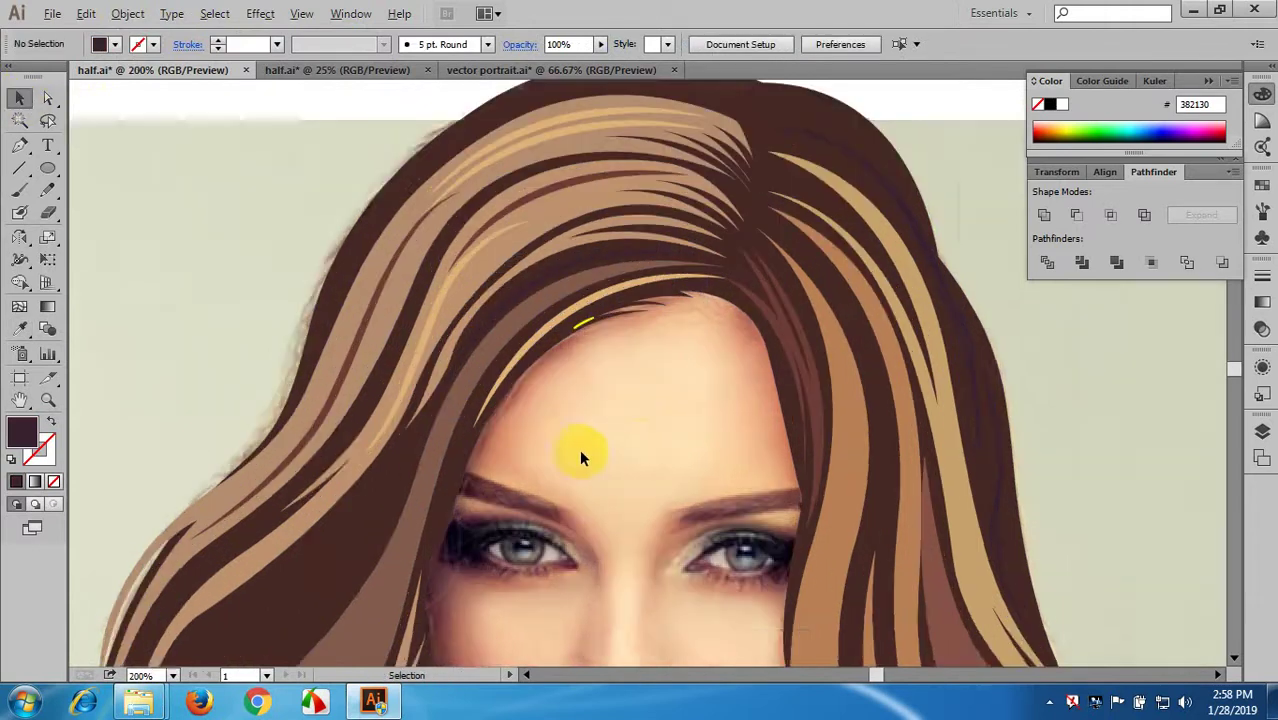
# - Draw a curved Pen tool path down the orange-brown lock beside the face, stroked in 382130 without fill
pyautogui.moveTo(650, 440); pyautogui.dragTo(720, 476)
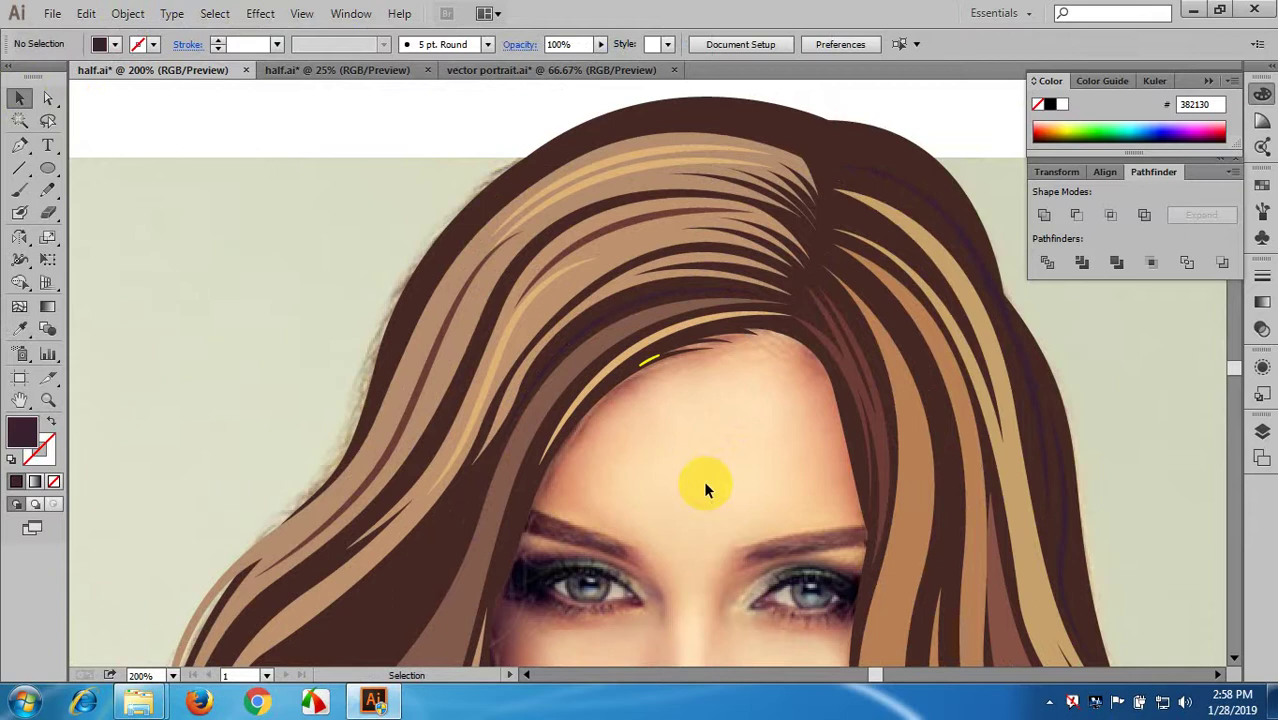
pyautogui.scroll(-1, 705, 485)
pyautogui.moveTo(705, 485); pyautogui.dragTo(682, 503)
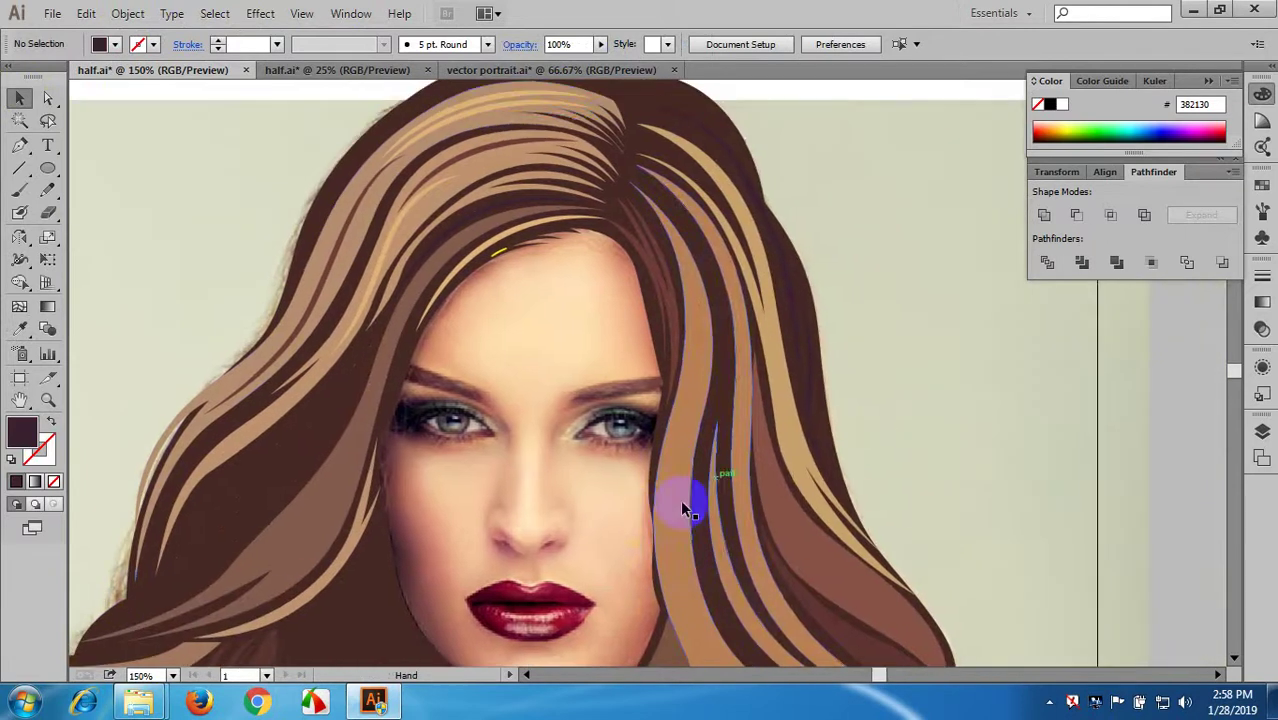
pyautogui.click(25, 146)
pyautogui.moveTo(407, 246); pyautogui.dragTo(207, 121)
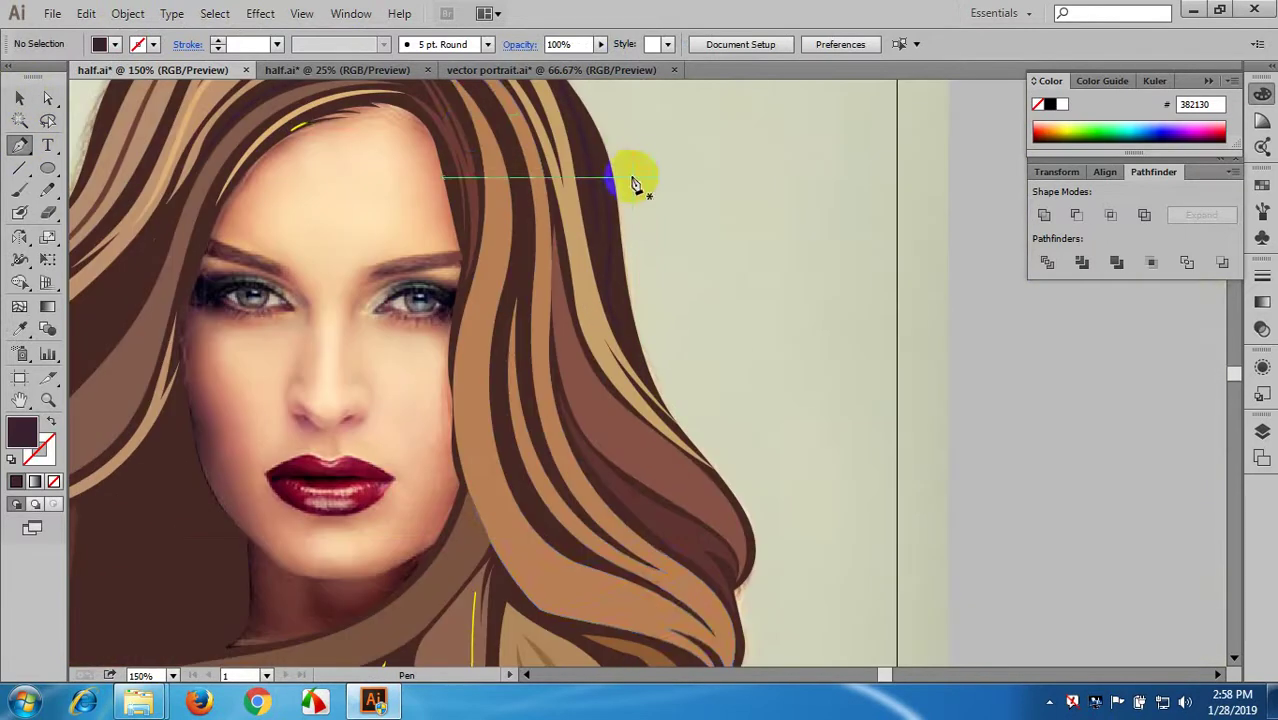
pyautogui.click(466, 103)
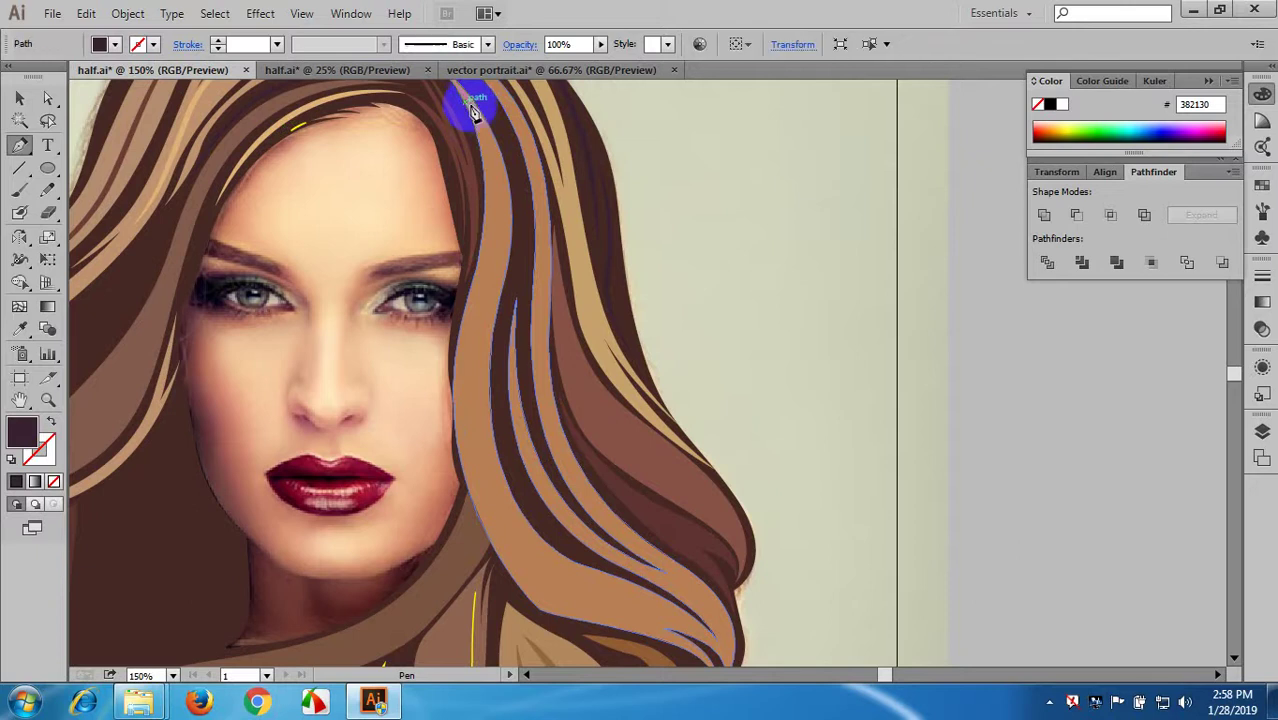
pyautogui.moveTo(475, 321); pyautogui.dragTo(428, 442)
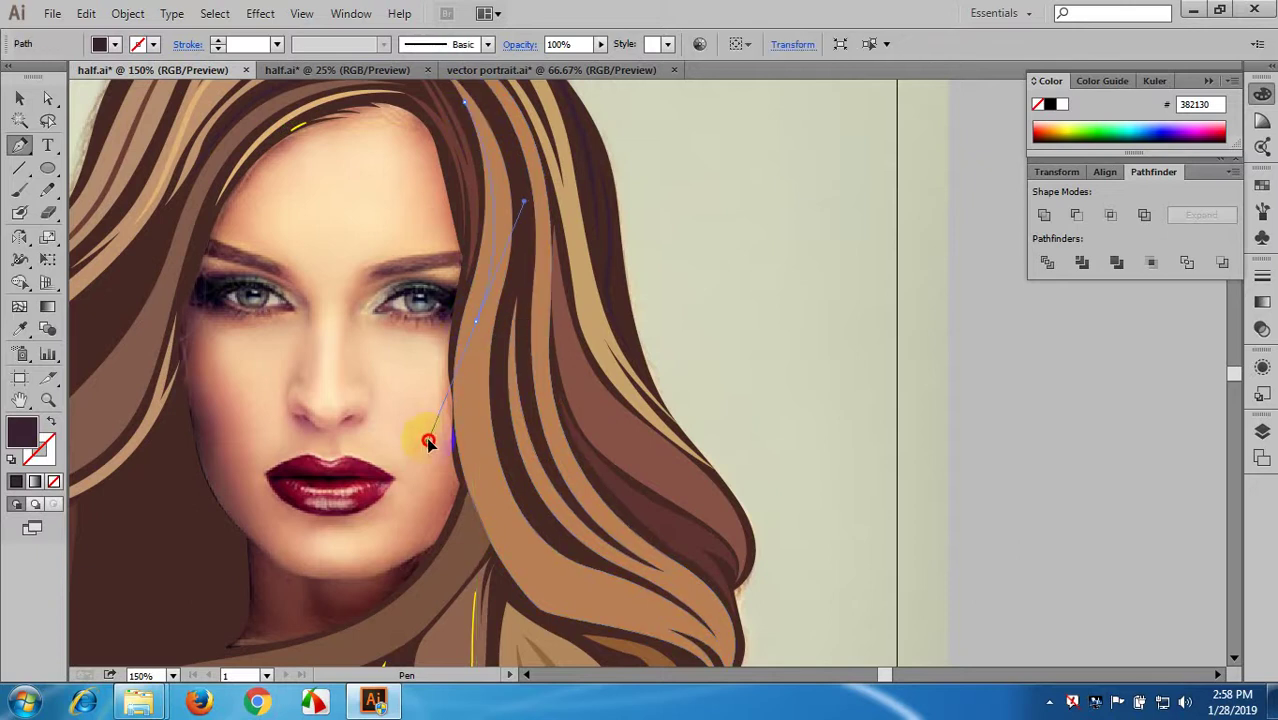
pyautogui.scroll(-3, 420, 463)
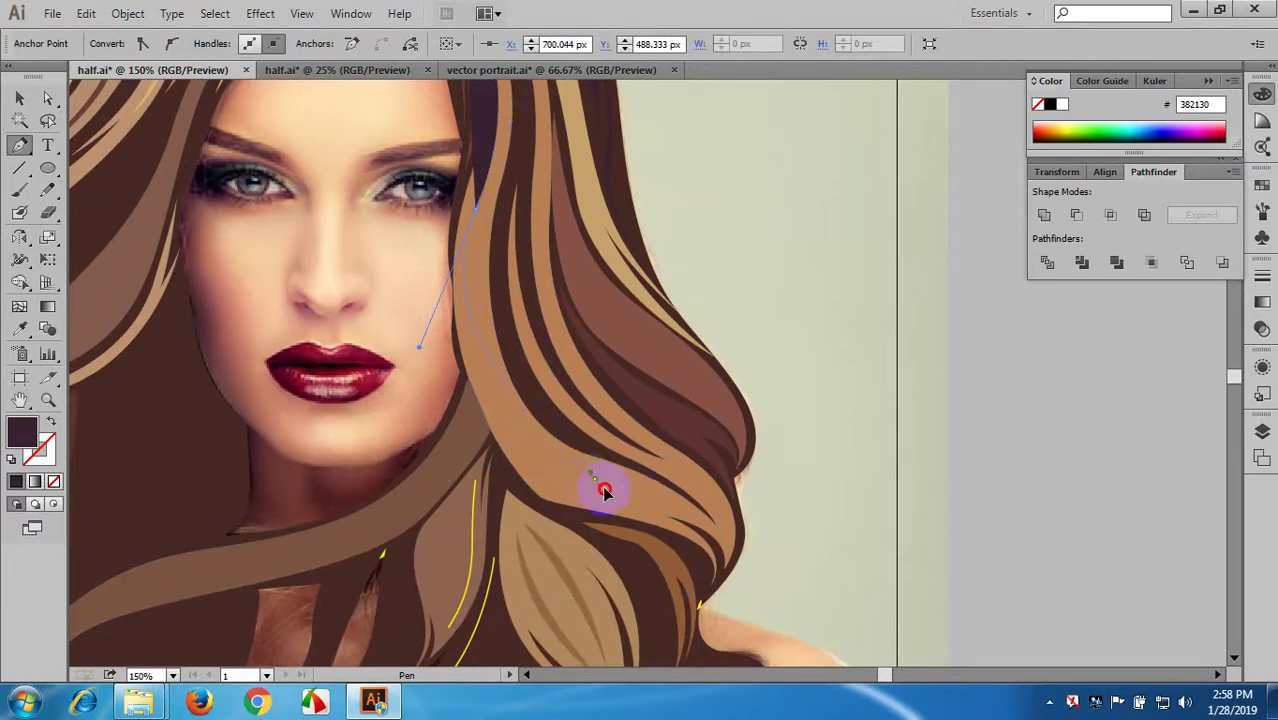
pyautogui.moveTo(597, 480)
pyautogui.mouseDown()
pyautogui.moveTo(692, 538)
pyautogui.moveTo(649, 523)
pyautogui.mouseUp()
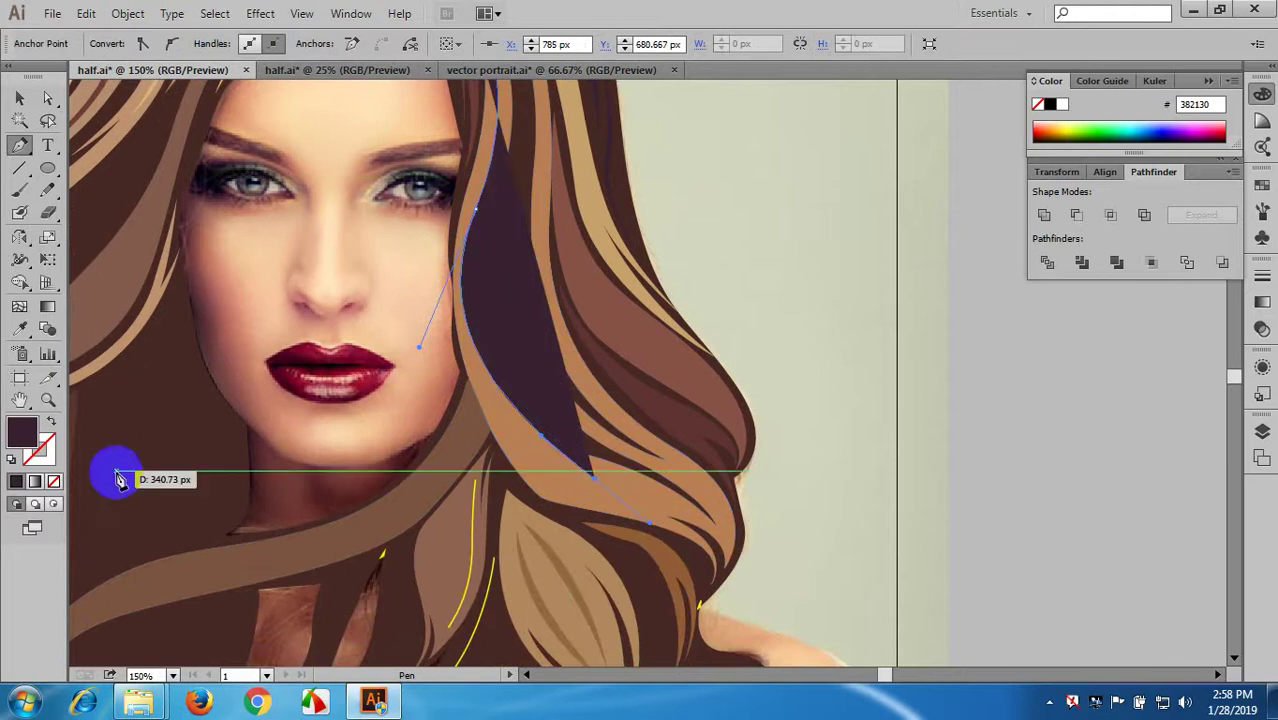
pyautogui.click(50, 422)
# - Taper the face-side lock's path at both ends, set its stroke to 4 pt, and expand its appearance
pyautogui.scroll(2, 190, 413)
pyautogui.scroll(1, 190, 418)
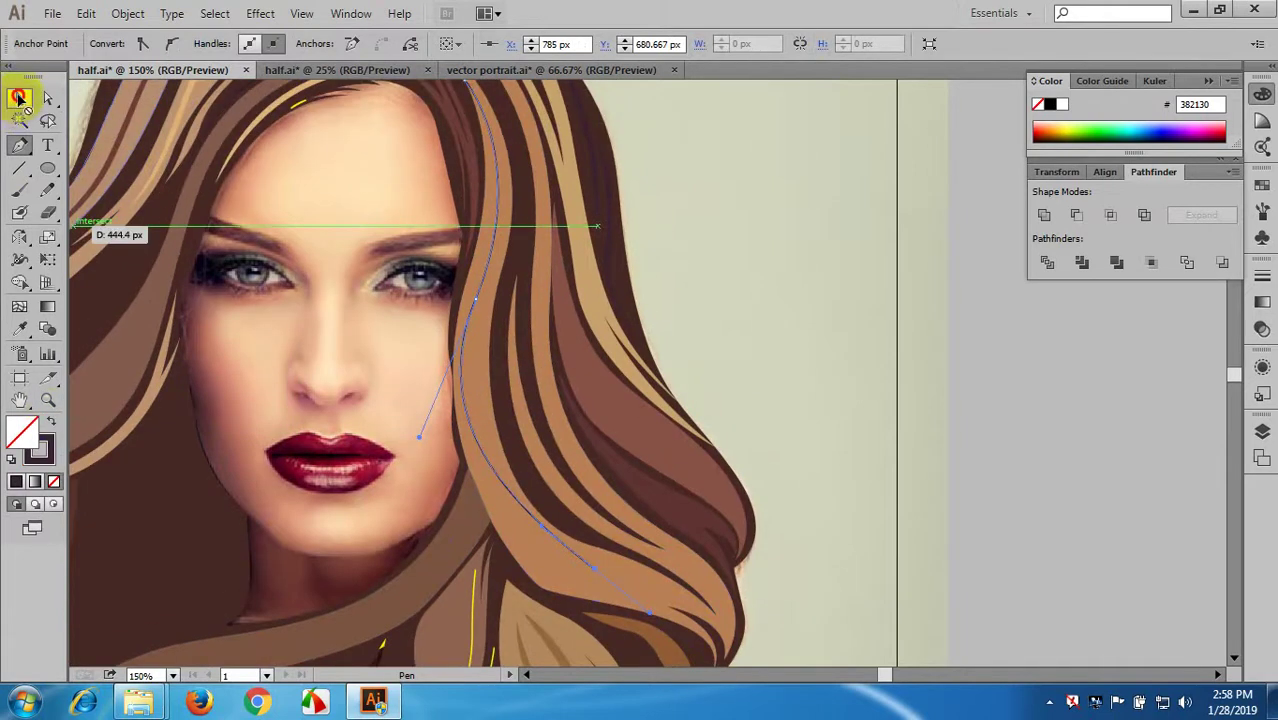
pyautogui.click(18, 97)
pyautogui.click(288, 215)
pyautogui.click(487, 268)
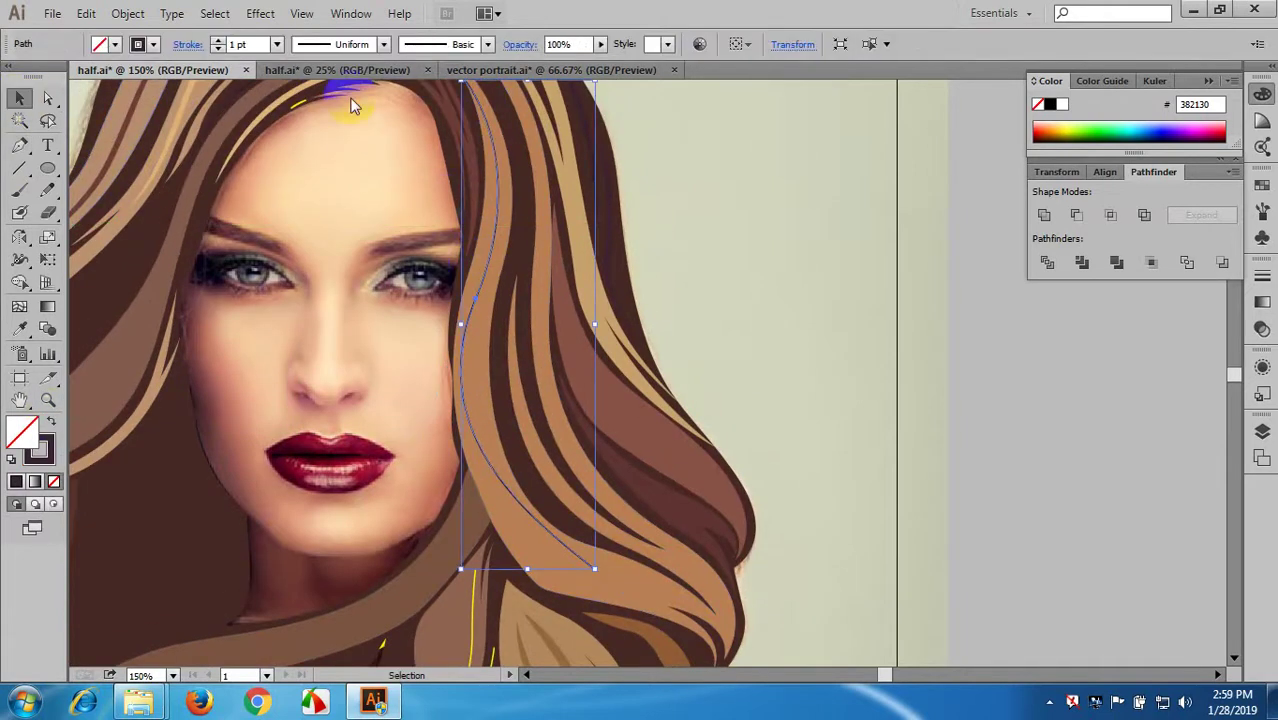
pyautogui.click(383, 44)
pyautogui.click(337, 91)
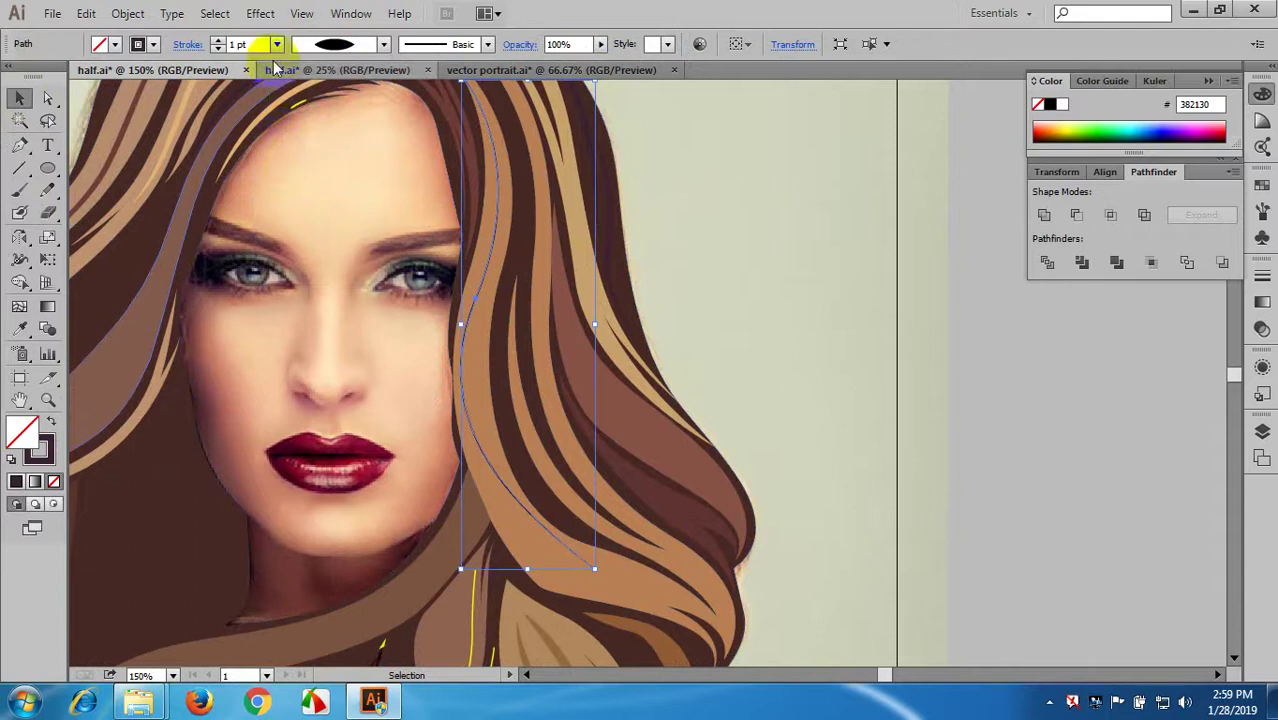
pyautogui.click(276, 44)
pyautogui.click(299, 188)
pyautogui.scroll(2, 323, 211)
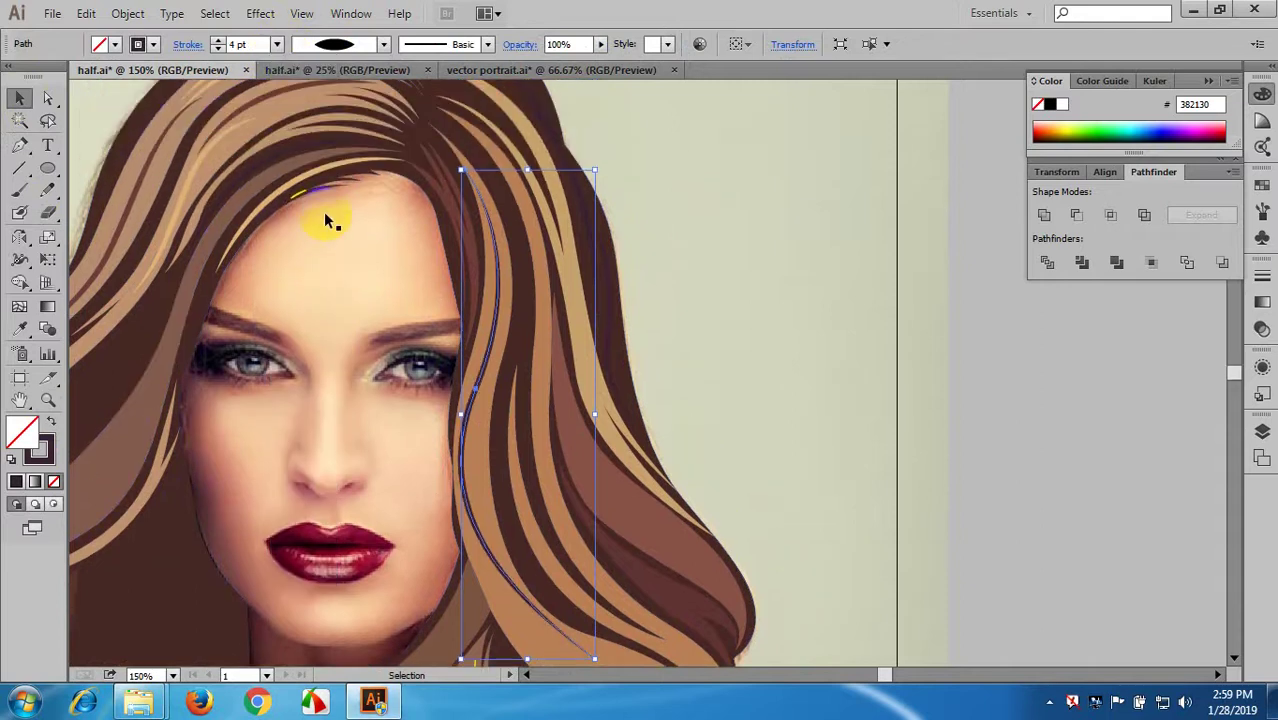
pyautogui.click(147, 13)
pyautogui.click(200, 232)
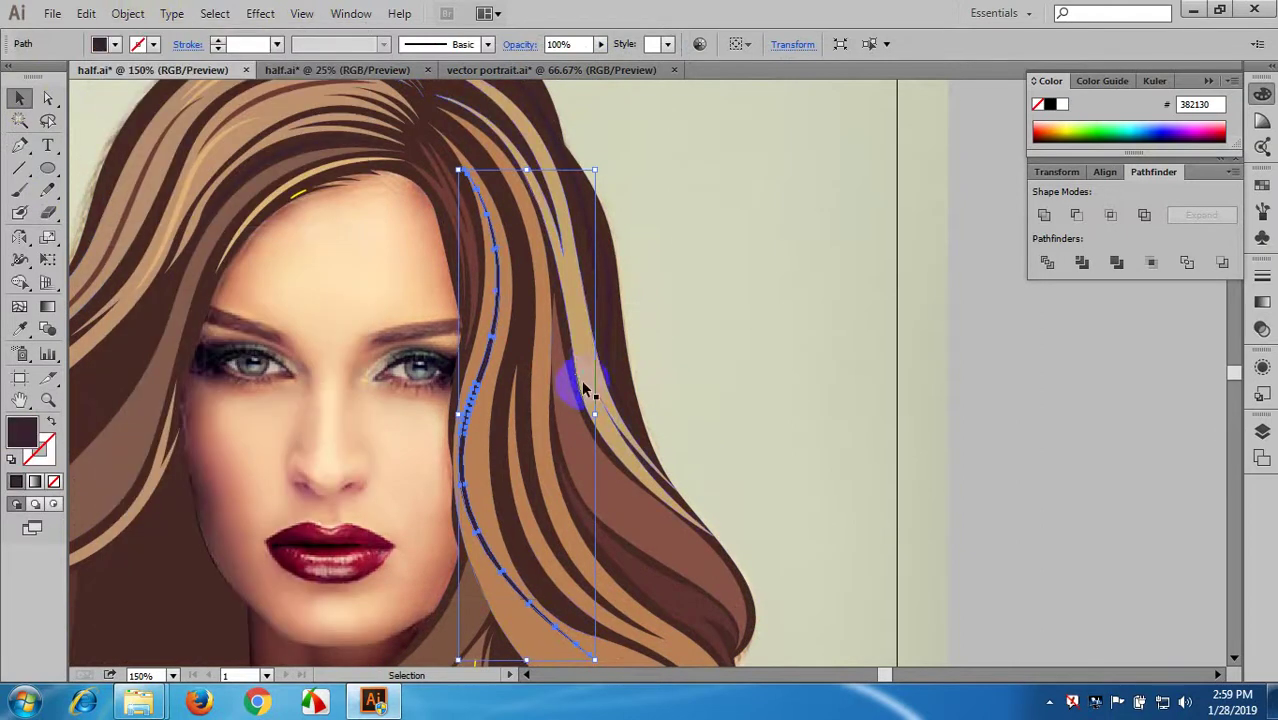
# - Fill the expanded face-side strand with the outer golden lock's sampled colour, lighten it to E2B171, and deselect it
pyautogui.scroll(2, 585, 385)
pyautogui.press('i')
pyautogui.click(578, 368)
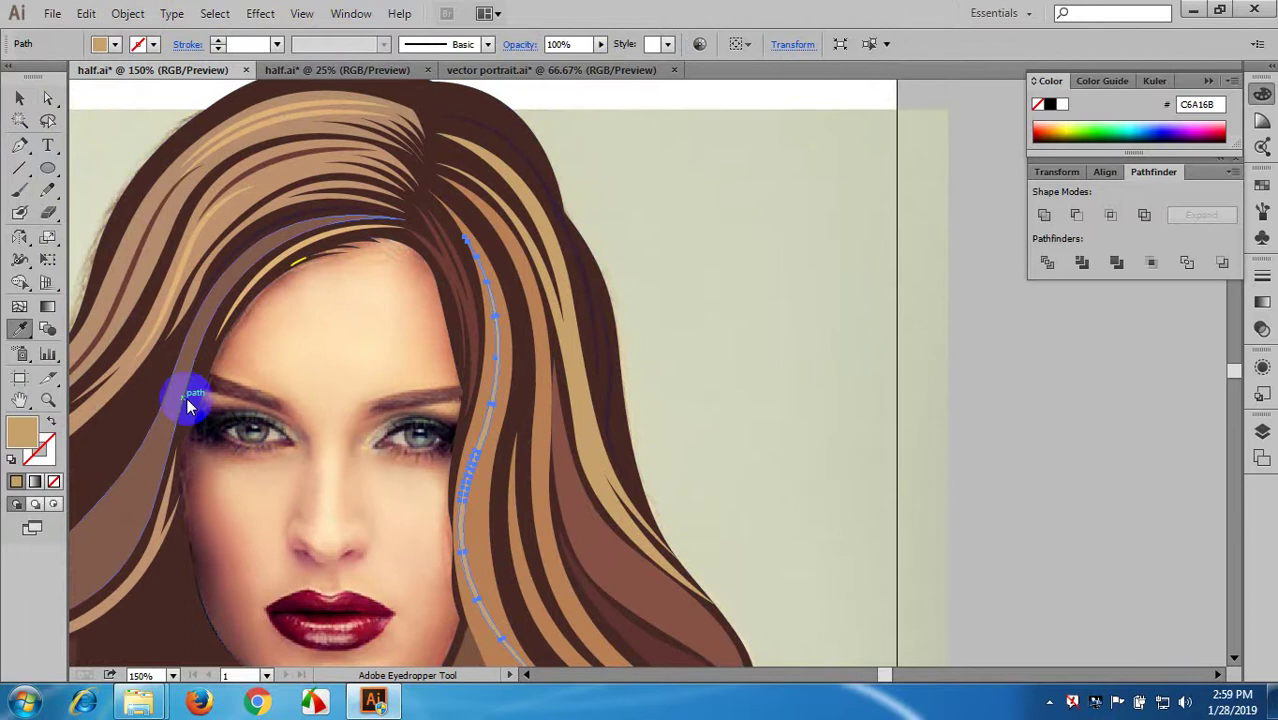
pyautogui.doubleClick(26, 438)
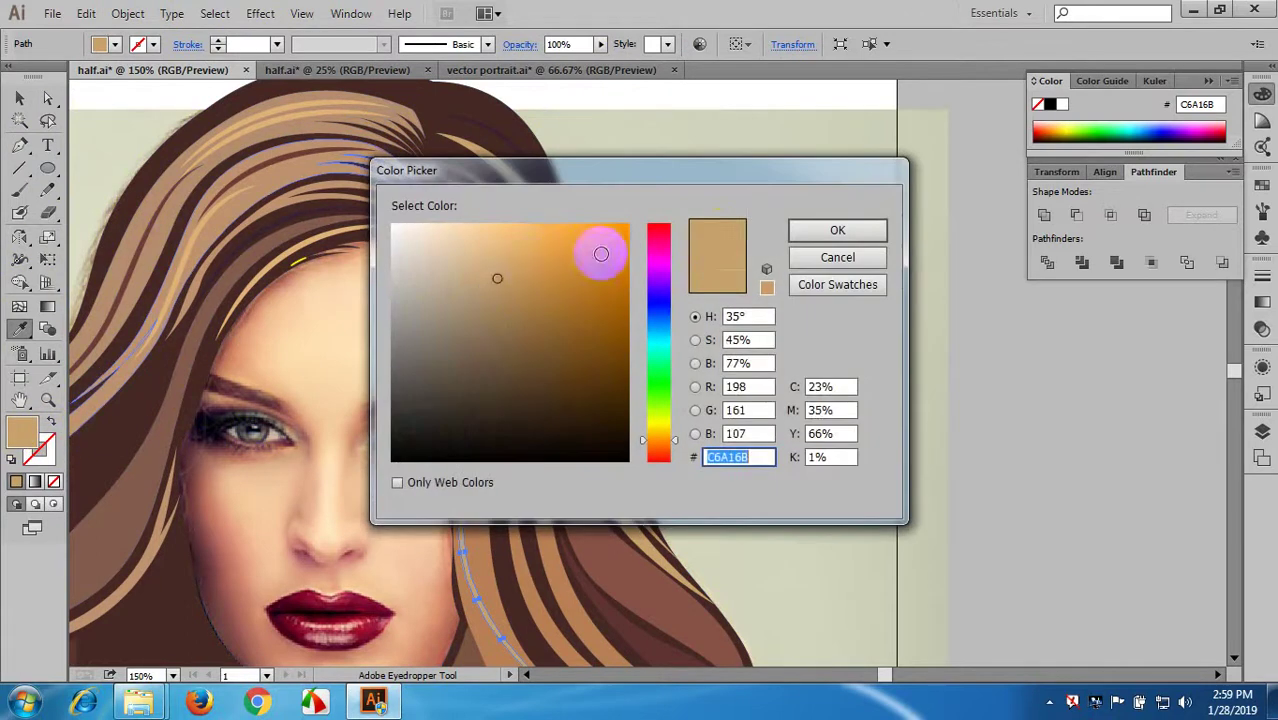
pyautogui.click(509, 250)
pyautogui.click(837, 231)
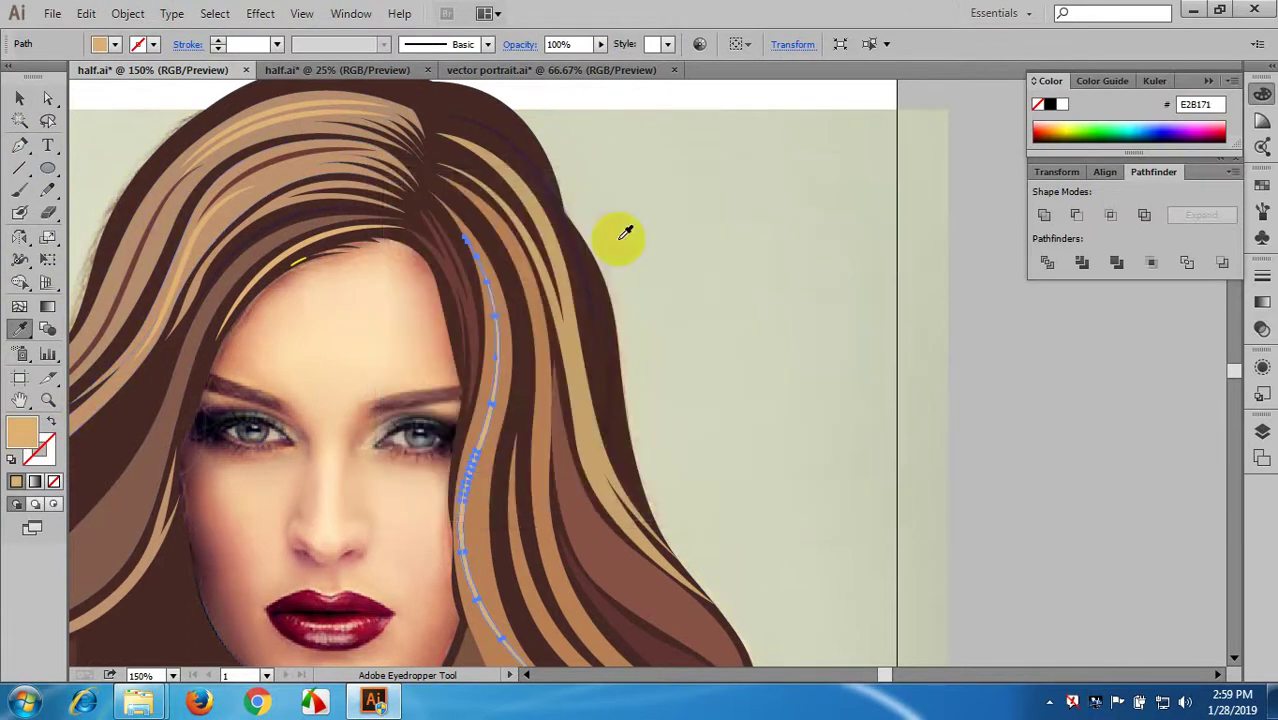
pyautogui.click(19, 97)
pyautogui.click(409, 341)
# - Draw a Pen tool path from the parting down the dark gap between the orange-brown locks, stroked in E2B171 without fill
pyautogui.scroll(1, 556, 346)
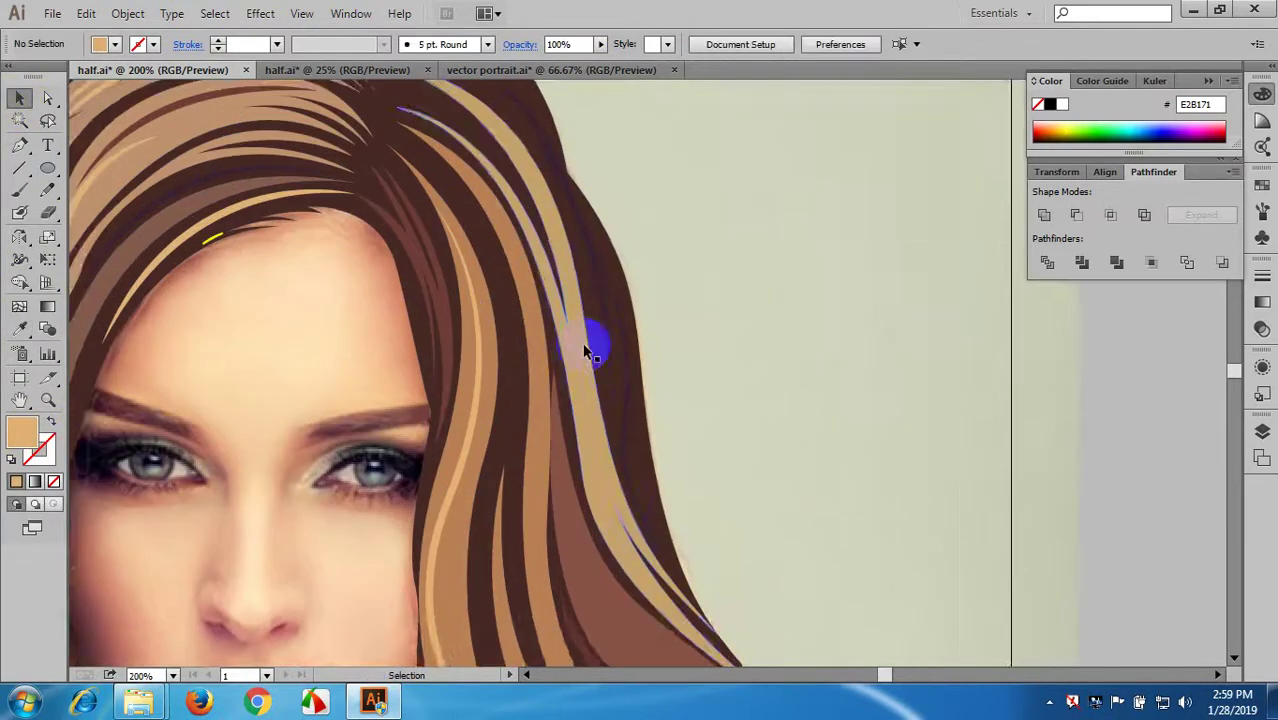
pyautogui.moveTo(588, 348); pyautogui.dragTo(677, 401)
pyautogui.click(22, 147)
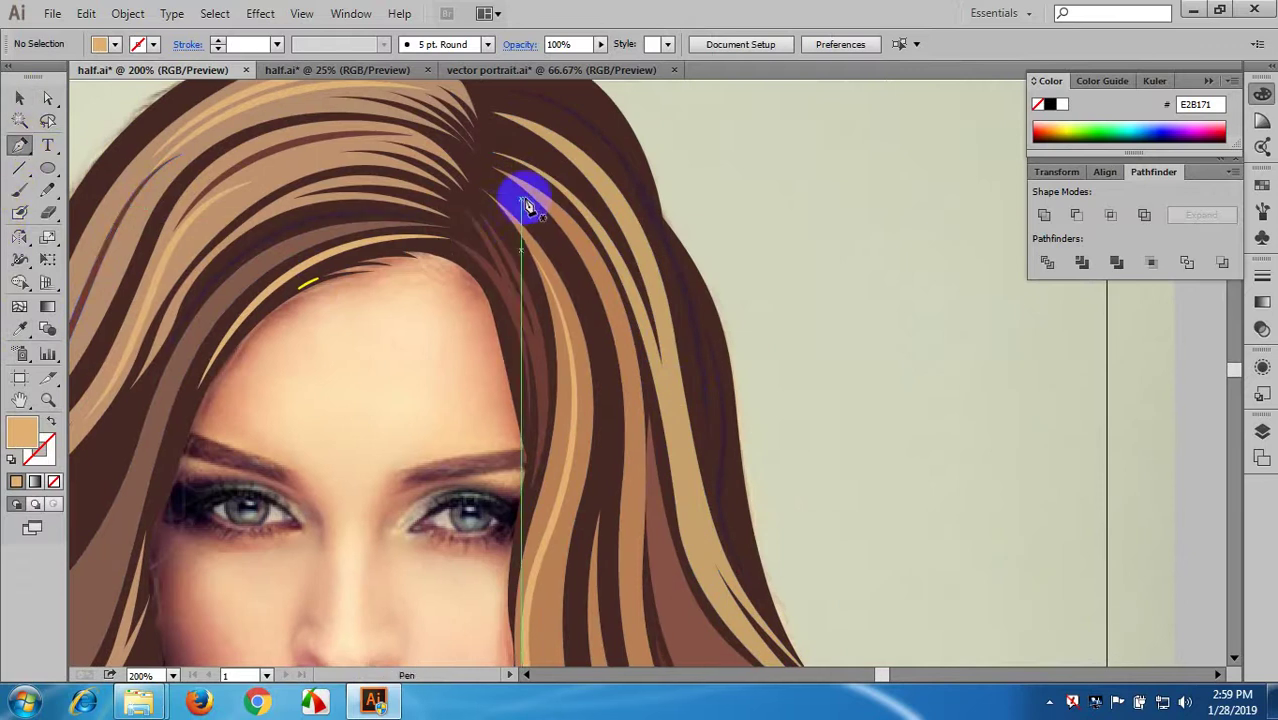
pyautogui.click(467, 167)
pyautogui.moveTo(601, 408); pyautogui.dragTo(612, 588)
pyautogui.scroll(-5, 602, 527)
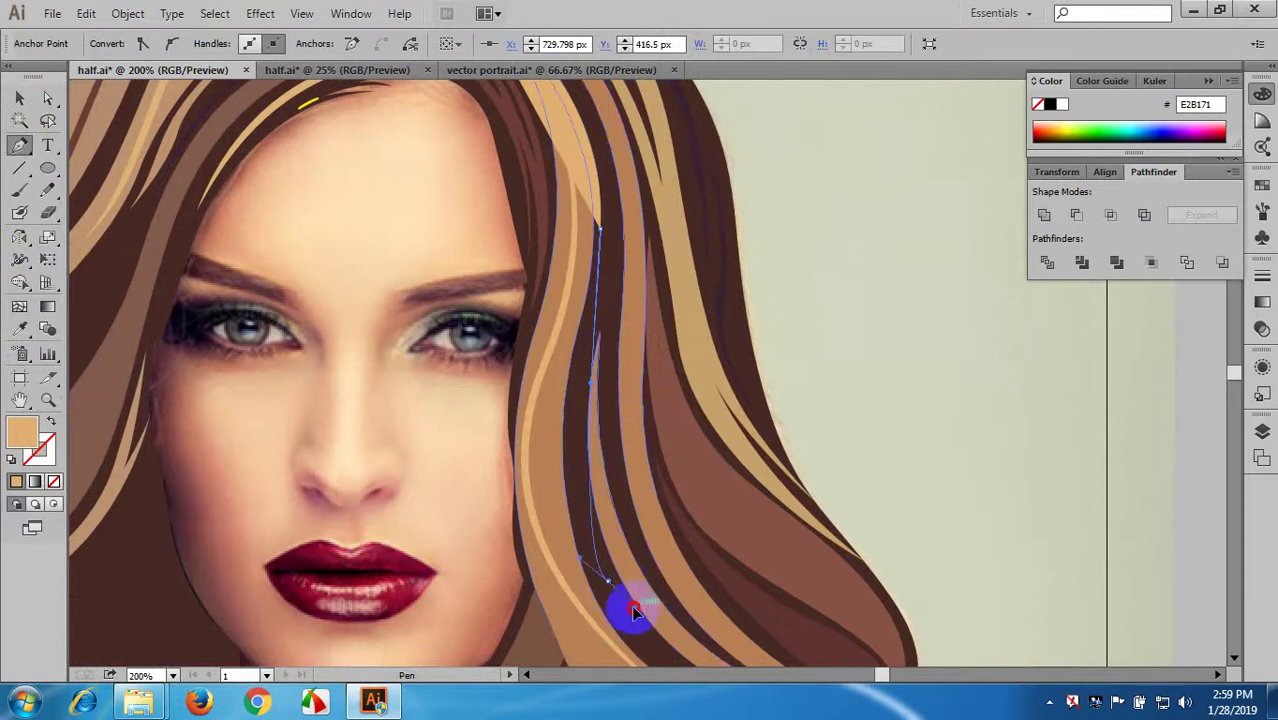
pyautogui.scroll(-8, 665, 657)
pyautogui.moveTo(664, 550); pyautogui.dragTo(678, 416)
pyautogui.scroll(-2, 685, 440)
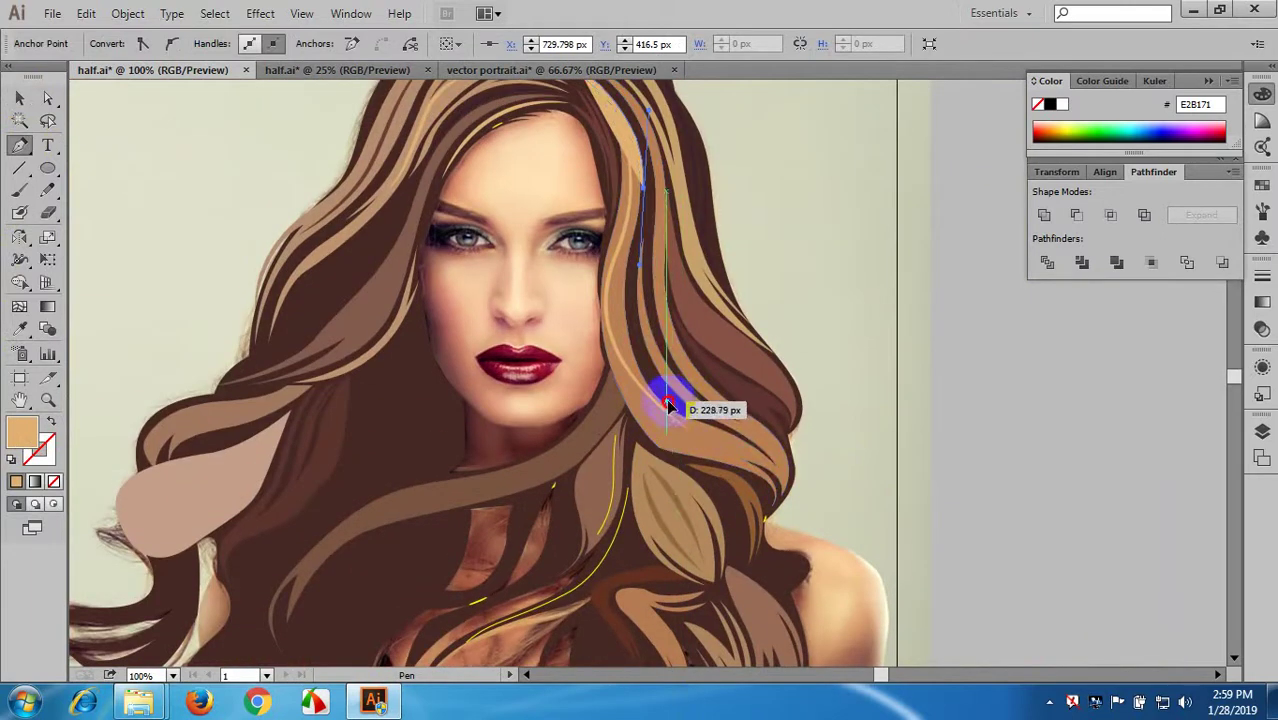
pyautogui.click(731, 505)
pyautogui.click(51, 421)
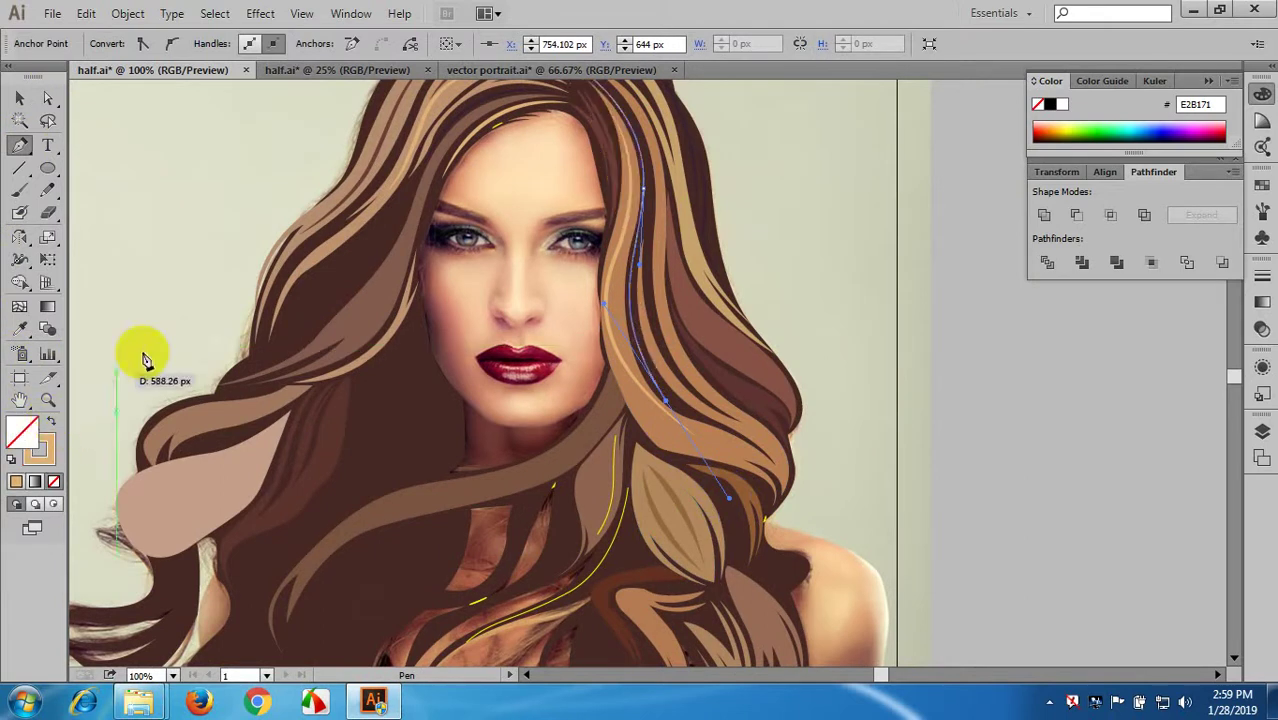
# - Set the dark-gap path to a 5 pt stroke, taper it at both ends, and expand its appearance
pyautogui.scroll(2, 143, 358)
pyautogui.click(24, 101)
pyautogui.scroll(2, 607, 268)
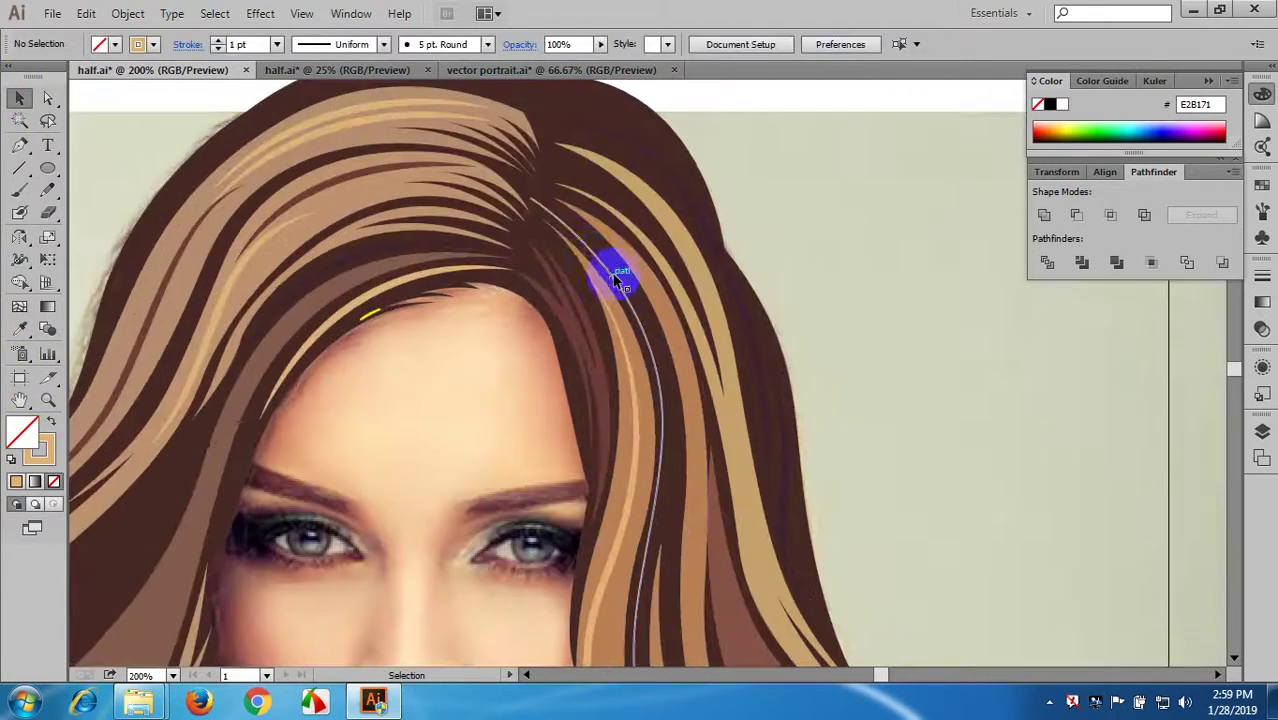
pyautogui.click(584, 253)
pyautogui.click(277, 44)
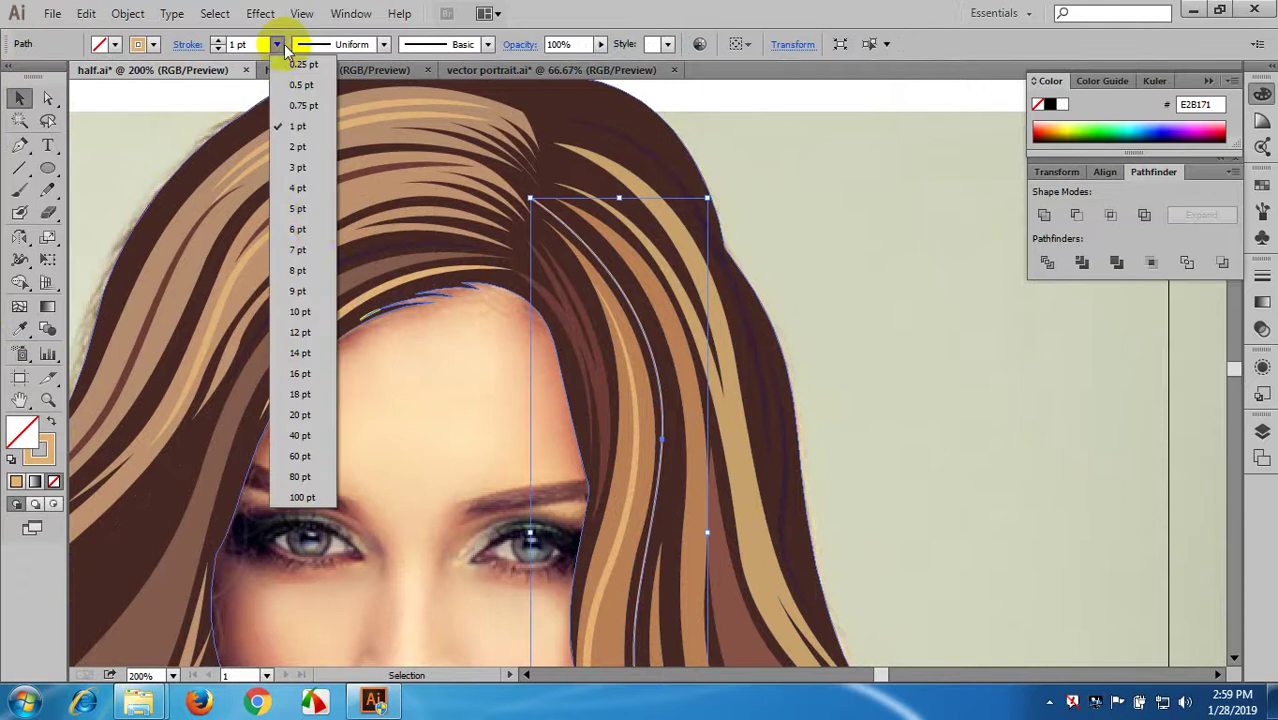
pyautogui.click(318, 210)
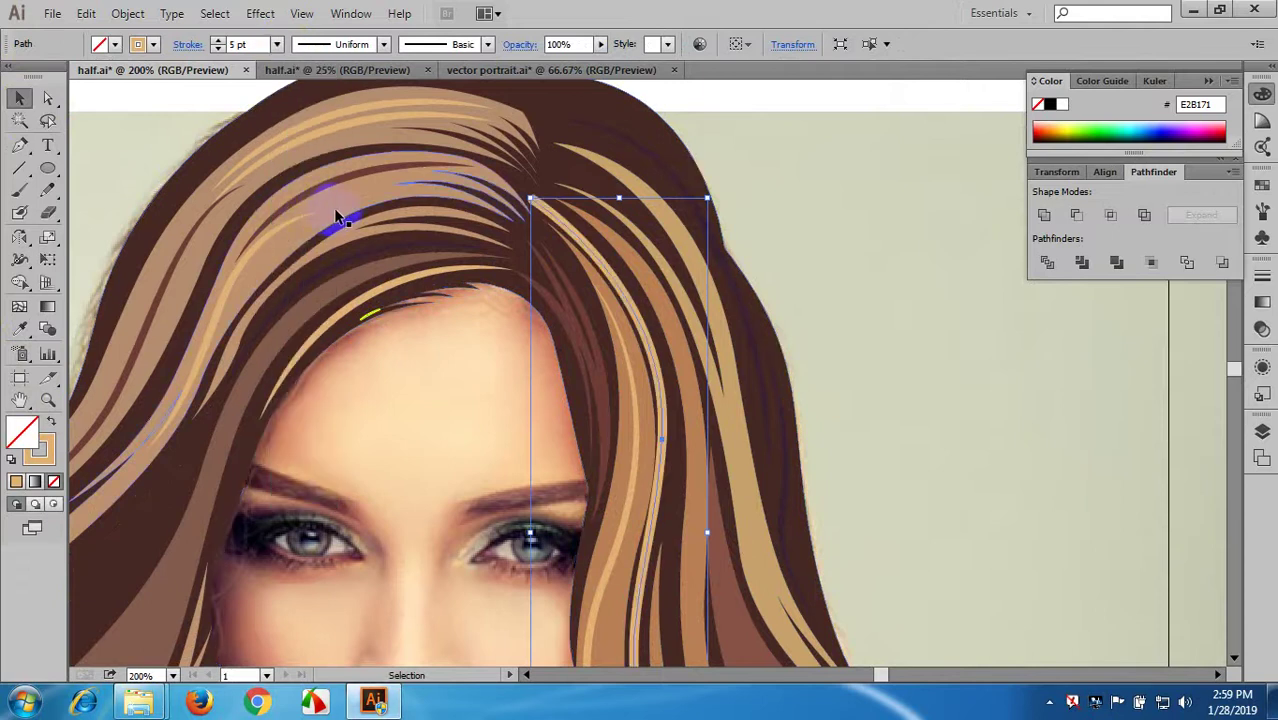
pyautogui.scroll(-2, 336, 215)
pyautogui.click(323, 47)
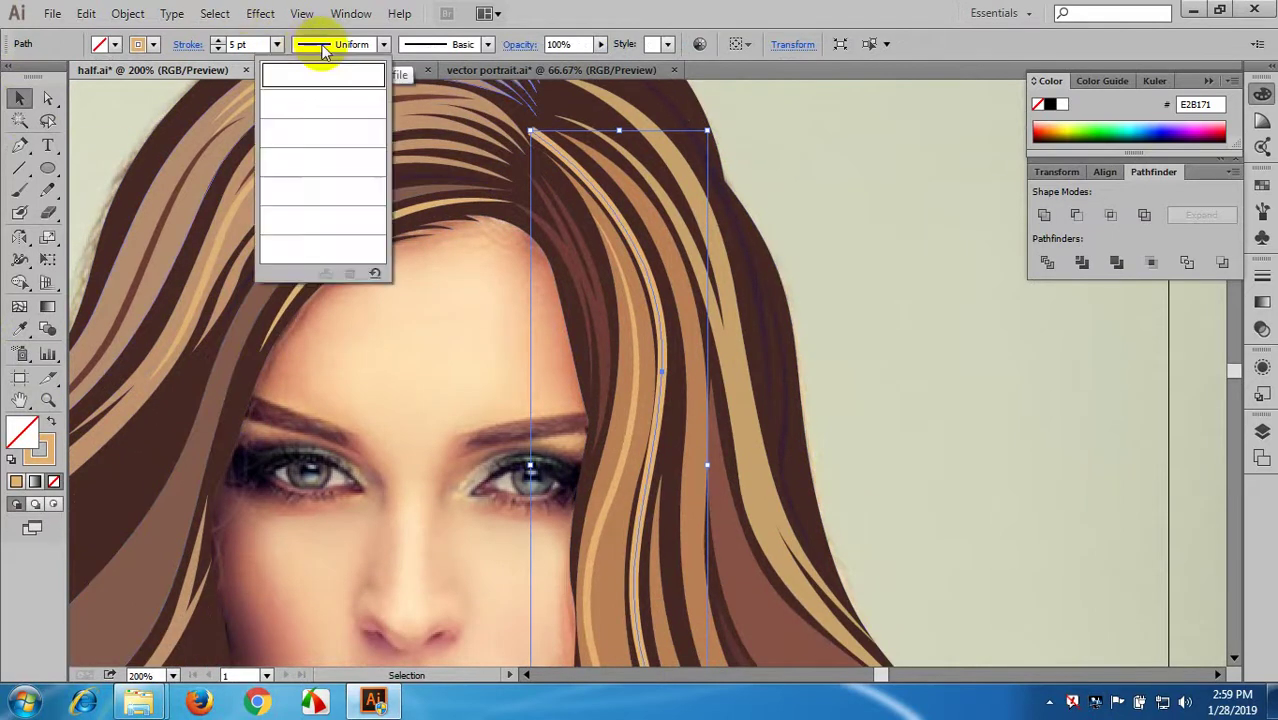
pyautogui.click(320, 110)
pyautogui.scroll(-2, 500, 200)
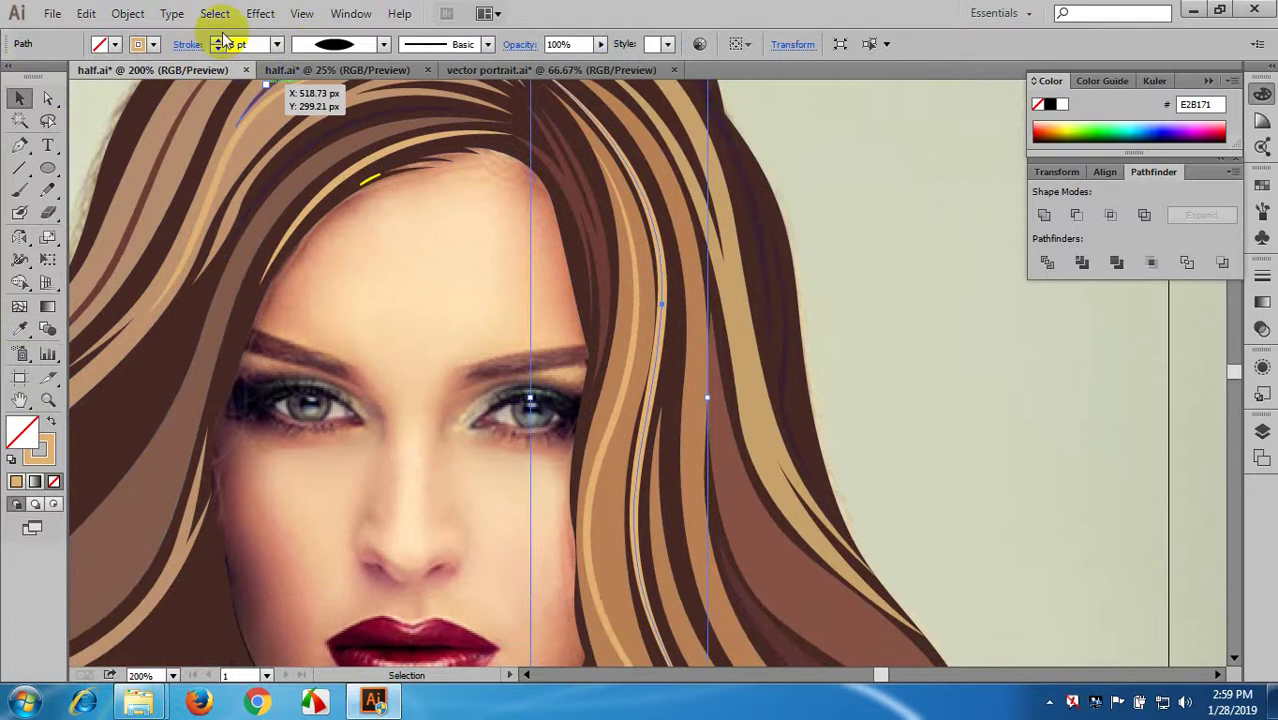
pyautogui.click(127, 13)
pyautogui.click(175, 233)
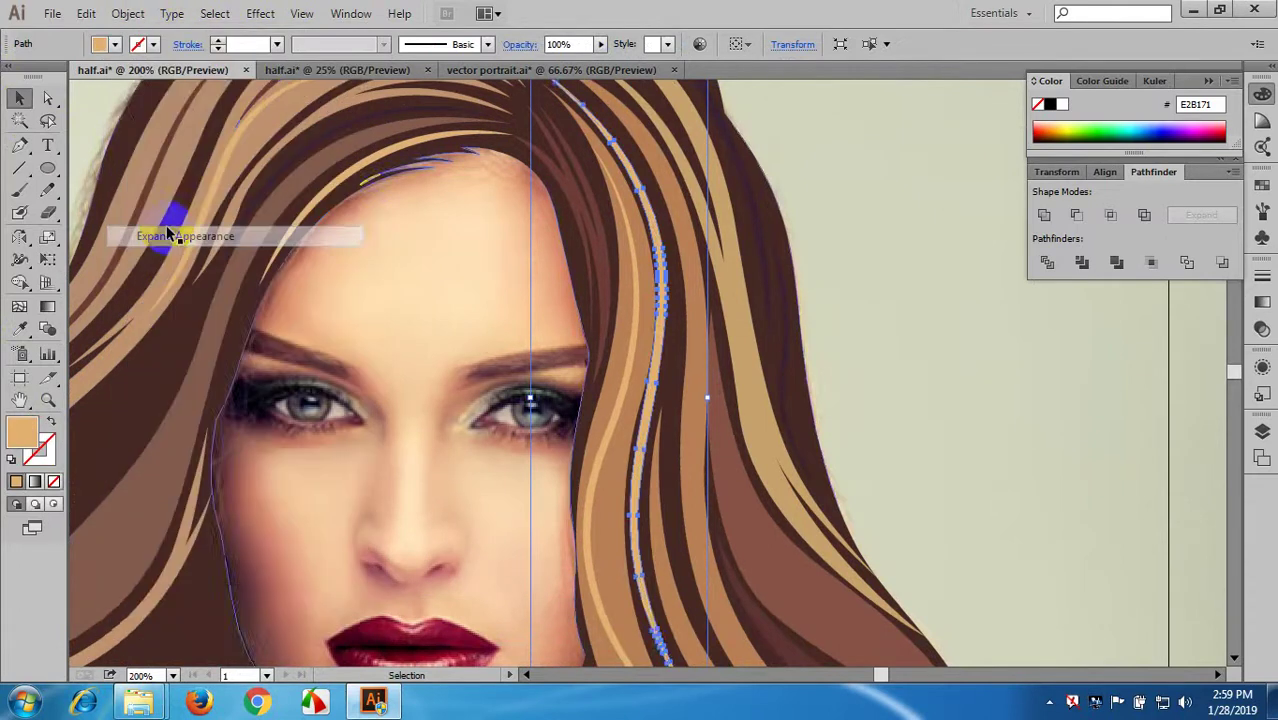
# - Fill the expanded dark-gap strand with reddish brown 6E3C35 sampled from the strand beside the forehead, then deselect it
pyautogui.scroll(3, 752, 295)
pyautogui.press('i')
pyautogui.click(584, 258)
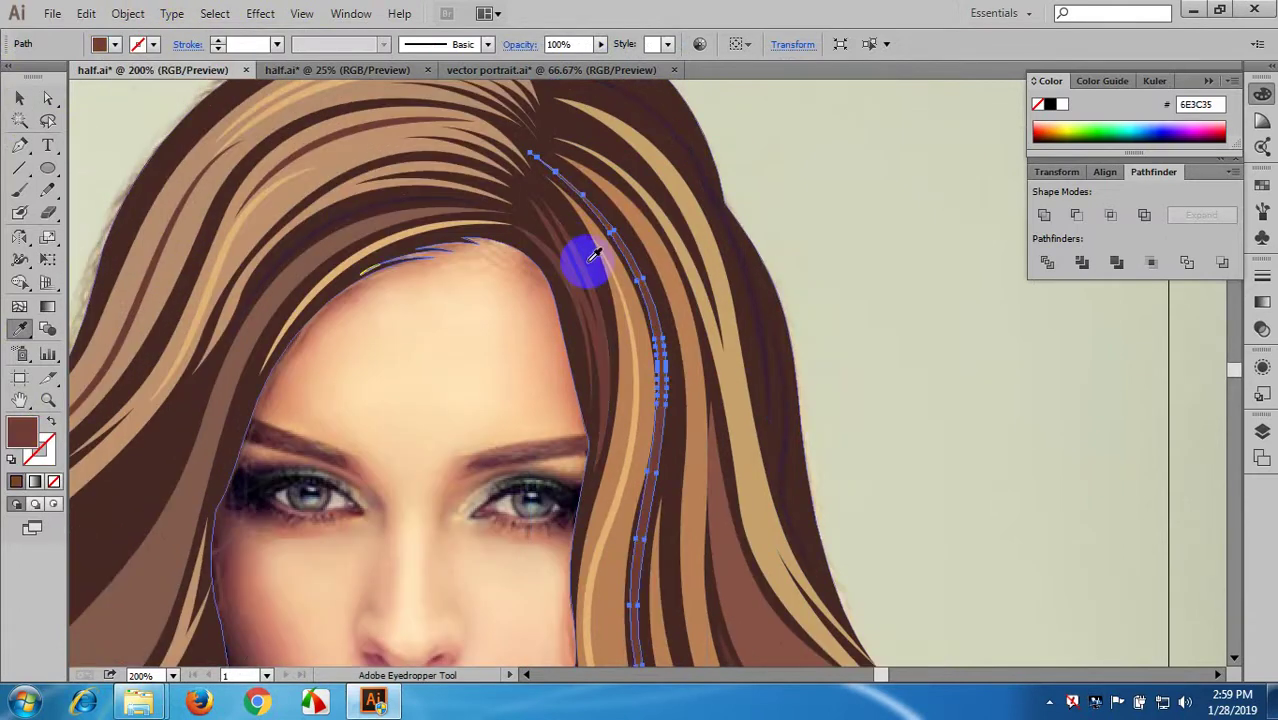
pyautogui.click(19, 97)
pyautogui.click(437, 357)
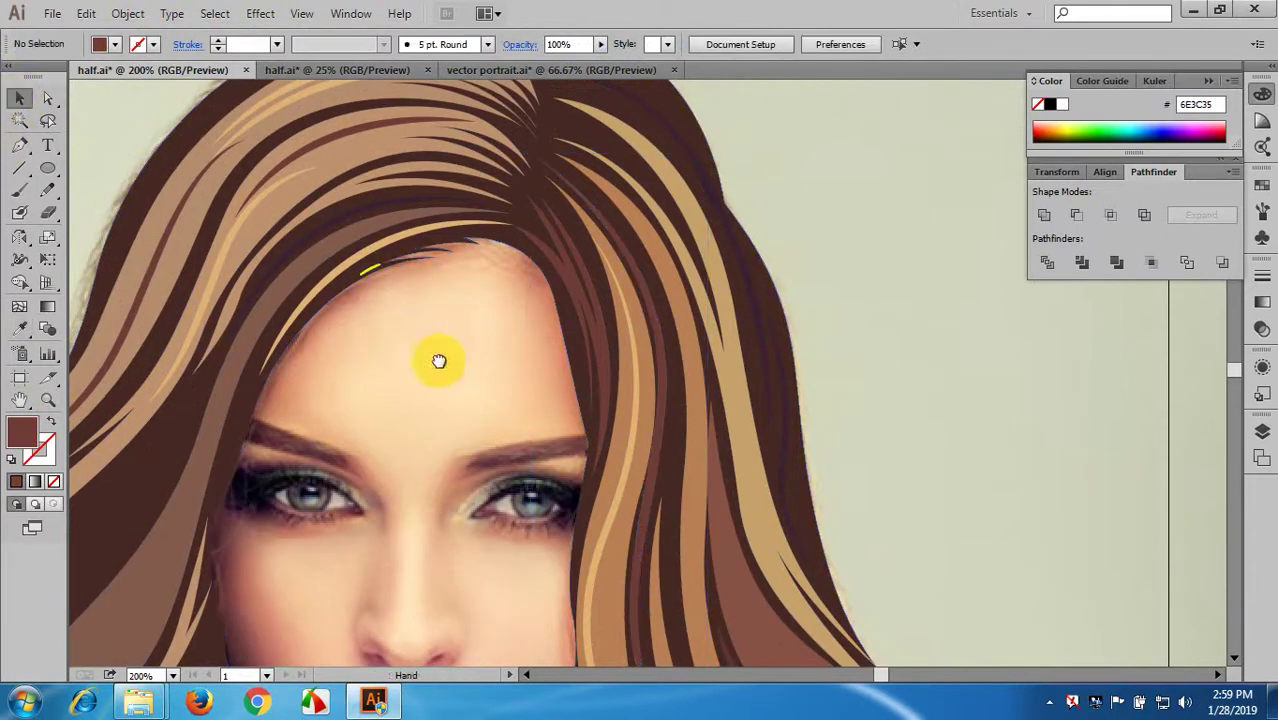
# - Draw a Pen tool path from the parting along the inner edge of the second orange-brown lock, stroked in 6E3C35 without fill
pyautogui.moveTo(437, 357); pyautogui.dragTo(307, 263)
pyautogui.click(20, 147)
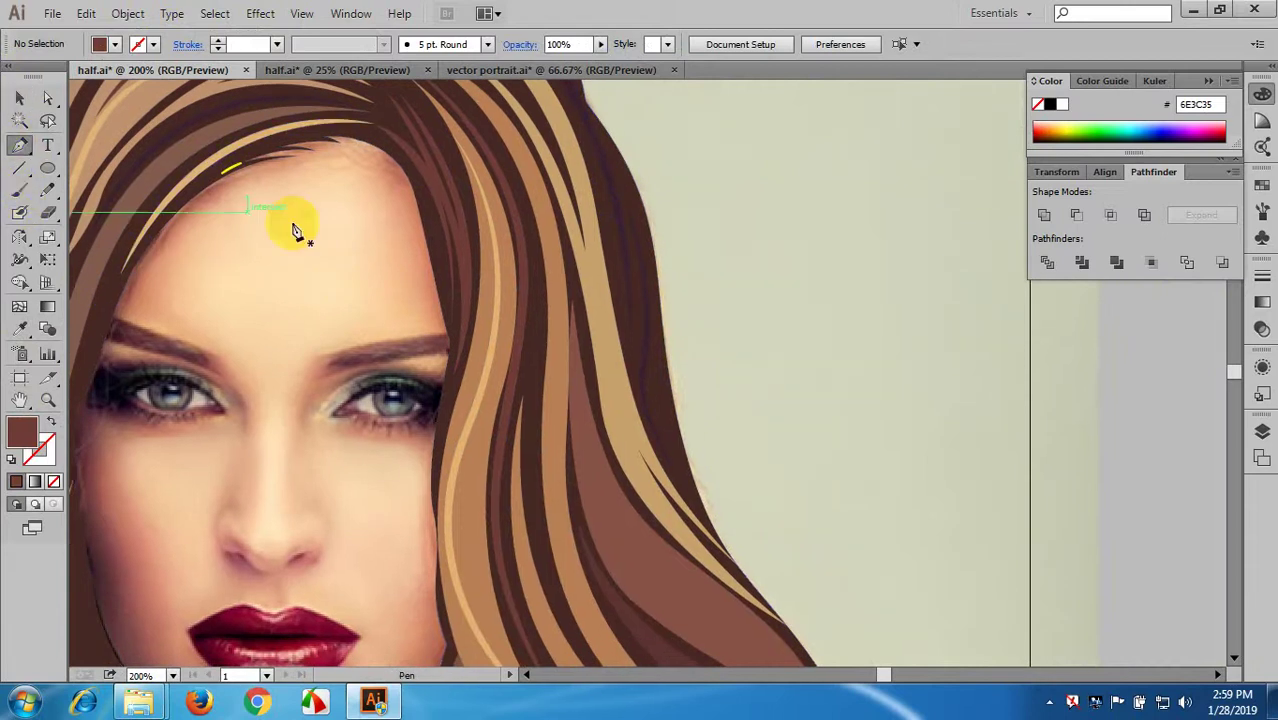
pyautogui.scroll(-1, 514, 306)
pyautogui.scroll(4, 517, 314)
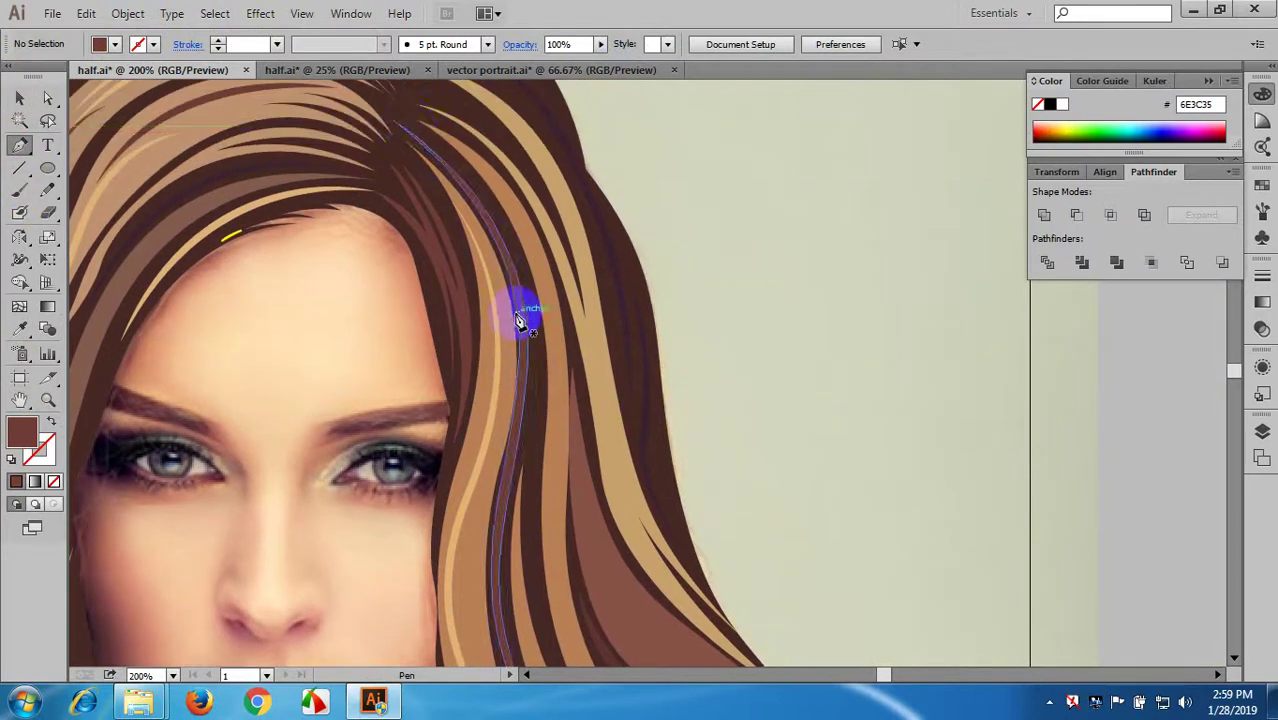
pyautogui.click(399, 105)
pyautogui.moveTo(533, 332); pyautogui.dragTo(544, 474)
pyautogui.scroll(-3, 545, 474)
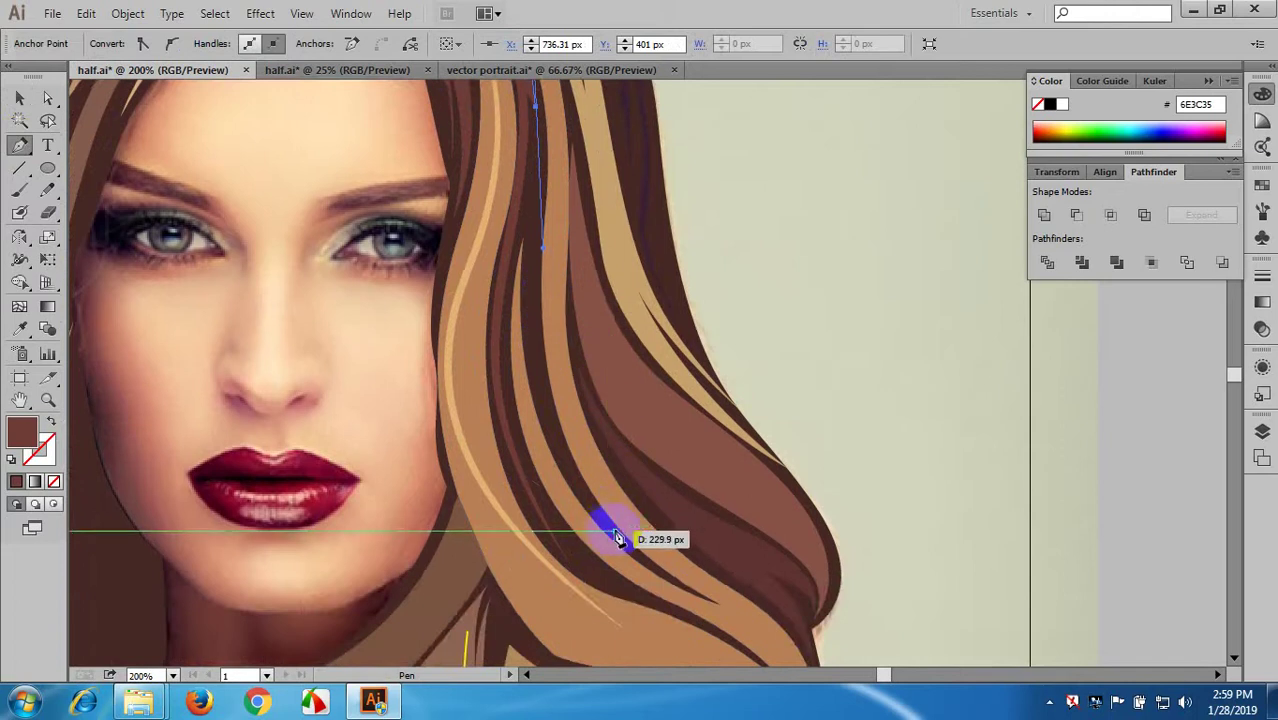
pyautogui.moveTo(733, 626)
pyautogui.mouseDown()
pyautogui.moveTo(727, 651)
pyautogui.moveTo(251, 385)
pyautogui.moveTo(60, 424)
pyautogui.mouseUp()
pyautogui.click(52, 421)
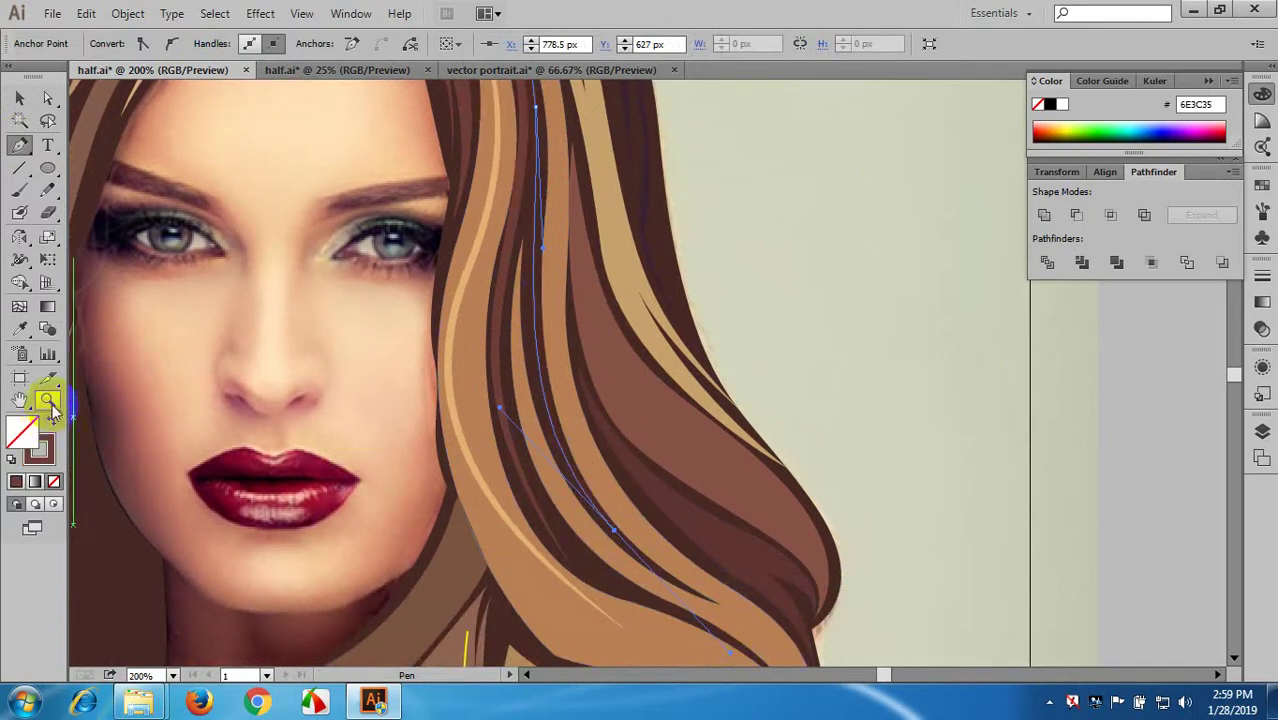
# - Taper the path along the second orange-brown lock at both ends, set its stroke to 6 pt, and expand its appearance
pyautogui.click(20, 97)
pyautogui.click(251, 157)
pyautogui.scroll(4, 613, 251)
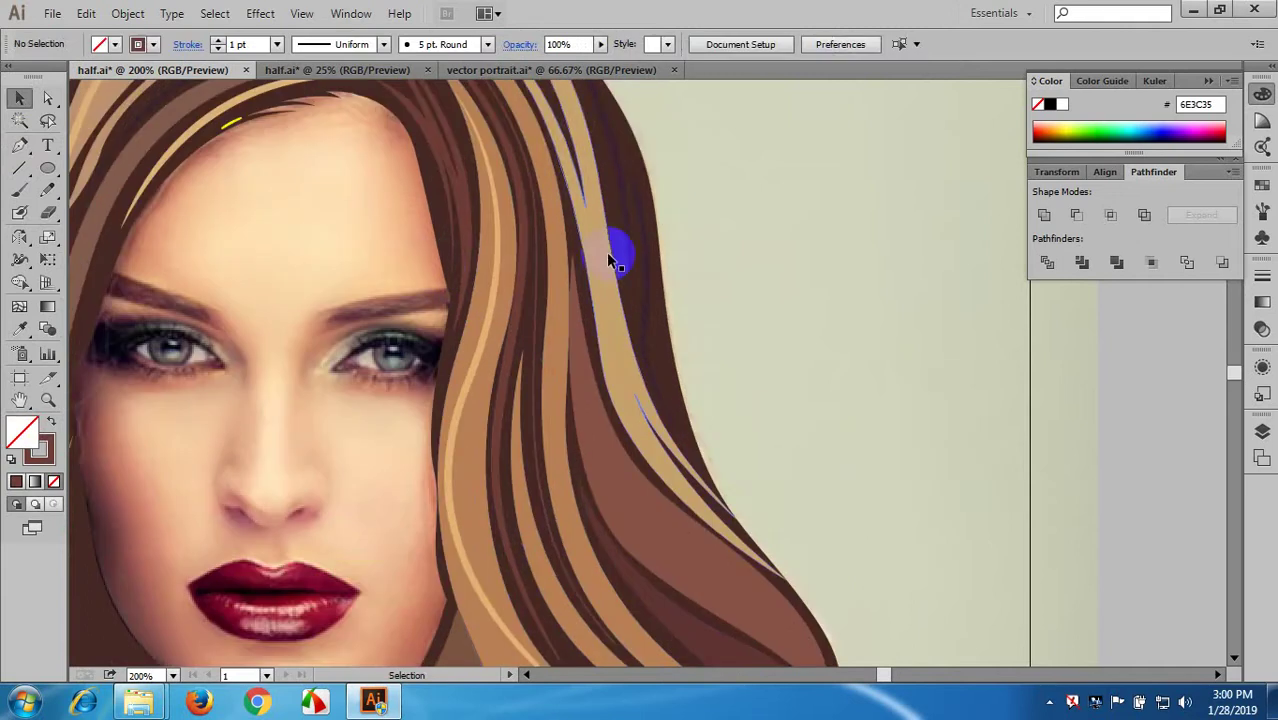
pyautogui.scroll(-1, 540, 287)
pyautogui.click(540, 287)
pyautogui.click(350, 44)
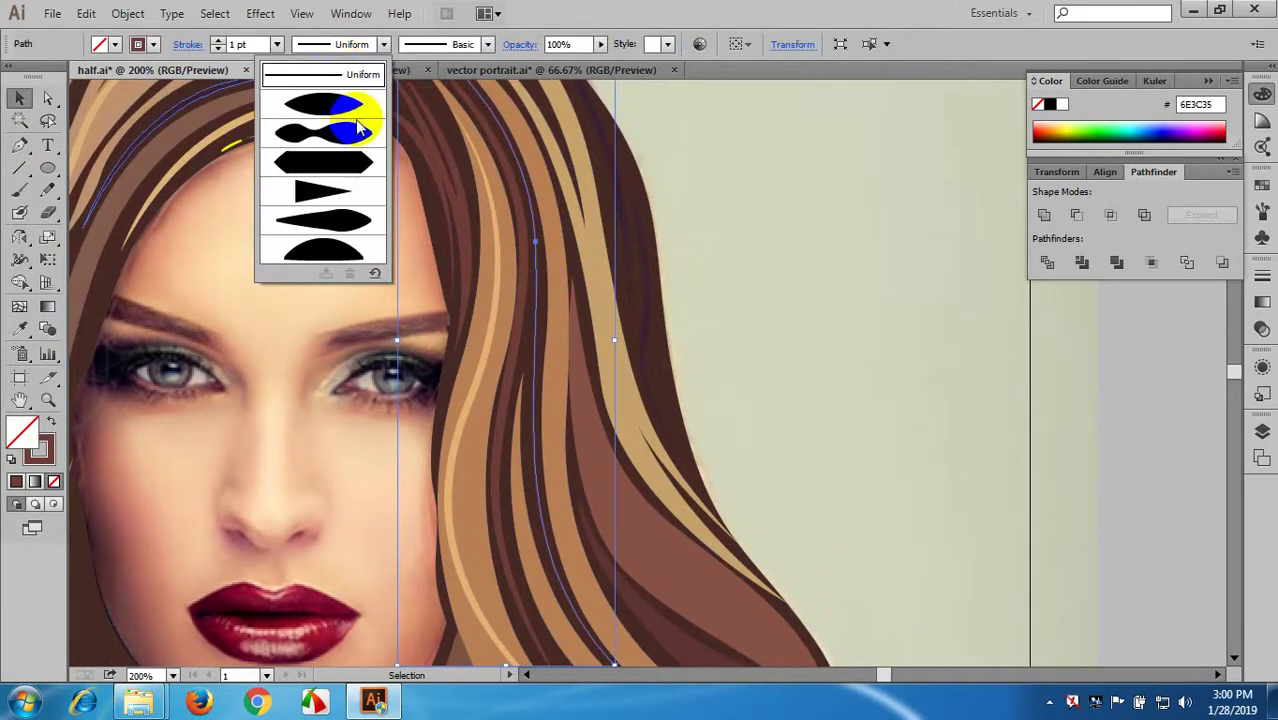
pyautogui.click(330, 106)
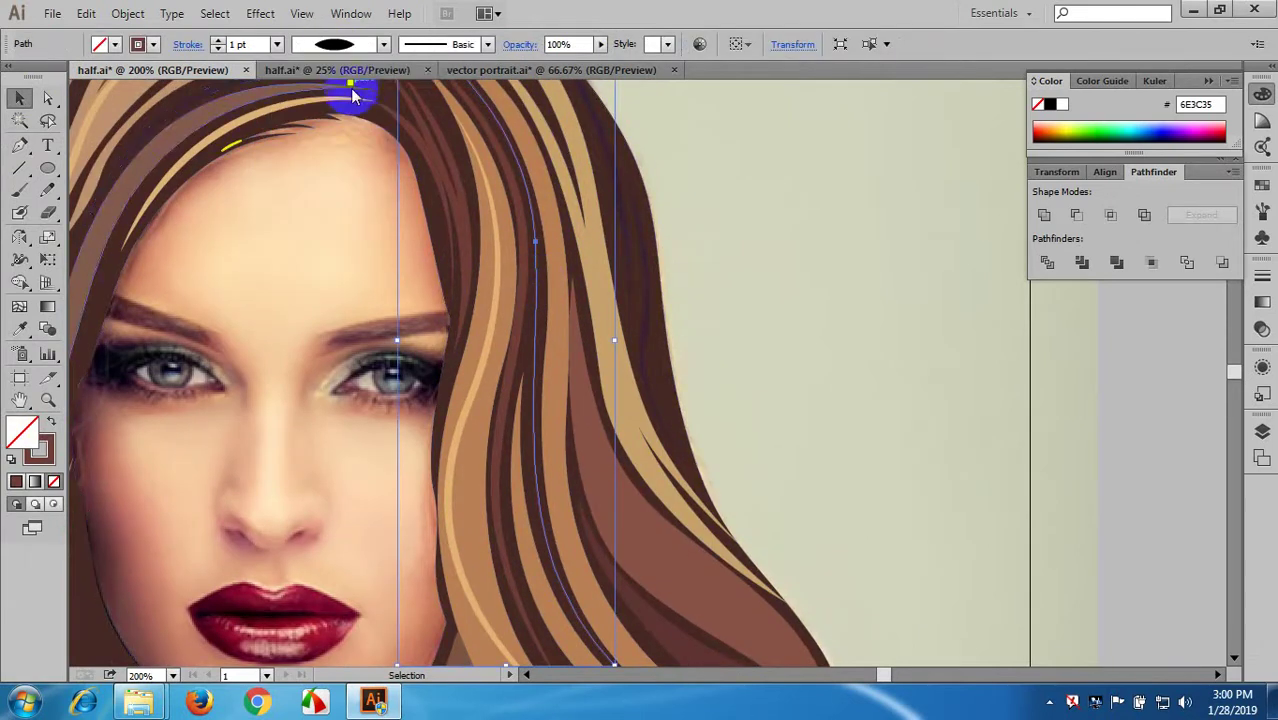
pyautogui.click(277, 44)
pyautogui.click(295, 230)
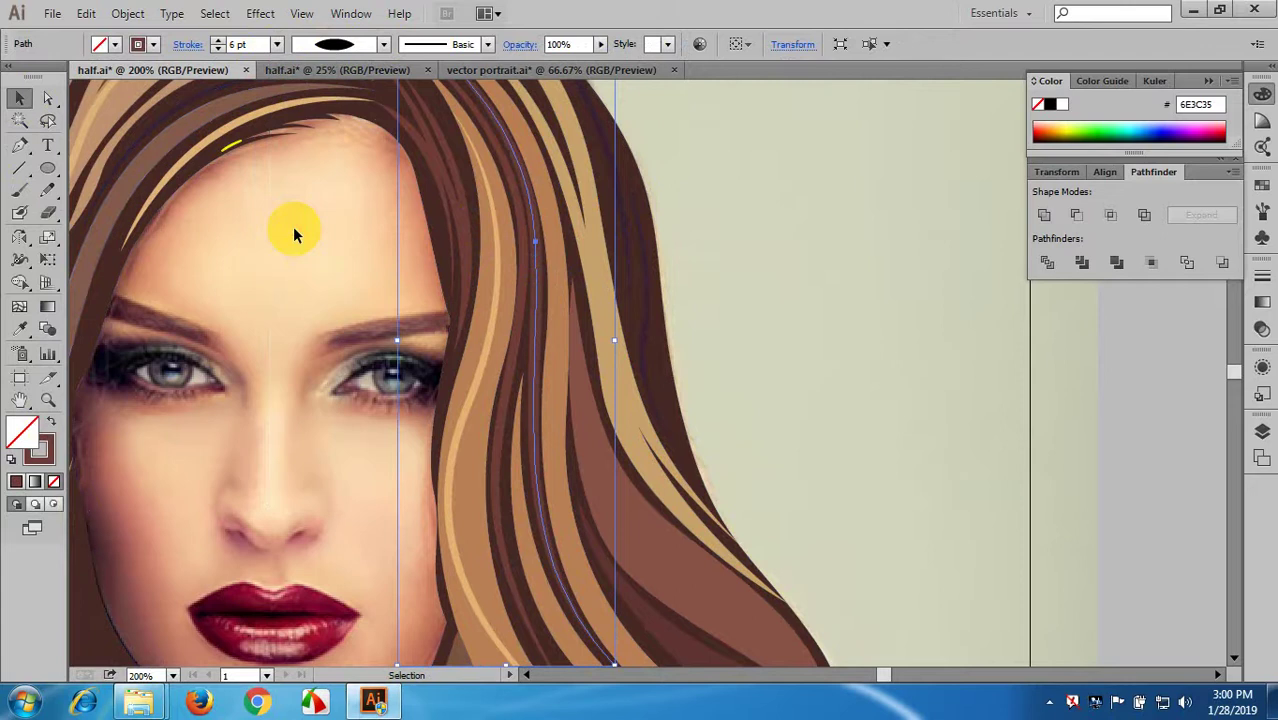
pyautogui.click(127, 13)
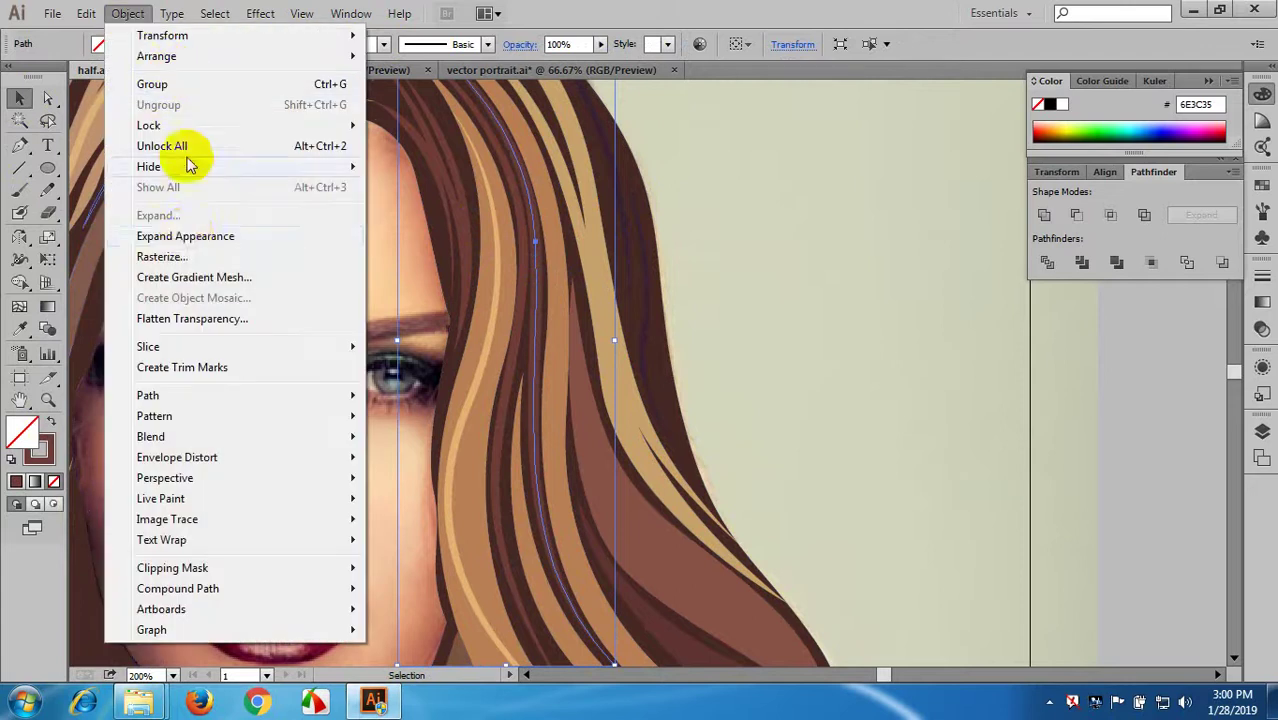
pyautogui.click(185, 236)
# - Fill the expanded strand with dark purple-brown 382130 sampled from the dark strand in the outer hair, then deselect it
pyautogui.scroll(5, 613, 342)
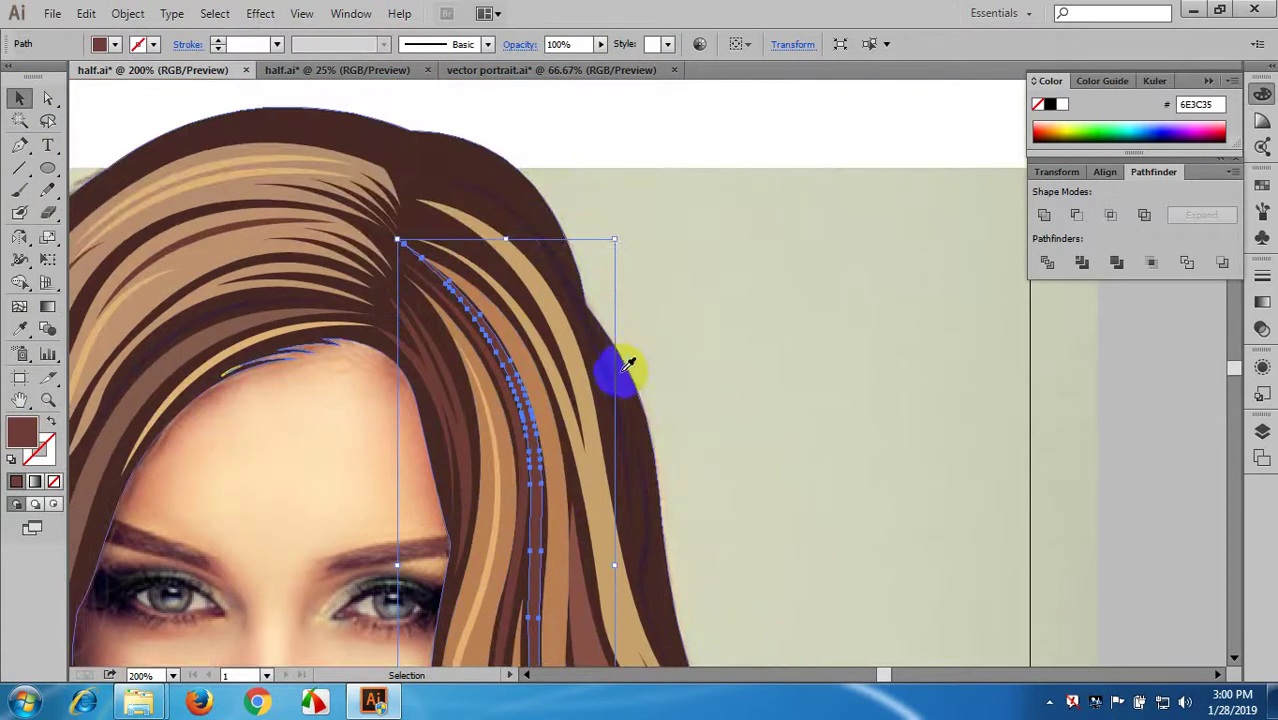
pyautogui.press('i')
pyautogui.click(571, 276)
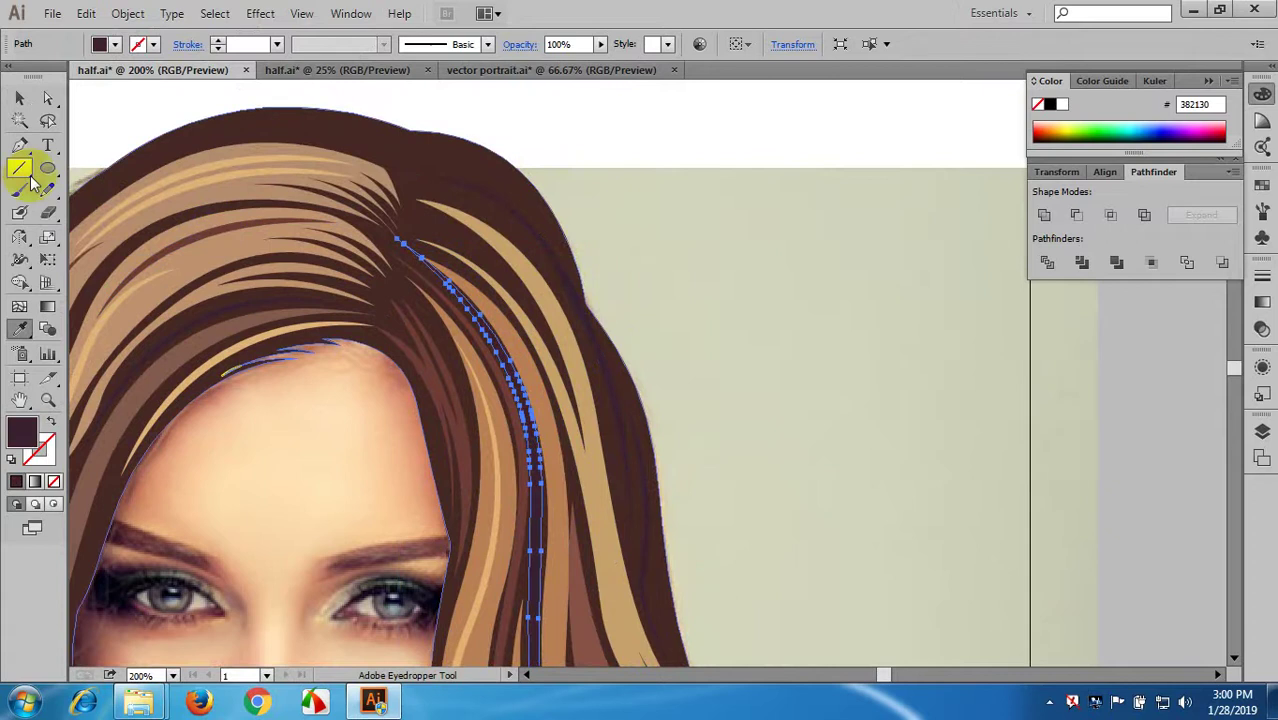
pyautogui.click(19, 103)
pyautogui.click(103, 94)
pyautogui.moveTo(707, 384); pyautogui.dragTo(707, 340)
pyautogui.scroll(-3, 716, 391)
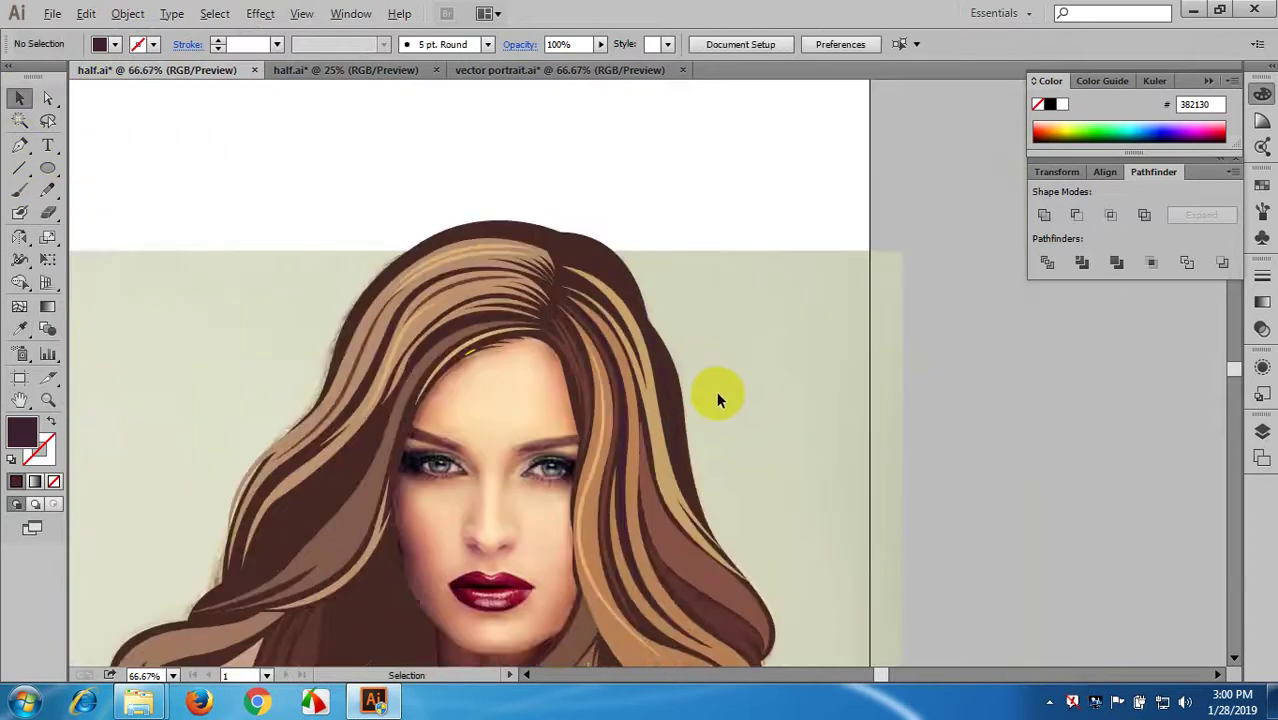
# - Draw a curved Pen tool path from the parting down the dark gap between the golden strands, stroked in 382130 without fill
pyautogui.moveTo(731, 422); pyautogui.dragTo(705, 361)
pyautogui.scroll(3, 703, 357)
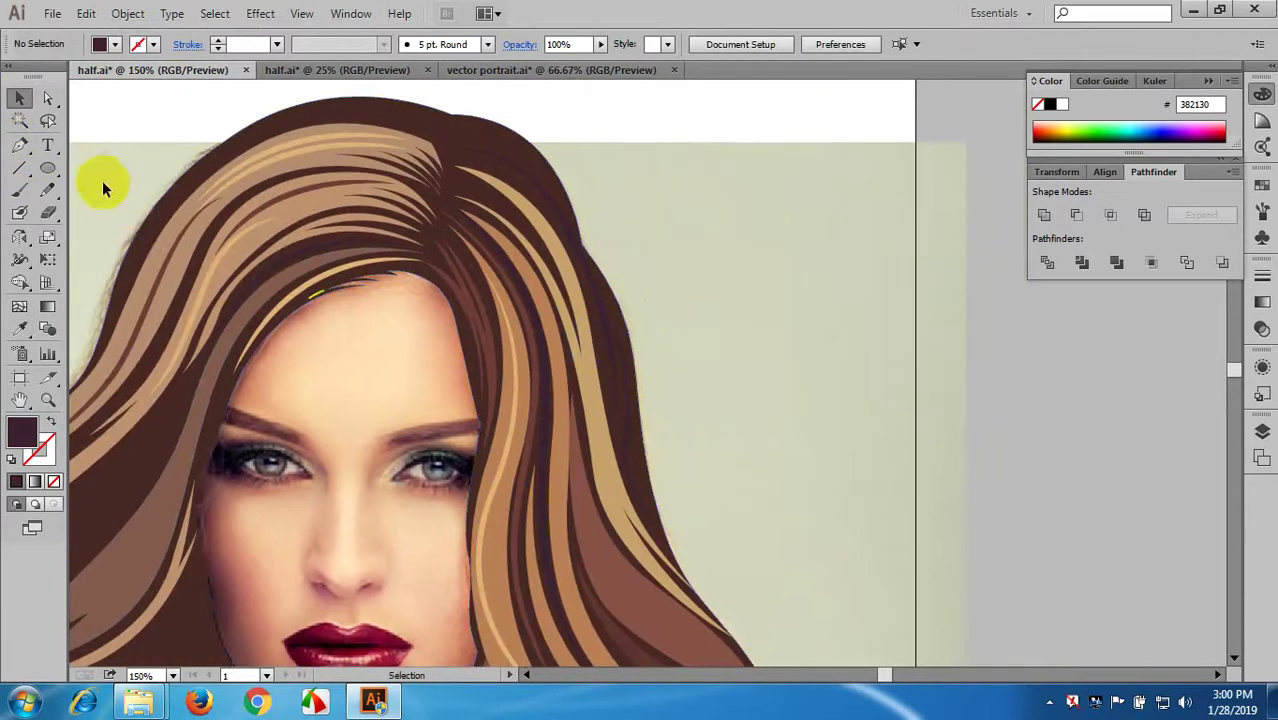
pyautogui.click(22, 146)
pyautogui.scroll(1, 456, 200)
pyautogui.click(440, 186)
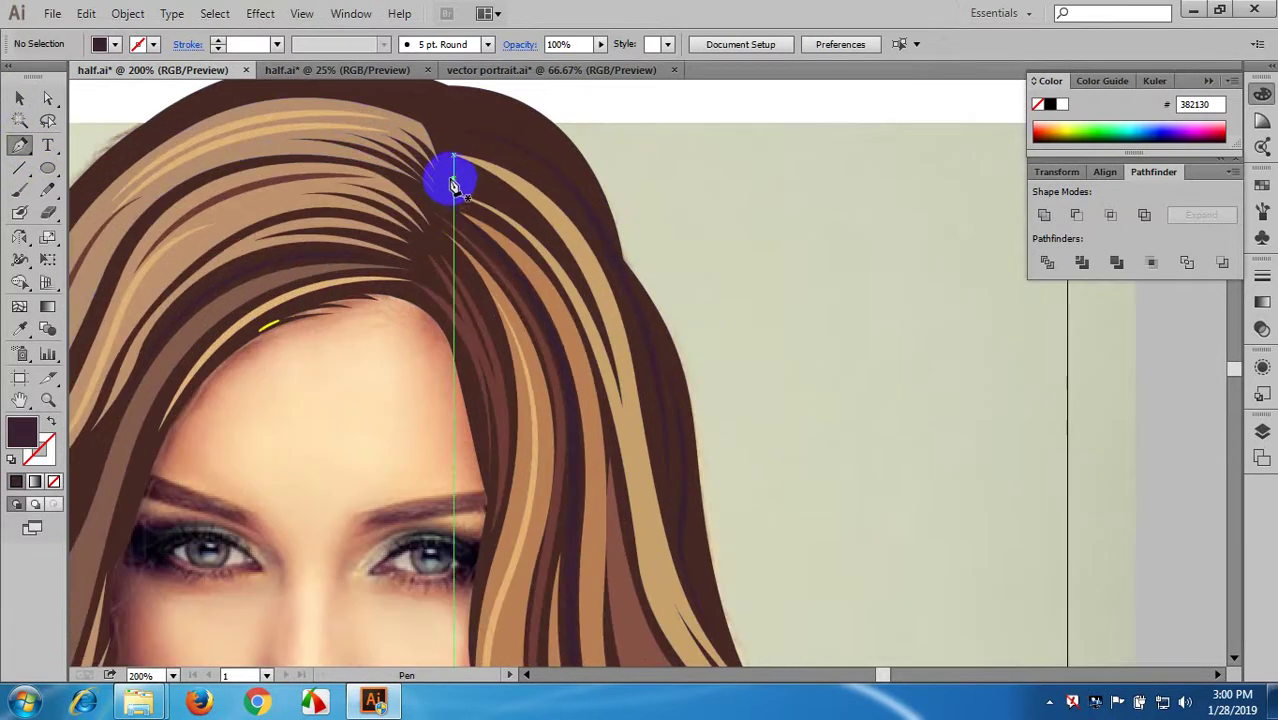
pyautogui.click(453, 180)
pyautogui.scroll(1, 590, 290)
pyautogui.moveTo(596, 322); pyautogui.dragTo(622, 402)
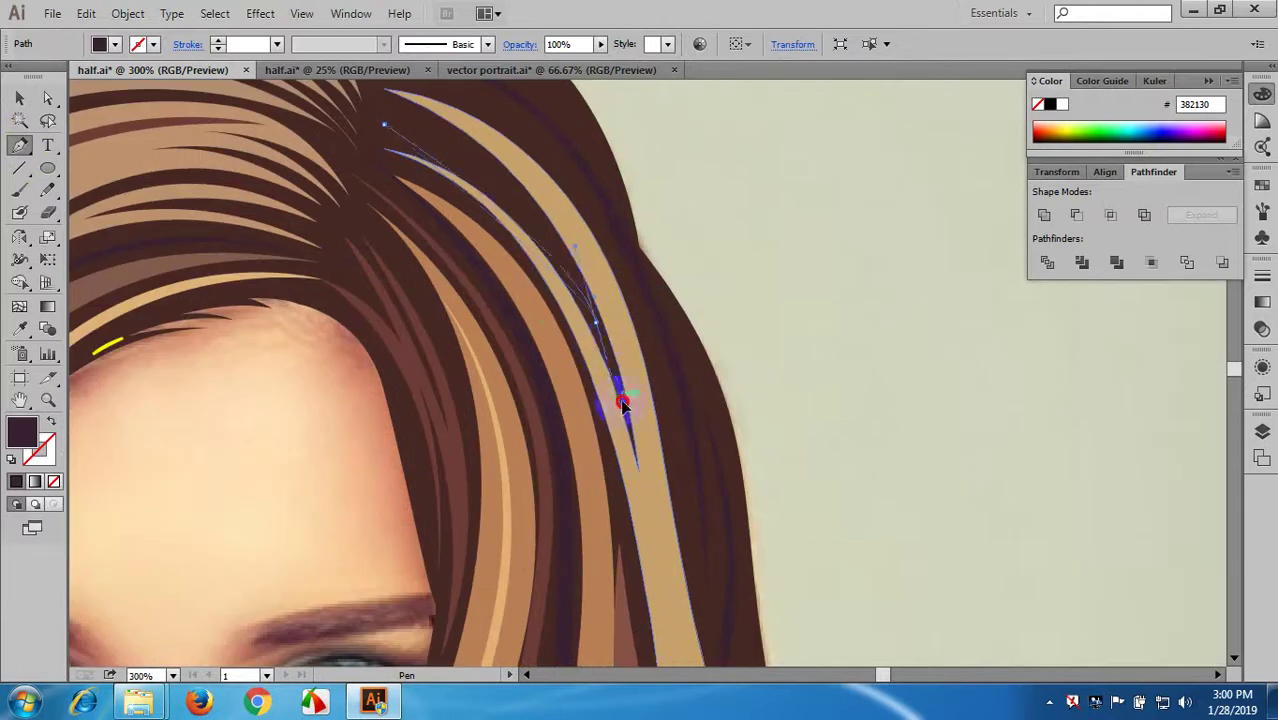
pyautogui.moveTo(650, 475); pyautogui.dragTo(654, 478)
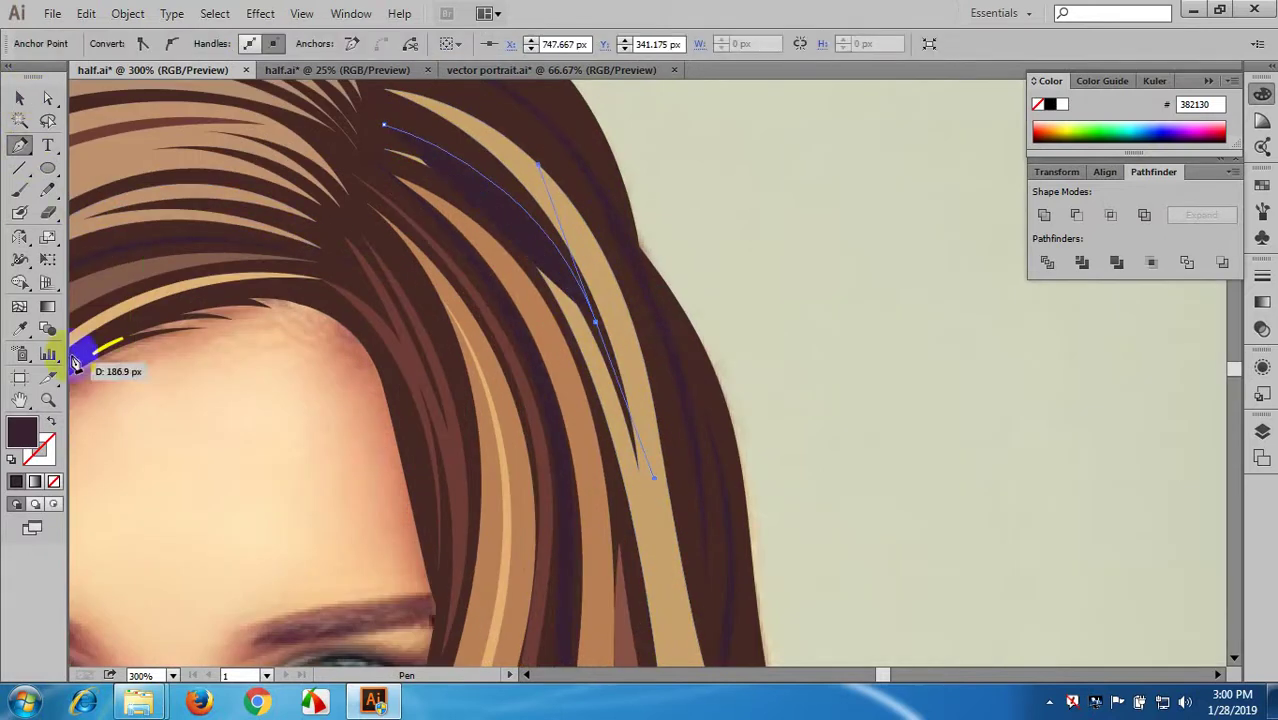
pyautogui.click(51, 425)
pyautogui.click(88, 432)
pyautogui.hotkey('ctrl', 'z')
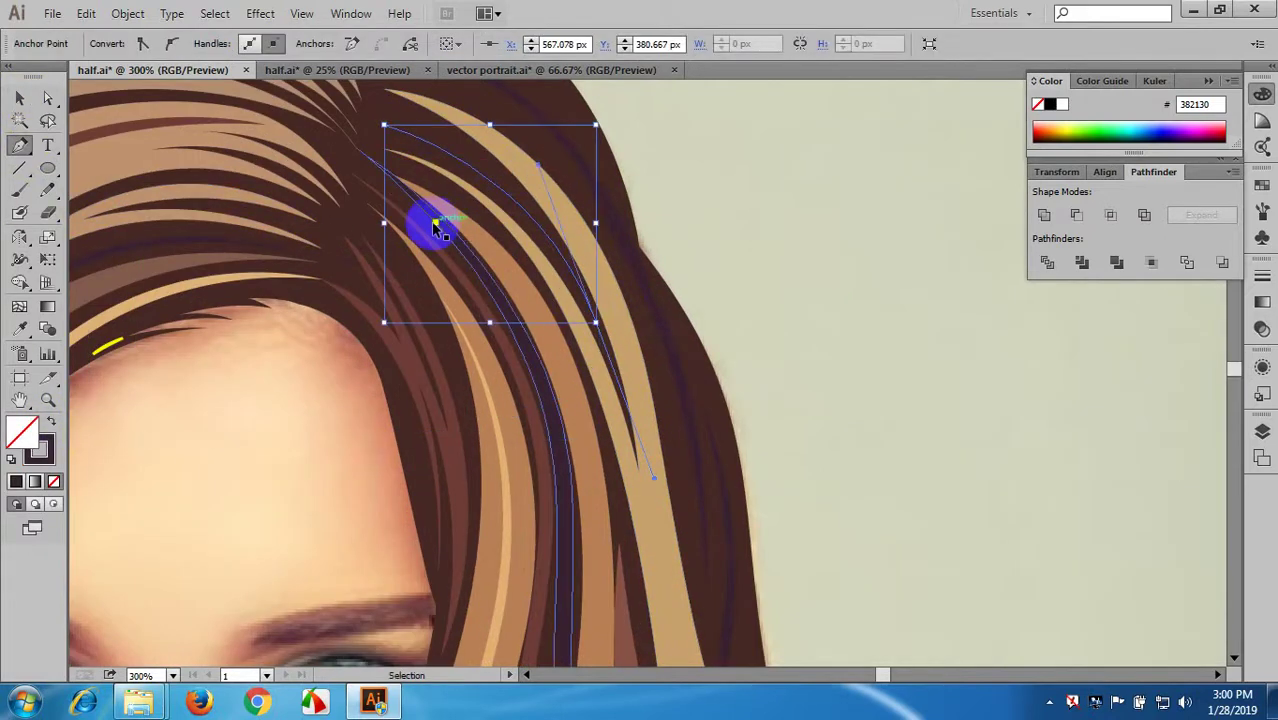
# - Delete the short yellow guide path on the hairline above the forehead
pyautogui.click(18, 100)
pyautogui.click(585, 180)
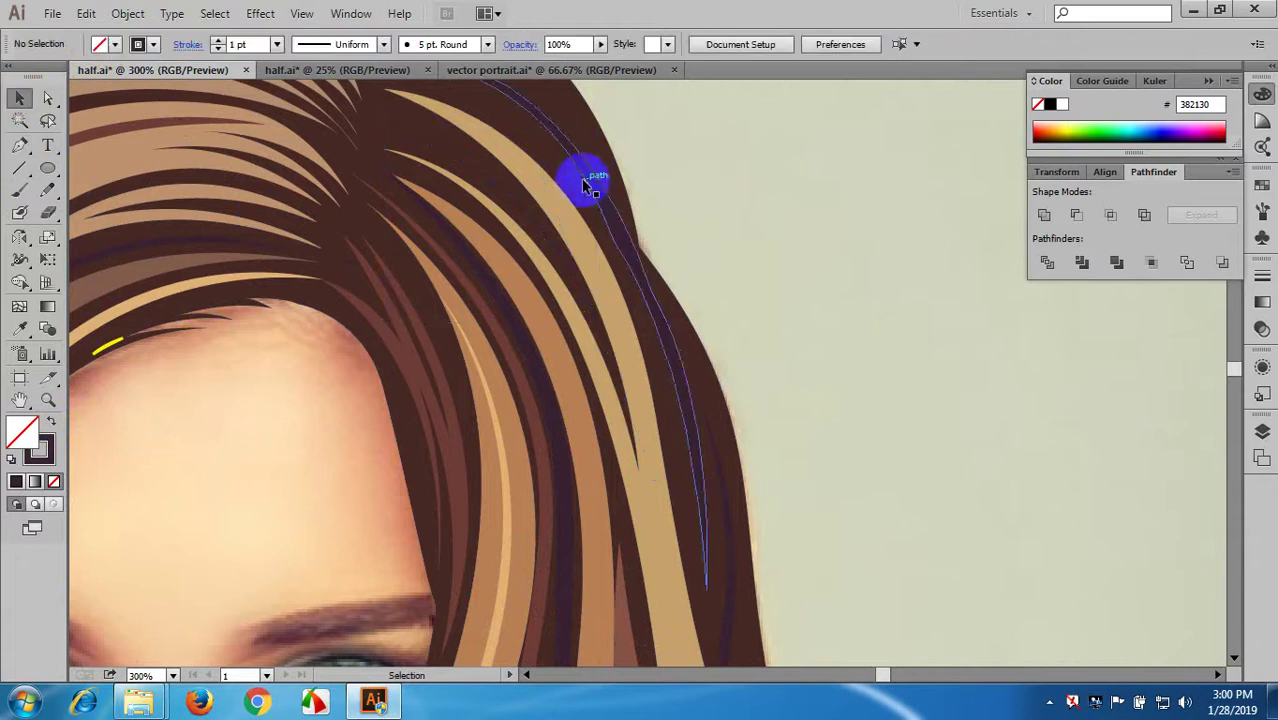
pyautogui.click(513, 200)
pyautogui.moveTo(513, 200); pyautogui.dragTo(659, 245)
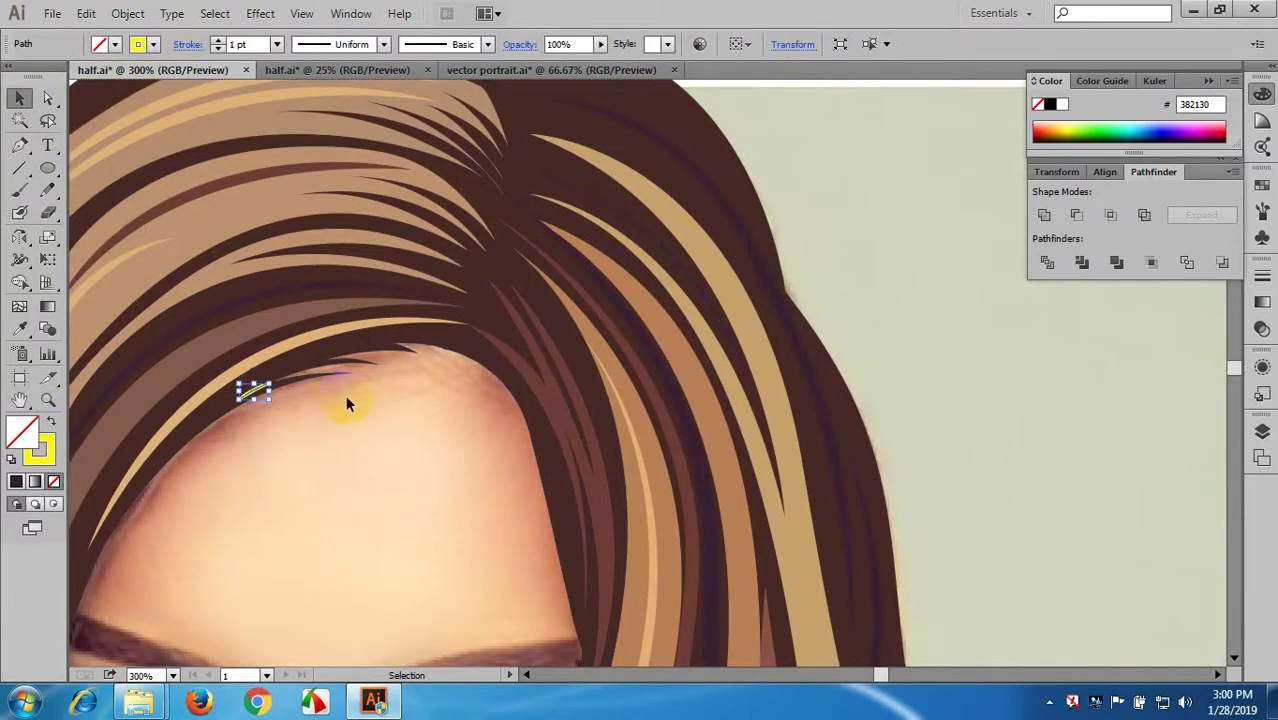
pyautogui.press('Delete')
# - Taper the gap path between the golden strands at both ends, set its stroke to 5 pt, expand its appearance, and deselect it
pyautogui.click(636, 230)
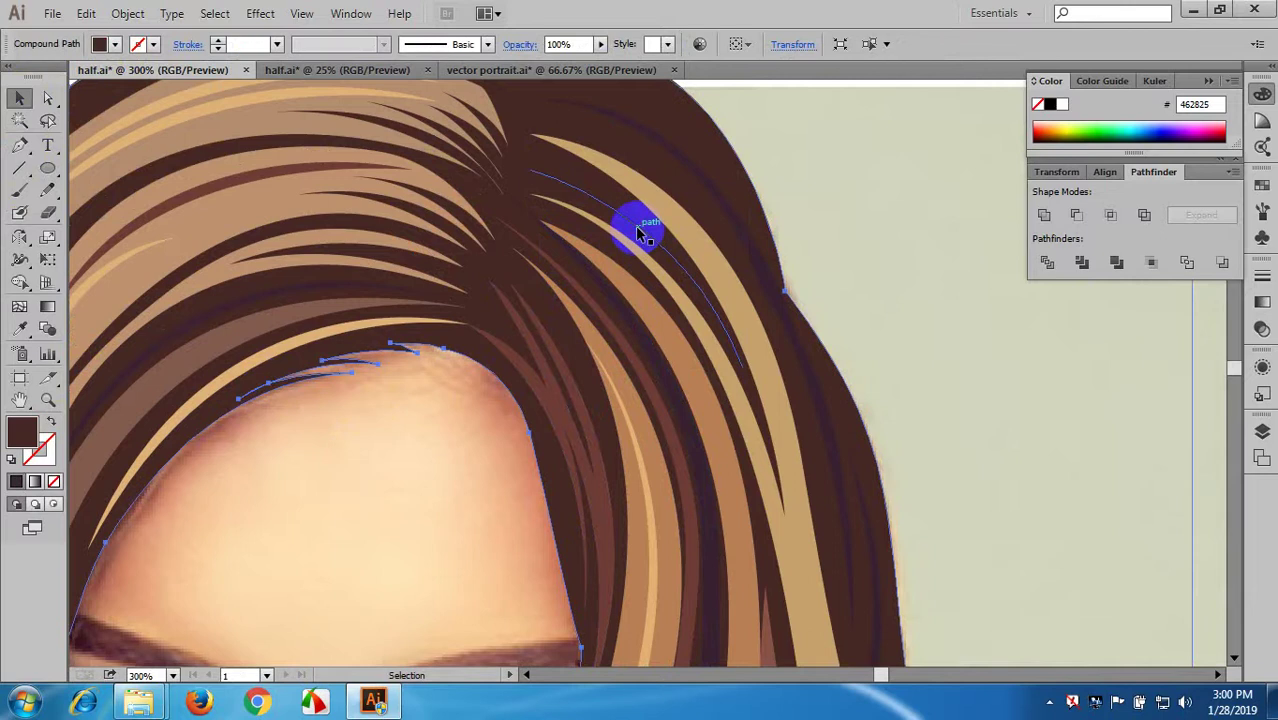
pyautogui.click(640, 230)
pyautogui.click(350, 44)
pyautogui.click(350, 98)
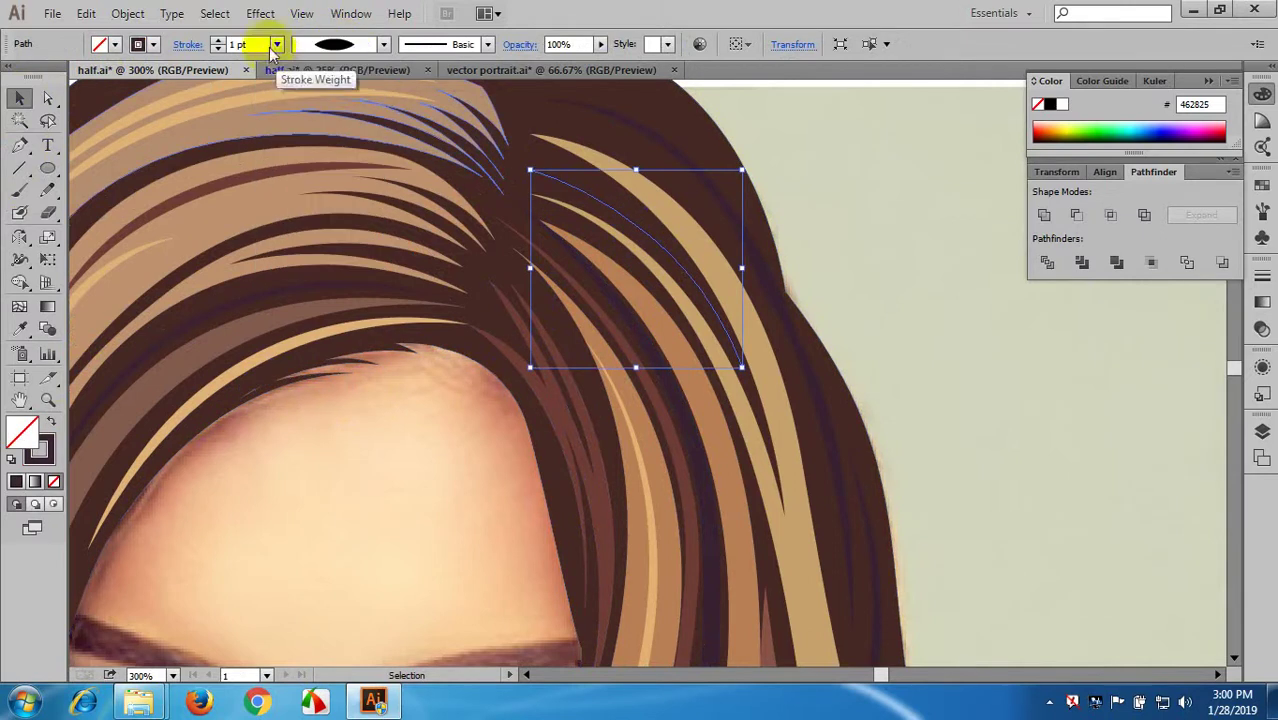
pyautogui.click(277, 44)
pyautogui.click(305, 215)
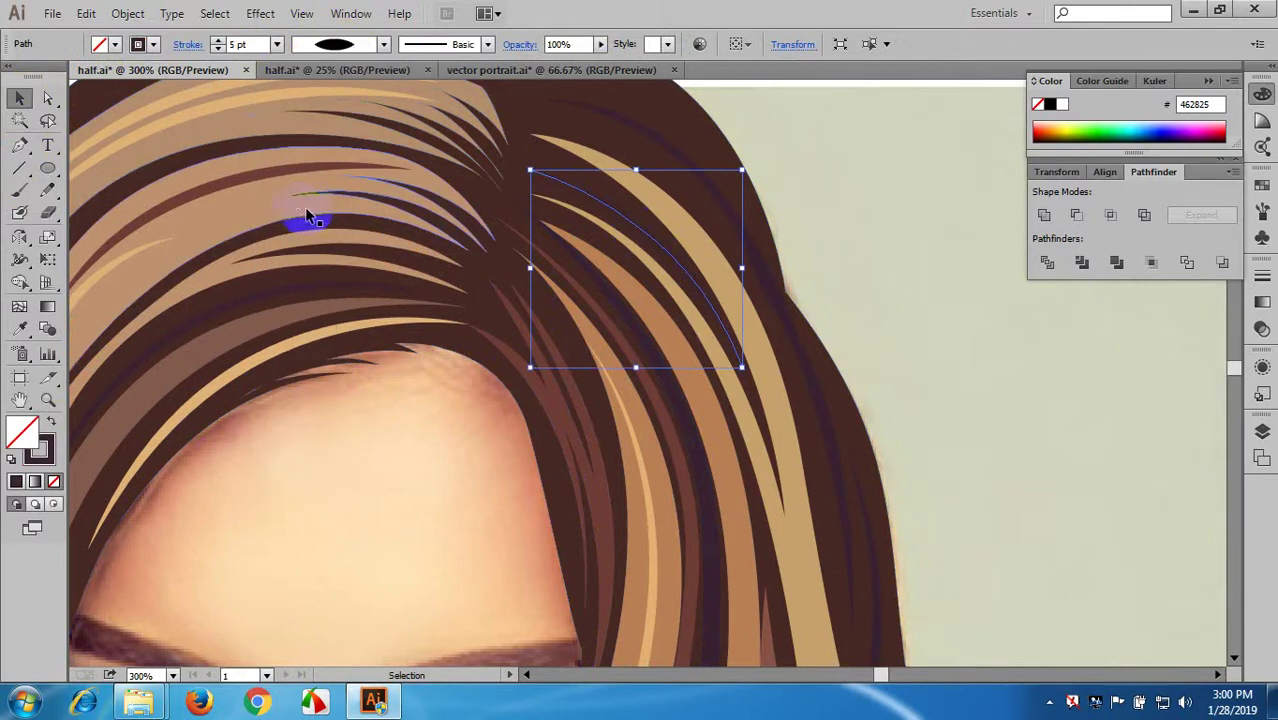
pyautogui.click(128, 14)
pyautogui.click(180, 236)
pyautogui.scroll(3, 556, 286)
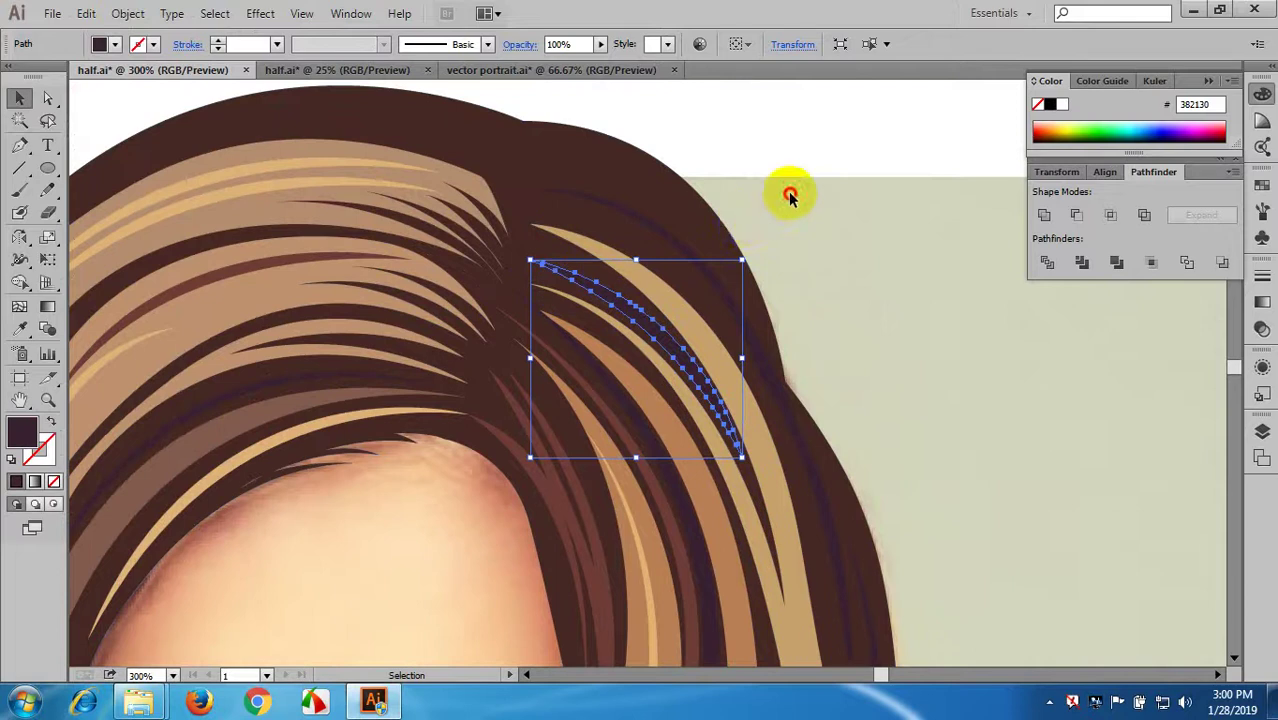
pyautogui.click(790, 195)
# - Draw a Pen tool path from the parting down the length of the wide golden lock, stroked in 382130 without fill
pyautogui.moveTo(789, 208); pyautogui.dragTo(748, 146)
pyautogui.scroll(-1, 682, 178)
pyautogui.click(24, 147)
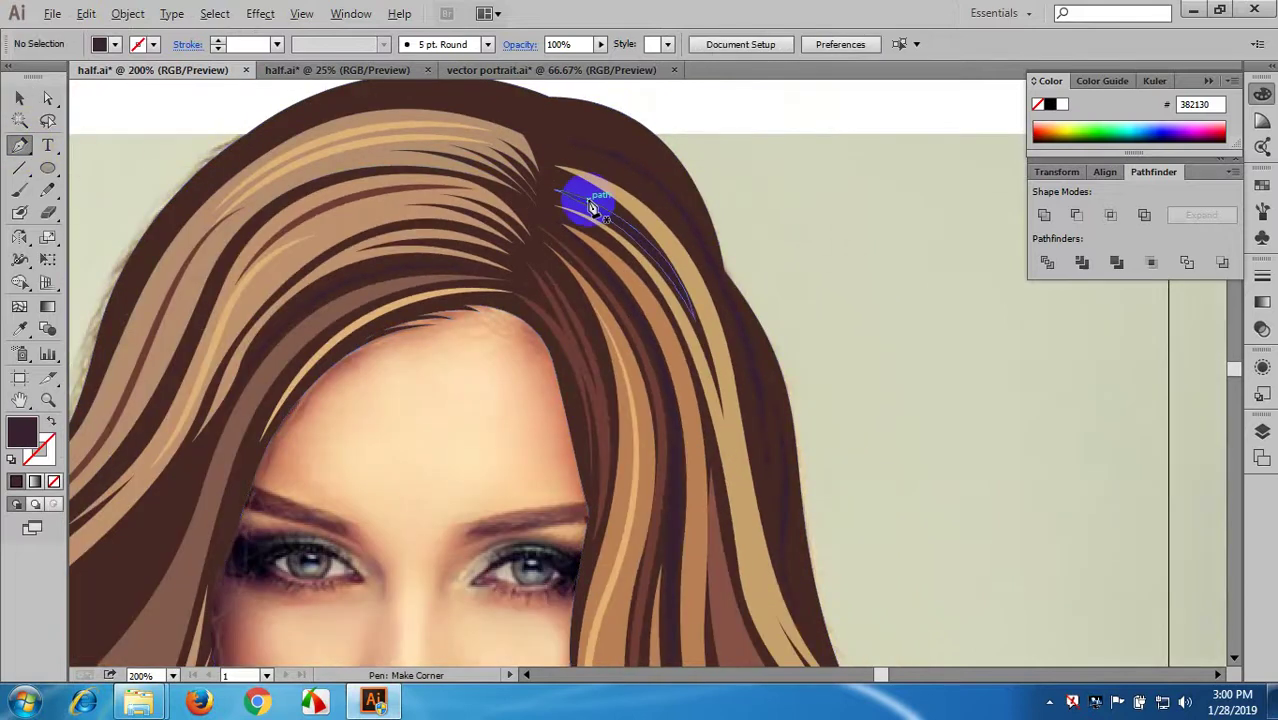
pyautogui.scroll(1, 590, 203)
pyautogui.moveTo(597, 201); pyautogui.dragTo(503, 177)
pyautogui.click(499, 147)
pyautogui.scroll(-1, 575, 190)
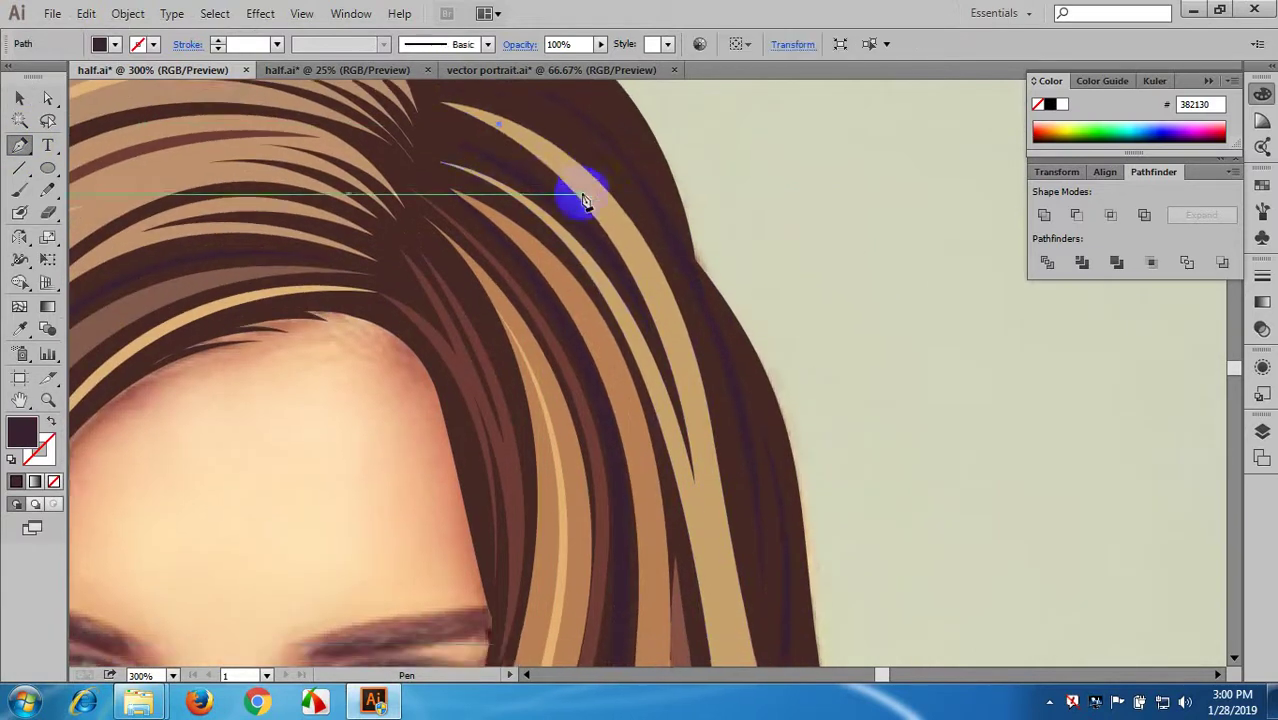
pyautogui.hotkey('ctrl', '-')
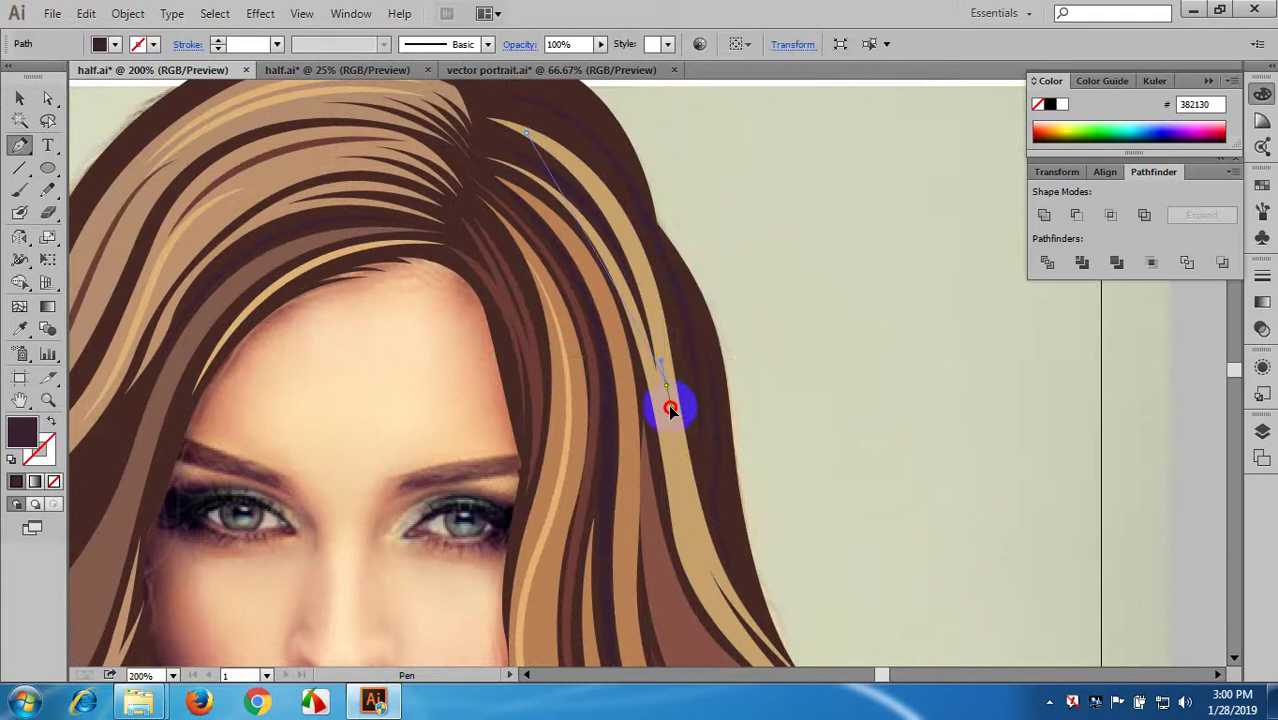
pyautogui.moveTo(668, 543); pyautogui.dragTo(687, 598)
pyautogui.scroll(-1, 689, 597)
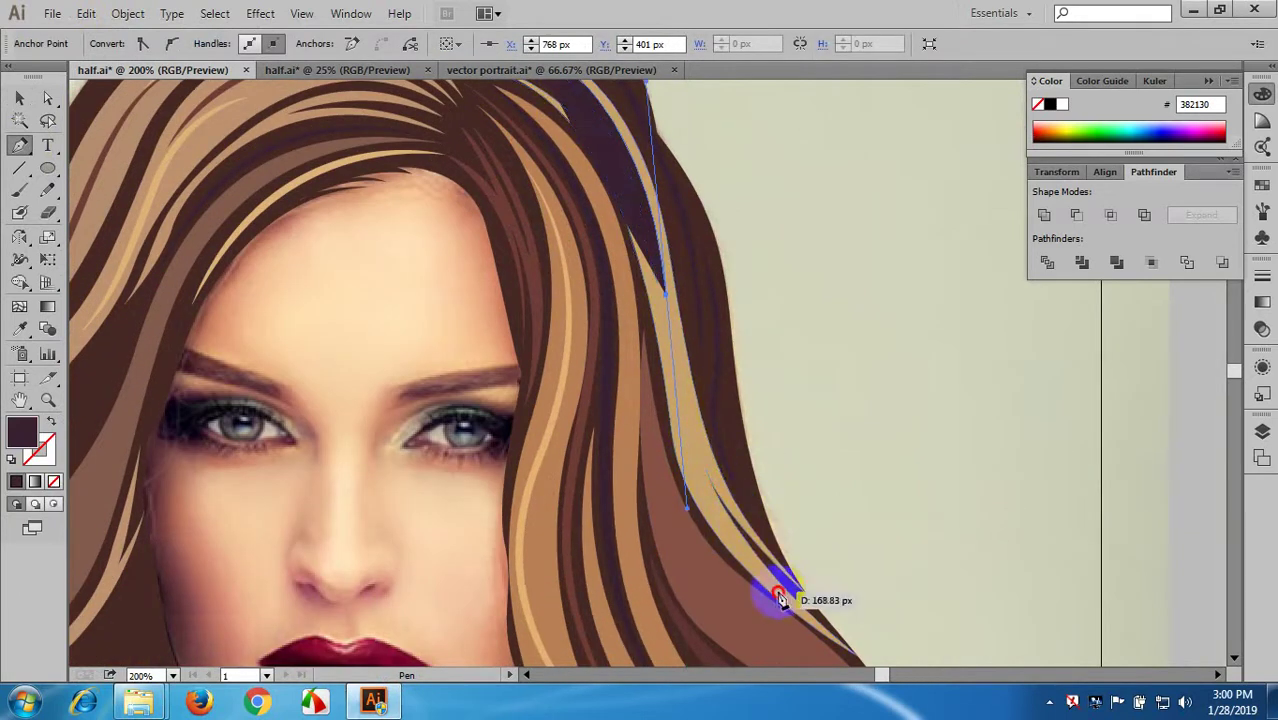
pyautogui.moveTo(779, 594); pyautogui.dragTo(830, 640)
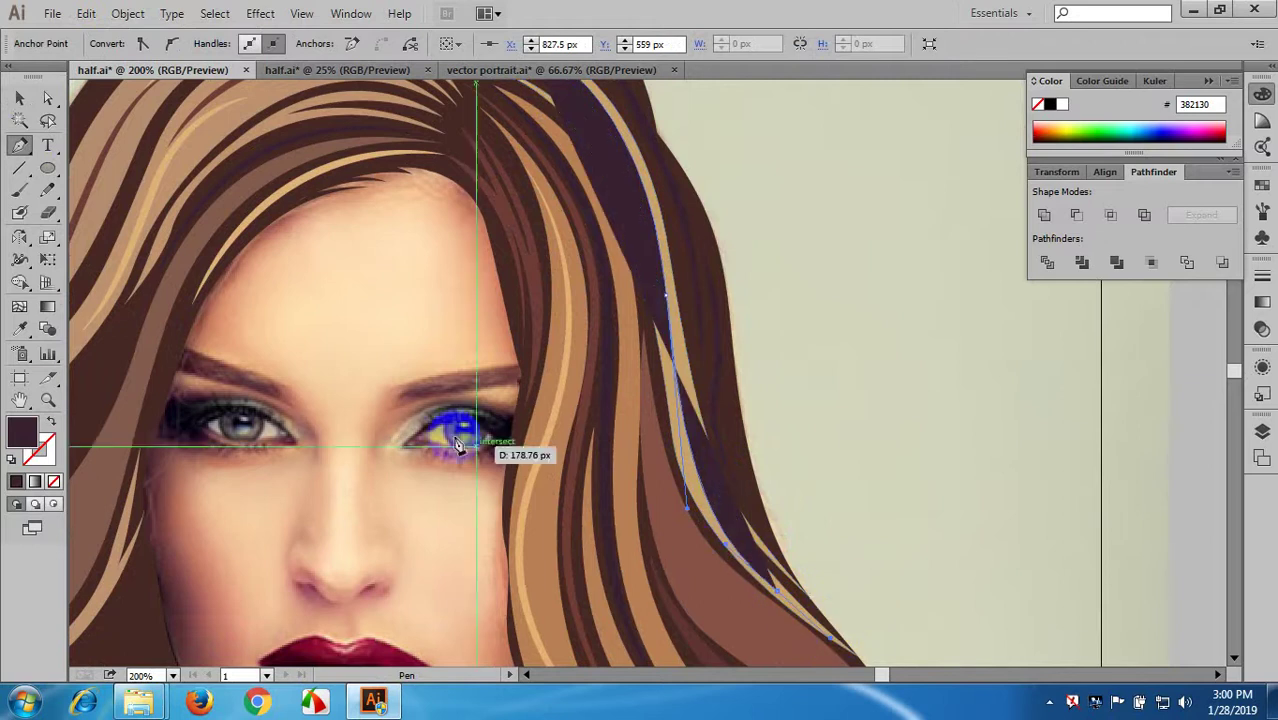
pyautogui.click(51, 425)
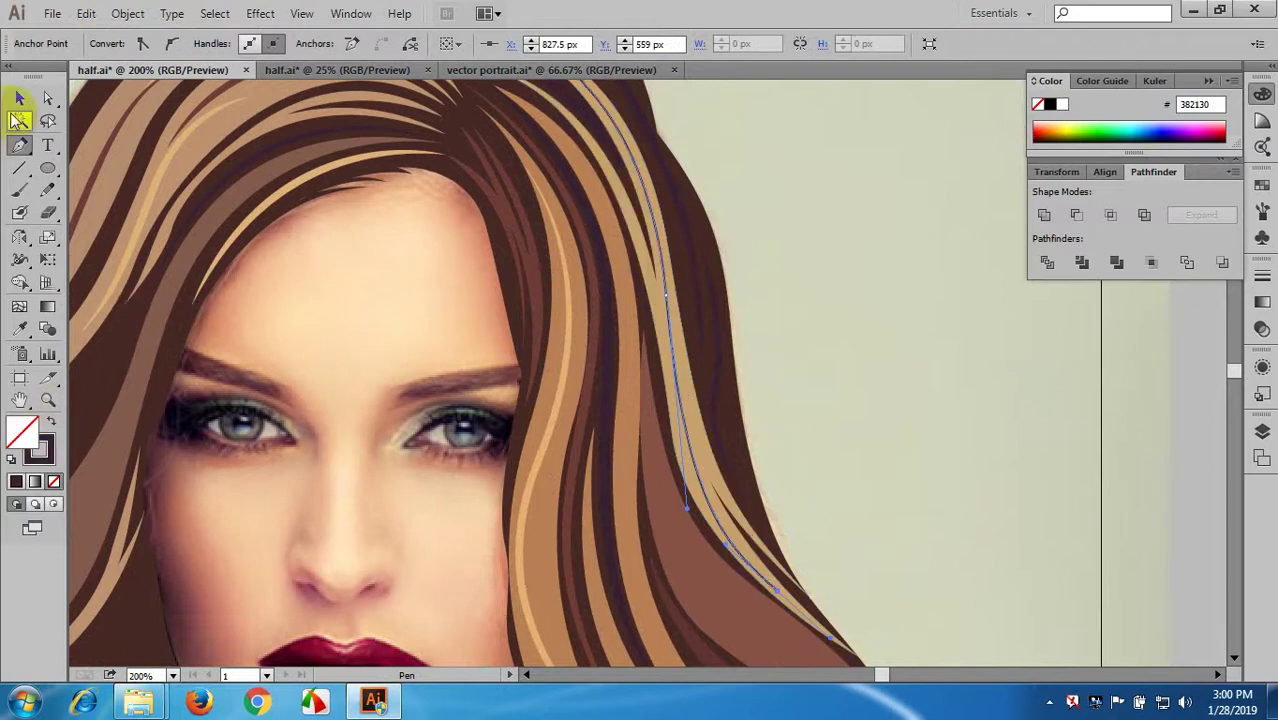
# - Set the golden lock's path to a 4 pt stroke, taper it at both ends, and expand its appearance
pyautogui.click(19, 98)
pyautogui.click(353, 301)
pyautogui.click(669, 302)
pyautogui.scroll(2, 645, 318)
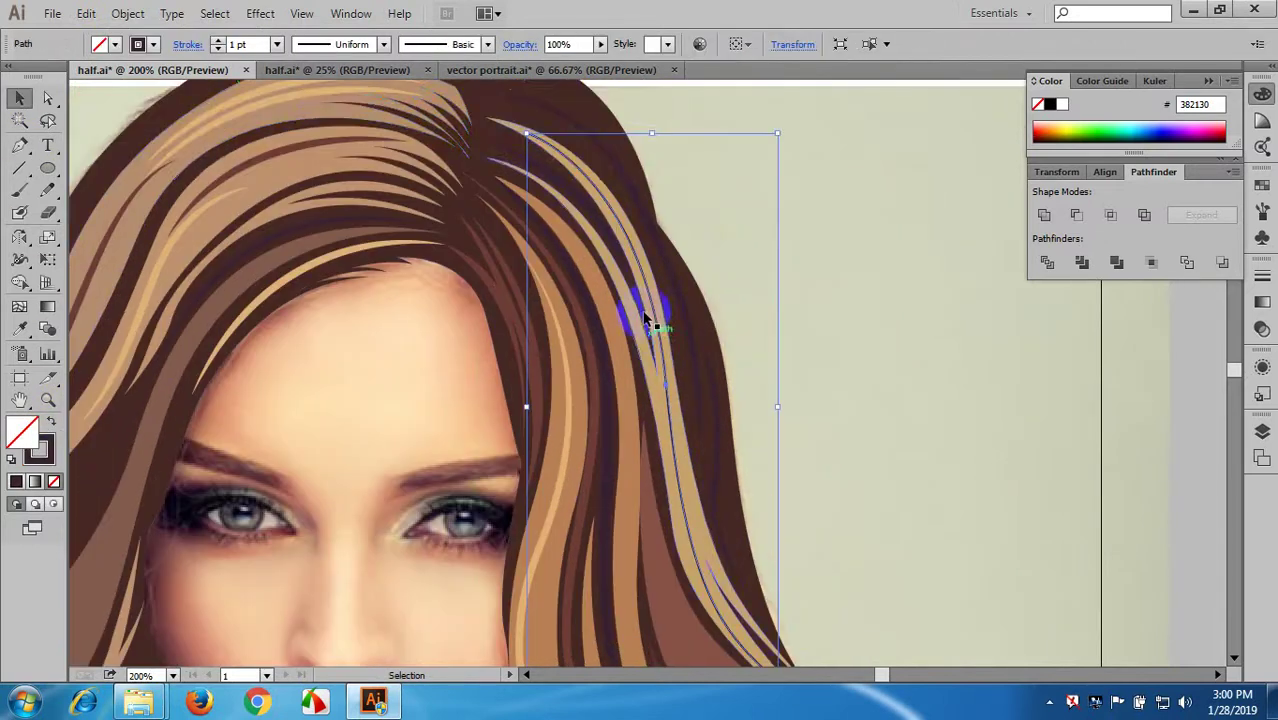
pyautogui.click(277, 44)
pyautogui.click(312, 178)
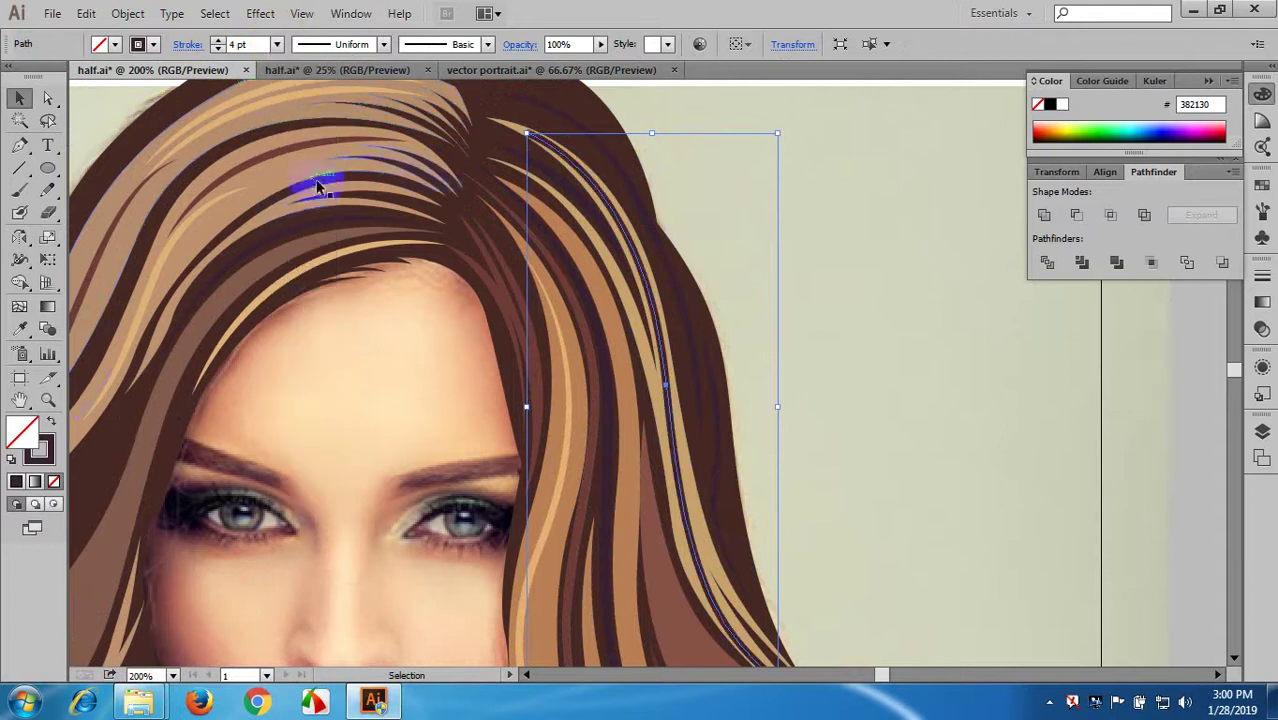
pyautogui.click(336, 44)
pyautogui.click(330, 104)
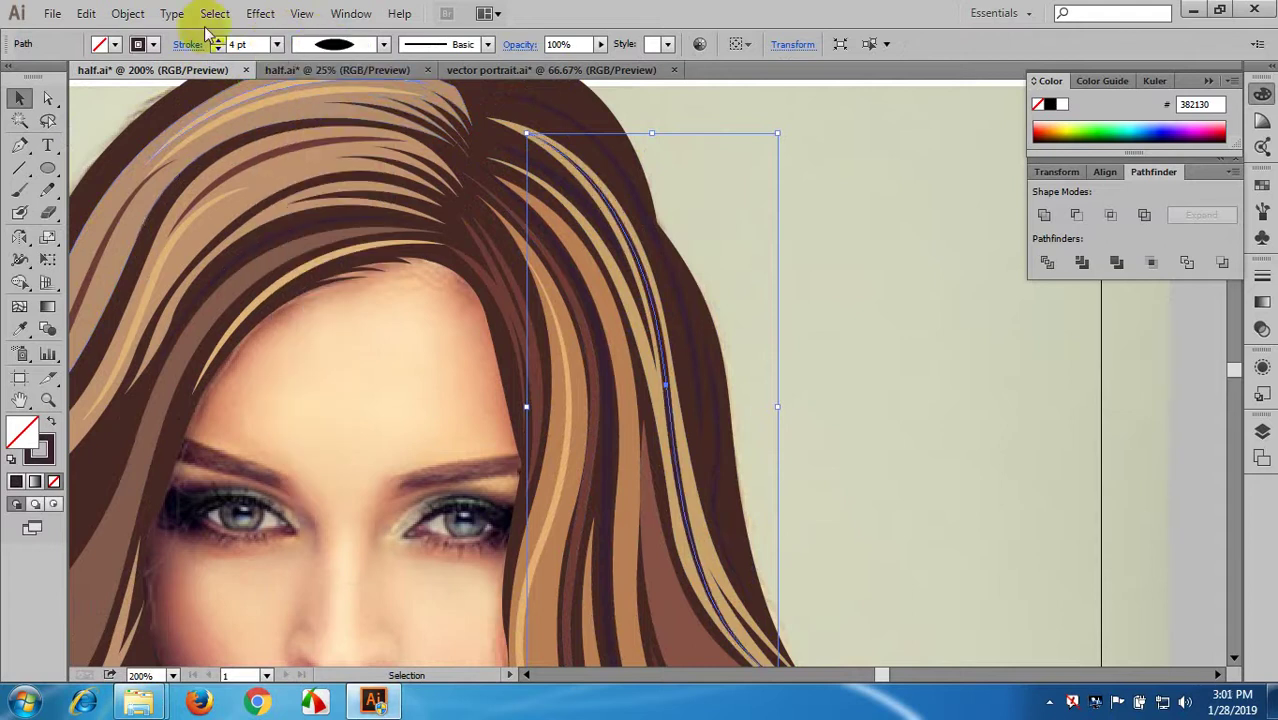
pyautogui.click(129, 14)
pyautogui.click(185, 236)
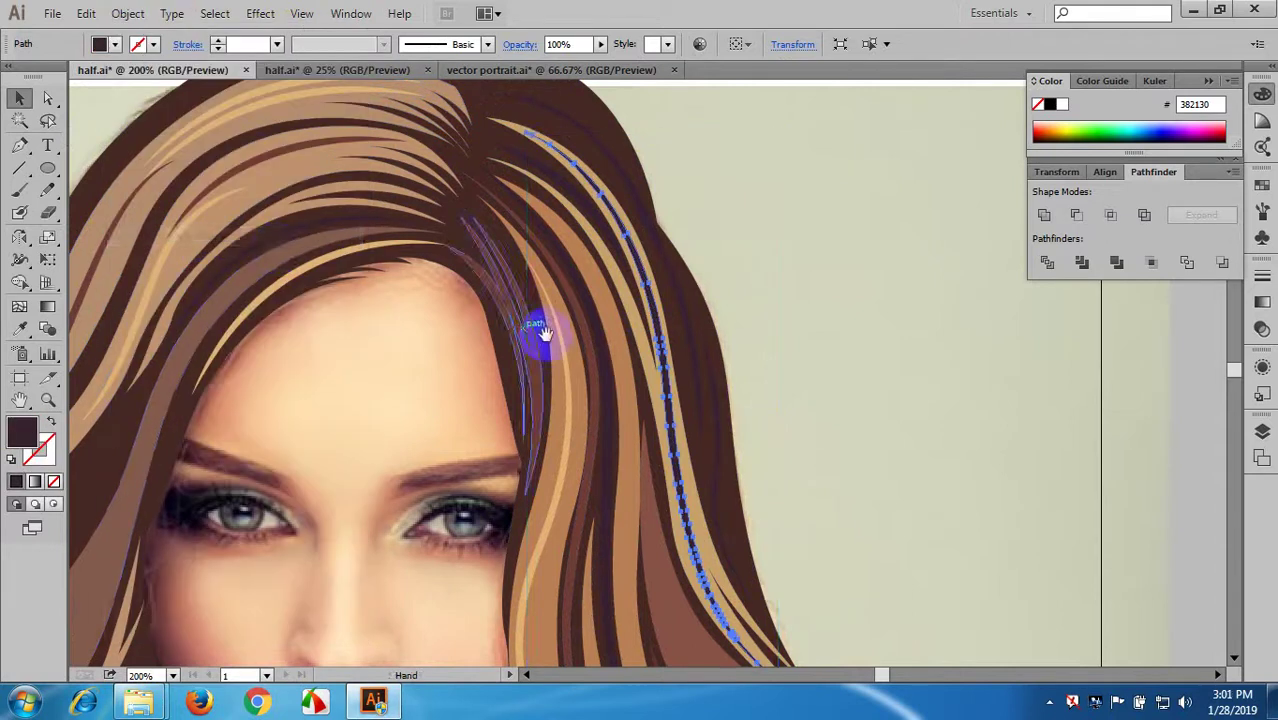
# - Fill the expanded golden-lock strand with orange-brown B88055 sampled from the neighbouring lock, then deselect it
pyautogui.scroll(-3, 541, 333)
pyautogui.press('i')
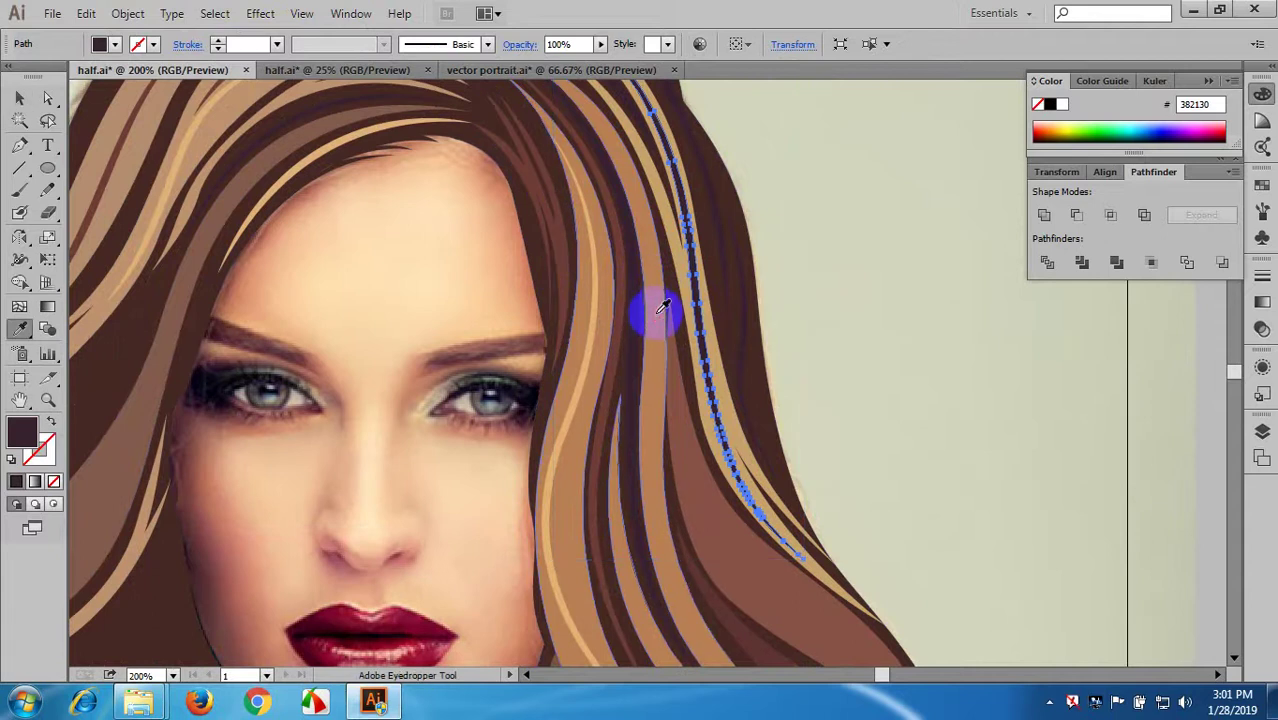
pyautogui.click(662, 305)
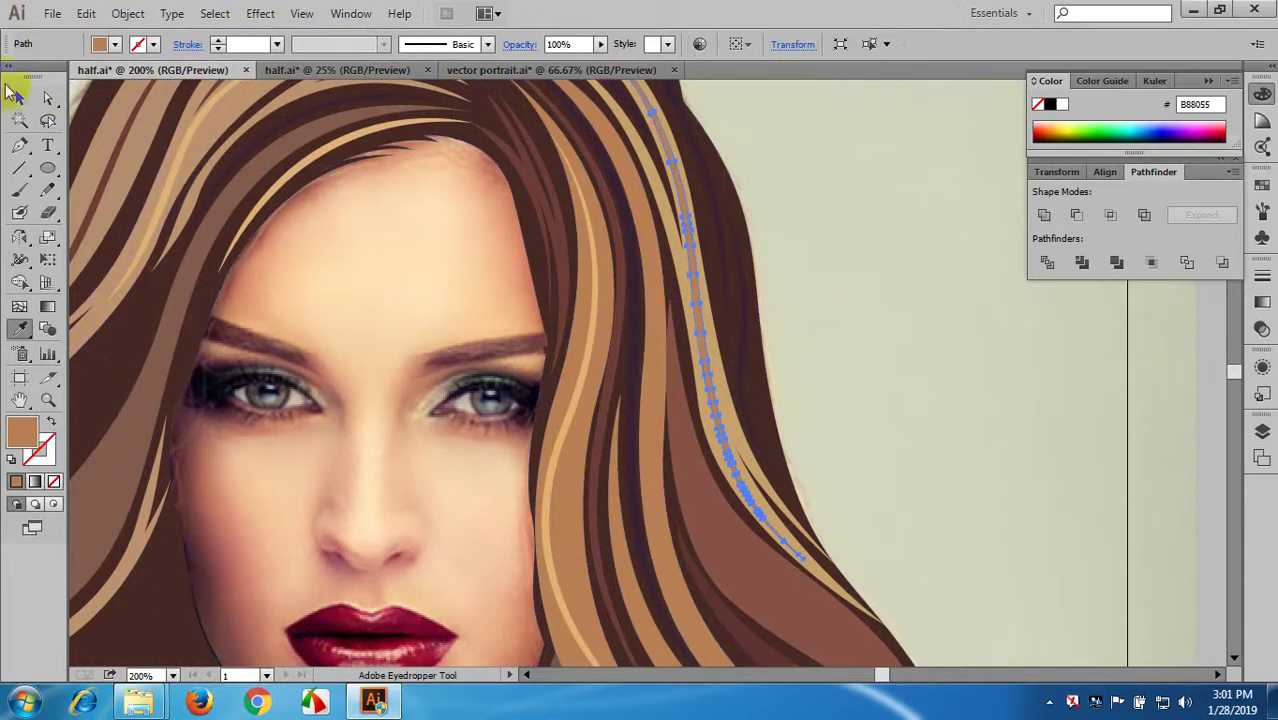
pyautogui.click(19, 97)
pyautogui.click(320, 317)
# - Draw a curved Pen tool path down the length of the reddish-brown outer lock, stroked in B88055 without fill
pyautogui.hotkey('ctrl', '1')
pyautogui.moveTo(757, 419); pyautogui.dragTo(782, 448)
pyautogui.moveTo(660, 408); pyautogui.dragTo(650, 332)
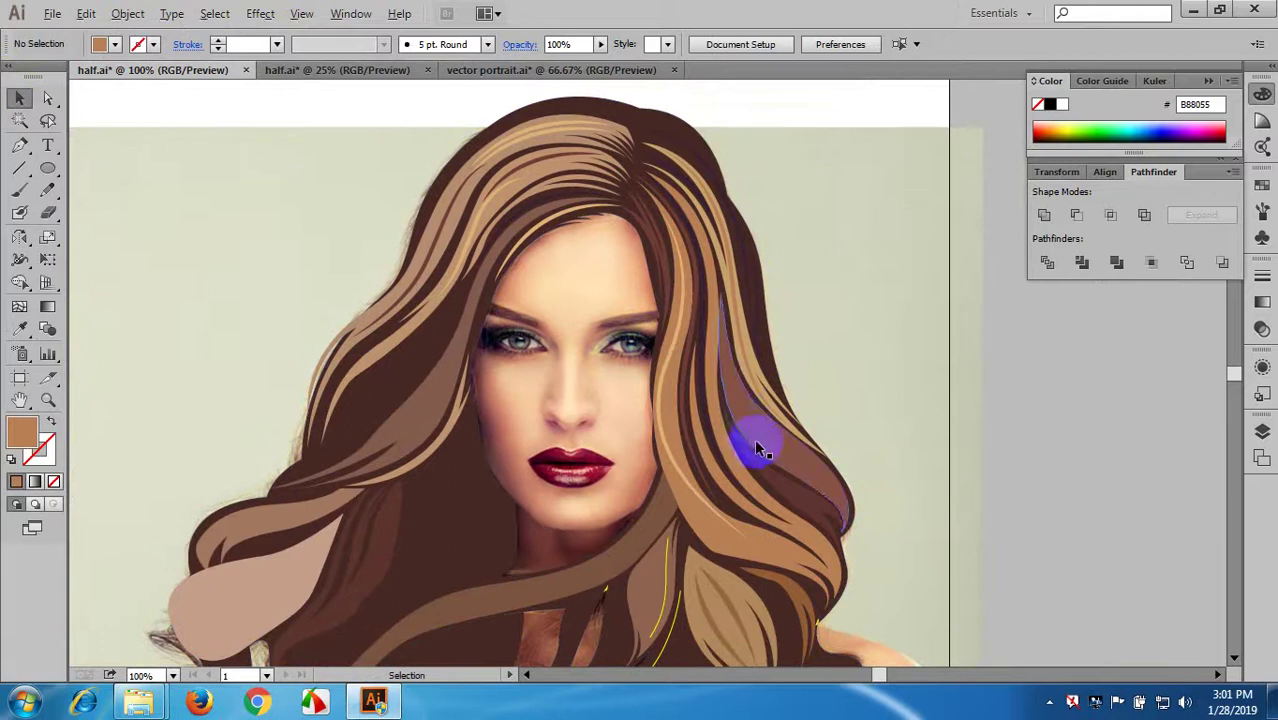
pyautogui.scroll(1, 760, 450)
pyautogui.moveTo(765, 456); pyautogui.dragTo(697, 403)
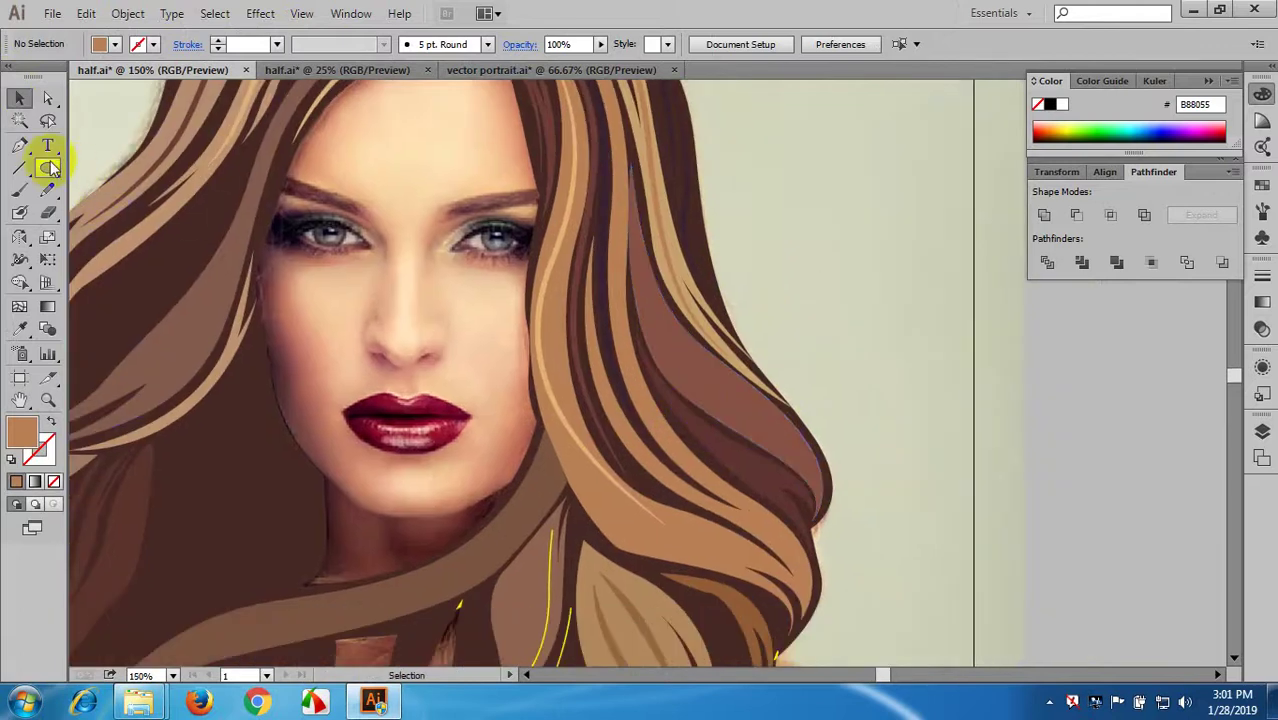
pyautogui.scroll(1, 684, 315)
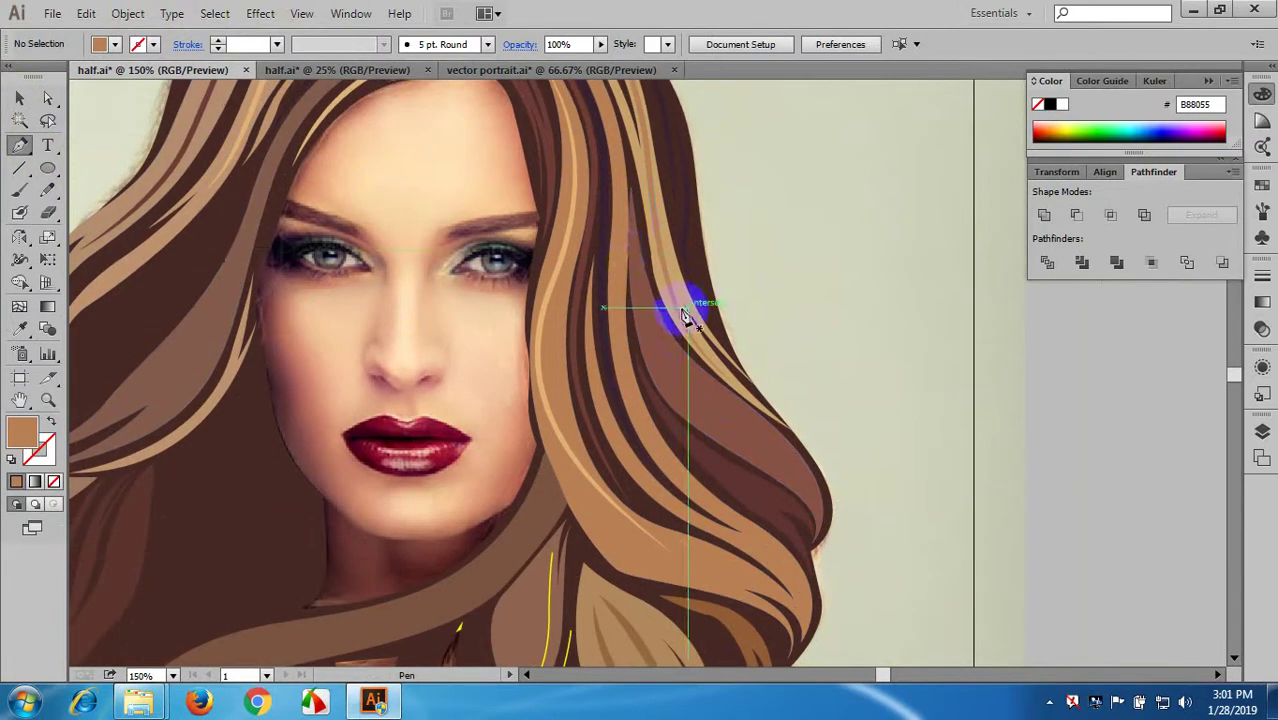
pyautogui.click(637, 259)
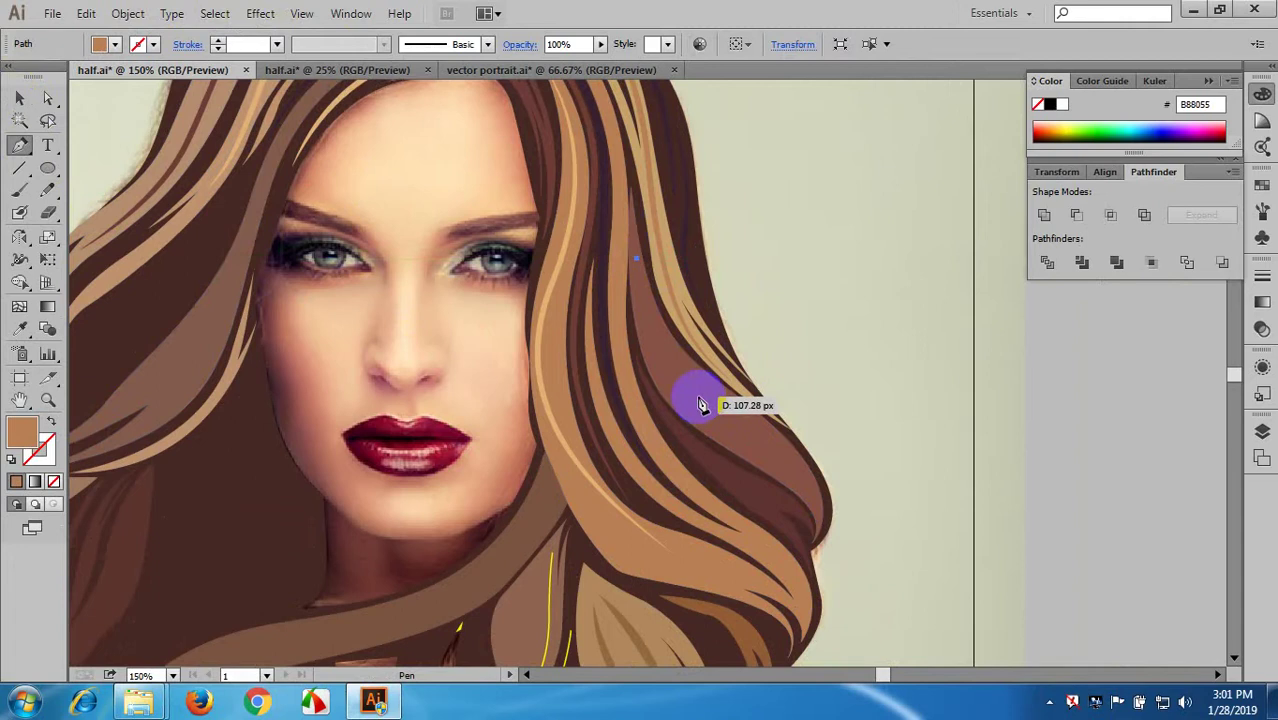
pyautogui.moveTo(742, 427); pyautogui.dragTo(752, 432)
pyautogui.click(825, 520)
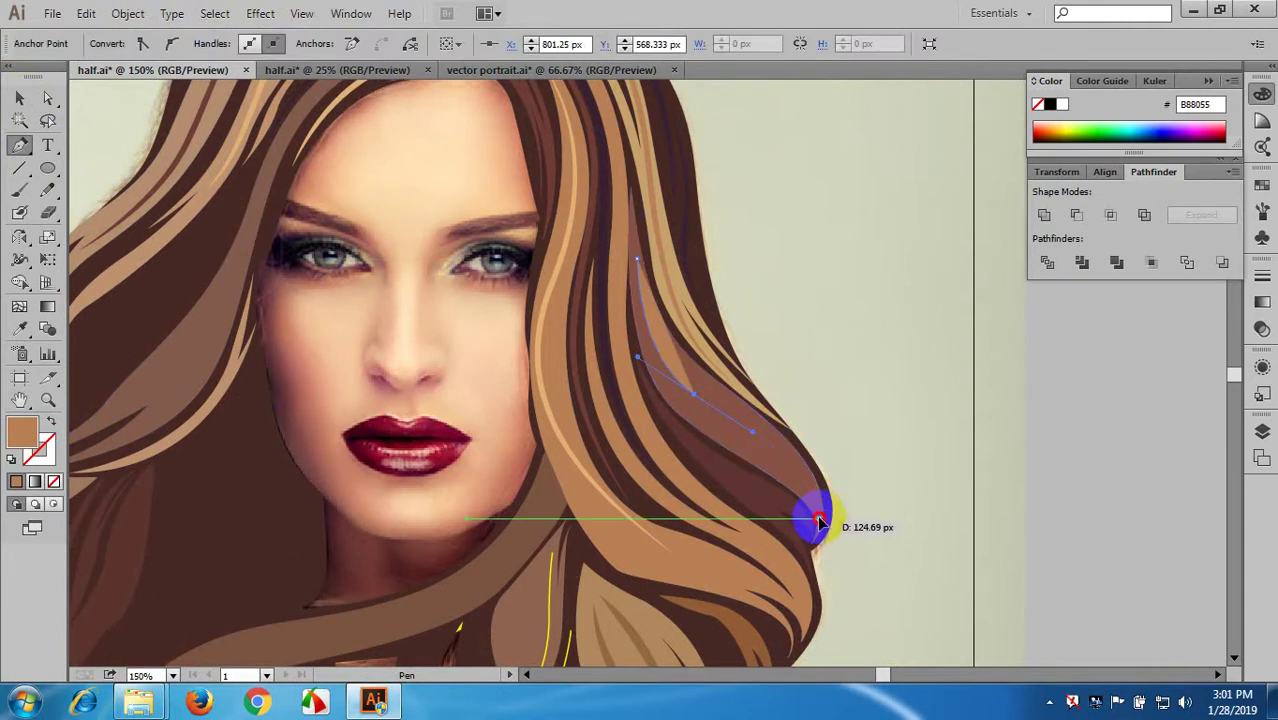
pyautogui.moveTo(818, 521); pyautogui.dragTo(828, 556)
pyautogui.click(836, 595)
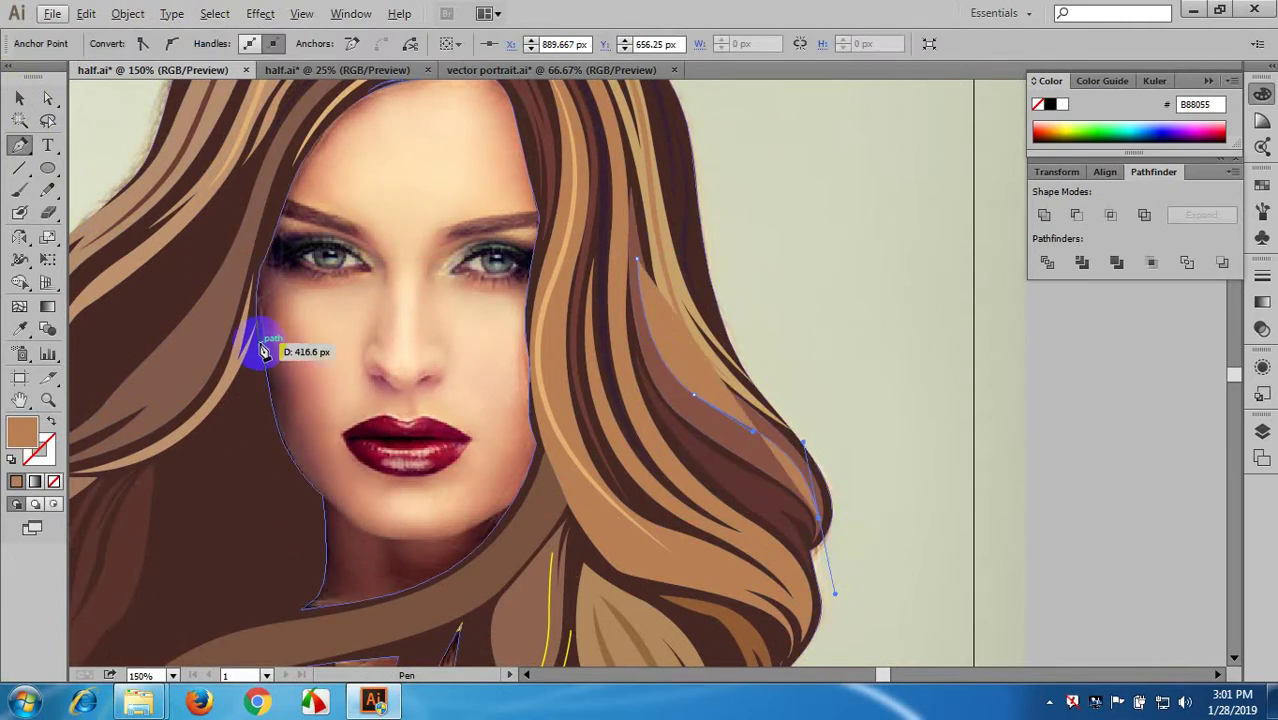
pyautogui.scroll(1, 457, 218)
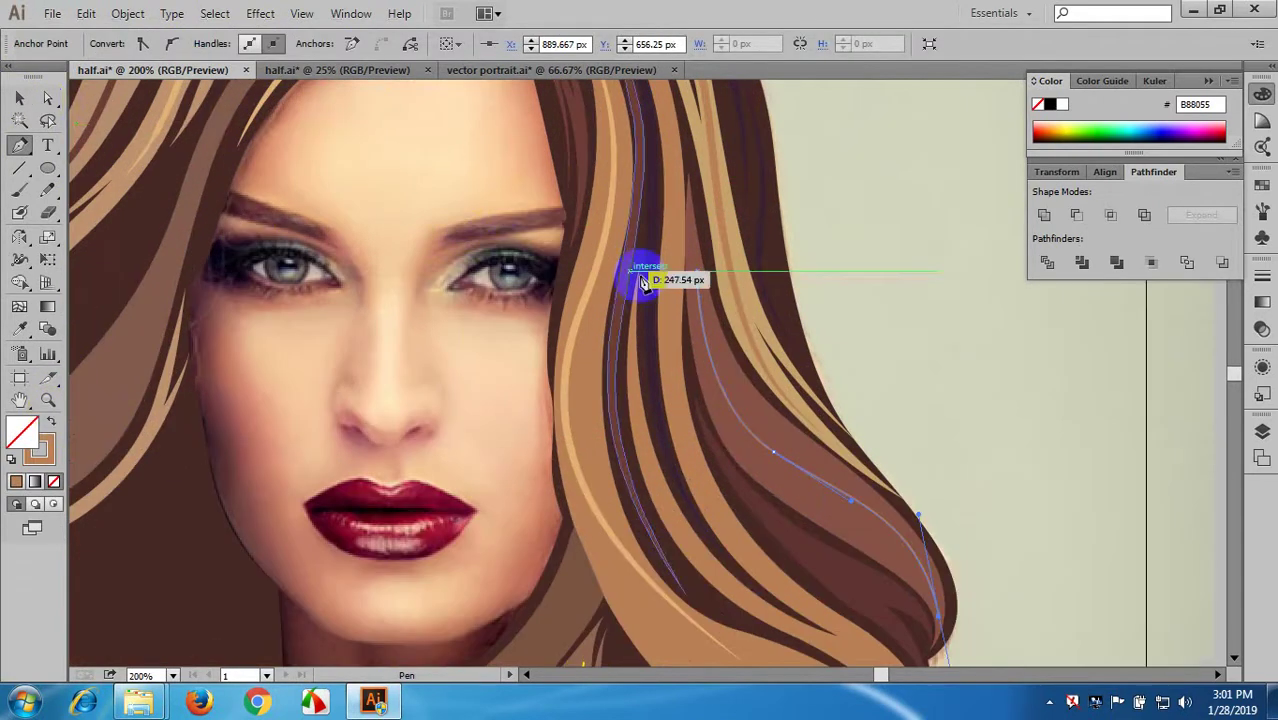
pyautogui.click(22, 100)
pyautogui.click(422, 157)
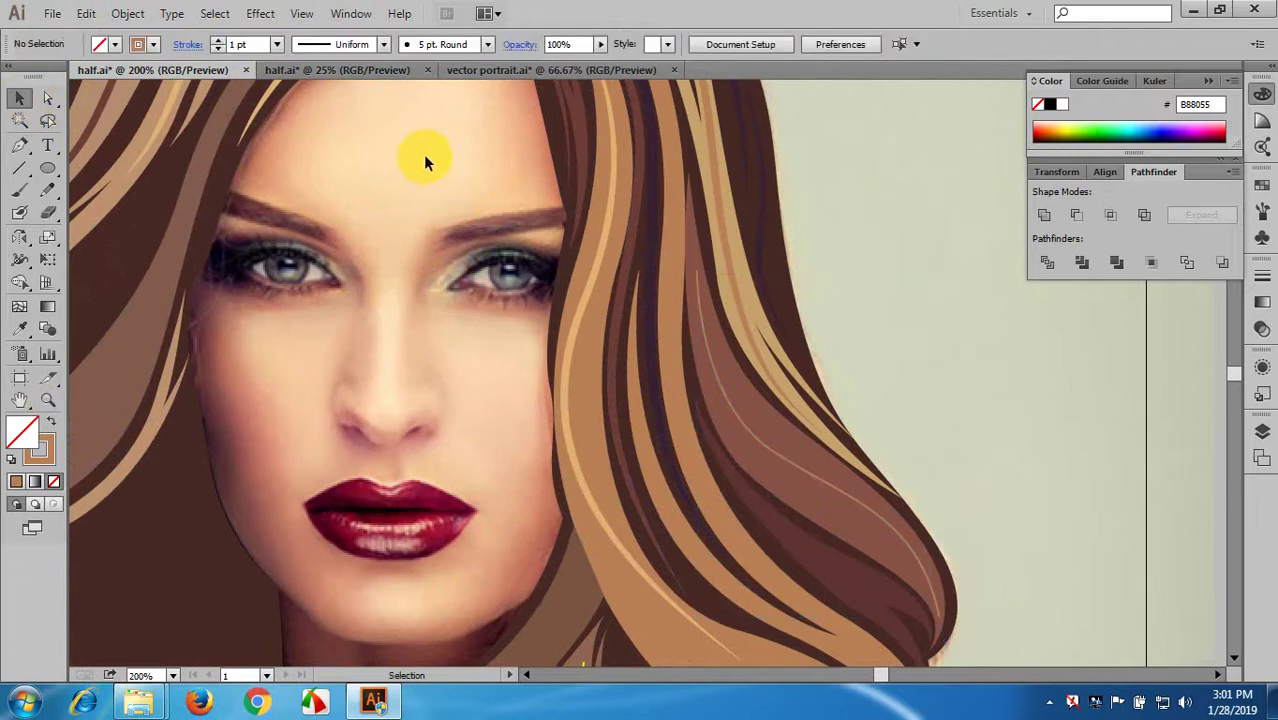
# - Set the reddish-brown lock's path to a 6 pt stroke, taper it at both ends, expand its appearance, and deselect it
pyautogui.click(783, 461)
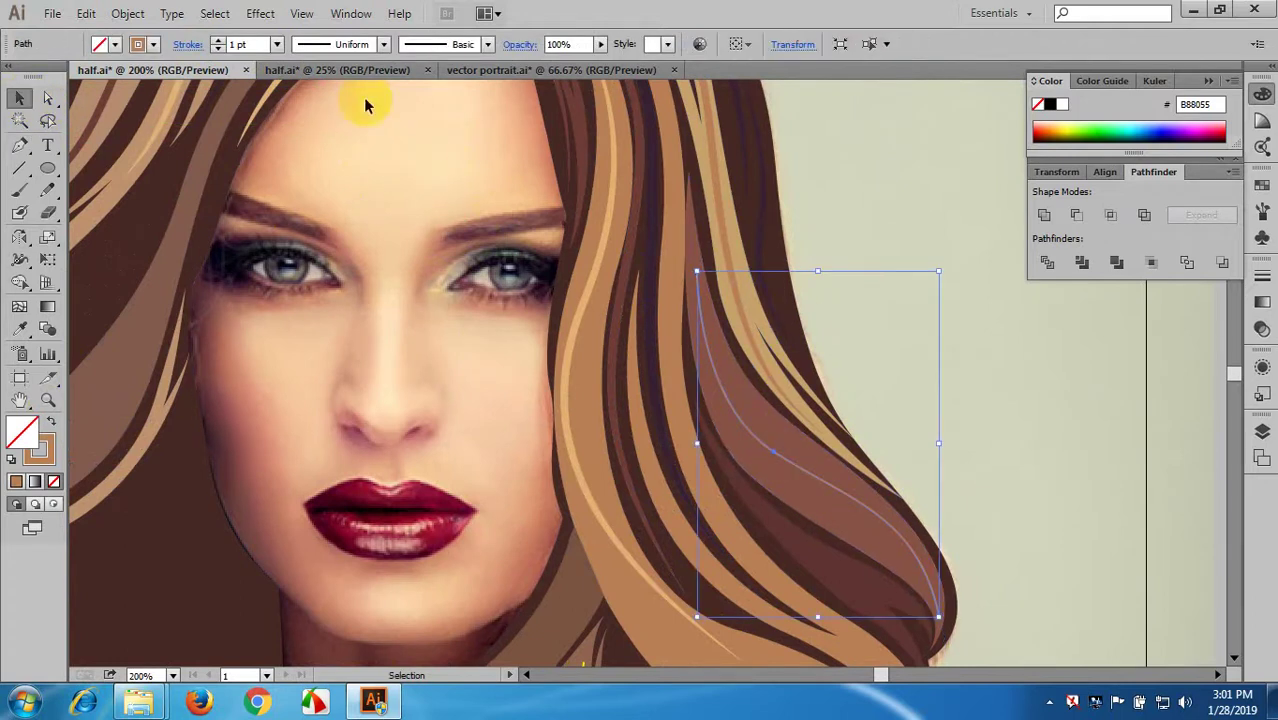
pyautogui.click(277, 44)
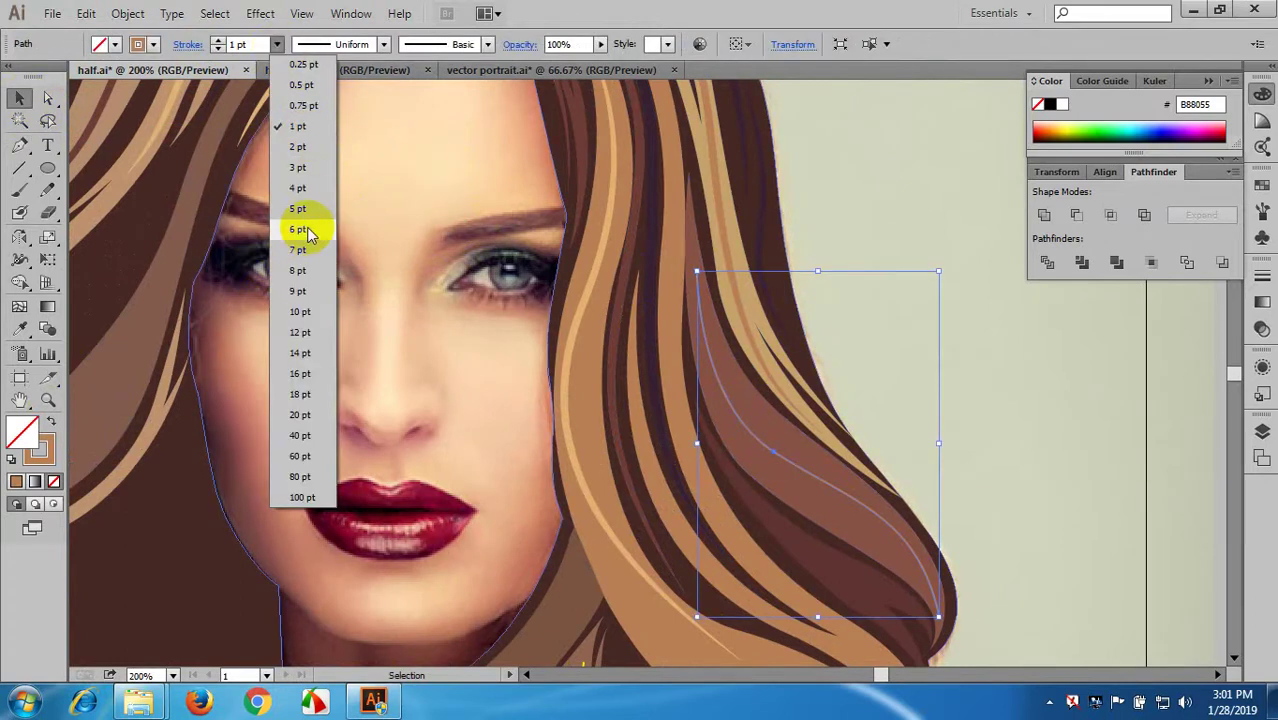
pyautogui.click(300, 229)
pyautogui.click(343, 44)
pyautogui.click(343, 103)
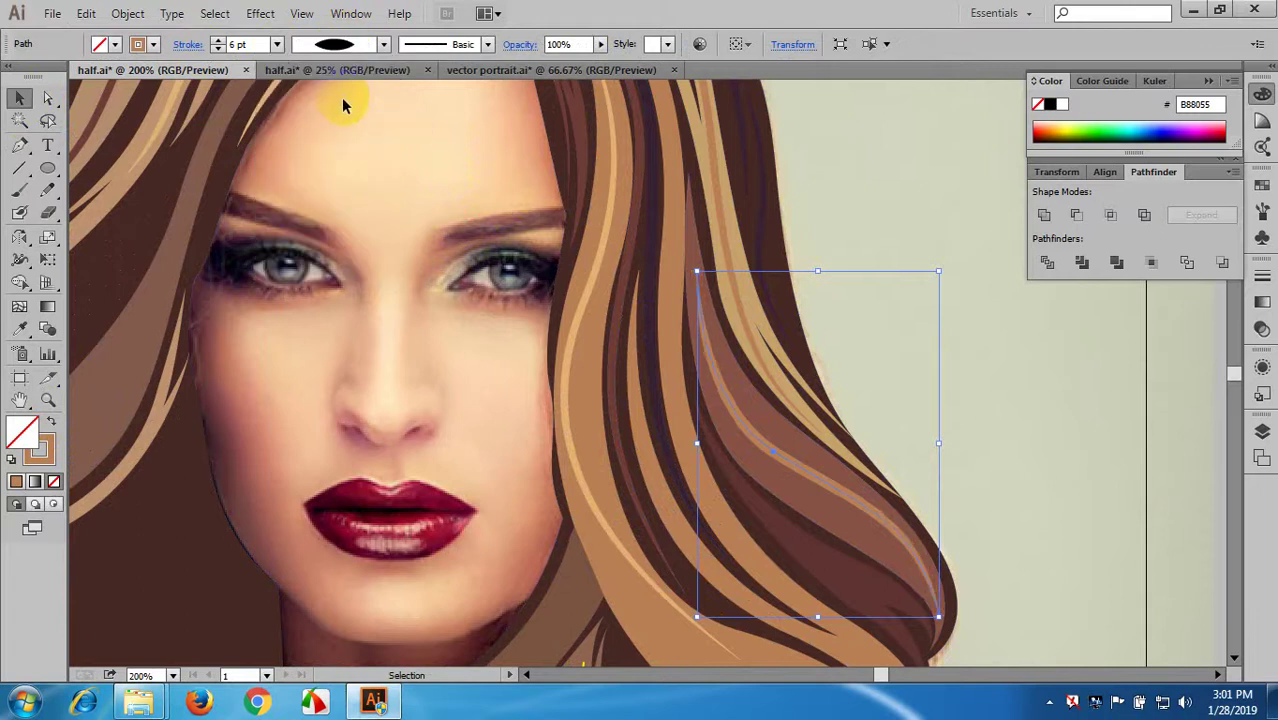
pyautogui.click(127, 13)
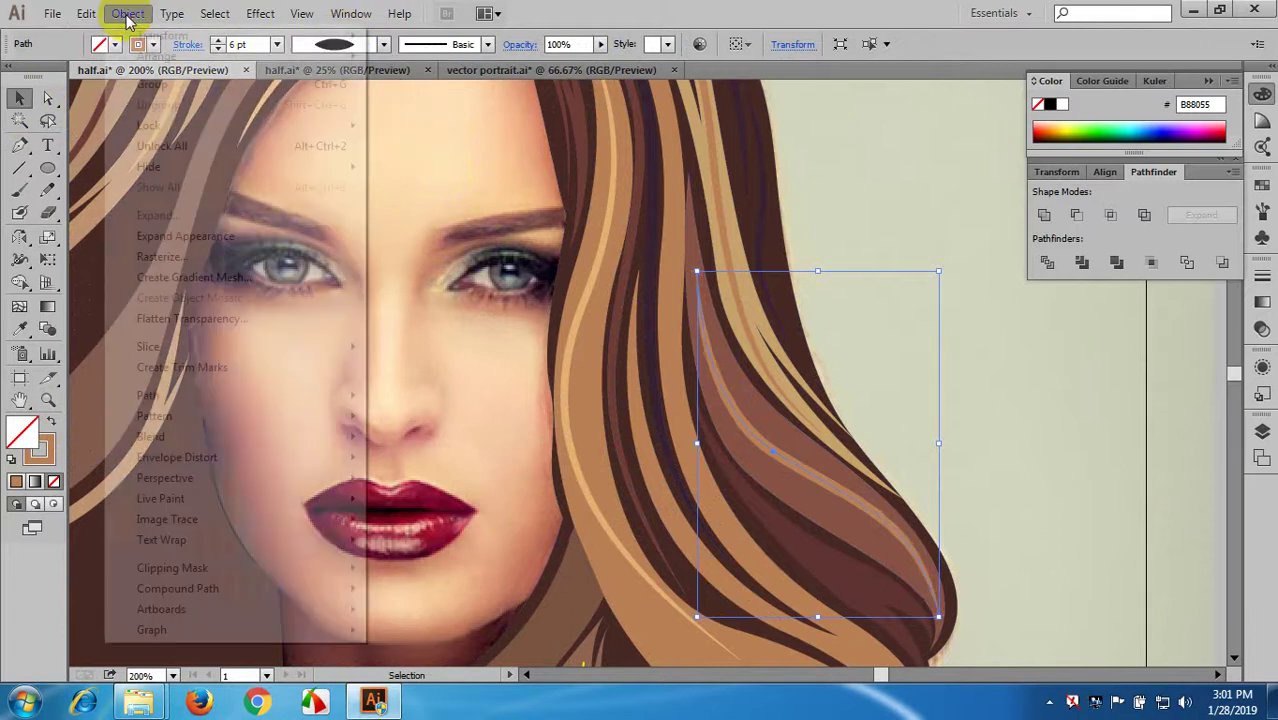
pyautogui.click(183, 238)
pyautogui.click(430, 253)
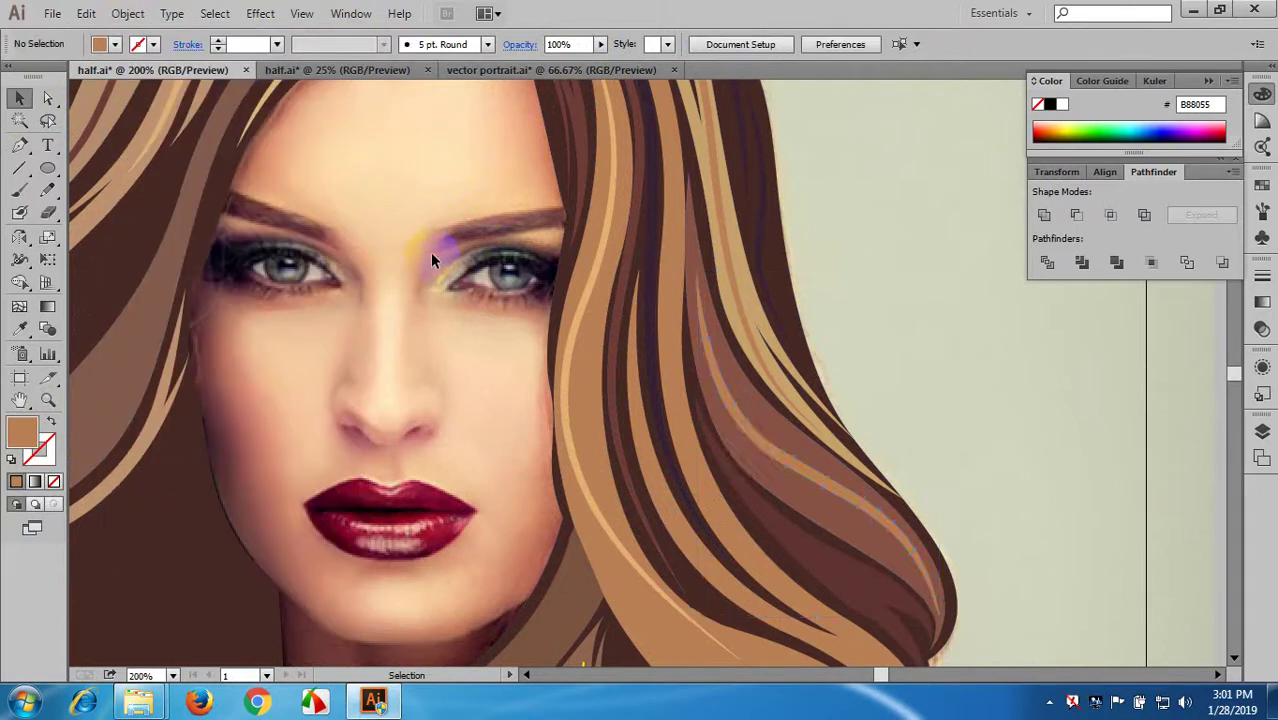
pyautogui.scroll(-1, 431, 253)
pyautogui.scroll(-1, 431, 253)
pyautogui.moveTo(461, 261); pyautogui.dragTo(506, 278)
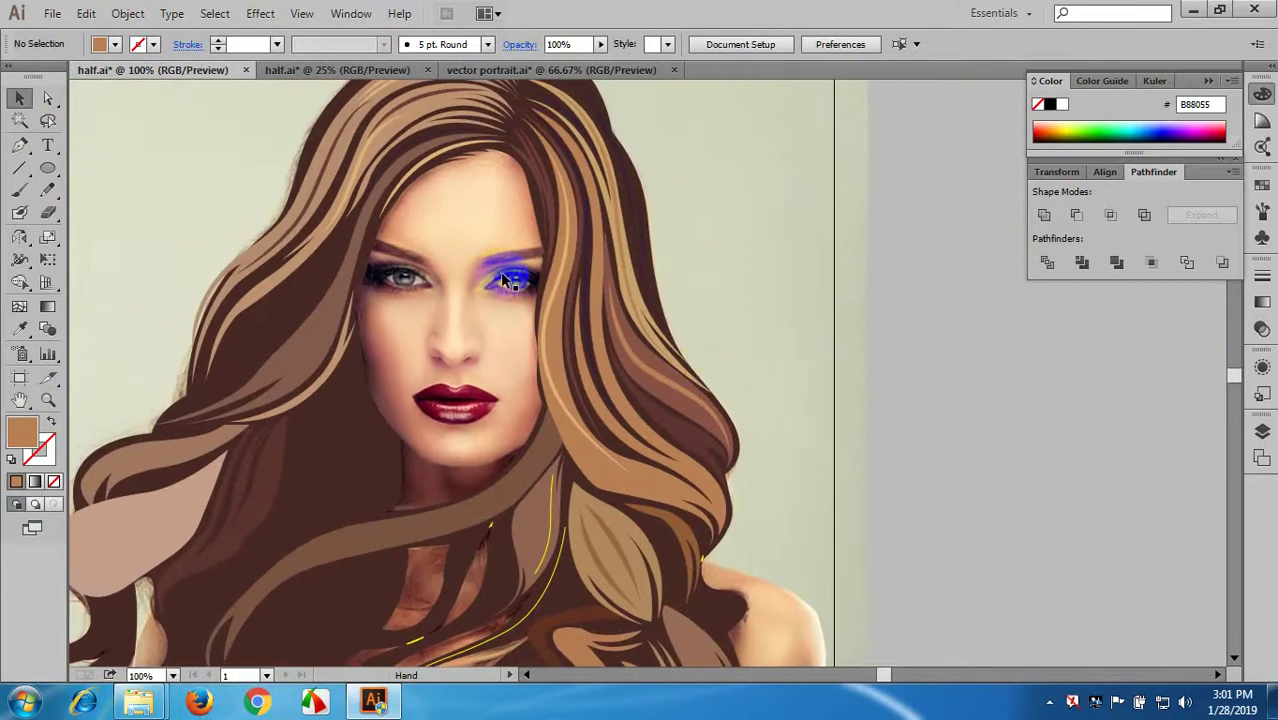
pyautogui.scroll(3, 741, 383)
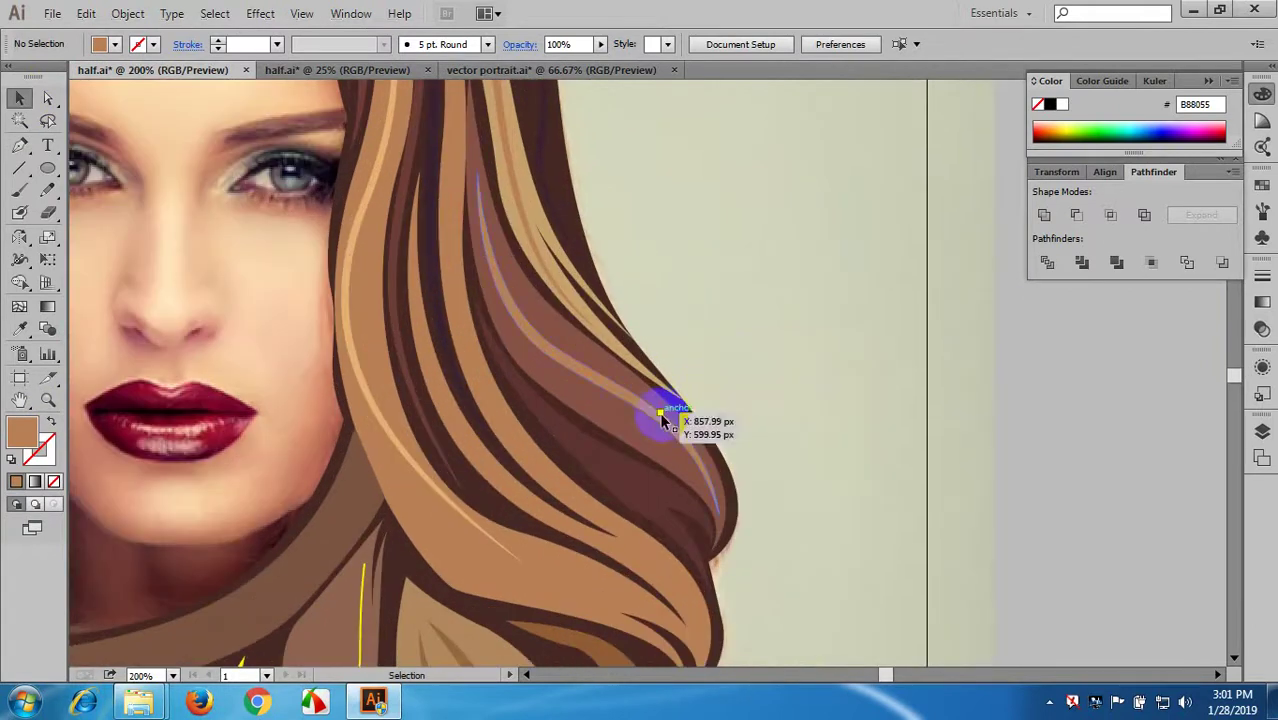
pyautogui.moveTo(722, 360); pyautogui.dragTo(762, 271)
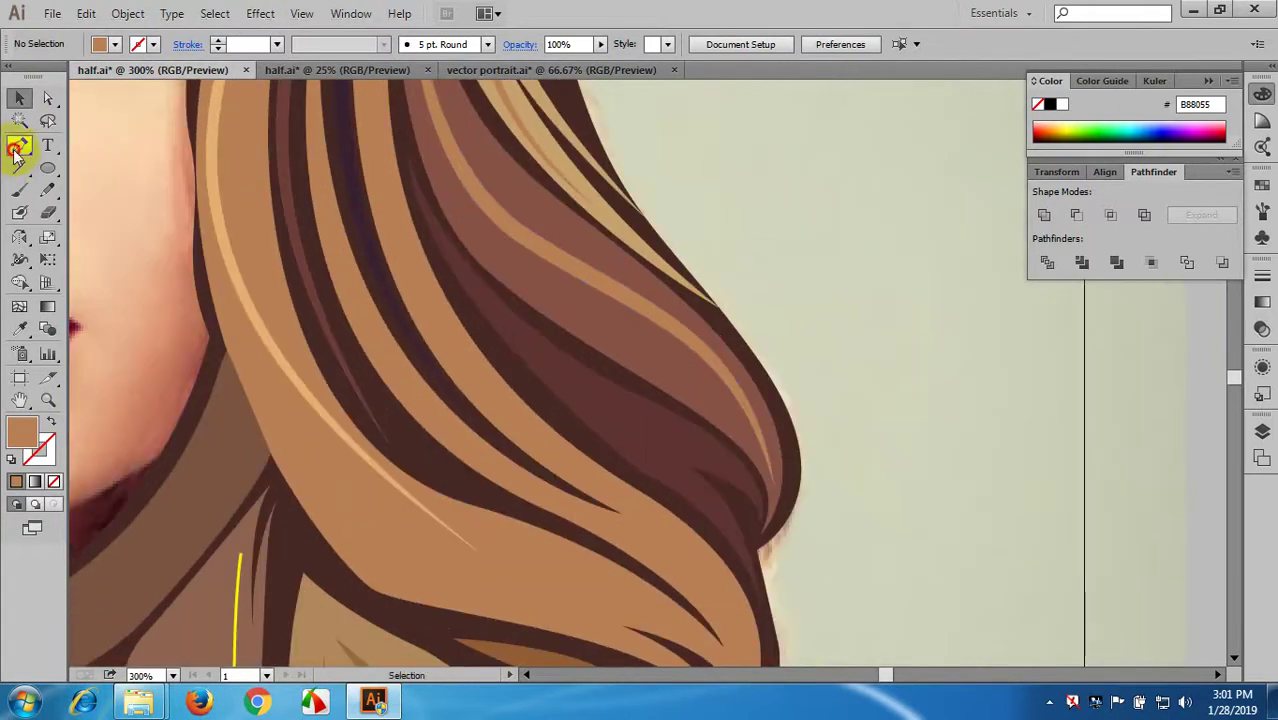
pyautogui.click(485, 297)
pyautogui.click(566, 397)
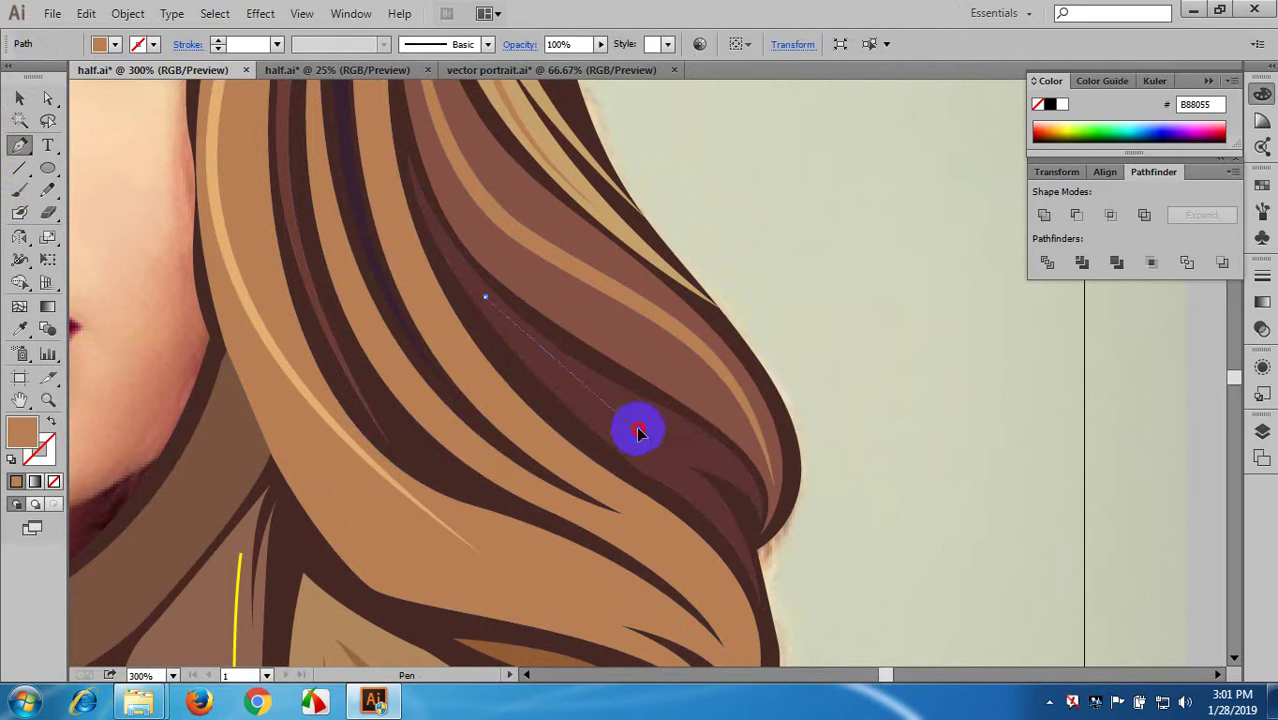
pyautogui.click(633, 427)
pyautogui.click(703, 460)
pyautogui.click(746, 543)
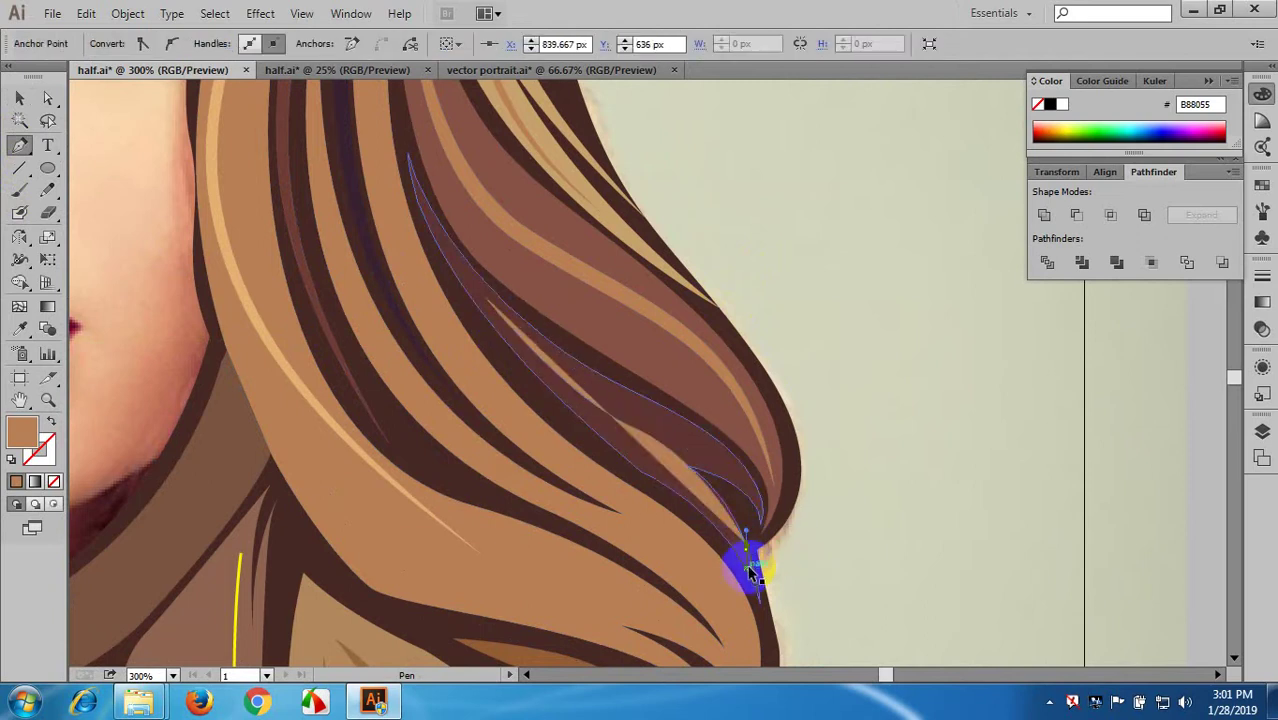
pyautogui.hotkey('ctrl', 'z')
pyautogui.moveTo(736, 534); pyautogui.dragTo(744, 593)
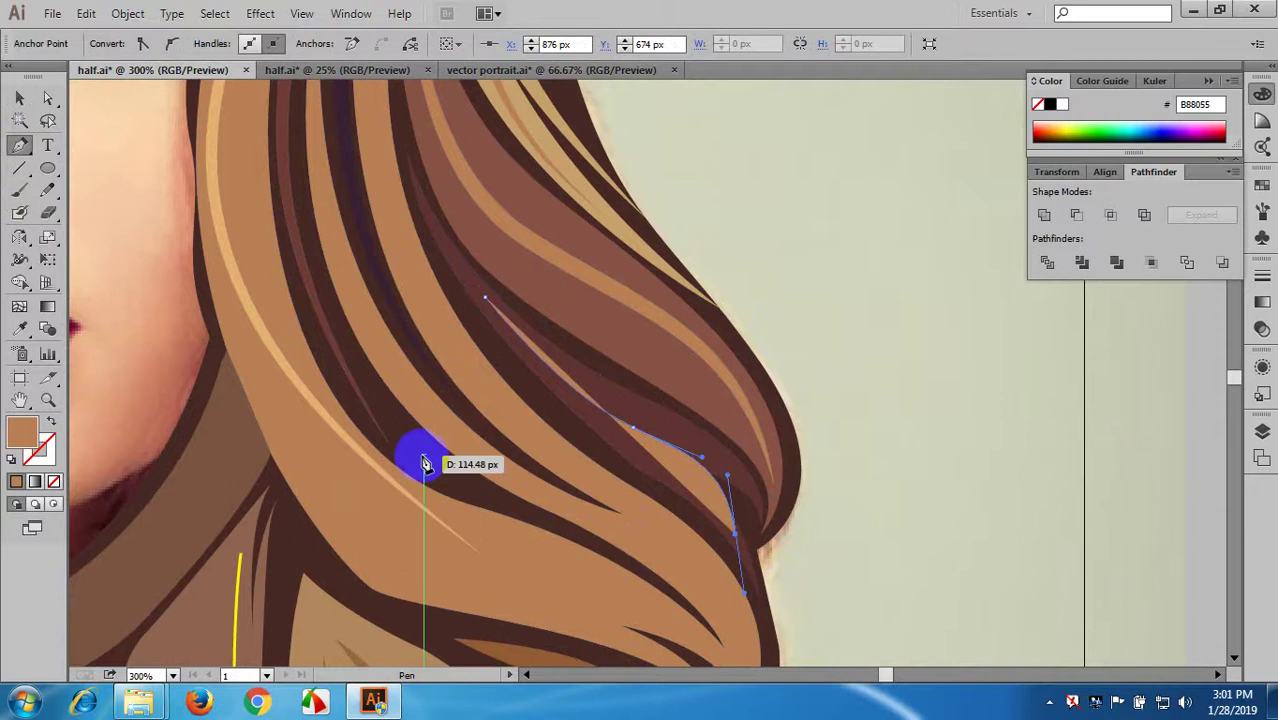
pyautogui.hotkey('ctrl', 'z')
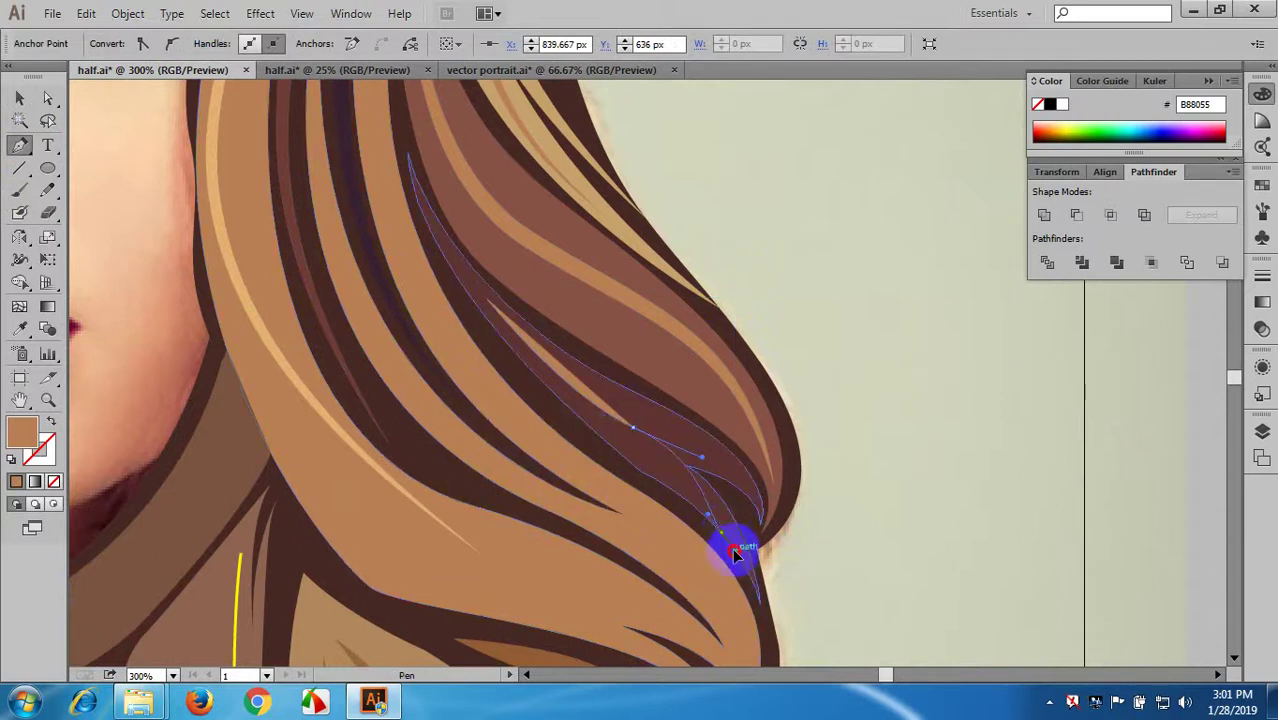
pyautogui.keyDown('ctrl'); pyautogui.click(612, 485); pyautogui.keyUp('ctrl')
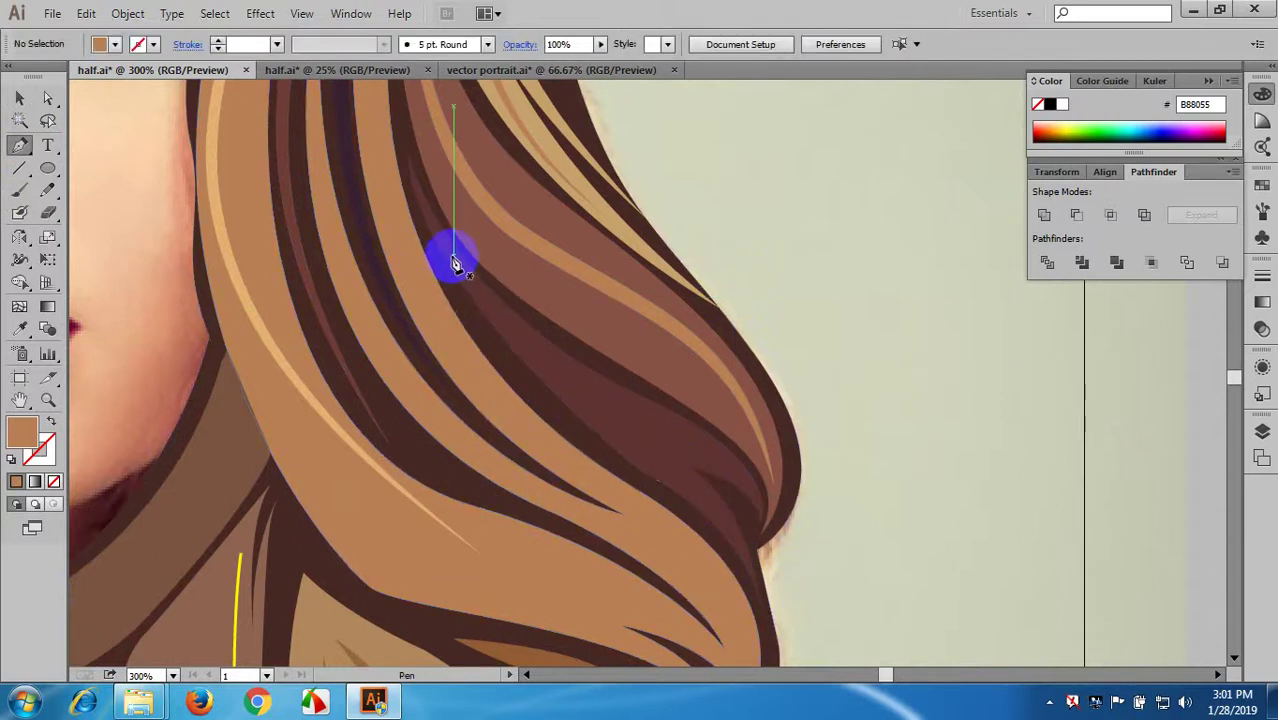
# - Draw a curved Pen tool path along the dark reddish lock beneath the outer lock, stroked in B88055 without fill
pyautogui.moveTo(447, 247); pyautogui.dragTo(645, 434)
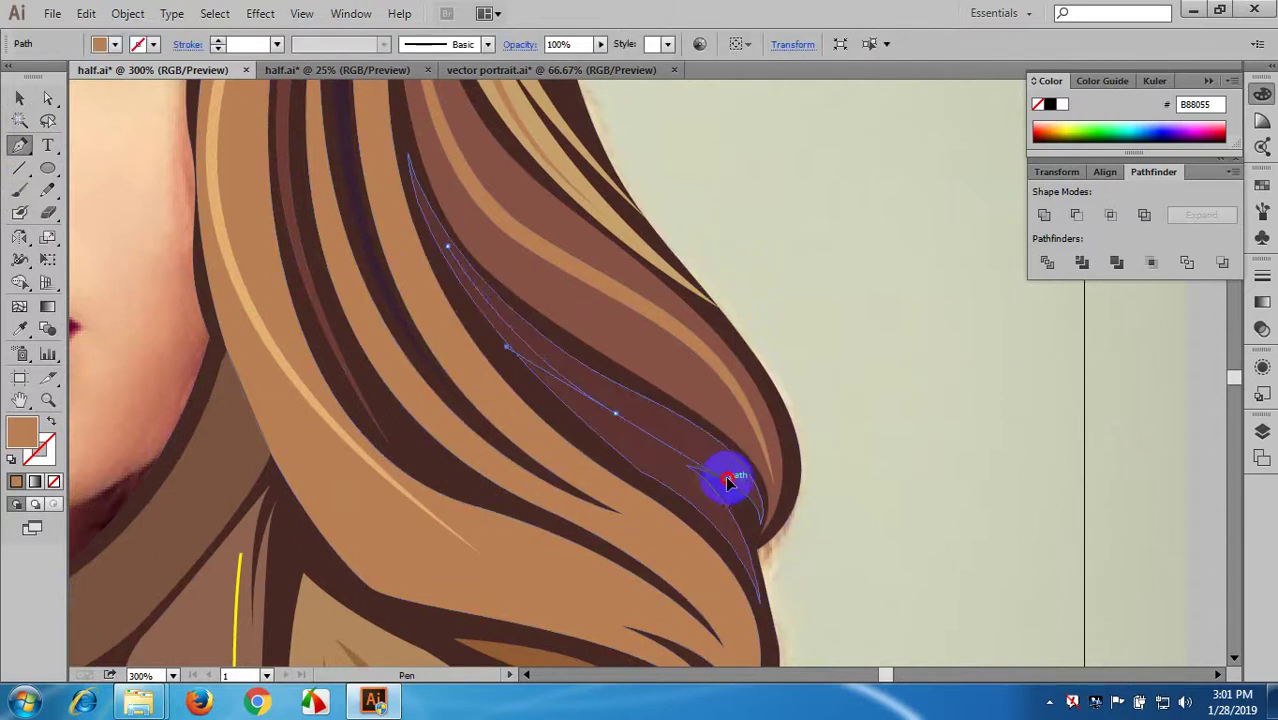
pyautogui.moveTo(729, 482); pyautogui.dragTo(759, 638)
pyautogui.click(51, 422)
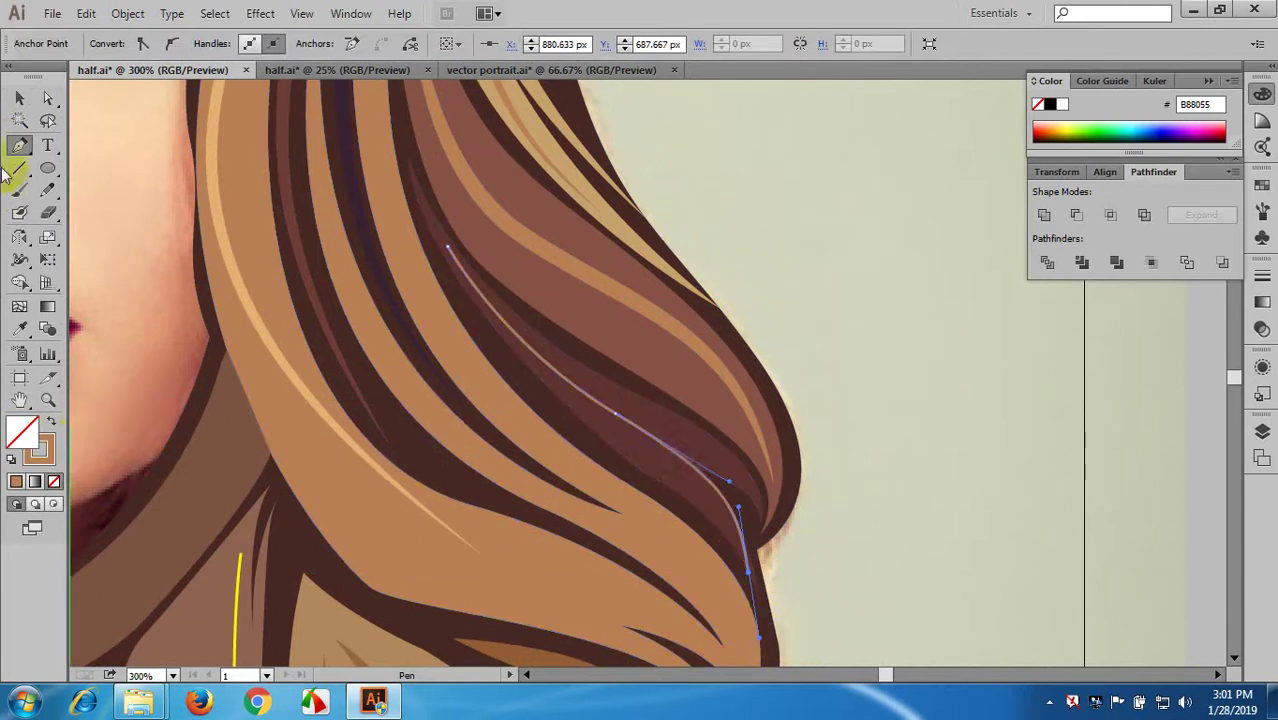
pyautogui.click(522, 376)
# - Set the dark reddish lock's path to a 4 pt stroke, taper it at both ends, expand its appearance, and deselect it
pyautogui.click(632, 425)
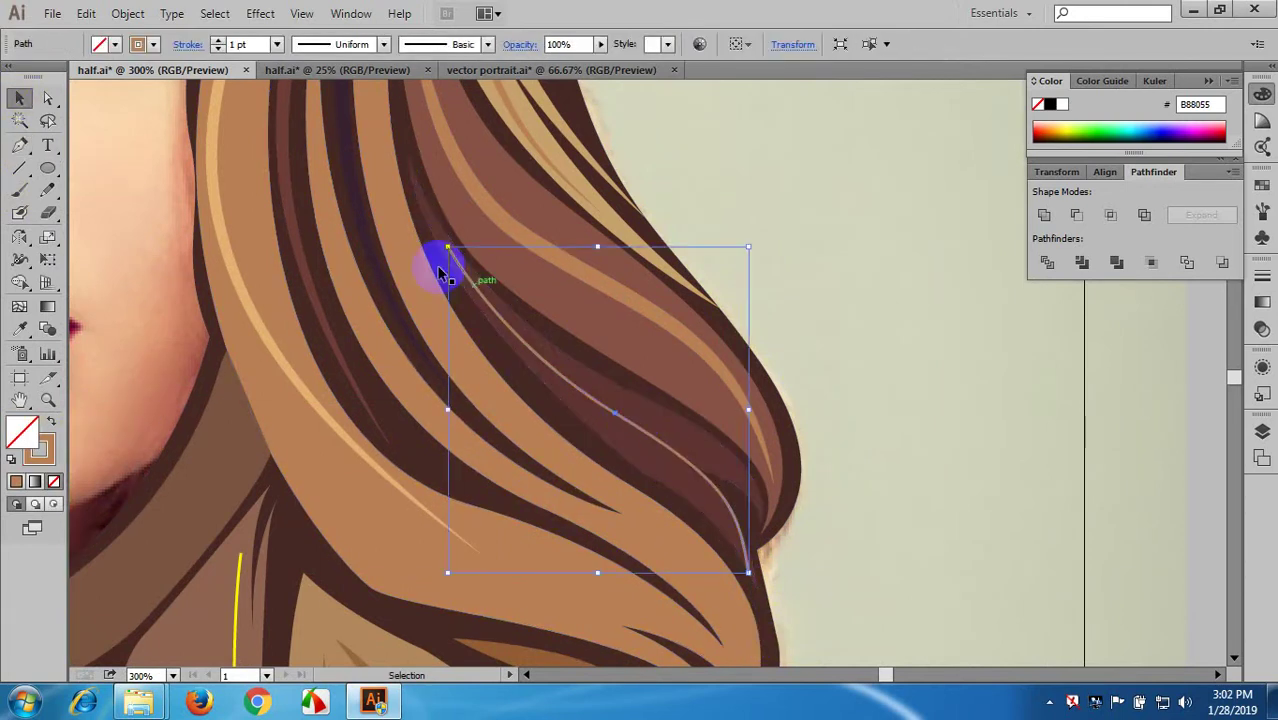
pyautogui.click(277, 44)
pyautogui.click(310, 185)
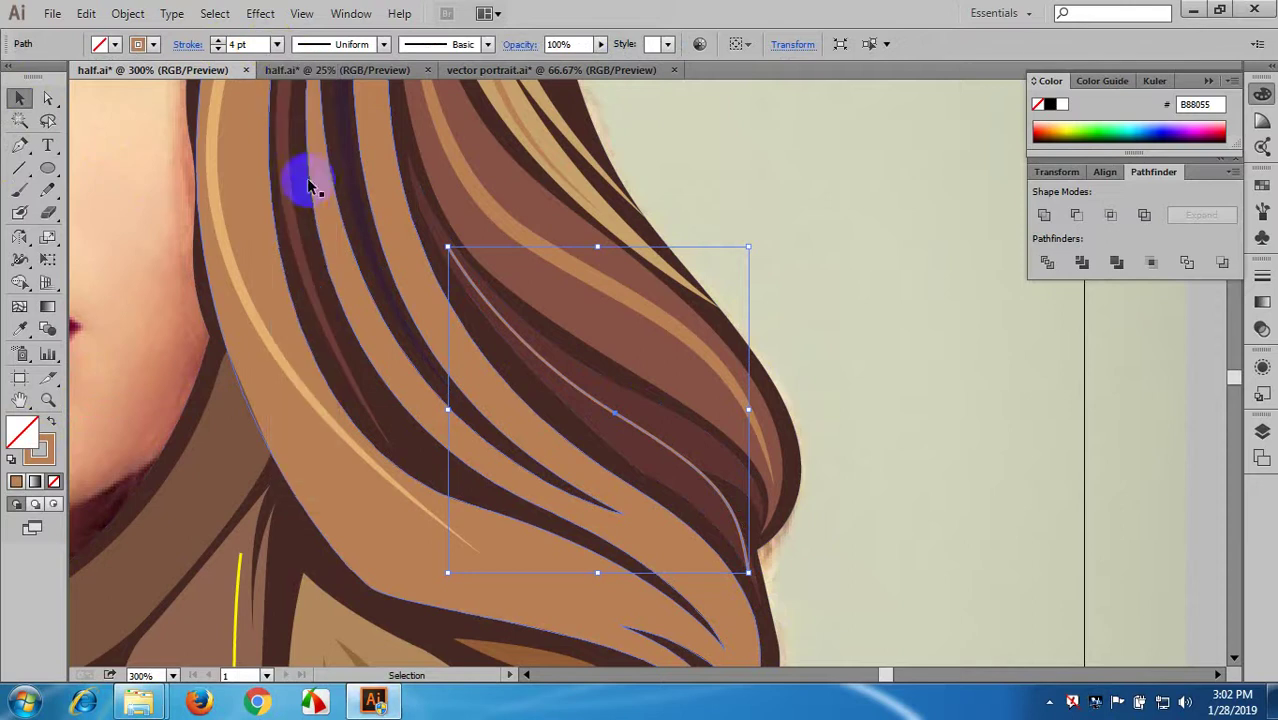
pyautogui.click(342, 44)
pyautogui.click(328, 106)
pyautogui.click(882, 333)
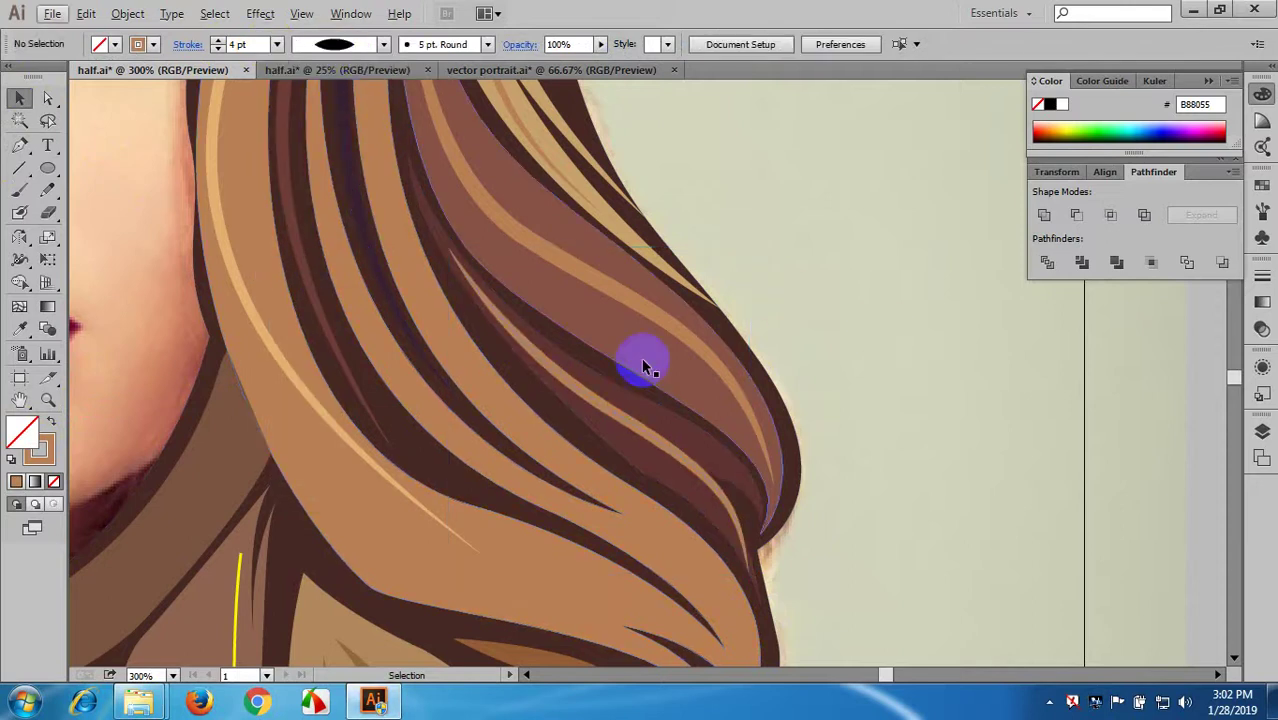
pyautogui.click(620, 424)
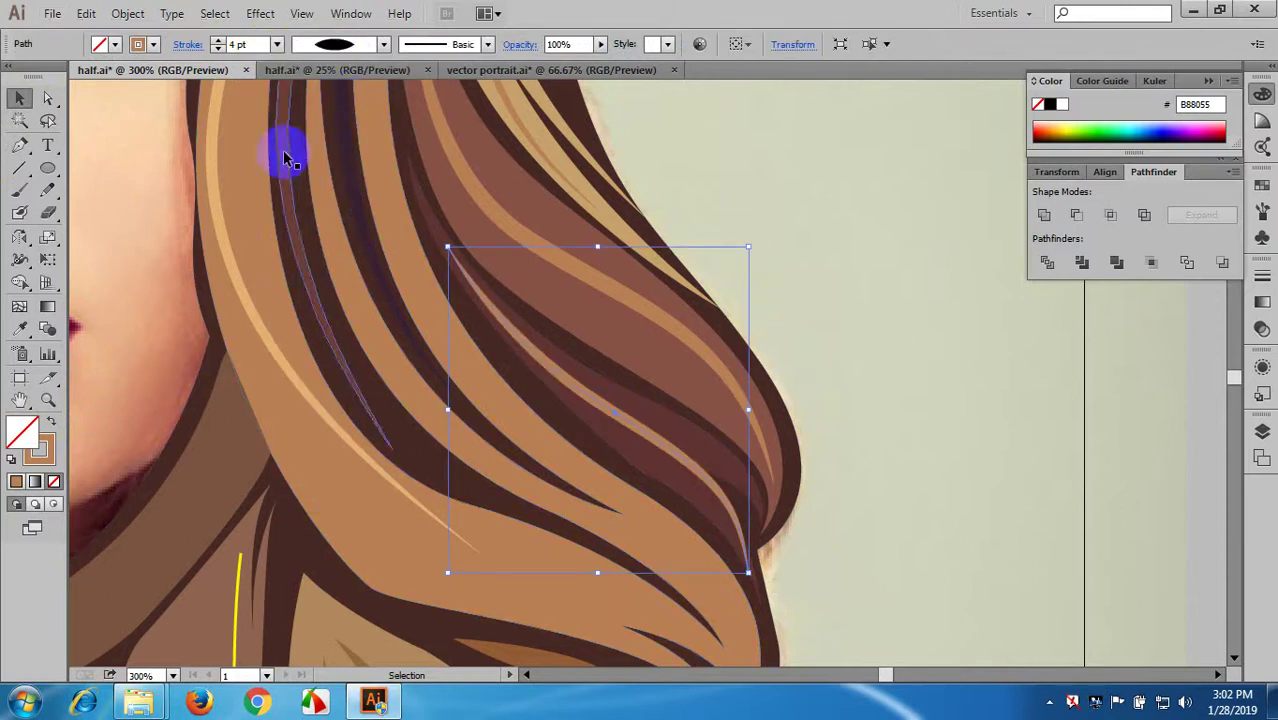
pyautogui.click(127, 13)
pyautogui.click(175, 237)
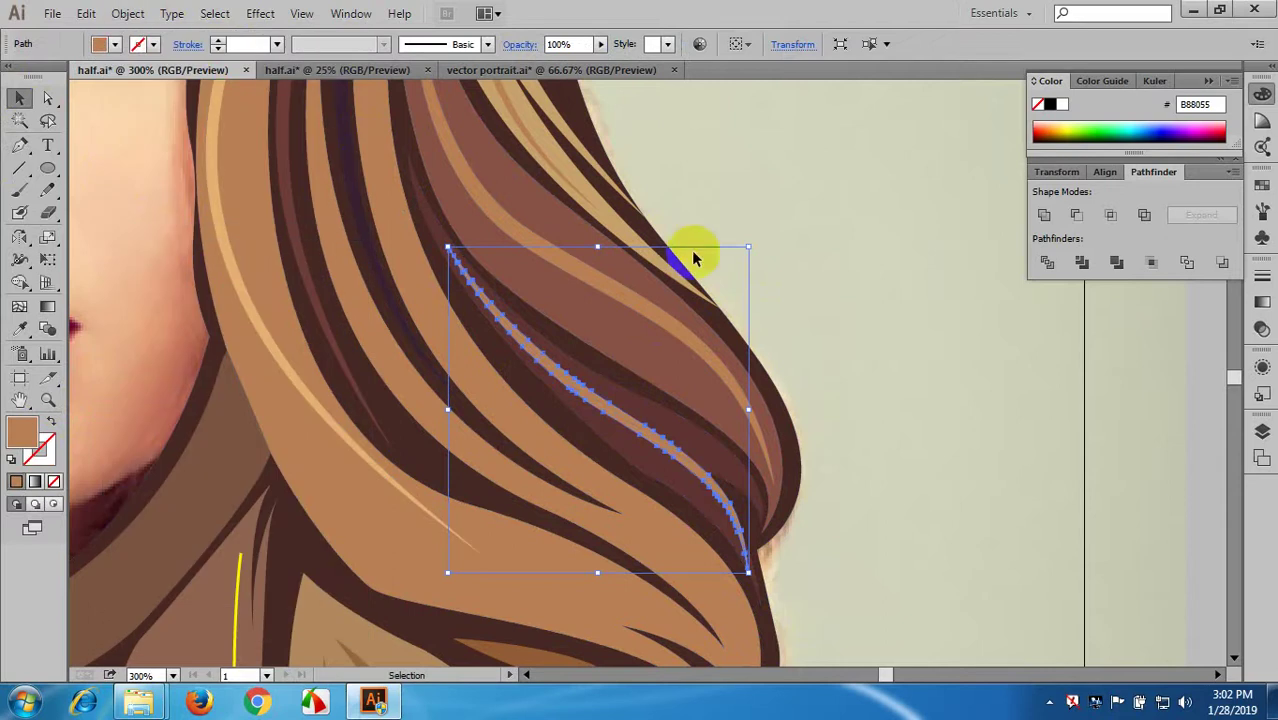
pyautogui.click(800, 272)
# - Draw a Pen tool path along the wide orange-brown lock from beside the chin to the shoulder, stroked in B88055 without fill, and select it
pyautogui.hotkey('ctrl', '1')
pyautogui.scroll(-1, 800, 288)
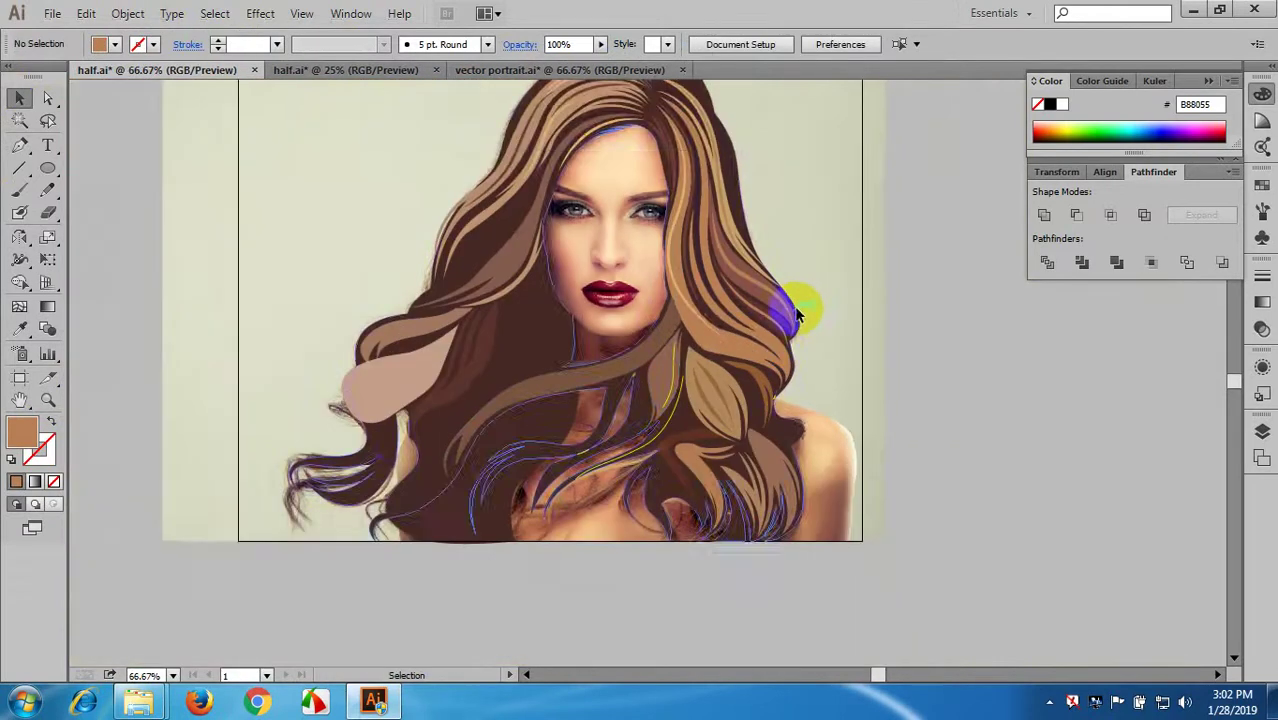
pyautogui.moveTo(725, 504); pyautogui.dragTo(765, 430)
pyautogui.scroll(2, 748, 262)
pyautogui.moveTo(725, 294); pyautogui.dragTo(510, 300)
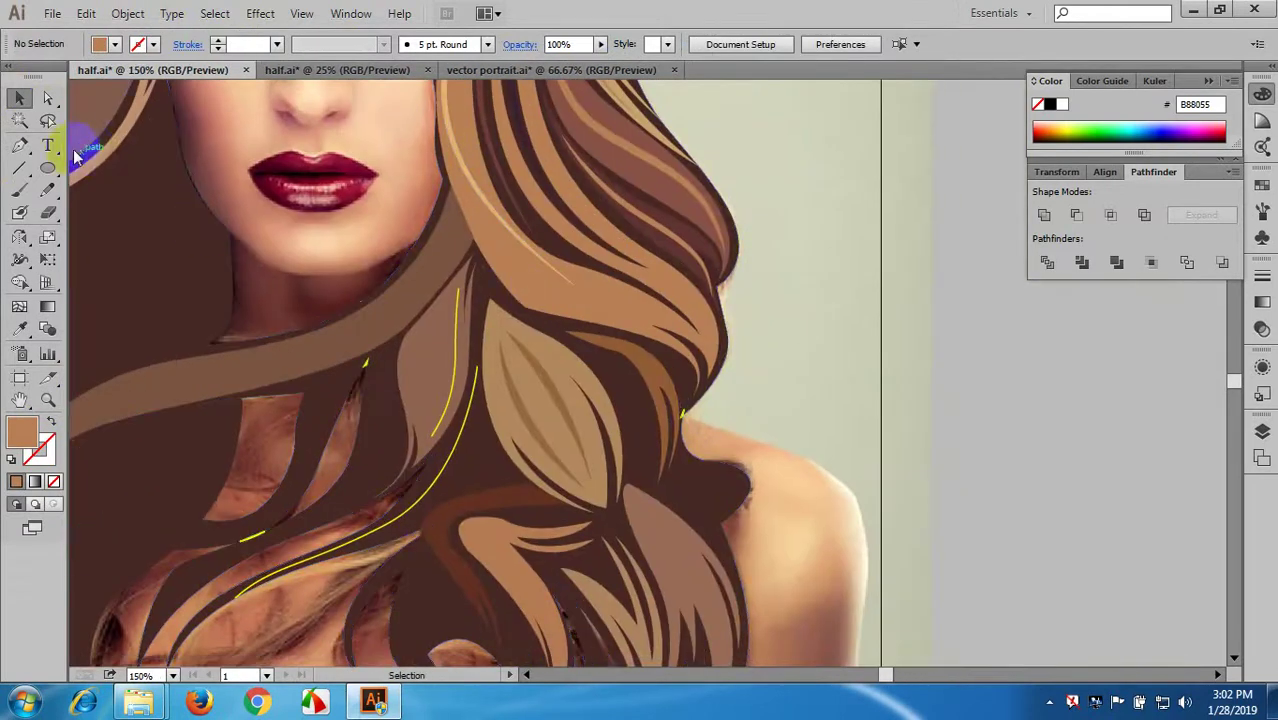
pyautogui.click(463, 197)
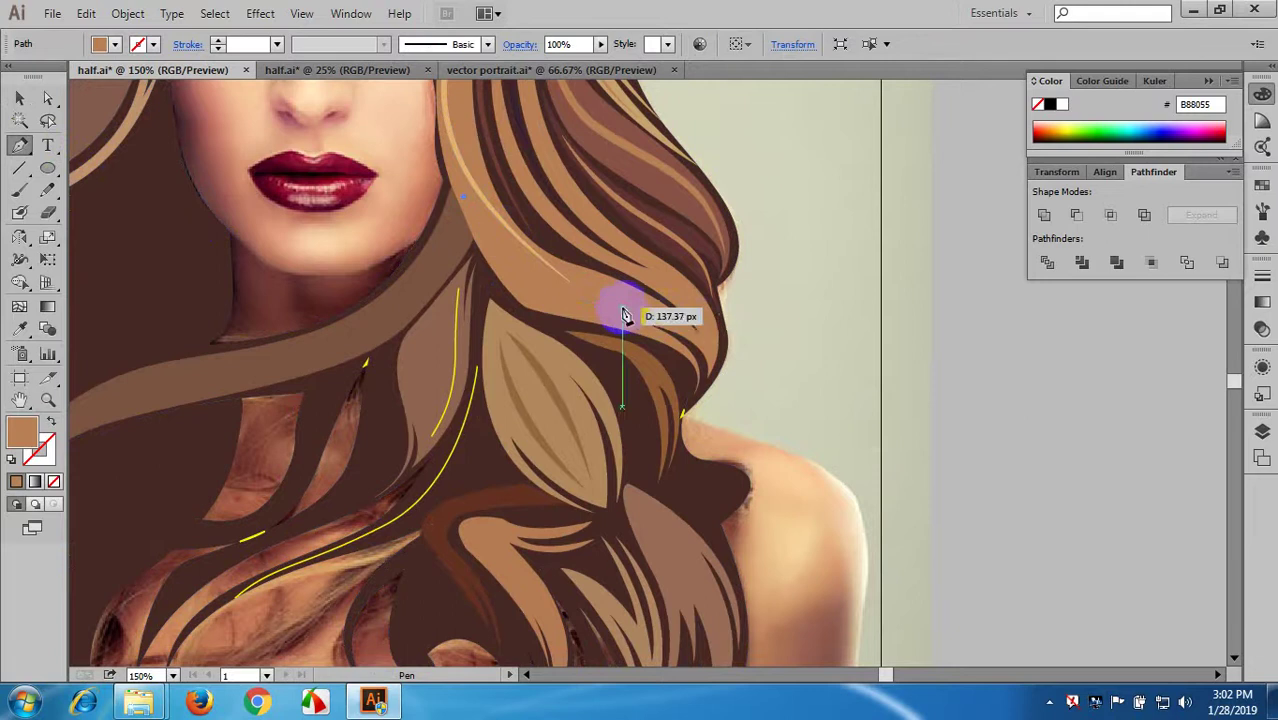
pyautogui.scroll(1, 688, 374)
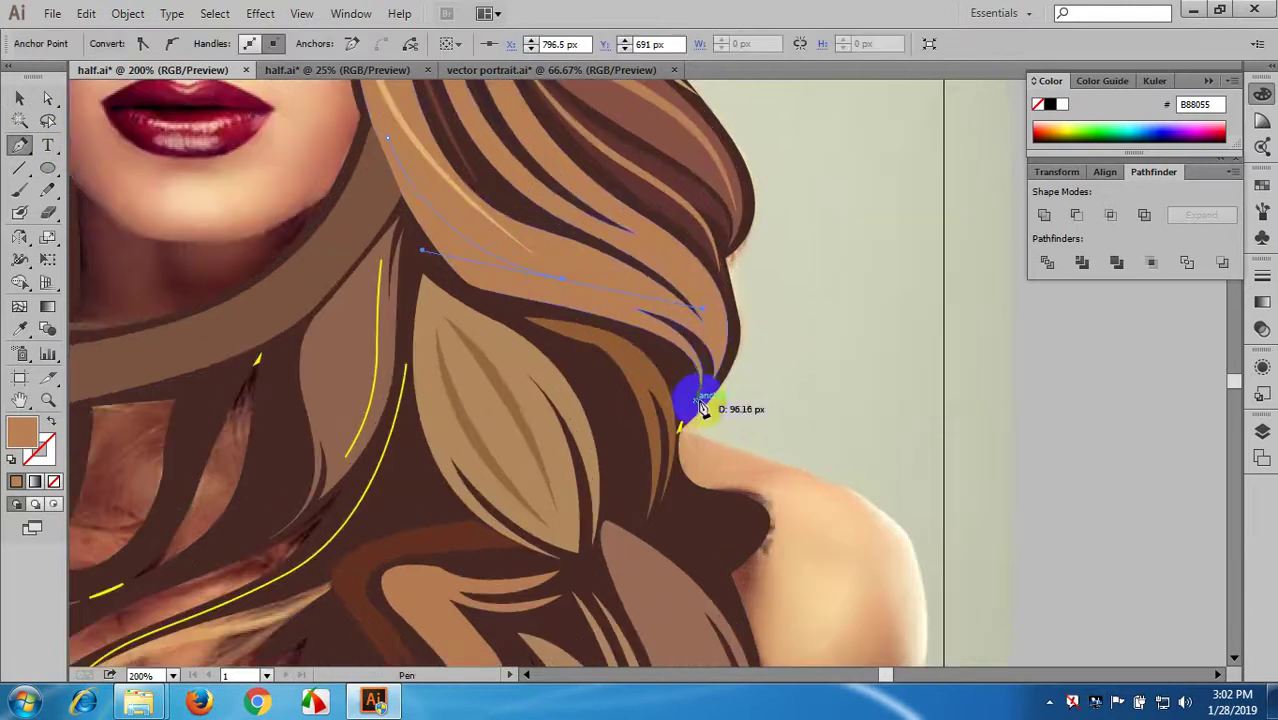
pyautogui.moveTo(689, 417); pyautogui.dragTo(65, 410)
pyautogui.click(52, 424)
pyautogui.scroll(5, 107, 312)
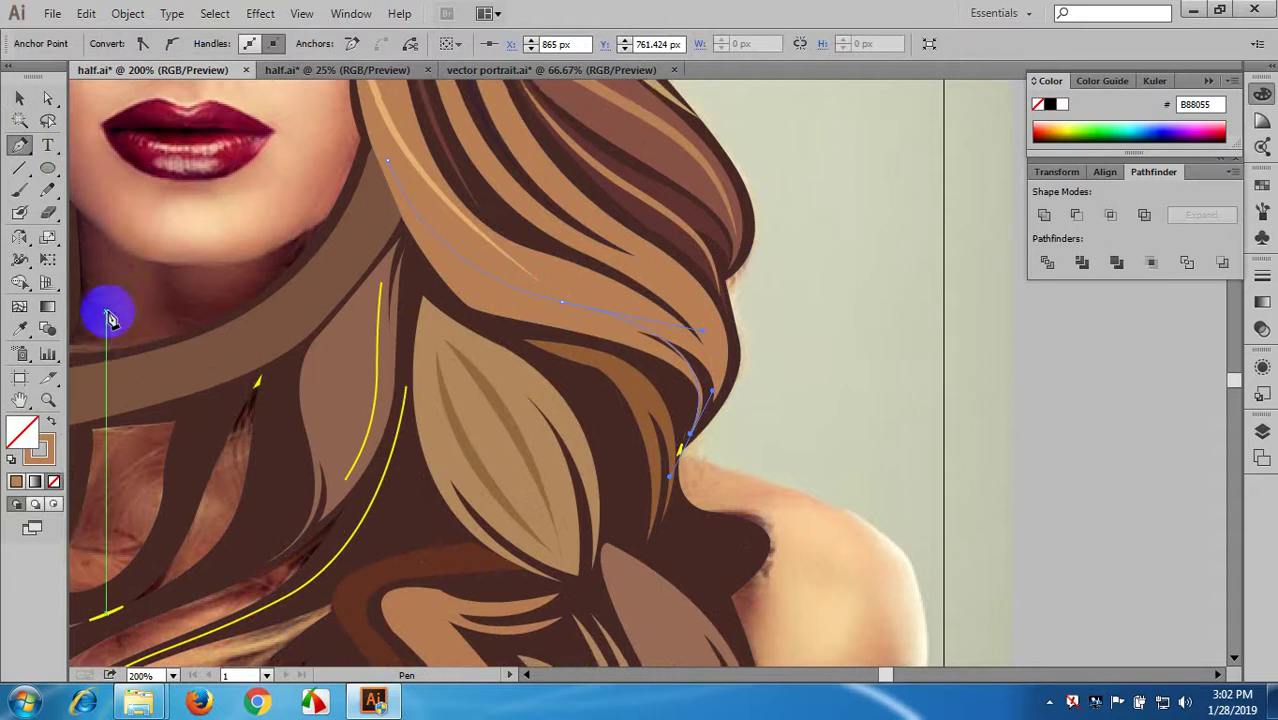
pyautogui.click(20, 99)
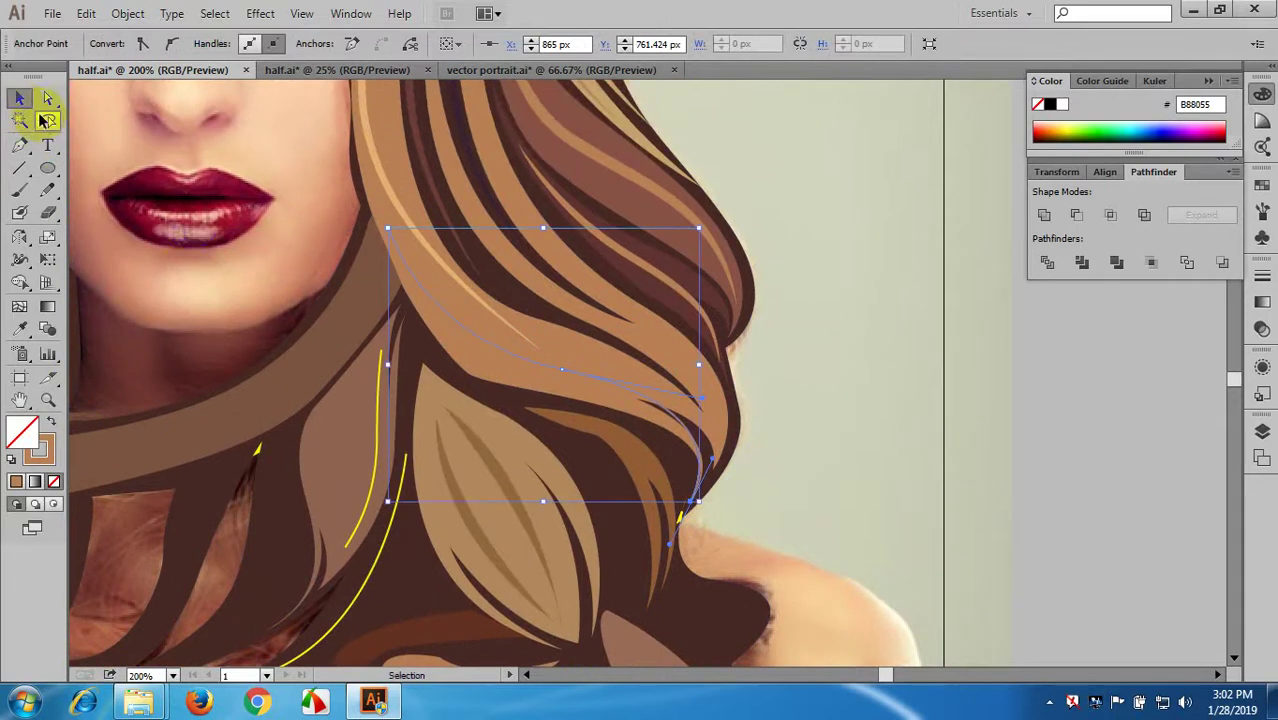
pyautogui.click(197, 237)
pyautogui.click(447, 304)
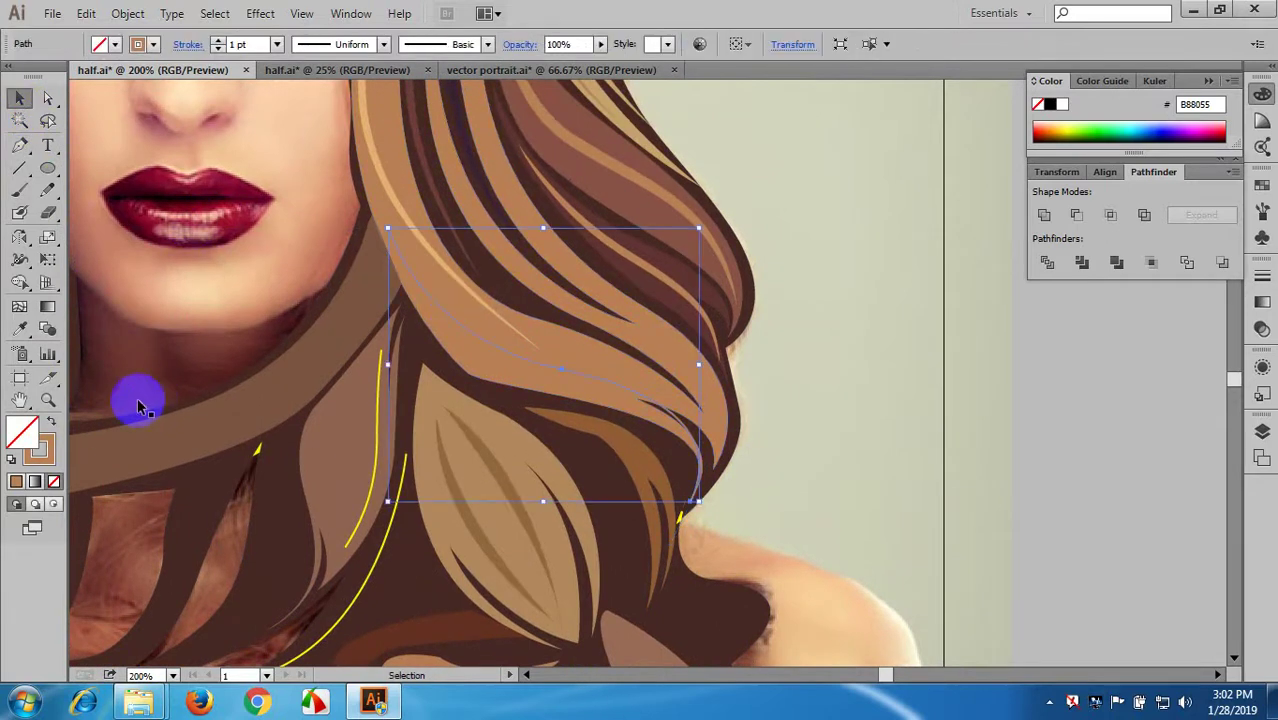
# - Set the wide orange-brown lock's path to a 5 pt stroke, taper it at both ends, and expand its appearance
pyautogui.click(52, 440)
pyautogui.click(277, 44)
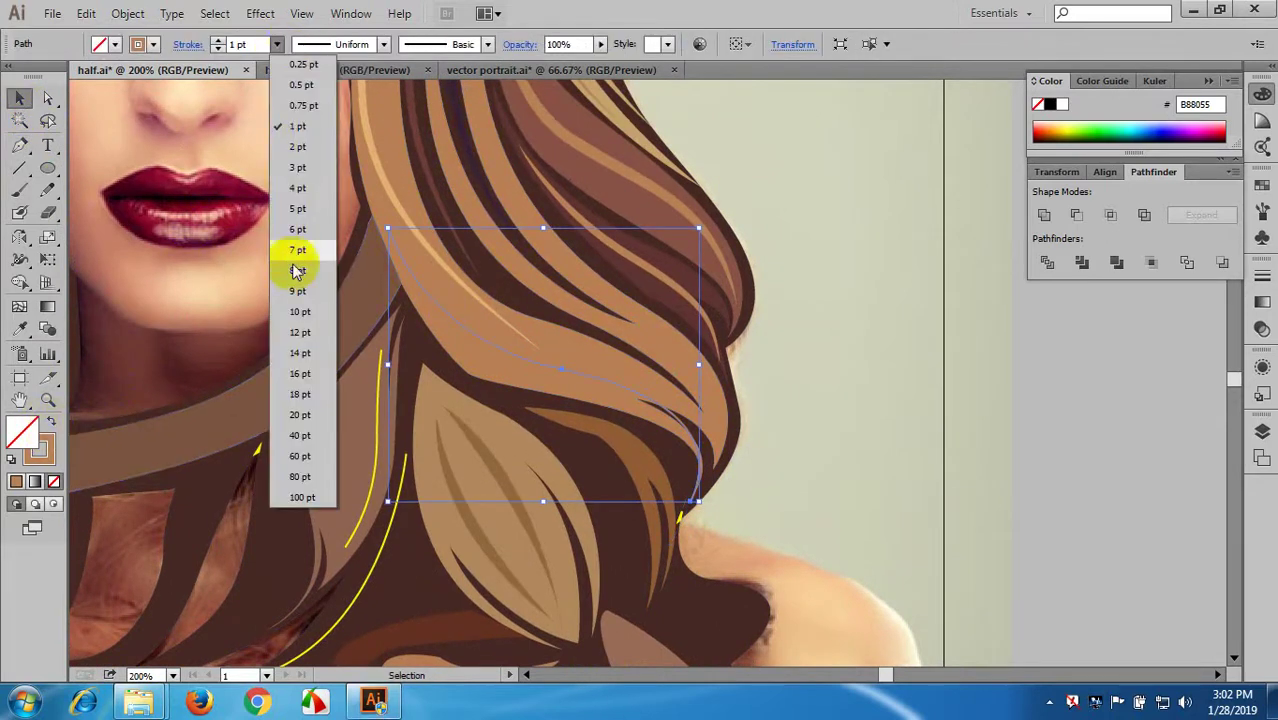
pyautogui.click(293, 209)
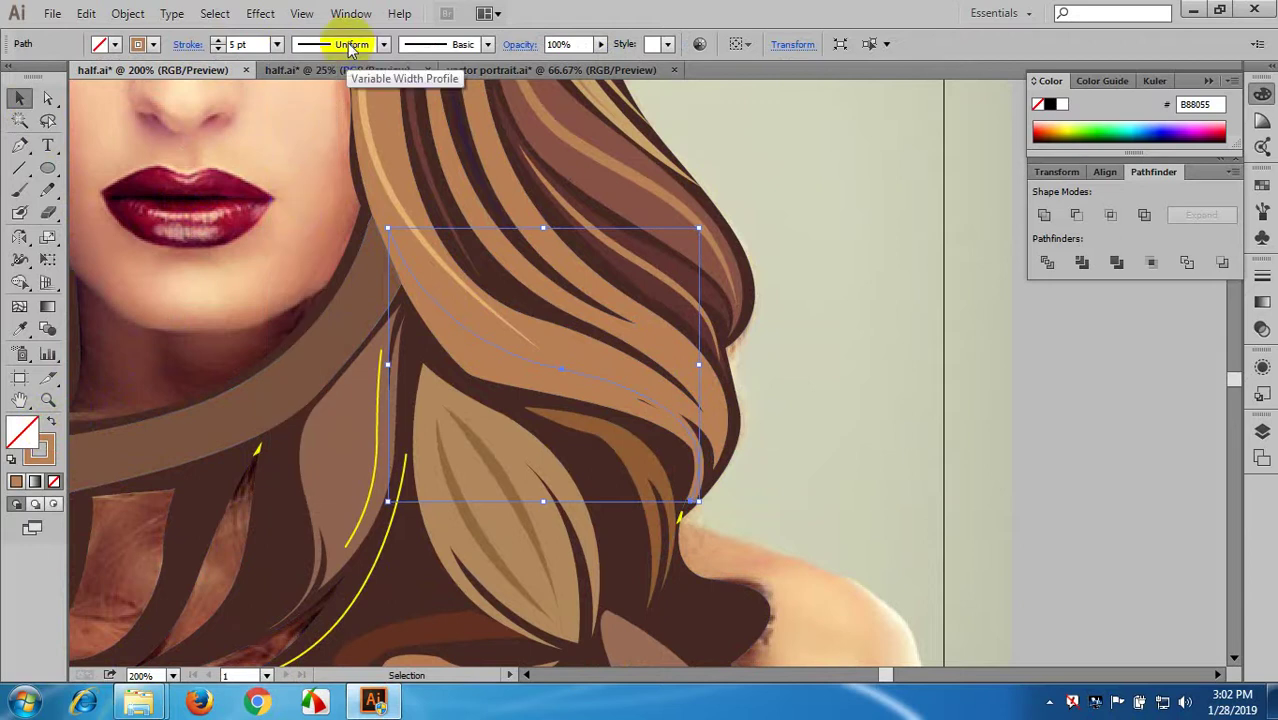
pyautogui.click(383, 44)
pyautogui.click(330, 105)
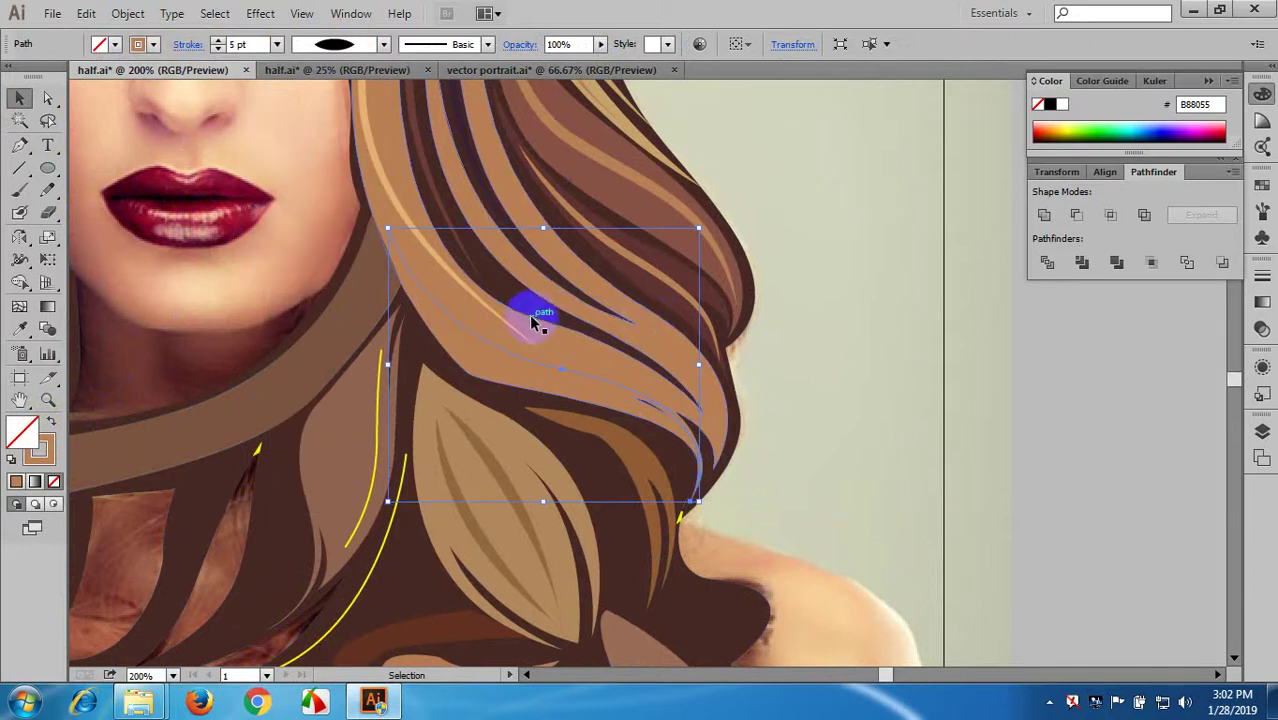
pyautogui.click(127, 13)
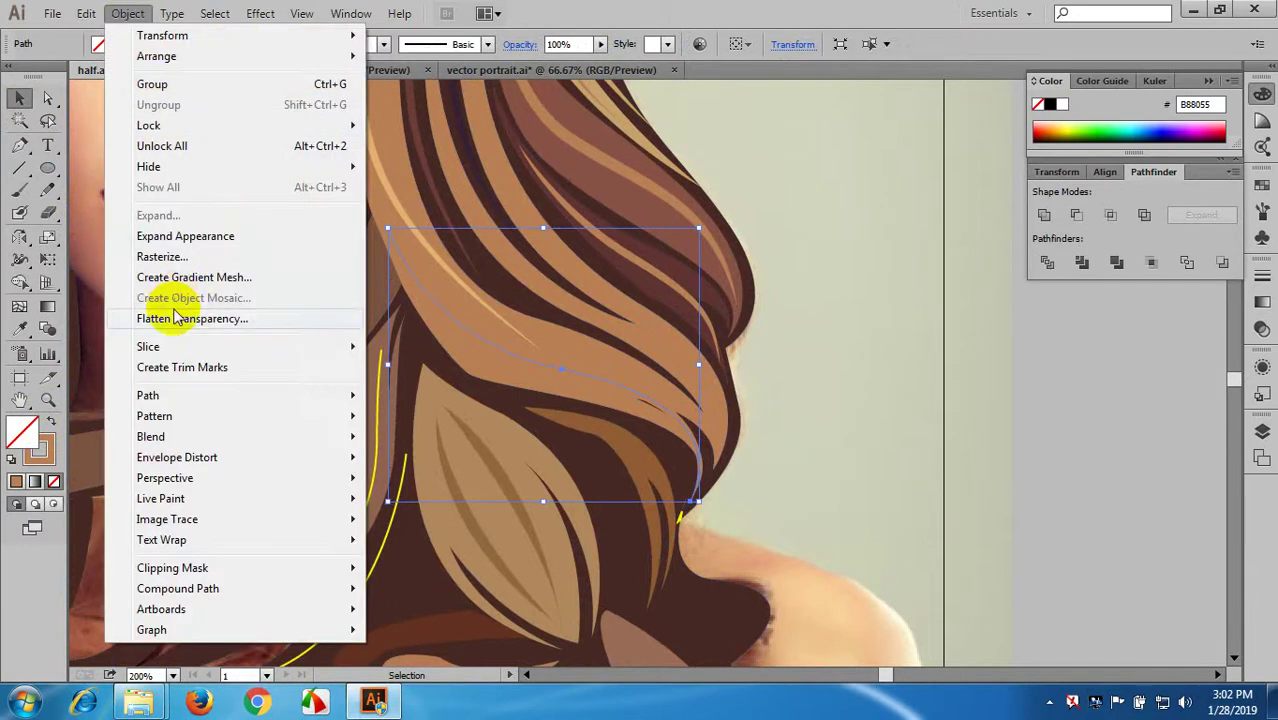
pyautogui.click(175, 234)
# - Recolor the expanded strand on the wide orange-brown lock with sampled light golden E2B171, and deselect it
pyautogui.scroll(3, 393, 350)
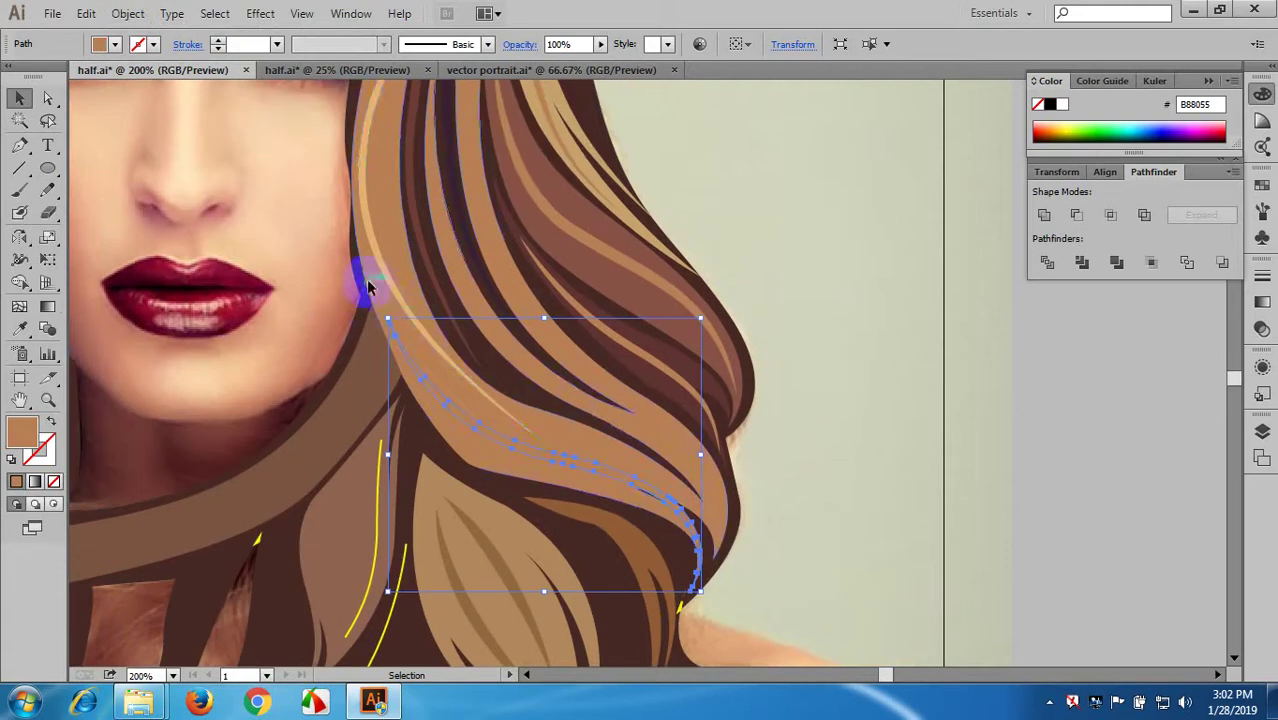
pyautogui.press('i')
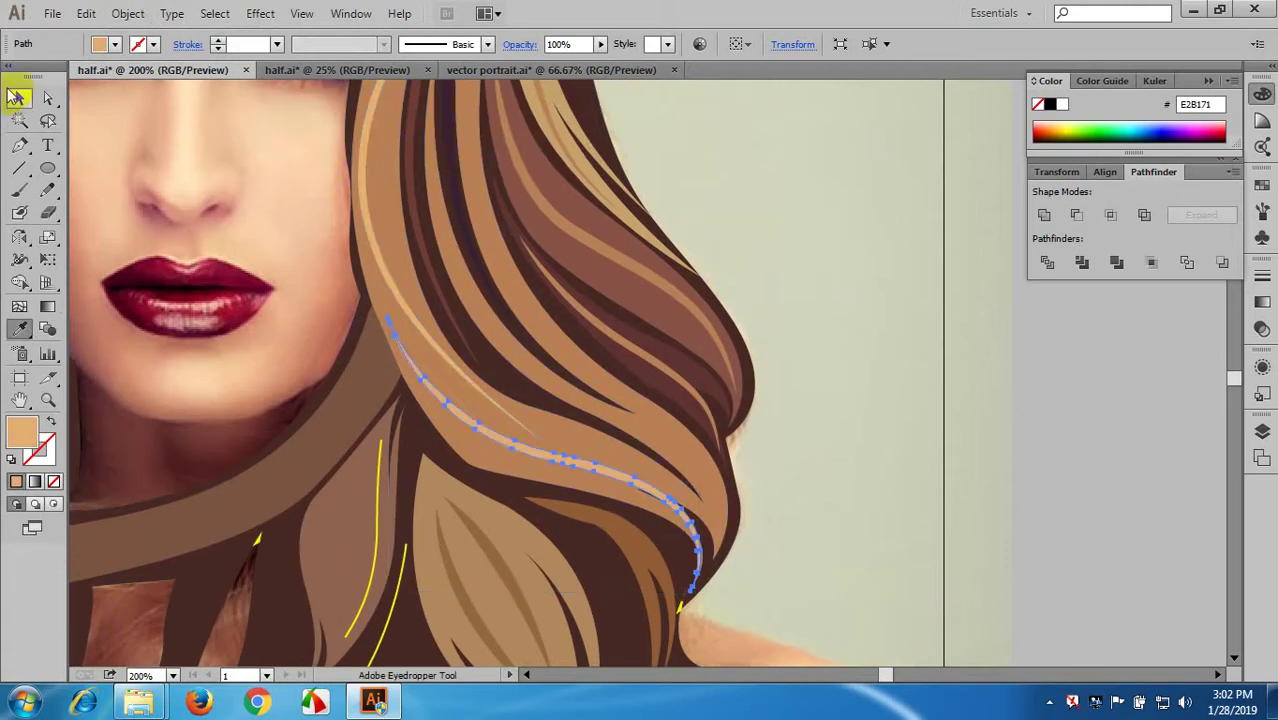
pyautogui.click(17, 97)
pyautogui.click(165, 180)
# - Draw a curved Pen tool path along the long brown lock sweeping below the chin, stroked in E2B171 without fill, and select it
pyautogui.moveTo(576, 427); pyautogui.dragTo(576, 357)
pyautogui.moveTo(602, 398); pyautogui.dragTo(707, 258)
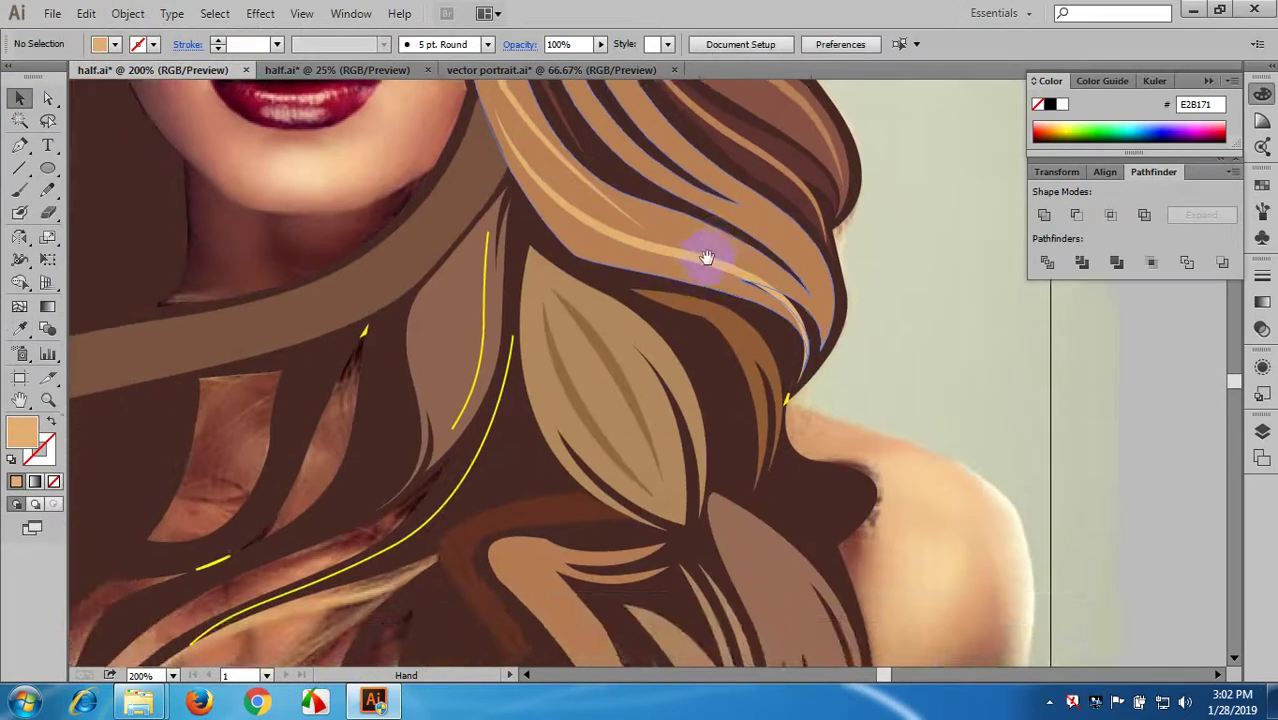
pyautogui.moveTo(345, 317); pyautogui.dragTo(622, 331)
pyautogui.click(20, 144)
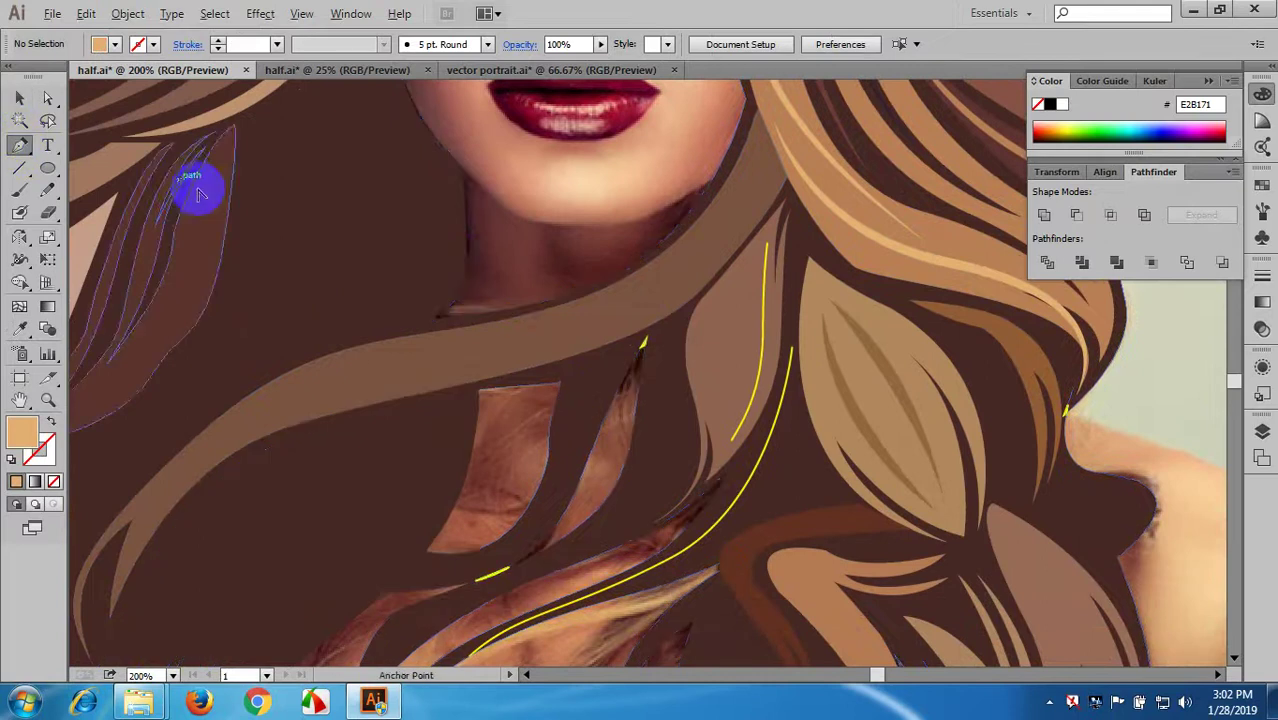
pyautogui.scroll(-1, 198, 190)
pyautogui.moveTo(357, 288); pyautogui.dragTo(568, 303)
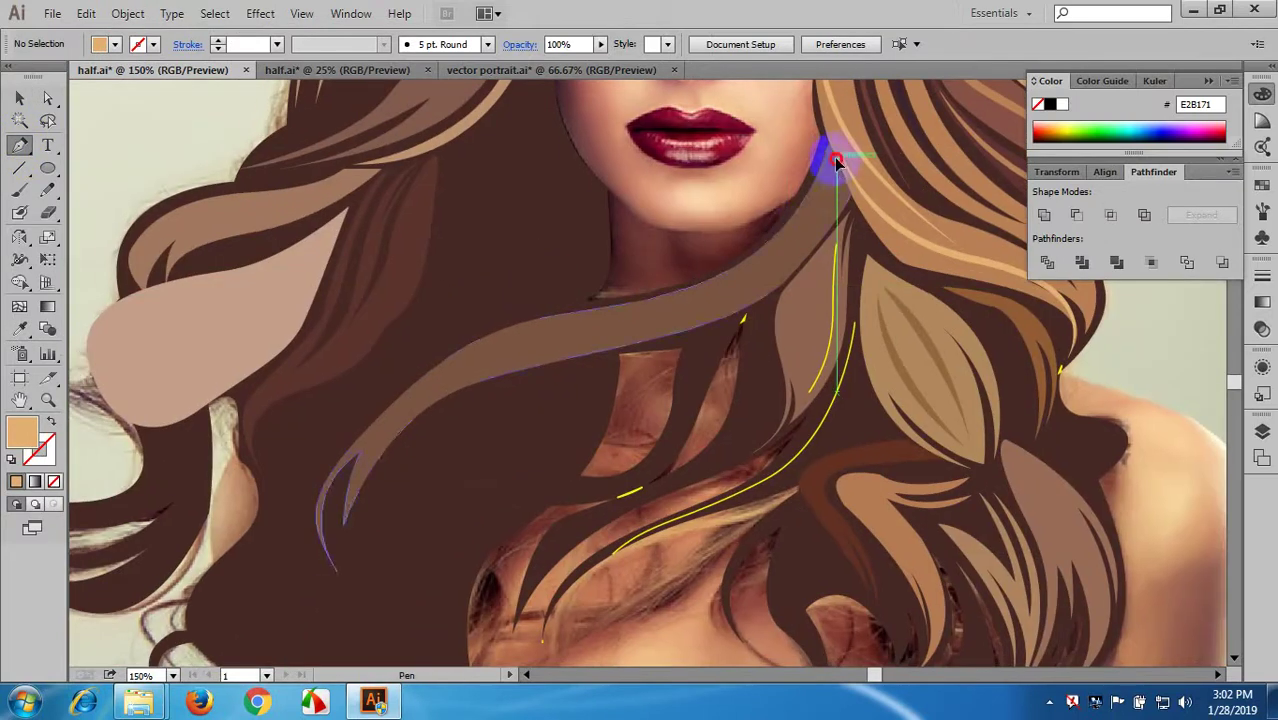
pyautogui.moveTo(666, 308); pyautogui.dragTo(613, 257)
pyautogui.moveTo(451, 348); pyautogui.dragTo(347, 470)
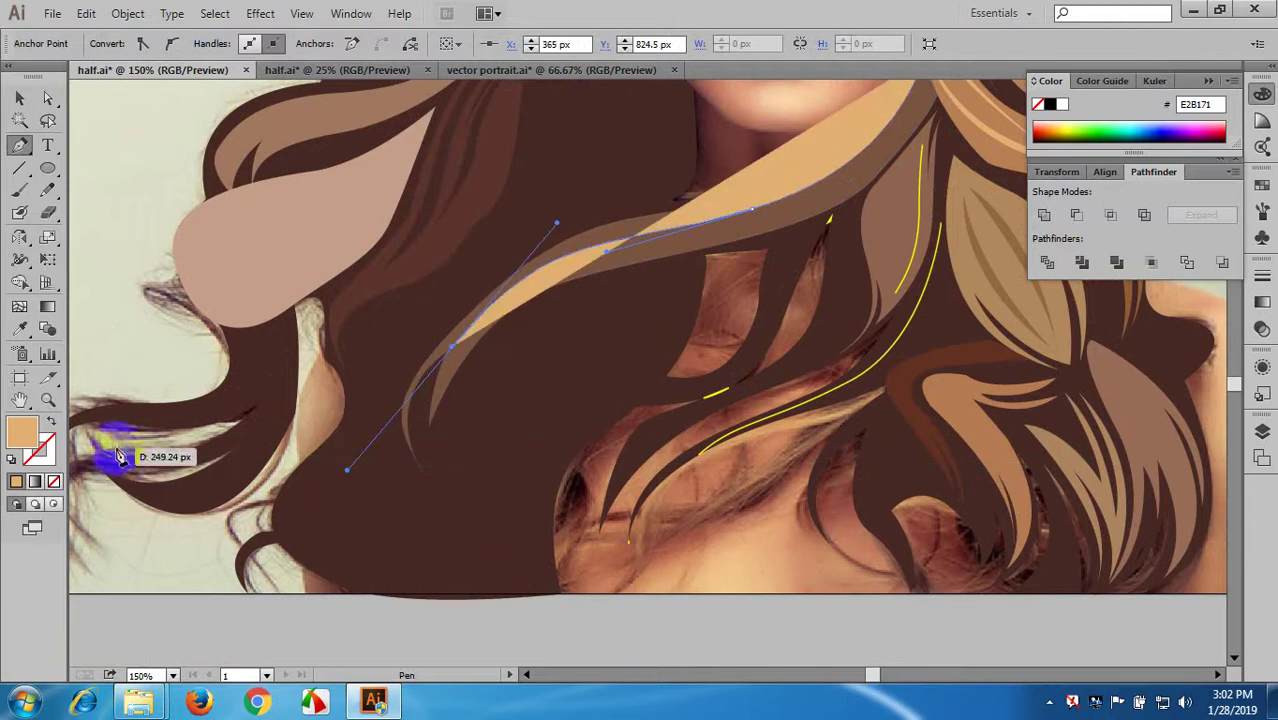
pyautogui.click(47, 423)
pyautogui.click(558, 278)
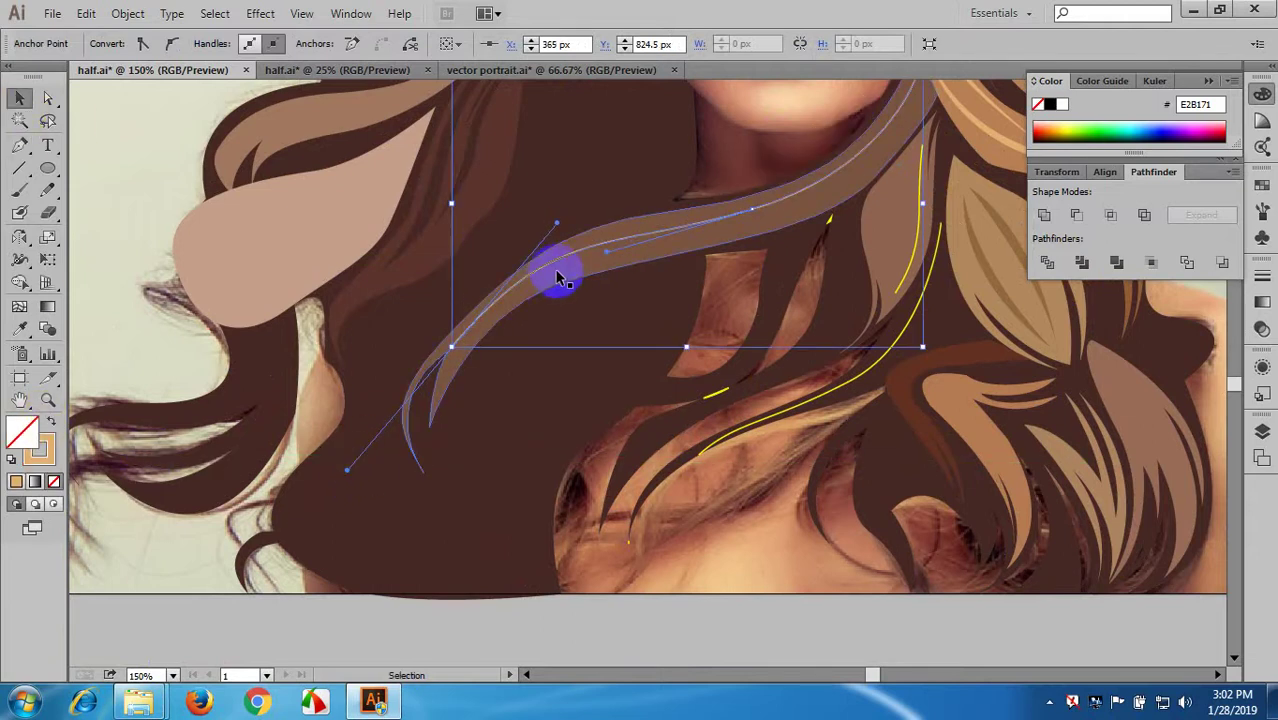
pyautogui.click(177, 171)
pyautogui.click(560, 260)
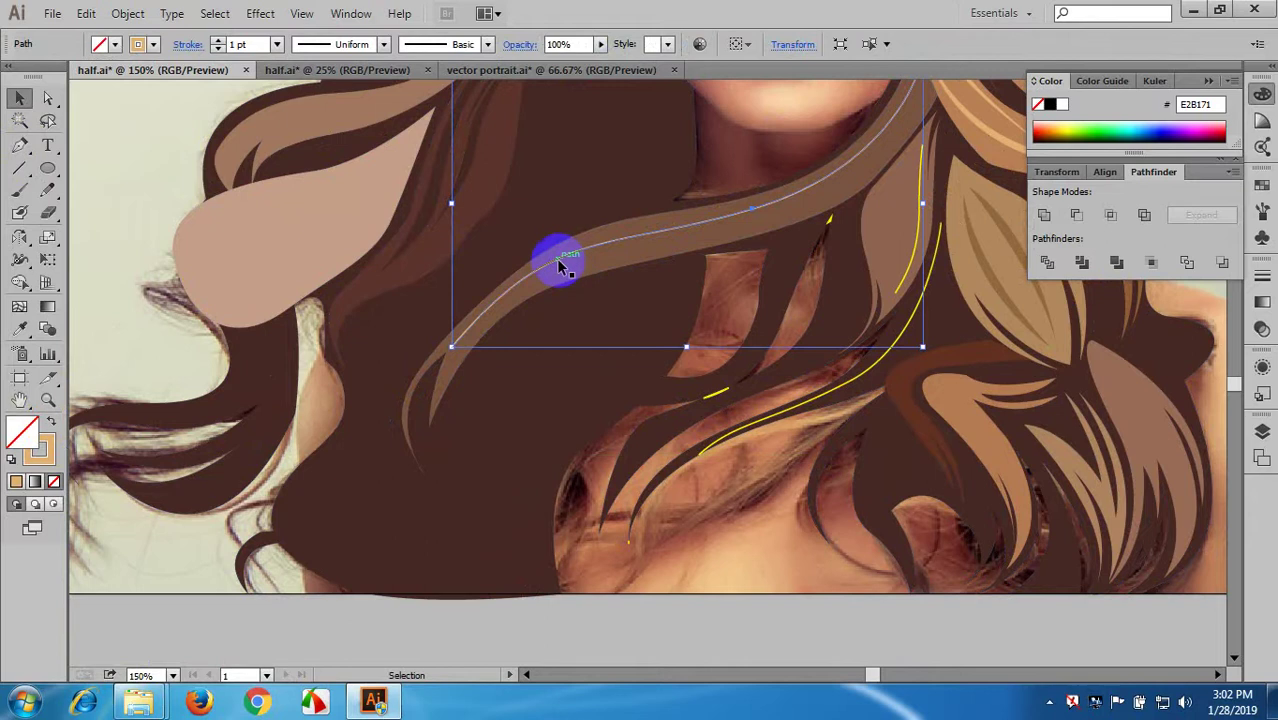
# - Set the sweeping brown lock's path to a 4 pt stroke, taper it at both ends, expand its appearance, and deselect it
pyautogui.scroll(7, 470, 225)
pyautogui.click(277, 45)
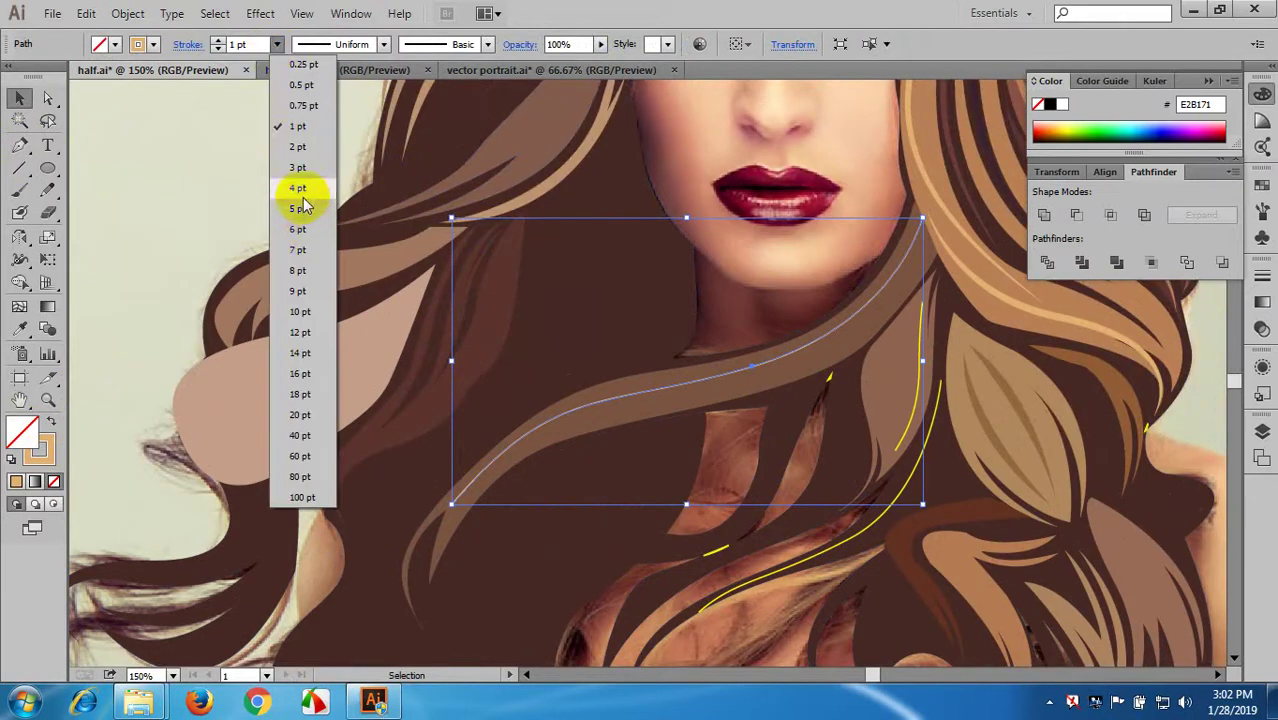
pyautogui.click(300, 189)
pyautogui.click(328, 45)
pyautogui.click(313, 105)
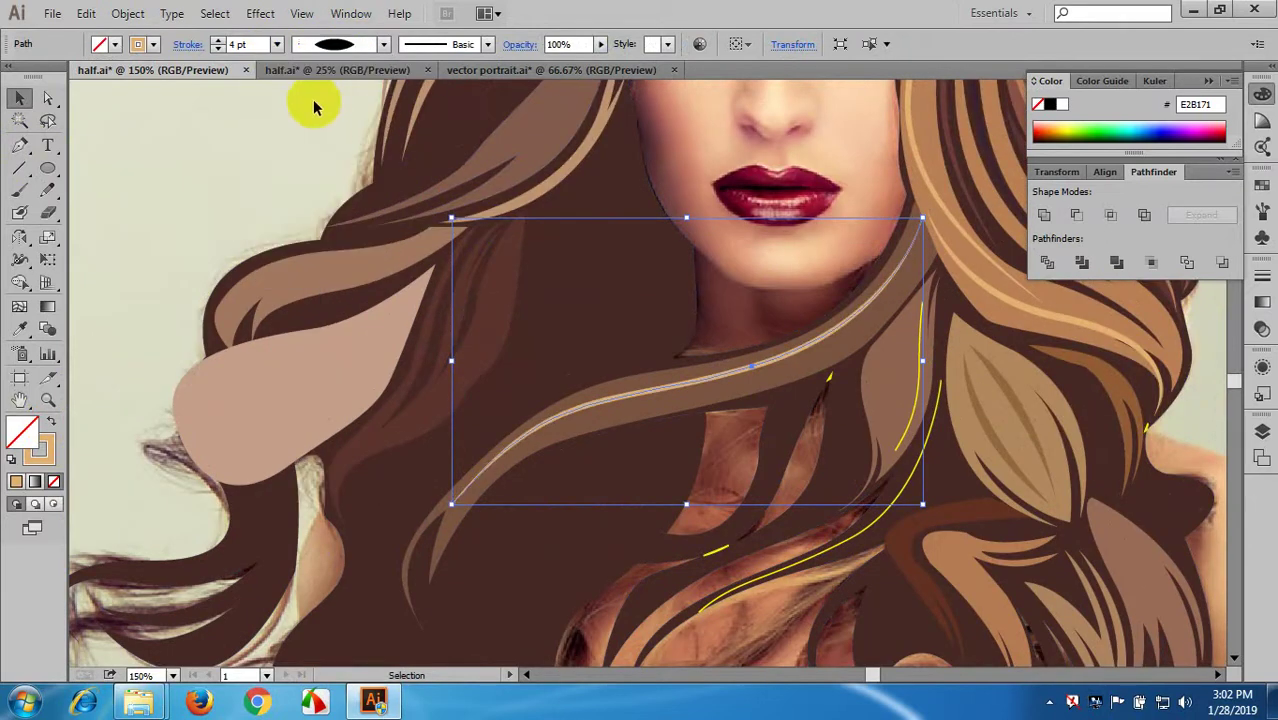
pyautogui.click(134, 18)
pyautogui.click(179, 234)
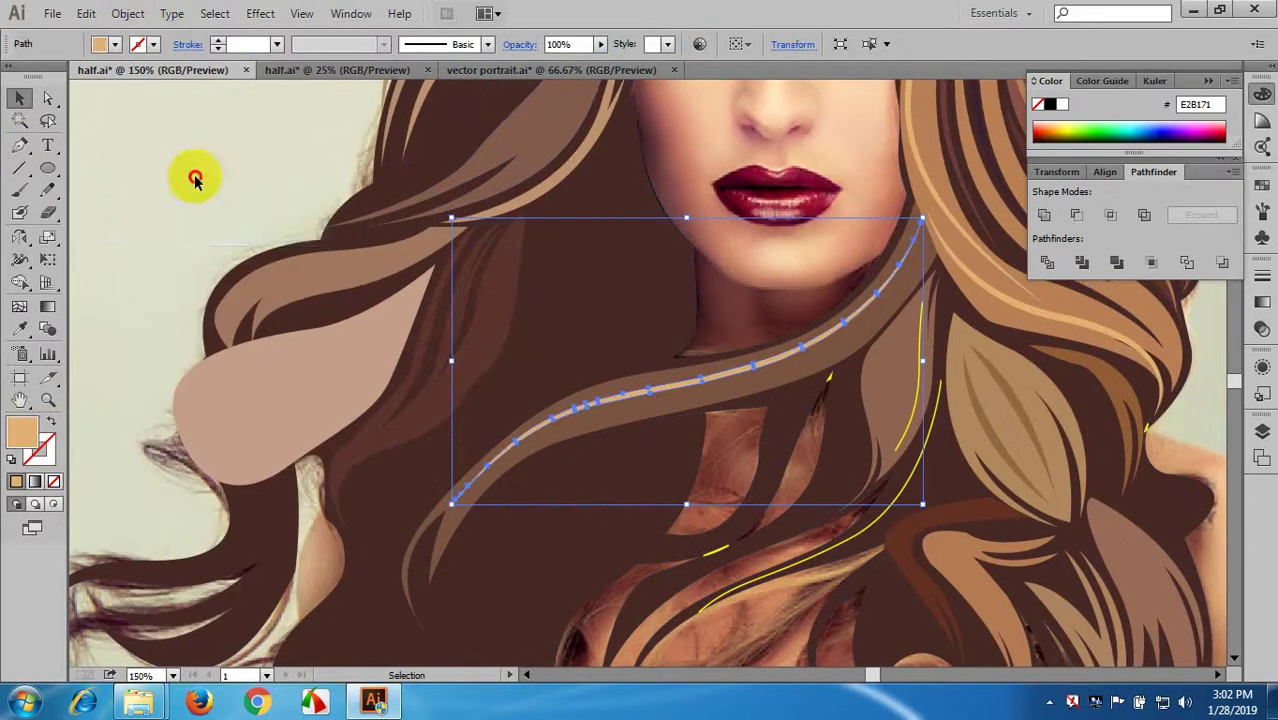
pyautogui.click(196, 176)
# - Draw a second Pen tool path just below the golden strand on the sweeping brown lock, stroked in E2B171 without fill, and select it
pyautogui.moveTo(346, 214); pyautogui.dragTo(237, 154)
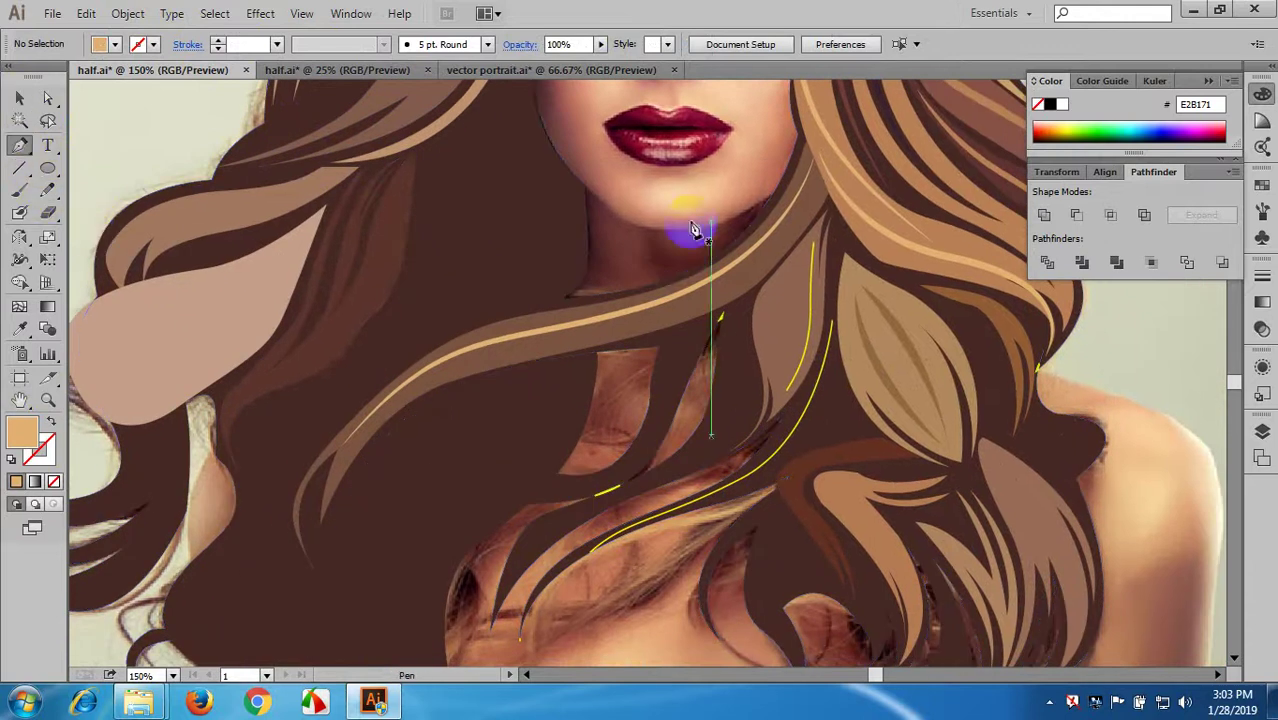
pyautogui.keyDown('ctrl'); pyautogui.click(825, 157); pyautogui.keyUp('ctrl')
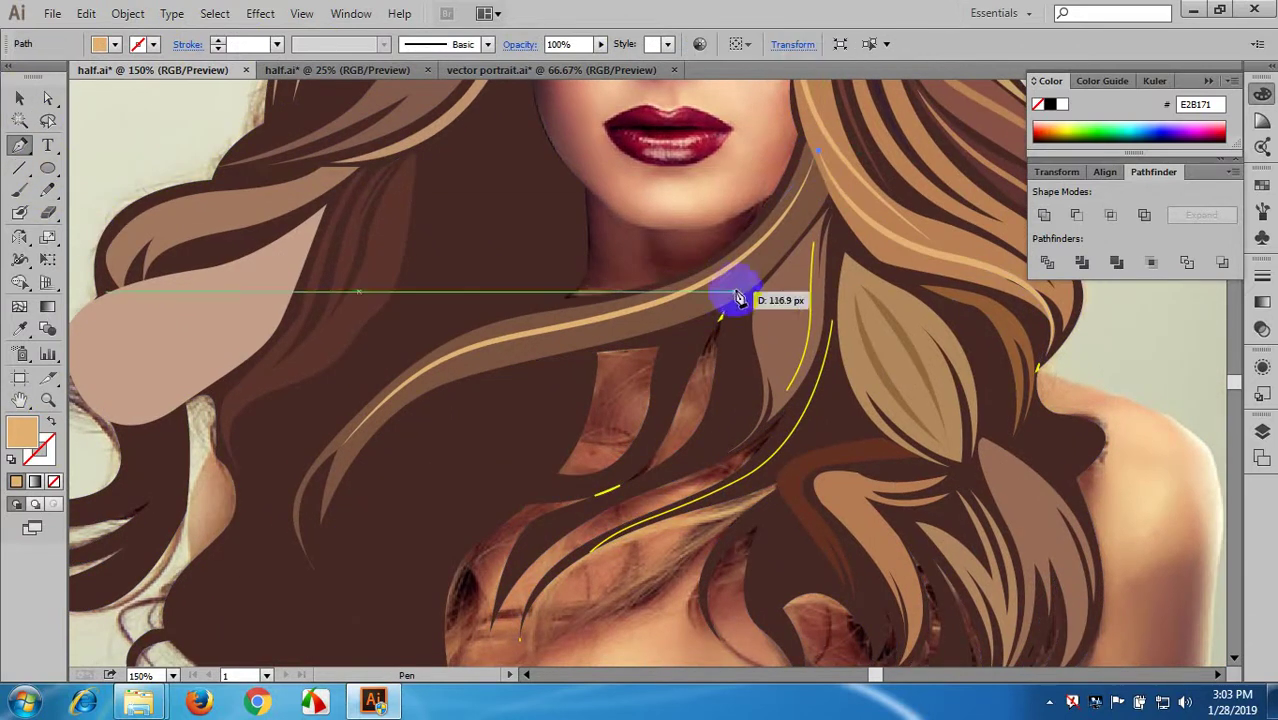
pyautogui.moveTo(571, 352); pyautogui.dragTo(554, 368)
pyautogui.scroll(-3, 556, 358)
pyautogui.moveTo(335, 383); pyautogui.dragTo(241, 546)
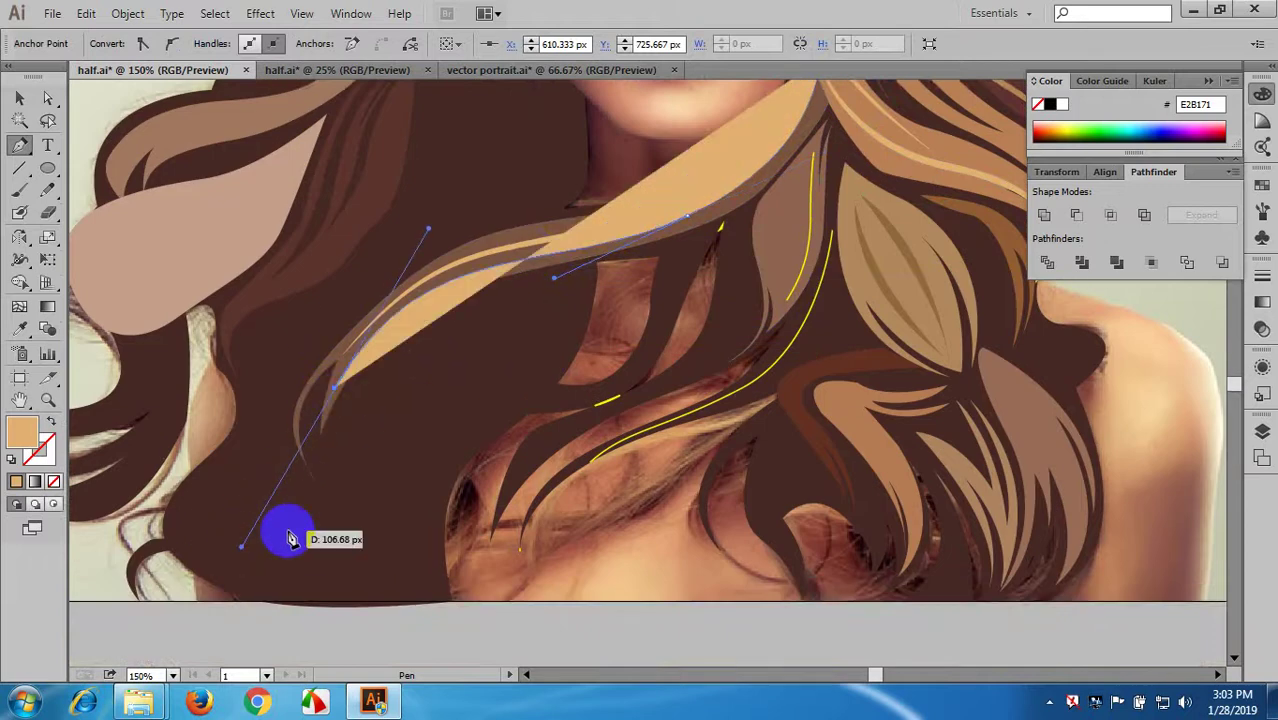
pyautogui.click(62, 432)
pyautogui.click(52, 422)
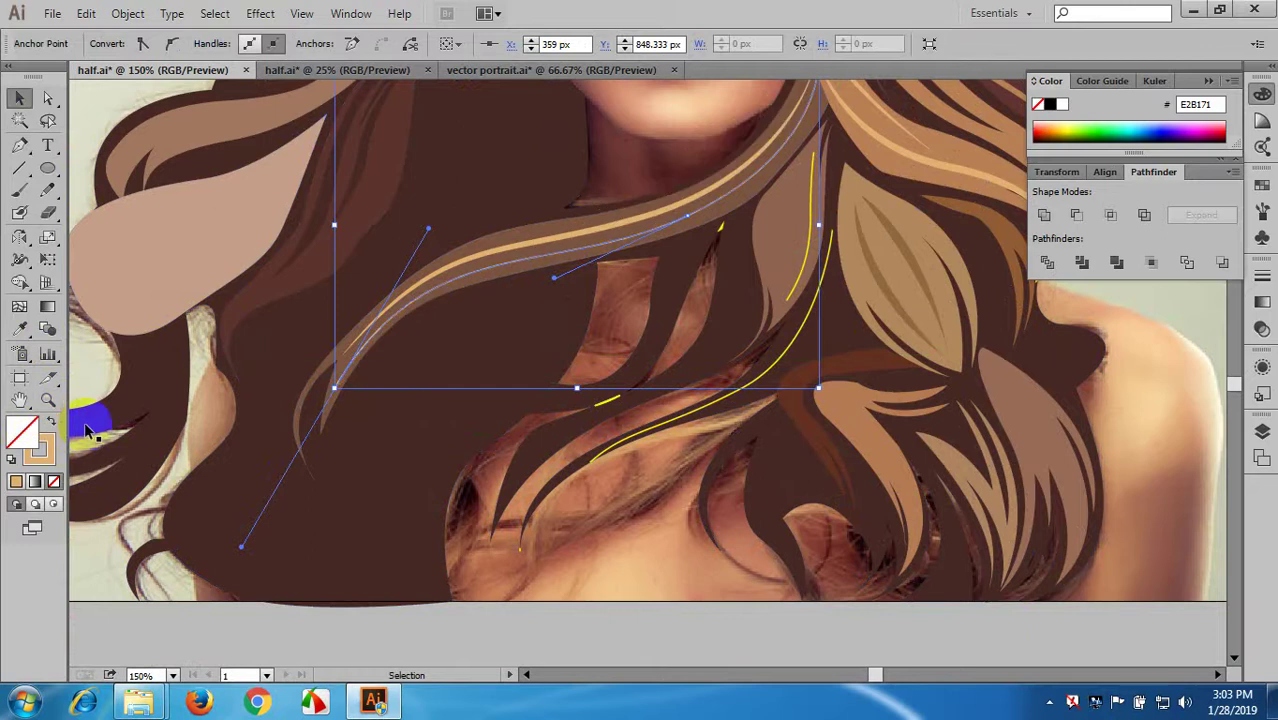
pyautogui.click(508, 553)
pyautogui.click(468, 280)
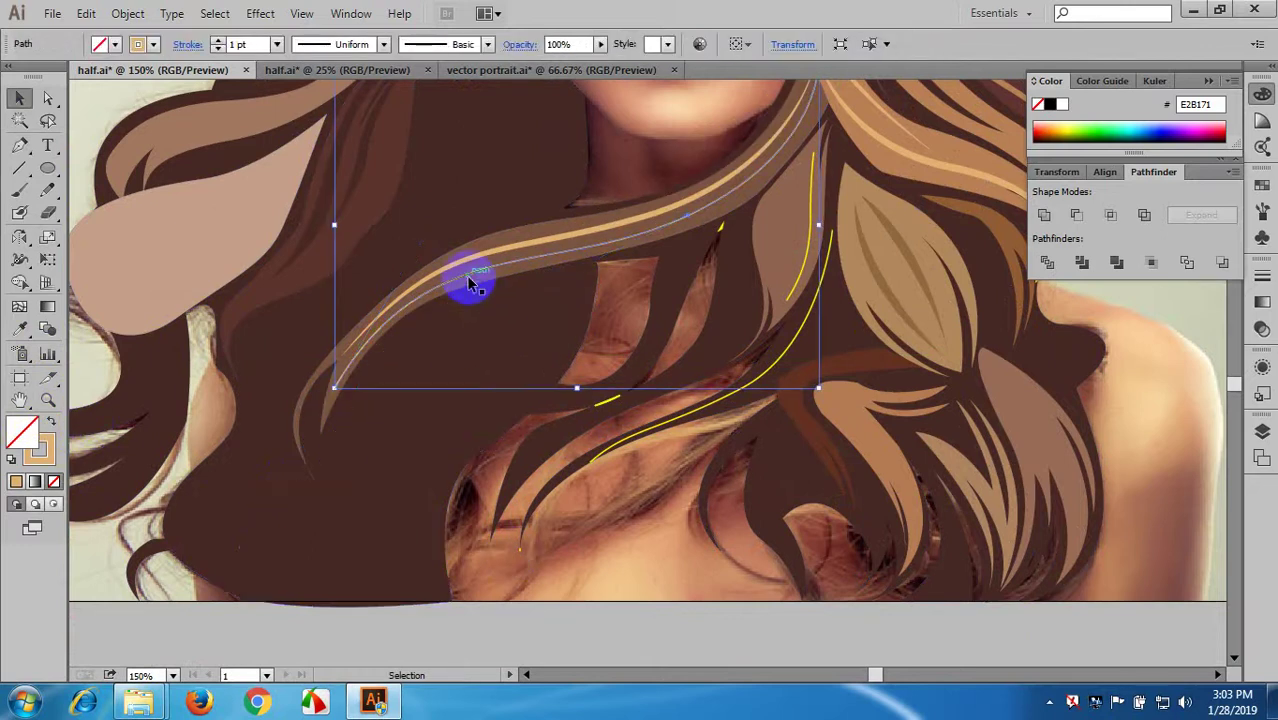
# - Set the second path on the sweeping brown lock to a 4 pt stroke, taper it at both ends, and expand its appearance
pyautogui.scroll(1, 470, 281)
pyautogui.click(277, 45)
pyautogui.click(304, 194)
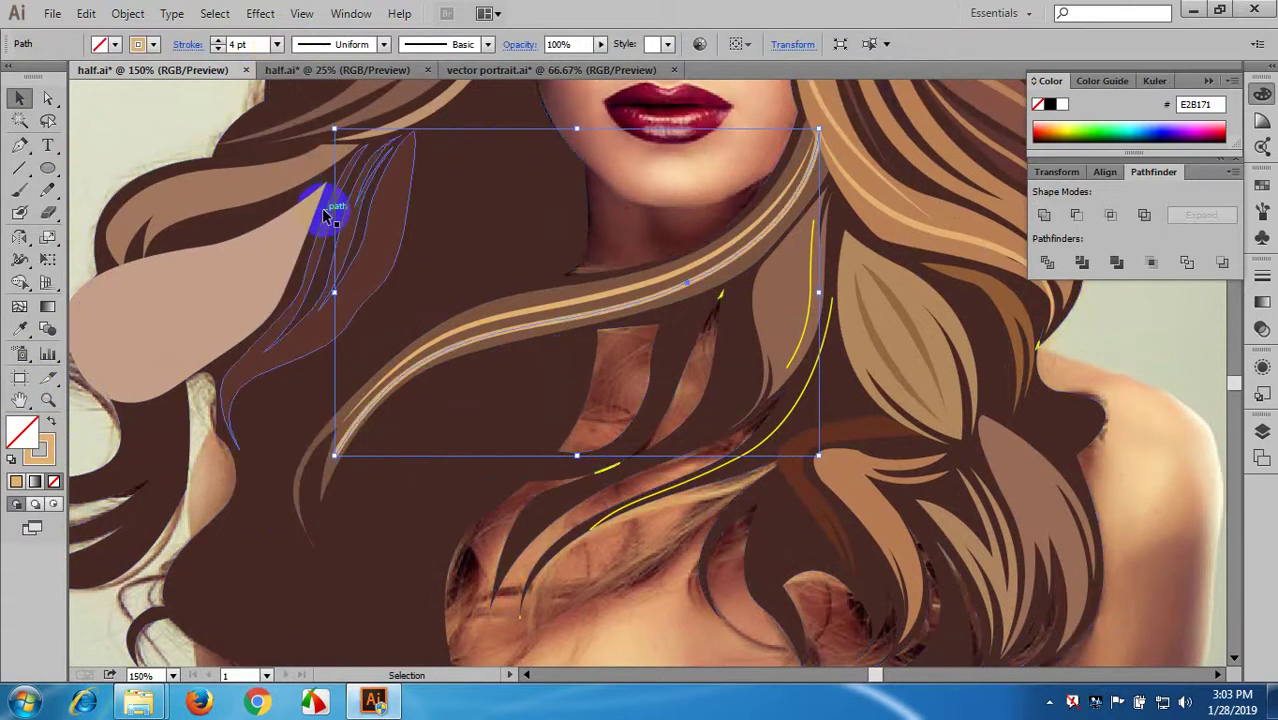
pyautogui.click(362, 44)
pyautogui.click(330, 106)
pyautogui.click(150, 20)
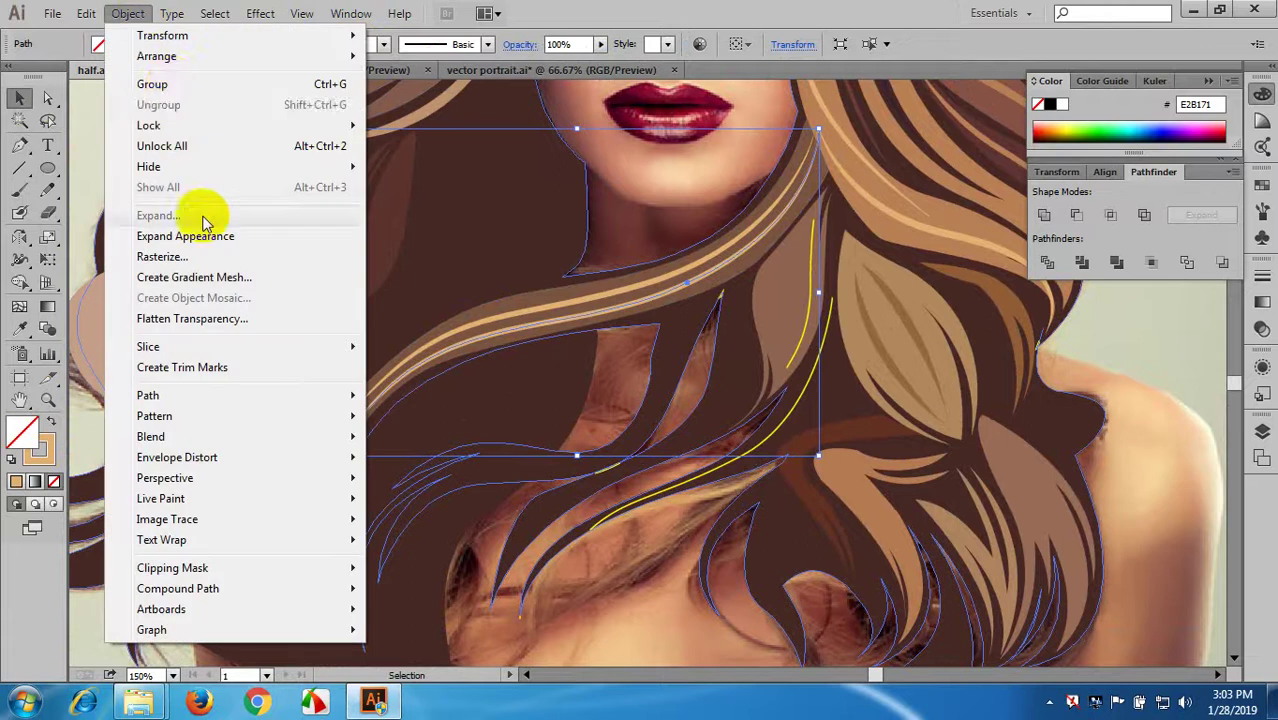
pyautogui.click(200, 234)
# - Recolor the lower strand on the sweeping brown lock with sampled reddish brown 6E3C35, and deselect it
pyautogui.scroll(2, 830, 492)
pyautogui.scroll(1, 830, 492)
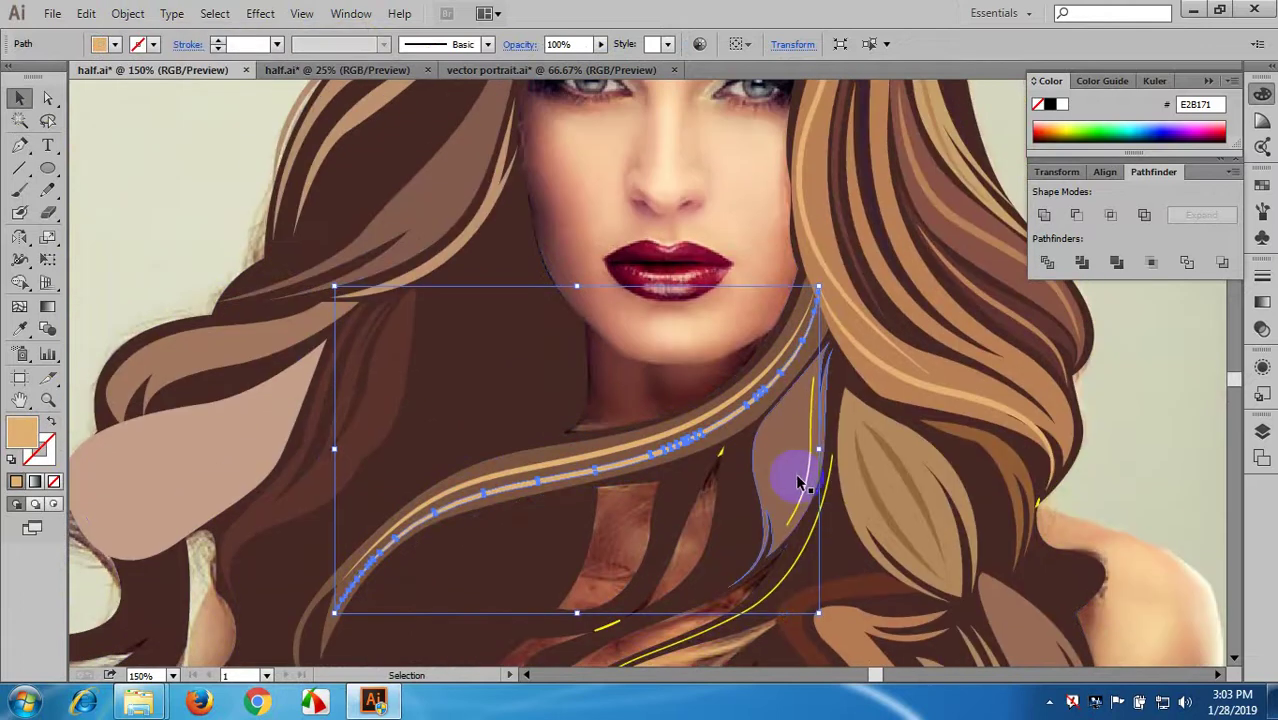
pyautogui.press('i')
pyautogui.click(840, 178)
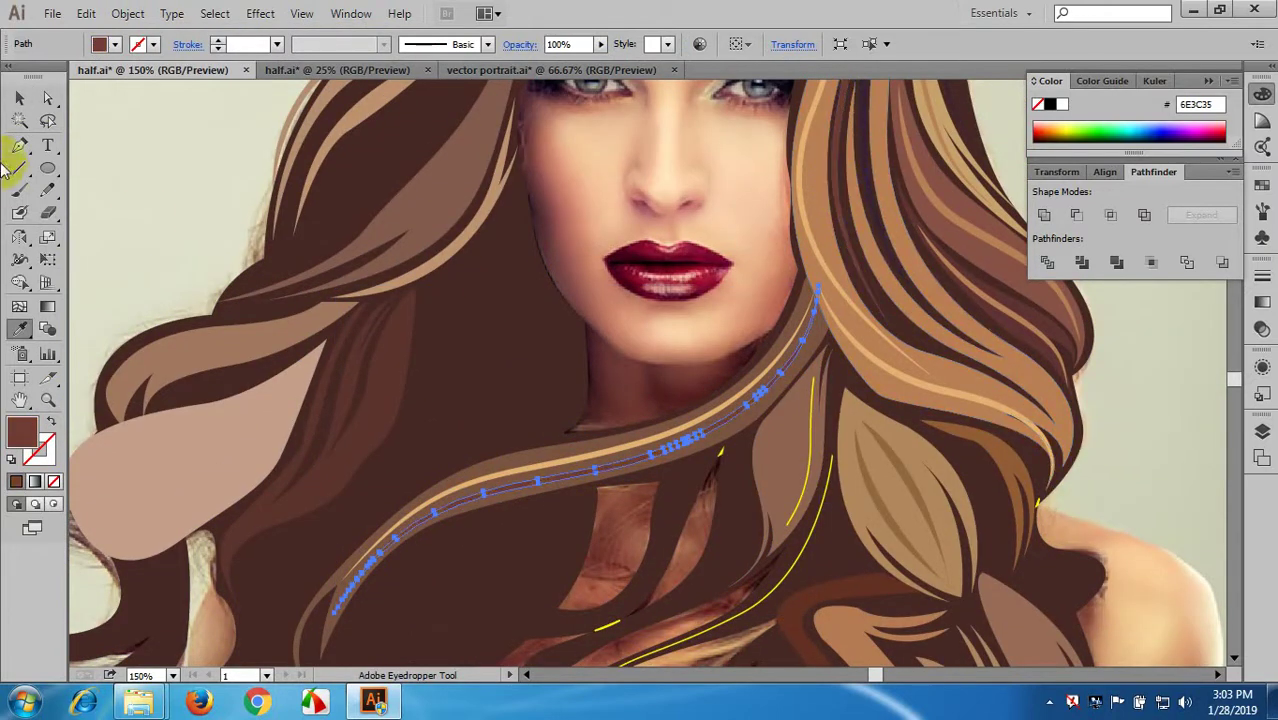
pyautogui.click(20, 98)
pyautogui.click(152, 131)
# - Select the yellow path on the small mauve-brown lock beside the neck and change its stroke to sampled brown 8F6450 without fill
pyautogui.scroll(-1, 387, 370)
pyautogui.scroll(-2, 392, 372)
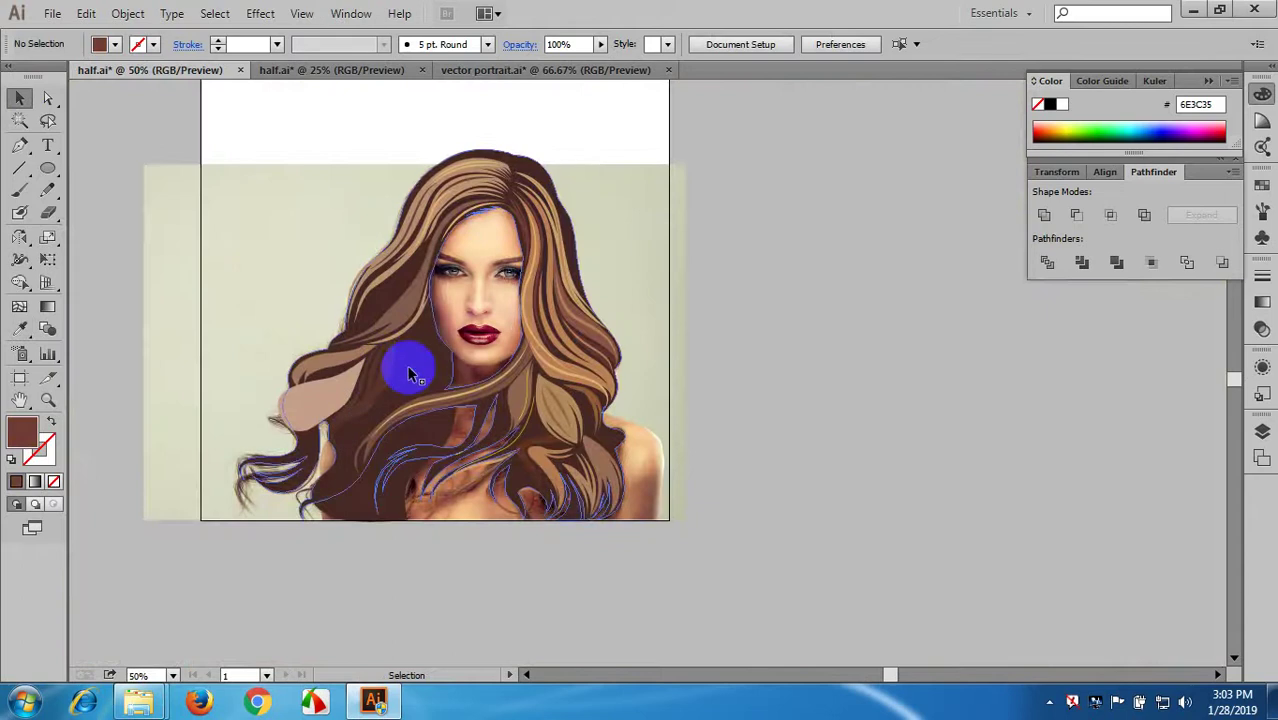
pyautogui.scroll(3, 475, 420)
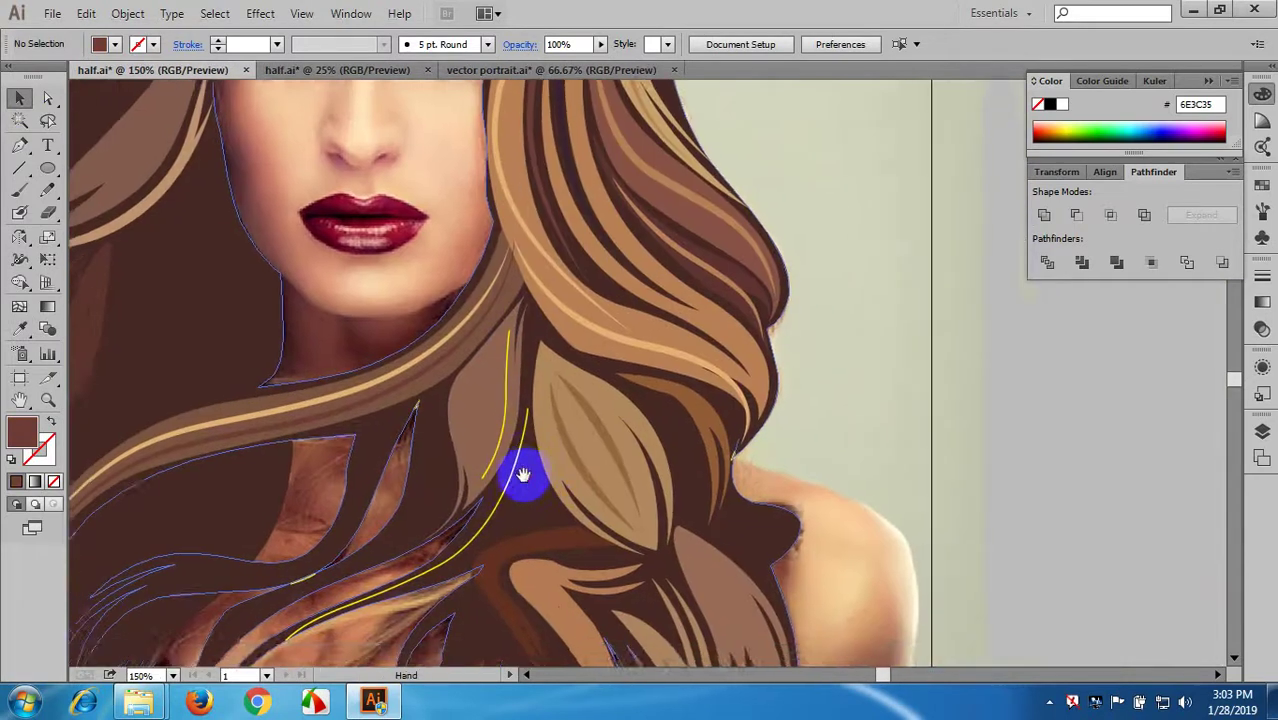
pyautogui.keyDown('ctrl'); pyautogui.click(484, 384); pyautogui.keyUp('ctrl')
pyautogui.click(490, 380)
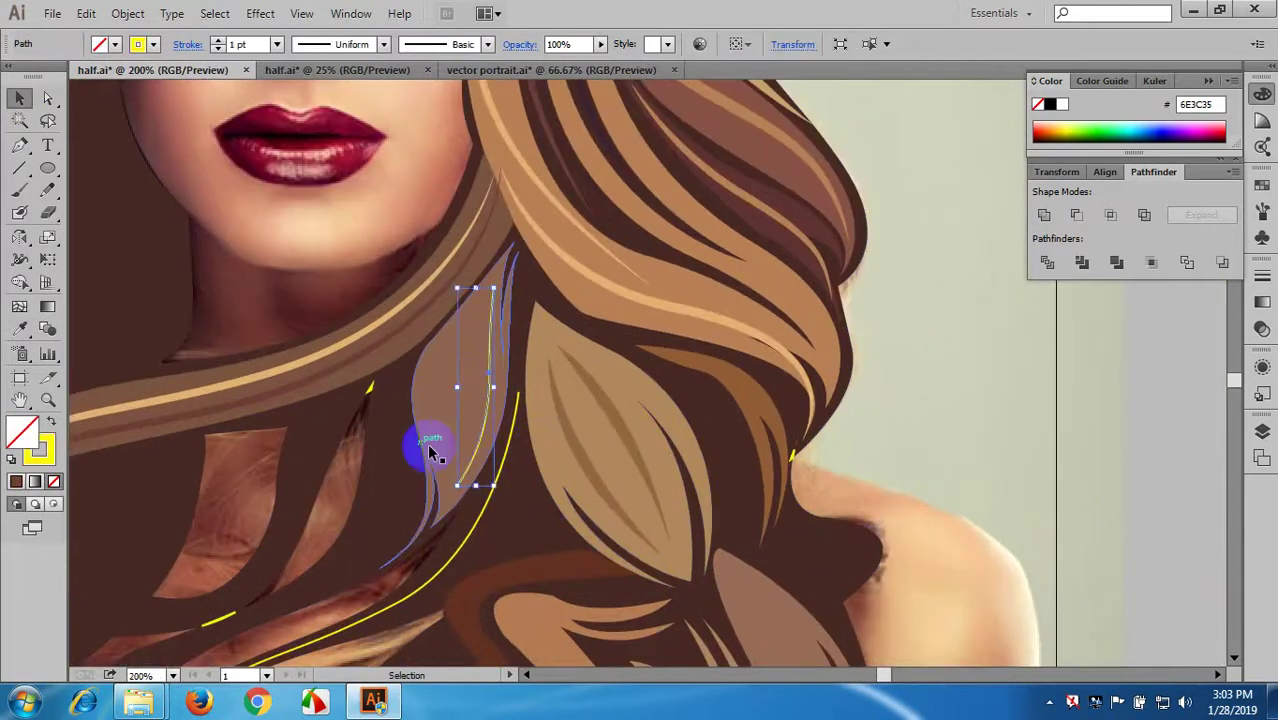
pyautogui.press('o')
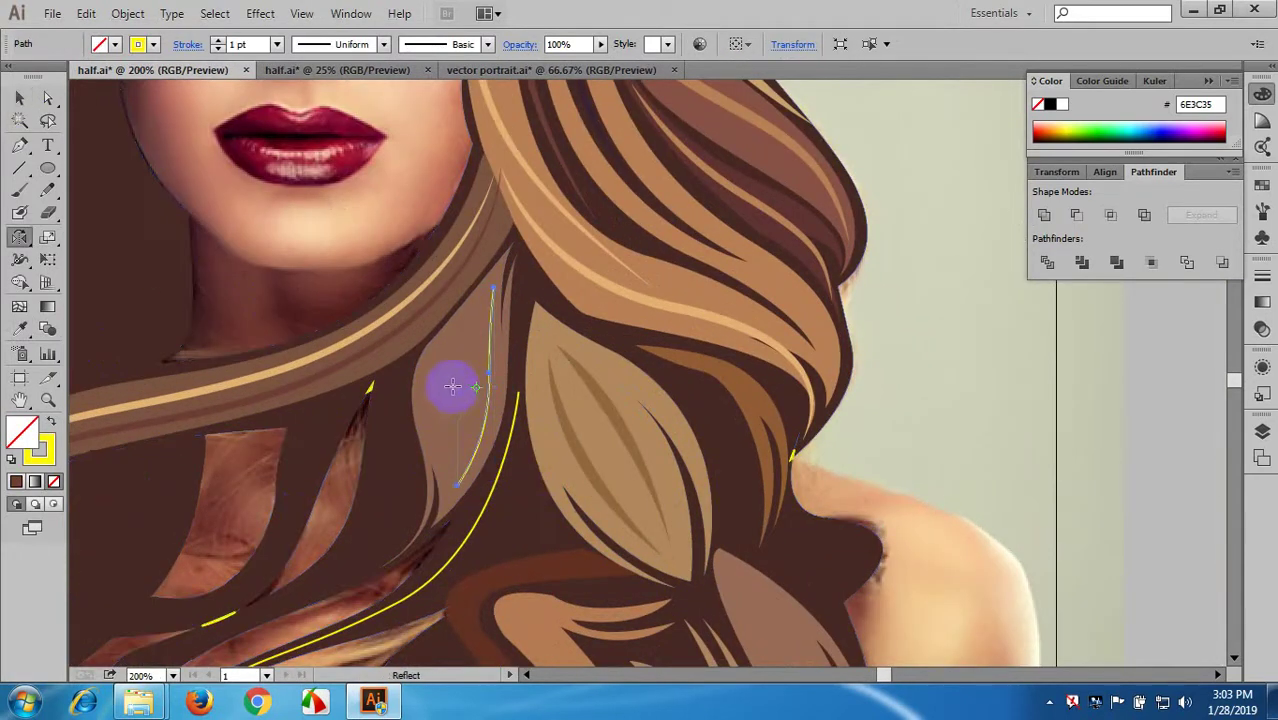
pyautogui.click(459, 386)
pyautogui.click(47, 428)
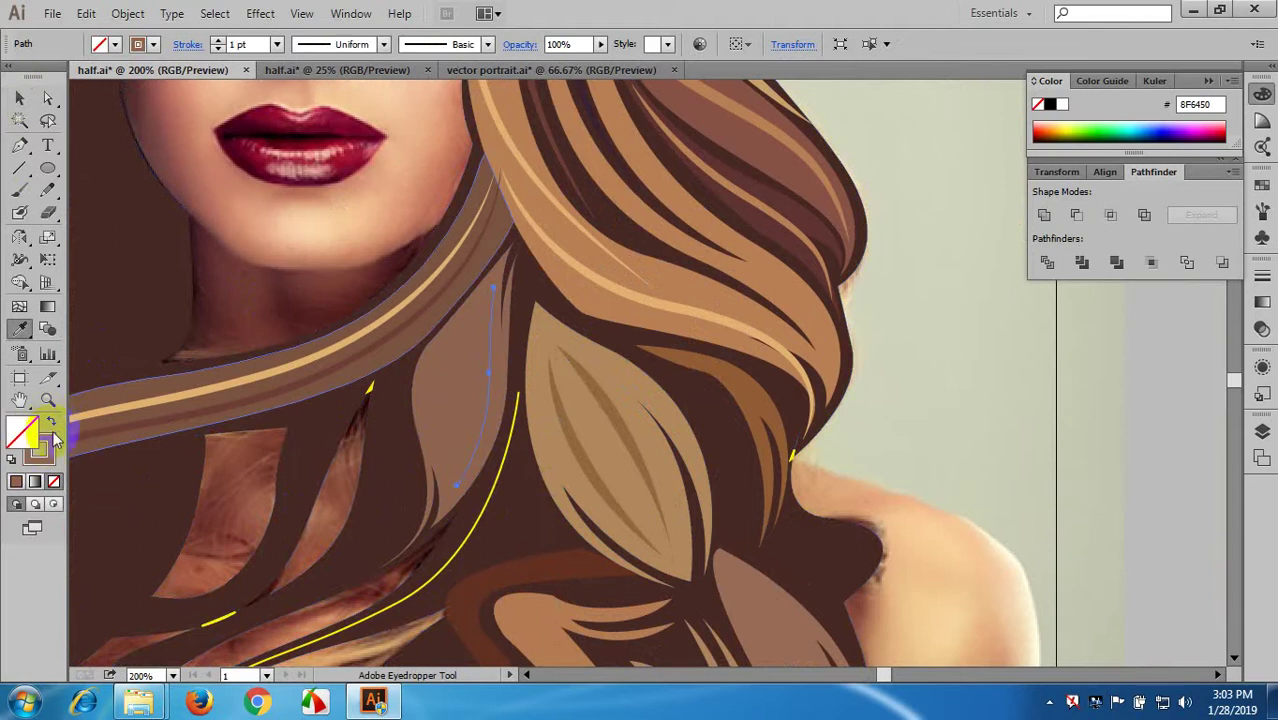
pyautogui.click(210, 337)
pyautogui.click(520, 348)
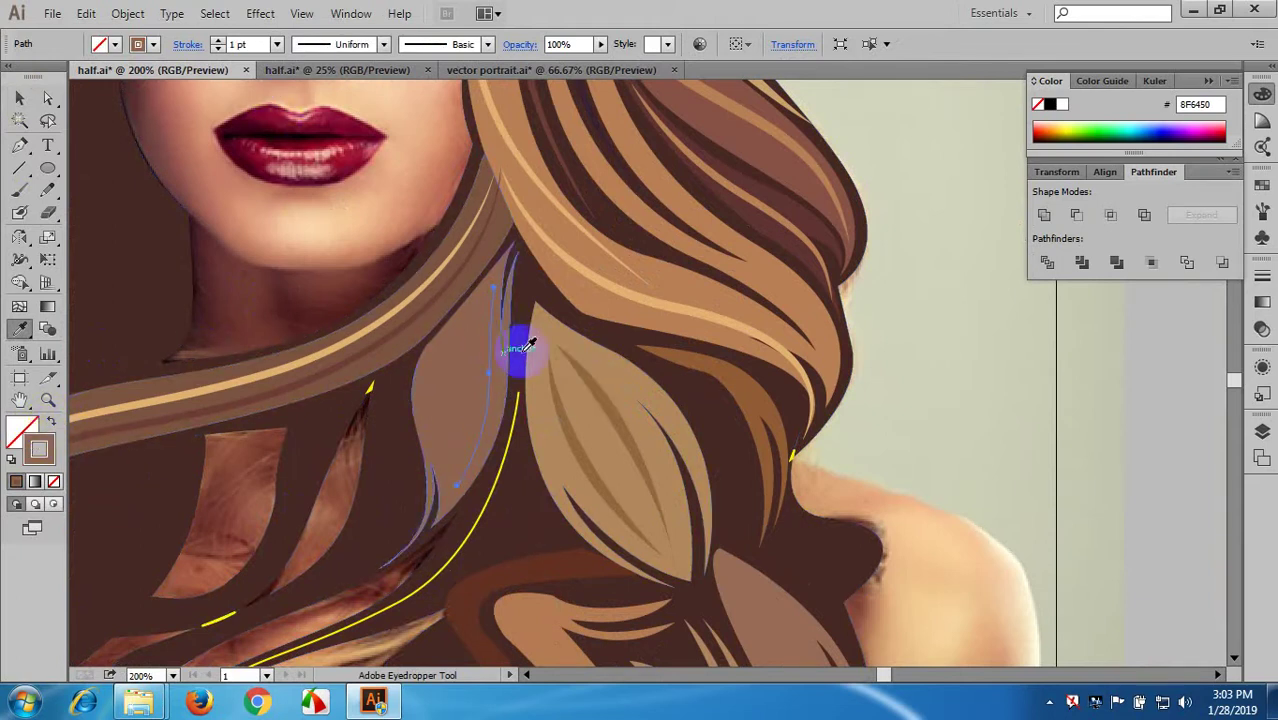
# - Set the small mauve-brown lock's path to a 3 pt stroke, taper it at both ends, and expand it into a tan-filled strand
pyautogui.click(277, 44)
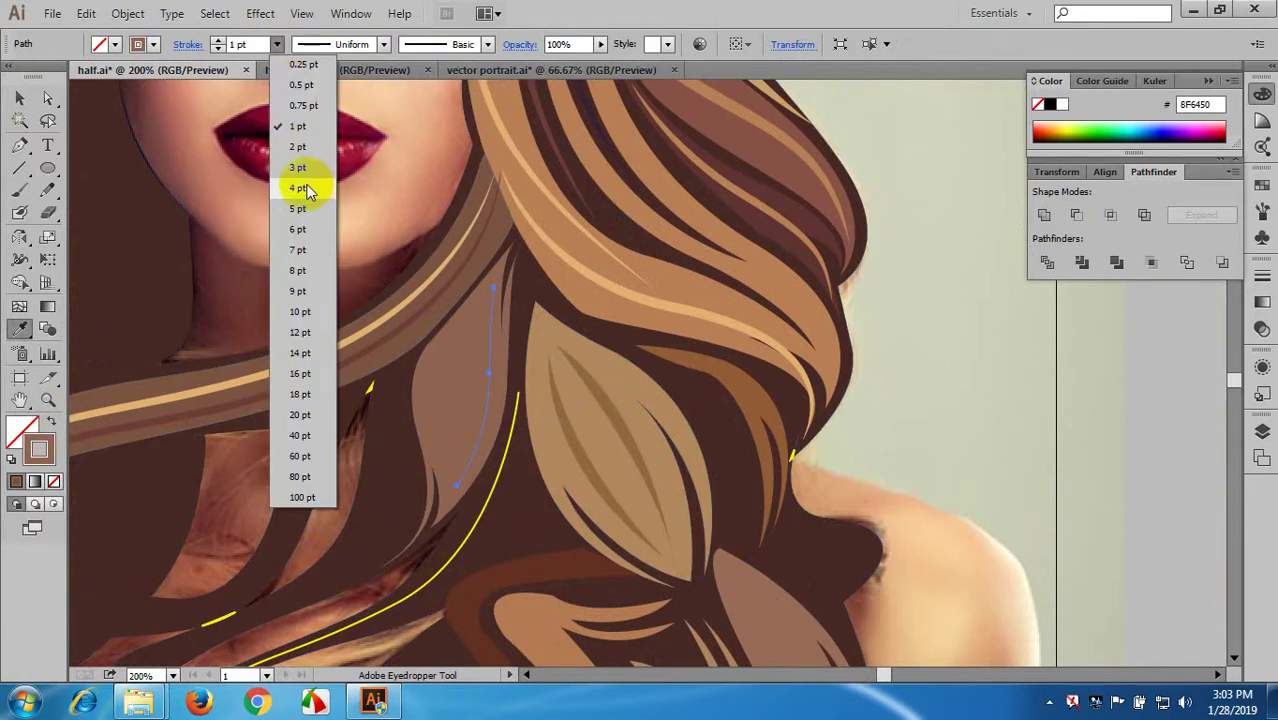
pyautogui.click(308, 179)
pyautogui.click(345, 44)
pyautogui.click(336, 110)
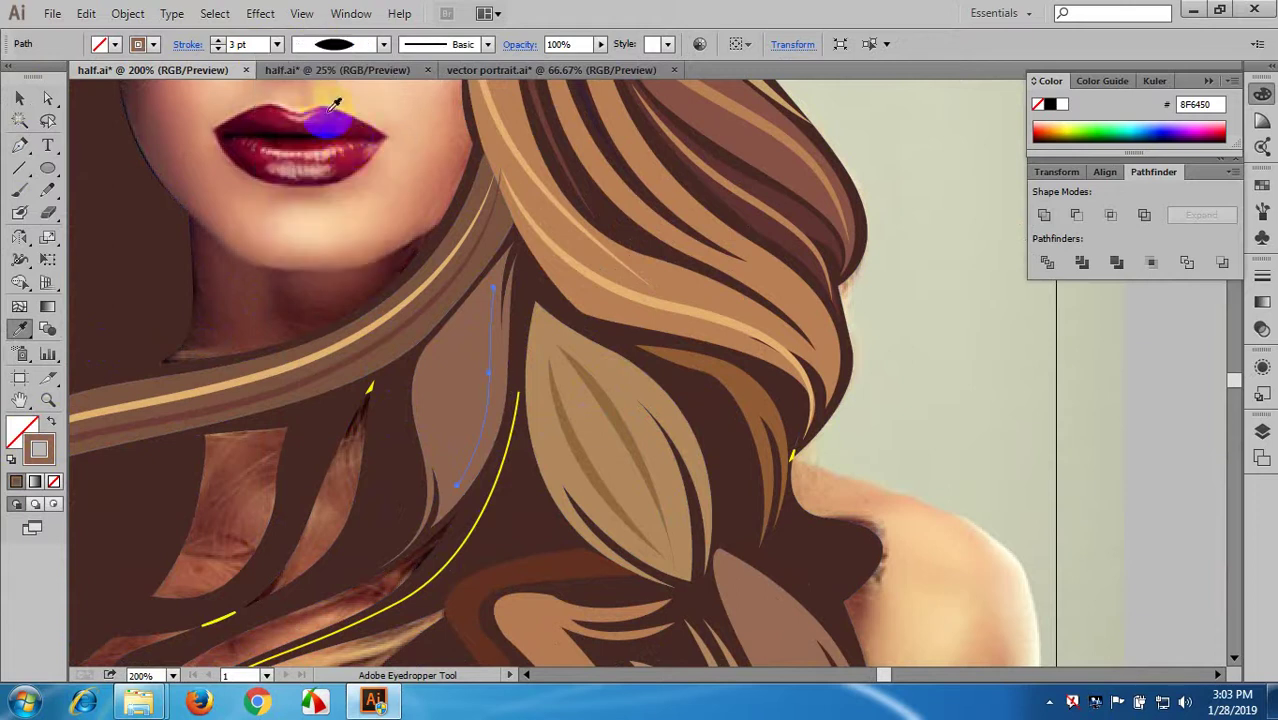
pyautogui.click(128, 13)
pyautogui.click(170, 236)
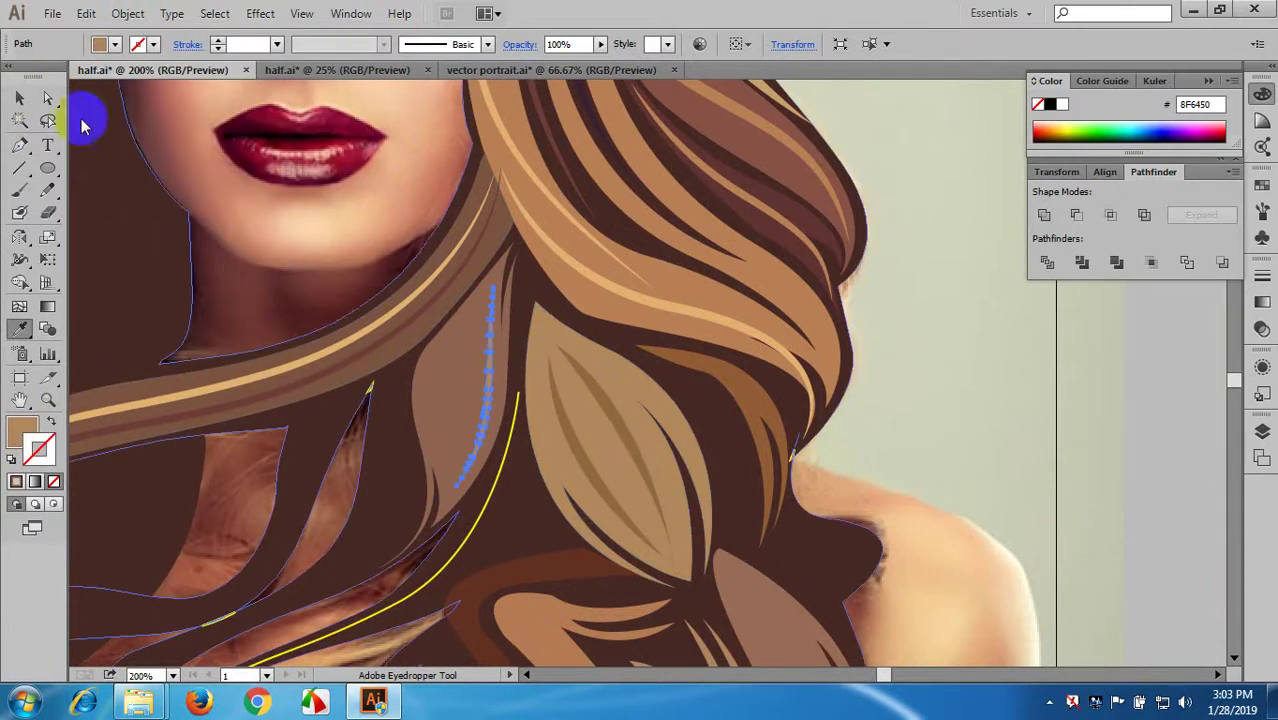
# - Duplicate the tan strand twice across the small mauve-brown lock, spacing the copies side by side toward the neck
pyautogui.click(20, 98)
pyautogui.scroll(2, 325, 335)
pyautogui.moveTo(213, 331); pyautogui.dragTo(209, 235)
pyautogui.click(19, 98)
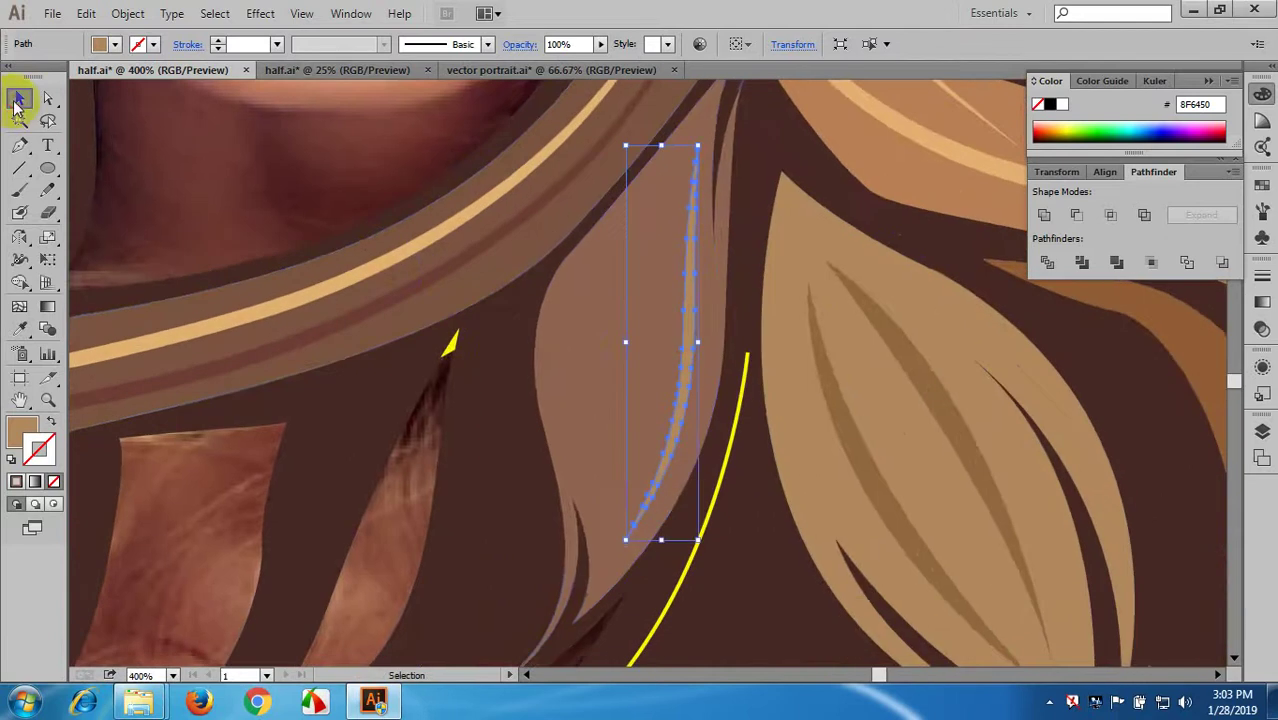
pyautogui.moveTo(694, 376); pyautogui.dragTo(594, 371)
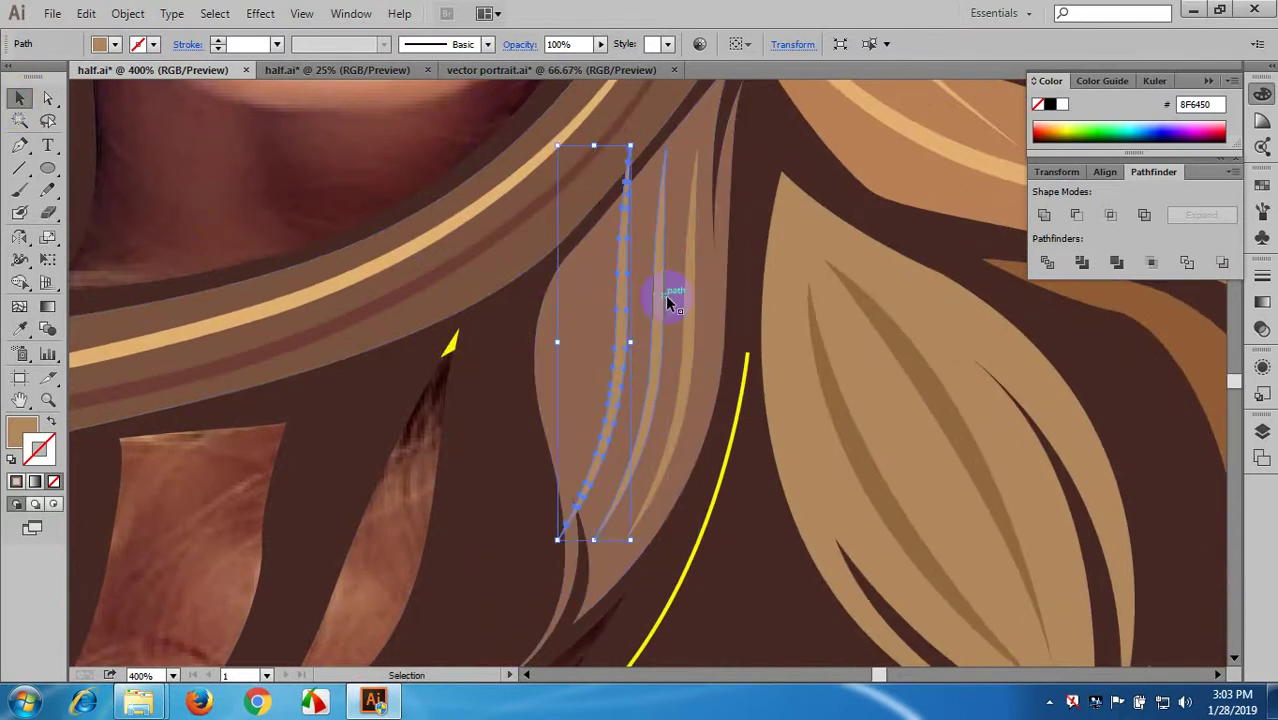
# - Delete the leftmost tan strand on the small mauve-brown lock, and make a vertically reflected copy of the other two
pyautogui.click(712, 380)
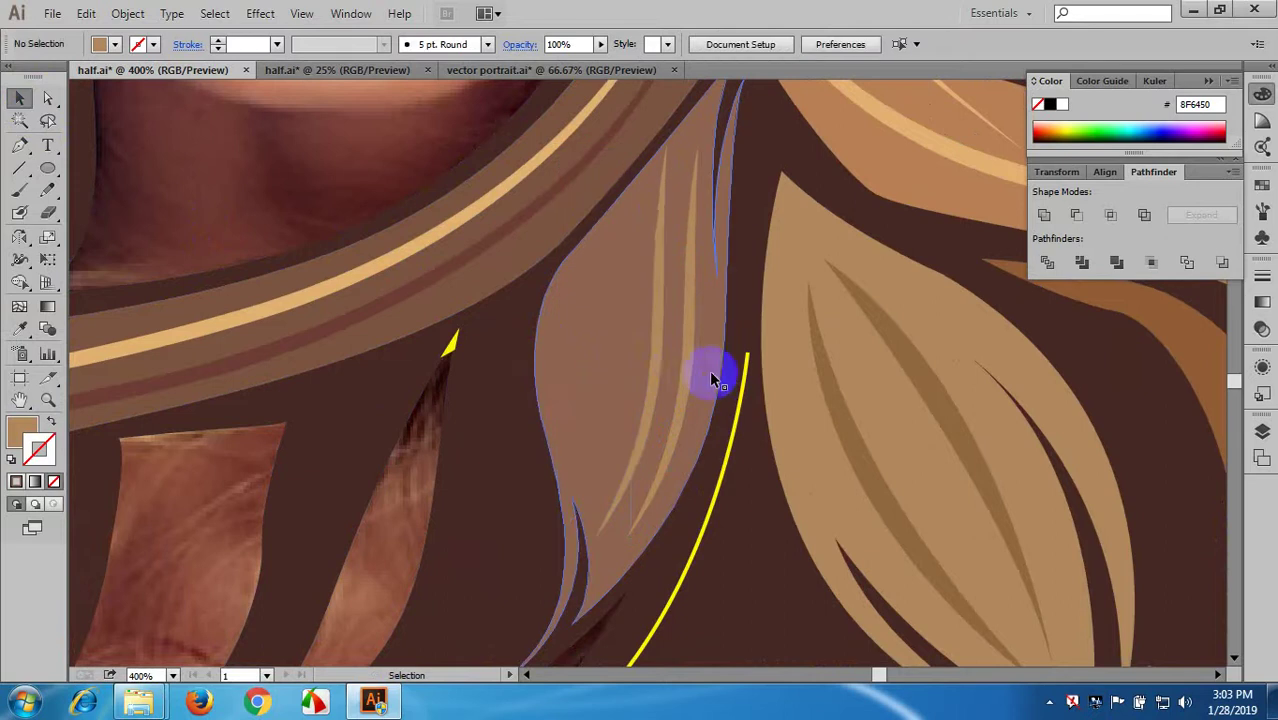
pyautogui.click(663, 350)
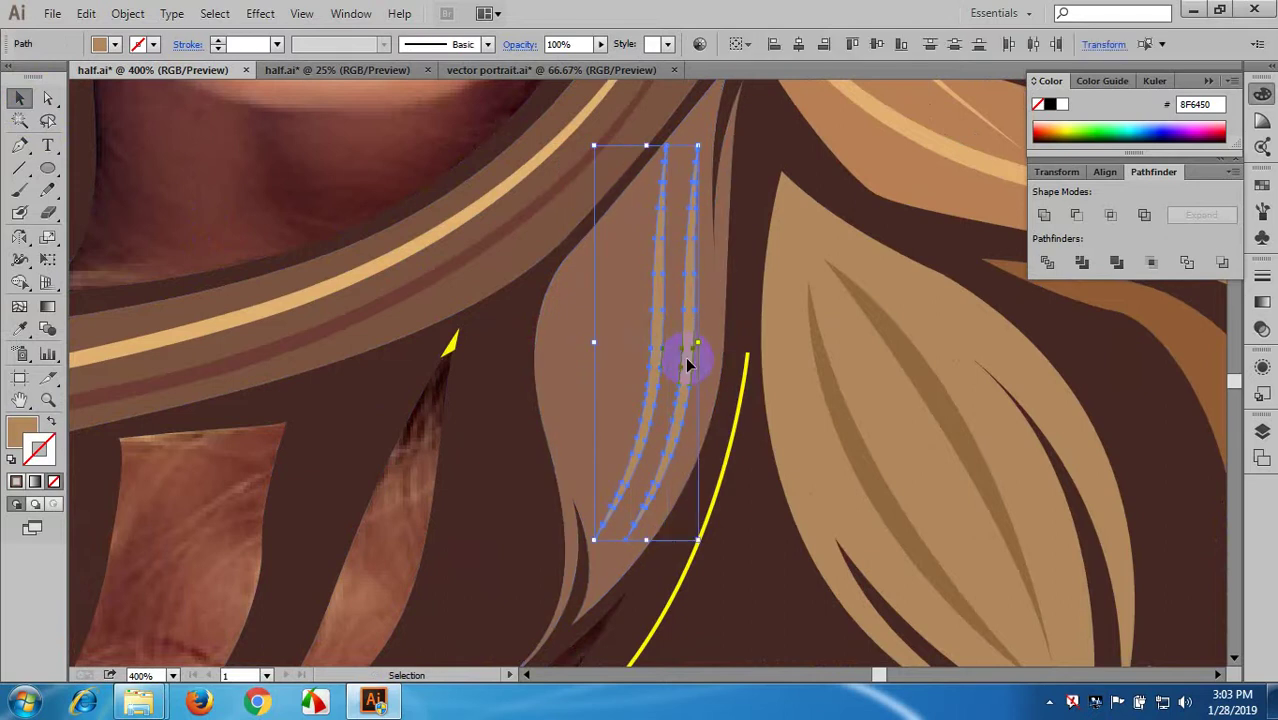
pyautogui.rightClick(687, 365)
pyautogui.moveTo(862, 590)
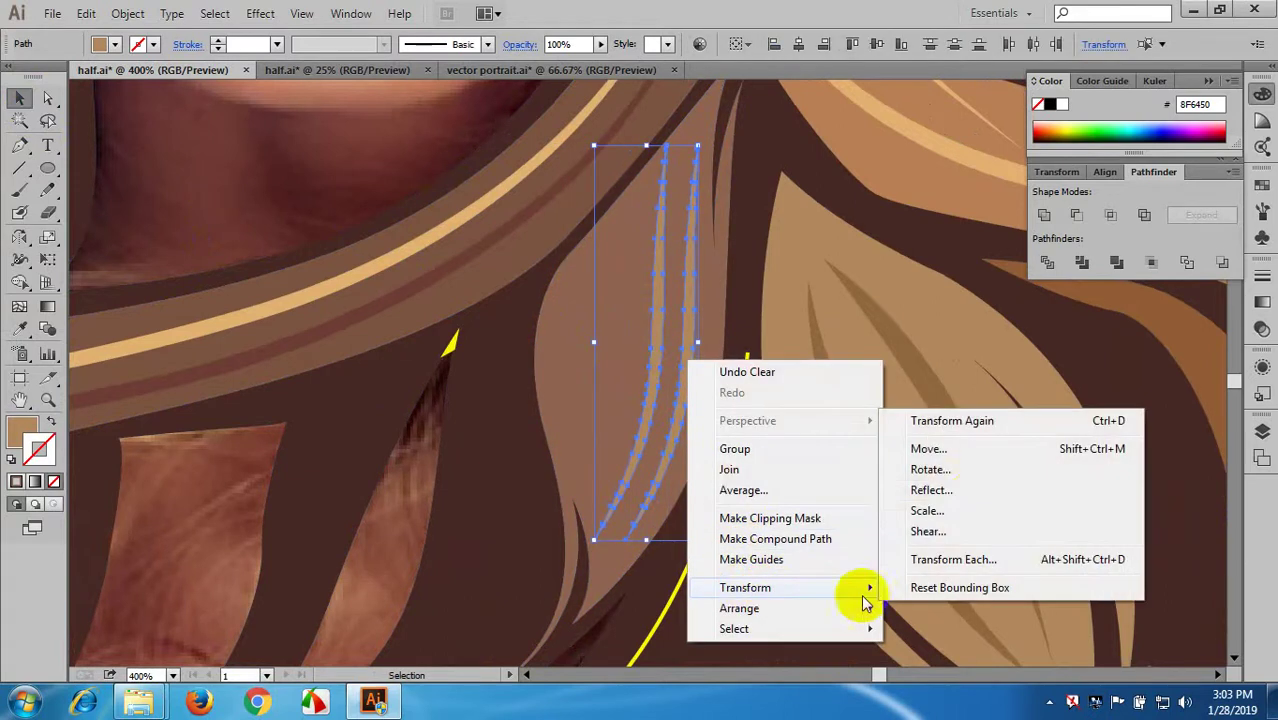
pyautogui.click(926, 490)
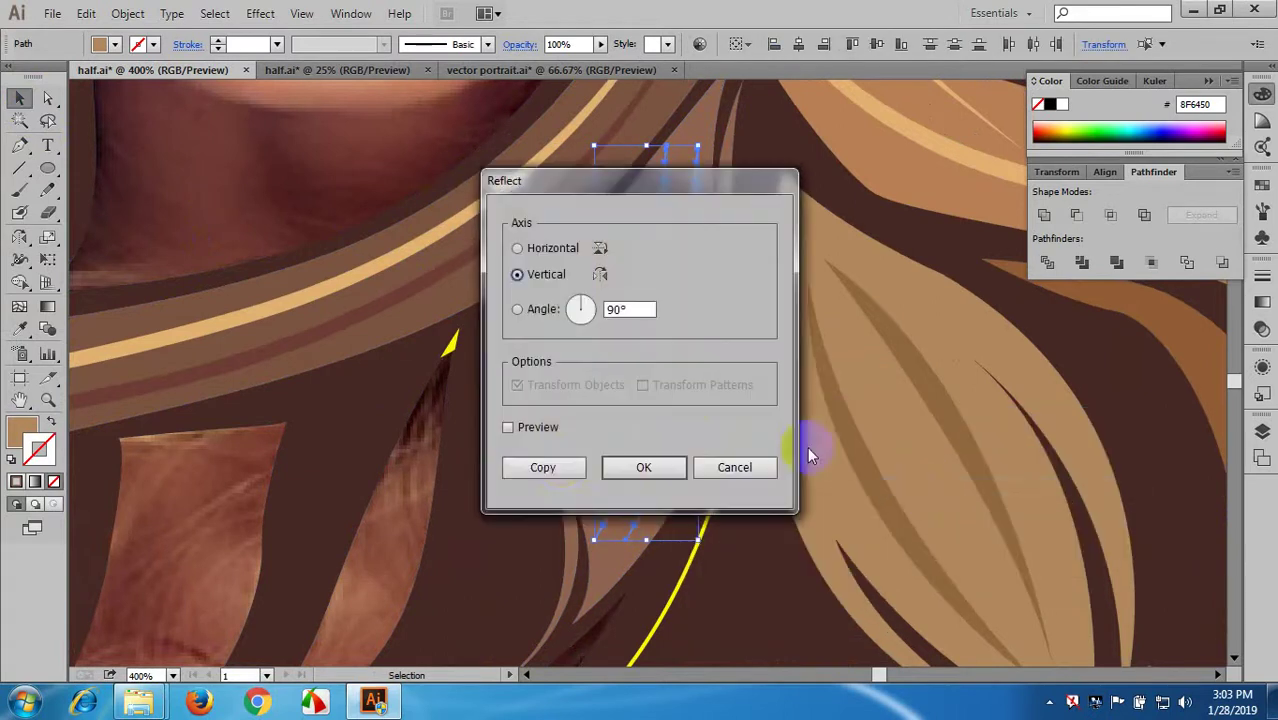
pyautogui.click(561, 467)
# - Shrink the reflected strand pair, rotate it to follow the face-side edge of the small mauve-brown lock, and deselect it
pyautogui.moveTo(686, 484); pyautogui.dragTo(697, 398)
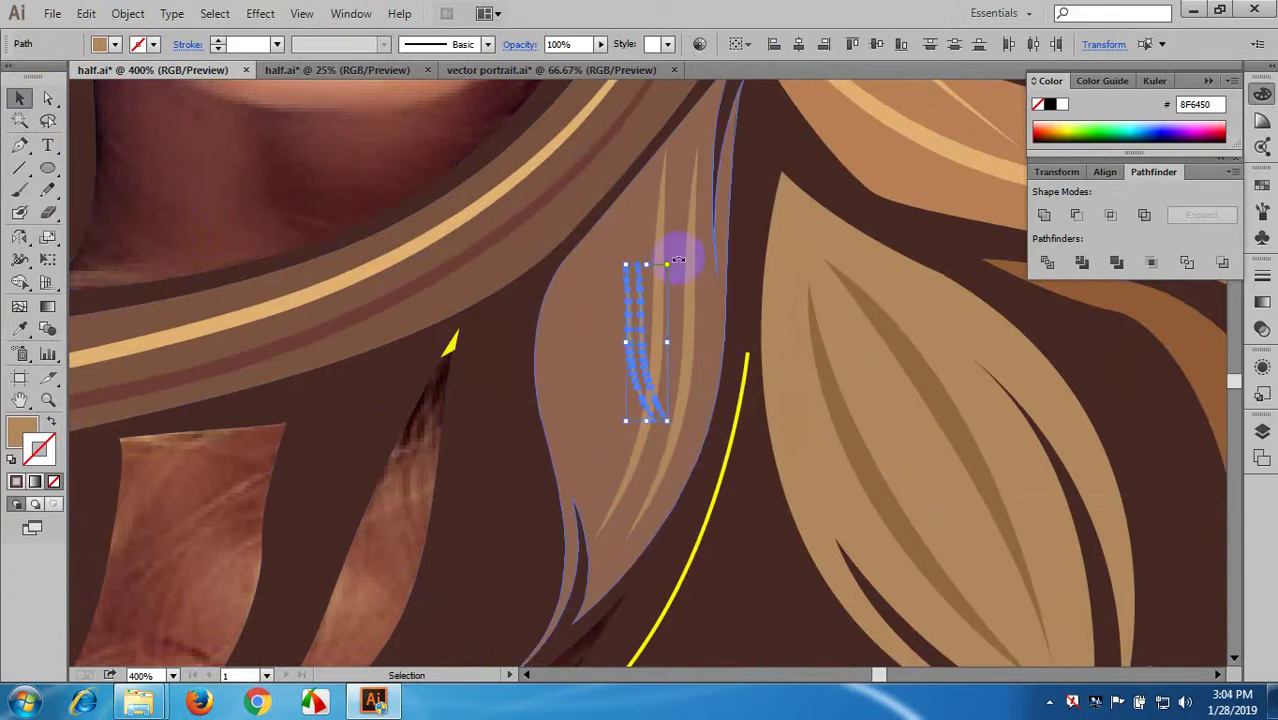
pyautogui.moveTo(686, 265); pyautogui.dragTo(700, 282)
pyautogui.moveTo(628, 322)
pyautogui.mouseDown()
pyautogui.moveTo(633, 331)
pyautogui.moveTo(616, 325)
pyautogui.mouseUp()
pyautogui.moveTo(616, 432); pyautogui.dragTo(616, 434)
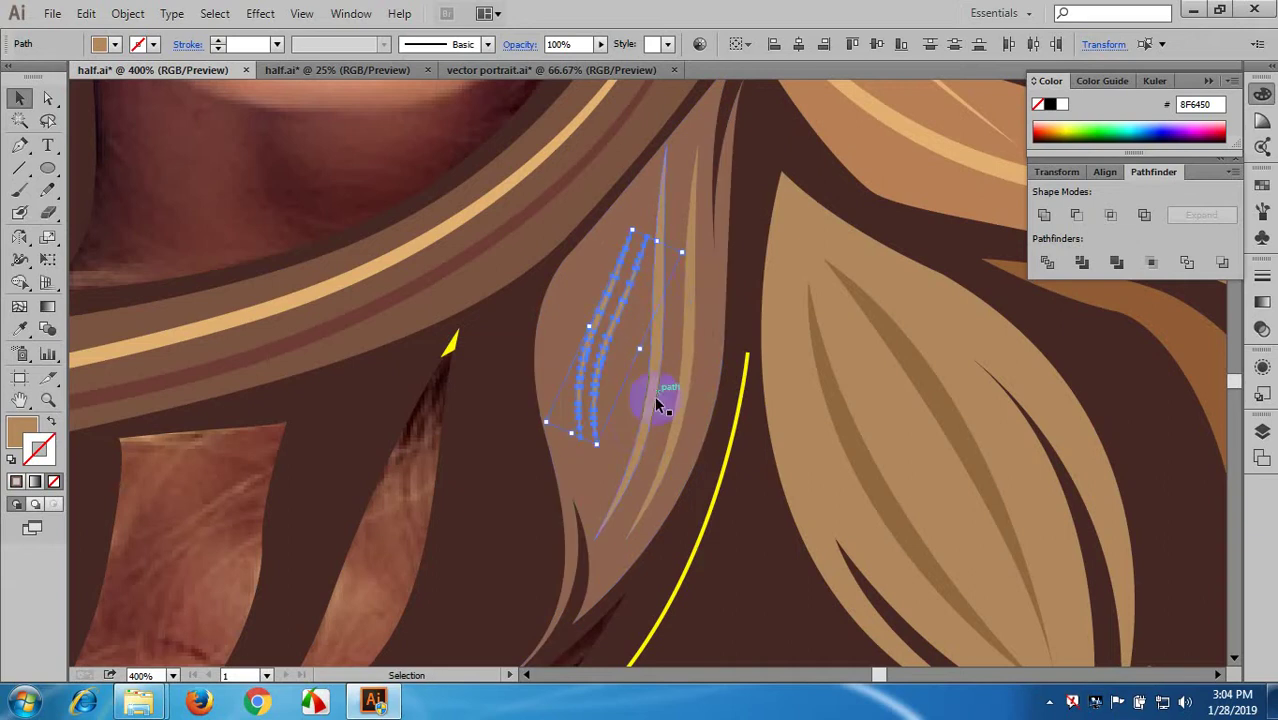
pyautogui.moveTo(689, 245); pyautogui.dragTo(690, 246)
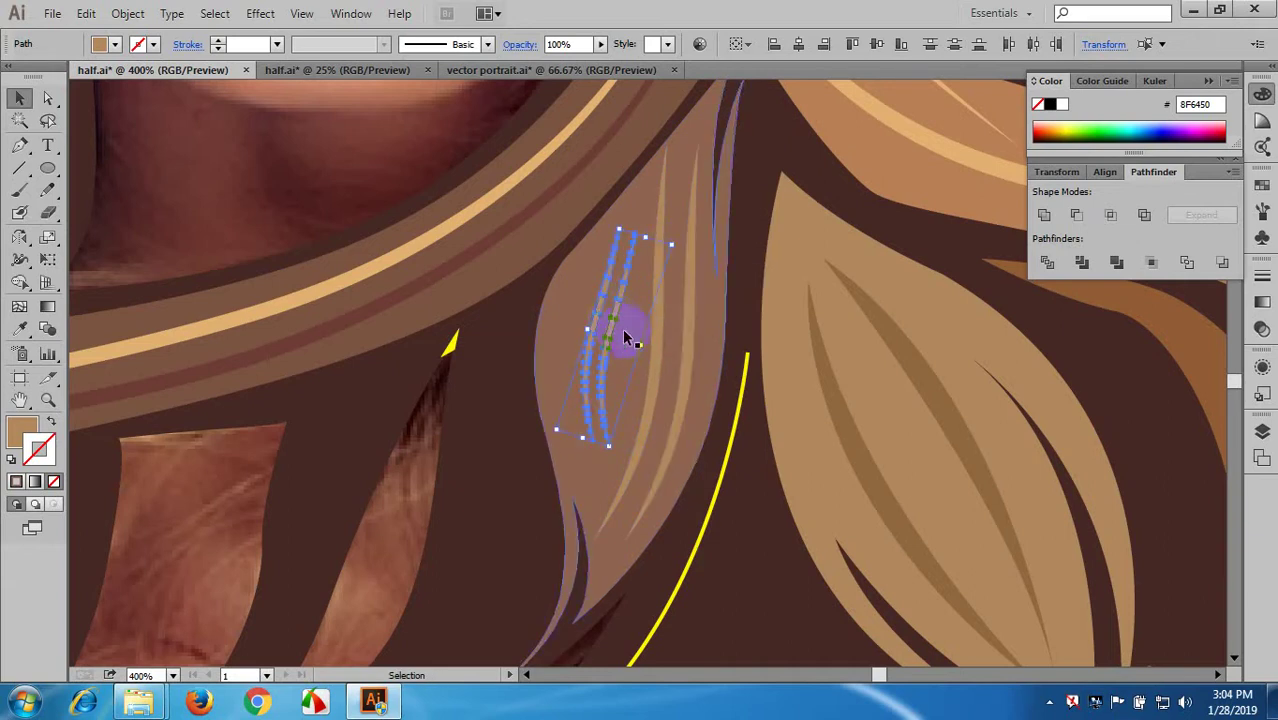
pyautogui.scroll(-3, 622, 330)
pyautogui.click(533, 270)
# - Draw an open curve with the Pen tool above the outer edge of the large tan leaf-shaped lock, giving it a tan stroke without fill
pyautogui.scroll(-2, 694, 412)
pyautogui.moveTo(848, 444); pyautogui.dragTo(769, 349)
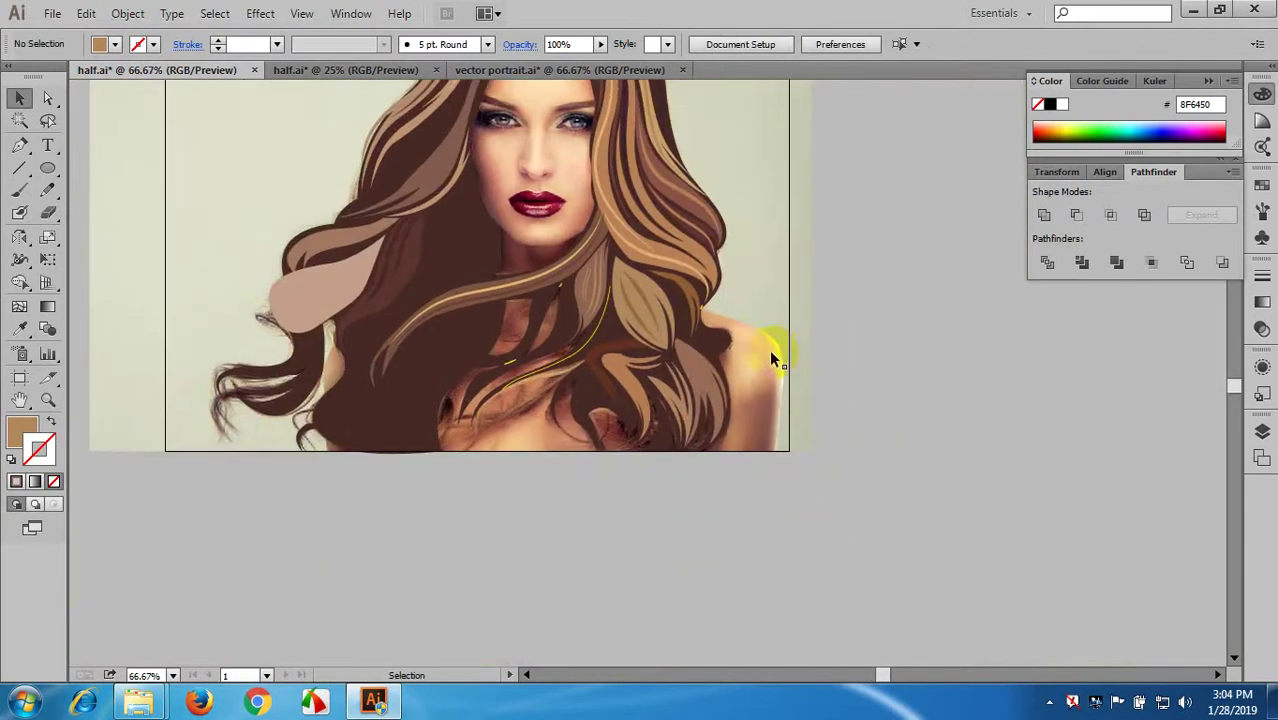
pyautogui.scroll(4, 679, 328)
pyautogui.scroll(-4, 684, 340)
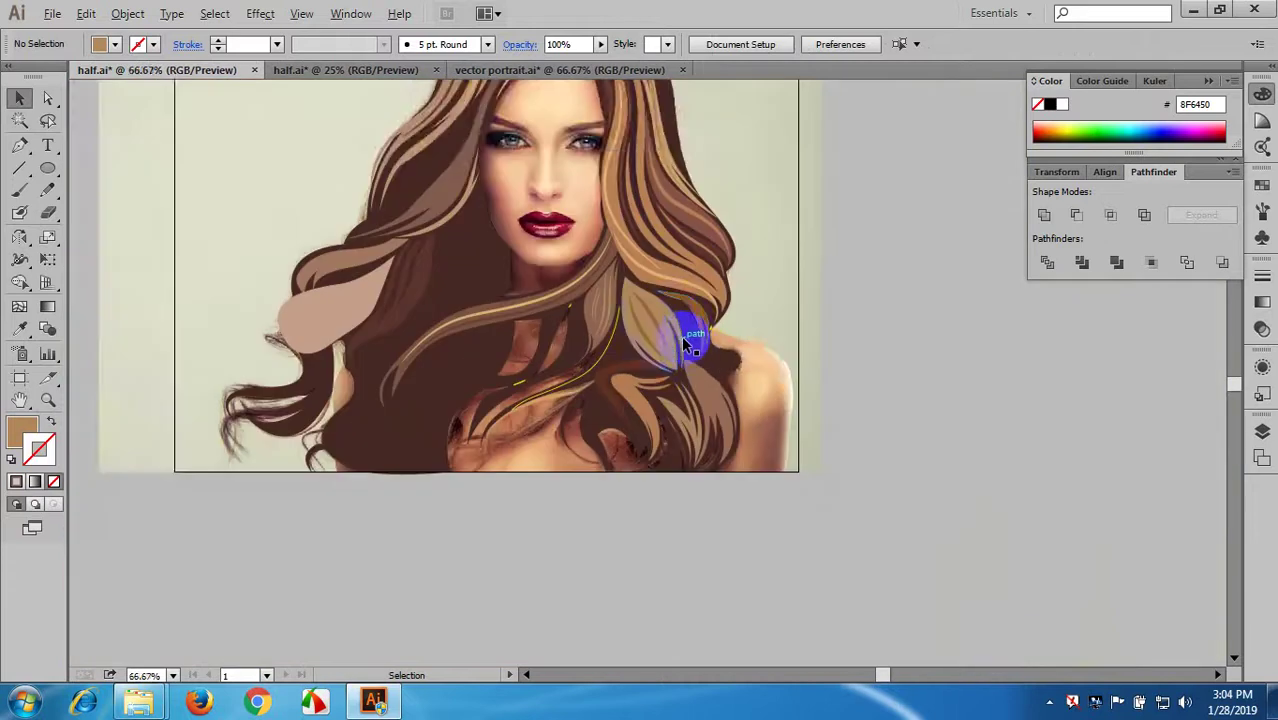
pyautogui.scroll(3, 611, 271)
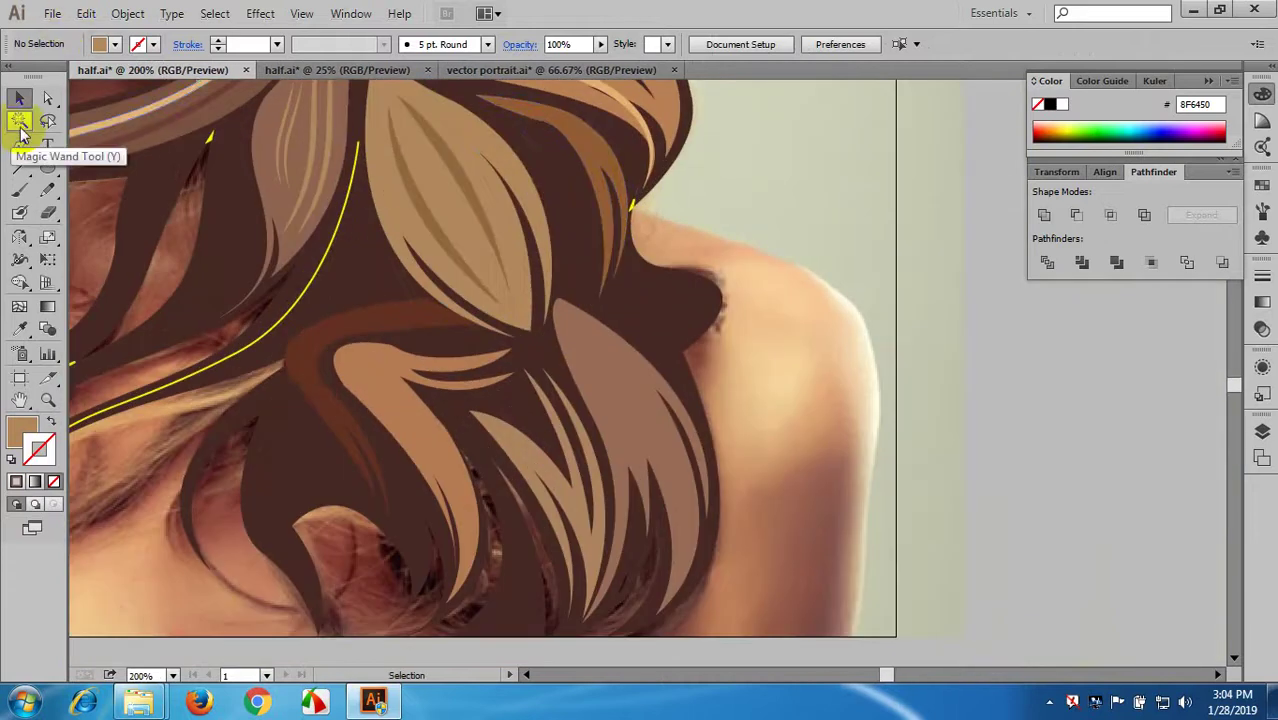
pyautogui.click(20, 146)
pyautogui.scroll(1, 375, 290)
pyautogui.click(375, 115)
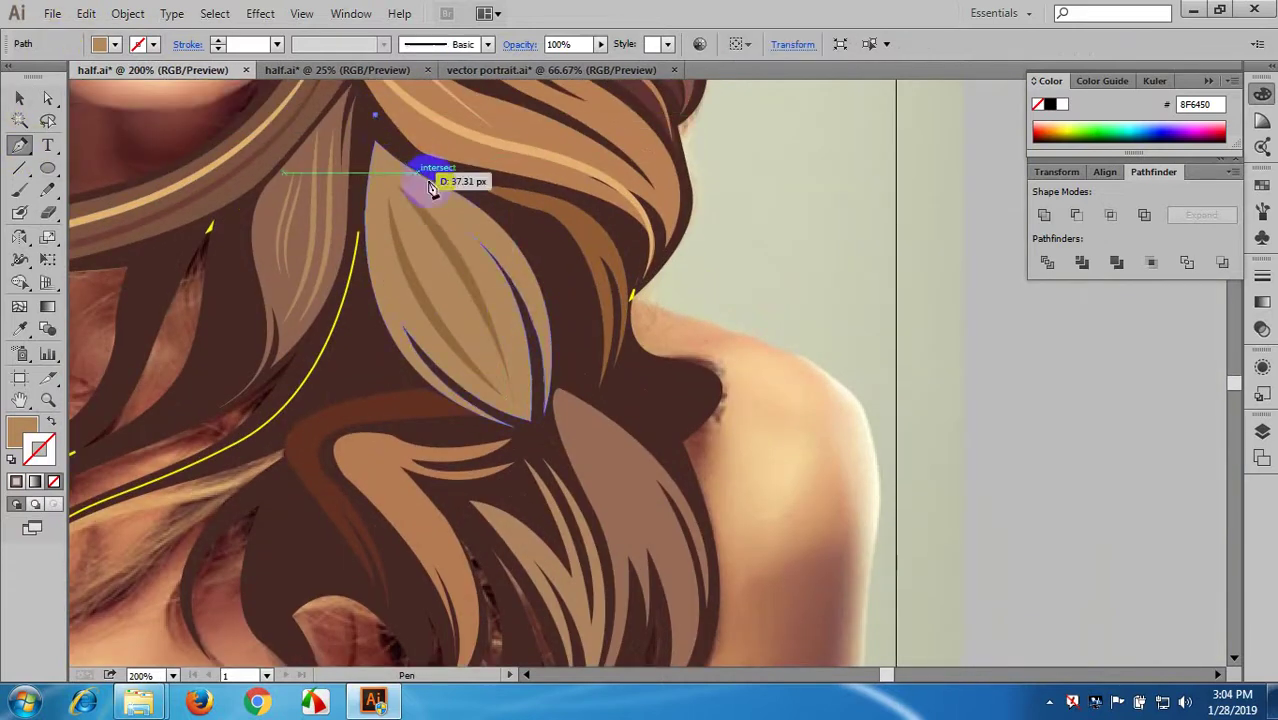
pyautogui.moveTo(524, 225); pyautogui.dragTo(526, 224)
pyautogui.moveTo(579, 358); pyautogui.dragTo(586, 415)
pyautogui.moveTo(579, 465); pyautogui.dragTo(578, 475)
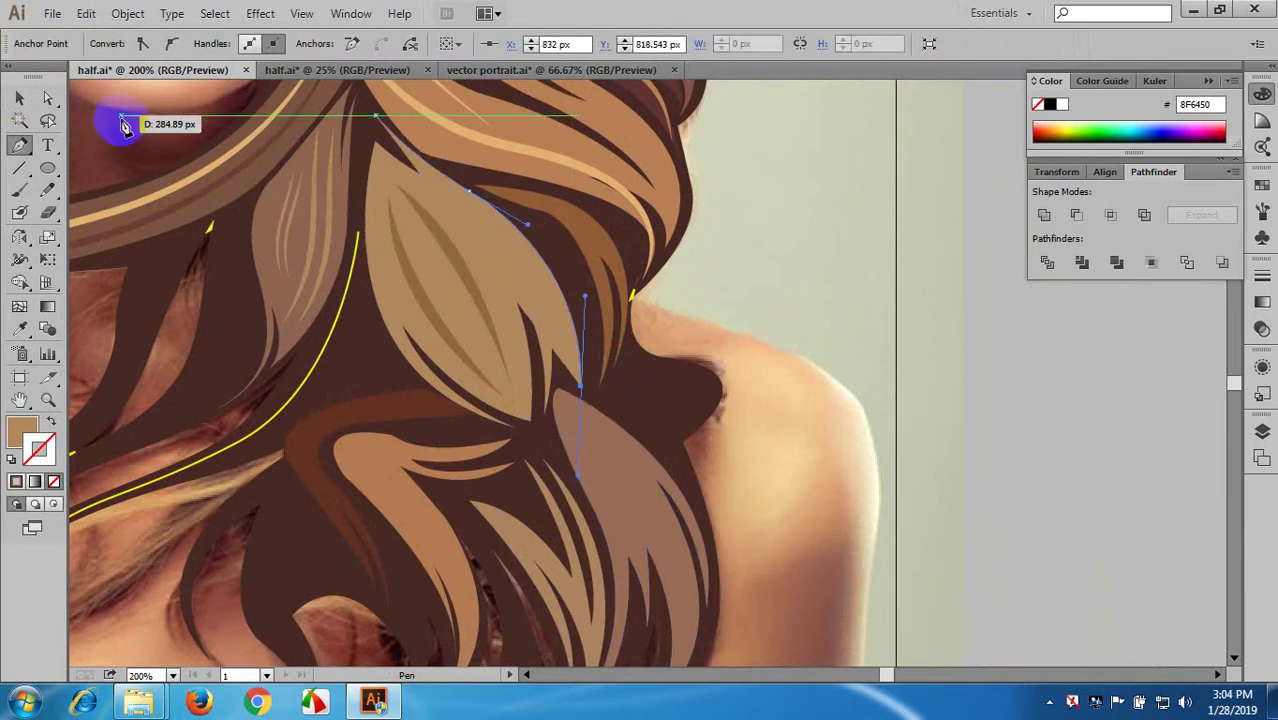
pyautogui.click(19, 97)
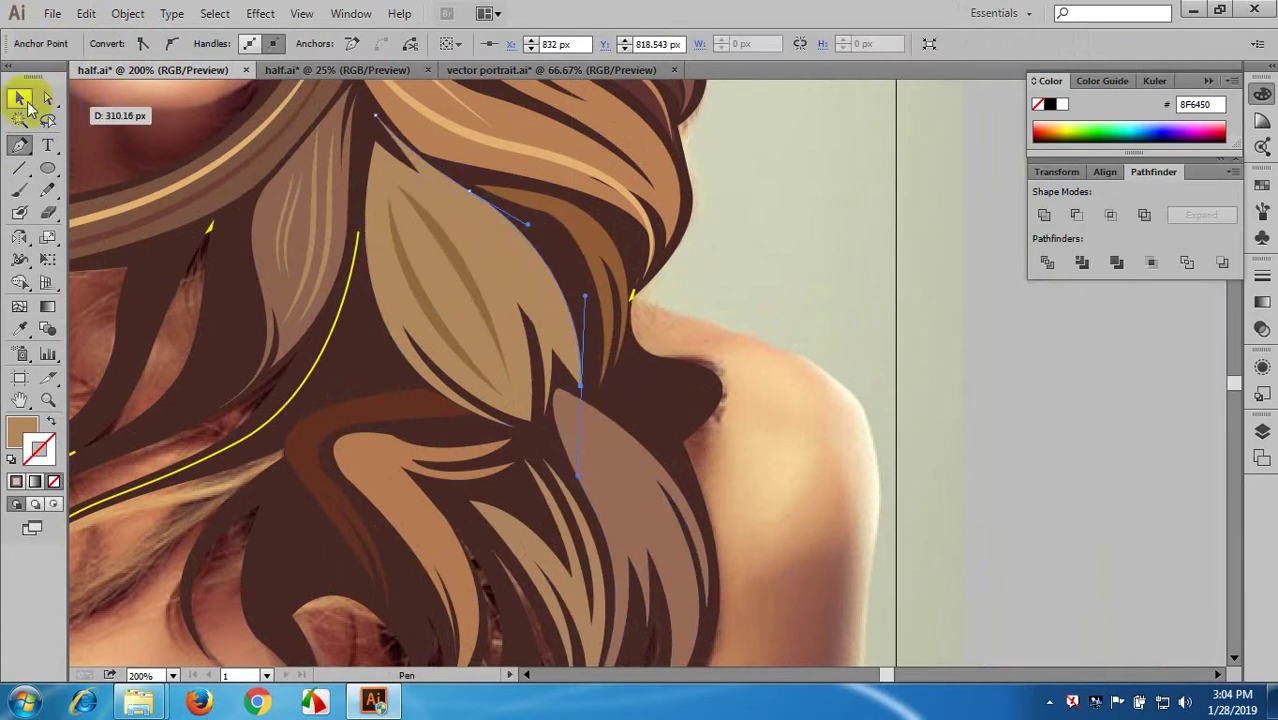
pyautogui.click(51, 421)
pyautogui.click(838, 285)
# - Set the curve beside the tan leaf-shaped lock to a 6 pt stroke, taper it at both ends, and expand its appearance
pyautogui.click(562, 277)
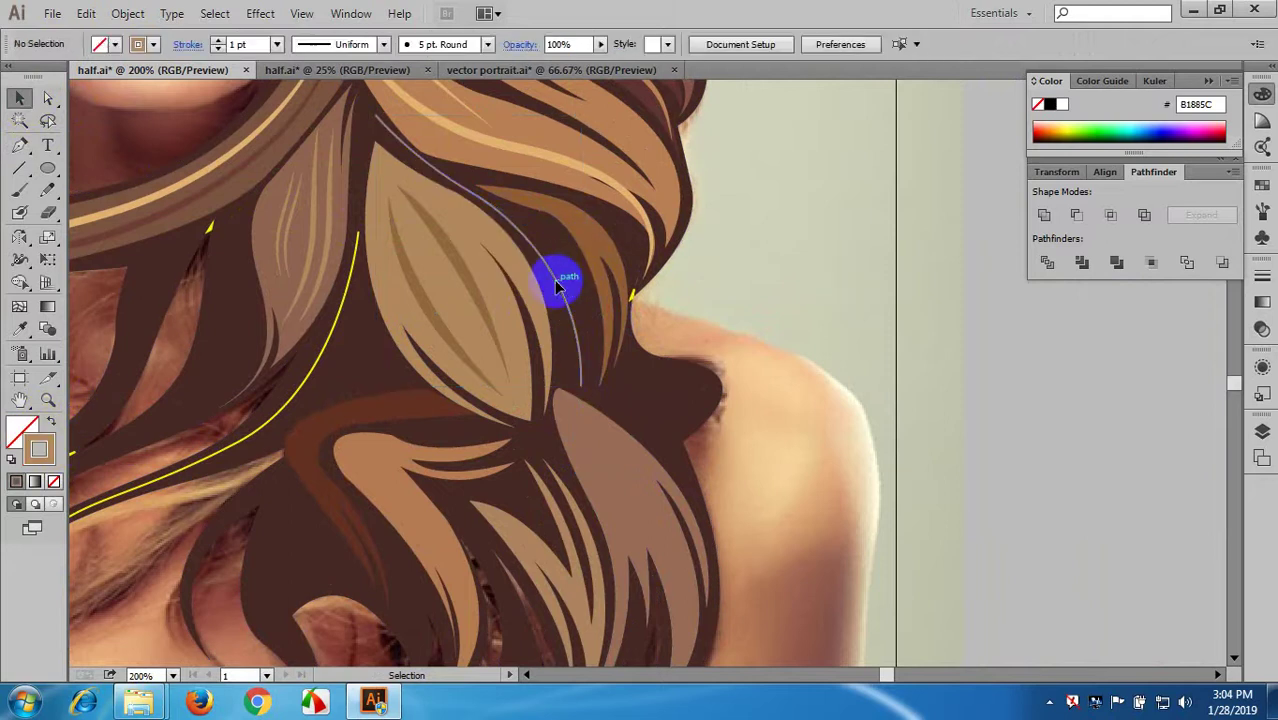
pyautogui.click(278, 44)
pyautogui.click(298, 229)
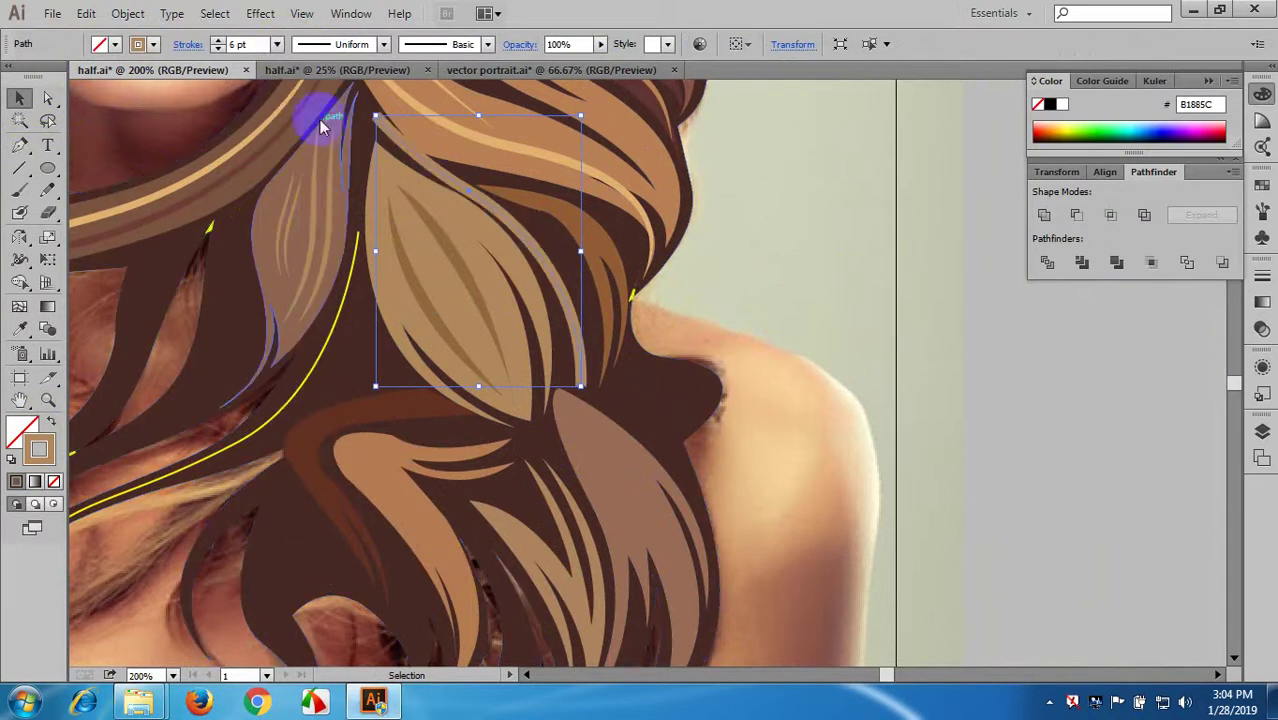
pyautogui.click(331, 44)
pyautogui.click(325, 101)
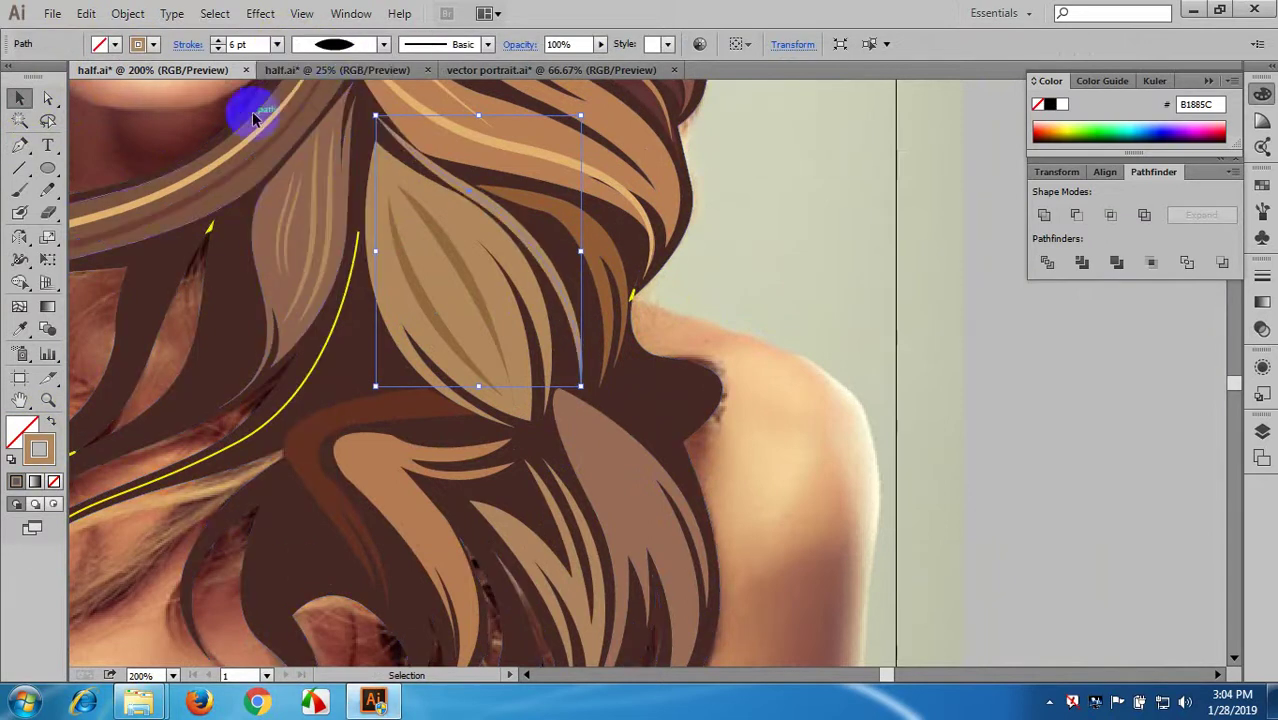
pyautogui.click(127, 16)
pyautogui.click(190, 232)
# - Recolor the expanded strand beside the tan leaf-shaped lock with sampled reddish brown from the hair above, and deselect it
pyautogui.scroll(5, 456, 308)
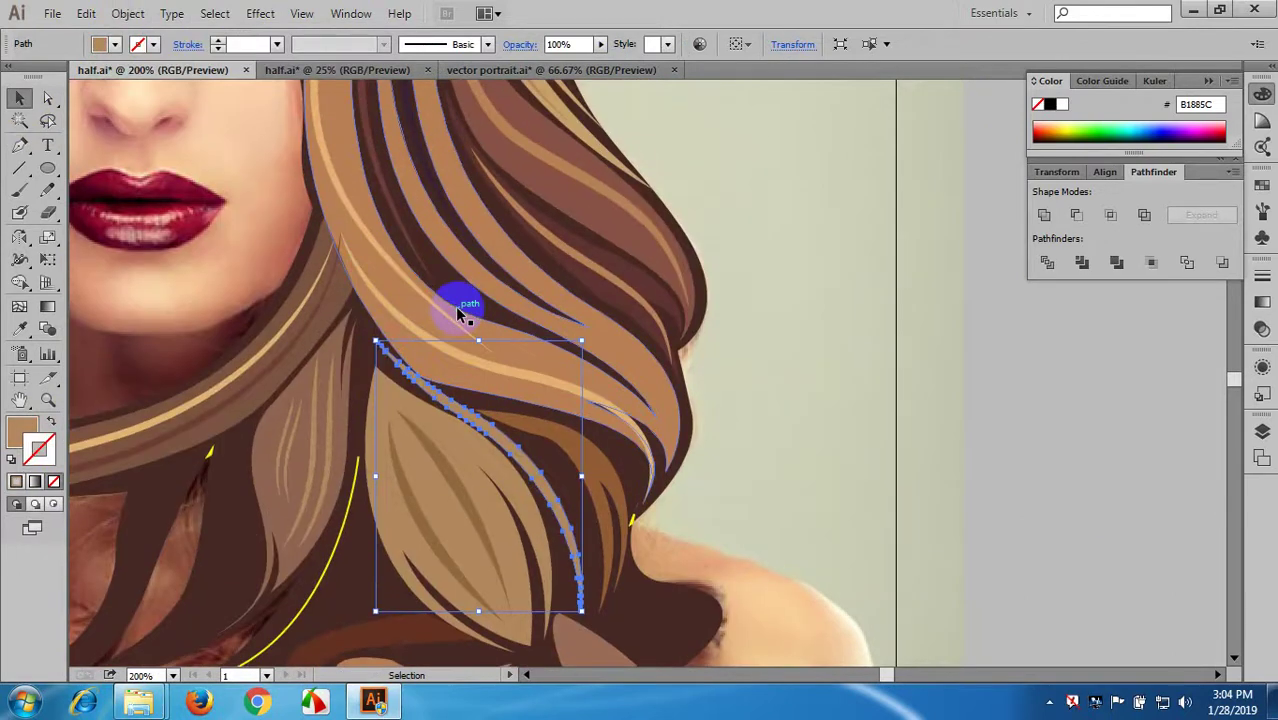
pyautogui.scroll(1, 459, 313)
pyautogui.press('i')
pyautogui.click(365, 146)
pyautogui.scroll(-3, 138, 148)
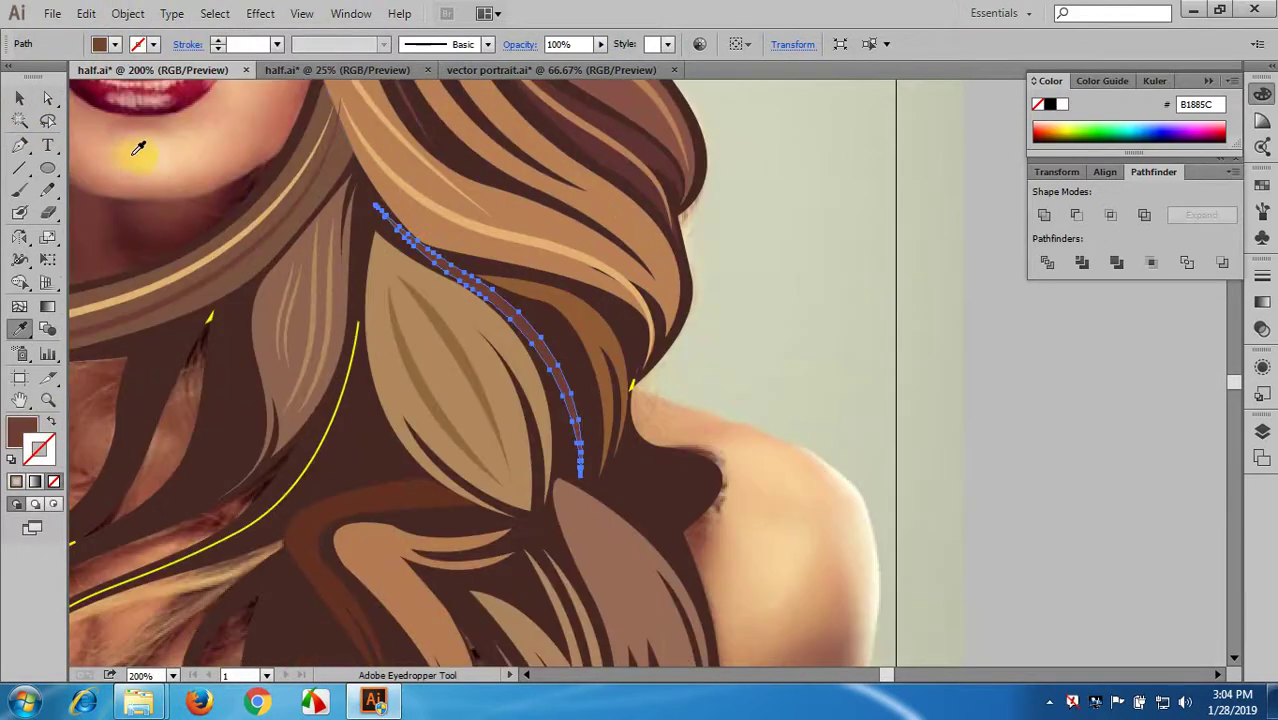
pyautogui.click(95, 127)
pyautogui.moveTo(211, 192); pyautogui.dragTo(207, 68)
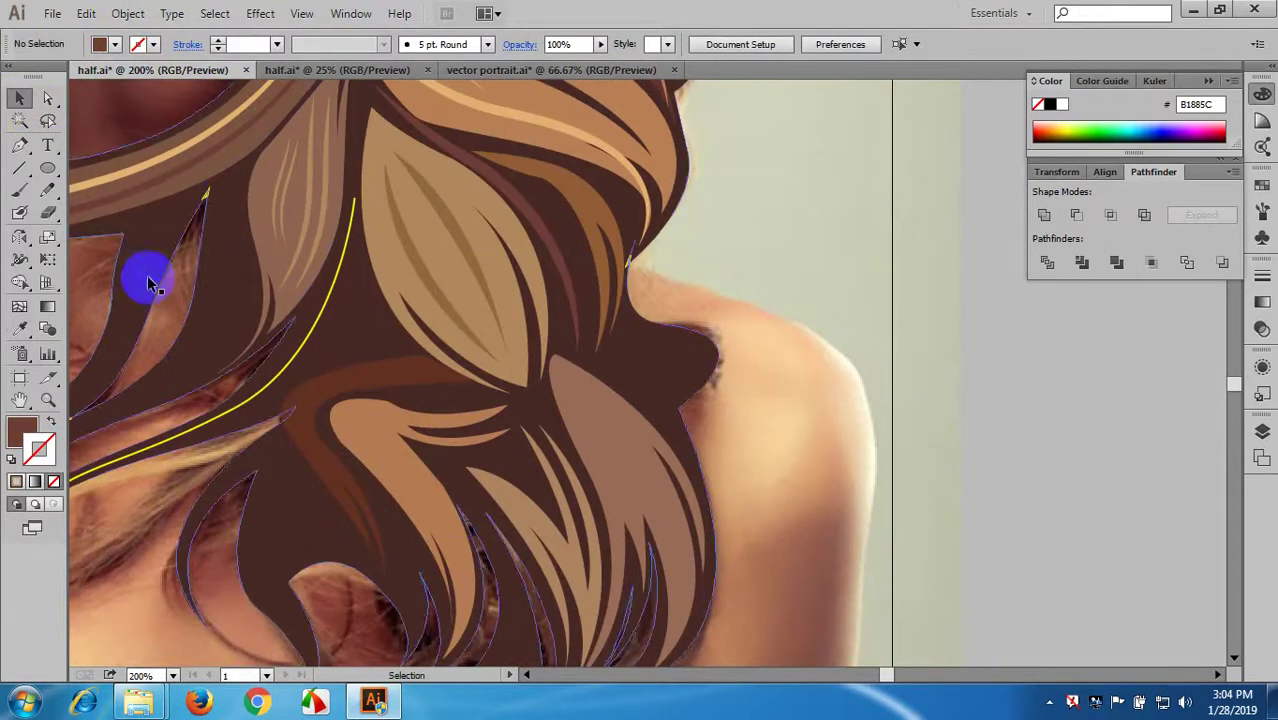
# - Draw an S-shaped path down the inner edge of the mauve lock near the shoulder, stroked in reddish brown 6E3C35 without fill
pyautogui.click(20, 147)
pyautogui.moveTo(361, 233); pyautogui.dragTo(339, 133)
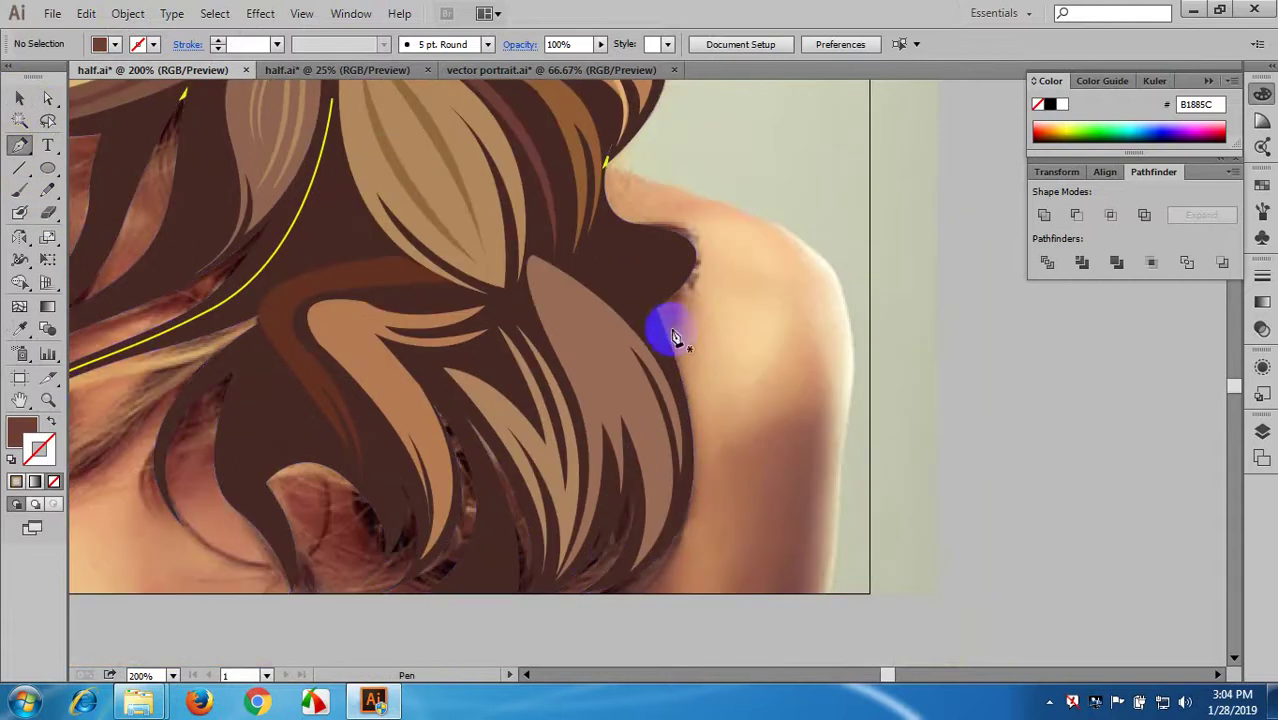
pyautogui.click(535, 274)
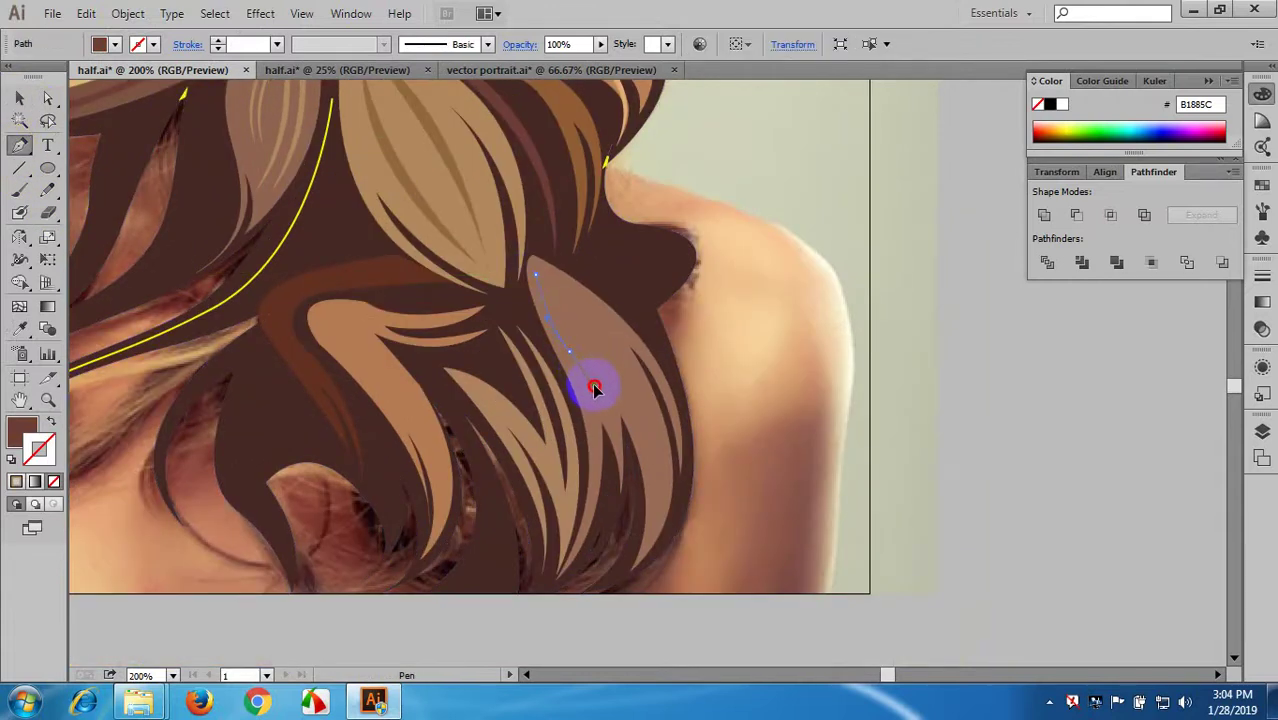
pyautogui.click(594, 388)
pyautogui.scroll(-3, 594, 388)
pyautogui.moveTo(606, 370); pyautogui.dragTo(538, 526)
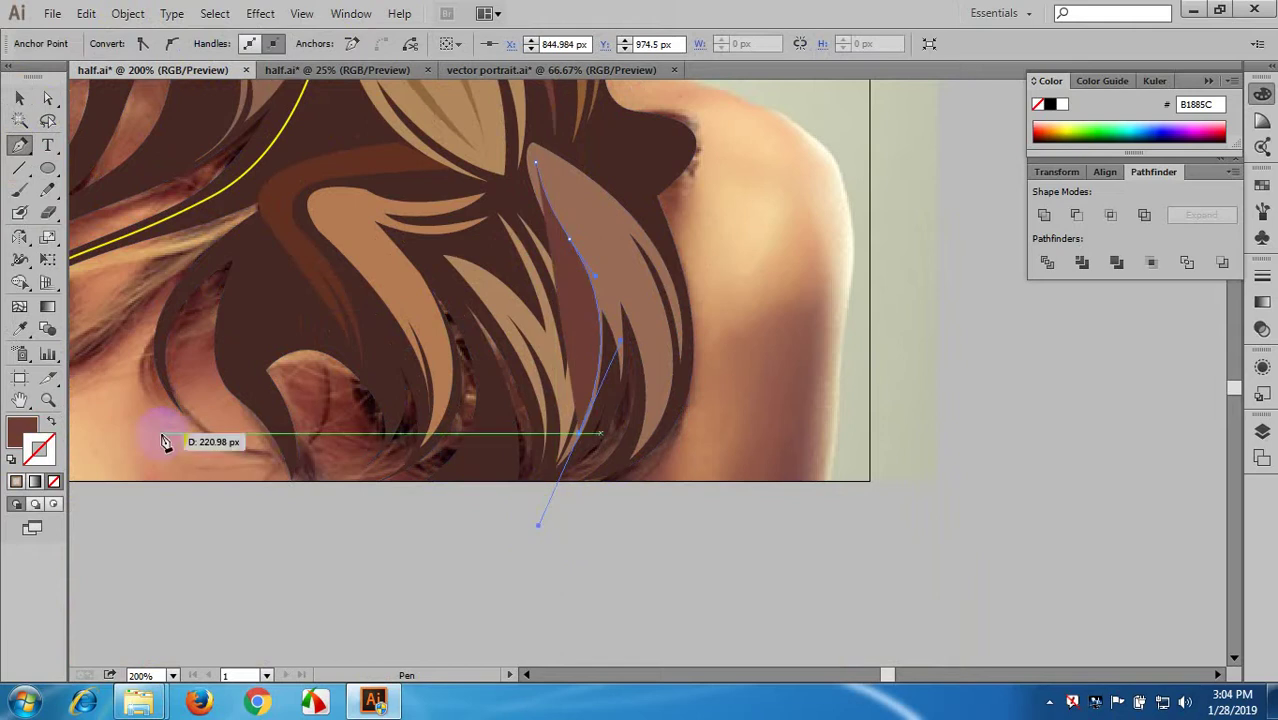
pyautogui.click(52, 423)
pyautogui.click(19, 97)
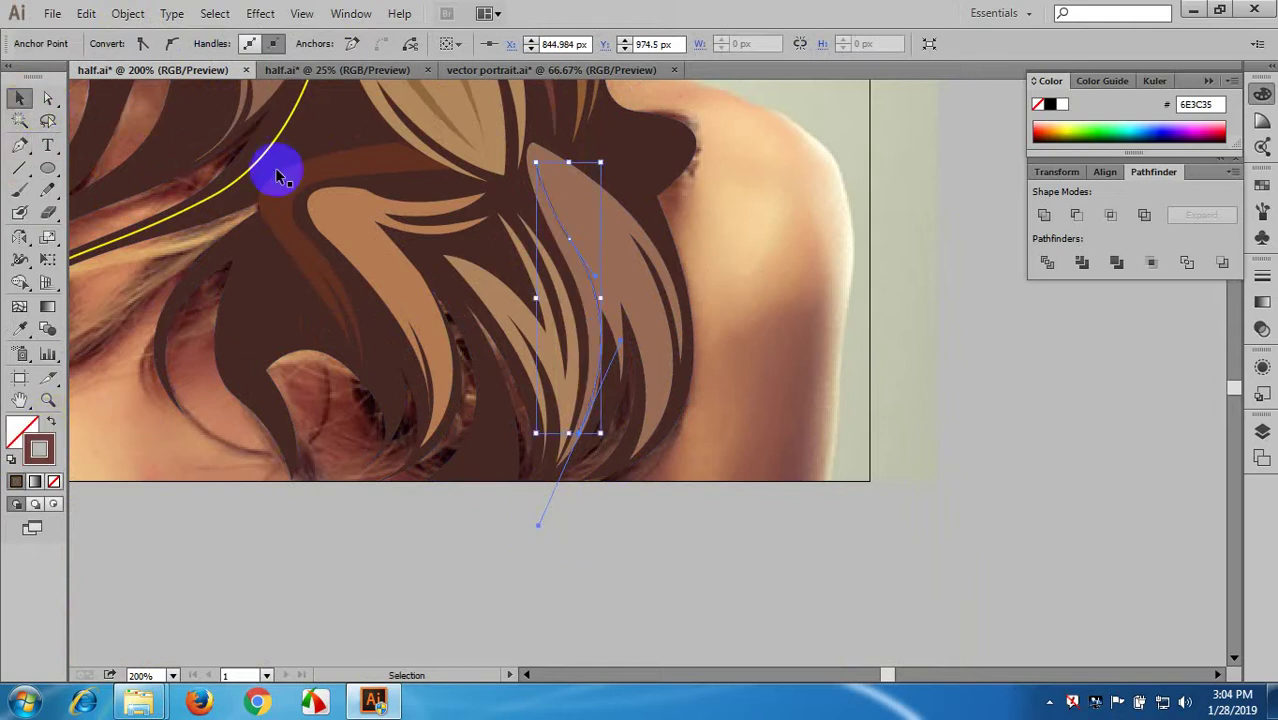
pyautogui.click(710, 244)
pyautogui.moveTo(712, 223); pyautogui.dragTo(713, 268)
# - Set the mauve lock's inner-edge path to a 3 pt stroke, taper it at both ends, expand its appearance, and deselect it
pyautogui.click(527, 308)
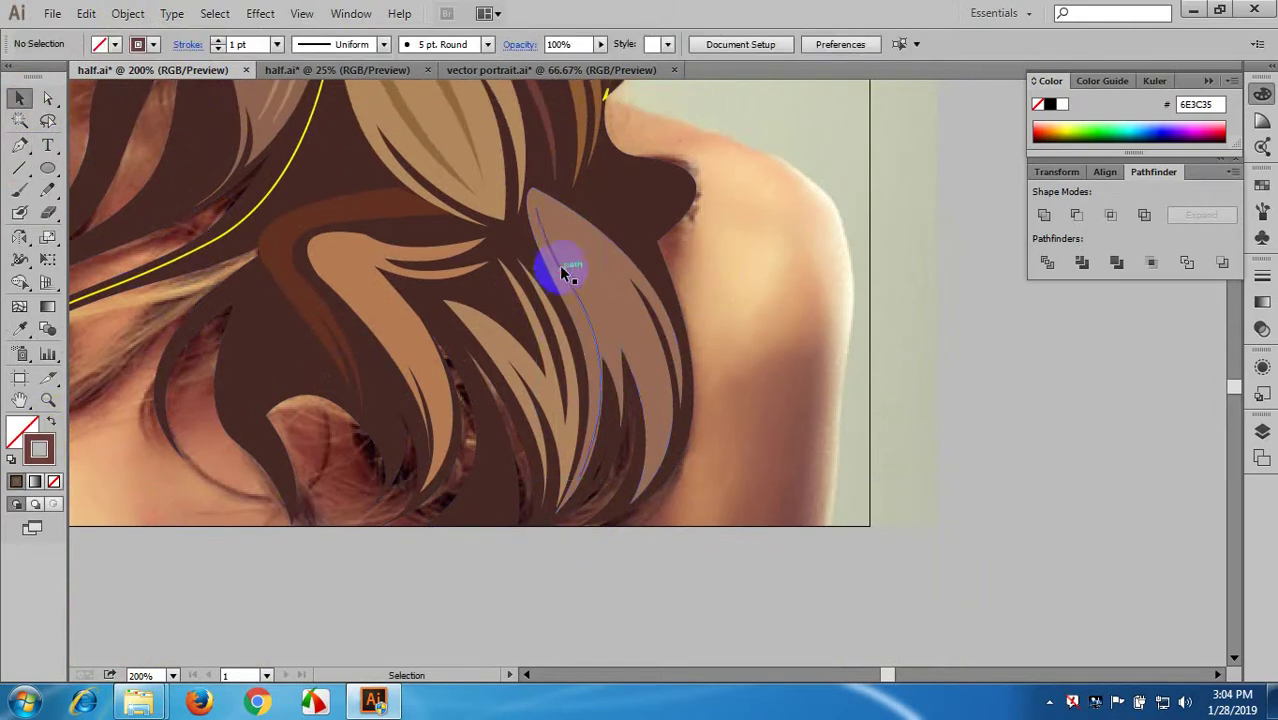
pyautogui.click(565, 272)
pyautogui.click(277, 44)
pyautogui.click(312, 148)
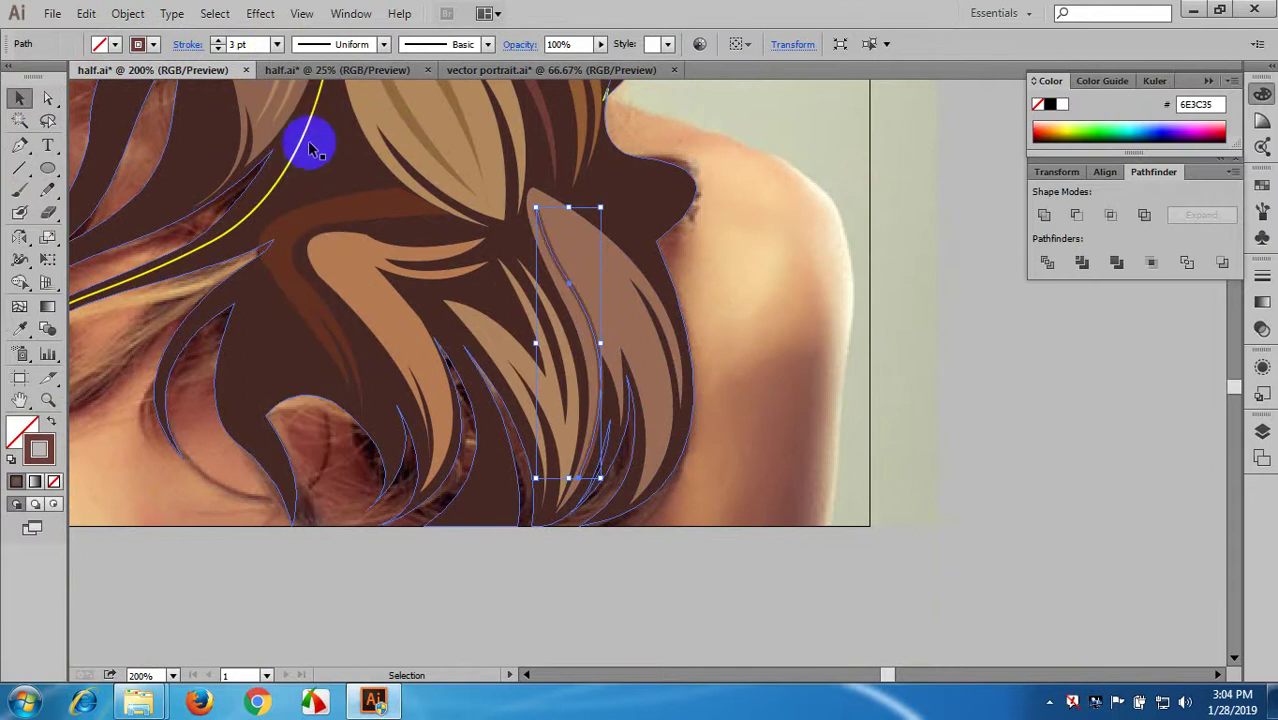
pyautogui.click(383, 44)
pyautogui.click(320, 106)
pyautogui.click(128, 13)
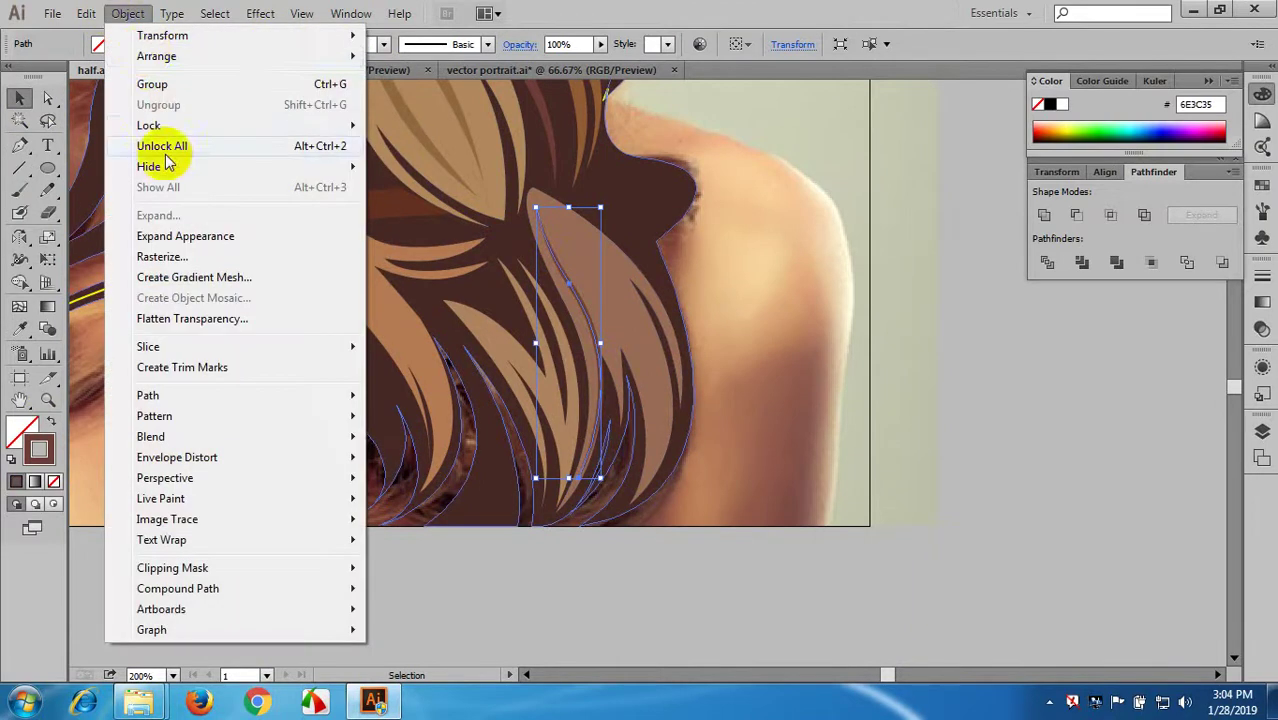
pyautogui.click(185, 236)
pyautogui.click(759, 286)
# - Draw a second curved path down the middle of the mauve shoulder lock, stroked in reddish brown 6E3C35 without fill
pyautogui.hscroll(-1, 806, 322)
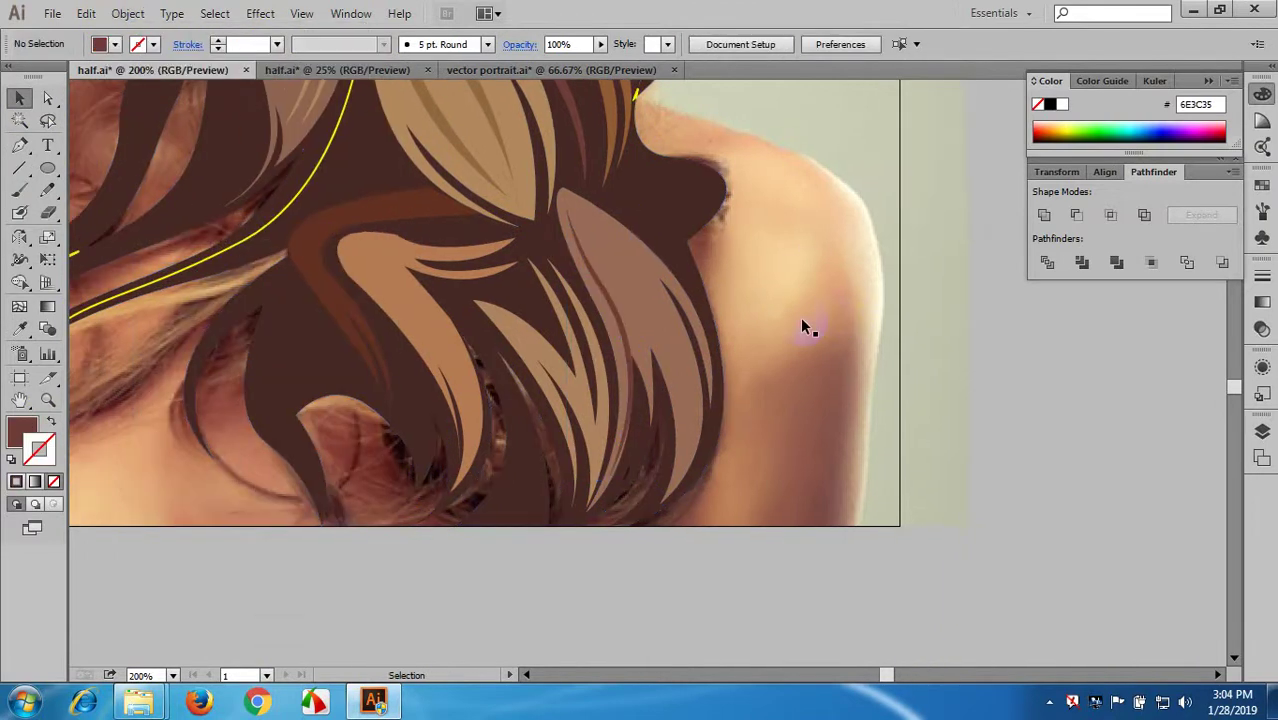
pyautogui.click(18, 194)
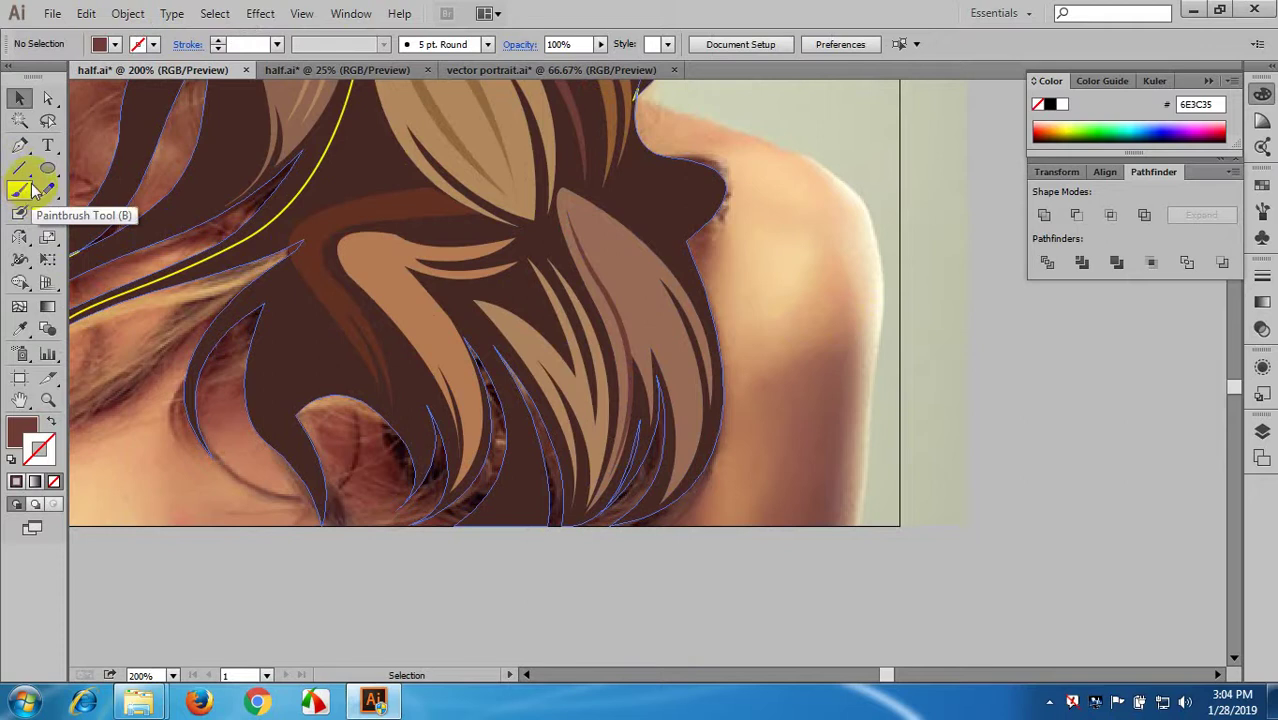
pyautogui.click(20, 145)
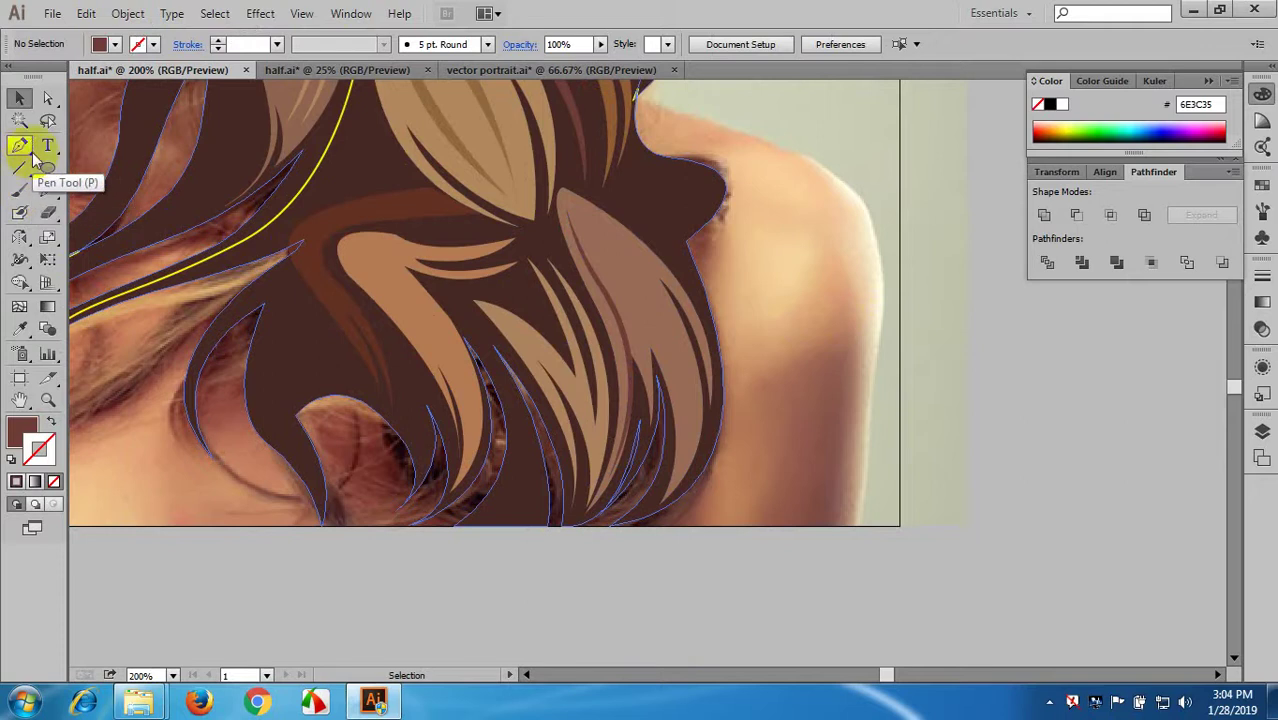
pyautogui.click(566, 197)
pyautogui.moveTo(631, 293); pyautogui.dragTo(631, 295)
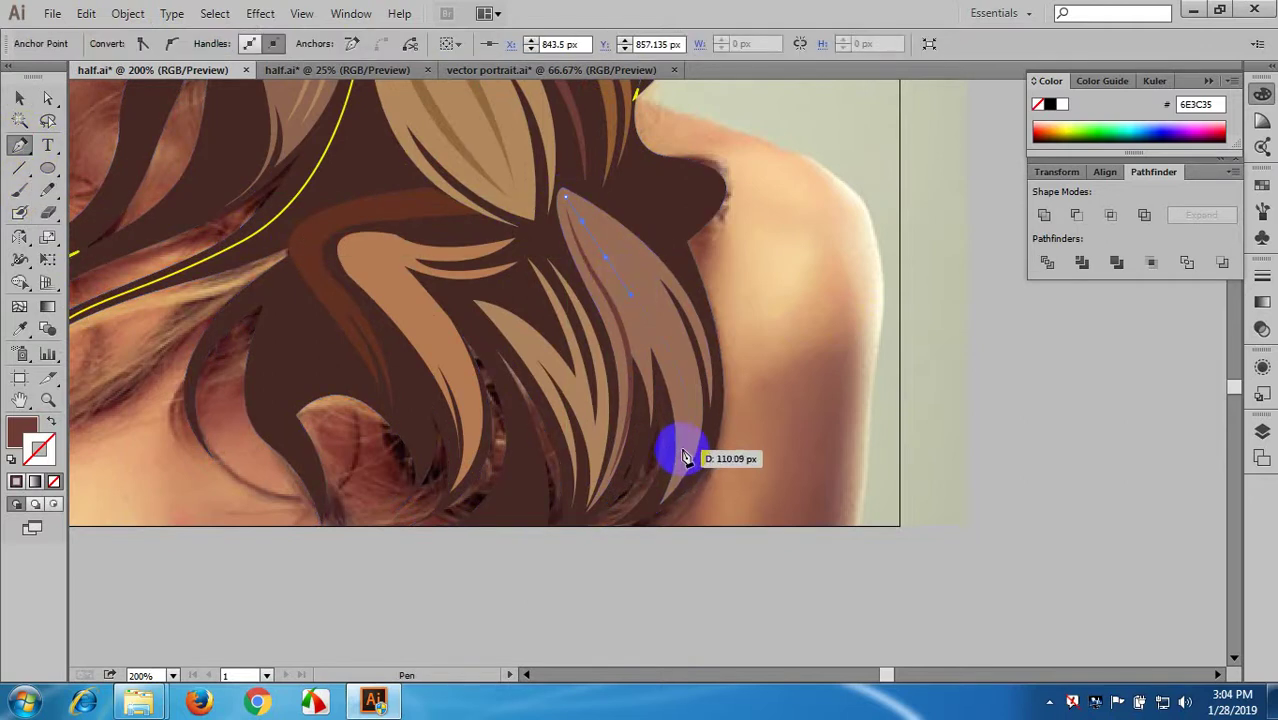
pyautogui.moveTo(683, 454); pyautogui.dragTo(666, 528)
pyautogui.click(684, 545)
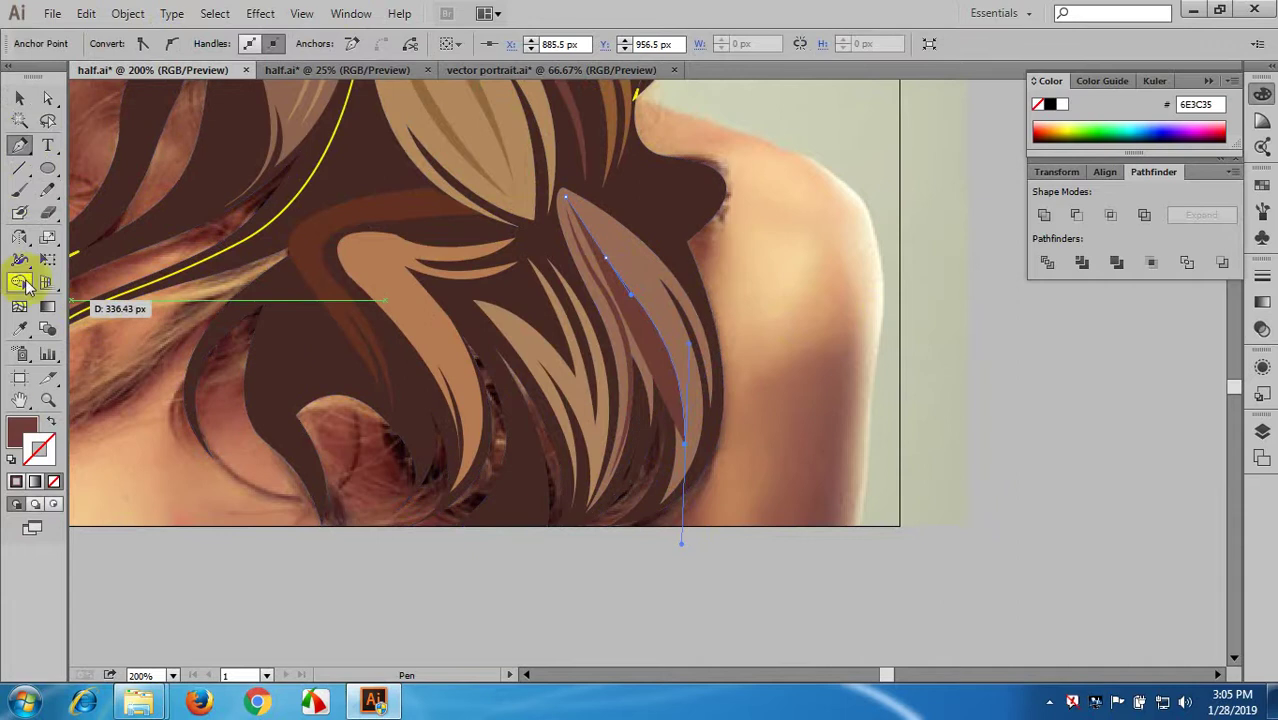
pyautogui.click(52, 423)
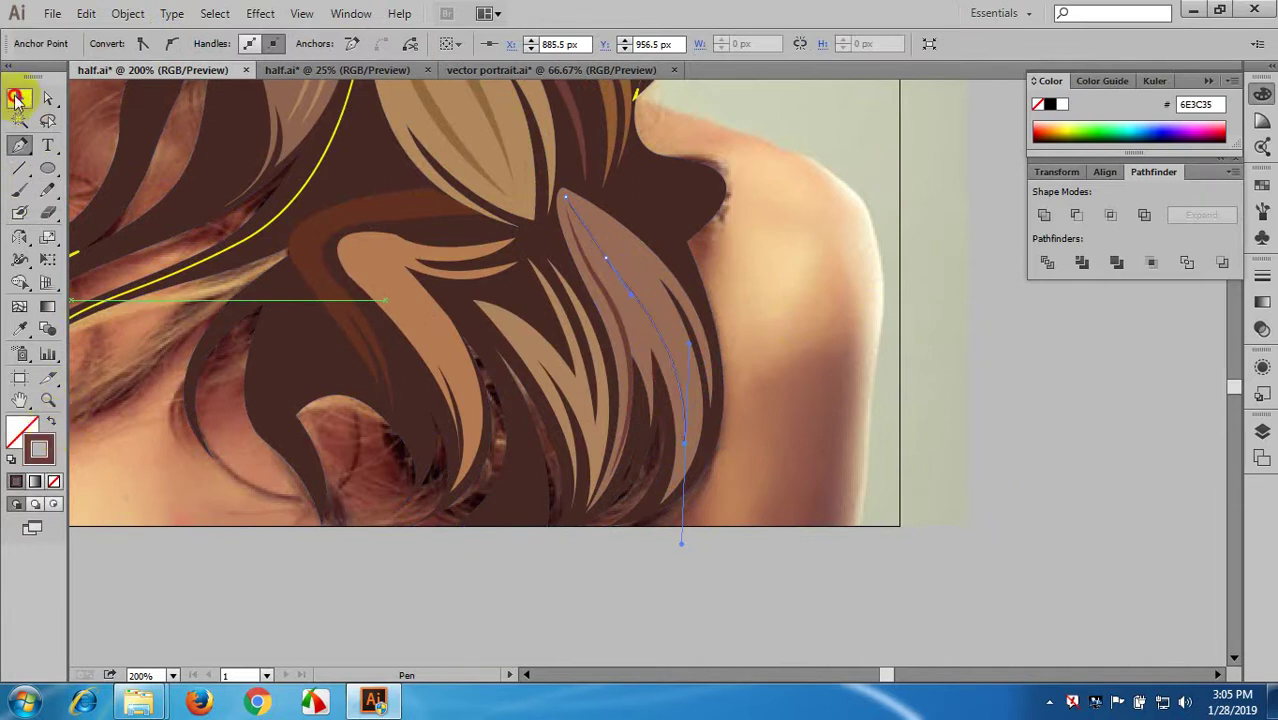
pyautogui.click(16, 99)
pyautogui.click(794, 294)
# - Taper the path down the middle of the mauve shoulder lock at both ends and set its stroke to 4 pt
pyautogui.scroll(2, 649, 302)
pyautogui.click(632, 308)
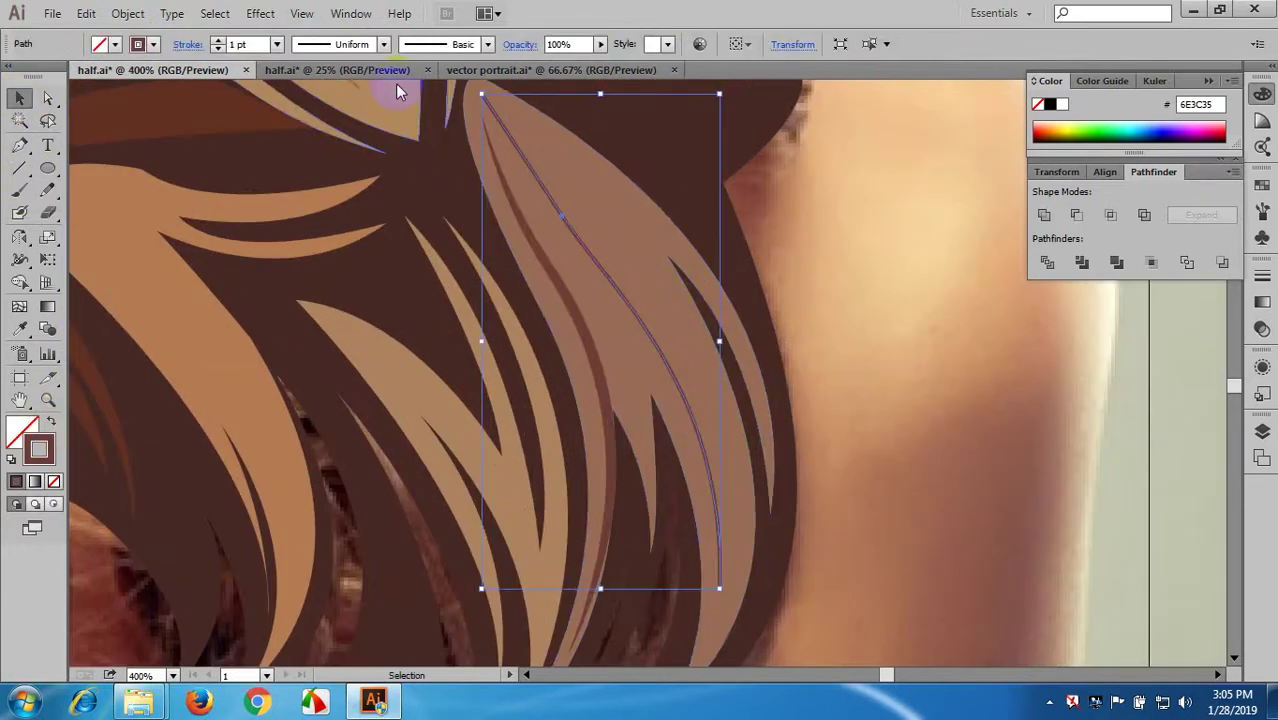
pyautogui.click(351, 44)
pyautogui.click(342, 114)
pyautogui.click(277, 44)
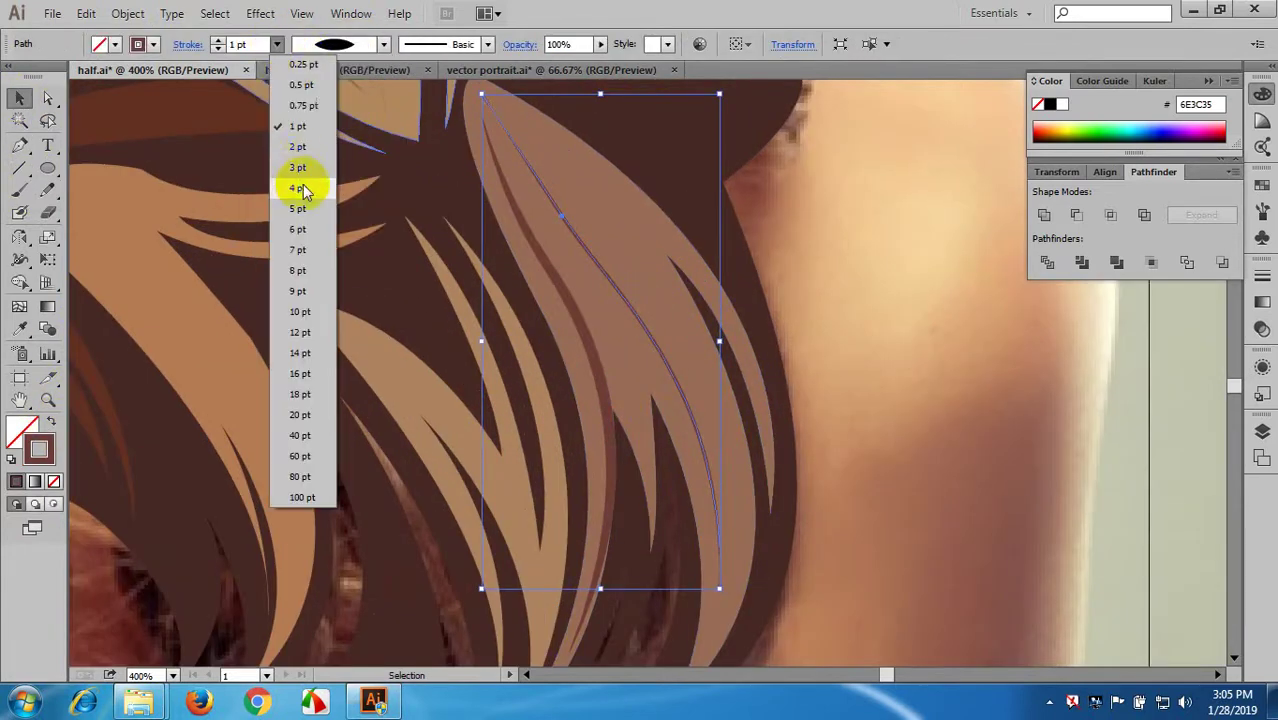
pyautogui.click(298, 188)
# - Expand the appearance of the mauve lock's tapered middle strand and deselect it
pyautogui.click(127, 13)
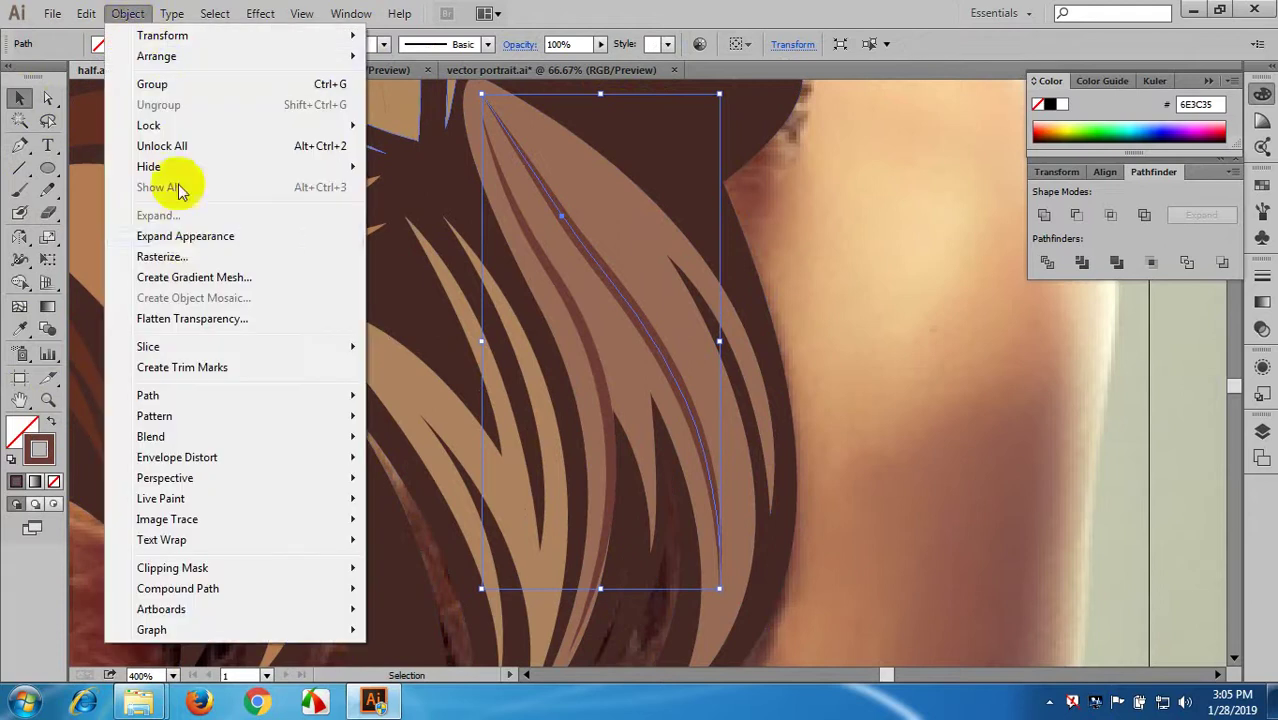
pyautogui.click(190, 237)
pyautogui.click(804, 300)
# - Draw a curved path down the greyish-brown lock framing the face, from beside the forehead past the temple
pyautogui.scroll(-5, 842, 367)
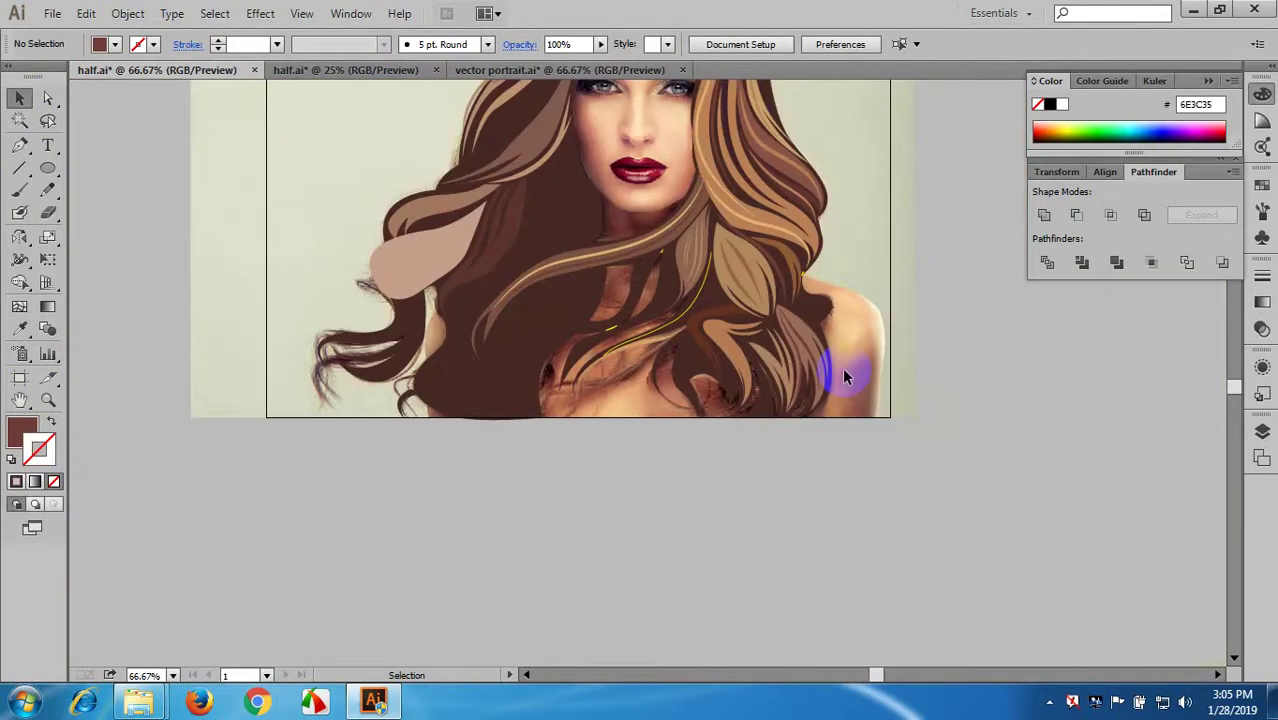
pyautogui.scroll(4, 842, 367)
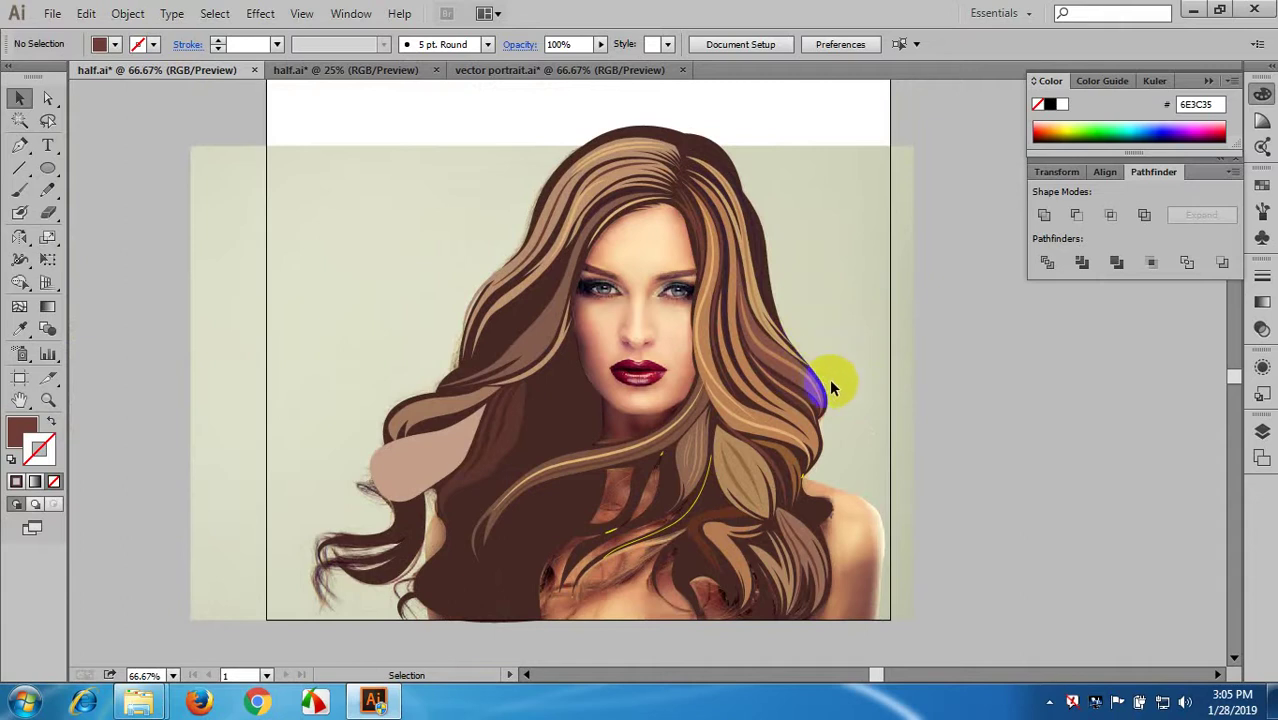
pyautogui.scroll(2, 757, 340)
pyautogui.moveTo(769, 333); pyautogui.dragTo(770, 272)
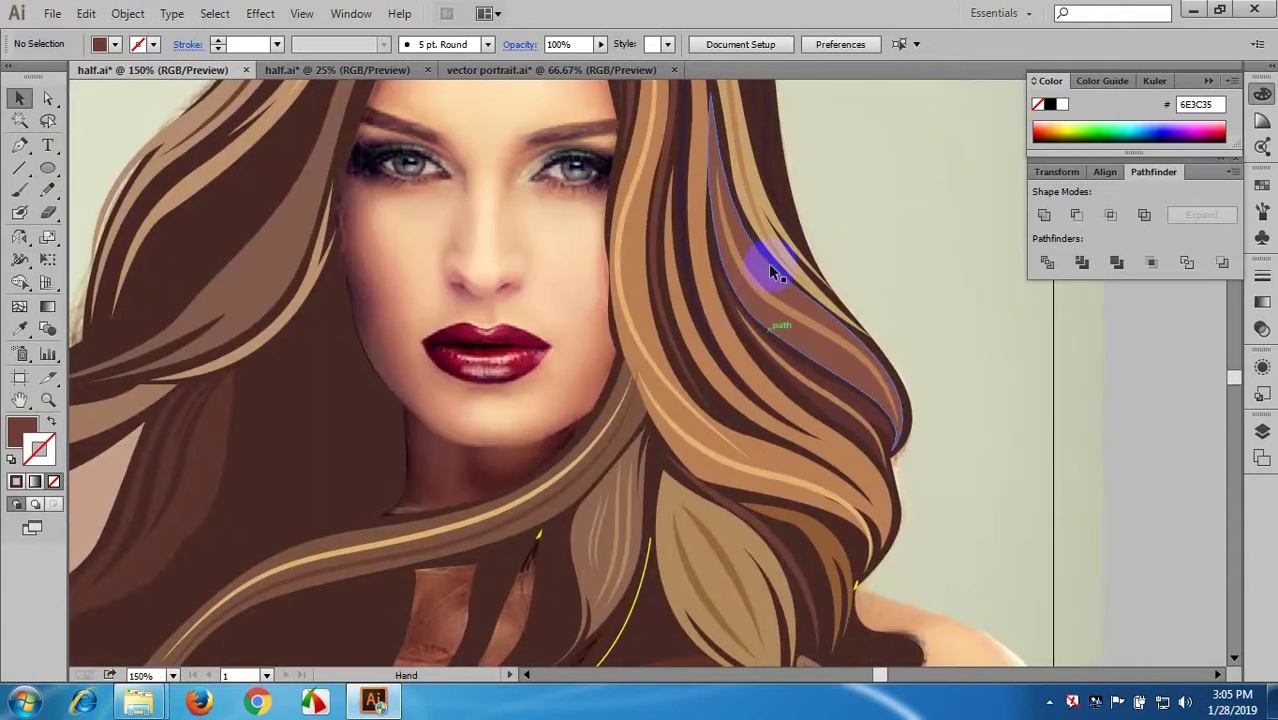
pyautogui.scroll(-2, 427, 313)
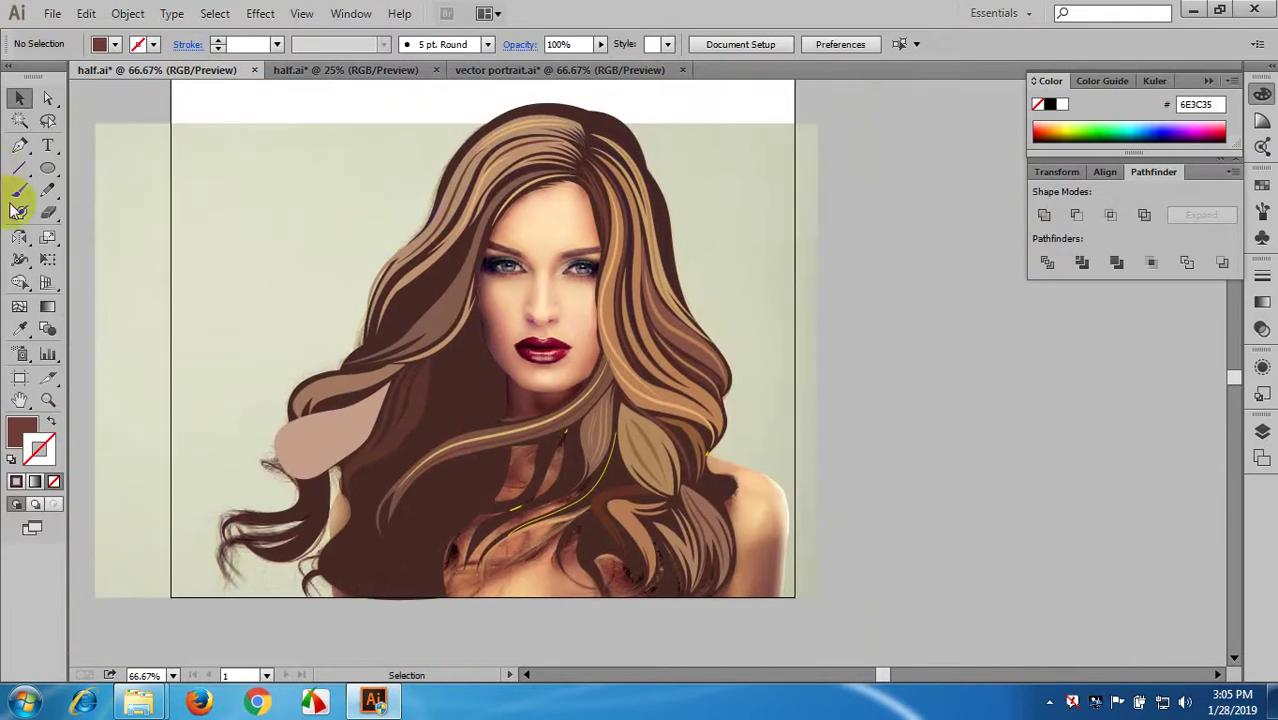
pyautogui.click(17, 148)
pyautogui.scroll(2, 550, 214)
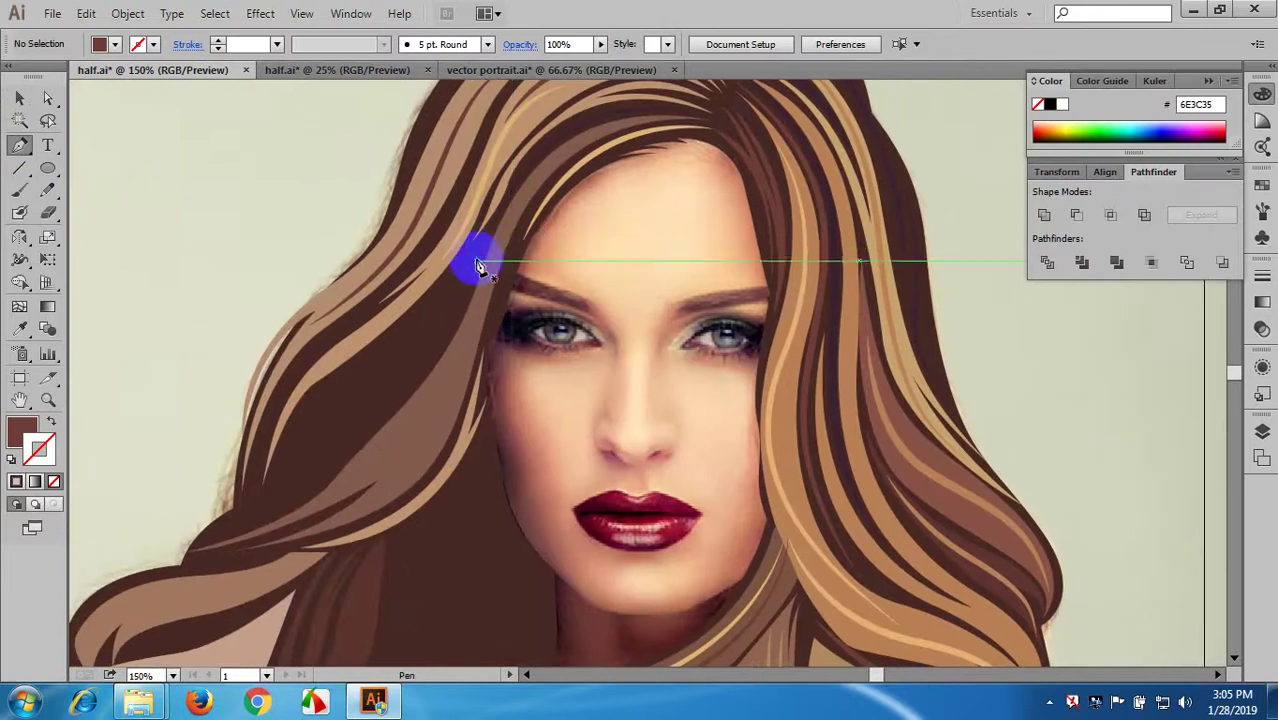
pyautogui.moveTo(474, 260); pyautogui.dragTo(586, 208)
pyautogui.scroll(2, 610, 203)
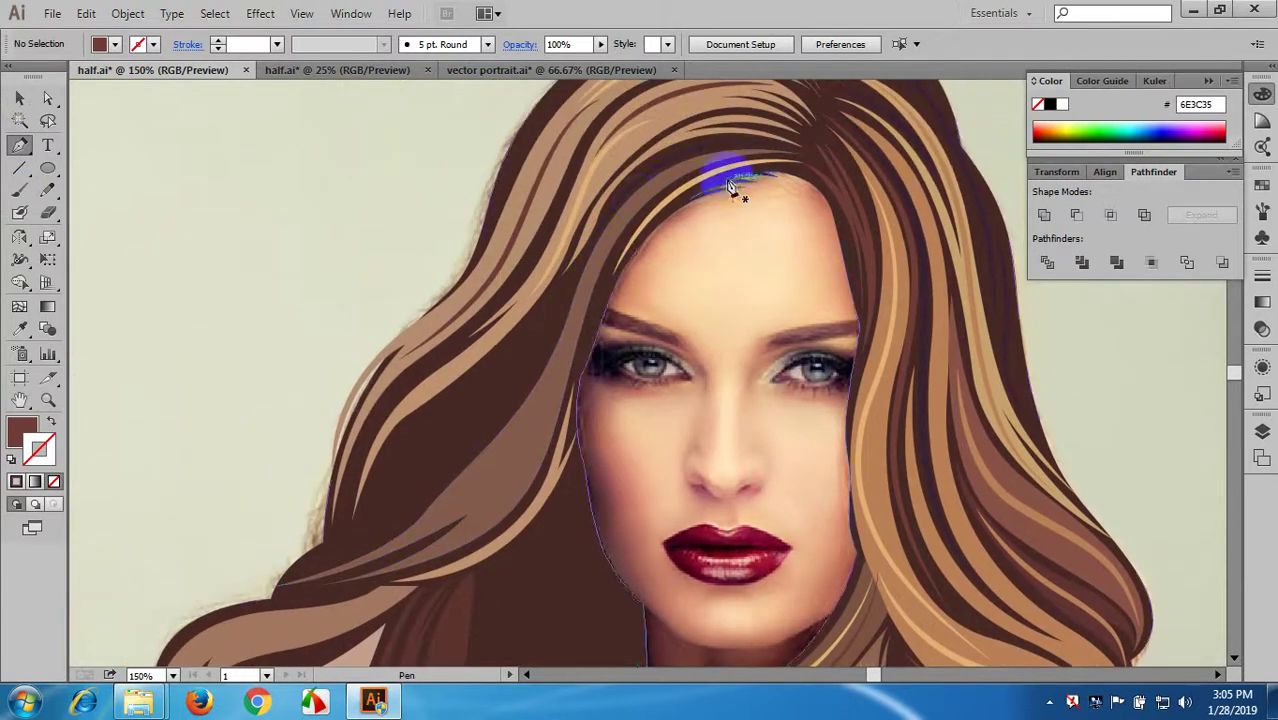
pyautogui.click(642, 197)
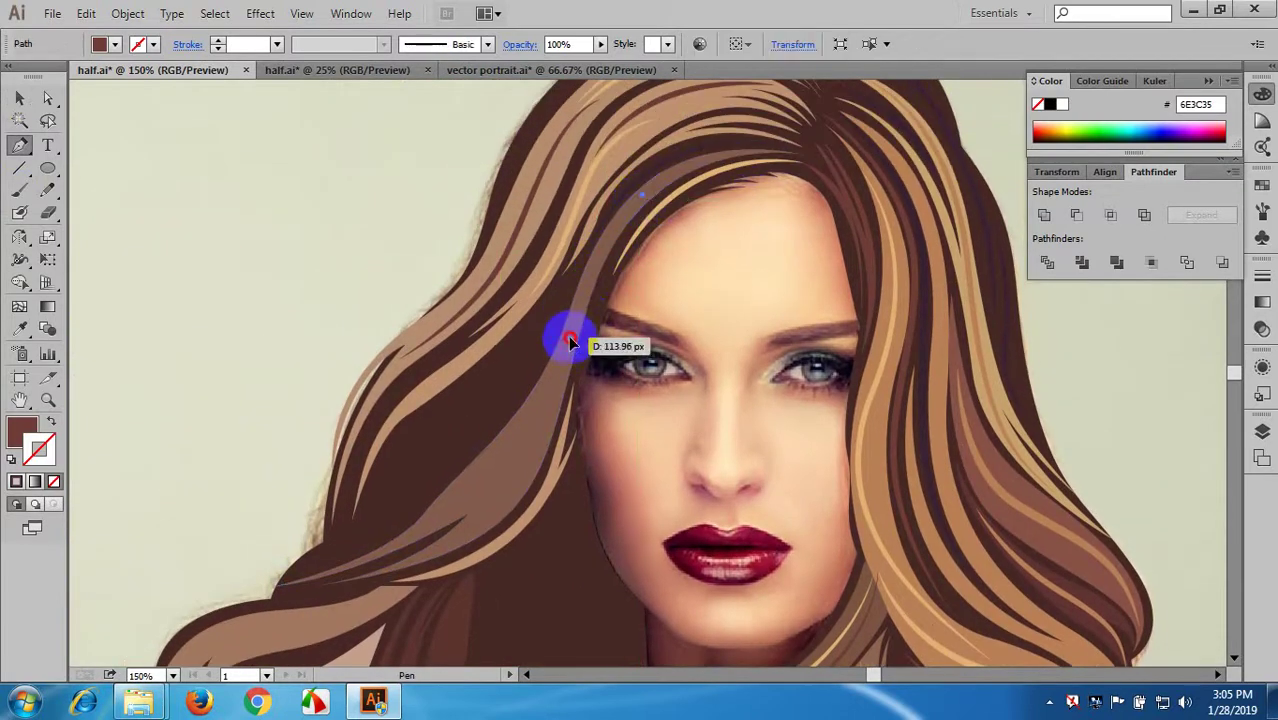
pyautogui.moveTo(565, 388); pyautogui.dragTo(550, 441)
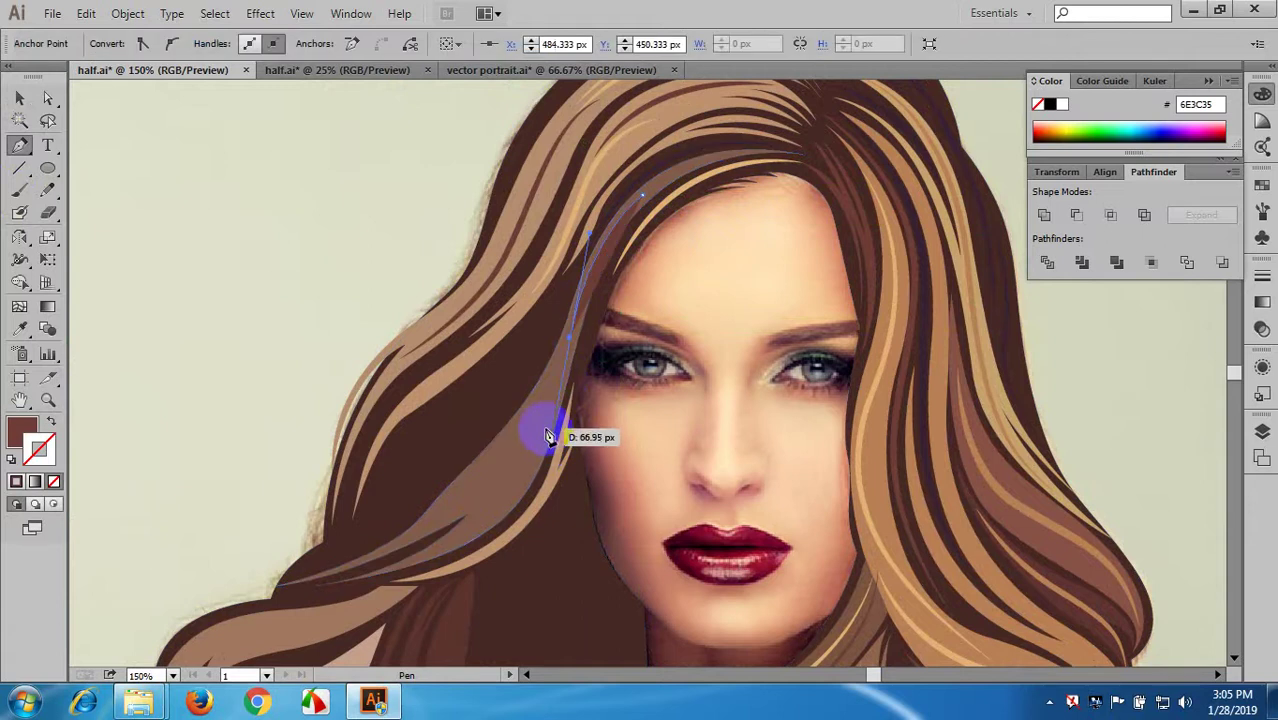
# - Finish the curved strand path in the hair beside the face with the Pen tool and swap its reddish-brown fill to the stroke
pyautogui.moveTo(422, 518); pyautogui.dragTo(475, 434)
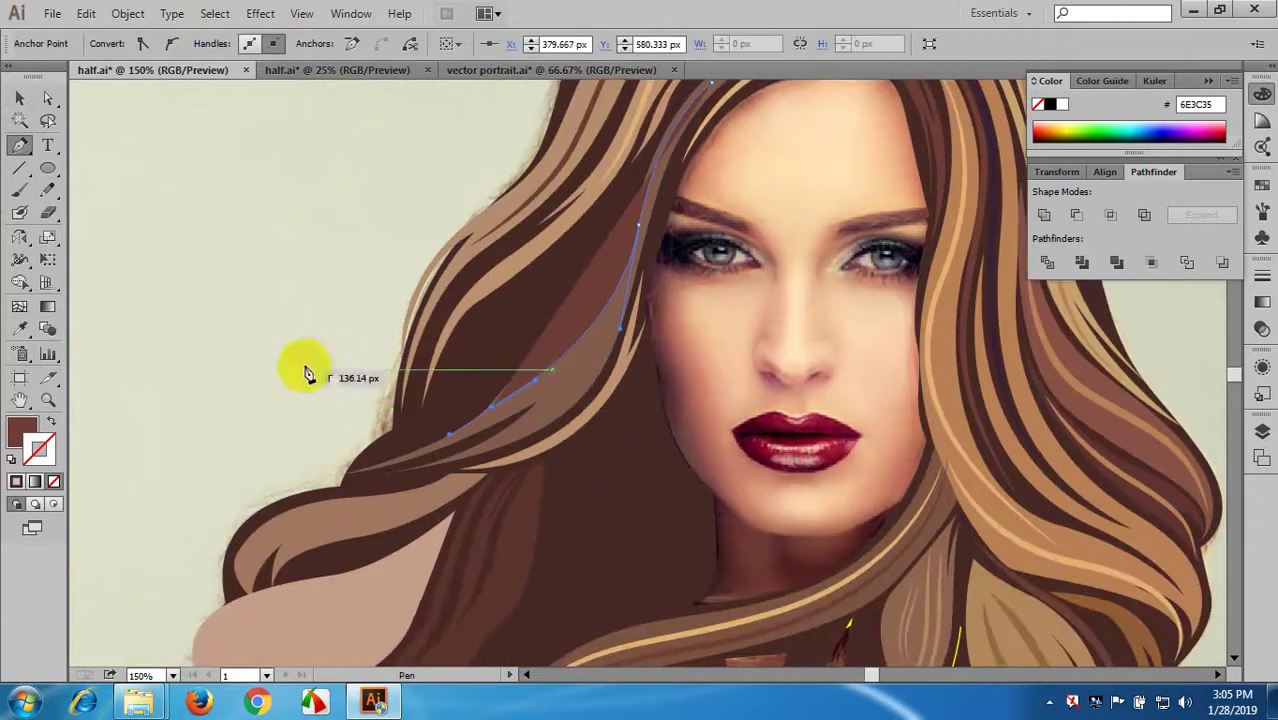
pyautogui.click(52, 422)
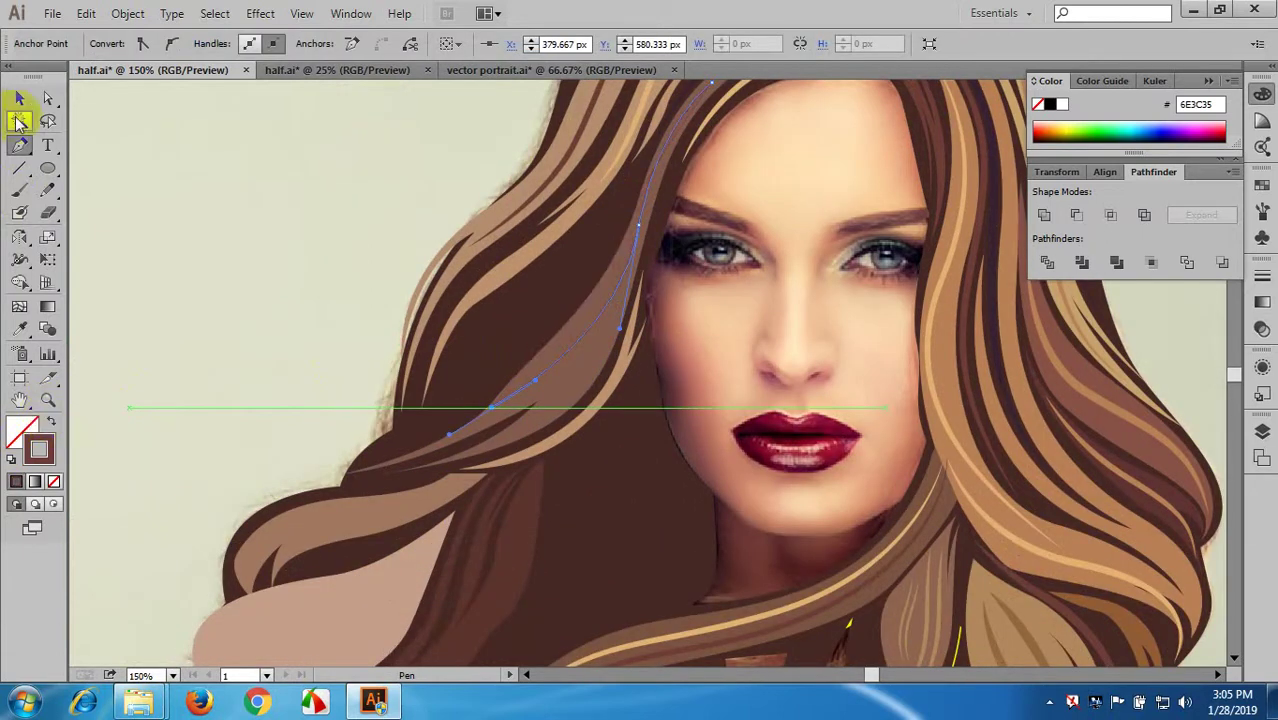
pyautogui.click(19, 99)
pyautogui.click(299, 236)
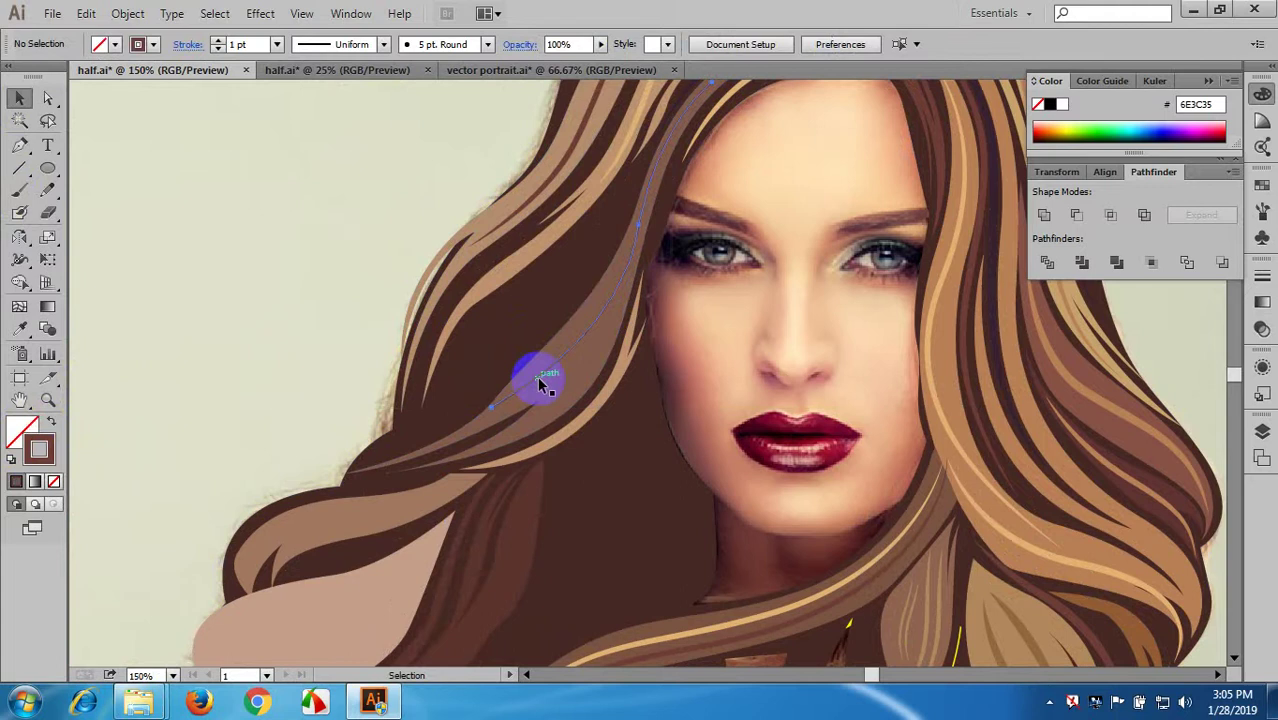
# - Give the new strand path beside the face a 4 pt stroke with a tapered width profile
pyautogui.click(540, 383)
pyautogui.click(277, 44)
pyautogui.click(304, 218)
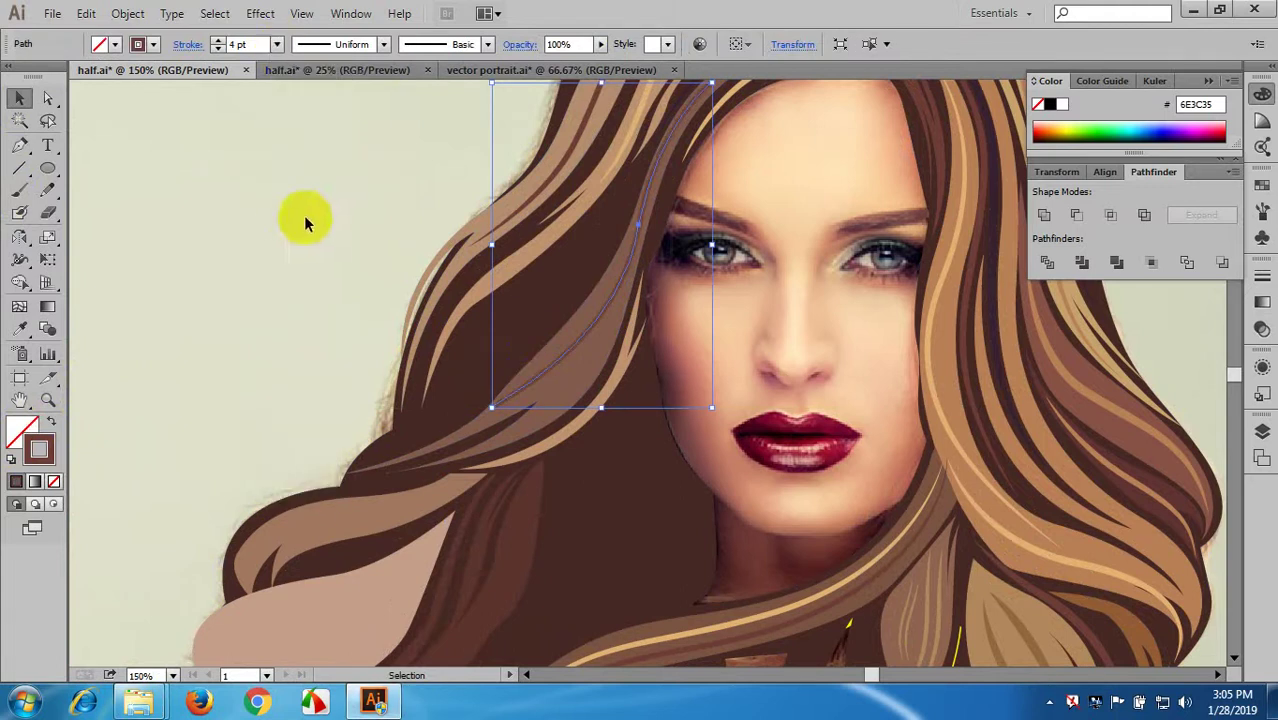
pyautogui.click(350, 44)
pyautogui.click(320, 125)
# - Expand the strand's appearance and recolour it light tan by sampling a hair highlight with the Eyedropper
pyautogui.click(128, 13)
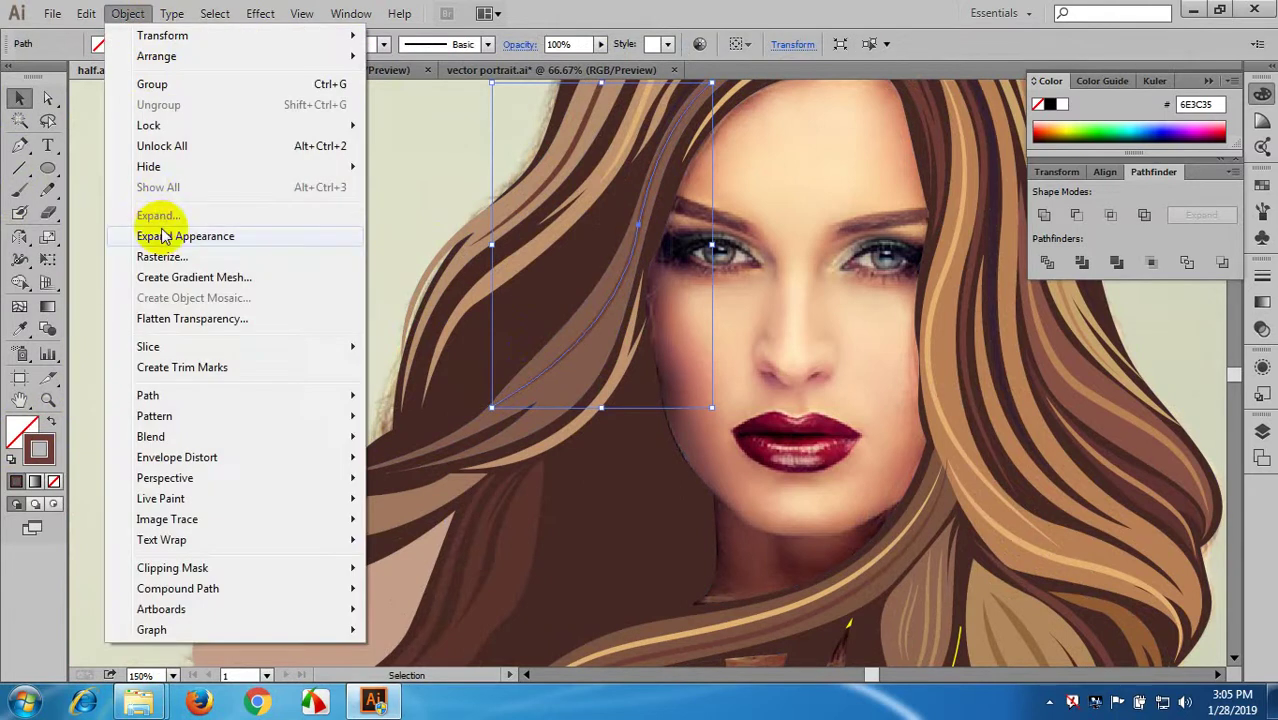
pyautogui.click(161, 236)
pyautogui.scroll(2, 494, 345)
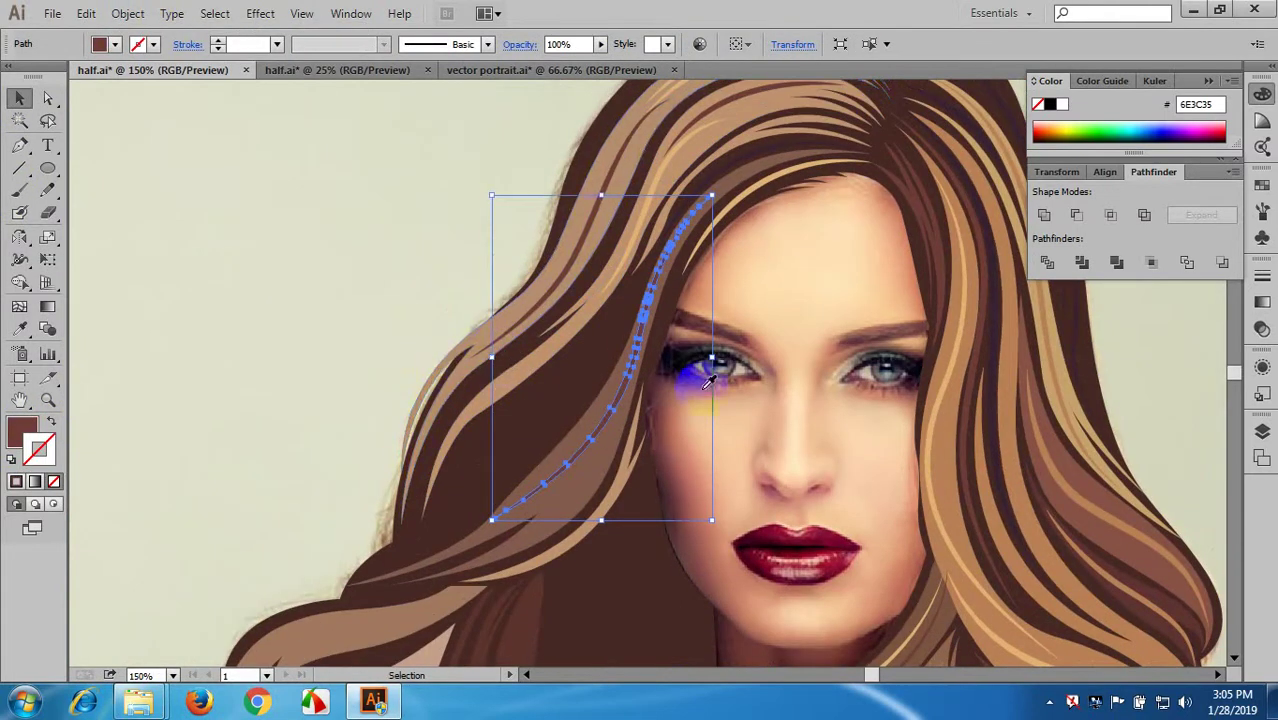
pyautogui.press('i')
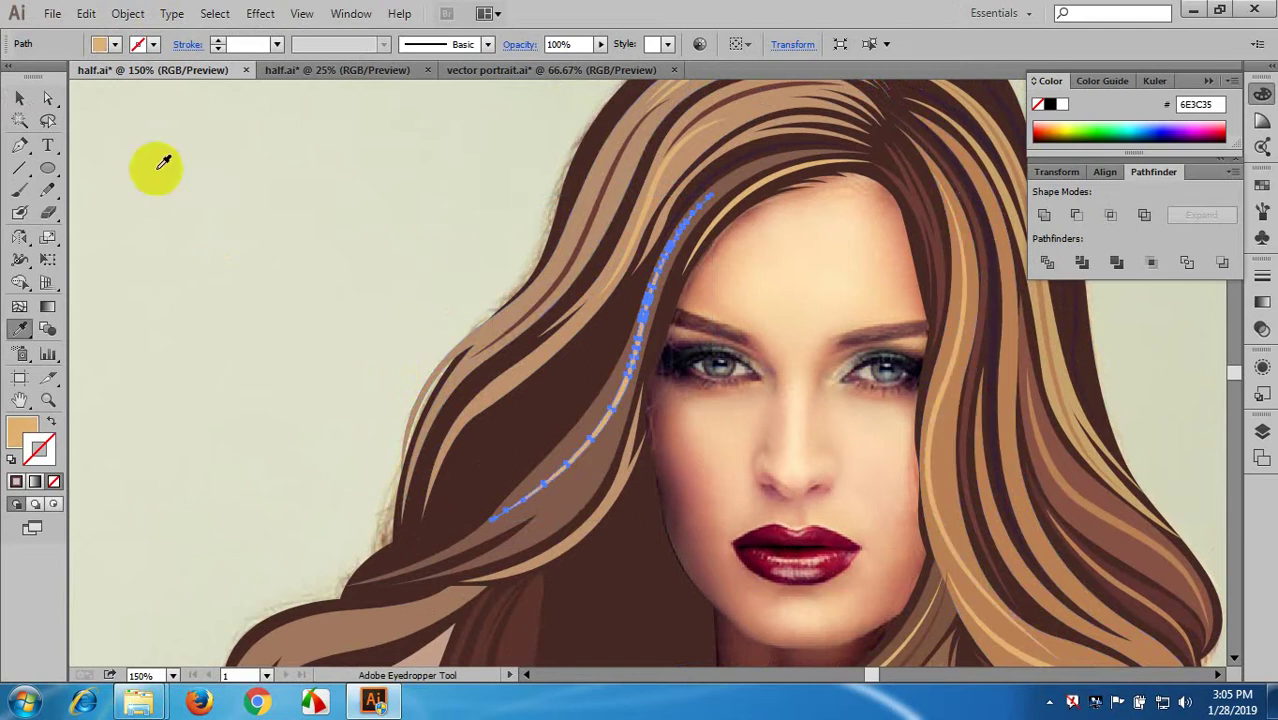
pyautogui.click(20, 99)
pyautogui.click(353, 225)
# - Draw a closed, light tan S-shaped strand with the Pen tool in the dark hair area above the previous highlight
pyautogui.press('space')
pyautogui.moveTo(481, 358); pyautogui.dragTo(437, 316)
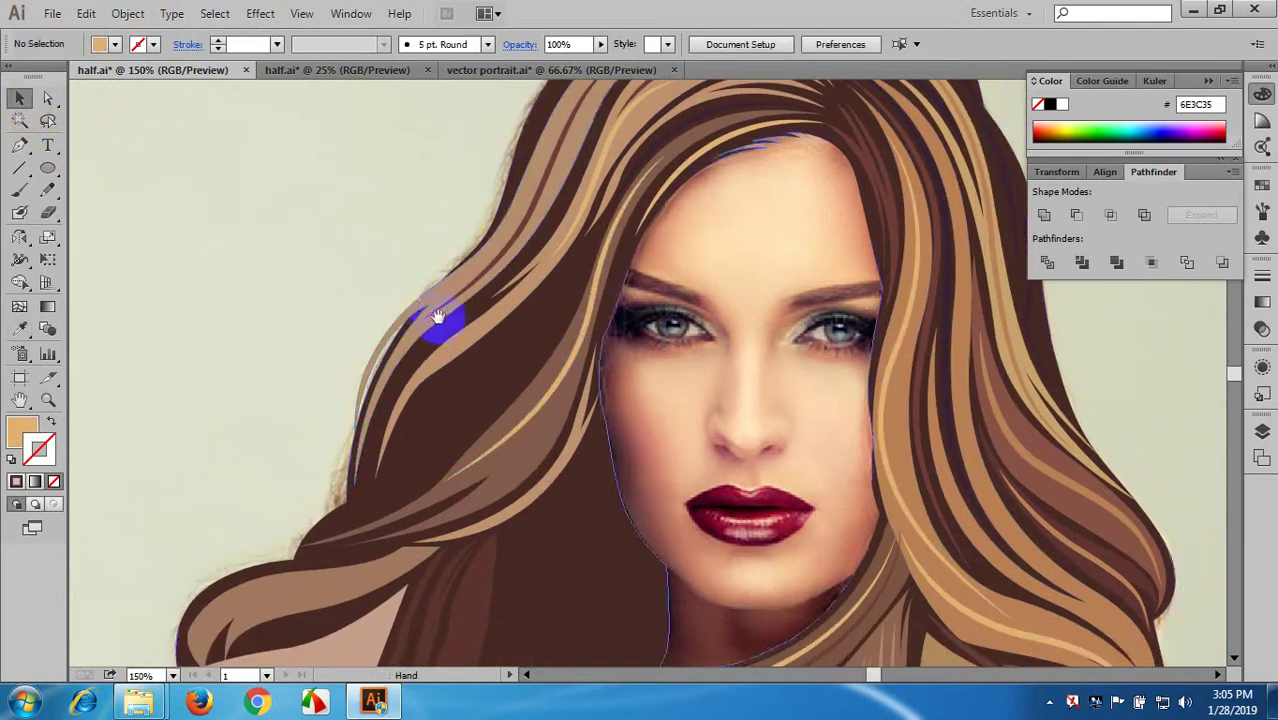
pyautogui.moveTo(557, 390); pyautogui.dragTo(571, 440)
pyautogui.click(20, 145)
pyautogui.moveTo(660, 298); pyautogui.dragTo(471, 492)
pyautogui.scroll(-1, 510, 466)
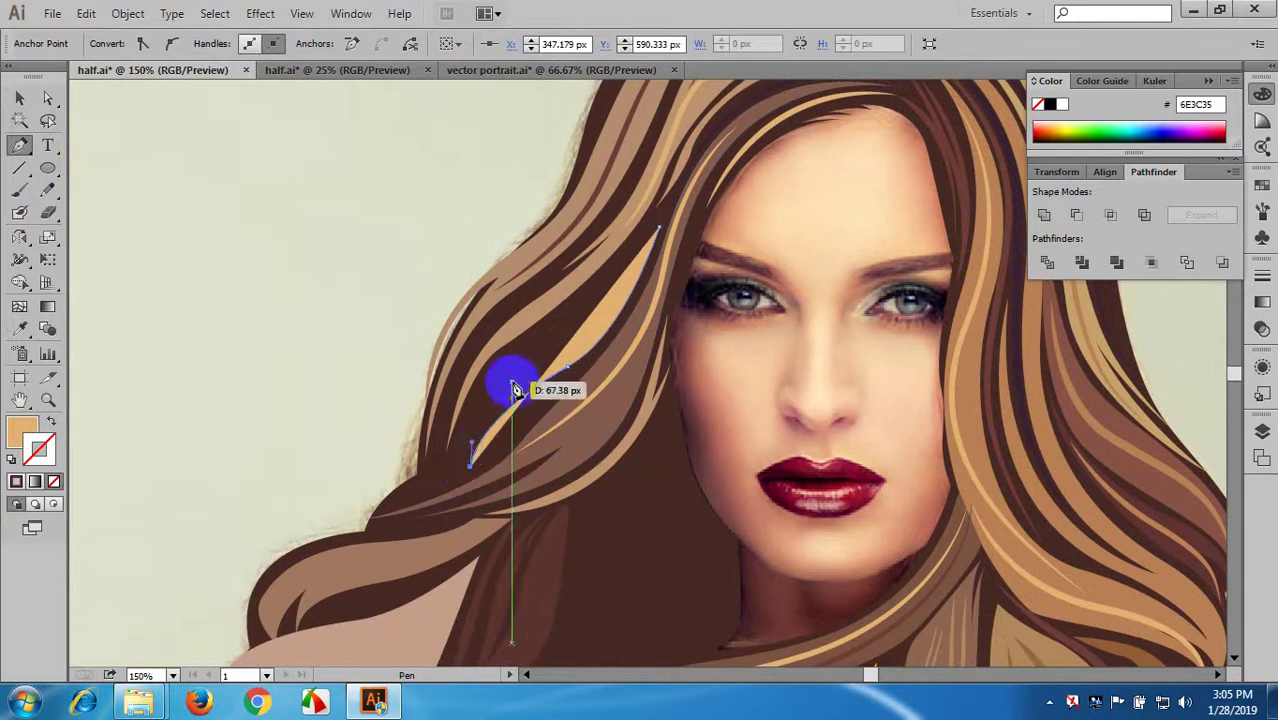
pyautogui.moveTo(576, 347); pyautogui.dragTo(679, 300)
pyautogui.scroll(1, 630, 305)
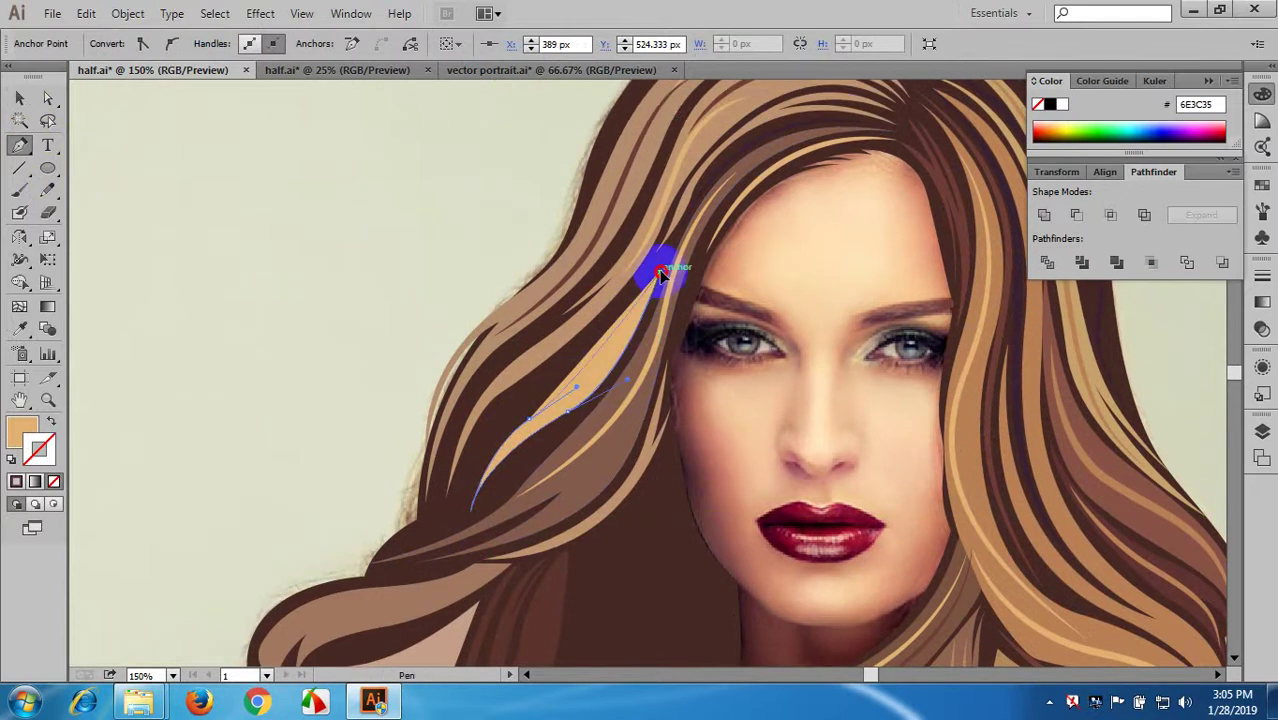
pyautogui.moveTo(682, 194); pyautogui.dragTo(682, 194)
pyautogui.scroll(-1, 738, 293)
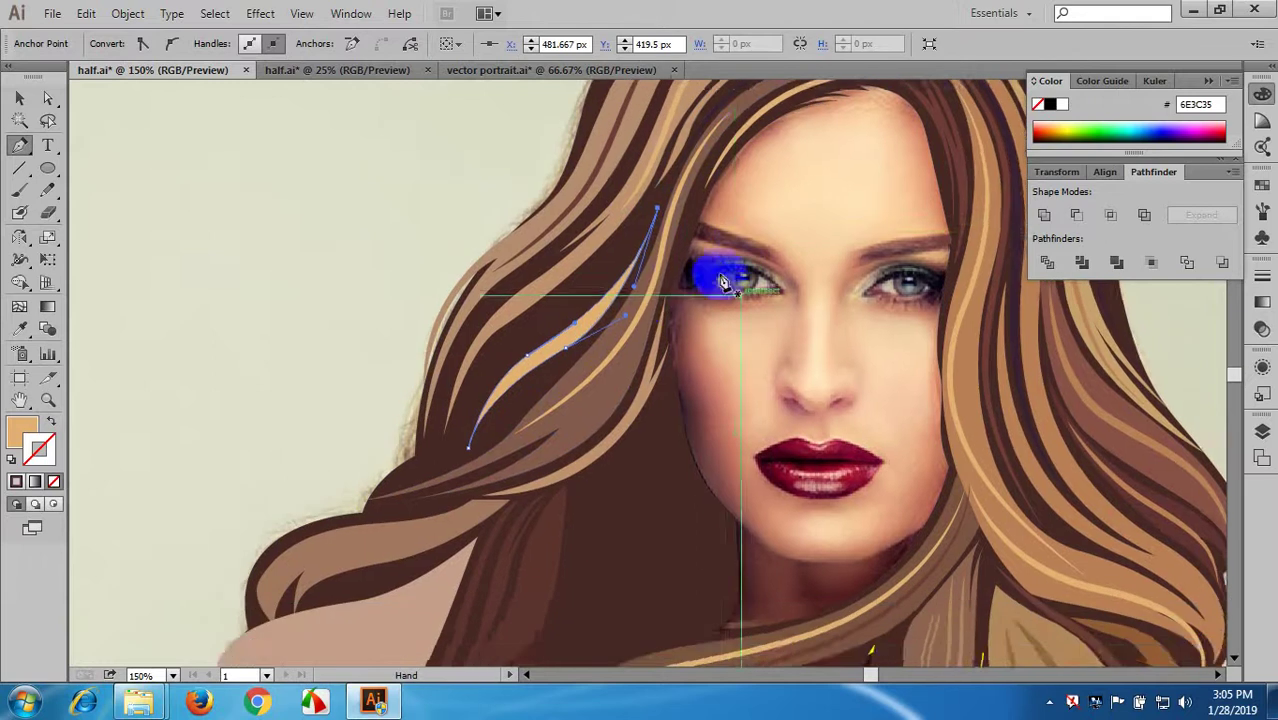
pyautogui.moveTo(639, 302); pyautogui.dragTo(753, 353)
pyautogui.click(19, 98)
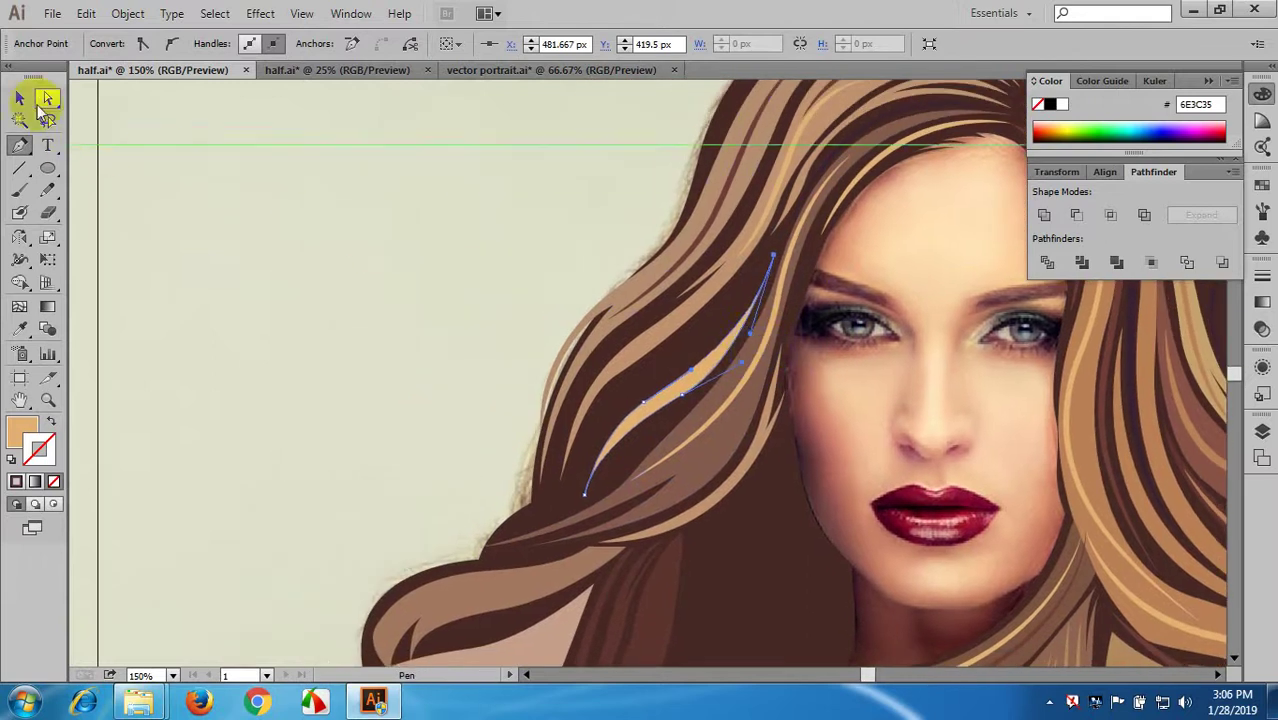
pyautogui.click(171, 148)
# - Duplicate the light tan strand just above the original and recolour the copy reddish brown sampled from a nearby strand
pyautogui.moveTo(667, 395); pyautogui.dragTo(656, 387)
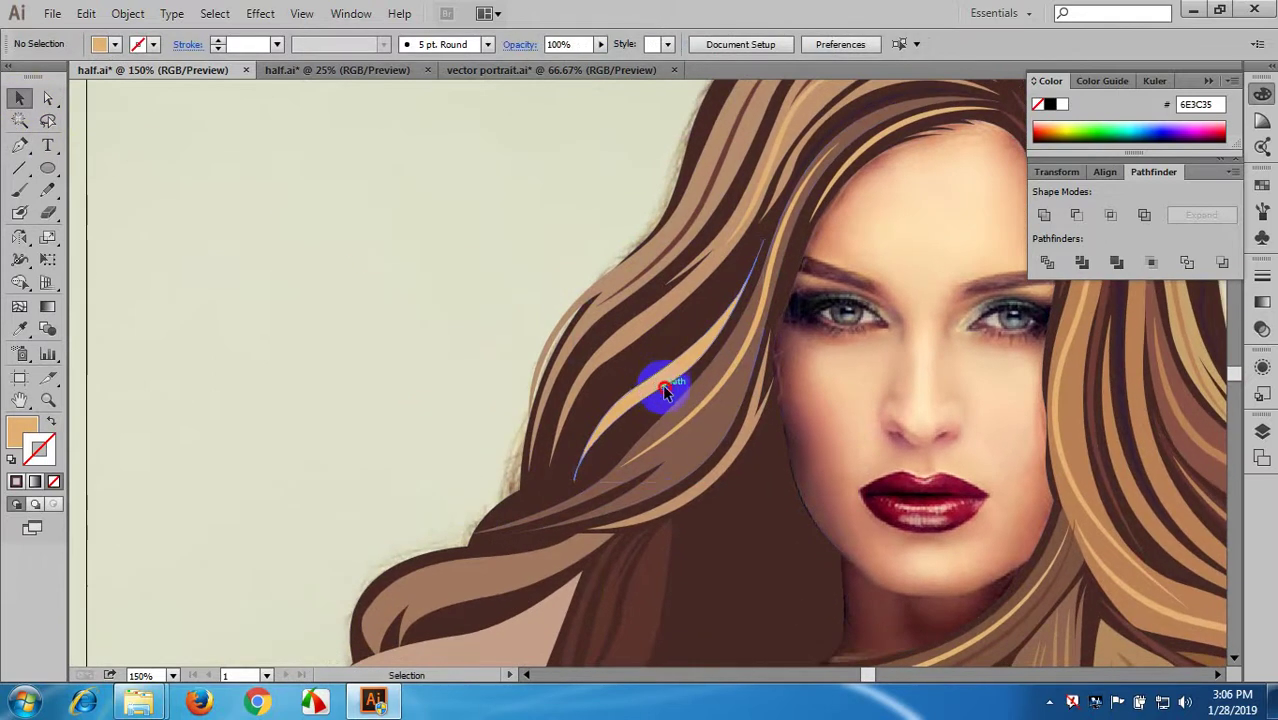
pyautogui.click(665, 389)
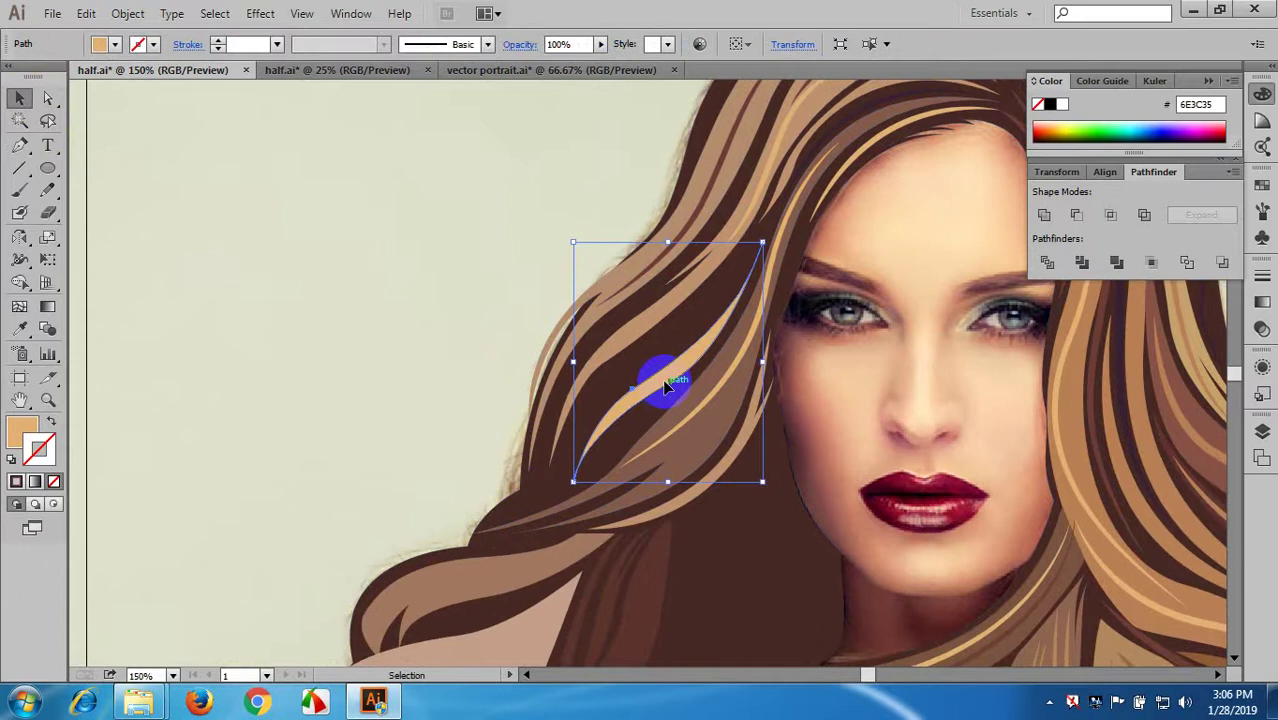
pyautogui.moveTo(667, 388)
pyautogui.mouseDown()
pyautogui.moveTo(645, 365)
pyautogui.moveTo(664, 365)
pyautogui.mouseUp()
pyautogui.scroll(3, 665, 395)
pyautogui.press('i')
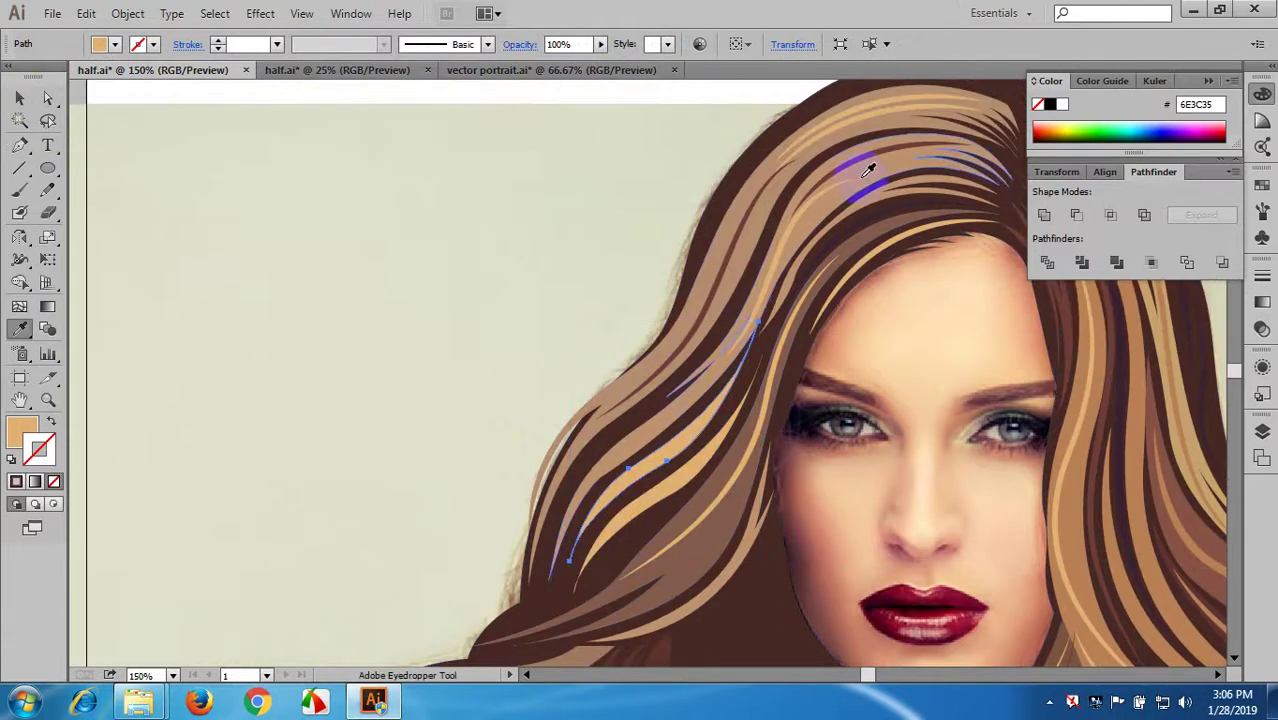
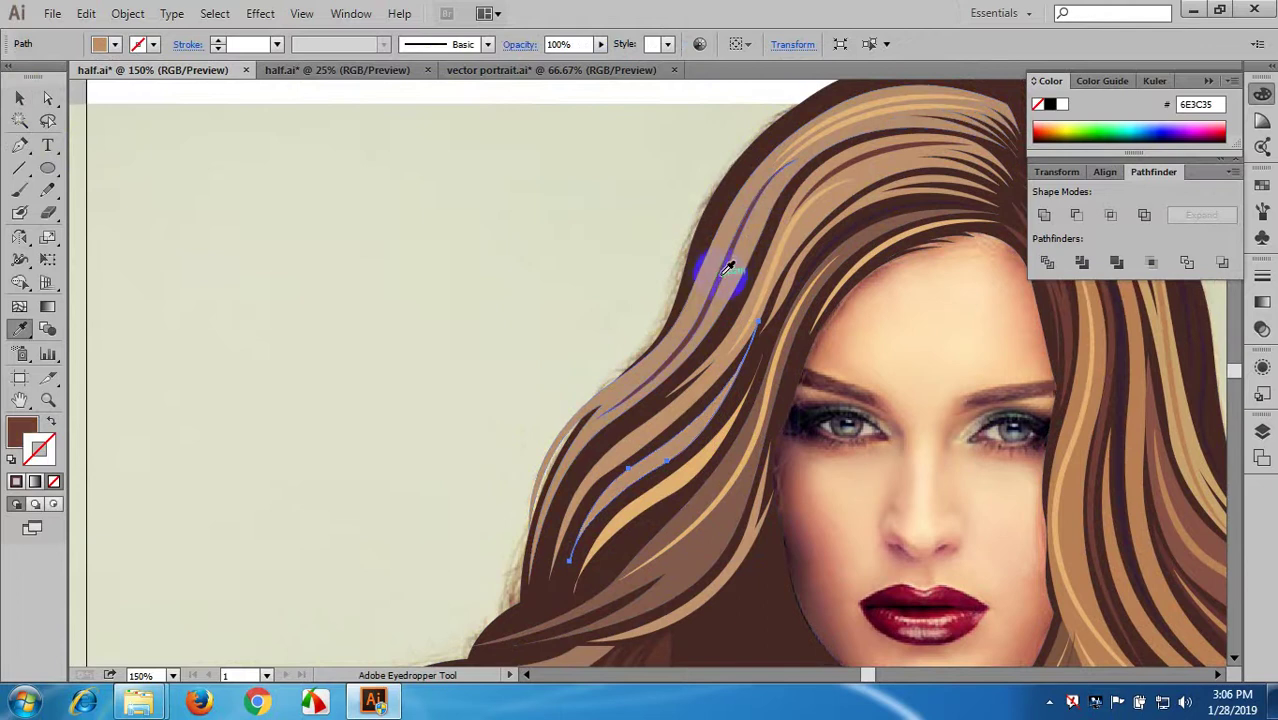
pyautogui.click(220, 212)
# - Draw a curved path along the upper part of the light brown outer curl and swap its reddish-brown fill to the stroke
pyautogui.moveTo(587, 464); pyautogui.dragTo(525, 276)
pyautogui.scroll(-2, 587, 405)
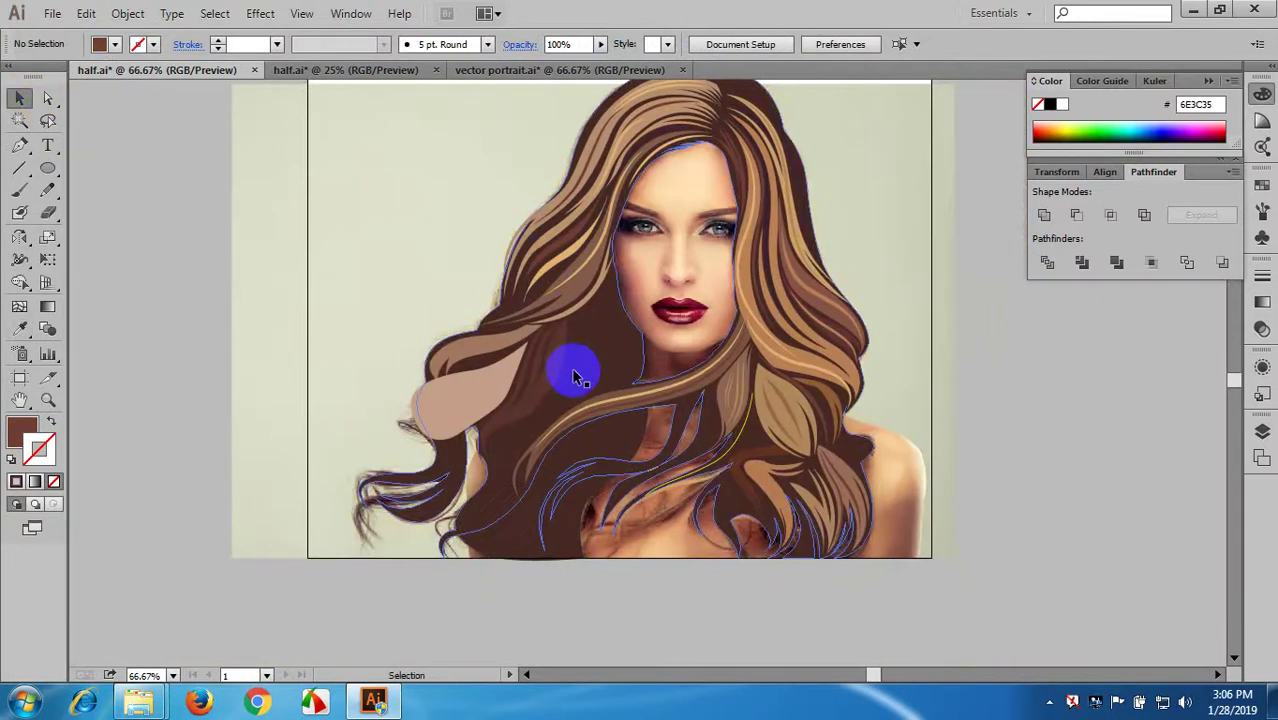
pyautogui.scroll(1, 571, 370)
pyautogui.scroll(3, 475, 415)
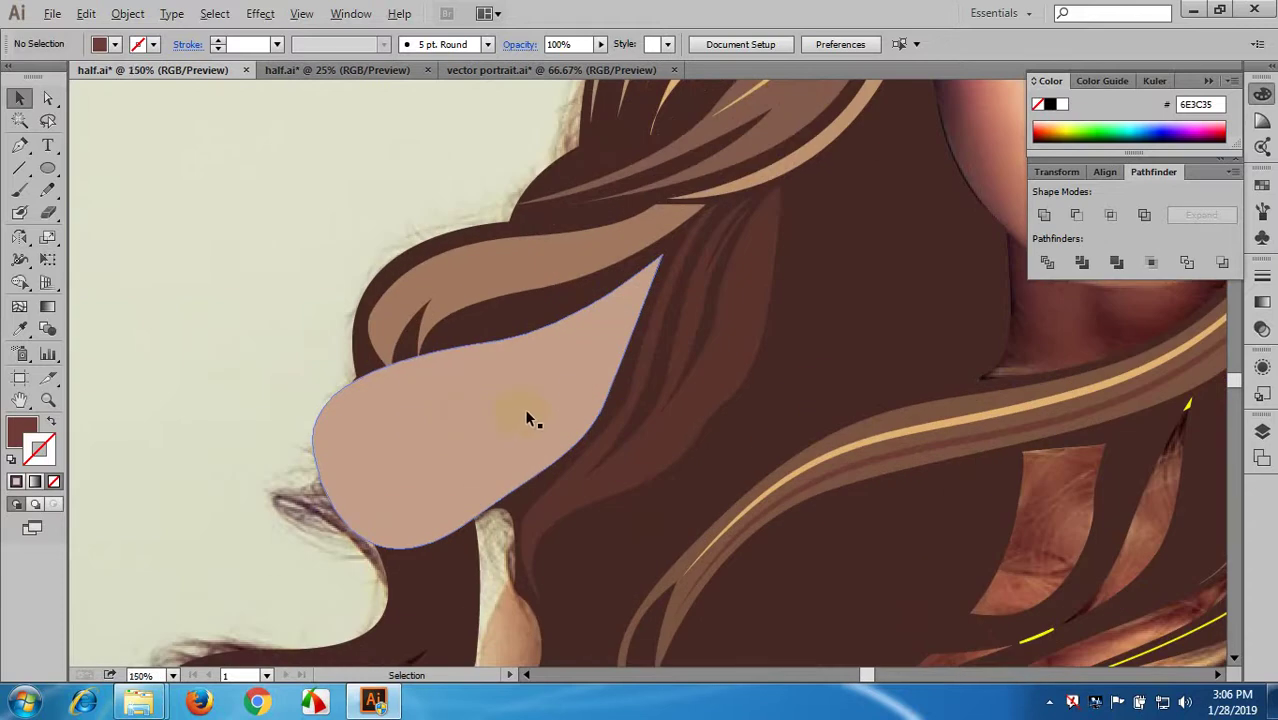
pyautogui.scroll(-1, 528, 418)
pyautogui.click(26, 149)
pyautogui.scroll(1, 245, 300)
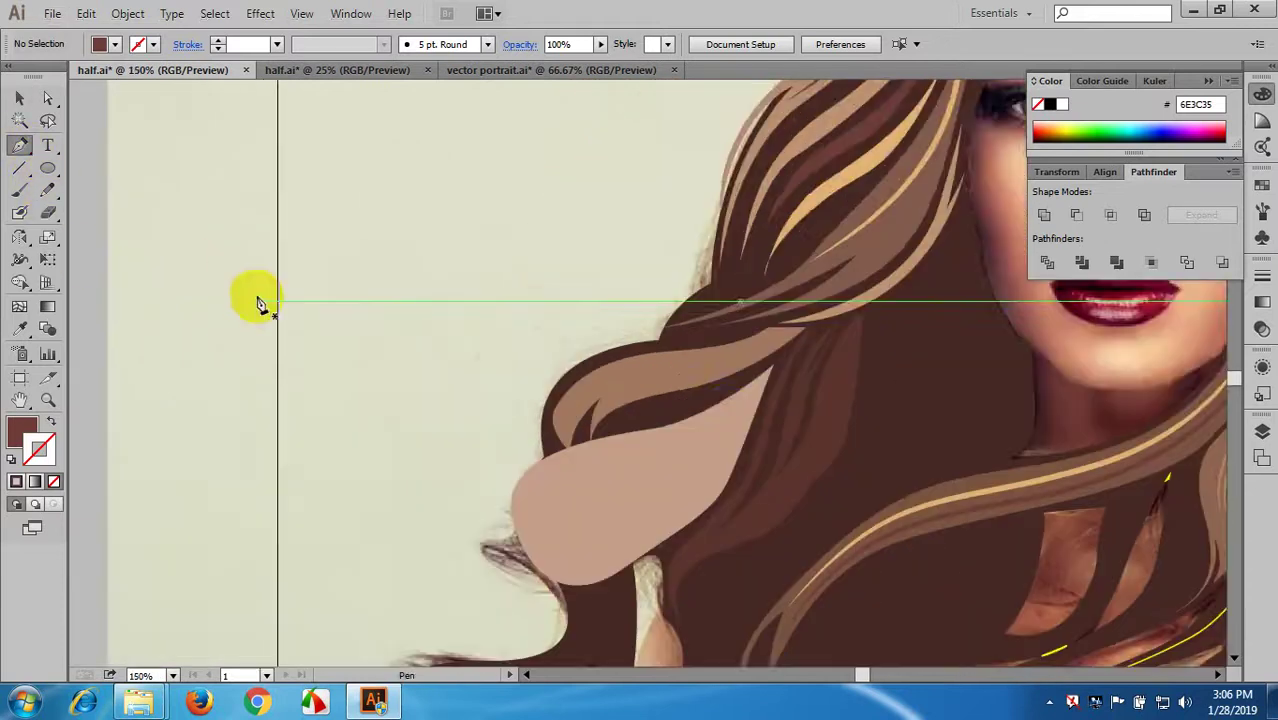
pyautogui.moveTo(526, 392); pyautogui.dragTo(533, 288)
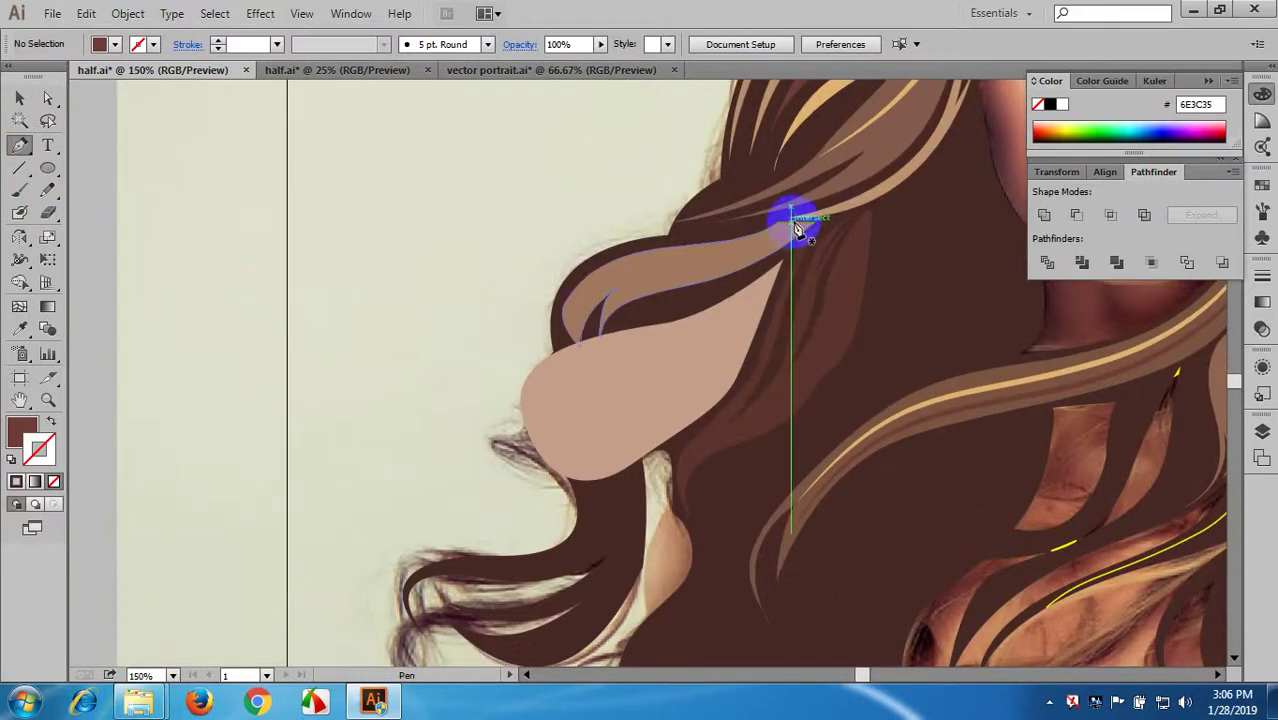
pyautogui.click(692, 270)
pyautogui.moveTo(628, 258); pyautogui.dragTo(570, 342)
pyautogui.moveTo(580, 391); pyautogui.dragTo(580, 391)
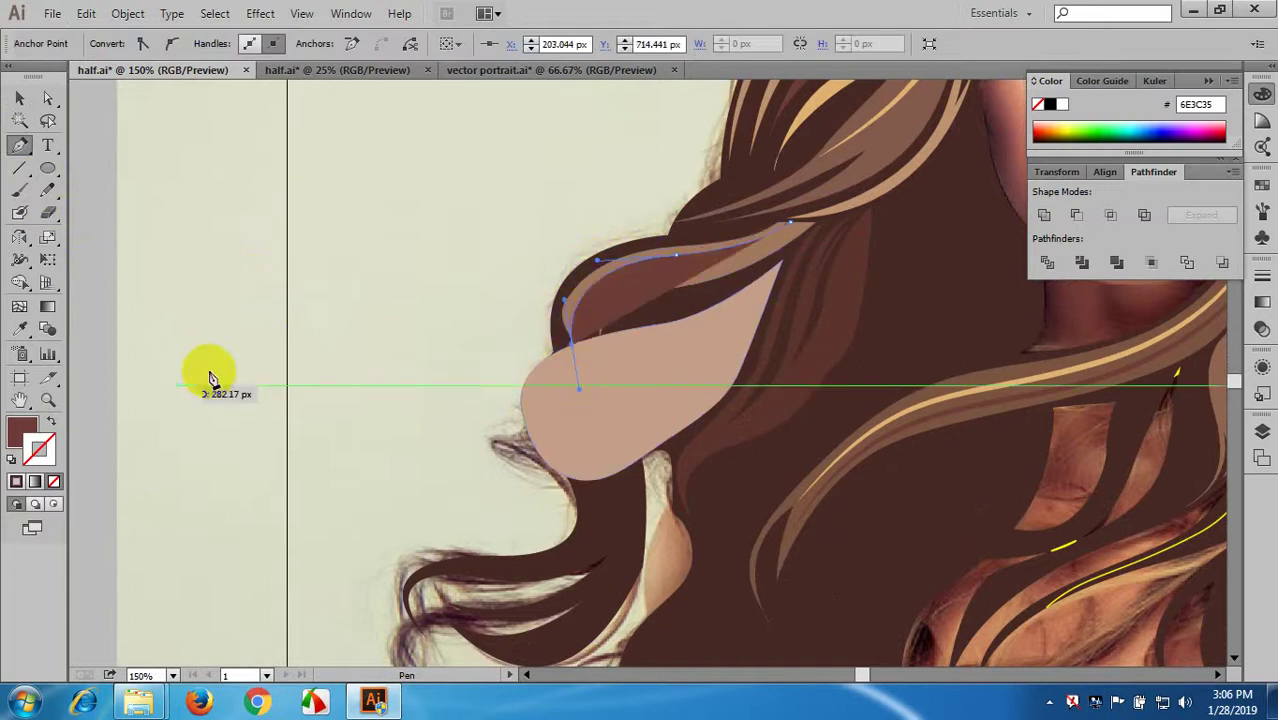
pyautogui.scroll(2, 197, 373)
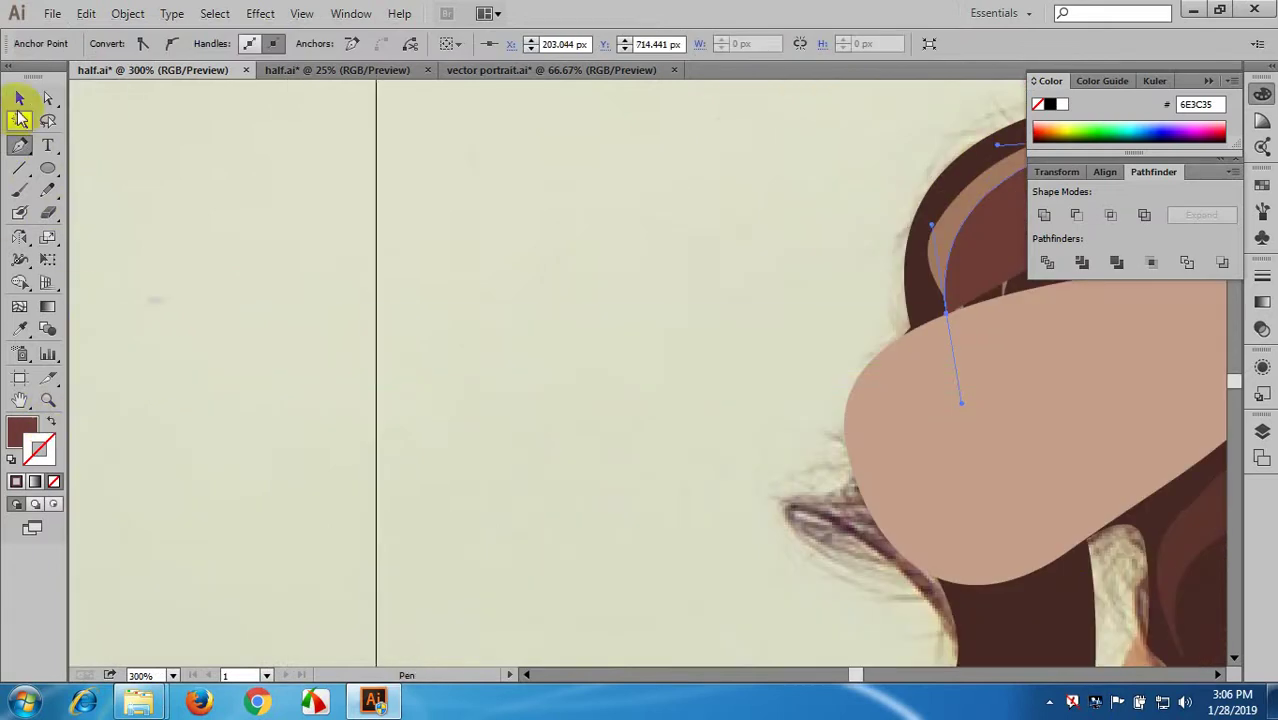
pyautogui.moveTo(495, 378); pyautogui.dragTo(260, 333)
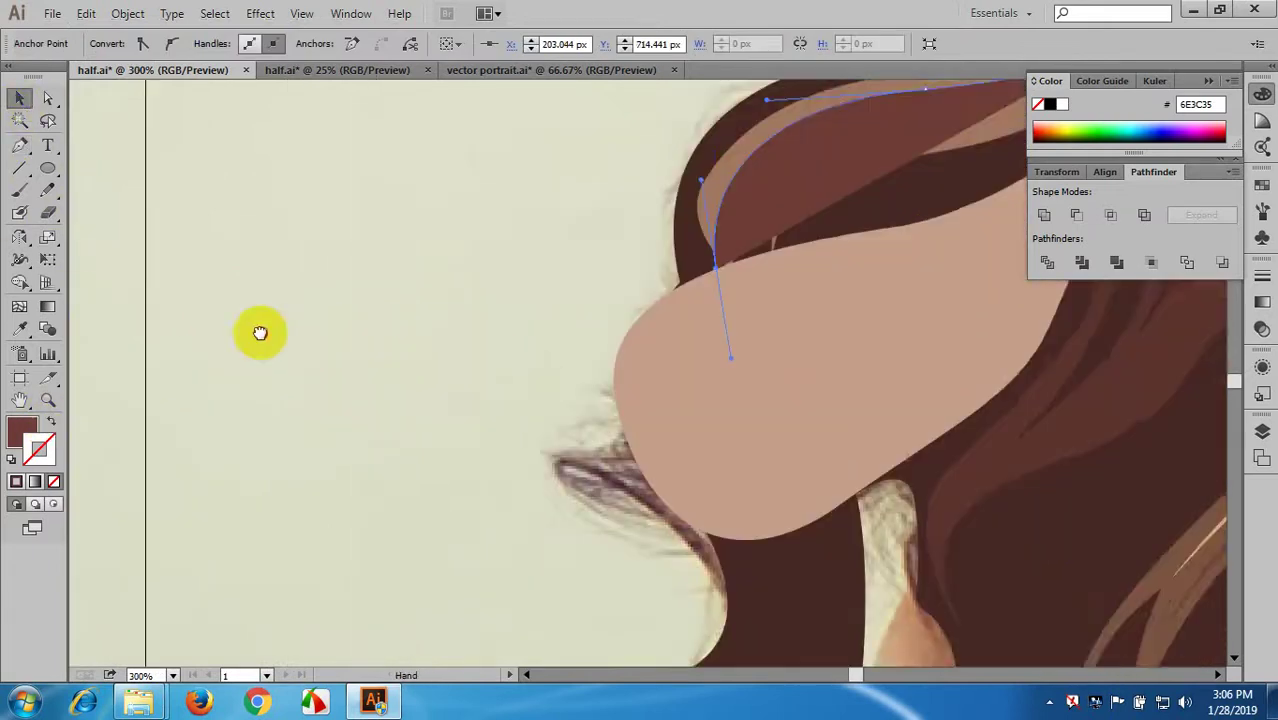
pyautogui.click(51, 421)
pyautogui.click(430, 312)
# - Set the curl path's stroke weight to 4 pt and apply Width Profile 1
pyautogui.click(531, 258)
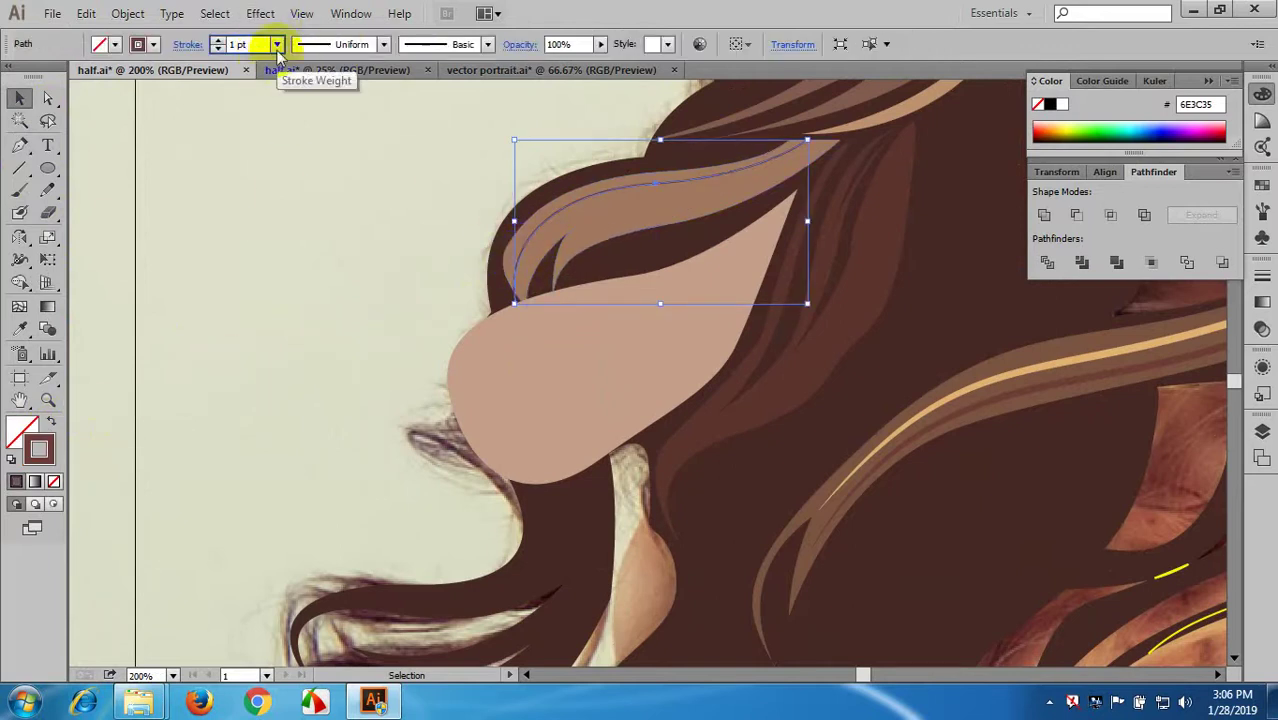
pyautogui.click(277, 46)
pyautogui.click(317, 193)
pyautogui.click(320, 45)
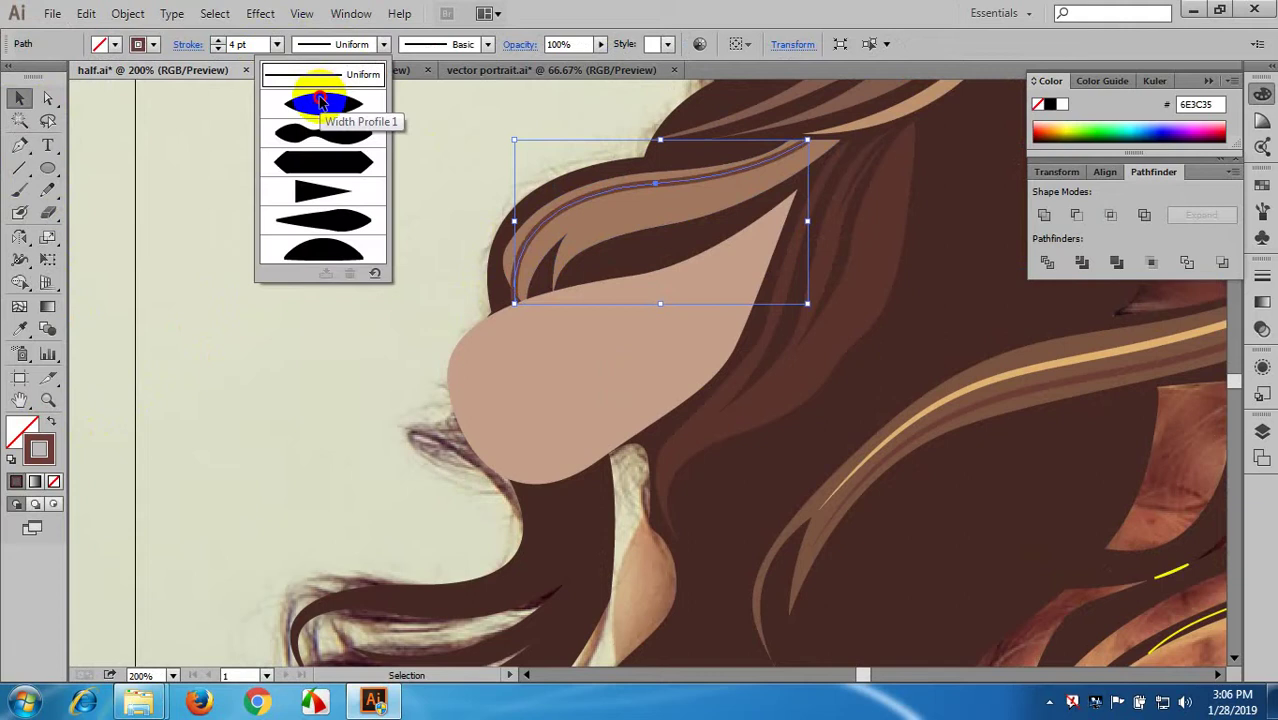
pyautogui.click(320, 103)
# - Expand the appearance of the tapered curl stroke into a filled shape and deselect it
pyautogui.click(128, 13)
pyautogui.click(200, 236)
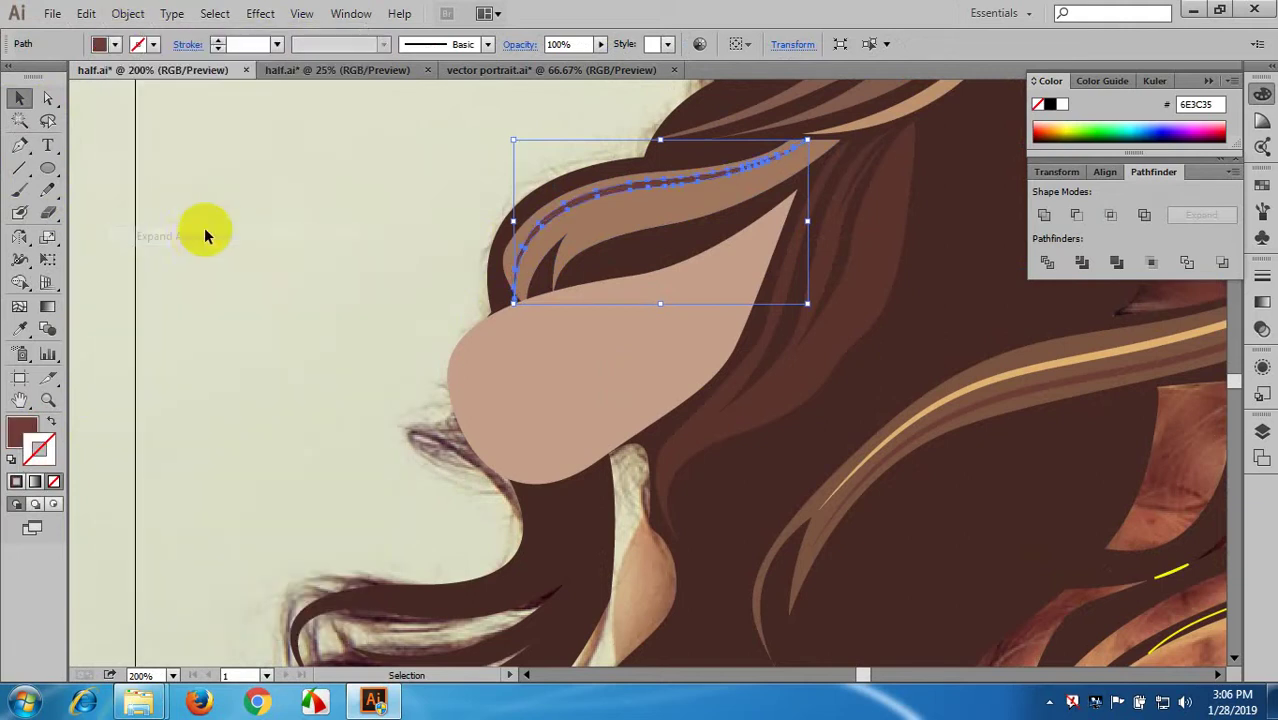
pyautogui.click(249, 238)
pyautogui.scroll(3, 385, 294)
pyautogui.scroll(-2, 480, 328)
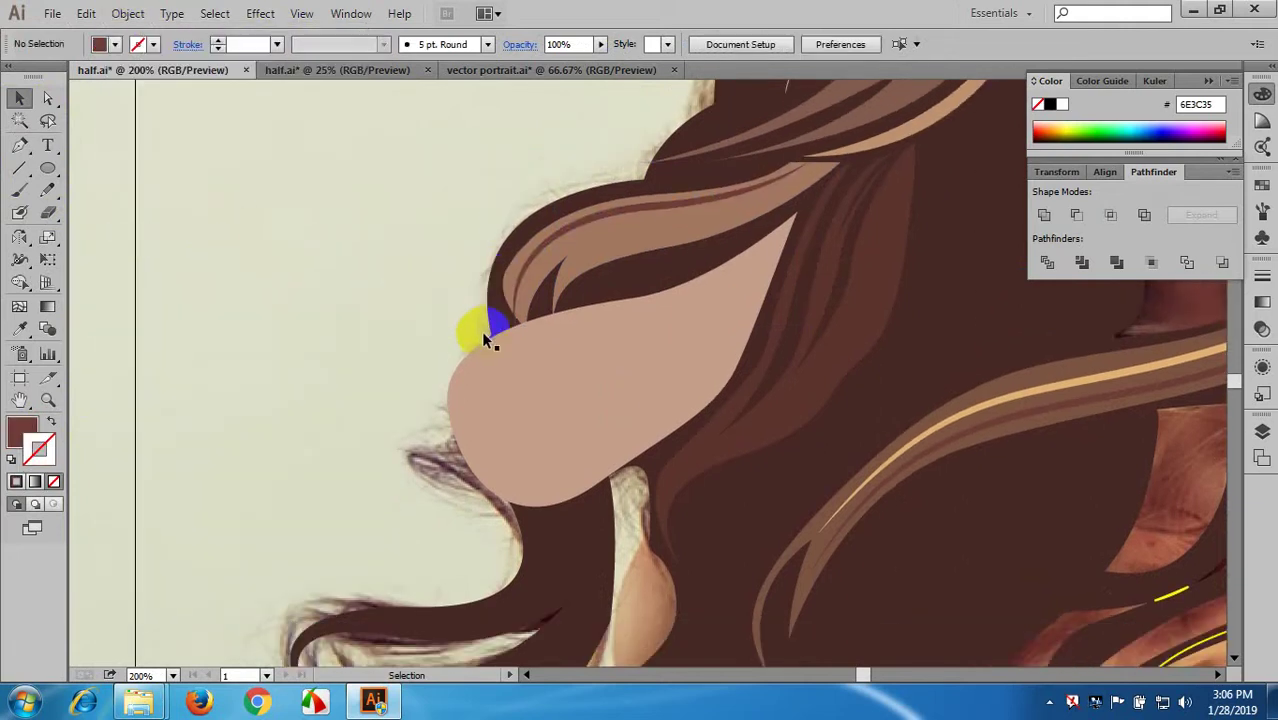
# - Duplicate the reddish-brown strand in the outer curl, placing the copy just below the original
pyautogui.moveTo(497, 336); pyautogui.dragTo(368, 378)
pyautogui.scroll(-2, 491, 348)
pyautogui.scroll(1, 530, 324)
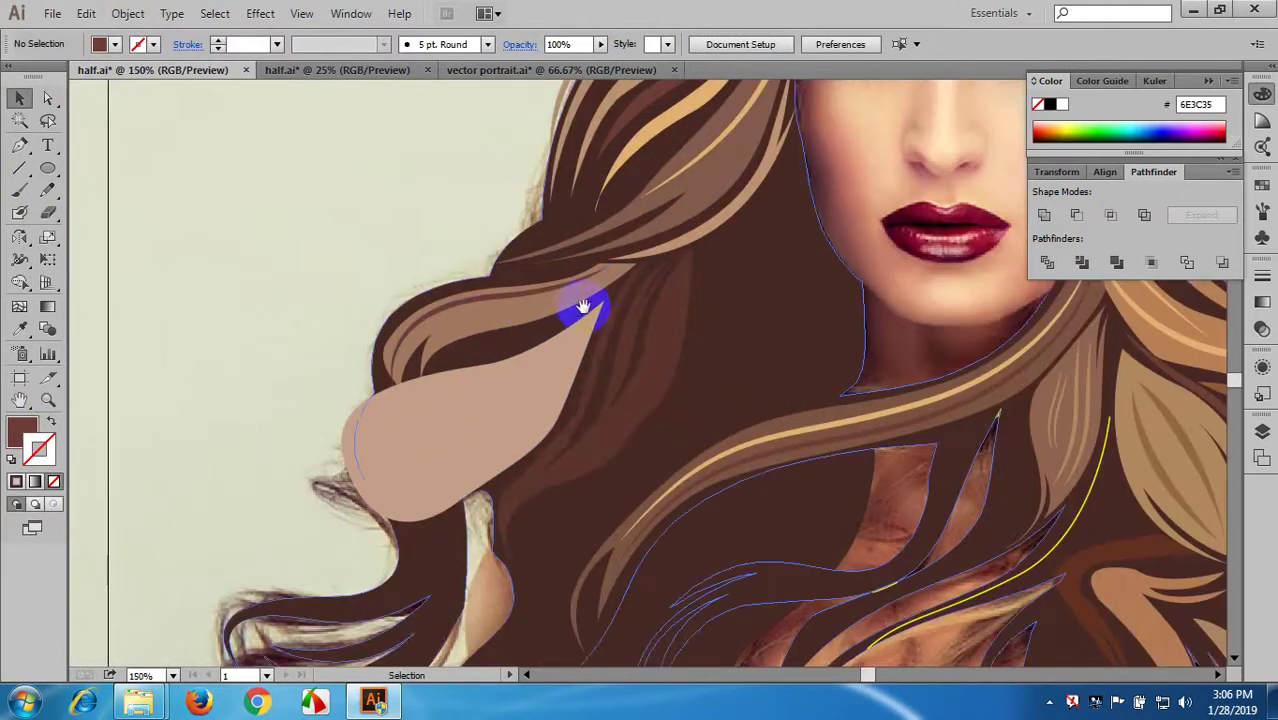
pyautogui.moveTo(582, 305); pyautogui.dragTo(457, 292)
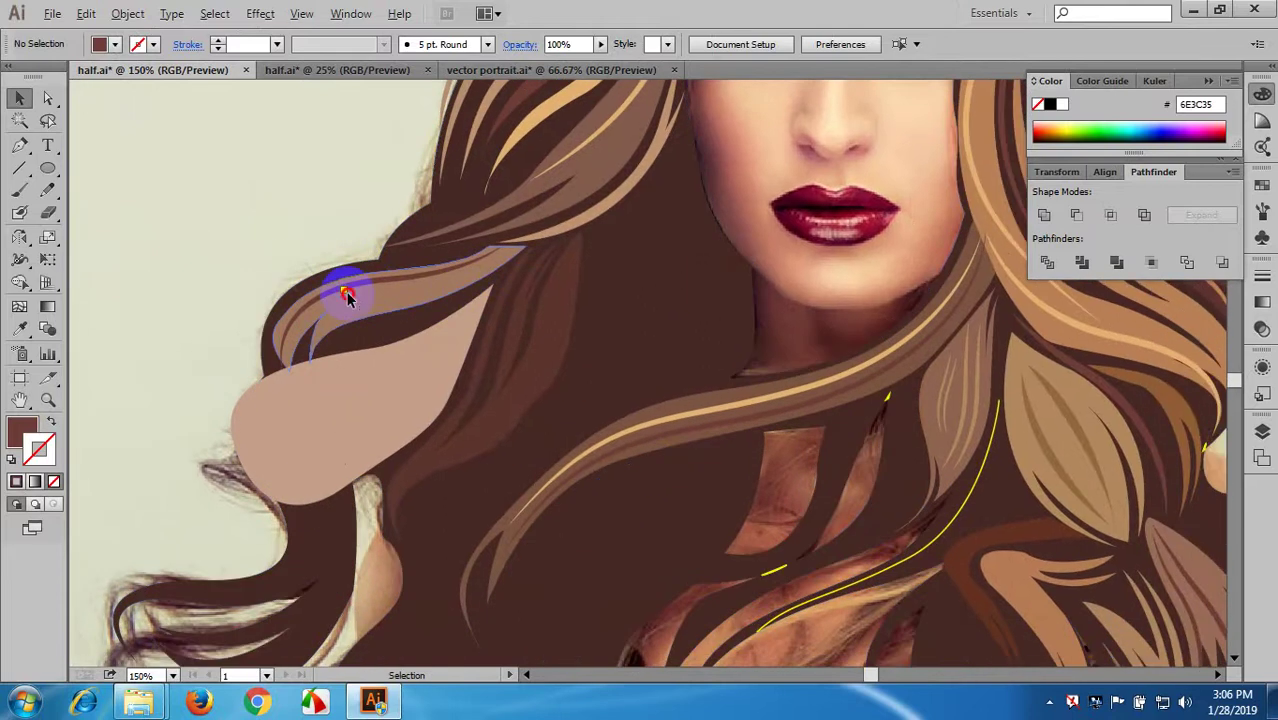
pyautogui.moveTo(347, 297); pyautogui.dragTo(442, 320)
pyautogui.click(310, 255)
pyautogui.moveTo(282, 236); pyautogui.dragTo(365, 176)
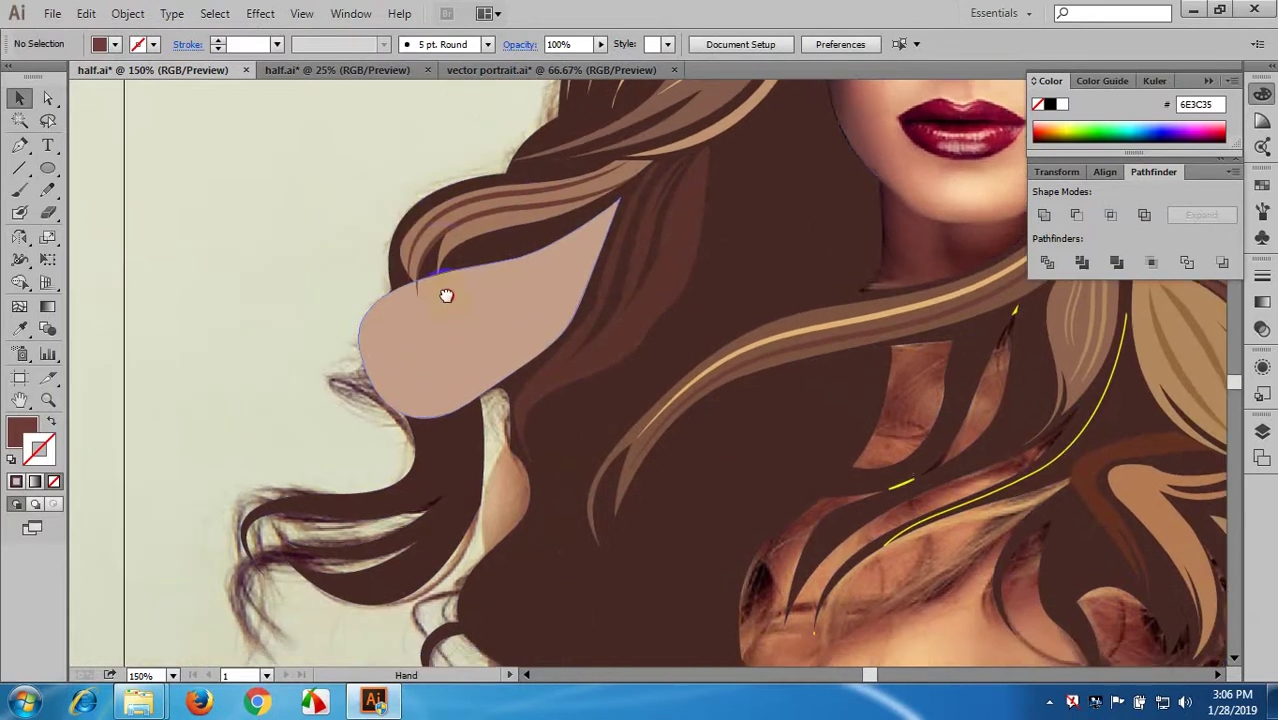
# - Draw a long curved path beside the dark brown lock below the curl and swap its reddish-brown fill to the stroke
pyautogui.scroll(3, 682, 288)
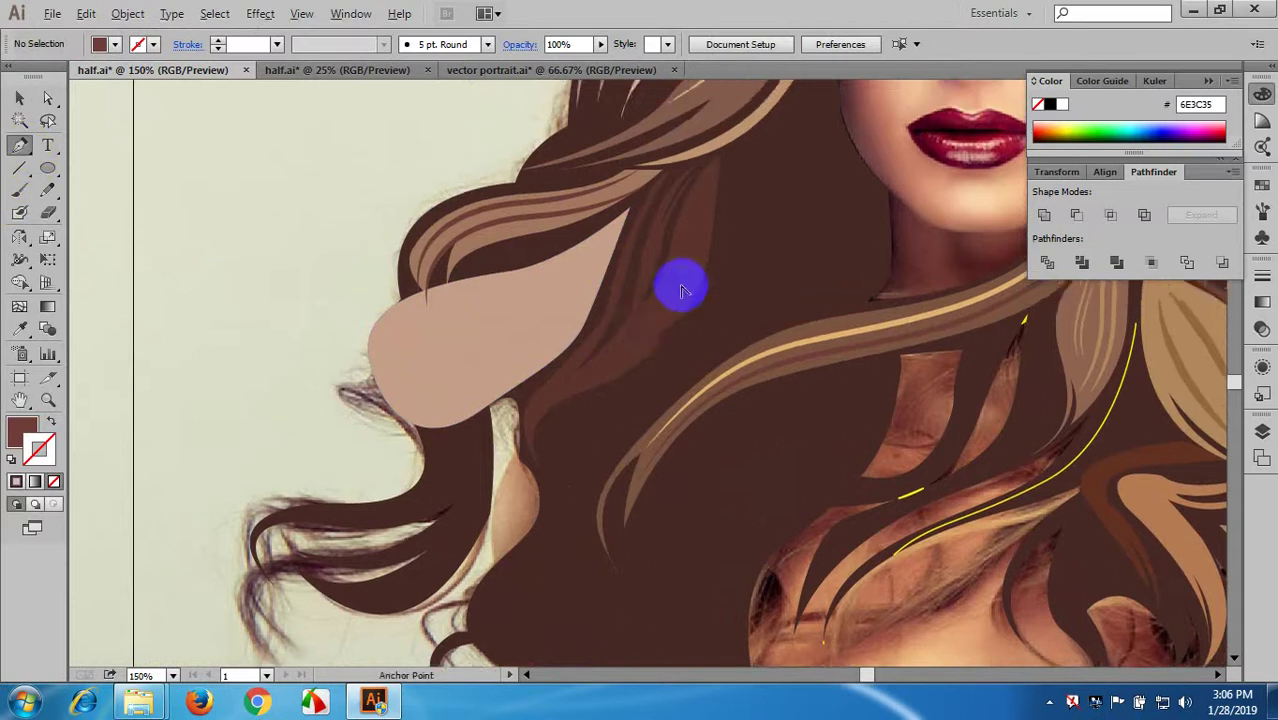
pyautogui.click(746, 201)
pyautogui.moveTo(688, 432); pyautogui.dragTo(628, 495)
pyautogui.press('space')
pyautogui.moveTo(662, 454); pyautogui.dragTo(620, 343)
pyautogui.moveTo(546, 477); pyautogui.dragTo(574, 575)
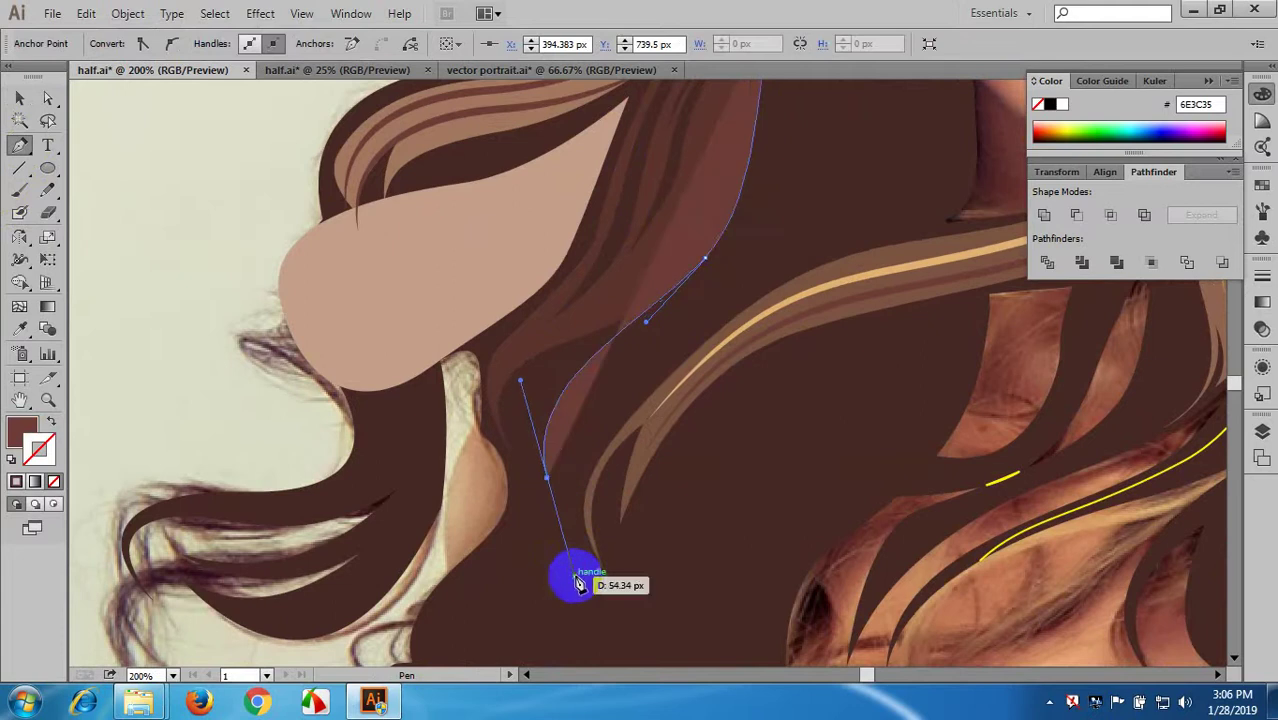
pyautogui.click(52, 422)
pyautogui.scroll(2, 104, 330)
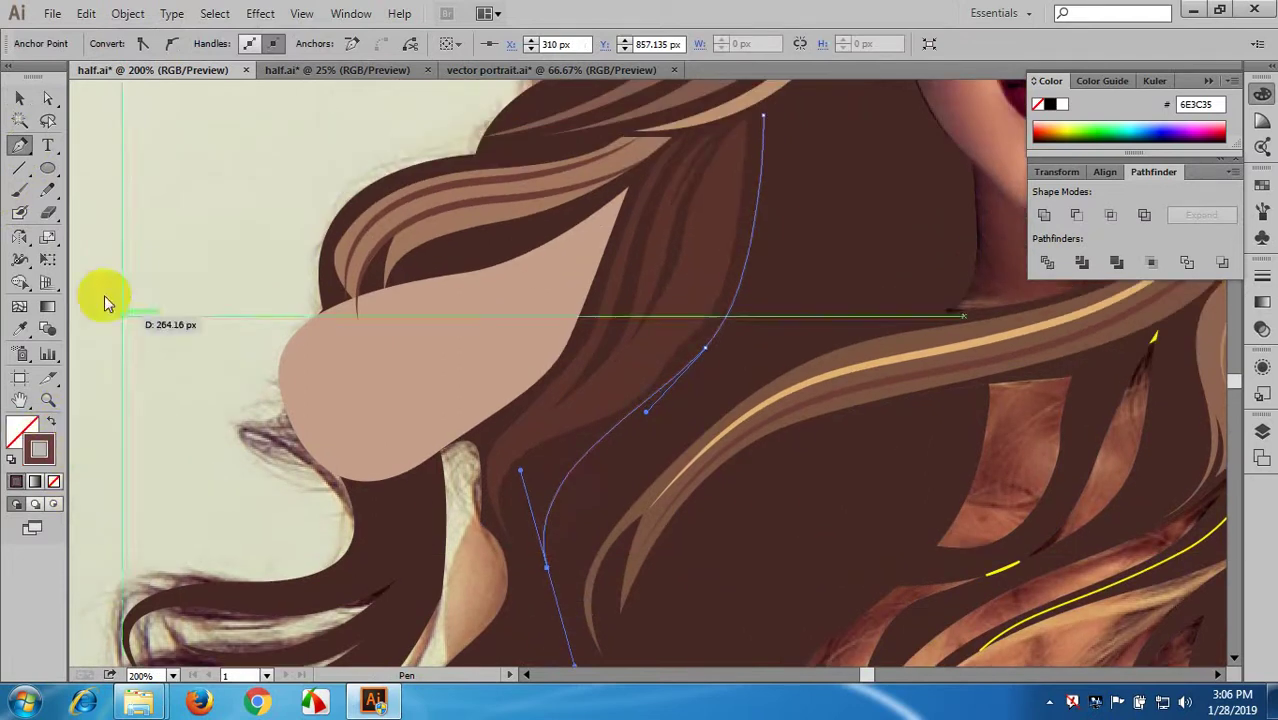
pyautogui.click(47, 120)
pyautogui.click(708, 347)
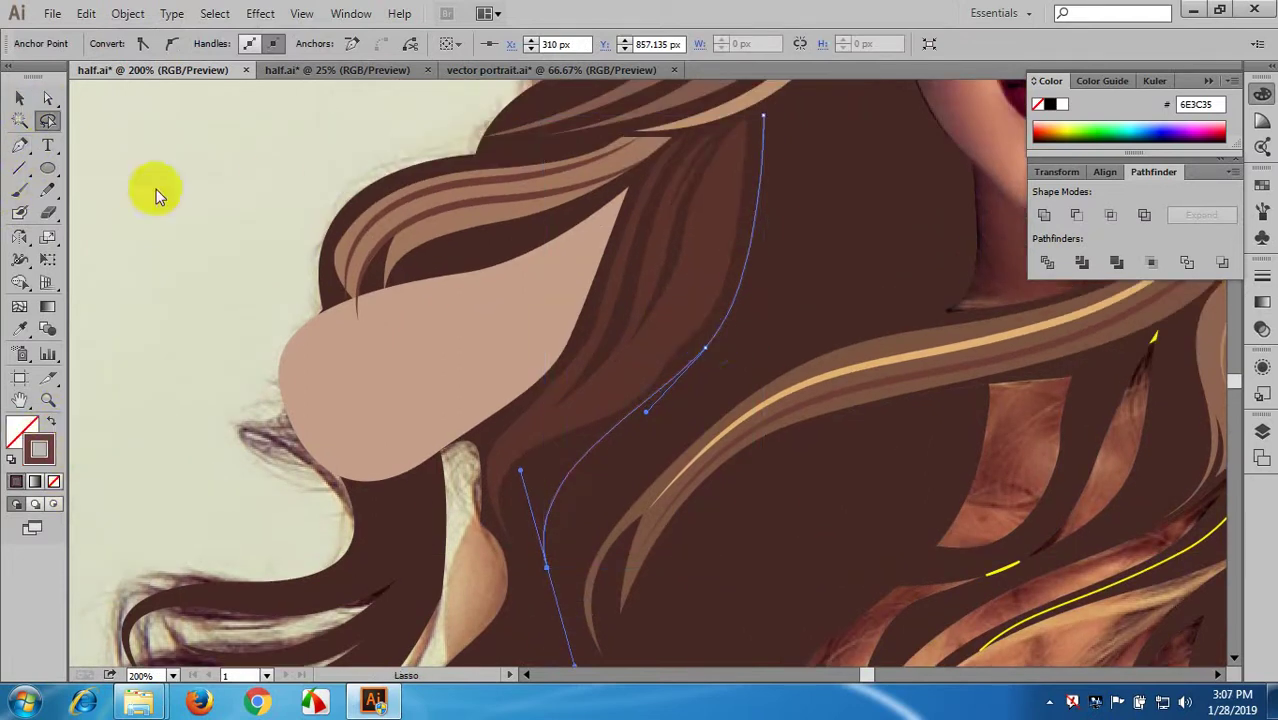
pyautogui.click(22, 98)
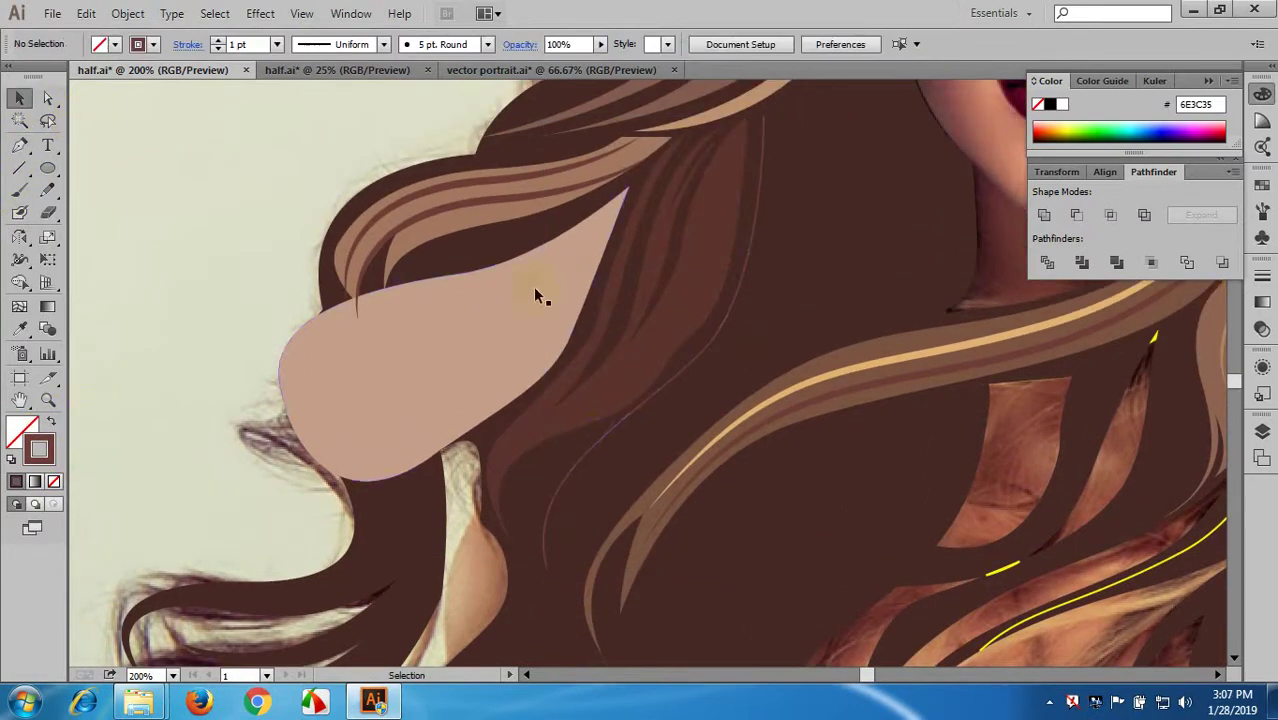
# - Apply Width Profile 1 to the long curved path beside the dark brown lock and set its stroke weight to 4 pt
pyautogui.click(606, 438)
pyautogui.scroll(2, 606, 438)
pyautogui.click(383, 44)
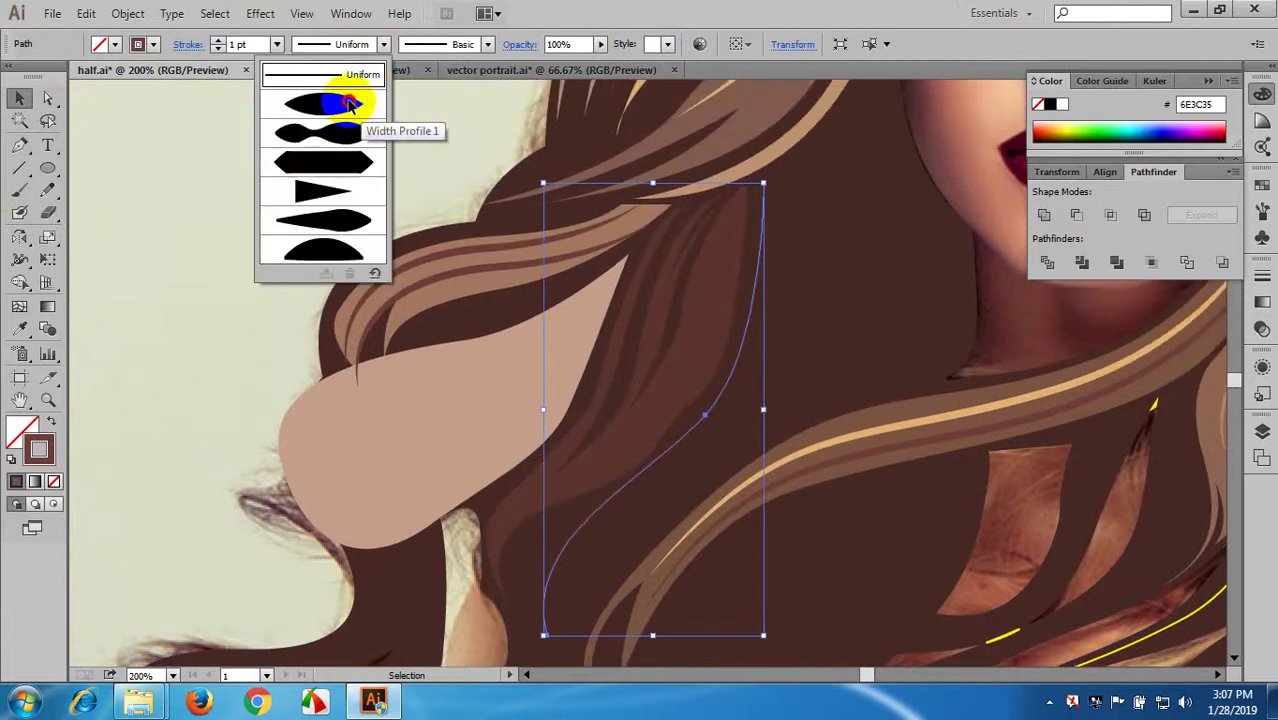
pyautogui.click(303, 103)
pyautogui.click(277, 46)
pyautogui.click(298, 180)
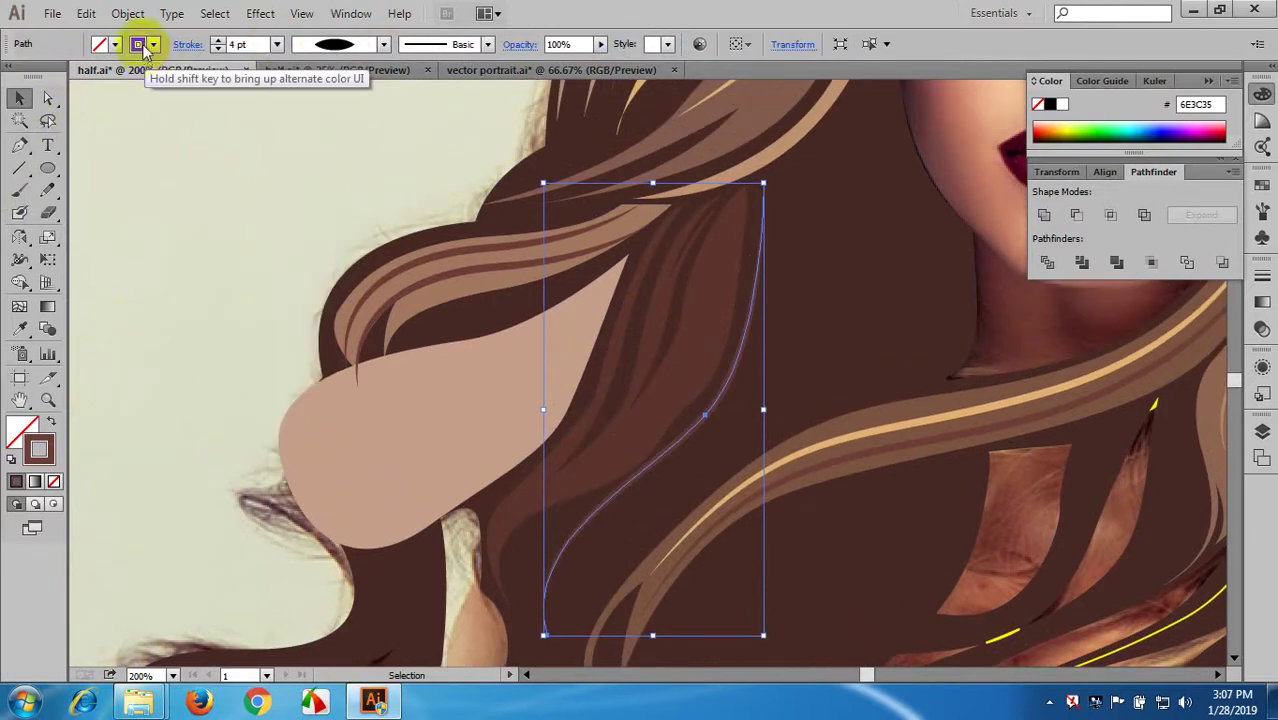
# - Expand the appearance of the tapered stroke, recolour it with the tan sampled from the curl above, and deselect it
pyautogui.click(128, 13)
pyautogui.click(180, 237)
pyautogui.scroll(3, 785, 405)
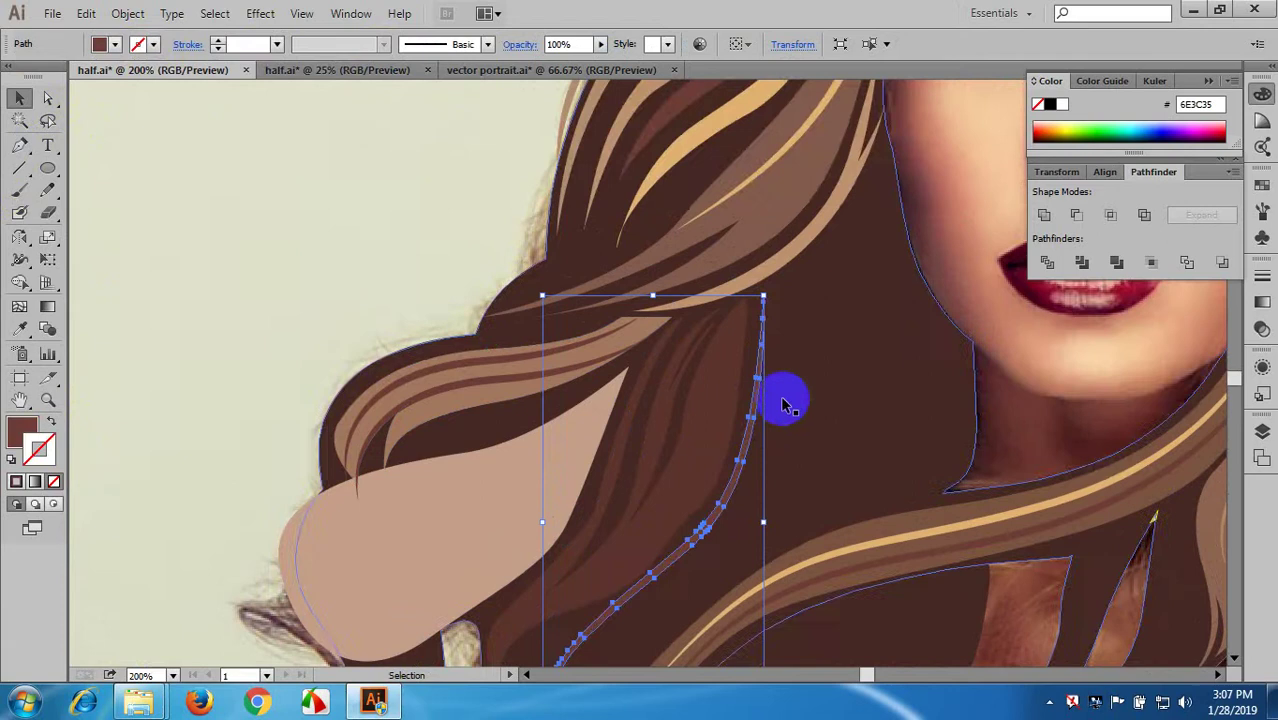
pyautogui.click(551, 322)
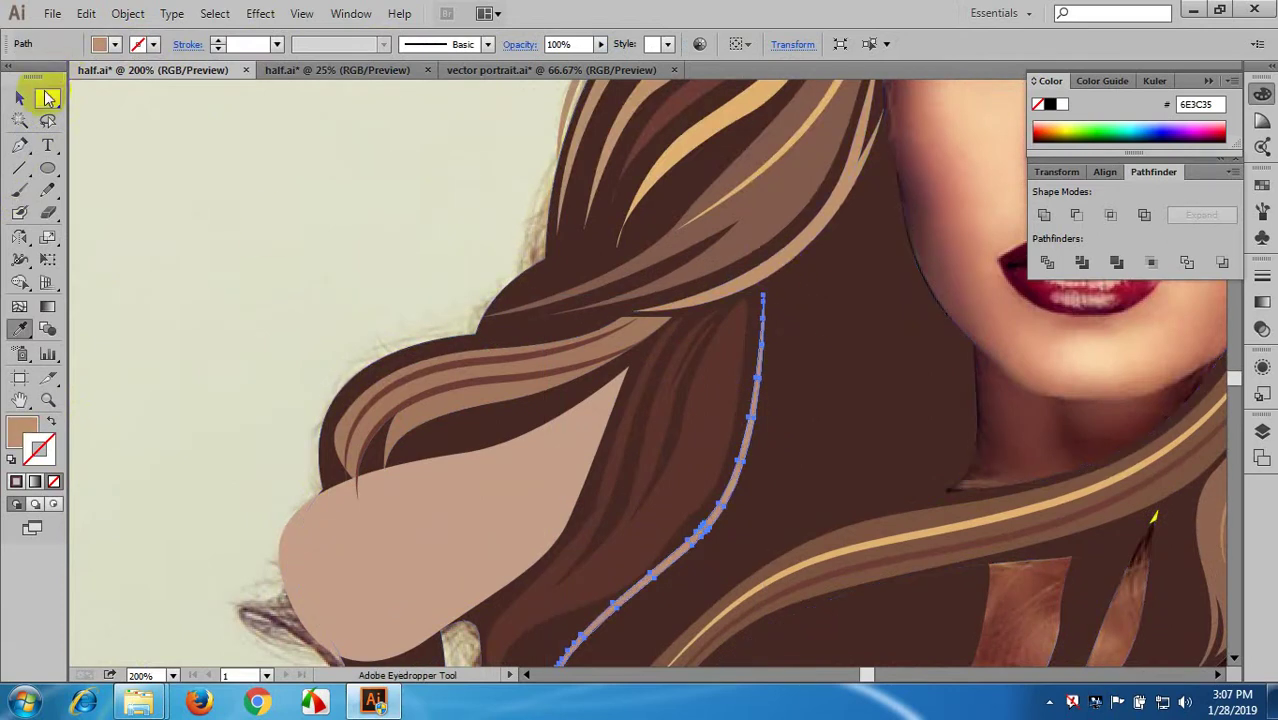
pyautogui.click(20, 97)
pyautogui.click(346, 235)
# - Draw an S-shaped path along the thin dark lock over the chest and swap its tan fill to the stroke
pyautogui.scroll(-3, 350, 236)
pyautogui.scroll(1, 615, 502)
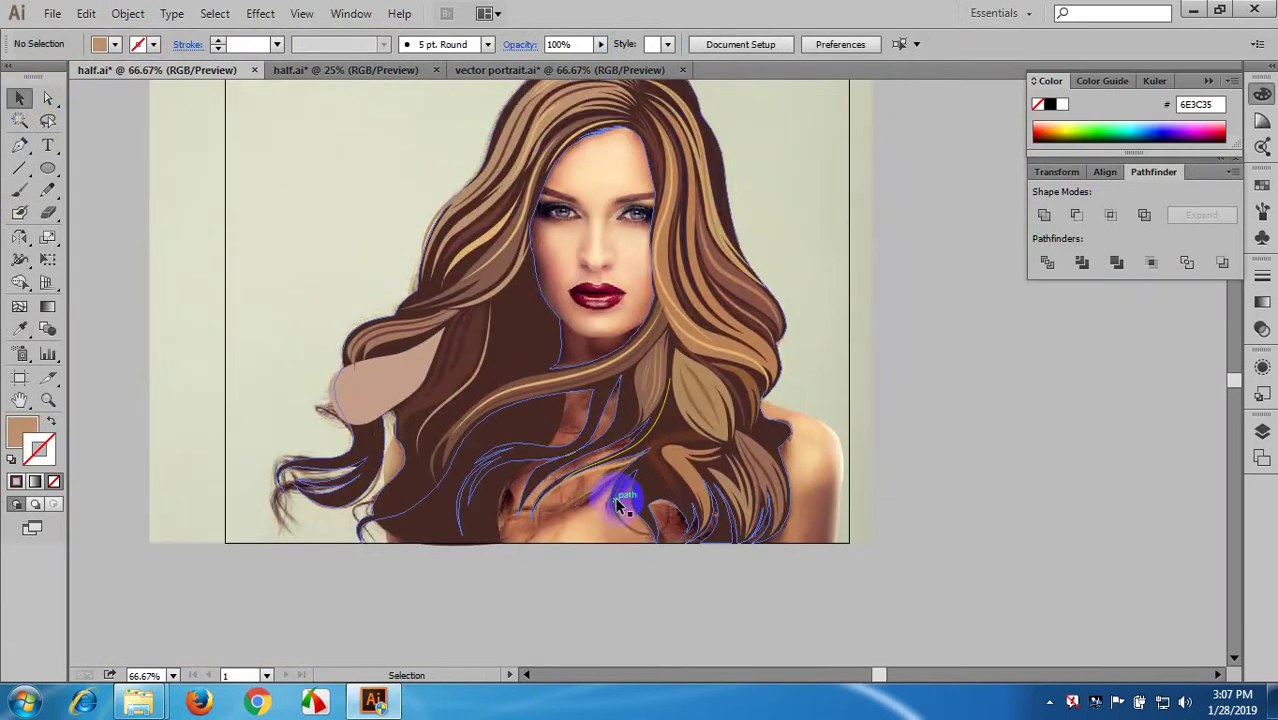
pyautogui.scroll(2, 610, 425)
pyautogui.moveTo(612, 445); pyautogui.dragTo(565, 340)
pyautogui.click(20, 145)
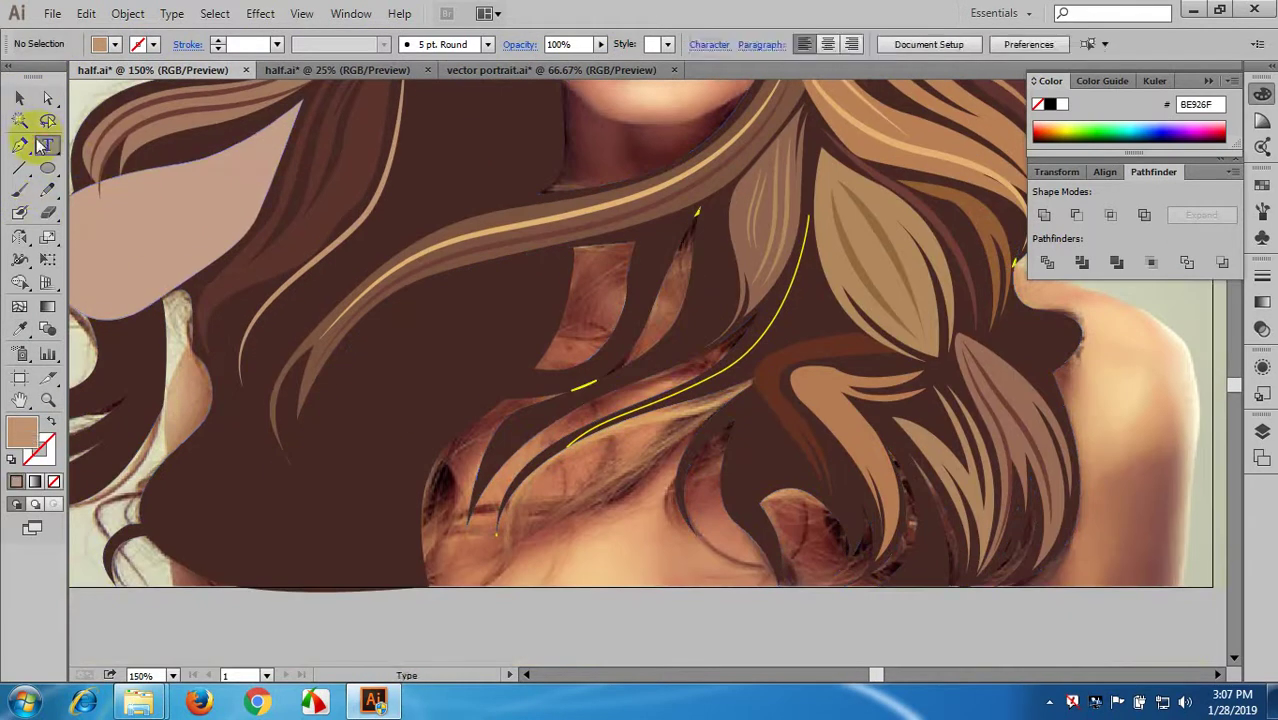
pyautogui.scroll(-1, 762, 348)
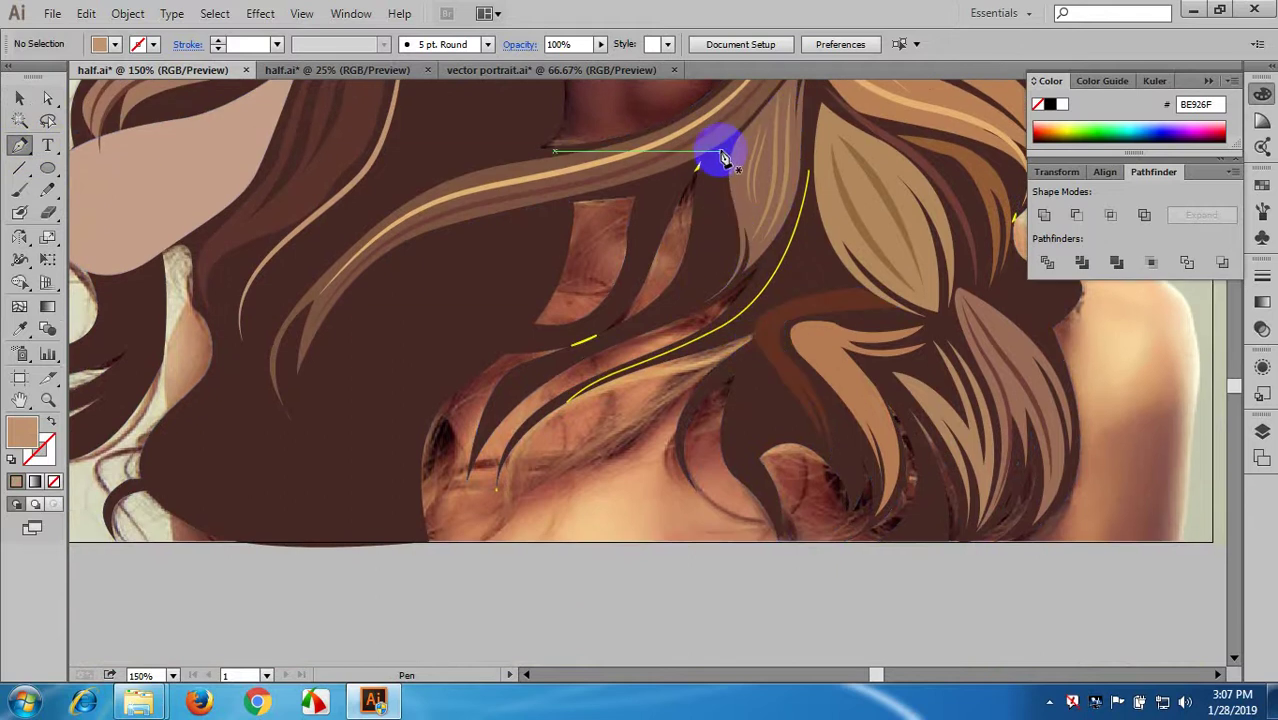
pyautogui.moveTo(720, 152); pyautogui.dragTo(607, 345)
pyautogui.moveTo(487, 432); pyautogui.dragTo(468, 480)
pyautogui.click(50, 424)
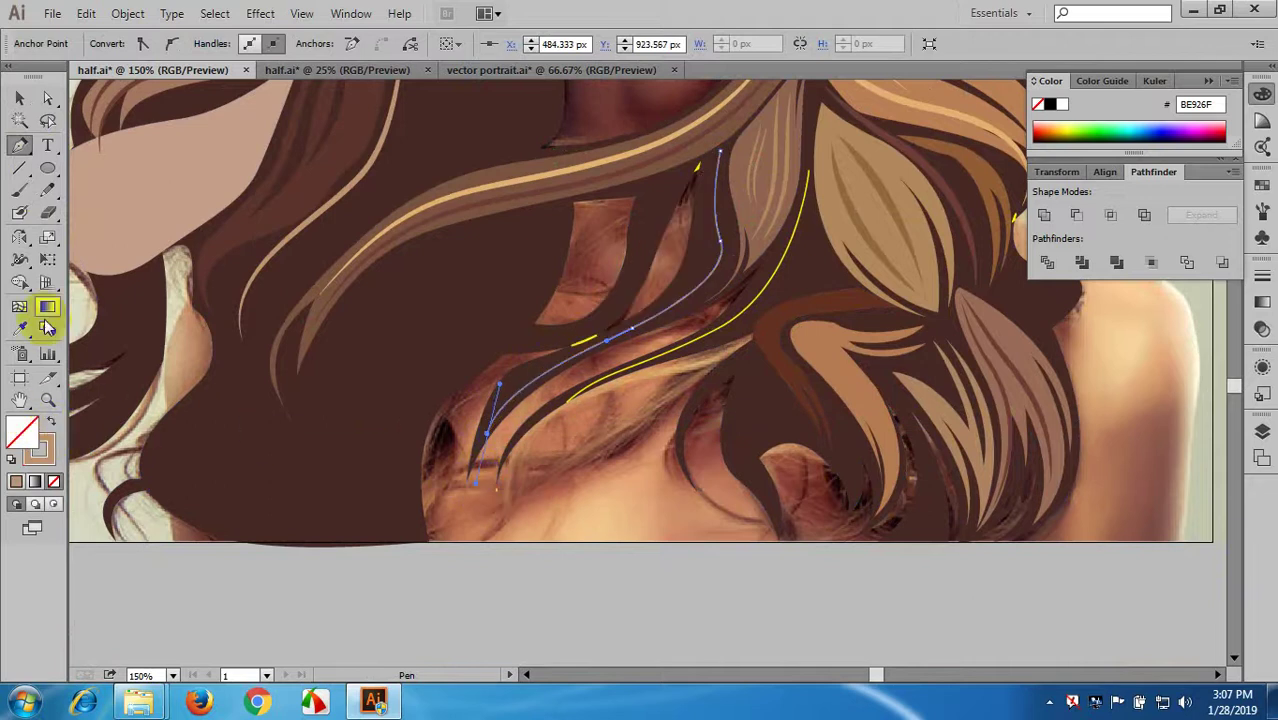
# - Set the new chest path's stroke weight to 5 pt and apply Width Profile 1
pyautogui.click(20, 99)
pyautogui.click(502, 530)
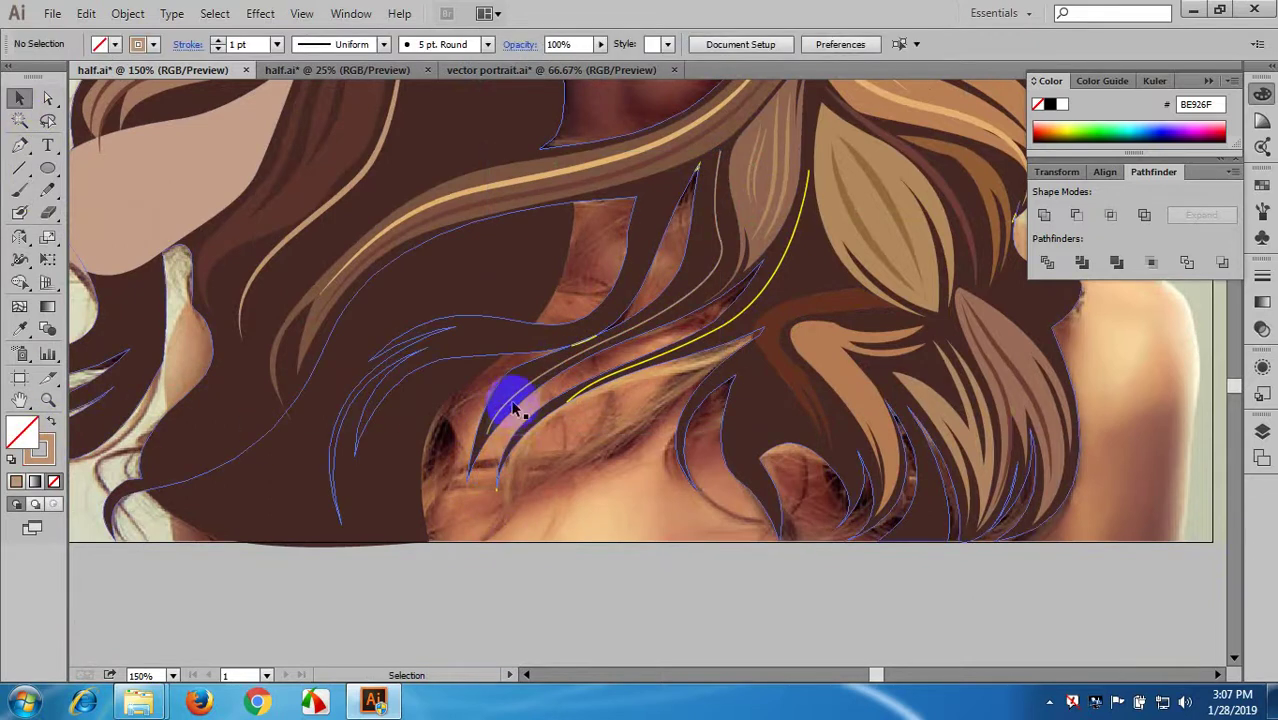
pyautogui.click(503, 413)
pyautogui.click(277, 44)
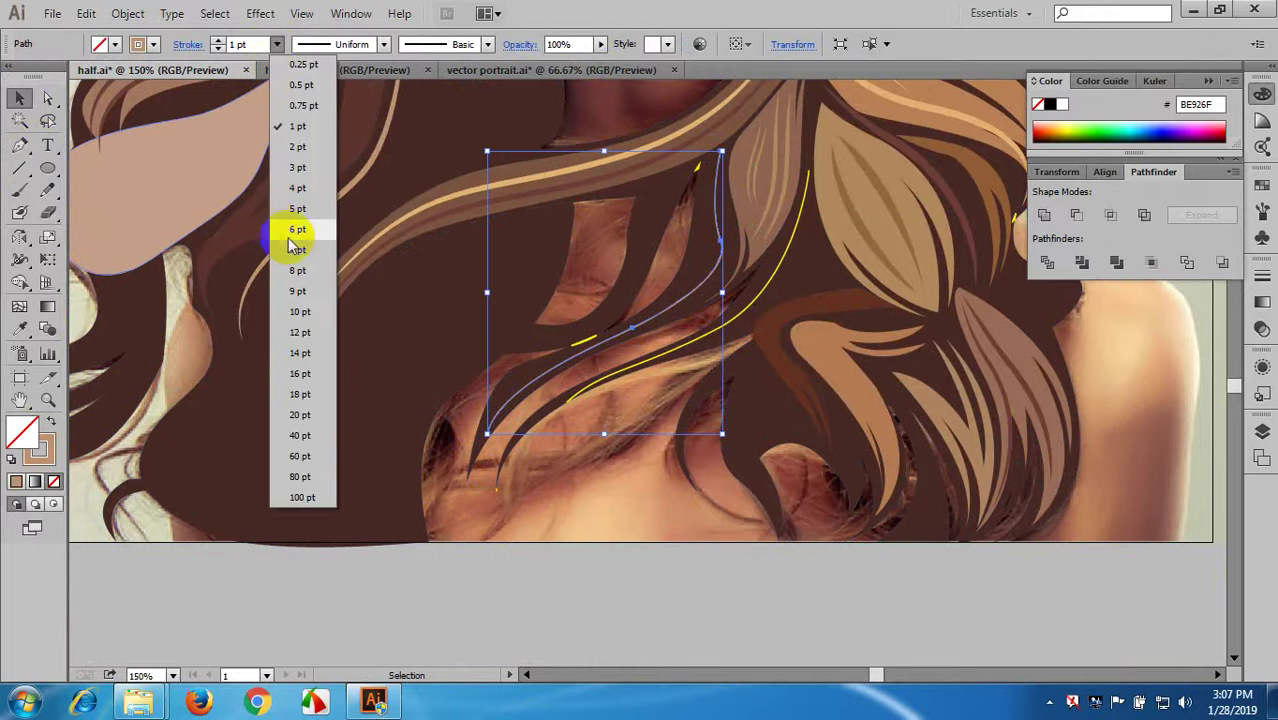
pyautogui.click(297, 209)
pyautogui.click(336, 44)
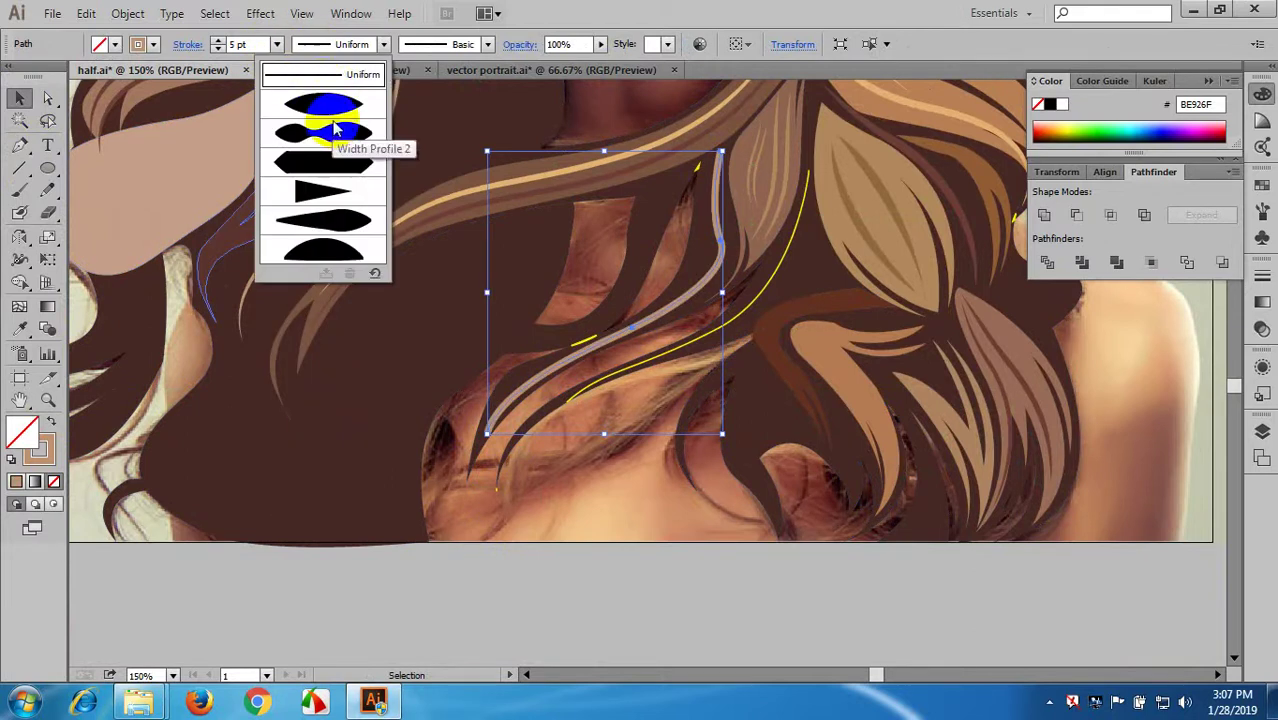
pyautogui.click(300, 146)
# - Expand the appearance of the tapered chest strand into a filled shape and deselect it
pyautogui.click(130, 13)
pyautogui.click(205, 234)
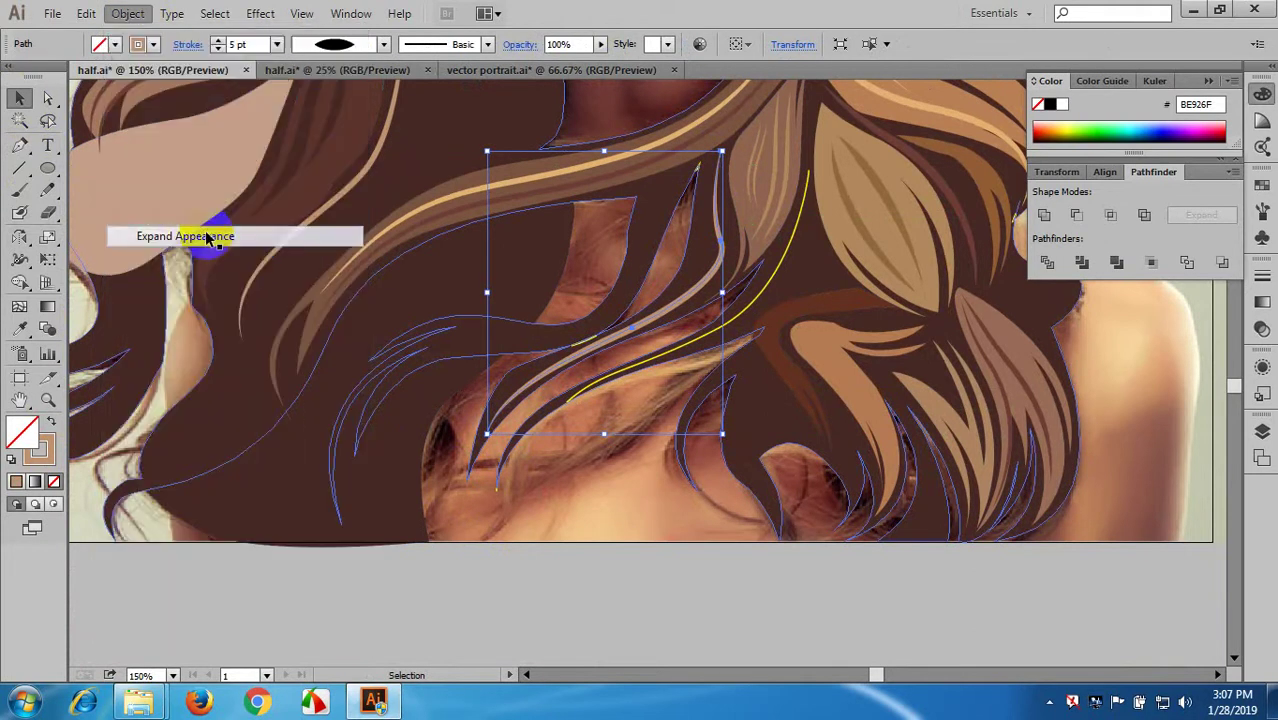
pyautogui.click(690, 505)
# - Recolour the long yellow path over the chest with the tan sampled from the leaf-shaped lock, applied as stroke without fill
pyautogui.scroll(-2, 673, 489)
pyautogui.scroll(2, 607, 452)
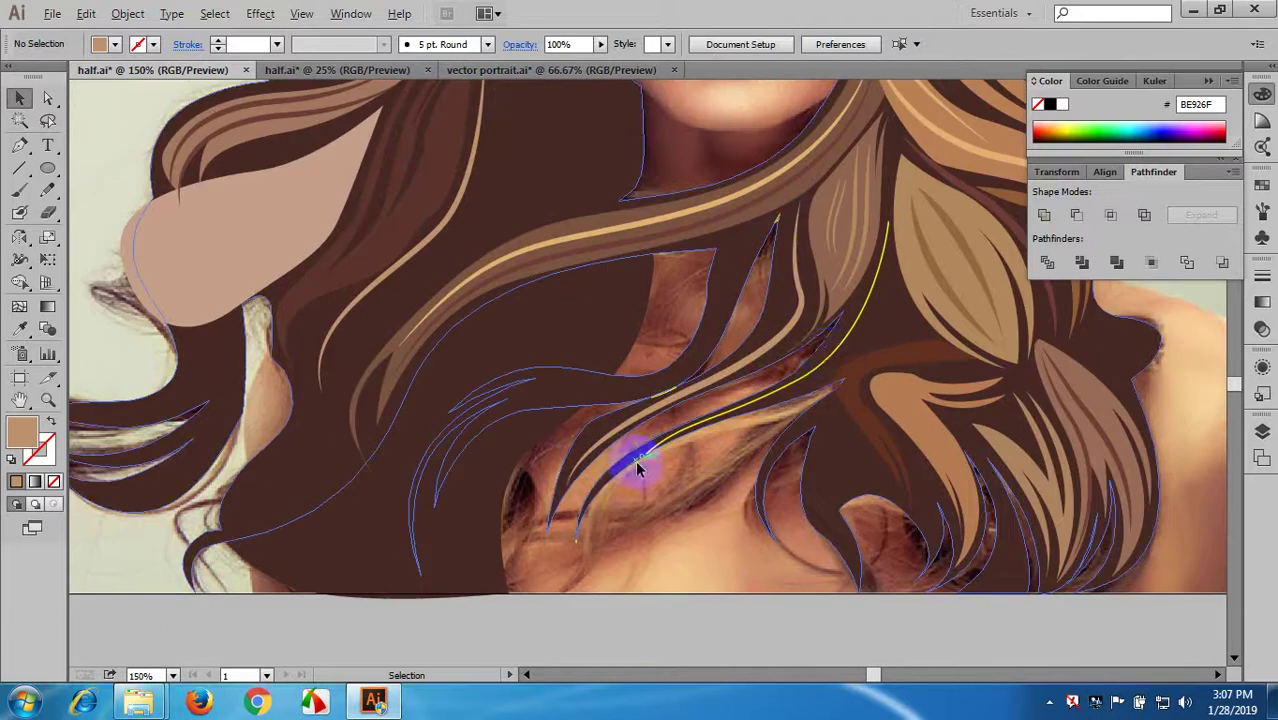
pyautogui.click(825, 360)
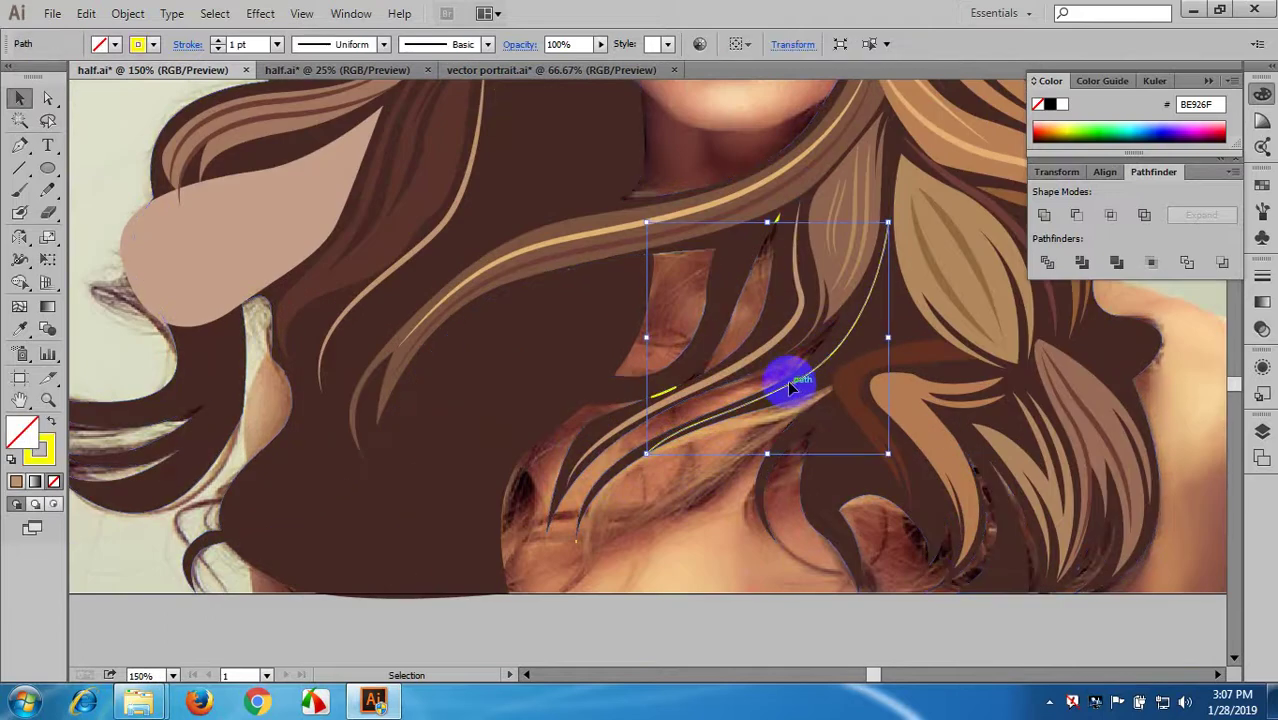
pyautogui.press('i')
pyautogui.click(903, 283)
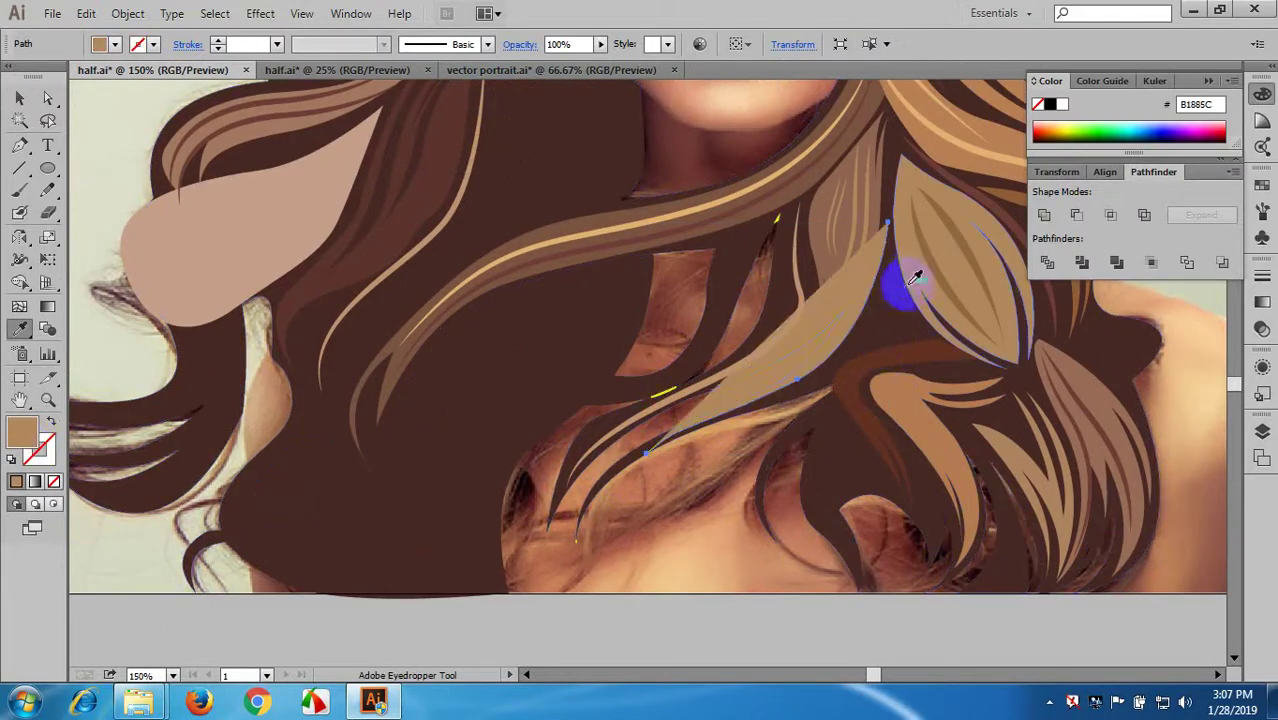
pyautogui.click(53, 423)
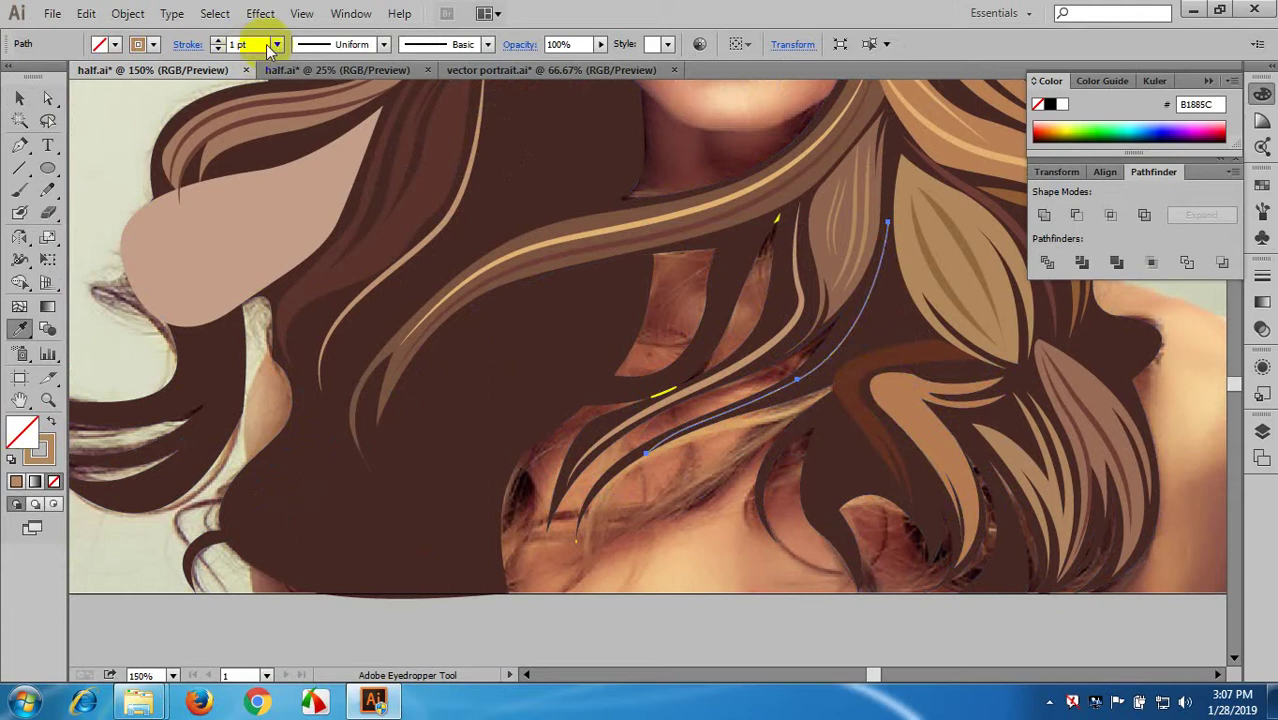
# - Set the recoloured former yellow path's stroke weight to 4 pt and apply Width Profile 1
pyautogui.click(277, 44)
pyautogui.click(312, 178)
pyautogui.click(340, 44)
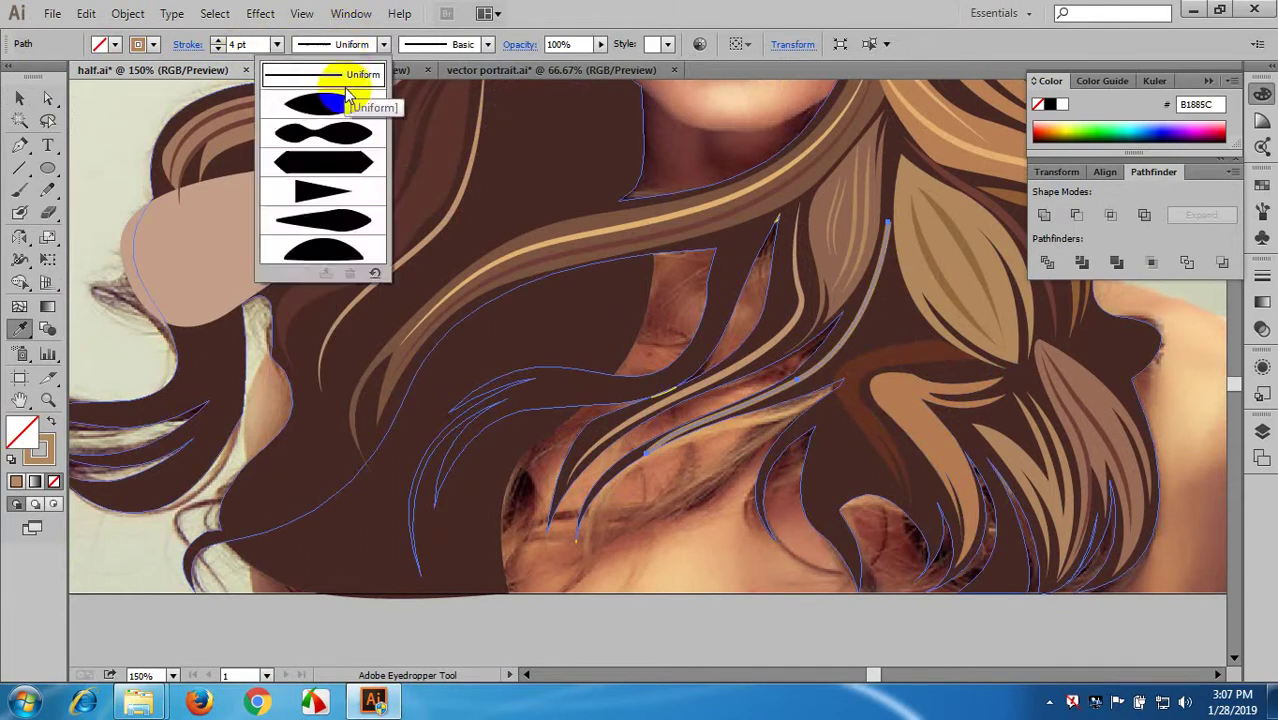
pyautogui.click(328, 103)
# - Expand the appearance of the tapered former yellow strand into a filled shape and deselect it
pyautogui.click(128, 14)
pyautogui.click(185, 236)
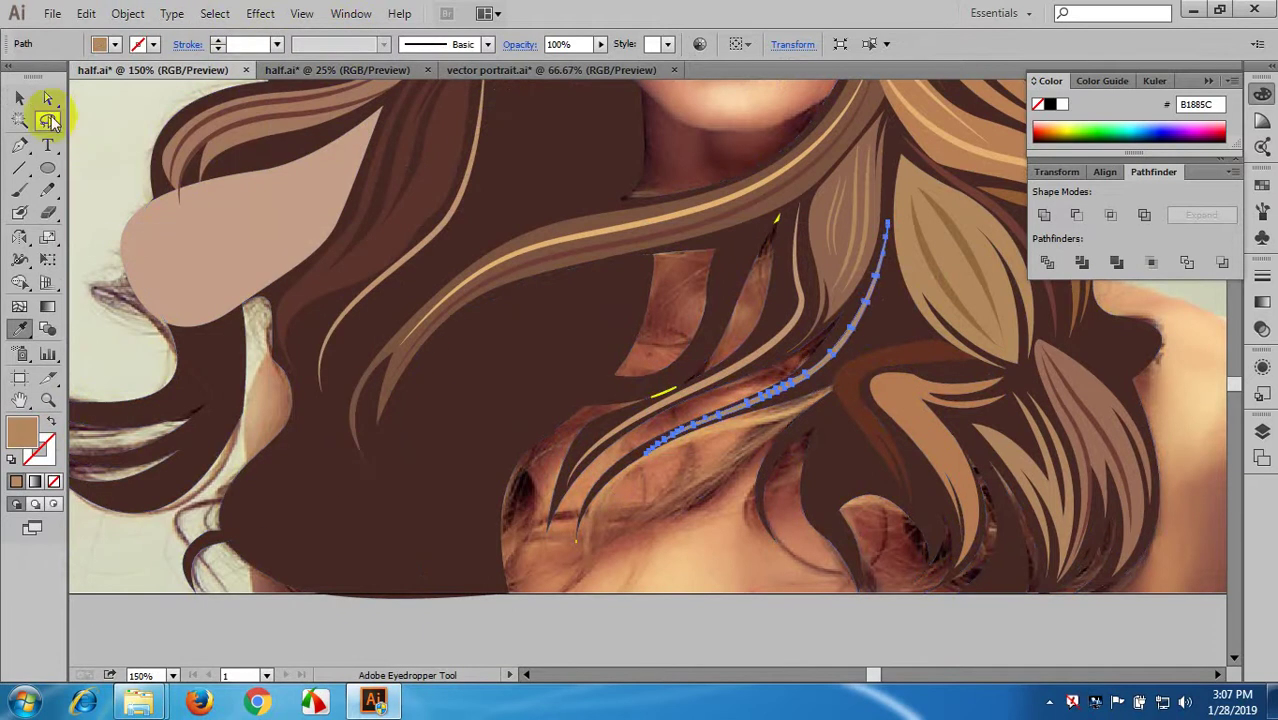
pyautogui.click(19, 97)
pyautogui.click(125, 140)
# - Draw a long S-shaped stroke-only path from below the highlighted central lock, across the chest gap, down into the lower dark hair
pyautogui.scroll(-3, 836, 568)
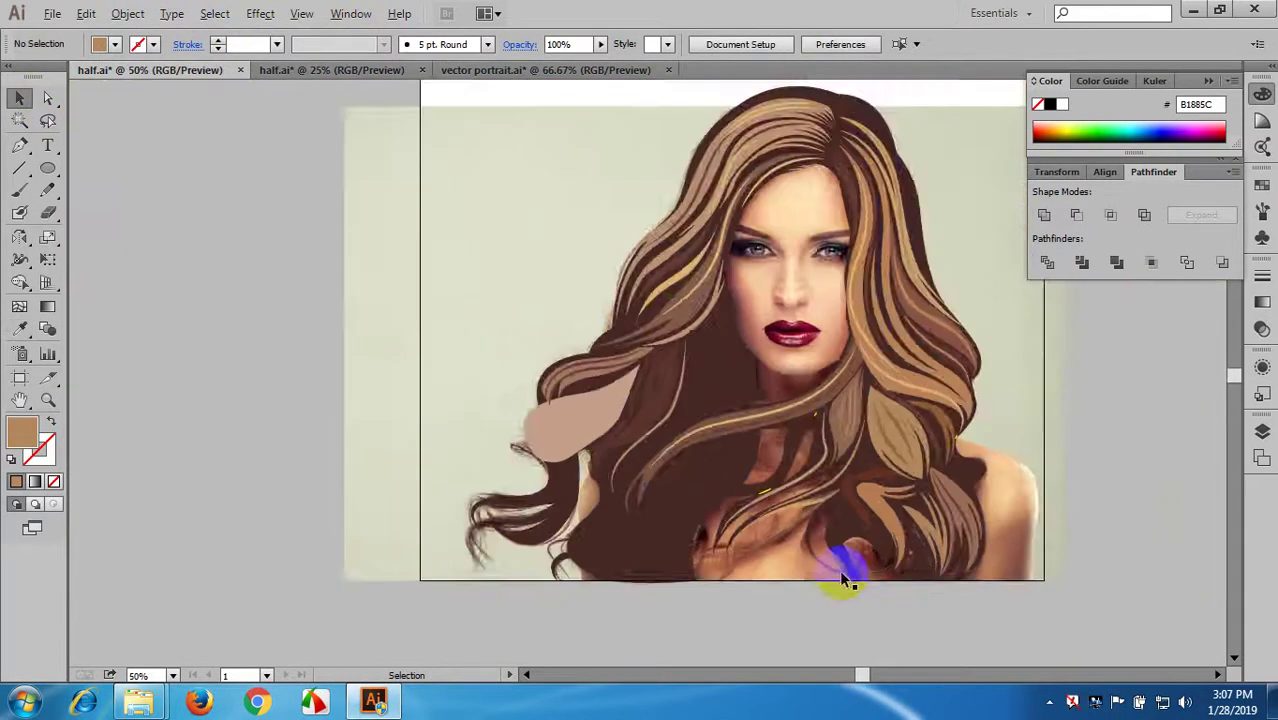
pyautogui.moveTo(996, 388); pyautogui.dragTo(904, 457)
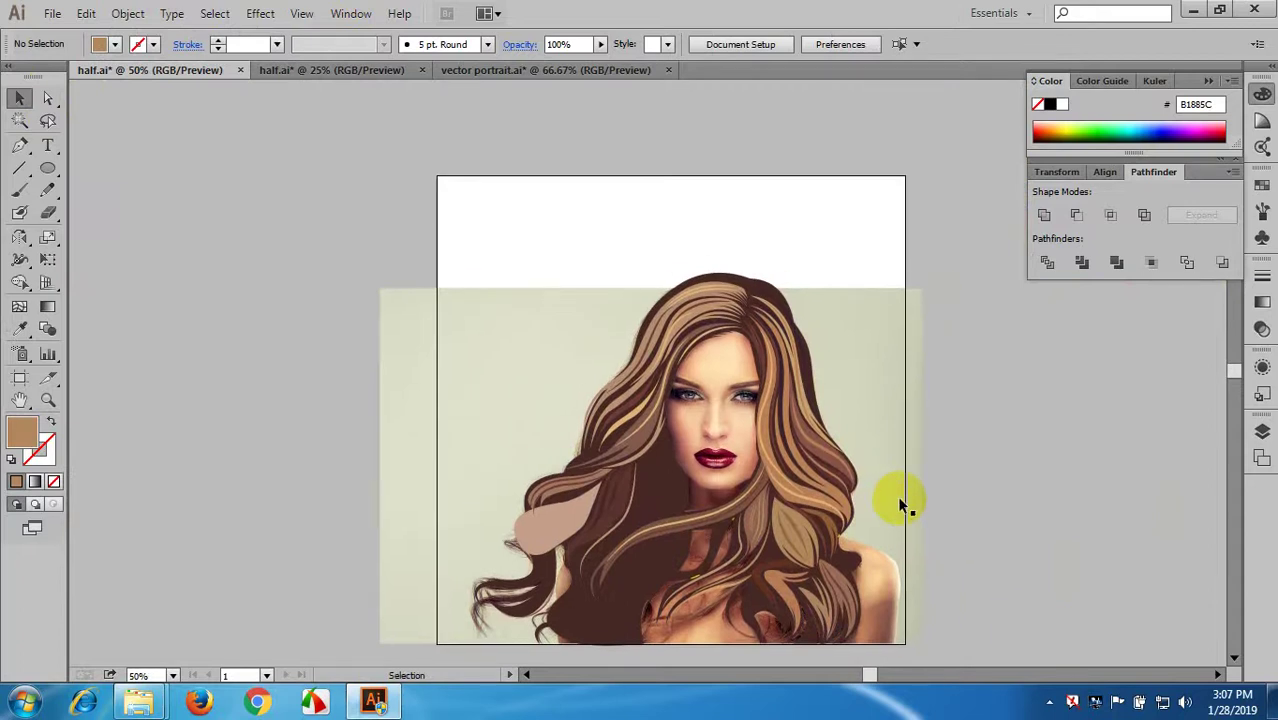
pyautogui.scroll(1, 680, 597)
pyautogui.scroll(1, 700, 603)
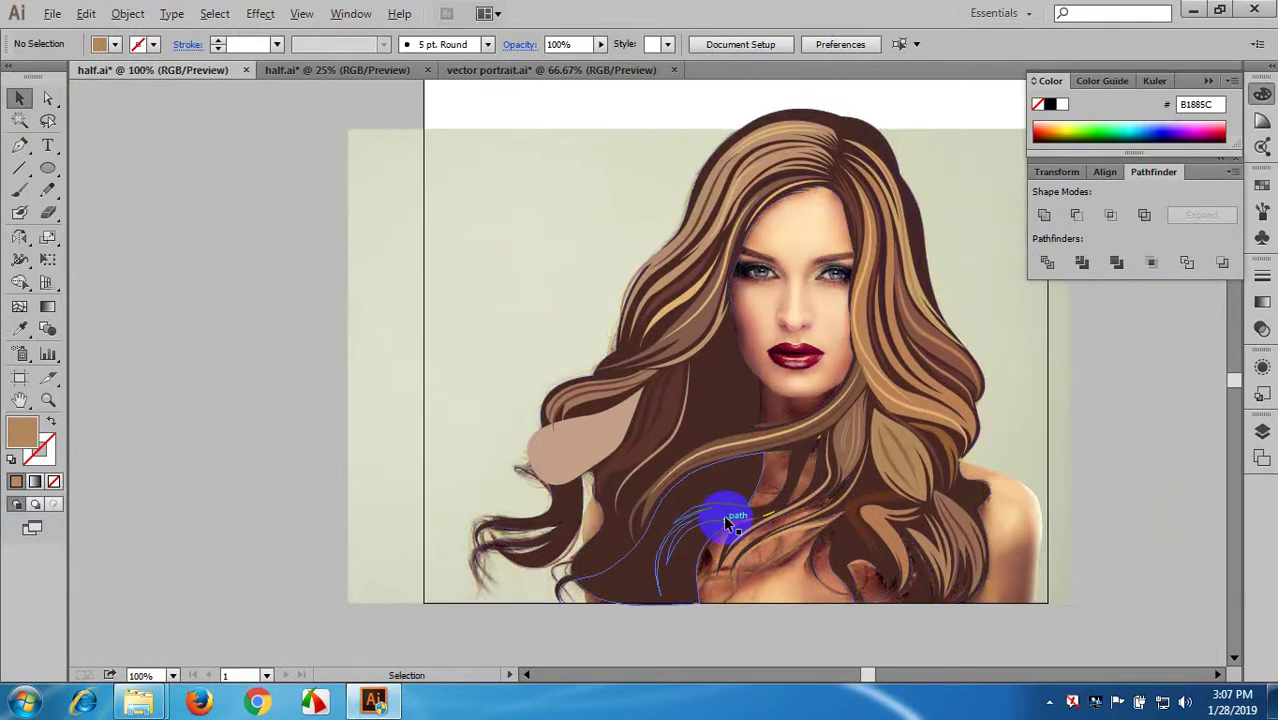
pyautogui.click(790, 505)
pyautogui.scroll(-3, 762, 610)
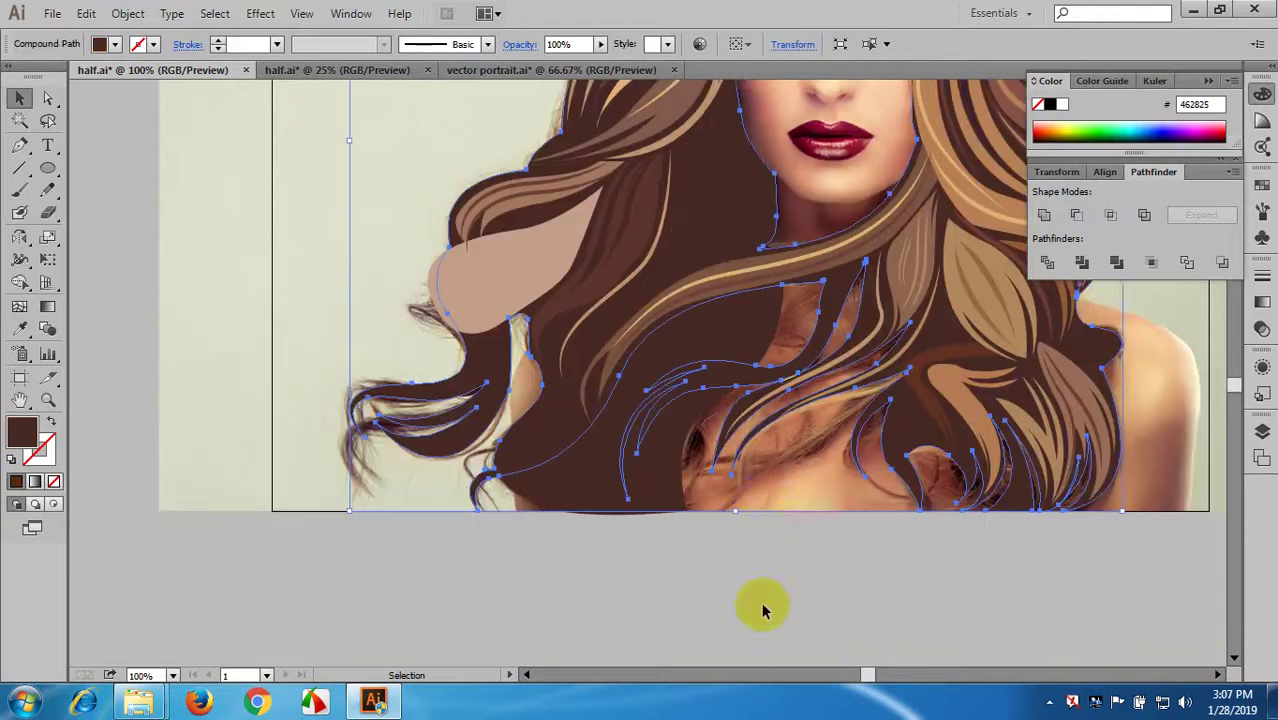
pyautogui.click(774, 512)
pyautogui.click(48, 192)
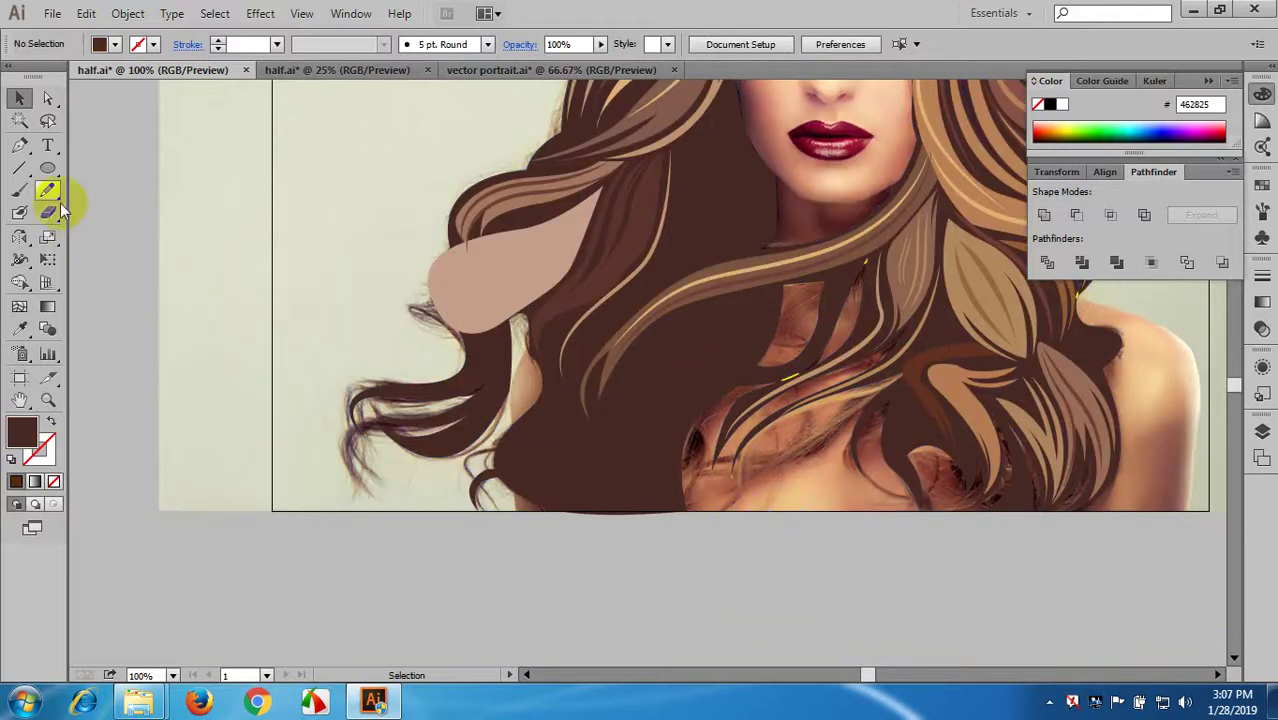
pyautogui.click(20, 148)
pyautogui.moveTo(851, 270); pyautogui.dragTo(665, 368)
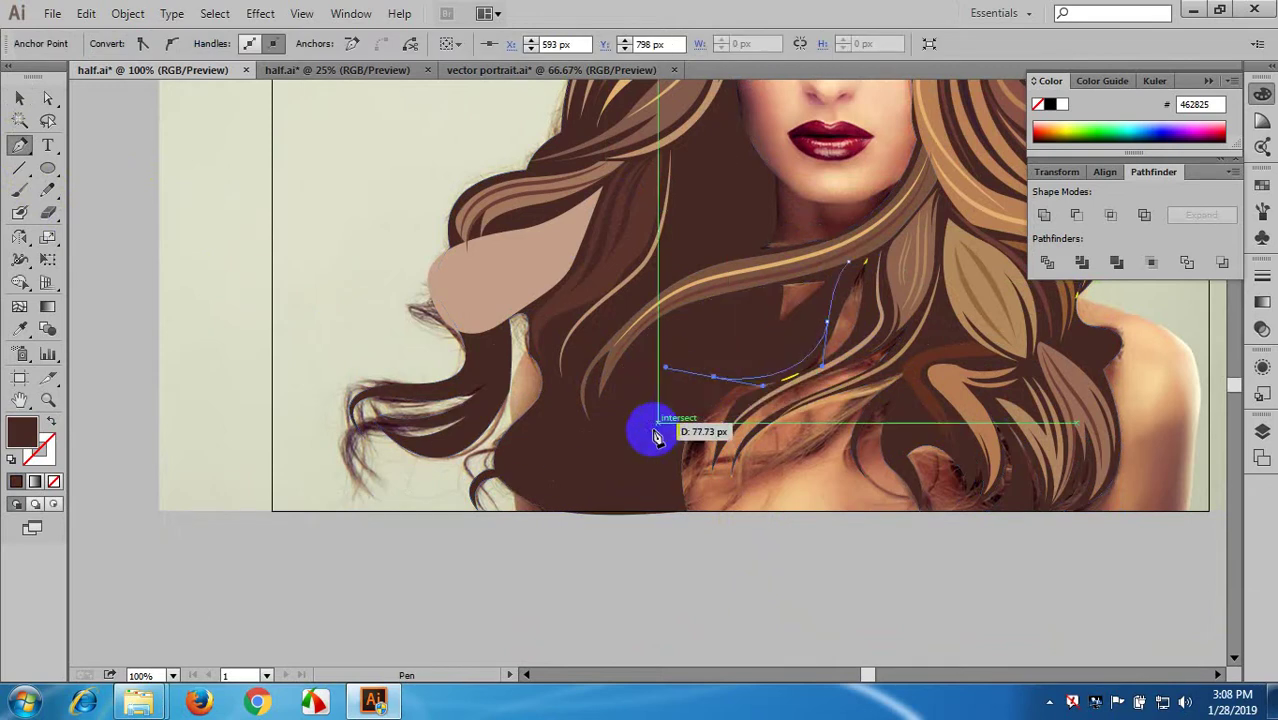
pyautogui.moveTo(628, 477); pyautogui.dragTo(650, 538)
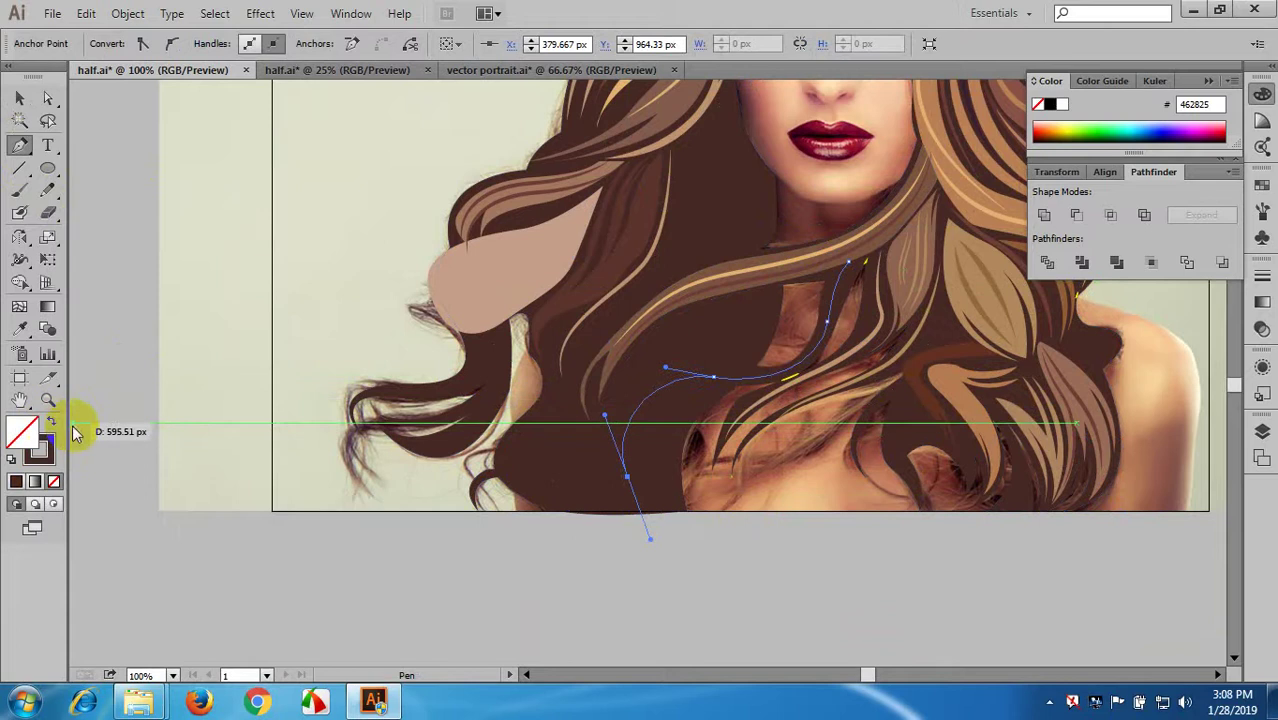
pyautogui.click(19, 98)
pyautogui.click(597, 410)
pyautogui.moveTo(597, 410); pyautogui.dragTo(703, 395)
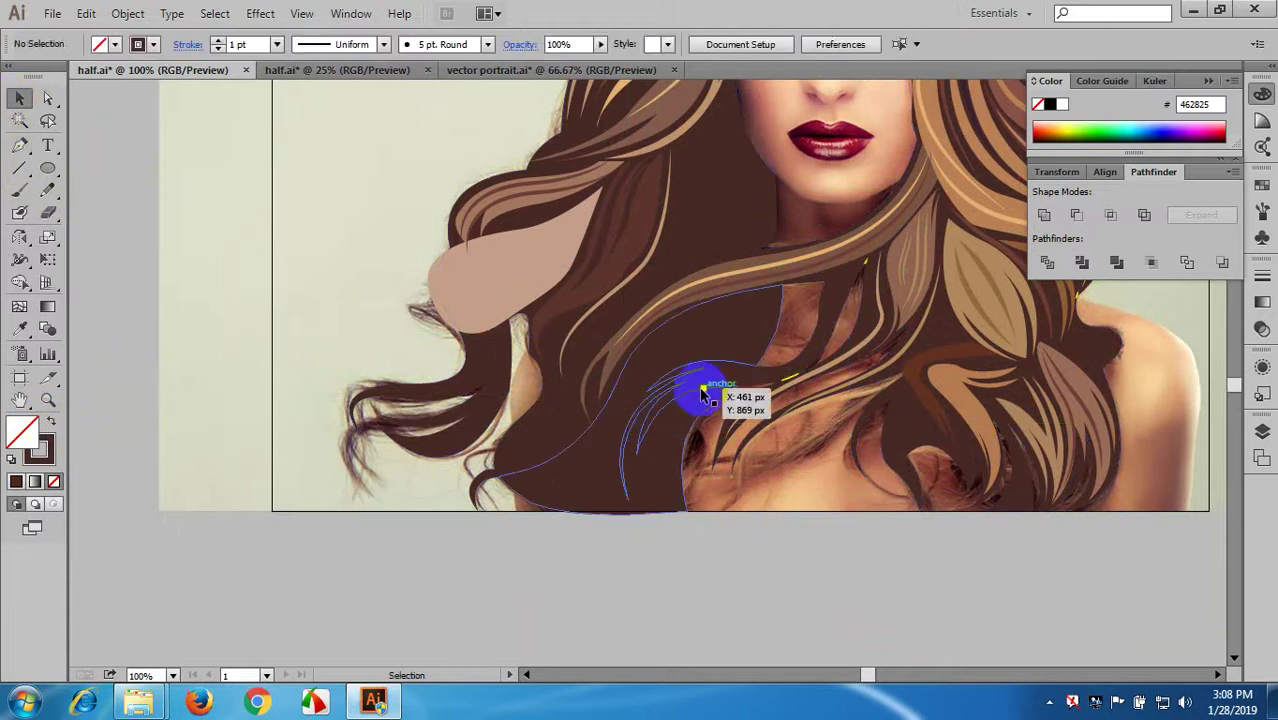
# - Recolour the long S-shaped path with brown 916940 sampled from the leaf-shaped lock's inner strand and swap the colour to the stroke
pyautogui.click(757, 383)
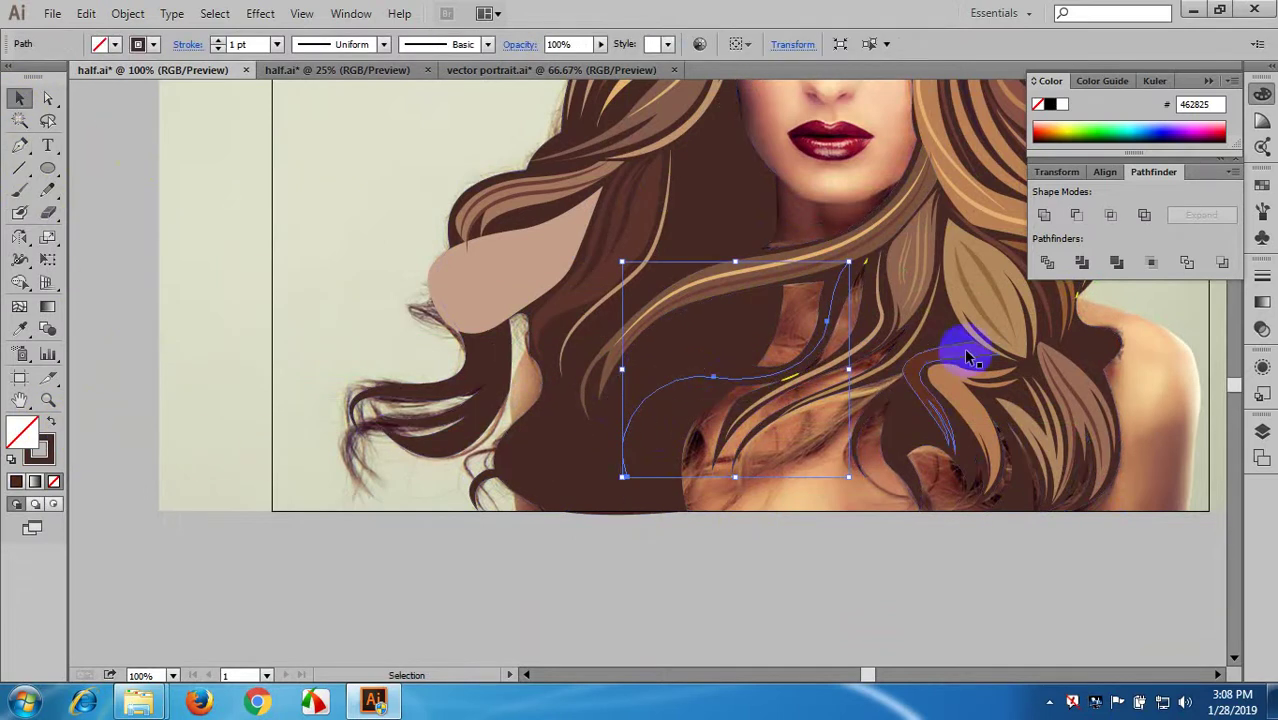
pyautogui.press('i')
pyautogui.click(997, 318)
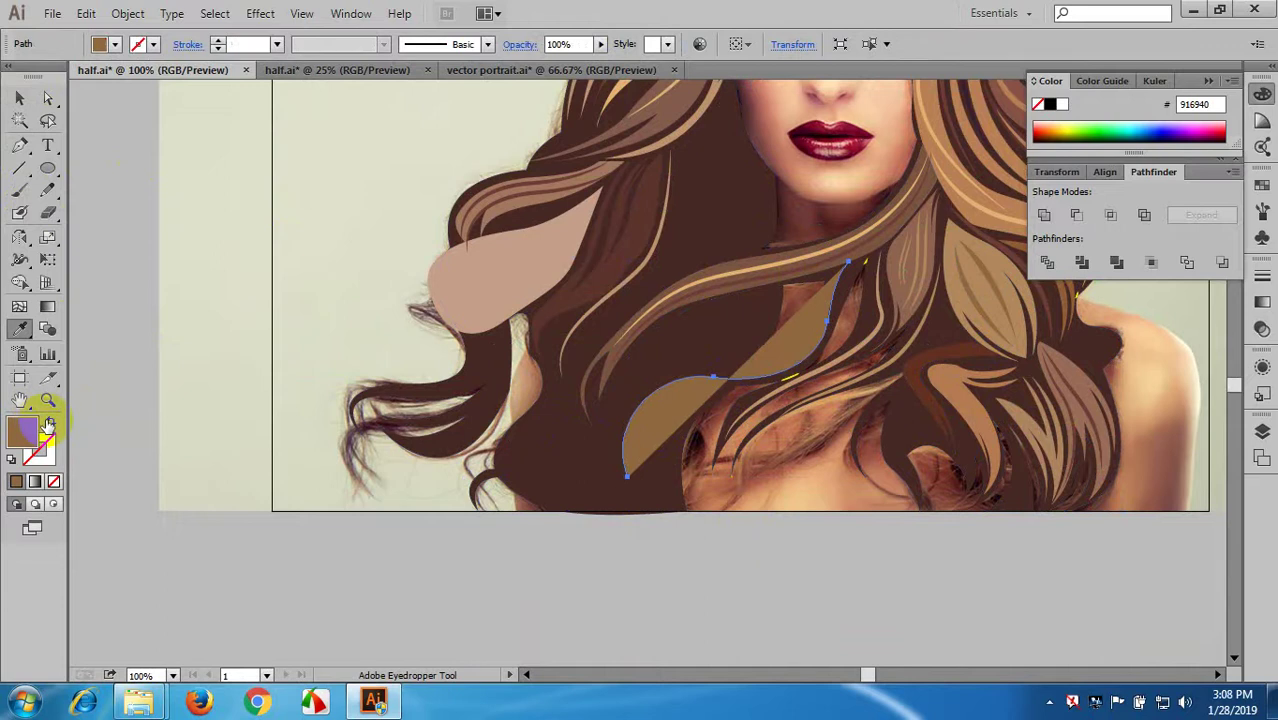
pyautogui.click(48, 424)
pyautogui.click(20, 100)
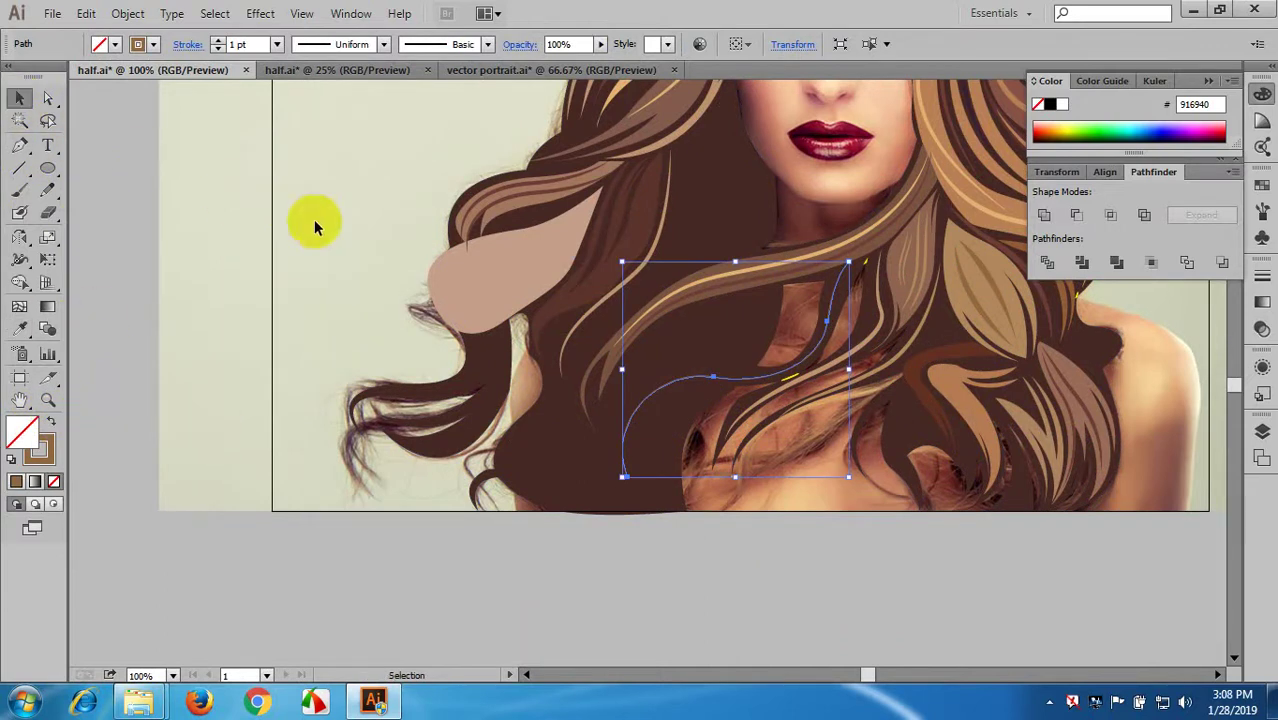
# - Apply Width Profile 1 to the brown S-shaped path and set its stroke weight to 6 pt
pyautogui.click(384, 44)
pyautogui.click(293, 88)
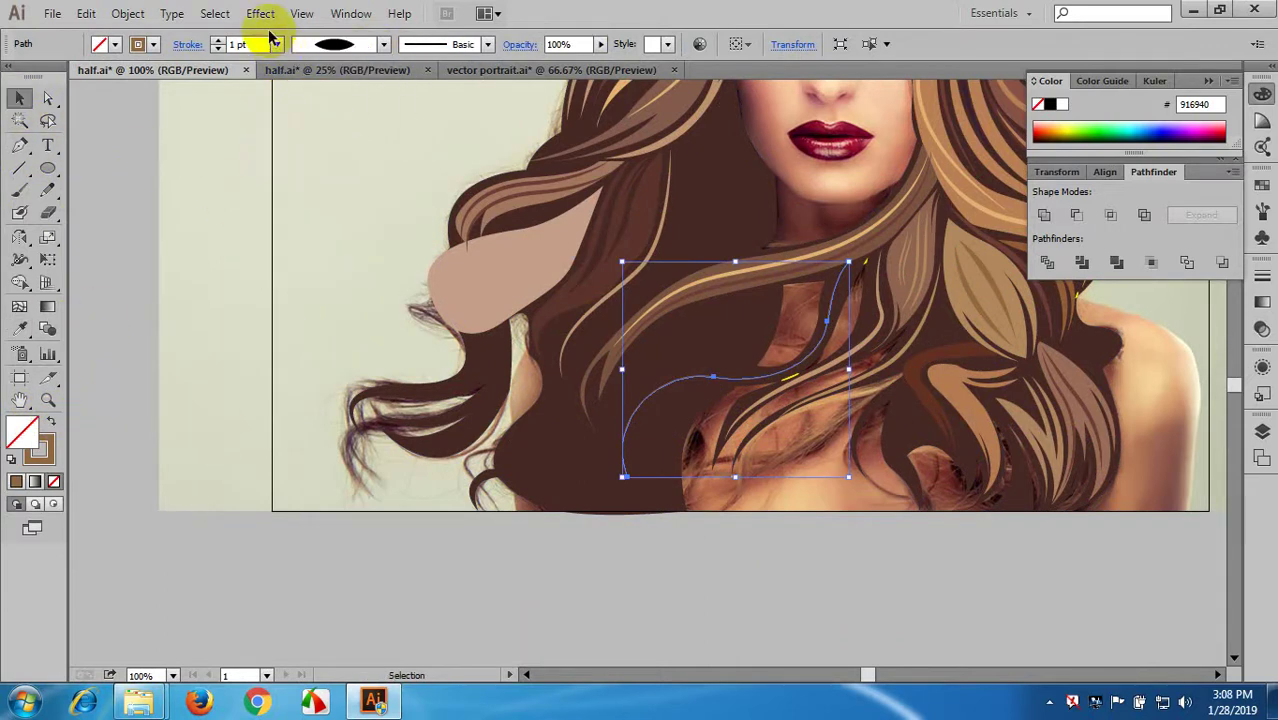
pyautogui.click(277, 44)
pyautogui.click(300, 210)
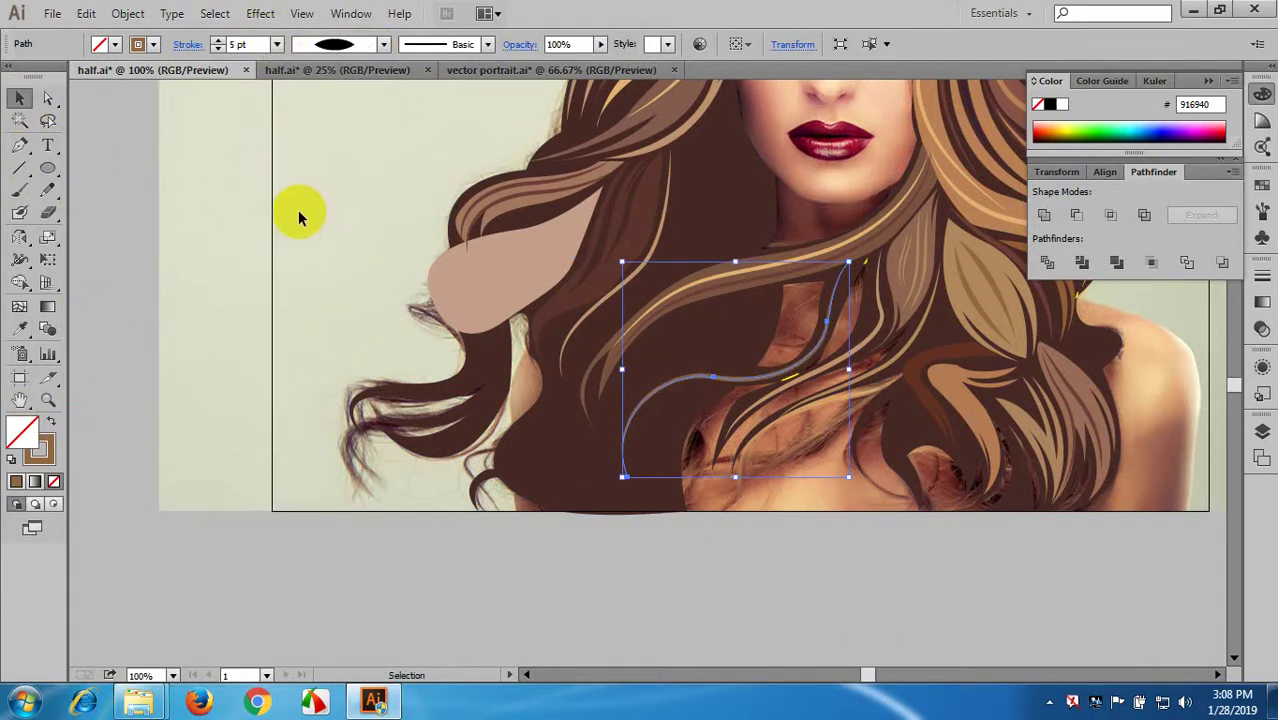
pyautogui.click(276, 44)
pyautogui.click(309, 231)
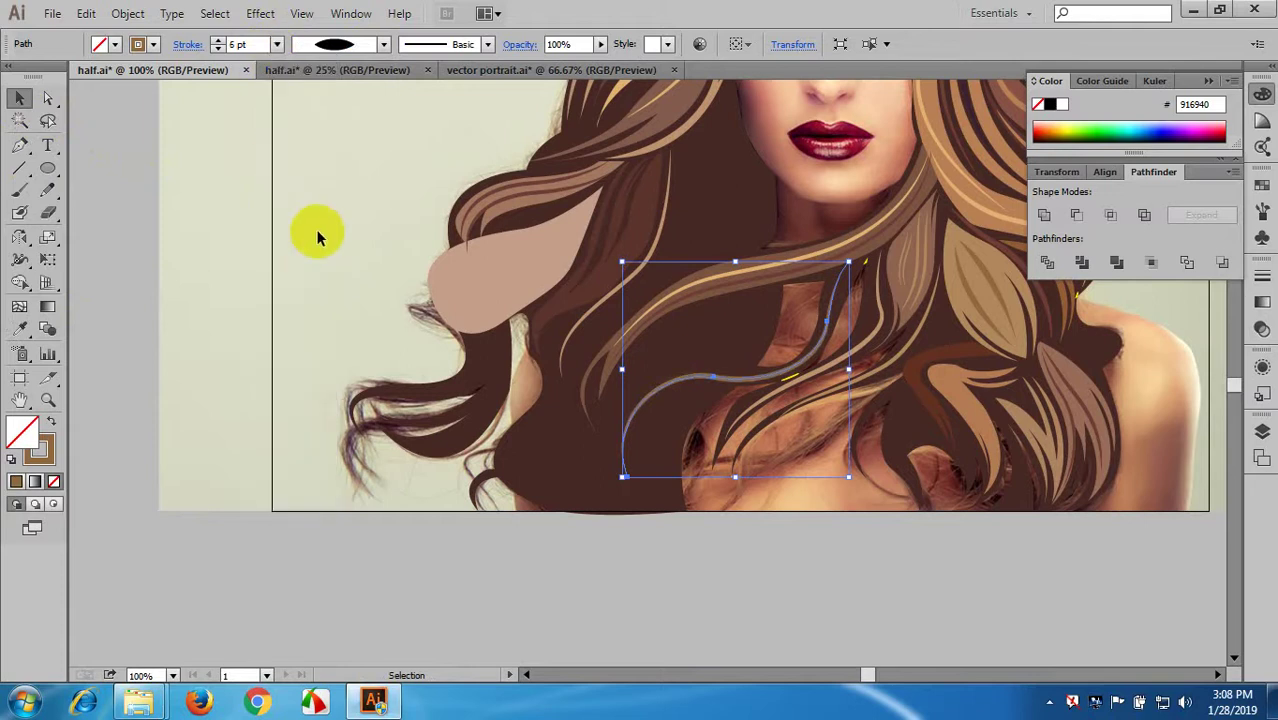
# - Expand the appearance of the brown S-shaped stroke into a filled shape and deselect it
pyautogui.click(127, 13)
pyautogui.click(184, 238)
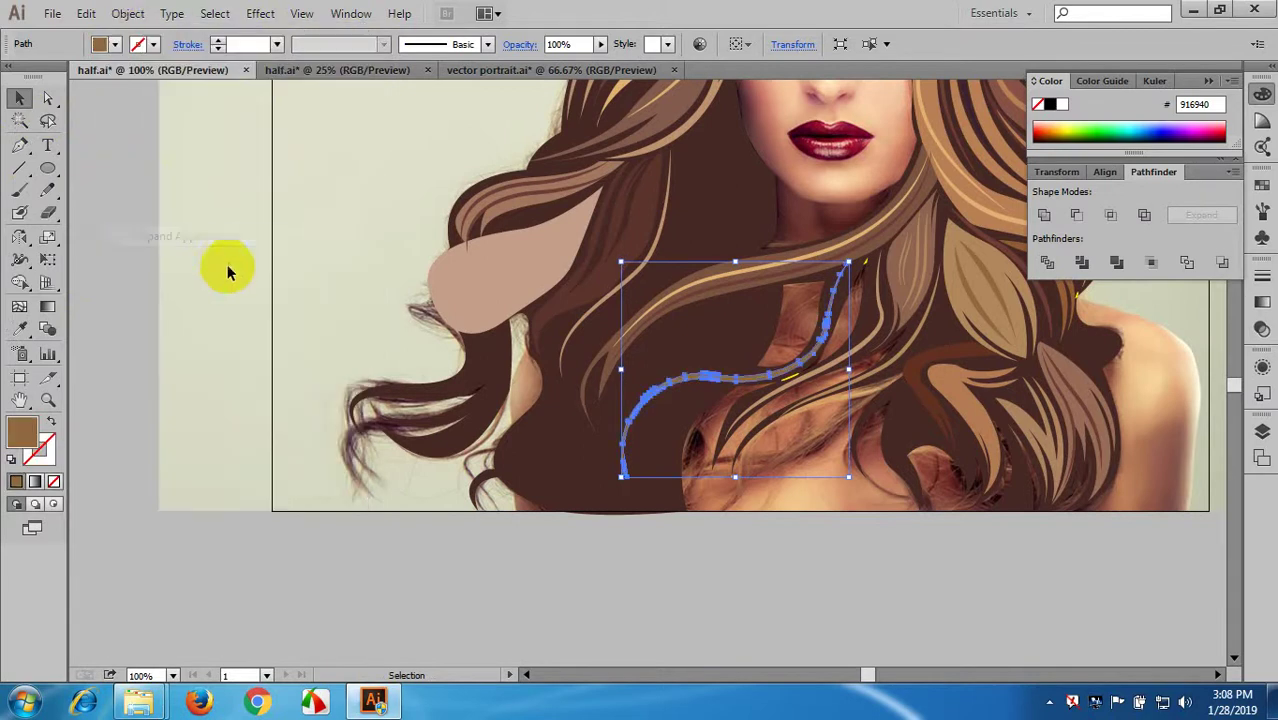
pyautogui.click(443, 377)
# - Draw a curved path just above the brown S-shaped strand, from the chest gap down into the lower dark hair
pyautogui.scroll(1, 693, 456)
pyautogui.moveTo(683, 464); pyautogui.dragTo(578, 481)
pyautogui.click(125, 371)
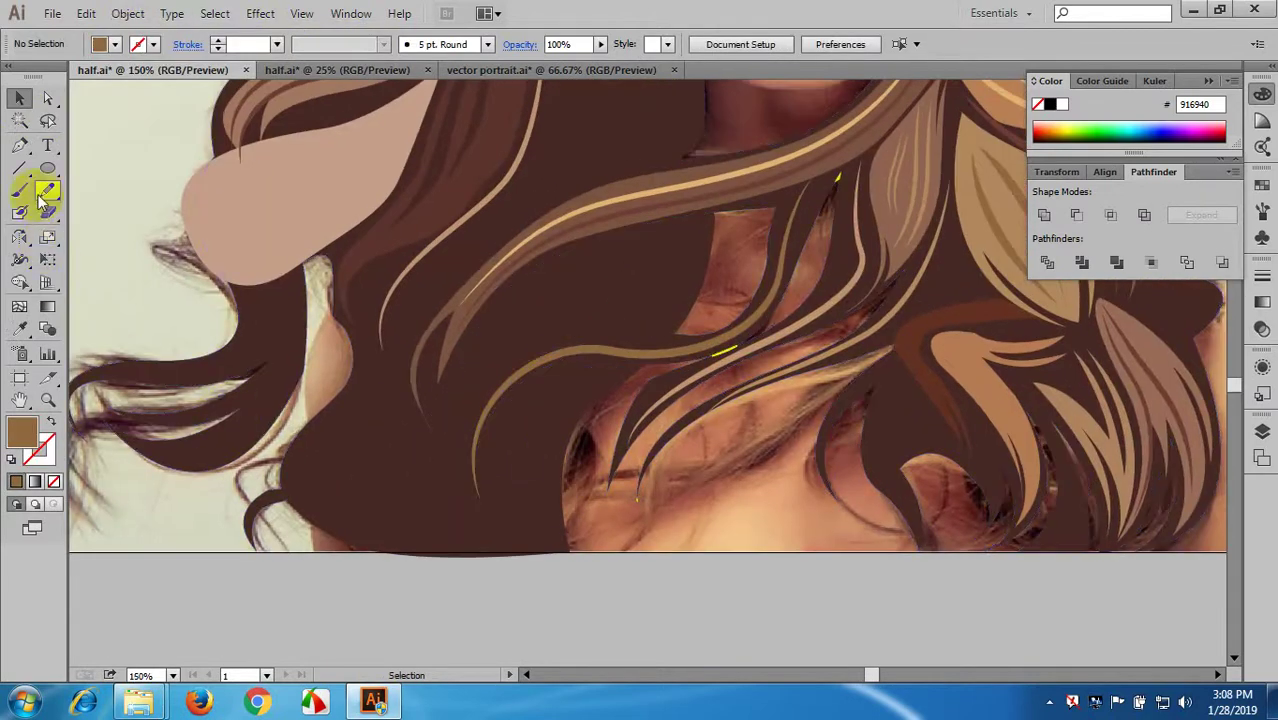
pyautogui.click(20, 145)
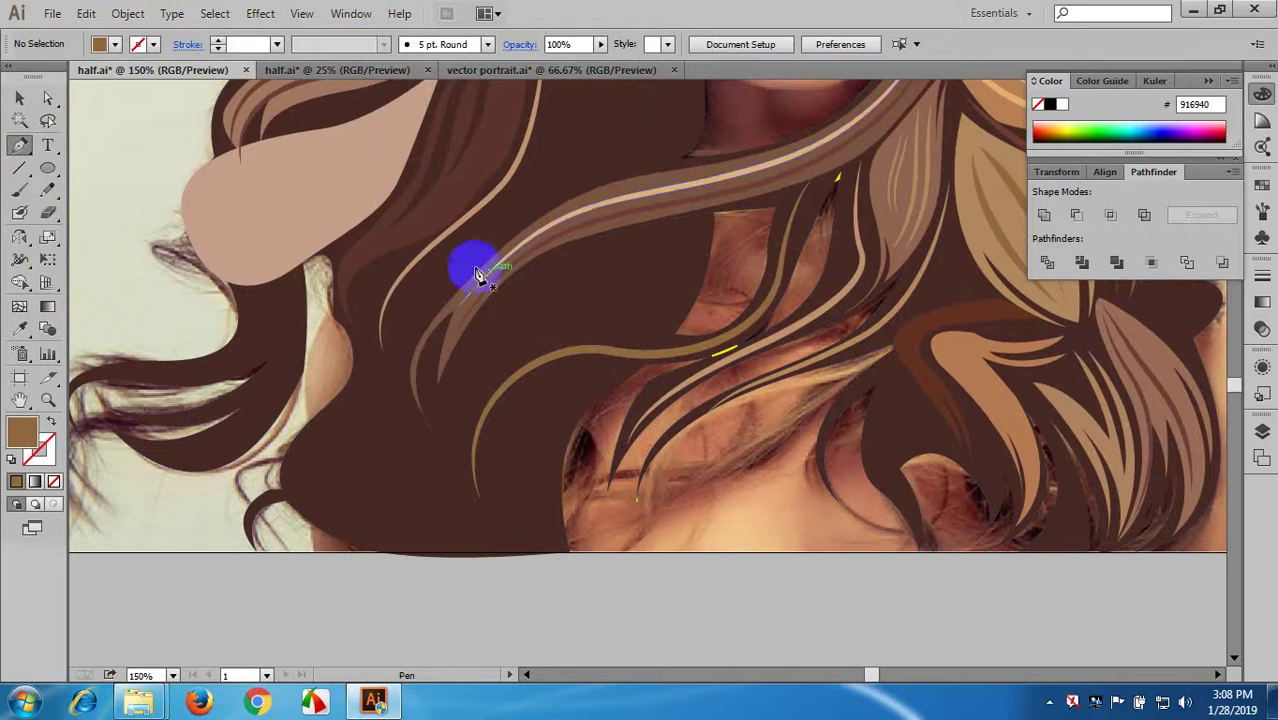
pyautogui.click(692, 341)
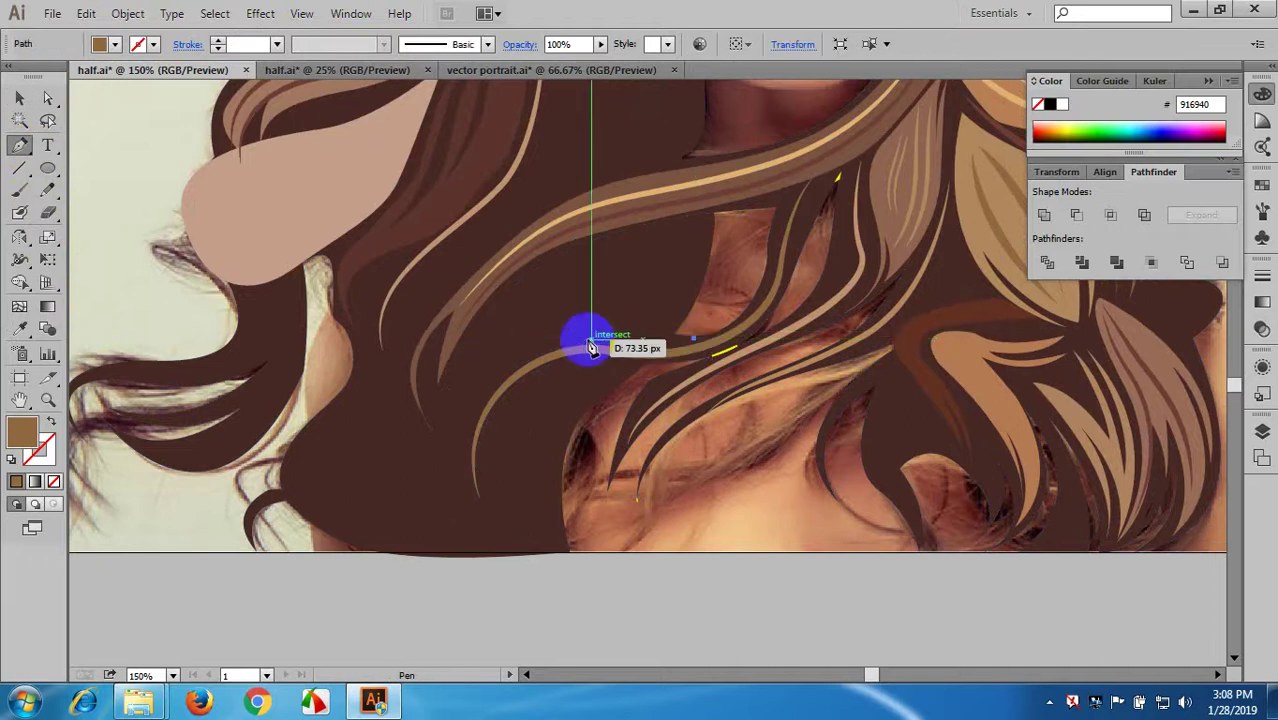
pyautogui.moveTo(524, 318); pyautogui.dragTo(512, 326)
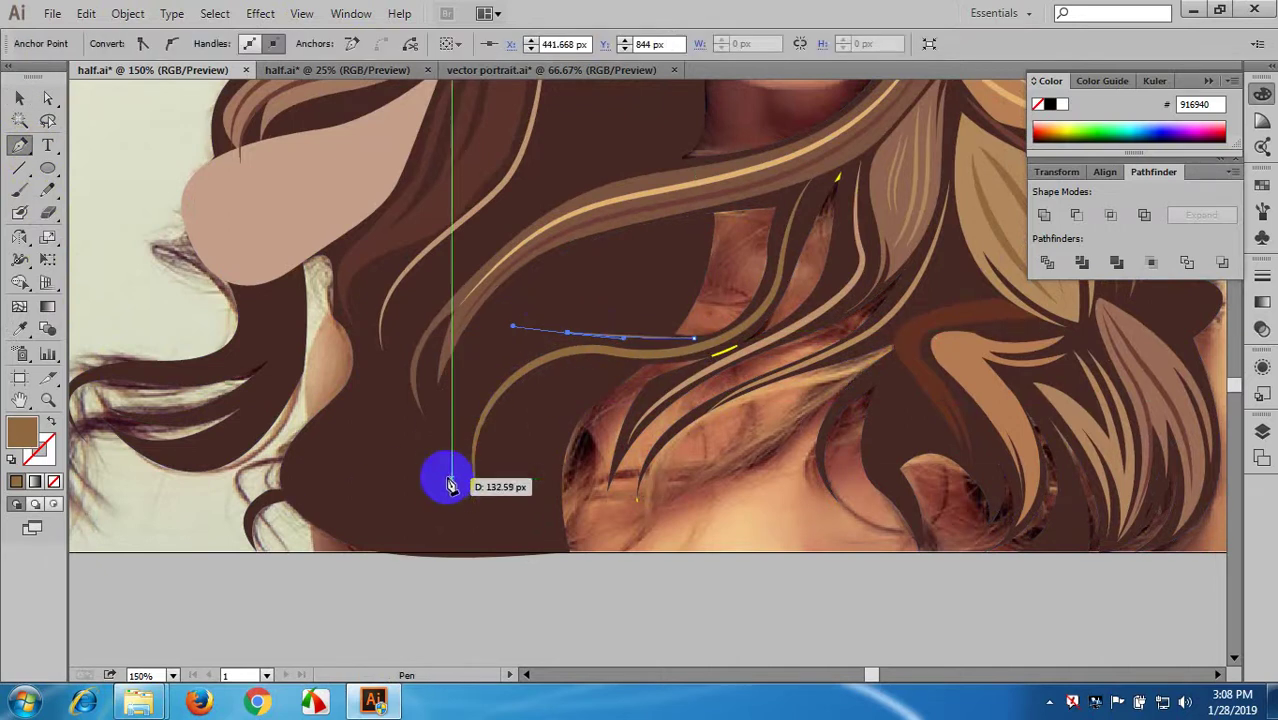
pyautogui.moveTo(459, 484); pyautogui.dragTo(486, 524)
pyautogui.click(499, 552)
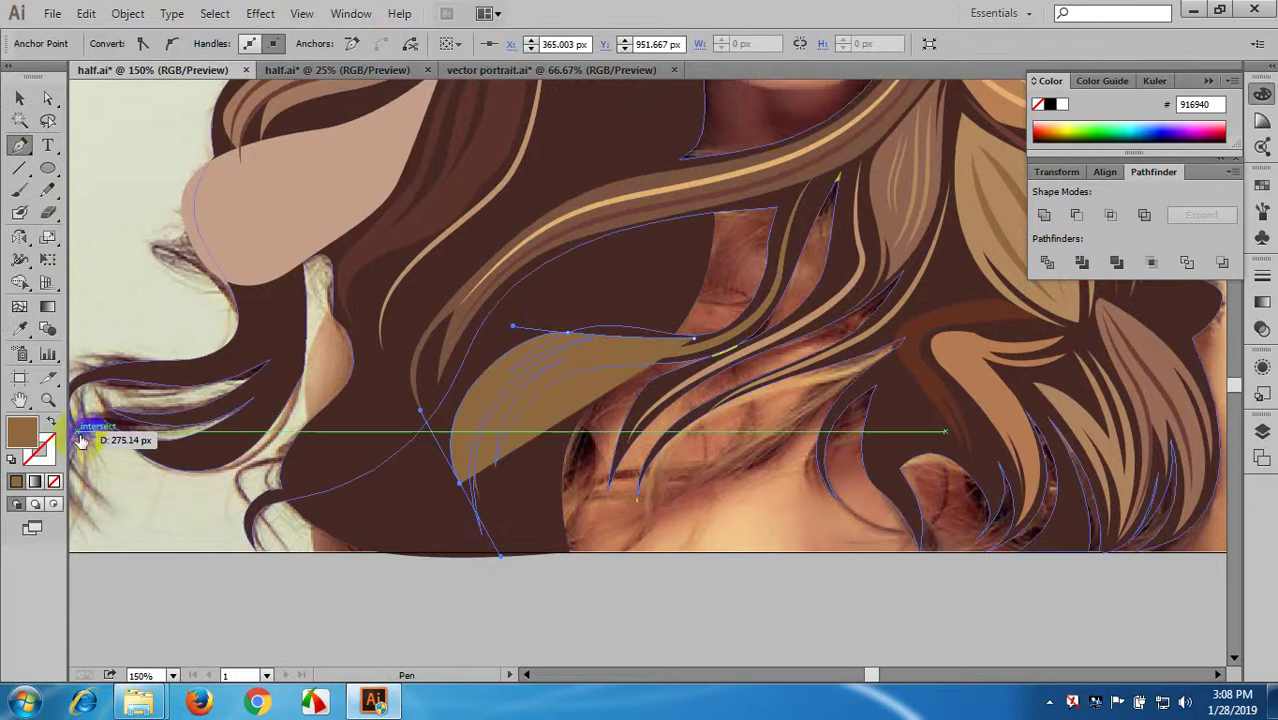
# - Swap the new curved path's fill colour to its stroke, apply Width Profile 1 and set the stroke weight to 5 pt
pyautogui.click(48, 425)
pyautogui.click(17, 100)
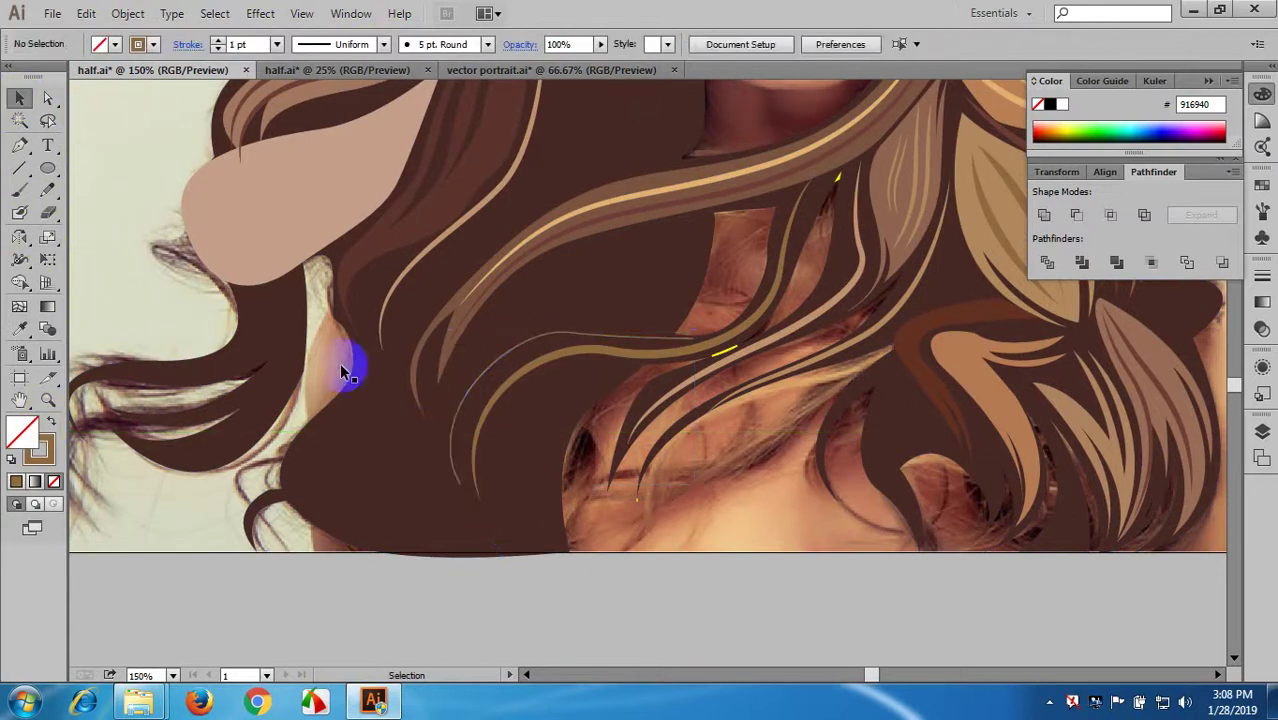
pyautogui.click(342, 365)
pyautogui.click(465, 392)
pyautogui.click(312, 46)
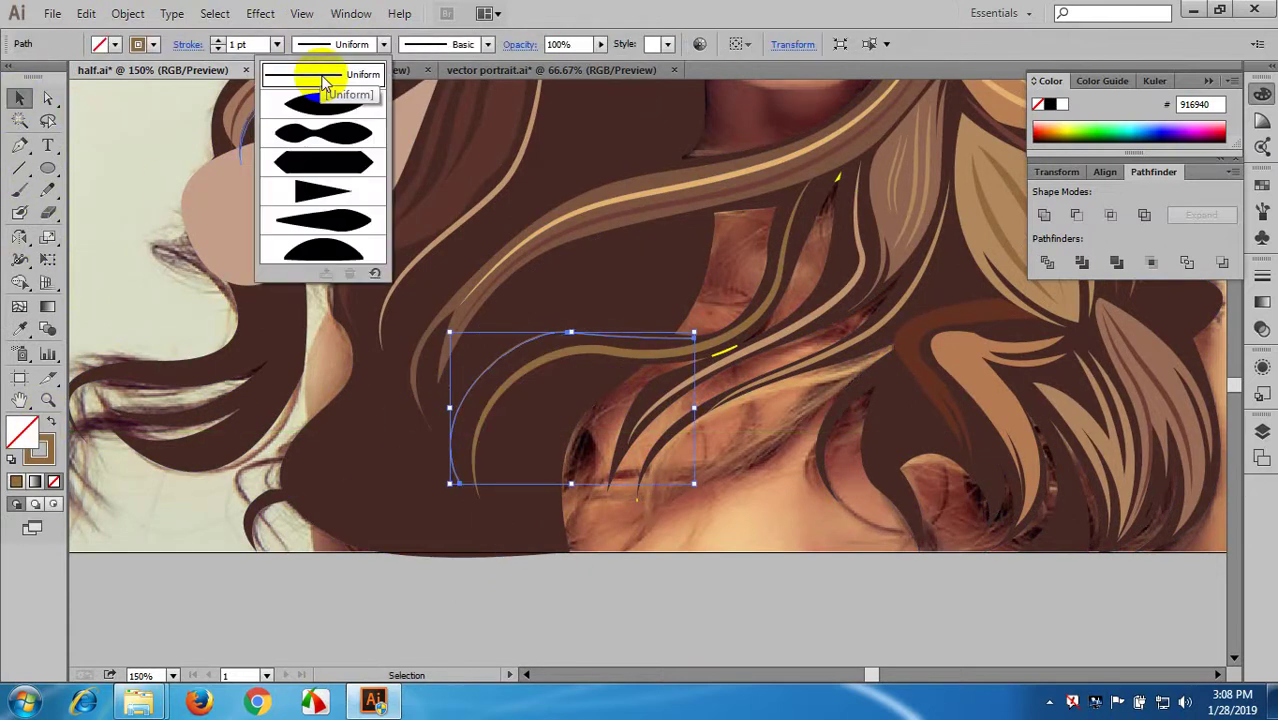
pyautogui.click(306, 100)
pyautogui.click(277, 44)
pyautogui.click(310, 209)
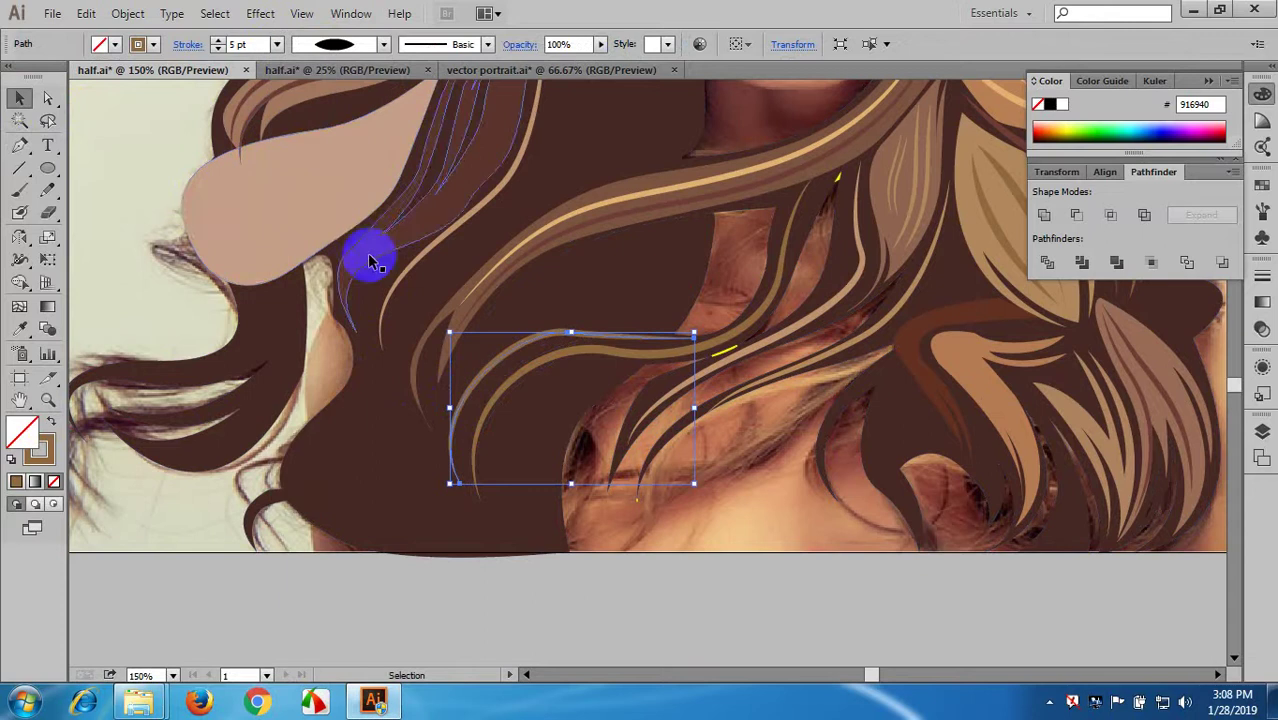
# - Expand the appearance of the tapered curve, recolour it with tan BE926F sampled from the thin strand above, and deselect it
pyautogui.click(128, 13)
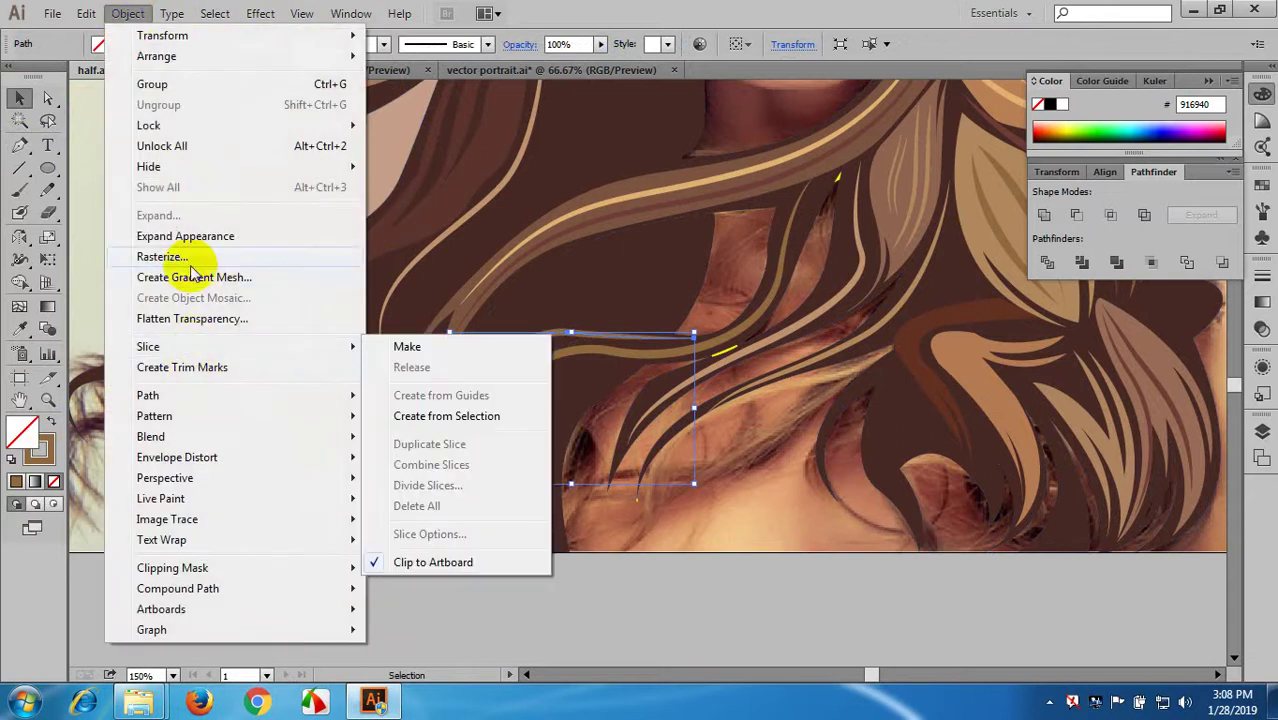
pyautogui.click(175, 237)
pyautogui.scroll(4, 470, 394)
pyautogui.press('i')
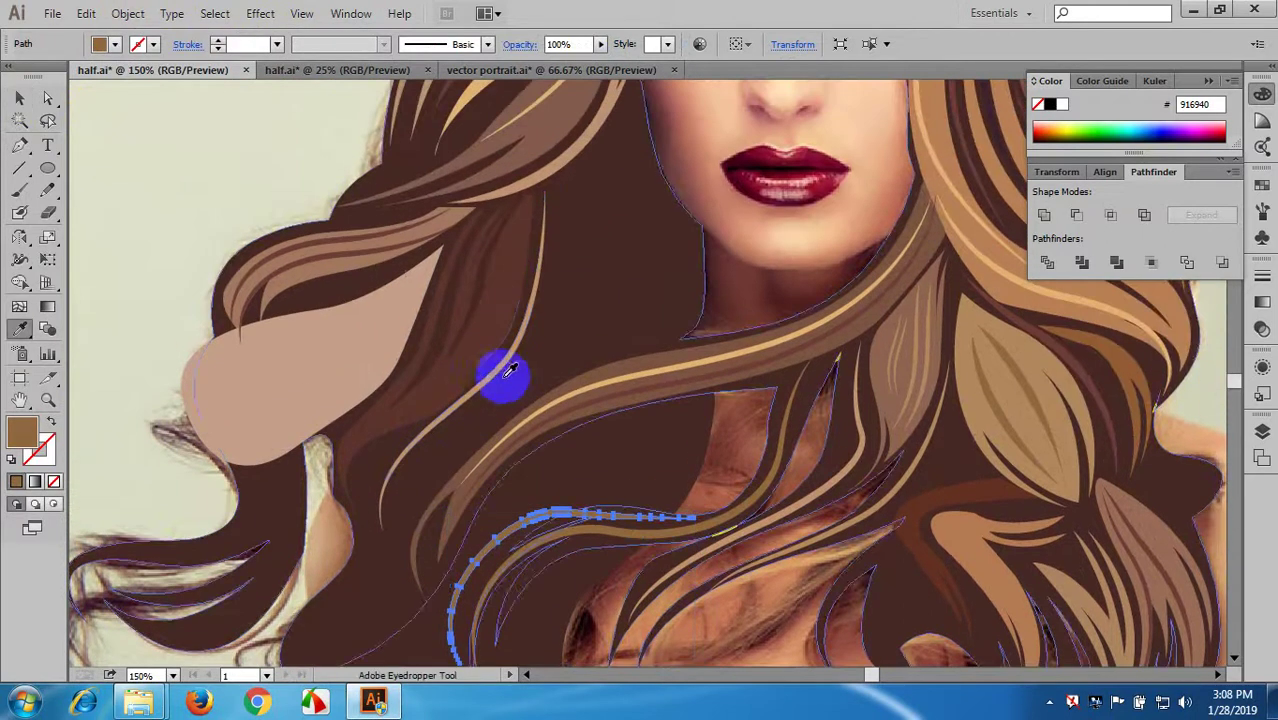
pyautogui.click(494, 364)
pyautogui.scroll(-3, 165, 270)
pyautogui.click(18, 98)
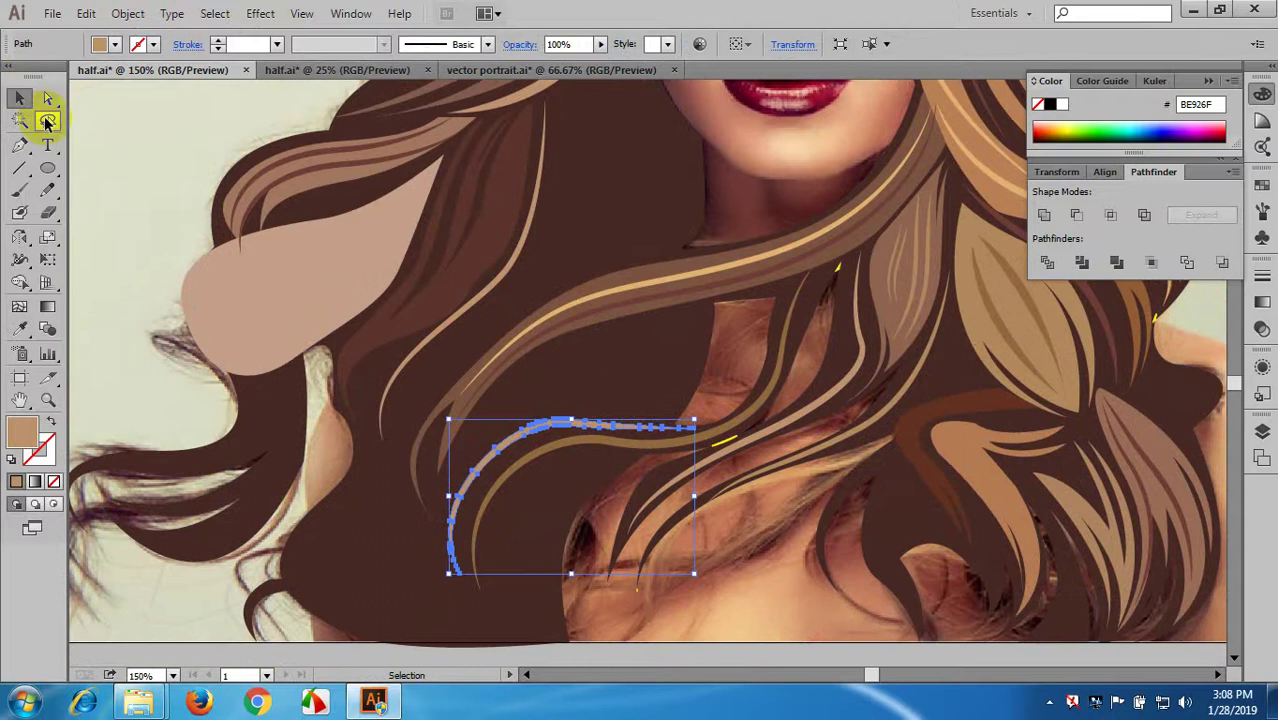
pyautogui.click(88, 140)
pyautogui.scroll(-3, 291, 304)
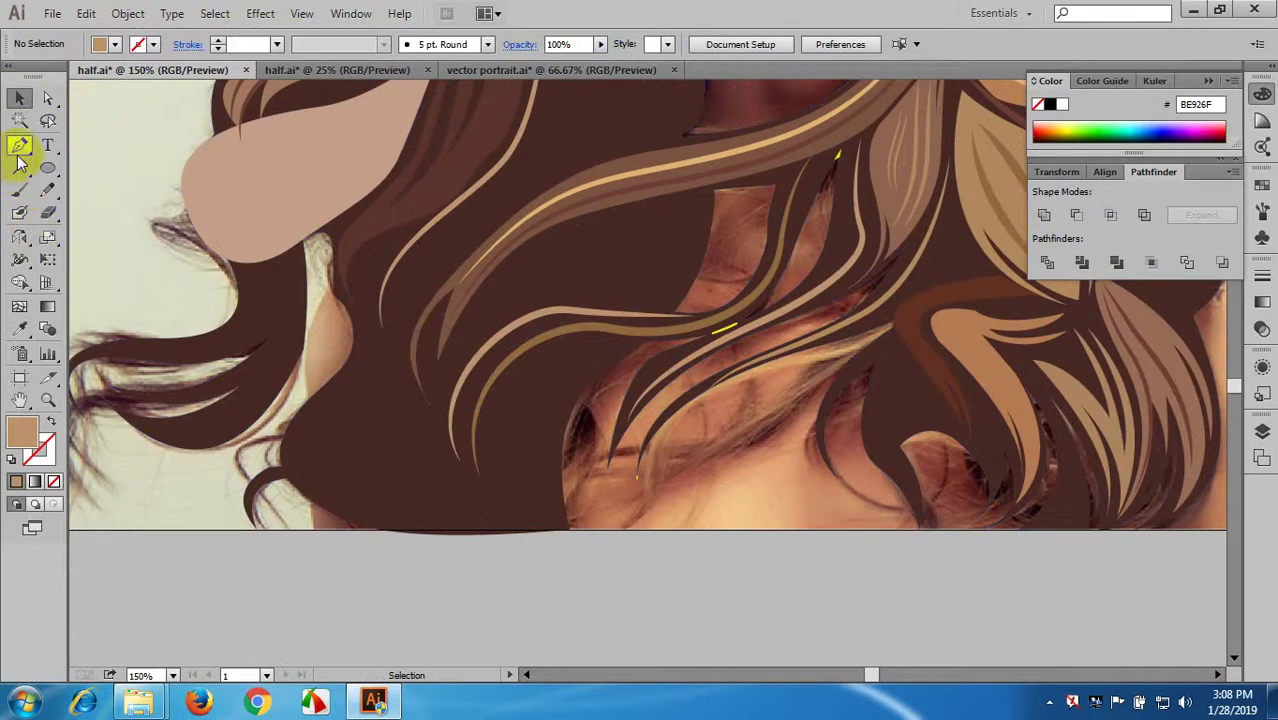
# - Draw the outer curve of a tan BE926F crescent strand beneath the brown S-shaped strand, ending near the lower hair edge
pyautogui.click(18, 152)
pyautogui.scroll(-2, 510, 425)
pyautogui.moveTo(571, 482); pyautogui.dragTo(702, 540)
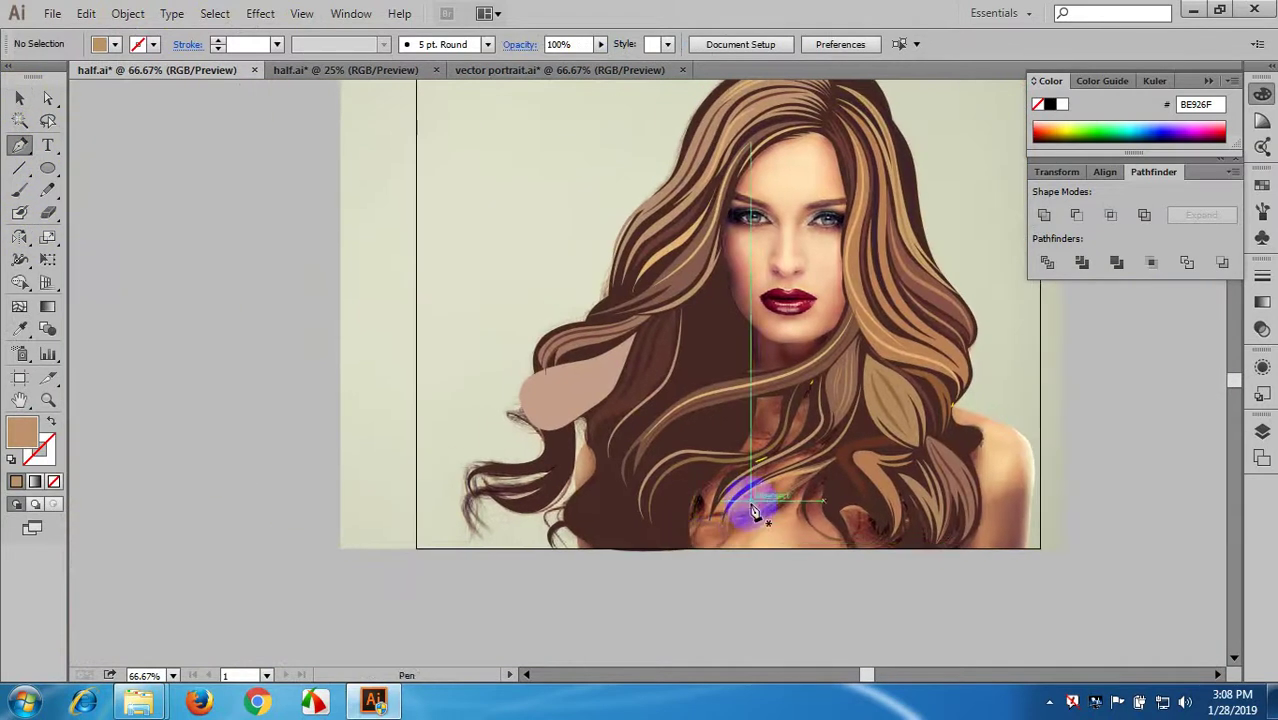
pyautogui.scroll(-1, 755, 512)
pyautogui.scroll(2, 723, 398)
pyautogui.scroll(-3, 713, 405)
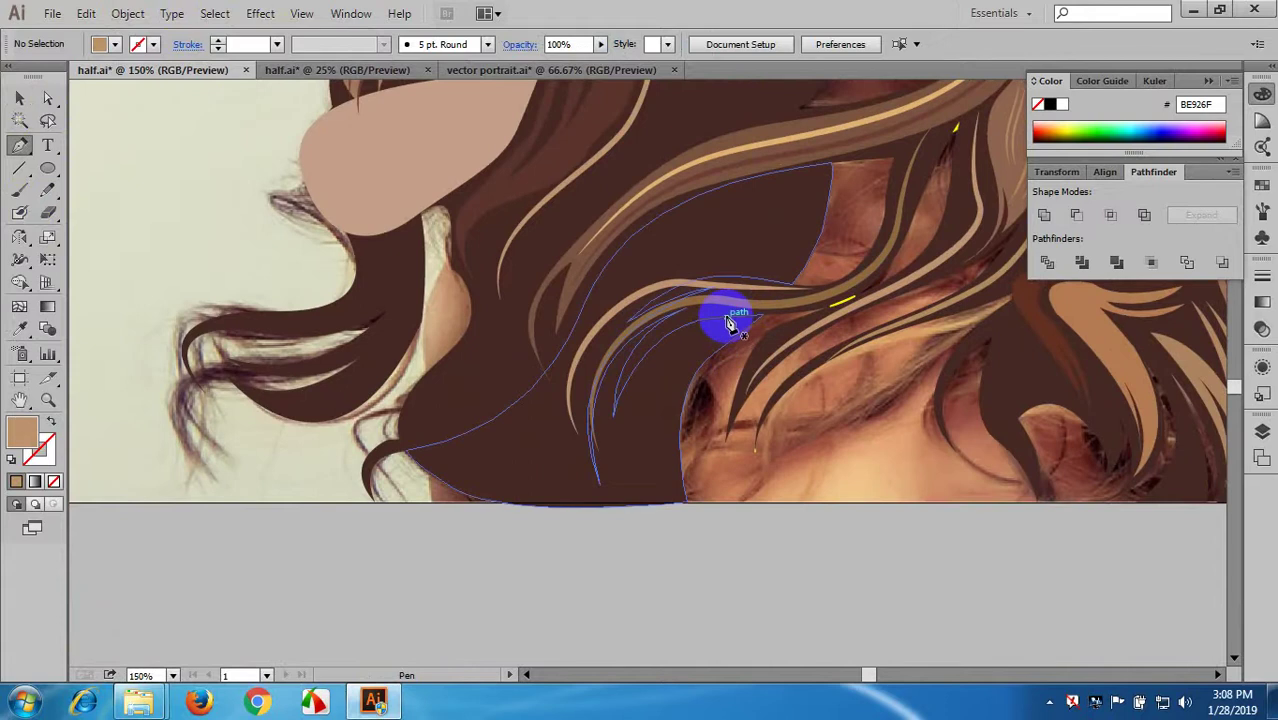
pyautogui.click(740, 316)
pyautogui.moveTo(630, 363); pyautogui.dragTo(601, 433)
pyautogui.click(661, 488)
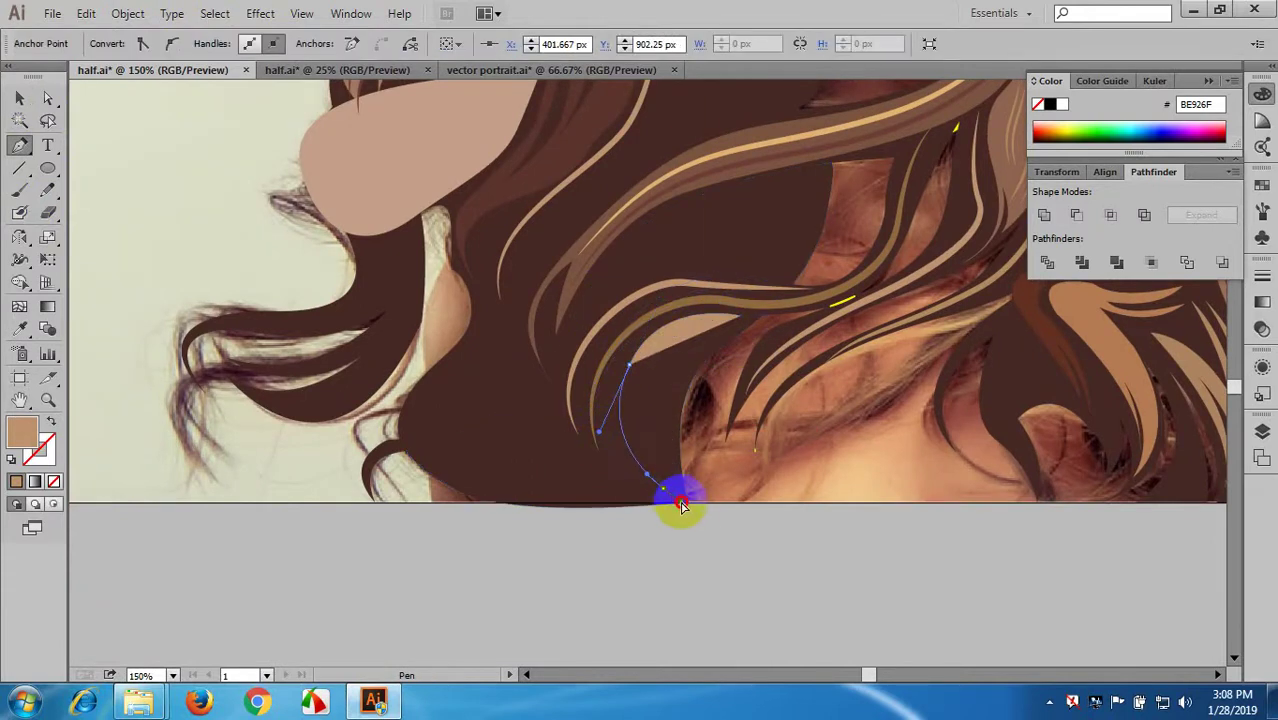
pyautogui.moveTo(692, 515); pyautogui.dragTo(661, 500)
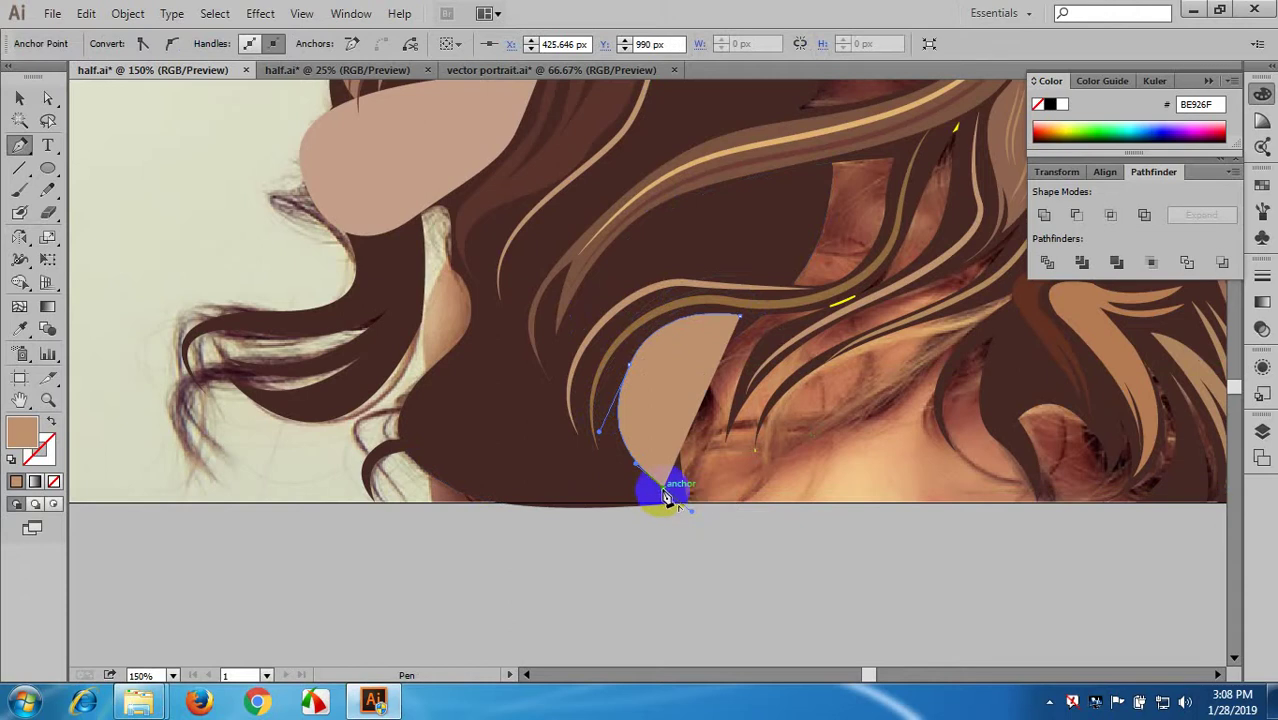
pyautogui.click(664, 490)
# - Adjust the crescent's outer curve, close the shape with a matching inner curve to make a thin strand, and deselect it
pyautogui.keyDown('ctrl'); pyautogui.click(647, 349); pyautogui.keyUp('ctrl')
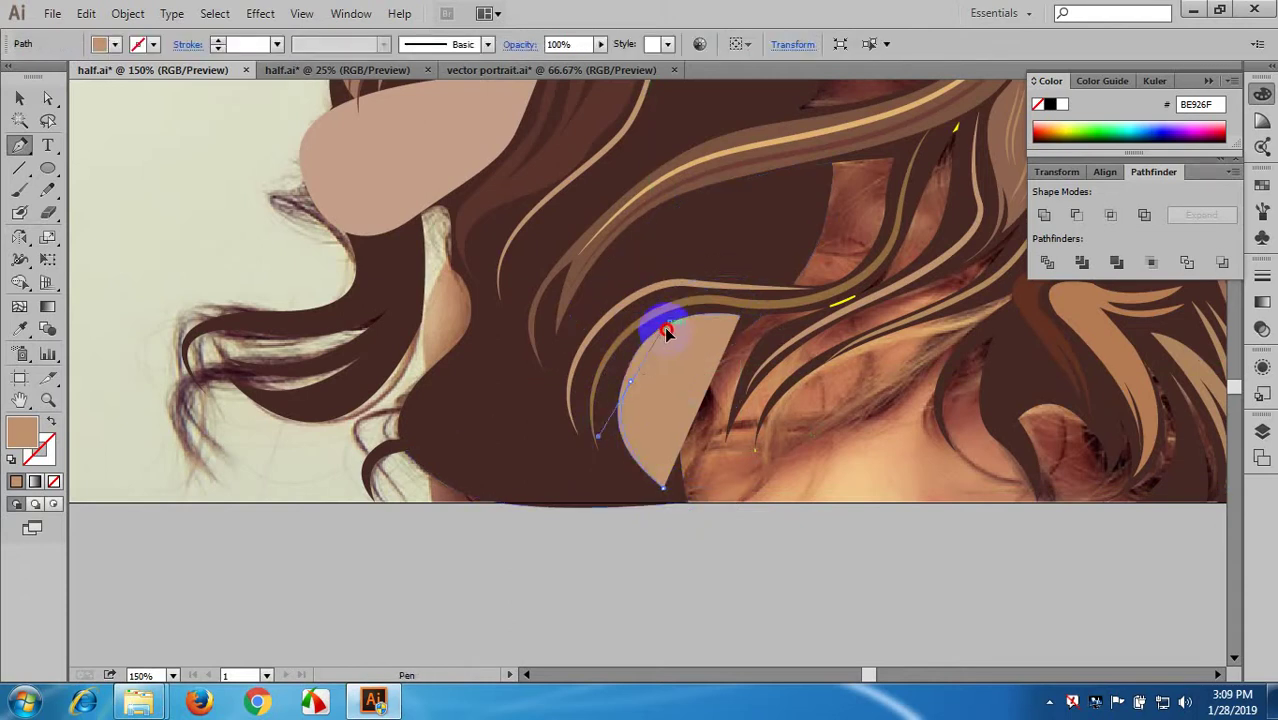
pyautogui.moveTo(661, 336); pyautogui.dragTo(770, 317)
pyautogui.scroll(-2, 634, 385)
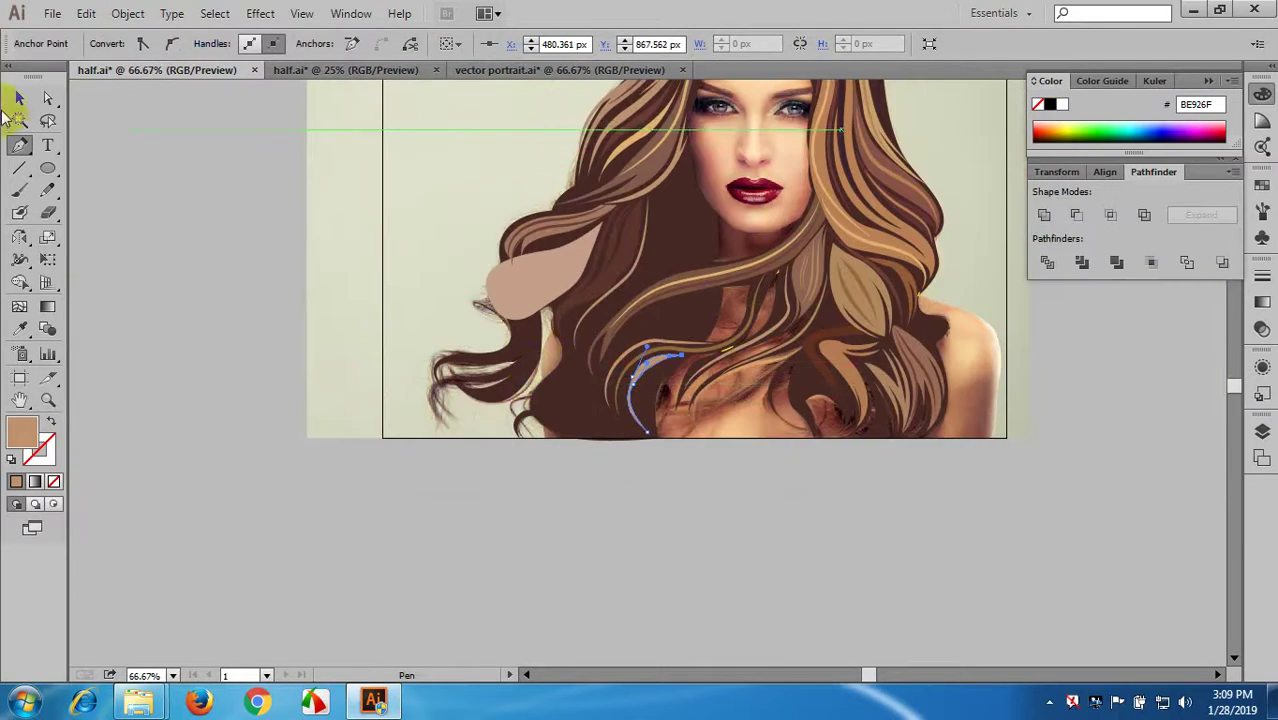
pyautogui.click(18, 98)
pyautogui.click(175, 175)
# - Draw a freehand Pencil line along the reddish-brown lock beside the large flat tan shape, following the lock's curve to its lower end
pyautogui.scroll(-3, 800, 497)
pyautogui.moveTo(842, 490); pyautogui.dragTo(799, 503)
pyautogui.scroll(3, 642, 402)
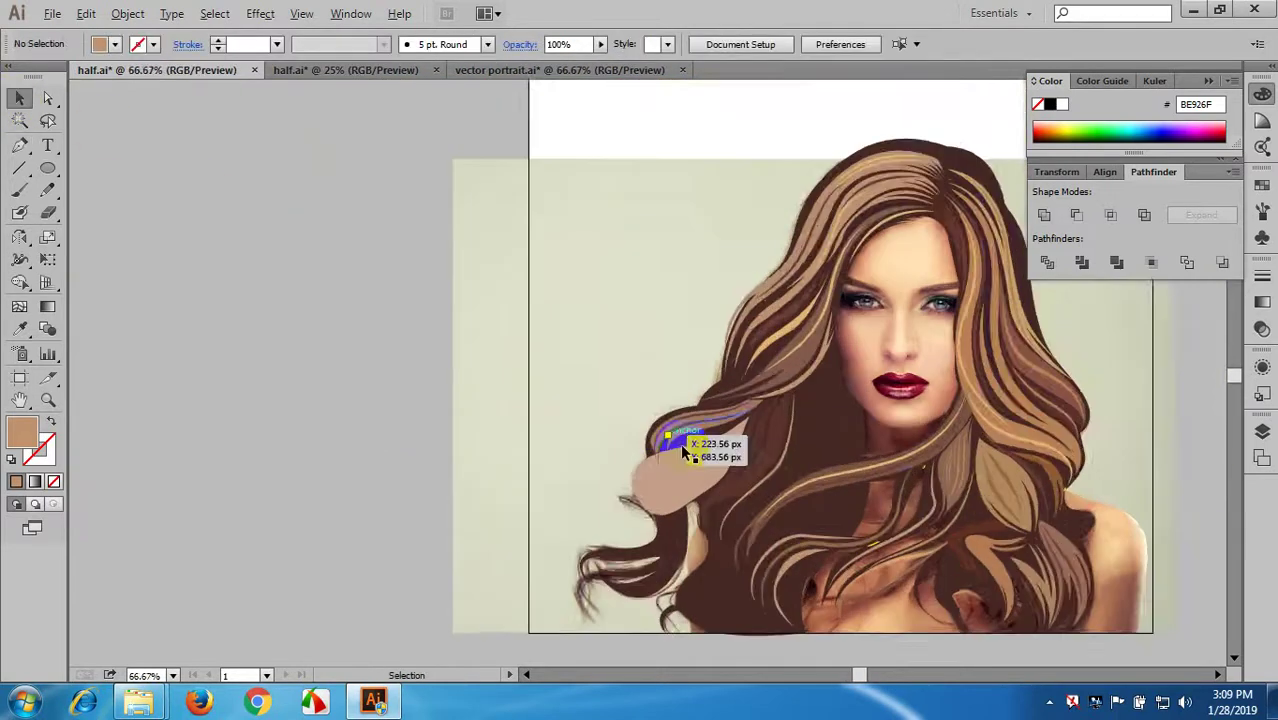
pyautogui.hotkey('ctrl', '+')
pyautogui.hotkey('ctrl', '+')
pyautogui.hotkey('ctrl', '+')
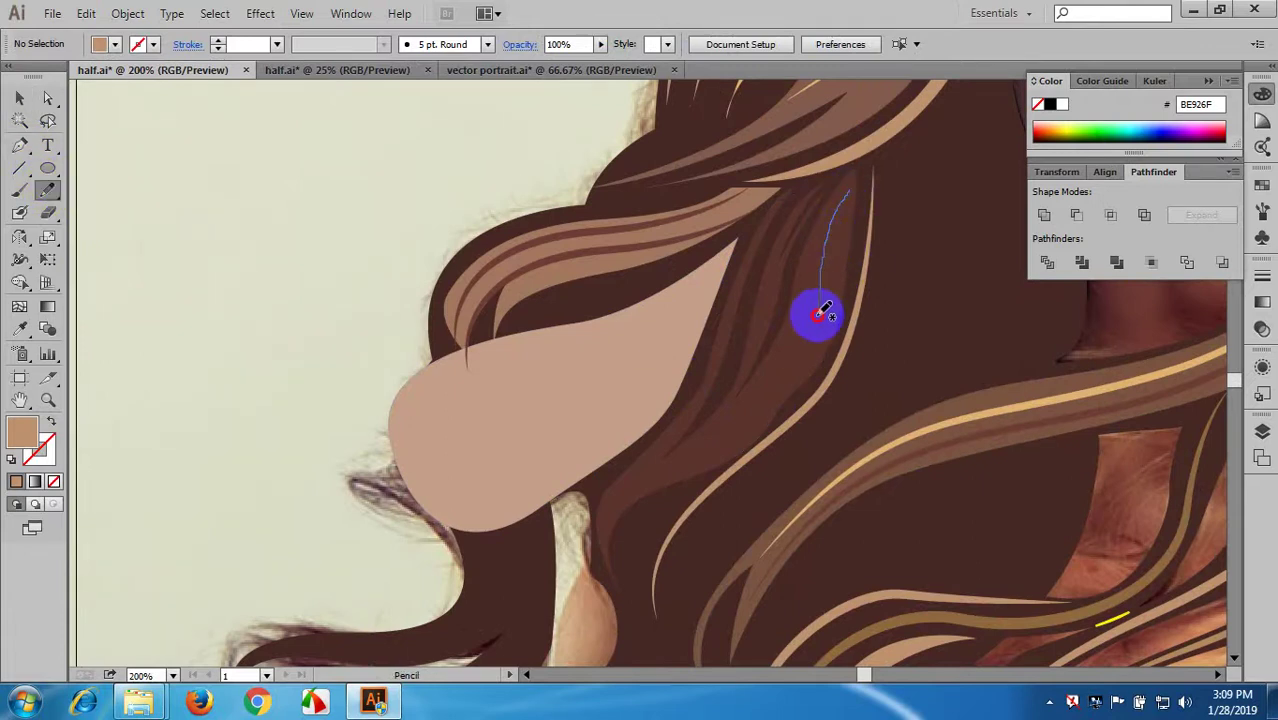
pyautogui.moveTo(807, 341); pyautogui.dragTo(751, 274)
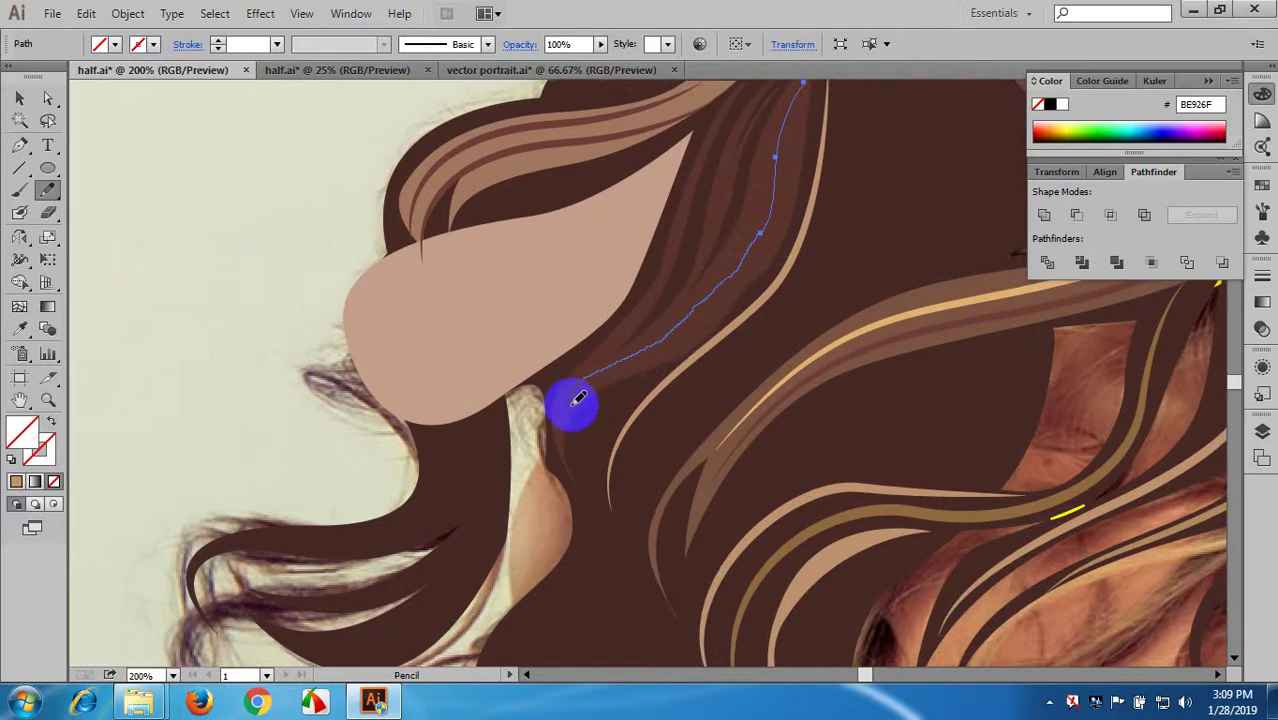
pyautogui.scroll(2, 519, 400)
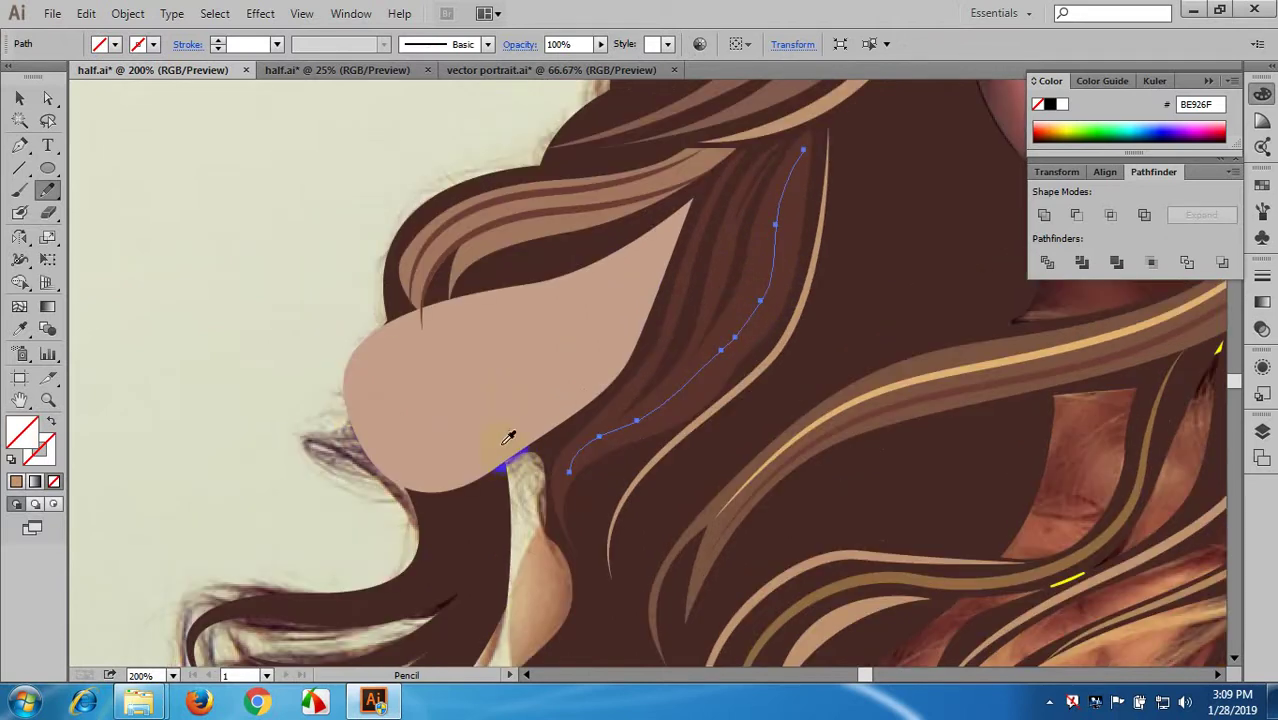
# - Recolour the freehand line with C49F89 sampled from the large flat tan shape and swap the colour to the stroke
pyautogui.press('i')
pyautogui.click(508, 438)
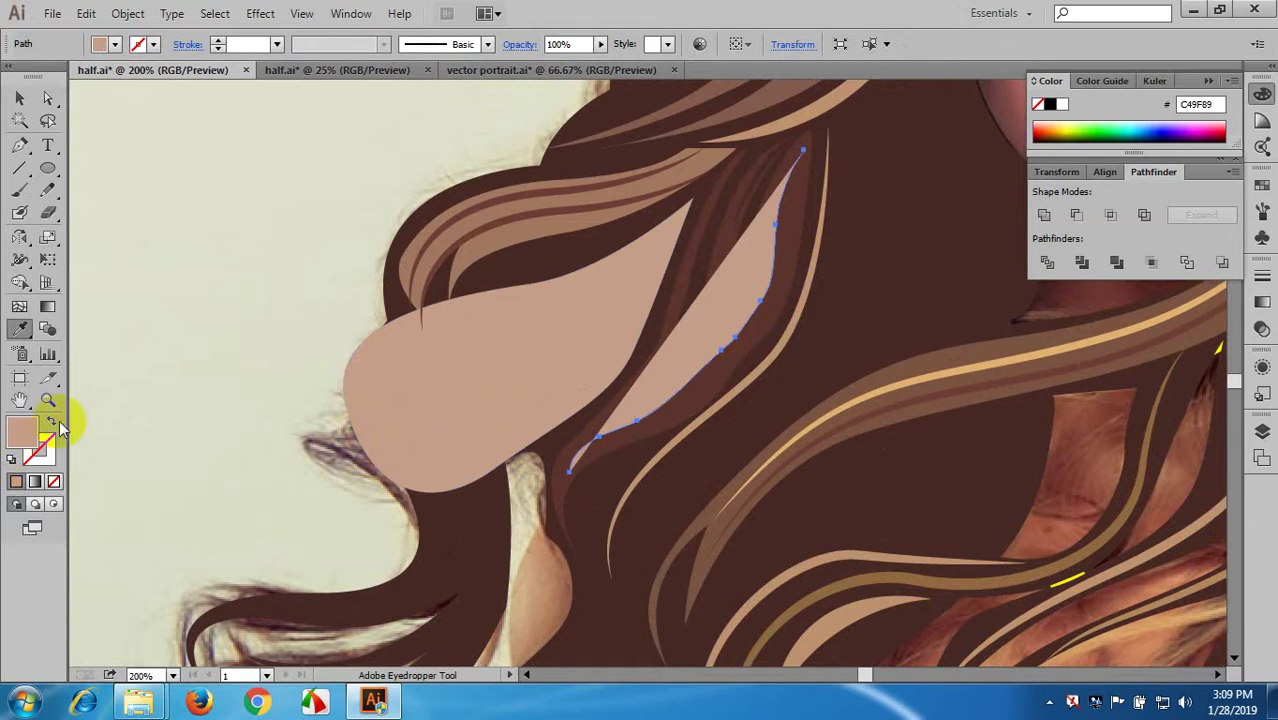
pyautogui.click(49, 427)
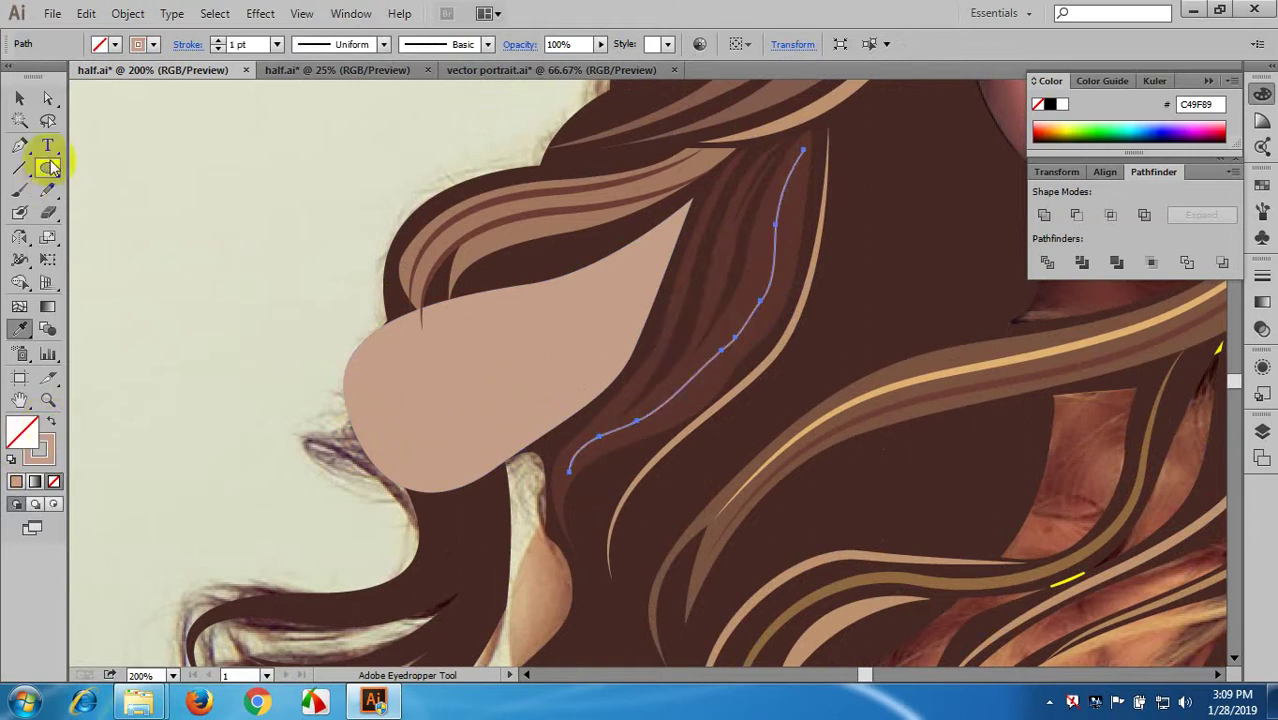
pyautogui.click(562, 280)
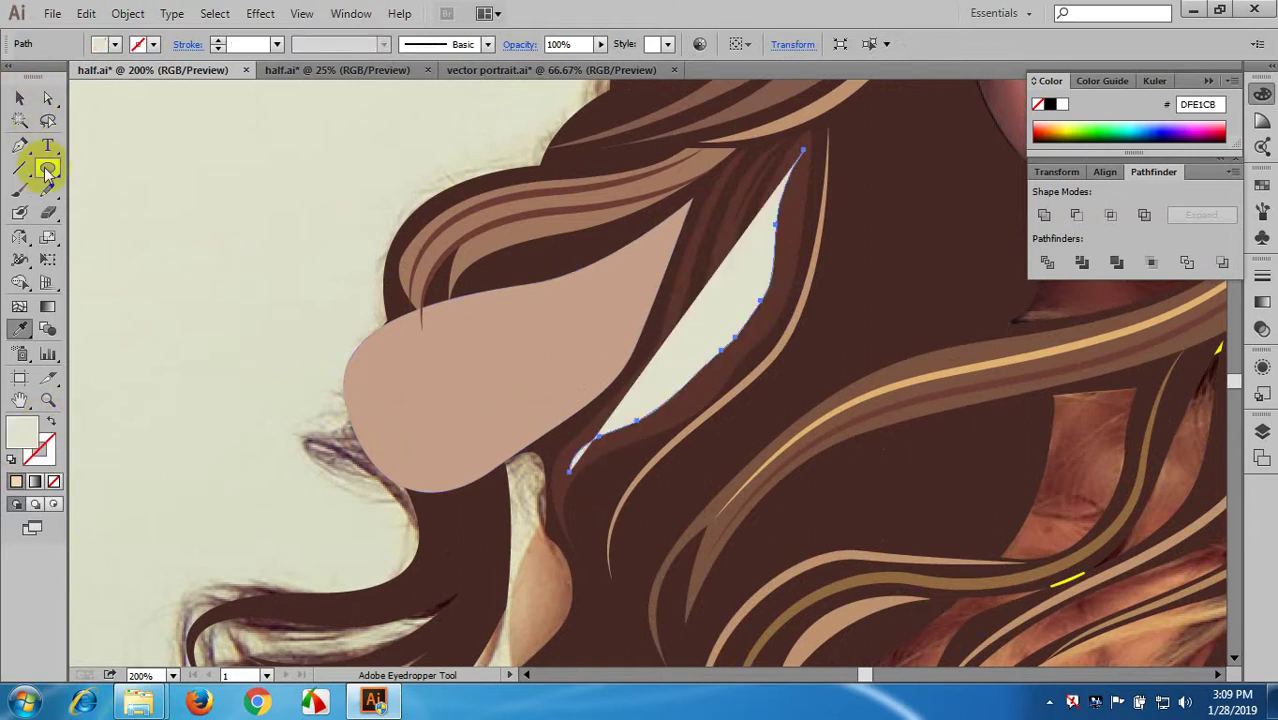
pyautogui.hotkey('ctrl', 'z')
# - Smooth the bumpy middle section of the freehand line with the Smooth tool and deselect the line
pyautogui.click(19, 97)
pyautogui.click(48, 188)
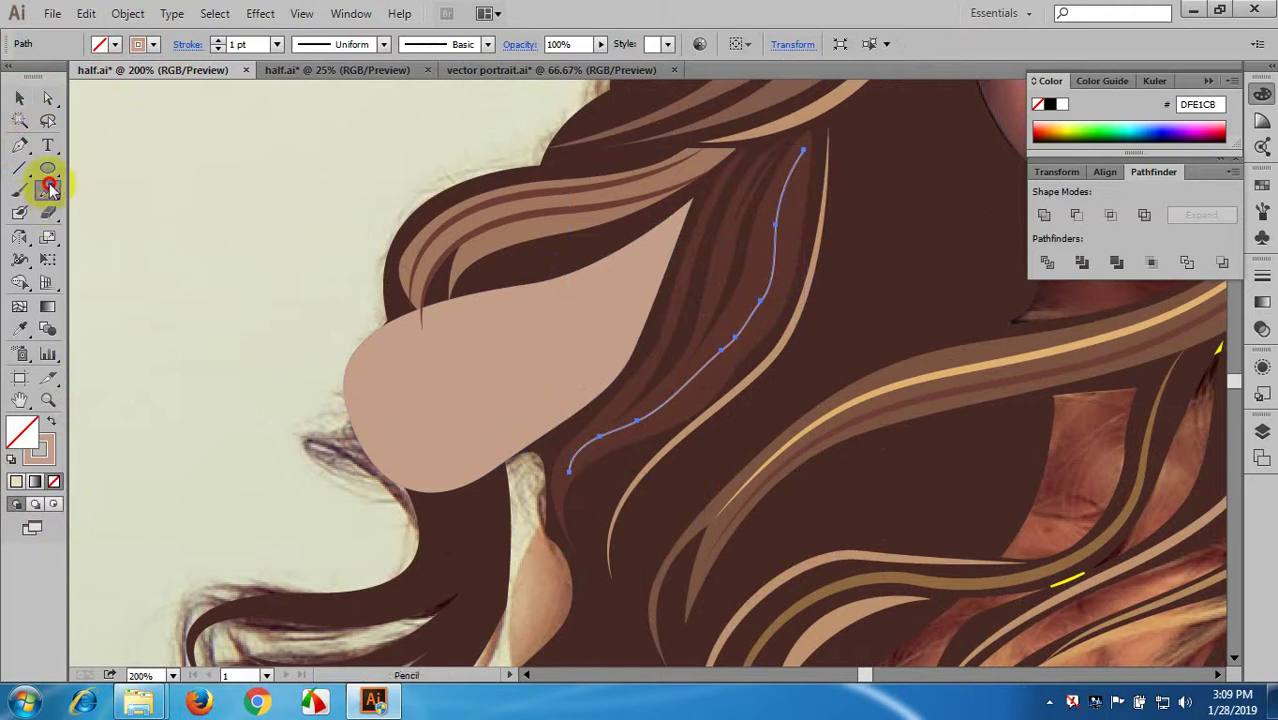
pyautogui.moveTo(50, 188)
pyautogui.mouseDown()
pyautogui.moveTo(163, 240)
pyautogui.moveTo(170, 213)
pyautogui.mouseUp()
pyautogui.moveTo(699, 304)
pyautogui.mouseDown()
pyautogui.moveTo(771, 225)
pyautogui.moveTo(690, 361)
pyautogui.moveTo(744, 323)
pyautogui.moveTo(699, 369)
pyautogui.moveTo(769, 300)
pyautogui.moveTo(667, 395)
pyautogui.moveTo(565, 424)
pyautogui.mouseUp()
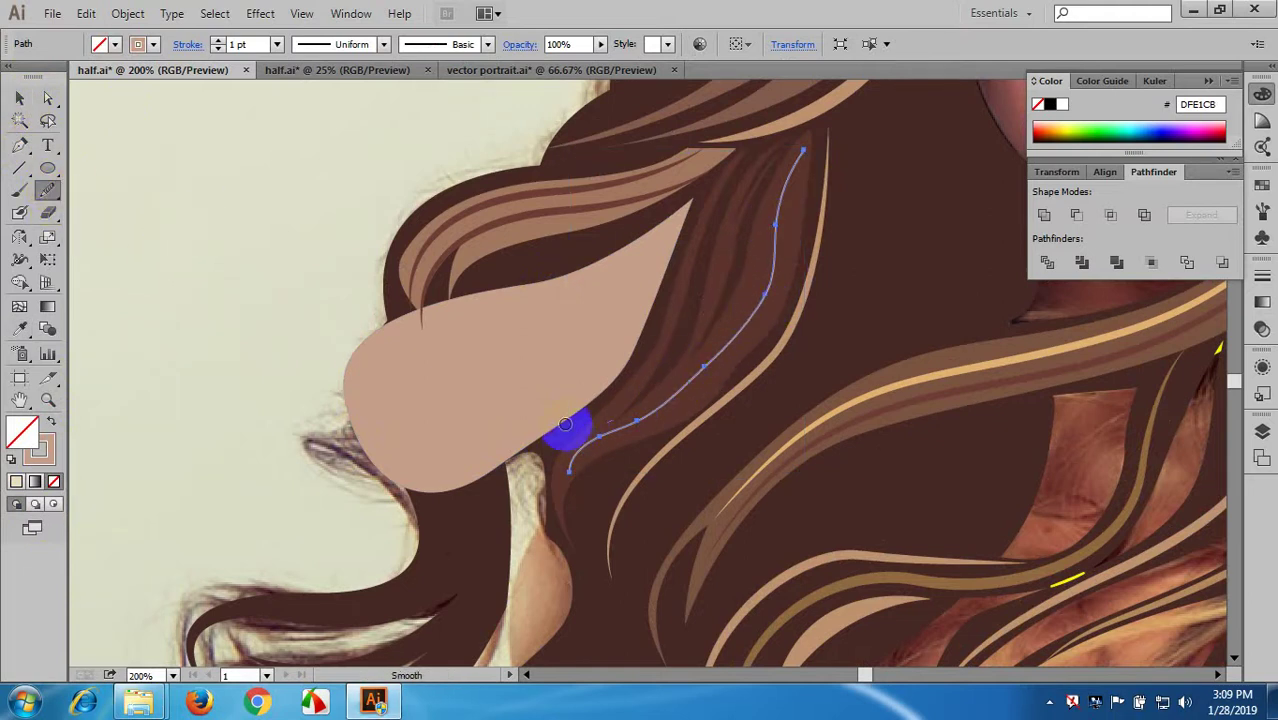
pyautogui.click(19, 97)
pyautogui.click(171, 182)
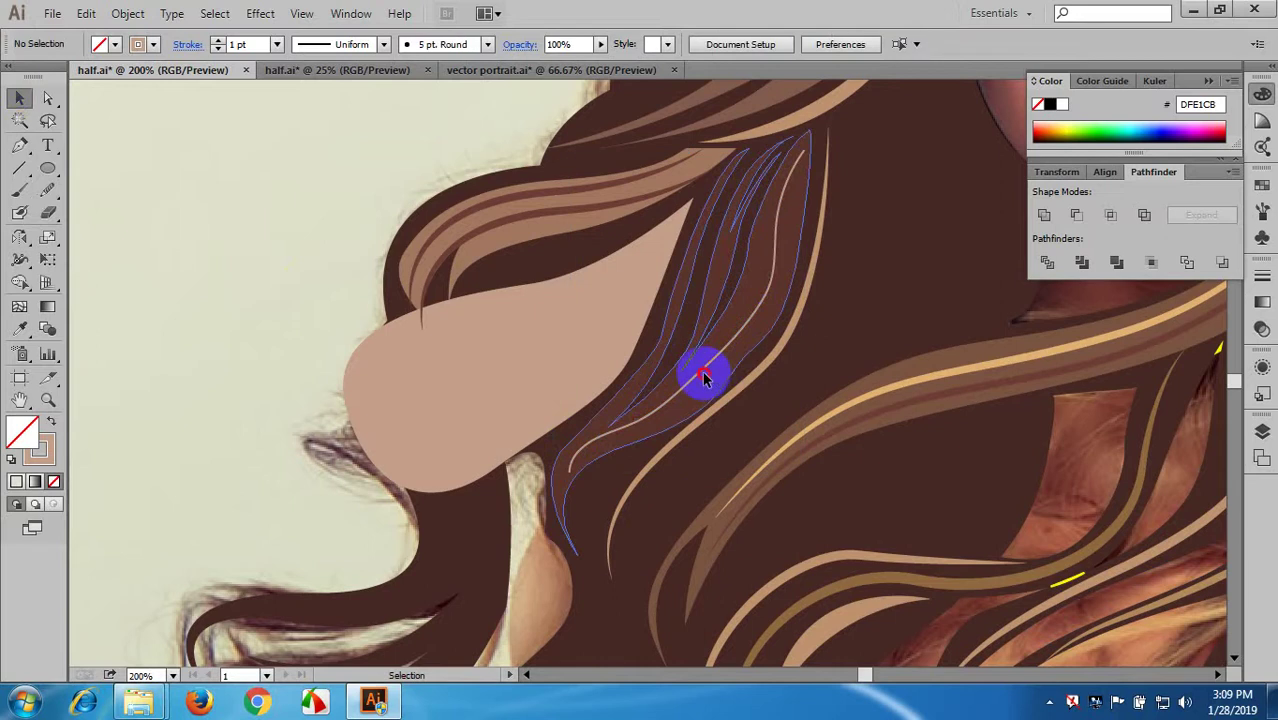
# - Apply Width Profile 1 to the smoothed line and set its stroke weight to 4 pt
pyautogui.click(703, 377)
pyautogui.click(322, 45)
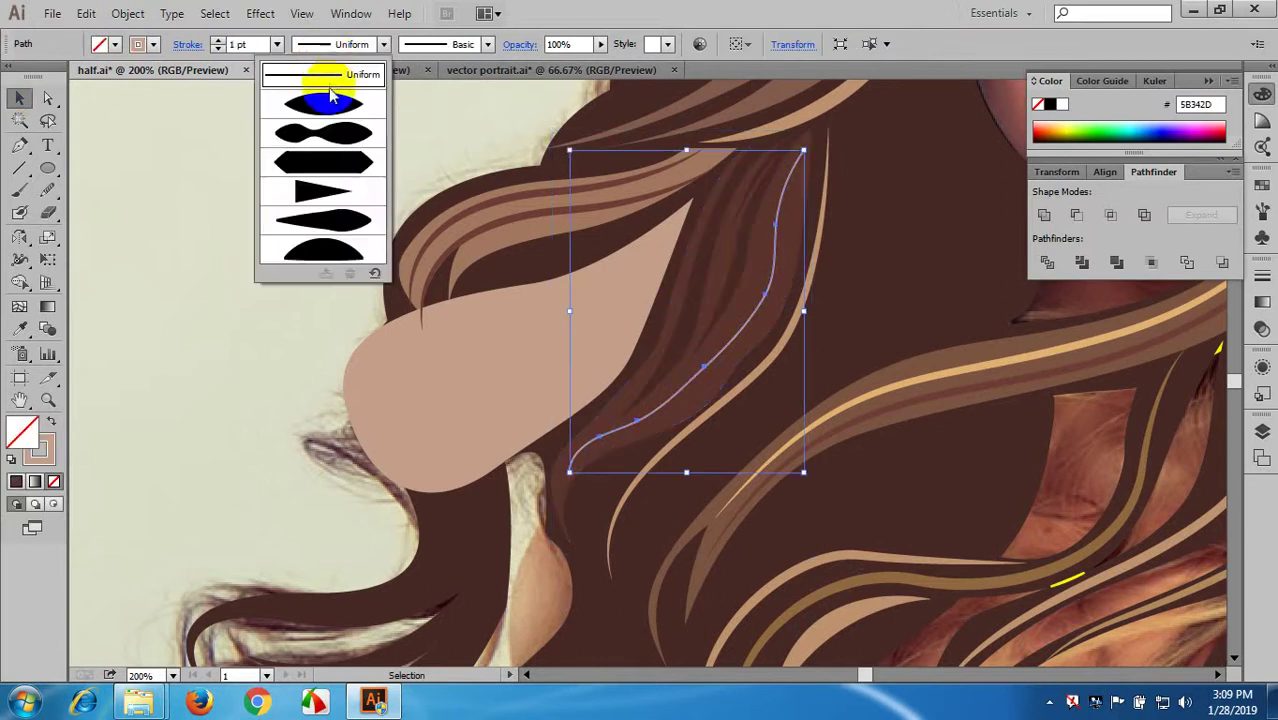
pyautogui.click(330, 96)
pyautogui.click(276, 44)
pyautogui.click(318, 182)
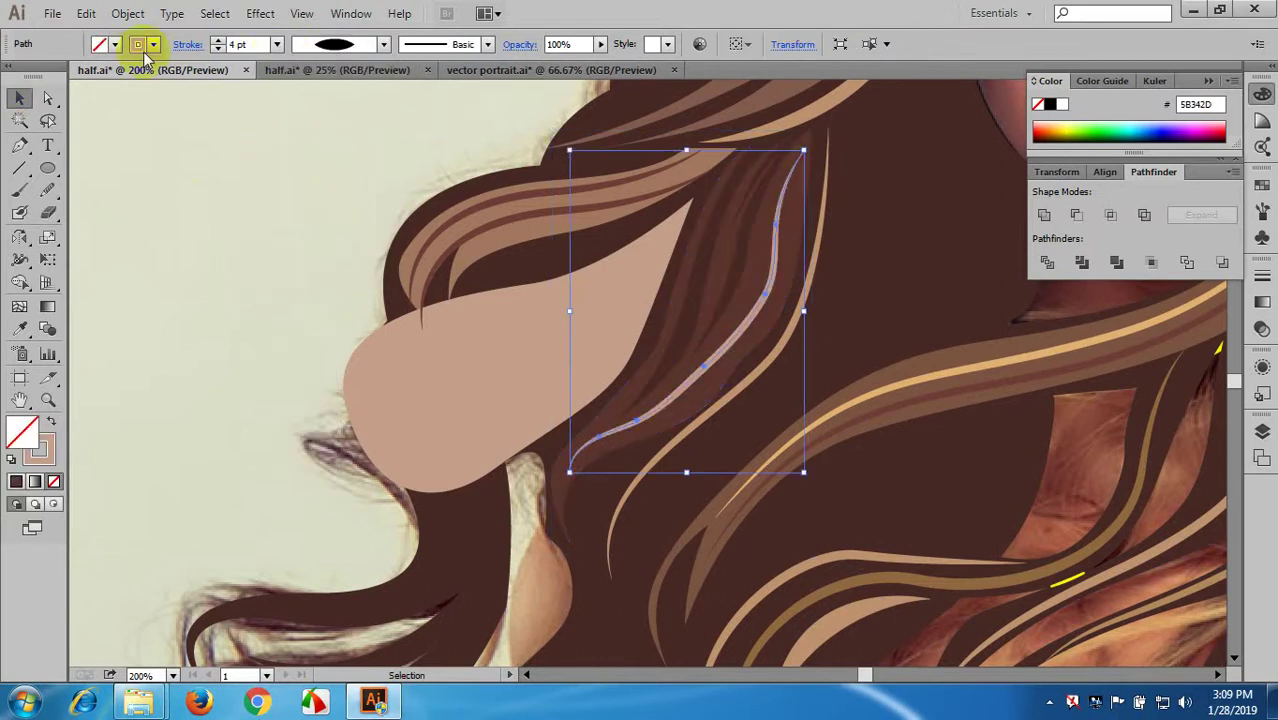
# - Expand the appearance of the tapered line on the reddish-brown lock into a filled shape and deselect it
pyautogui.click(127, 13)
pyautogui.click(171, 234)
pyautogui.hotkey('ctrl', '-')
pyautogui.hotkey('ctrl', '-')
pyautogui.hotkey('ctrl', '-')
pyautogui.click(708, 487)
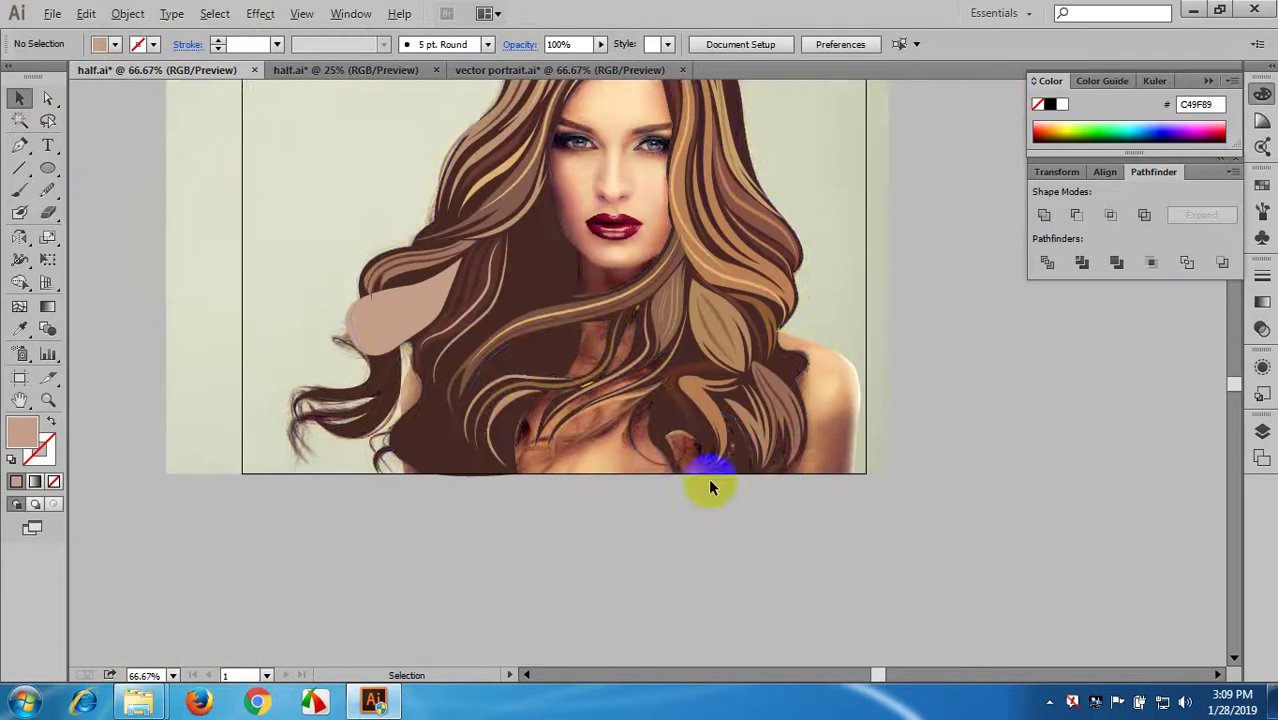
# - Delete the large flat tan shape covering the outer hair beside the reddish-brown lock
pyautogui.moveTo(643, 456); pyautogui.dragTo(754, 552)
pyautogui.scroll(3, 520, 401)
pyautogui.click(521, 402)
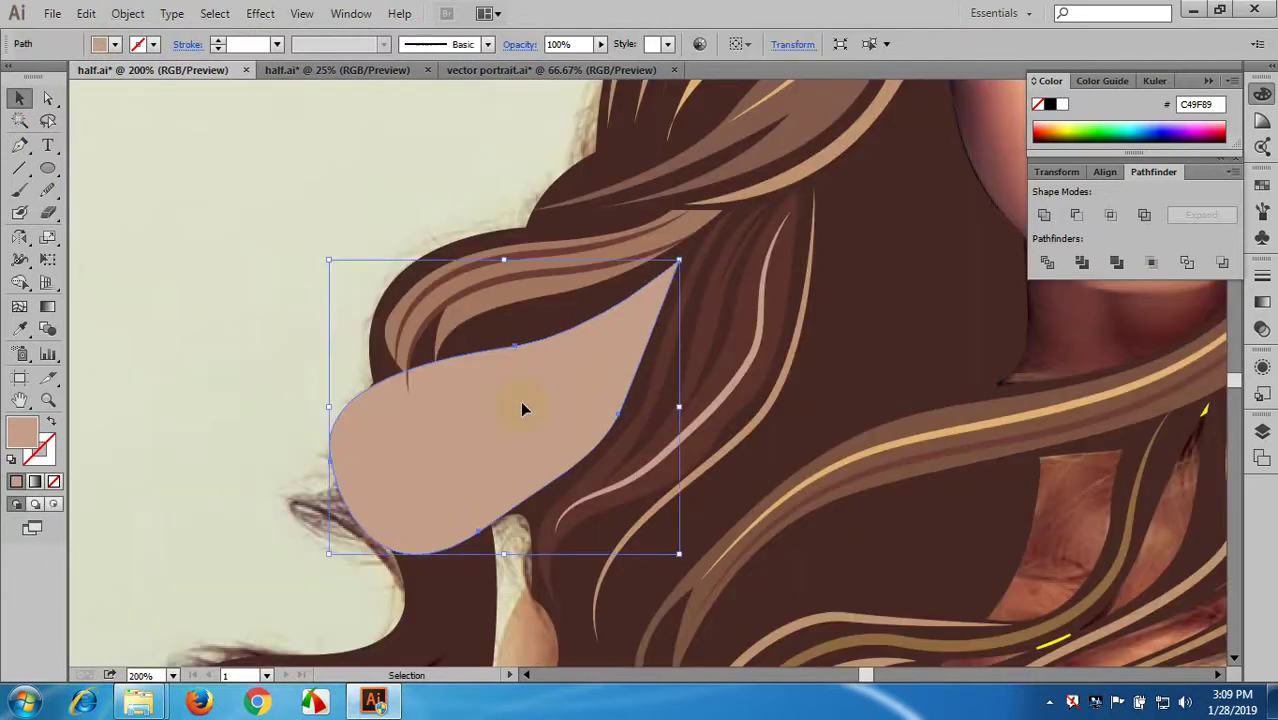
pyautogui.press('Delete')
pyautogui.click(521, 402)
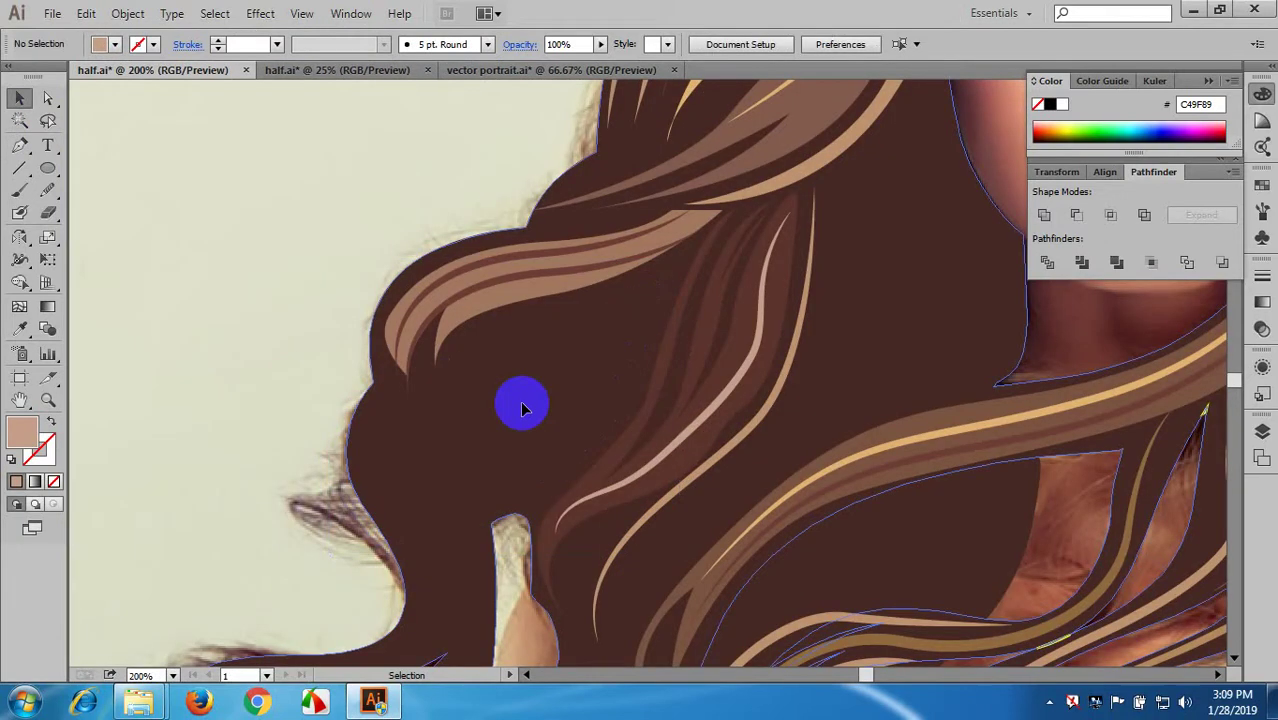
# - Examine the whole portrait and a close view of the face and upper hair
pyautogui.hotkey('ctrl', '-')
pyautogui.hotkey('ctrl', '-')
pyautogui.hotkey('ctrl', '-')
pyautogui.hotkey('ctrl', '-')
pyautogui.hotkey('ctrl', '-')
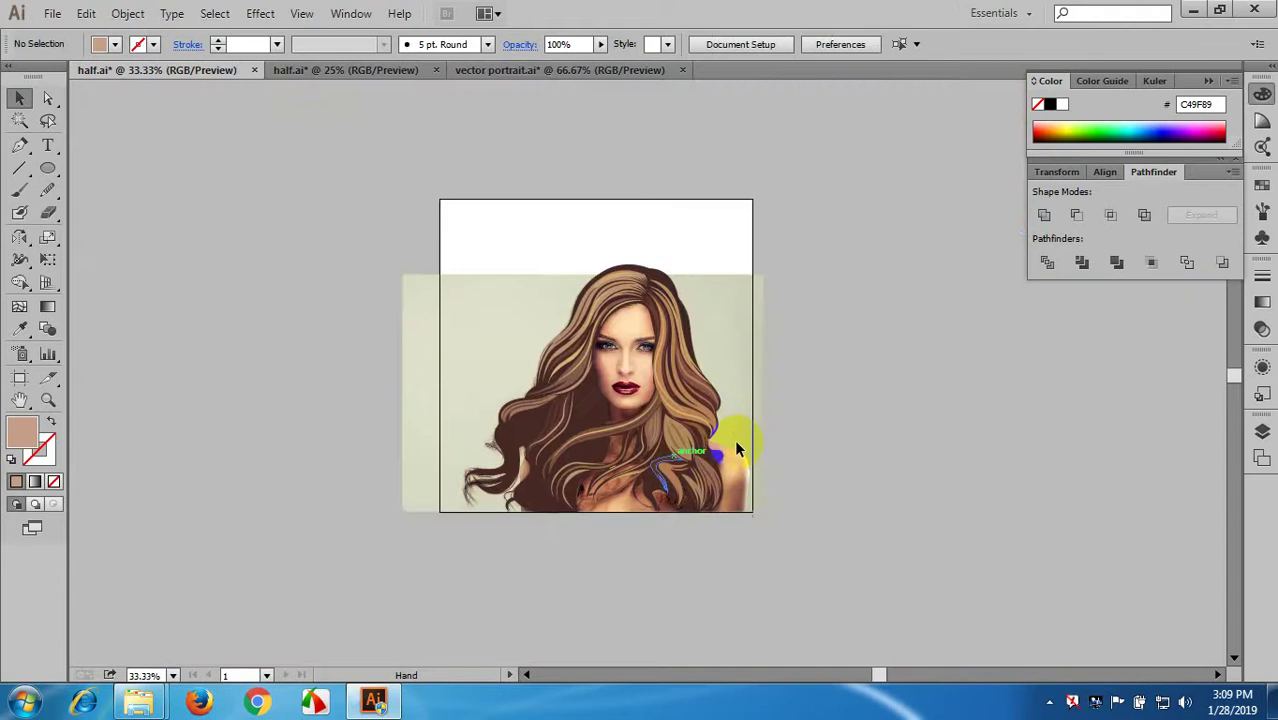
pyautogui.hotkey('ctrl', '+')
pyautogui.hotkey('ctrl', '+')
pyautogui.scroll(2, 724, 286)
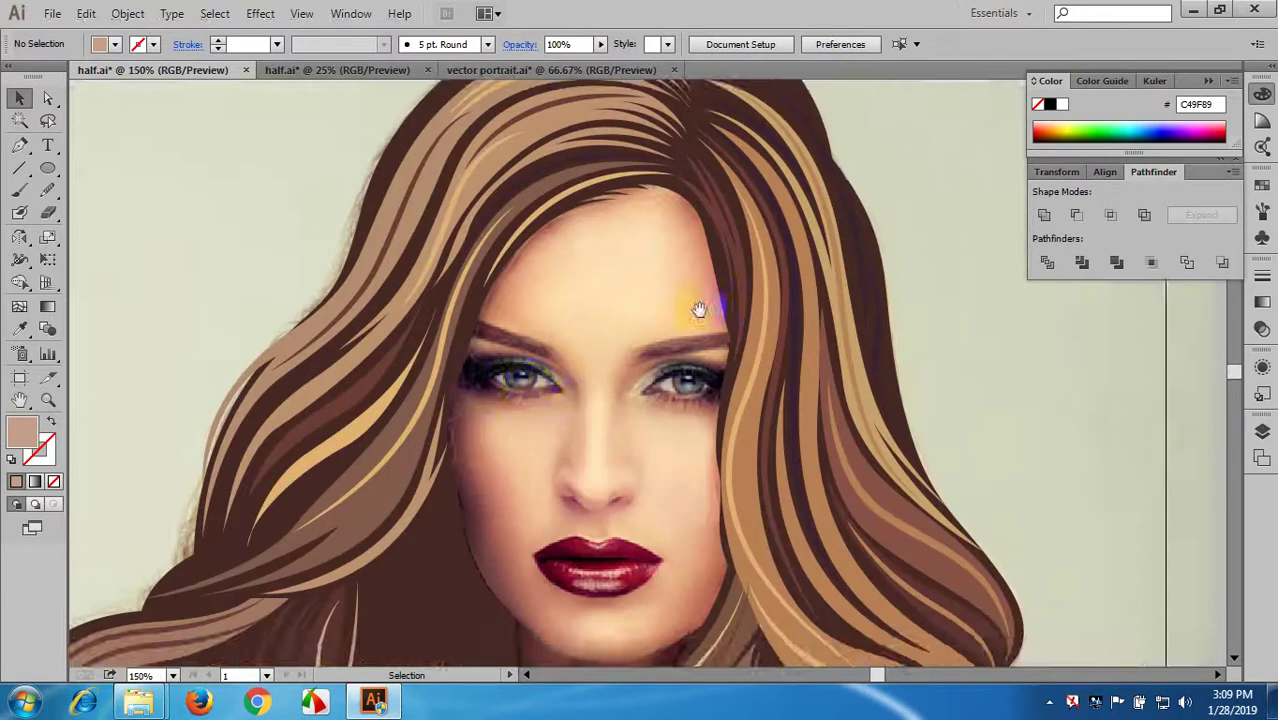
# - Trace the eyebrow on the image's left side with the Pencil tool as a closed shape running from the hair to its inner tip
pyautogui.moveTo(616, 319); pyautogui.dragTo(742, 357)
pyautogui.scroll(2, 668, 424)
pyautogui.moveTo(691, 420); pyautogui.dragTo(673, 397)
pyautogui.keyDown('ctrl'); pyautogui.click(673, 402); pyautogui.keyUp('ctrl')
pyautogui.keyDown('ctrl'); pyautogui.click(700, 392); pyautogui.keyUp('ctrl')
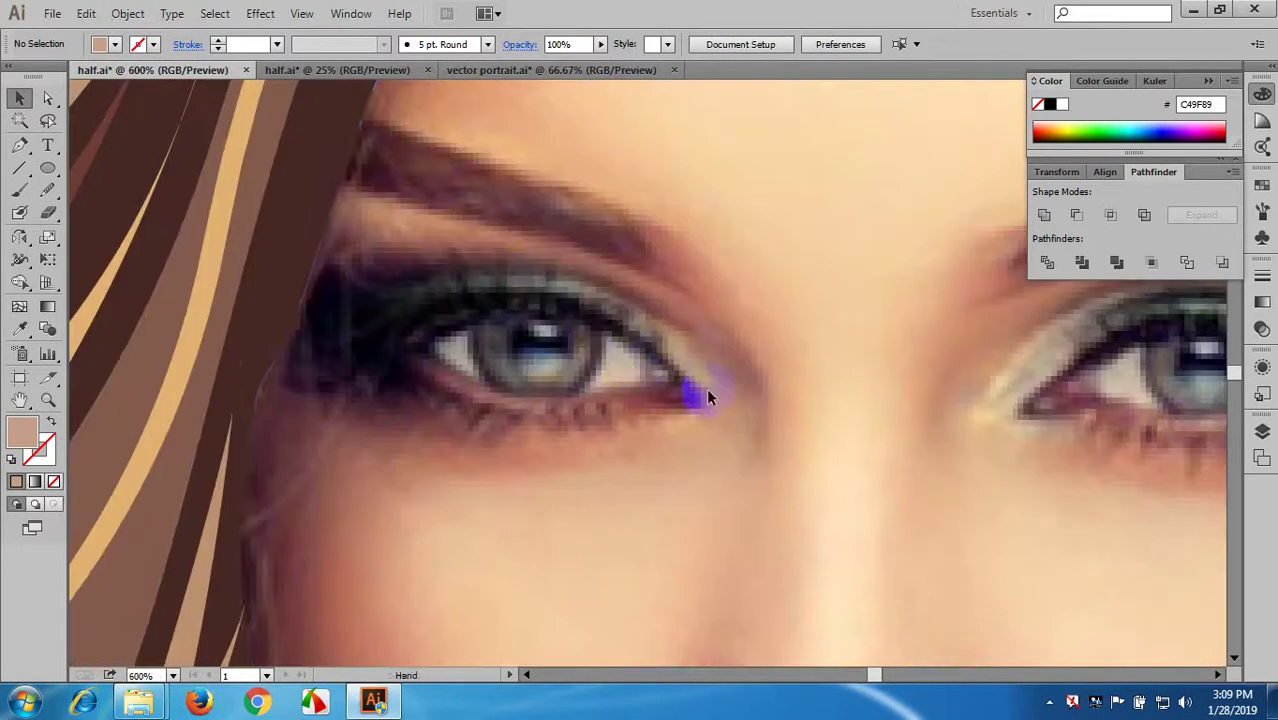
pyautogui.moveTo(231, 246); pyautogui.dragTo(374, 288)
pyautogui.moveTo(51, 195)
pyautogui.mouseDown()
pyautogui.moveTo(86, 211)
pyautogui.moveTo(77, 191)
pyautogui.mouseUp()
pyautogui.press('space')
pyautogui.moveTo(535, 288); pyautogui.dragTo(422, 285)
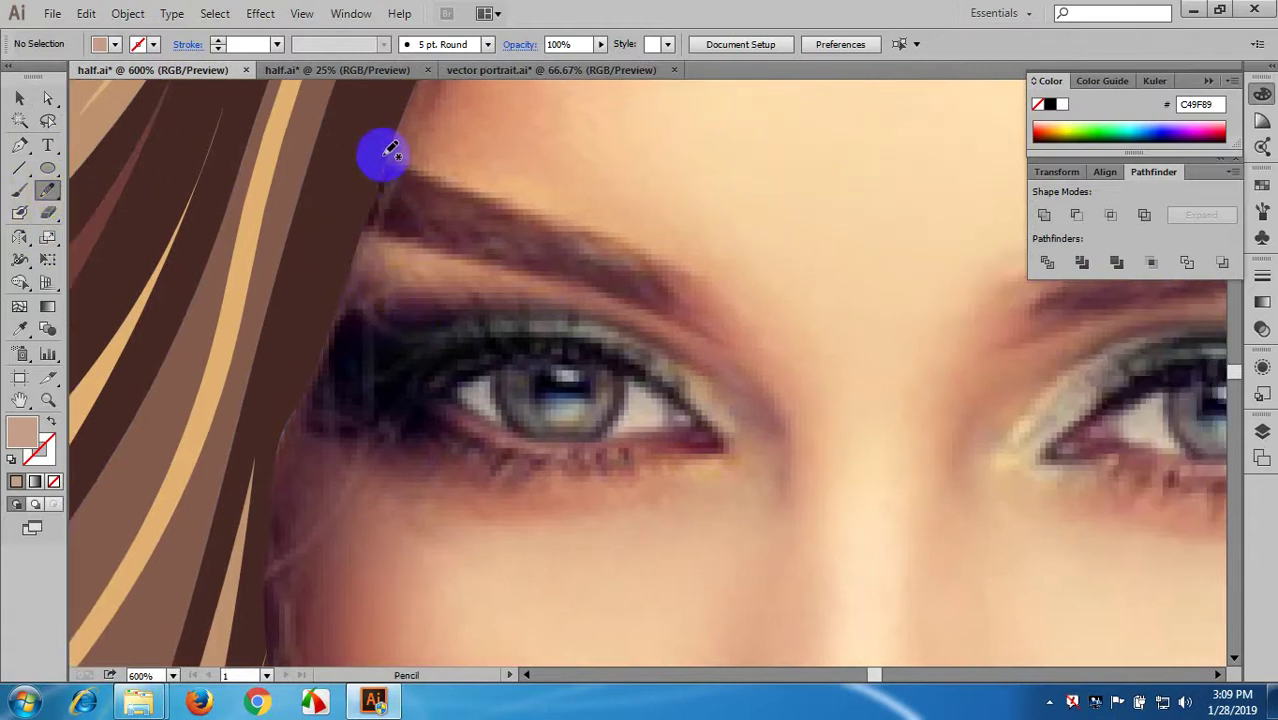
pyautogui.moveTo(377, 145); pyautogui.dragTo(433, 172)
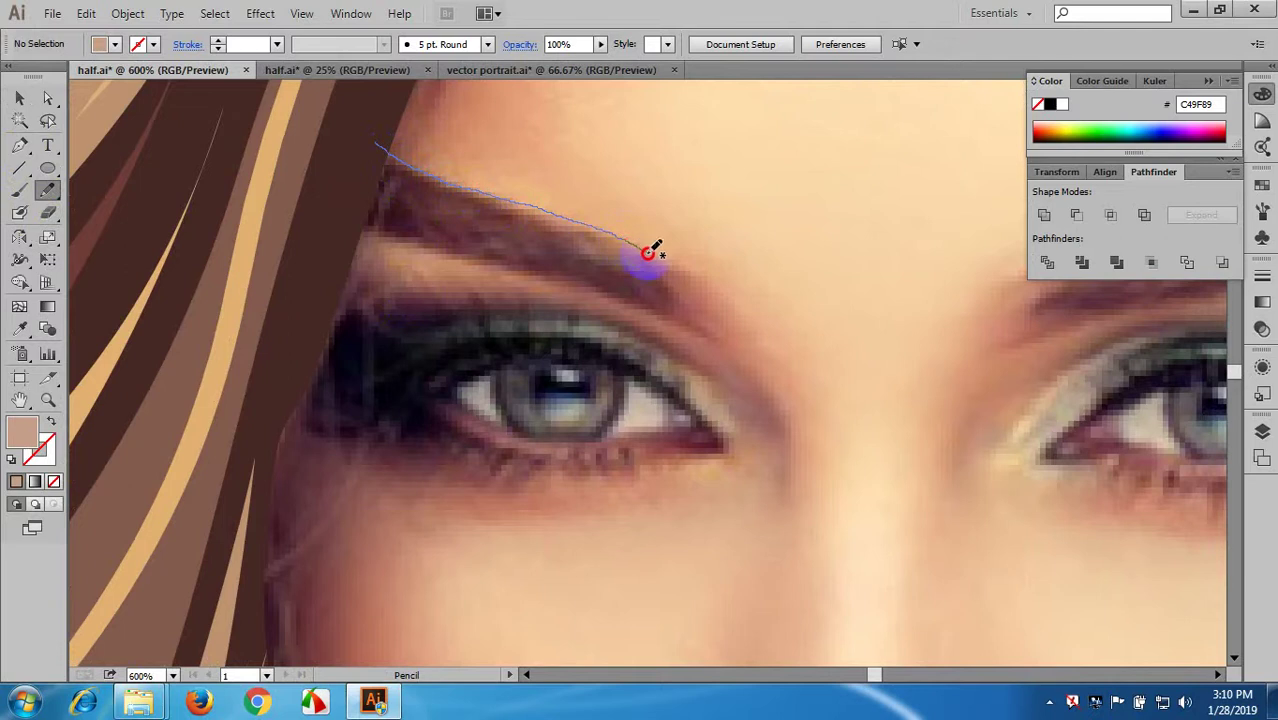
pyautogui.moveTo(648, 253); pyautogui.dragTo(648, 253)
pyautogui.press('space')
pyautogui.moveTo(618, 261)
pyautogui.mouseDown()
pyautogui.moveTo(568, 227)
pyautogui.moveTo(460, 204)
pyautogui.mouseUp()
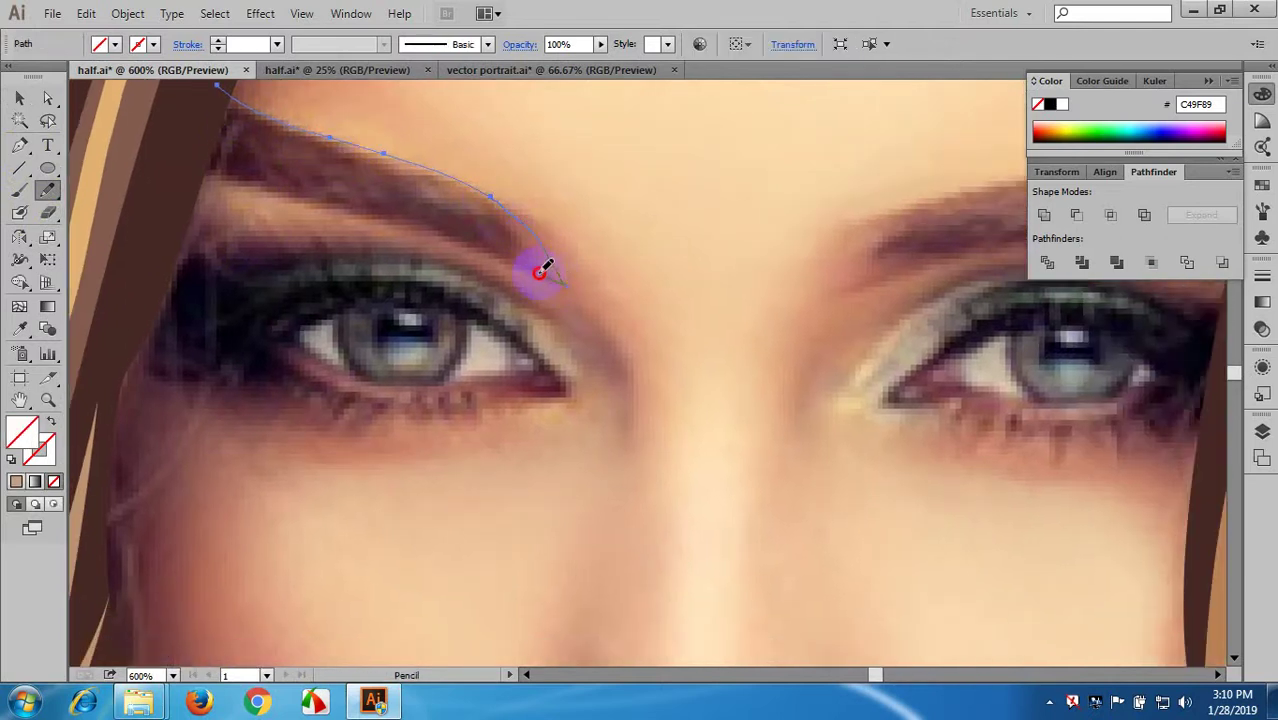
pyautogui.moveTo(540, 271); pyautogui.dragTo(490, 243)
pyautogui.moveTo(431, 210)
pyautogui.mouseDown()
pyautogui.moveTo(705, 241)
pyautogui.moveTo(605, 239)
pyautogui.mouseUp()
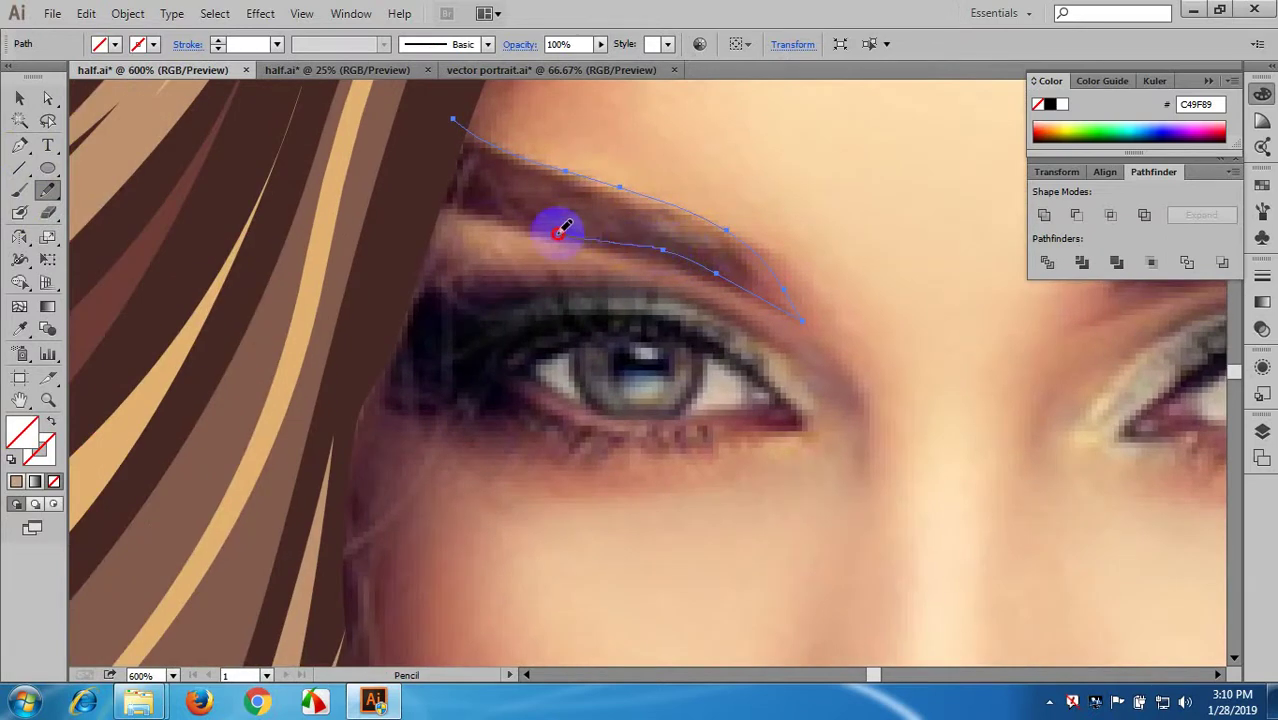
pyautogui.moveTo(455, 195); pyautogui.dragTo(450, 125)
# - Fill the traced eyebrow shape with the dark brown colour 2D1A1A
pyautogui.press('i')
pyautogui.click(576, 205)
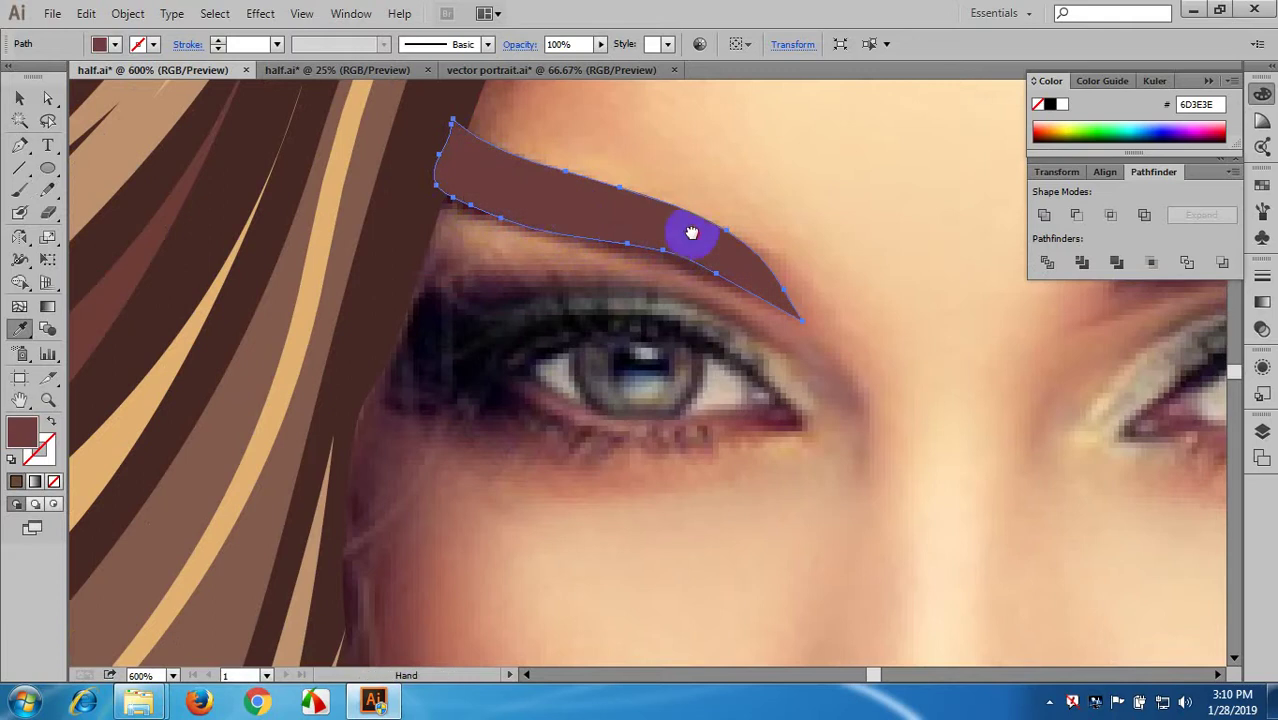
pyautogui.moveTo(685, 228); pyautogui.dragTo(448, 180)
pyautogui.click(27, 430)
pyautogui.doubleClick(27, 430)
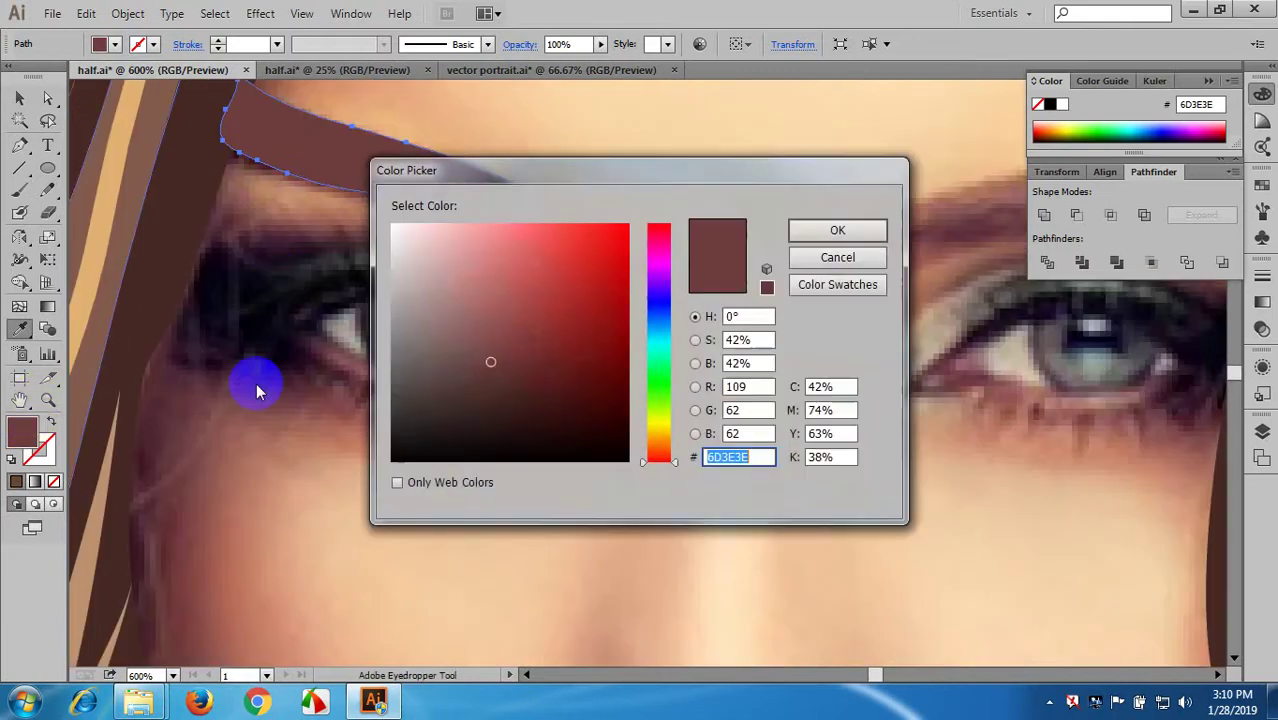
pyautogui.click(503, 405)
pyautogui.click(492, 420)
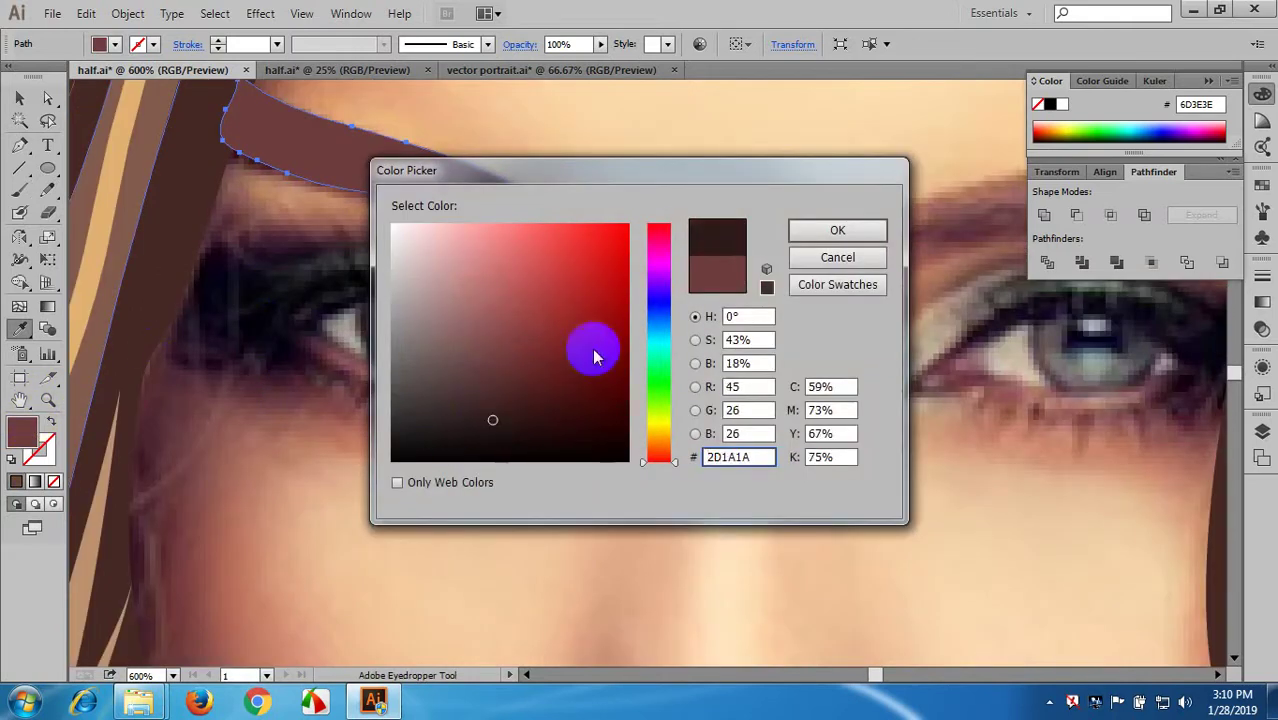
pyautogui.click(815, 230)
# - Trace the eyebrow on the image's right side with the Pencil tool as a closed shape ending under the hair
pyautogui.moveTo(648, 218); pyautogui.dragTo(283, 315)
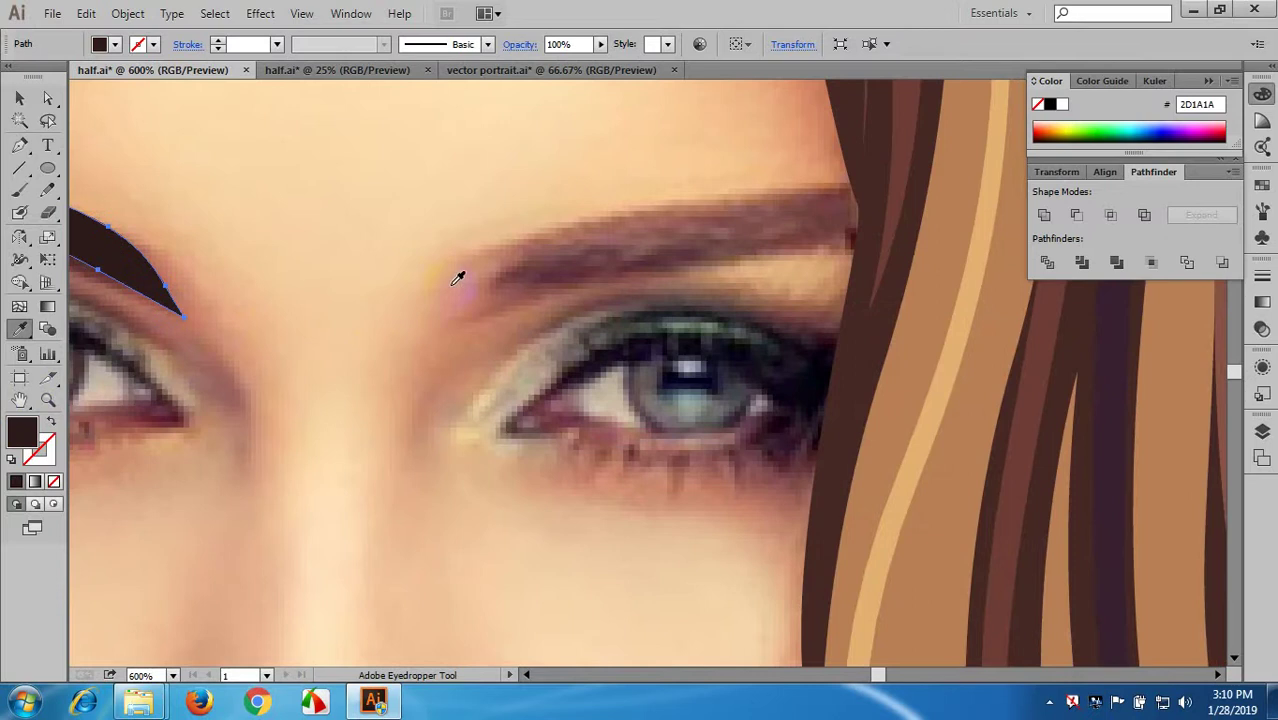
pyautogui.click(48, 189)
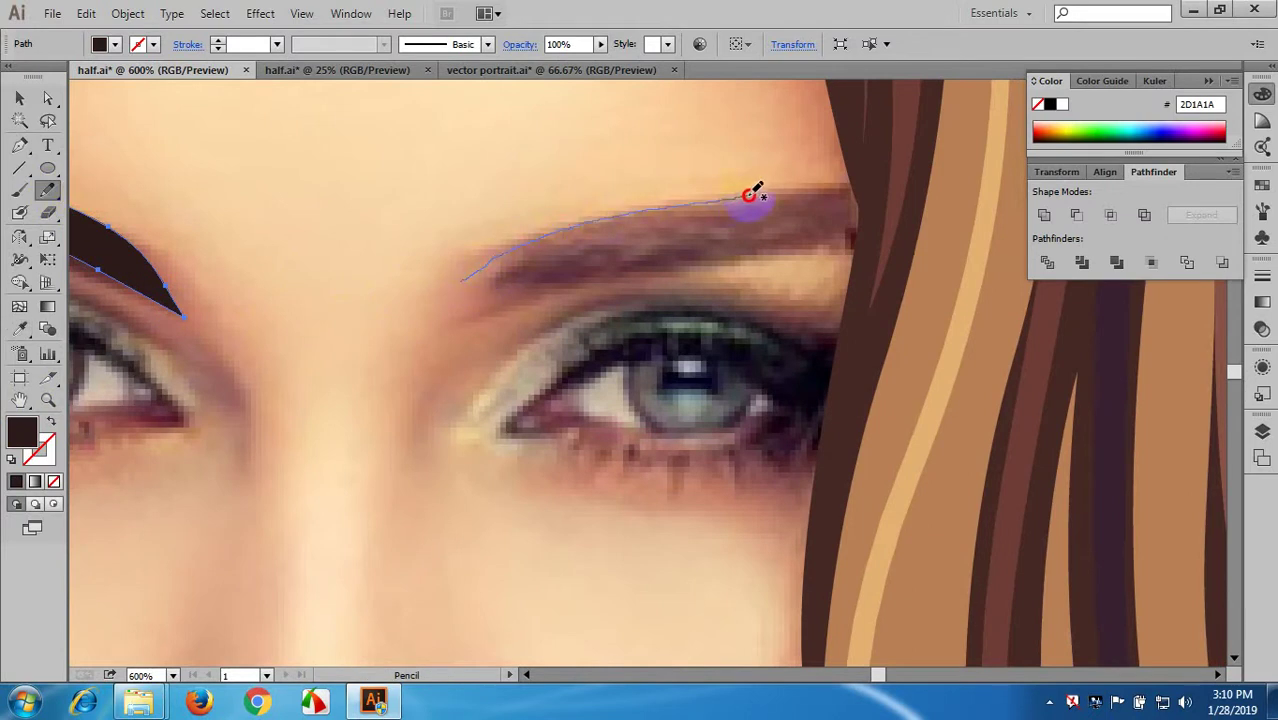
pyautogui.moveTo(768, 182)
pyautogui.mouseDown()
pyautogui.moveTo(859, 183)
pyautogui.moveTo(868, 236)
pyautogui.moveTo(831, 232)
pyautogui.mouseUp()
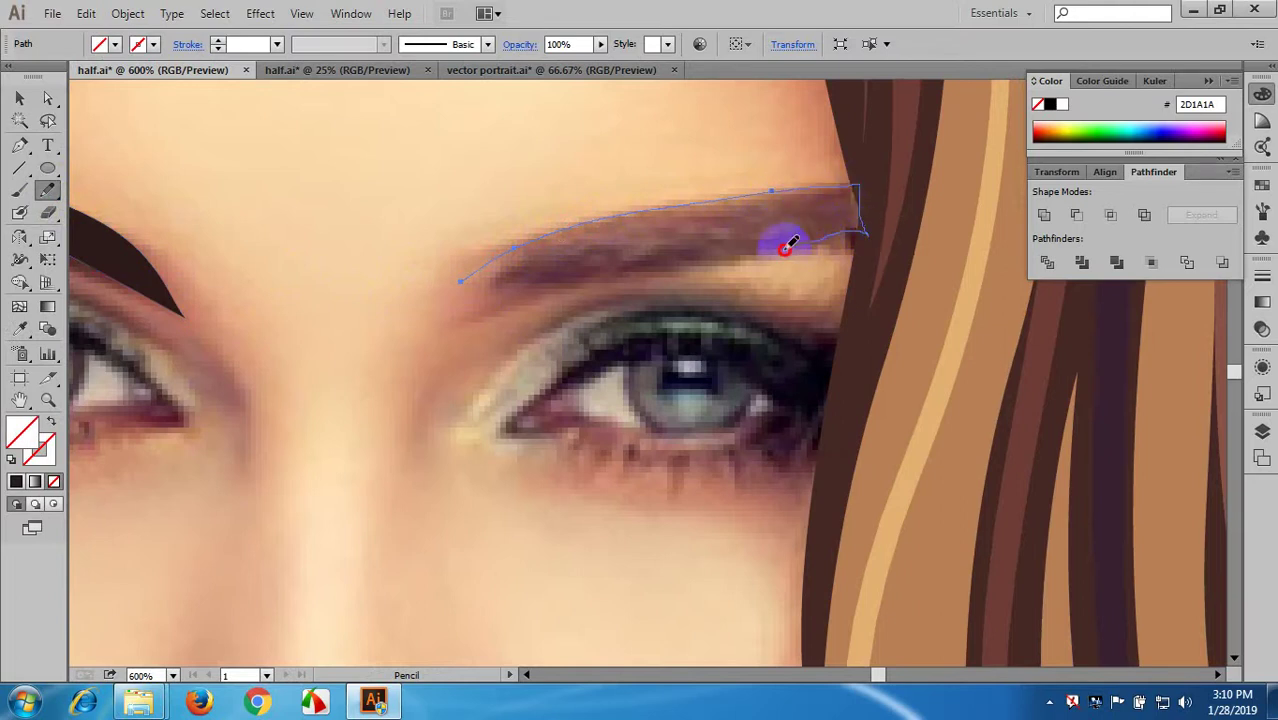
pyautogui.moveTo(643, 264)
pyautogui.mouseDown()
pyautogui.moveTo(588, 281)
pyautogui.moveTo(707, 225)
pyautogui.moveTo(670, 240)
pyautogui.mouseUp()
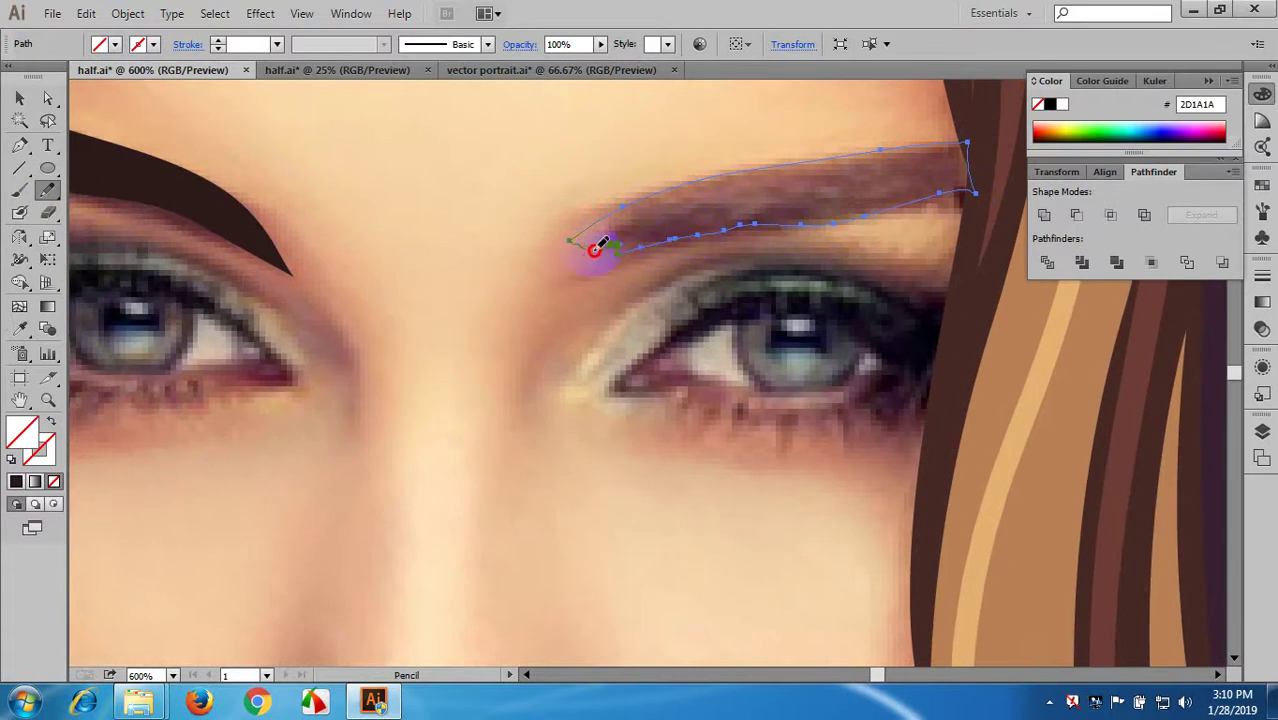
pyautogui.moveTo(598, 244); pyautogui.dragTo(595, 244)
# - Fill the second eyebrow with the first eyebrow's dark brown using the Eyedropper, and deselect it
pyautogui.hotkey('ctrl', '-')
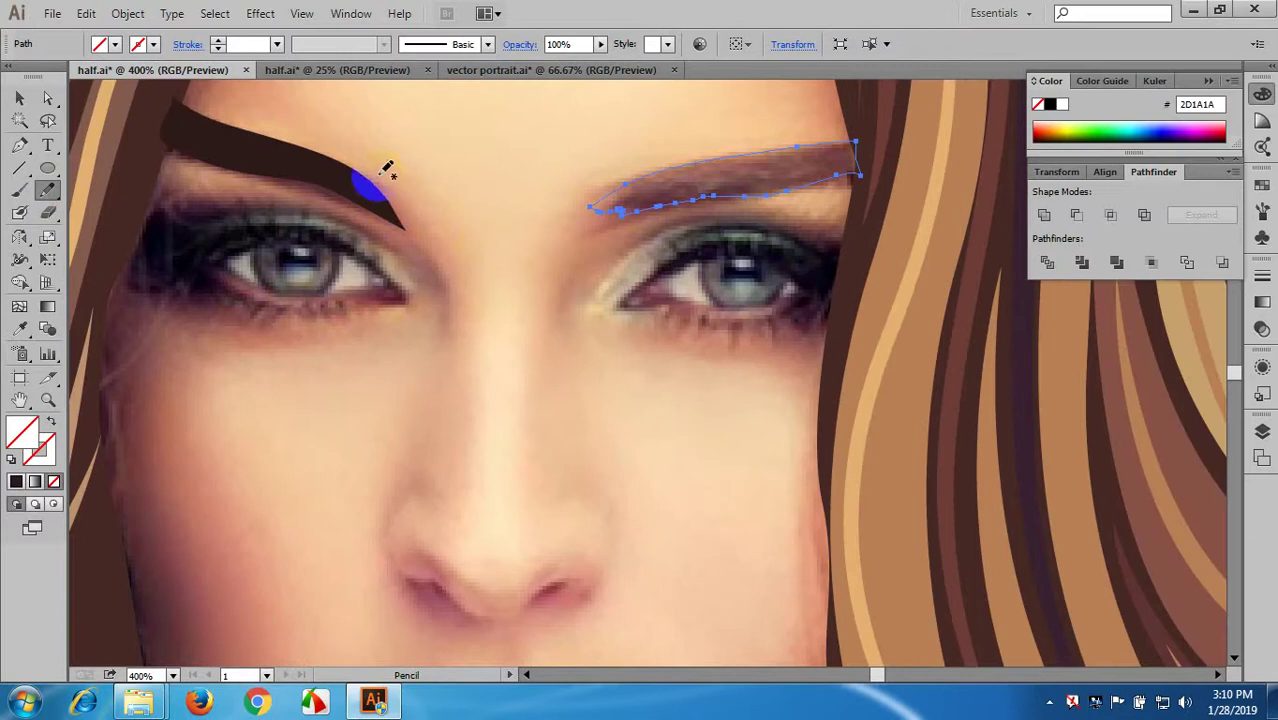
pyautogui.press('i')
pyautogui.click(330, 167)
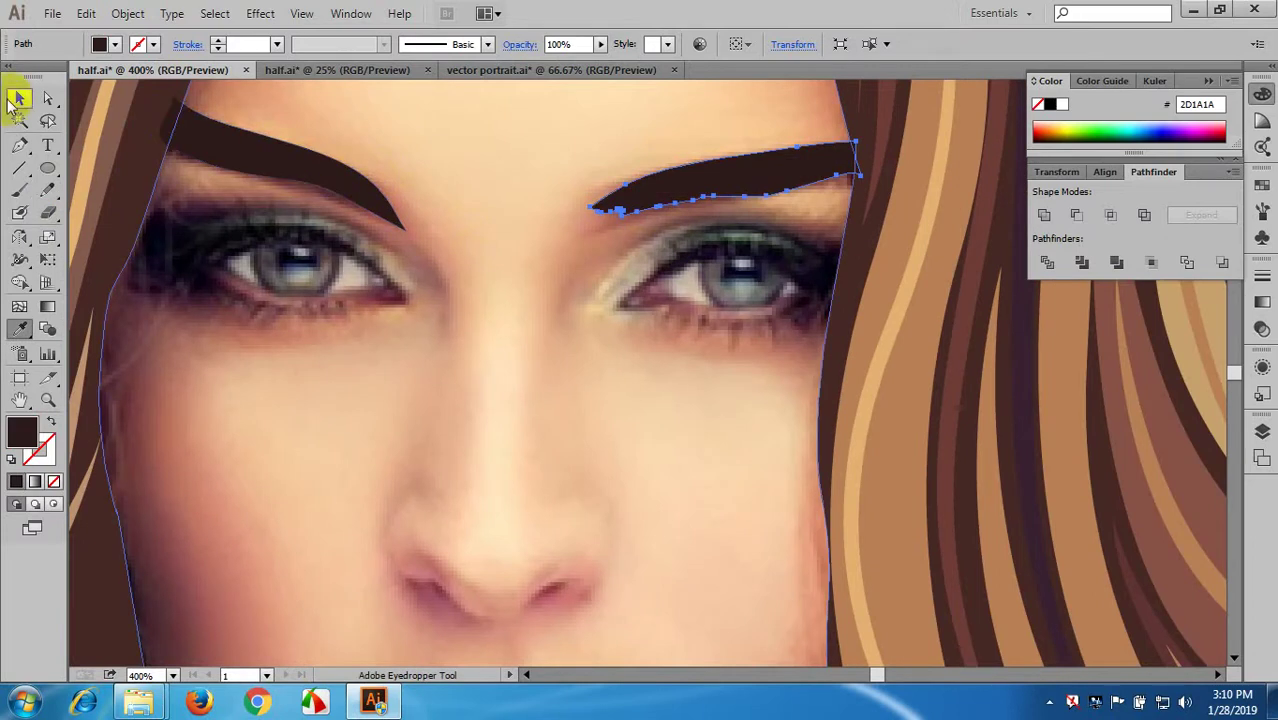
pyautogui.click(16, 100)
pyautogui.click(456, 149)
pyautogui.moveTo(456, 149); pyautogui.dragTo(652, 180)
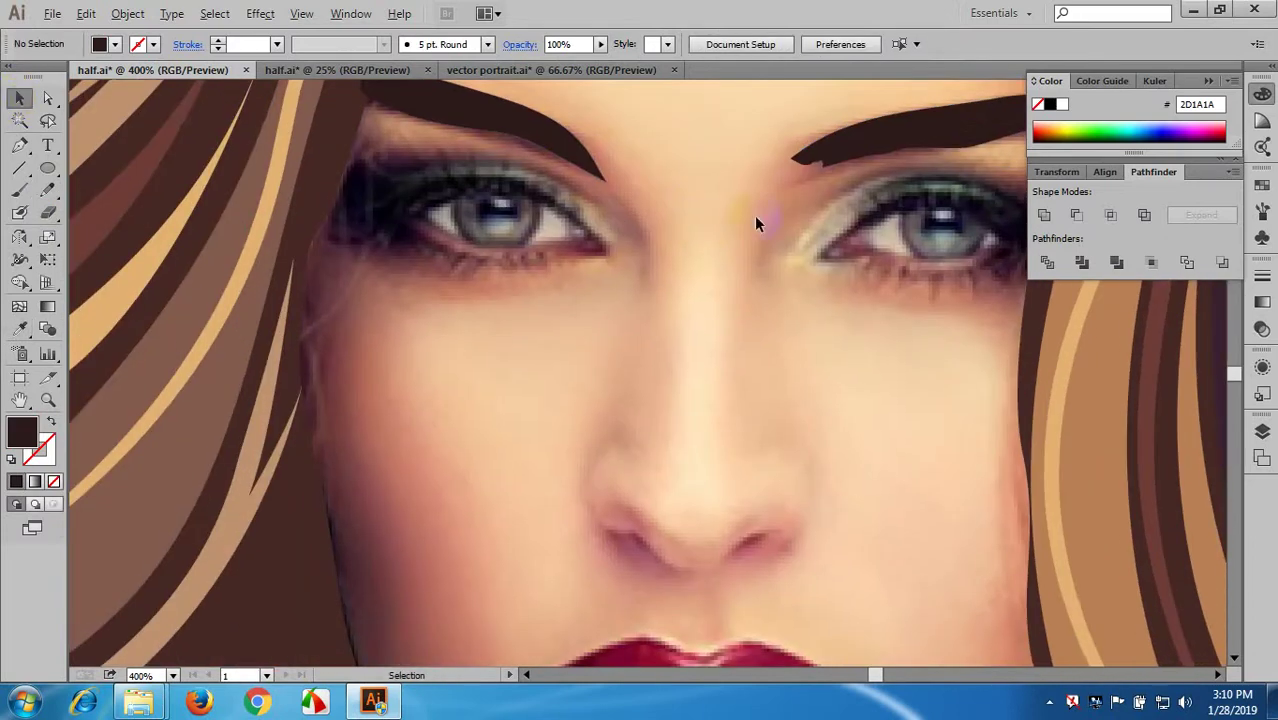
# - Smooth the inner end of the right-hand eyebrow's outline with the Smooth tool and deselect the shape
pyautogui.click(880, 138)
pyautogui.hotkey('ctrl', '+')
pyautogui.hotkey('ctrl', '+')
pyautogui.hotkey('ctrl', '+')
pyautogui.hotkey('ctrl', '+')
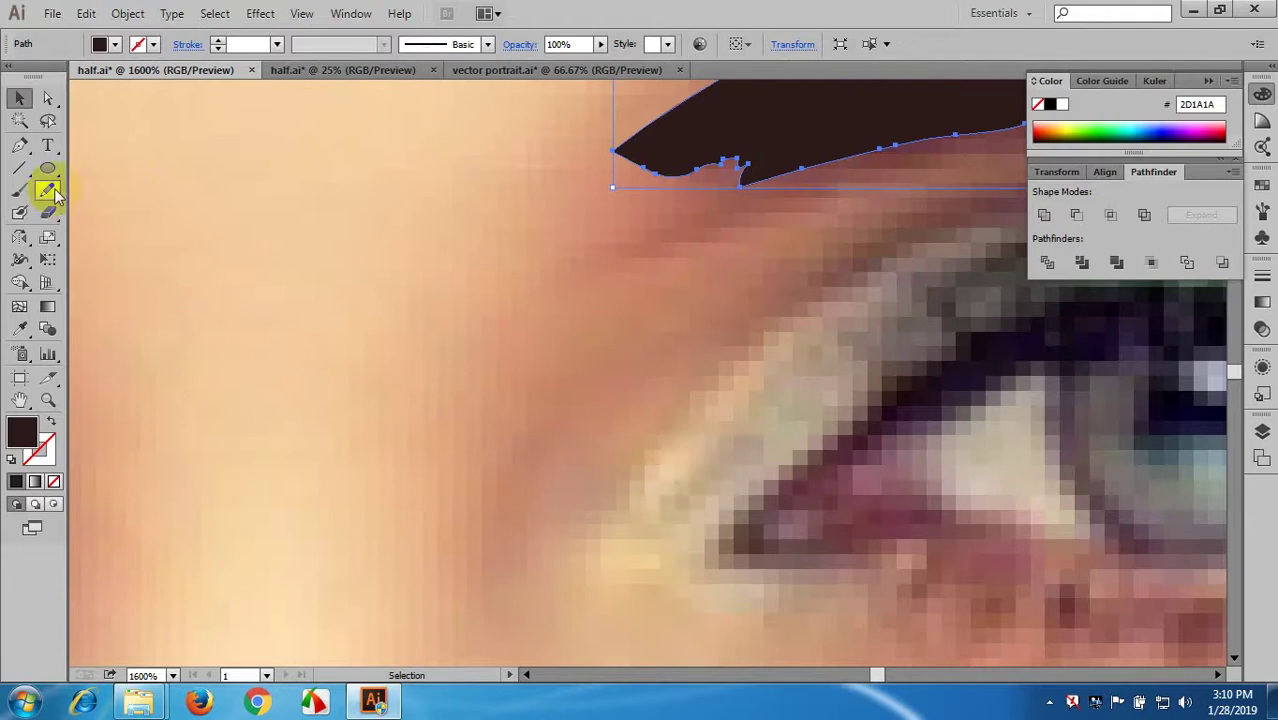
pyautogui.moveTo(55, 197); pyautogui.dragTo(104, 216)
pyautogui.moveTo(558, 147); pyautogui.dragTo(742, 171)
pyautogui.click(19, 97)
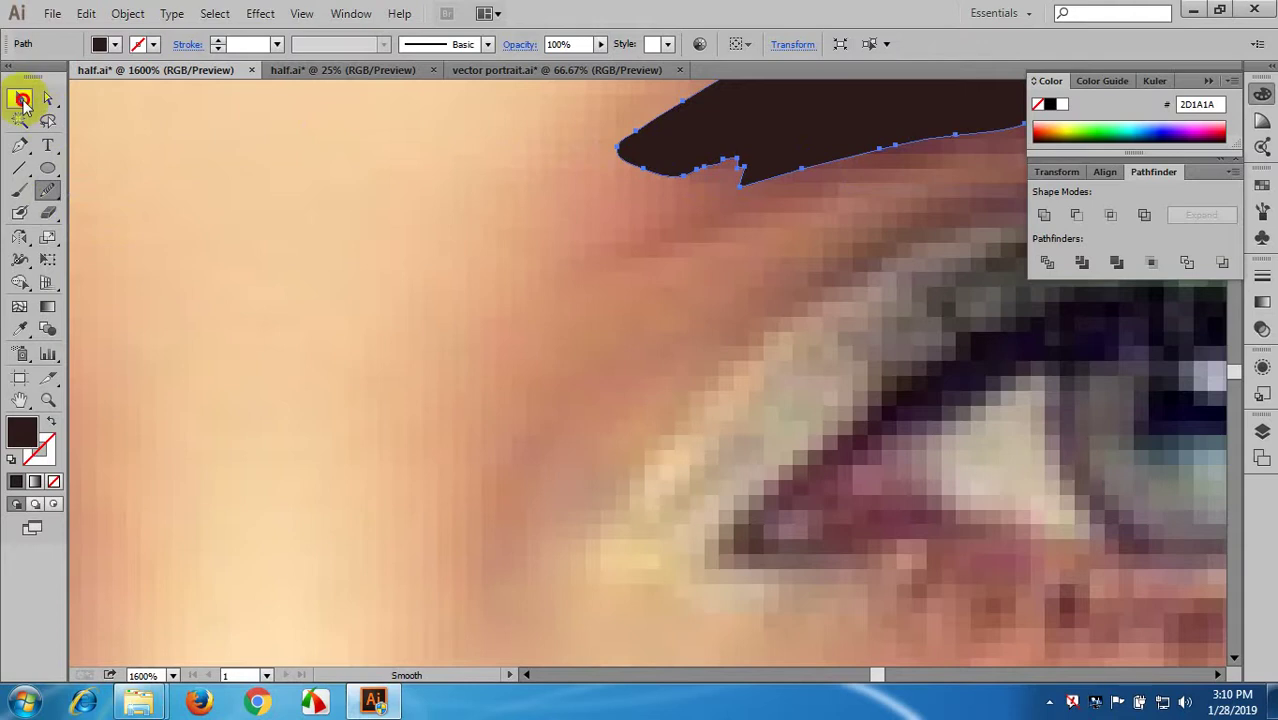
pyautogui.click(548, 260)
# - Start a Pen outline of the left-hand eye's makeup, curving below the lower lashes and back toward the outer corner
pyautogui.scroll(-10, 735, 366)
pyautogui.scroll(4, 711, 376)
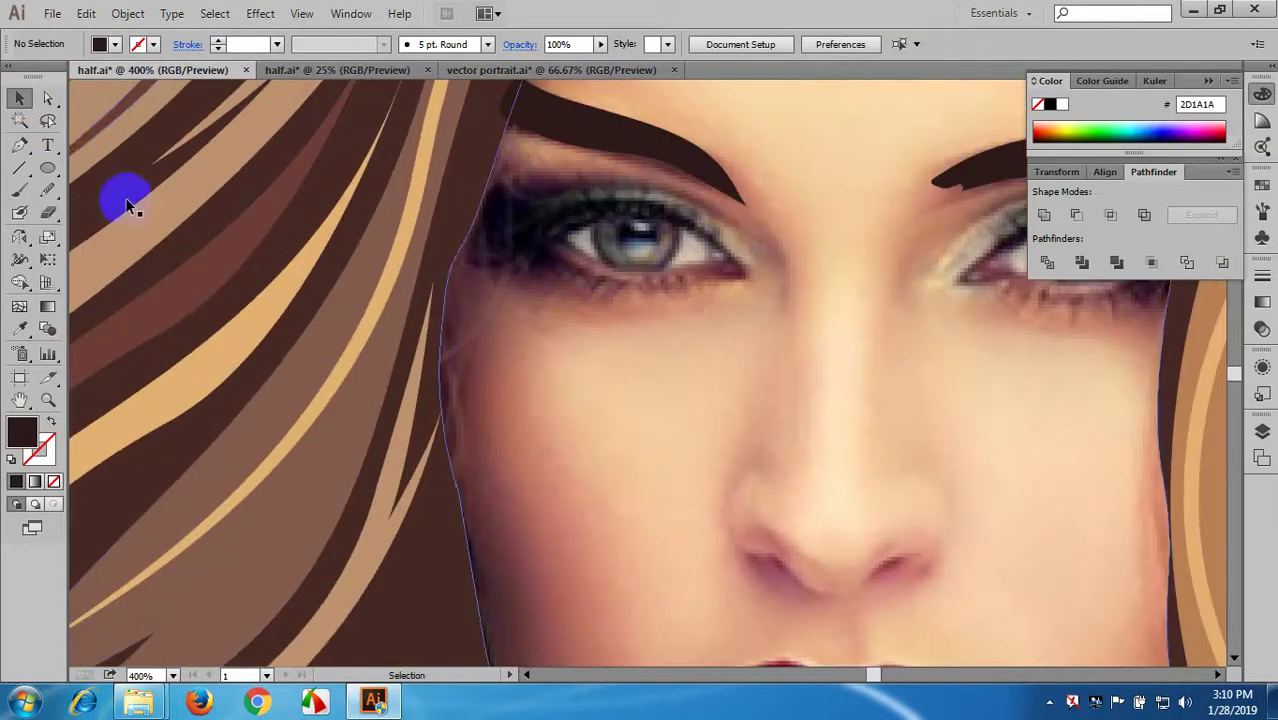
pyautogui.click(19, 145)
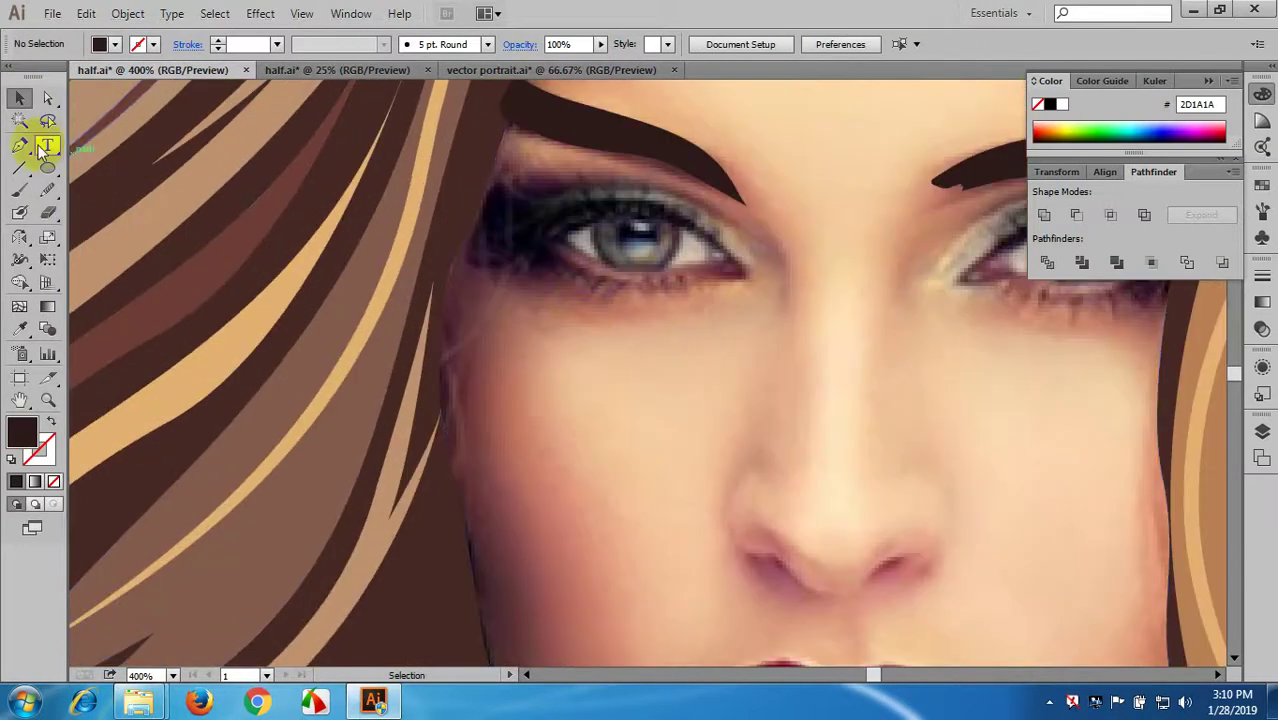
pyautogui.scroll(2, 633, 234)
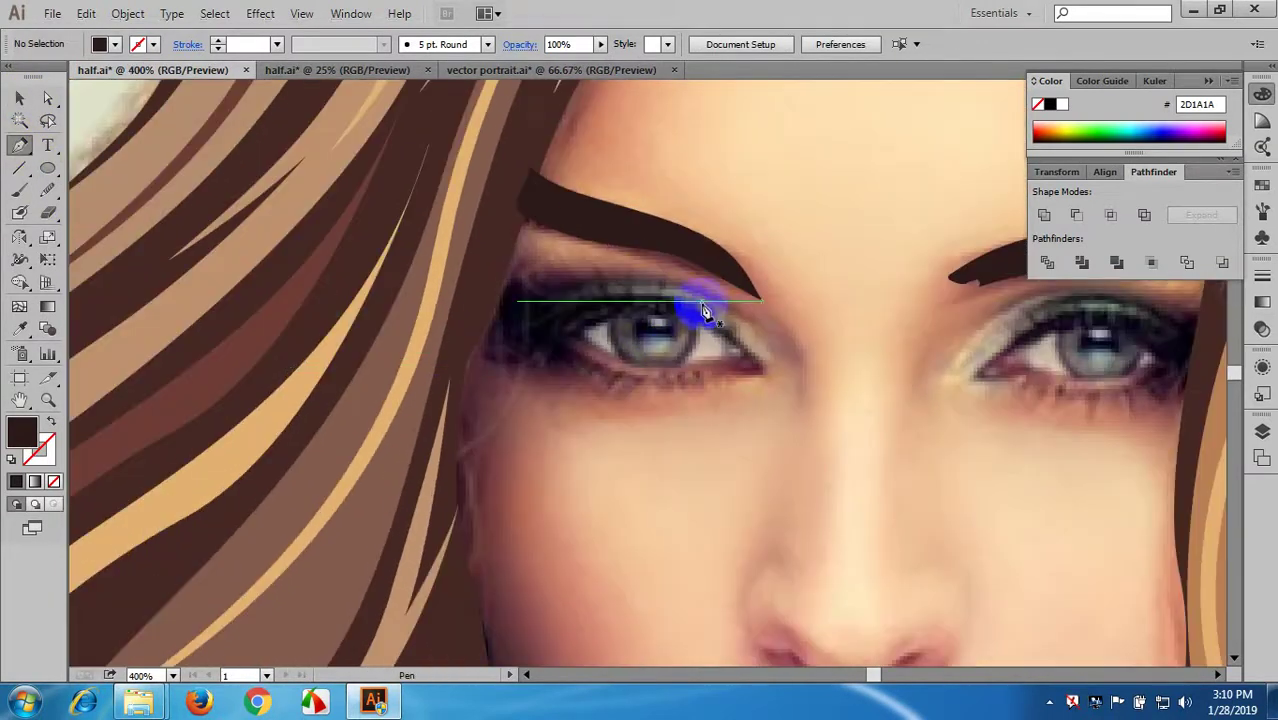
pyautogui.scroll(1, 590, 360)
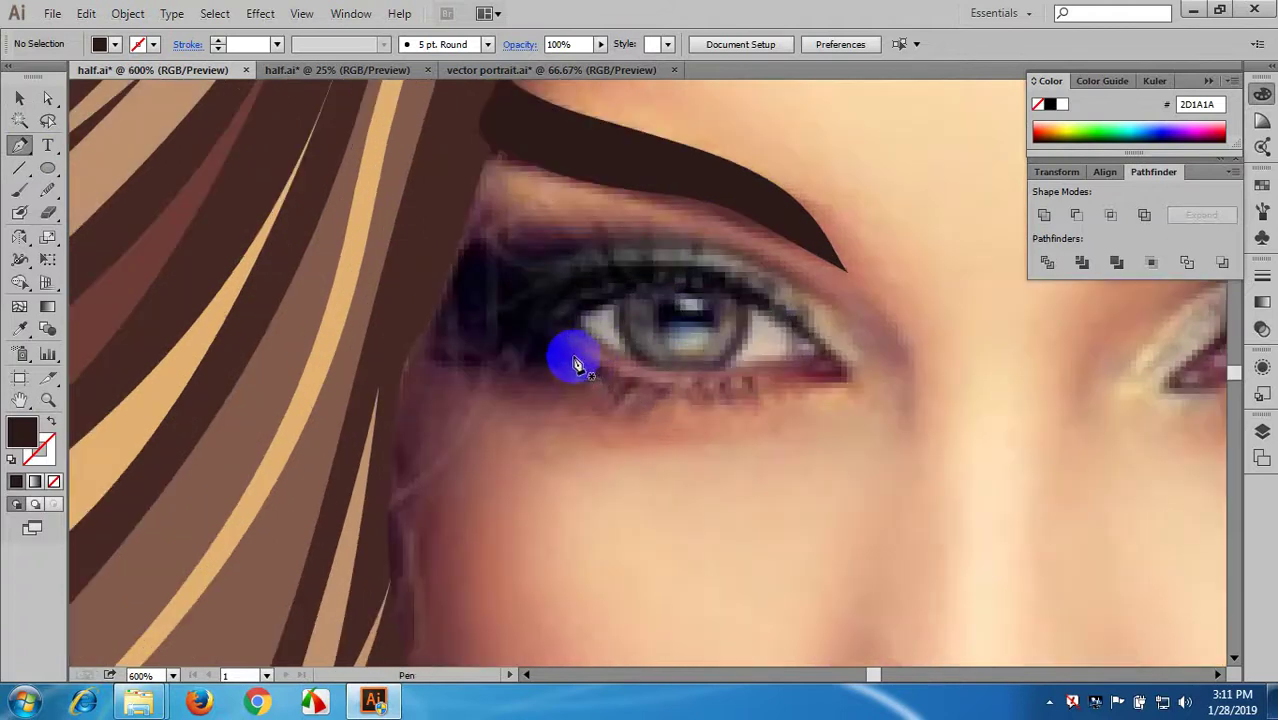
pyautogui.click(551, 333)
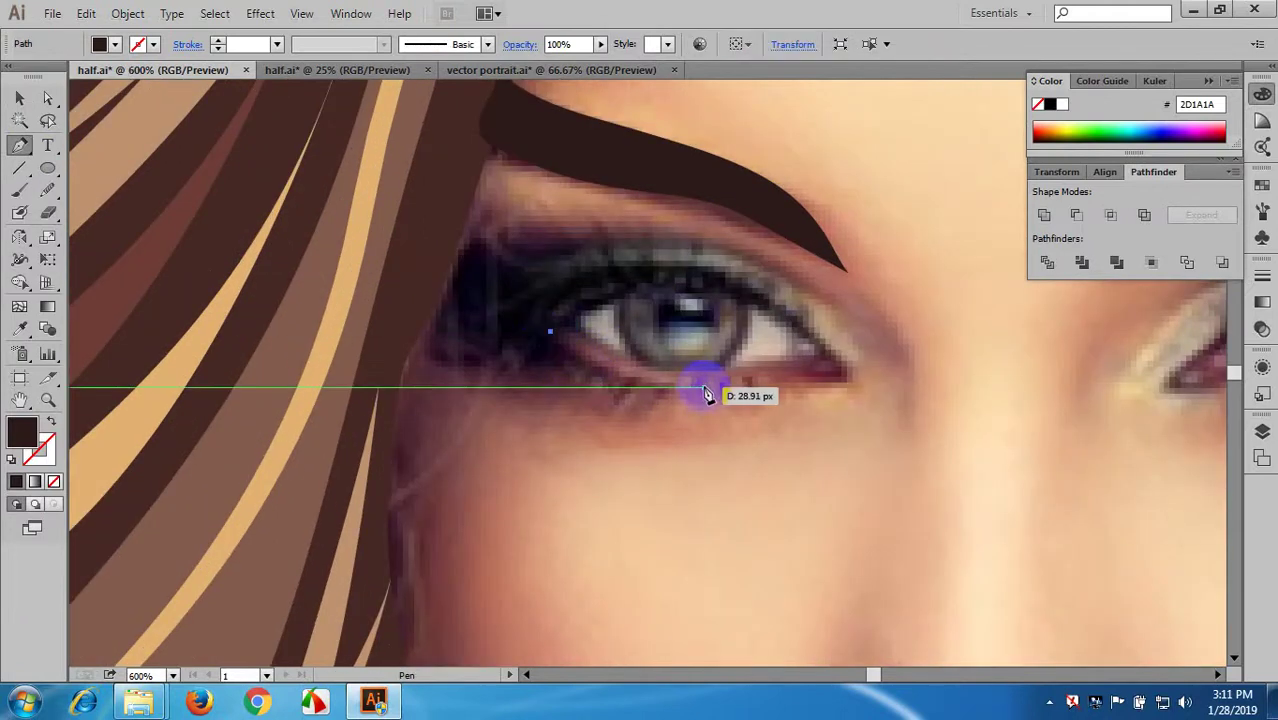
pyautogui.moveTo(702, 388); pyautogui.dragTo(800, 388)
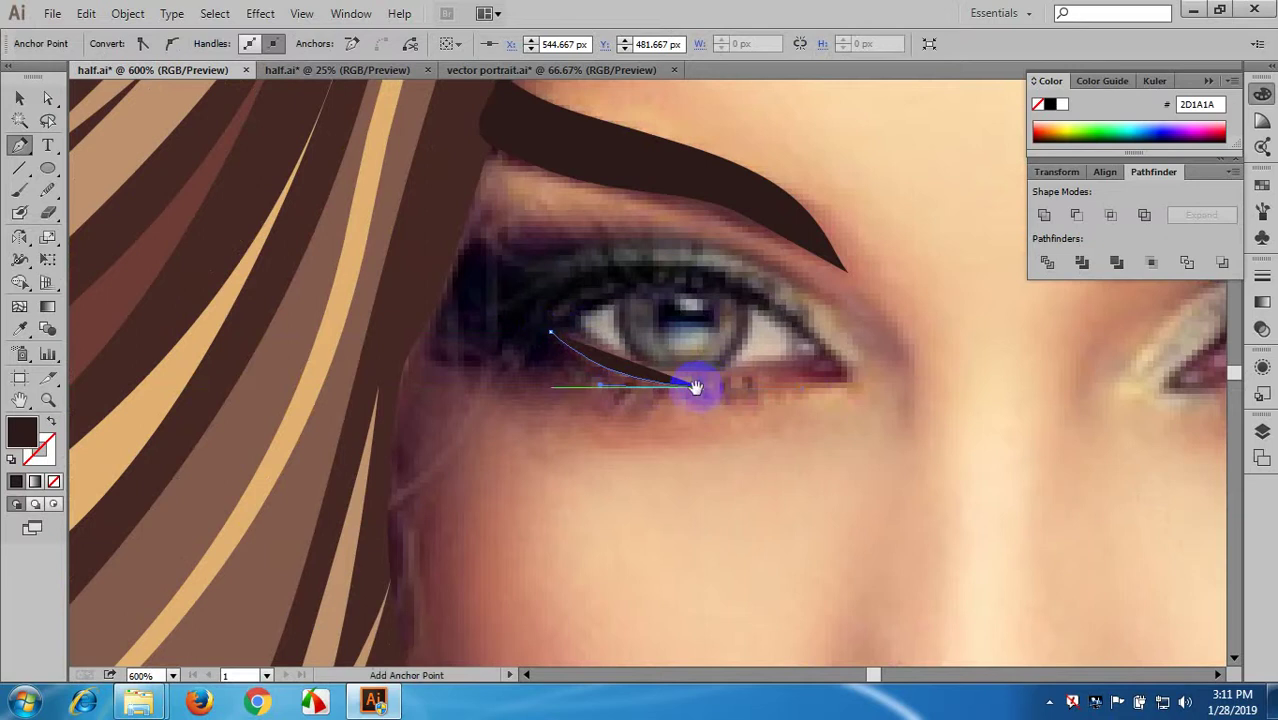
pyautogui.moveTo(696, 388); pyautogui.dragTo(820, 388)
pyautogui.moveTo(647, 359); pyautogui.dragTo(590, 333)
pyautogui.moveTo(740, 361); pyautogui.dragTo(885, 373)
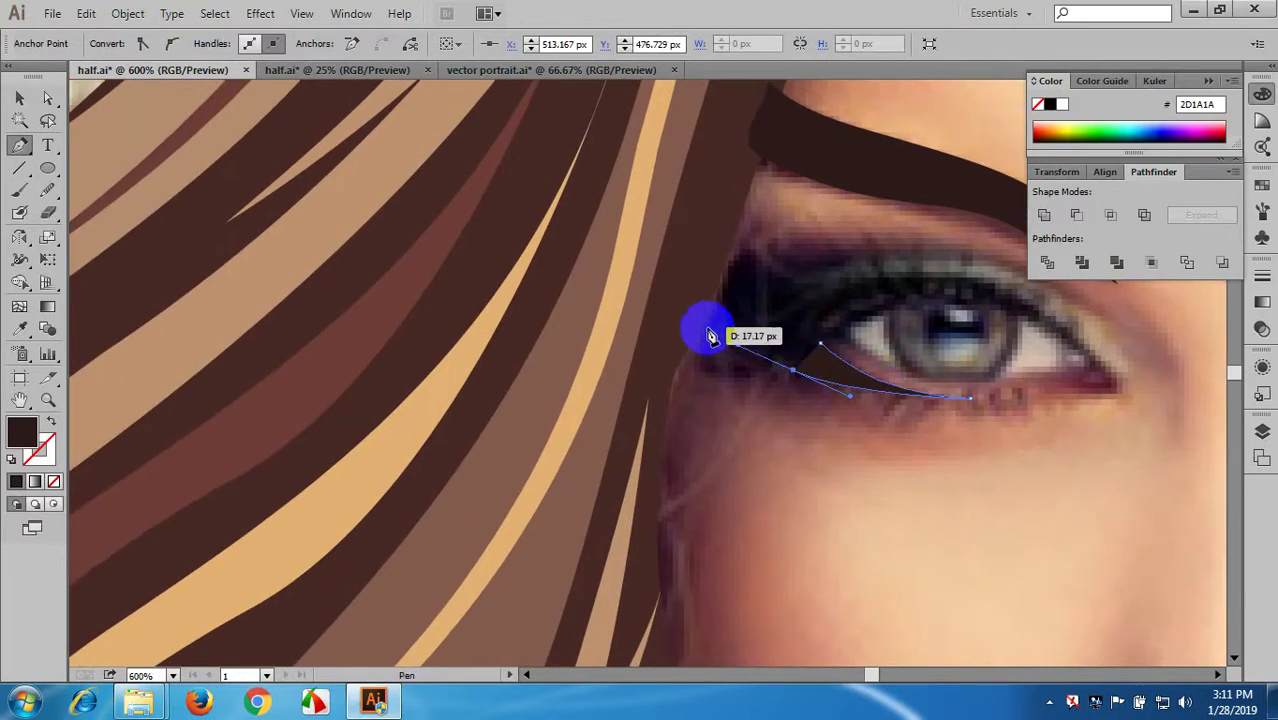
# - Continue the eye makeup outline around a pointed outer corner and over the upper lid to near the inner corner
pyautogui.moveTo(697, 312); pyautogui.dragTo(691, 276)
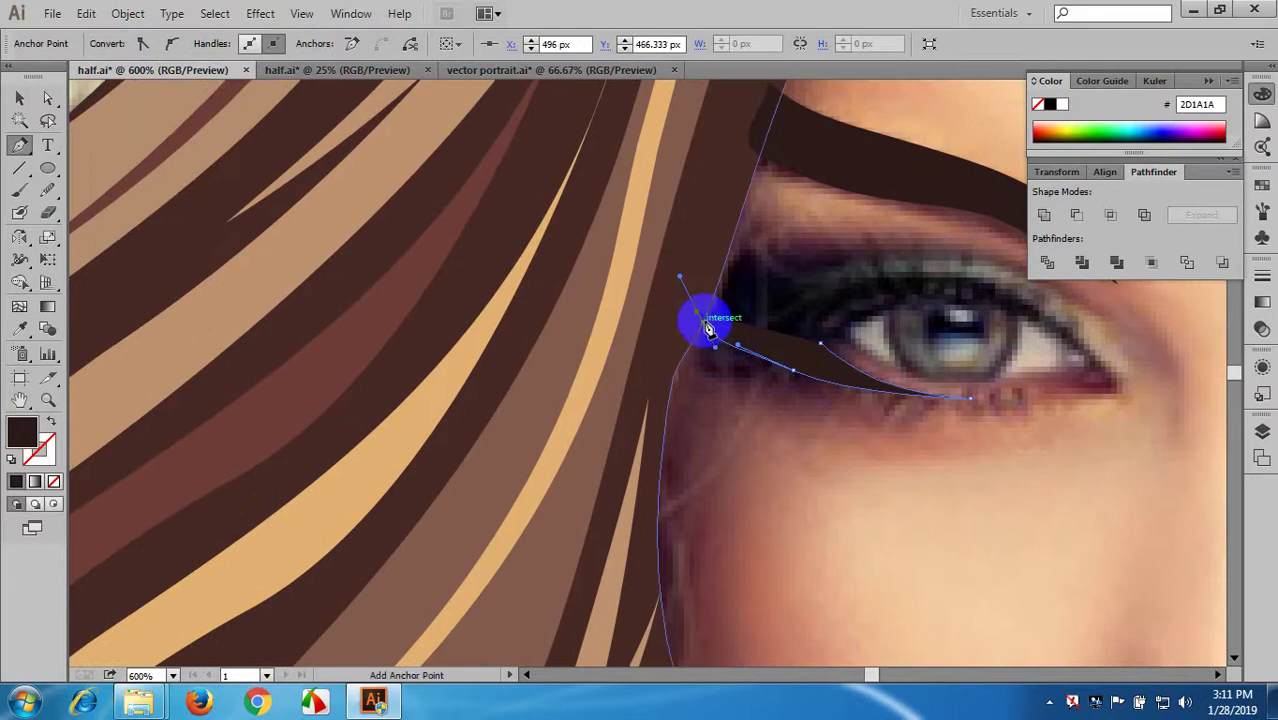
pyautogui.click(697, 312)
pyautogui.moveTo(824, 271); pyautogui.dragTo(881, 238)
pyautogui.moveTo(887, 272); pyautogui.dragTo(613, 264)
pyautogui.moveTo(820, 340)
pyautogui.mouseDown()
pyautogui.moveTo(807, 337)
pyautogui.moveTo(820, 340)
pyautogui.mouseUp()
pyautogui.moveTo(862, 435); pyautogui.dragTo(867, 442)
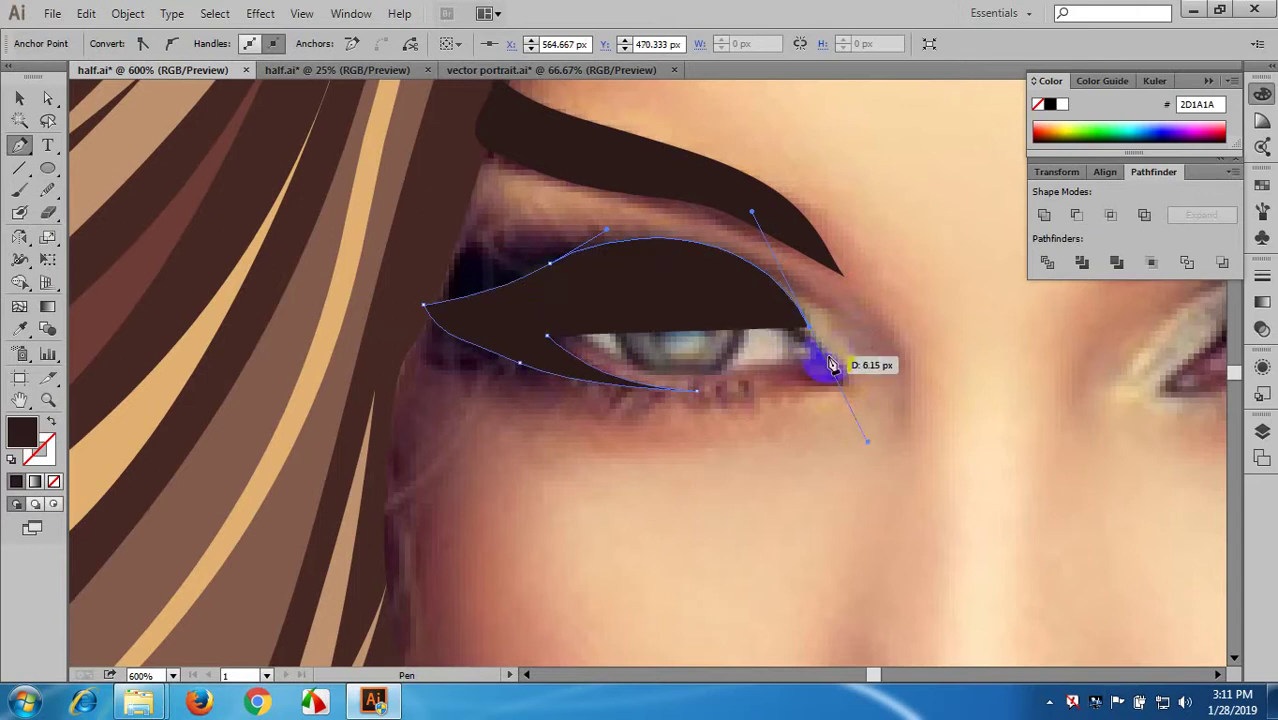
pyautogui.click(809, 327)
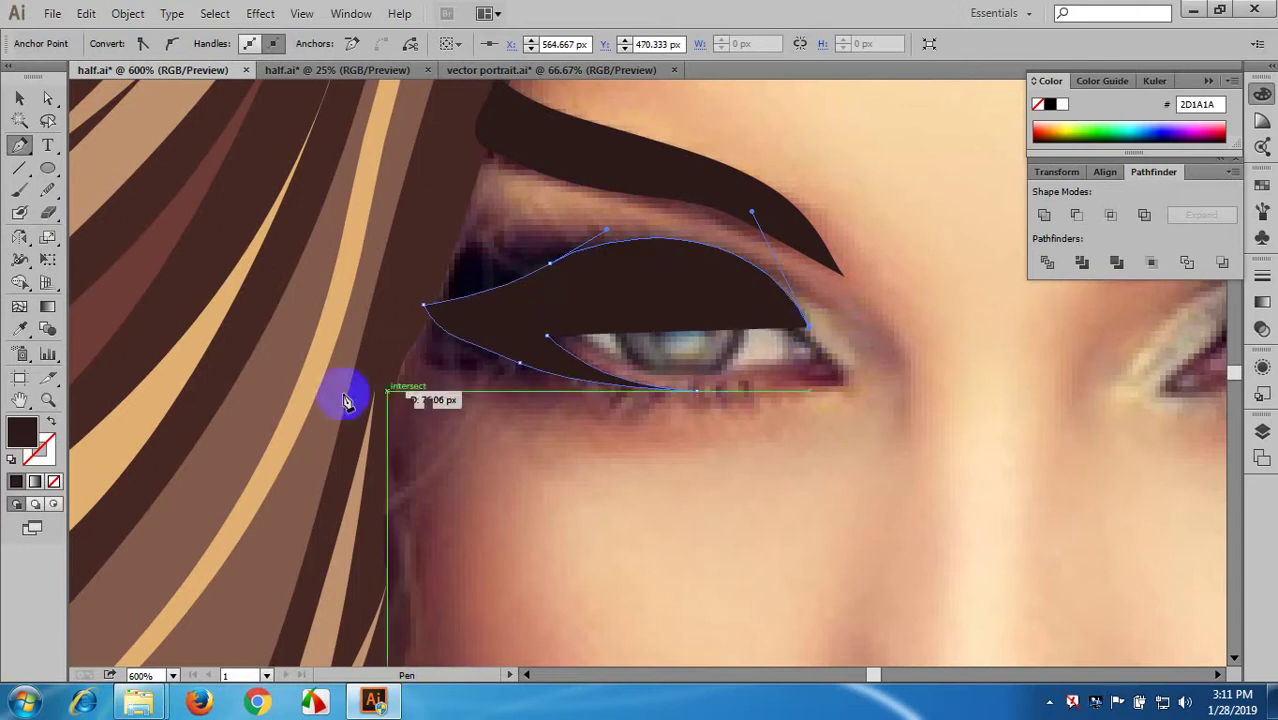
# - Swap the makeup shape's fill and stroke, and close its outline along the upper lash line to the outer eye corner
pyautogui.click(56, 421)
pyautogui.moveTo(447, 412); pyautogui.dragTo(676, 408)
pyautogui.hotkey('ctrl', '+')
pyautogui.moveTo(957, 374); pyautogui.dragTo(557, 404)
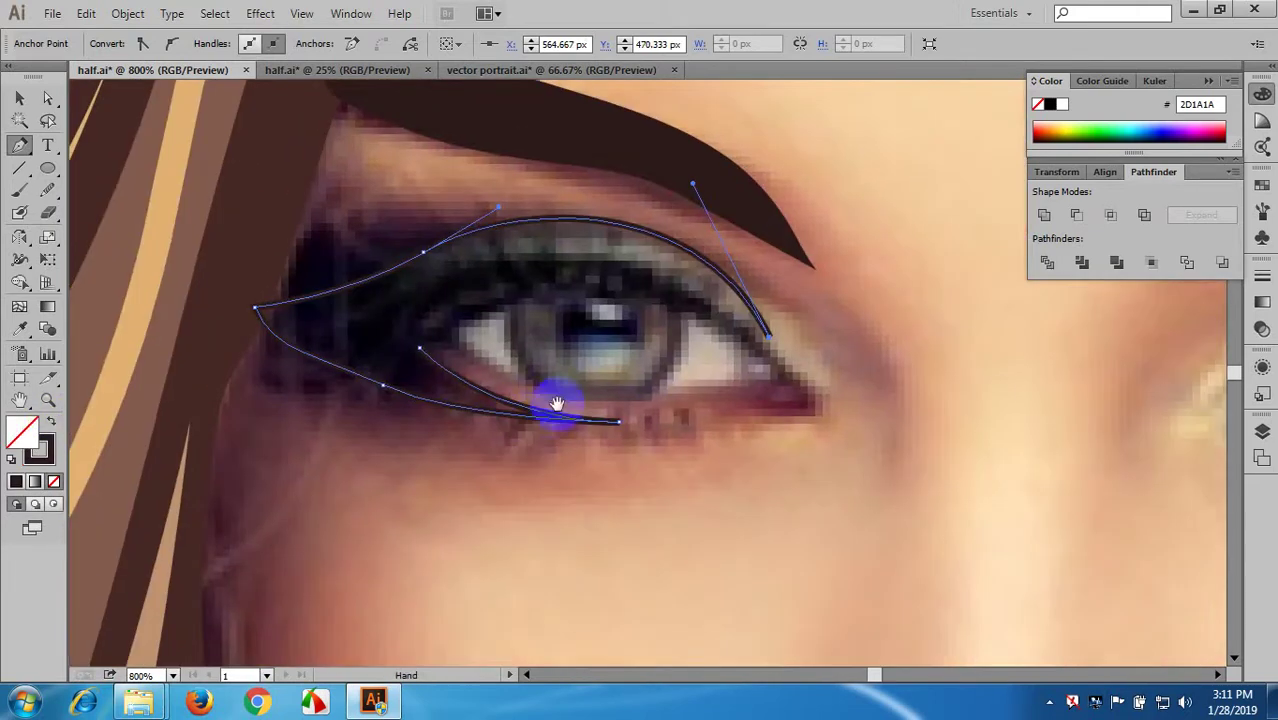
pyautogui.click(768, 336)
pyautogui.moveTo(604, 270); pyautogui.dragTo(502, 265)
pyautogui.moveTo(647, 331); pyautogui.dragTo(793, 332)
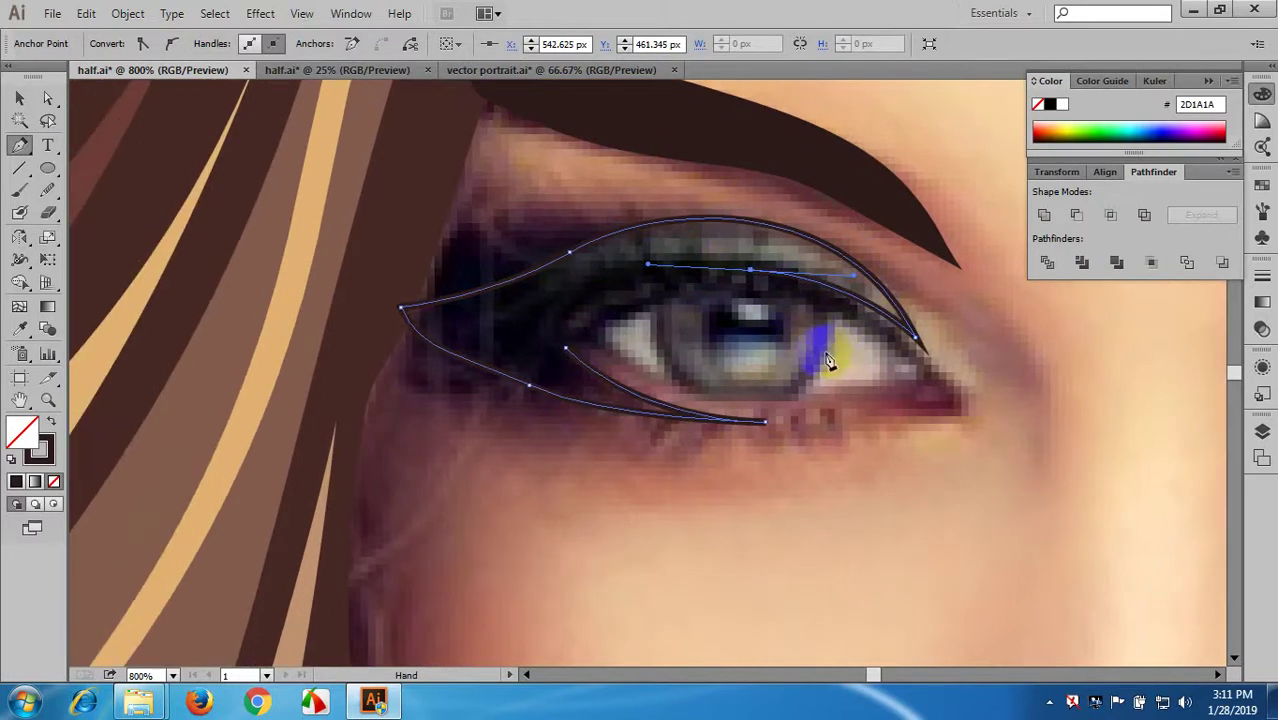
pyautogui.moveTo(566, 345); pyautogui.dragTo(563, 360)
pyautogui.moveTo(896, 372); pyautogui.dragTo(716, 378)
pyautogui.scroll(1, 727, 375)
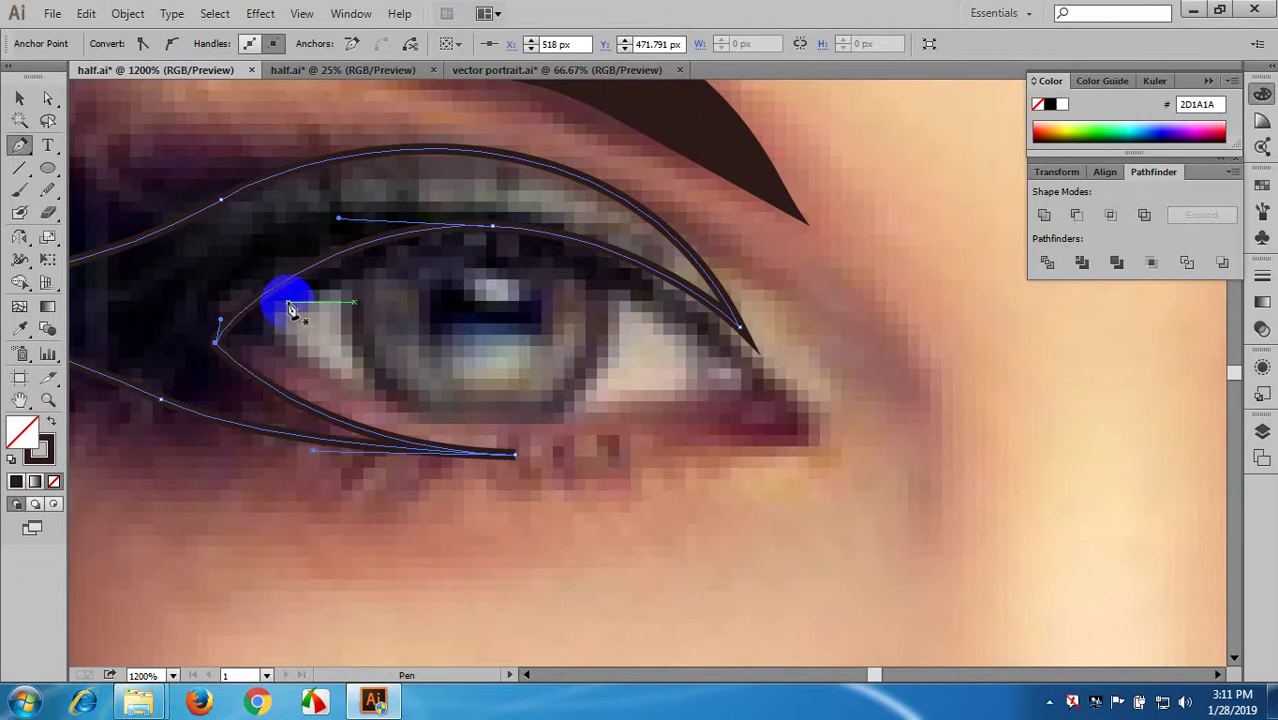
# - Start a separate Pen path for the eye opening, curving from the outer corner over the iris along the upper lid
pyautogui.click(238, 302)
pyautogui.moveTo(650, 300); pyautogui.dragTo(812, 428)
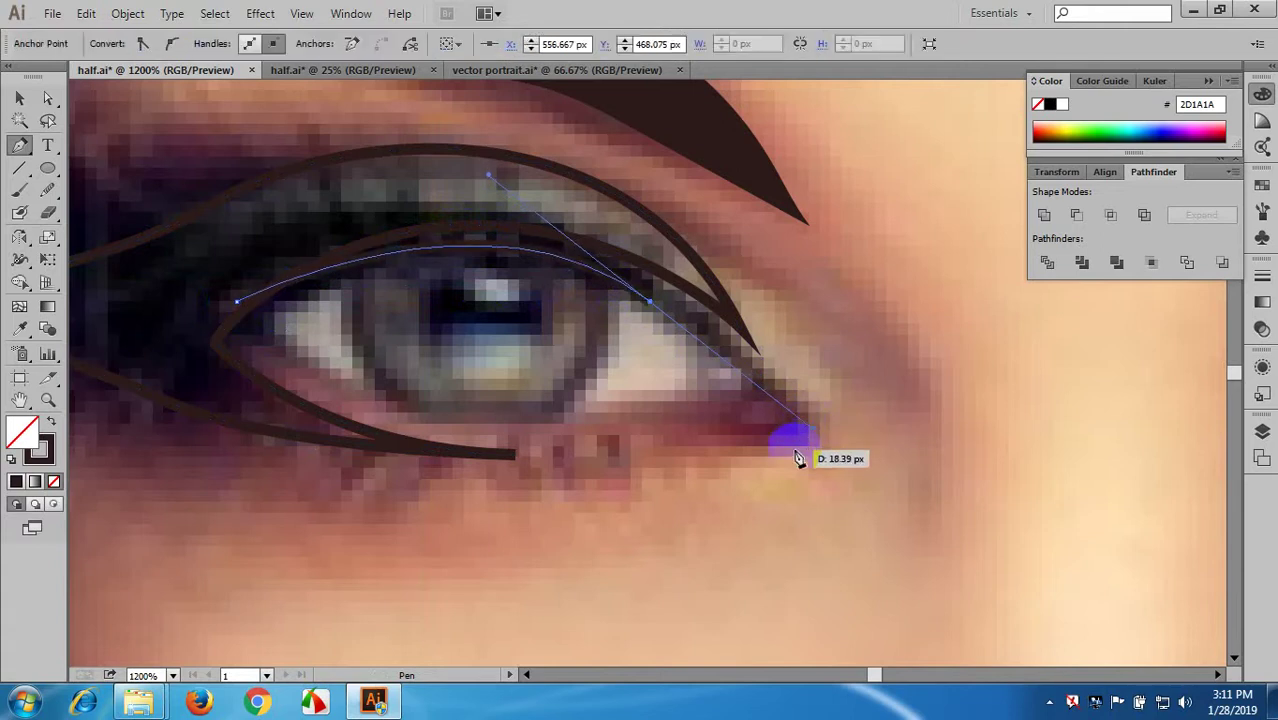
pyautogui.click(651, 302)
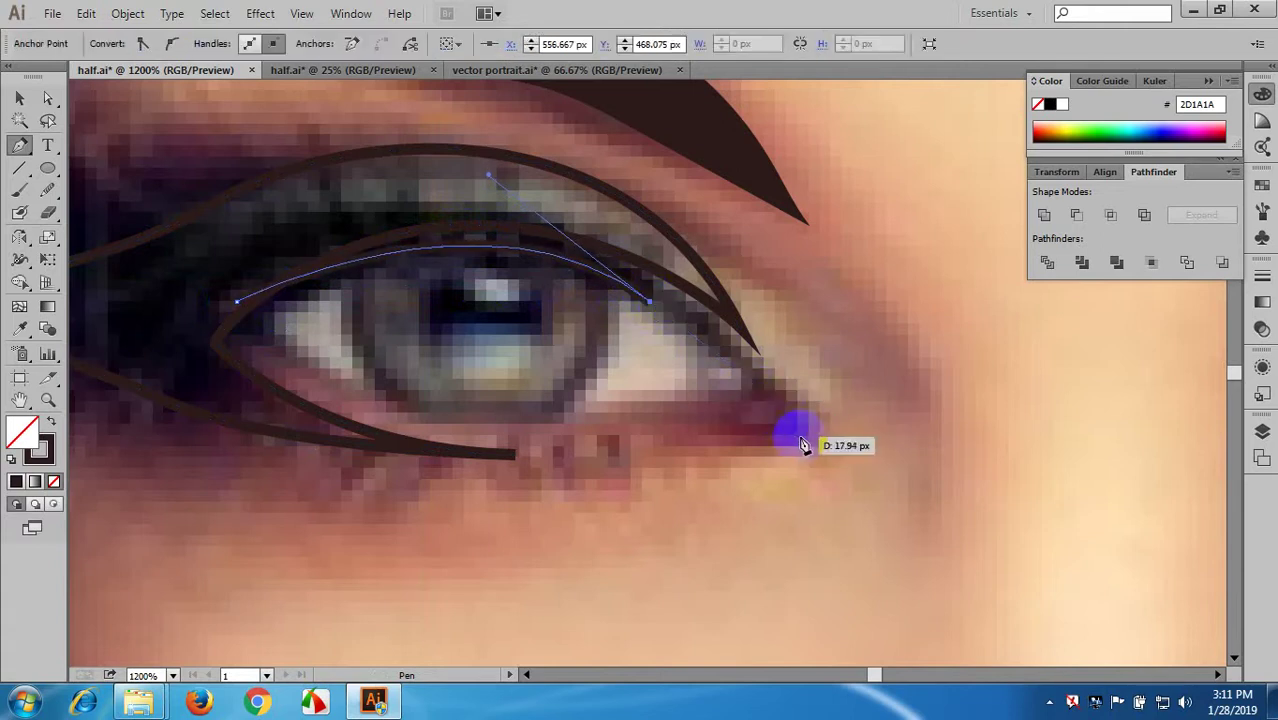
pyautogui.moveTo(747, 386); pyautogui.dragTo(751, 397)
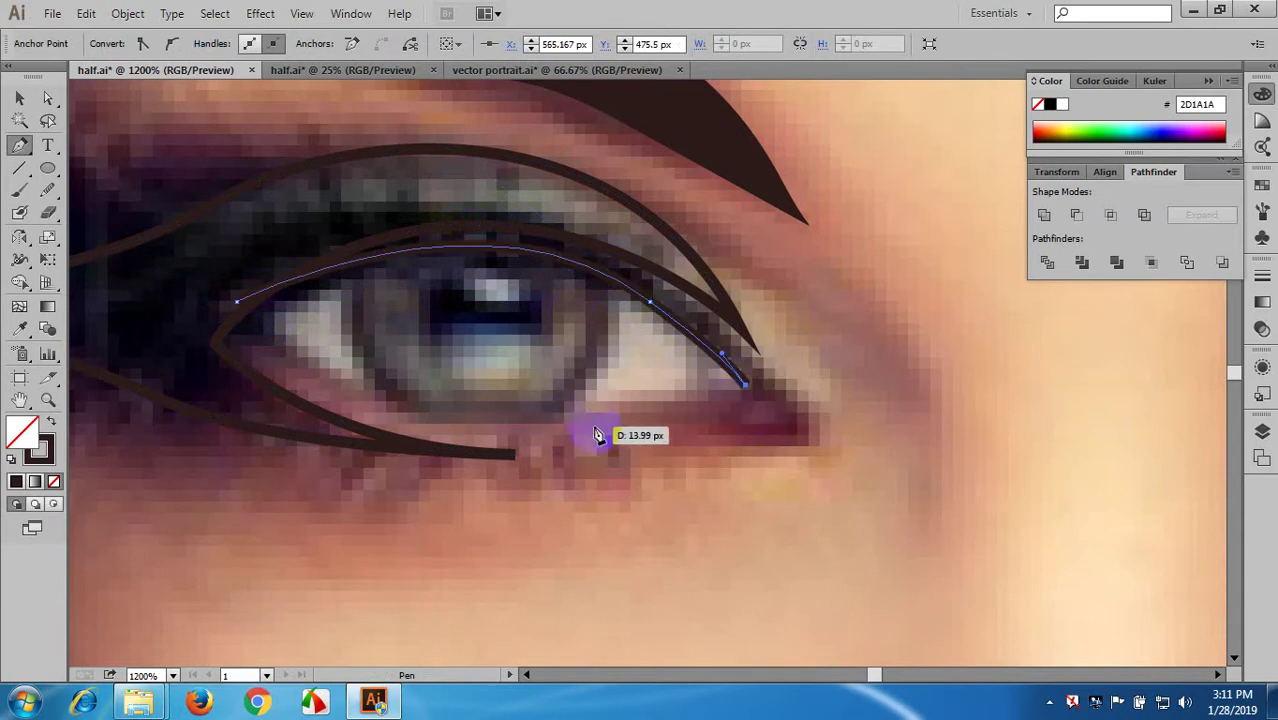
pyautogui.moveTo(597, 430); pyautogui.dragTo(541, 431)
pyautogui.hotkey('ctrl', 'z')
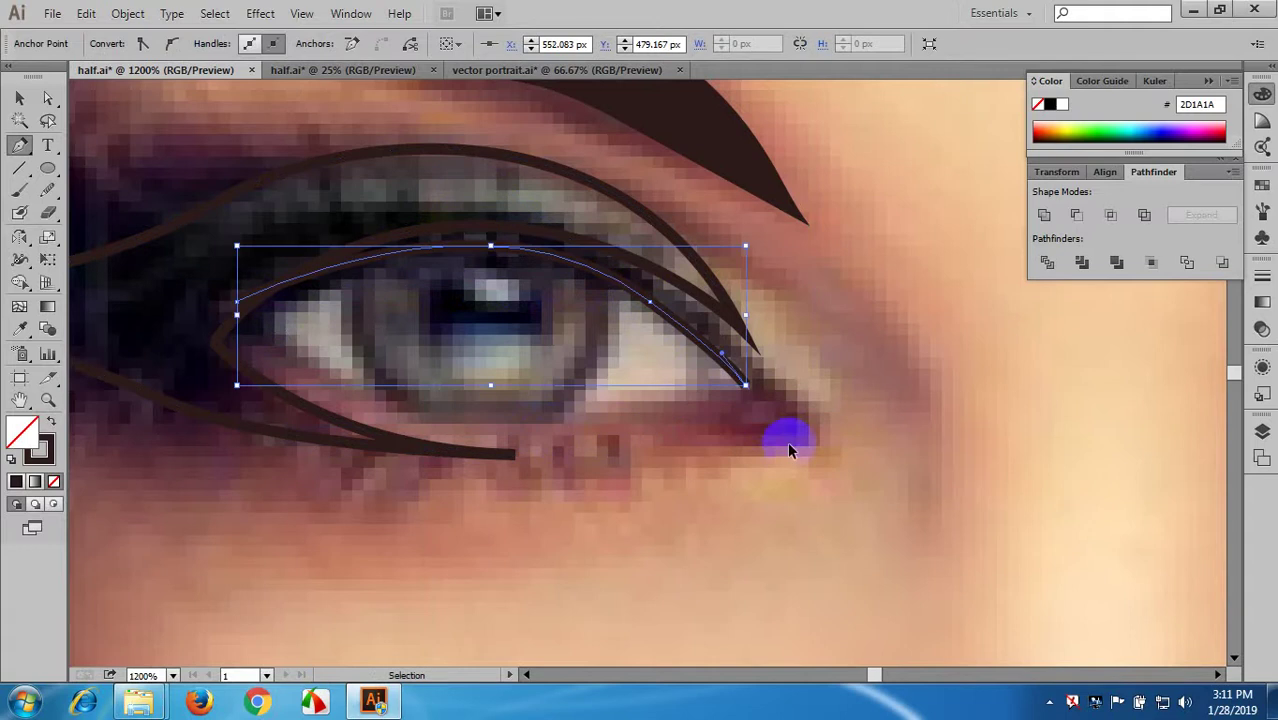
pyautogui.hotkey('ctrl', 'z')
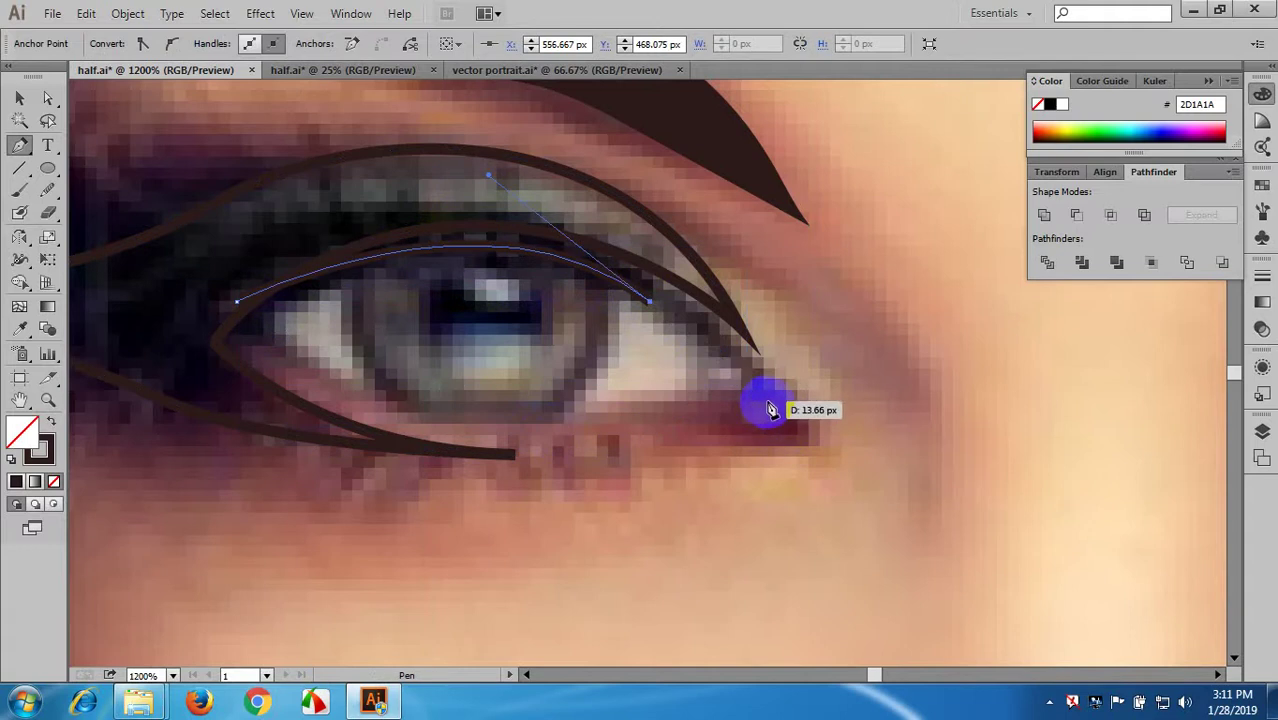
# - Extend the eye path to the inner corner and briefly under the eye, and close it back over the upper lid at the outer corner
pyautogui.moveTo(770, 408); pyautogui.dragTo(792, 428)
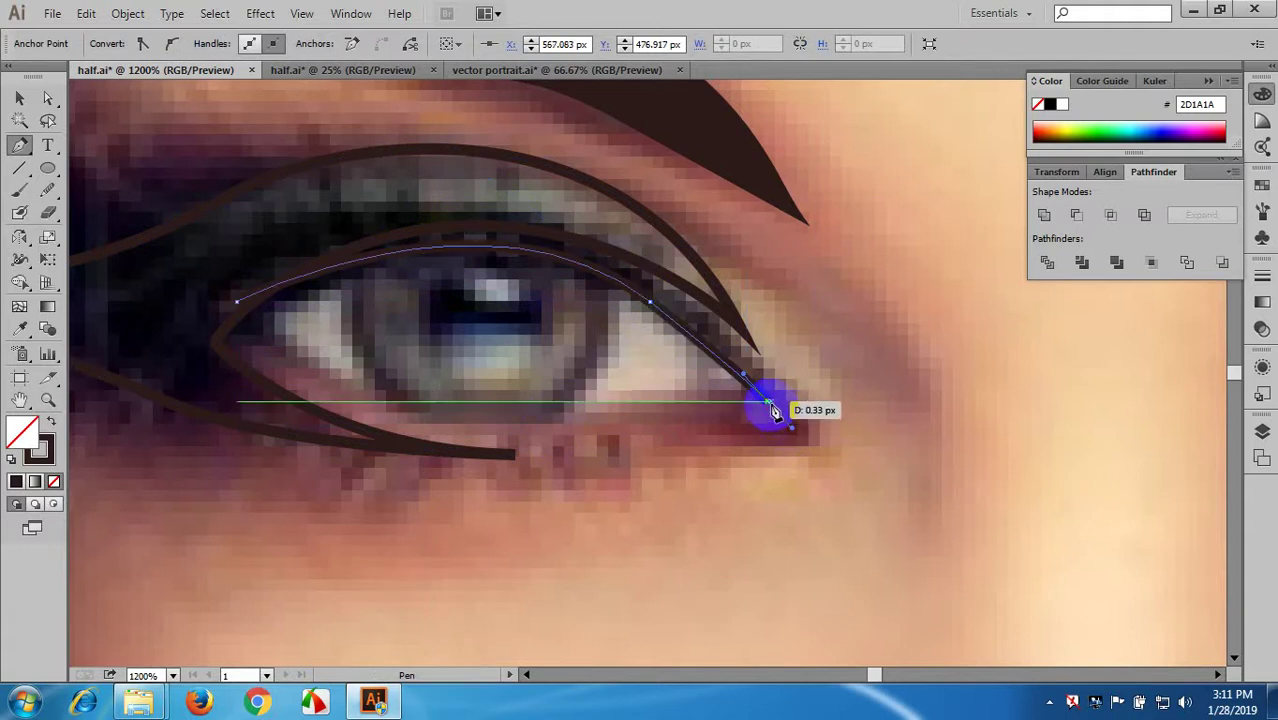
pyautogui.click(770, 402)
pyautogui.moveTo(638, 435); pyautogui.dragTo(589, 435)
pyautogui.hotkey('ctrl', 'z')
pyautogui.hotkey('ctrl', 'z')
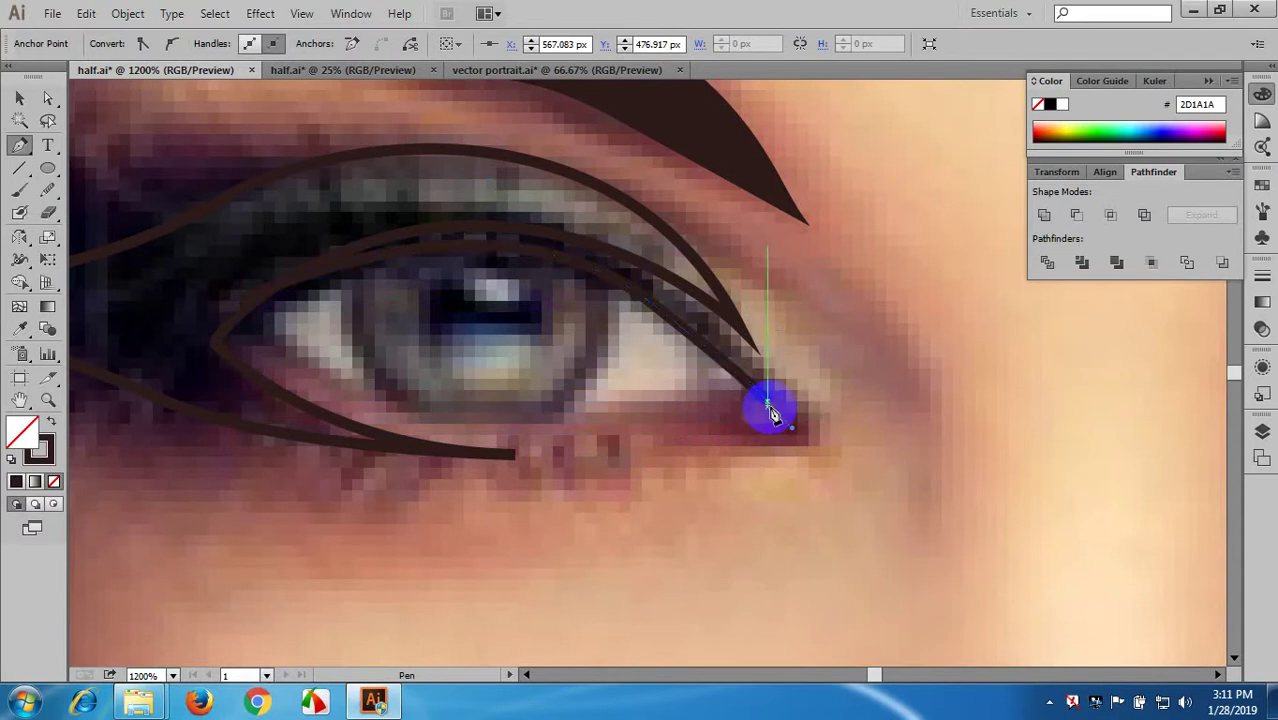
pyautogui.moveTo(773, 412); pyautogui.dragTo(642, 436)
pyautogui.moveTo(641, 433); pyautogui.dragTo(727, 408)
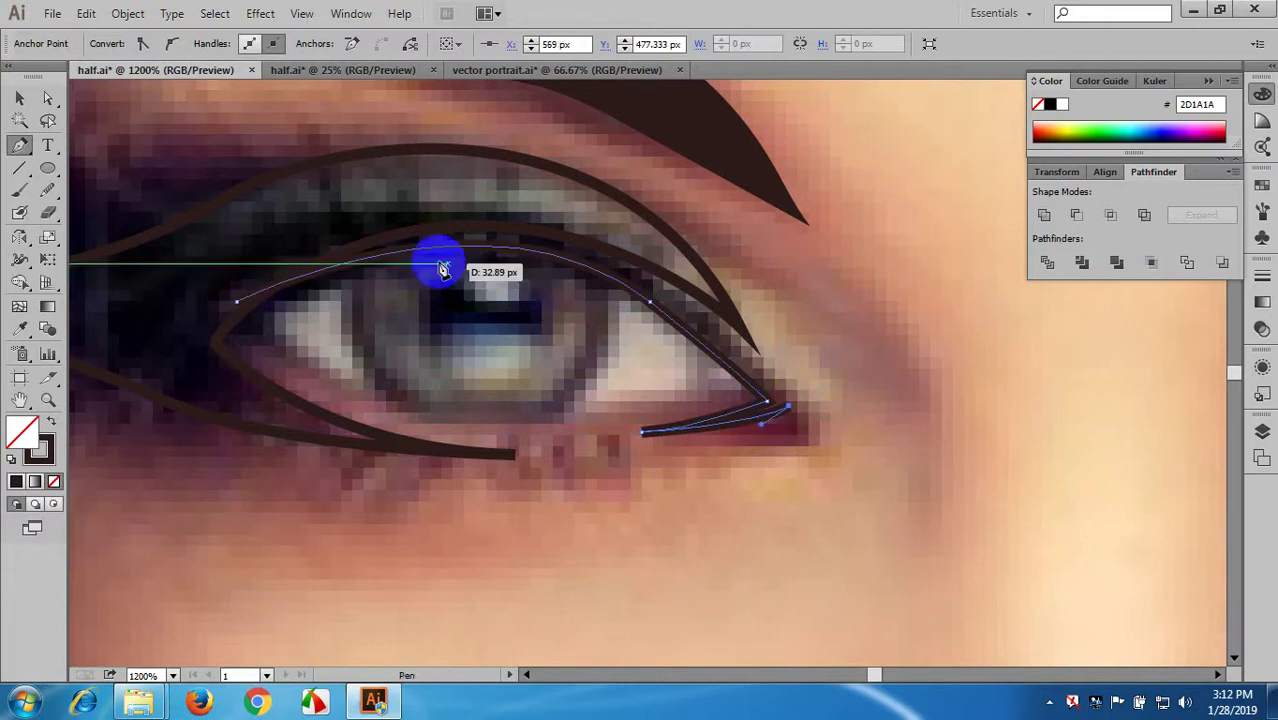
pyautogui.moveTo(348, 224); pyautogui.dragTo(531, 314)
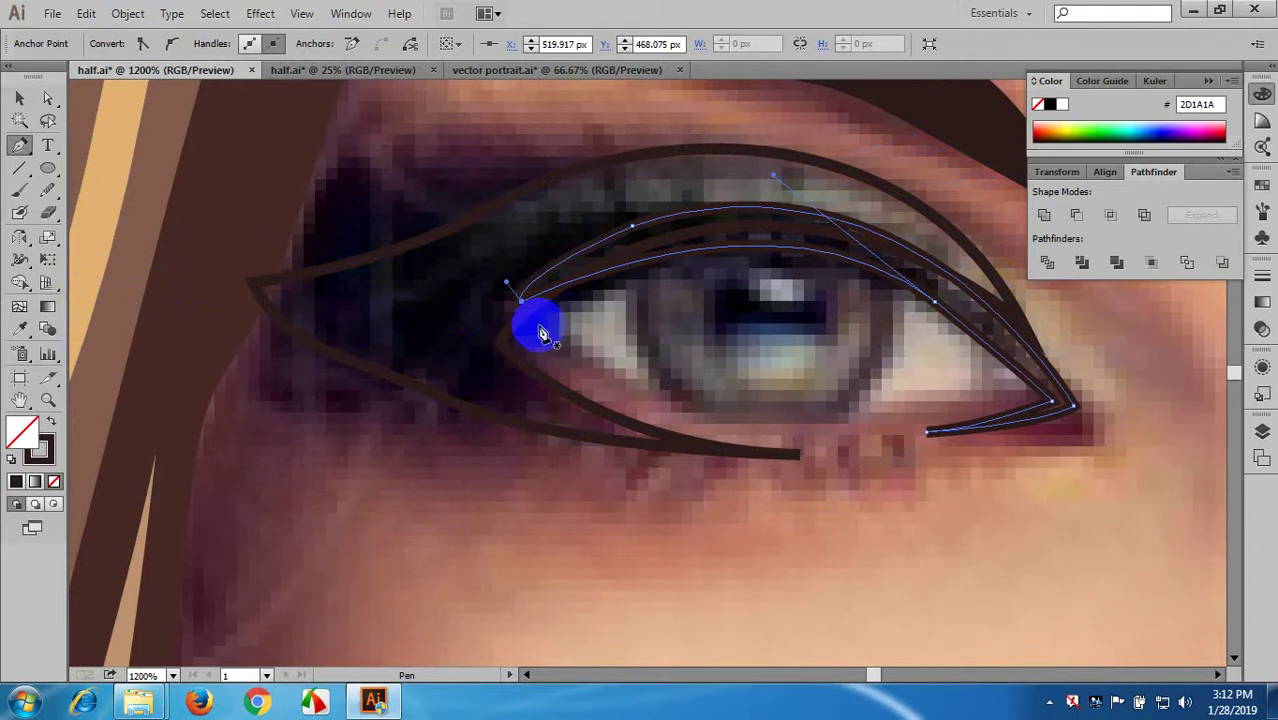
pyautogui.keyDown('ctrl'); pyautogui.click(508, 151); pyautogui.keyUp('ctrl')
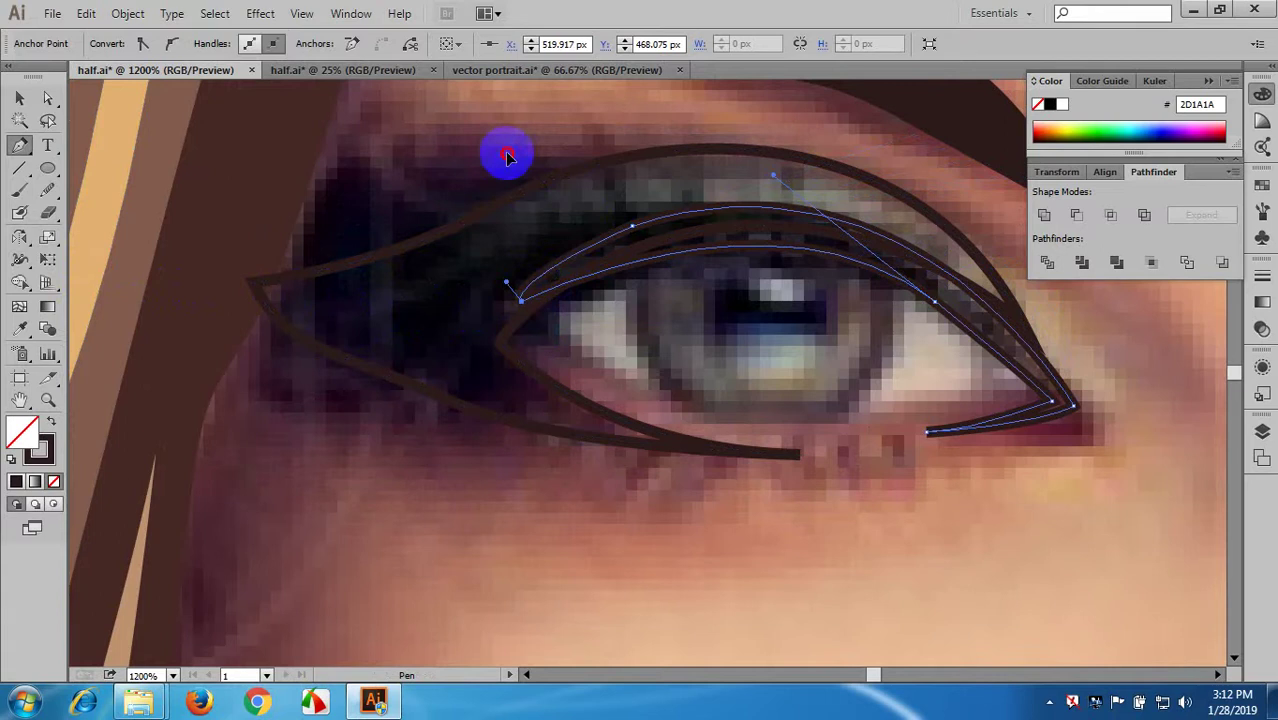
# - Select both eye makeup shapes, swap their stroke to a fill, and set the fill colour to black
pyautogui.click(19, 97)
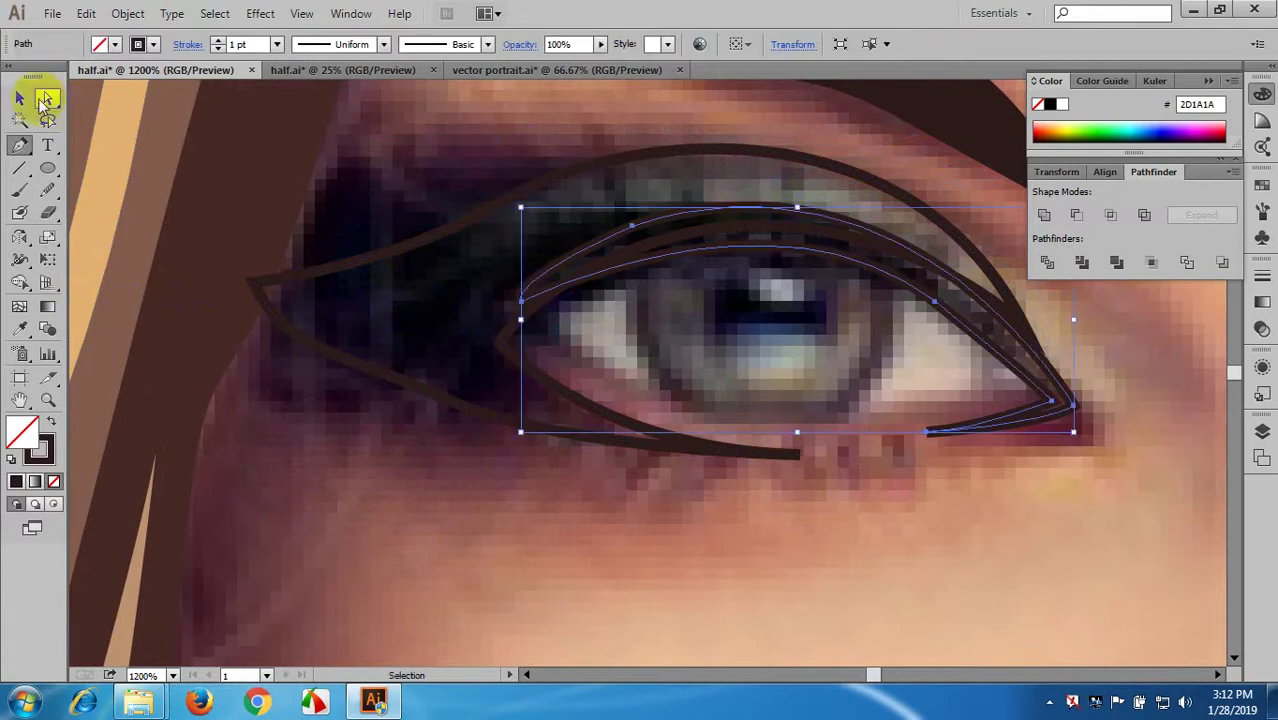
pyautogui.moveTo(465, 157); pyautogui.dragTo(587, 380)
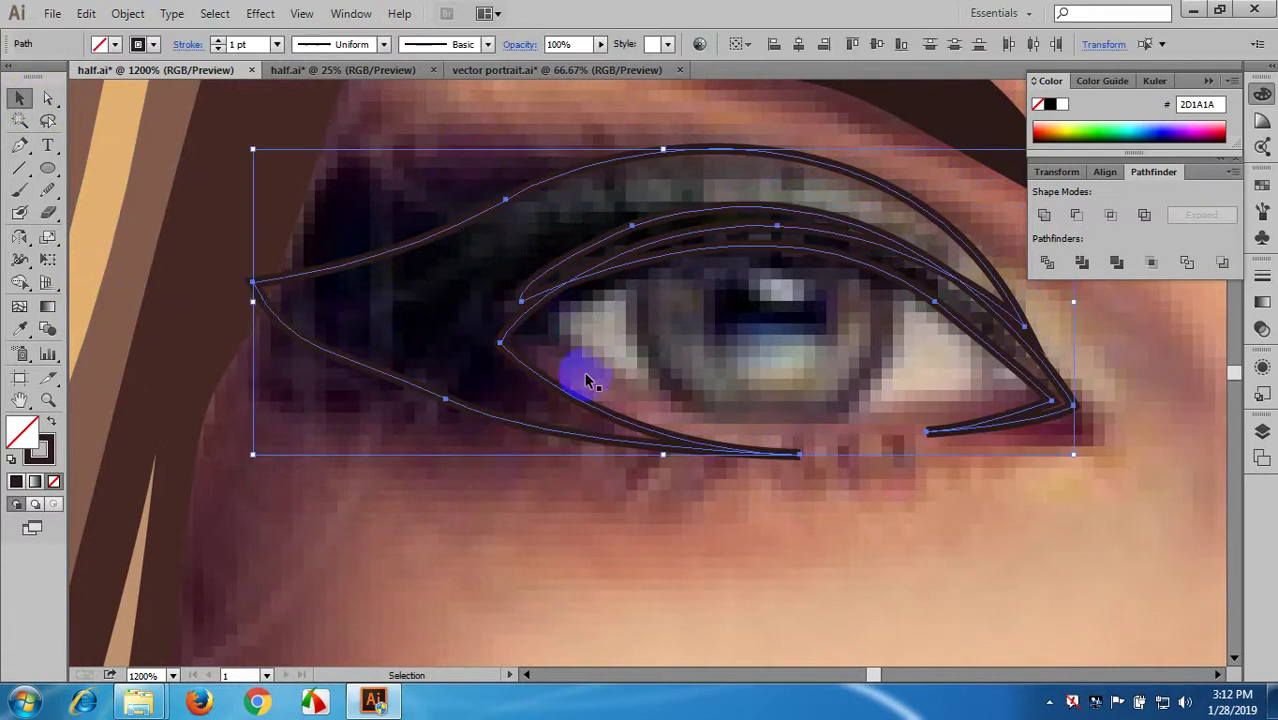
pyautogui.click(51, 421)
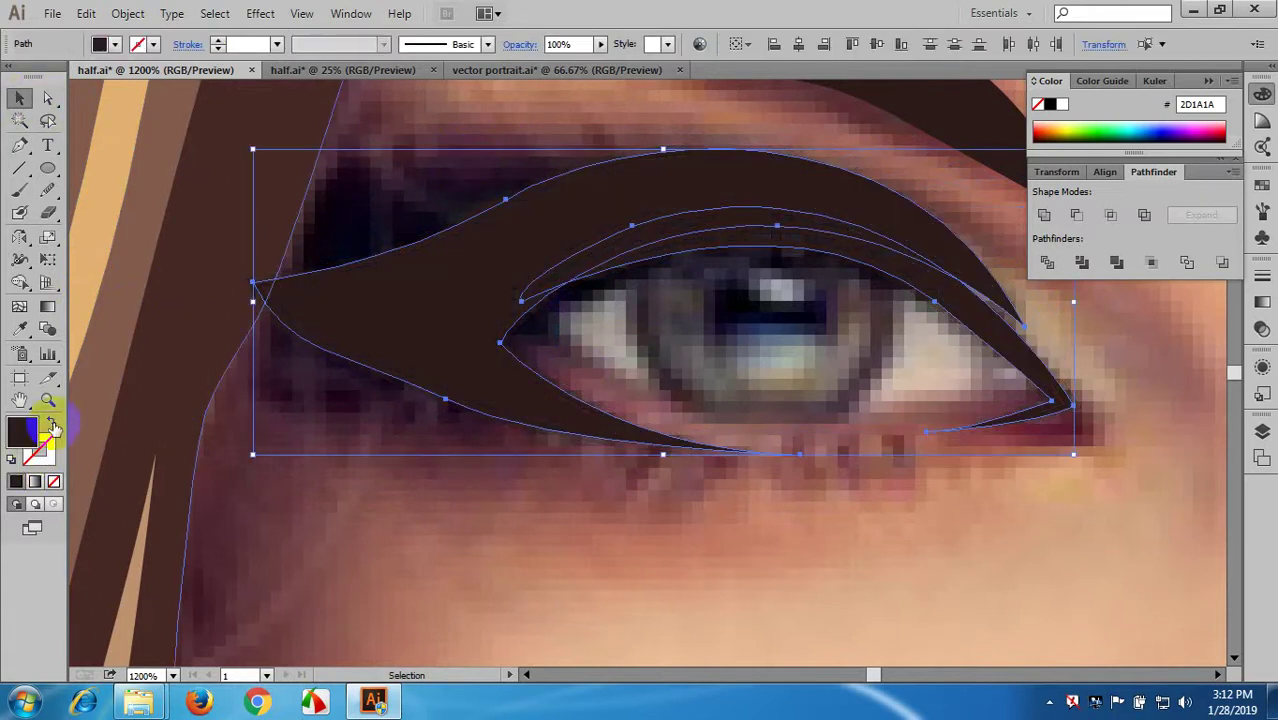
pyautogui.click(1049, 104)
pyautogui.hotkey('ctrl', 'shift', 'a')
pyautogui.scroll(-5, 819, 330)
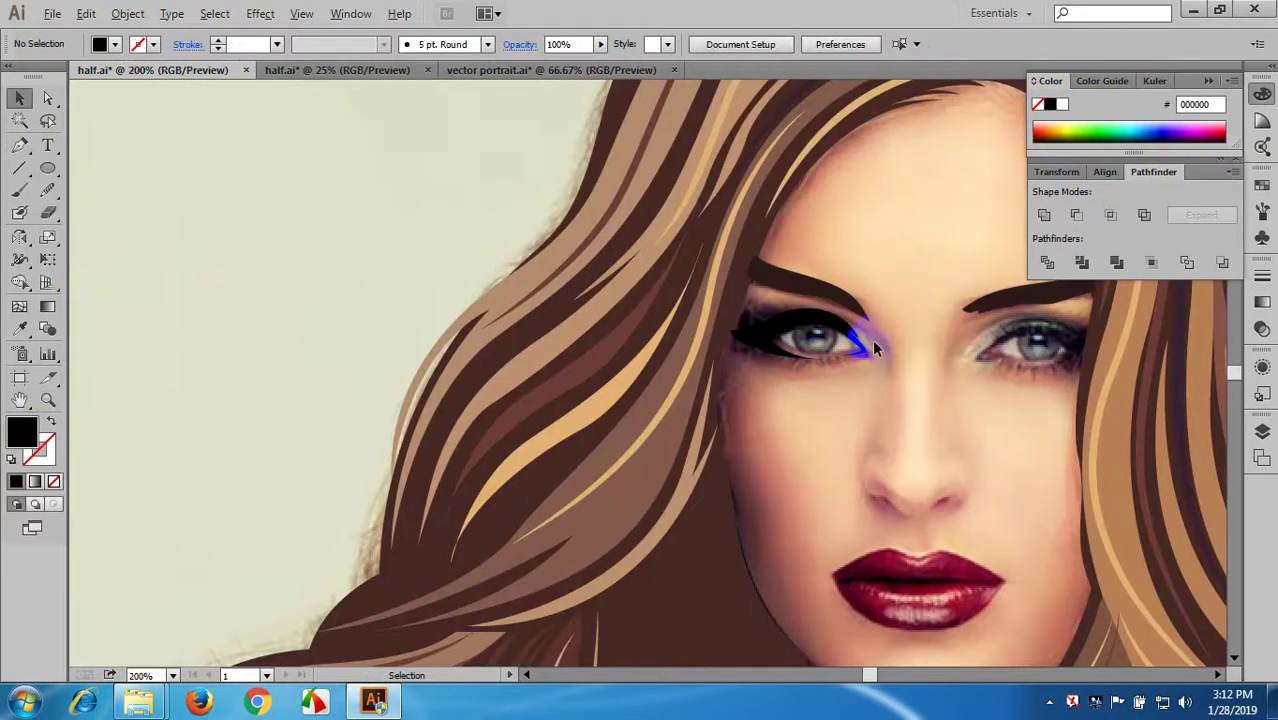
pyautogui.scroll(5, 873, 348)
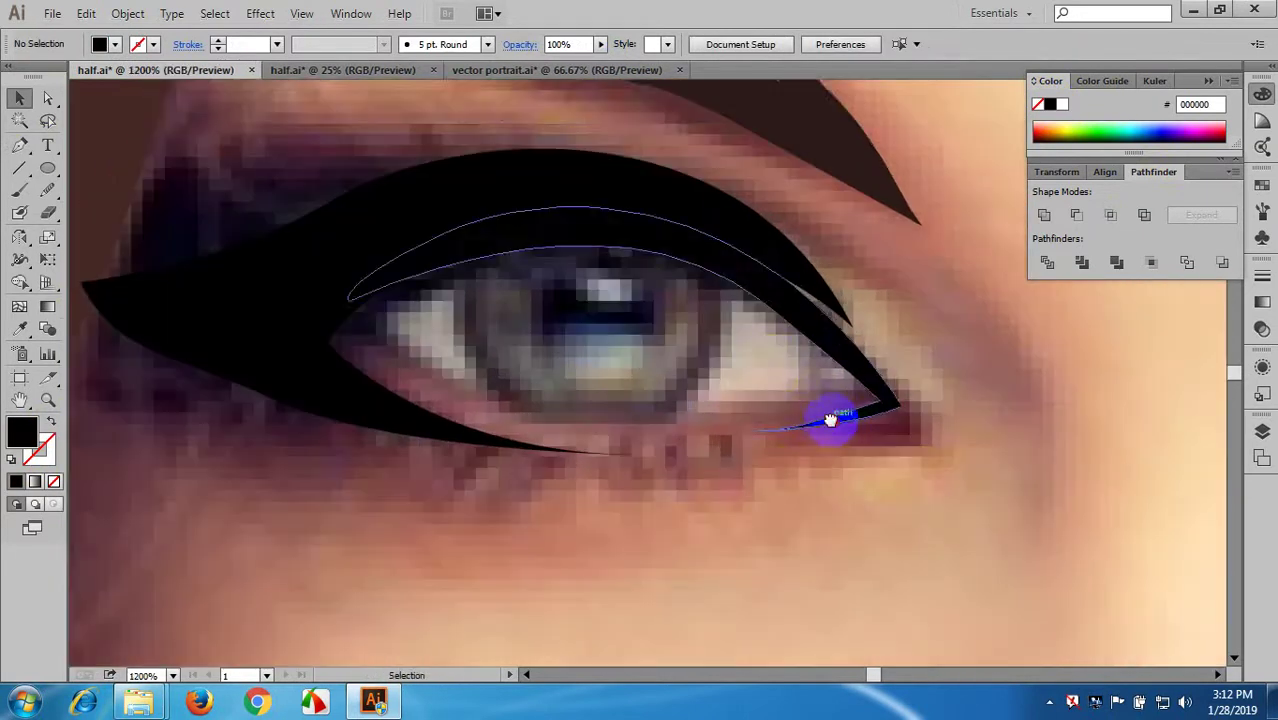
# - Draw a closed Pen shape over the tear duct at the left-hand eye's inner corner, tapering along the lower lid
pyautogui.moveTo(830, 420); pyautogui.dragTo(816, 376)
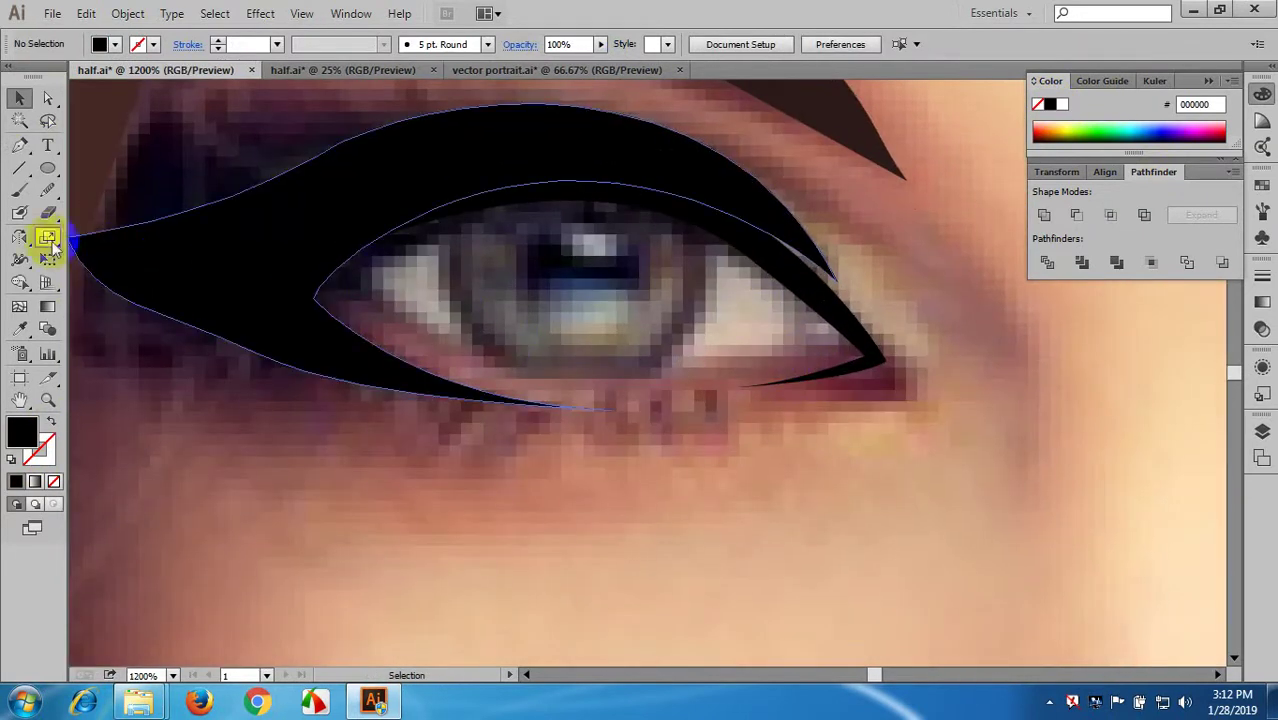
pyautogui.click(19, 147)
pyautogui.click(214, 234)
pyautogui.moveTo(650, 357); pyautogui.dragTo(550, 365)
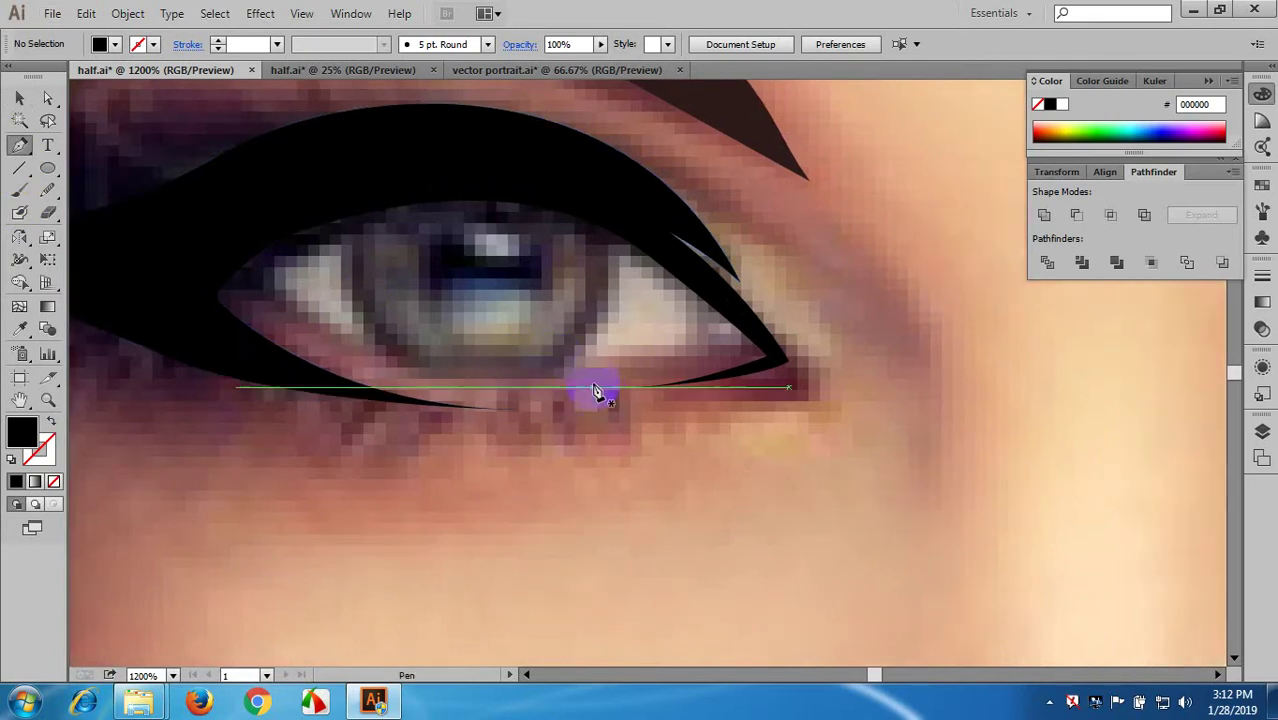
pyautogui.moveTo(622, 383); pyautogui.dragTo(827, 391)
pyautogui.click(756, 346)
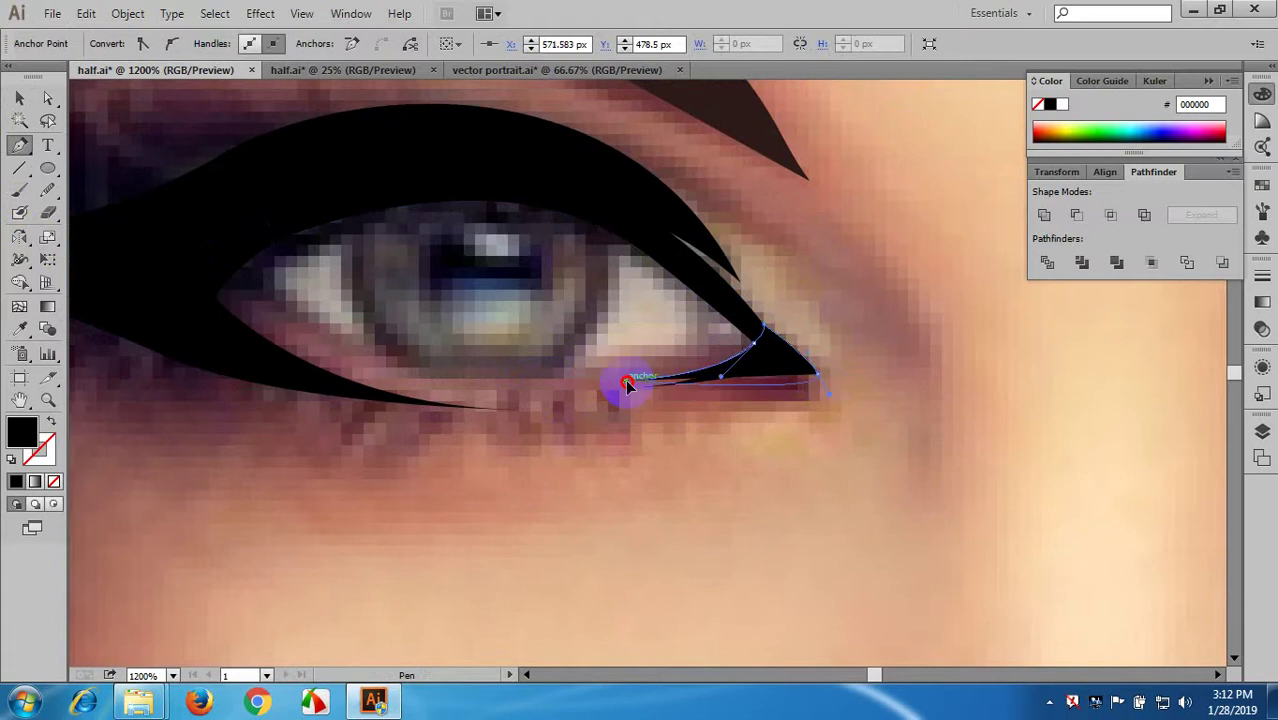
pyautogui.moveTo(623, 381); pyautogui.dragTo(545, 368)
pyautogui.press('space')
pyautogui.moveTo(720, 412); pyautogui.dragTo(448, 416)
# - Fill the tear duct shape with the dark purple 6B3744 sampled from the other eye's inner corner, and deselect it
pyautogui.scroll(-1, 646, 440)
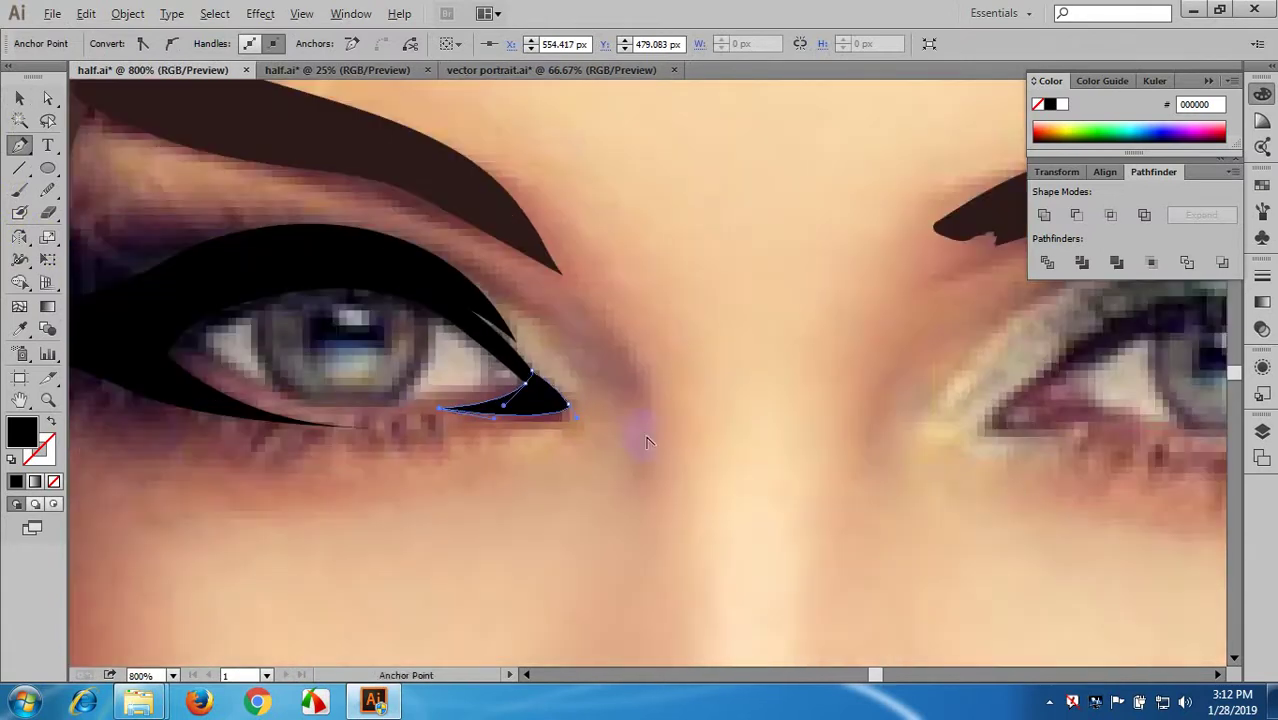
pyautogui.press('i')
pyautogui.click(1047, 388)
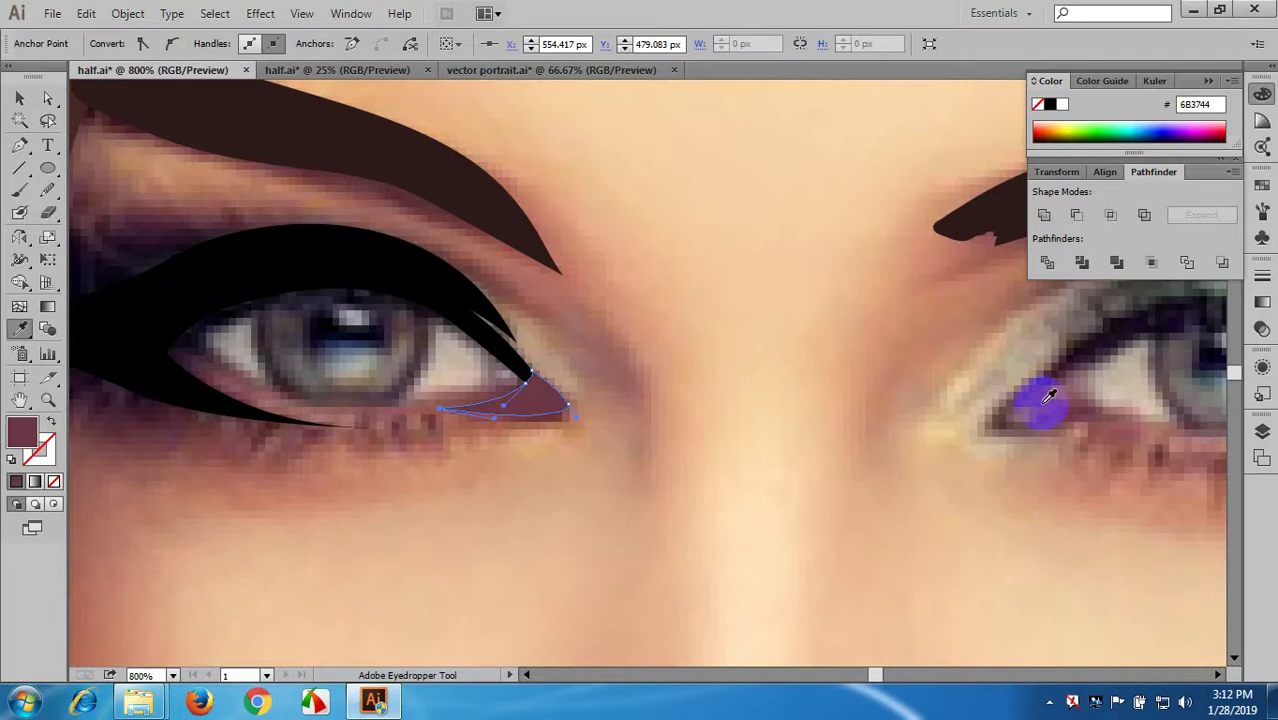
pyautogui.click(20, 100)
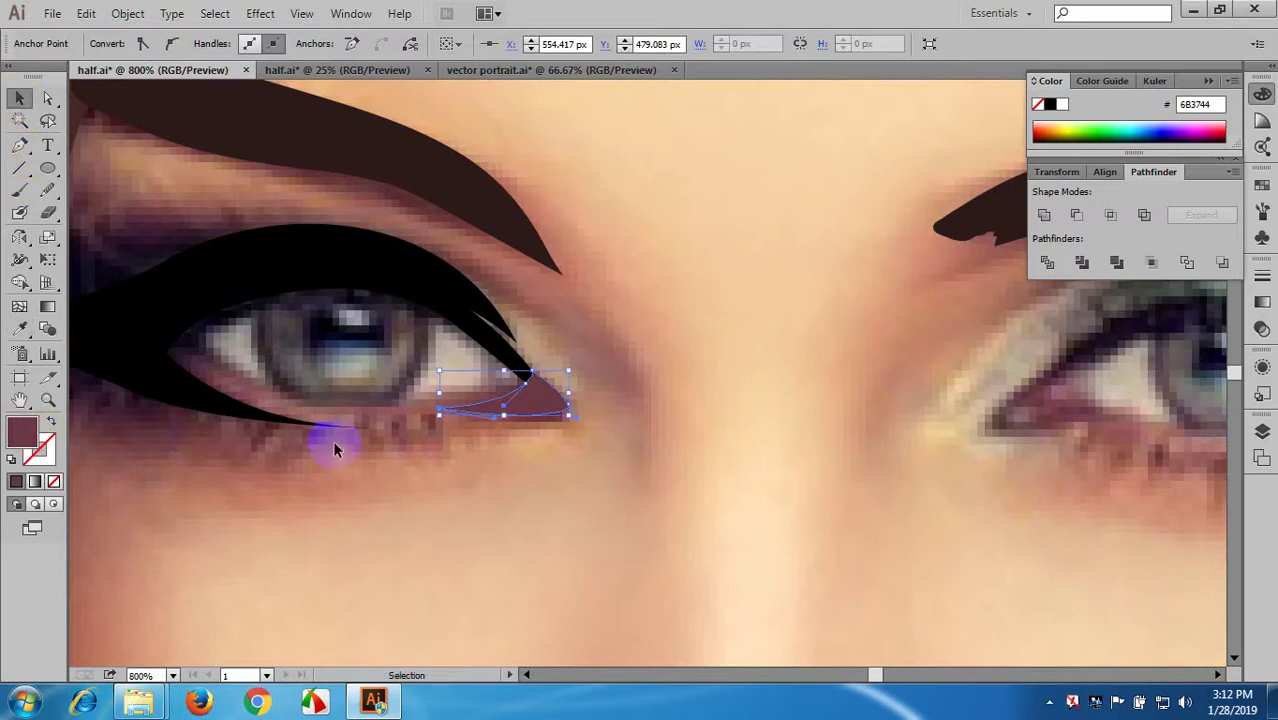
pyautogui.click(402, 477)
# - Select the two black eye makeup shapes together and bring them to the front
pyautogui.hscroll(-1, 629, 450)
pyautogui.click(492, 324)
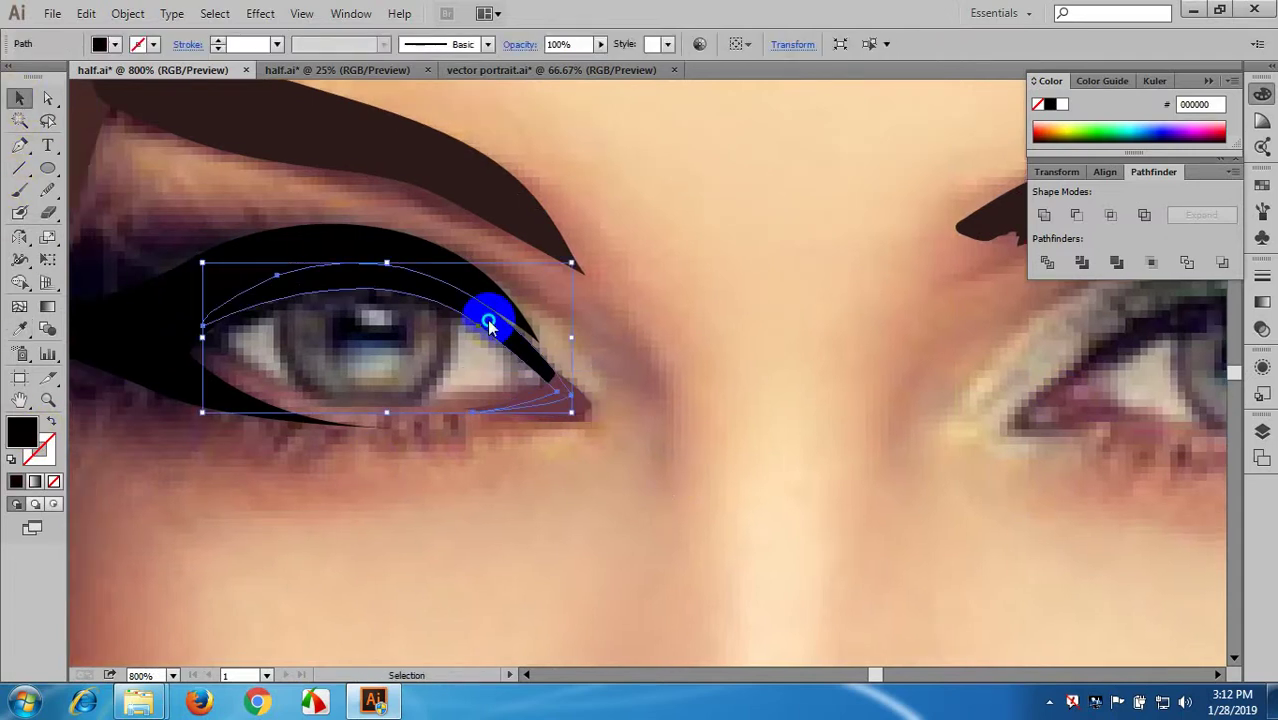
pyautogui.rightClick(491, 324)
pyautogui.keyDown('shift'); pyautogui.click(340, 262); pyautogui.keyUp('shift')
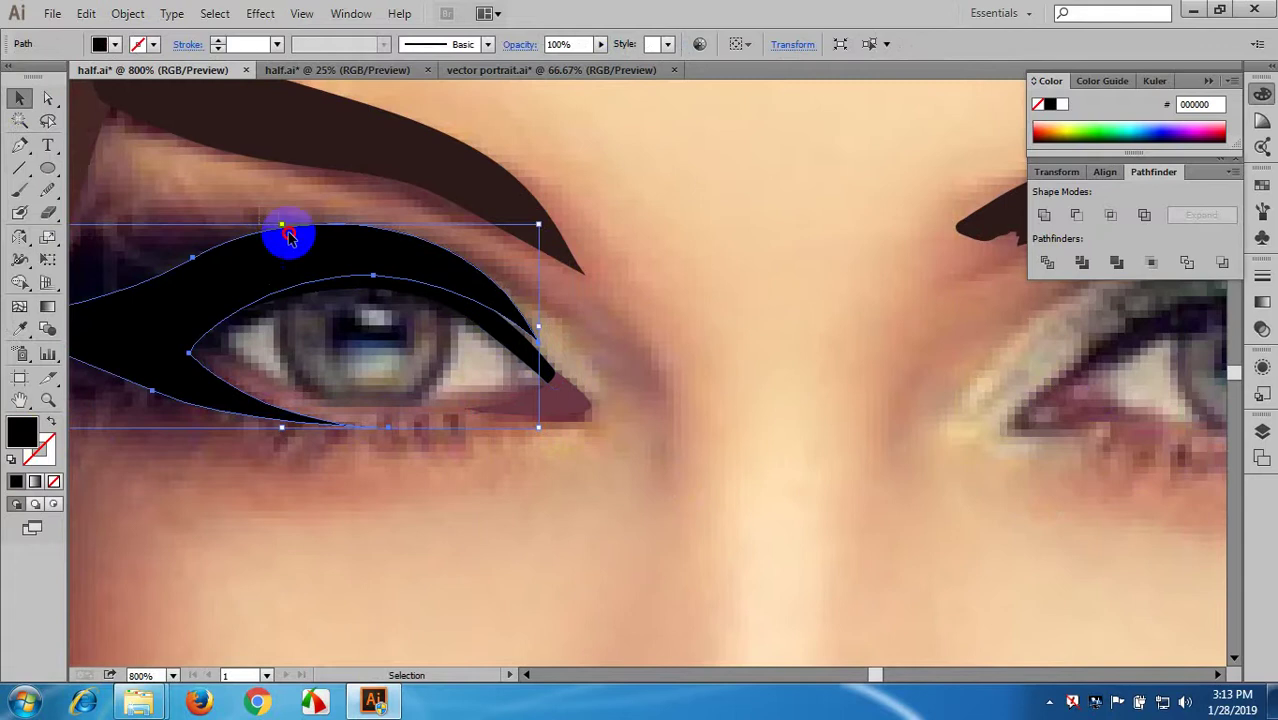
pyautogui.rightClick(323, 252)
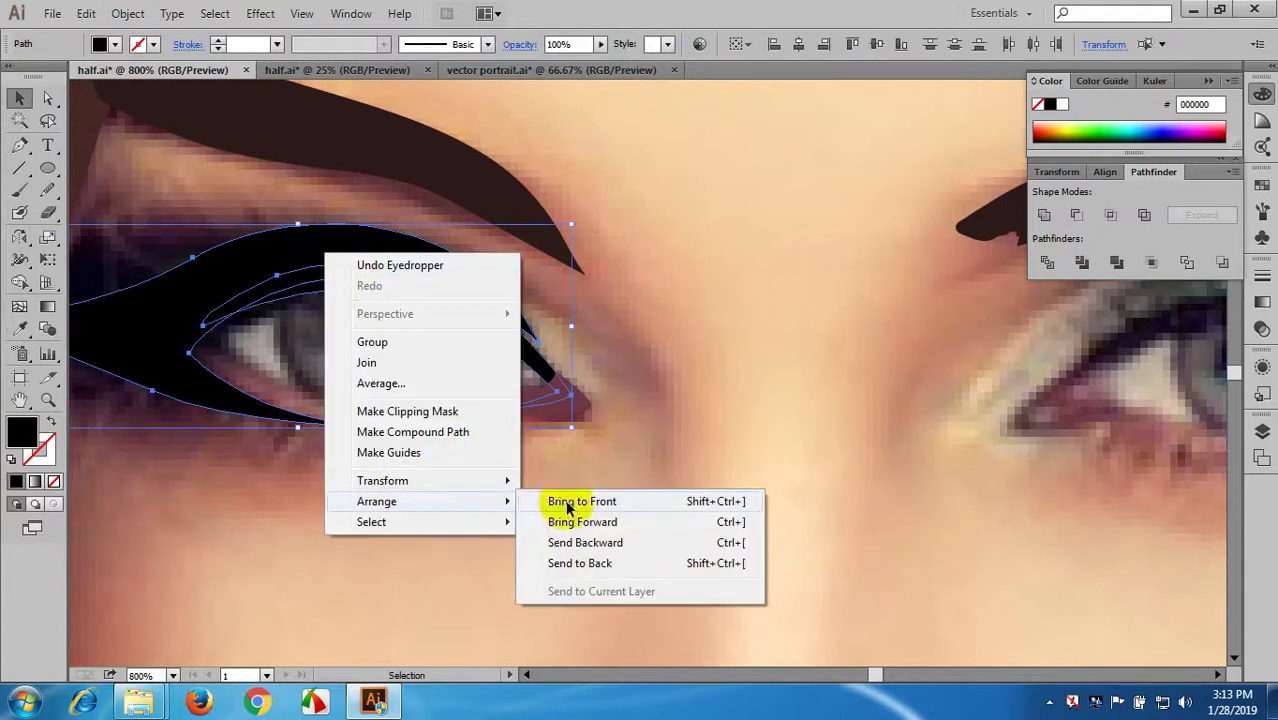
pyautogui.click(575, 498)
pyautogui.click(646, 492)
# - Bring the purple tear duct shape in front of the black liner and nudge it slightly down
pyautogui.scroll(-1, 646, 492)
pyautogui.moveTo(588, 487); pyautogui.dragTo(740, 452)
pyautogui.scroll(2, 714, 396)
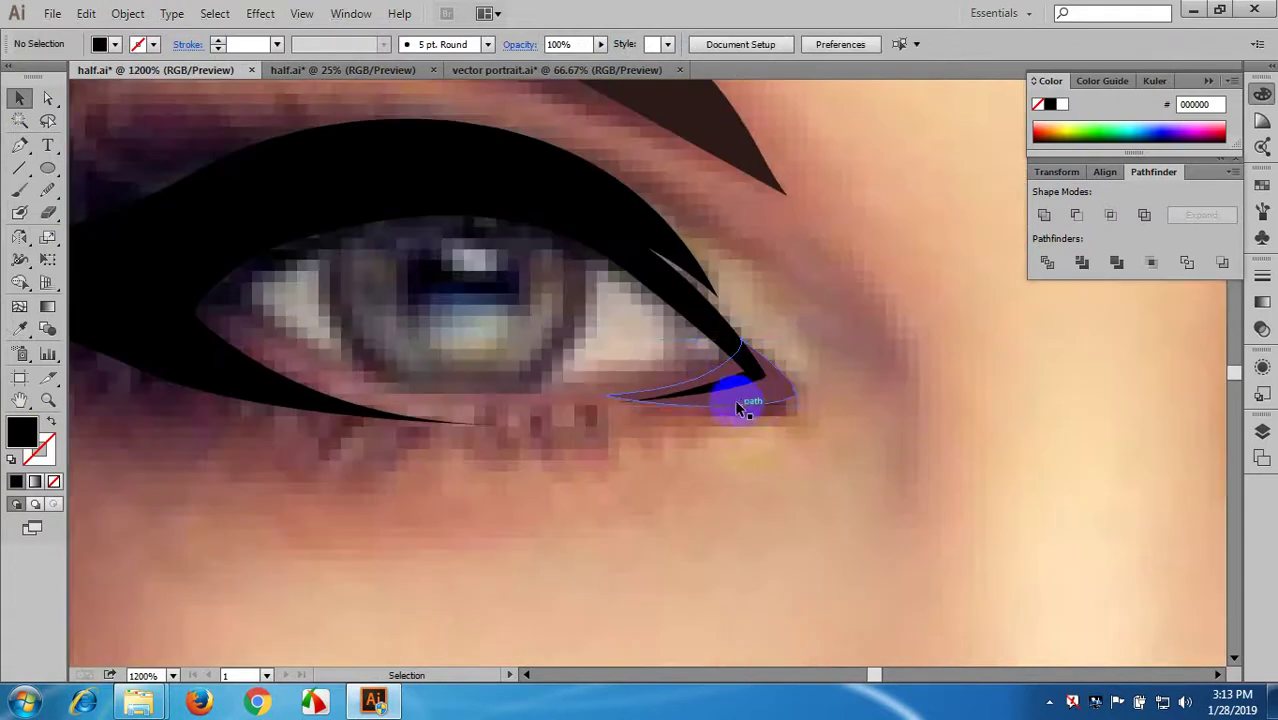
pyautogui.click(752, 405)
pyautogui.click(736, 471)
pyautogui.press('v')
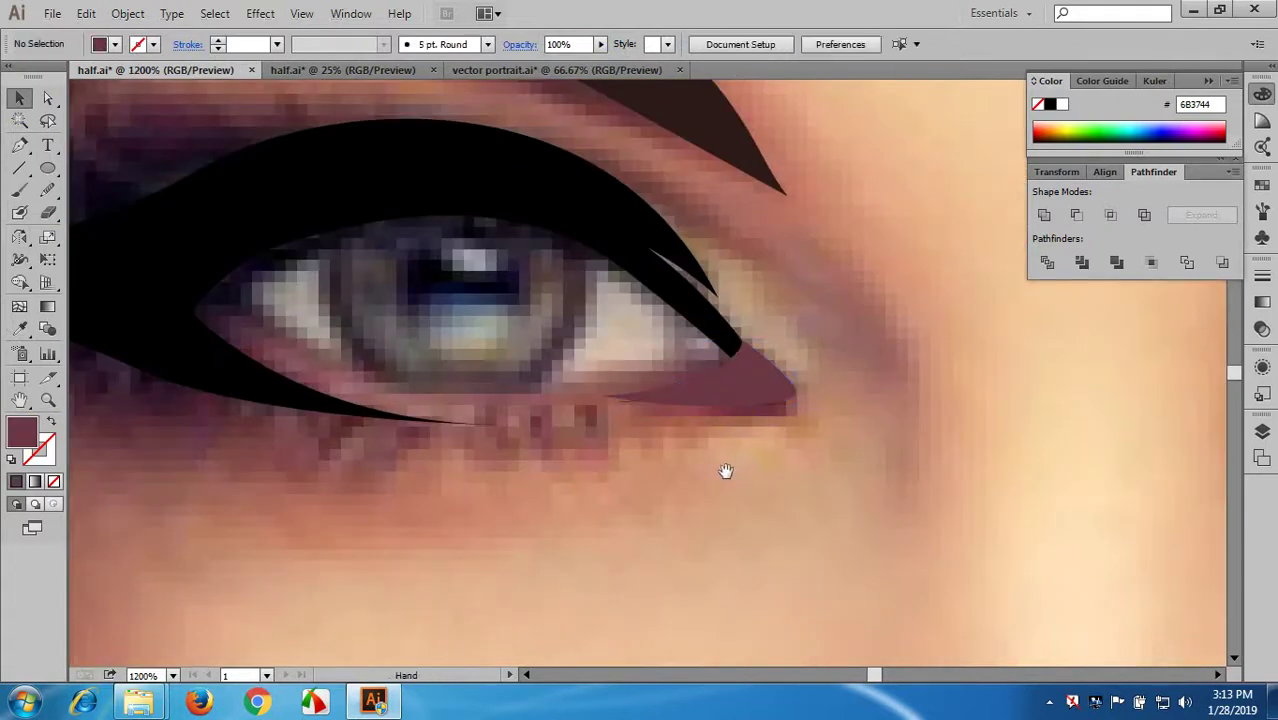
pyautogui.scroll(-1, 724, 471)
pyautogui.click(712, 376)
pyautogui.moveTo(713, 377); pyautogui.dragTo(763, 428)
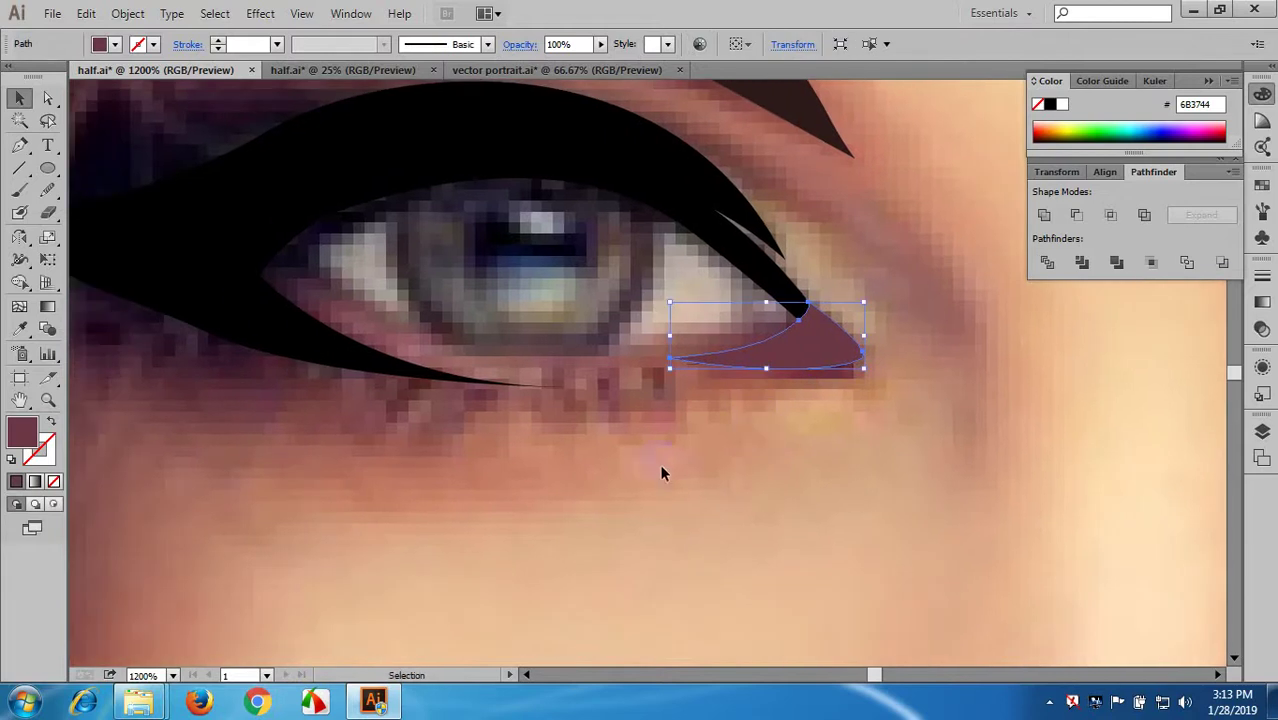
pyautogui.press('Down')
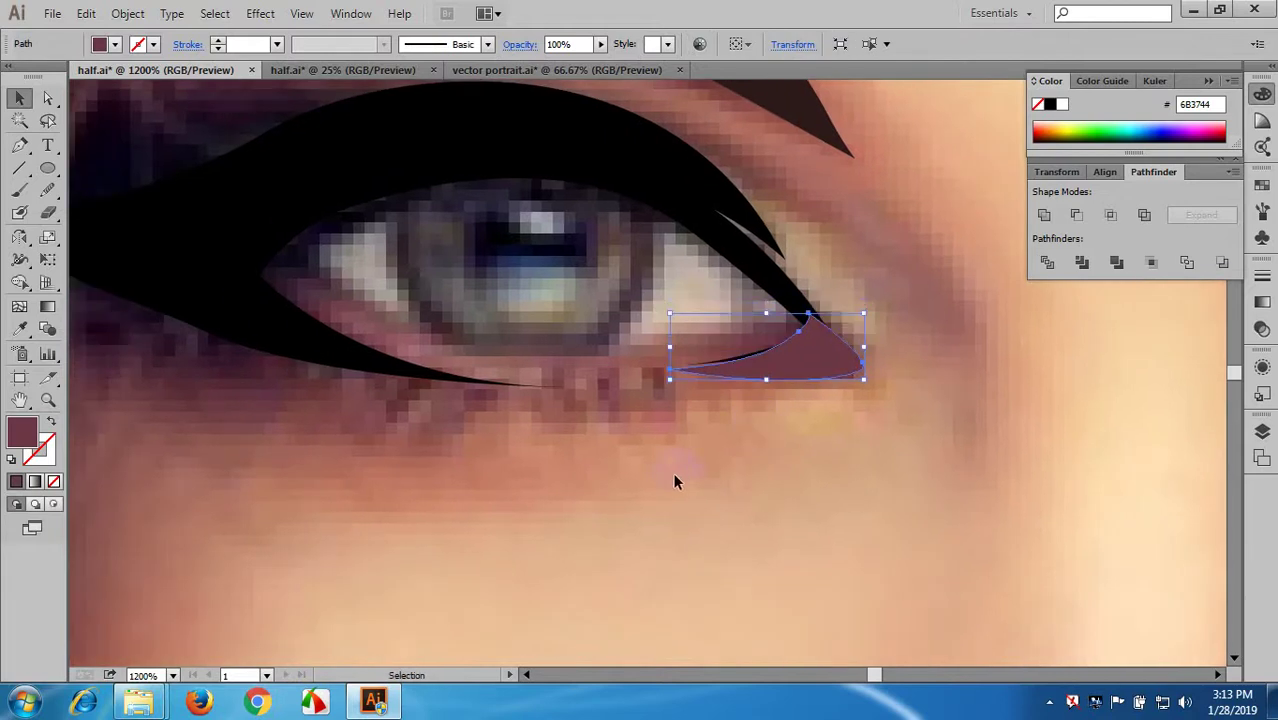
pyautogui.click(675, 478)
# - Draw a closed almond-shaped Pen path around the eye opening, following the lower lid to the inner corner and back along the upper lid
pyautogui.click(21, 147)
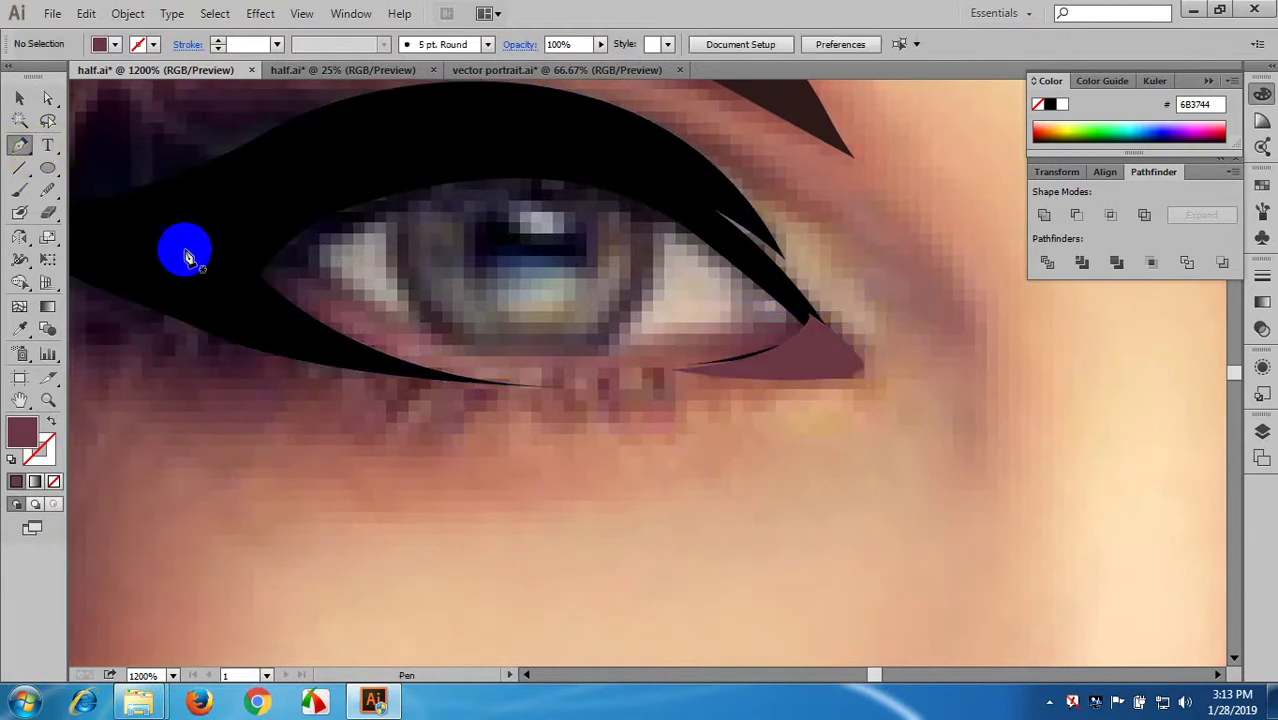
pyautogui.click(241, 274)
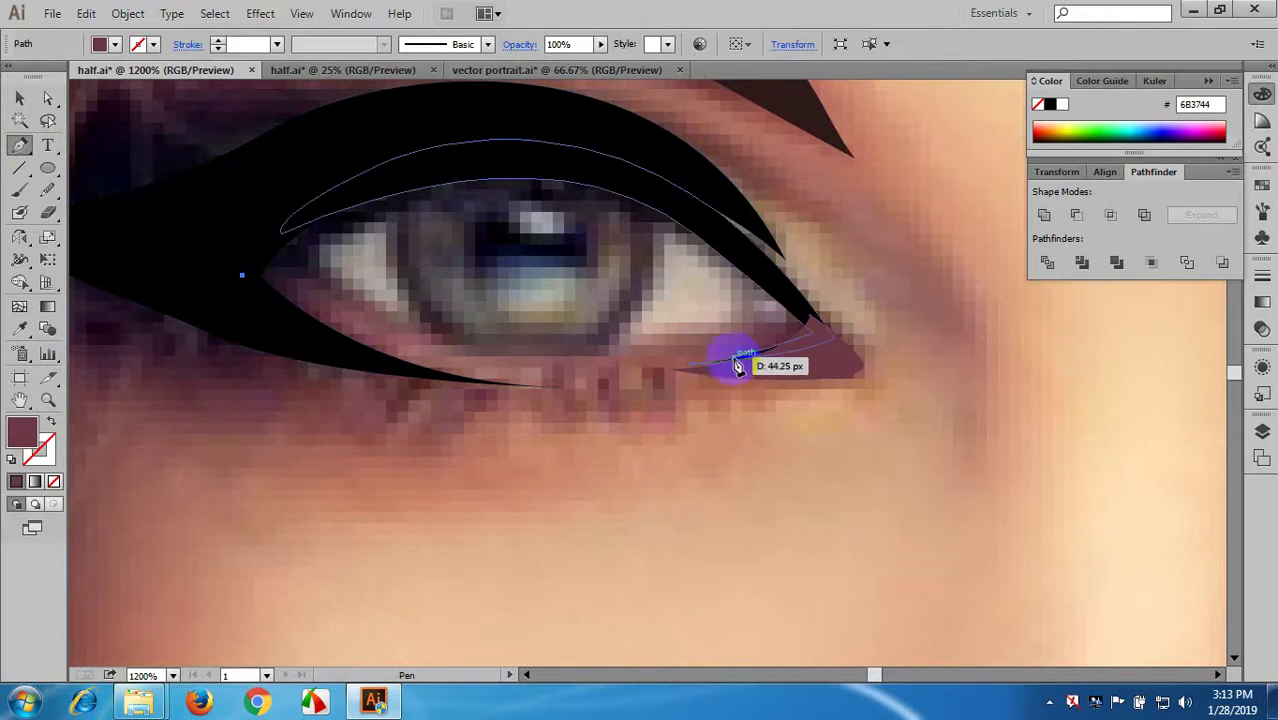
pyautogui.scroll(-1, 740, 360)
pyautogui.press('space')
pyautogui.moveTo(587, 385); pyautogui.dragTo(599, 423)
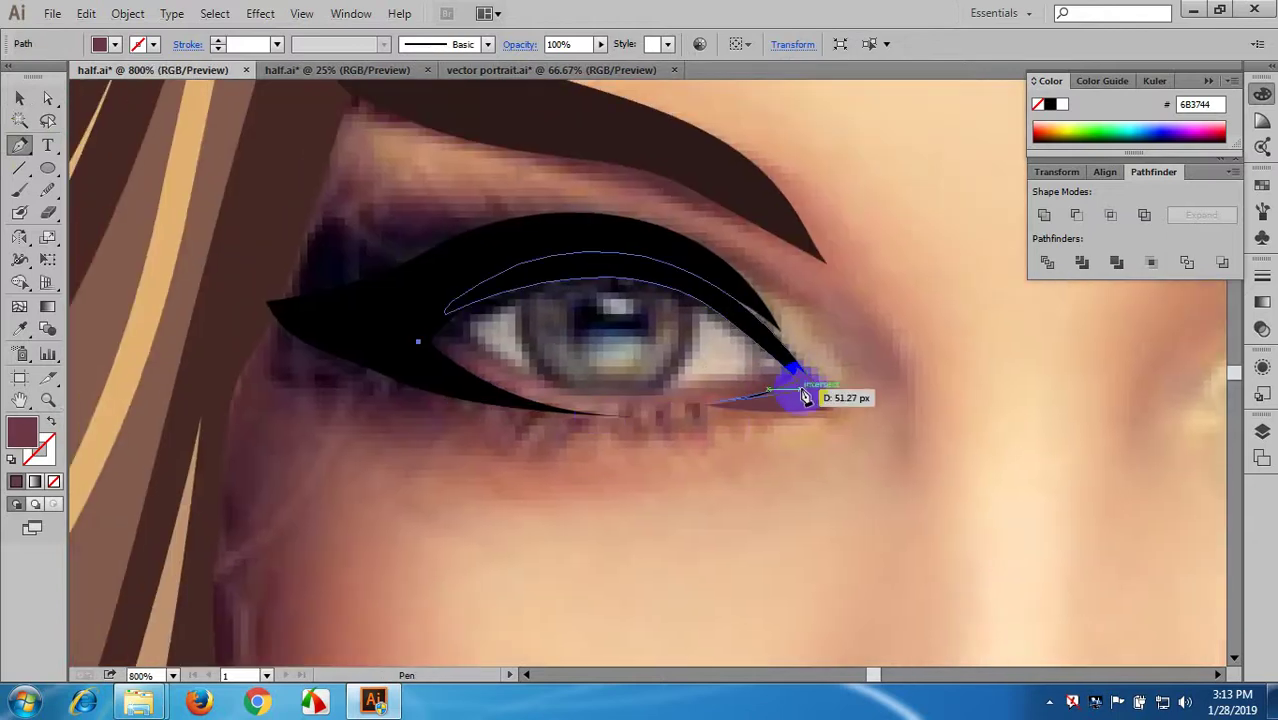
pyautogui.moveTo(799, 376); pyautogui.dragTo(913, 292)
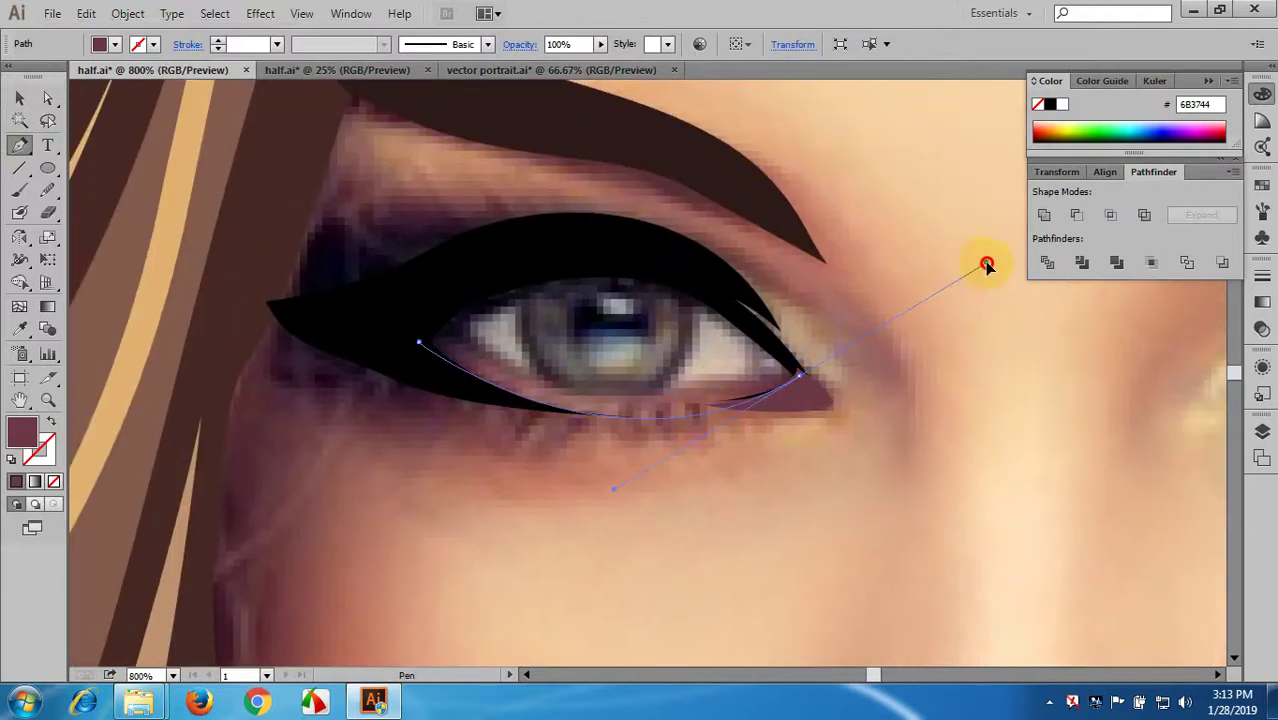
pyautogui.click(801, 380)
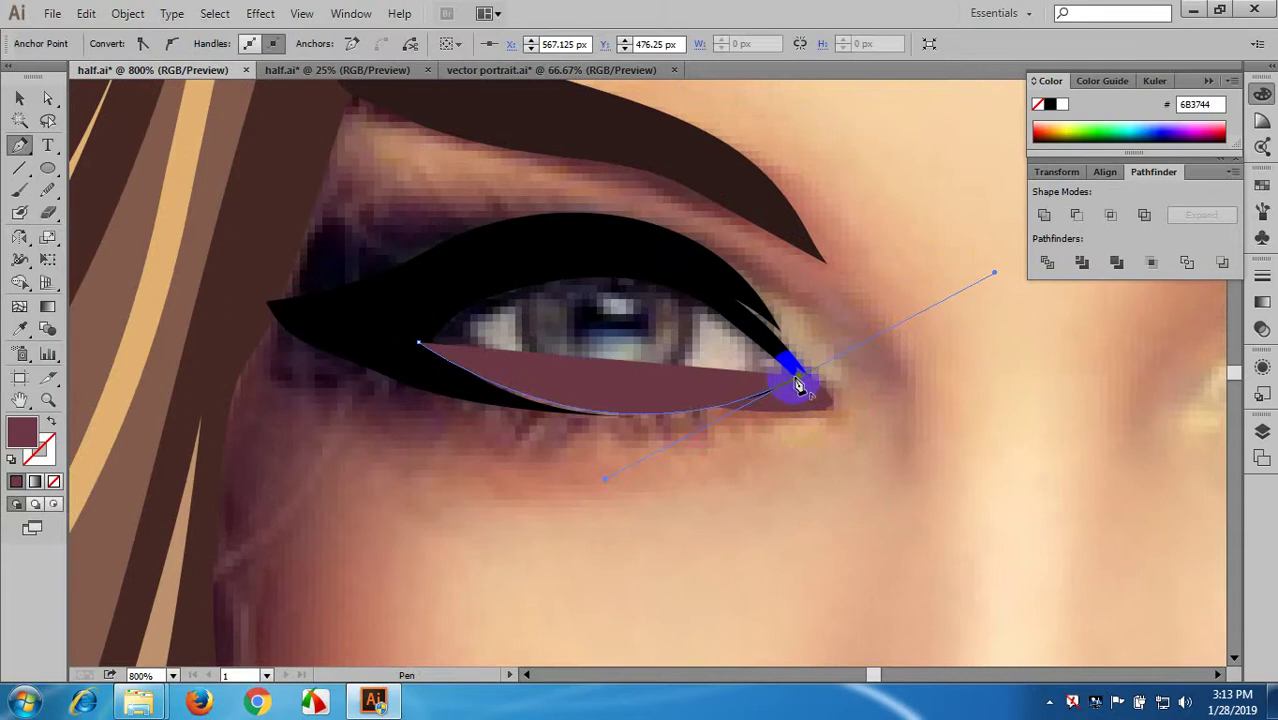
pyautogui.moveTo(682, 279); pyautogui.dragTo(608, 257)
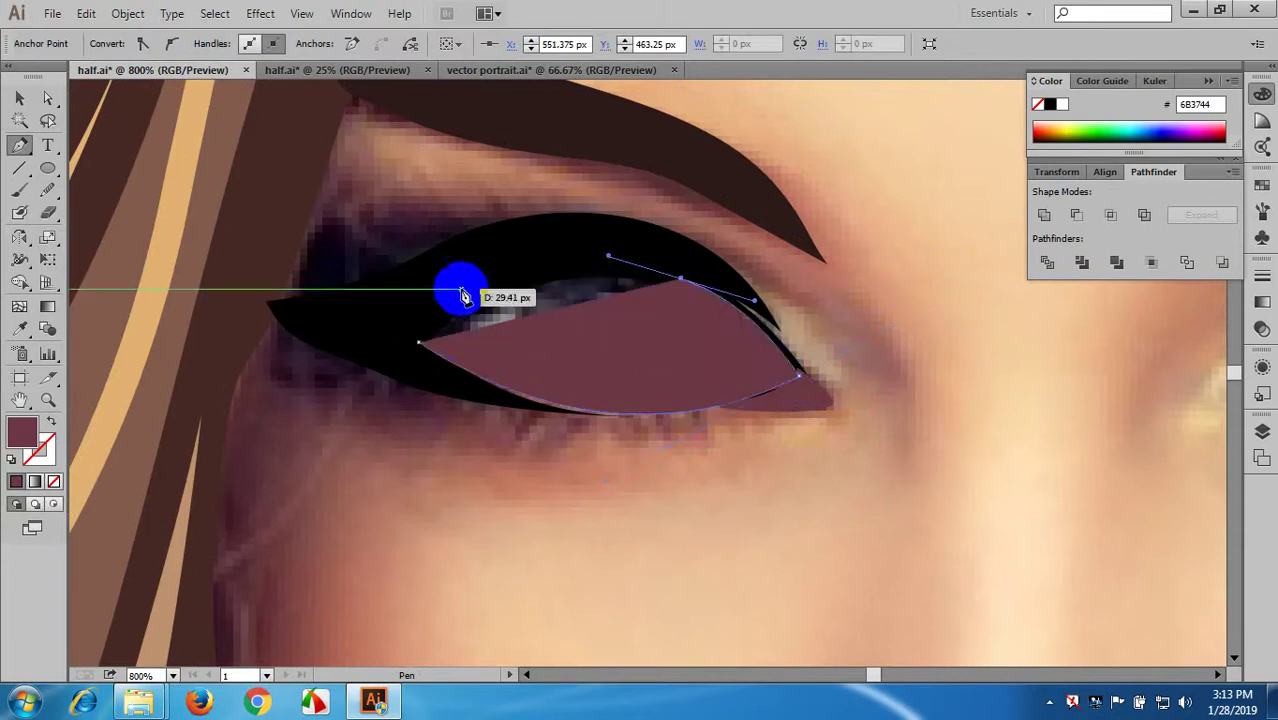
pyautogui.moveTo(418, 342); pyautogui.dragTo(416, 397)
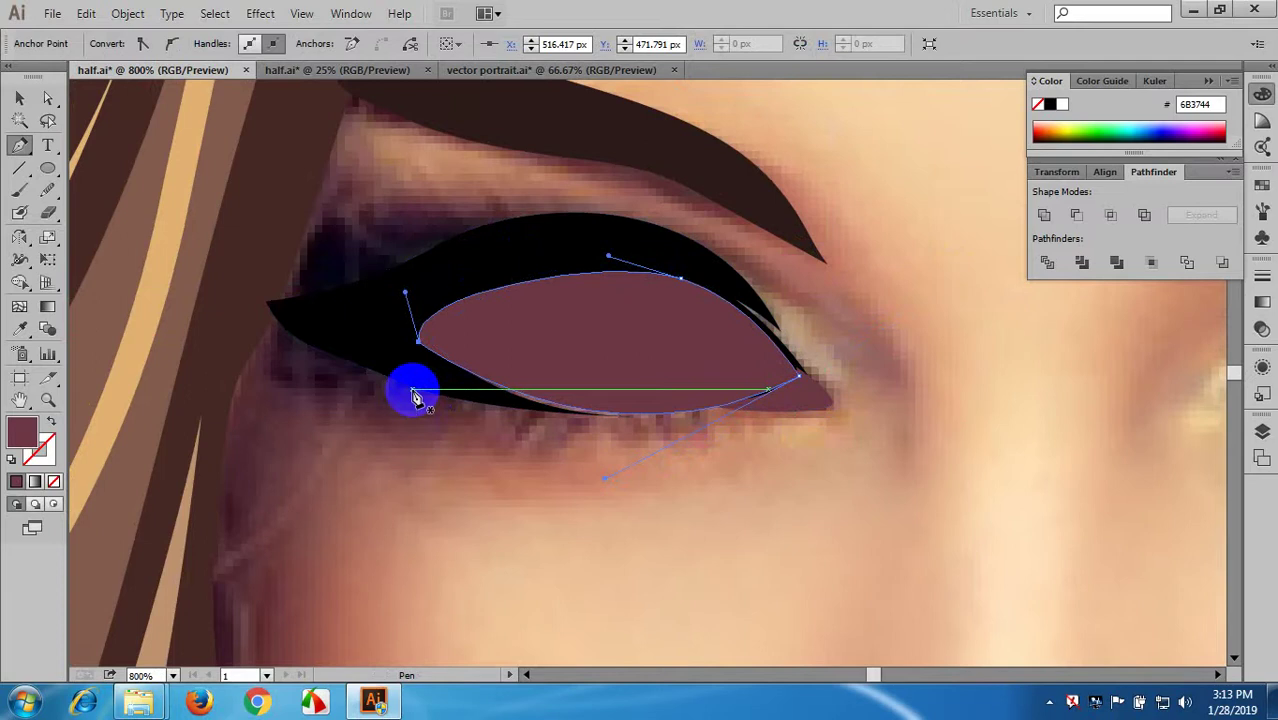
pyautogui.moveTo(416, 397); pyautogui.dragTo(376, 422)
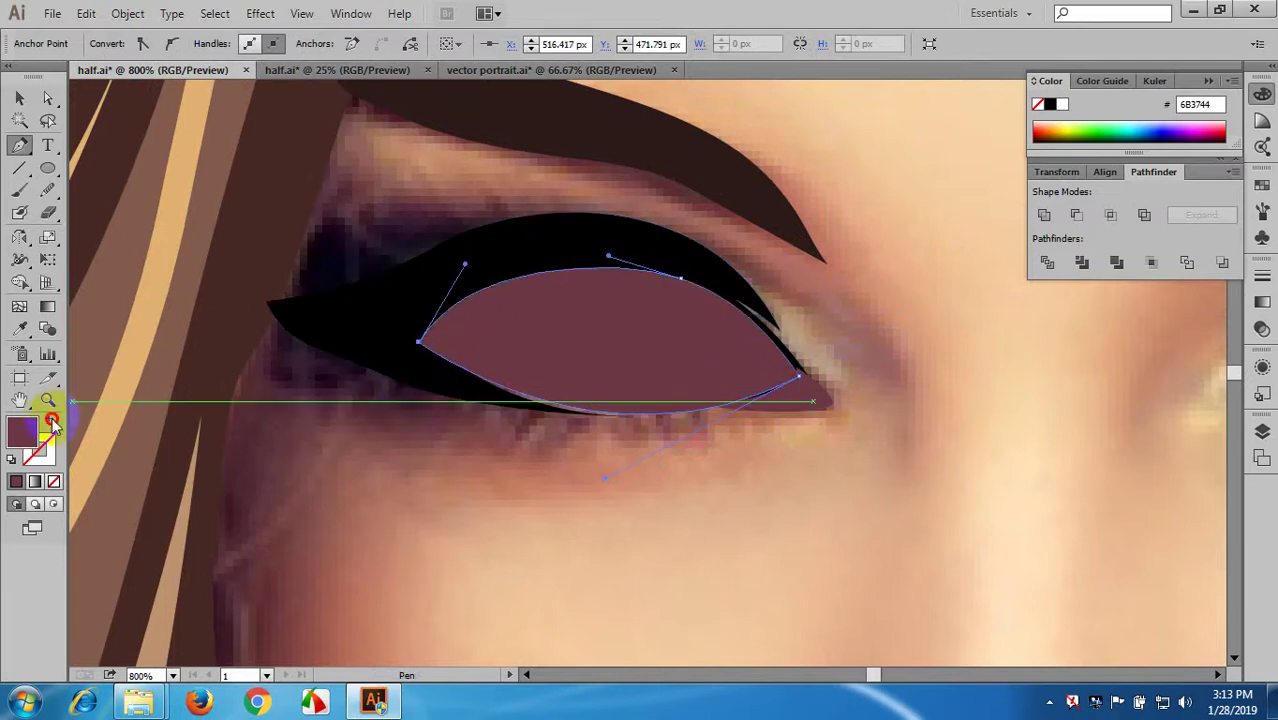
# - Swap the almond shape's fill and stroke so only a purple outline surrounds the eye, and deselect it
pyautogui.click(52, 421)
pyautogui.click(18, 98)
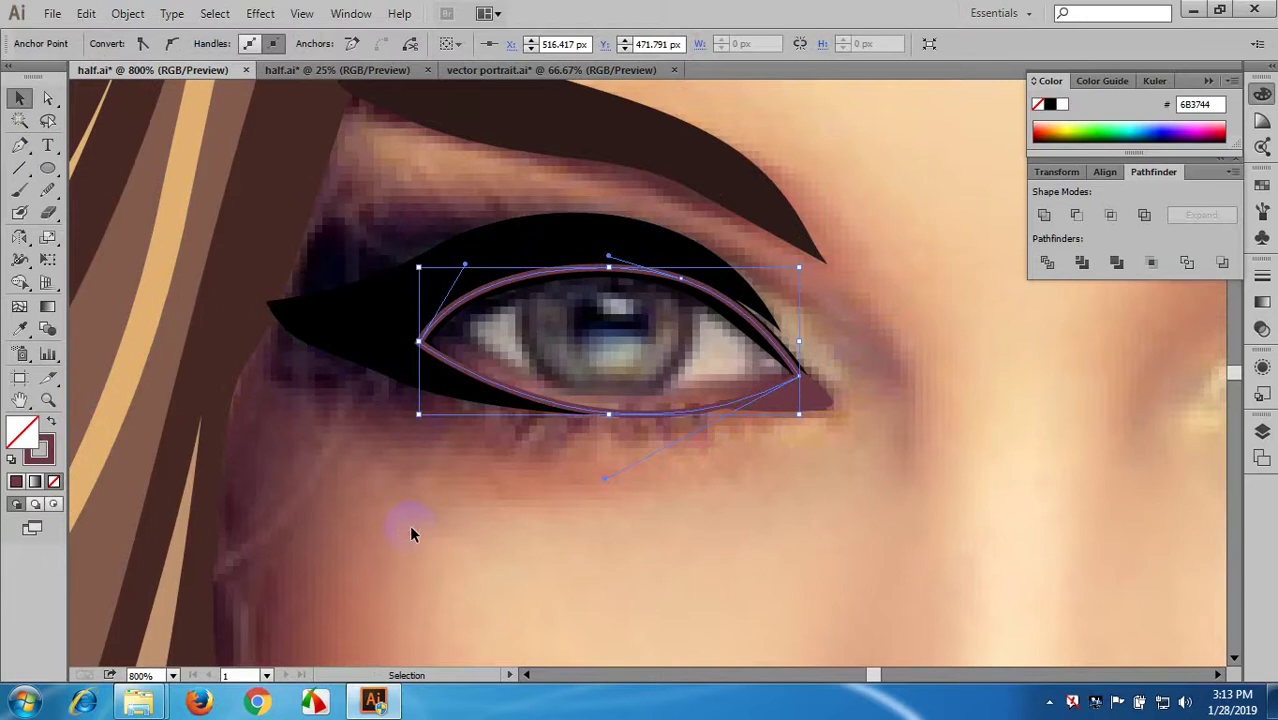
pyautogui.click(514, 408)
pyautogui.hotkey('ctrl', '=')
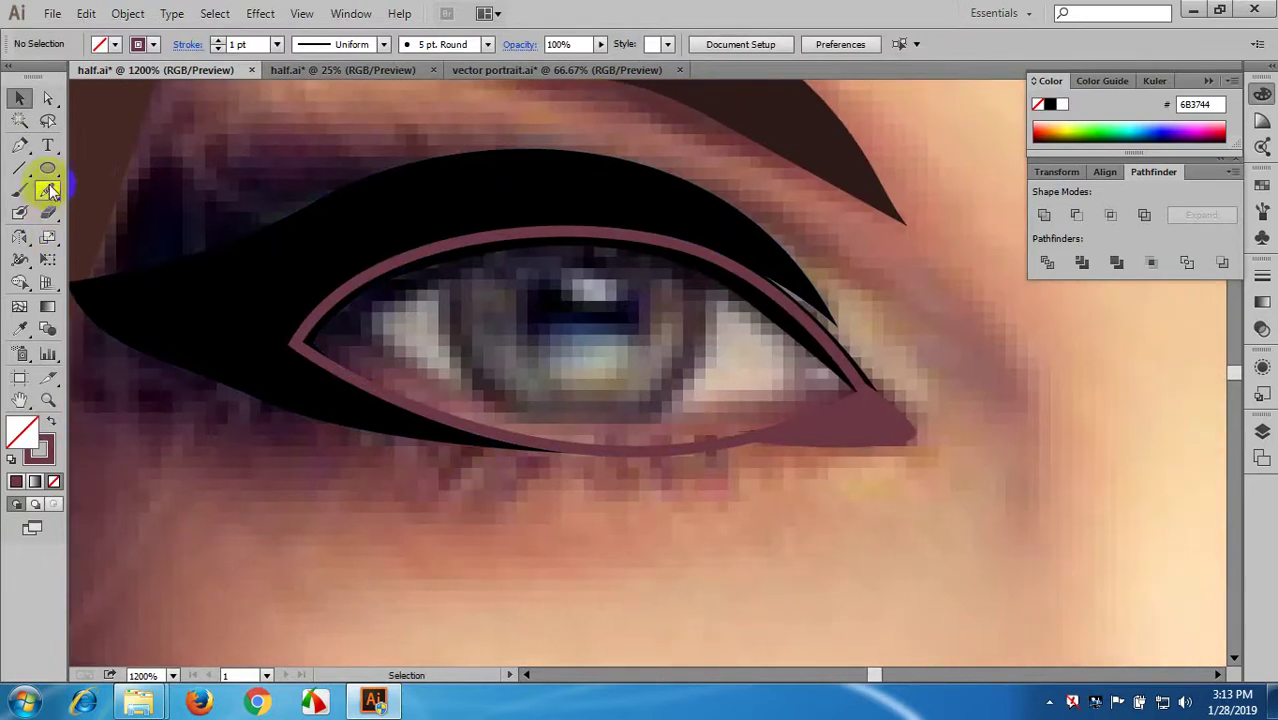
# - Draw an ellipse over the left-hand eye's iris, centred on the pupil
pyautogui.click(47, 168)
pyautogui.moveTo(458, 233); pyautogui.dragTo(965, 653)
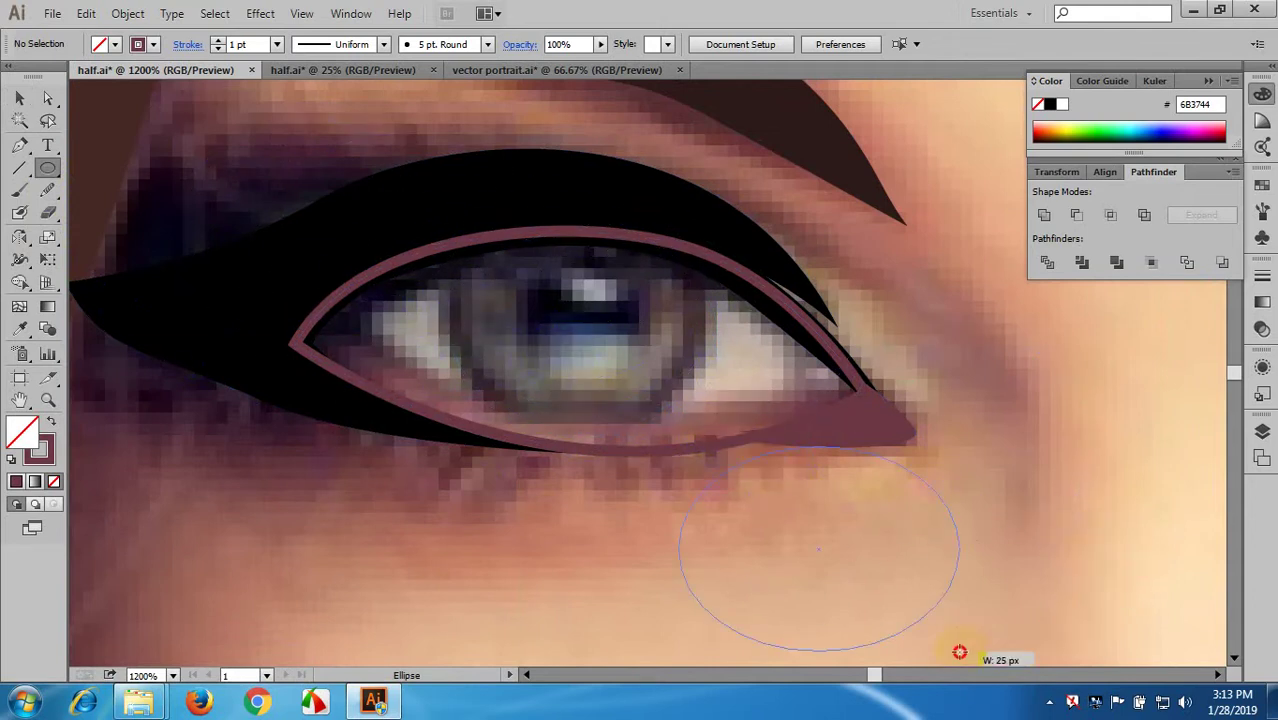
pyautogui.moveTo(959, 652); pyautogui.dragTo(652, 216)
pyautogui.scroll(3, 650, 215)
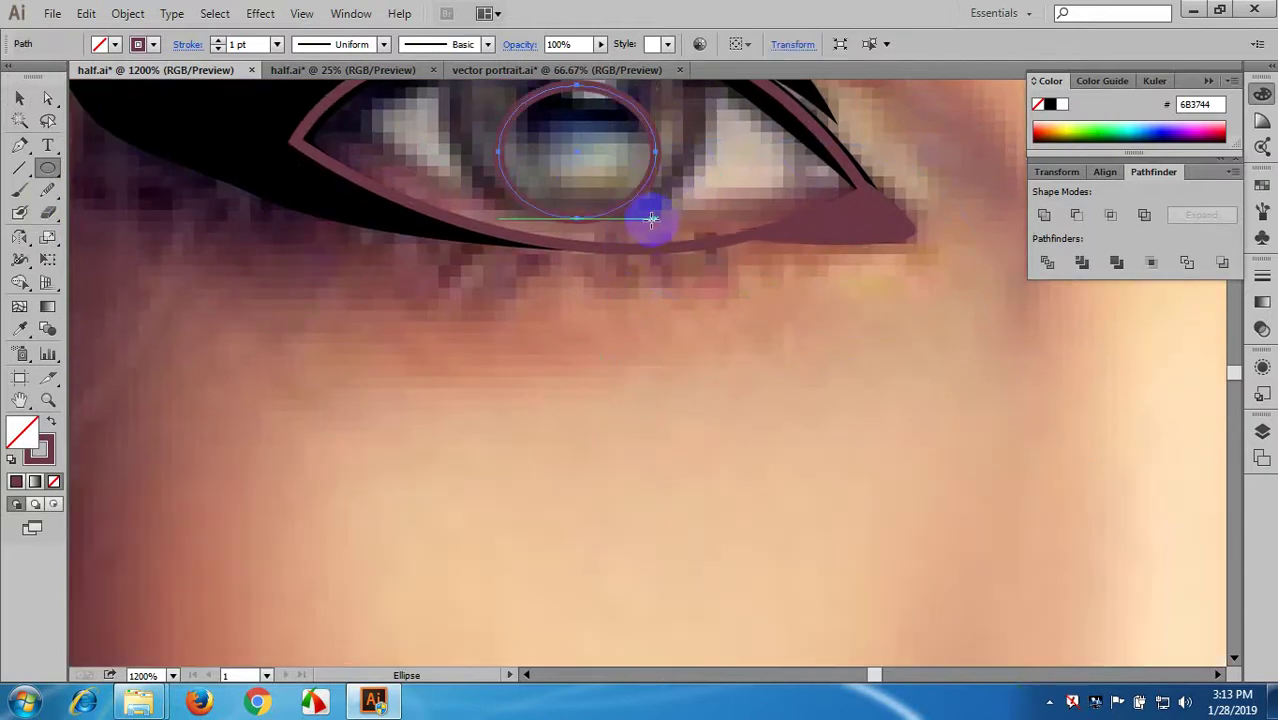
# - Undo the small ellipse and draw a larger one covering the whole iris of the left-hand eye
pyautogui.hotkey('ctrl', 'z')
pyautogui.moveTo(568, 225); pyautogui.dragTo(635, 270)
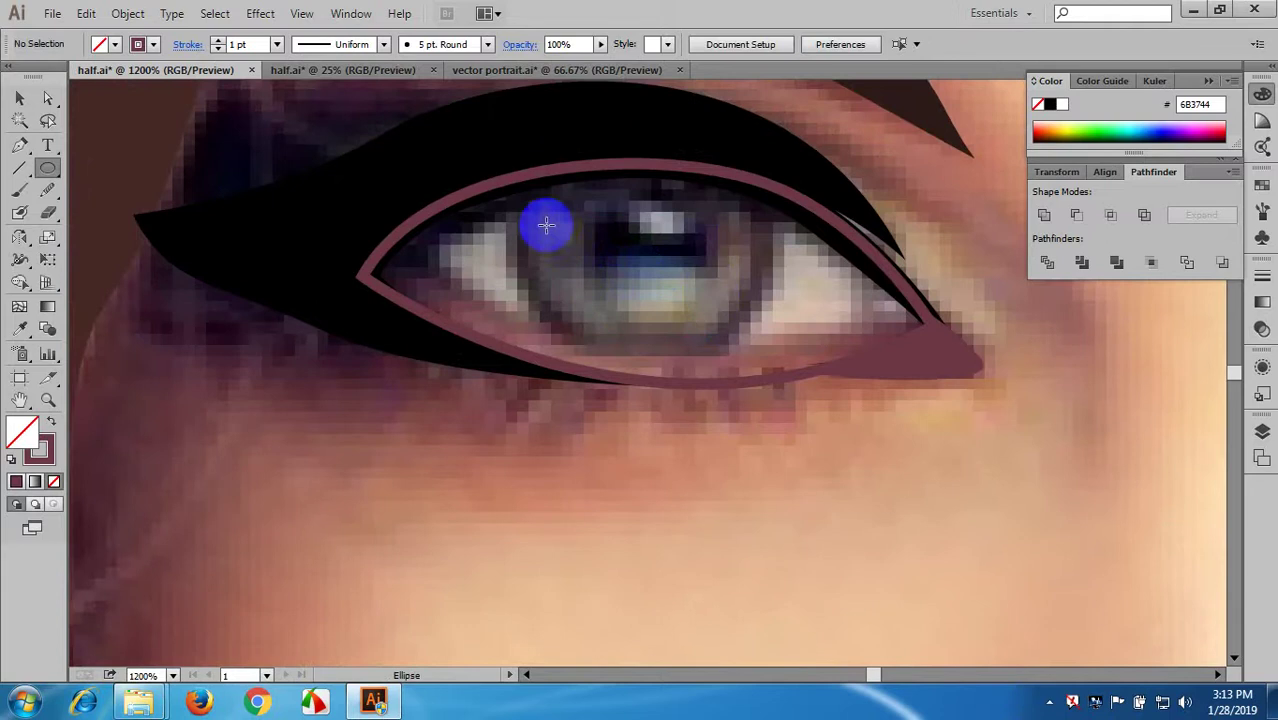
pyautogui.moveTo(505, 163); pyautogui.dragTo(783, 367)
pyautogui.scroll(4, 776, 371)
pyautogui.scroll(1, 672, 344)
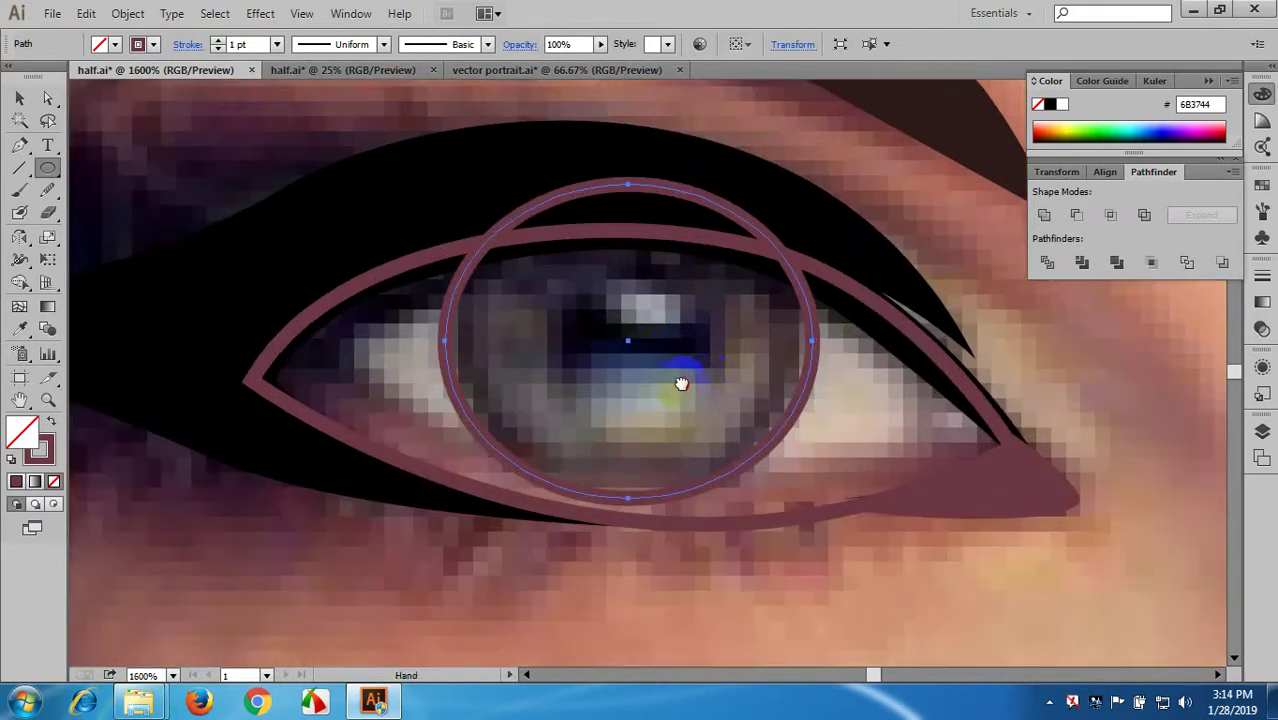
pyautogui.moveTo(681, 384); pyautogui.dragTo(690, 404)
# - Fill the iris ellipse with a dark brown sampled from the artwork, without stroke, and darken it to 2D1C1C
pyautogui.hotkey('ctrl', '-')
pyautogui.hotkey('ctrl', '-')
pyautogui.hotkey('ctrl', '-')
pyautogui.hotkey('ctrl', '-')
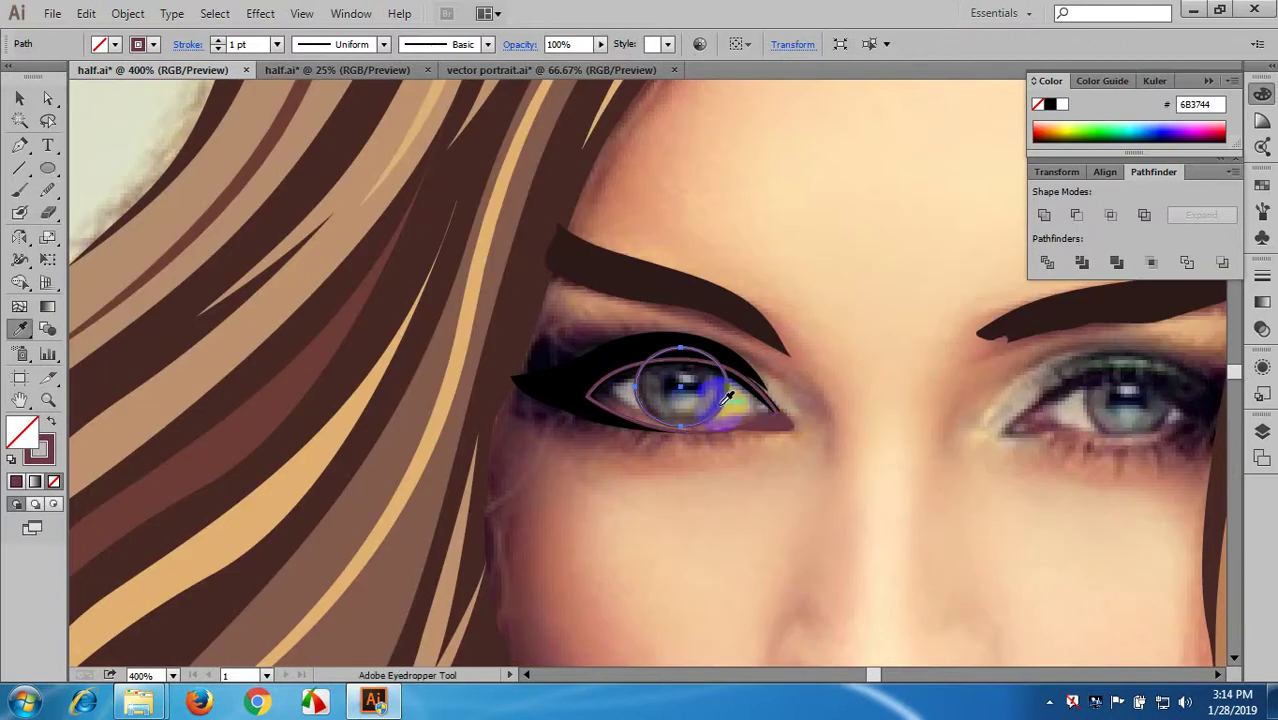
pyautogui.click(721, 385)
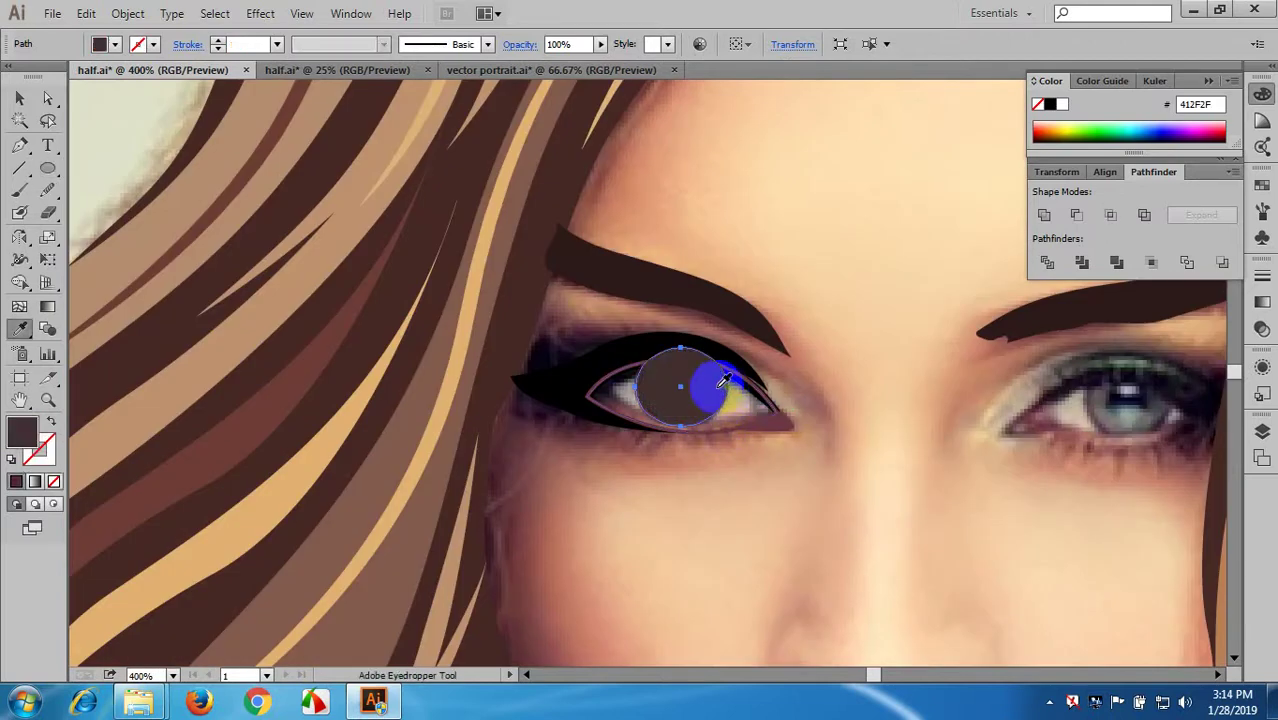
pyautogui.scroll(2, 608, 361)
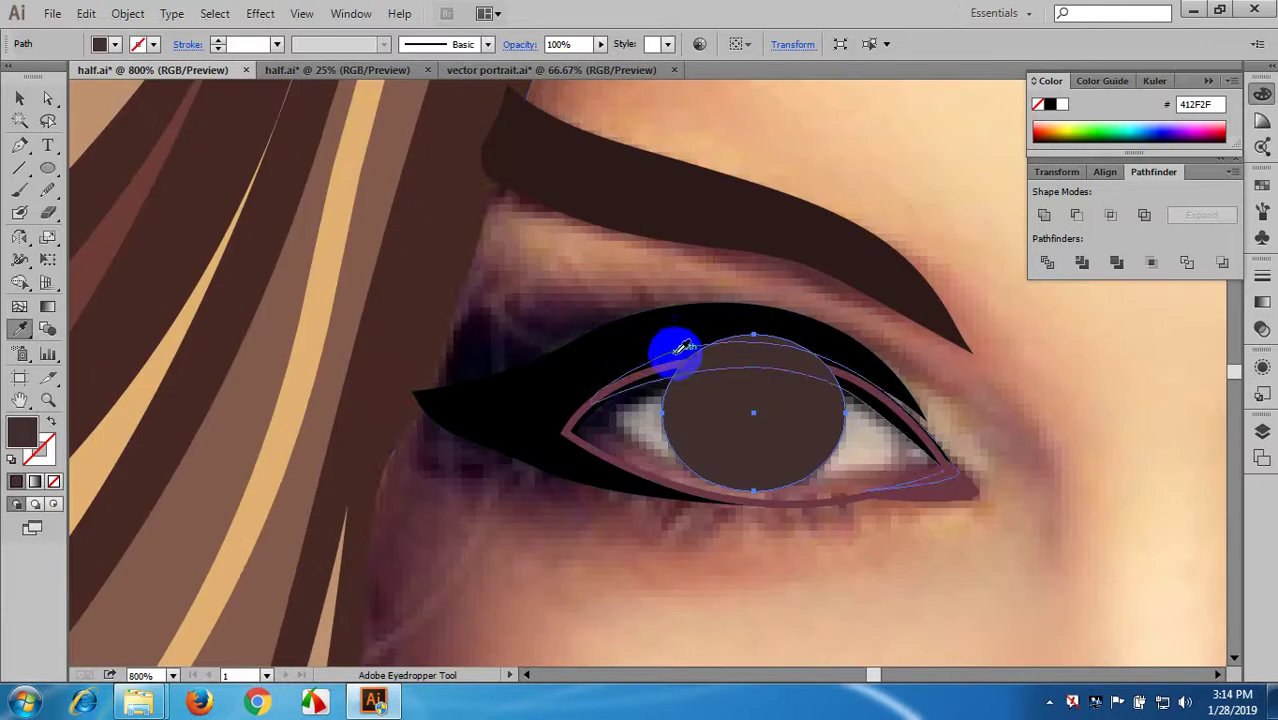
pyautogui.doubleClick(21, 431)
pyautogui.moveTo(456, 400); pyautogui.dragTo(480, 420)
pyautogui.click(810, 228)
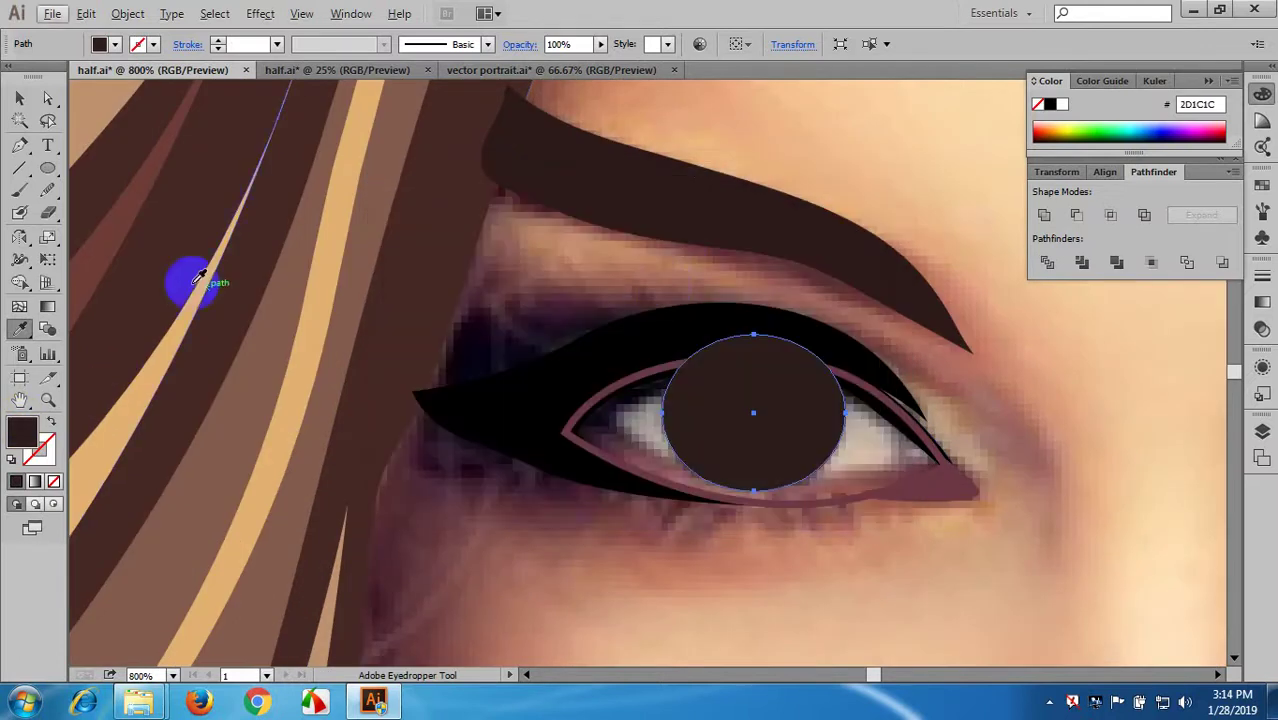
# - Duplicate the iris ellipse in place and scale the copy down slightly about its centre
pyautogui.click(20, 99)
pyautogui.scroll(1, 658, 386)
pyautogui.moveTo(670, 417); pyautogui.dragTo(242, 371)
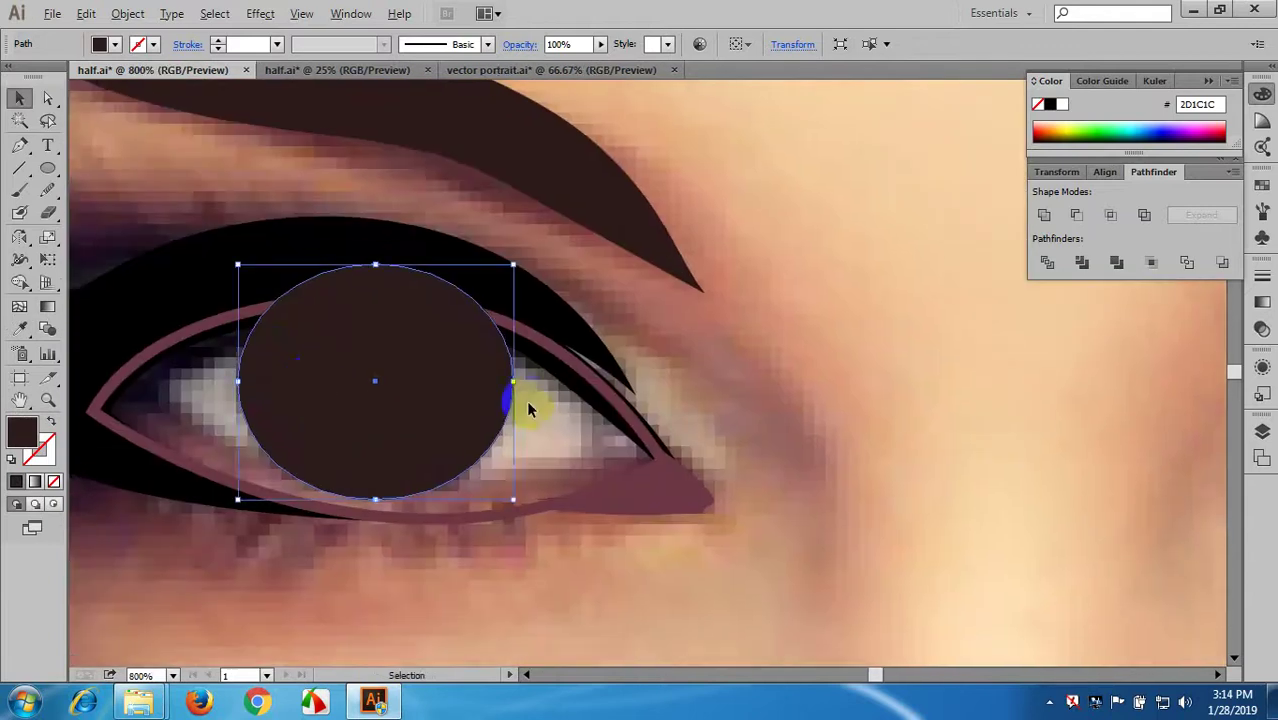
pyautogui.scroll(-3, 528, 408)
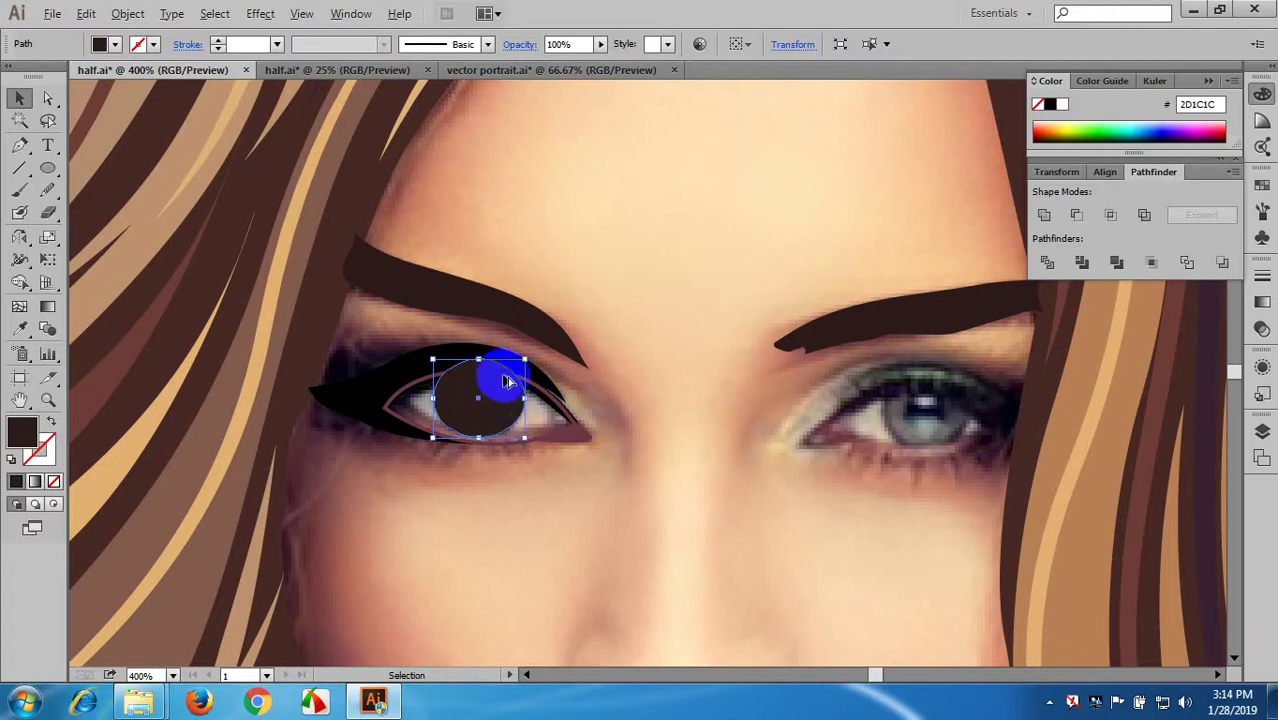
pyautogui.scroll(2, 507, 381)
pyautogui.moveTo(607, 285); pyautogui.dragTo(652, 358)
pyautogui.scroll(-3, 652, 358)
pyautogui.scroll(1, 649, 378)
pyautogui.press('a')
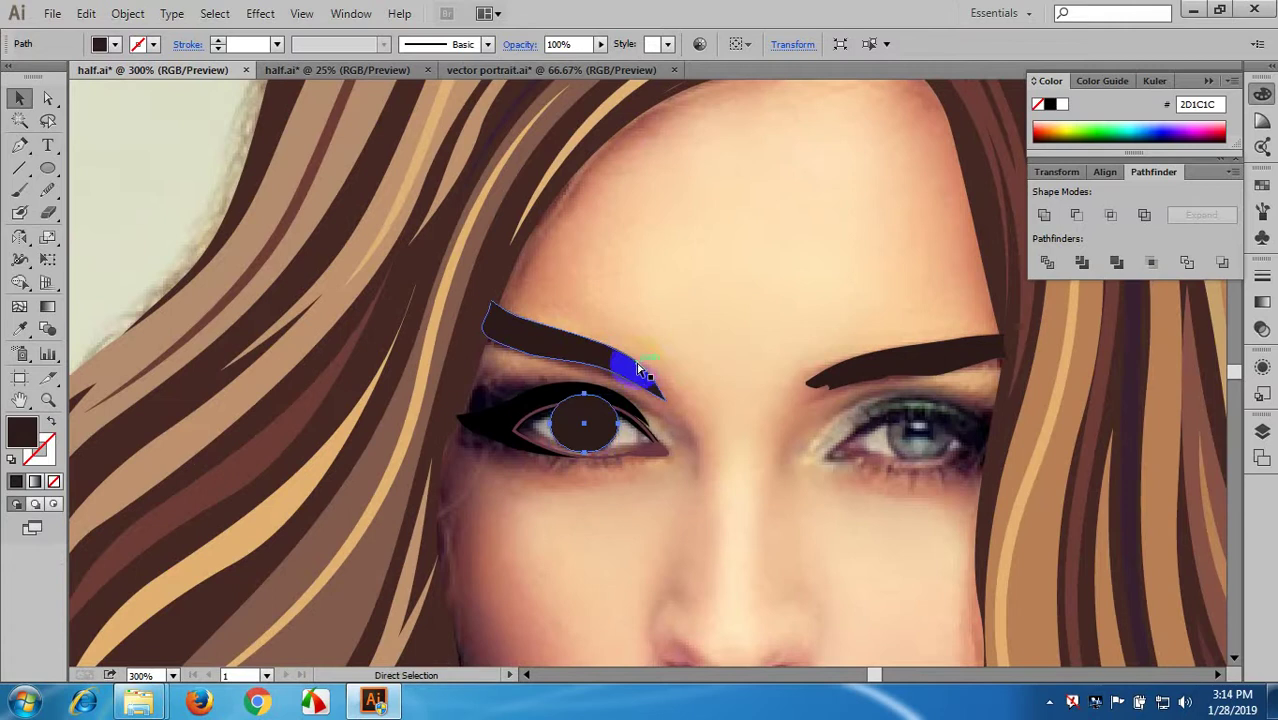
pyautogui.press('v')
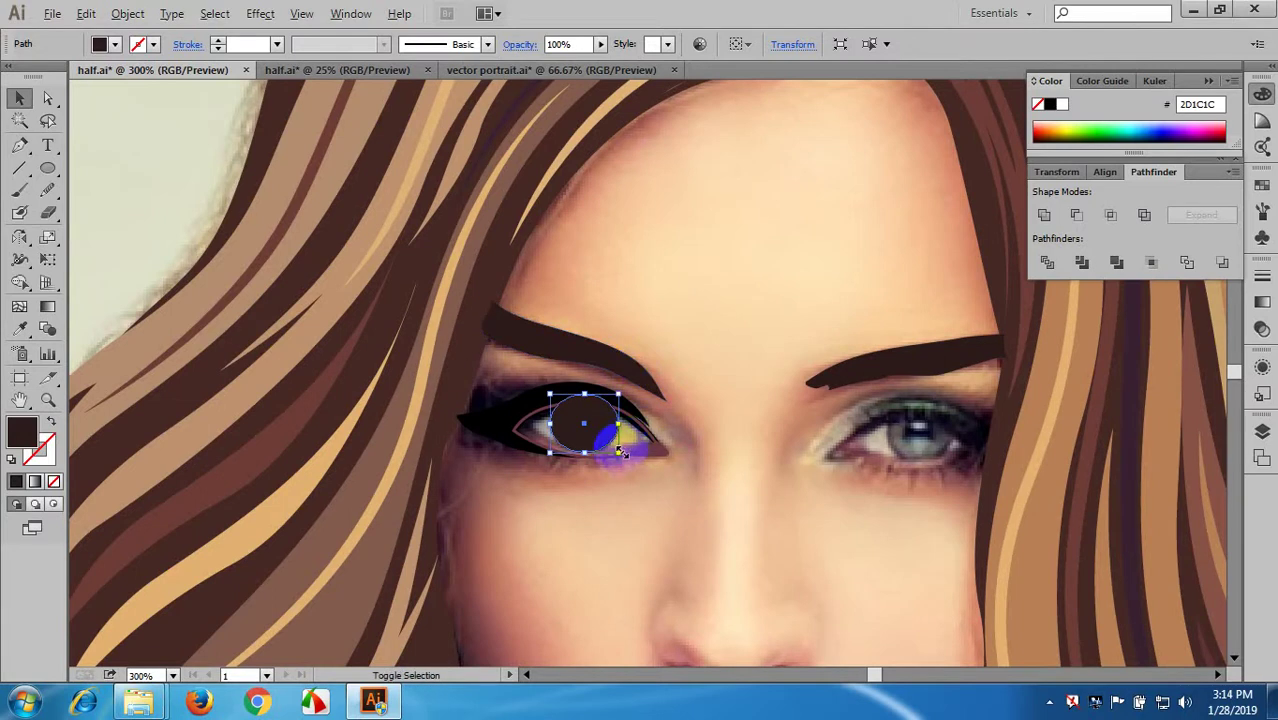
pyautogui.moveTo(619, 448); pyautogui.dragTo(617, 444)
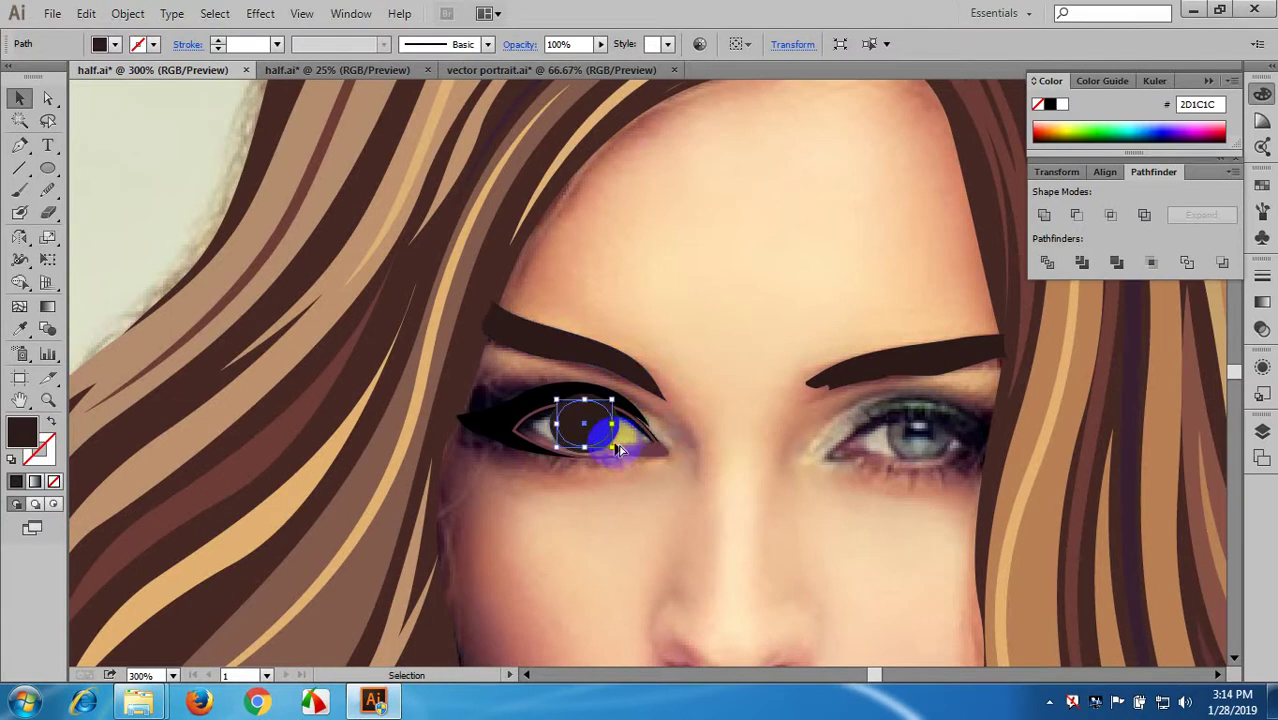
# - Lighten the fill of the smaller iris ellipse to brown 472E2E
pyautogui.keyDown('alt'); pyautogui.scroll(2, 595, 428); pyautogui.keyUp('alt')
pyautogui.doubleClick(22, 430)
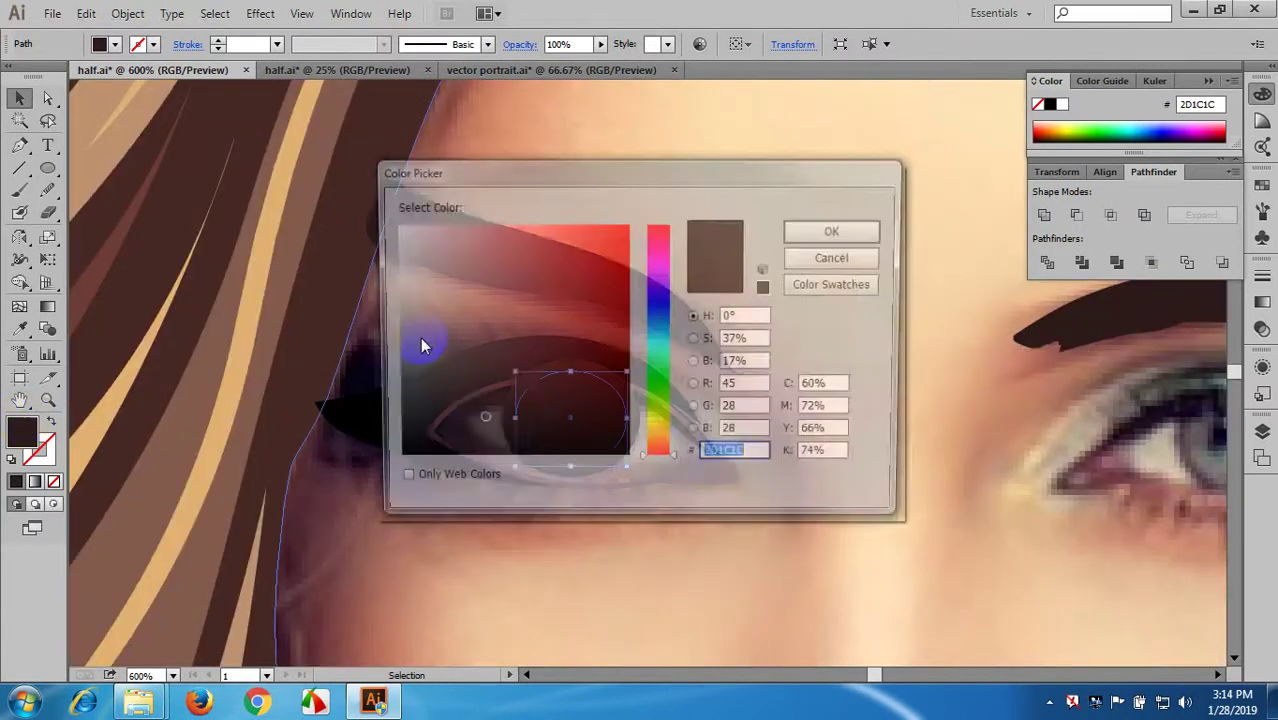
pyautogui.moveTo(485, 382)
pyautogui.mouseDown()
pyautogui.moveTo(479, 417)
pyautogui.moveTo(475, 395)
pyautogui.mouseUp()
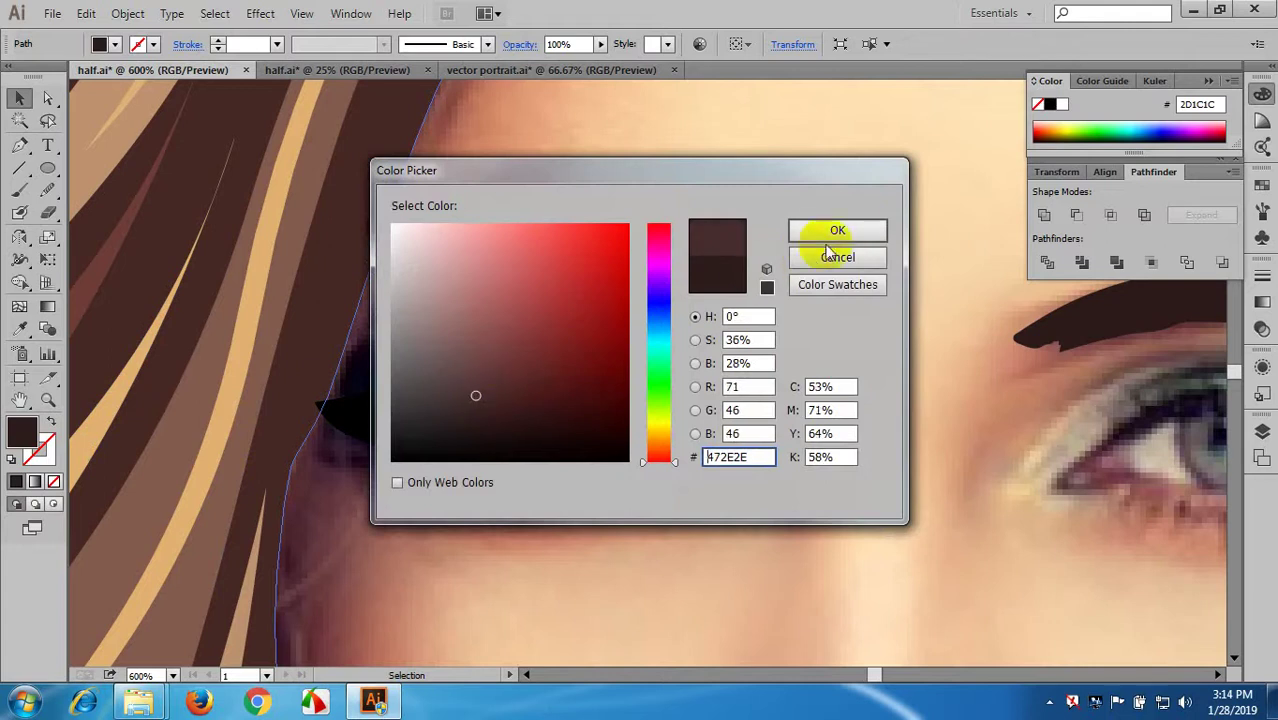
pyautogui.click(832, 236)
# - Apply a previewed Gaussian Blur to the smaller iris ellipse, lowering the blur radius
pyautogui.scroll(3, 430, 190)
pyautogui.click(260, 13)
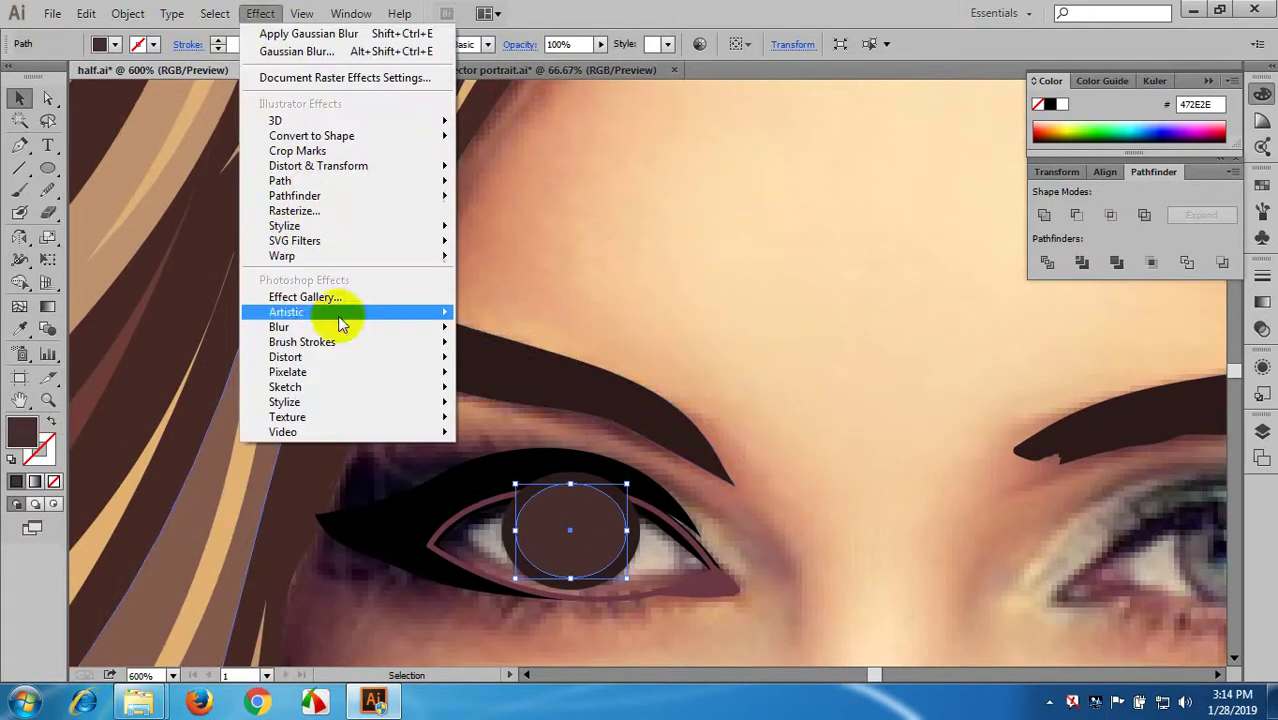
pyautogui.moveTo(379, 325)
pyautogui.click(500, 330)
pyautogui.click(935, 313)
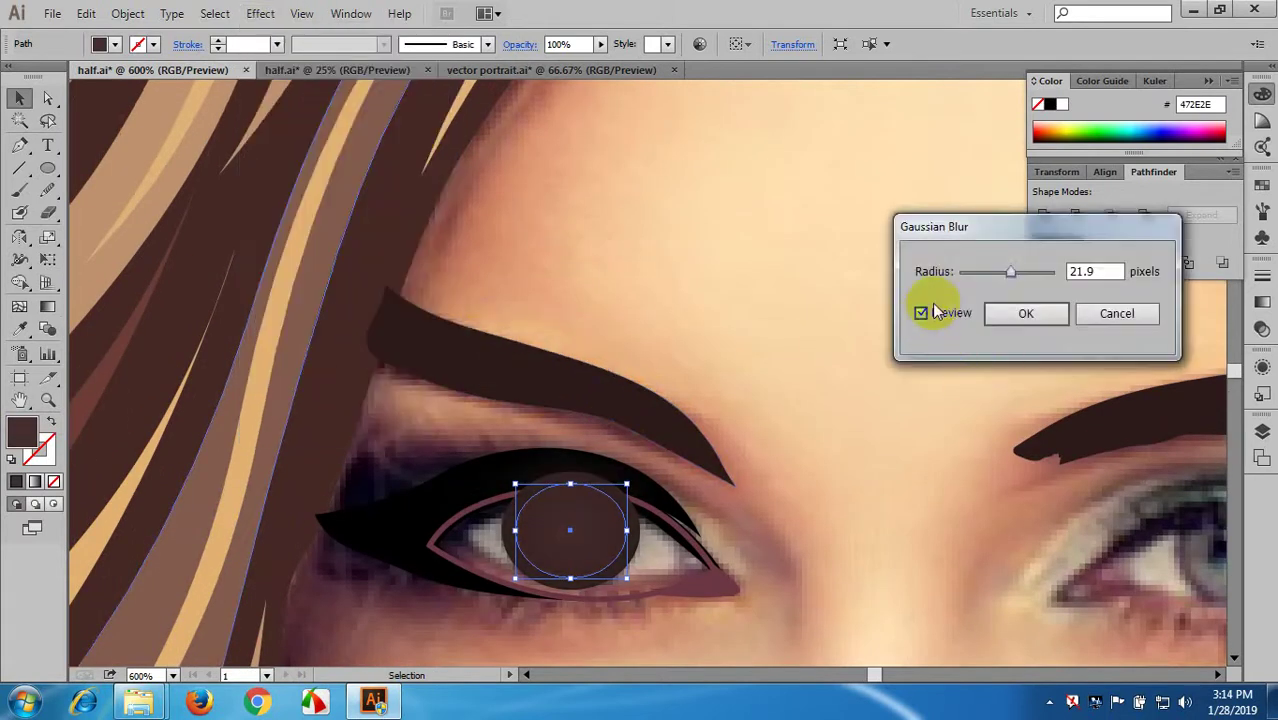
pyautogui.moveTo(995, 267); pyautogui.dragTo(988, 278)
pyautogui.click(1020, 313)
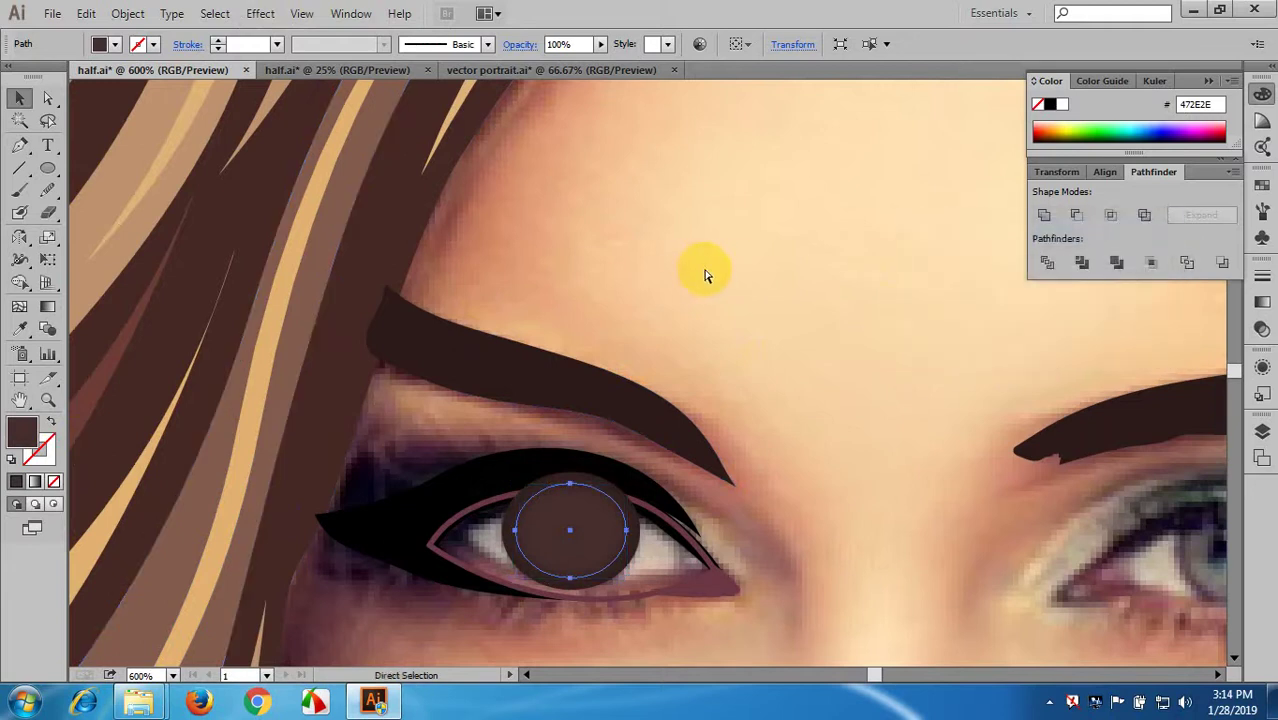
# - Duplicate the blurred ellipse in place, shrink the copy around the pupil, fill it with dark brown 281818 and deselect it
pyautogui.moveTo(626, 578); pyautogui.dragTo(608, 552)
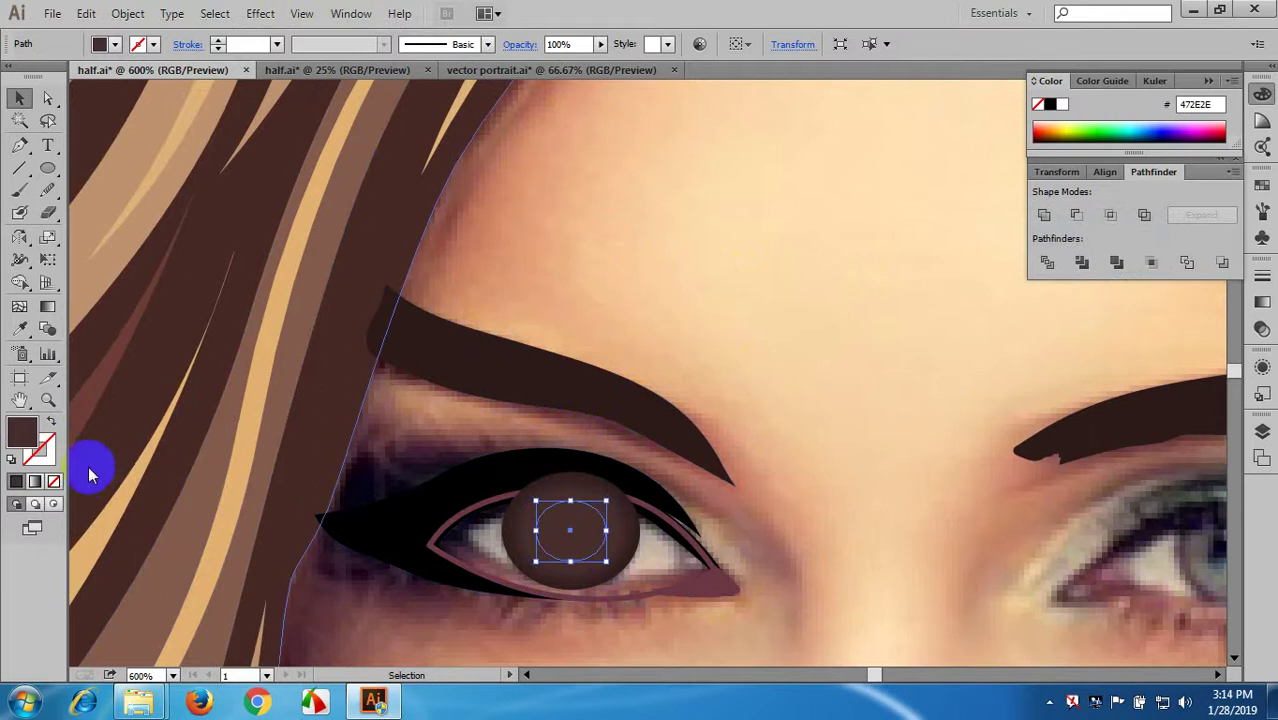
pyautogui.doubleClick(22, 430)
pyautogui.moveTo(485, 393); pyautogui.dragTo(487, 424)
pyautogui.click(796, 236)
pyautogui.keyDown('ctrl'); pyautogui.click(615, 454); pyautogui.keyUp('ctrl')
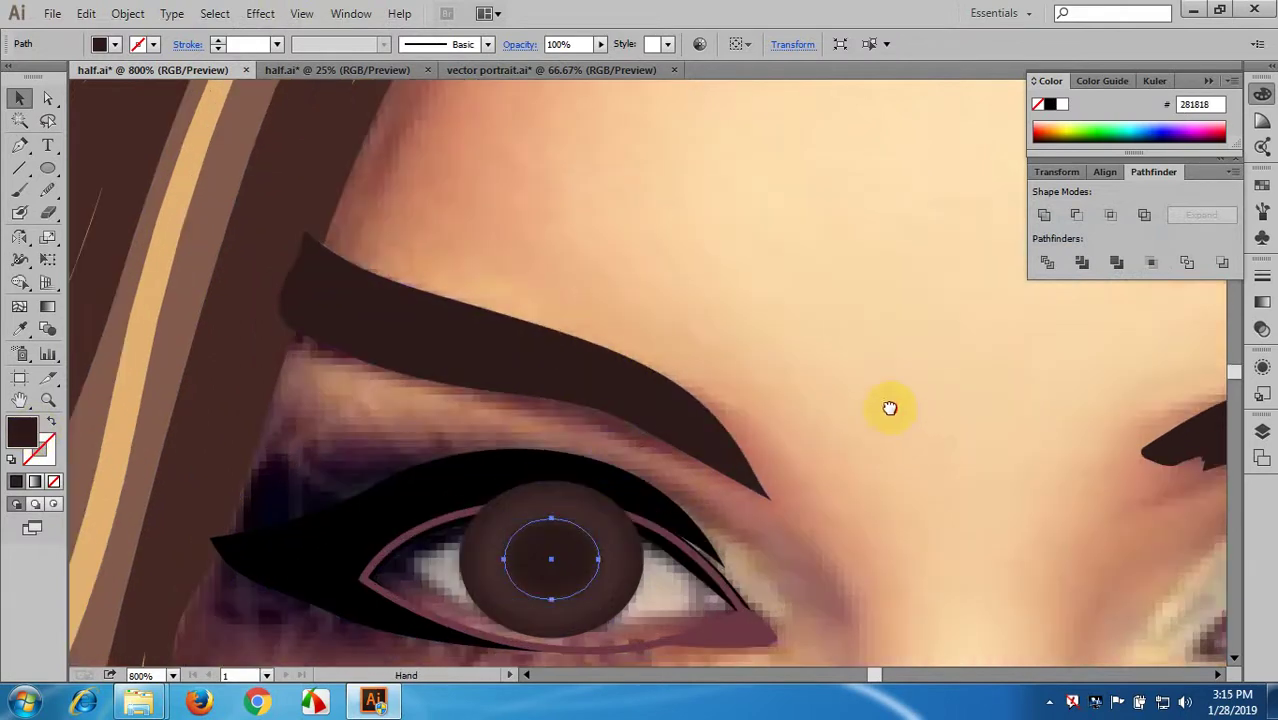
pyautogui.moveTo(890, 408); pyautogui.dragTo(886, 299)
pyautogui.click(876, 352)
# - Draw a rounded freehand pupil at the centre of the iris with the Pencil tool and fill it black
pyautogui.scroll(-3, 831, 466)
pyautogui.moveTo(854, 476); pyautogui.dragTo(591, 437)
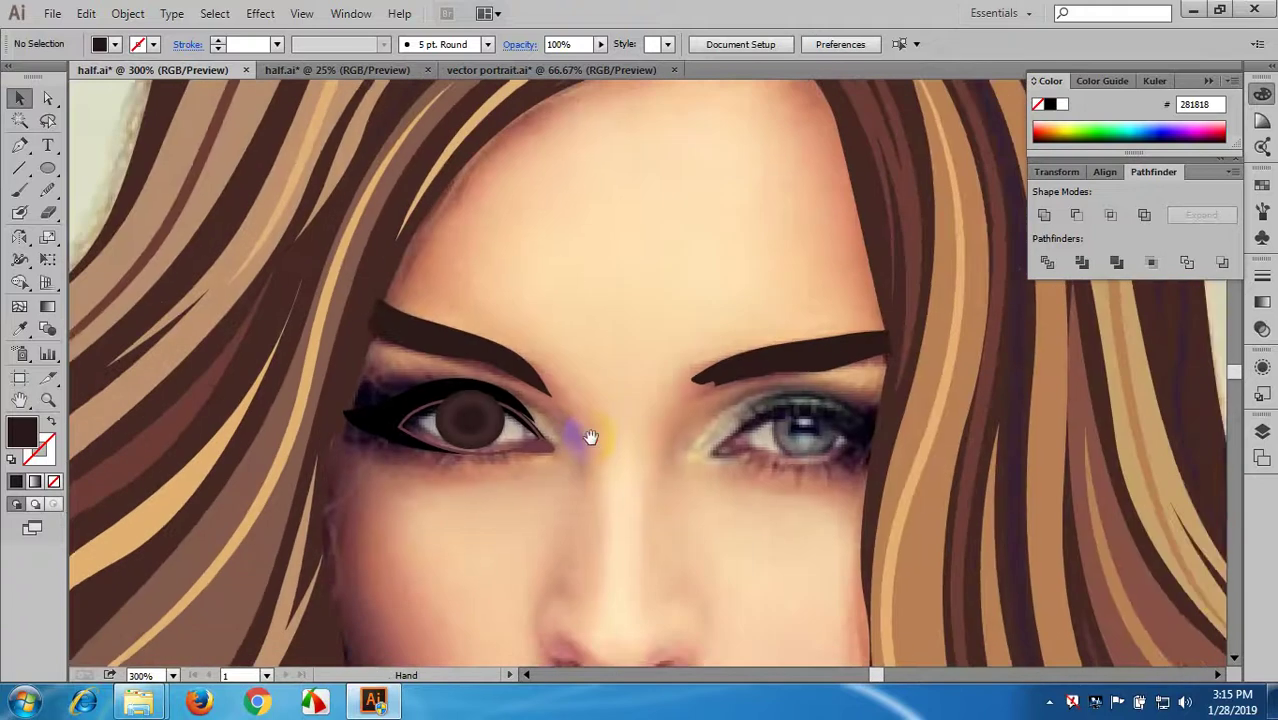
pyautogui.scroll(4, 465, 402)
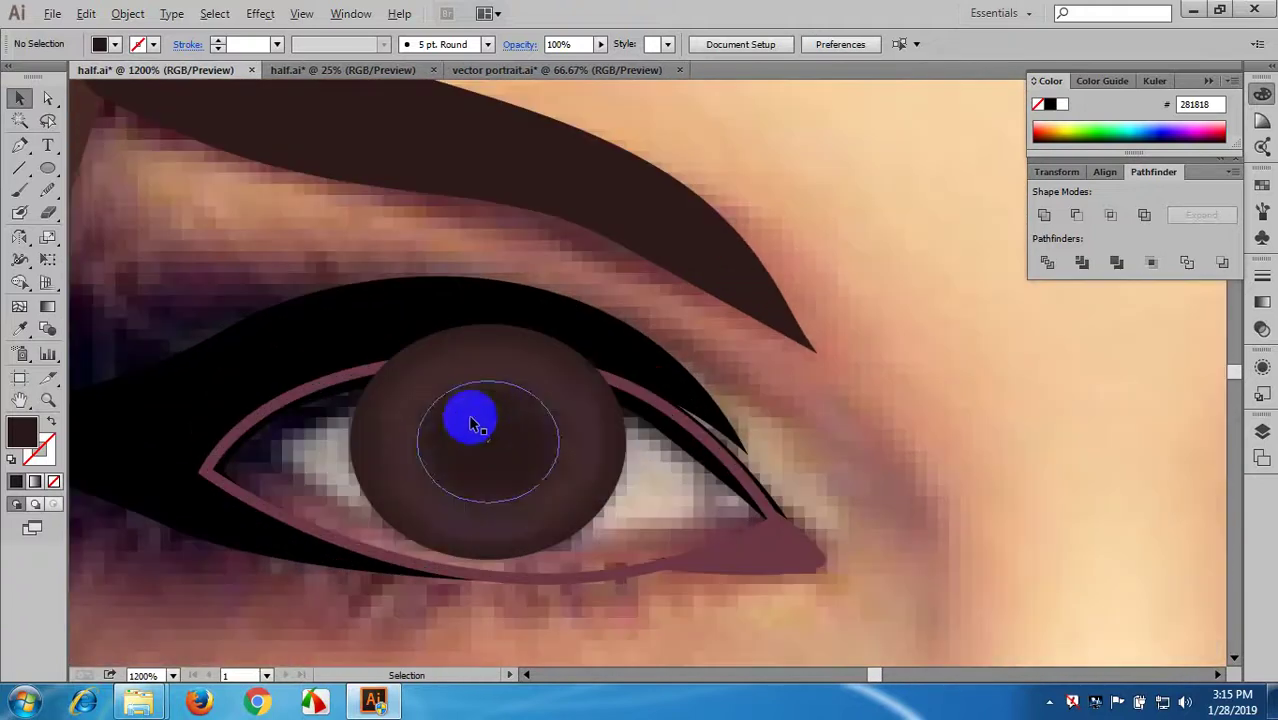
pyautogui.click(47, 190)
pyautogui.click(120, 190)
pyautogui.moveTo(462, 402)
pyautogui.mouseDown()
pyautogui.moveTo(447, 425)
pyautogui.moveTo(473, 465)
pyautogui.moveTo(521, 451)
pyautogui.moveTo(525, 408)
pyautogui.moveTo(492, 398)
pyautogui.mouseUp()
pyautogui.click(1050, 104)
pyautogui.scroll(2, 519, 372)
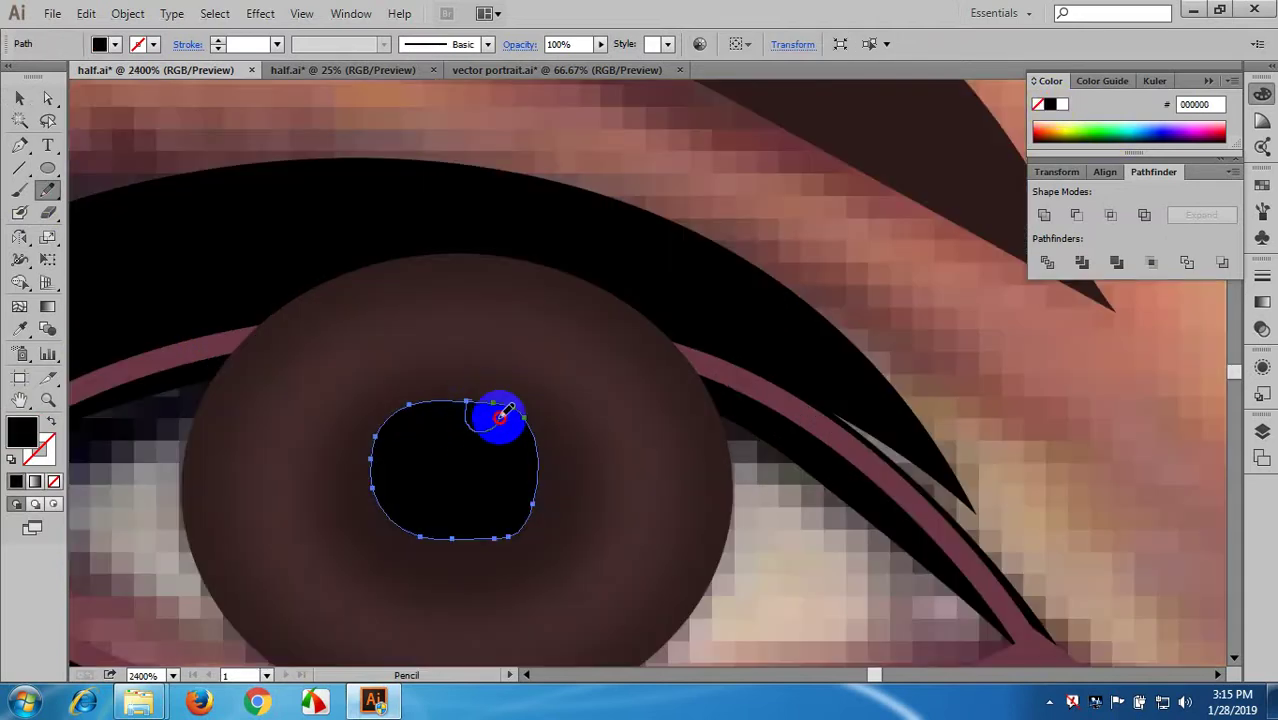
pyautogui.moveTo(488, 385); pyautogui.dragTo(489, 390)
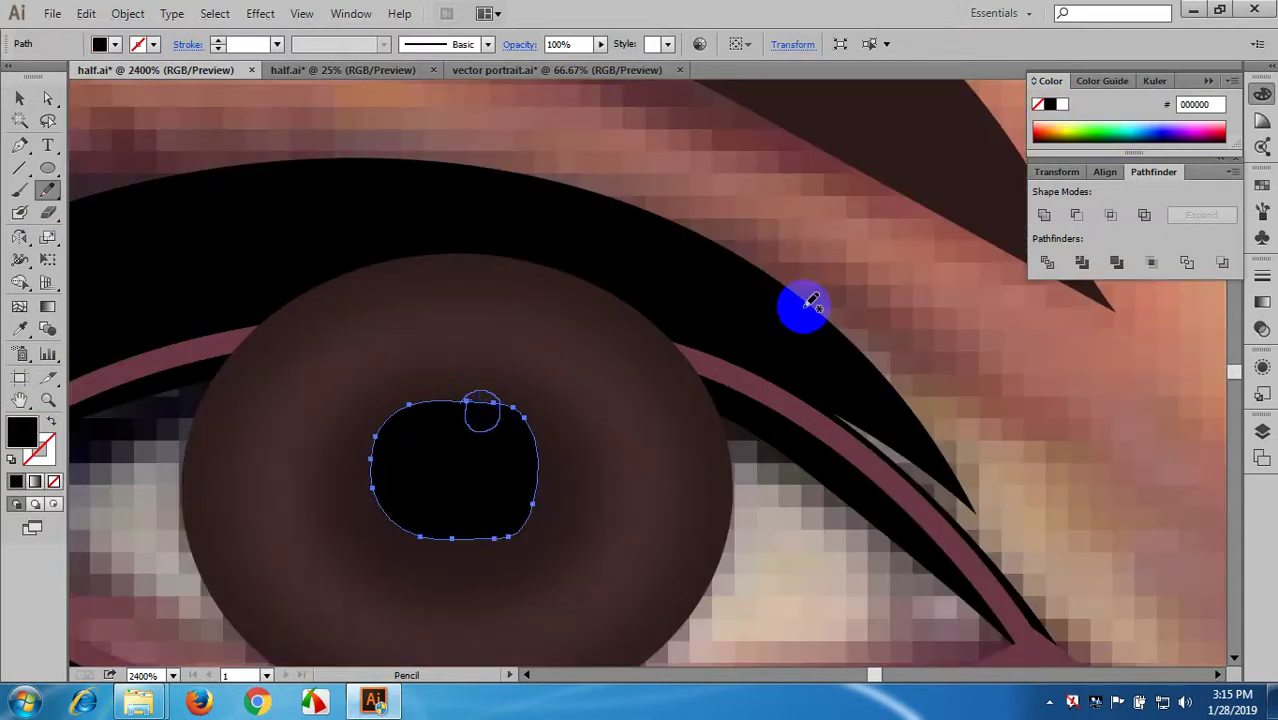
pyautogui.click(1060, 105)
pyautogui.click(1050, 104)
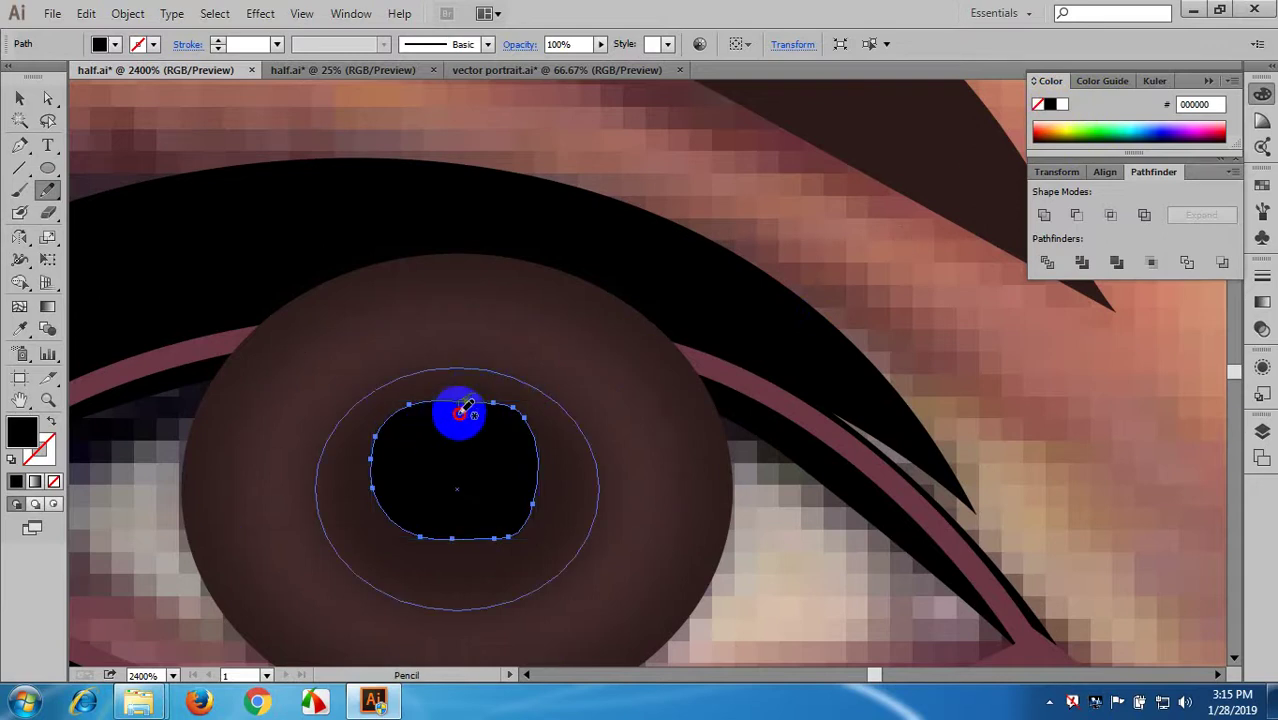
# - Draw a tiny freehand oval highlight at the pupil's upper edge, fill it white and deselect it
pyautogui.moveTo(492, 390); pyautogui.dragTo(488, 394)
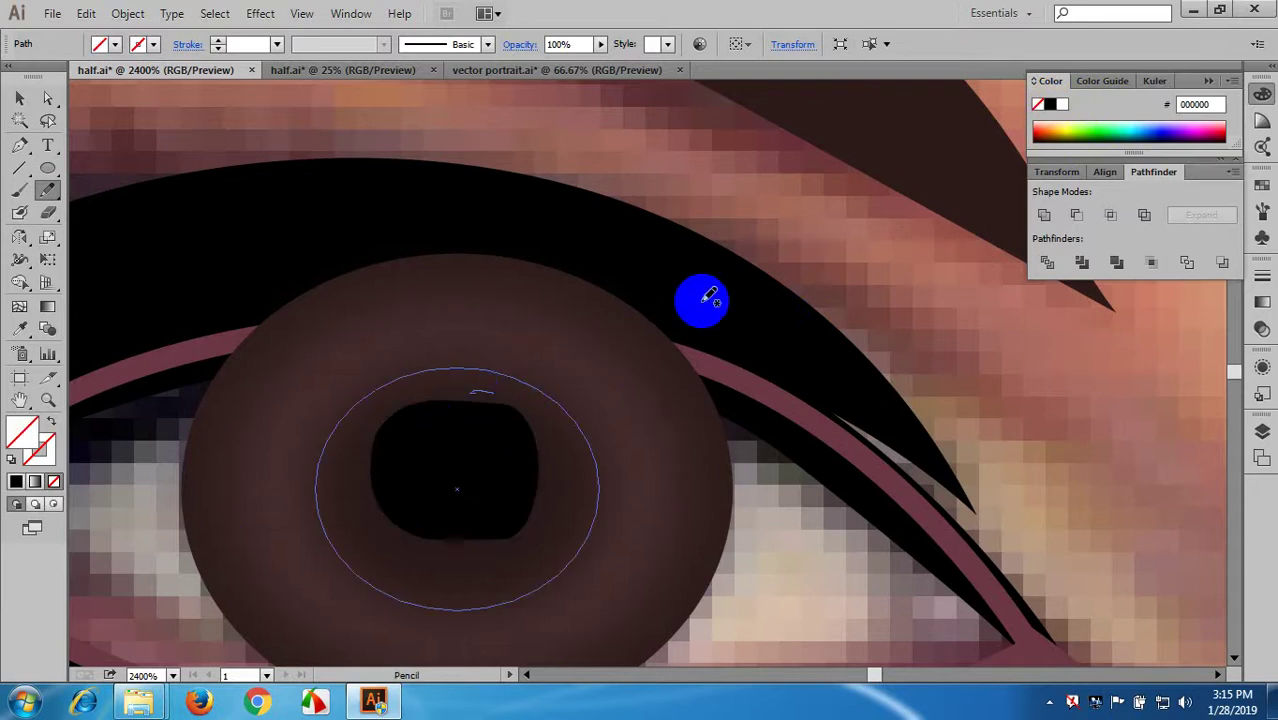
pyautogui.click(1064, 106)
pyautogui.scroll(-4, 723, 324)
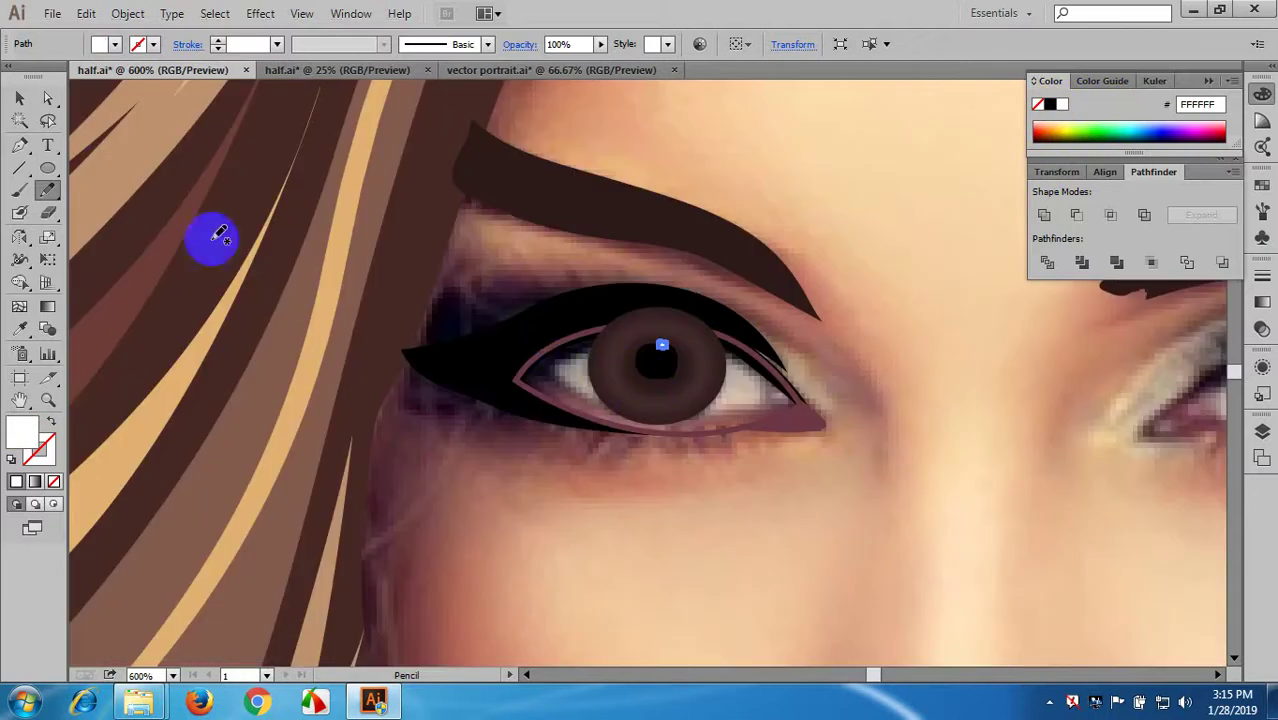
pyautogui.click(577, 490)
# - Move the white highlight slightly down so it sits inside the black pupil
pyautogui.scroll(-4, 577, 512)
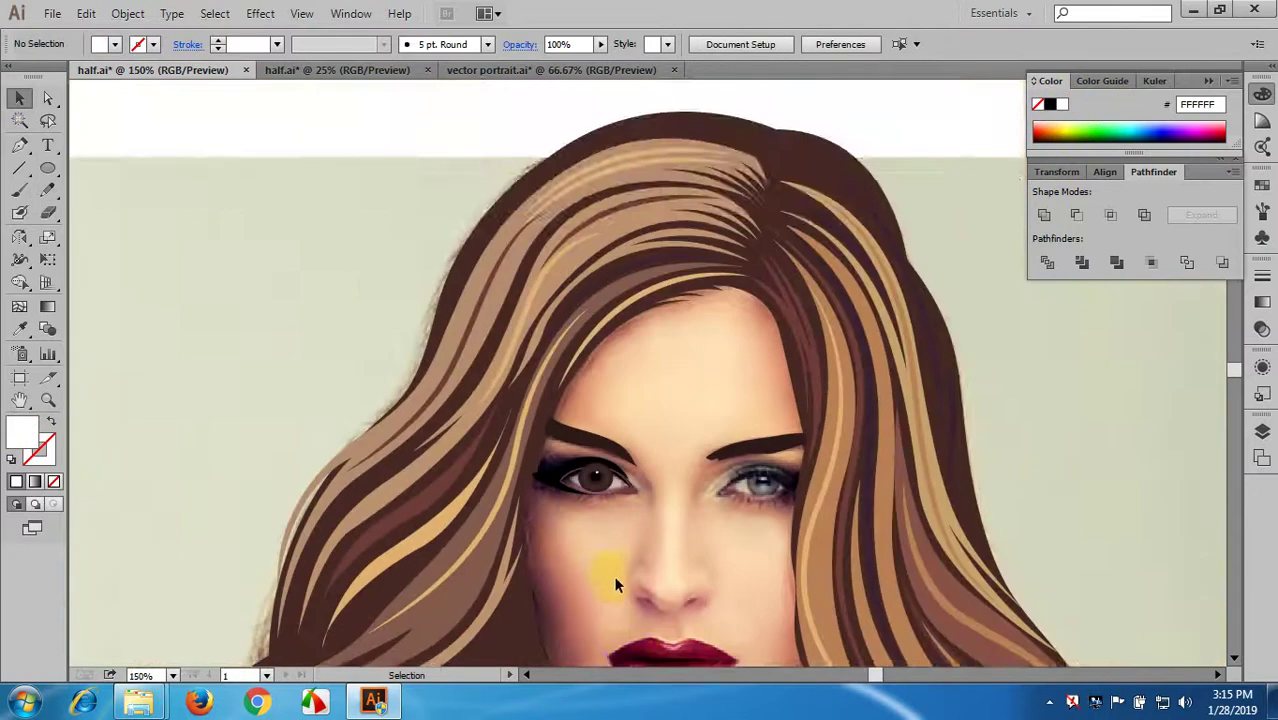
pyautogui.moveTo(615, 582); pyautogui.dragTo(616, 455)
pyautogui.keyDown('alt'); pyautogui.scroll(6, 571, 368); pyautogui.keyUp('alt')
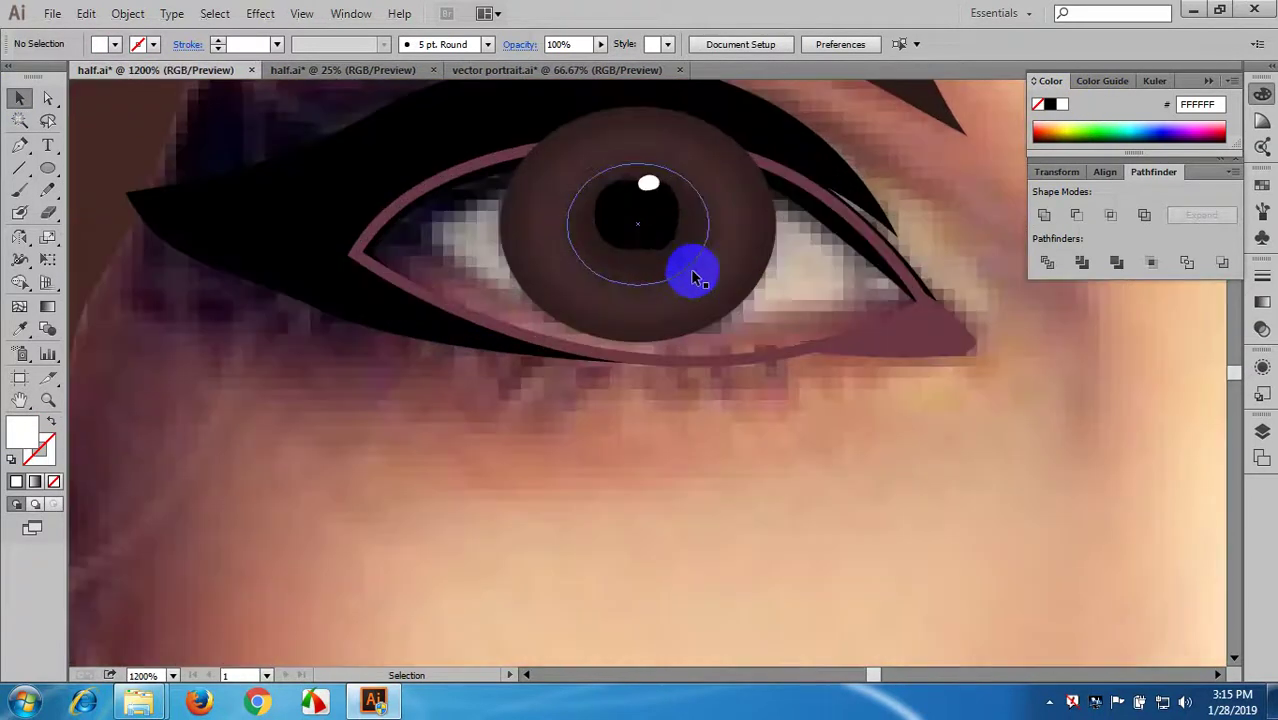
pyautogui.moveTo(651, 184); pyautogui.dragTo(653, 198)
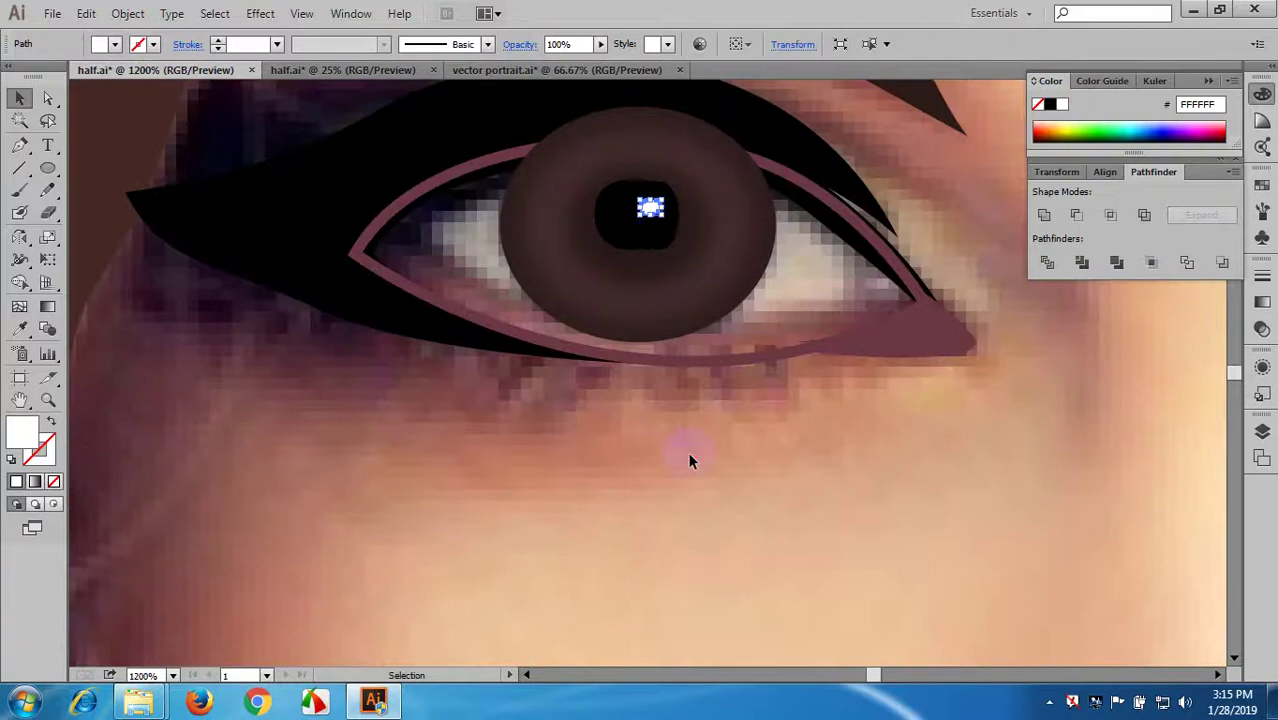
pyautogui.keyDown('alt'); pyautogui.scroll(-7, 687, 451); pyautogui.keyUp('alt')
# - Replace the eye-opening shape's purple outline with a solid fill sampled from the photo's eye white, and lighten it to grey D3D3D3
pyautogui.keyDown('alt'); pyautogui.scroll(6, 700, 485); pyautogui.keyUp('alt')
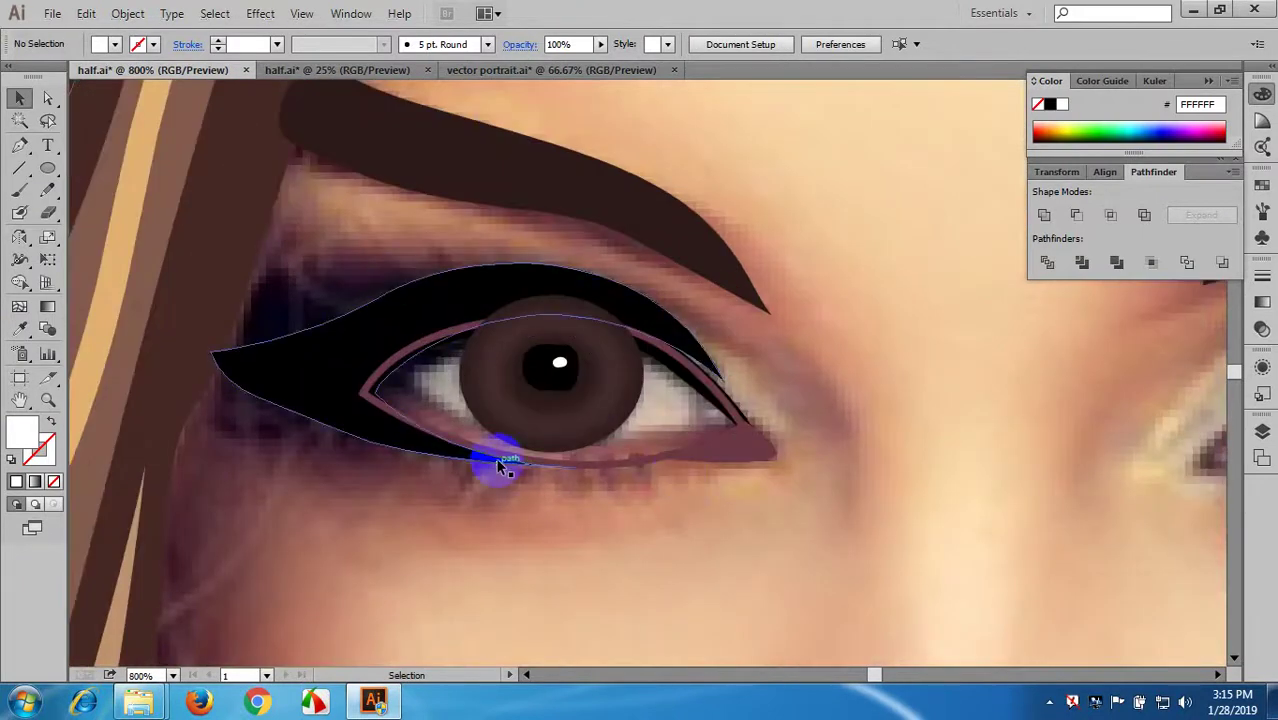
pyautogui.click(557, 461)
pyautogui.keyDown('alt'); pyautogui.scroll(1, 655, 453); pyautogui.keyUp('alt')
pyautogui.scroll(3, 655, 453)
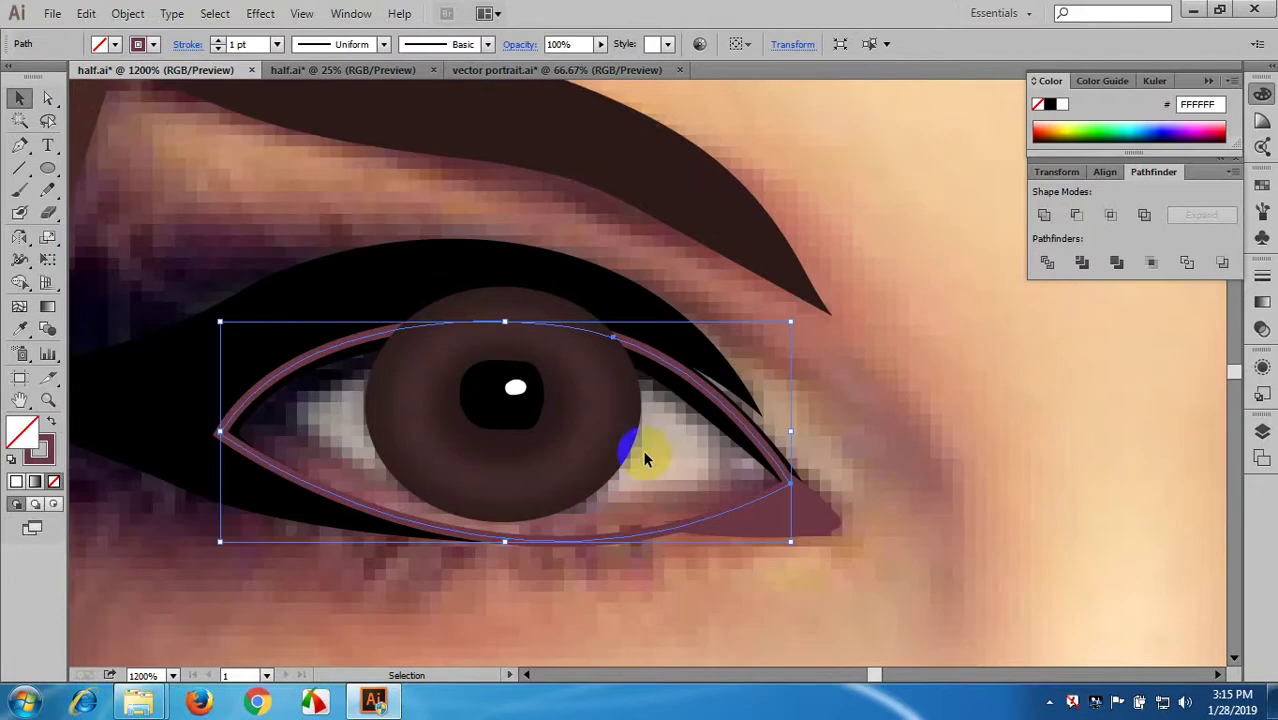
pyautogui.press('i')
pyautogui.click(665, 448)
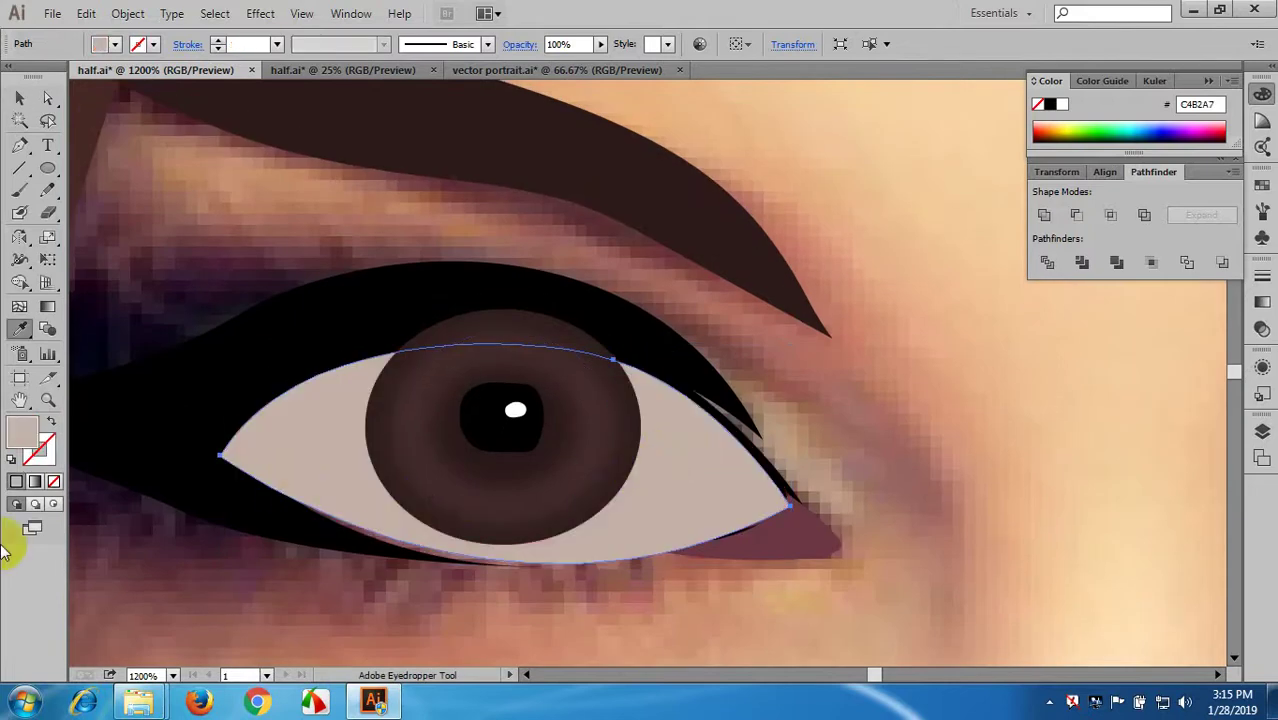
pyautogui.click(49, 425)
pyautogui.click(49, 425)
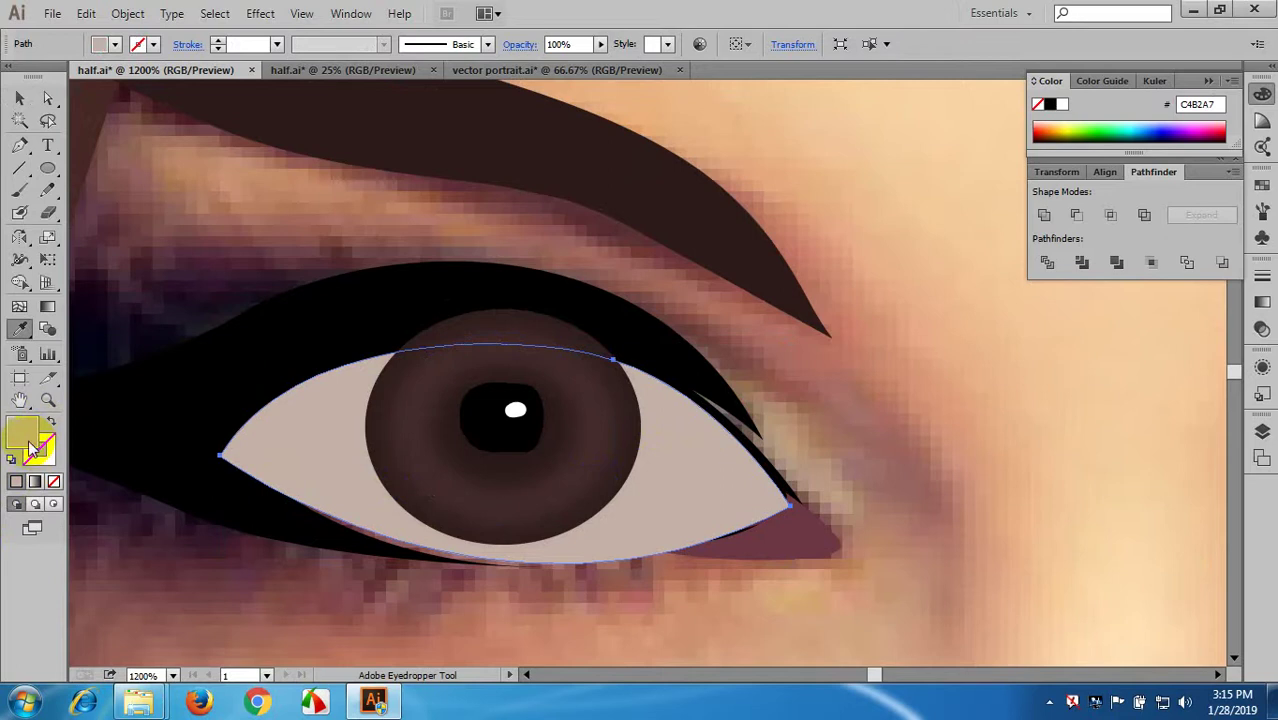
pyautogui.doubleClick(24, 432)
pyautogui.click(408, 264)
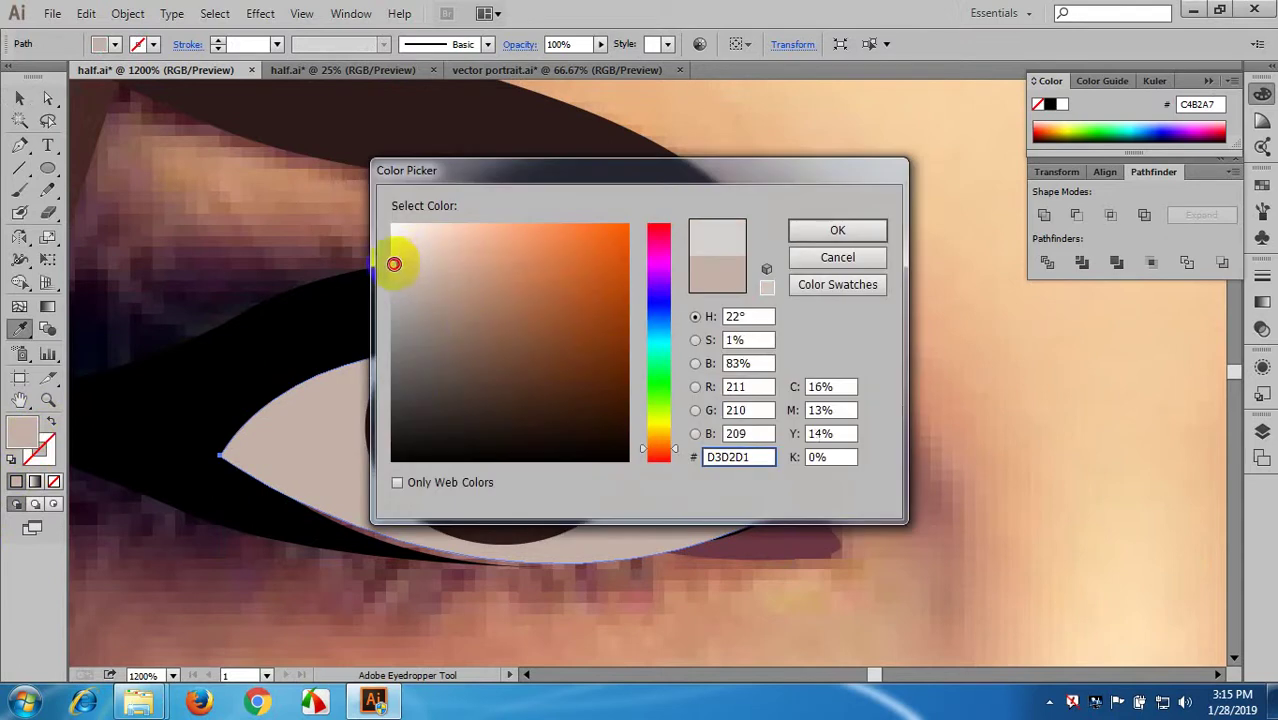
pyautogui.click(833, 229)
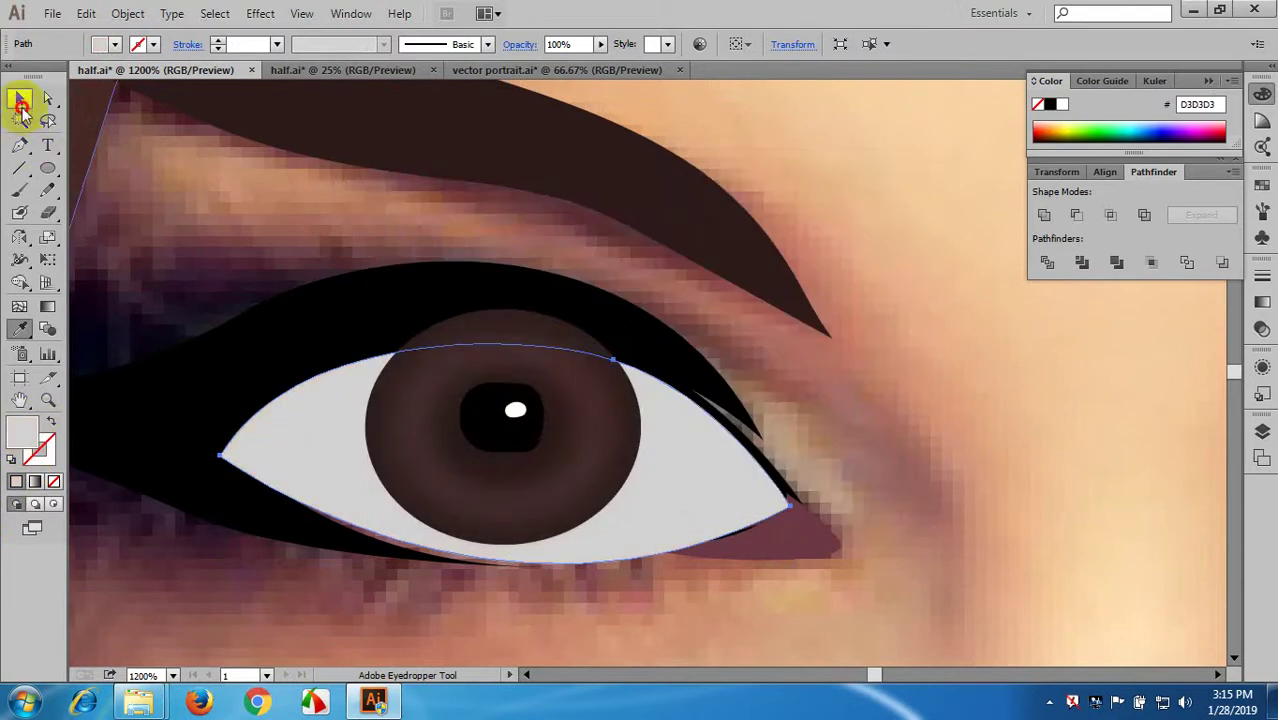
# - Deselect the eye white and draw a freehand, roughly triangular shape within its outer part beside the iris, using the Pencil tool
pyautogui.click(126, 194)
pyautogui.click(48, 190)
pyautogui.scroll(-1, 434, 394)
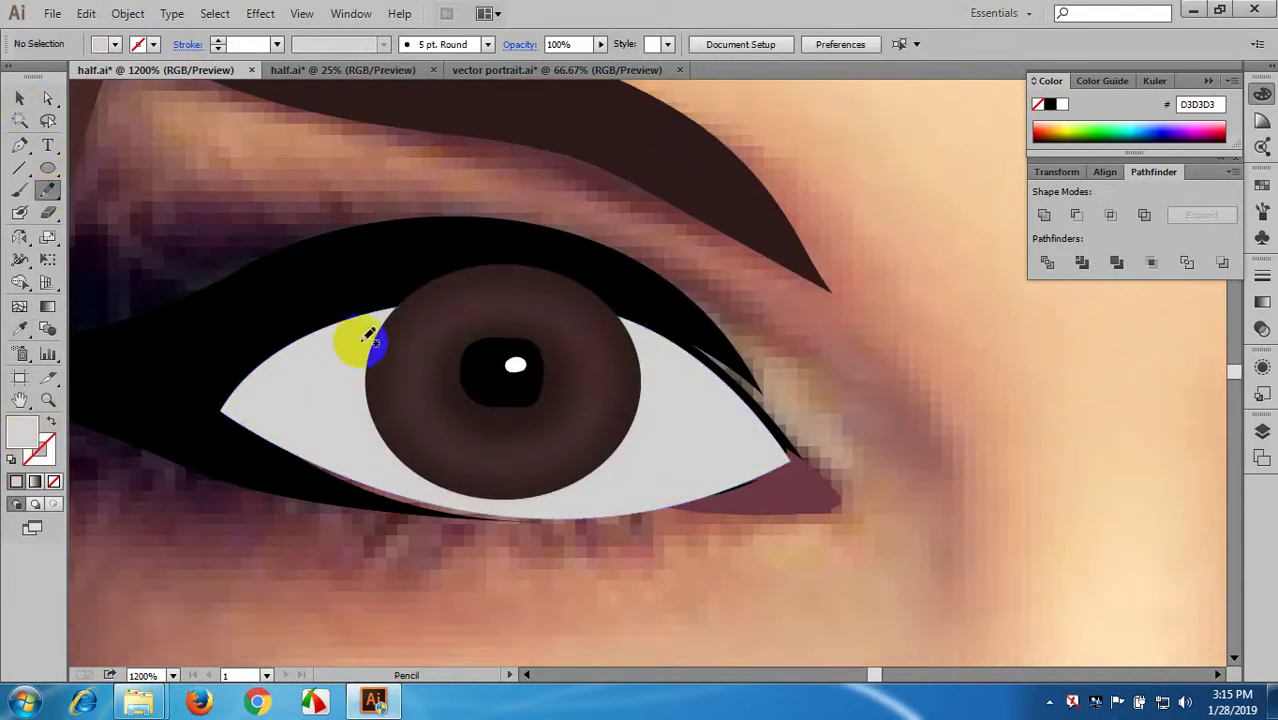
pyautogui.moveTo(360, 336); pyautogui.dragTo(347, 381)
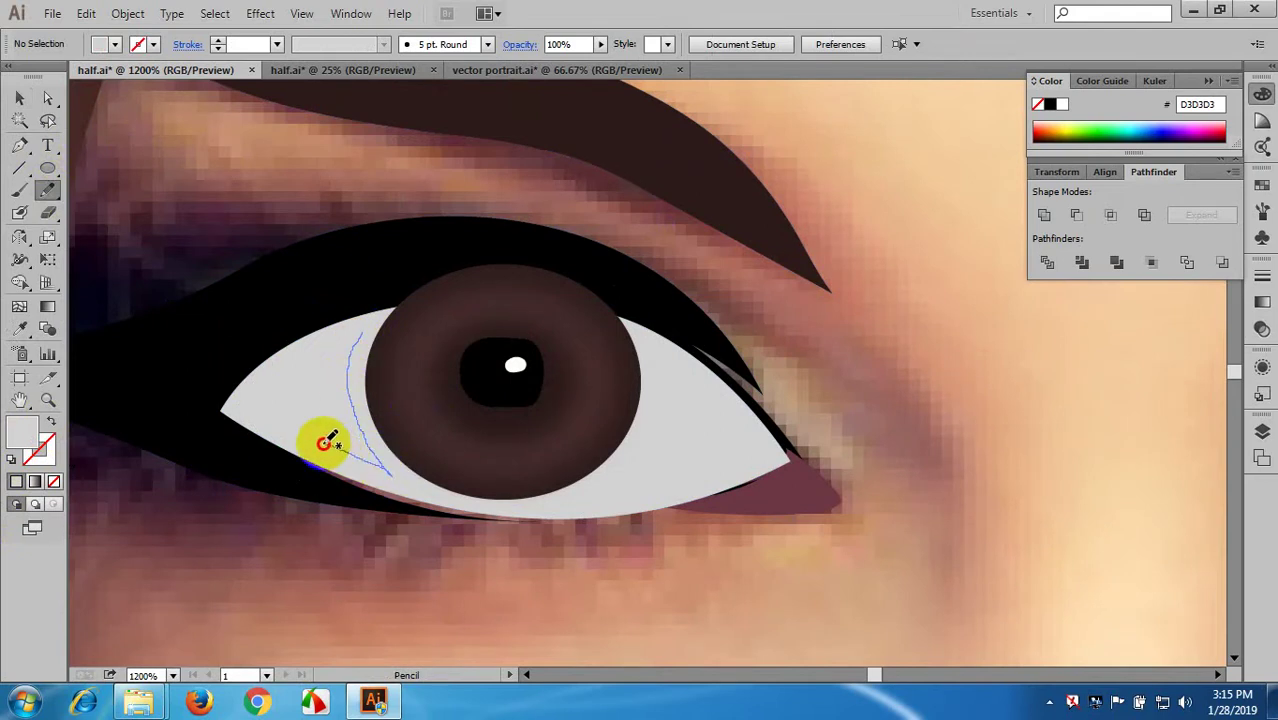
pyautogui.moveTo(288, 425)
pyautogui.mouseDown()
pyautogui.moveTo(247, 393)
pyautogui.moveTo(283, 358)
pyautogui.mouseUp()
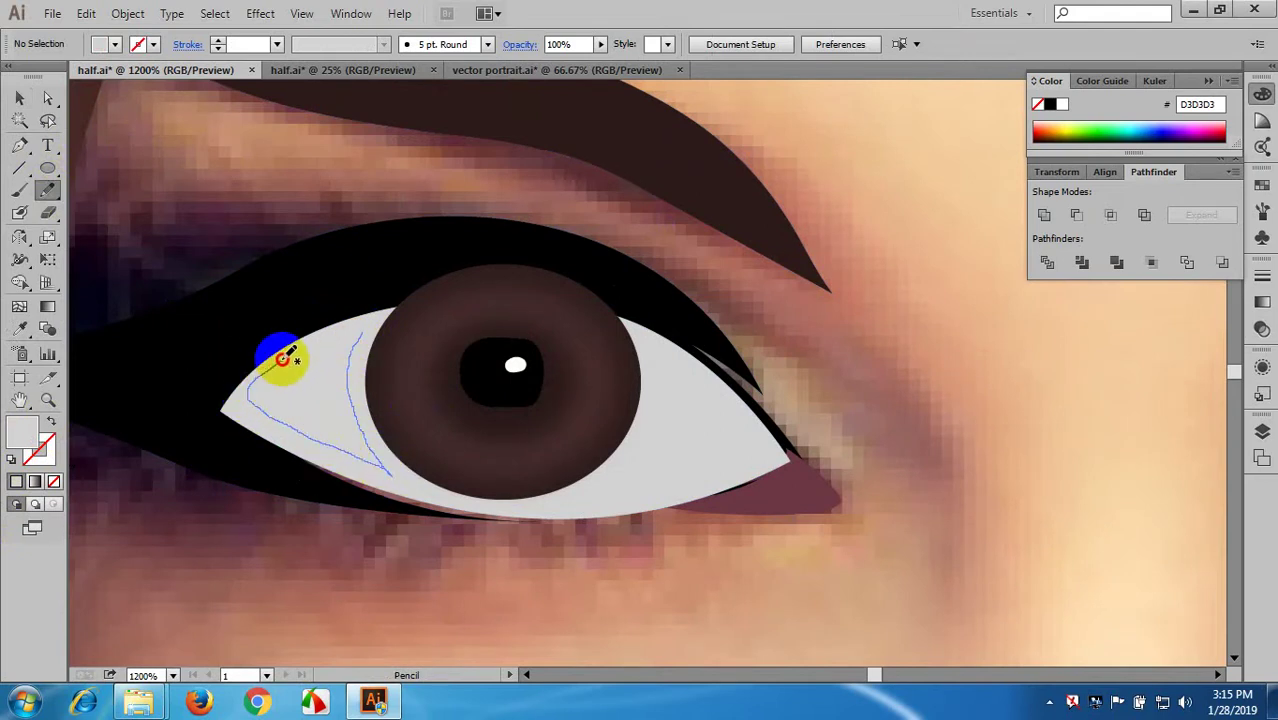
pyautogui.moveTo(350, 330); pyautogui.dragTo(355, 331)
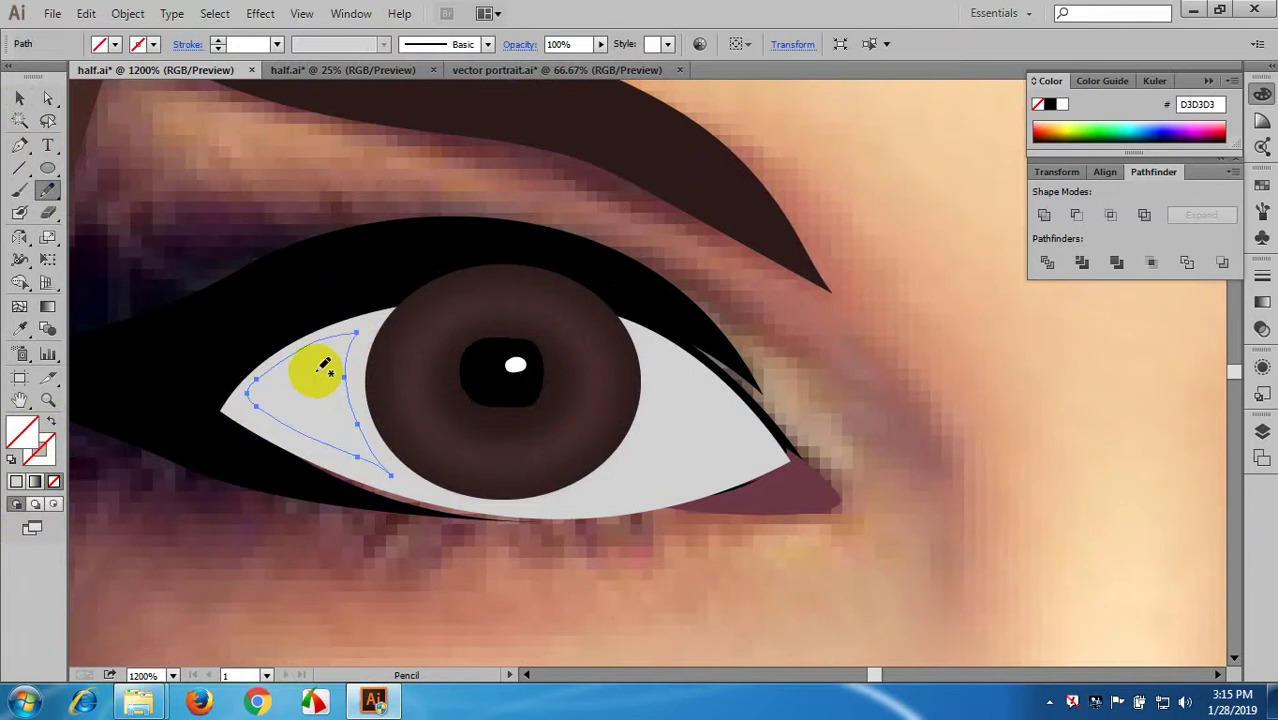
# - Fill the new outer eye-white shape with the colour sampled from the eye white and lighten it to E2E2E2
pyautogui.press('i')
pyautogui.click(310, 364)
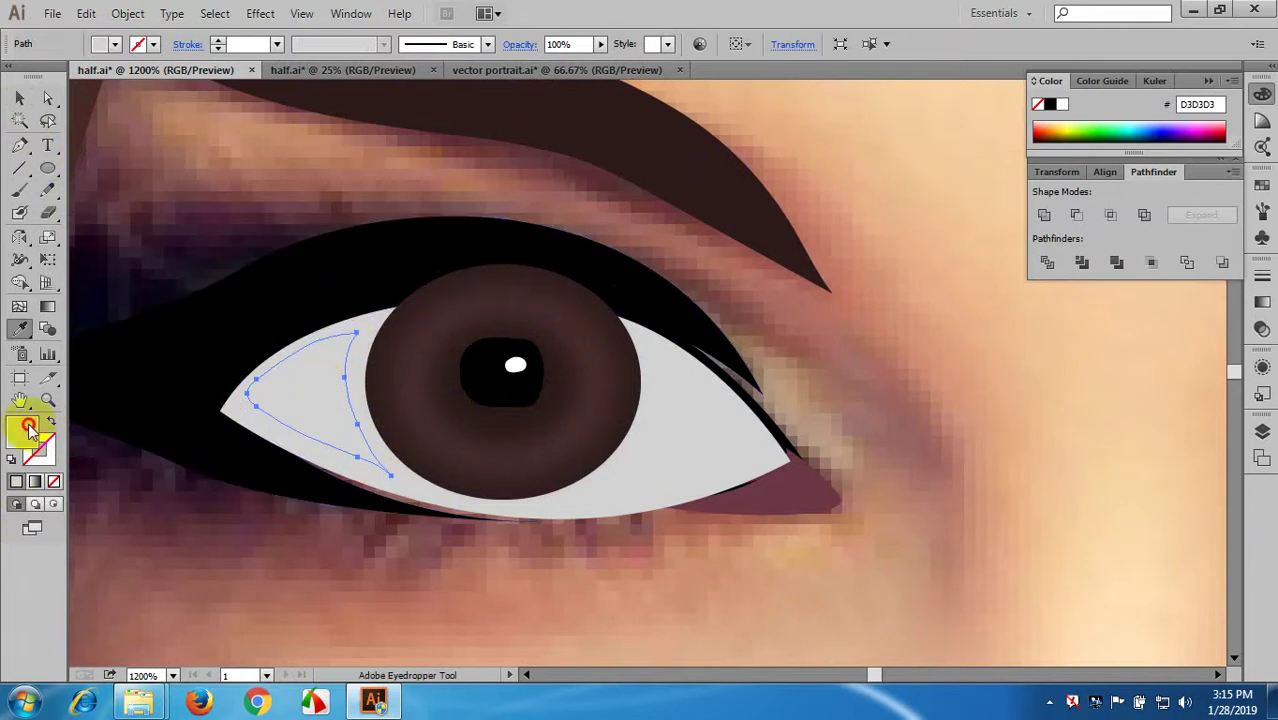
pyautogui.doubleClick(28, 430)
pyautogui.moveTo(451, 337); pyautogui.dragTo(392, 250)
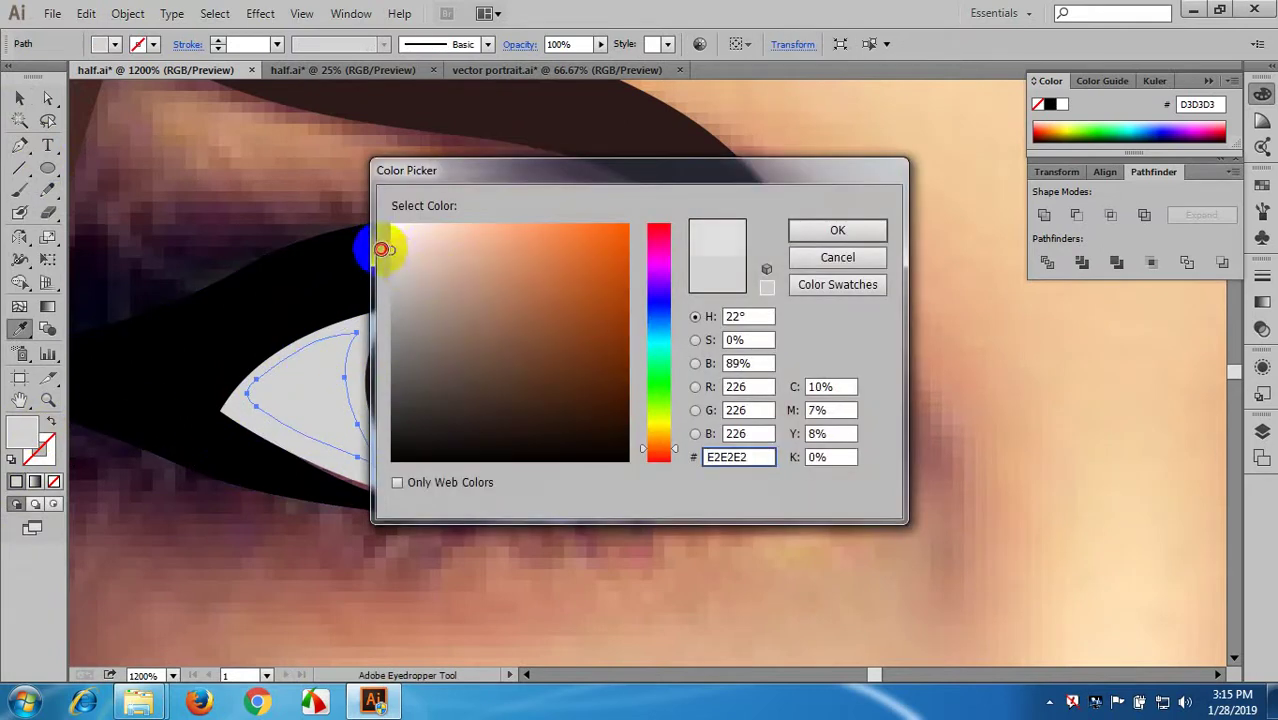
pyautogui.click(828, 234)
# - Draw a matching freehand shape in the inner part of the eye white and give it the outer shape's light grey fill
pyautogui.moveTo(498, 364); pyautogui.dragTo(685, 341)
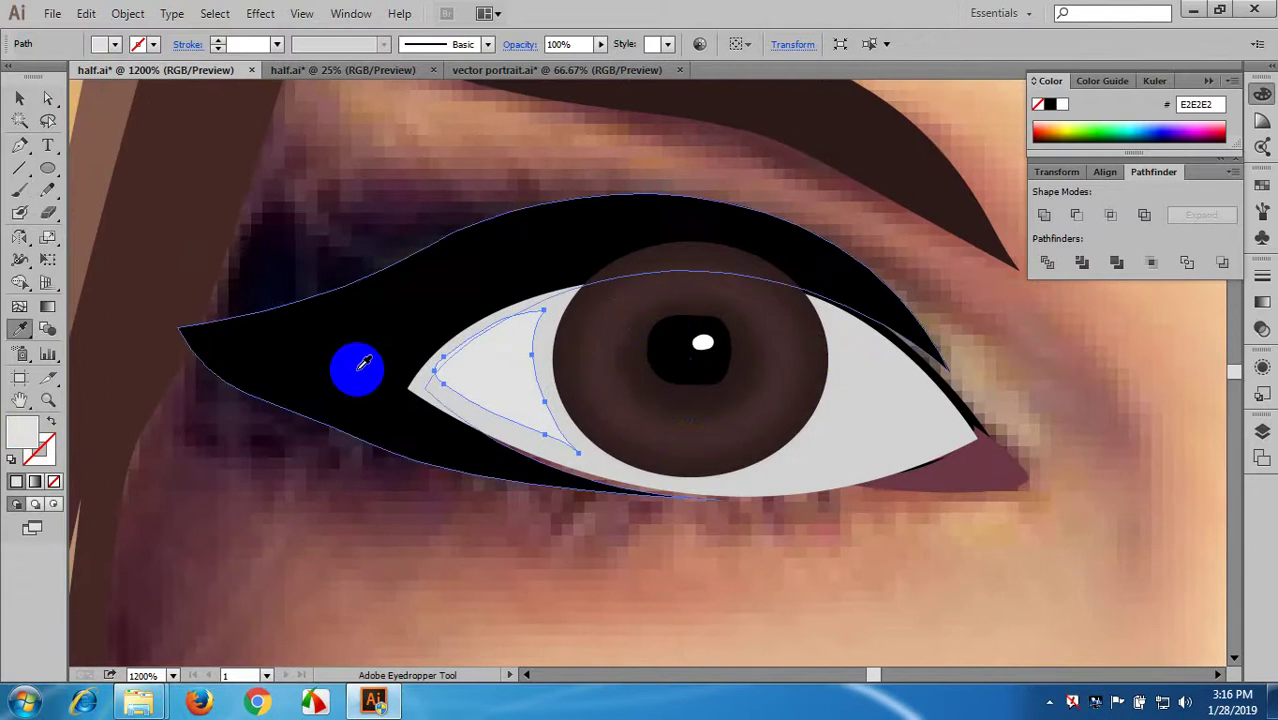
pyautogui.click(47, 190)
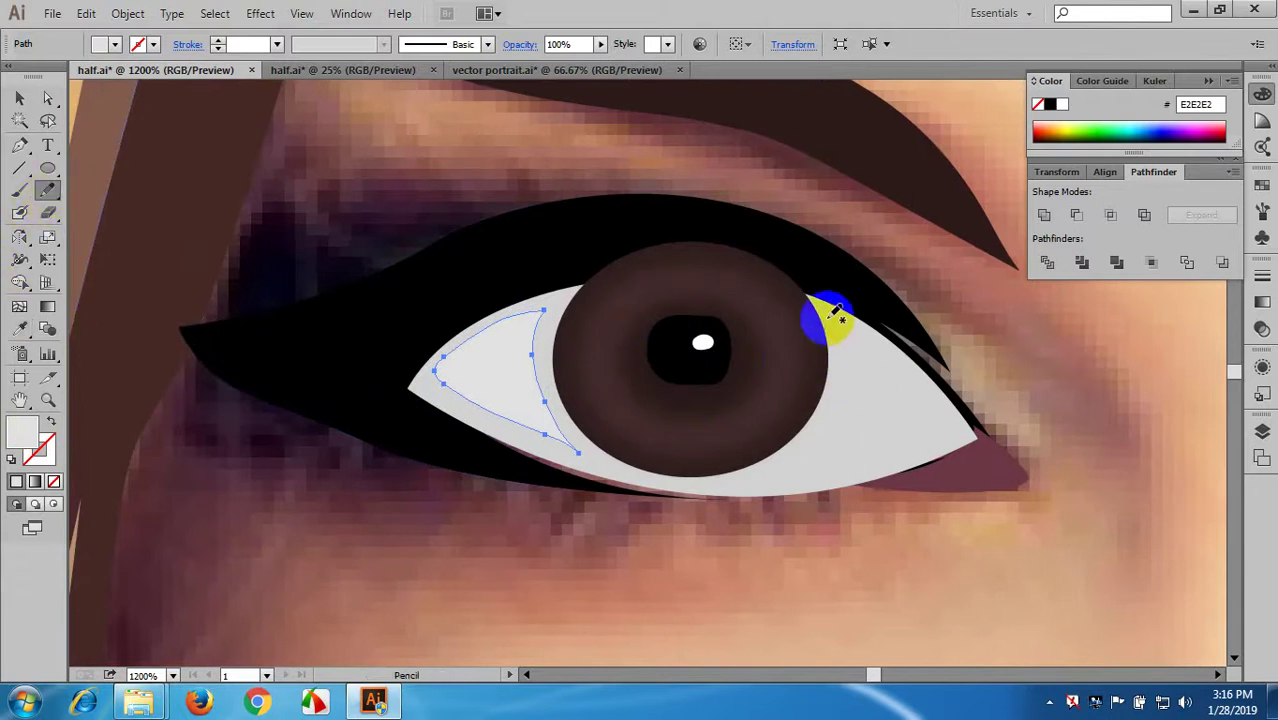
pyautogui.moveTo(835, 335)
pyautogui.mouseDown()
pyautogui.moveTo(821, 433)
pyautogui.moveTo(757, 481)
pyautogui.mouseUp()
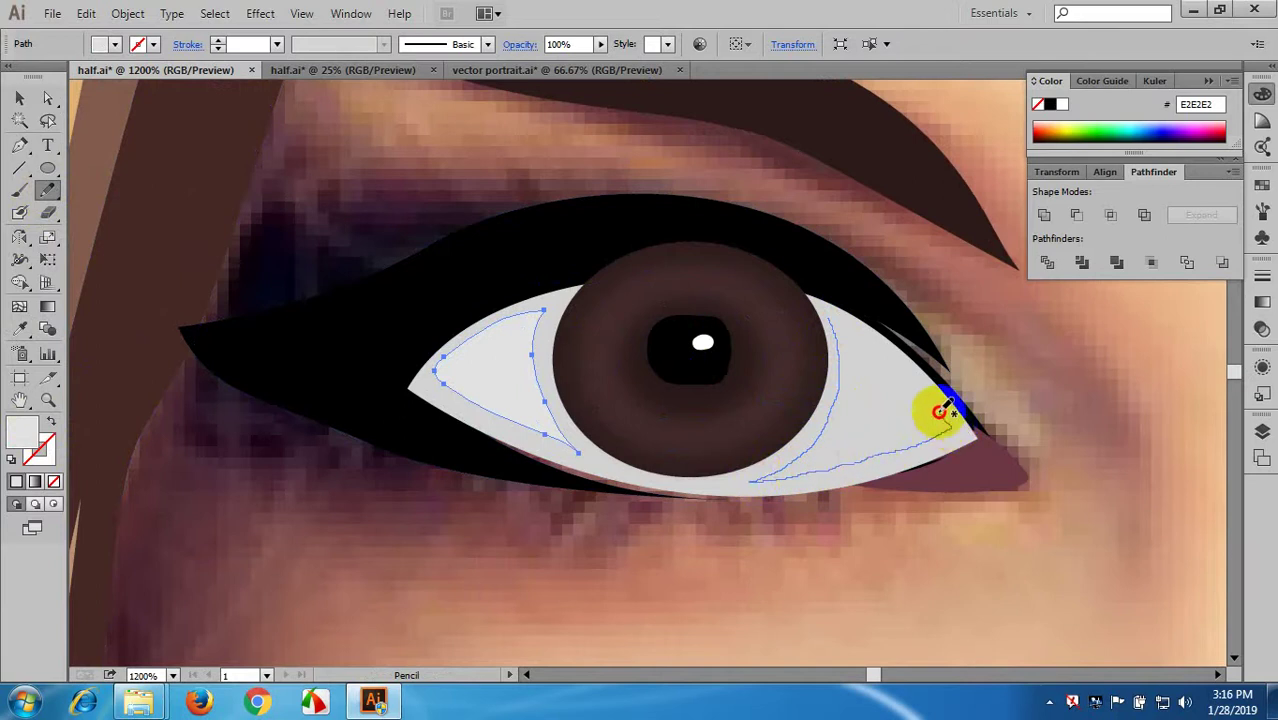
pyautogui.moveTo(942, 408); pyautogui.dragTo(833, 325)
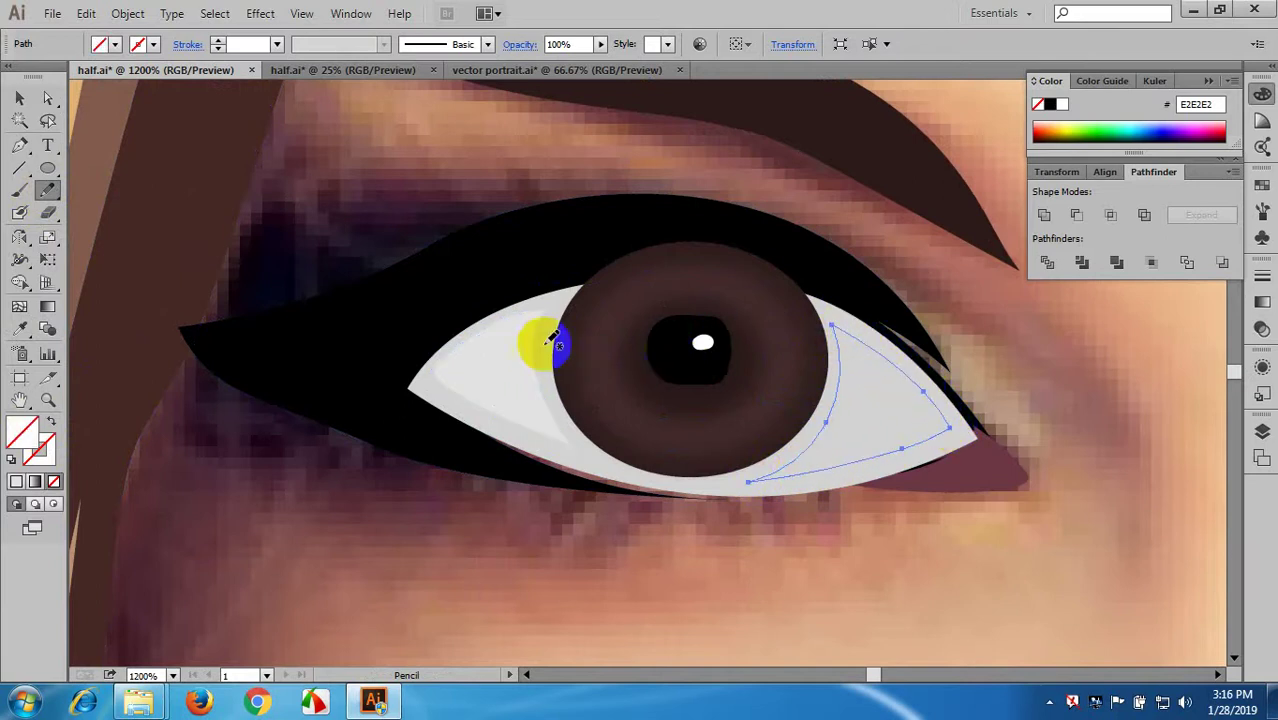
pyautogui.press('i')
pyautogui.click(513, 357)
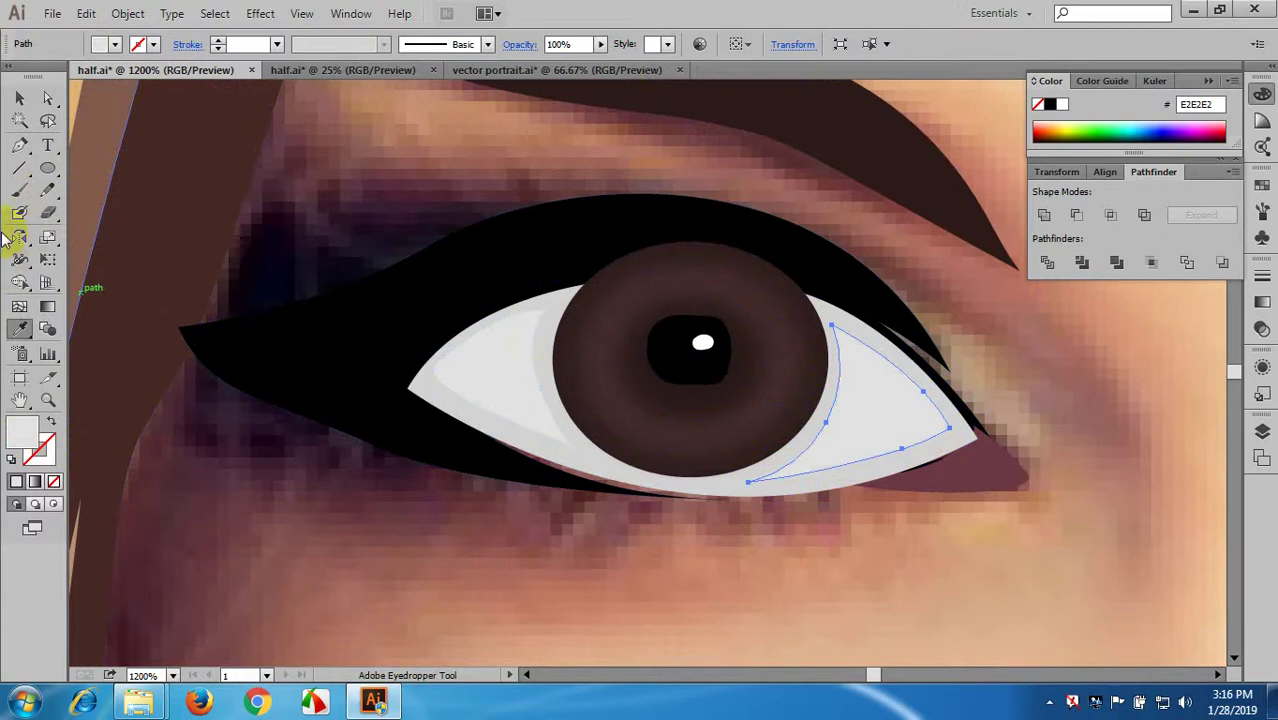
# - Draw a smaller freehand shape within the inner light grey area, fill it white FFFFFF and deselect it
pyautogui.click(42, 191)
pyautogui.scroll(1, 804, 378)
pyautogui.moveTo(854, 405); pyautogui.dragTo(686, 328)
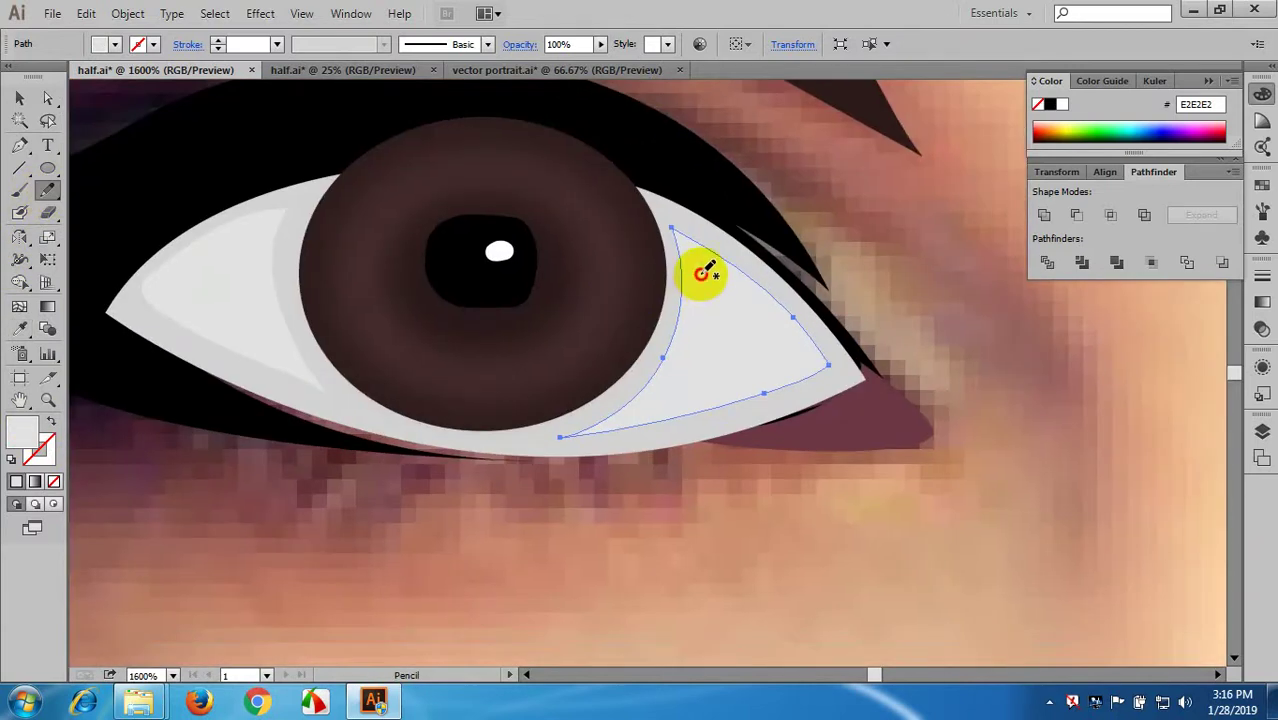
pyautogui.moveTo(703, 272)
pyautogui.mouseDown()
pyautogui.moveTo(705, 329)
pyautogui.moveTo(679, 405)
pyautogui.moveTo(797, 358)
pyautogui.moveTo(690, 272)
pyautogui.mouseUp()
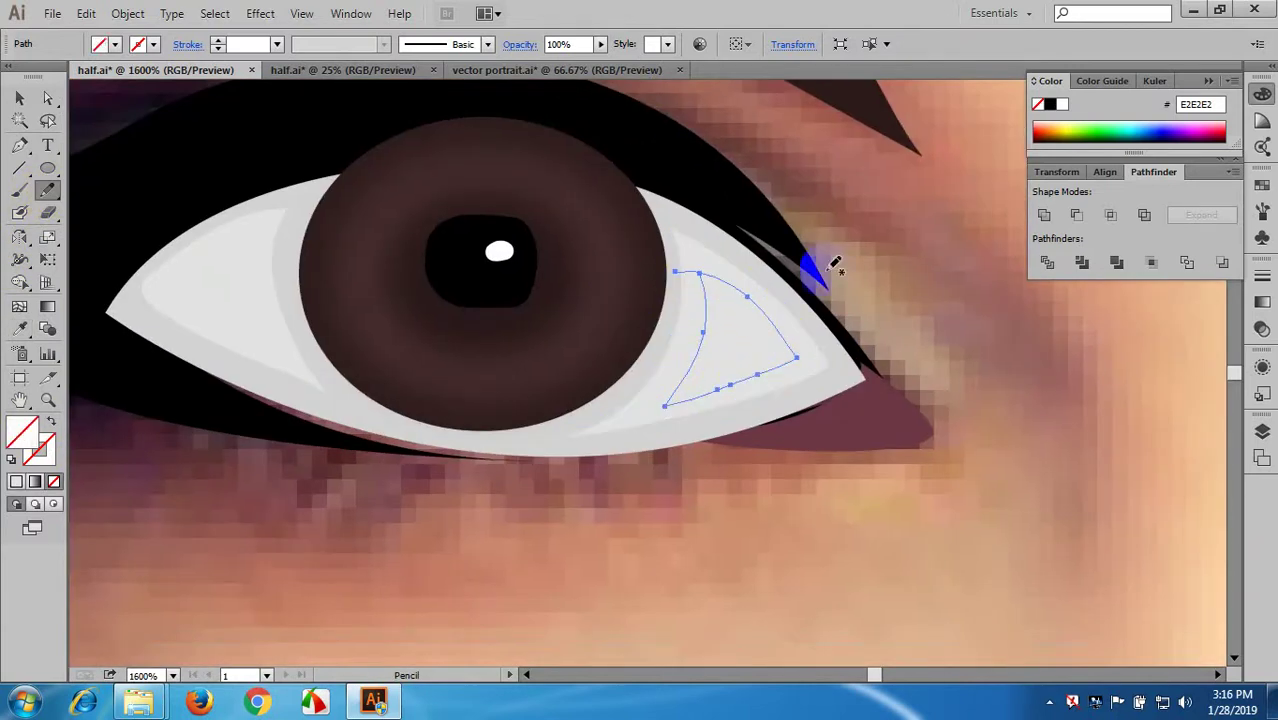
pyautogui.click(1066, 106)
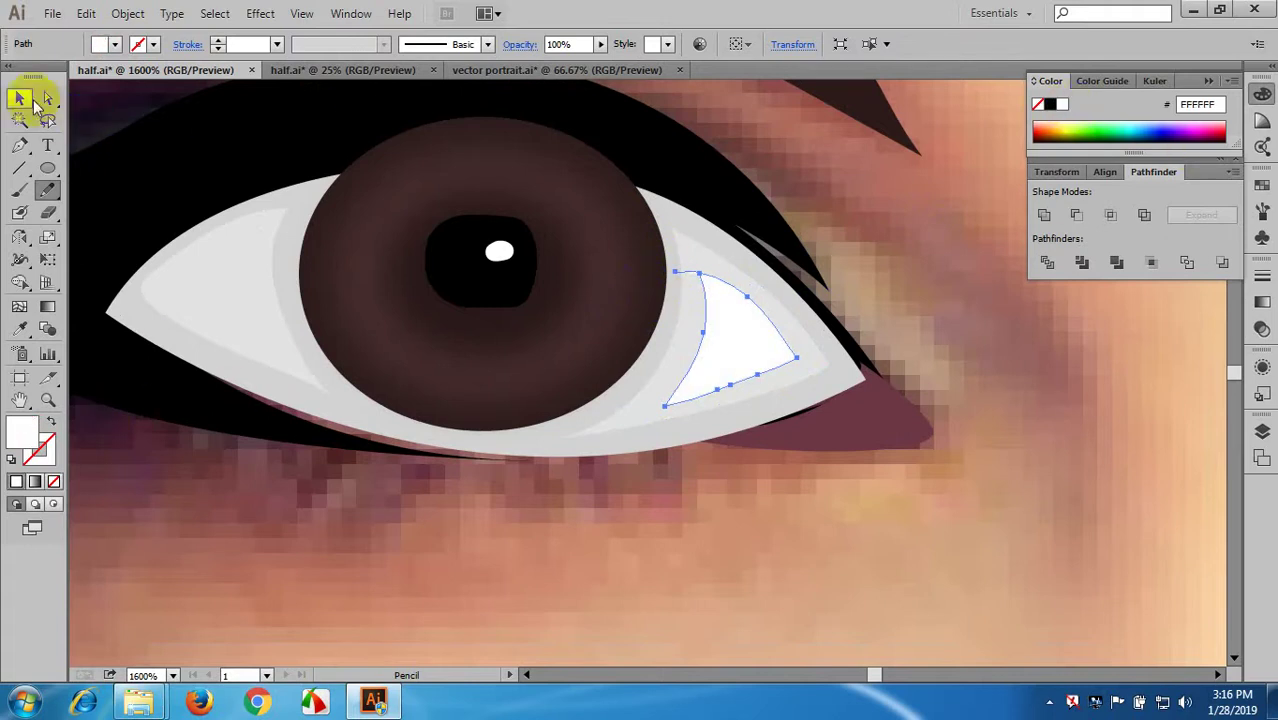
pyautogui.click(342, 502)
# - Bring the black eye makeup shape to the front so it covers the top of the iris, and deselect it
pyautogui.scroll(-3, 592, 549)
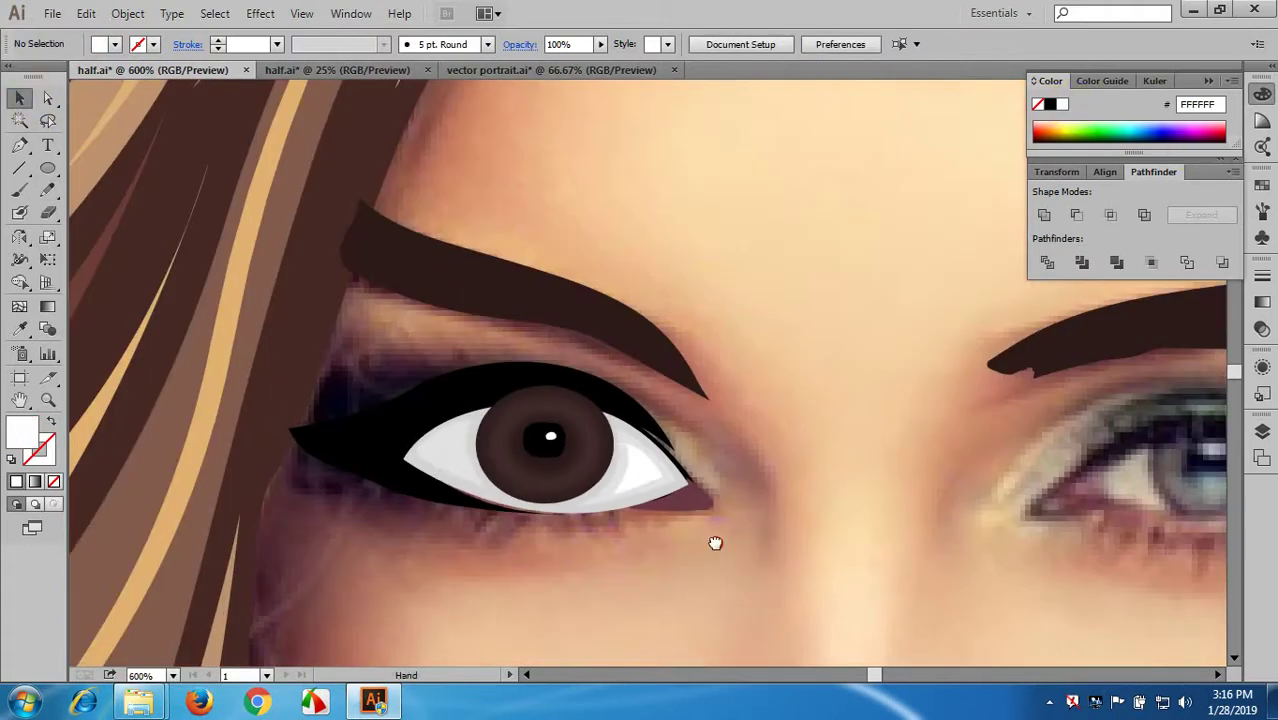
pyautogui.moveTo(715, 543); pyautogui.dragTo(763, 517)
pyautogui.click(445, 387)
pyautogui.rightClick(450, 392)
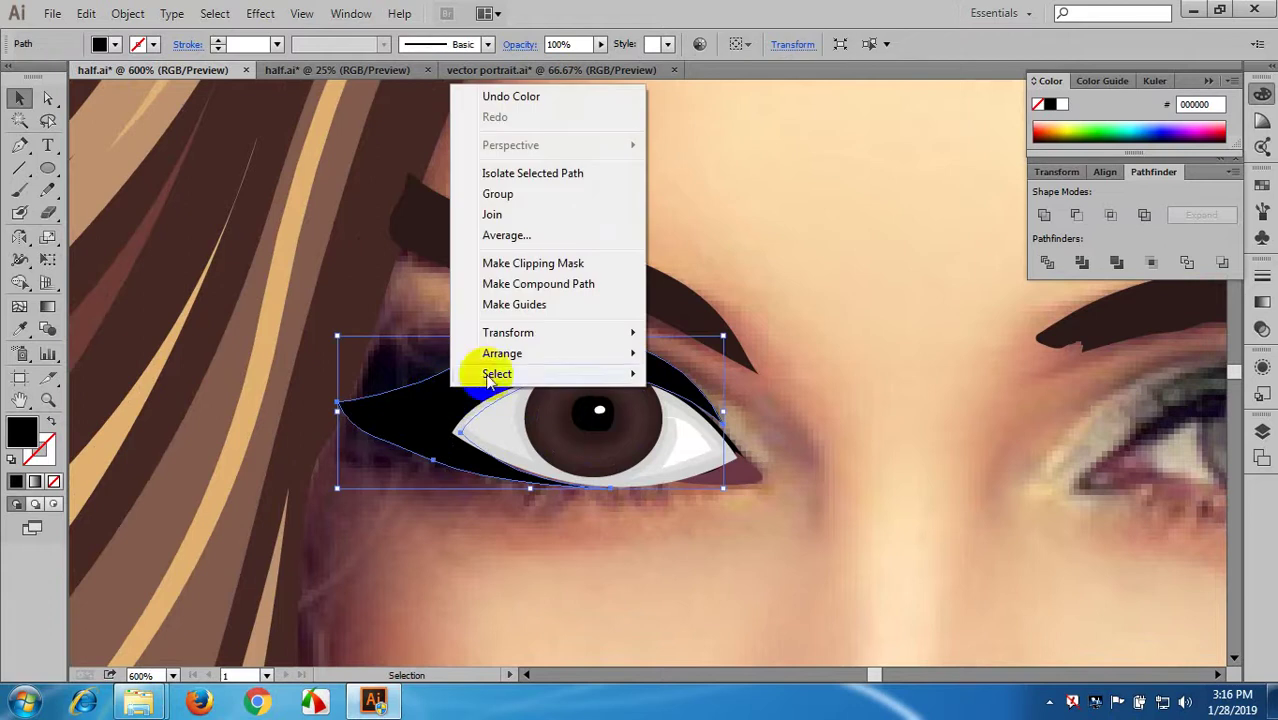
pyautogui.click(690, 353)
pyautogui.click(790, 538)
# - Draw a short horizontal line on the cheek below the traced eye with the Line Segment tool and give it a black 1 pt stroke
pyautogui.scroll(-5, 789, 540)
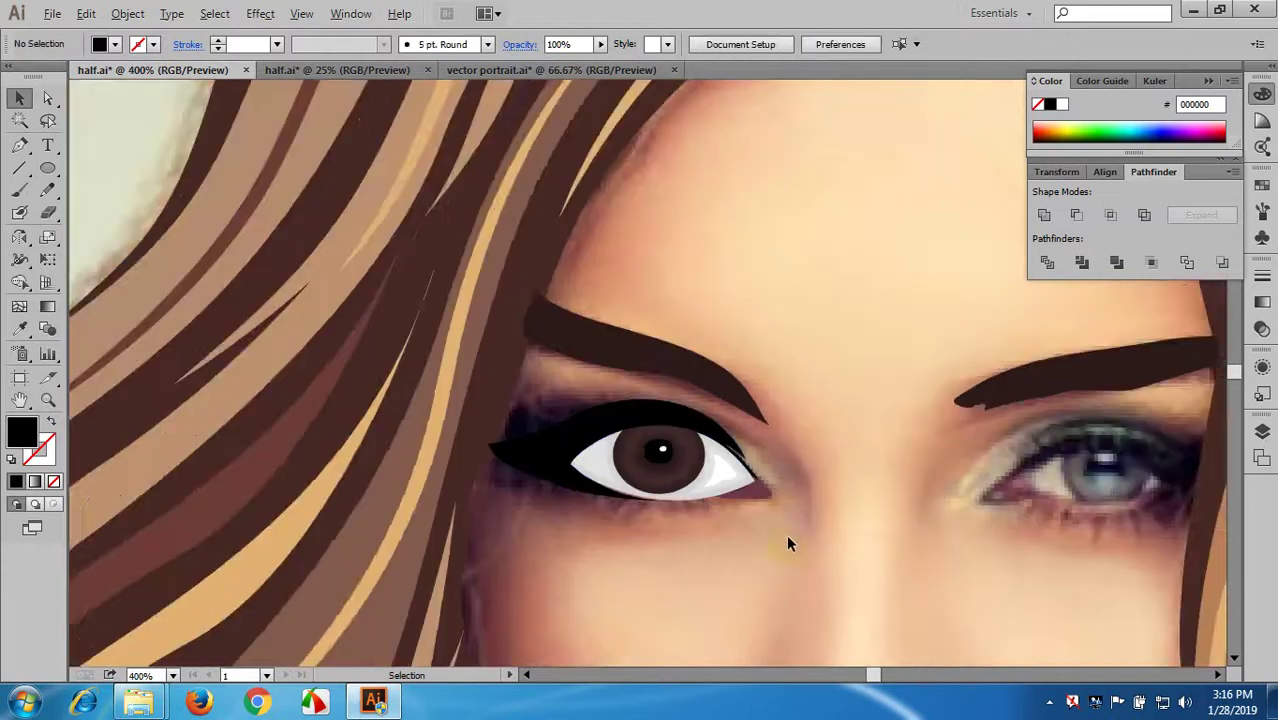
pyautogui.moveTo(780, 570); pyautogui.dragTo(595, 432)
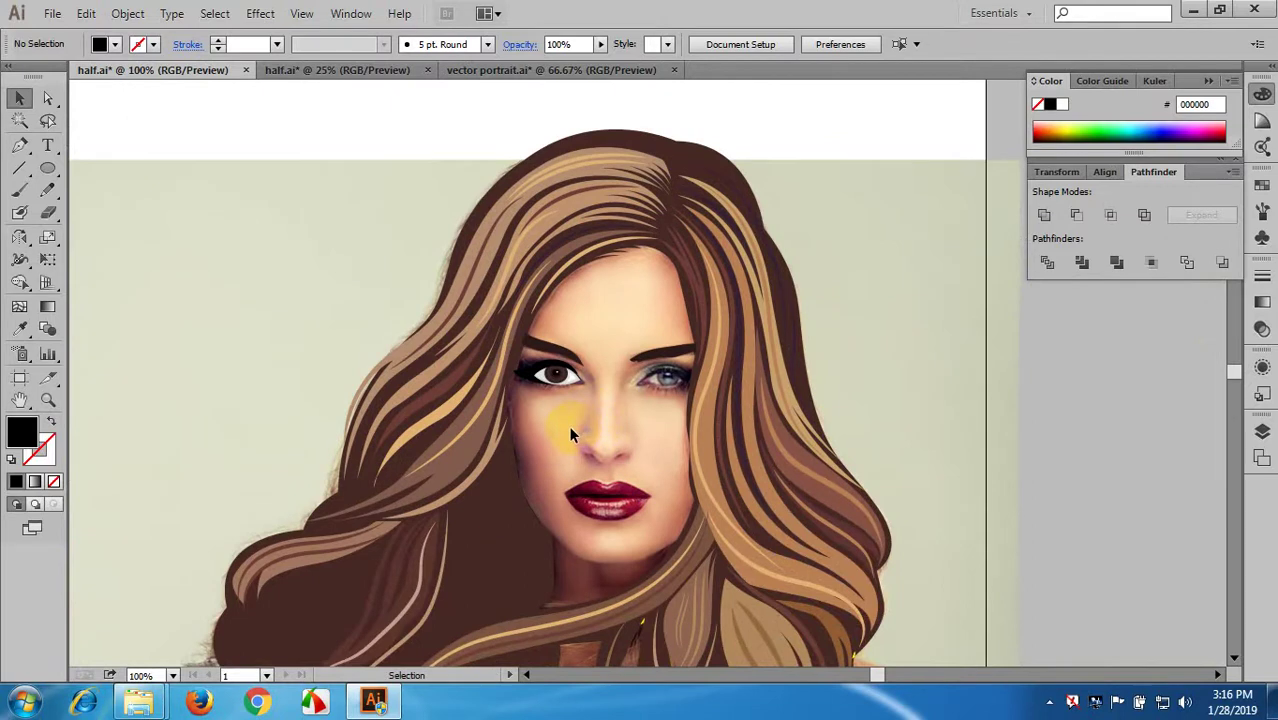
pyautogui.scroll(4, 541, 370)
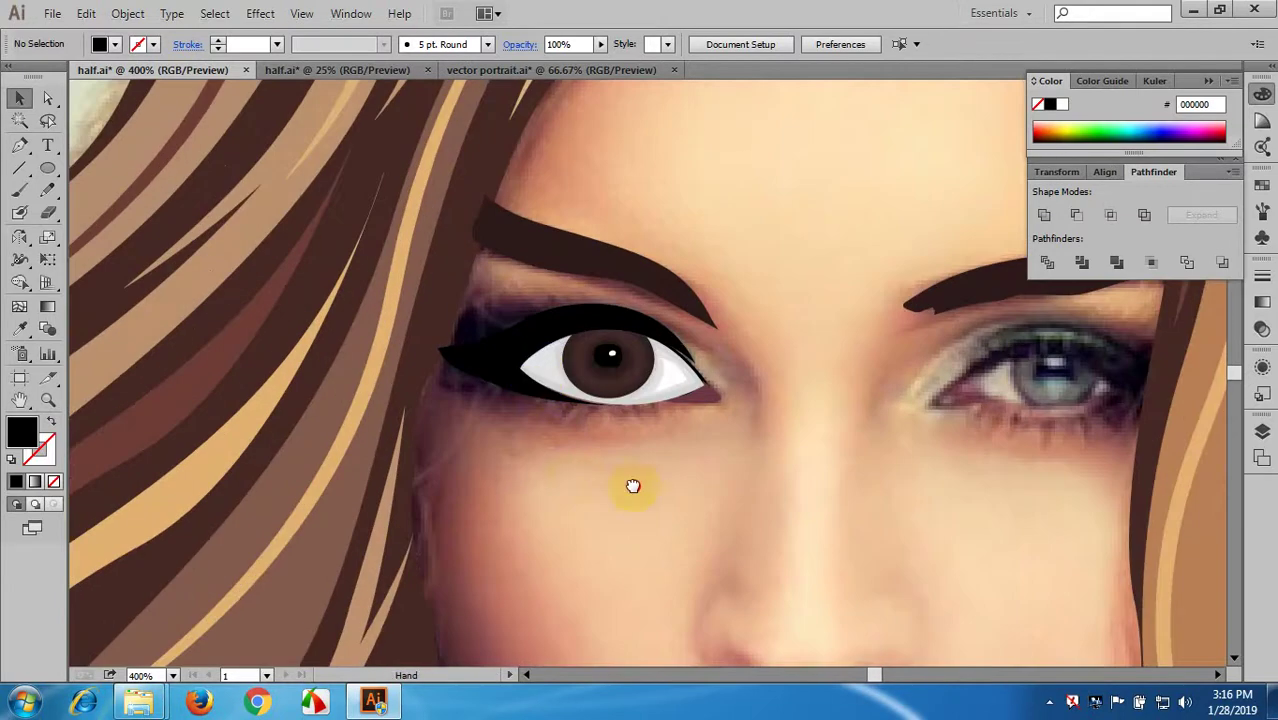
pyautogui.moveTo(633, 486); pyautogui.dragTo(753, 514)
pyautogui.press('alt')
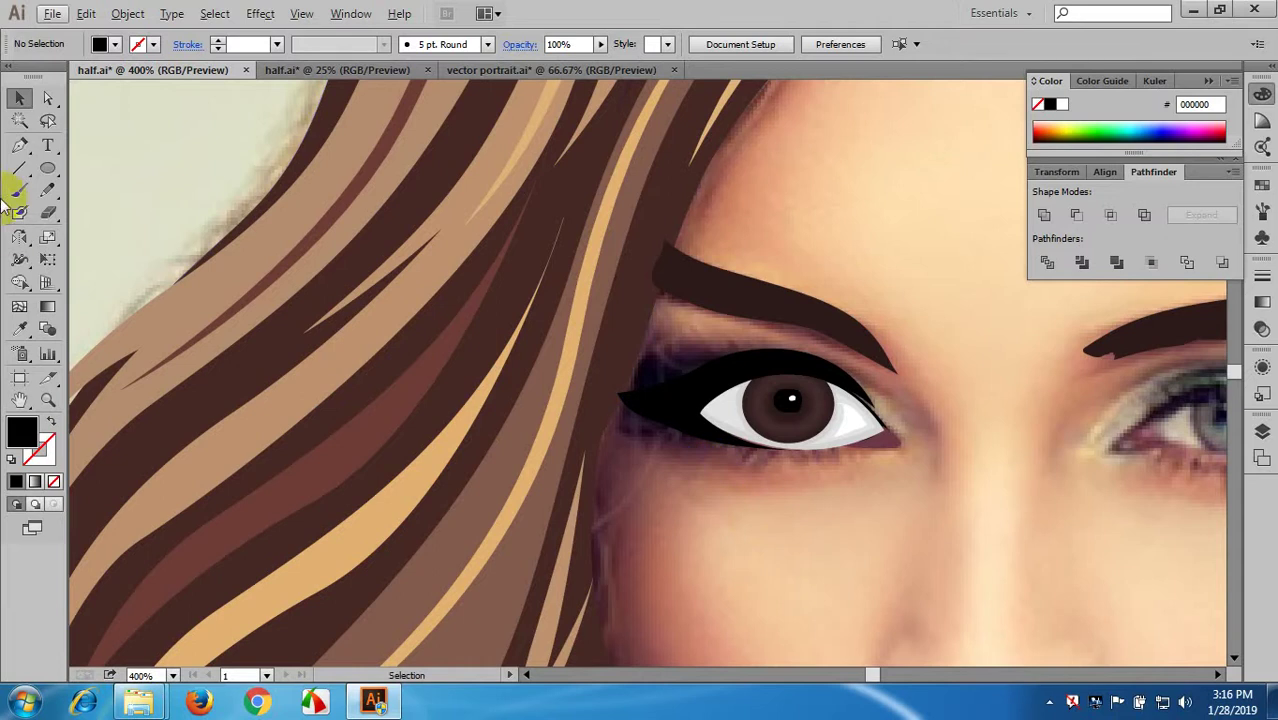
pyautogui.click(19, 168)
pyautogui.scroll(1, 613, 336)
pyautogui.moveTo(638, 339); pyautogui.dragTo(115, 157)
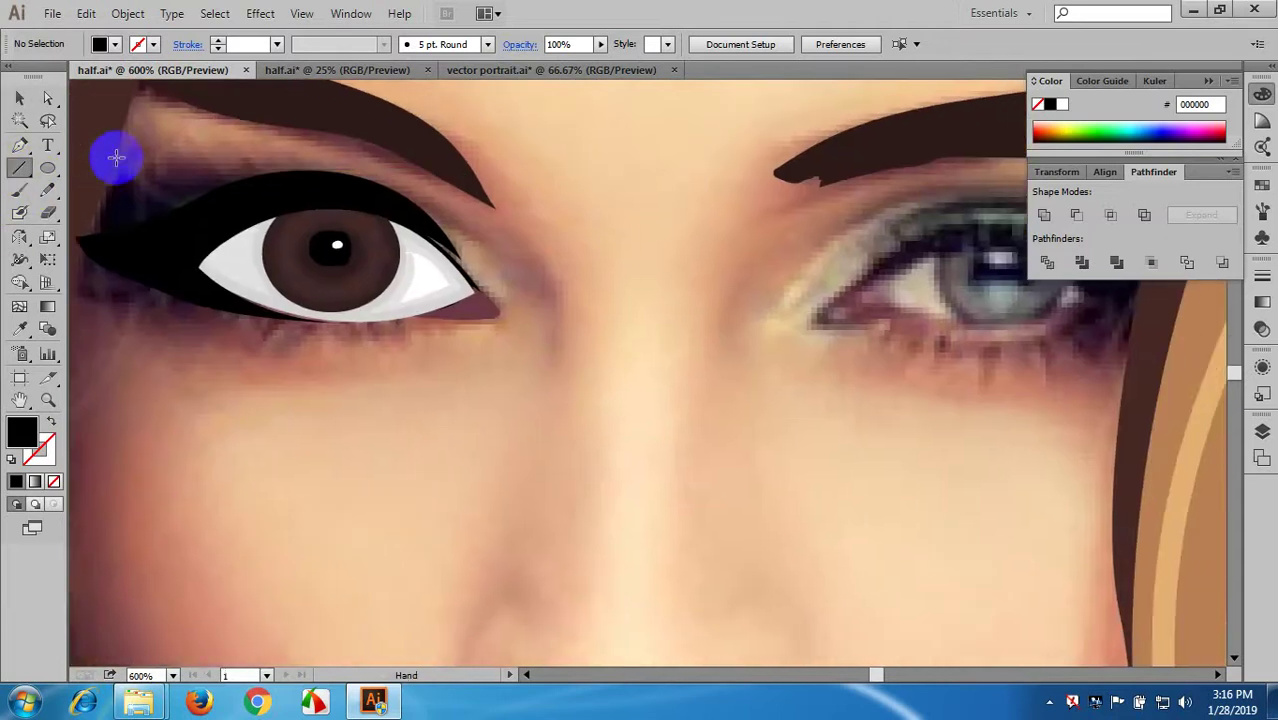
pyautogui.moveTo(442, 423); pyautogui.dragTo(505, 432)
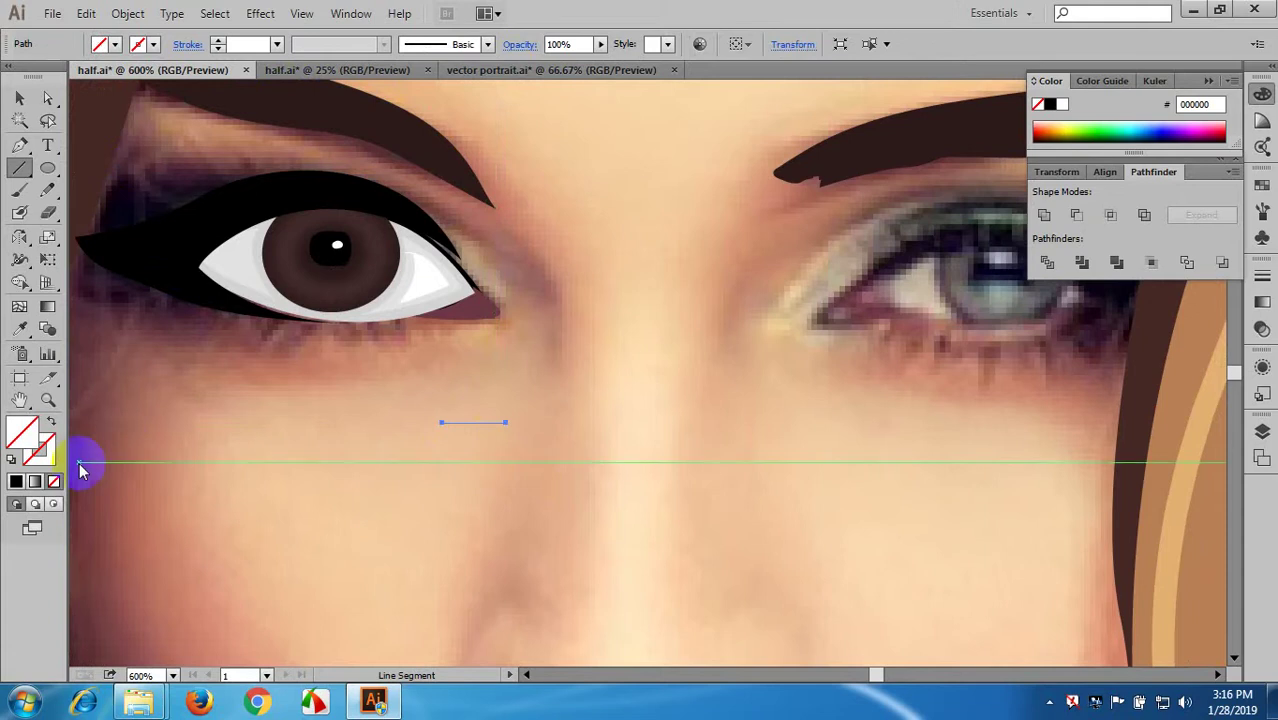
pyautogui.click(17, 480)
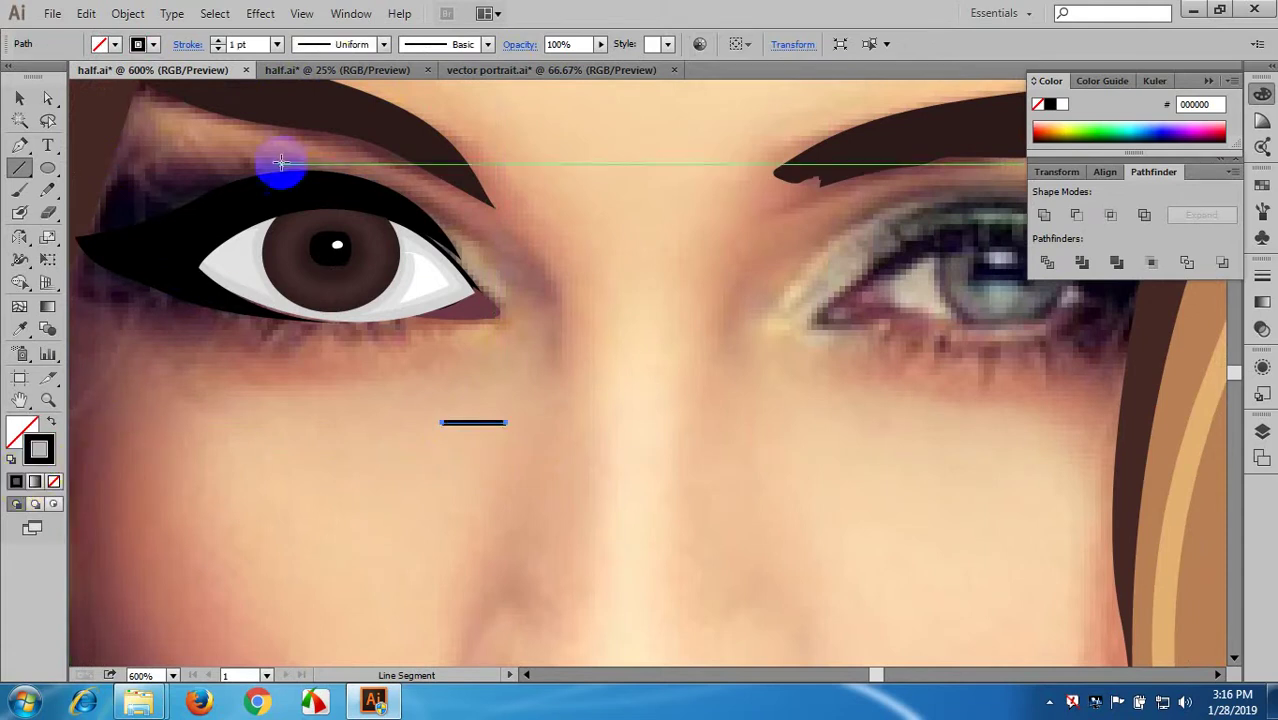
# - Apply a tapered width profile that narrows to a point to the short line, and shorten the line slightly
pyautogui.click(344, 47)
pyautogui.click(326, 200)
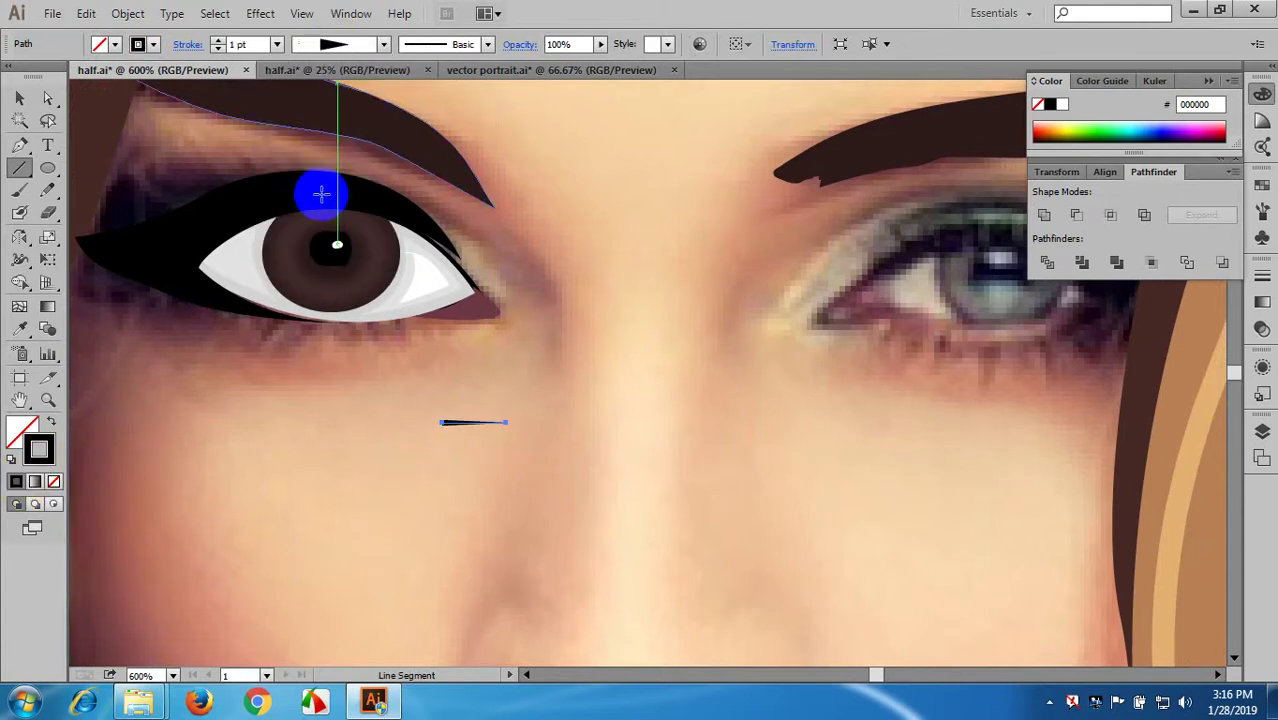
pyautogui.click(18, 96)
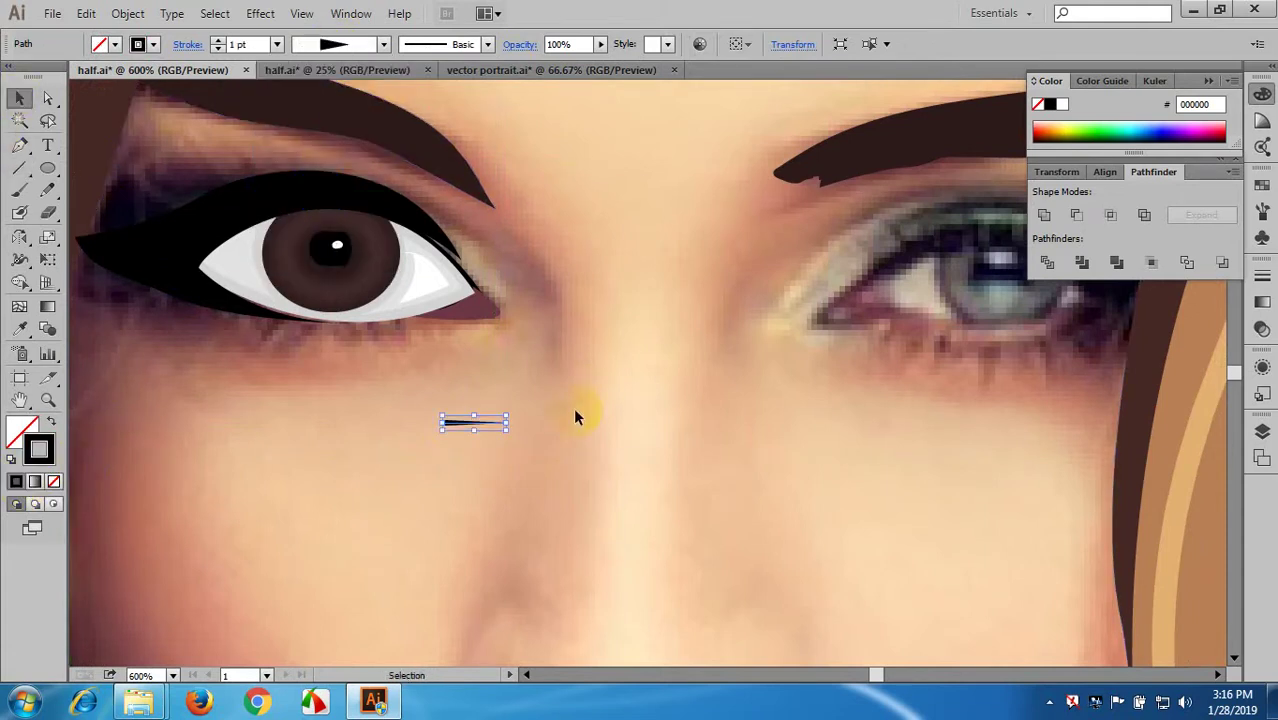
pyautogui.moveTo(507, 426); pyautogui.dragTo(497, 426)
# - Create an art brush from the tapered line with the default options and delete the original line
pyautogui.click(351, 13)
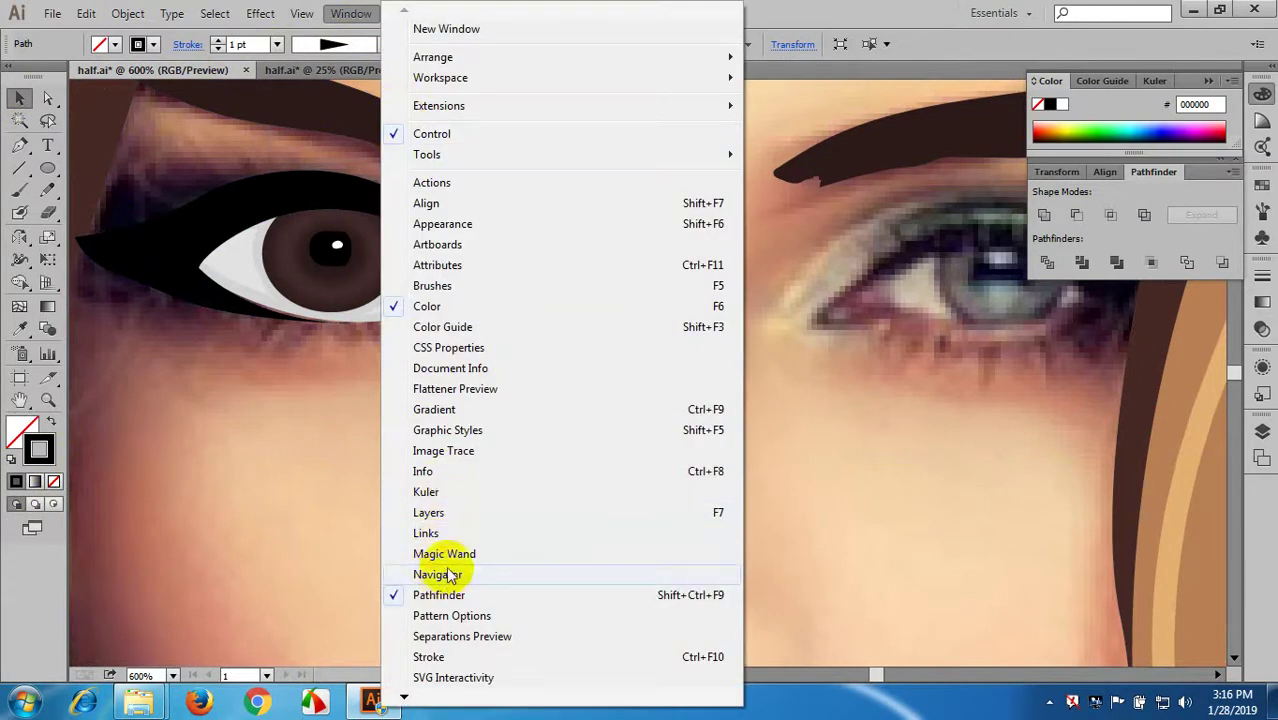
pyautogui.click(430, 285)
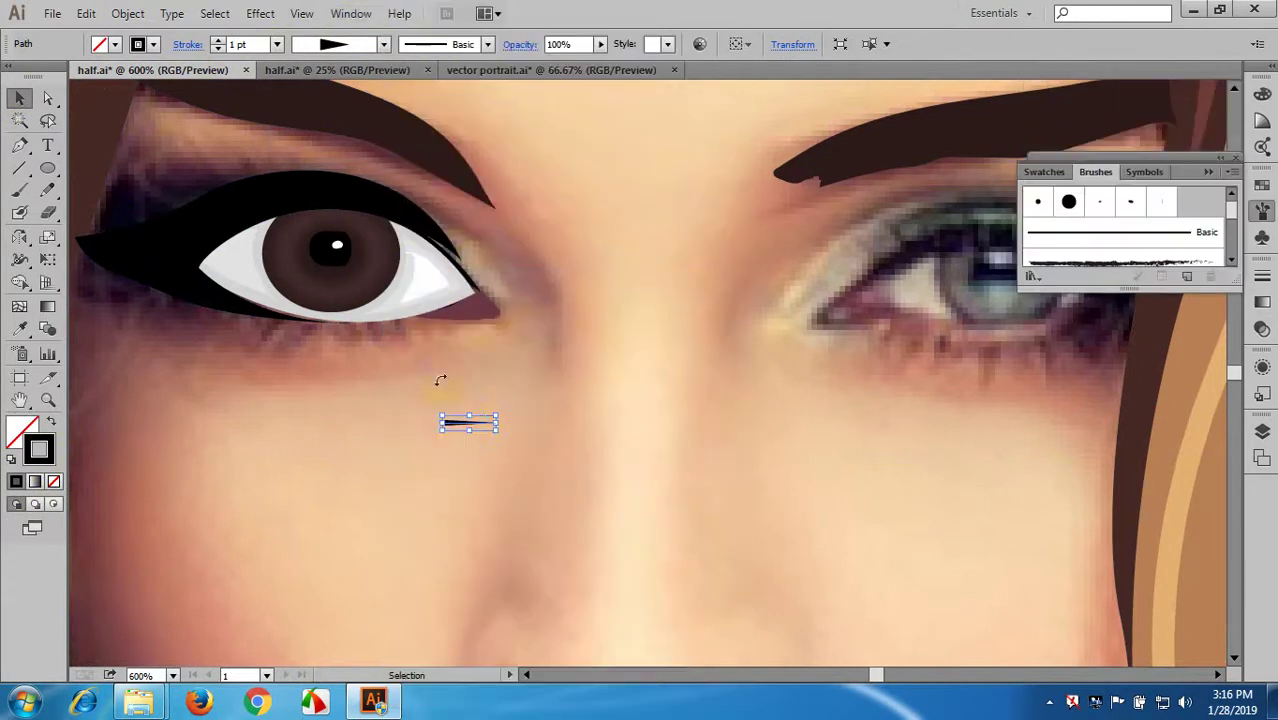
pyautogui.moveTo(468, 428)
pyautogui.mouseDown()
pyautogui.moveTo(1033, 285)
pyautogui.moveTo(1056, 228)
pyautogui.mouseUp()
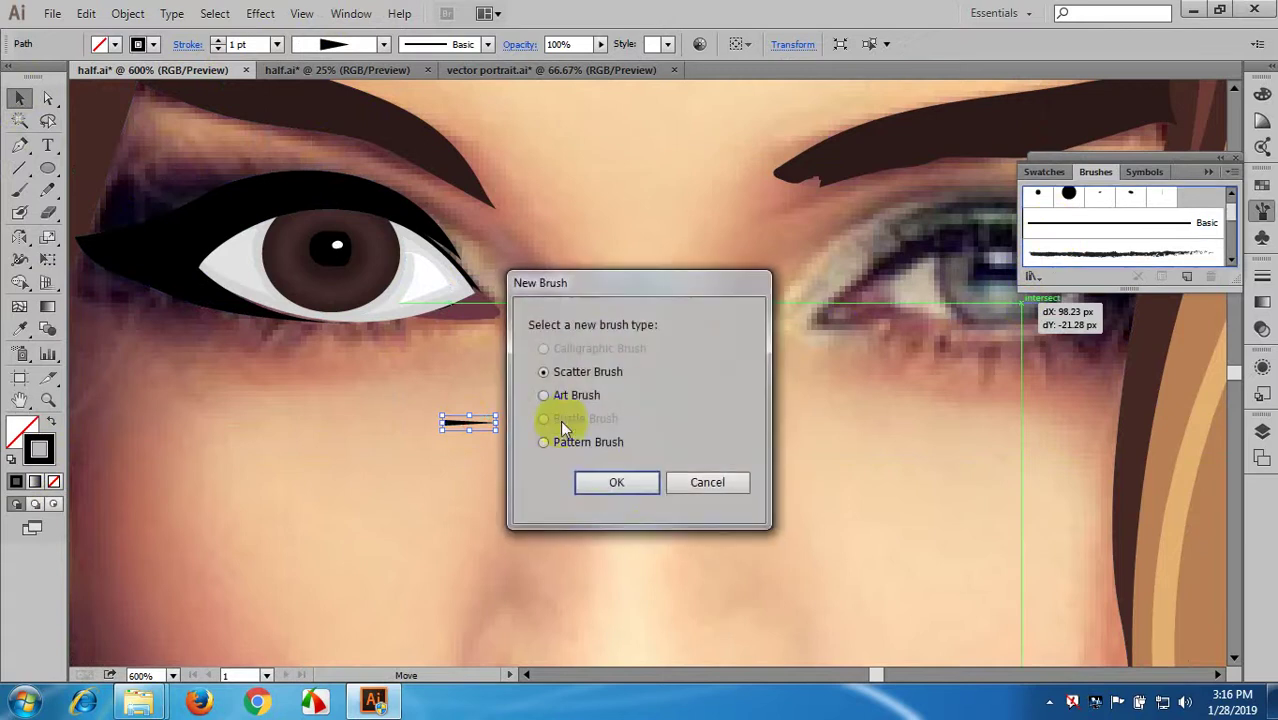
pyautogui.click(616, 482)
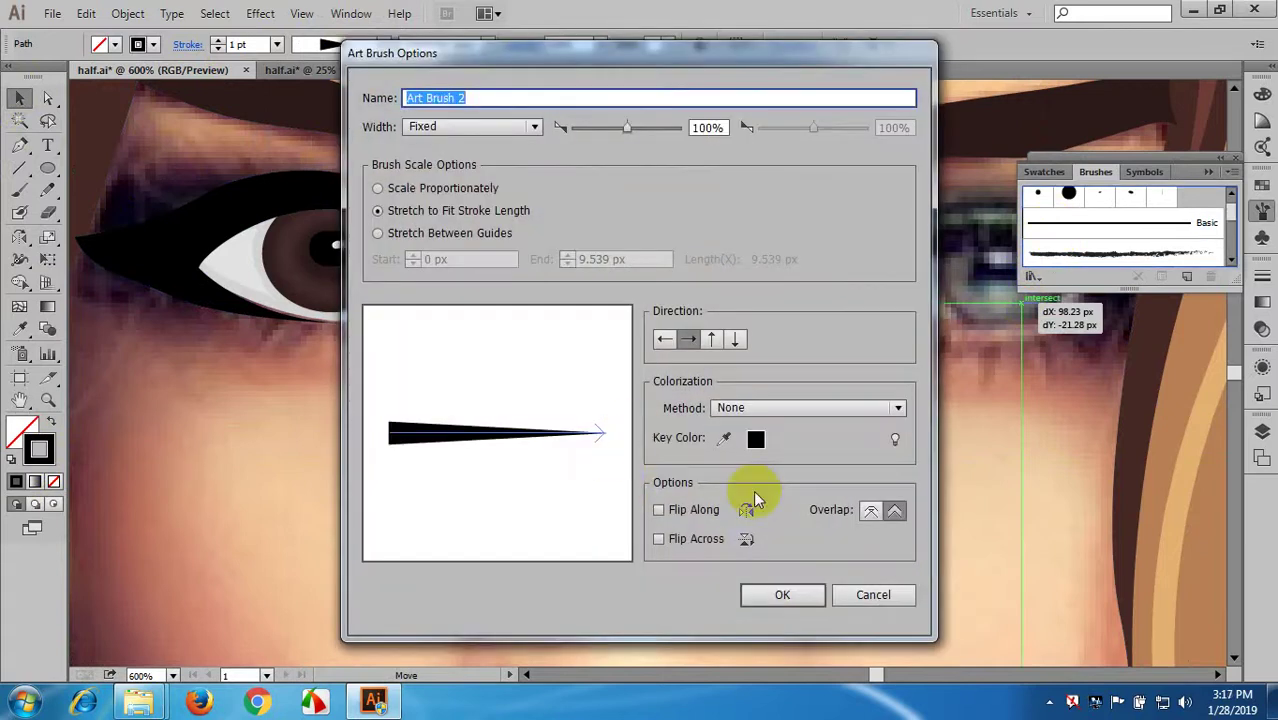
pyautogui.press('Return')
pyautogui.click(529, 372)
pyautogui.press('Delete')
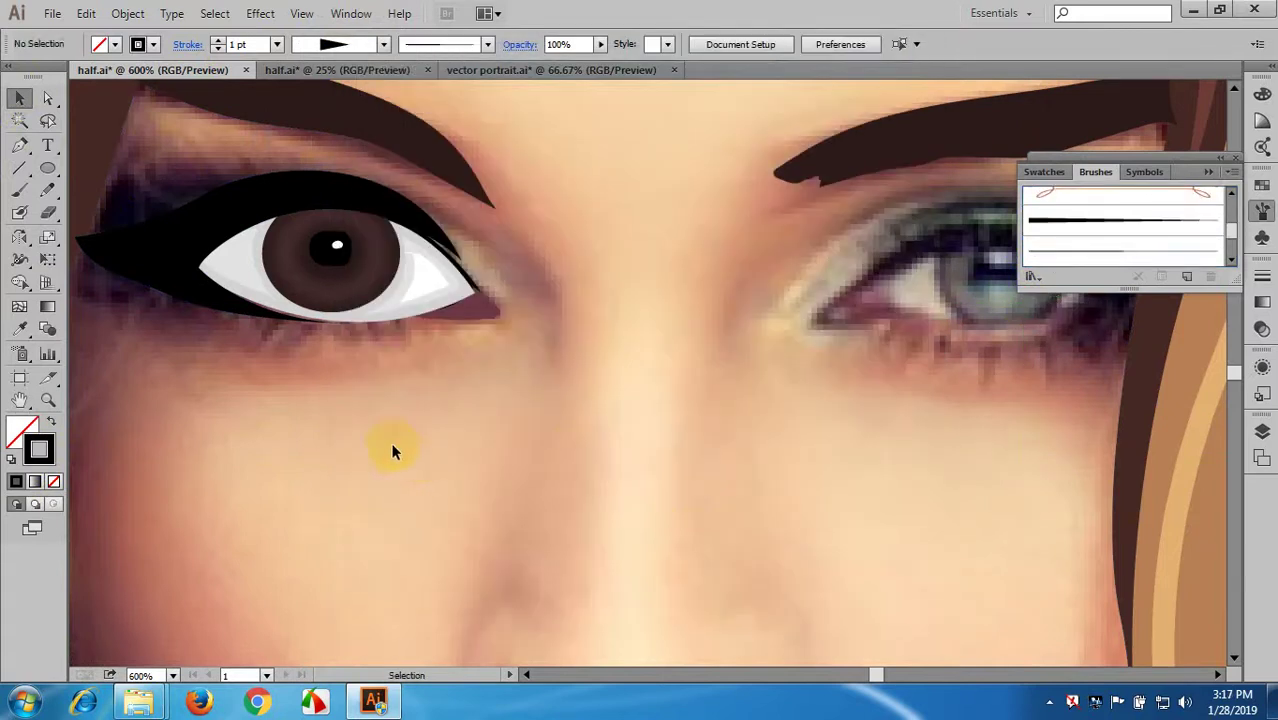
# - Paint several short eyelashes along the outer part of the upper makeup edge with the new tapered brush, undoing the first trial stroke
pyautogui.scroll(2, 390, 442)
pyautogui.click(22, 191)
pyautogui.moveTo(208, 281)
pyautogui.mouseDown()
pyautogui.moveTo(513, 347)
pyautogui.moveTo(476, 318)
pyautogui.mouseUp()
pyautogui.scroll(2, 498, 351)
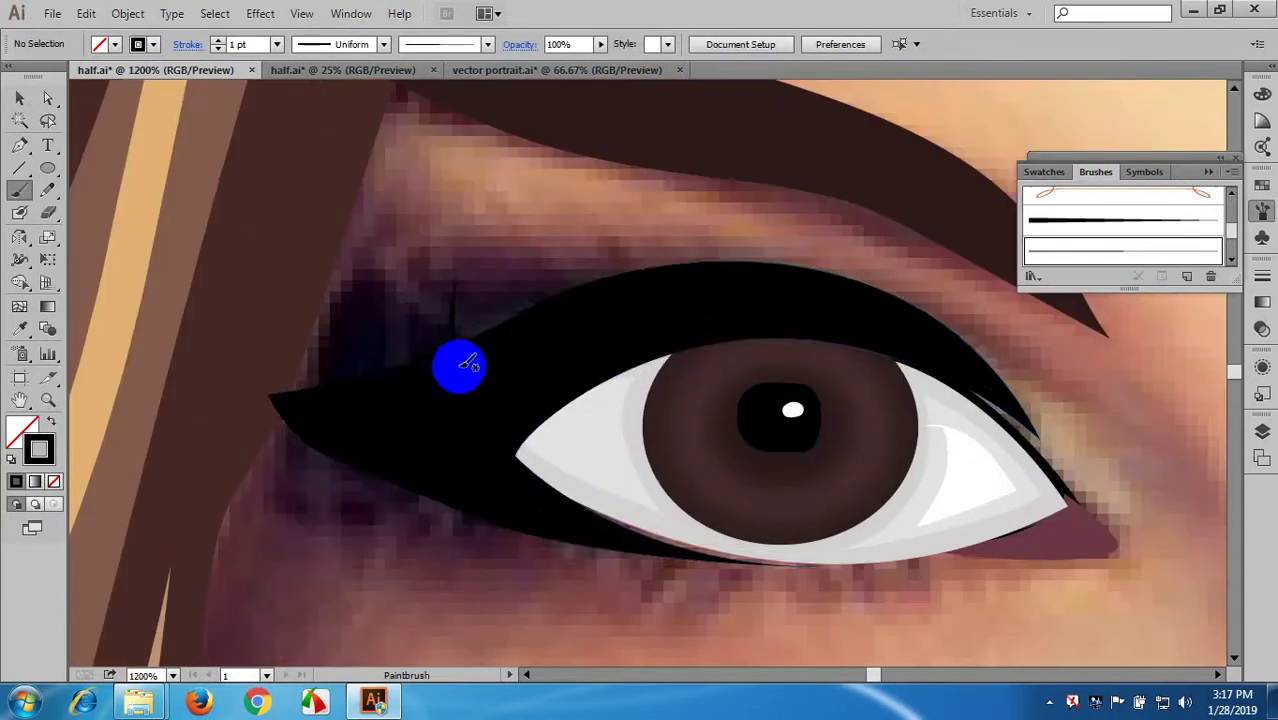
pyautogui.hotkey('ctrl', 'z')
pyautogui.moveTo(411, 386)
pyautogui.mouseDown()
pyautogui.moveTo(409, 350)
pyautogui.moveTo(436, 373)
pyautogui.moveTo(414, 333)
pyautogui.moveTo(437, 353)
pyautogui.moveTo(445, 304)
pyautogui.mouseUp()
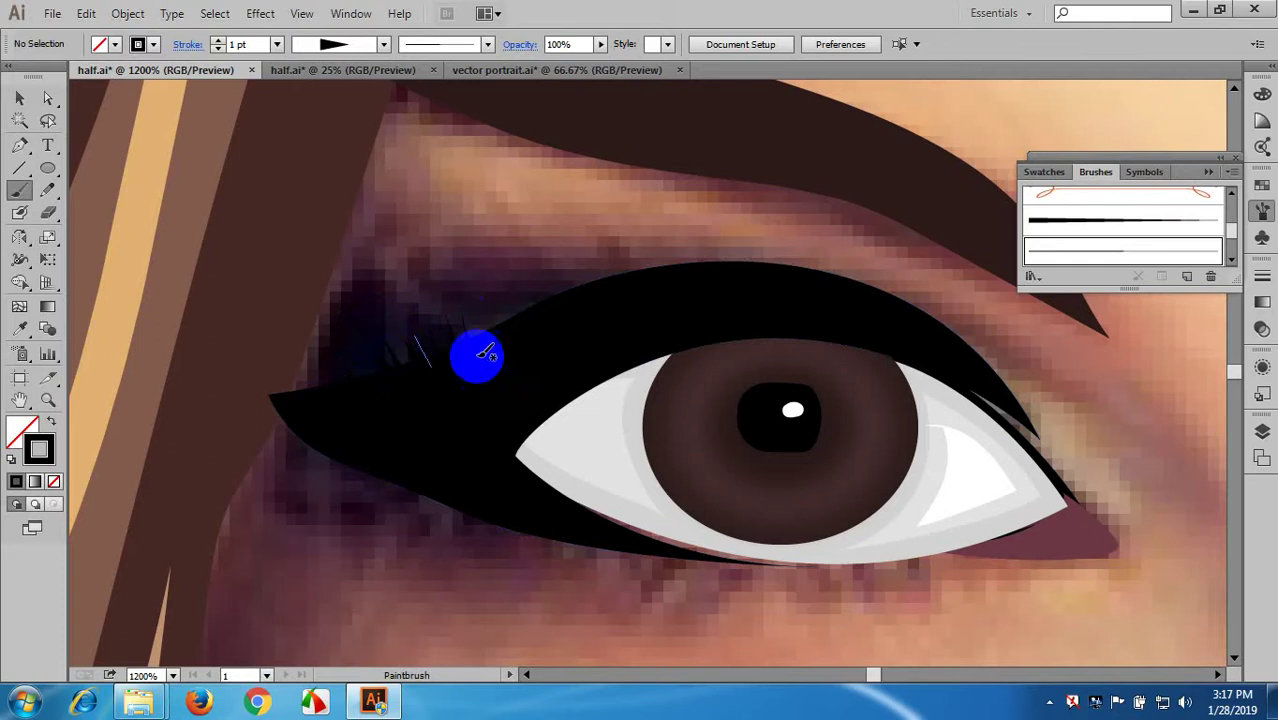
pyautogui.moveTo(477, 357)
pyautogui.mouseDown()
pyautogui.moveTo(465, 302)
pyautogui.moveTo(547, 270)
pyautogui.mouseUp()
# - Paint more short eyelashes along the upper makeup edge, from the outer corner towards the middle of the eye
pyautogui.press('space')
pyautogui.moveTo(474, 401); pyautogui.dragTo(600, 379)
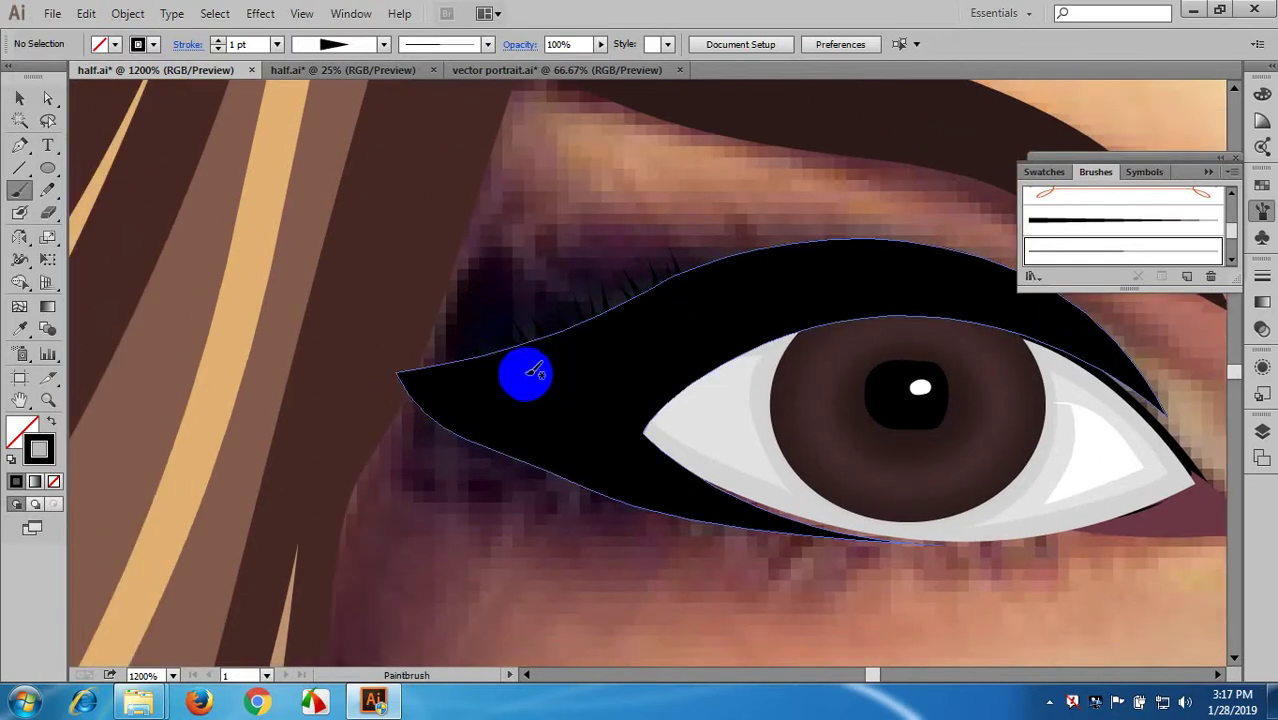
pyautogui.moveTo(443, 340); pyautogui.dragTo(441, 338)
pyautogui.moveTo(482, 373)
pyautogui.mouseDown()
pyautogui.moveTo(430, 348)
pyautogui.moveTo(423, 357)
pyautogui.mouseUp()
pyautogui.moveTo(534, 348); pyautogui.dragTo(499, 305)
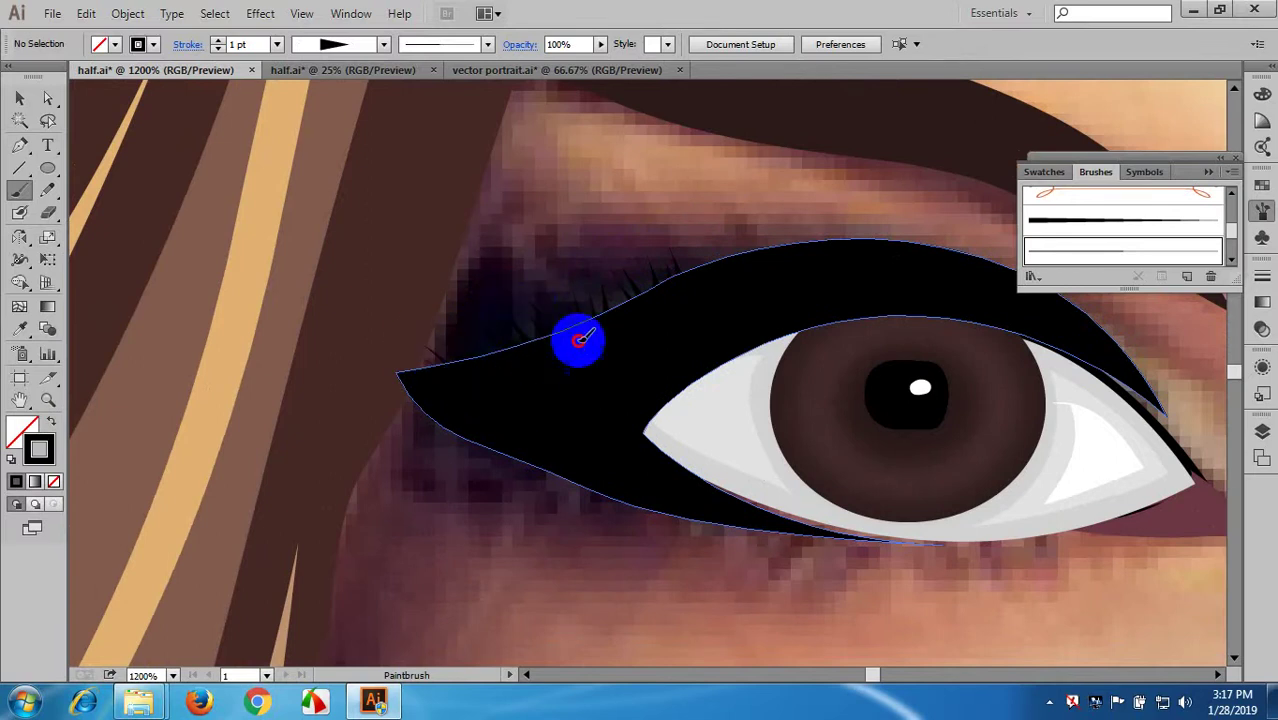
pyautogui.moveTo(579, 340); pyautogui.dragTo(552, 297)
pyautogui.moveTo(617, 327)
pyautogui.mouseDown()
pyautogui.moveTo(604, 296)
pyautogui.moveTo(625, 267)
pyautogui.mouseUp()
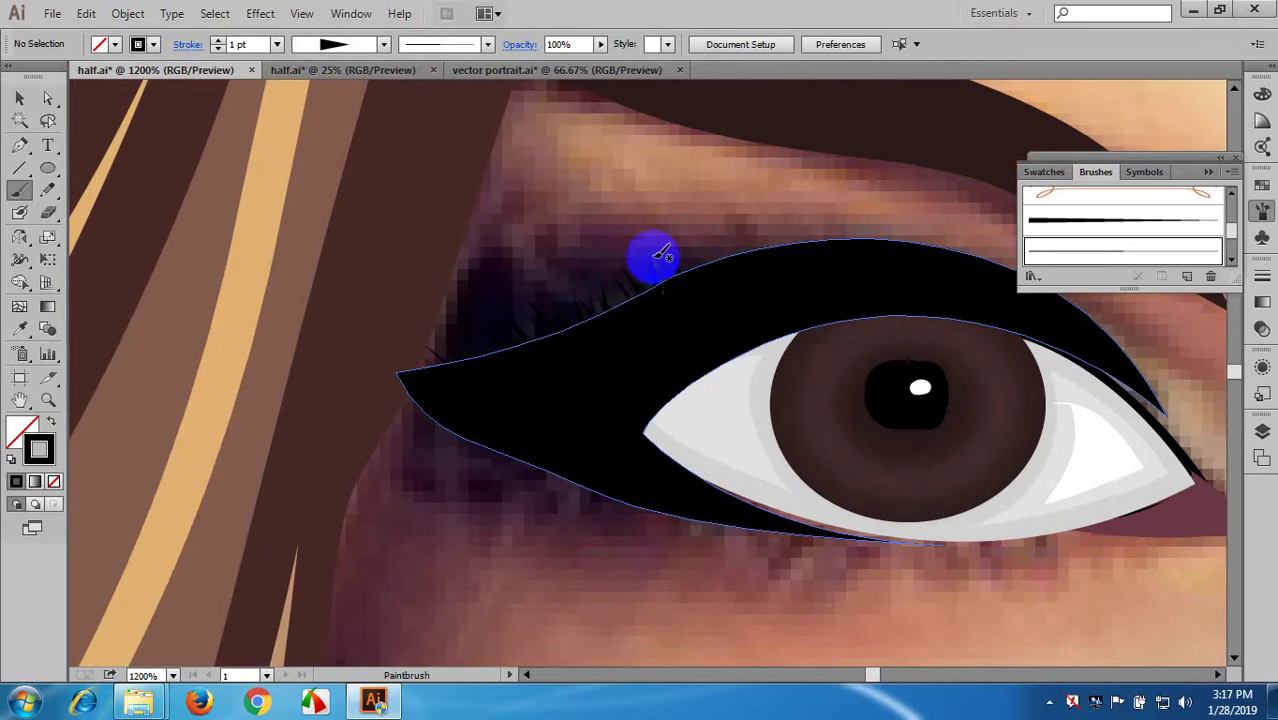
pyautogui.moveTo(729, 298)
pyautogui.mouseDown()
pyautogui.moveTo(586, 350)
pyautogui.moveTo(559, 313)
pyautogui.moveTo(594, 286)
pyautogui.mouseUp()
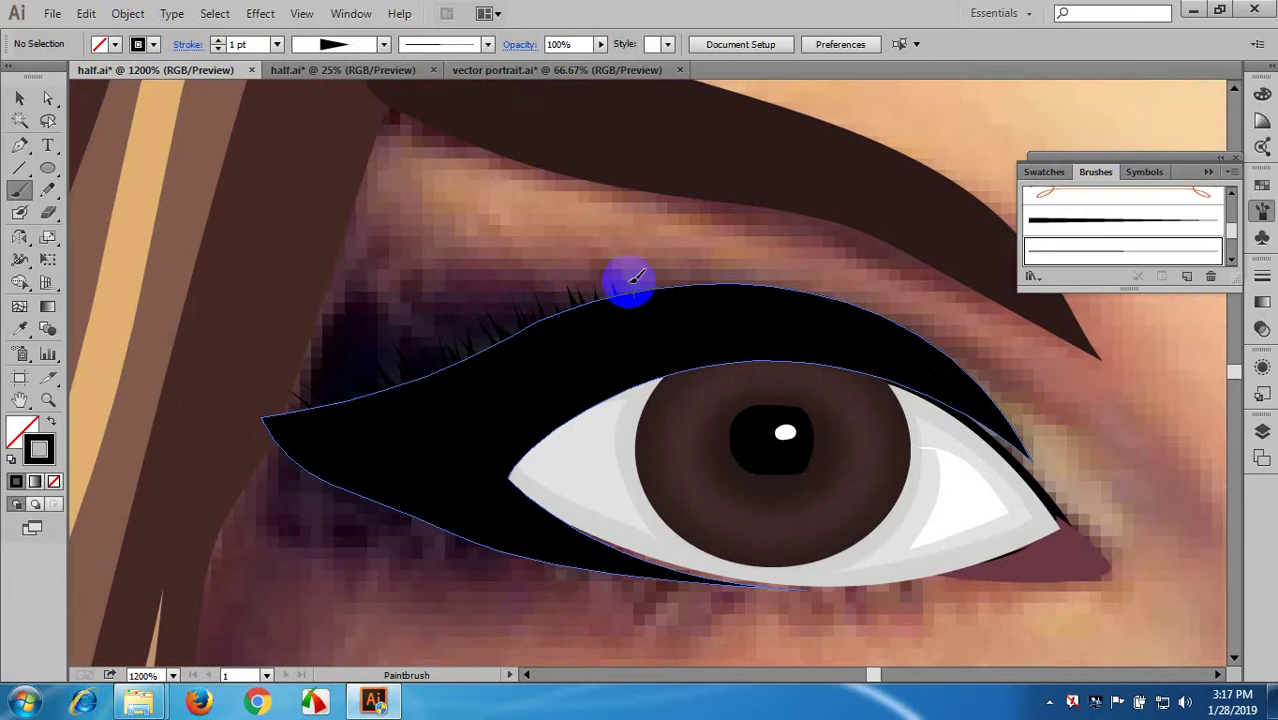
# - Paint short downward eyelashes along the outer half of the lower makeup edge with the tapered brush
pyautogui.press('space')
pyautogui.moveTo(615, 370); pyautogui.dragTo(719, 251)
pyautogui.moveTo(520, 347); pyautogui.dragTo(595, 355)
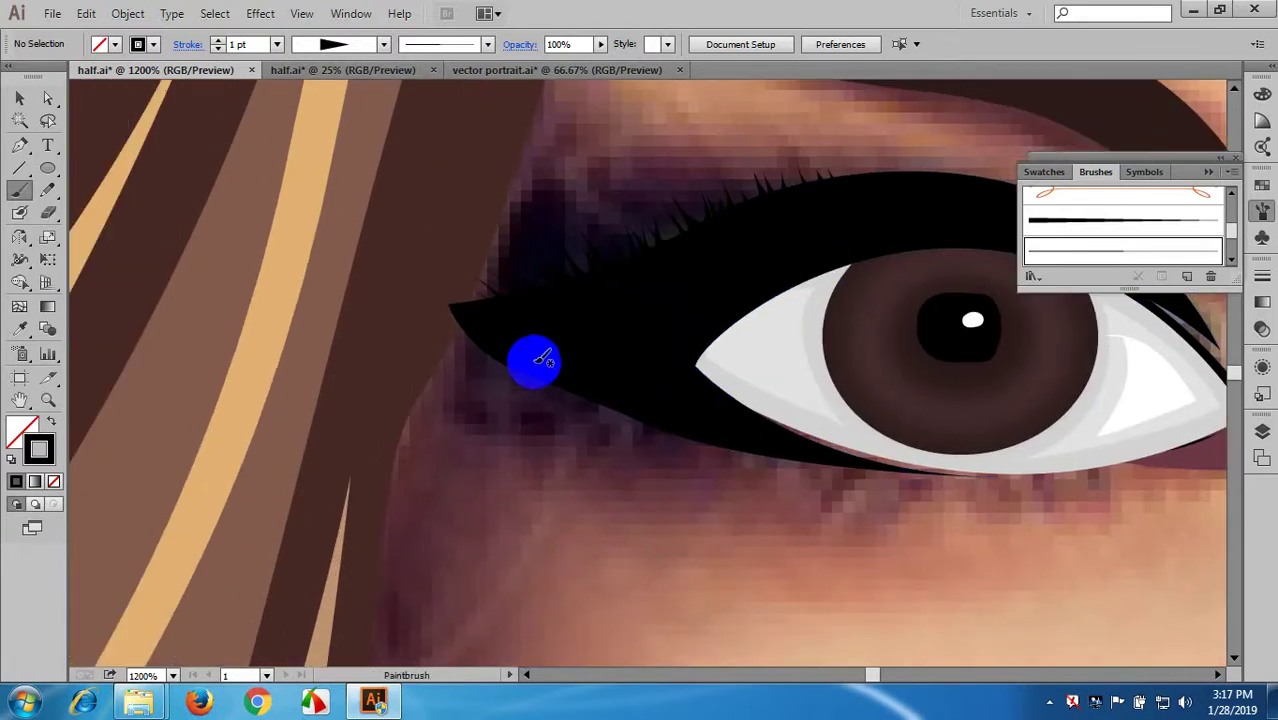
pyautogui.moveTo(475, 341)
pyautogui.mouseDown()
pyautogui.moveTo(450, 336)
pyautogui.moveTo(504, 379)
pyautogui.mouseUp()
pyautogui.moveTo(541, 368)
pyautogui.mouseDown()
pyautogui.moveTo(511, 385)
pyautogui.moveTo(532, 397)
pyautogui.moveTo(507, 387)
pyautogui.mouseUp()
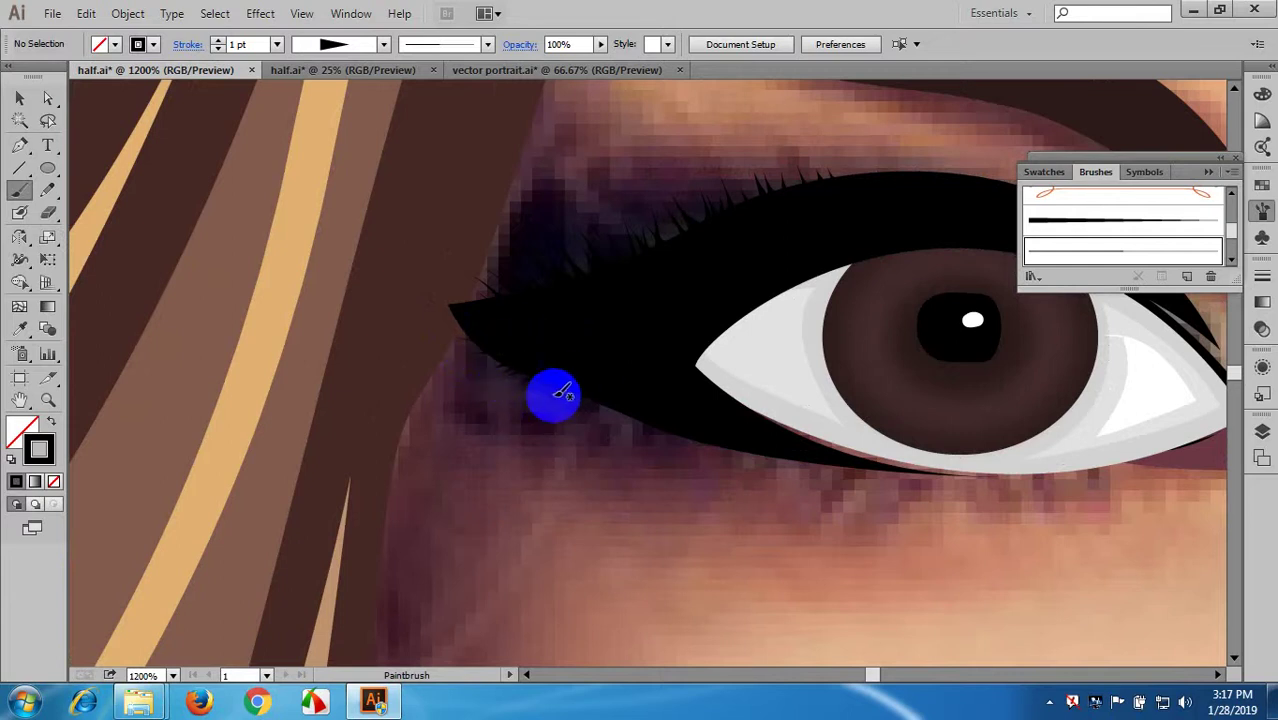
pyautogui.moveTo(590, 383)
pyautogui.mouseDown()
pyautogui.moveTo(587, 413)
pyautogui.moveTo(577, 329)
pyautogui.moveTo(571, 376)
pyautogui.moveTo(621, 369)
pyautogui.moveTo(607, 383)
pyautogui.moveTo(648, 392)
pyautogui.moveTo(676, 380)
pyautogui.moveTo(698, 397)
pyautogui.mouseUp()
pyautogui.moveTo(767, 422)
pyautogui.mouseDown()
pyautogui.moveTo(594, 339)
pyautogui.moveTo(582, 320)
pyautogui.moveTo(570, 345)
pyautogui.mouseUp()
pyautogui.moveTo(614, 325)
pyautogui.mouseDown()
pyautogui.moveTo(598, 341)
pyautogui.moveTo(638, 343)
pyautogui.mouseUp()
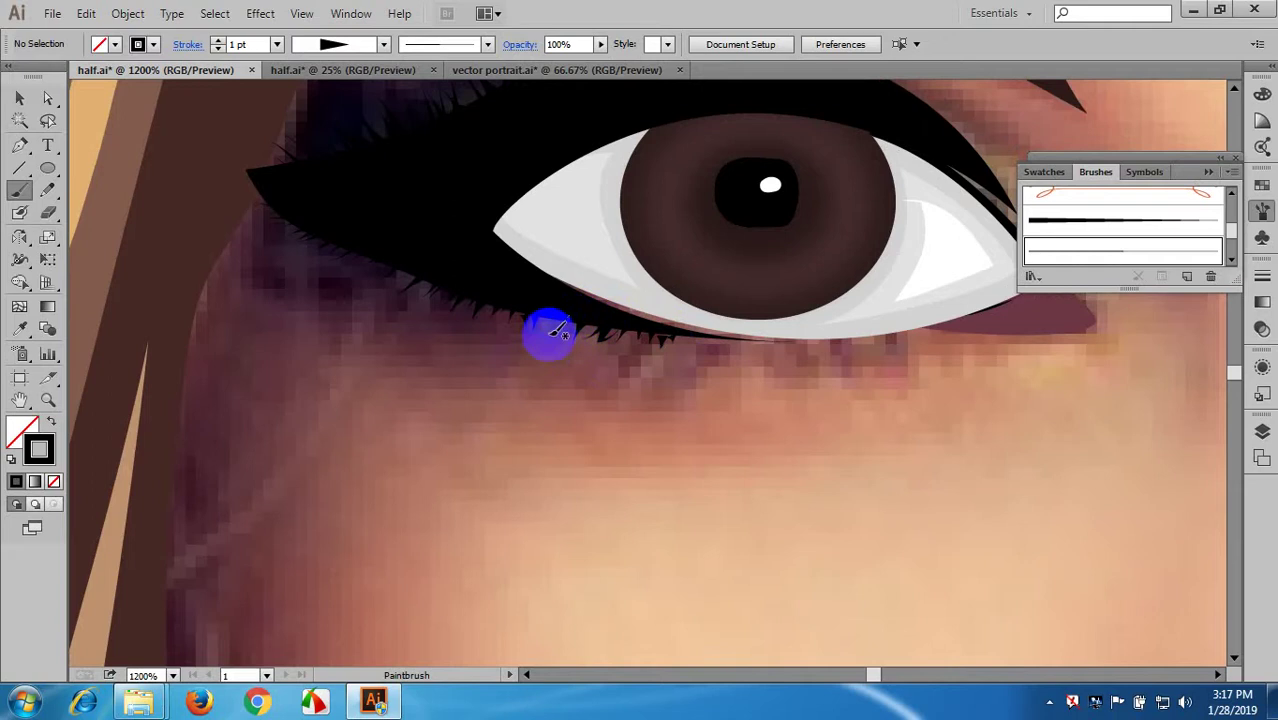
# - Continue the short lower eyelashes along the lid beneath the iris towards the tear duct
pyautogui.moveTo(412, 268)
pyautogui.mouseDown()
pyautogui.moveTo(397, 257)
pyautogui.moveTo(376, 271)
pyautogui.mouseUp()
pyautogui.moveTo(393, 271); pyautogui.dragTo(281, 271)
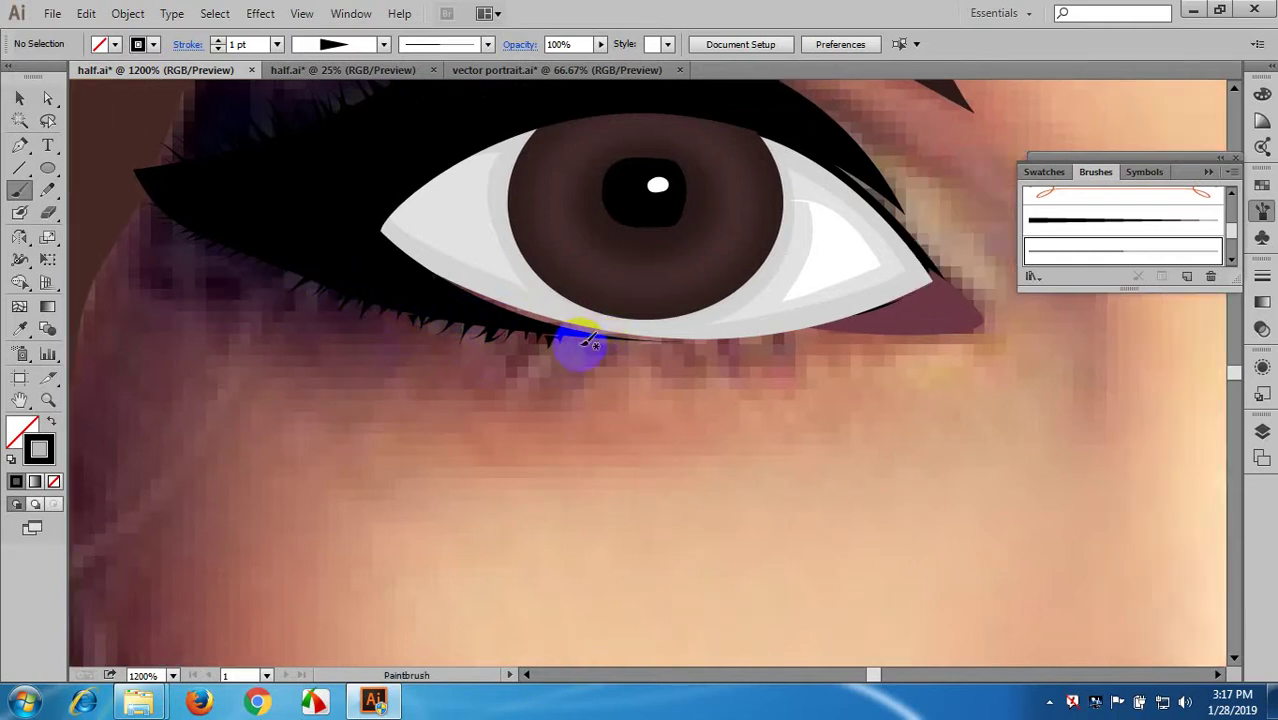
pyautogui.moveTo(584, 336); pyautogui.dragTo(617, 334)
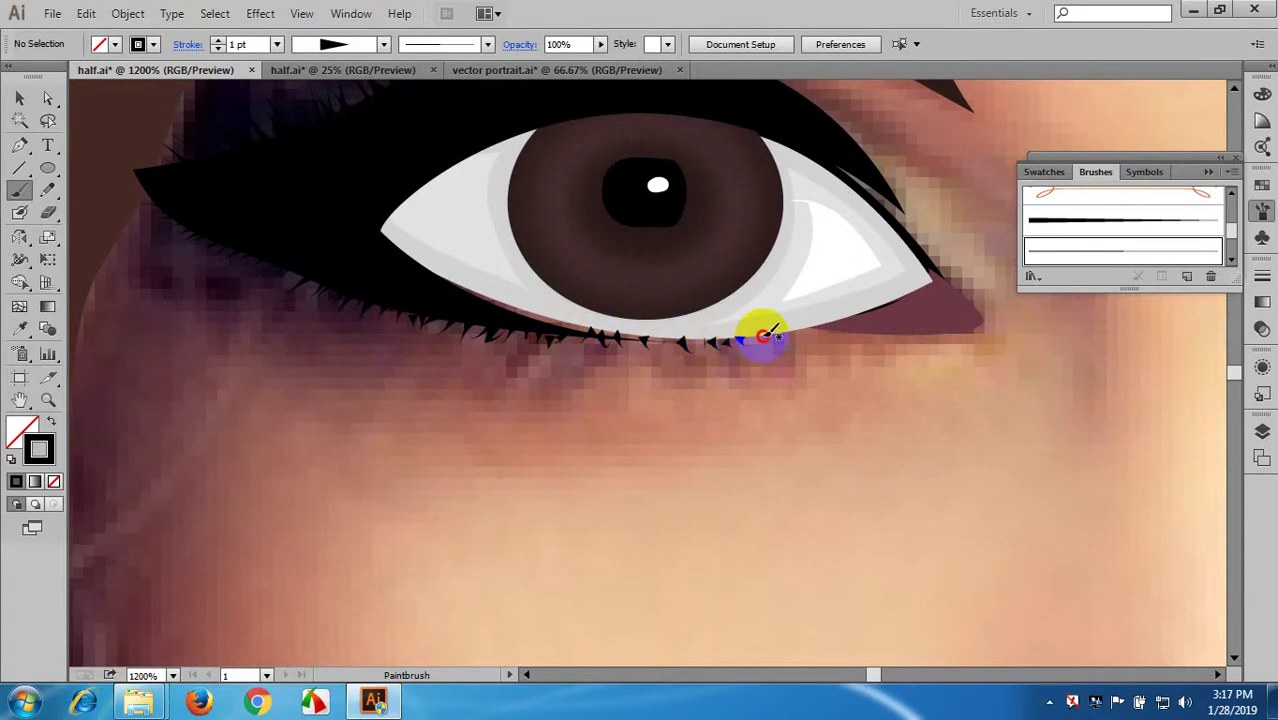
# - Fill the gaps in the lower lash line with a few extra short brush strokes
pyautogui.scroll(-5, 781, 333)
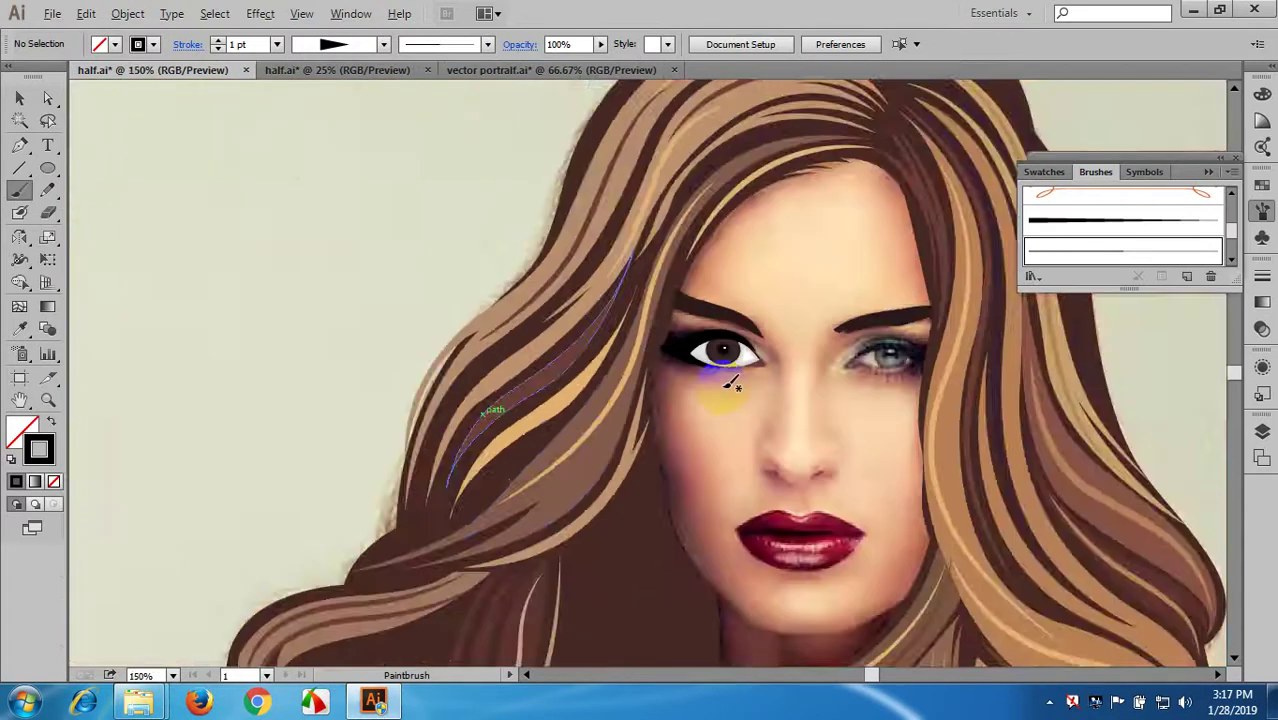
pyautogui.scroll(2, 732, 370)
pyautogui.scroll(-1, 735, 362)
pyautogui.scroll(4, 610, 405)
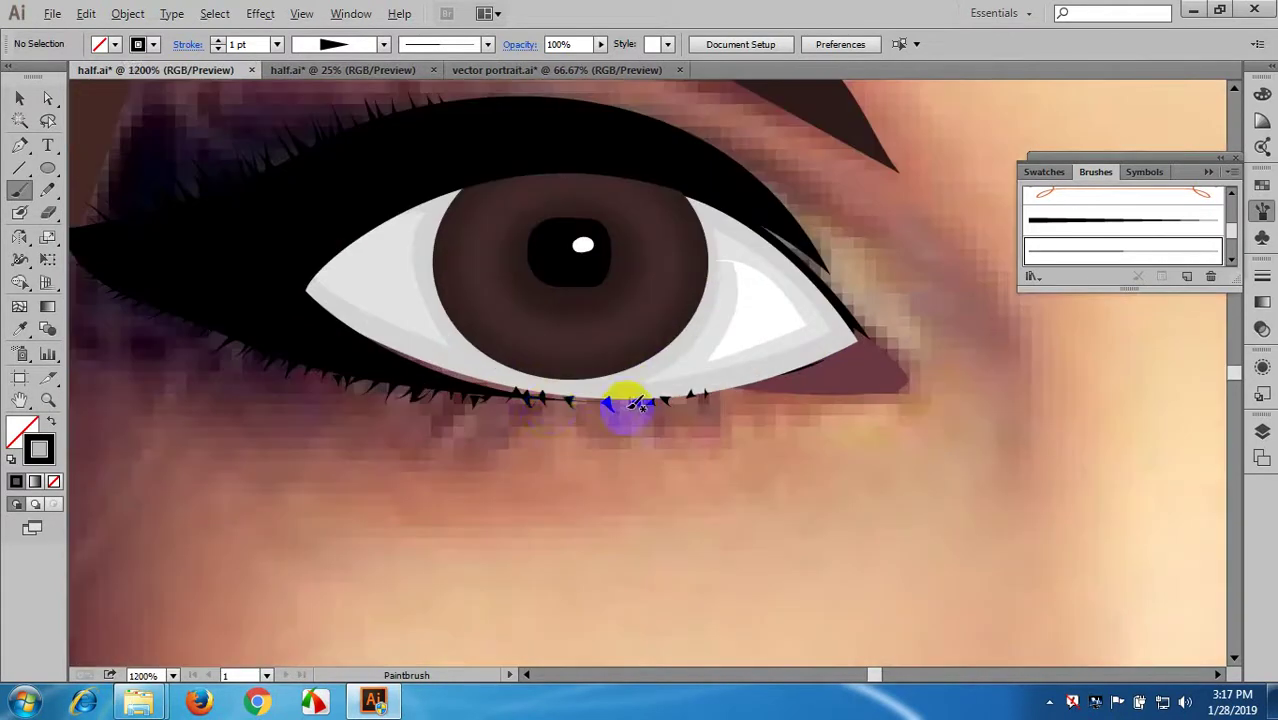
pyautogui.scroll(2, 567, 430)
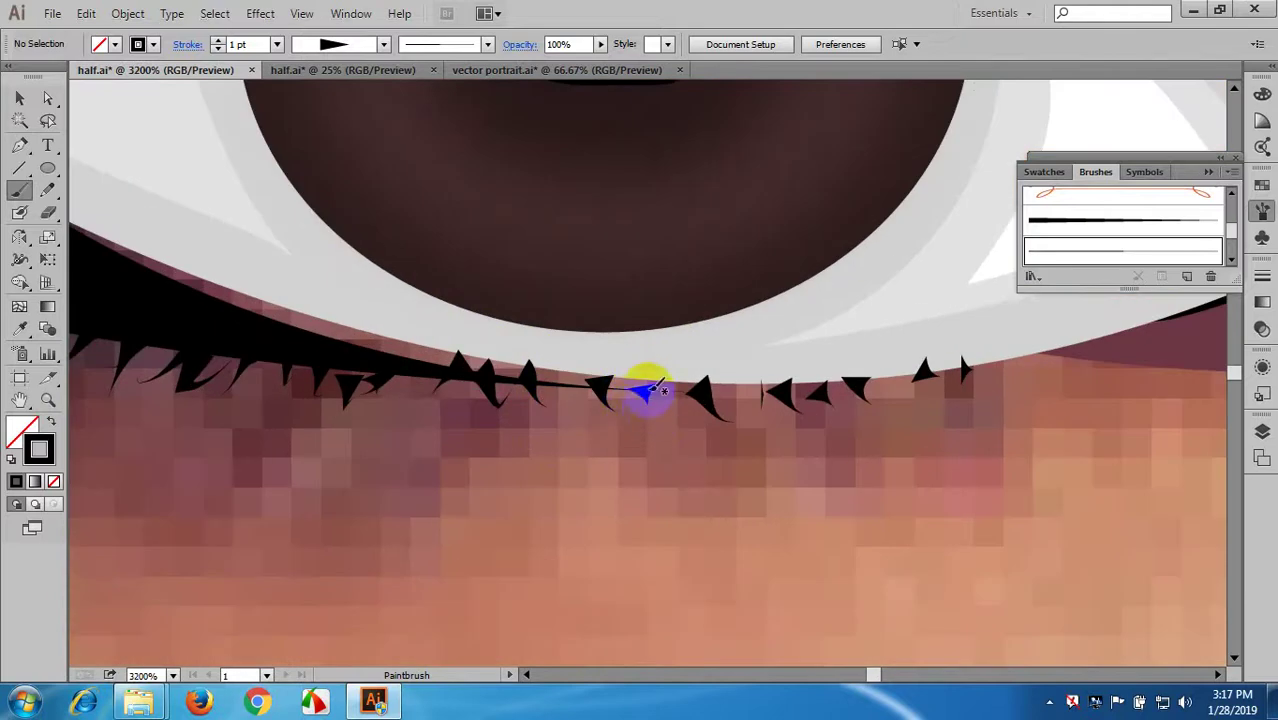
pyautogui.moveTo(651, 388)
pyautogui.mouseDown()
pyautogui.moveTo(562, 366)
pyautogui.moveTo(440, 372)
pyautogui.moveTo(841, 393)
pyautogui.mouseUp()
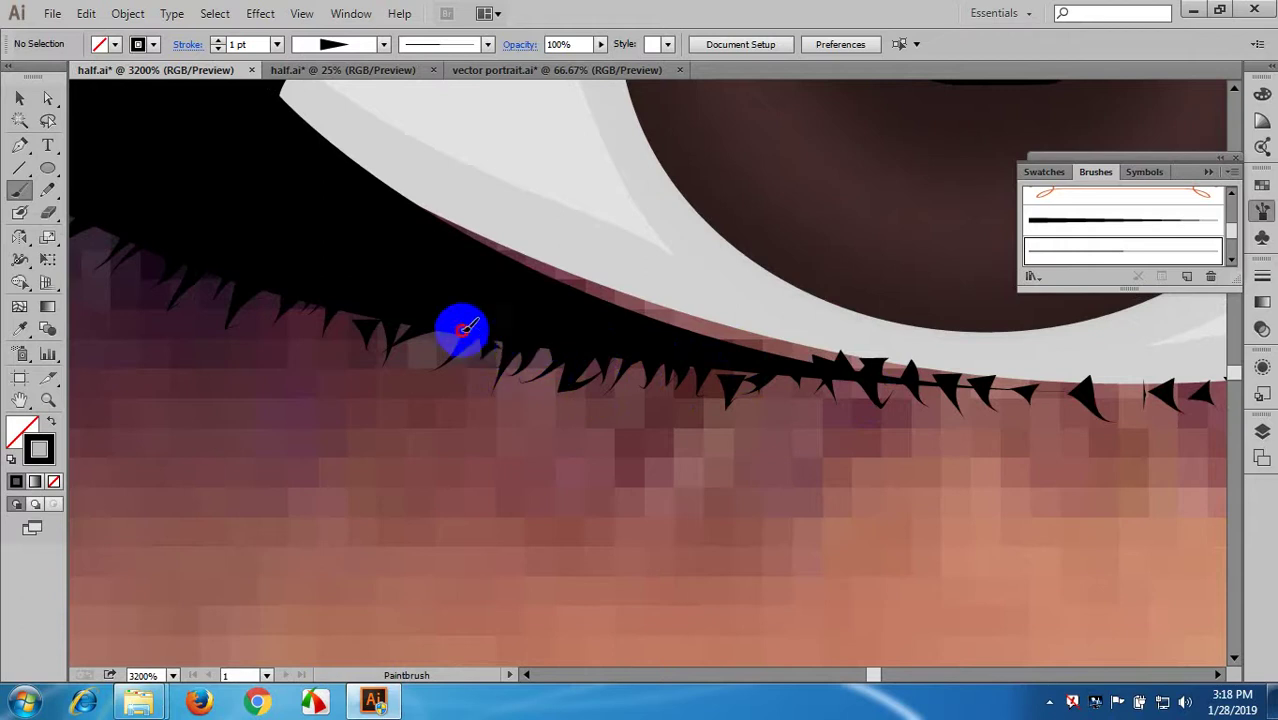
pyautogui.moveTo(462, 330); pyautogui.dragTo(434, 374)
pyautogui.moveTo(535, 362); pyautogui.dragTo(945, 355)
# - Select all parts of the traced eye with its lashes, excluding the eyebrow and face outline shapes, and group them
pyautogui.scroll(-4, 684, 347)
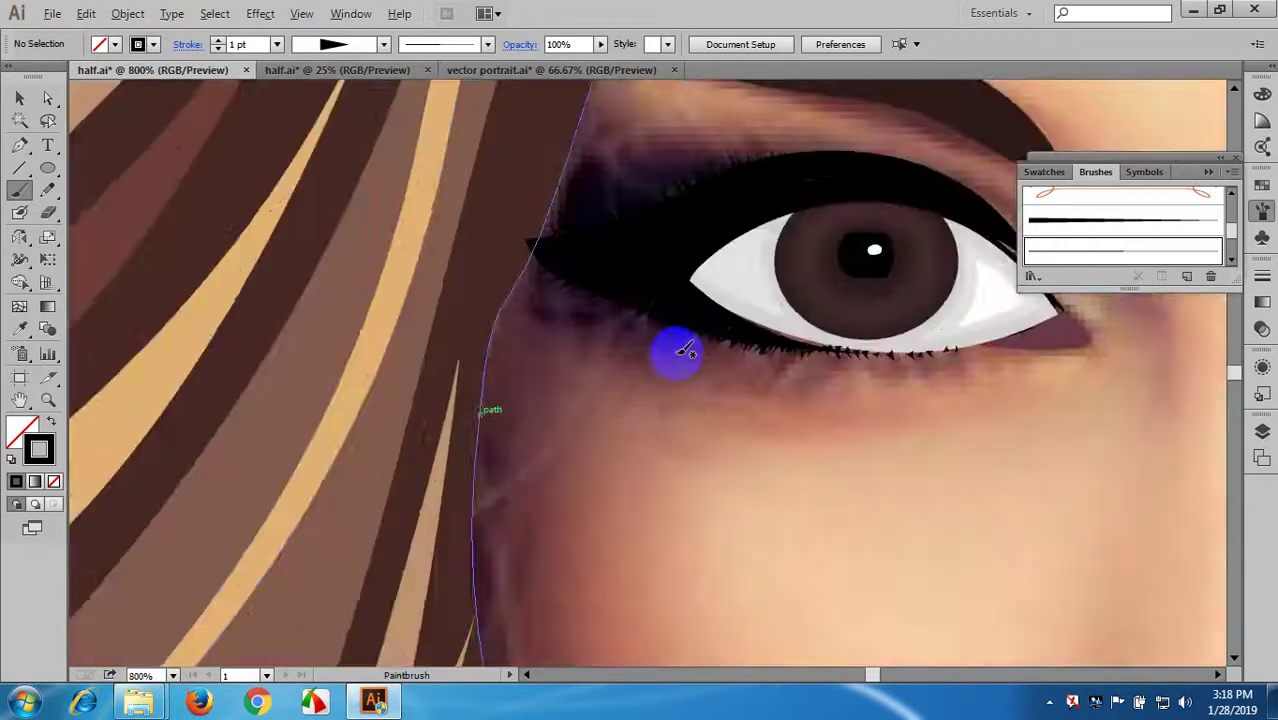
pyautogui.scroll(-2, 686, 352)
pyautogui.moveTo(828, 414); pyautogui.dragTo(405, 240)
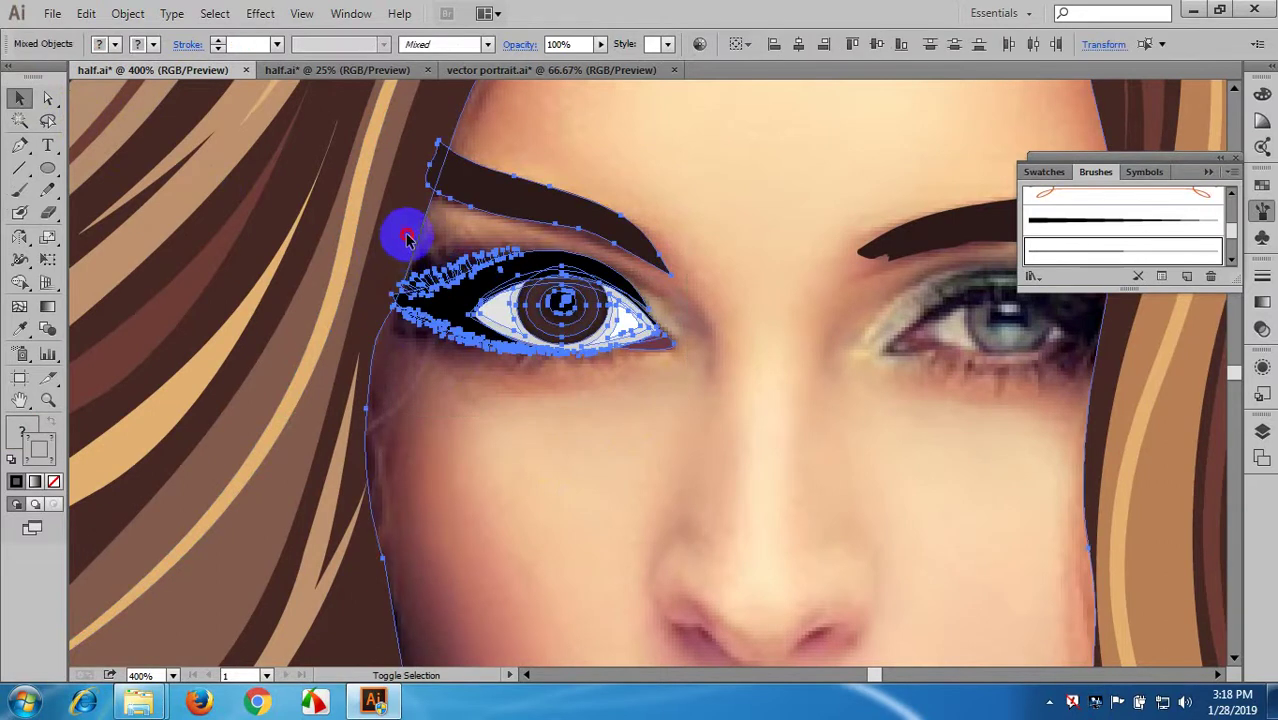
pyautogui.press('a')
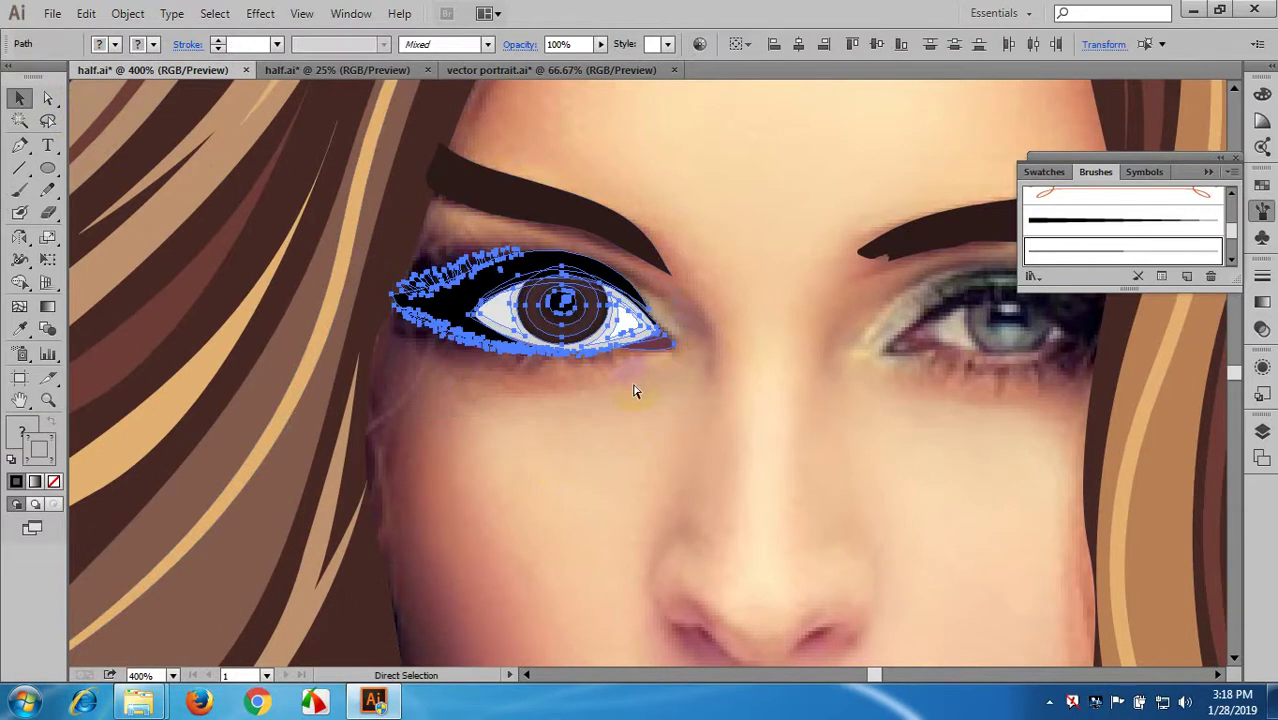
pyautogui.hotkey('ctrl', 'g')
# - Create a copy of the eye group reflected across the vertical axis and place it over the photo's other eye
pyautogui.hotkey('ctrl', '-')
pyautogui.moveTo(670, 399); pyautogui.dragTo(539, 403)
pyautogui.rightClick(415, 318)
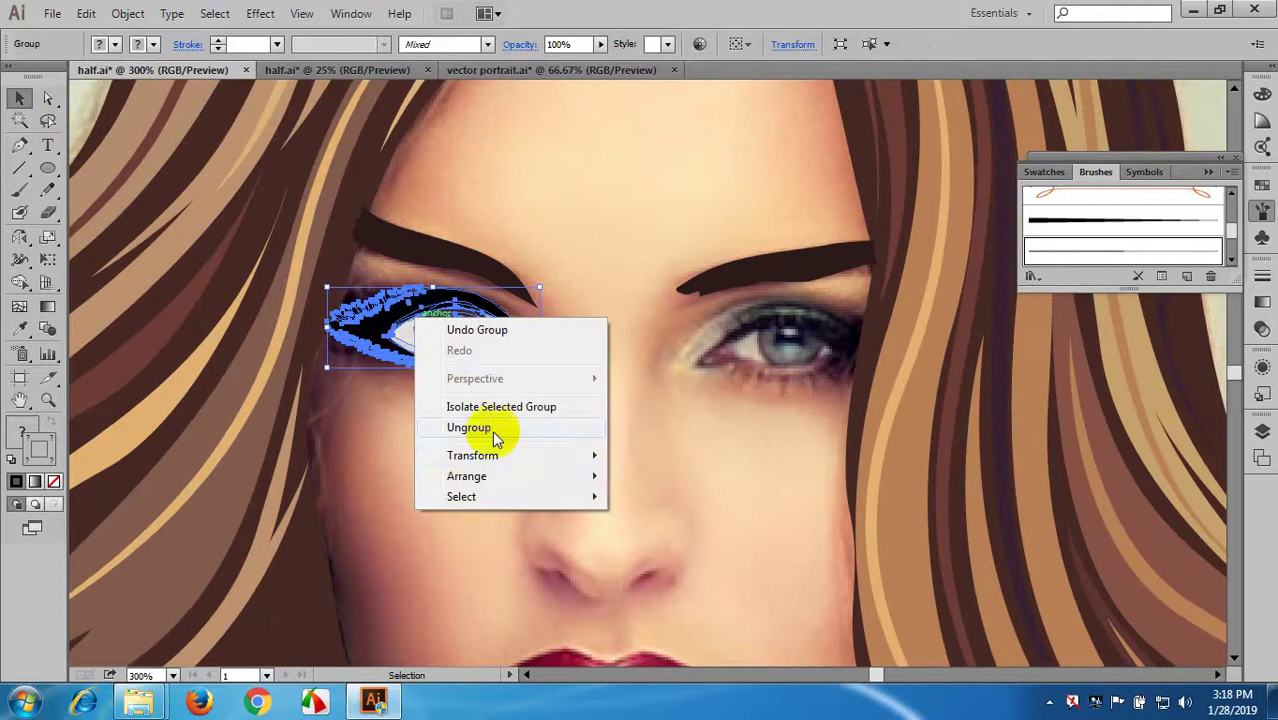
pyautogui.moveTo(472, 455)
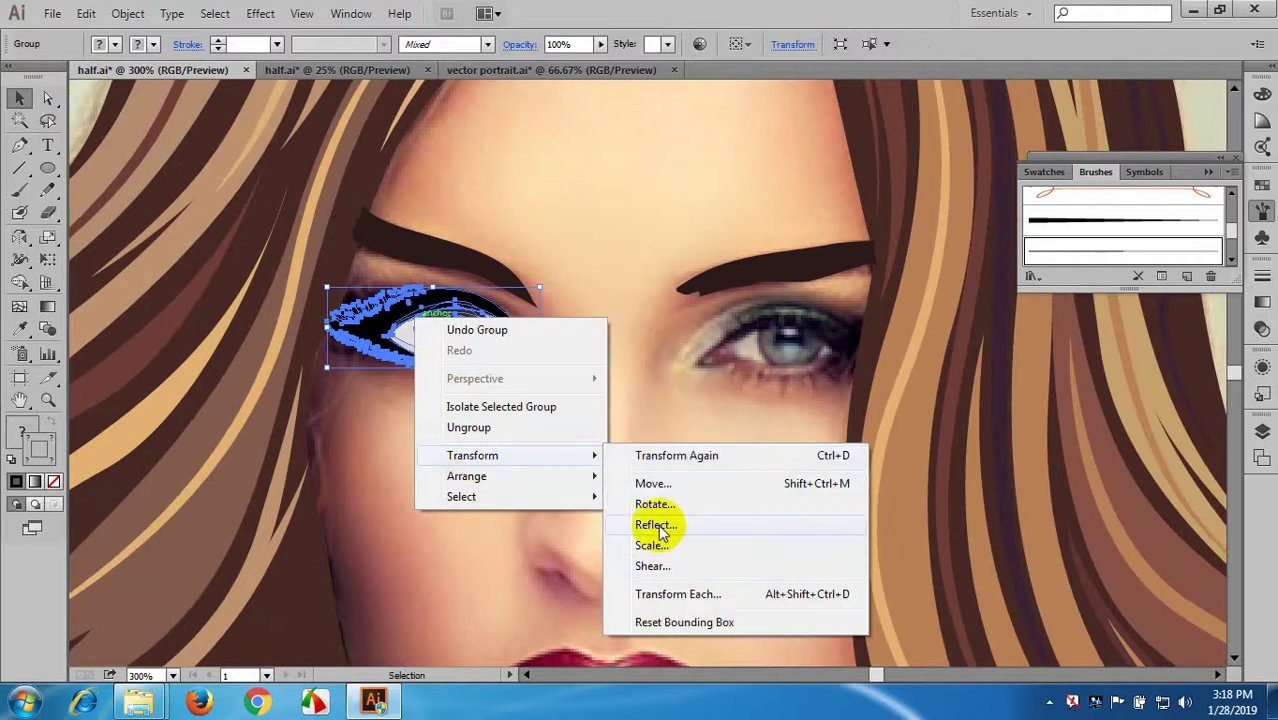
pyautogui.click(662, 525)
pyautogui.click(545, 467)
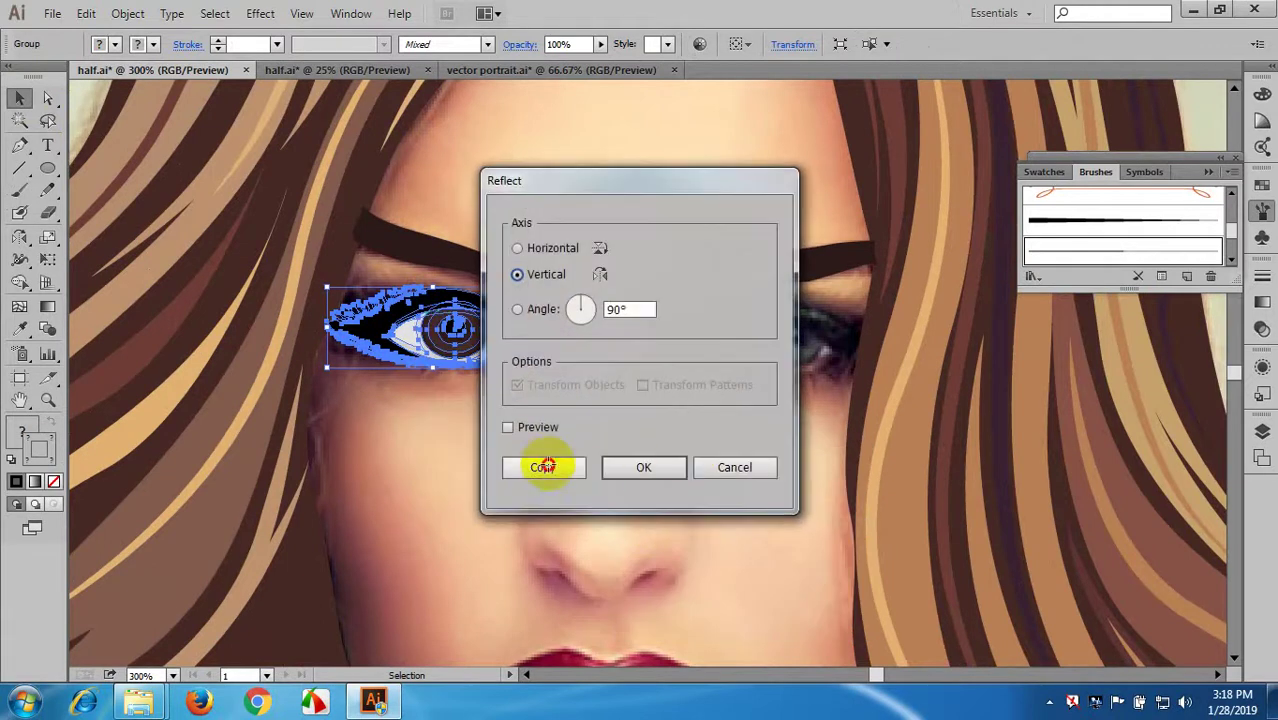
pyautogui.moveTo(409, 325); pyautogui.dragTo(804, 345)
pyautogui.click(736, 430)
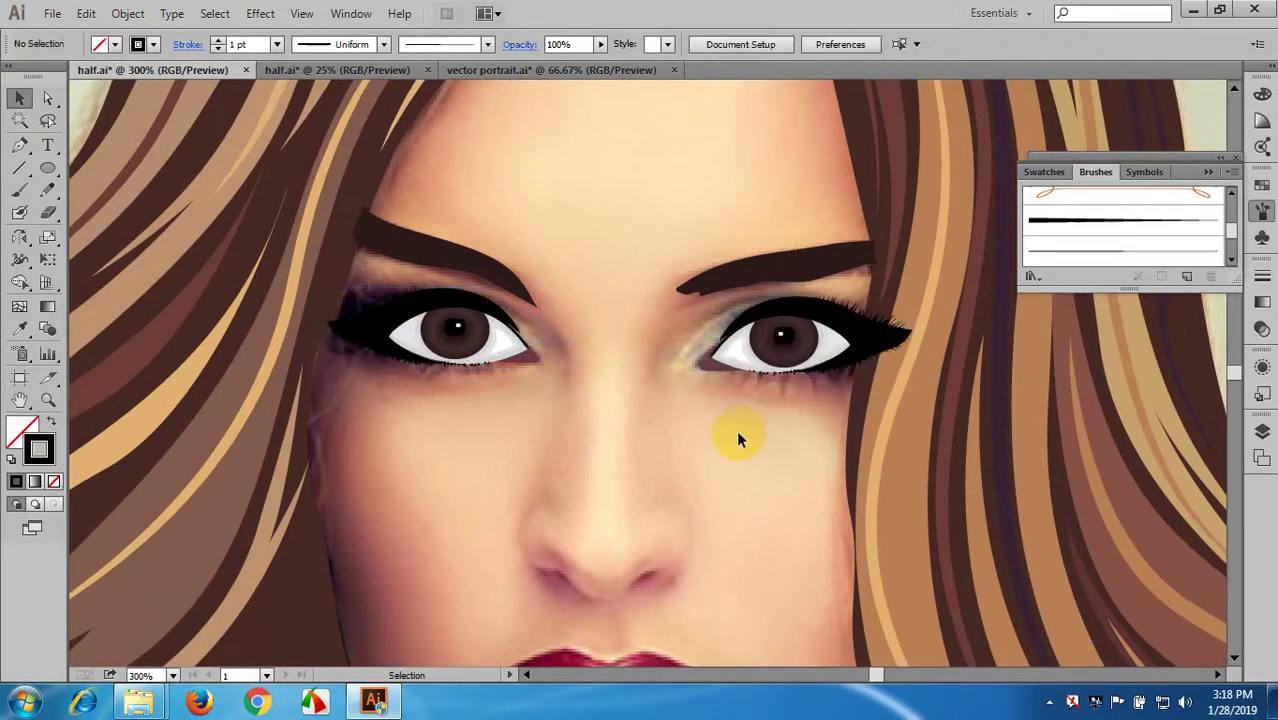
pyautogui.hotkey('ctrl', '1')
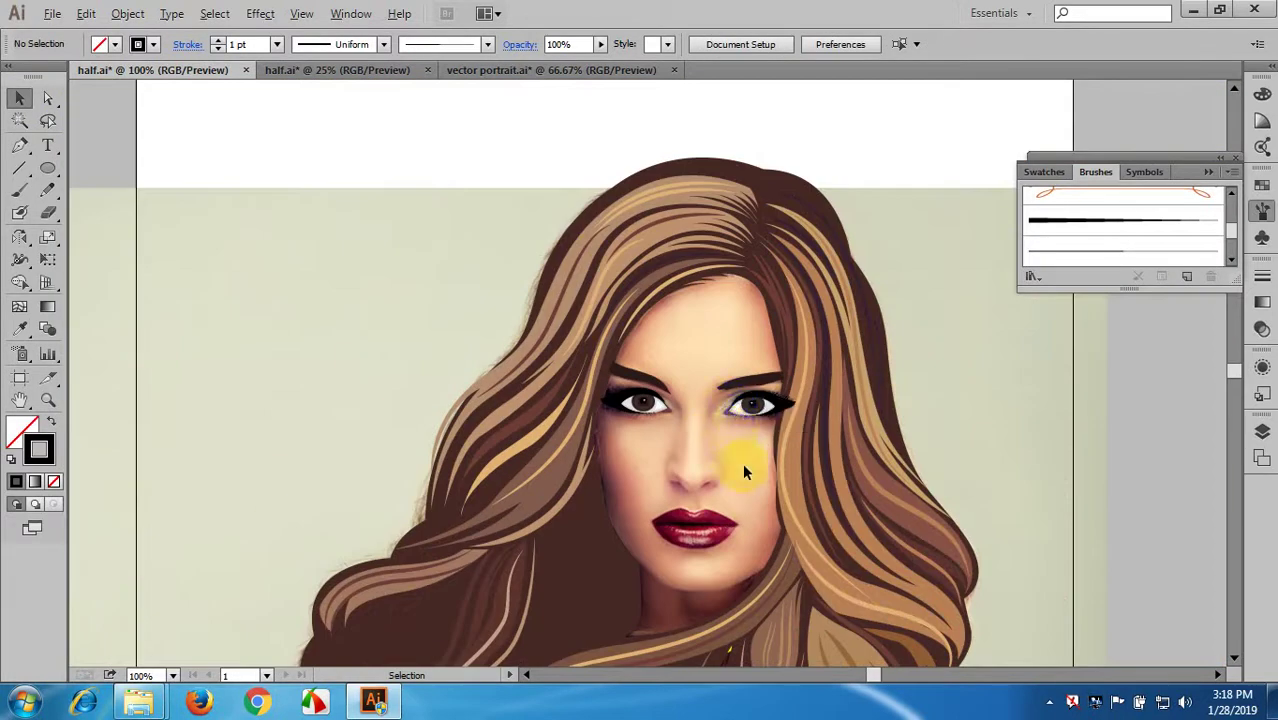
pyautogui.scroll(2, 744, 466)
pyautogui.click(848, 420)
pyautogui.click(735, 409)
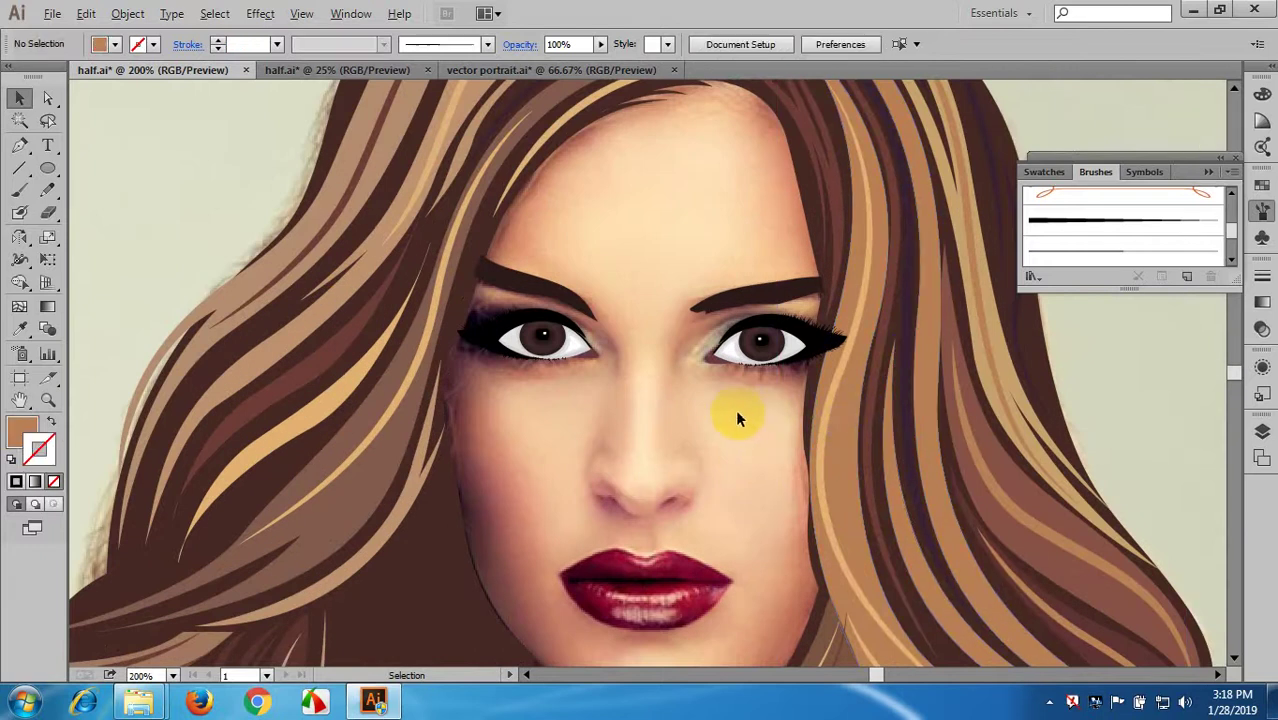
pyautogui.hotkey('ctrl', '1')
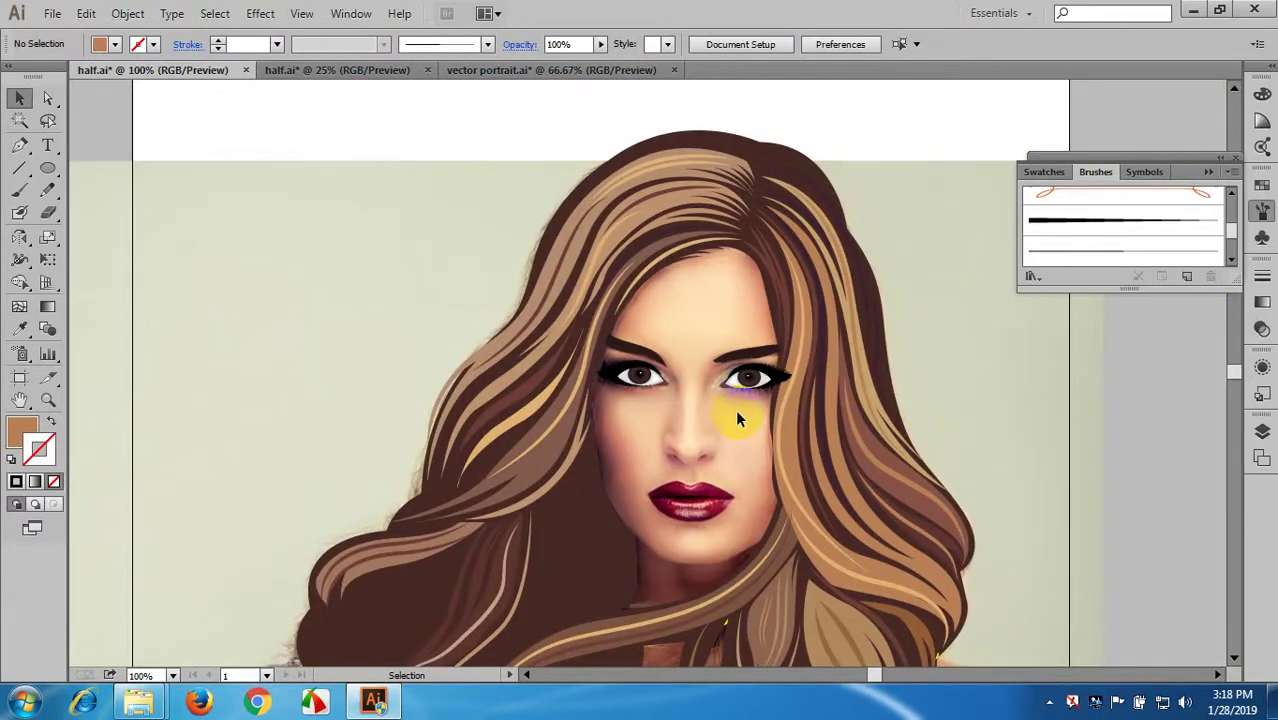
# - Start a Pen path at one mouth corner and trace the lower lip's curved outer edge to the opposite corner
pyautogui.scroll(2, 714, 389)
pyautogui.moveTo(770, 444); pyautogui.dragTo(661, 274)
pyautogui.scroll(-2, 708, 461)
pyautogui.scroll(4, 705, 462)
pyautogui.scroll(-1, 661, 274)
pyautogui.click(29, 148)
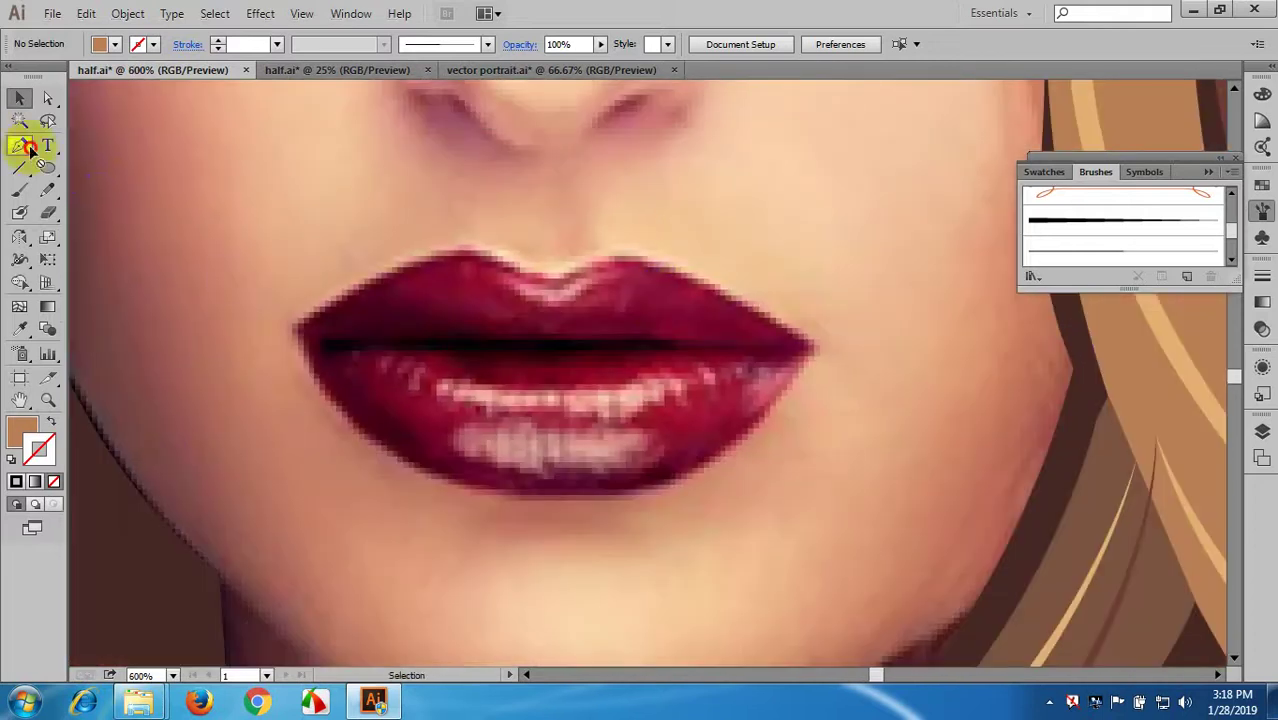
pyautogui.click(24, 147)
pyautogui.moveTo(296, 336); pyautogui.dragTo(530, 500)
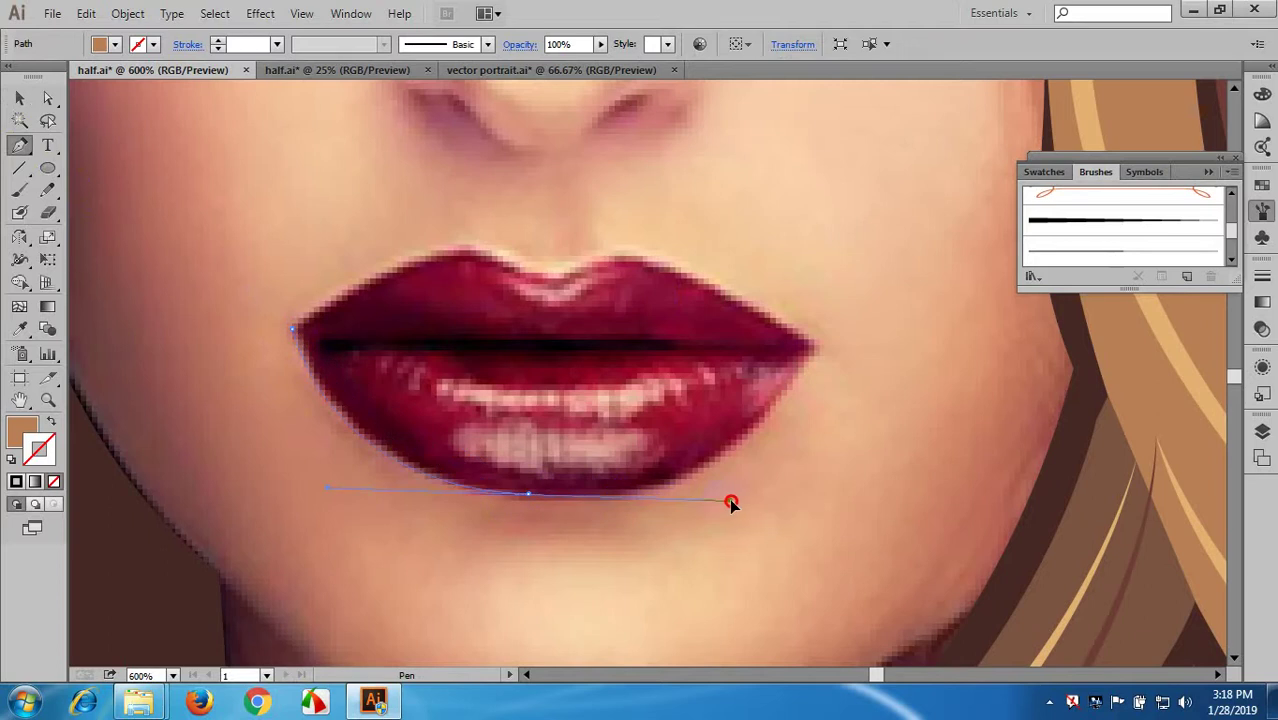
pyautogui.moveTo(735, 510); pyautogui.dragTo(733, 501)
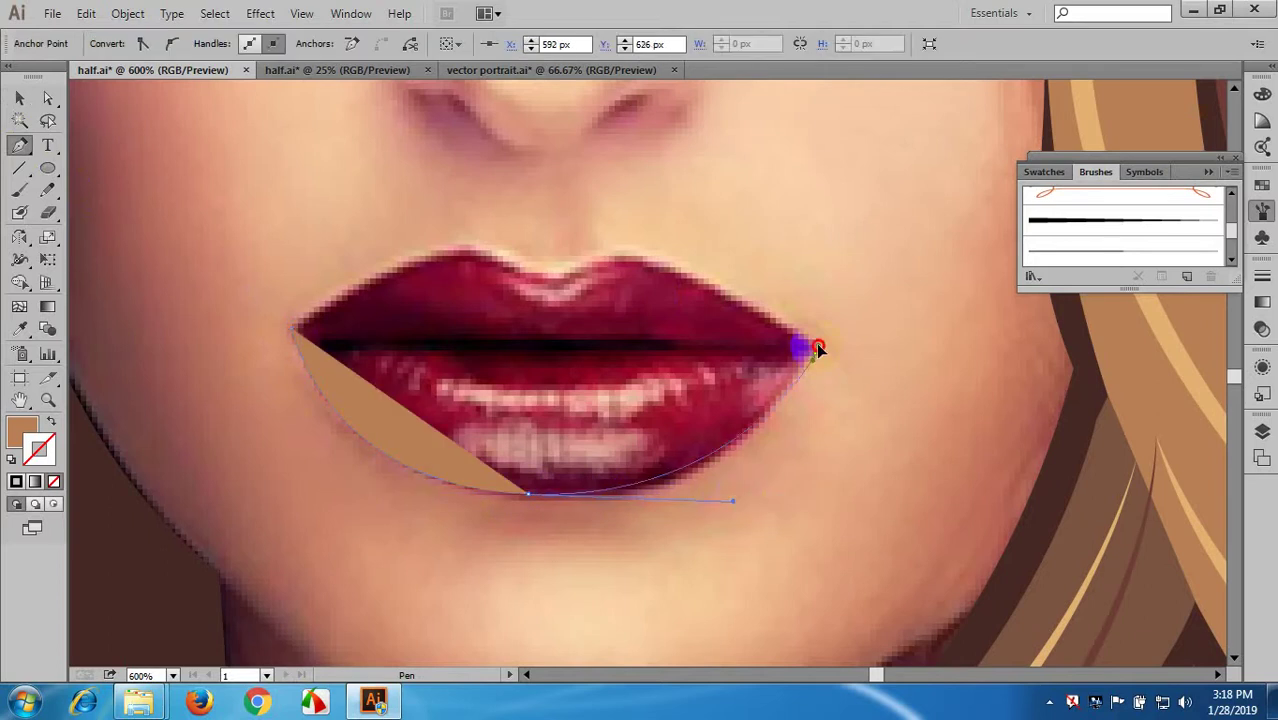
pyautogui.moveTo(890, 282); pyautogui.dragTo(888, 298)
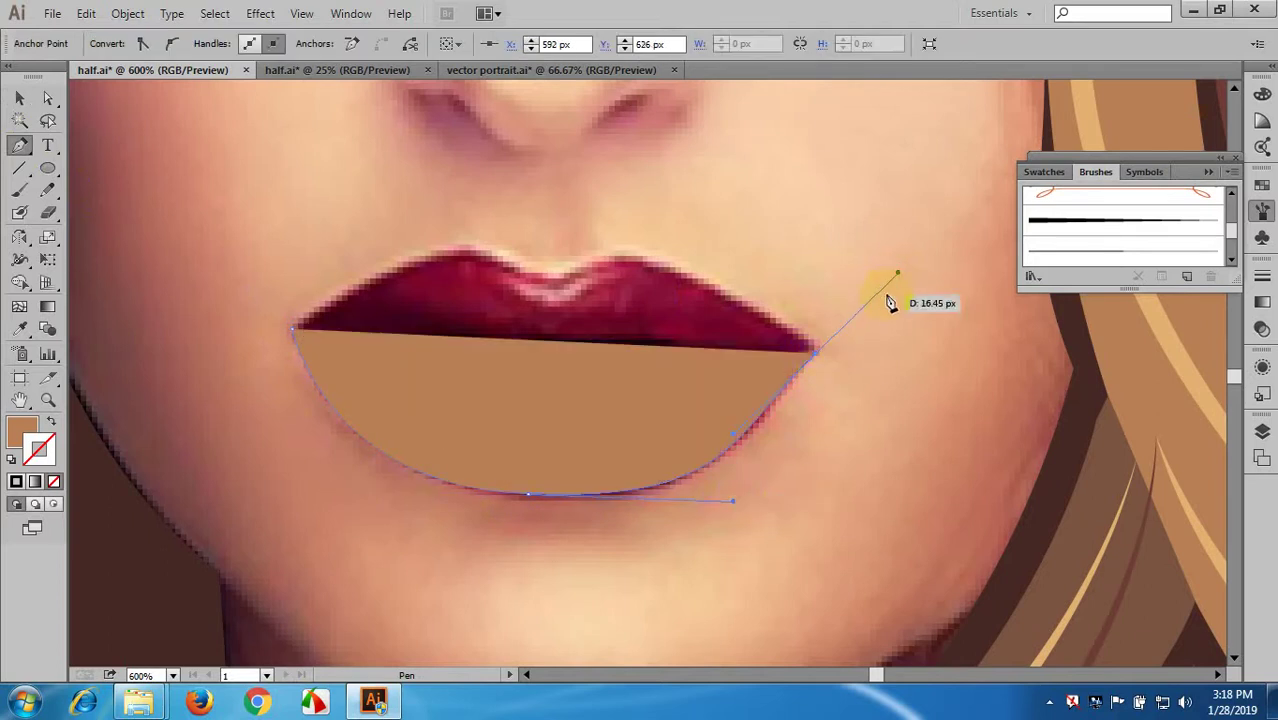
# - Continue the path along the upper lip with a sharp point at the cupid's bow, and close it at the starting corner
pyautogui.click(815, 354)
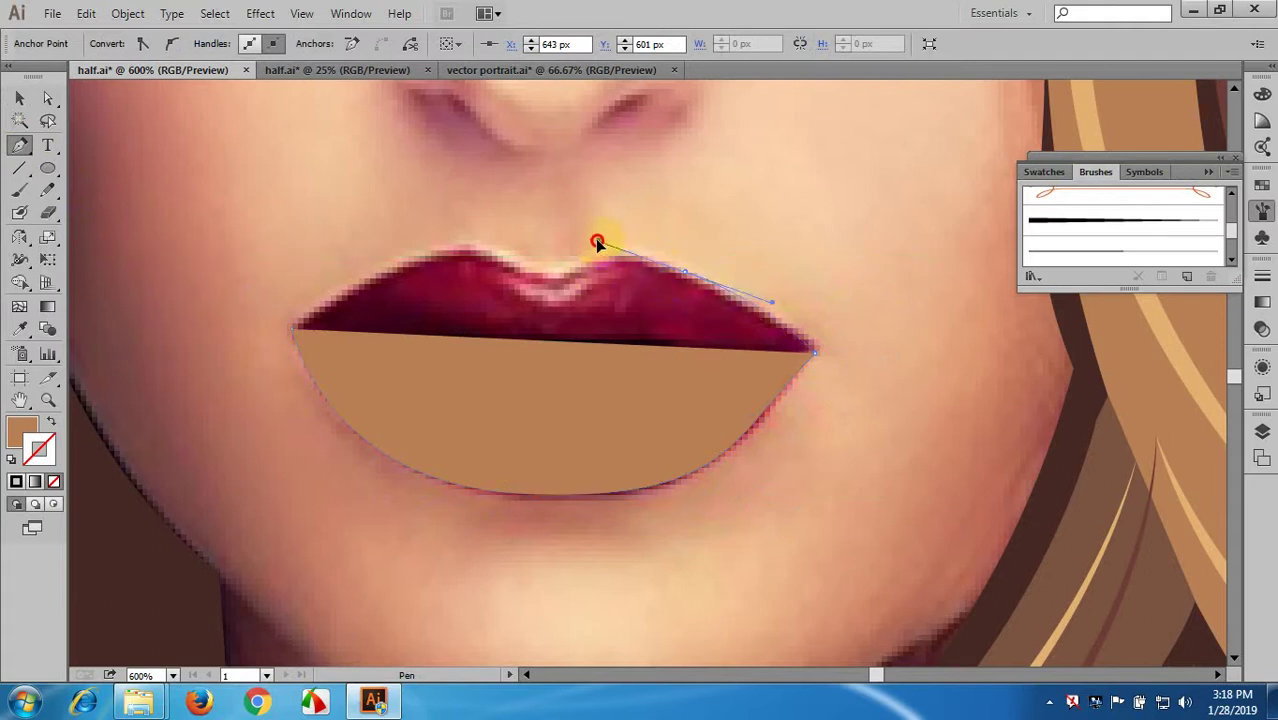
pyautogui.moveTo(593, 235); pyautogui.dragTo(594, 233)
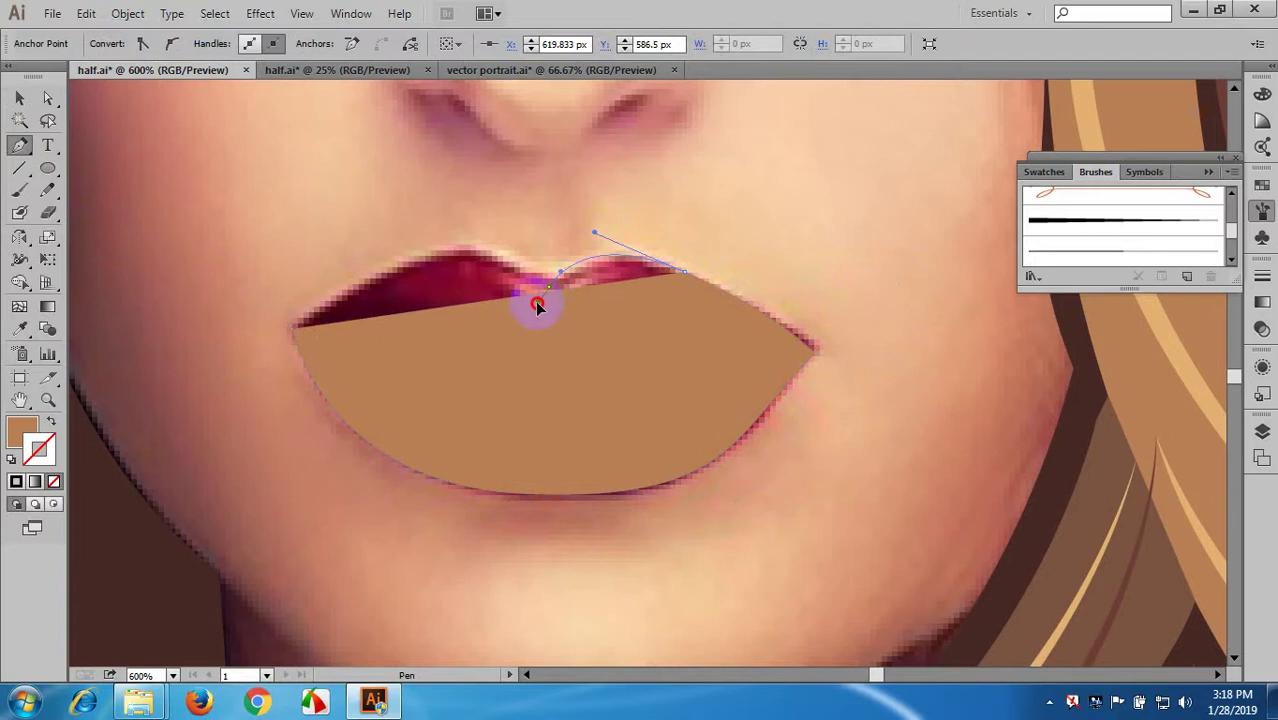
pyautogui.click(548, 286)
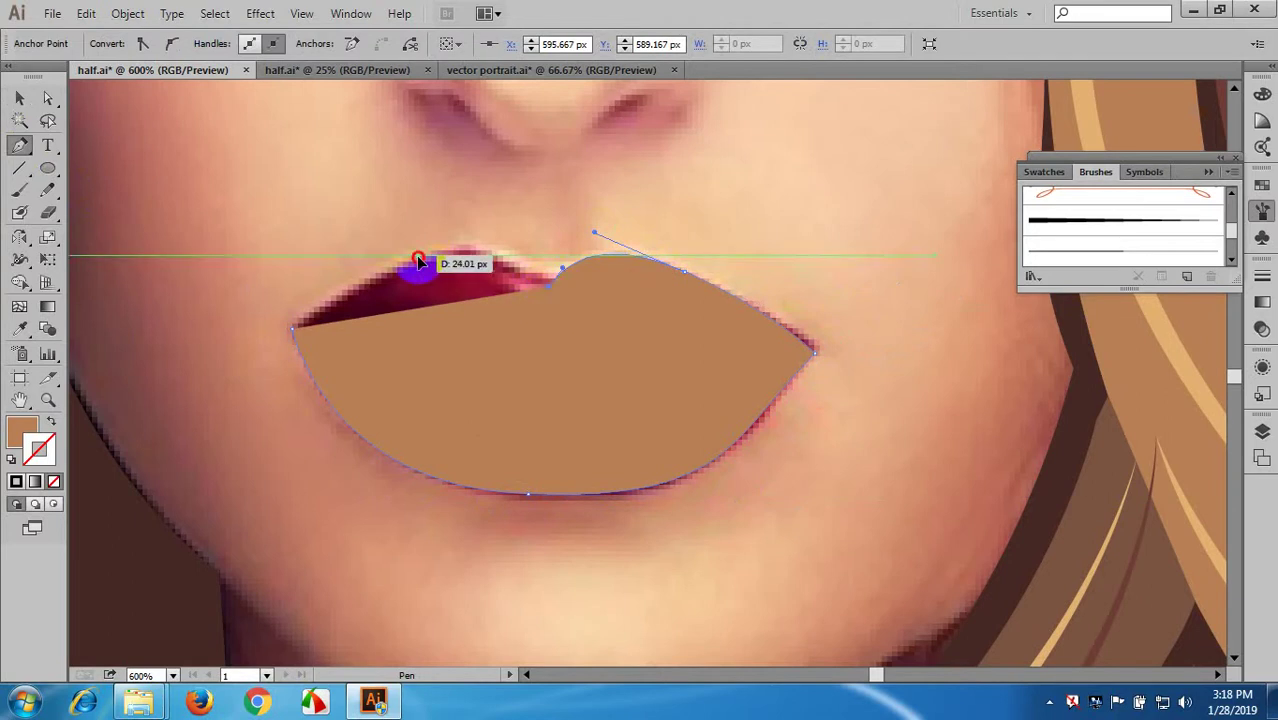
pyautogui.moveTo(419, 256); pyautogui.dragTo(340, 284)
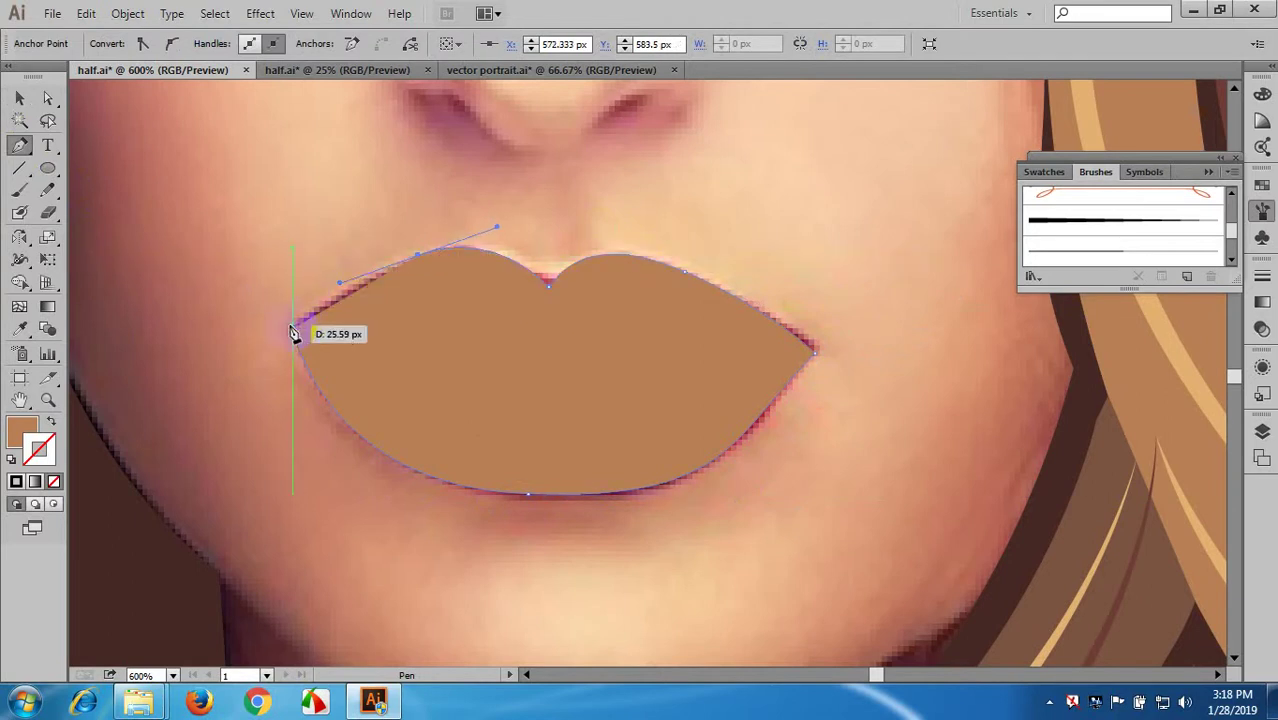
pyautogui.moveTo(254, 346); pyautogui.dragTo(252, 350)
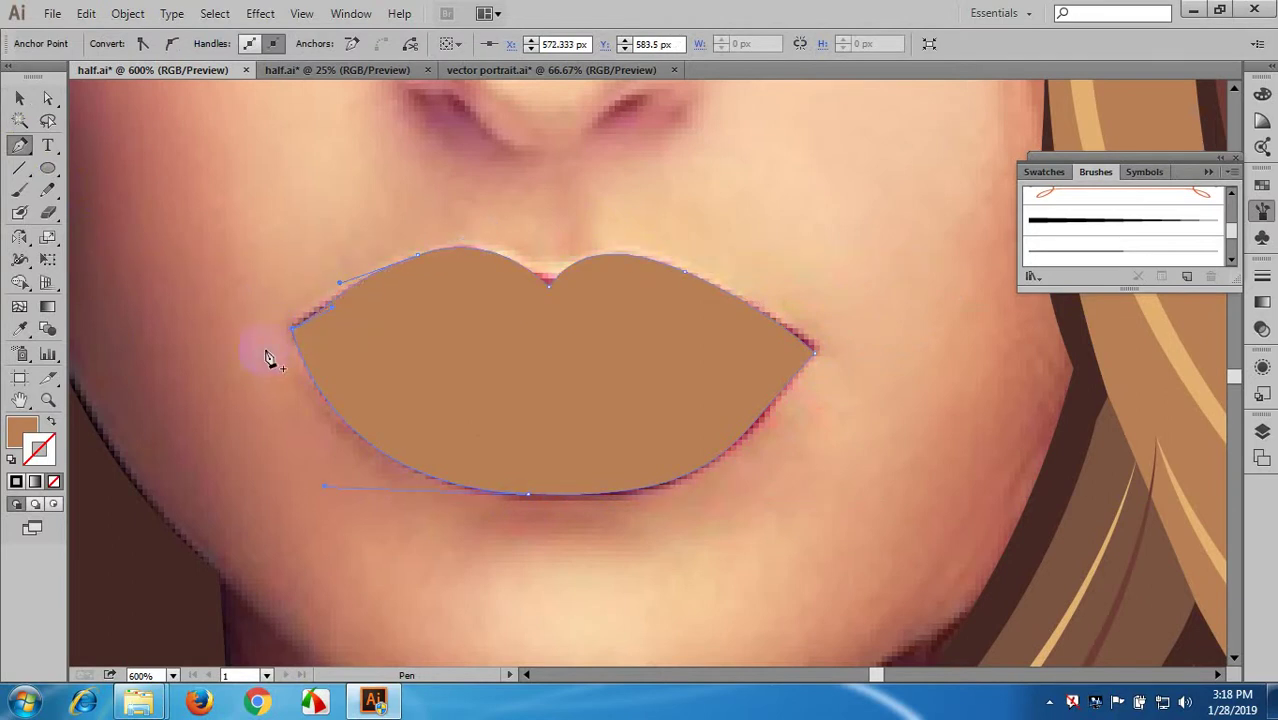
# - Sample the dark red of the photo's lower lip for the lip outline and swap its stroke colour to the fill
pyautogui.click(50, 421)
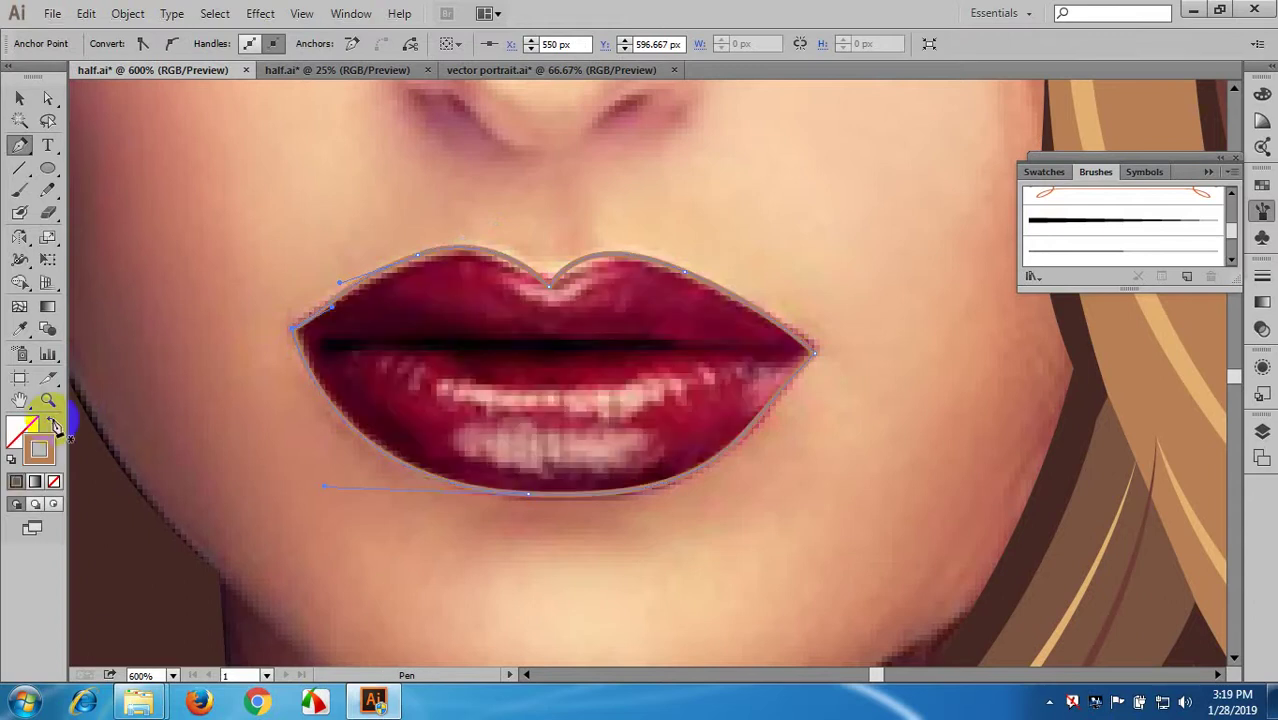
pyautogui.scroll(1, 499, 451)
pyautogui.press('i')
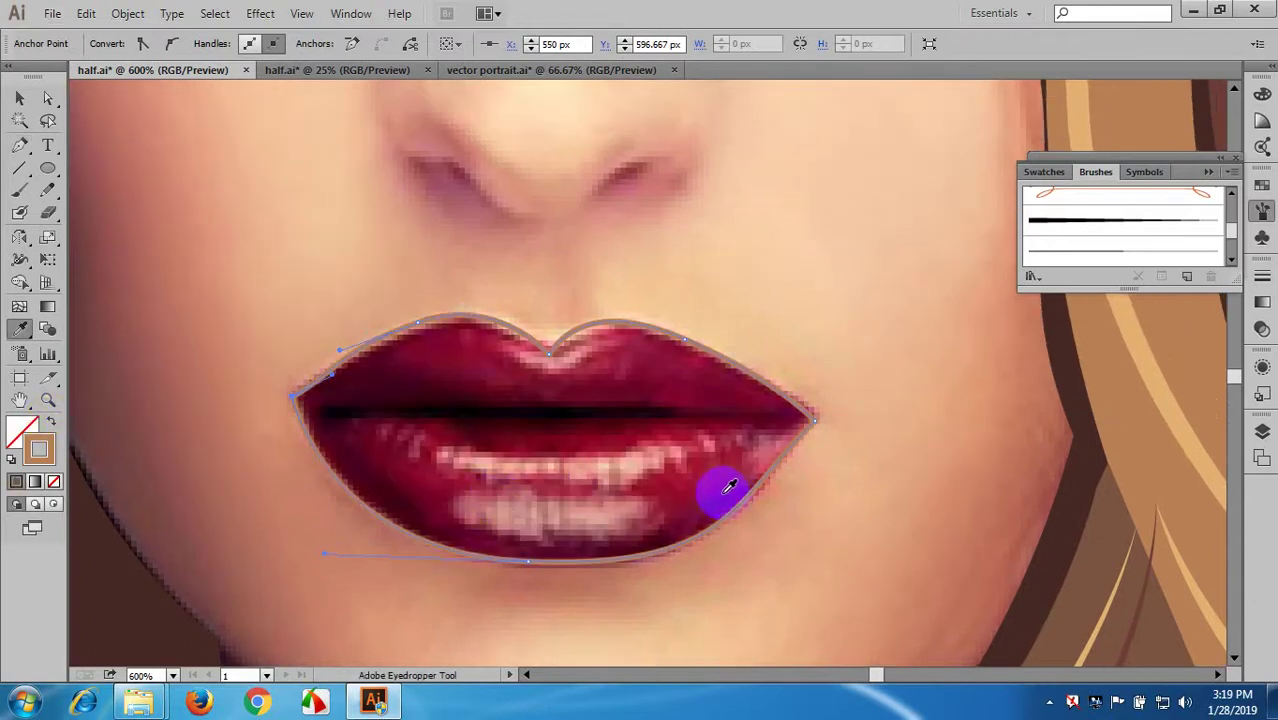
pyautogui.click(695, 492)
pyautogui.click(52, 424)
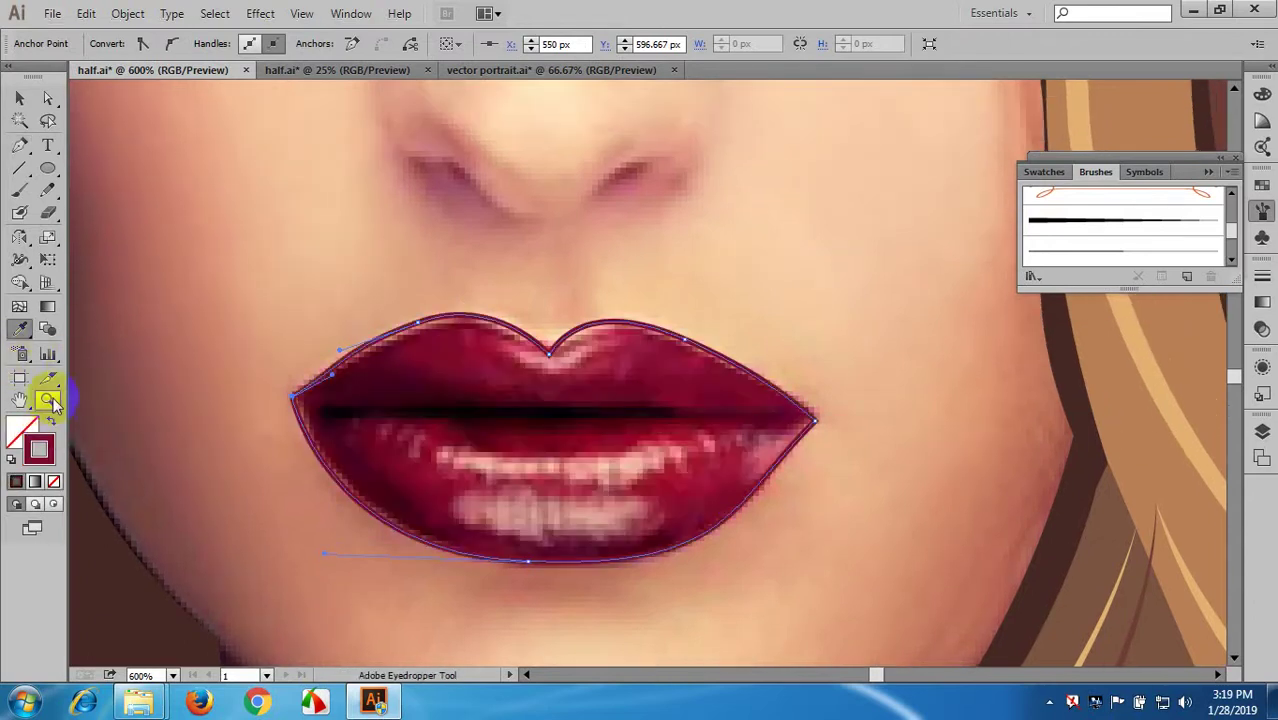
# - Draw the dark gap between the lips as a closed Pencil shape and fill it with near-black 1F0008 sampled from the photo
pyautogui.click(19, 97)
pyautogui.click(363, 302)
pyautogui.moveTo(364, 303); pyautogui.dragTo(440, 248)
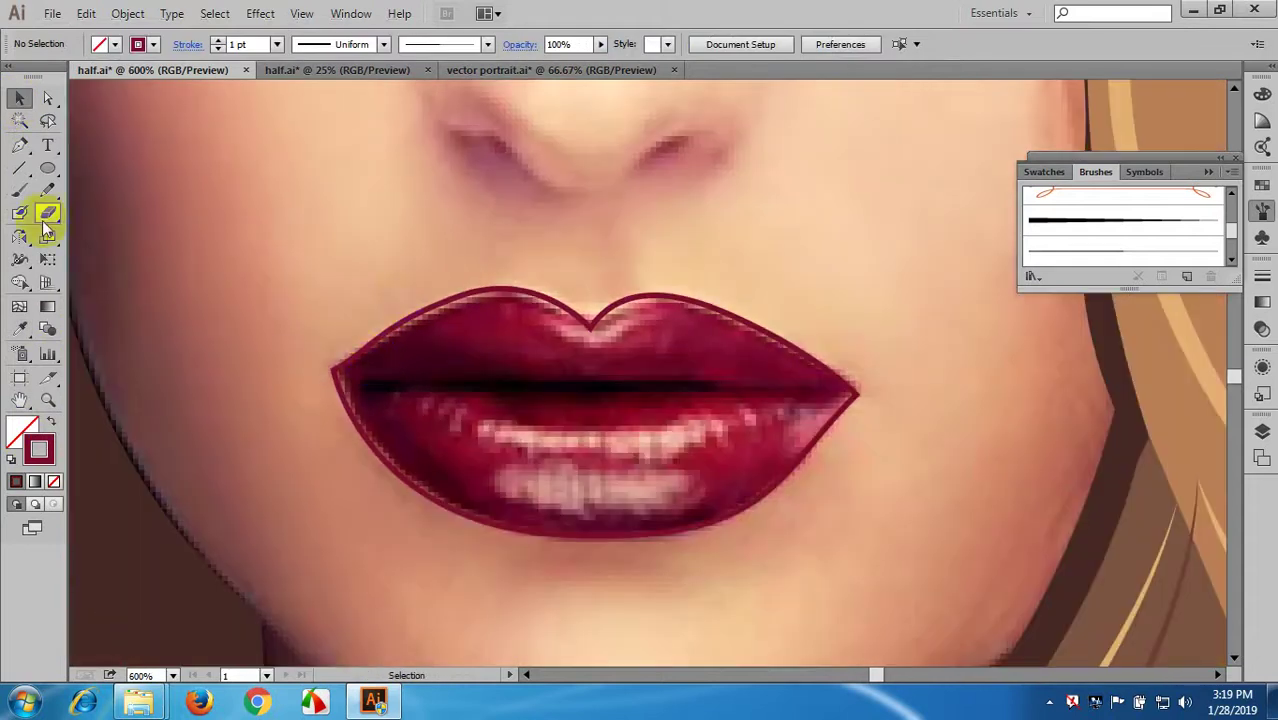
pyautogui.click(47, 190)
pyautogui.moveTo(364, 382)
pyautogui.mouseDown()
pyautogui.moveTo(556, 391)
pyautogui.moveTo(389, 344)
pyautogui.moveTo(652, 335)
pyautogui.moveTo(442, 320)
pyautogui.moveTo(221, 326)
pyautogui.mouseUp()
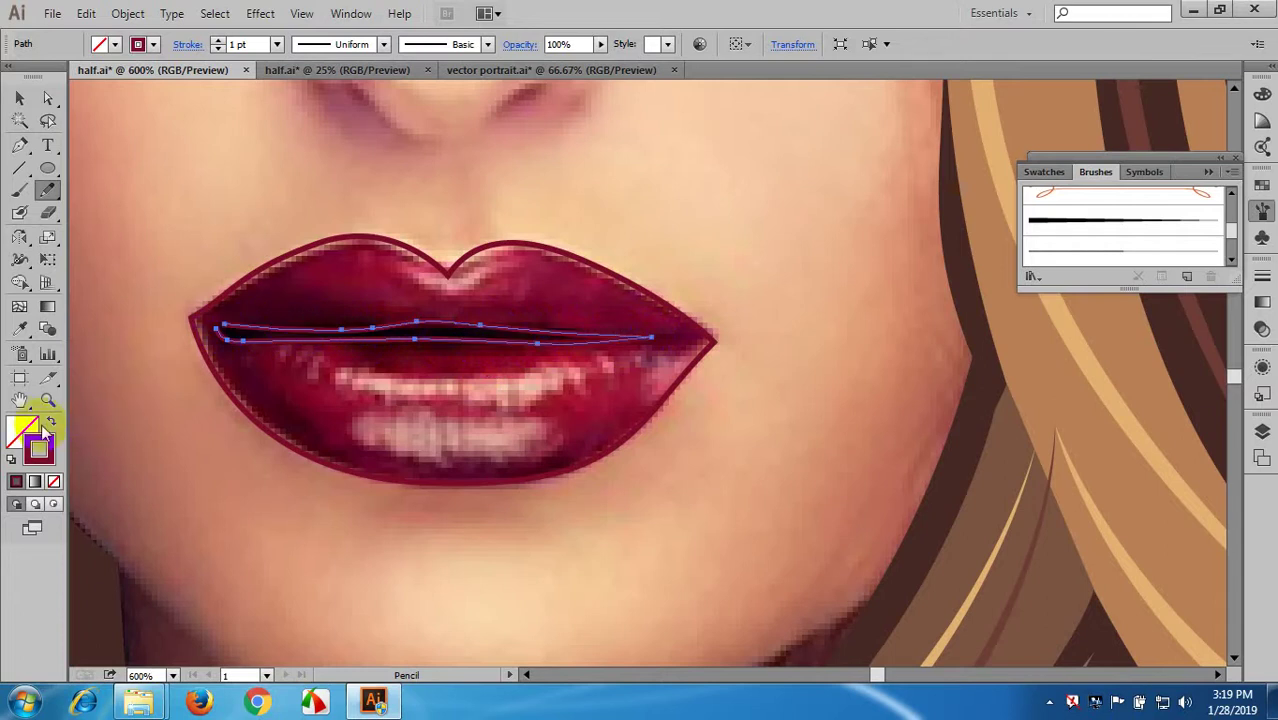
pyautogui.click(52, 423)
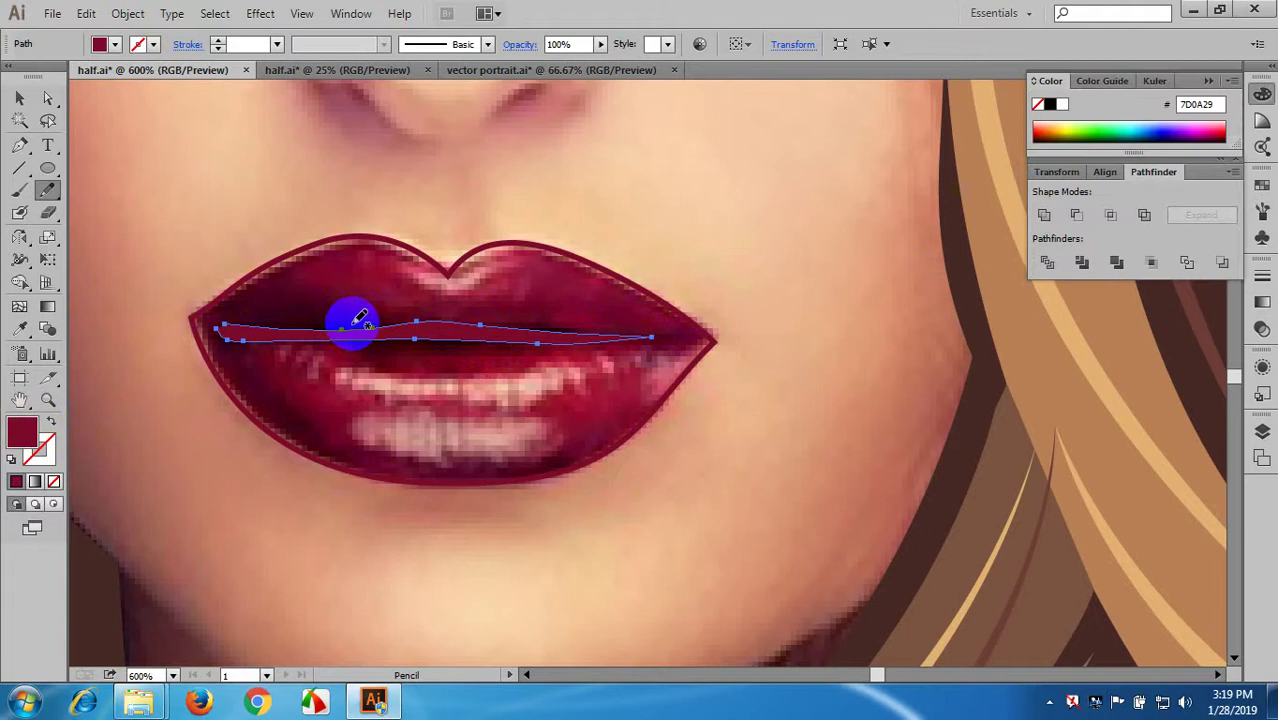
pyautogui.moveTo(360, 318); pyautogui.dragTo(342, 317)
pyautogui.click(19, 97)
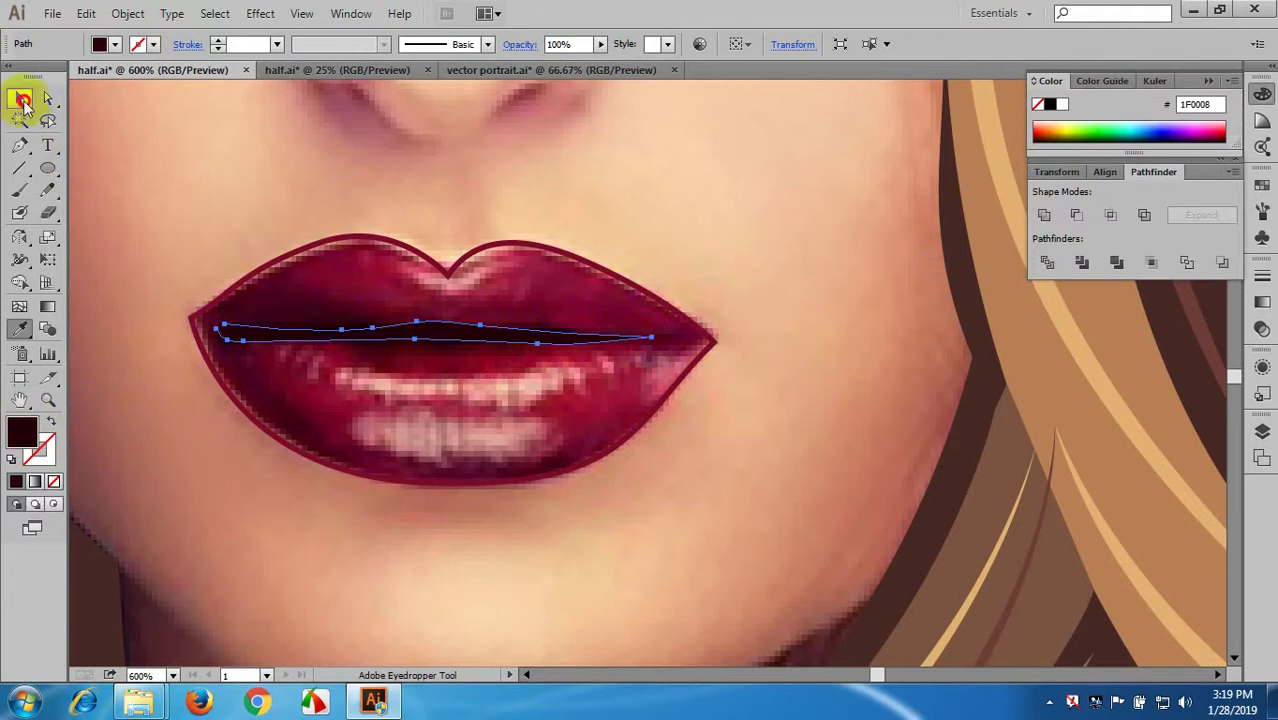
pyautogui.click(158, 124)
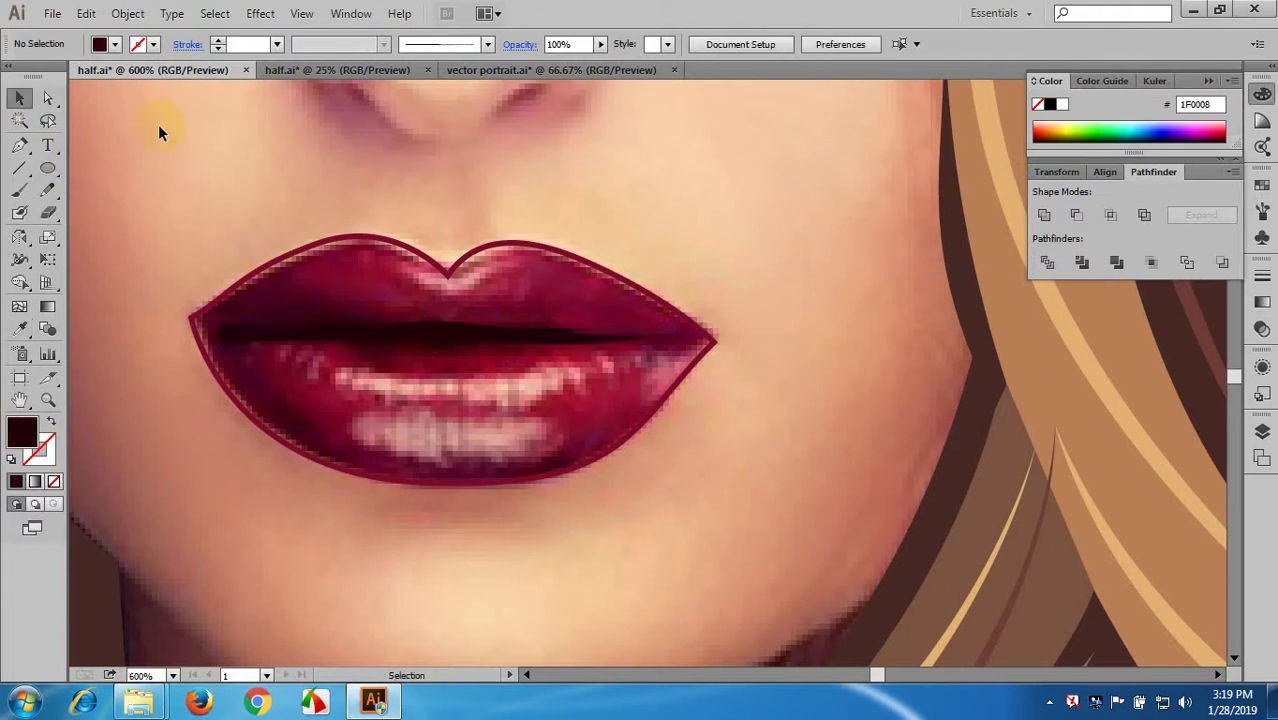
# - Draw a closed, jagged Pencil shape around the bright highlight band along the upper part of the lower lip
pyautogui.moveTo(418, 369); pyautogui.dragTo(392, 321)
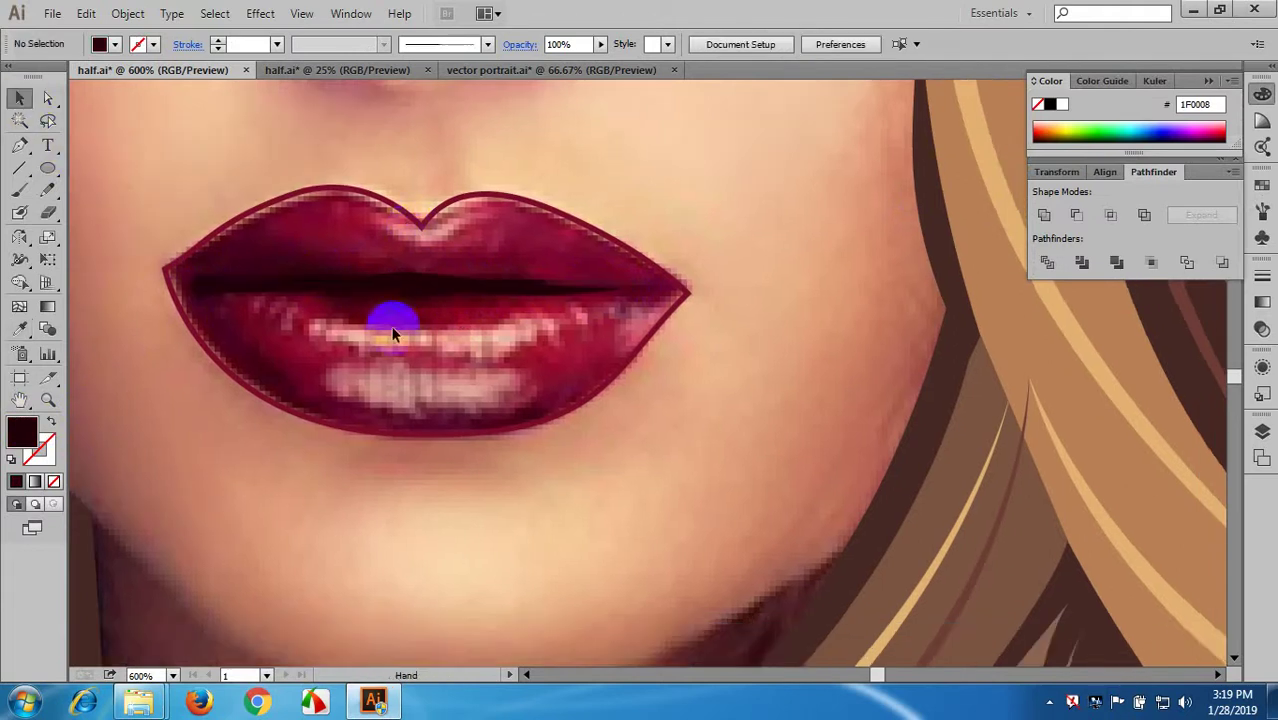
pyautogui.click(50, 193)
pyautogui.moveTo(297, 352)
pyautogui.mouseDown()
pyautogui.moveTo(266, 298)
pyautogui.moveTo(357, 343)
pyautogui.mouseUp()
pyautogui.moveTo(357, 343); pyautogui.dragTo(325, 293)
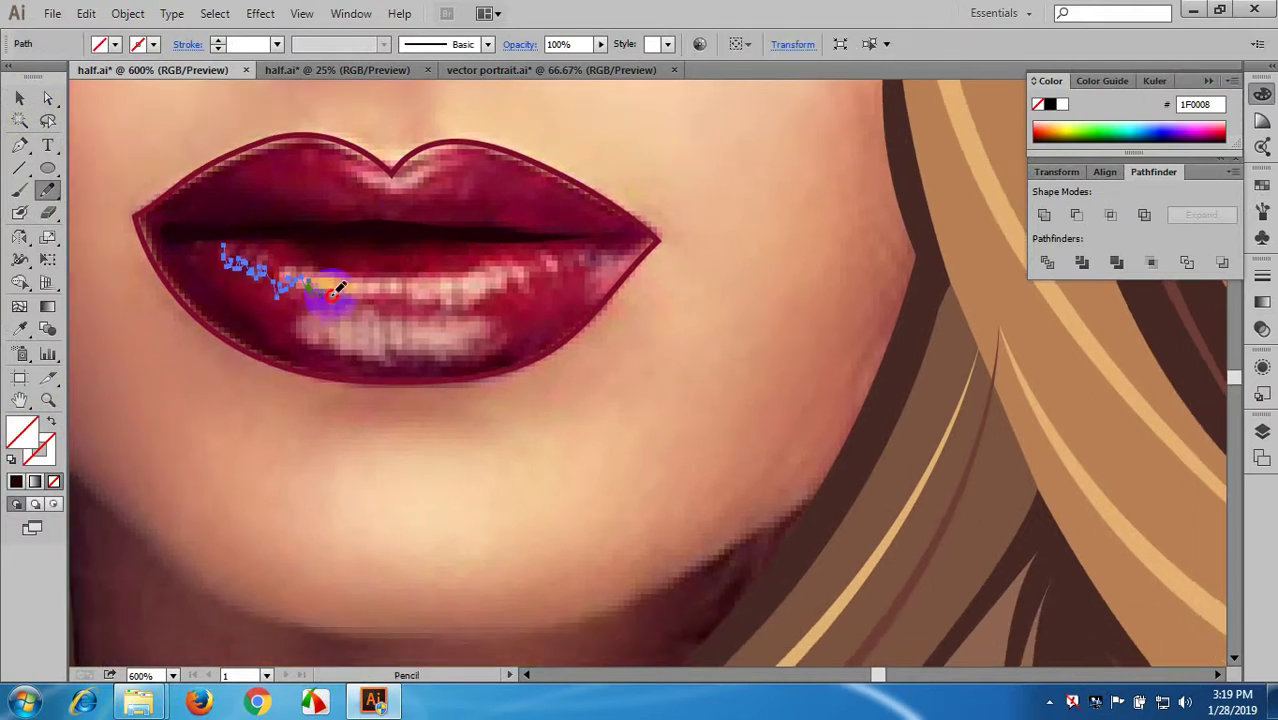
pyautogui.moveTo(384, 289); pyautogui.dragTo(358, 268)
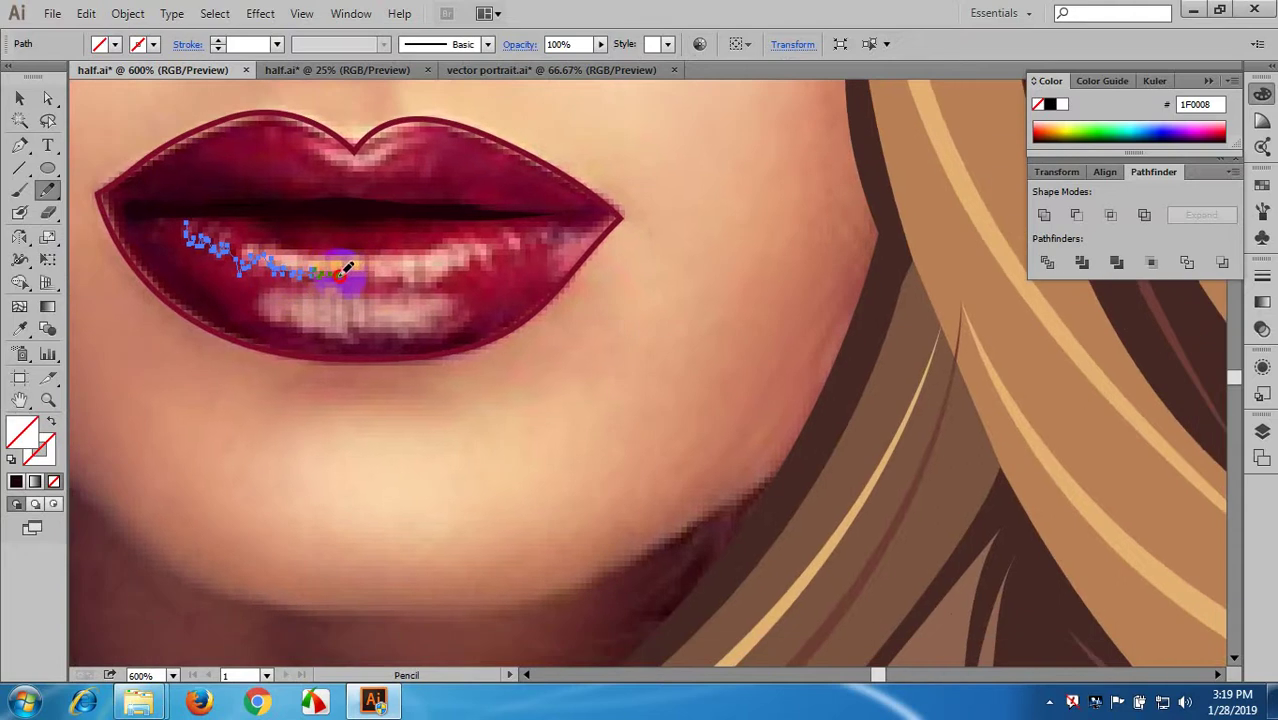
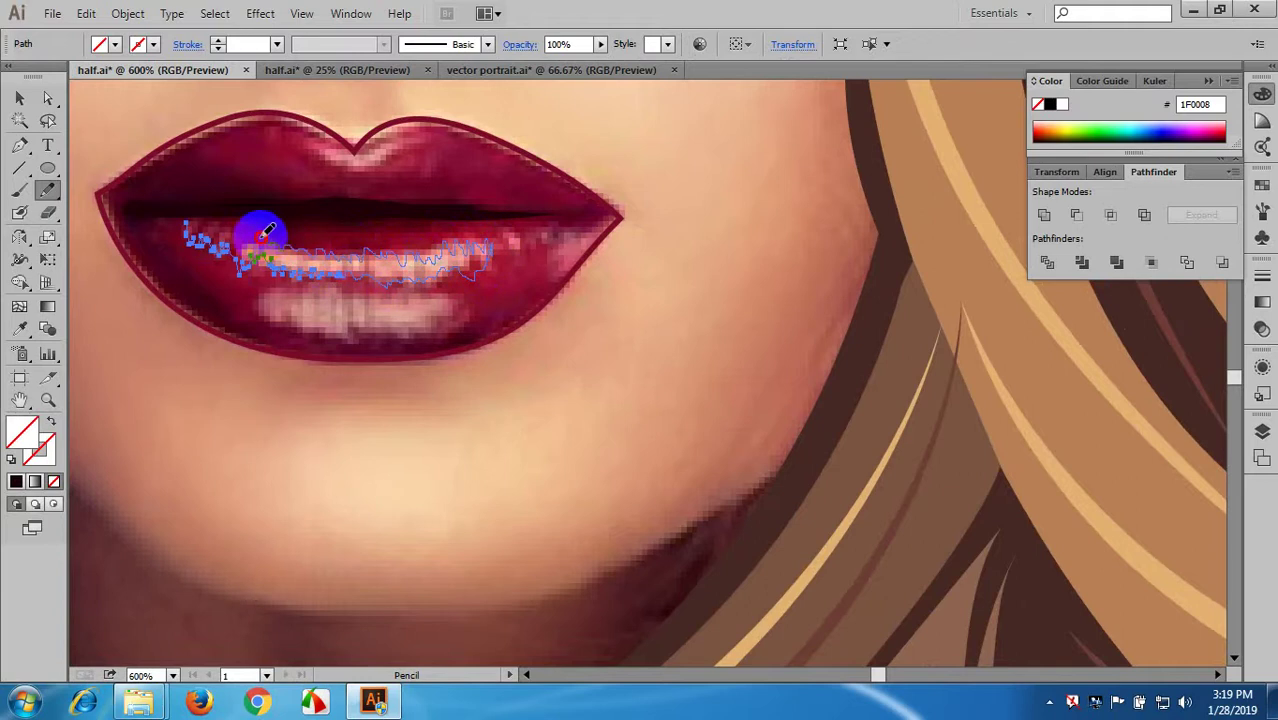
pyautogui.moveTo(222, 226); pyautogui.dragTo(186, 220)
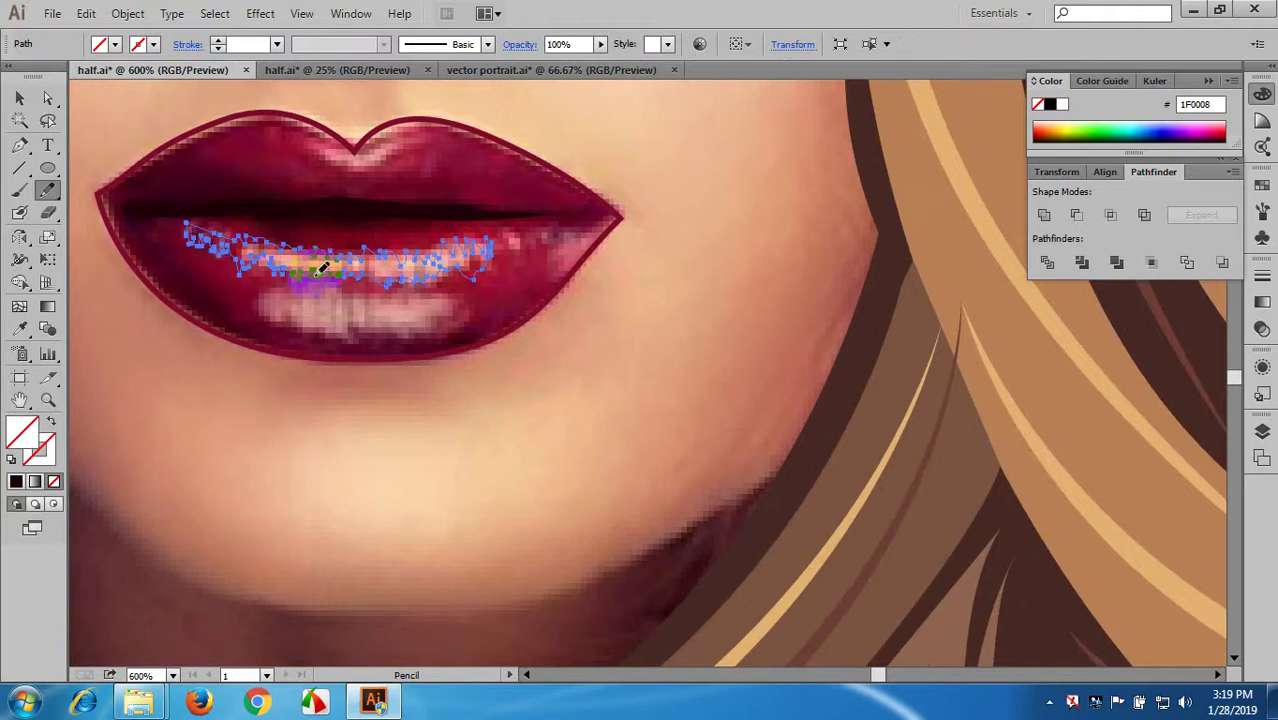
# - Fill the jagged highlight shape with light pink F3ABA6 sampled from the photo, and deselect it
pyautogui.press('i')
pyautogui.click(310, 254)
pyautogui.click(300, 250)
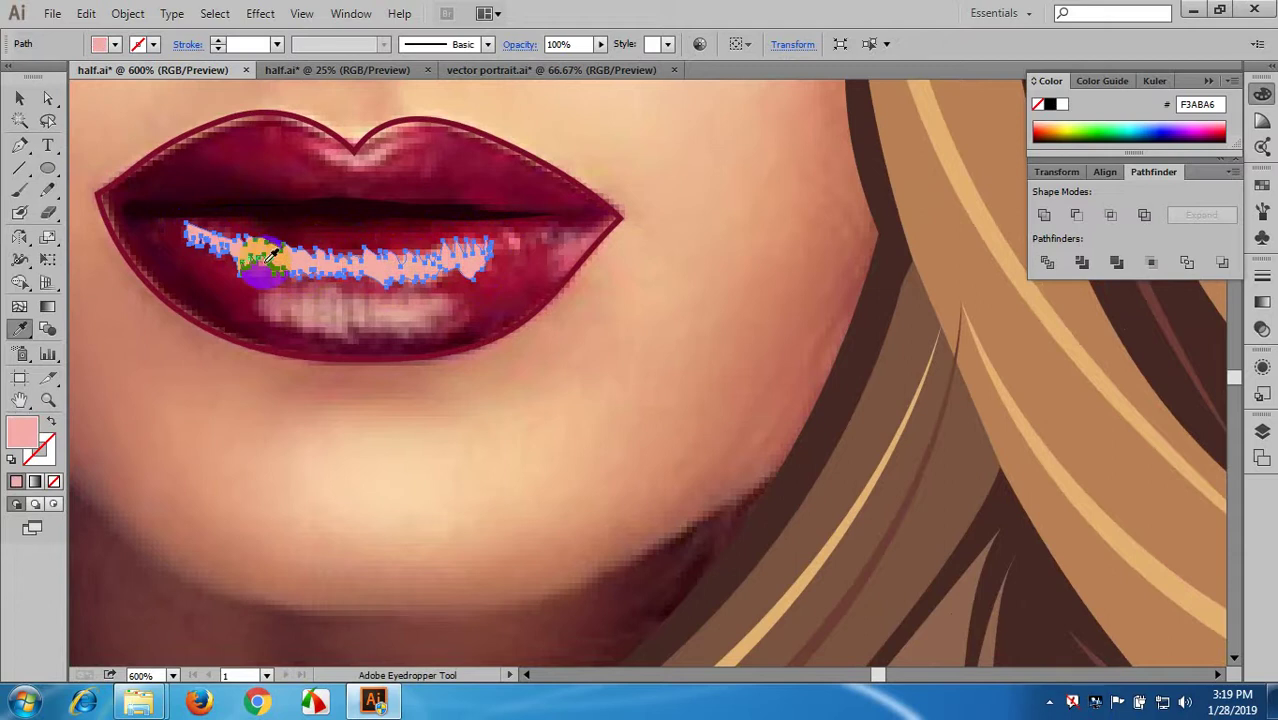
pyautogui.click(18, 118)
pyautogui.click(20, 99)
pyautogui.hotkey('ctrl', 'shift', 'a')
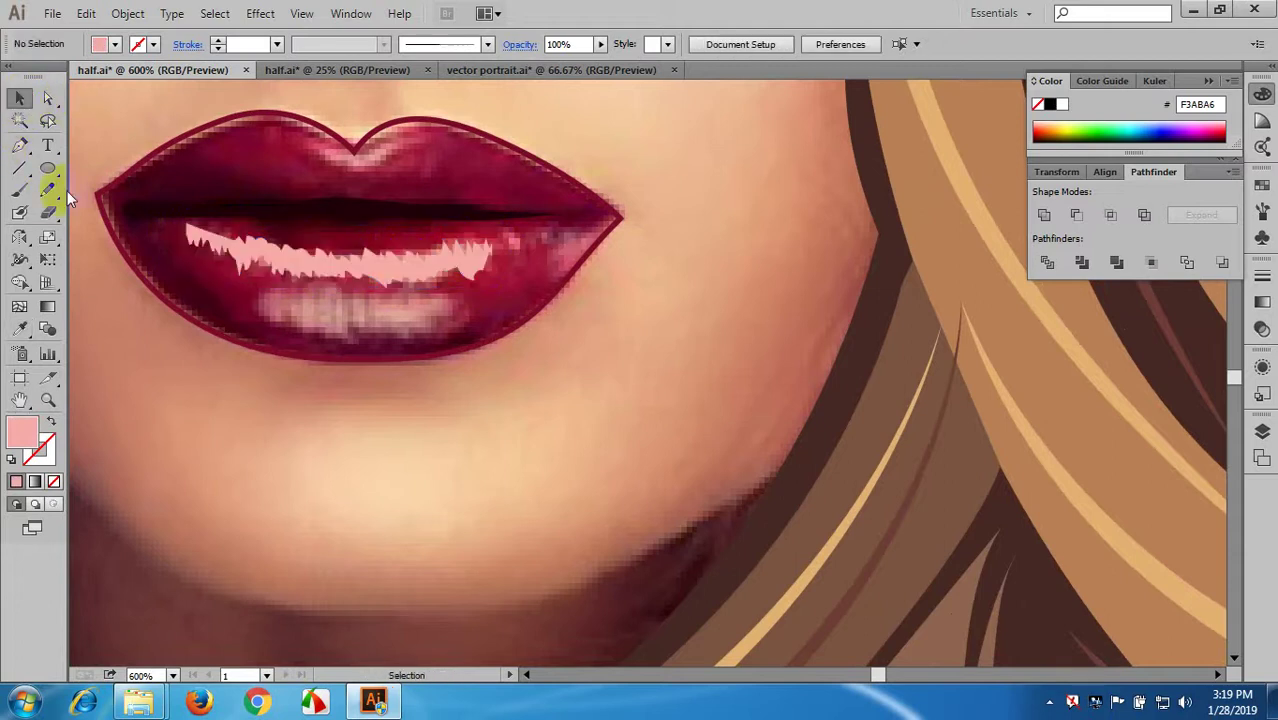
# - Draw a second closed Pencil highlight lower on the lower lip and fill it with dusty pink C7928B sampled from the photo
pyautogui.click(48, 189)
pyautogui.scroll(-1, 264, 278)
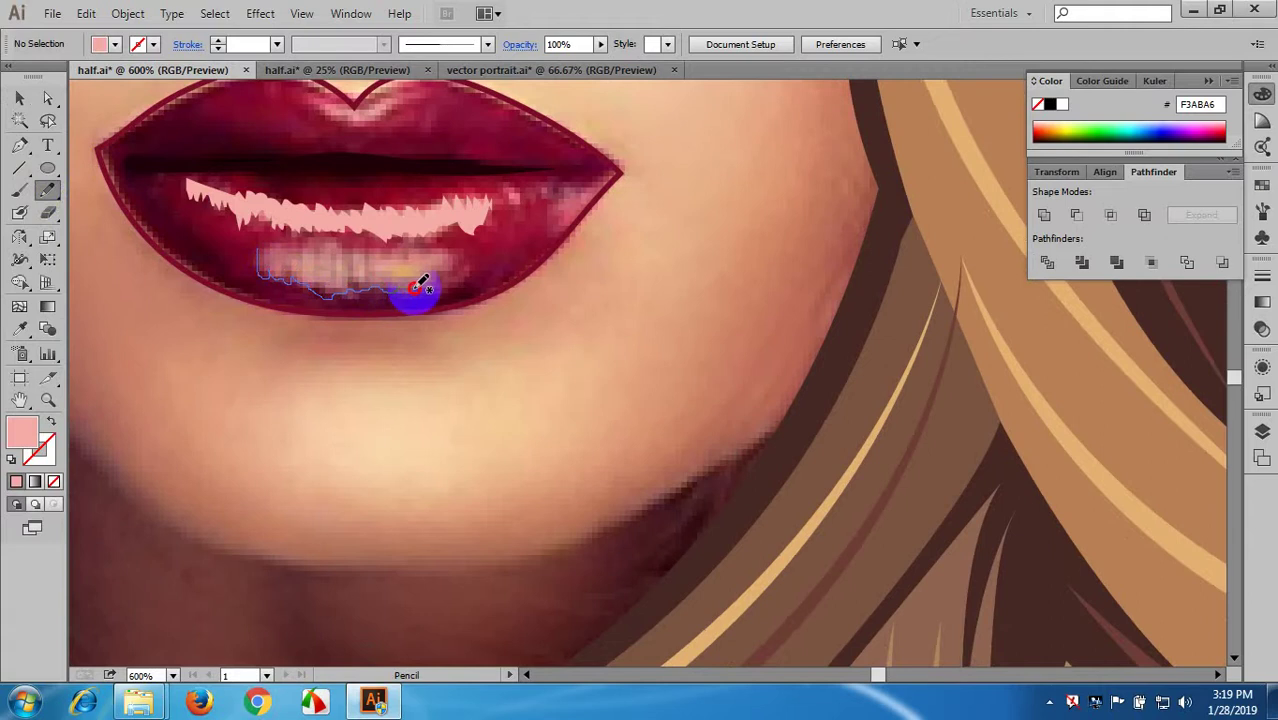
pyautogui.moveTo(414, 288); pyautogui.dragTo(445, 256)
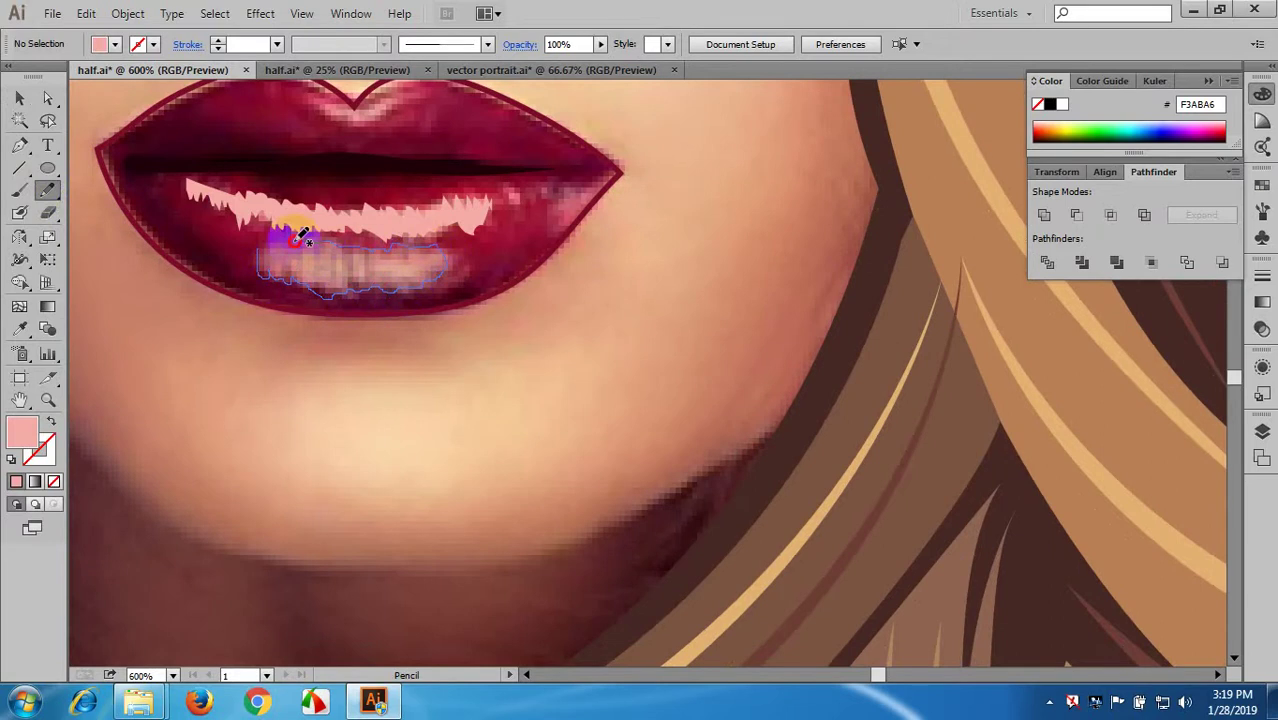
pyautogui.moveTo(263, 247); pyautogui.dragTo(262, 252)
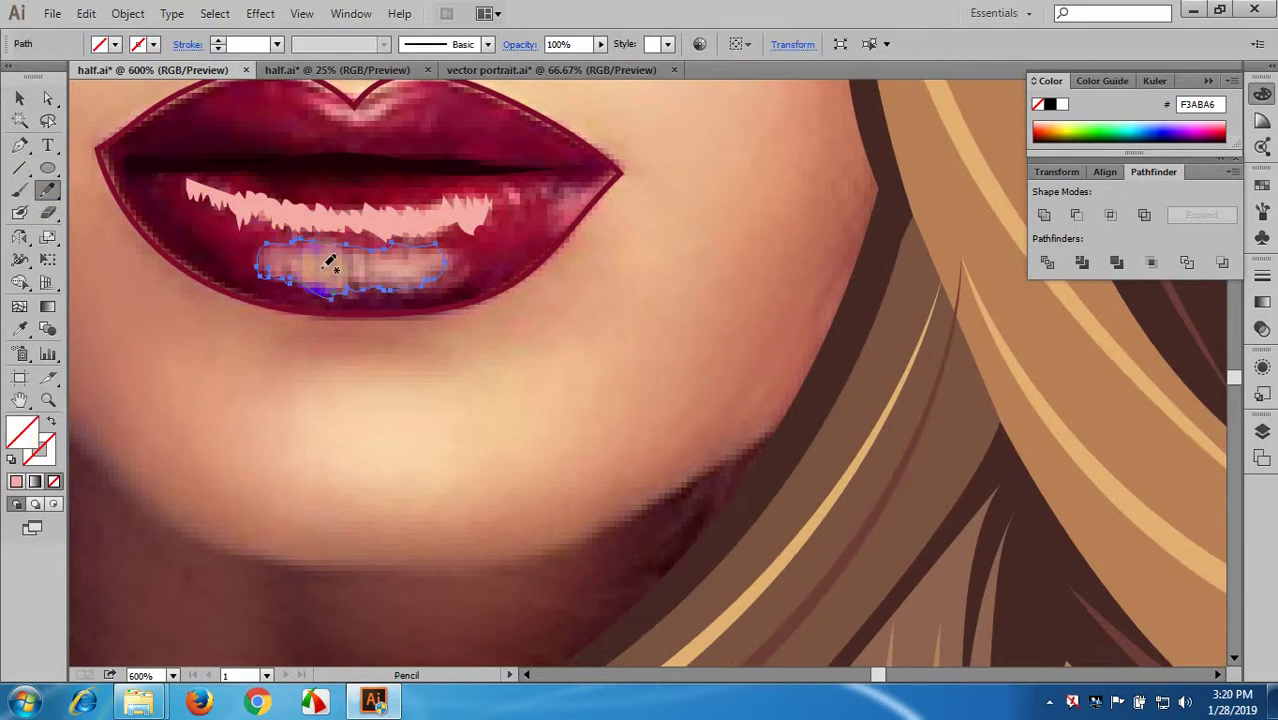
pyautogui.press('i')
pyautogui.click(337, 257)
pyautogui.scroll(2, 294, 283)
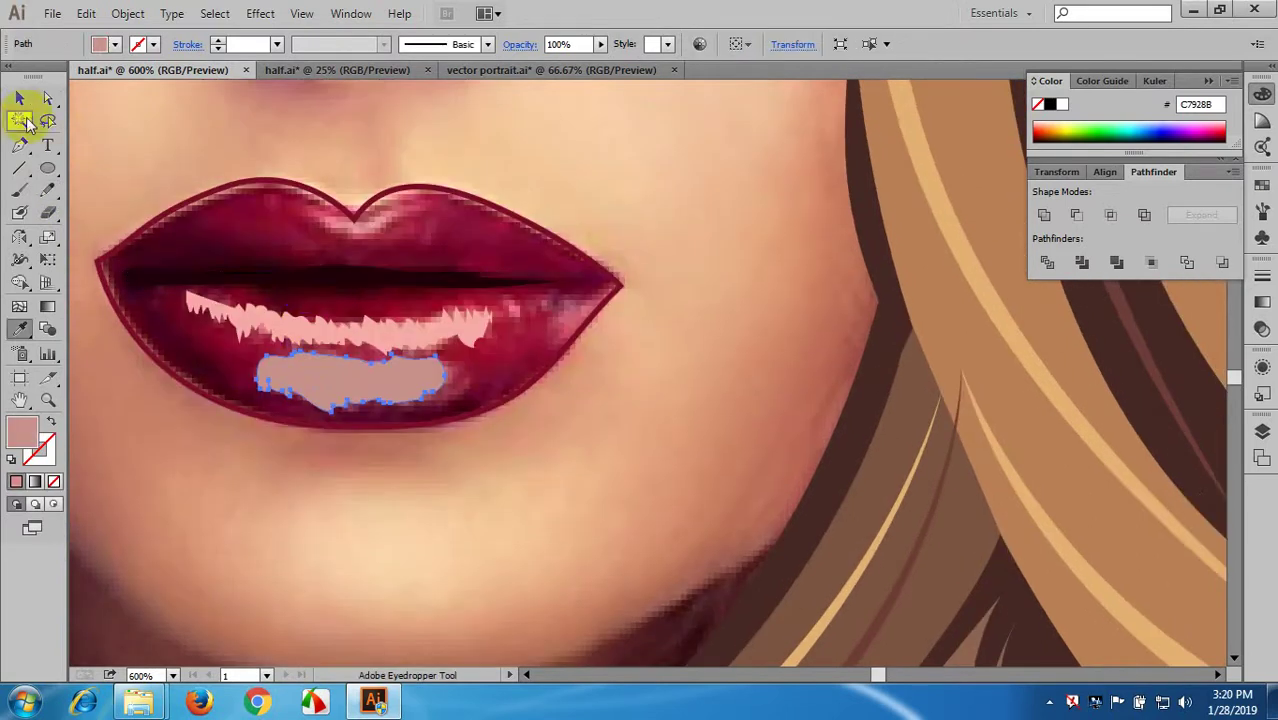
# - Draw an open V-shaped Pen path beneath the cupid's bow and swap its dusty pink fill to the stroke
pyautogui.click(49, 191)
pyautogui.scroll(2, 238, 205)
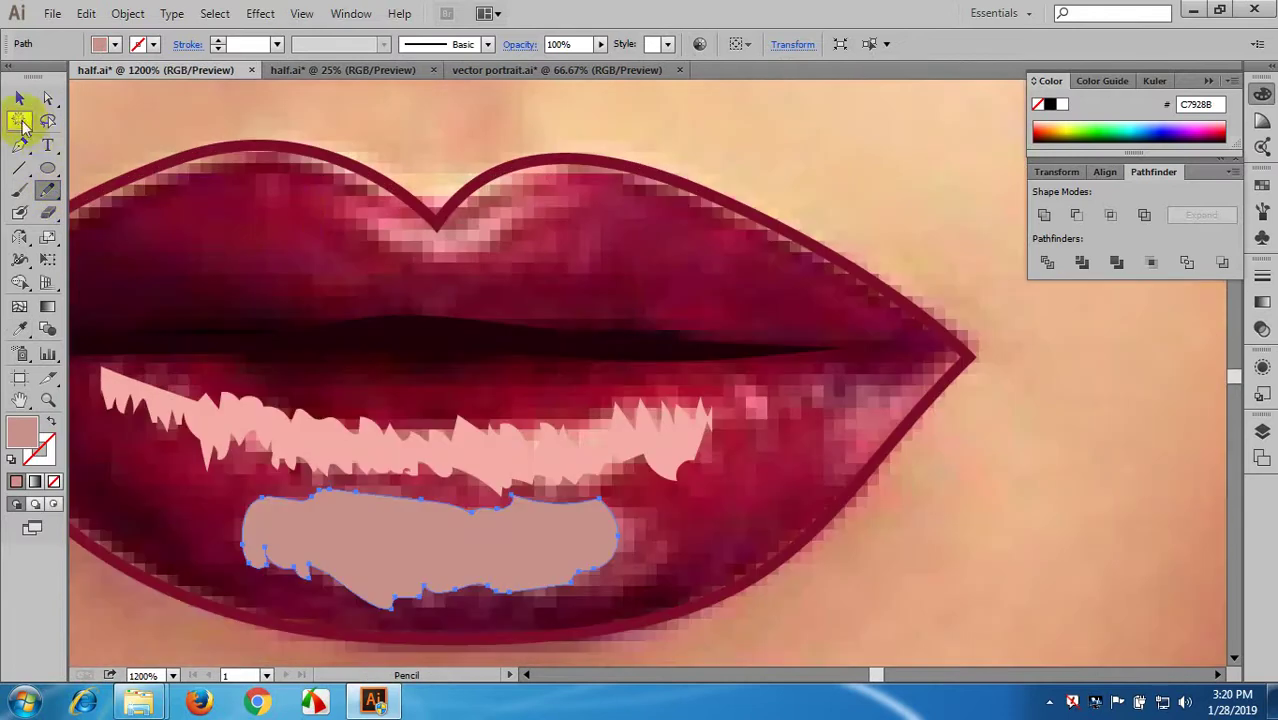
pyautogui.click(20, 146)
pyautogui.click(319, 212)
pyautogui.moveTo(425, 251); pyautogui.dragTo(563, 197)
pyautogui.click(600, 182)
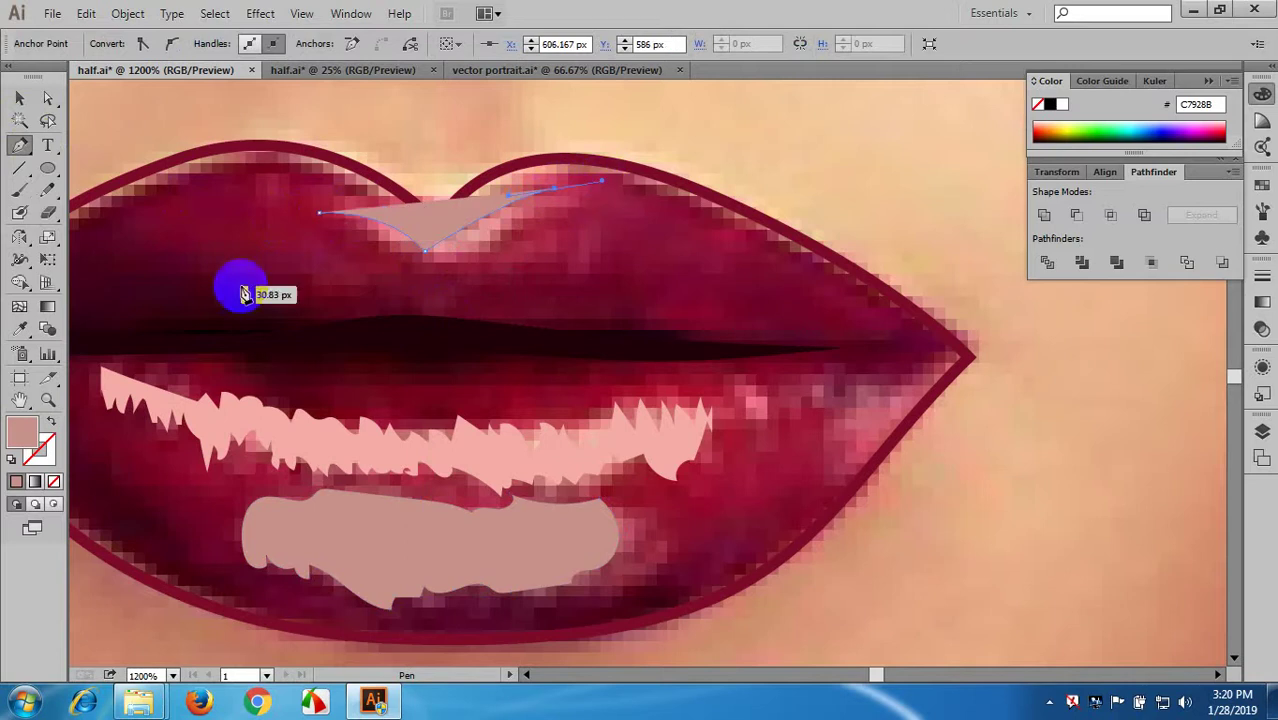
pyautogui.click(52, 423)
pyautogui.click(20, 98)
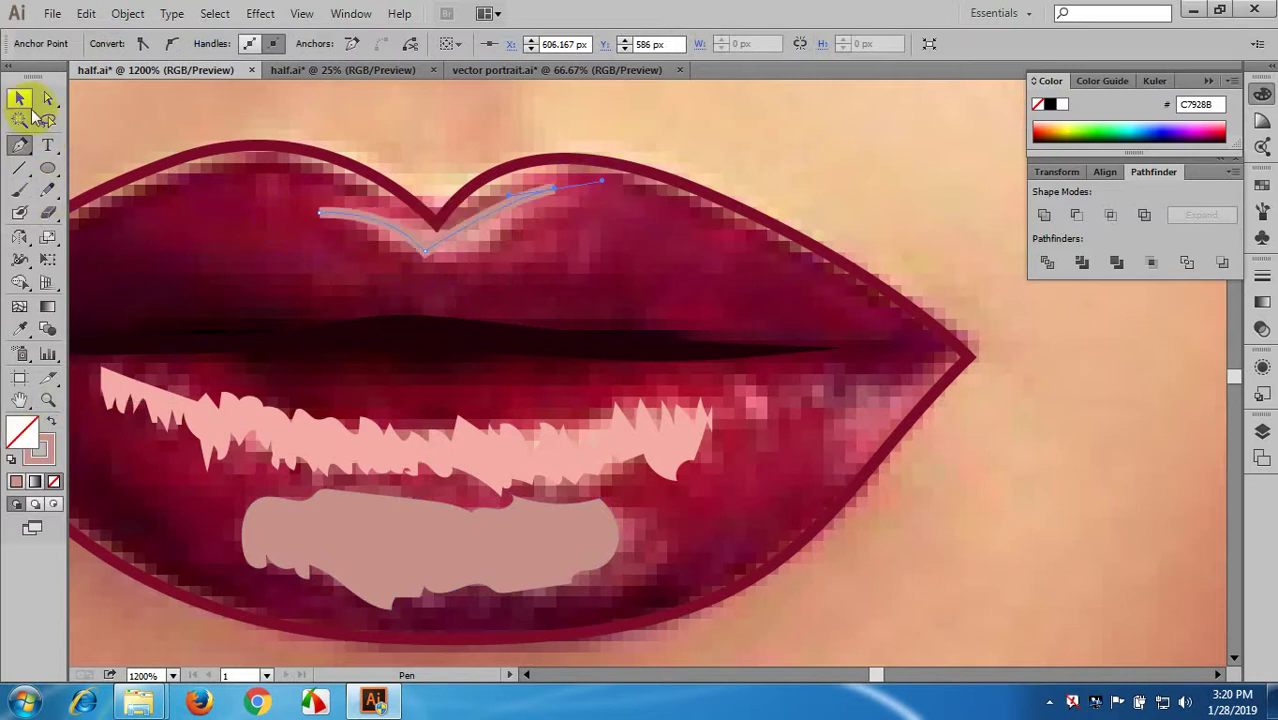
pyautogui.click(183, 110)
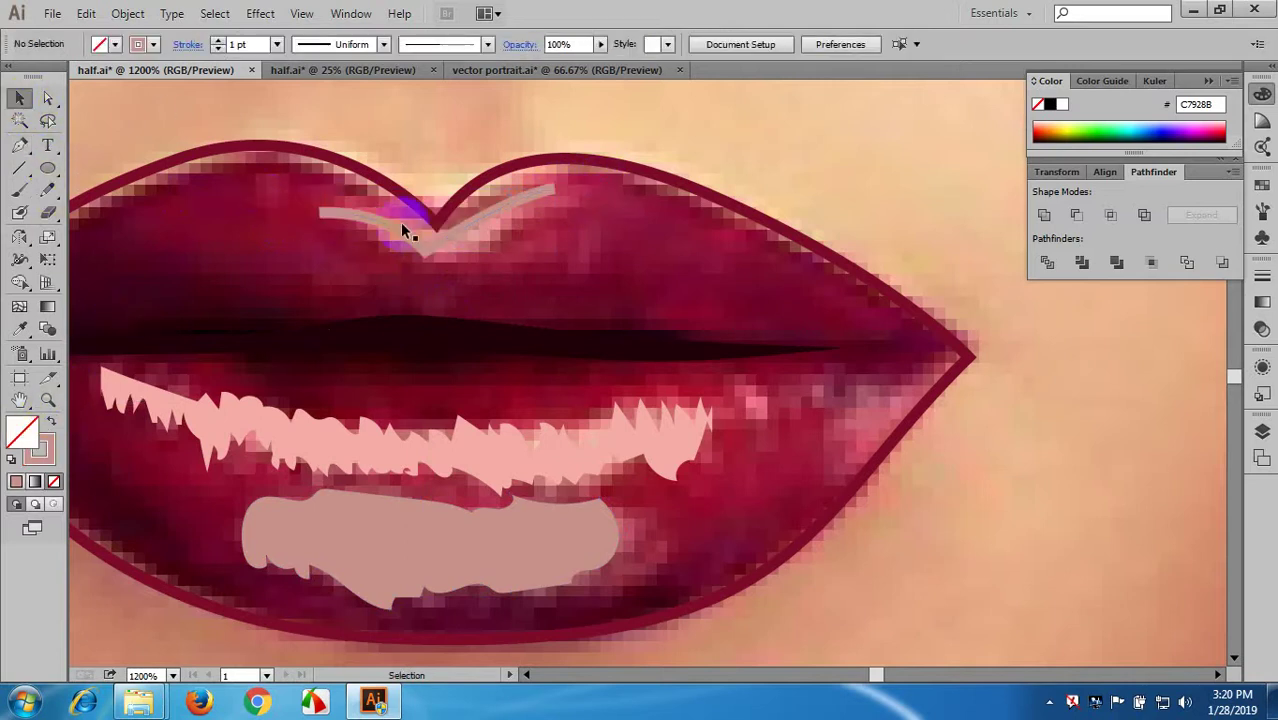
# - Apply the variable width profile that tapers at both ends to the cupid's bow highlight stroke
pyautogui.click(336, 44)
pyautogui.click(320, 107)
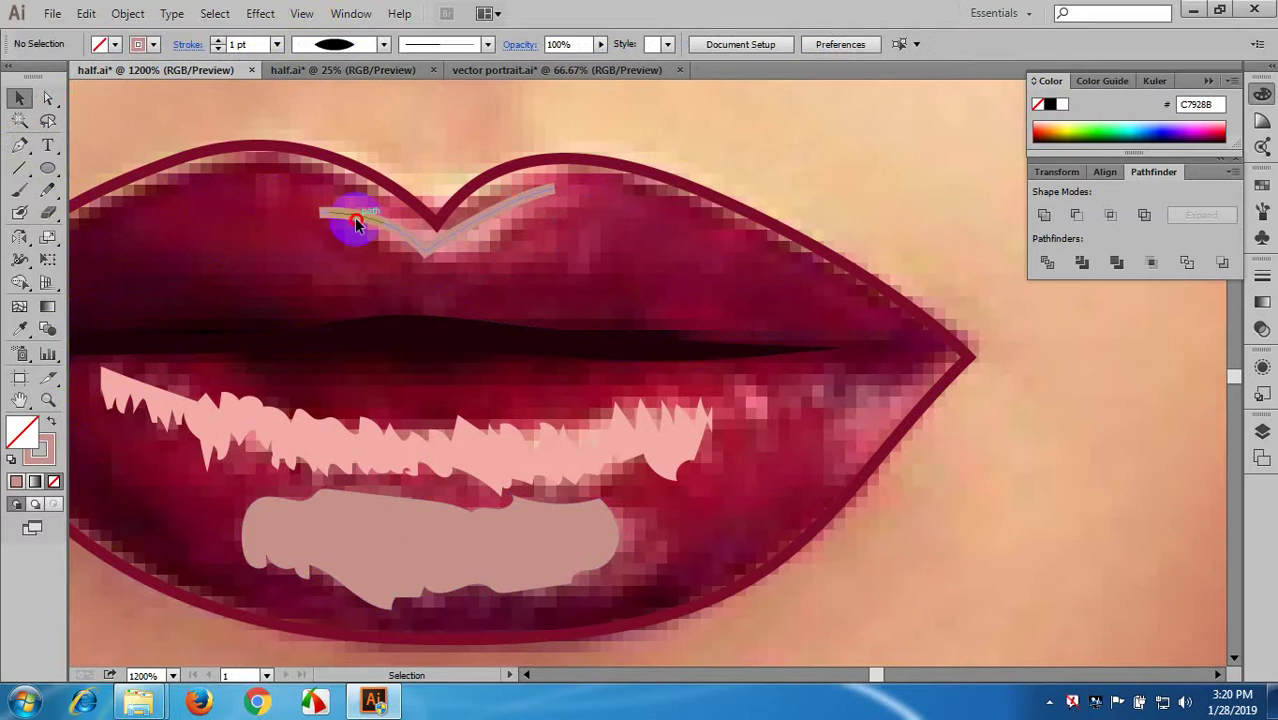
pyautogui.click(354, 217)
pyautogui.click(336, 70)
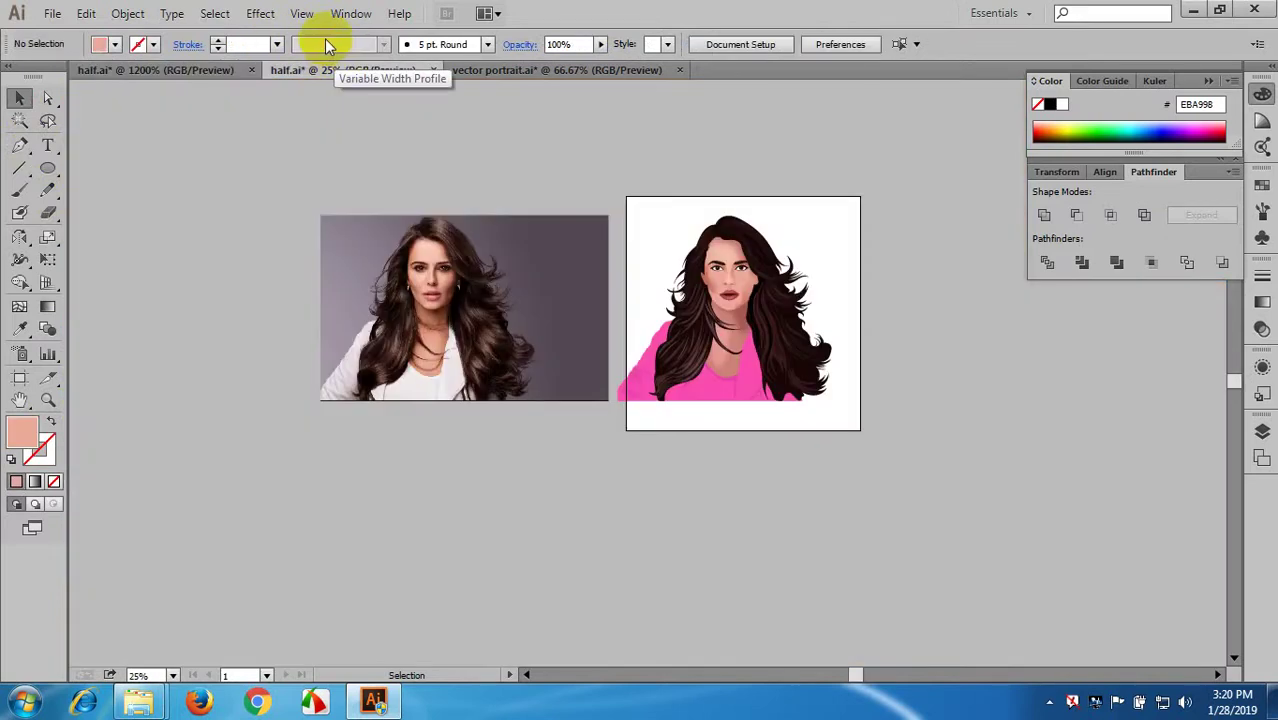
pyautogui.click(605, 70)
pyautogui.click(226, 69)
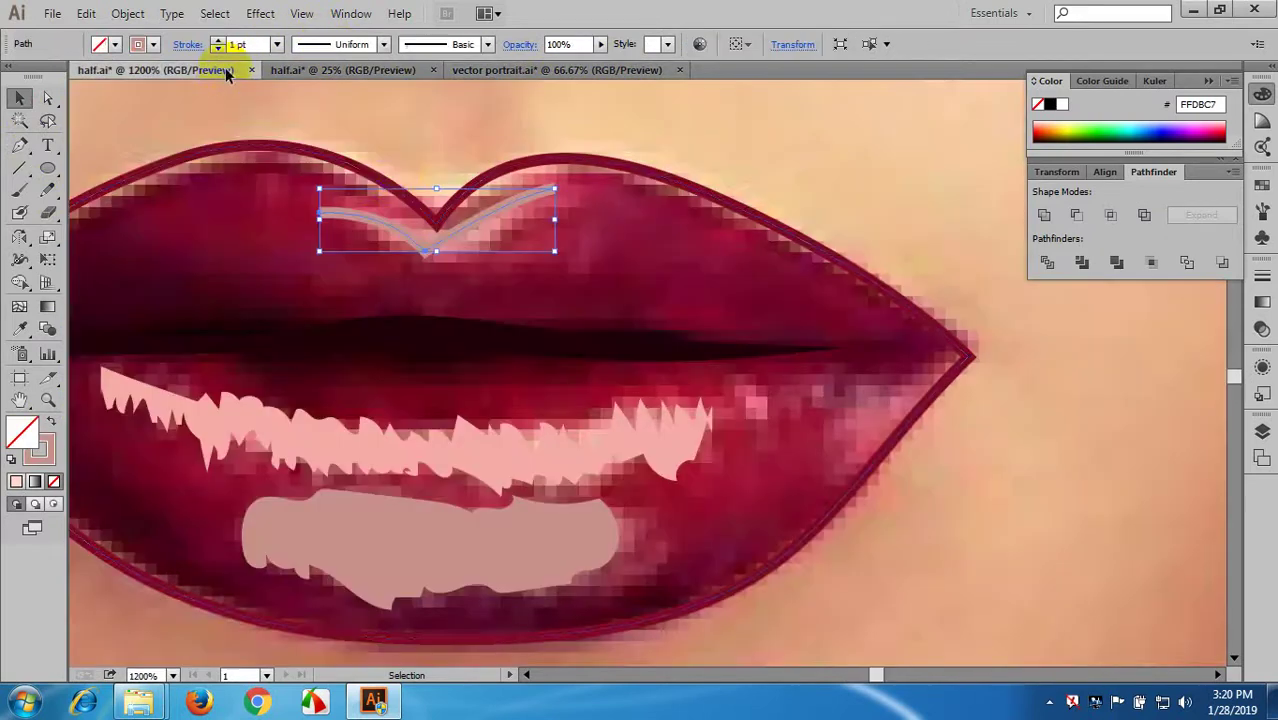
pyautogui.click(355, 46)
pyautogui.click(355, 103)
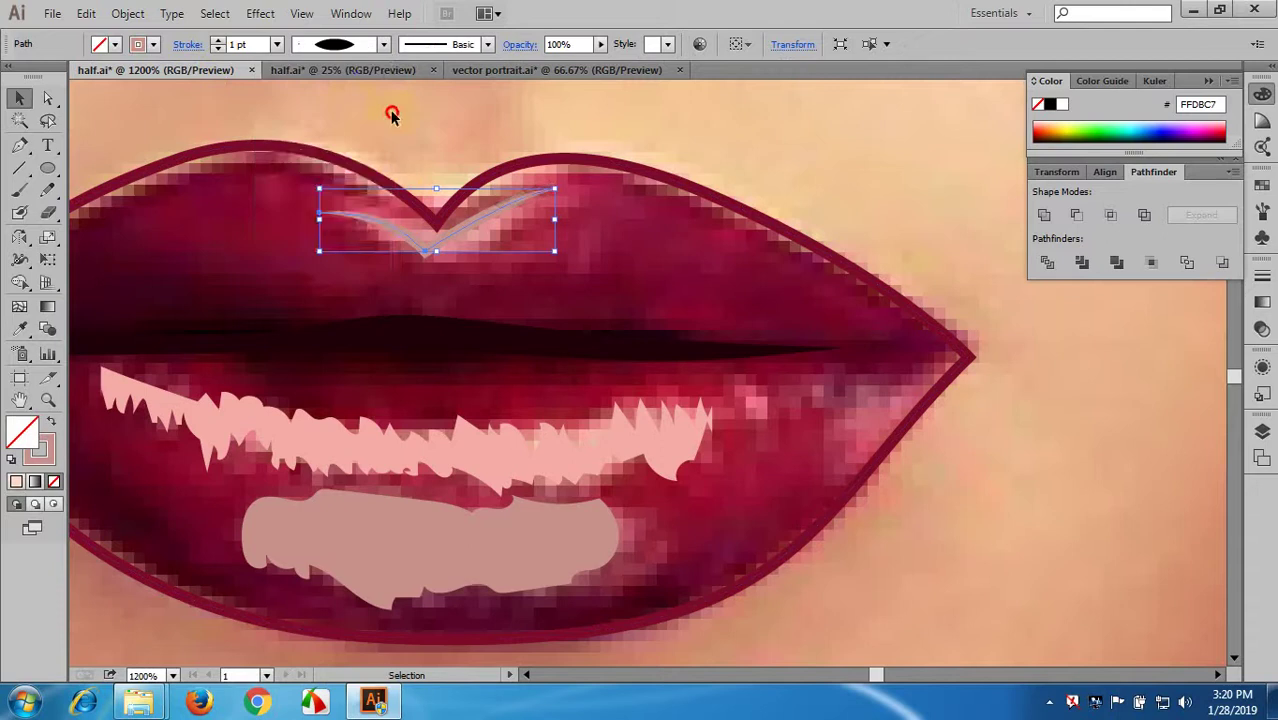
pyautogui.click(393, 114)
# - Nudge the cupid's bow highlight sideways so its point sits centred under the notch of the upper lip, and deselect it
pyautogui.scroll(-2, 521, 291)
pyautogui.scroll(-1, 520, 293)
pyautogui.scroll(2, 536, 300)
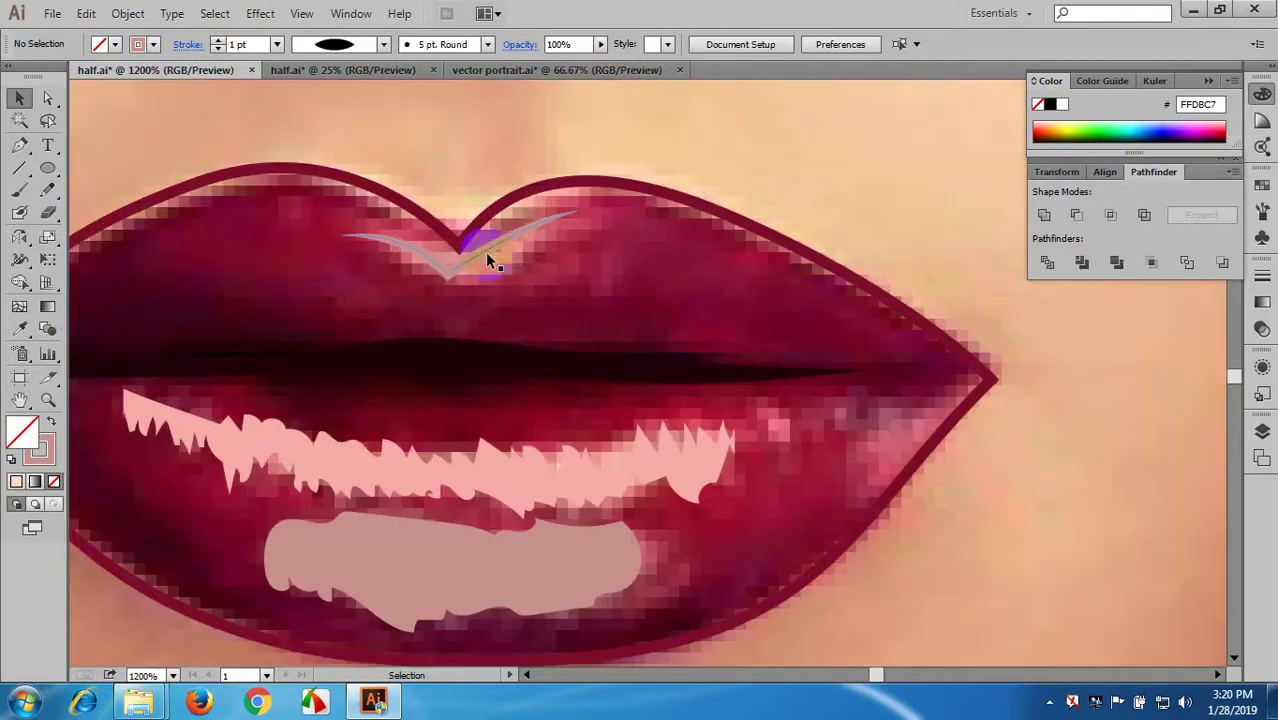
pyautogui.moveTo(491, 257); pyautogui.dragTo(498, 258)
pyautogui.click(535, 275)
# - Draw a closed Pencil shape over the left half of the upper lip and fill it with dark red 7C0825 sampled from the photo
pyautogui.scroll(-2, 530, 297)
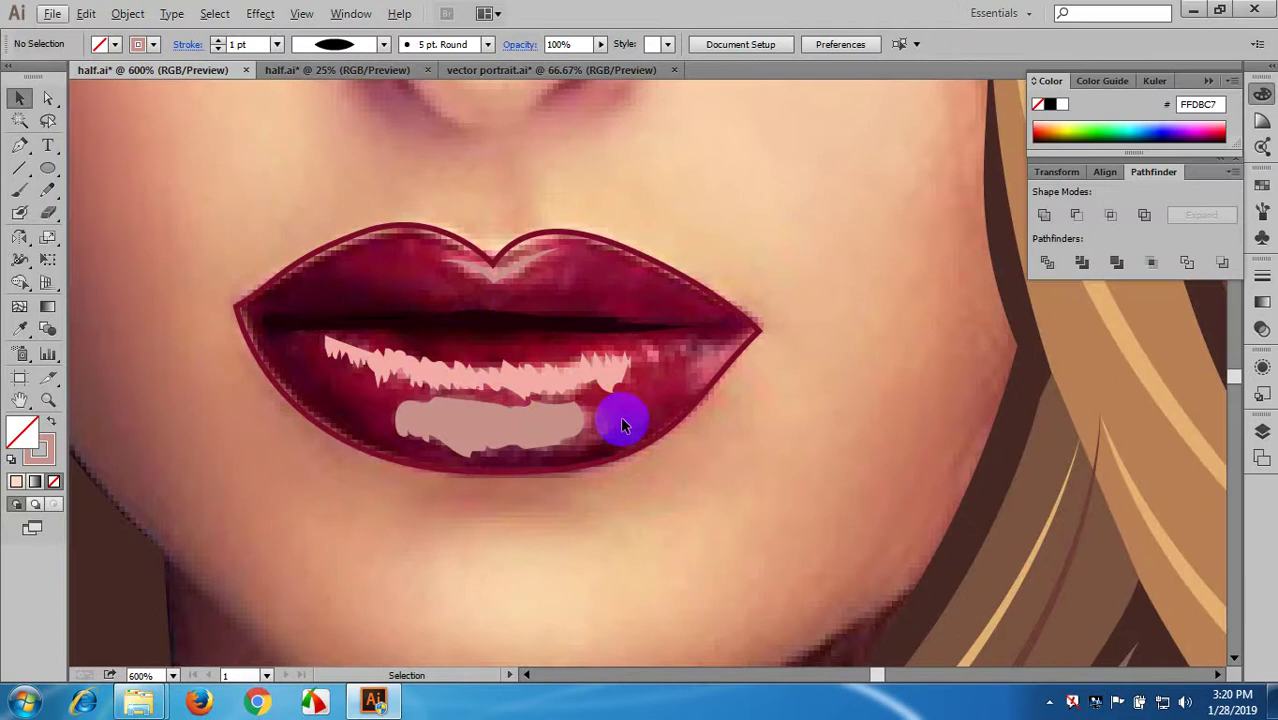
pyautogui.scroll(-1, 606, 424)
pyautogui.moveTo(583, 440); pyautogui.dragTo(657, 359)
pyautogui.scroll(1, 452, 385)
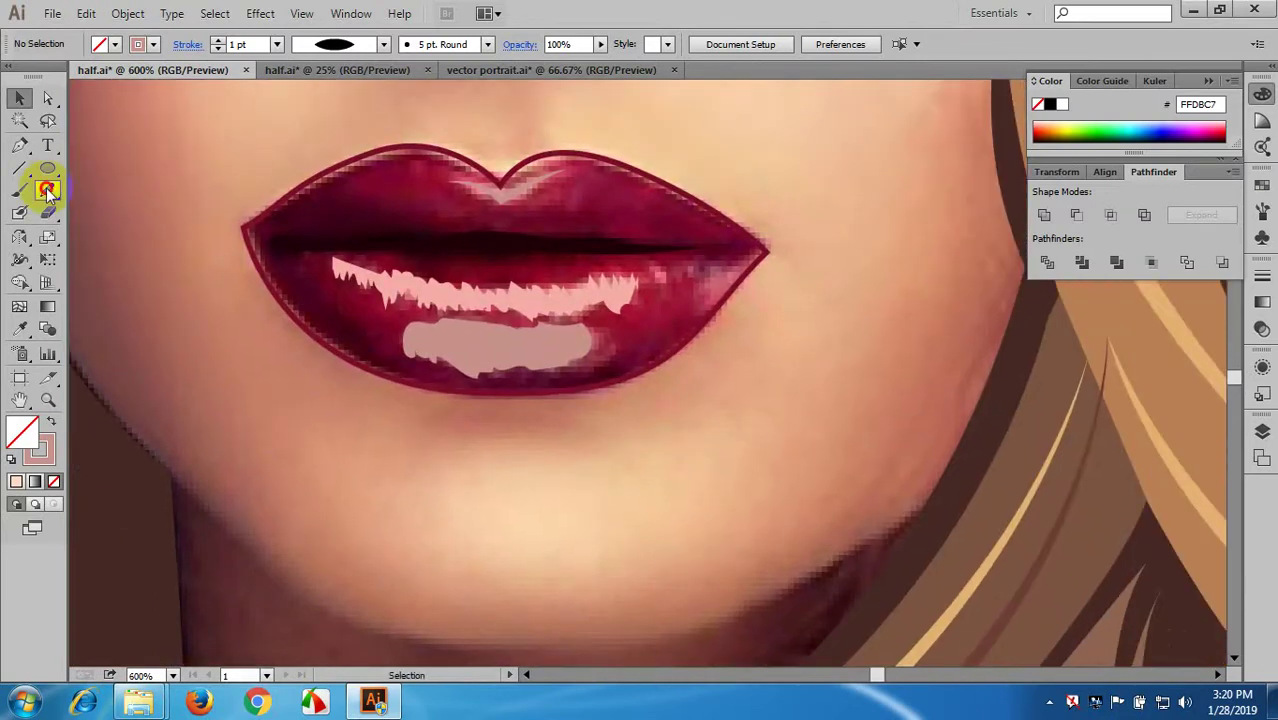
pyautogui.click(47, 189)
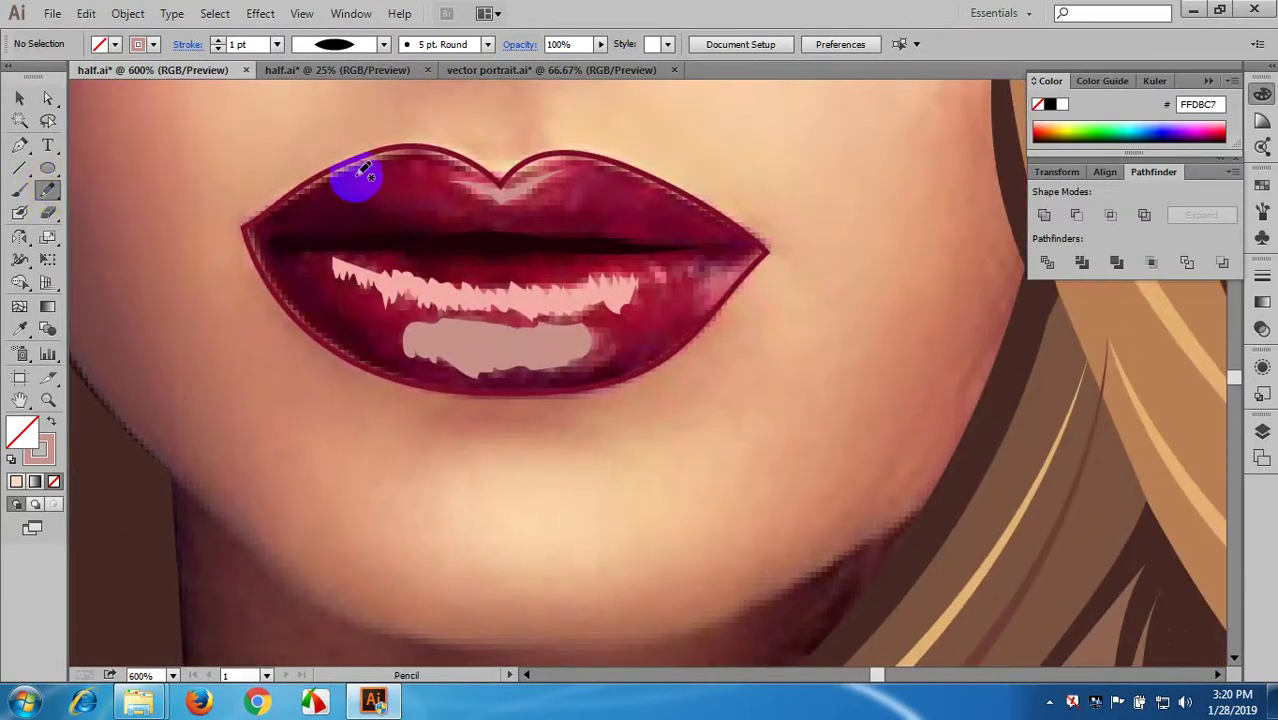
pyautogui.moveTo(360, 175)
pyautogui.mouseDown()
pyautogui.moveTo(298, 205)
pyautogui.moveTo(299, 224)
pyautogui.moveTo(471, 222)
pyautogui.mouseUp()
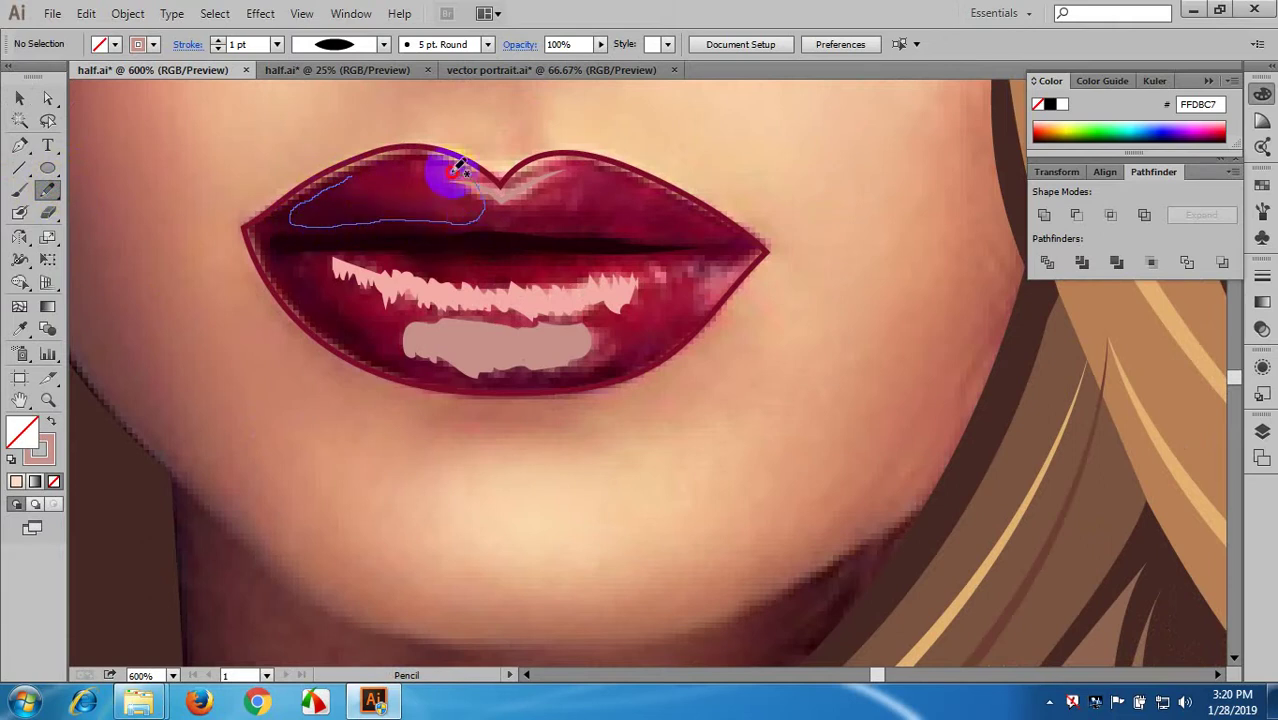
pyautogui.moveTo(457, 168); pyautogui.dragTo(362, 177)
pyautogui.press('i')
pyautogui.click(403, 180)
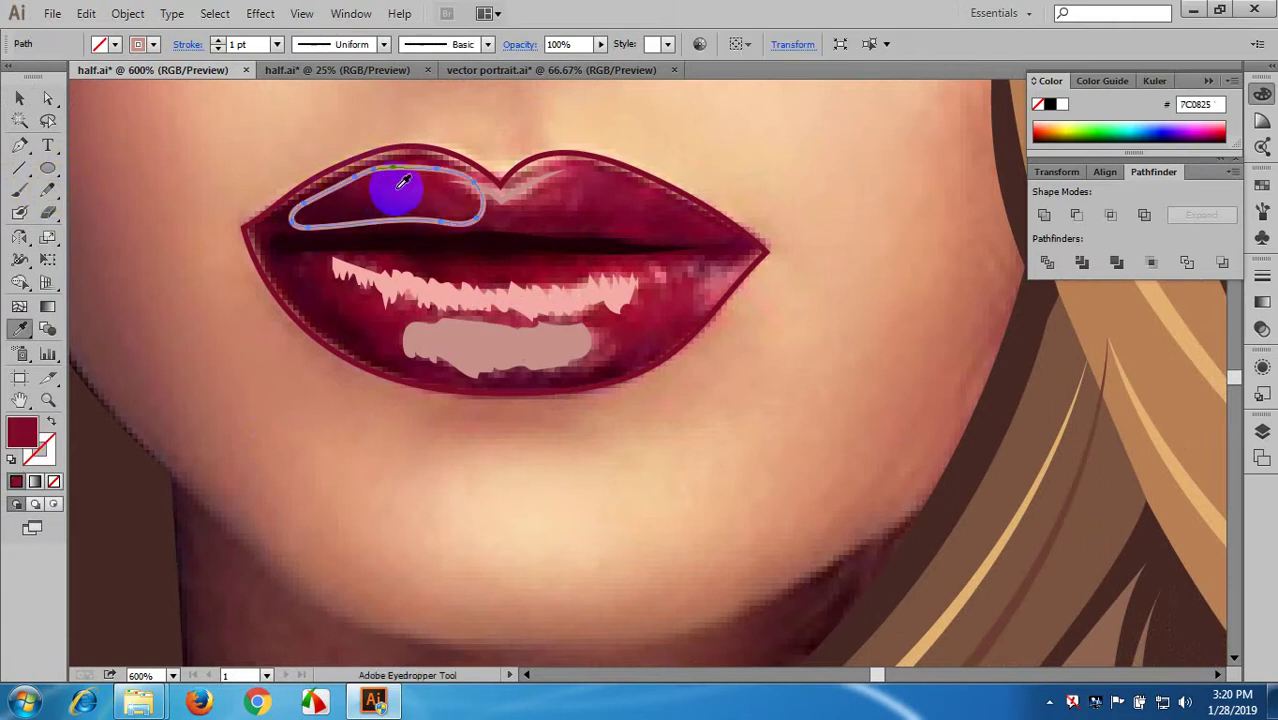
# - Draw a matching Pencil shape over the right half of the upper lip and fill it with the left shape's dark red
pyautogui.click(47, 190)
pyautogui.moveTo(503, 180)
pyautogui.mouseDown()
pyautogui.moveTo(548, 168)
pyautogui.moveTo(528, 220)
pyautogui.moveTo(670, 234)
pyautogui.moveTo(693, 224)
pyautogui.moveTo(650, 188)
pyautogui.moveTo(579, 165)
pyautogui.moveTo(520, 190)
pyautogui.mouseUp()
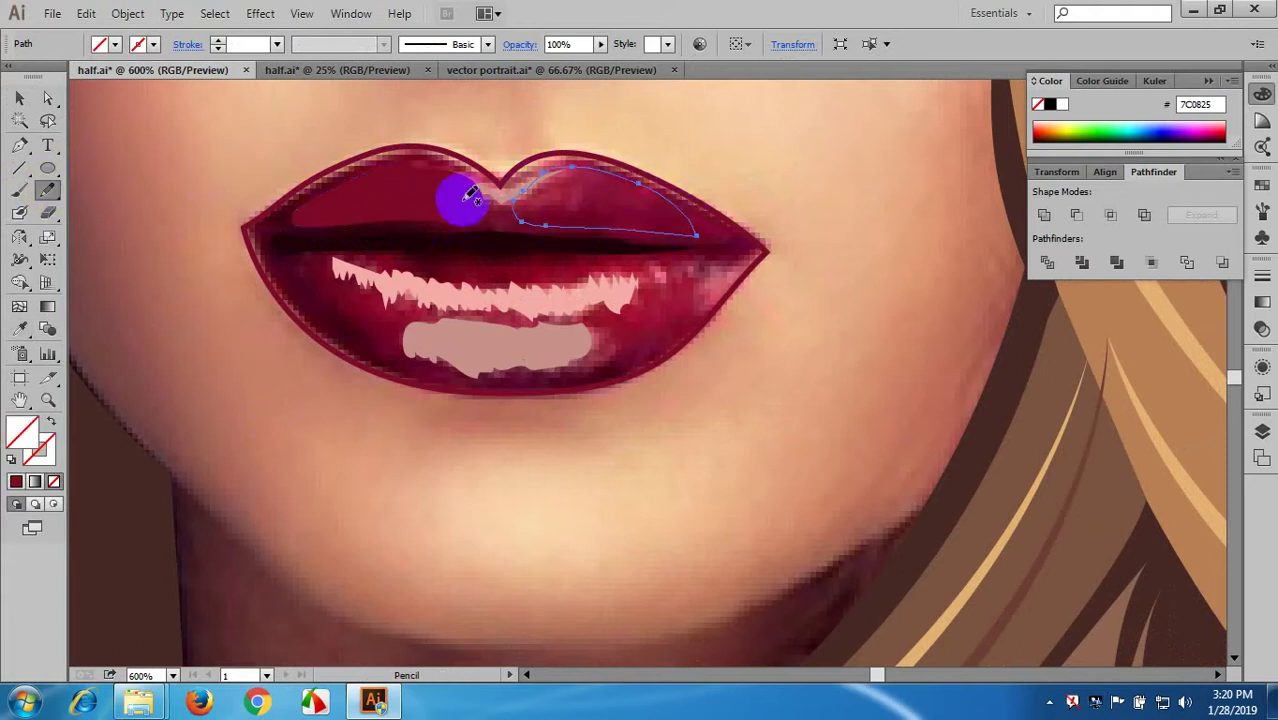
pyautogui.press('i')
pyautogui.click(441, 196)
# - Draw a closed Pencil shape over the inner area of the lower lip, following its curve from corner to corner
pyautogui.scroll(-2, 193, 165)
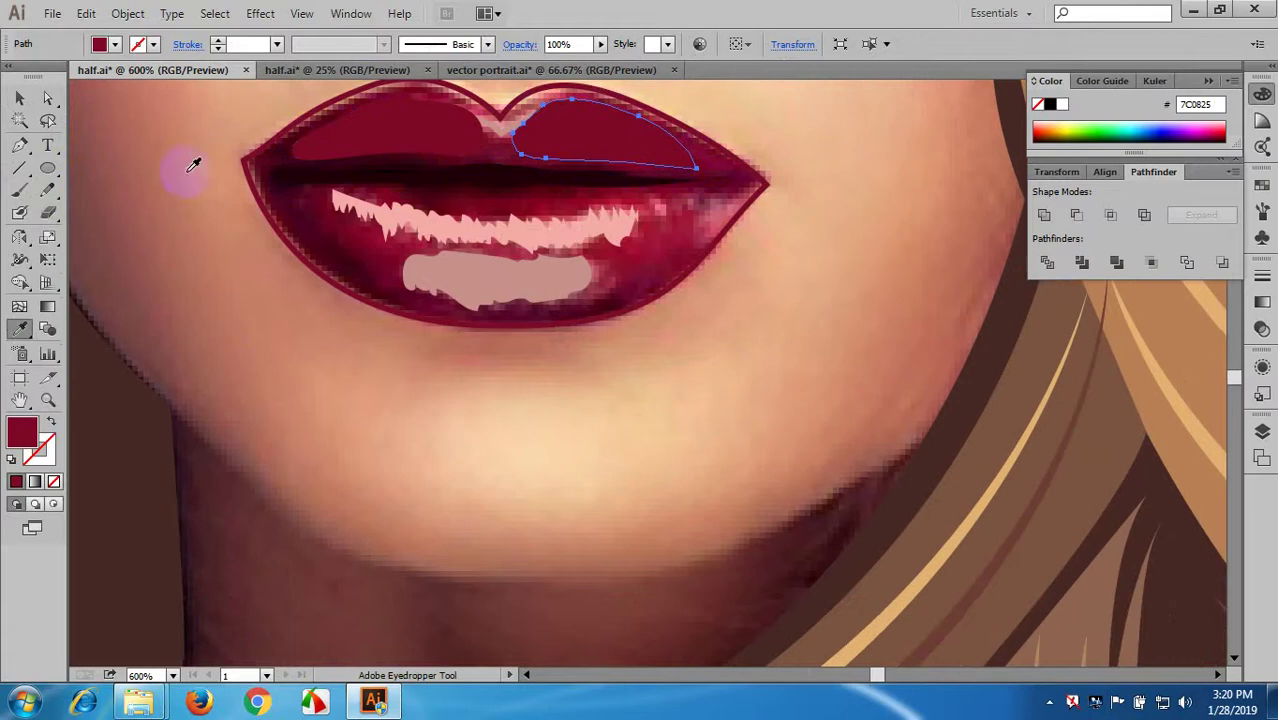
pyautogui.click(45, 179)
pyautogui.scroll(-1, 340, 190)
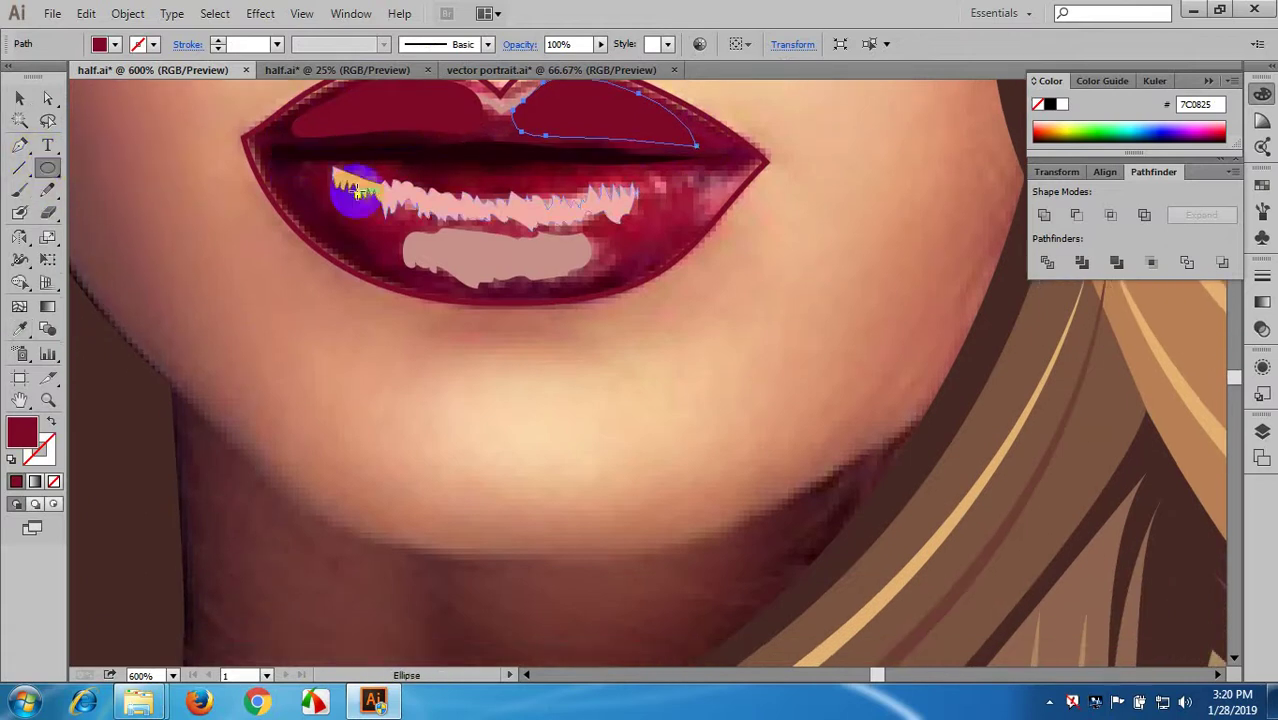
pyautogui.click(44, 191)
pyautogui.moveTo(380, 176)
pyautogui.mouseDown()
pyautogui.moveTo(314, 167)
pyautogui.moveTo(306, 184)
pyautogui.moveTo(379, 251)
pyautogui.moveTo(492, 285)
pyautogui.mouseUp()
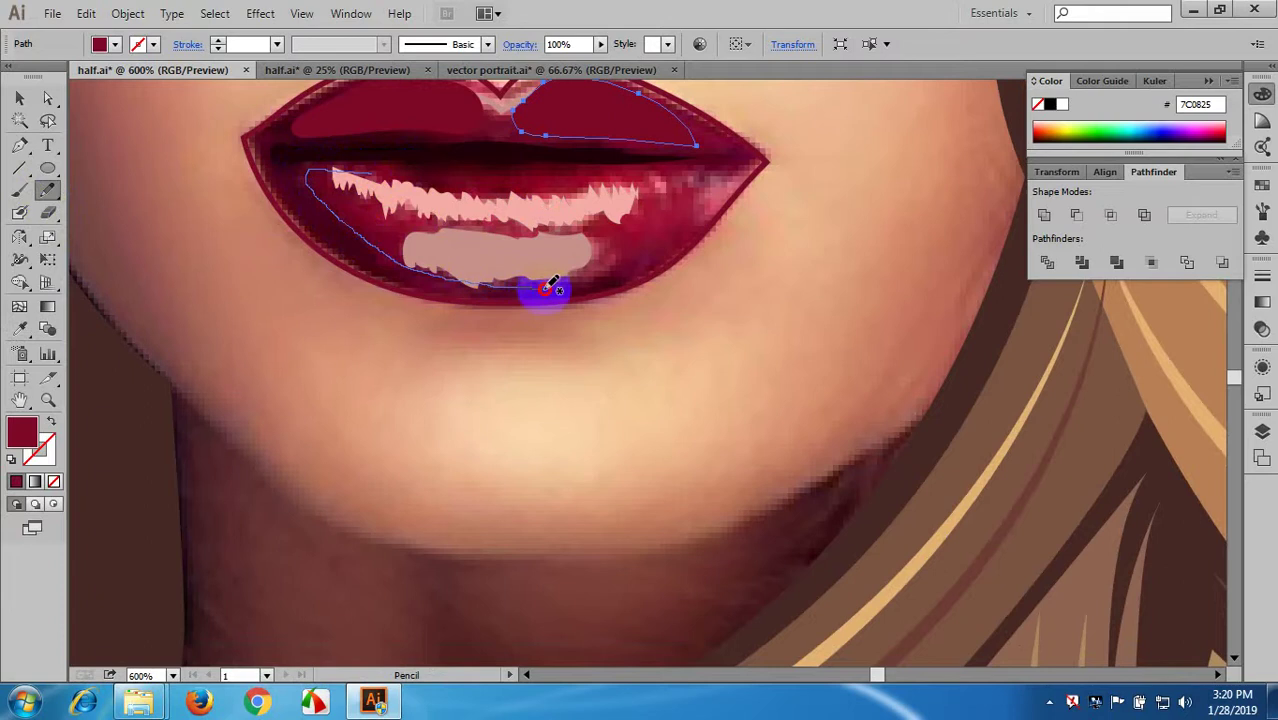
pyautogui.moveTo(597, 272)
pyautogui.mouseDown()
pyautogui.moveTo(704, 195)
pyautogui.moveTo(471, 194)
pyautogui.moveTo(391, 163)
pyautogui.moveTo(312, 168)
pyautogui.mouseUp()
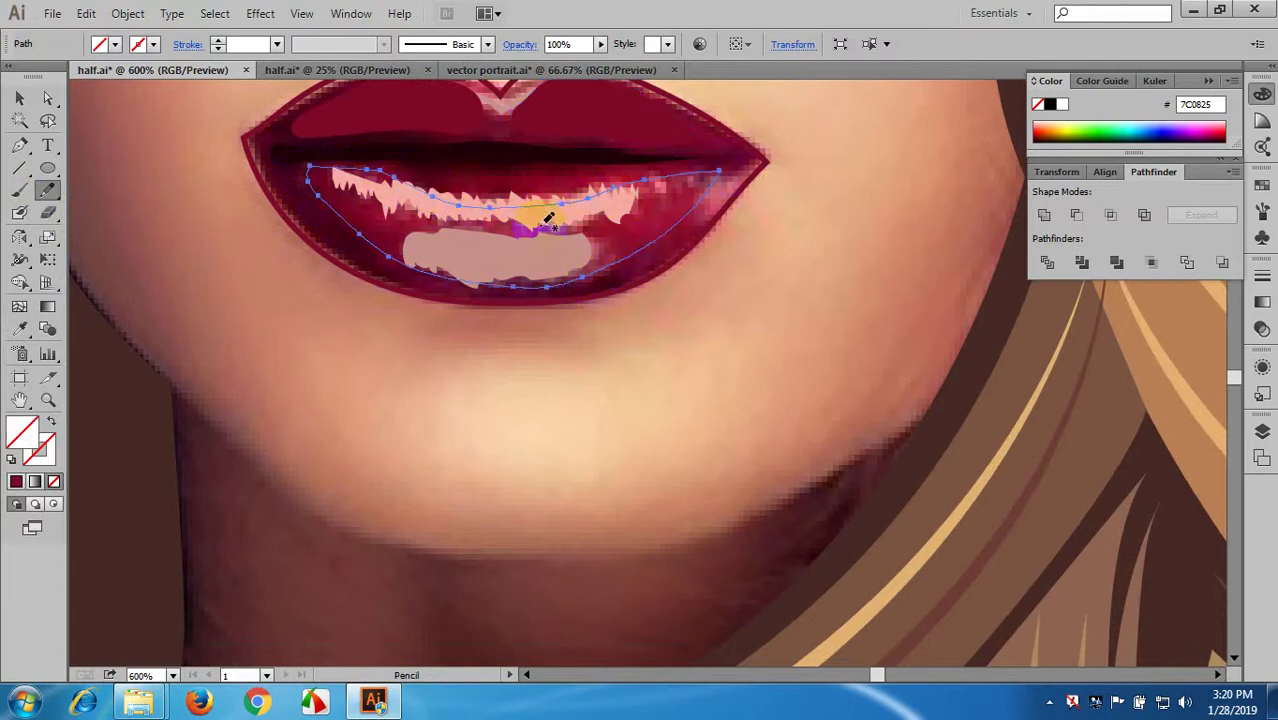
# - Fill the inner lower lip shape with the dark red 7C0825 sampled from the photo, and deselect it
pyautogui.press('i')
pyautogui.click(634, 100)
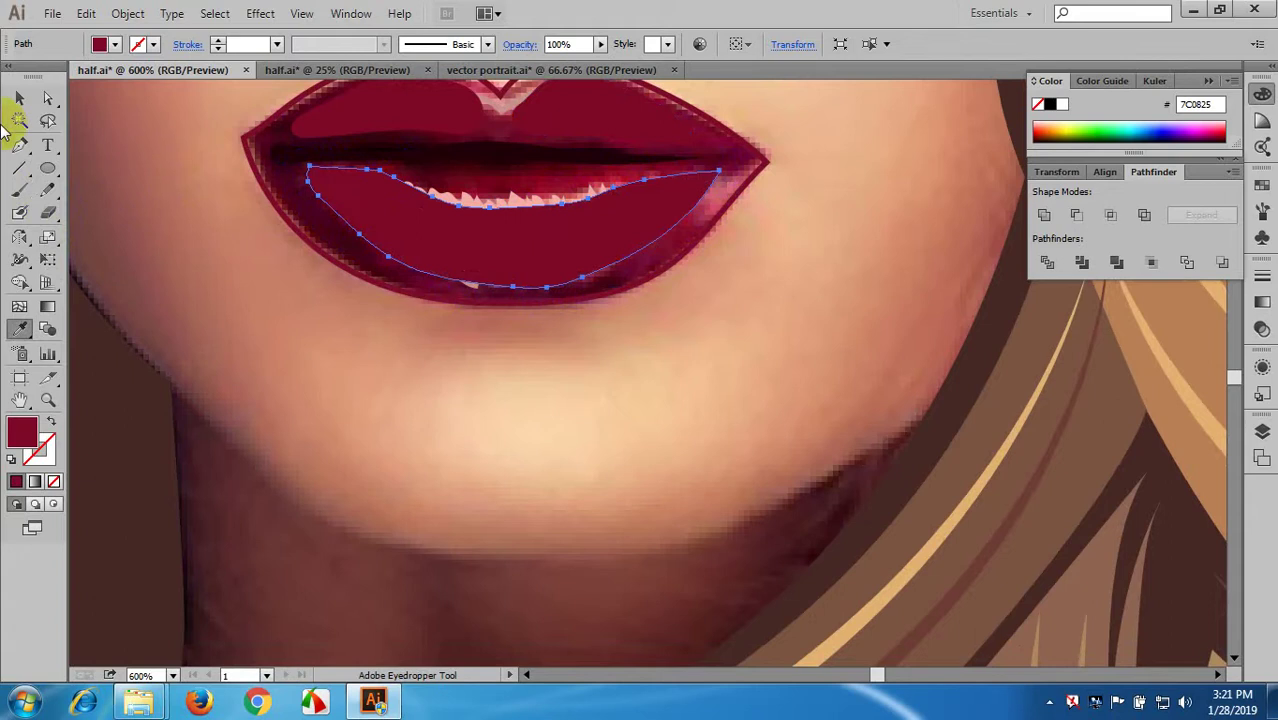
pyautogui.click(25, 97)
pyautogui.click(522, 379)
# - Swap the stroke and fill of the full lip outline so it becomes a solid dark red 7D0A29 shape, and deselect it
pyautogui.scroll(3, 489, 383)
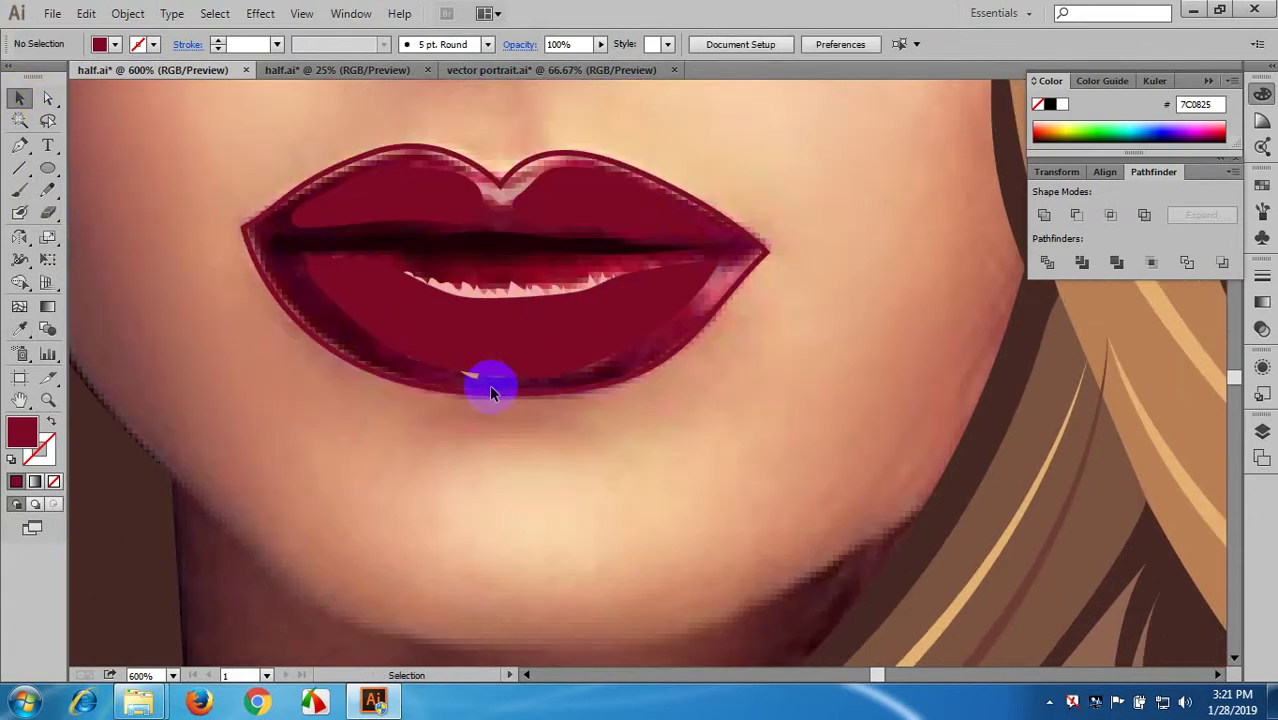
pyautogui.click(585, 378)
pyautogui.hotkey('shift', 'x')
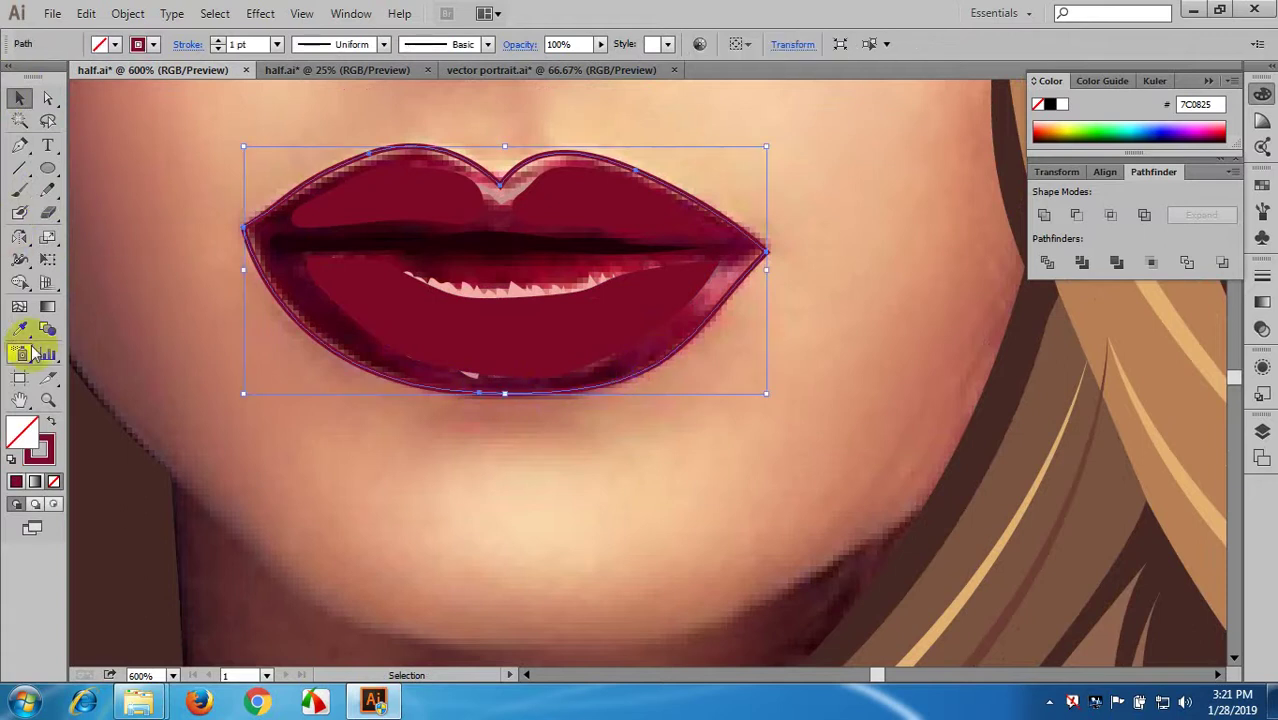
pyautogui.click(53, 422)
pyautogui.click(463, 535)
pyautogui.moveTo(498, 532); pyautogui.dragTo(667, 618)
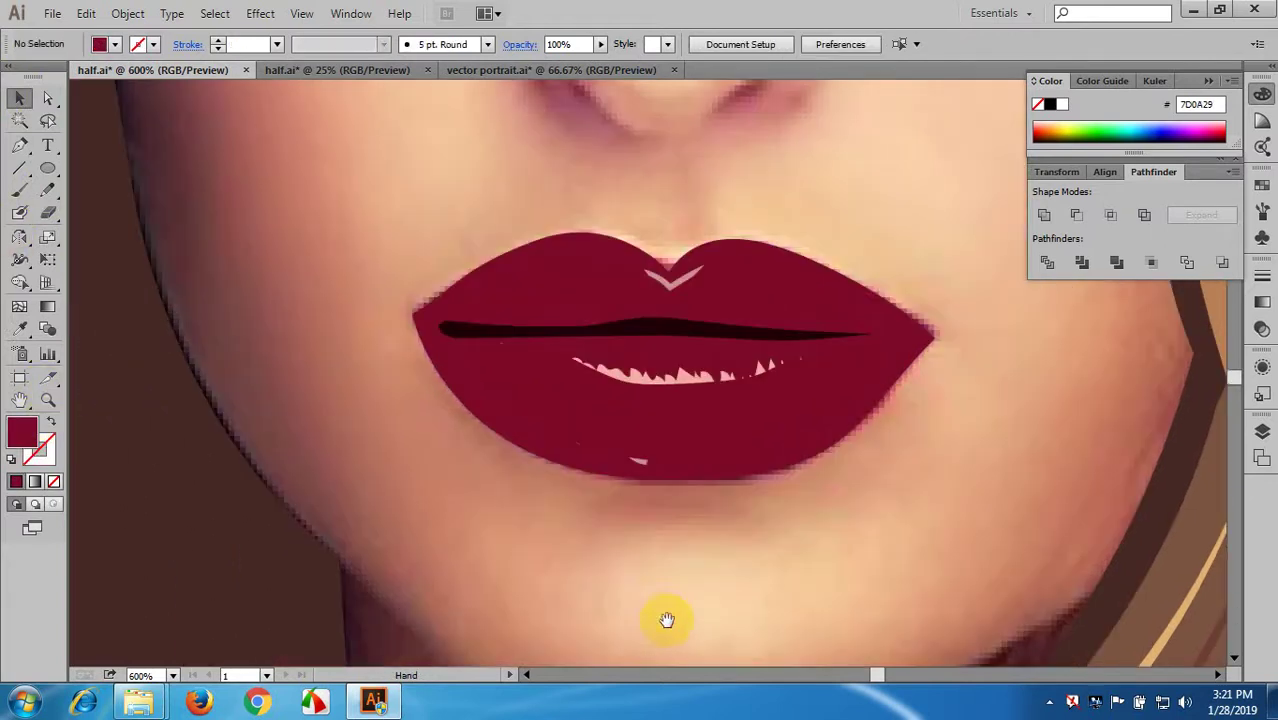
# - Bring the two pink lower lip highlights to the front of the dark red lip shapes
pyautogui.click(650, 388)
pyautogui.keyDown('shift'); pyautogui.click(637, 467); pyautogui.keyUp('shift')
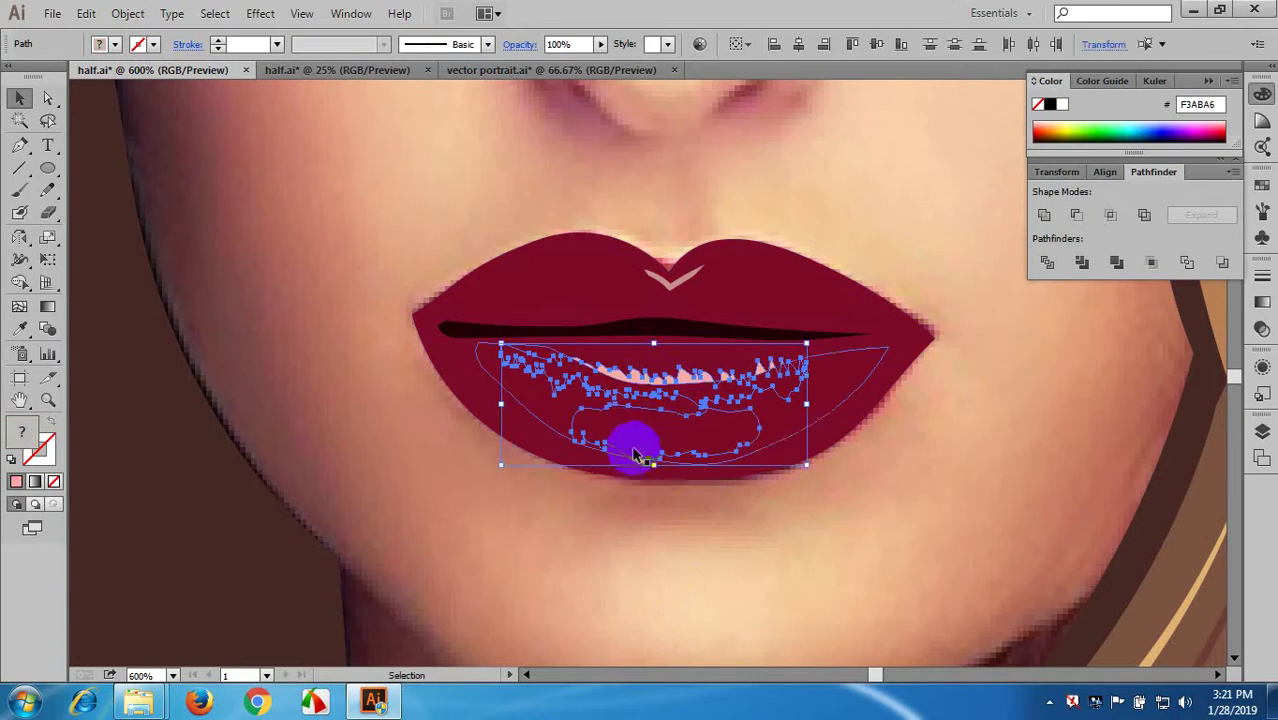
pyautogui.rightClick(640, 462)
pyautogui.moveTo(686, 406)
pyautogui.click(862, 408)
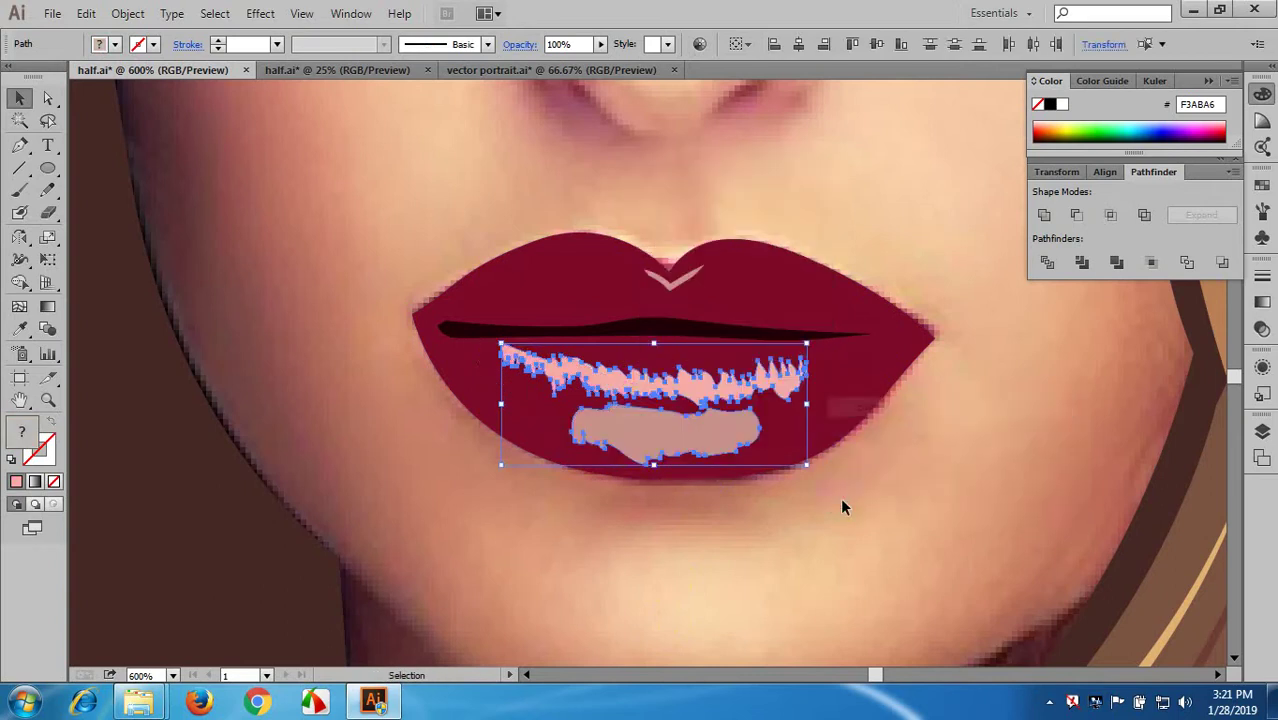
pyautogui.click(842, 502)
# - Select the two upper lip tone shapes and the lower lip tone shape and recolour them to brighter red A80C39
pyautogui.scroll(3, 784, 392)
pyautogui.click(745, 418)
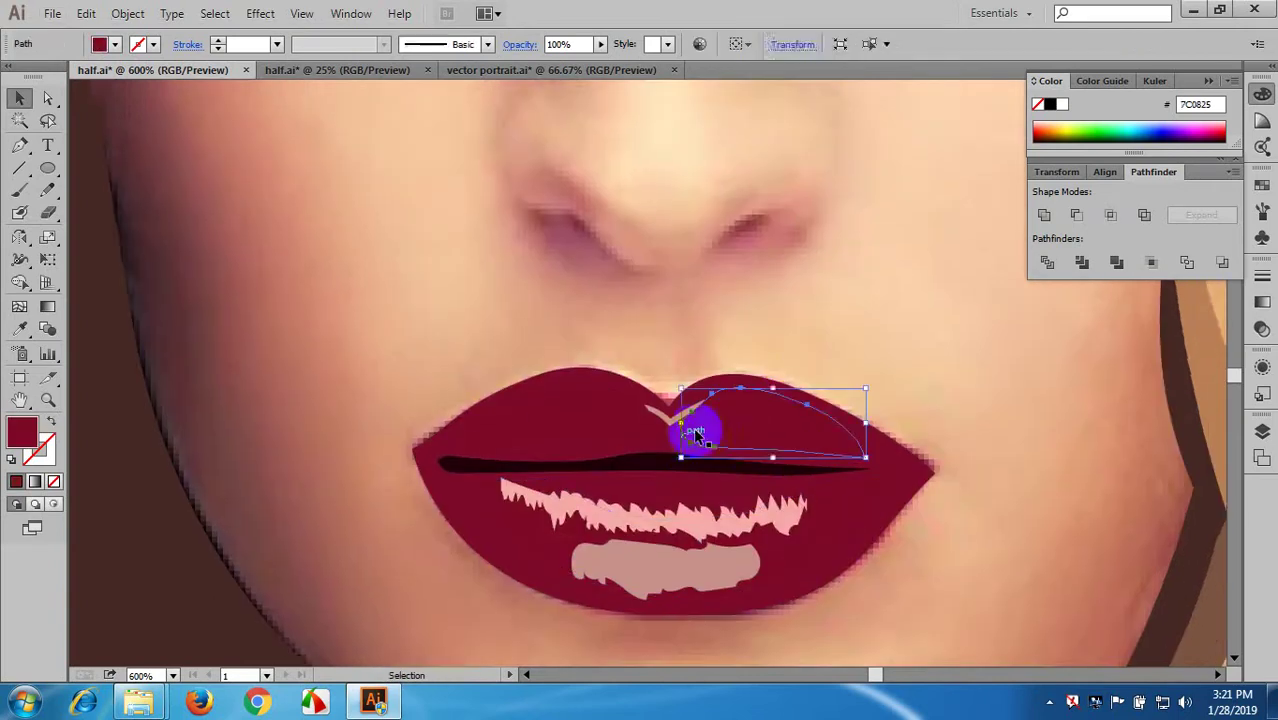
pyautogui.keyDown('shift'); pyautogui.click(573, 425); pyautogui.keyUp('shift')
pyautogui.keyDown('shift'); pyautogui.click(555, 557); pyautogui.keyUp('shift')
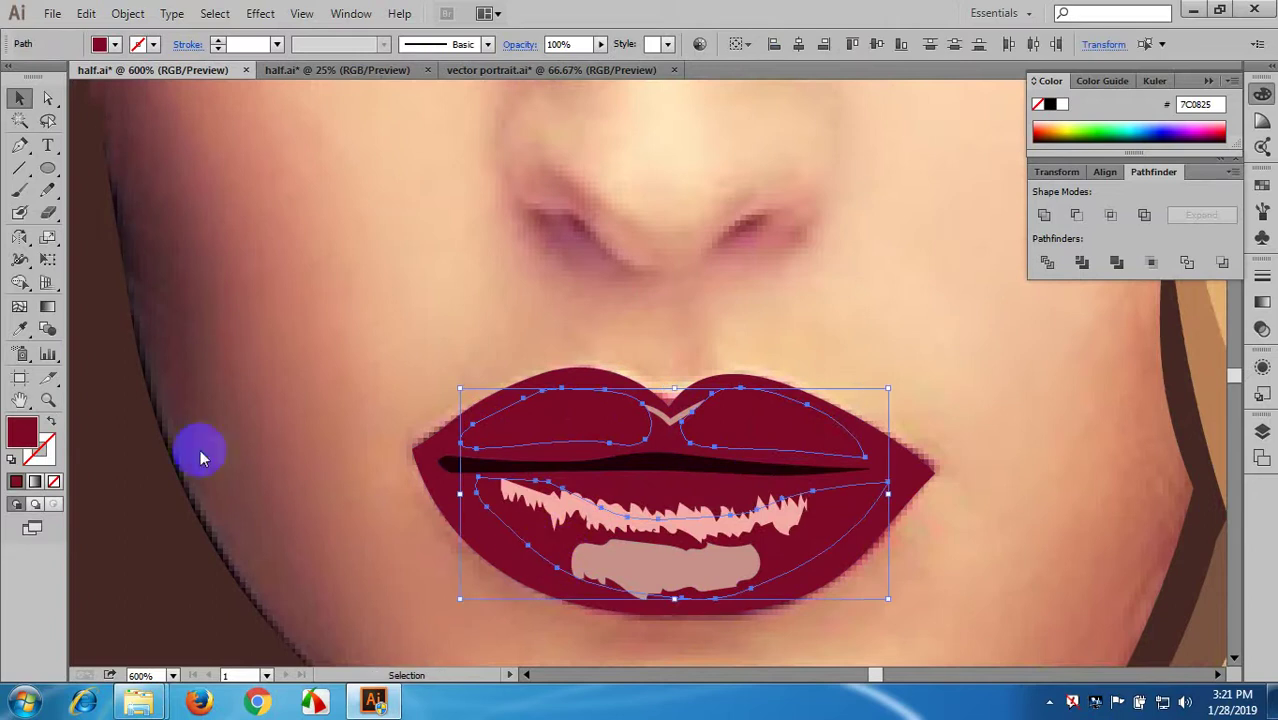
pyautogui.doubleClick(22, 432)
pyautogui.moveTo(593, 316); pyautogui.dragTo(613, 297)
pyautogui.click(828, 229)
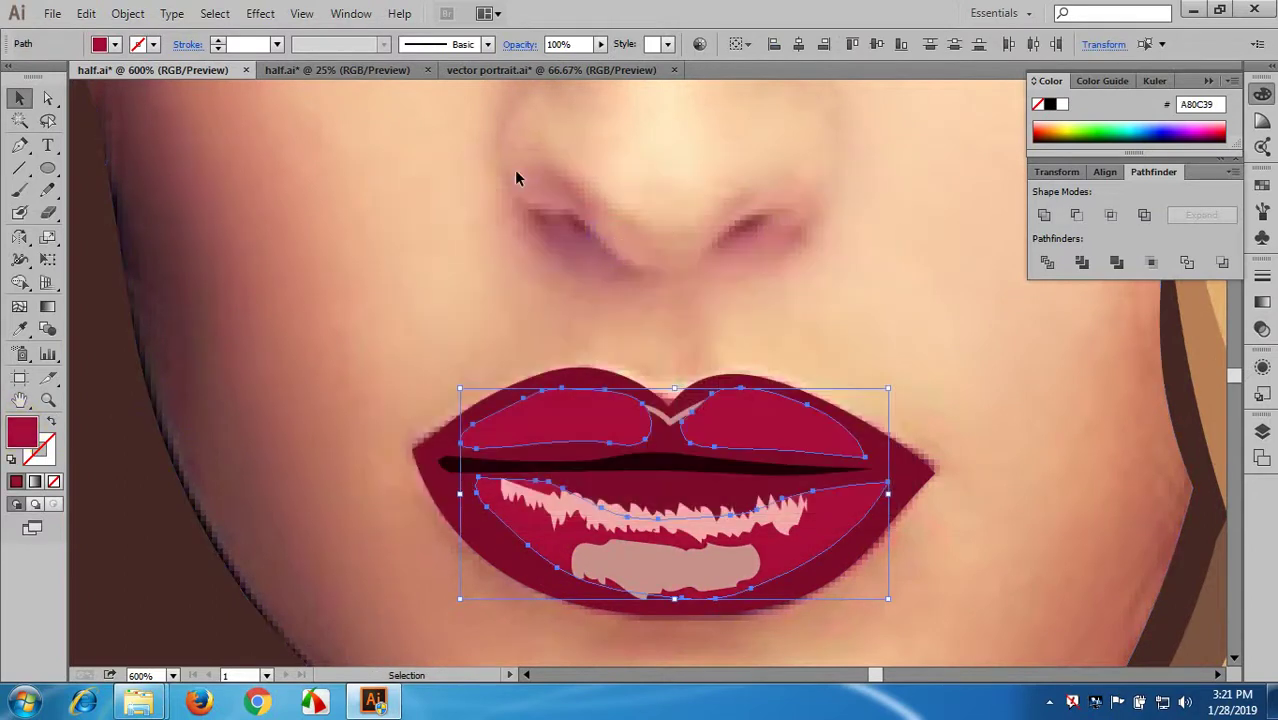
# - Apply a Gaussian Blur with a radius of 9.9 pixels to the three selected lip tone shapes
pyautogui.click(262, 13)
pyautogui.moveTo(298, 330)
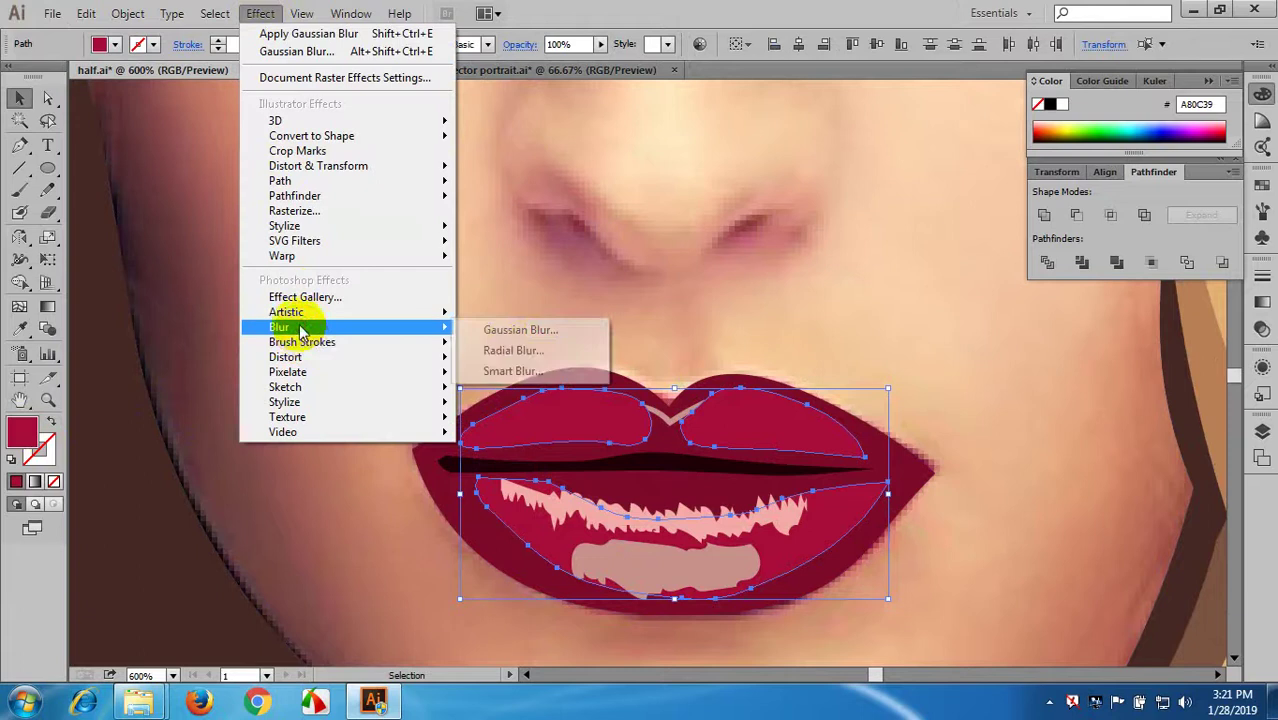
pyautogui.click(510, 330)
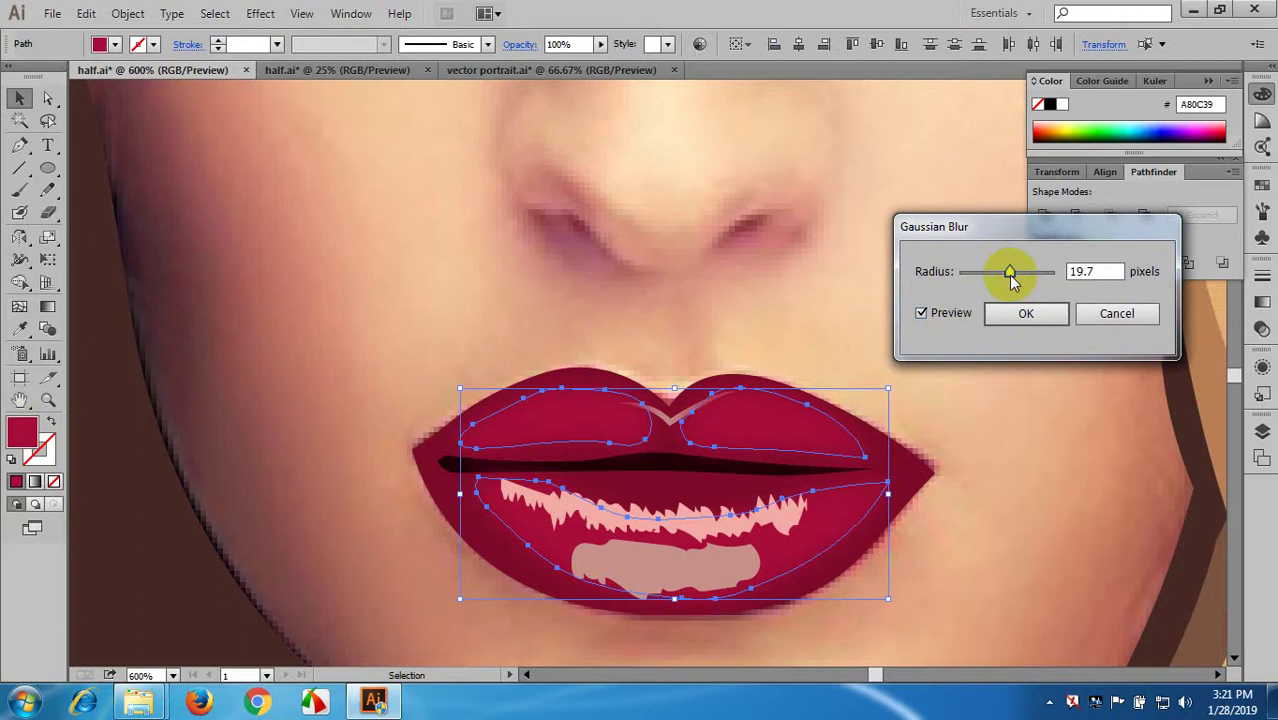
pyautogui.moveTo(1012, 280); pyautogui.dragTo(1007, 280)
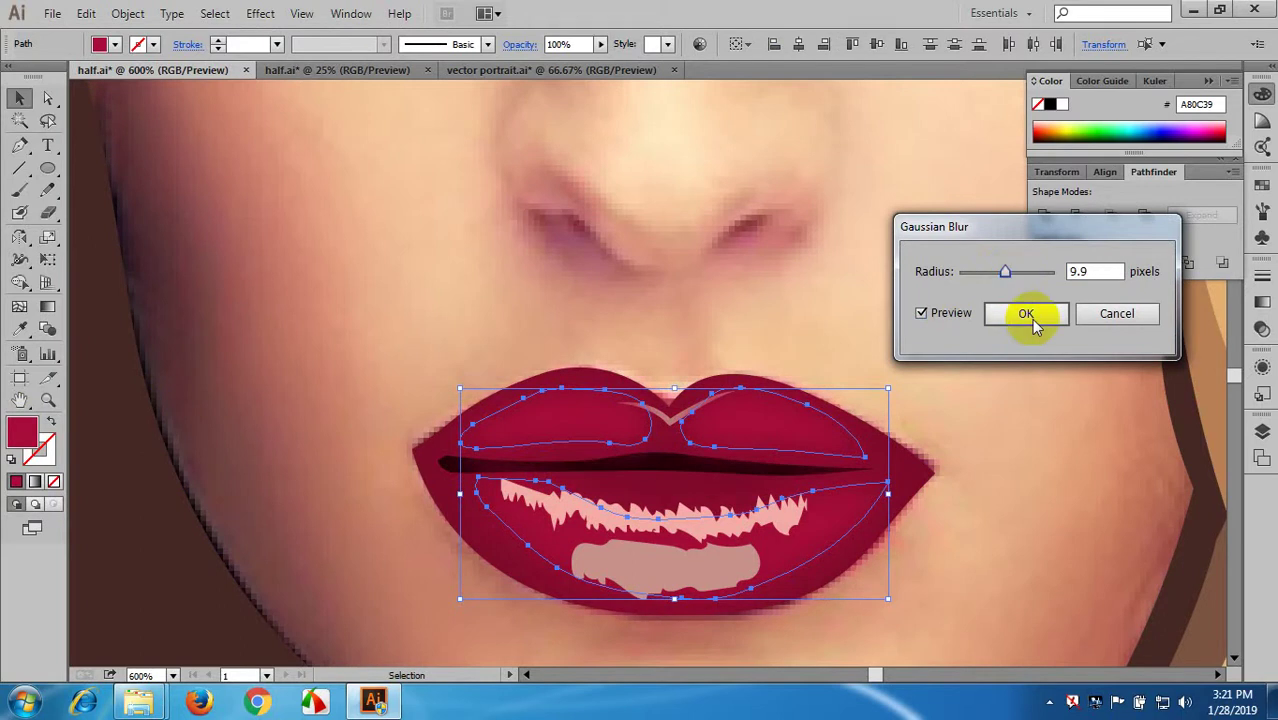
pyautogui.click(1026, 315)
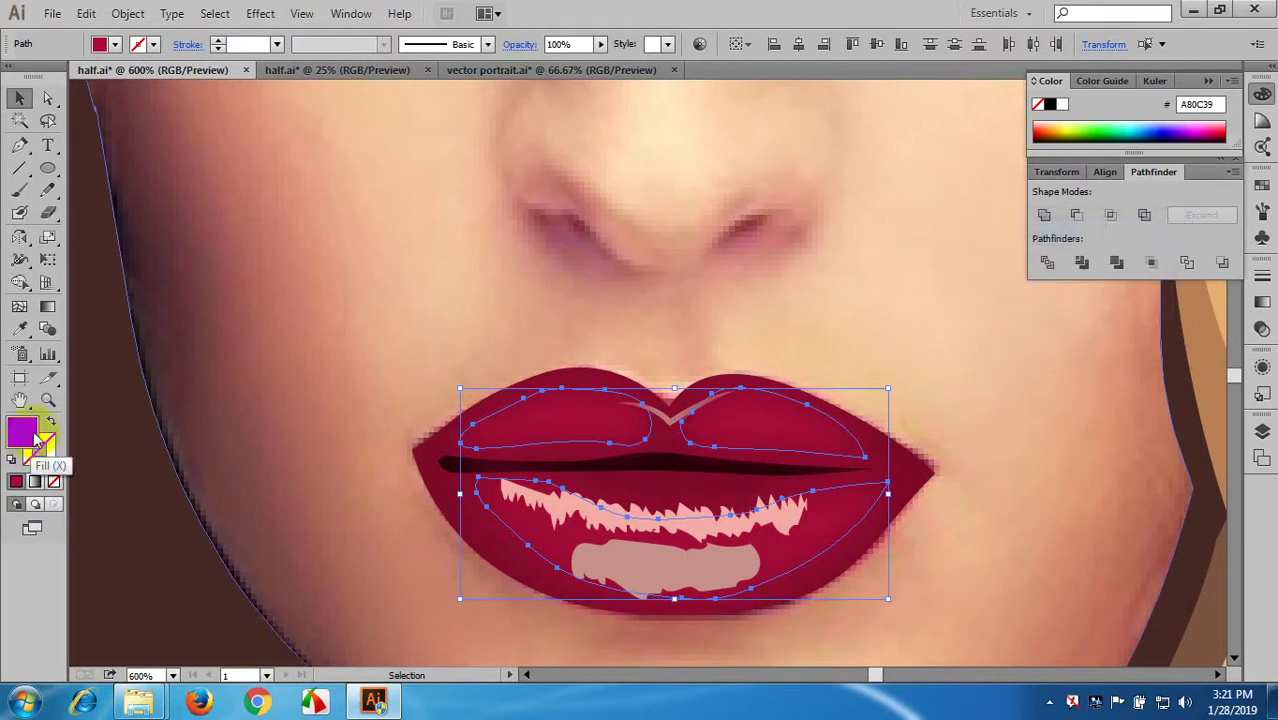
# - Change the fill of the three blurred lip tone shapes to B21449 and deselect them
pyautogui.click(56, 414)
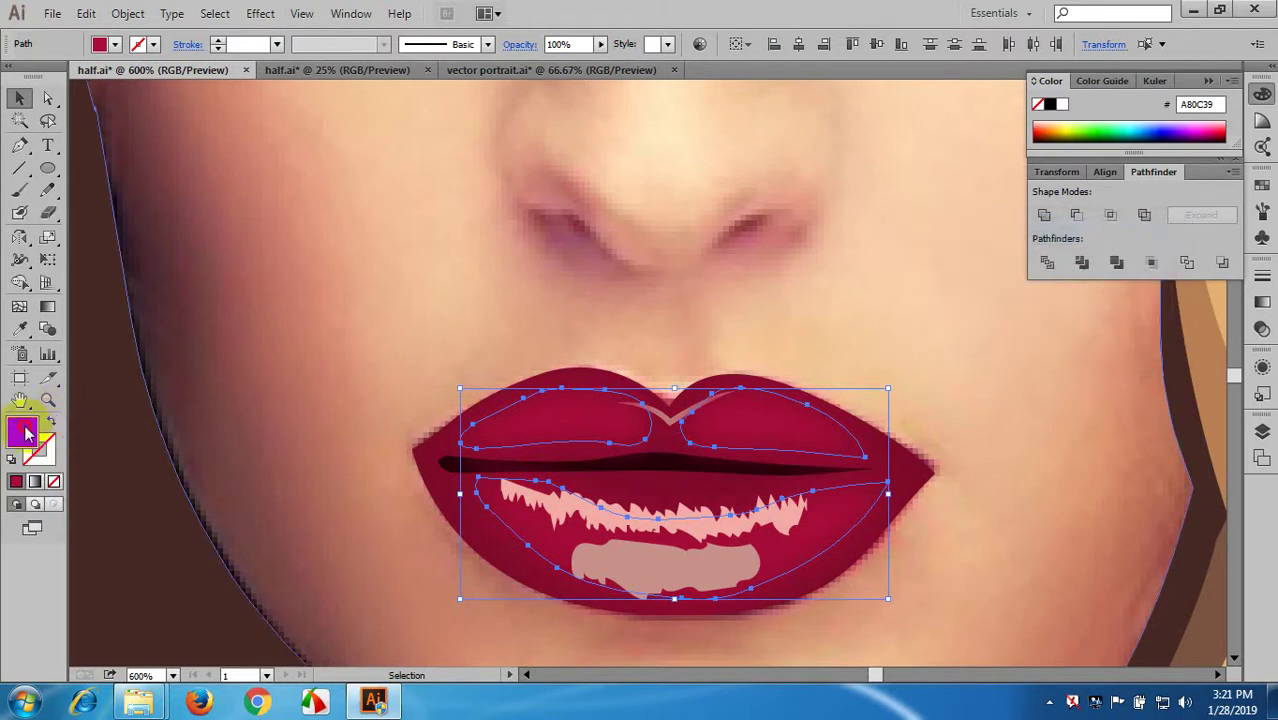
pyautogui.doubleClick(25, 430)
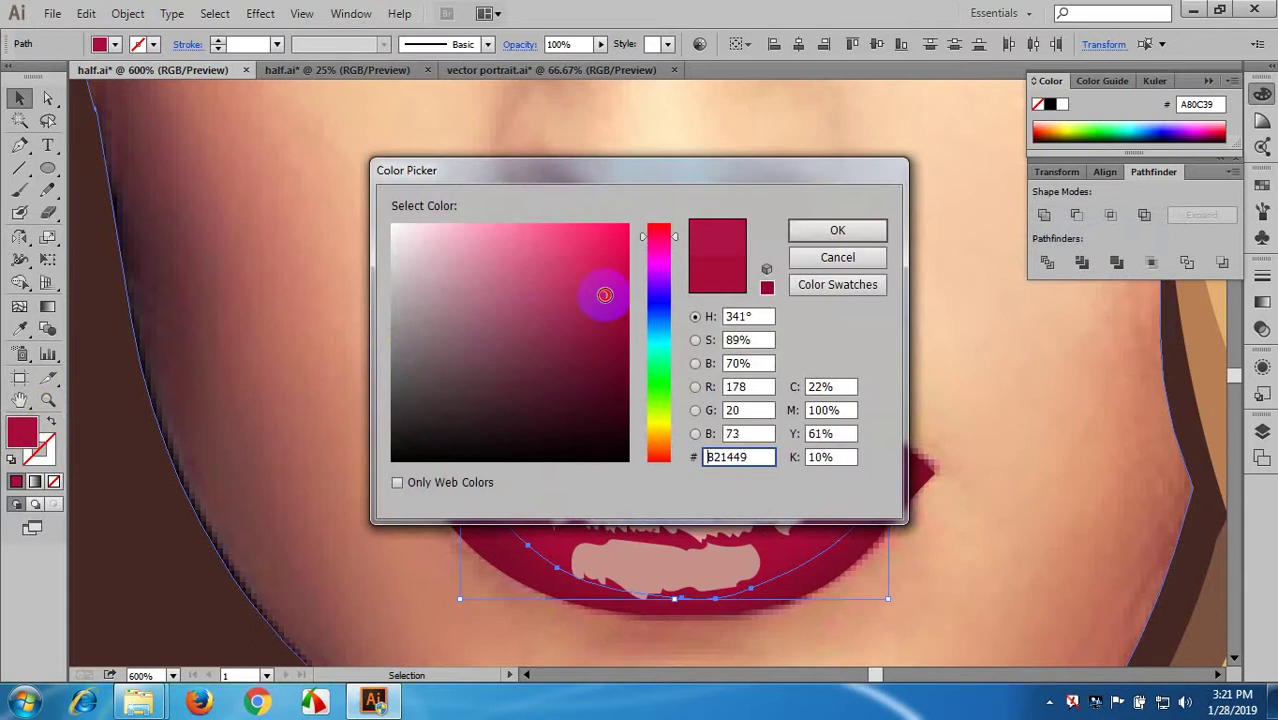
pyautogui.click(821, 229)
pyautogui.click(730, 261)
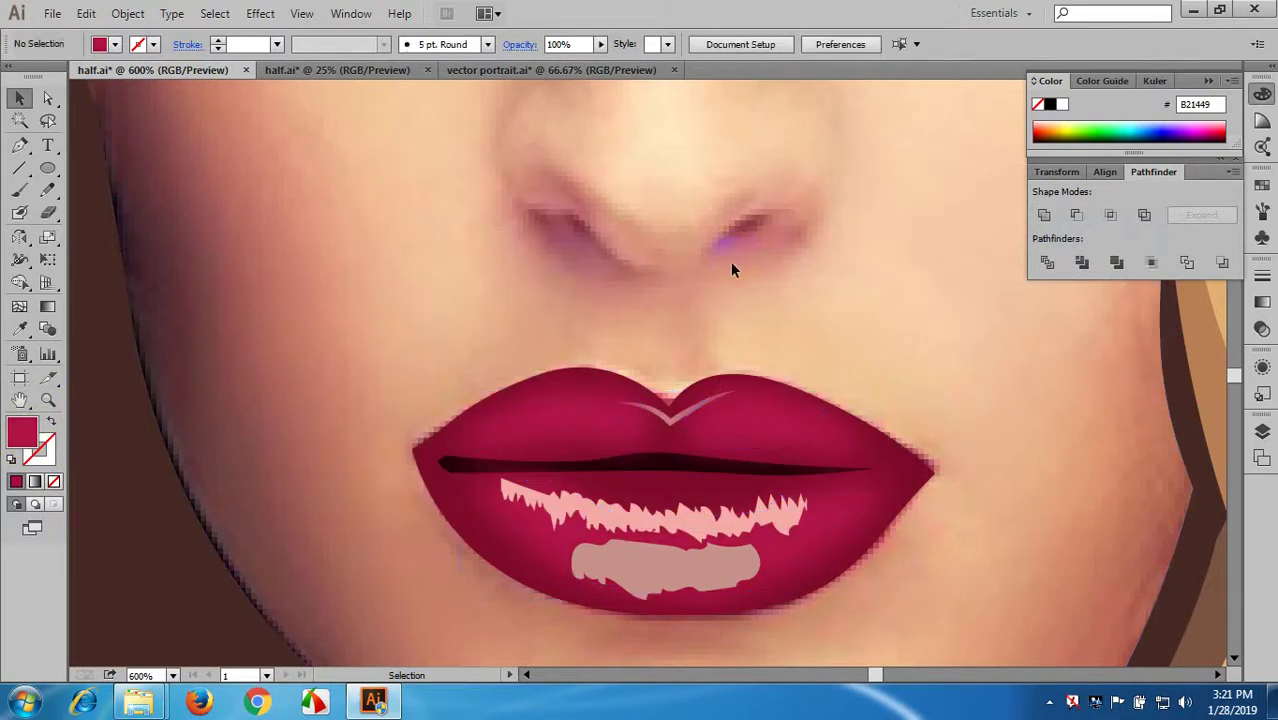
# - Apply a Gaussian Blur with a radius of 5.9 pixels to both pink highlights on the lower lip
pyautogui.scroll(-2, 730, 268)
pyautogui.click(834, 360)
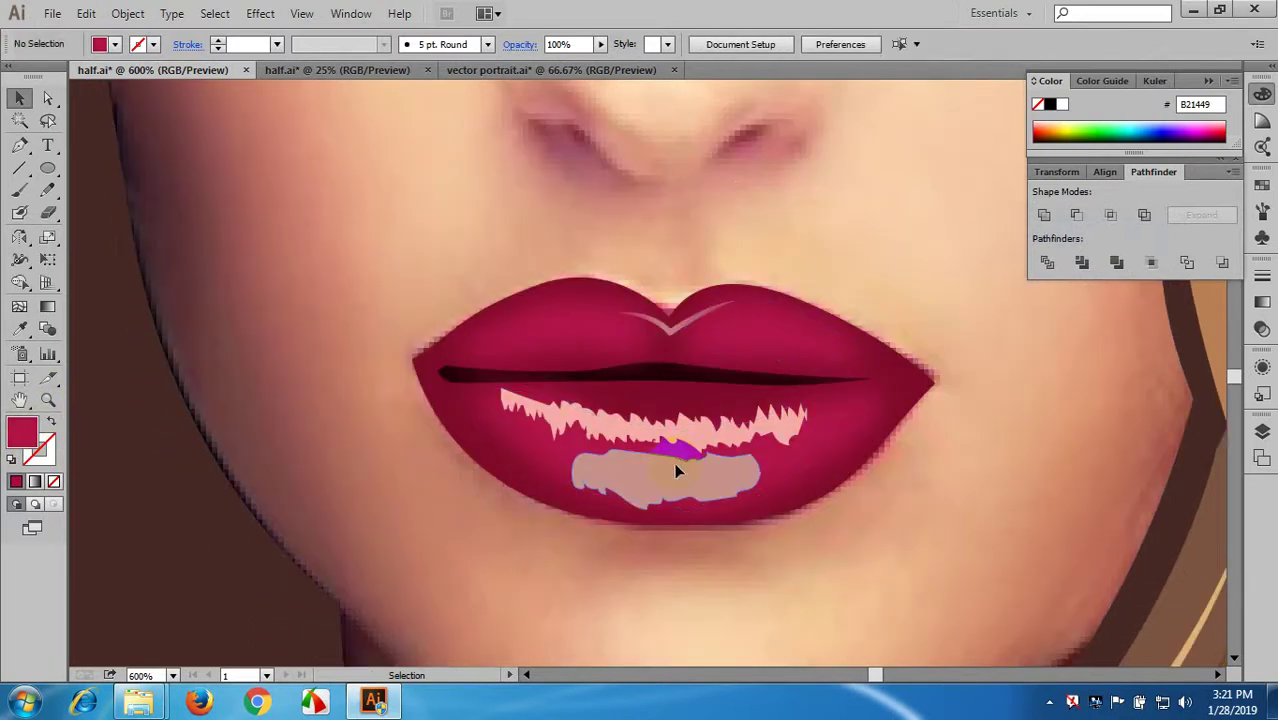
pyautogui.click(675, 466)
pyautogui.keyDown('shift'); pyautogui.click(655, 430); pyautogui.keyUp('shift')
pyautogui.click(260, 13)
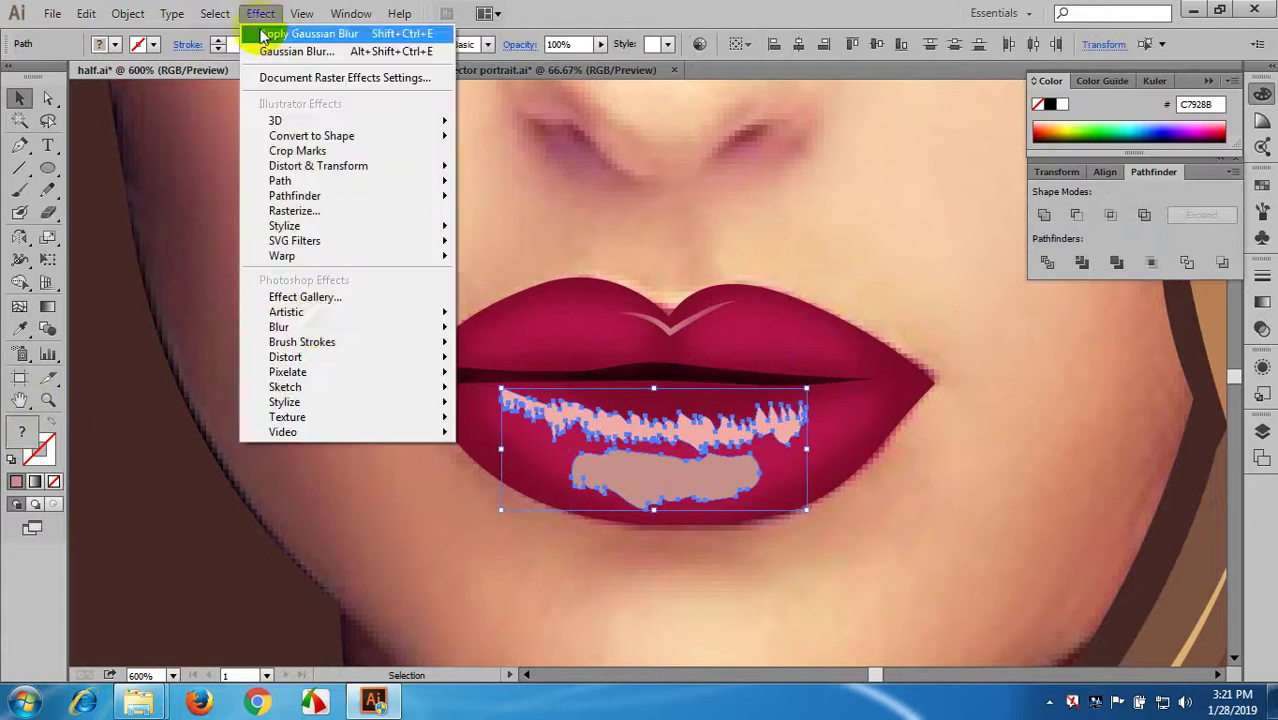
pyautogui.moveTo(300, 327)
pyautogui.click(495, 331)
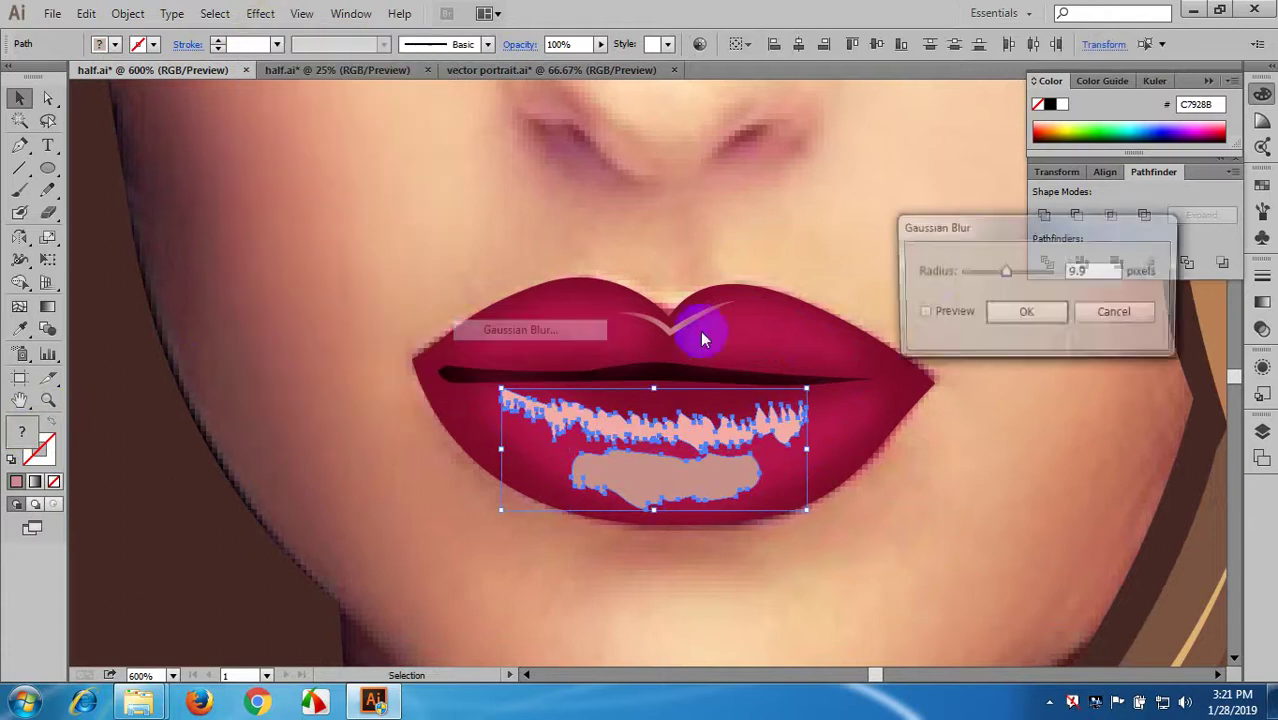
pyautogui.click(945, 313)
pyautogui.moveTo(996, 281); pyautogui.dragTo(990, 281)
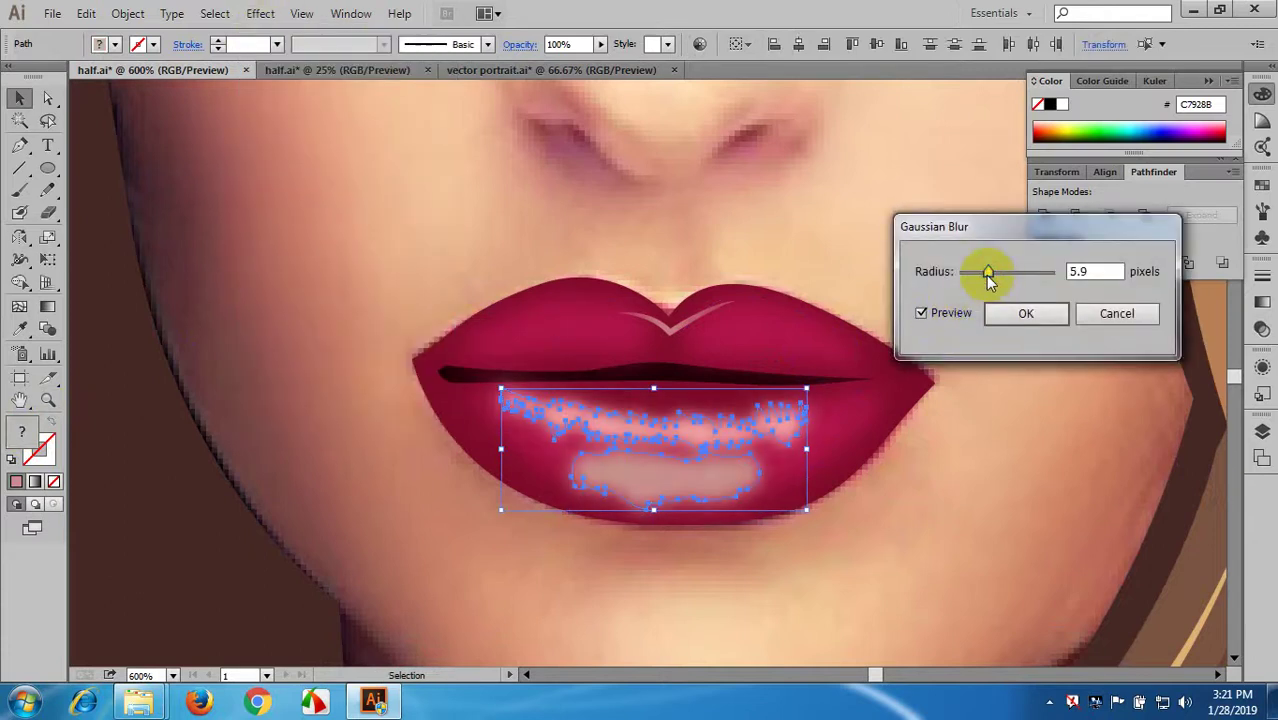
pyautogui.click(1026, 313)
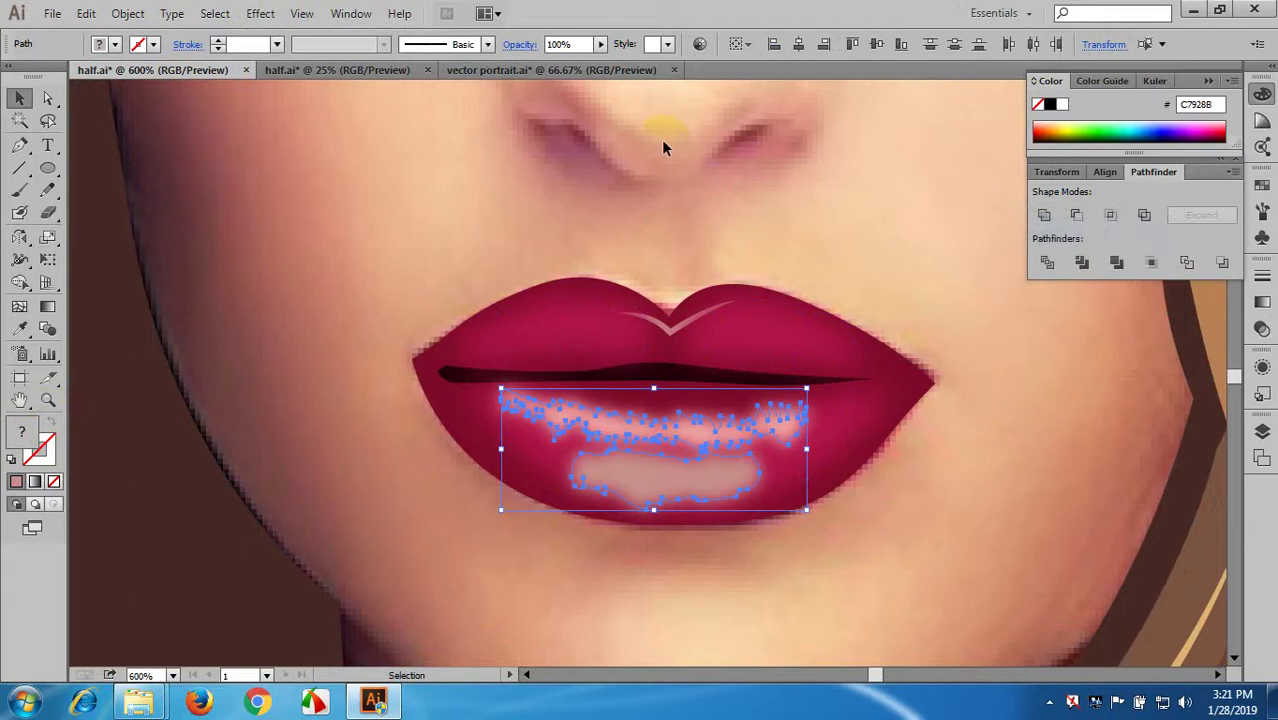
# - Reduce the opacity of the two blurred lower lip highlights to 24% and deselect them
pyautogui.moveTo(600, 44); pyautogui.dragTo(543, 72)
pyautogui.click(848, 217)
pyautogui.moveTo(848, 213); pyautogui.dragTo(908, 251)
# - Lock the right and left tone shapes of the upper lip so the cupid's bow highlight can be selected
pyautogui.click(833, 343)
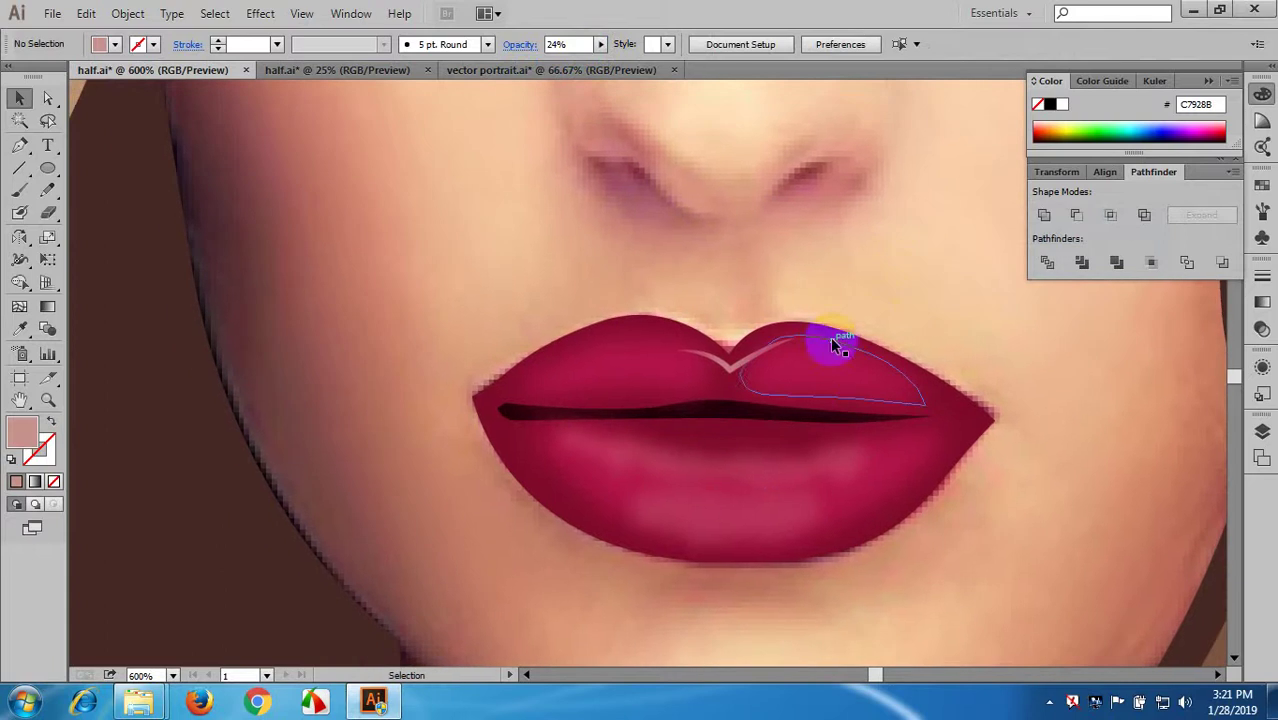
pyautogui.scroll(-5, 777, 331)
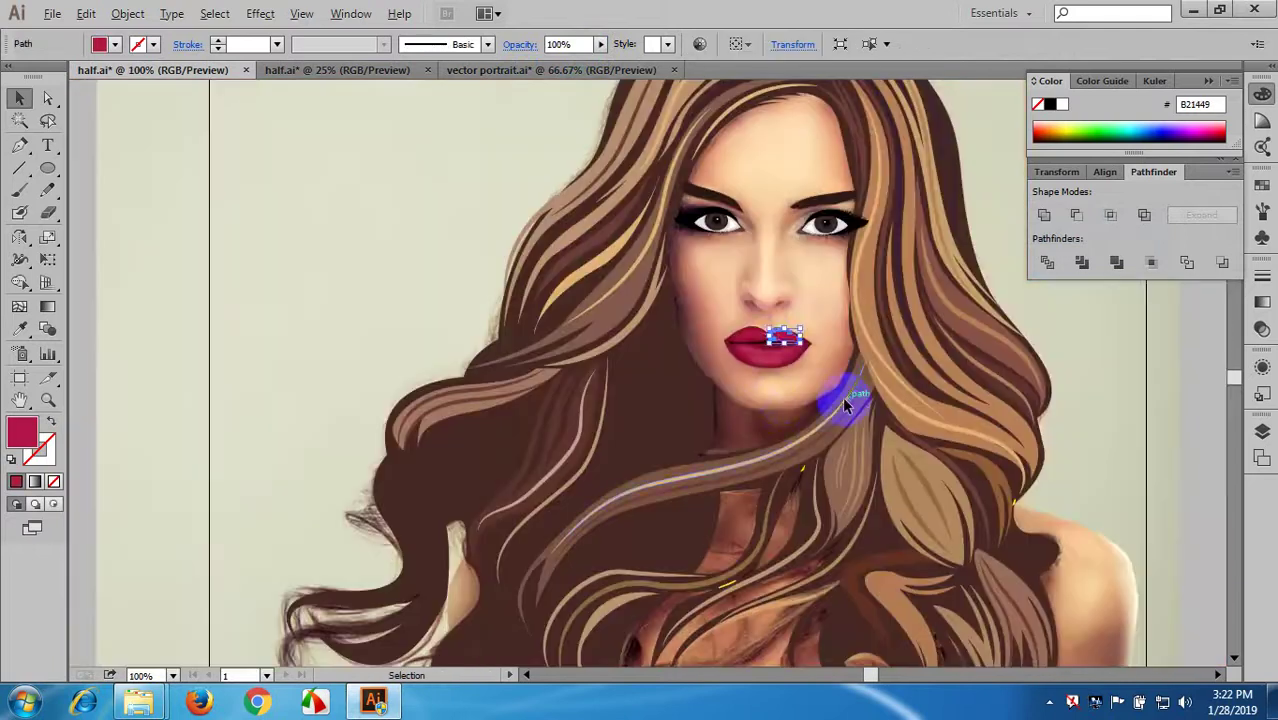
pyautogui.click(735, 386)
pyautogui.scroll(3, 770, 342)
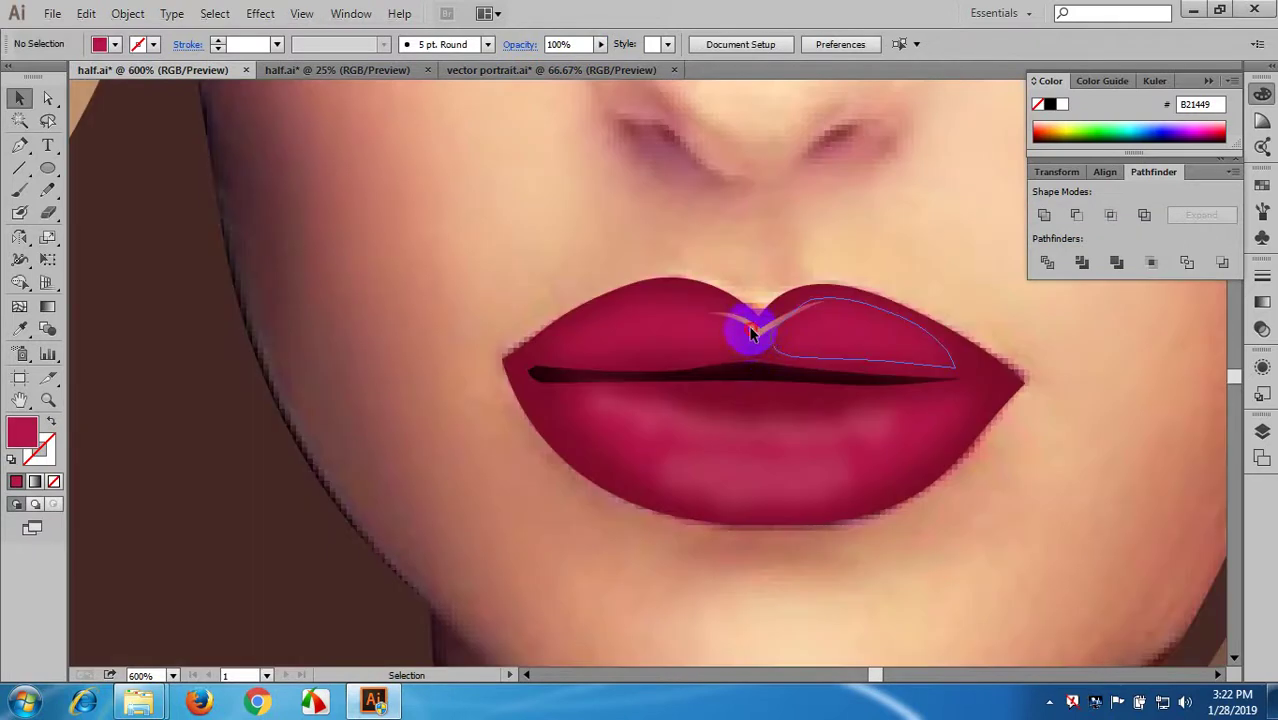
pyautogui.click(767, 332)
pyautogui.hotkey('ctrl', '2')
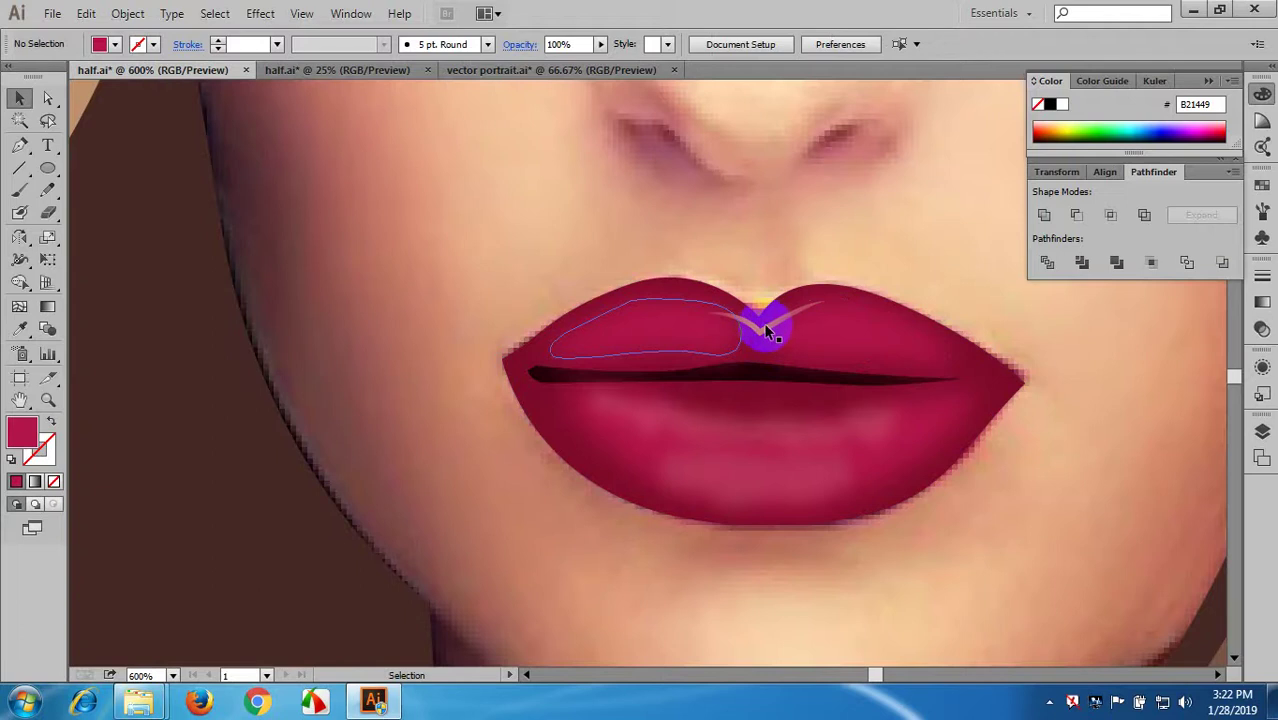
pyautogui.click(765, 331)
pyautogui.hotkey('ctrl', '2')
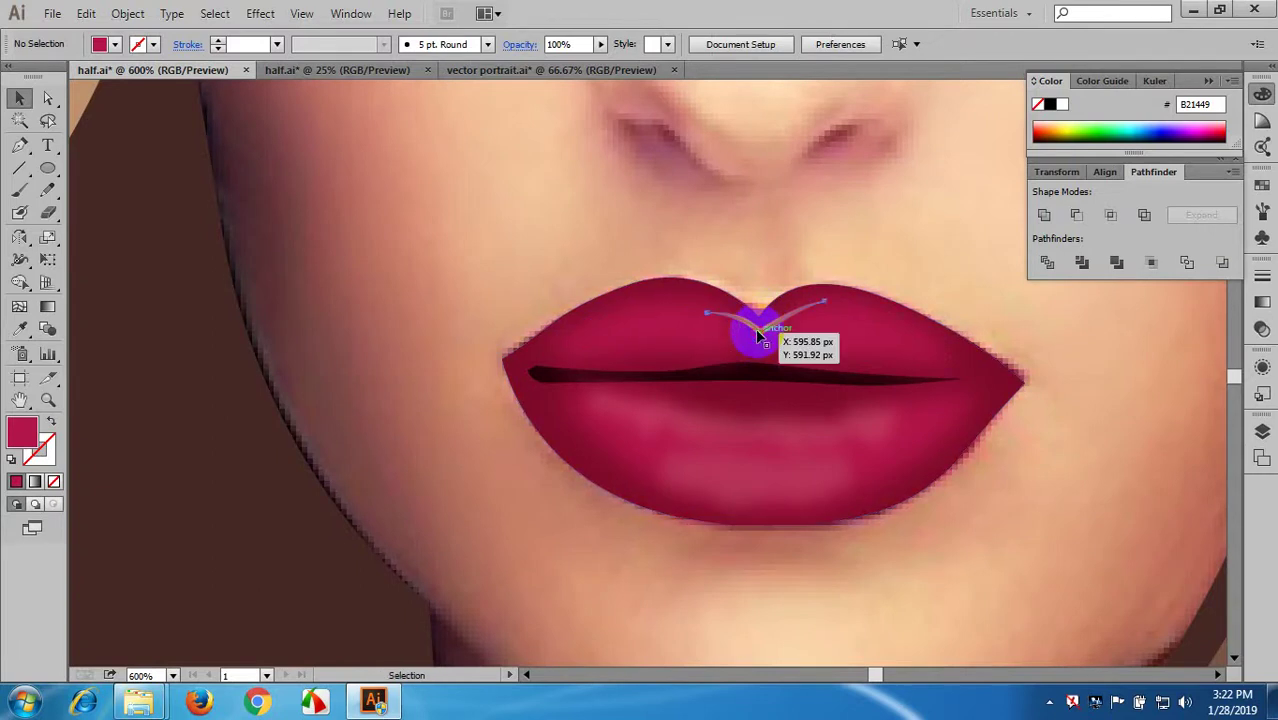
# - Expand the appearance of the cupid's bow highlight stroke into a filled shape
pyautogui.click(761, 332)
pyautogui.click(128, 13)
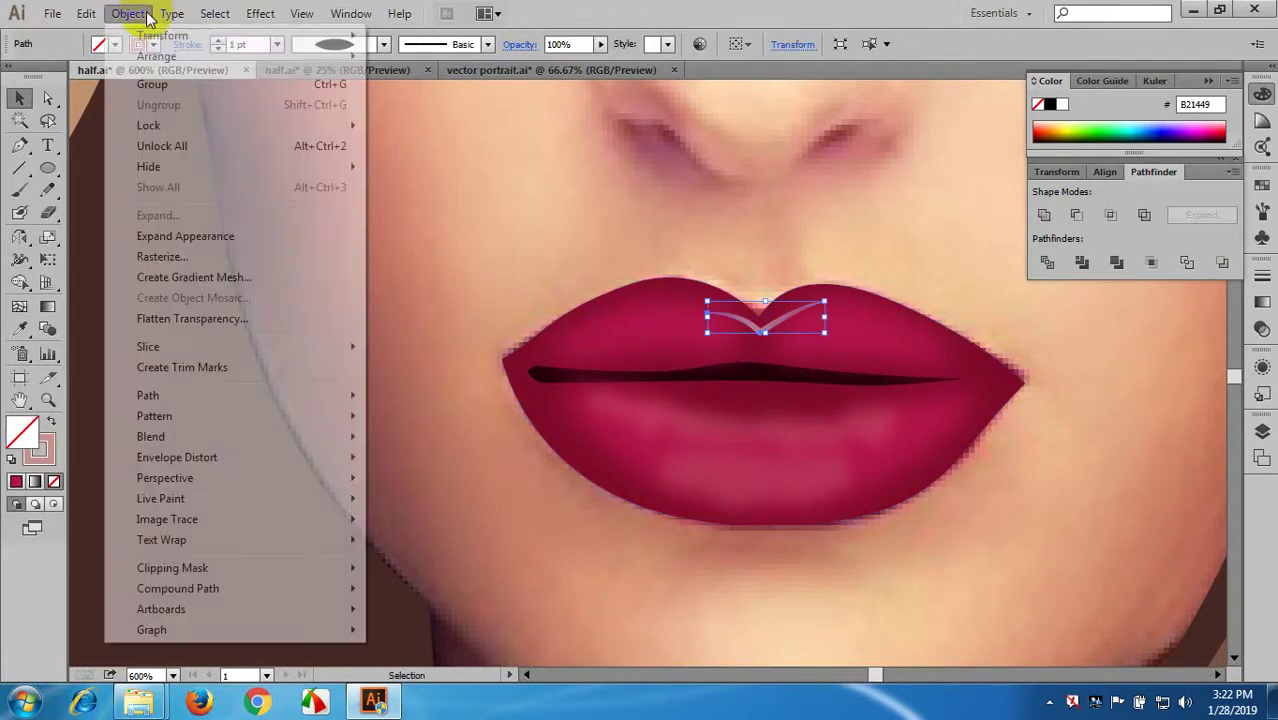
pyautogui.click(152, 237)
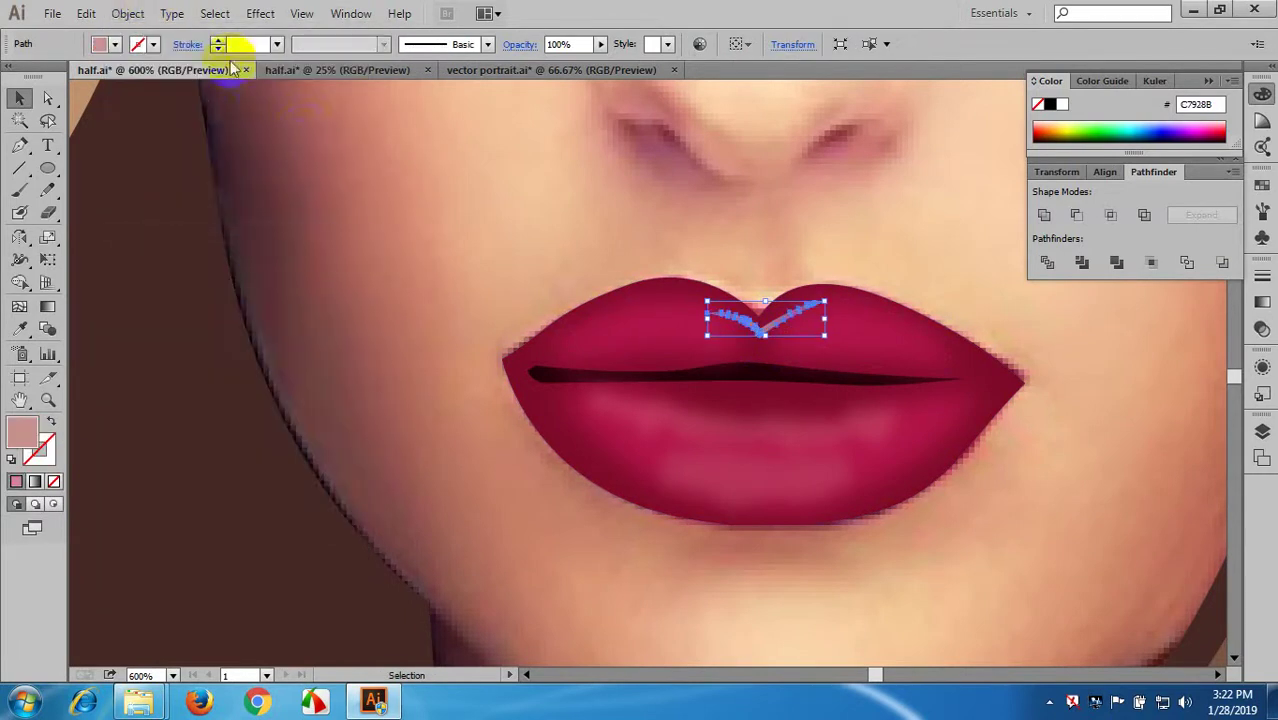
# - Apply a Gaussian Blur with a radius of 5.4 pixels to the expanded cupid's bow highlight and deselect it
pyautogui.click(260, 13)
pyautogui.moveTo(385, 325)
pyautogui.click(560, 329)
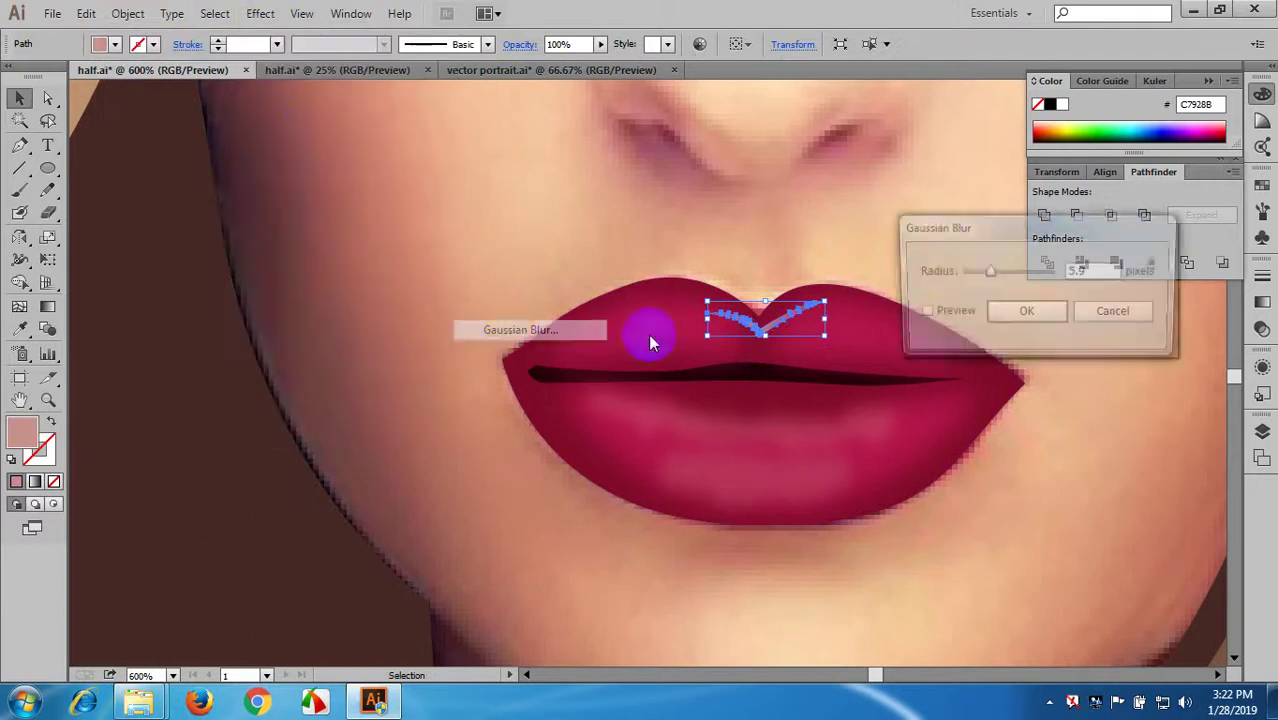
pyautogui.click(940, 313)
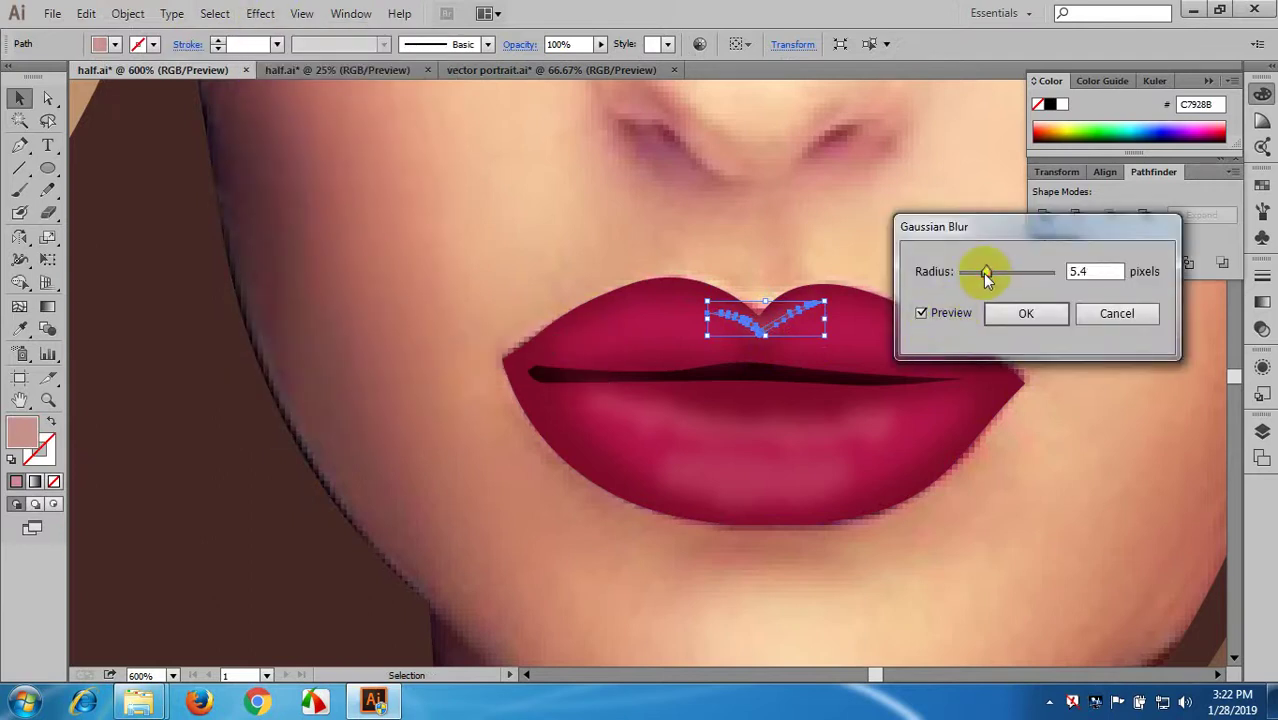
pyautogui.click(1024, 313)
pyautogui.click(920, 300)
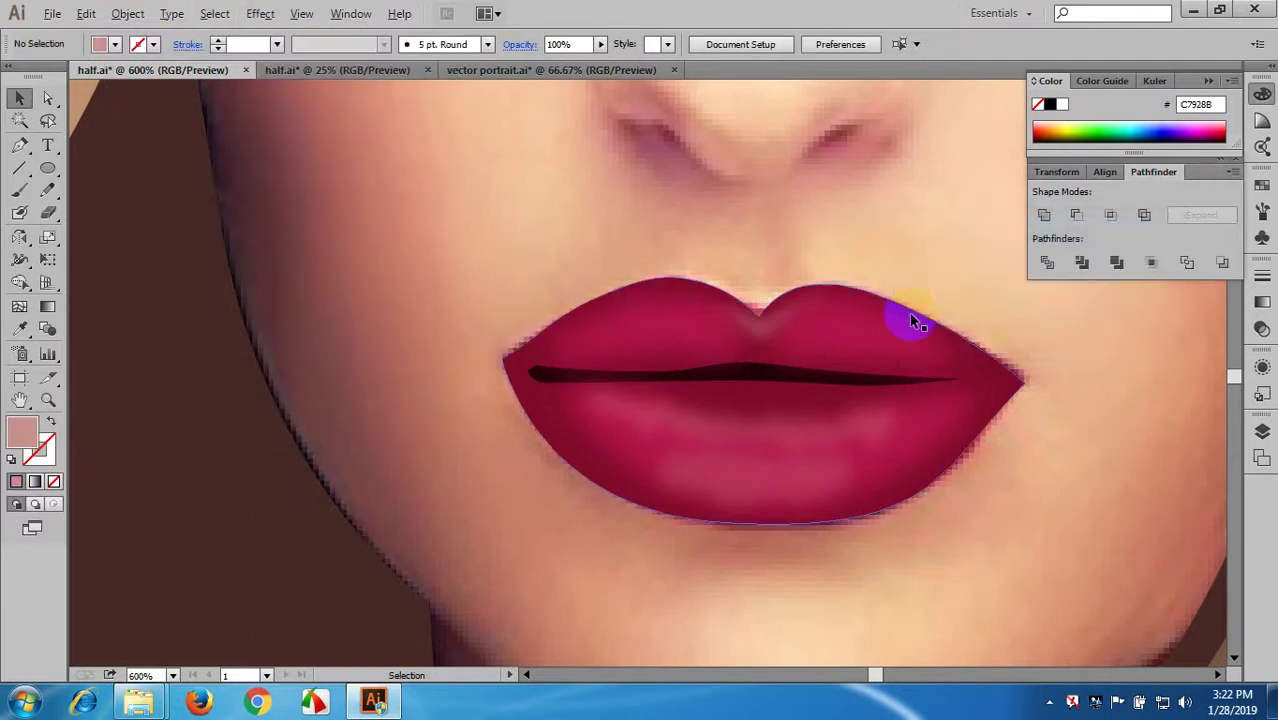
# - Reduce the opacity of the two blurred lower lip highlights to 14% and deselect them
pyautogui.scroll(-4, 911, 320)
pyautogui.moveTo(818, 452); pyautogui.dragTo(720, 447)
pyautogui.scroll(-1, 720, 446)
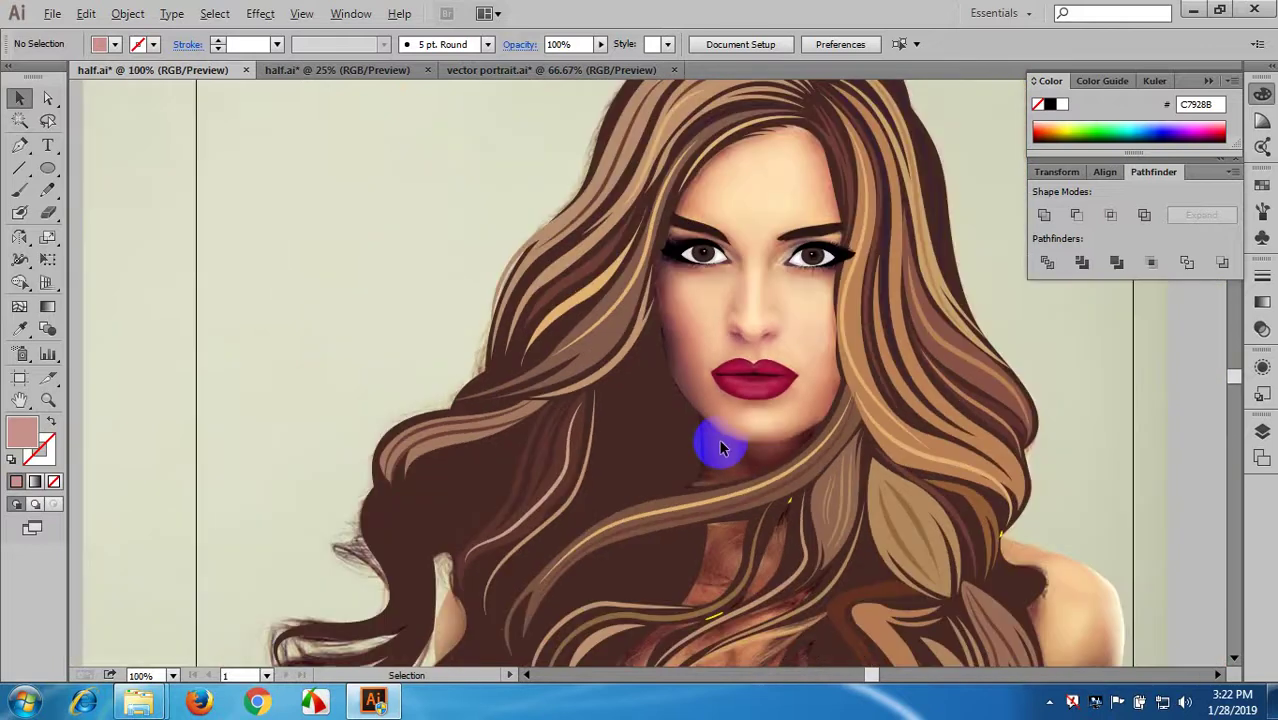
pyautogui.scroll(5, 762, 392)
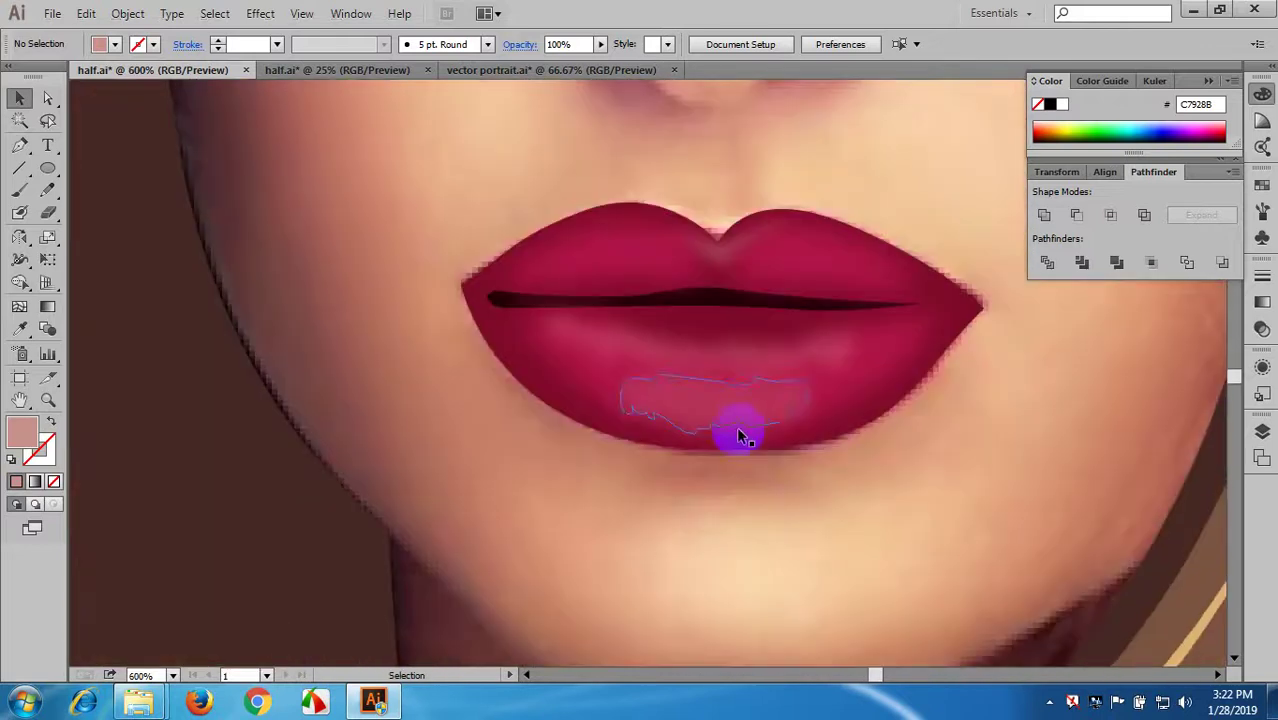
pyautogui.click(722, 380)
pyautogui.keyDown('shift'); pyautogui.click(703, 350); pyautogui.keyUp('shift')
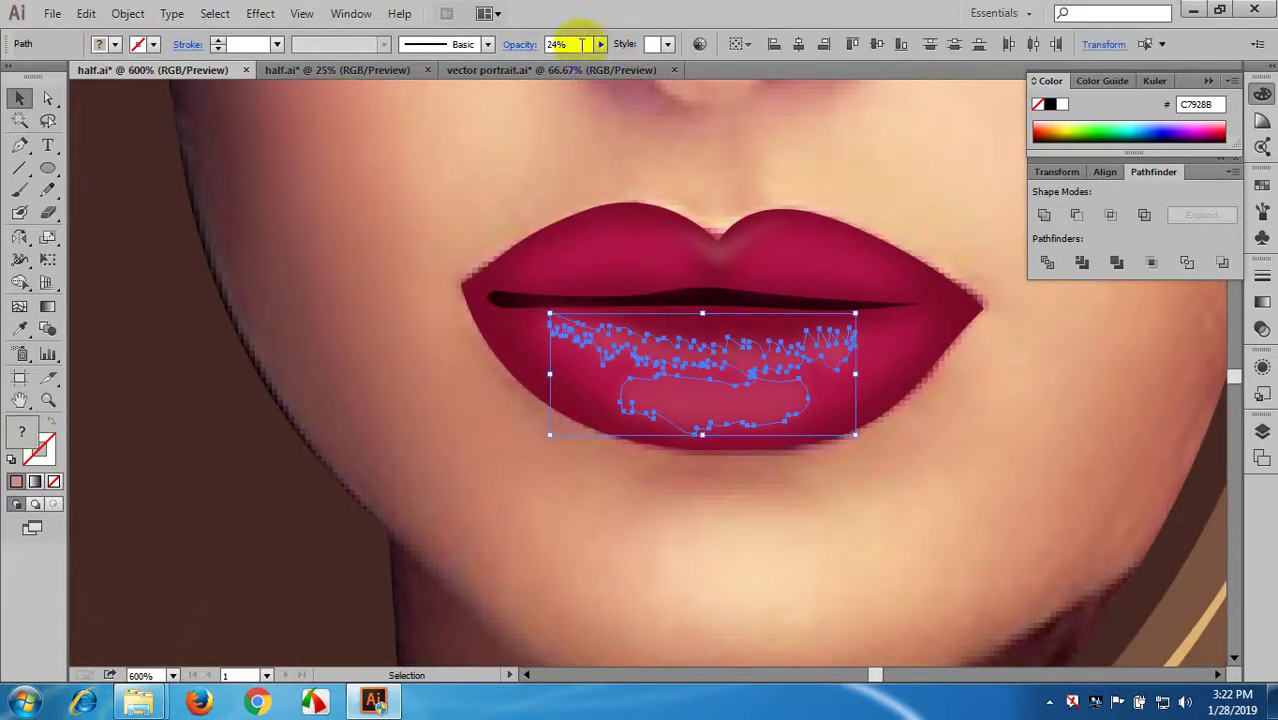
pyautogui.click(600, 44)
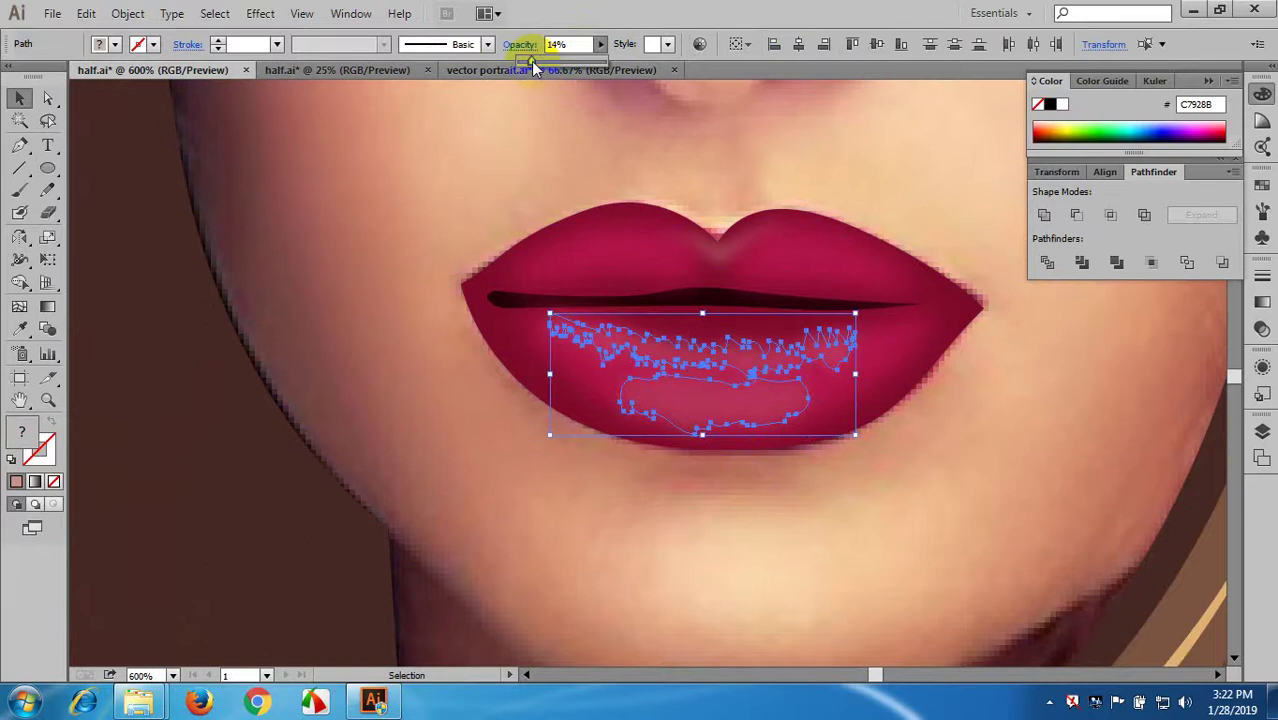
pyautogui.click(842, 267)
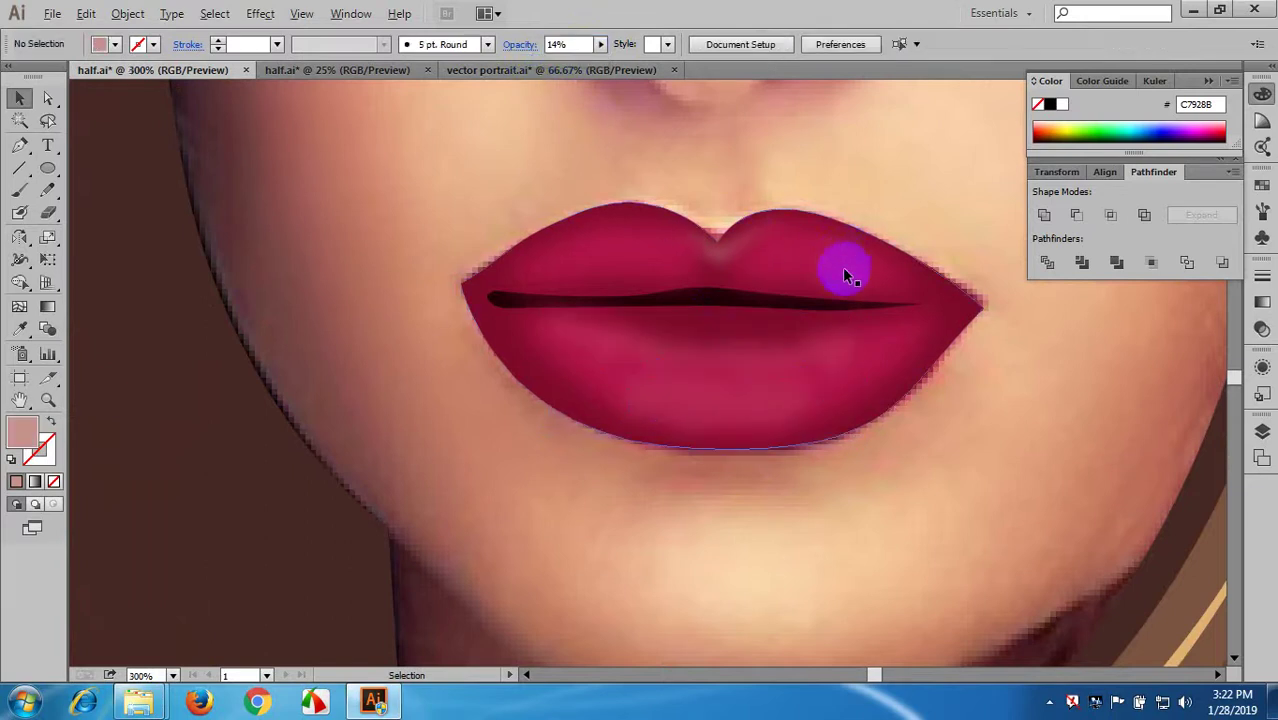
# - Examine the traced eyes and finished lips, and the untraced nose, against the photo of the face
pyautogui.scroll(-5, 844, 273)
pyautogui.moveTo(769, 347); pyautogui.dragTo(680, 481)
pyautogui.scroll(2, 732, 331)
pyautogui.moveTo(746, 218); pyautogui.dragTo(635, 299)
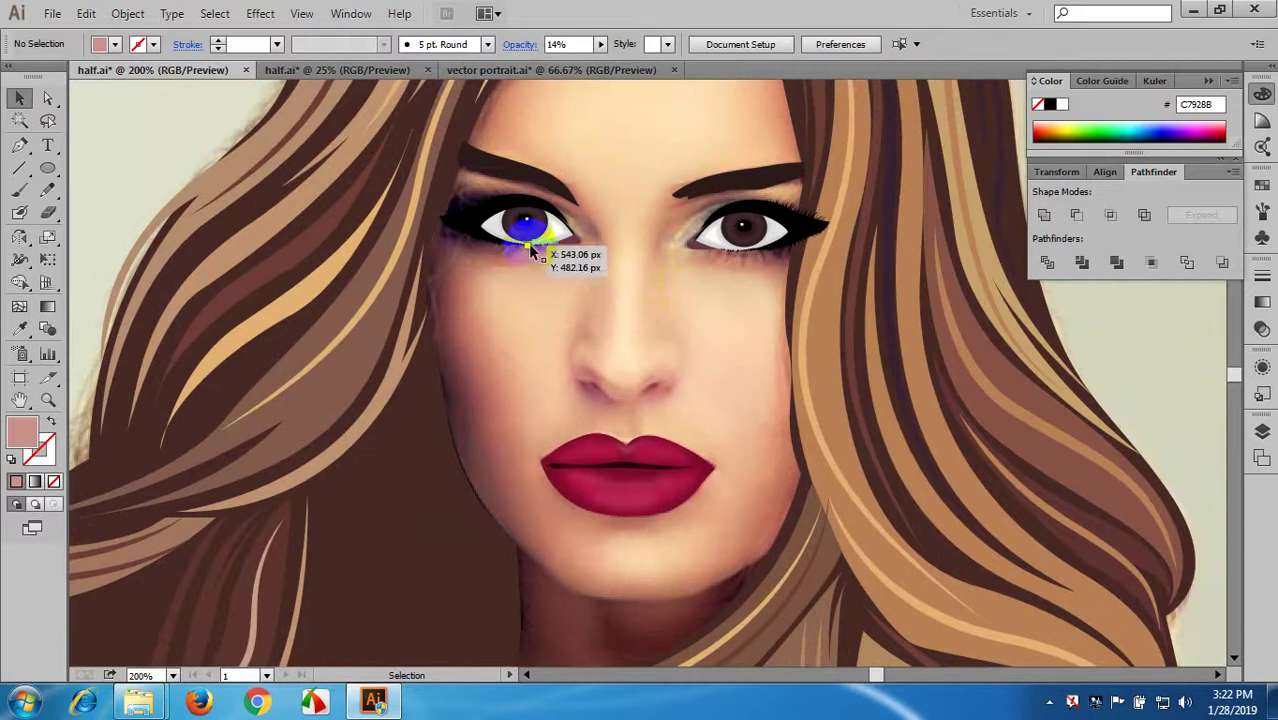
pyautogui.scroll(1, 709, 286)
pyautogui.click(743, 228)
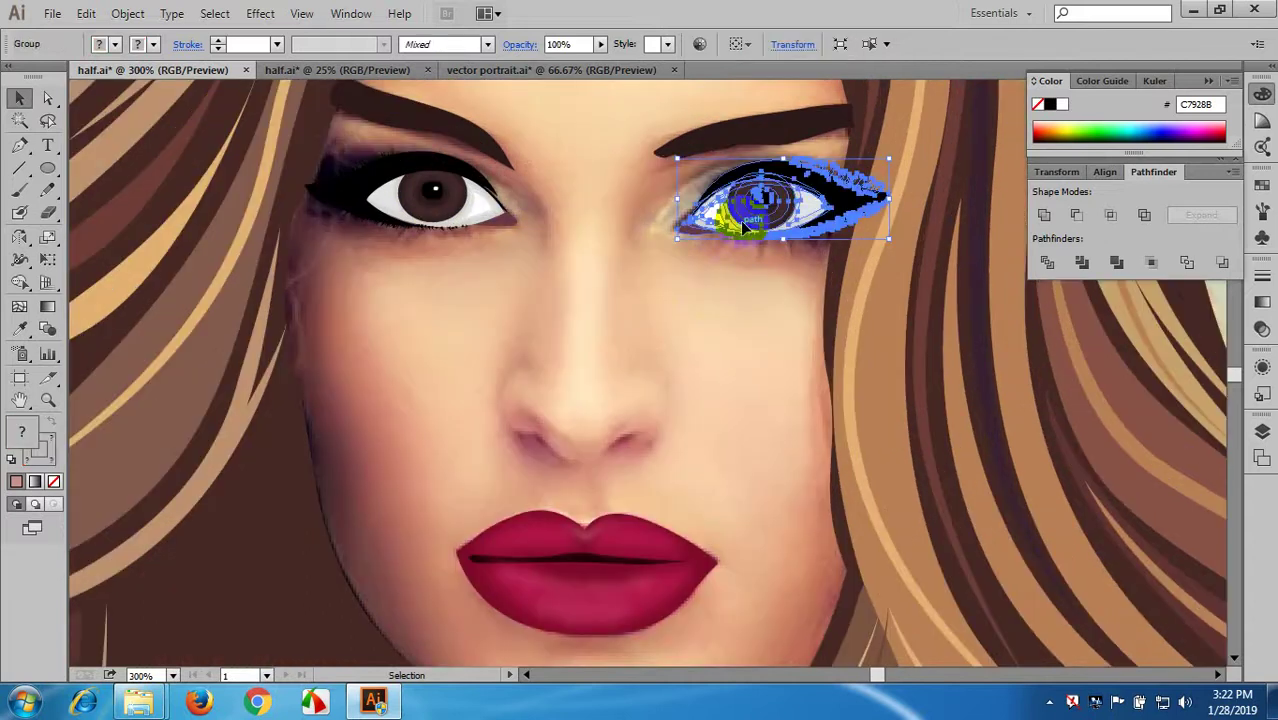
pyautogui.click(698, 323)
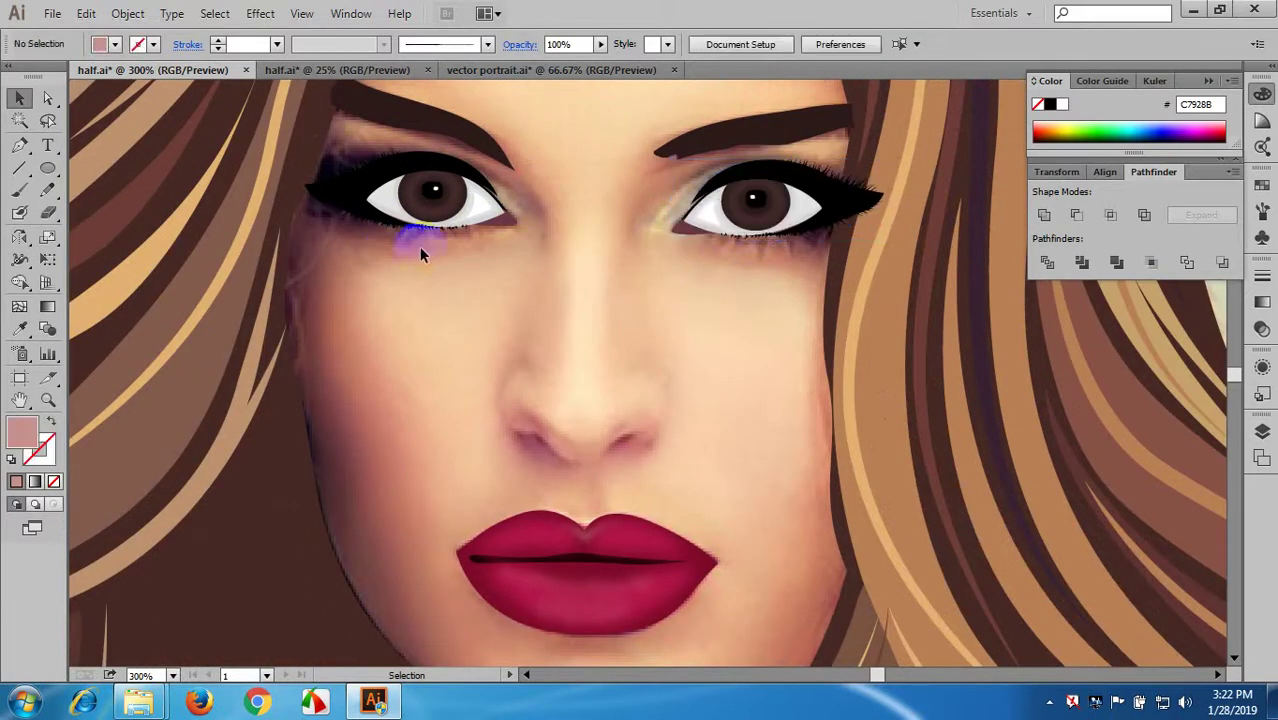
pyautogui.moveTo(504, 258); pyautogui.dragTo(526, 264)
pyautogui.click(19, 146)
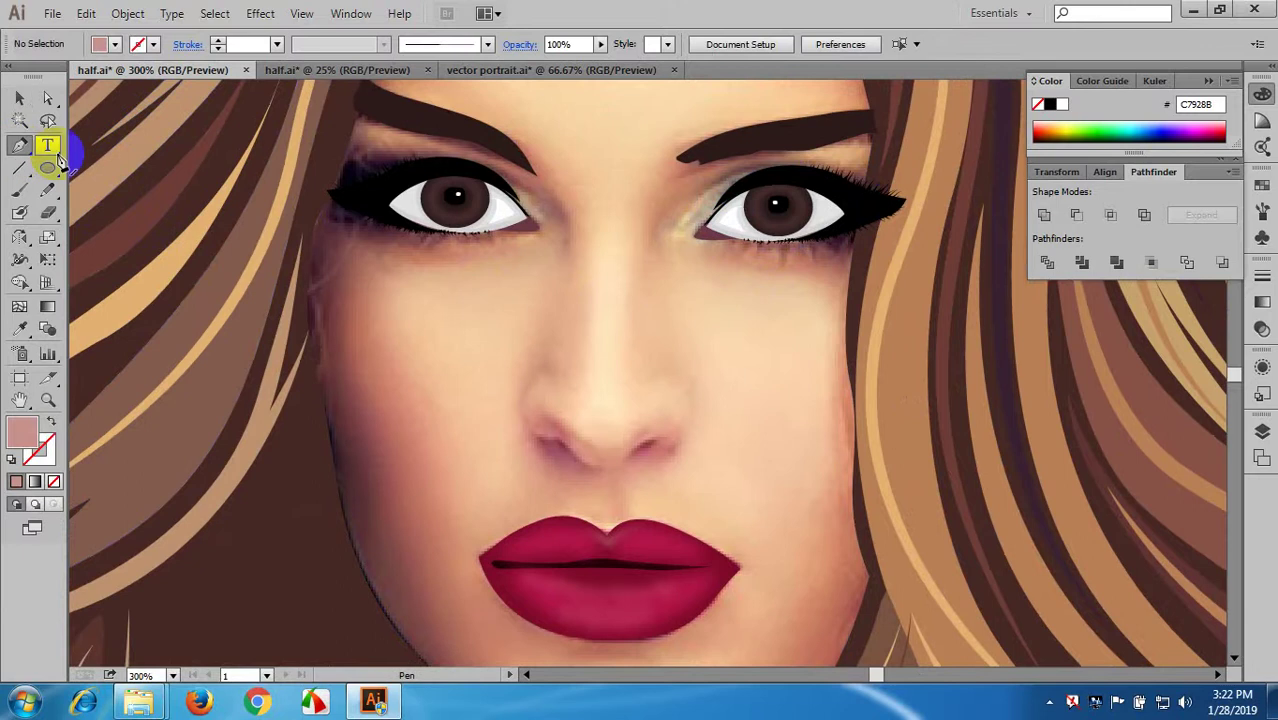
pyautogui.scroll(1, 602, 288)
pyautogui.scroll(-3, 598, 290)
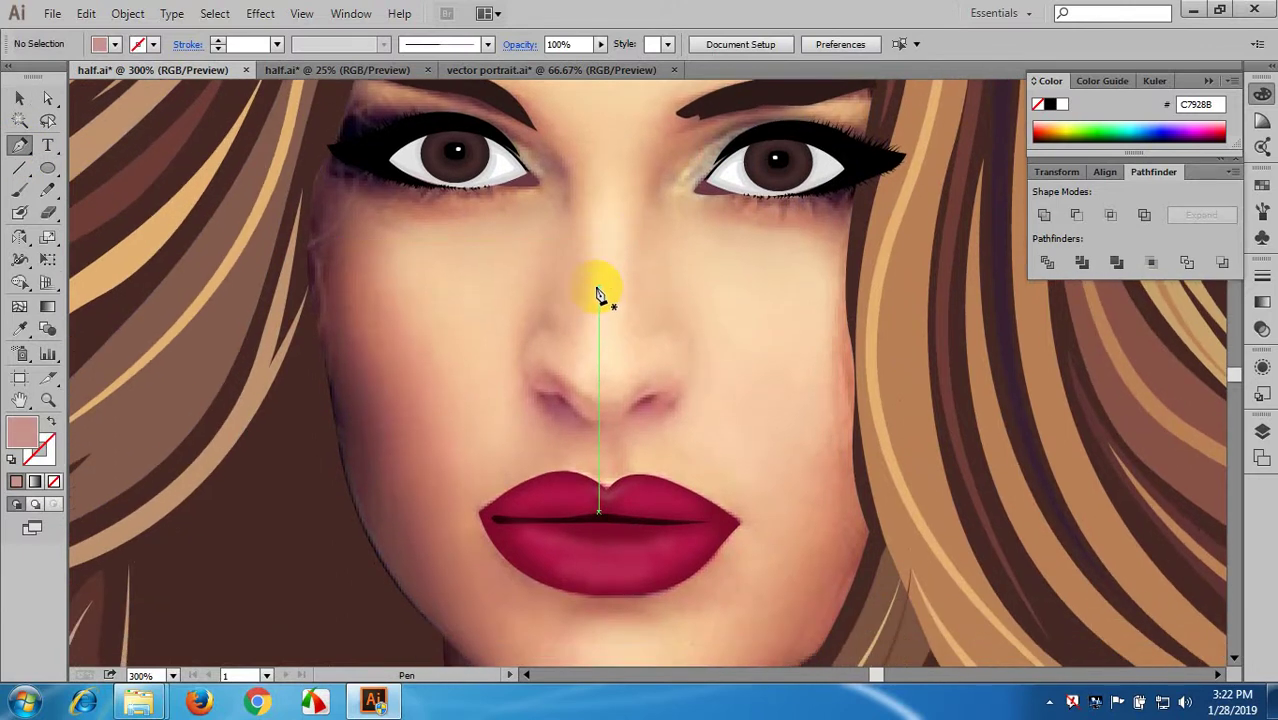
pyautogui.moveTo(595, 287); pyautogui.dragTo(632, 195)
pyautogui.scroll(-4, 640, 210)
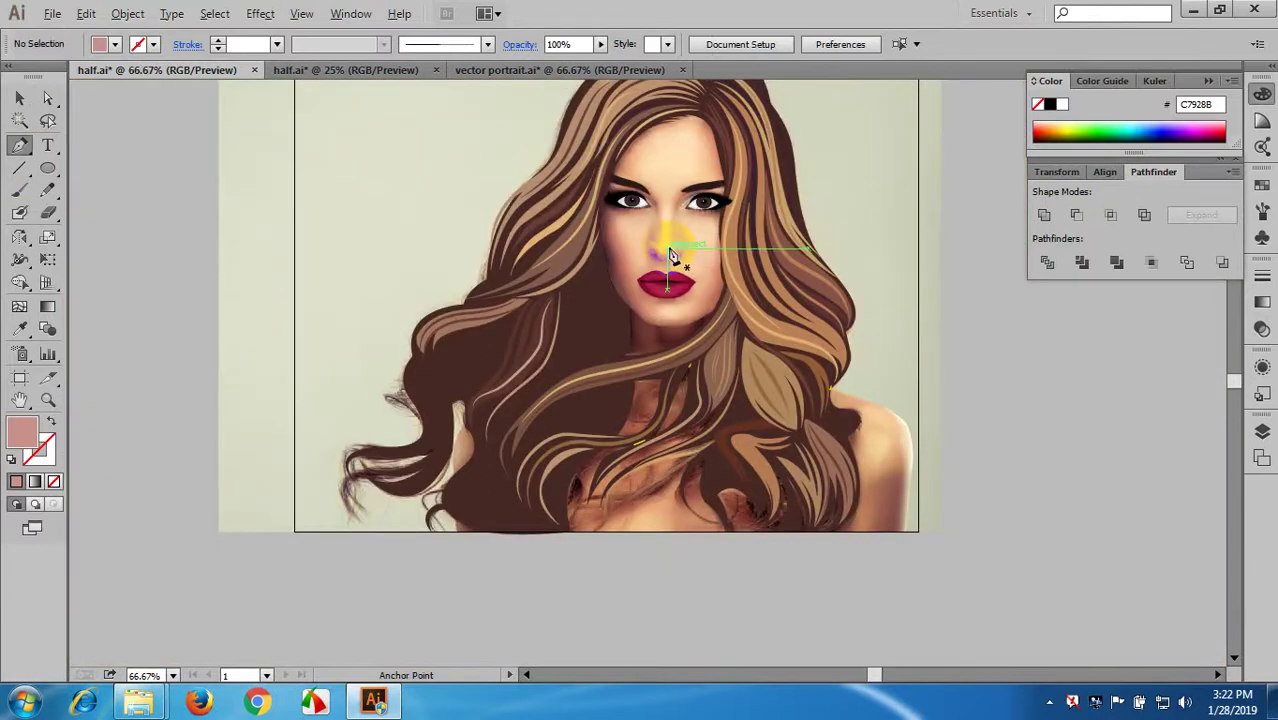
pyautogui.scroll(3, 685, 334)
pyautogui.scroll(5, 696, 297)
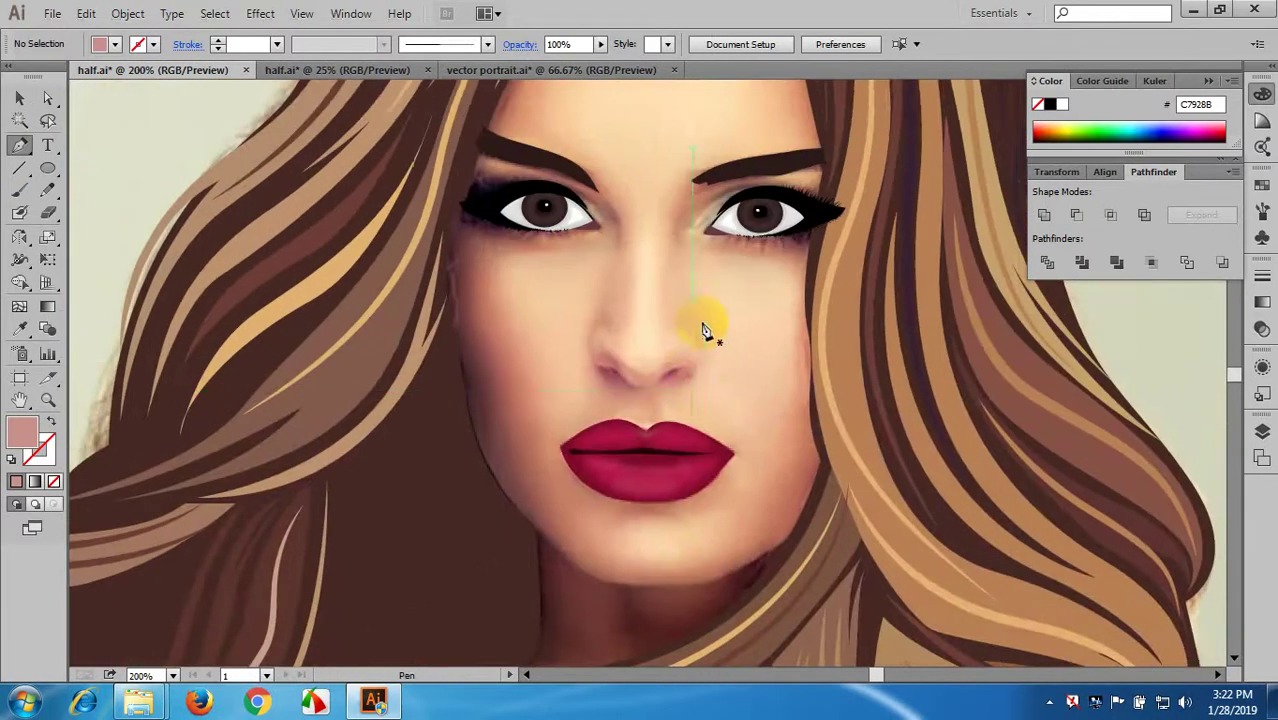
pyautogui.scroll(1, 688, 282)
pyautogui.scroll(2, 678, 304)
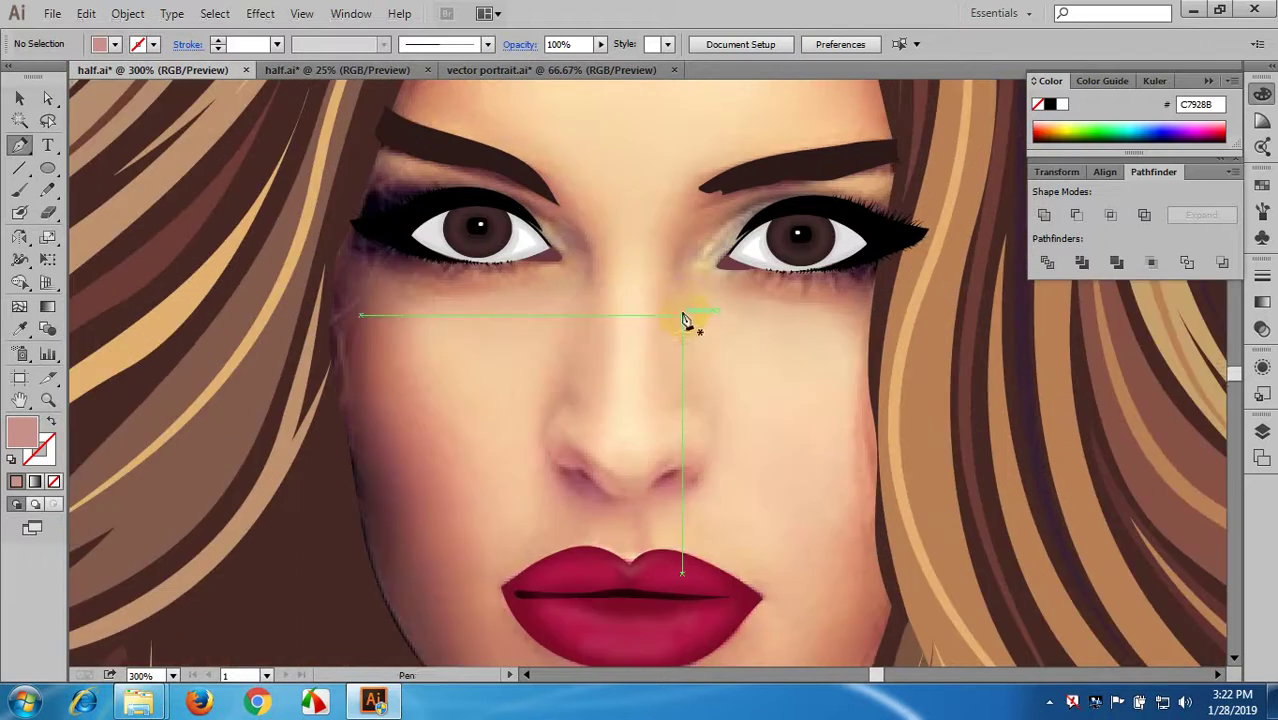
pyautogui.scroll(-3, 685, 318)
# - Hide the linked reference photo beneath the vector shapes so only the traced artwork is displayed
pyautogui.click(18, 99)
pyautogui.click(307, 181)
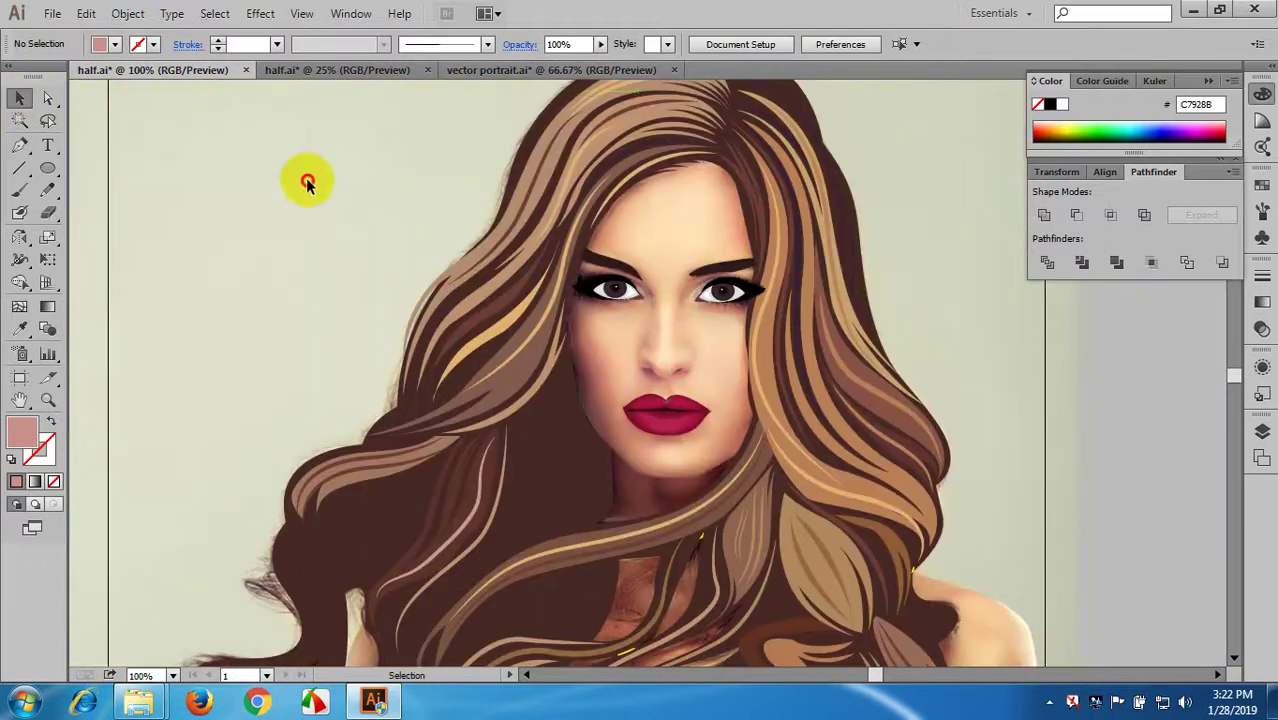
pyautogui.scroll(-3, 478, 222)
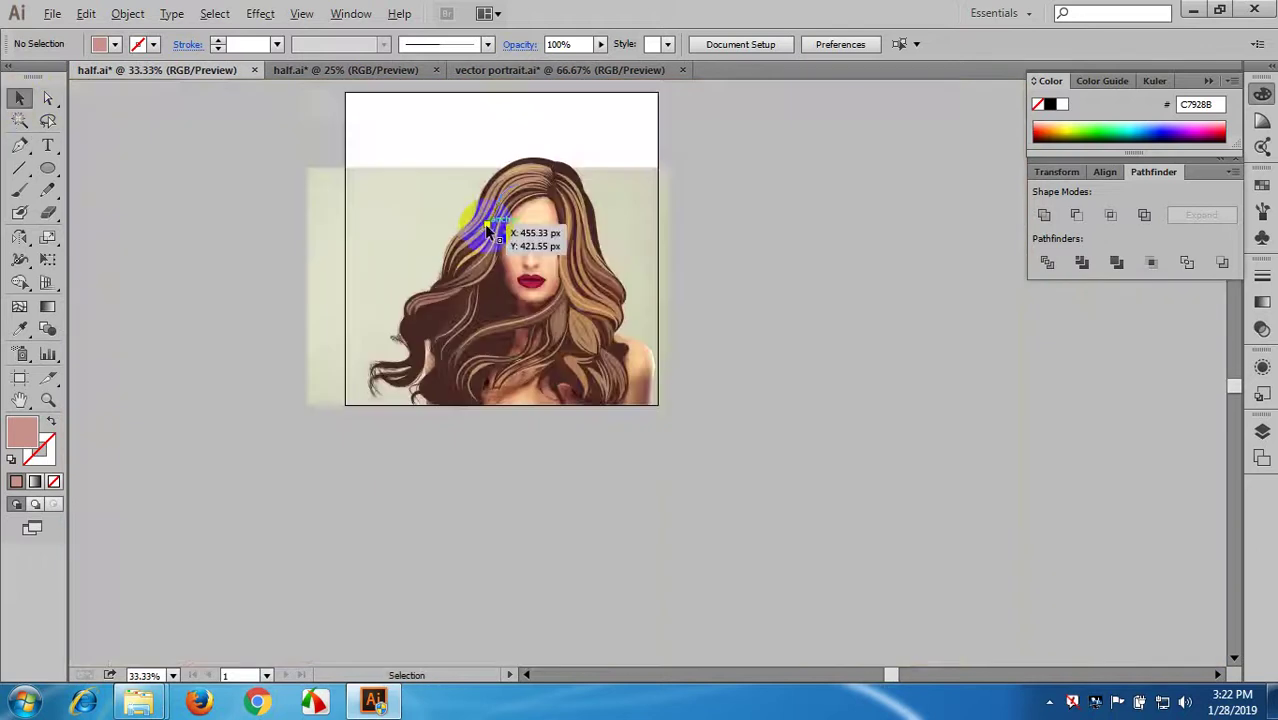
pyautogui.click(1261, 432)
pyautogui.scroll(-5, 1128, 543)
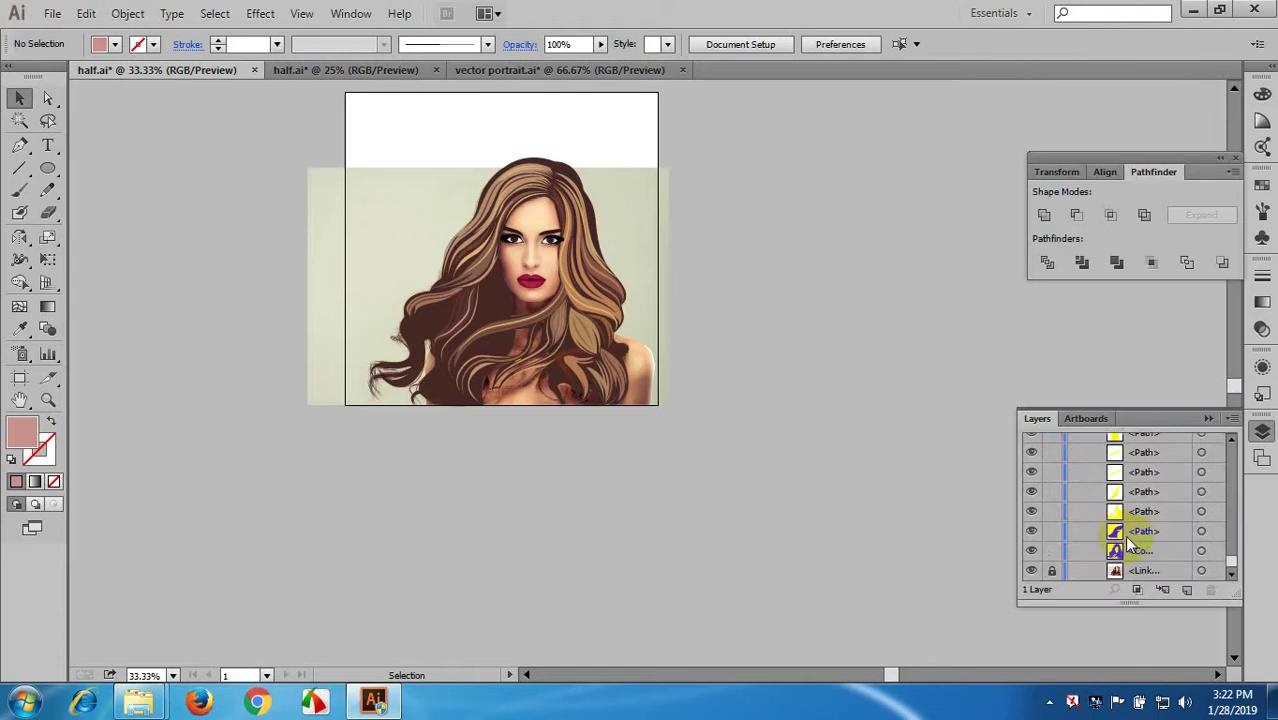
pyautogui.click(1031, 571)
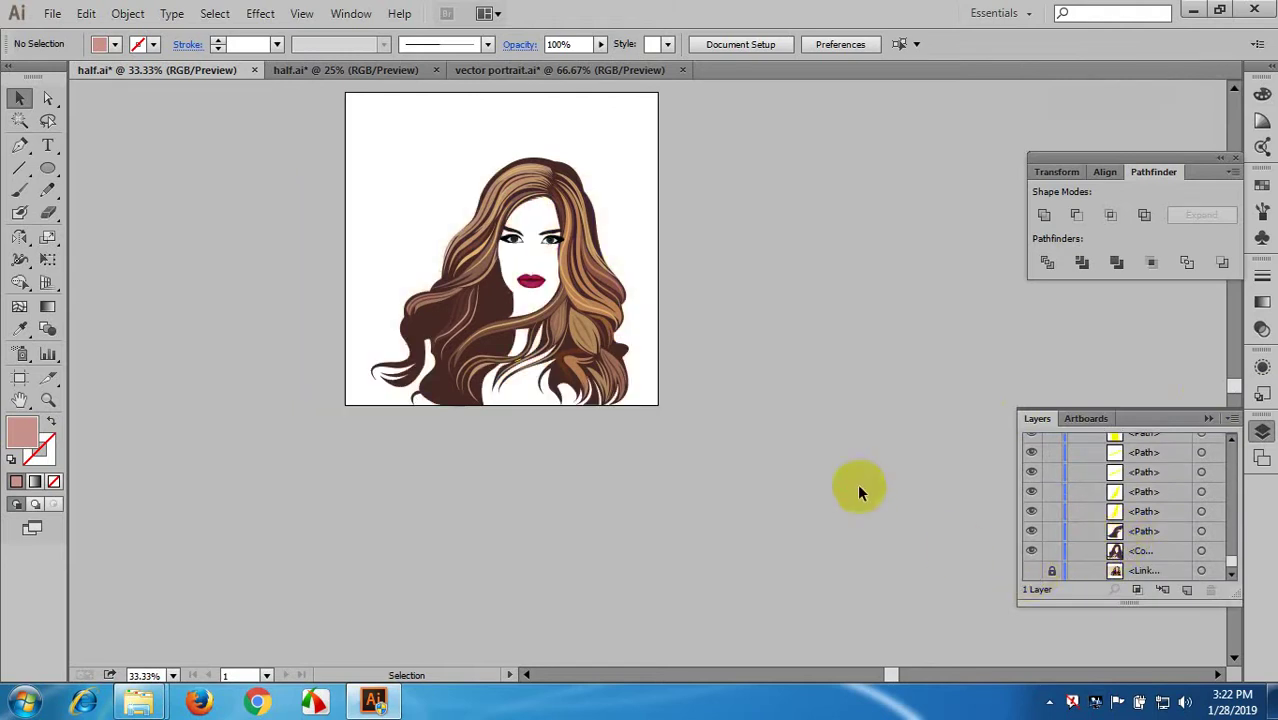
# - Inspect the hair, eyes and lips without the photo, selecting all the artwork to examine its paths
pyautogui.scroll(-1, 769, 421)
pyautogui.moveTo(769, 421); pyautogui.dragTo(798, 457)
pyautogui.moveTo(430, 228); pyautogui.dragTo(672, 398)
pyautogui.scroll(3, 630, 348)
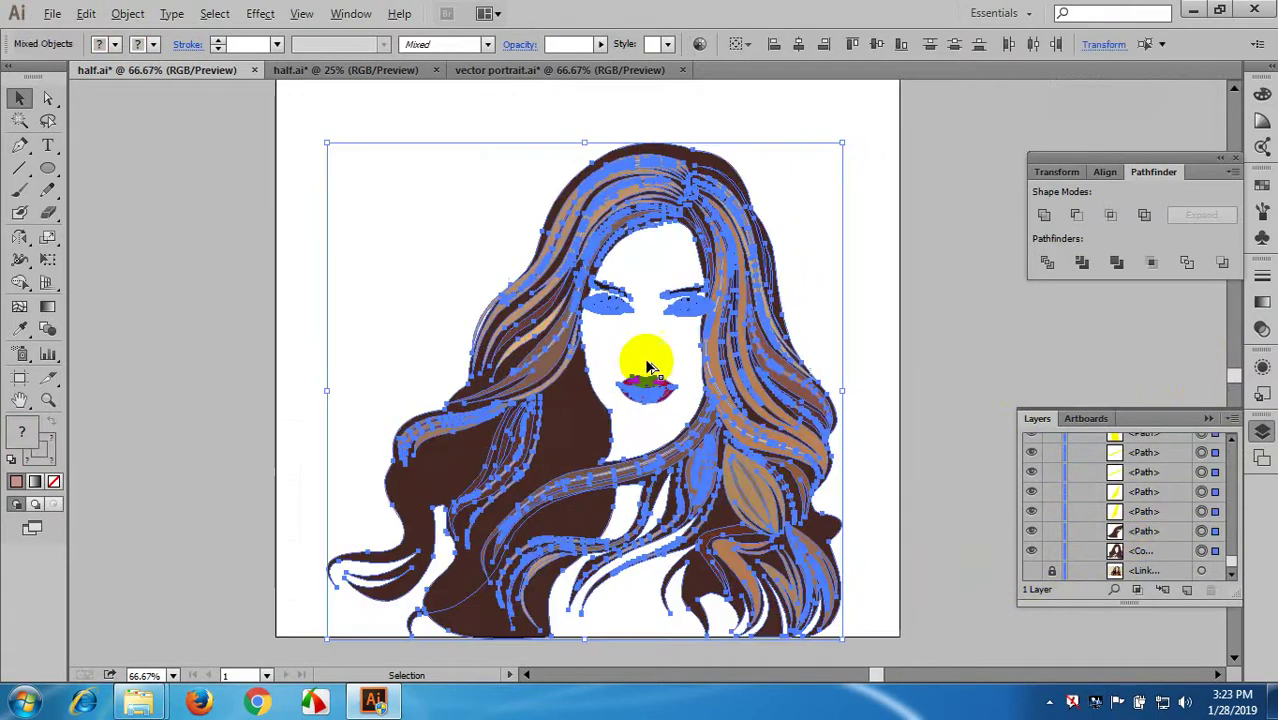
pyautogui.click(422, 214)
pyautogui.keyDown('alt'); pyautogui.scroll(2, 556, 308); pyautogui.keyUp('alt')
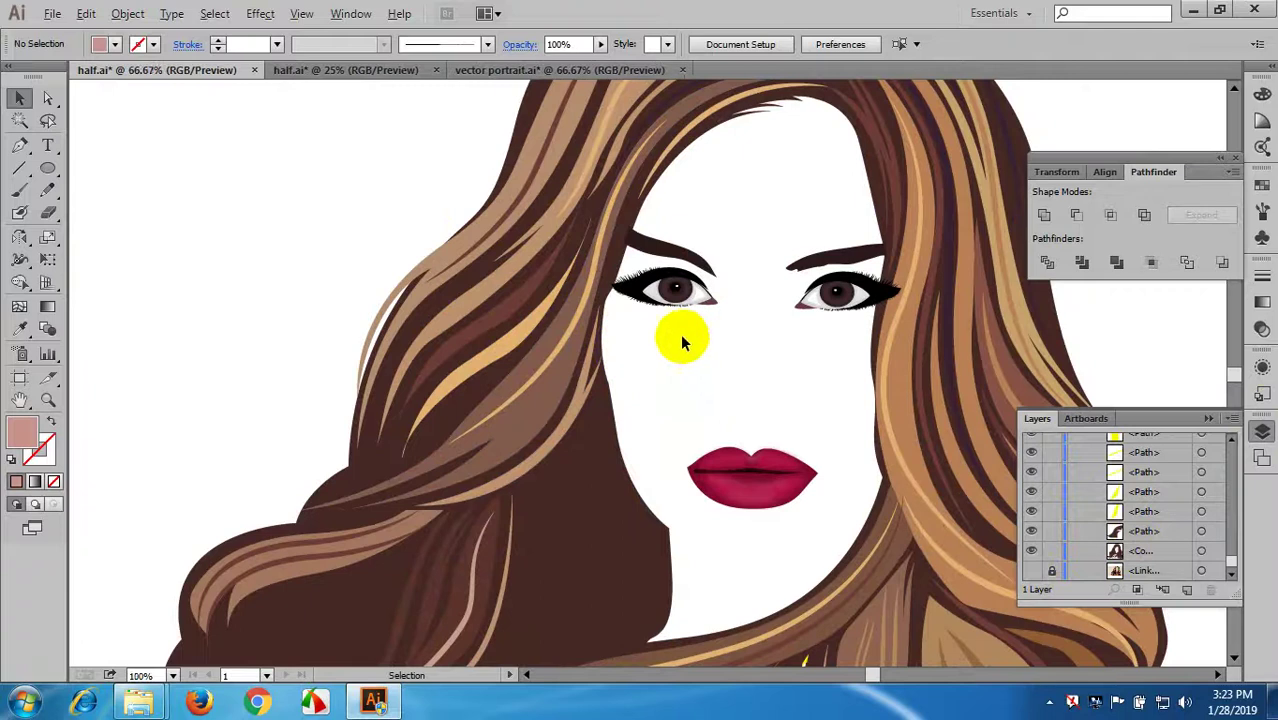
pyautogui.keyDown('alt'); pyautogui.scroll(-3, 676, 343); pyautogui.keyUp('alt')
pyautogui.moveTo(436, 171); pyautogui.dragTo(680, 400)
pyautogui.keyDown('alt'); pyautogui.scroll(4, 674, 370); pyautogui.keyUp('alt')
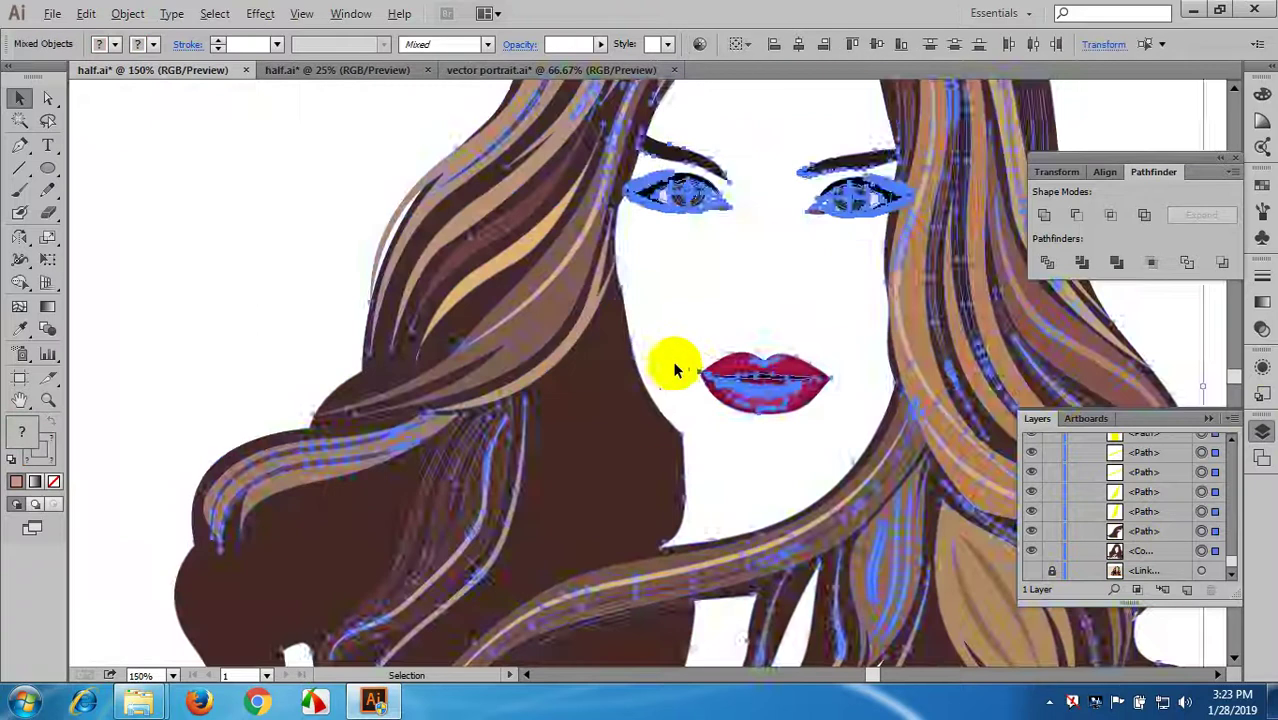
# - Try to group the lip shapes without the hair and the locked upper lip tones, and undo the grouping
pyautogui.moveTo(688, 324); pyautogui.dragTo(840, 450)
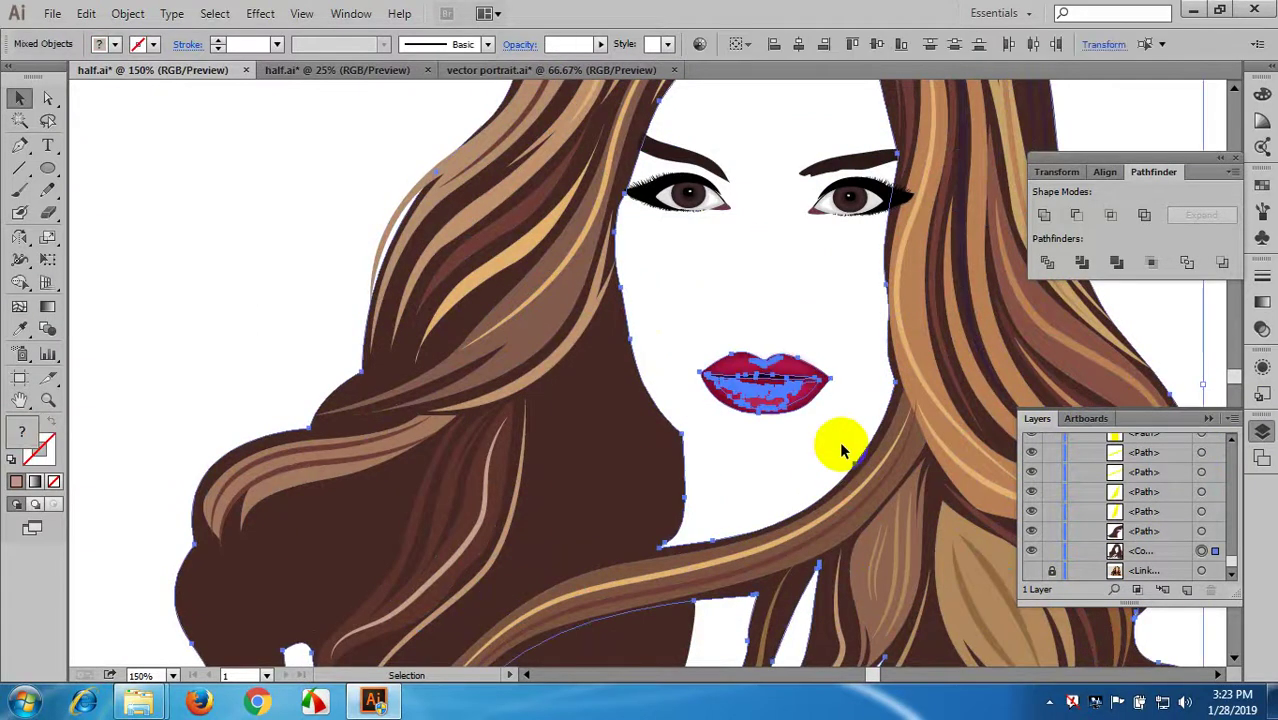
pyautogui.moveTo(707, 305); pyautogui.dragTo(828, 433)
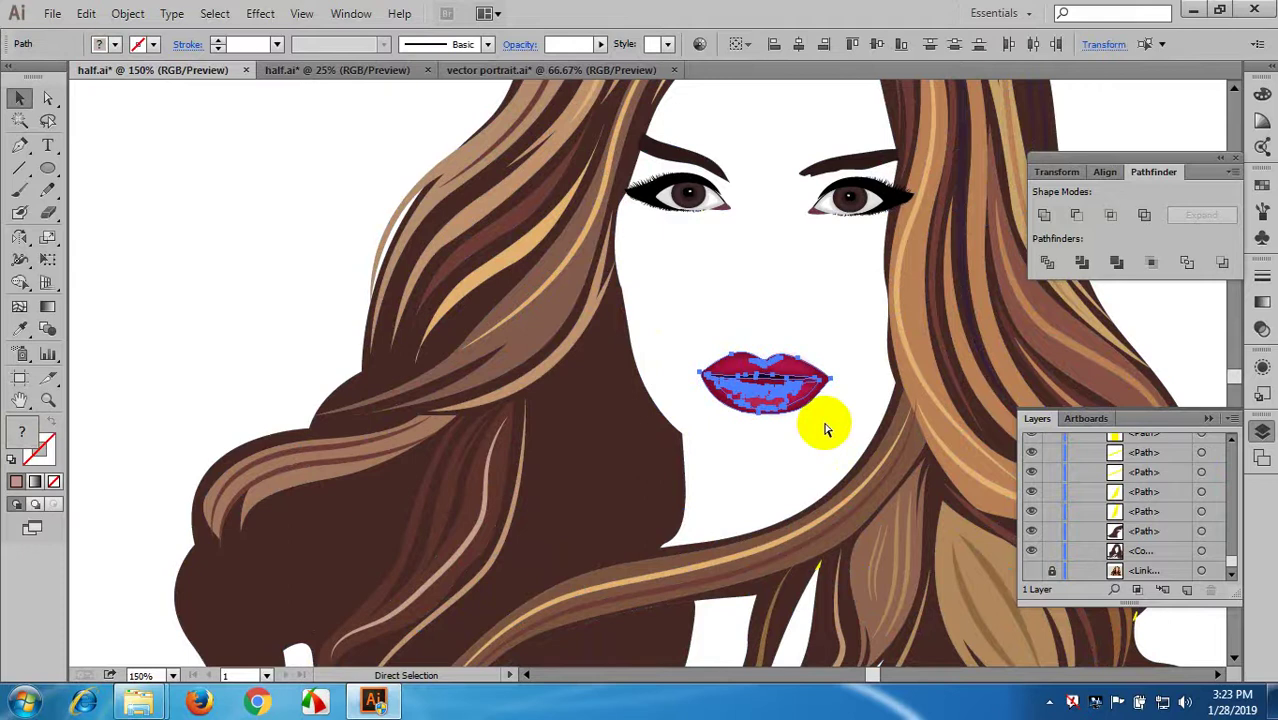
pyautogui.press('v')
pyautogui.click(760, 423)
pyautogui.scroll(3, 772, 408)
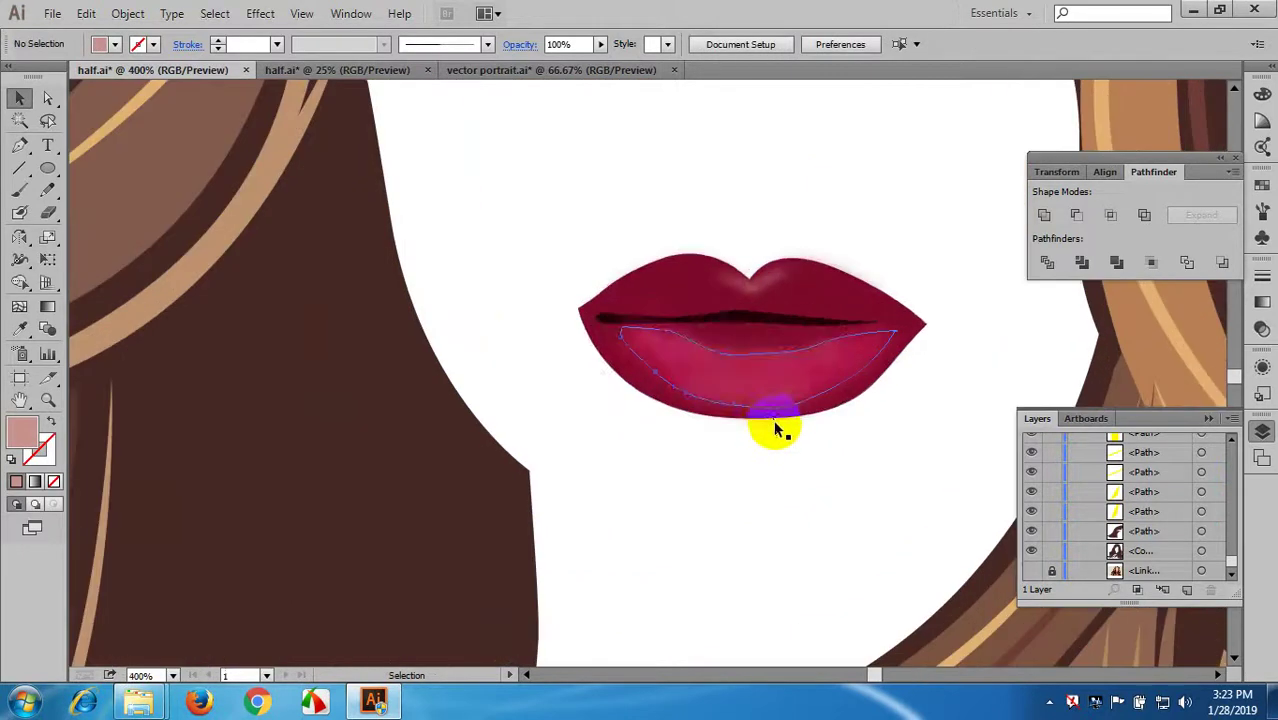
pyautogui.hotkey('ctrl', 'z')
pyautogui.press('a')
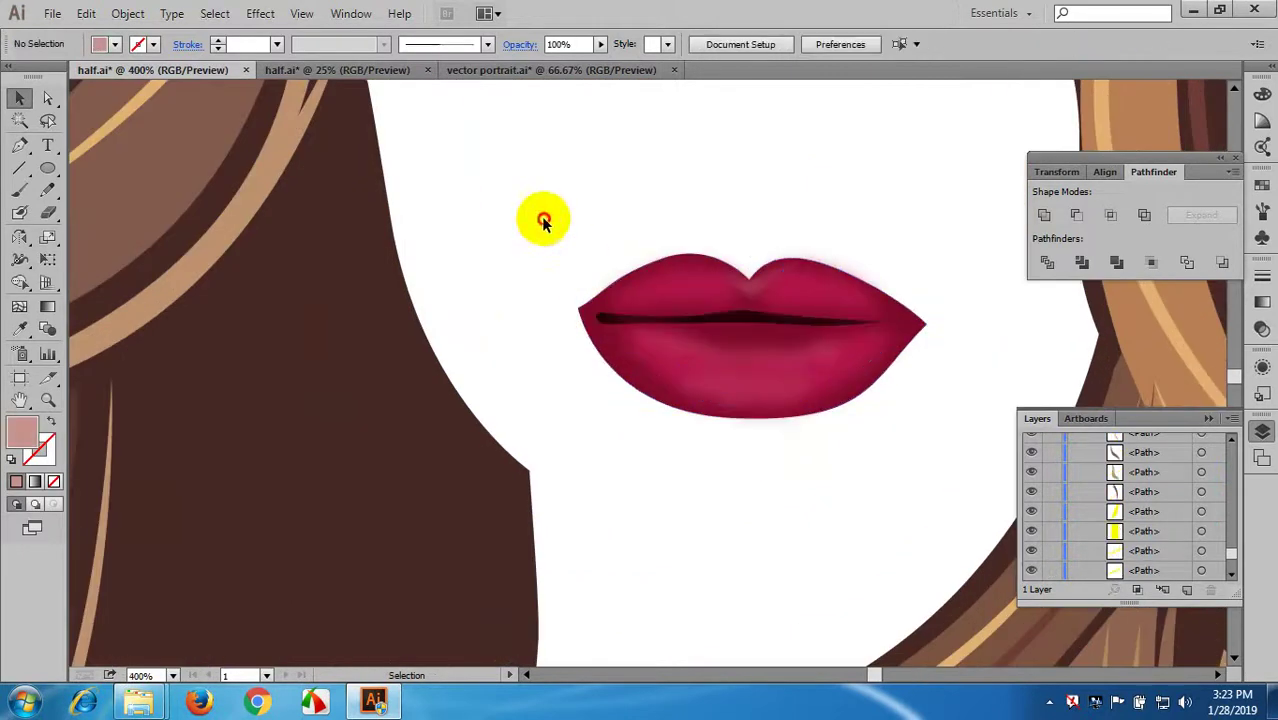
pyautogui.moveTo(542, 214); pyautogui.dragTo(935, 498)
pyautogui.hotkey('ctrl', 'g')
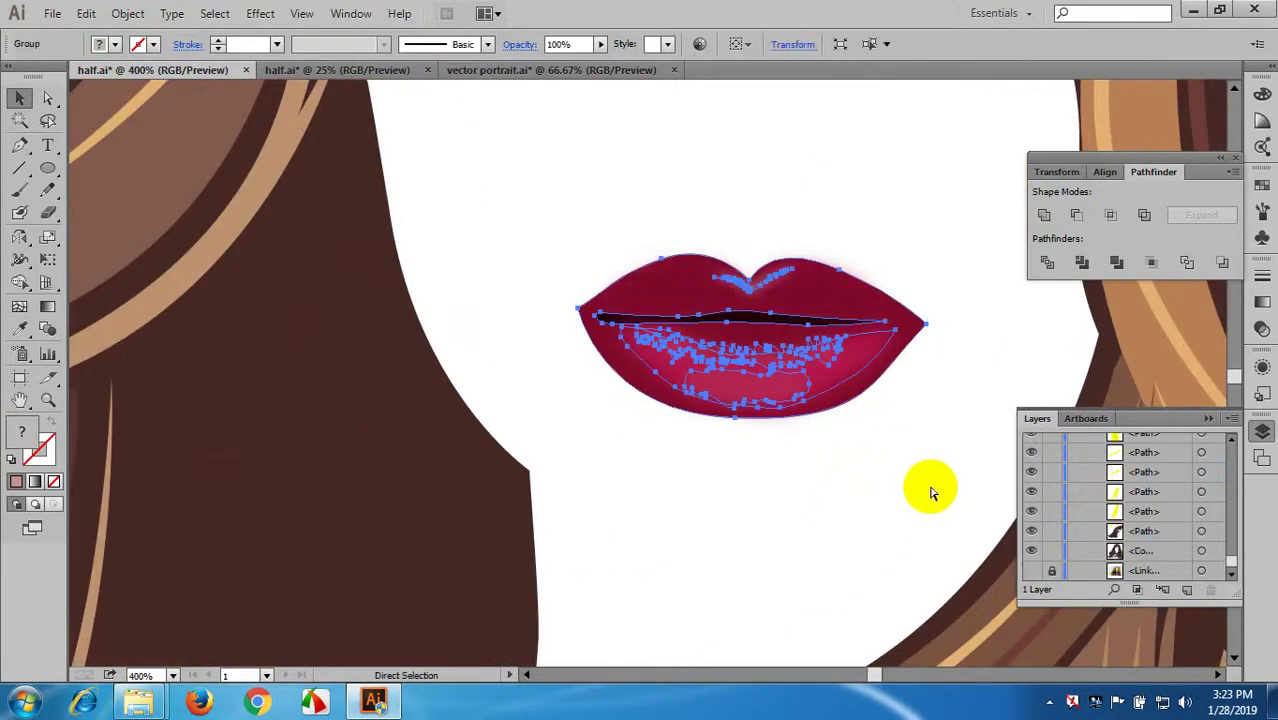
pyautogui.press('v')
pyautogui.click(843, 499)
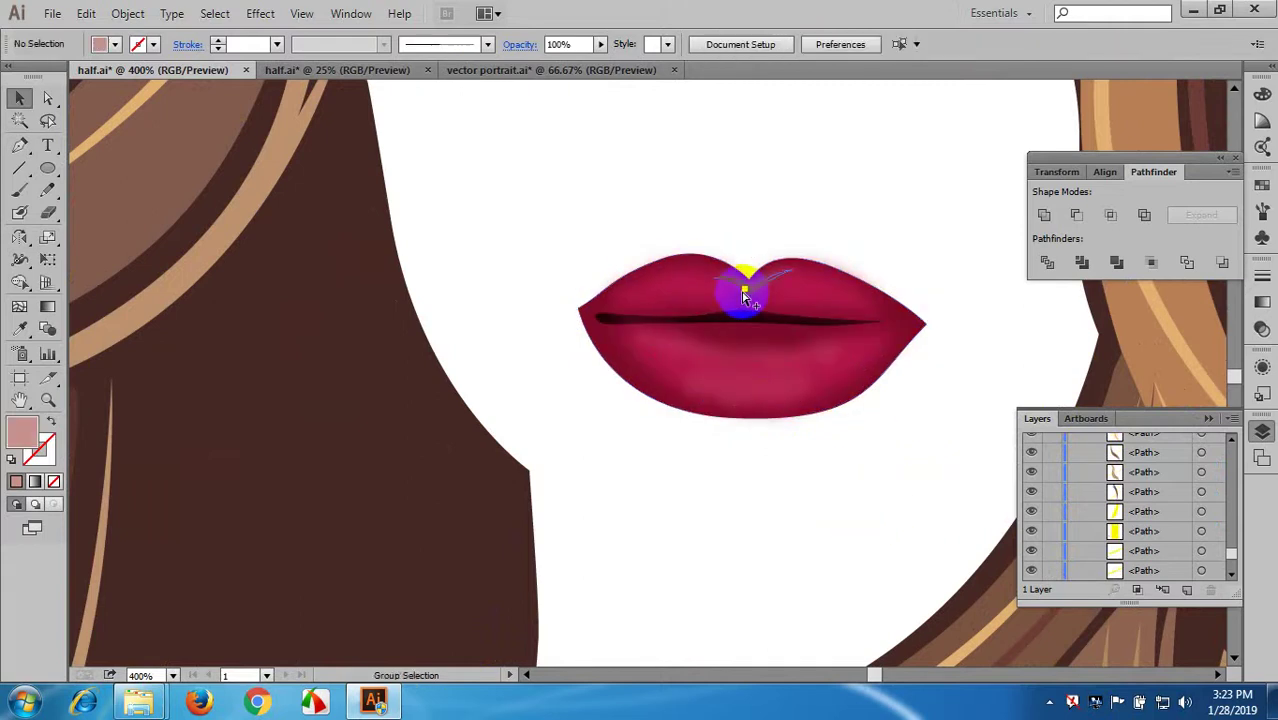
# - Unlock all objects and group the complete set of lip shapes, including the two upper lip tones
pyautogui.click(743, 297)
pyautogui.moveTo(620, 181); pyautogui.dragTo(893, 517)
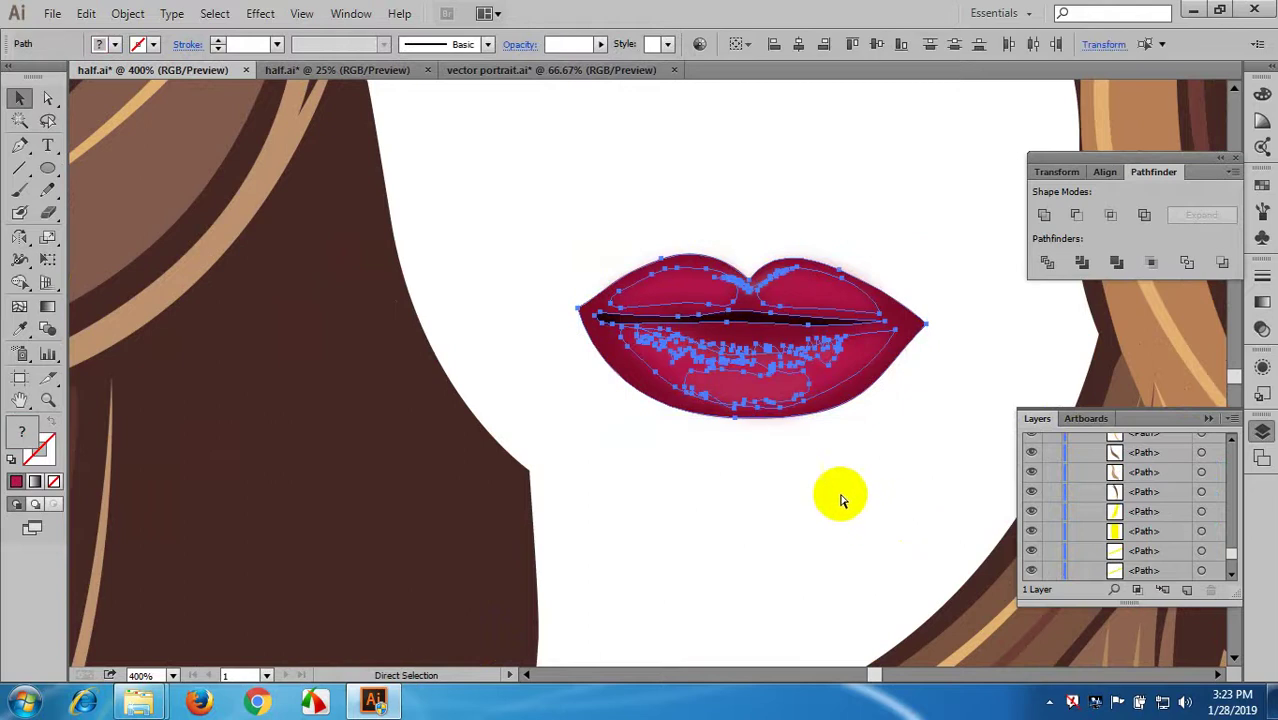
pyautogui.scroll(2, 818, 450)
pyautogui.scroll(2, 815, 445)
pyautogui.scroll(-2, 790, 425)
pyautogui.scroll(2, 776, 408)
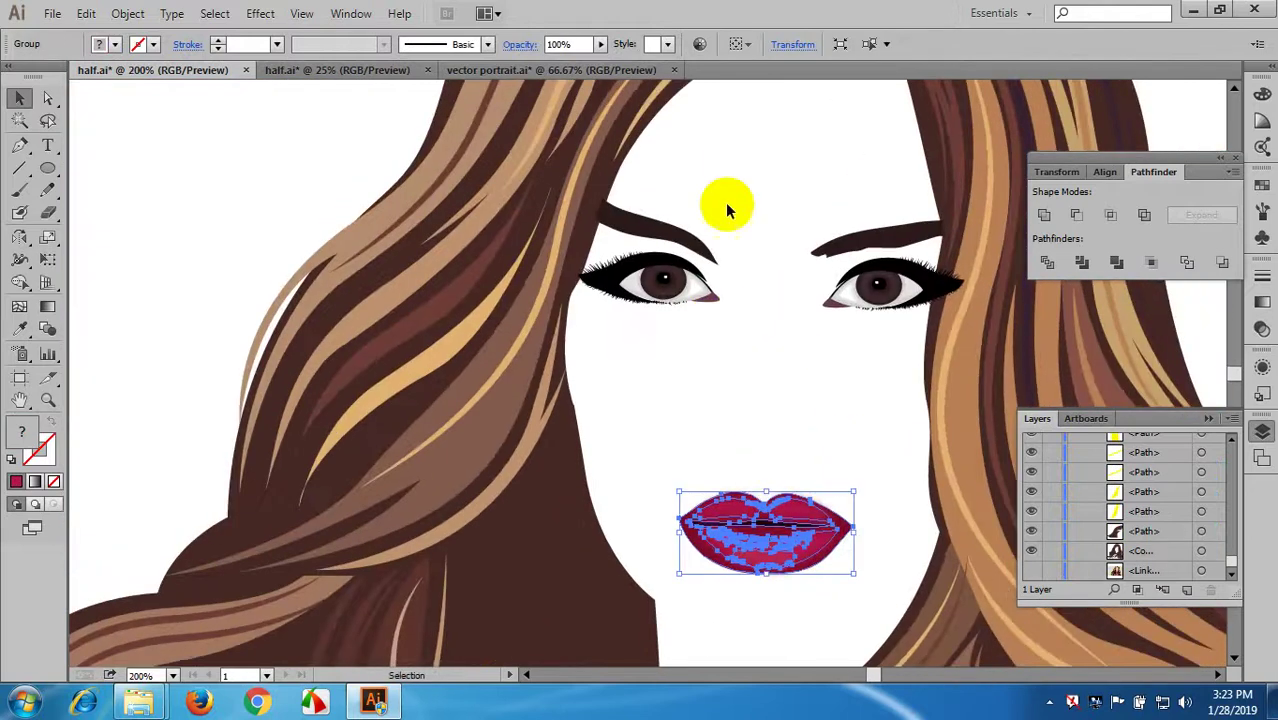
# - Group both eyes and both eyebrows together as one object
pyautogui.moveTo(728, 186); pyautogui.dragTo(659, 332)
pyautogui.moveTo(830, 191); pyautogui.dragTo(893, 357)
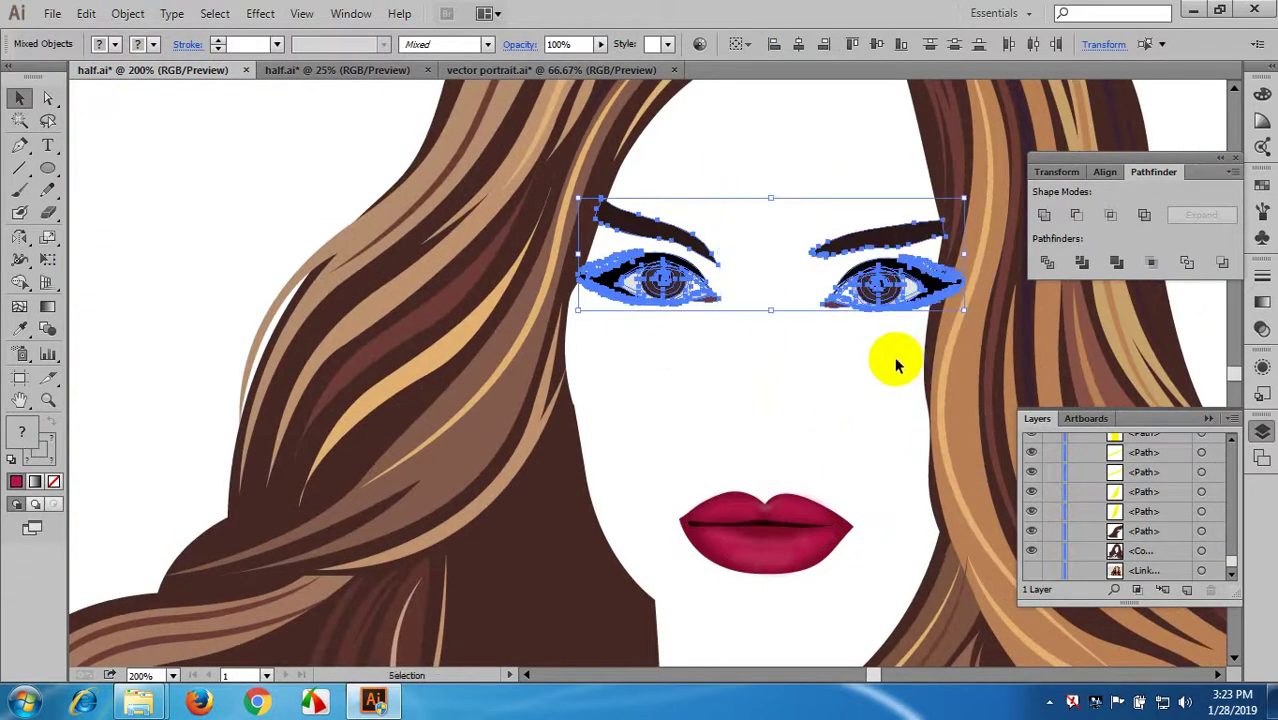
pyautogui.press('v')
pyautogui.hotkey('ctrl', 'g')
pyautogui.scroll(-4, 779, 350)
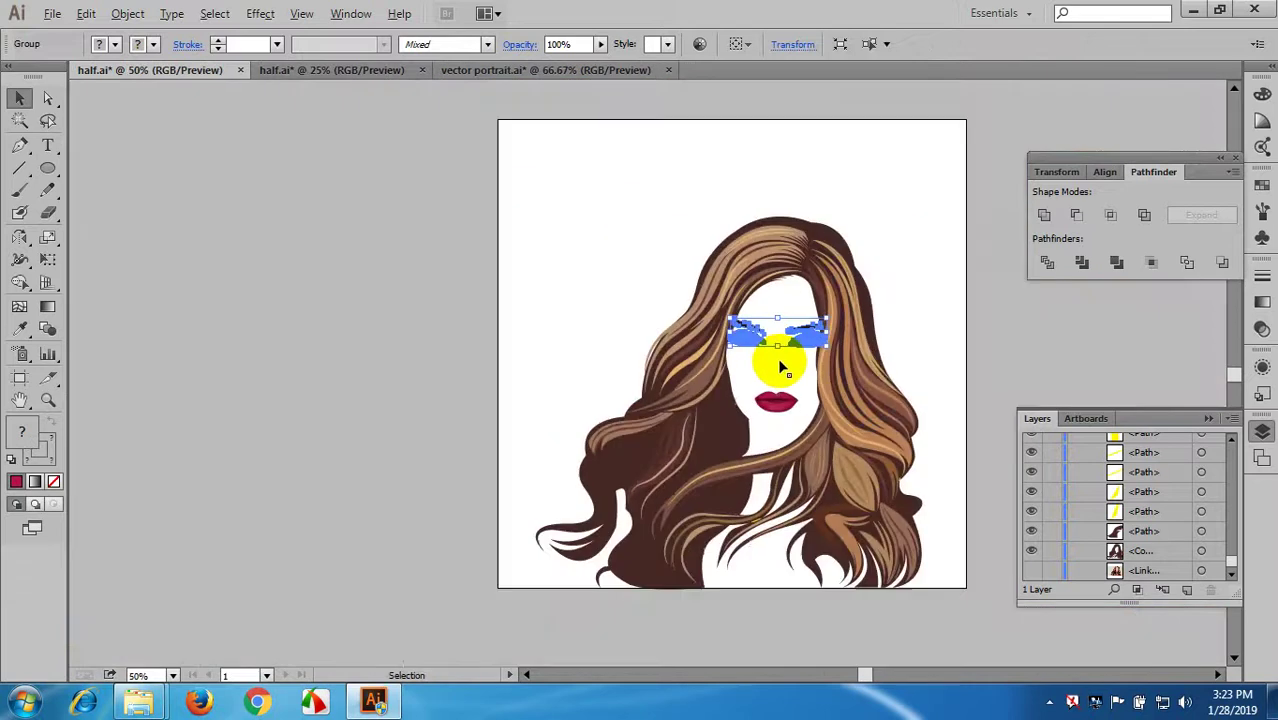
# - Bring all the hair shapes to the front without the eye and lip groups, group them and deselect
pyautogui.moveTo(452, 128); pyautogui.dragTo(1021, 633)
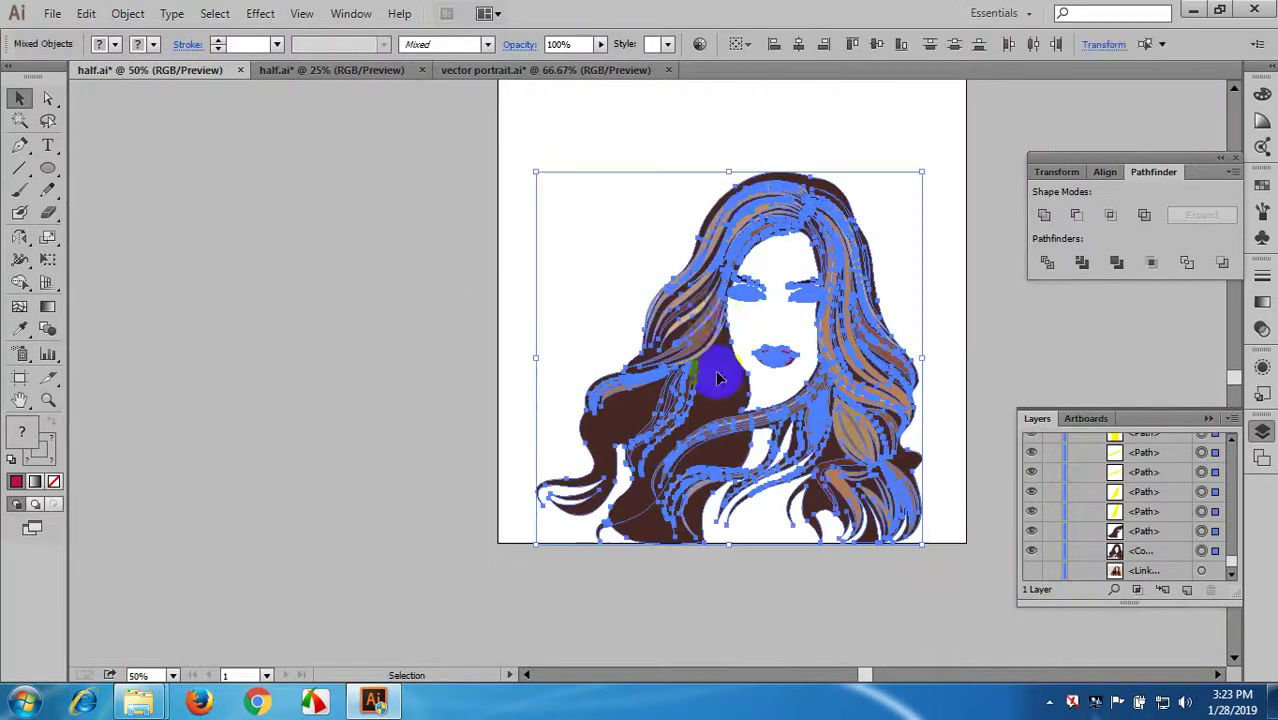
pyautogui.keyDown('shift'); pyautogui.click(740, 289); pyautogui.keyUp('shift')
pyautogui.keyDown('shift'); pyautogui.click(775, 355); pyautogui.keyUp('shift')
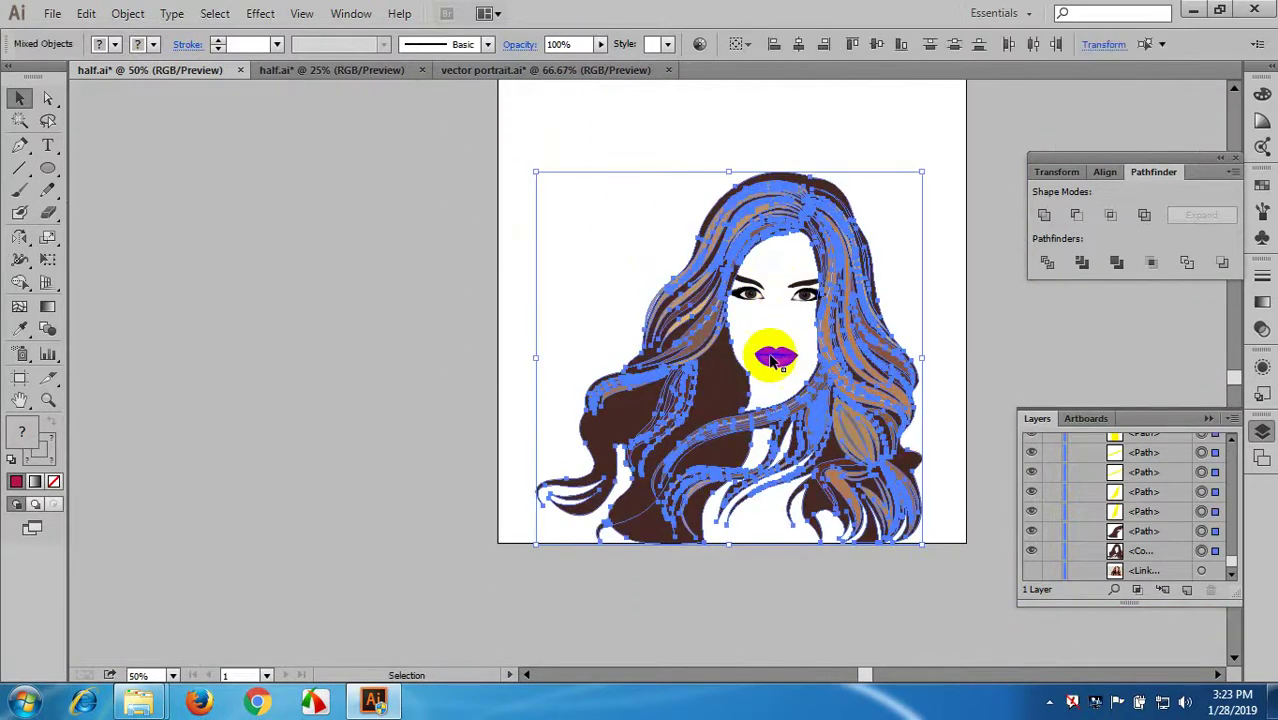
pyautogui.rightClick(684, 252)
pyautogui.moveTo(756, 402)
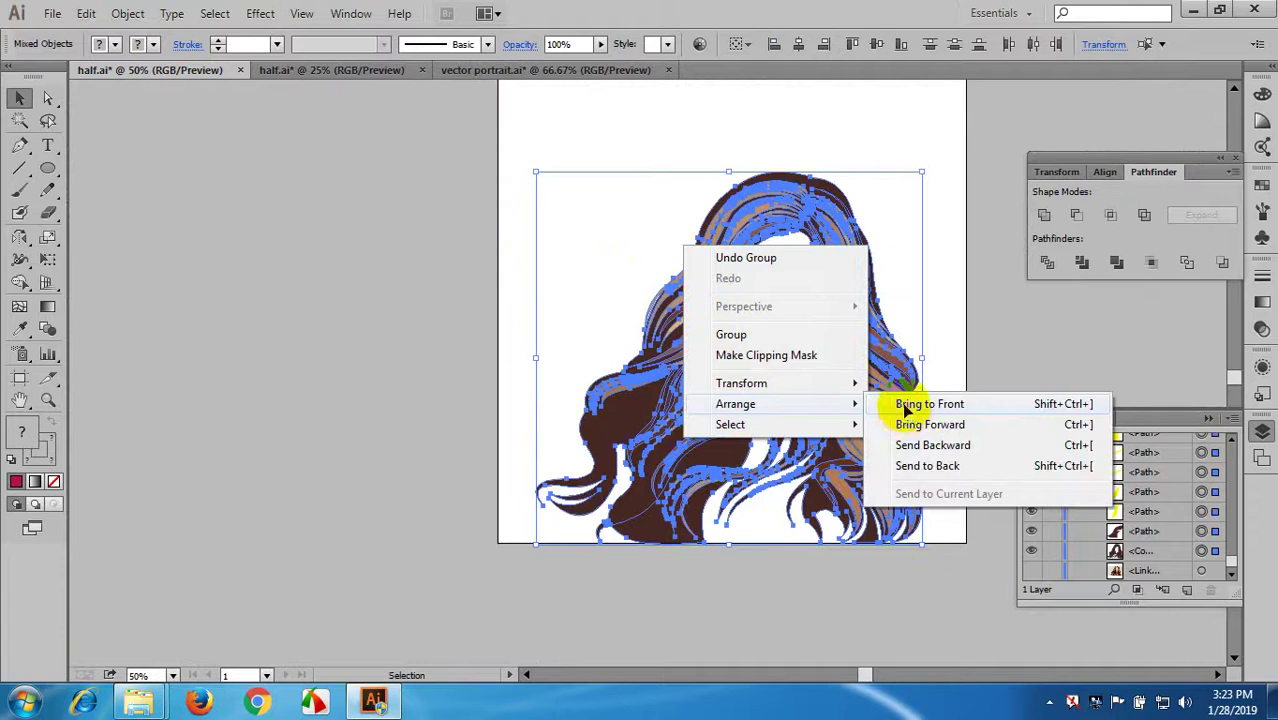
pyautogui.click(885, 403)
pyautogui.hotkey('ctrl', 'g')
pyautogui.click(742, 318)
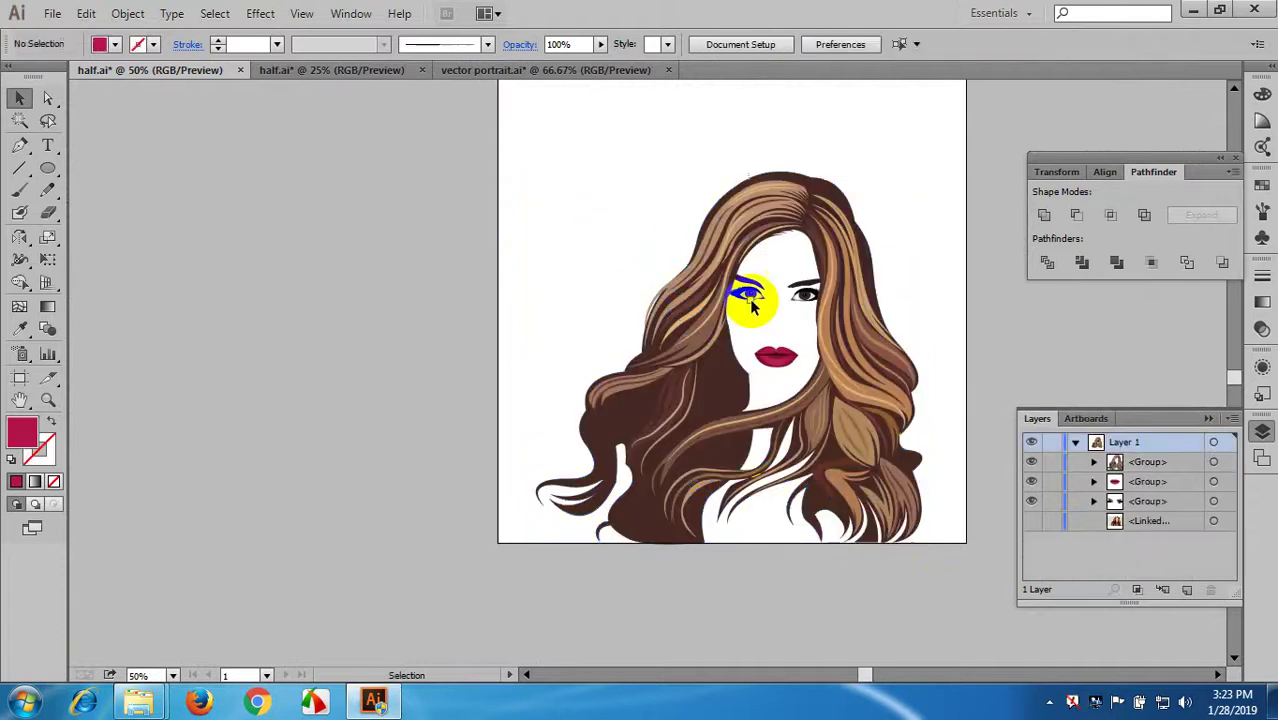
pyautogui.moveTo(871, 385); pyautogui.dragTo(825, 373)
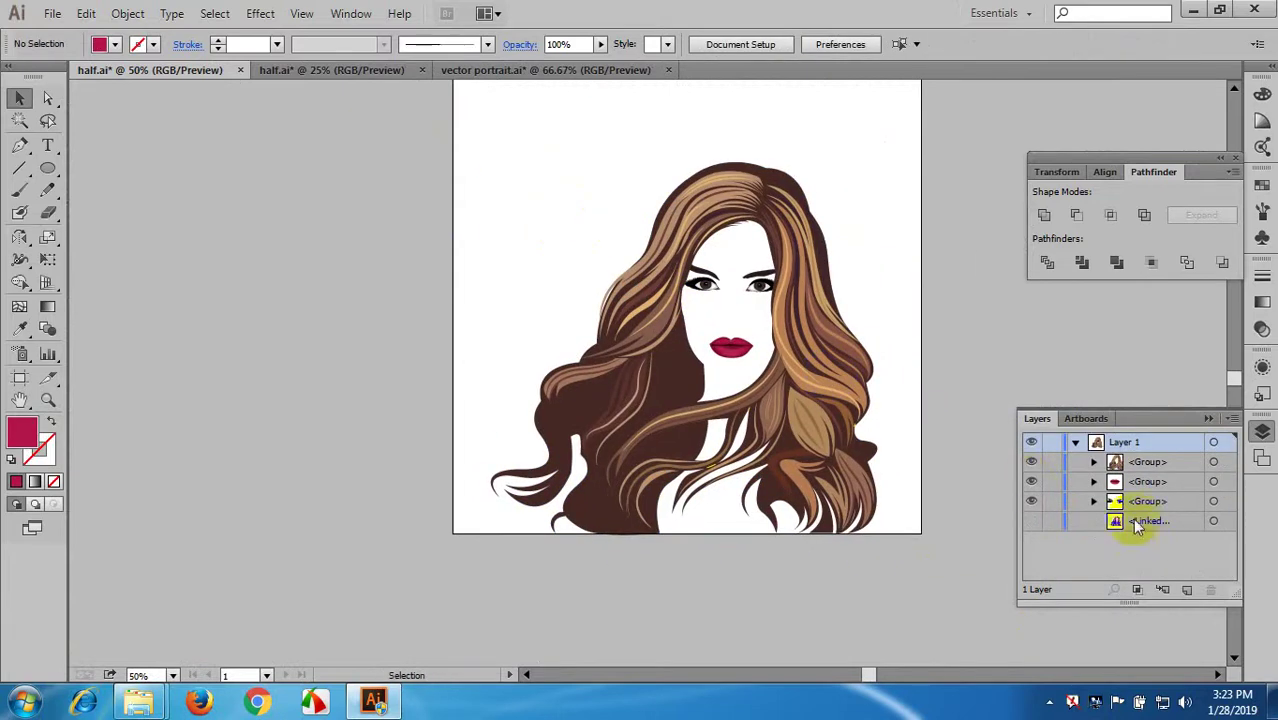
# - Show the linked reference photo beneath the vector groups and save a copy of the artwork on the Desktop as Illustrator file "vector girl"
pyautogui.click(1031, 522)
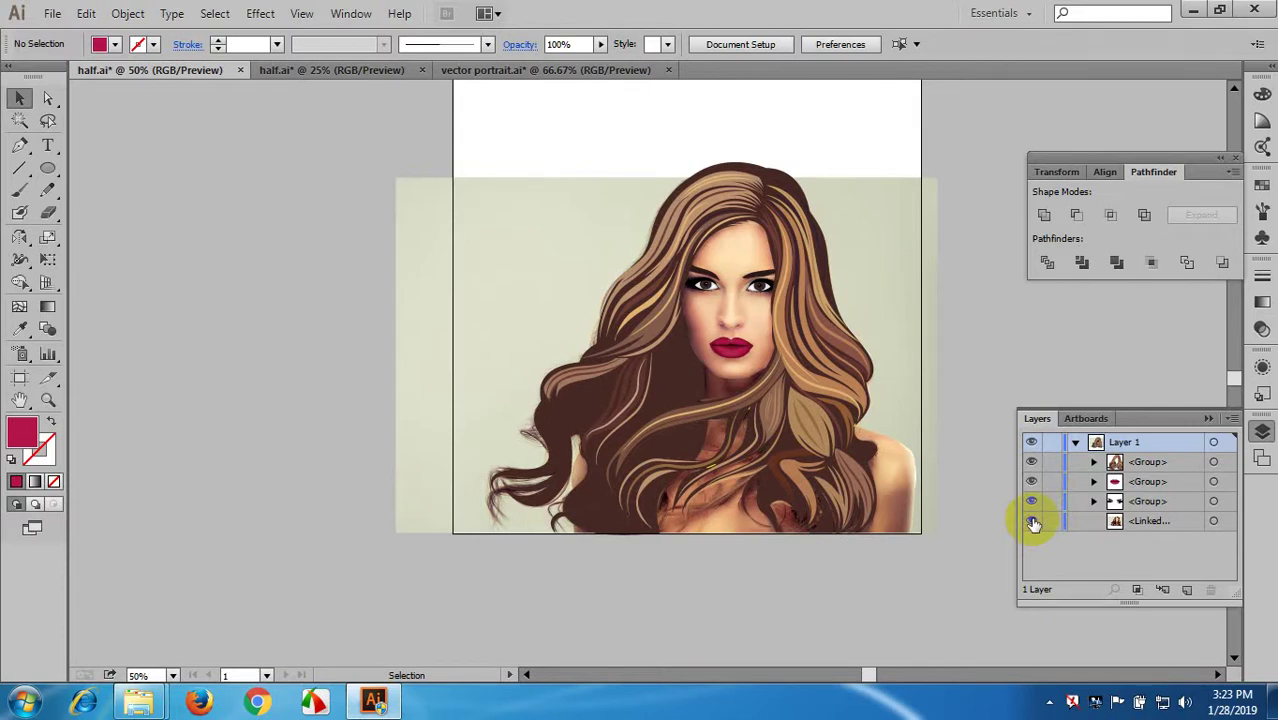
pyautogui.hotkey('ctrl', 'shift', 's')
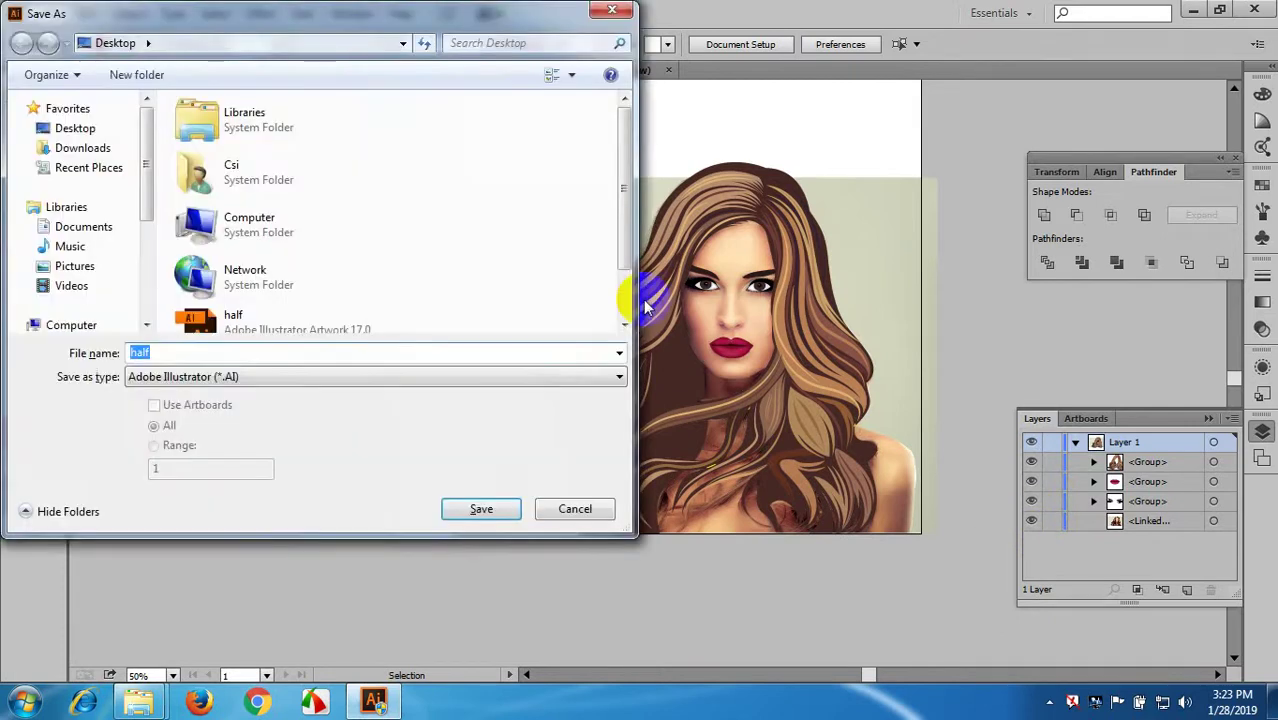
pyautogui.write('ve')
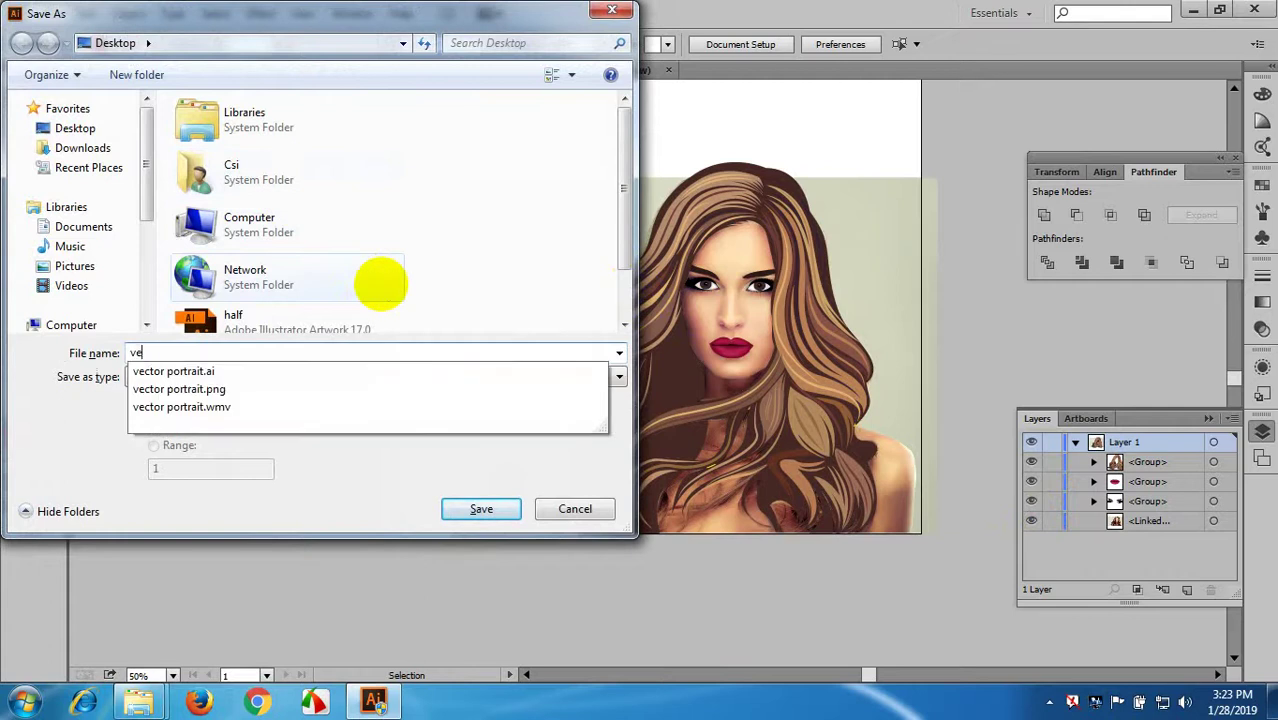
pyautogui.write('ctor girl')
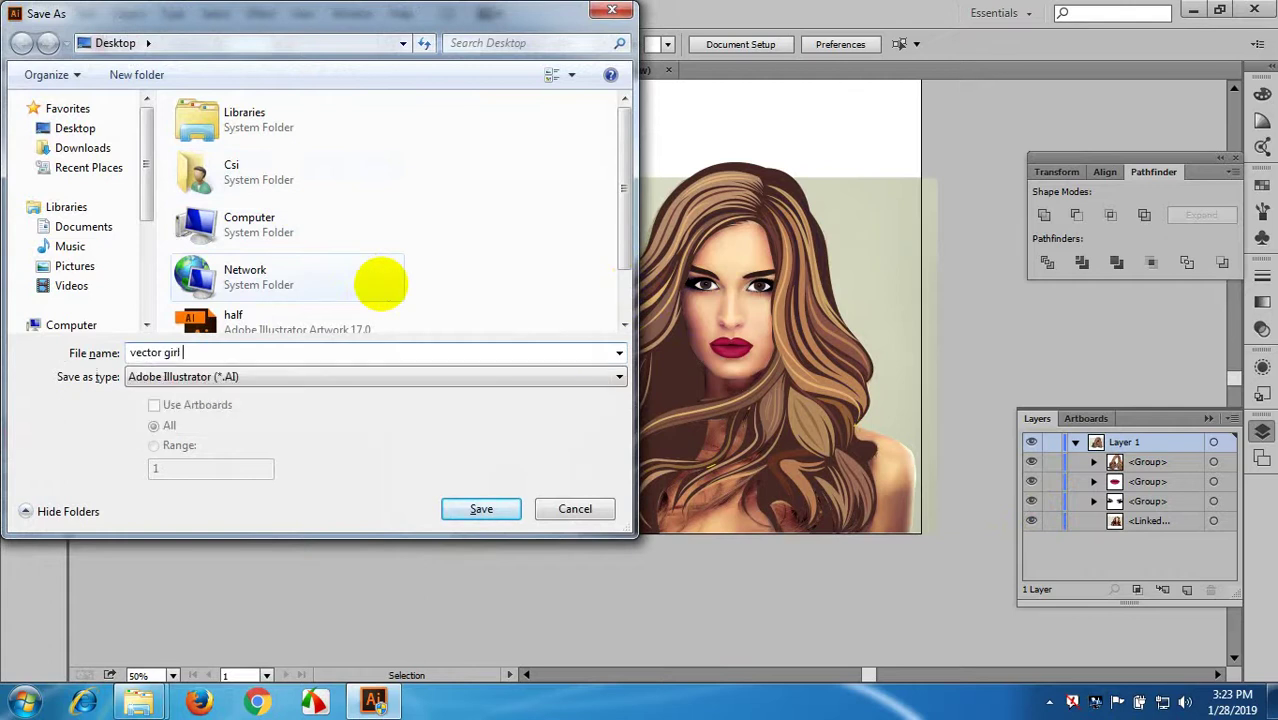
pyautogui.press('Return')
pyautogui.click(702, 612)
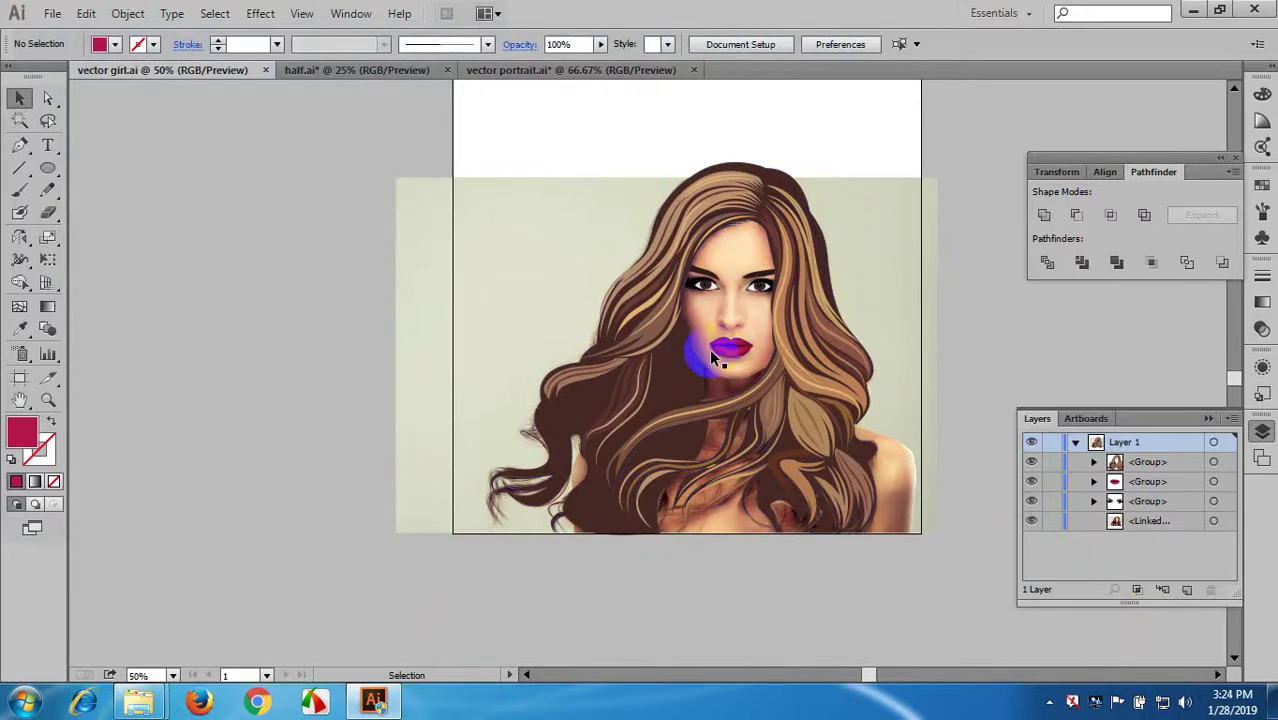
pyautogui.scroll(3, 756, 225)
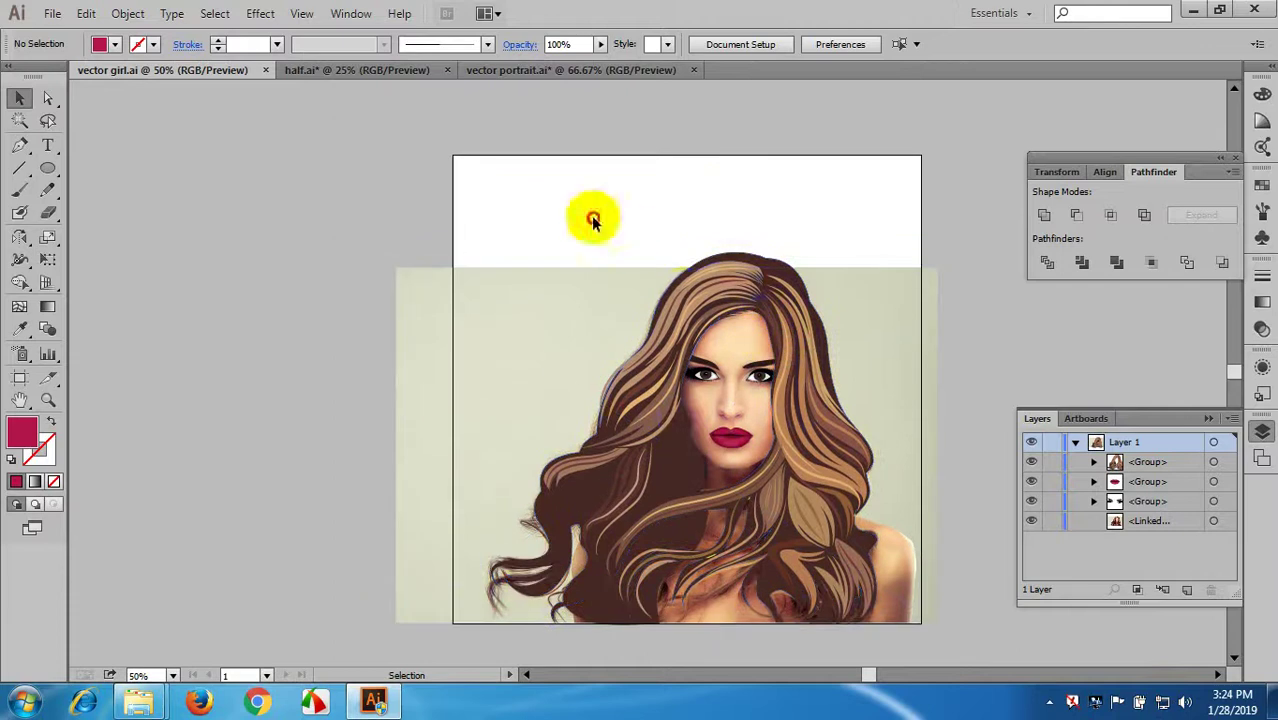